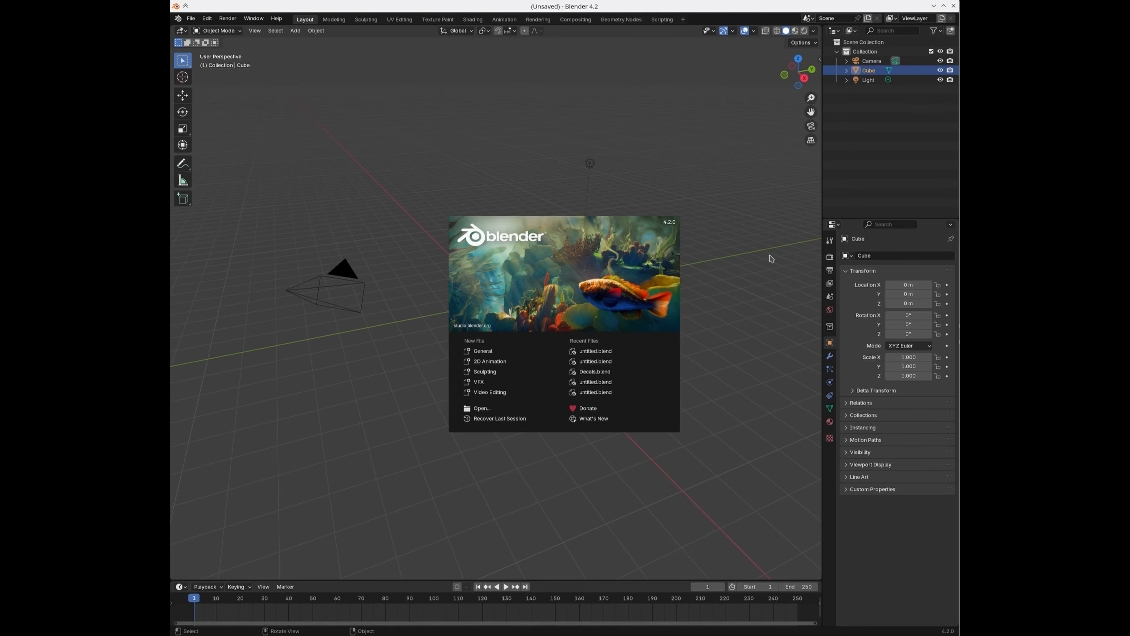
Step: Dismiss the startup splash and show the Render properties, with EEVEE as the render engine
left_click(745, 266)
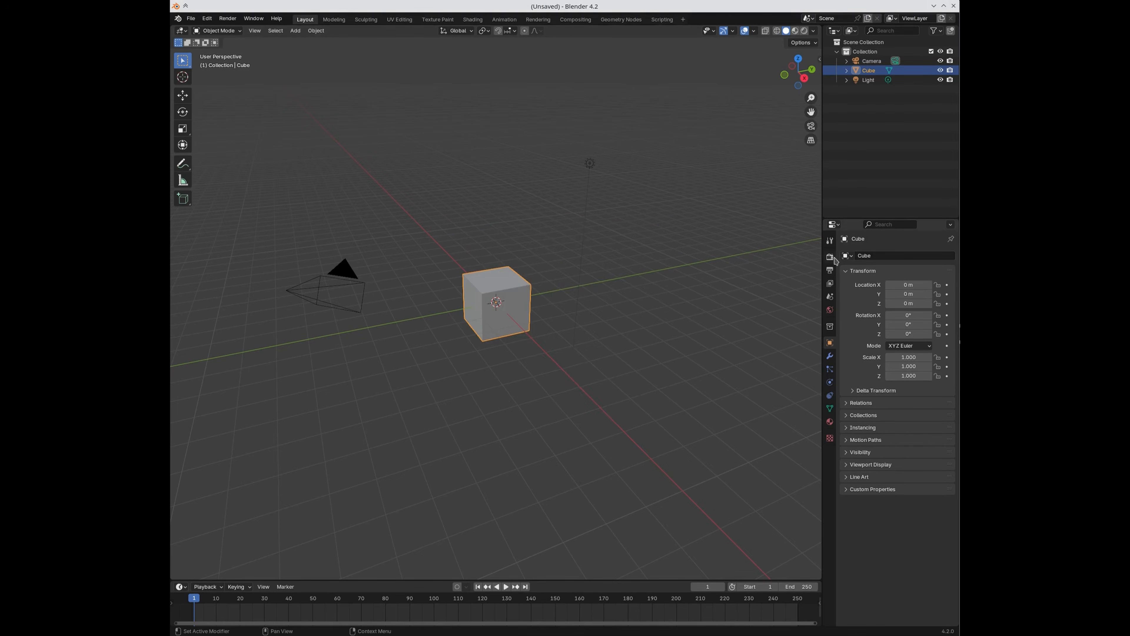
left_click(829, 256)
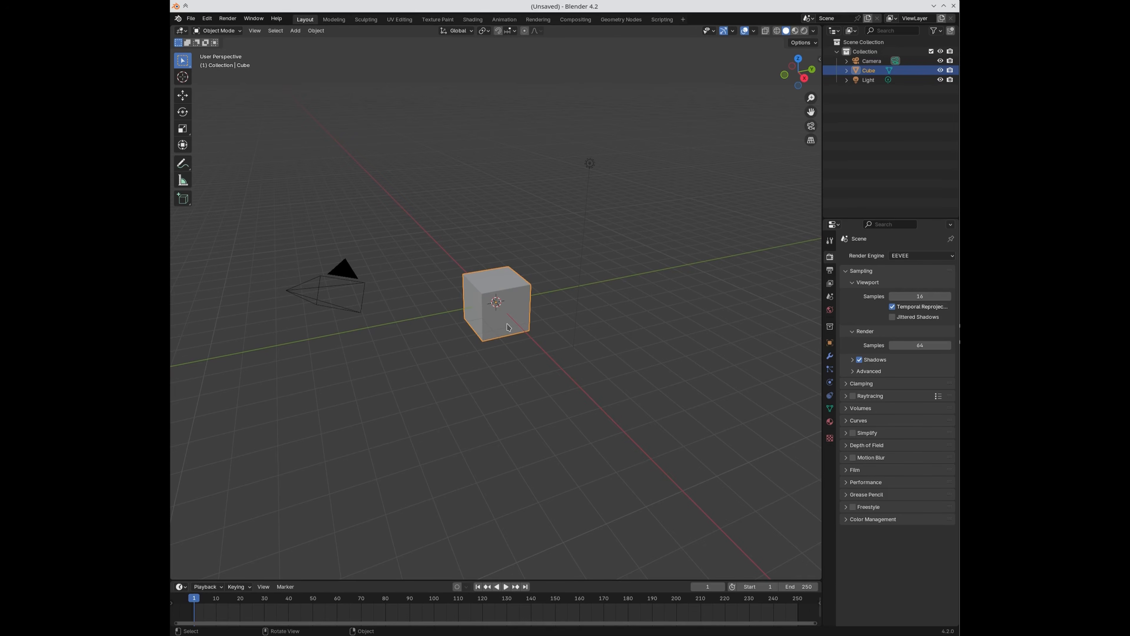
Step: Open Edit > Preferences and browse the Get Extensions page
left_click(207, 20)
left_click(221, 142)
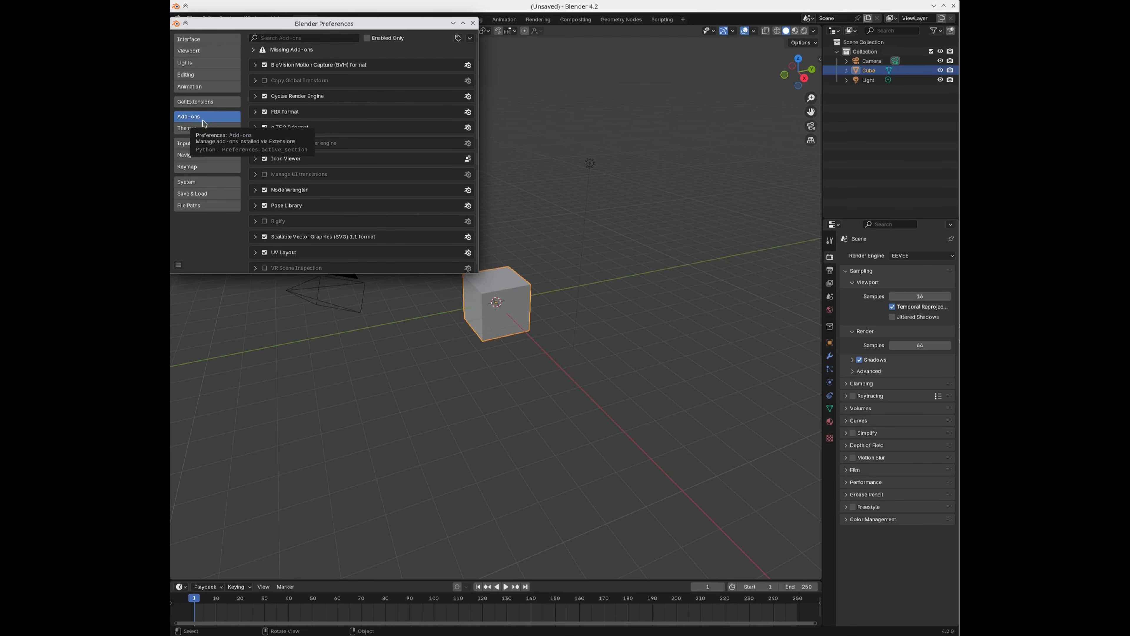
left_click(208, 103)
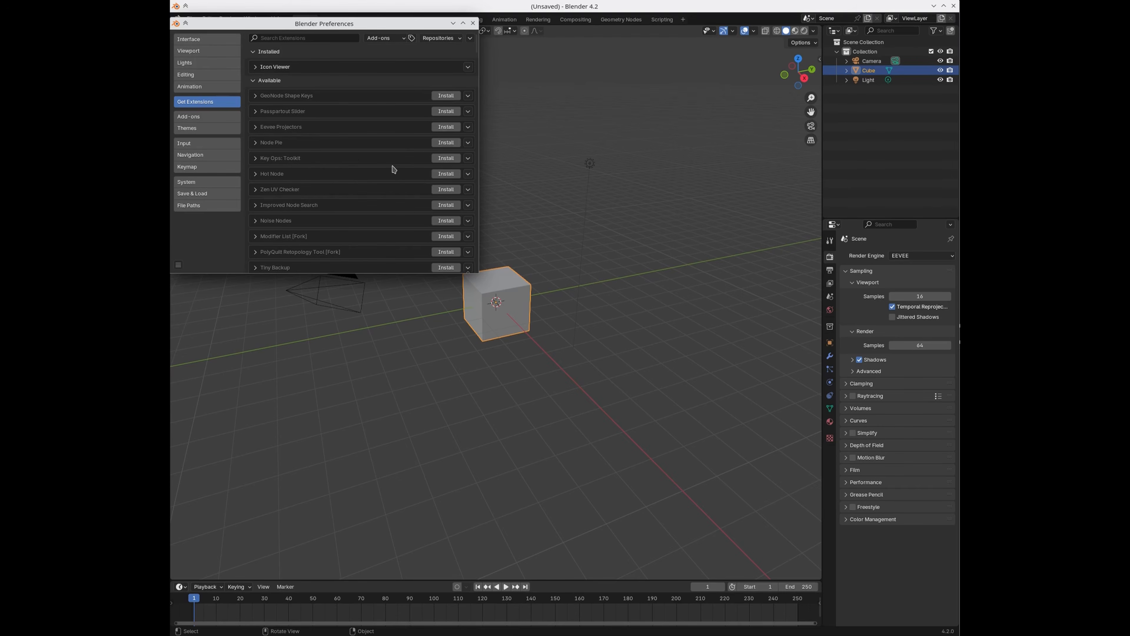
Step: Return to the Add-ons page and choose Install from Disk from the chevron dropdown
left_click(214, 117)
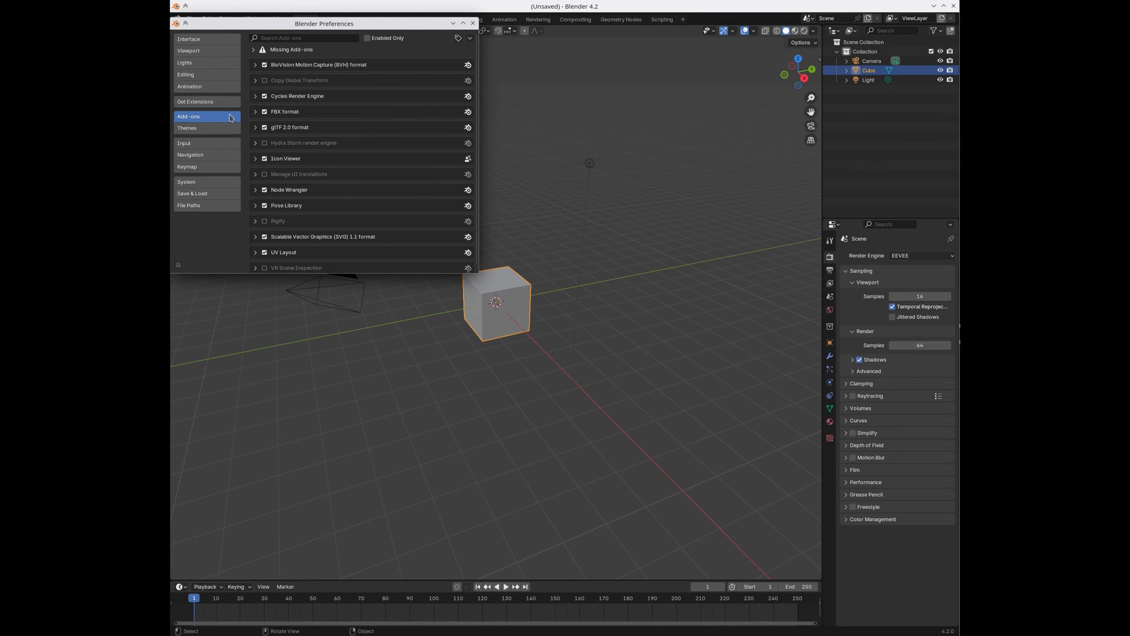
left_click(470, 38)
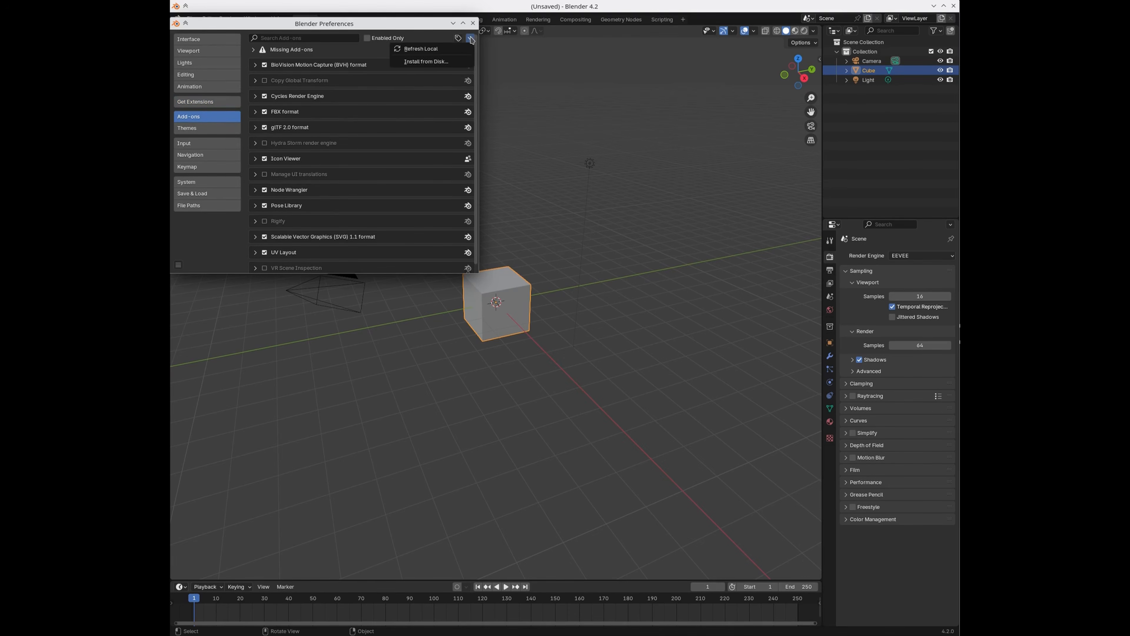
left_click(462, 62)
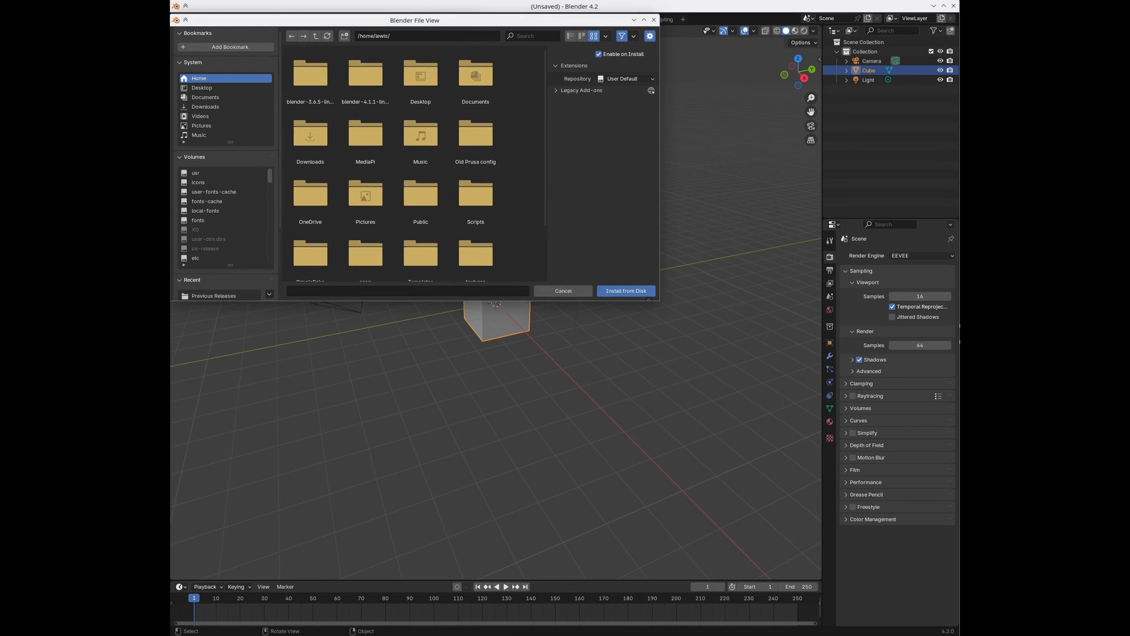
Step: Paste the Previous Releases folder path into the file browser and go to it
left_click(445, 37)
key("ctrl+v")
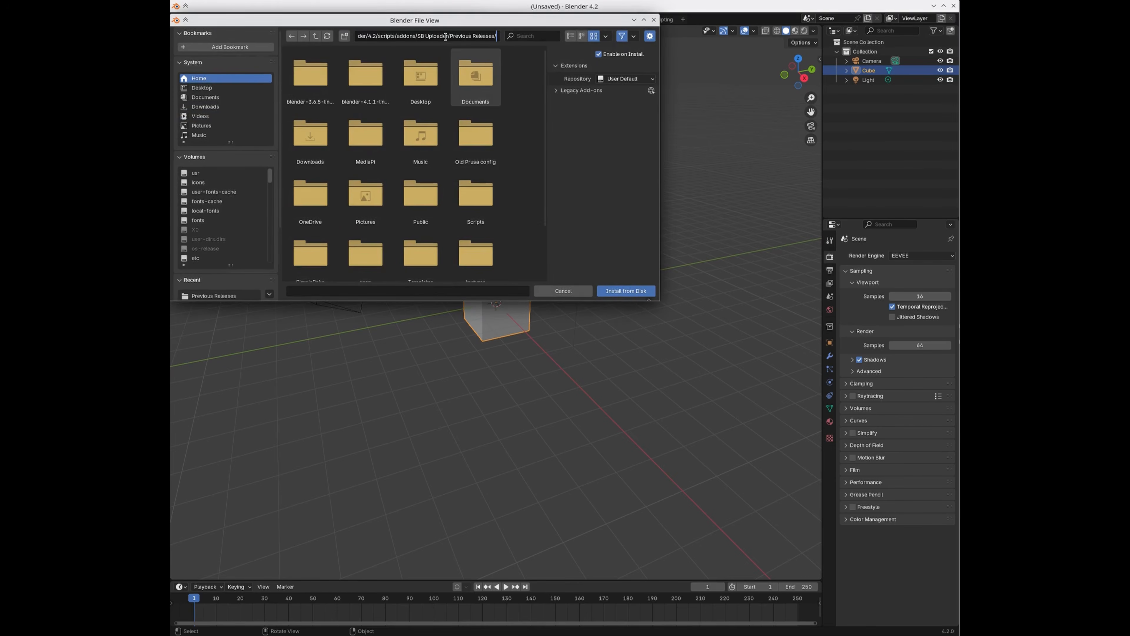
key("Return")
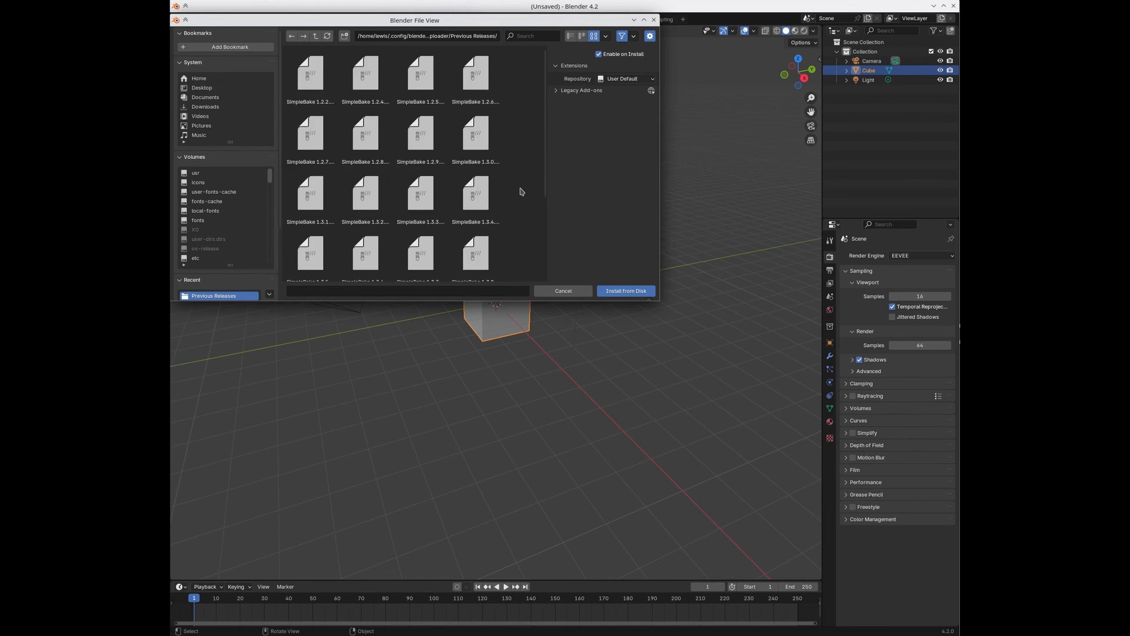
scroll(533, 157, "down", 3)
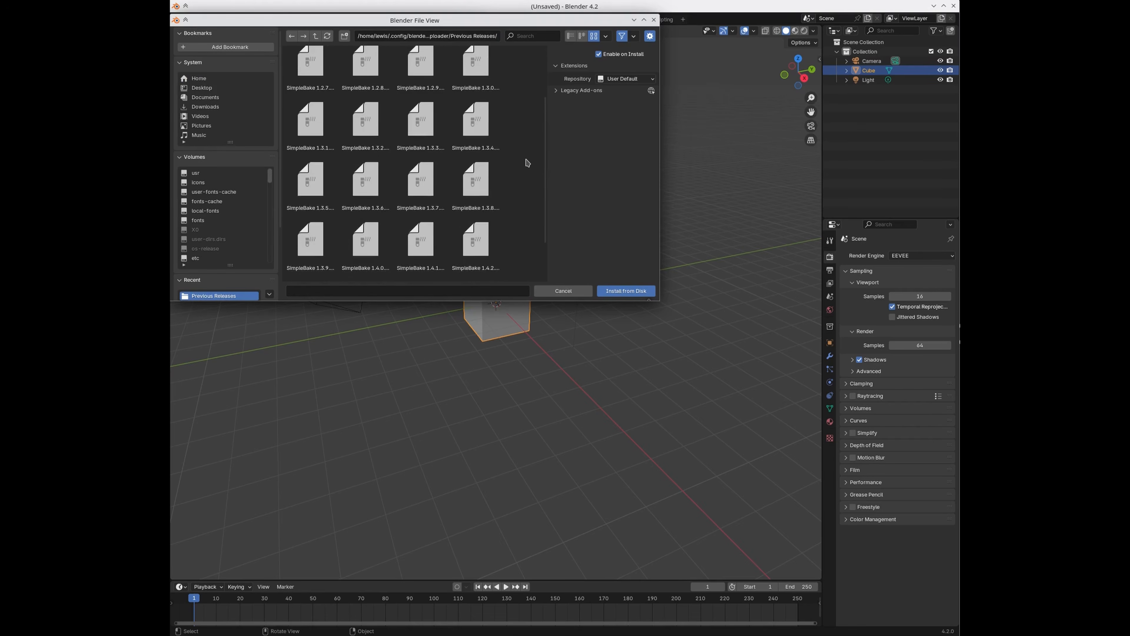
scroll(527, 163, "down", 3)
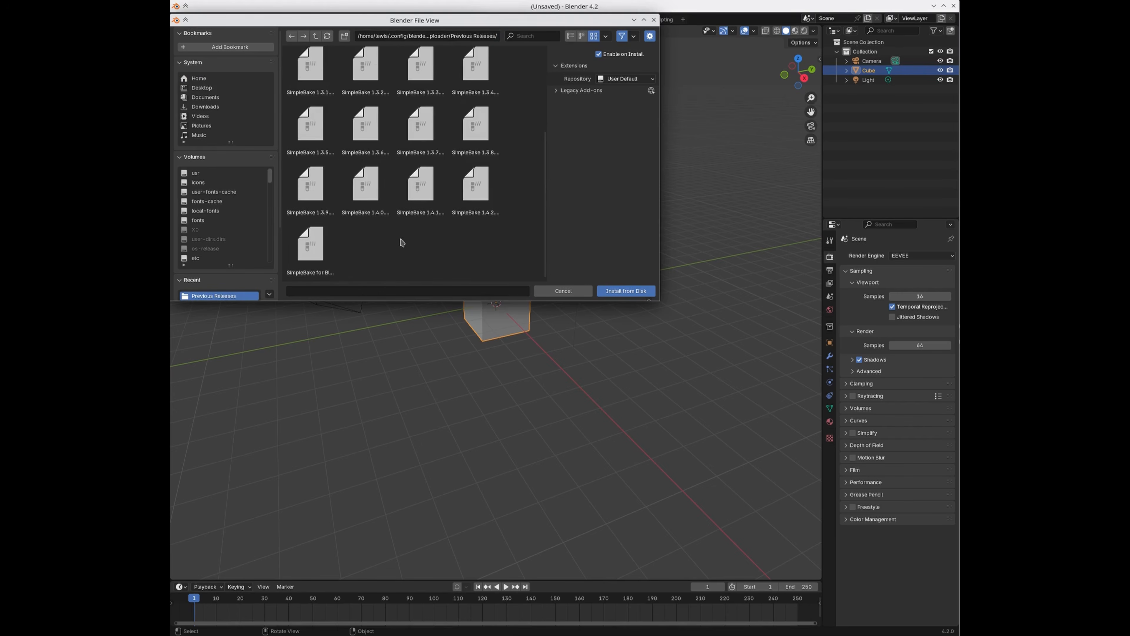
Step: Select SimpleBake 1.4.0.zip and install it as an add-on
left_click(380, 199)
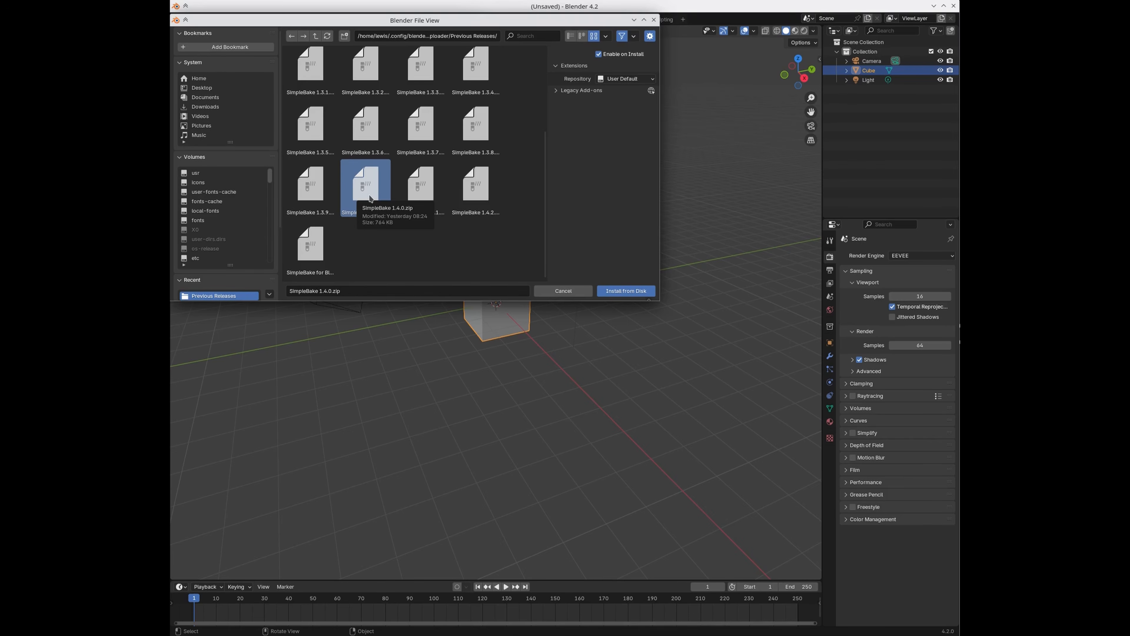
left_click(371, 235)
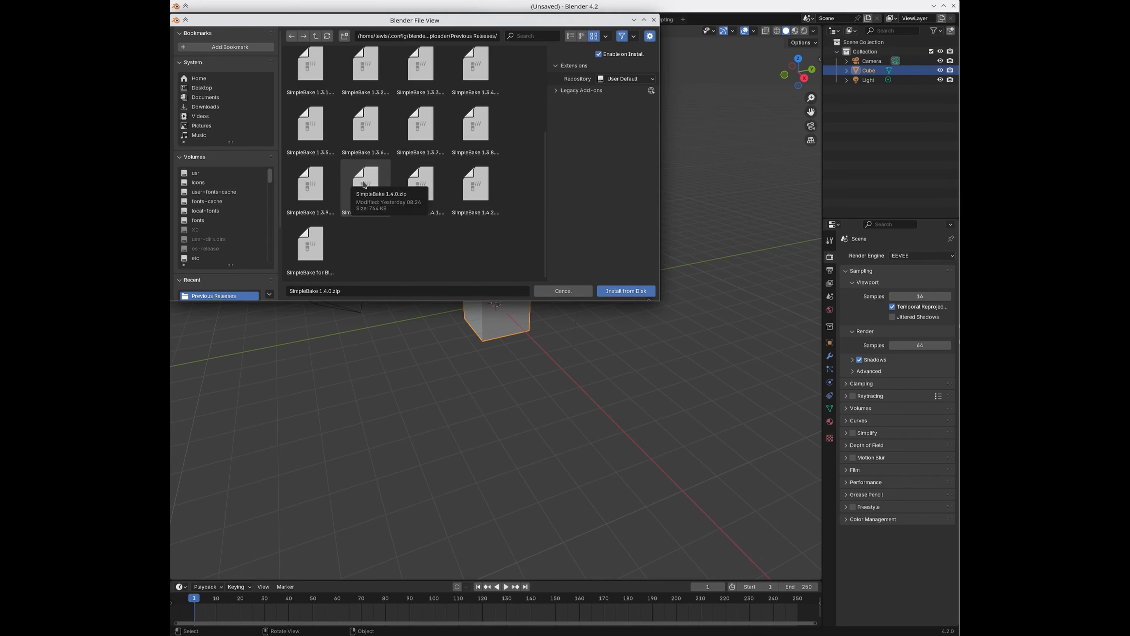
left_click(364, 184)
left_click(621, 292)
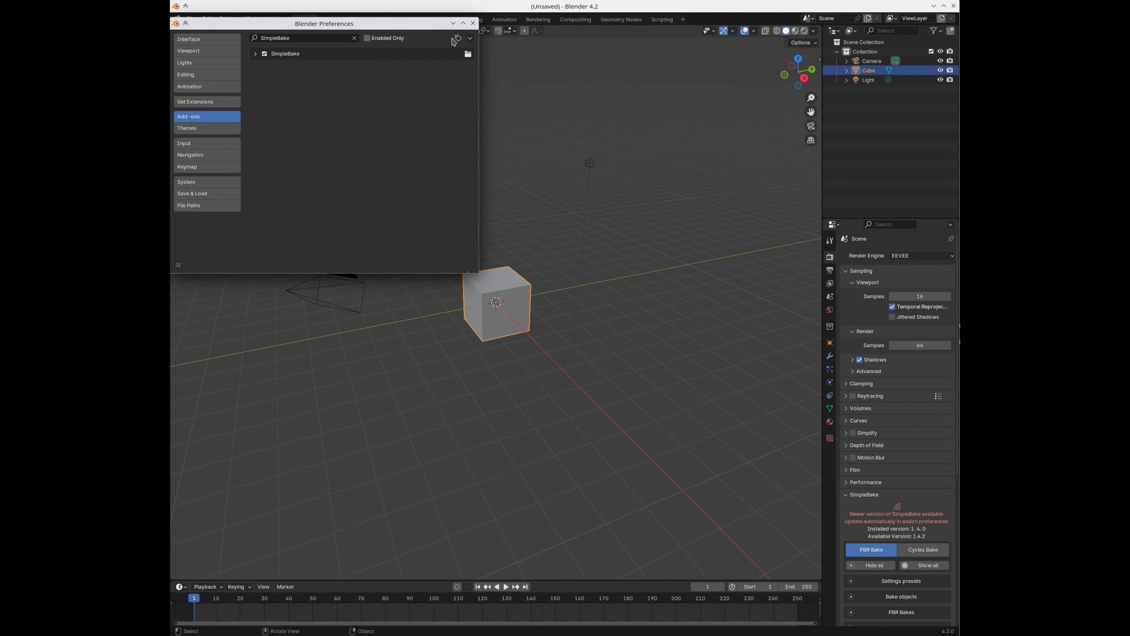
Step: Close the Preferences window and reopen it through Edit > Preferences
left_click(473, 23)
scroll(870, 376, "down", 8)
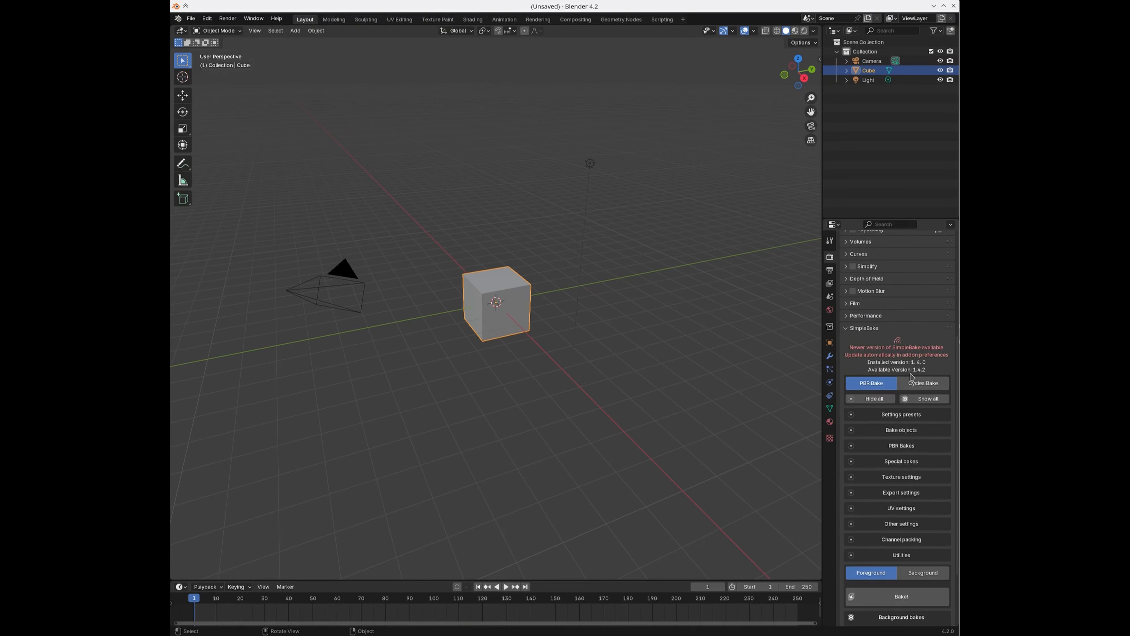
left_click(206, 20)
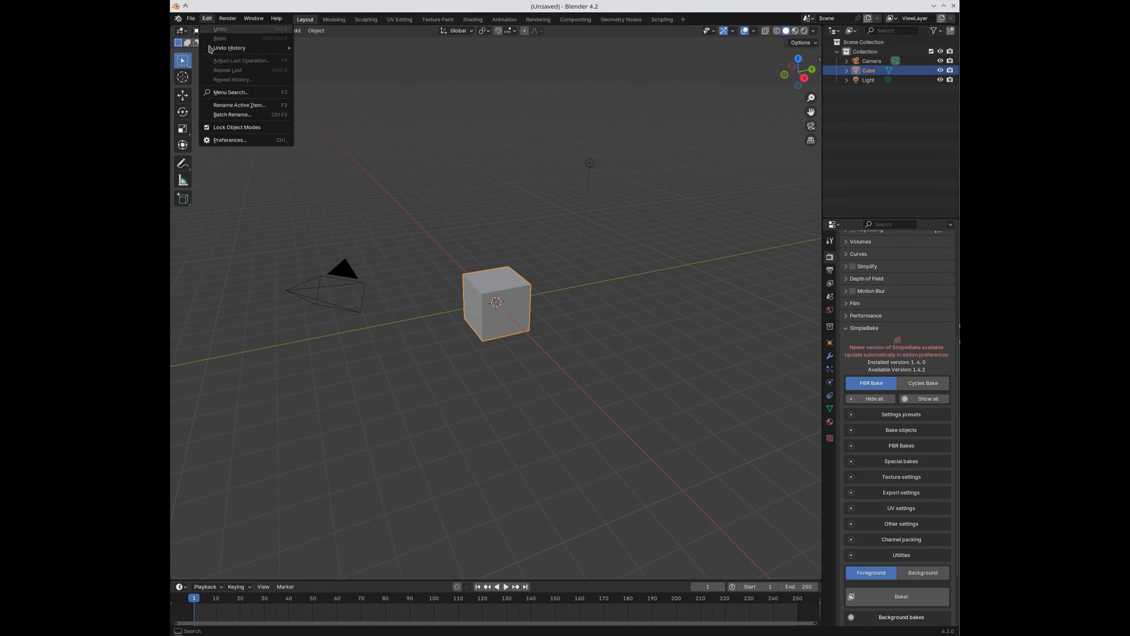
left_click(230, 140)
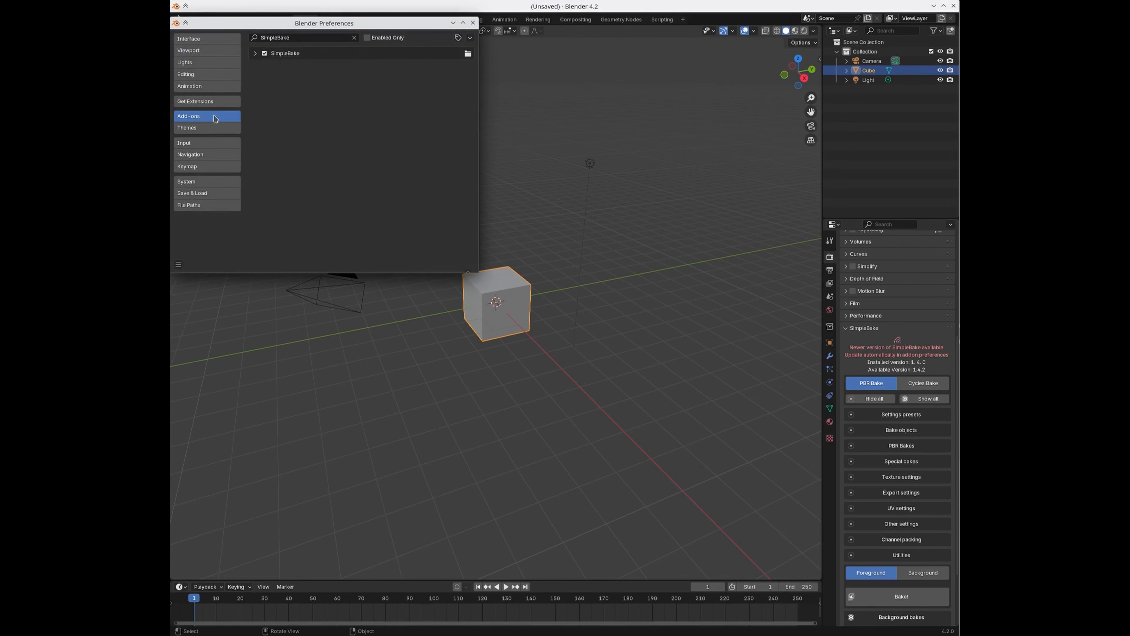
Step: Update SimpleBake to 1.4.2 from its add-on details, then close Preferences and quit Blender
left_click(256, 54)
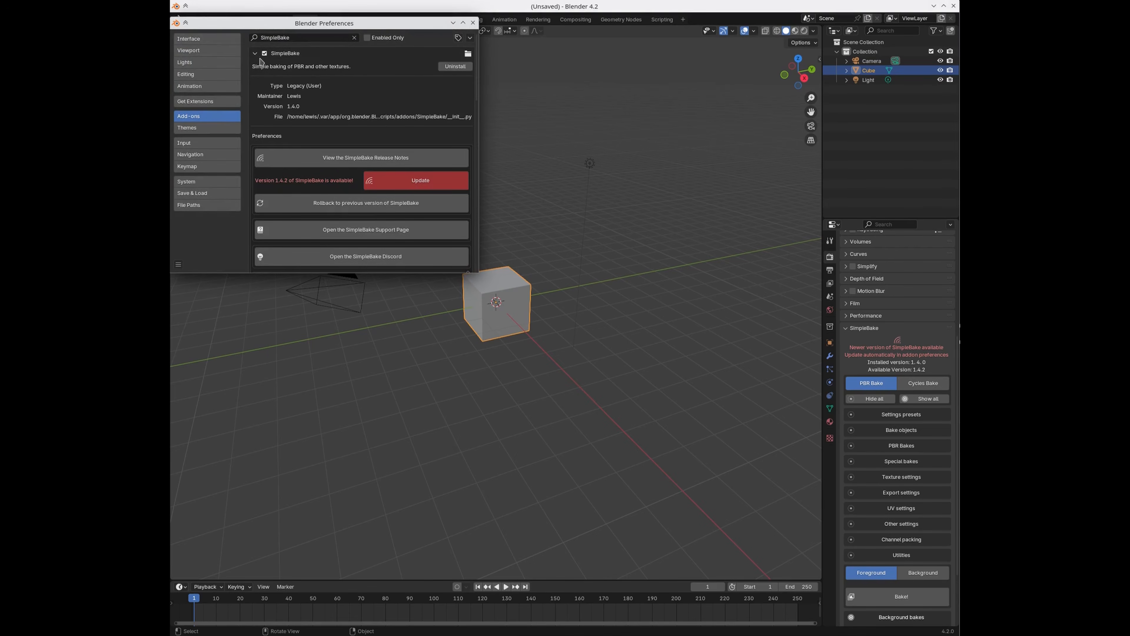
left_click(408, 182)
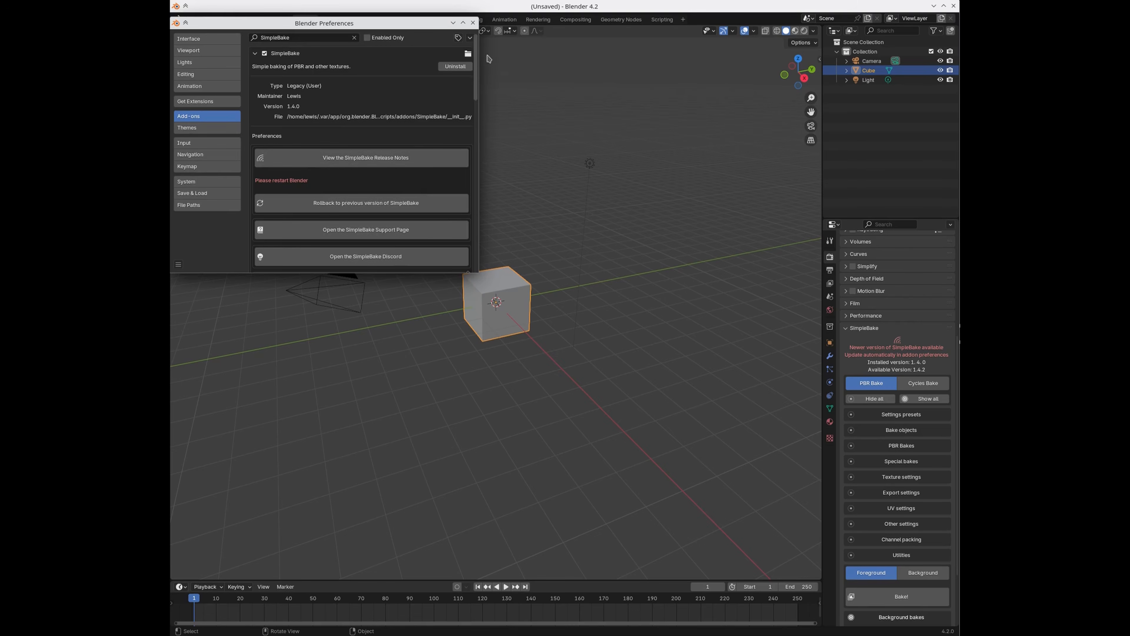
left_click(473, 24)
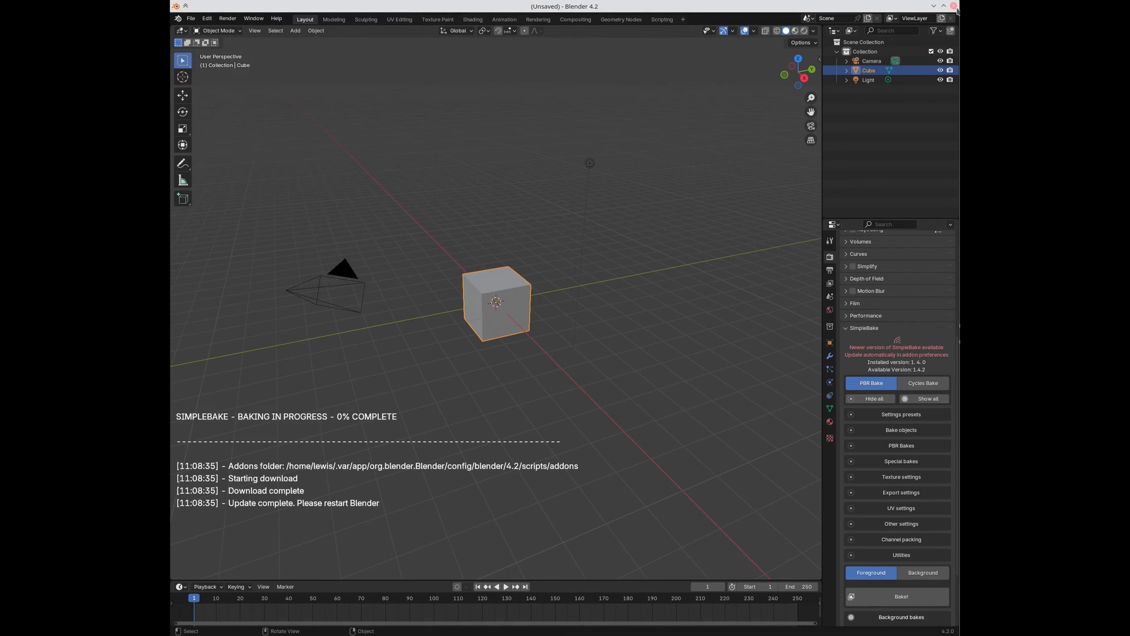
left_click(954, 6)
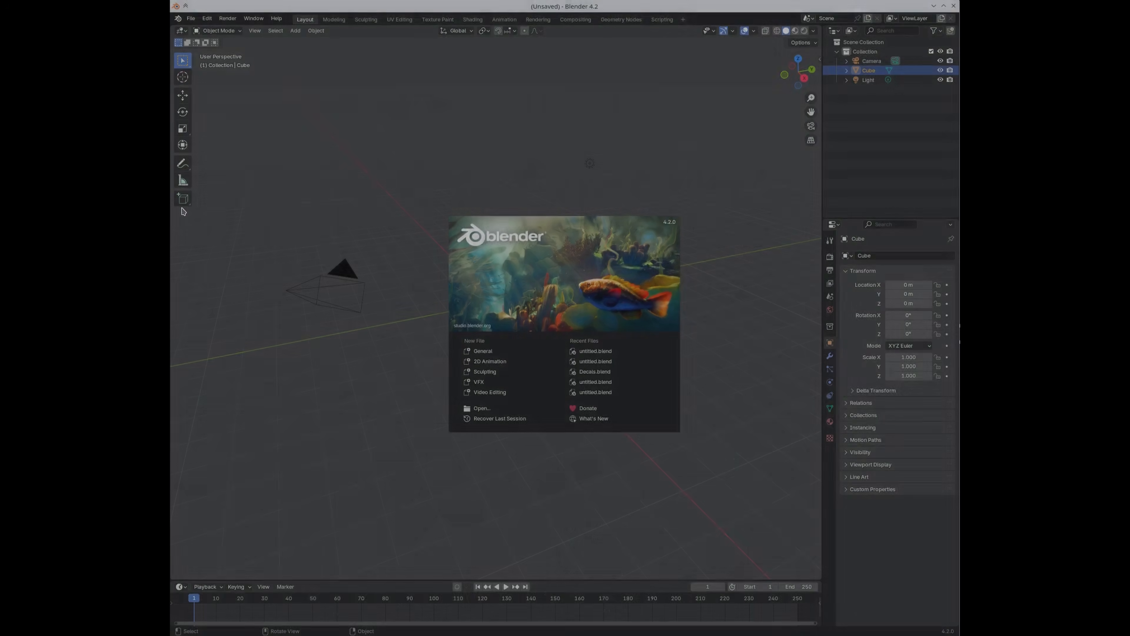
Step: Dismiss the splash and scroll the Render properties to the SimpleBake panel
left_click(835, 265)
left_click(829, 257)
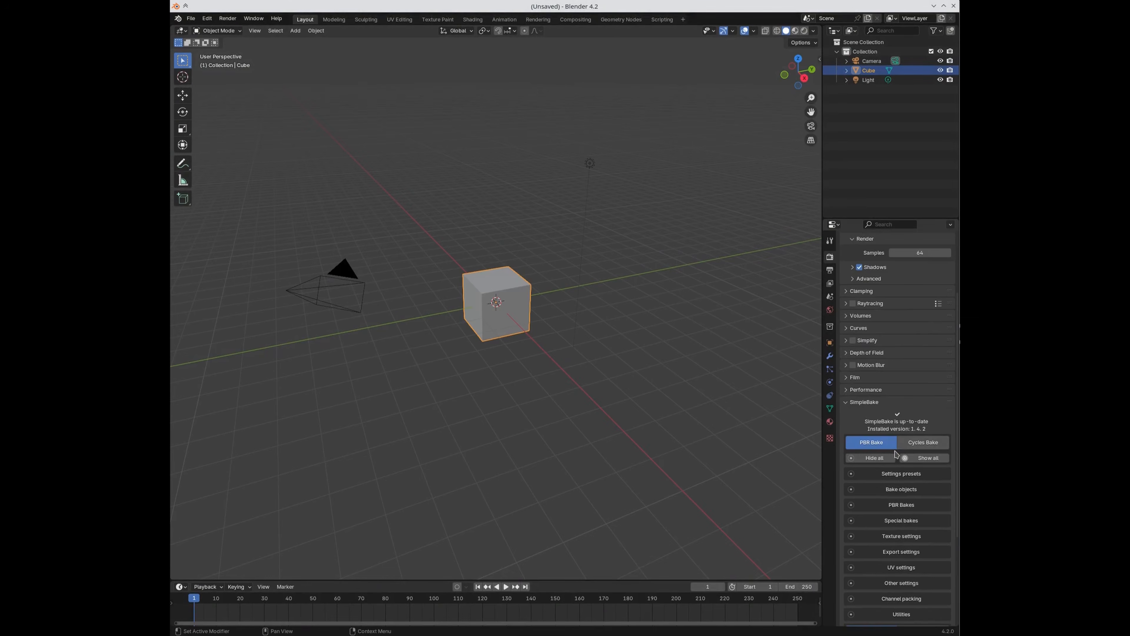
scroll(895, 450, "down", 5)
scroll(895, 450, "down", 4)
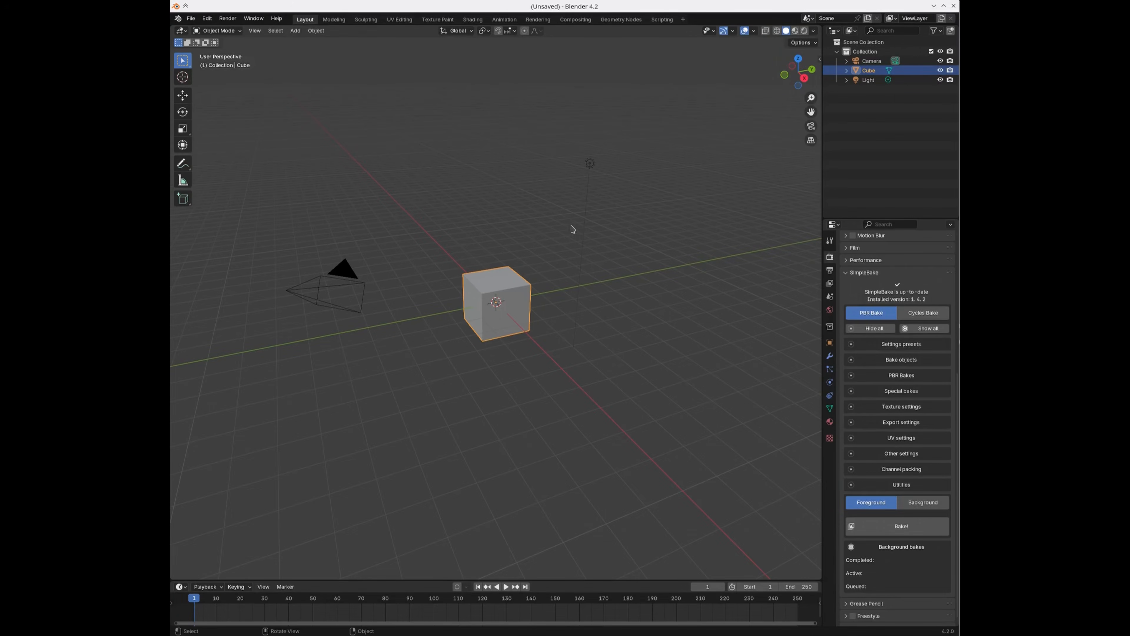
Step: In Preferences, search the add-ons for 'sim' and expand SimpleBake's details
left_click(208, 19)
left_click(233, 140)
left_click(321, 37)
type("sim")
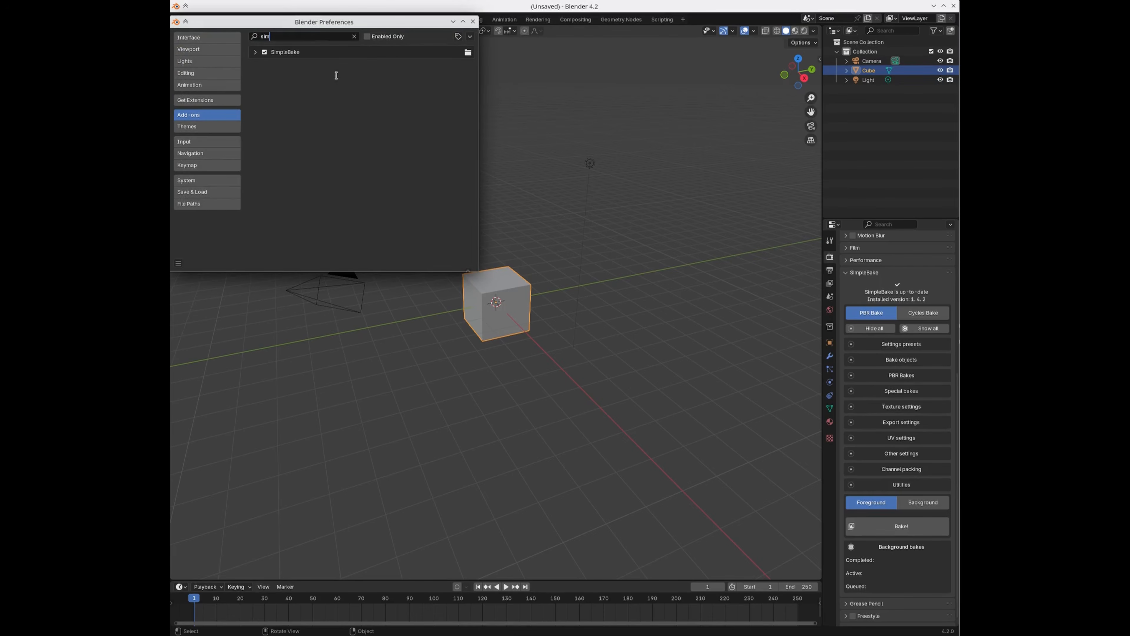
left_click(255, 53)
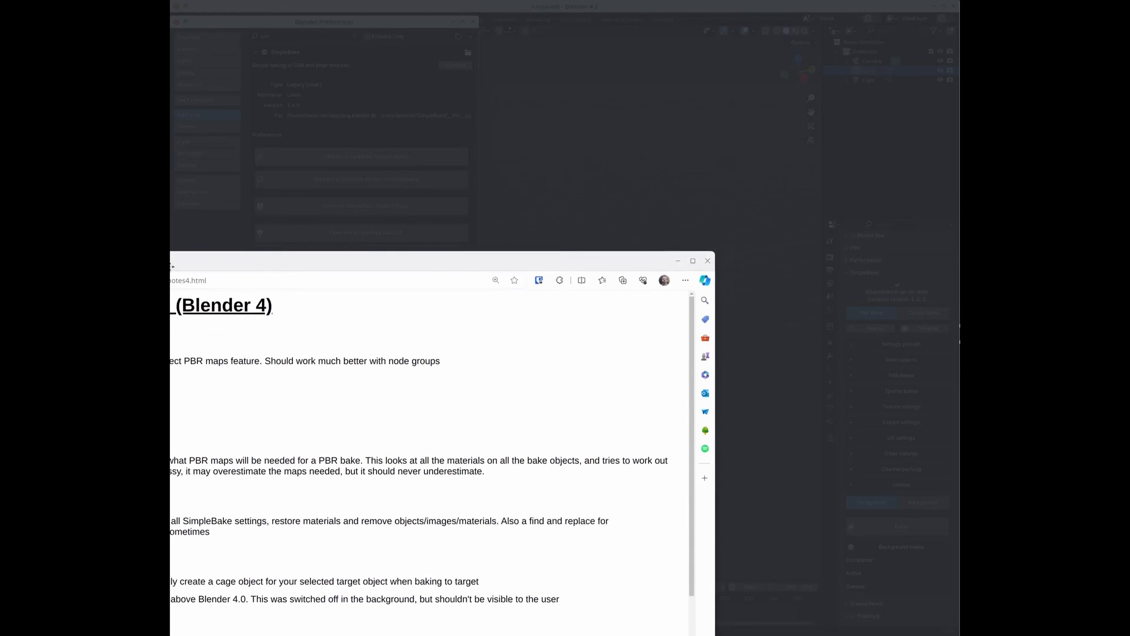
Step: Read the Version 1.4.2 release notes in Edge, then close the browser
scroll(495, 204, "down", 5)
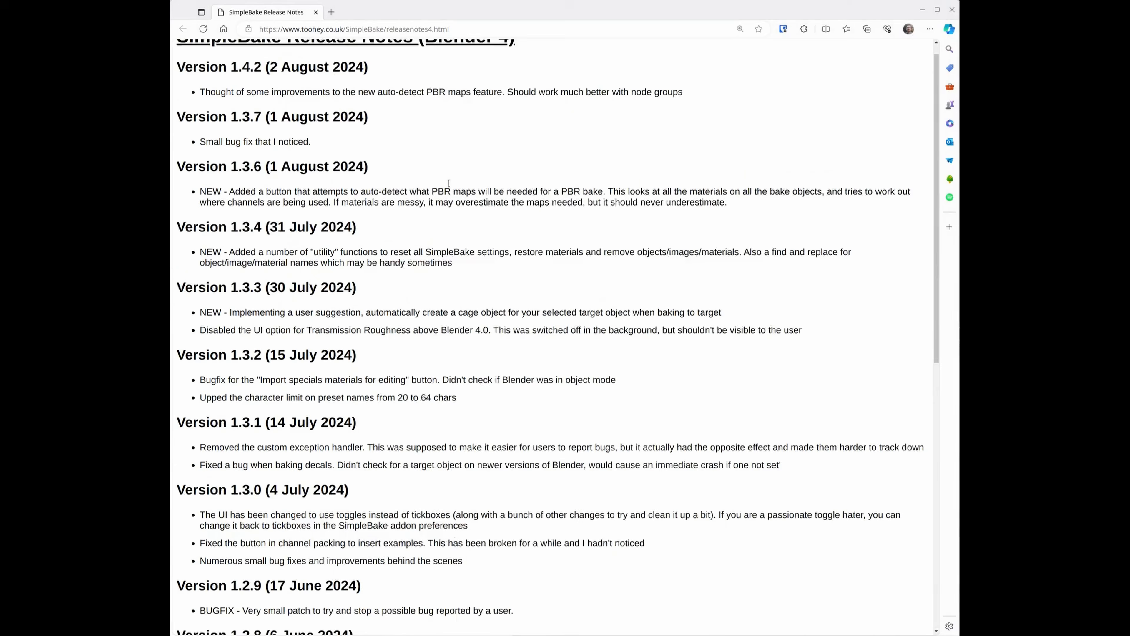
scroll(431, 219, "down", 4)
scroll(430, 219, "up", 10)
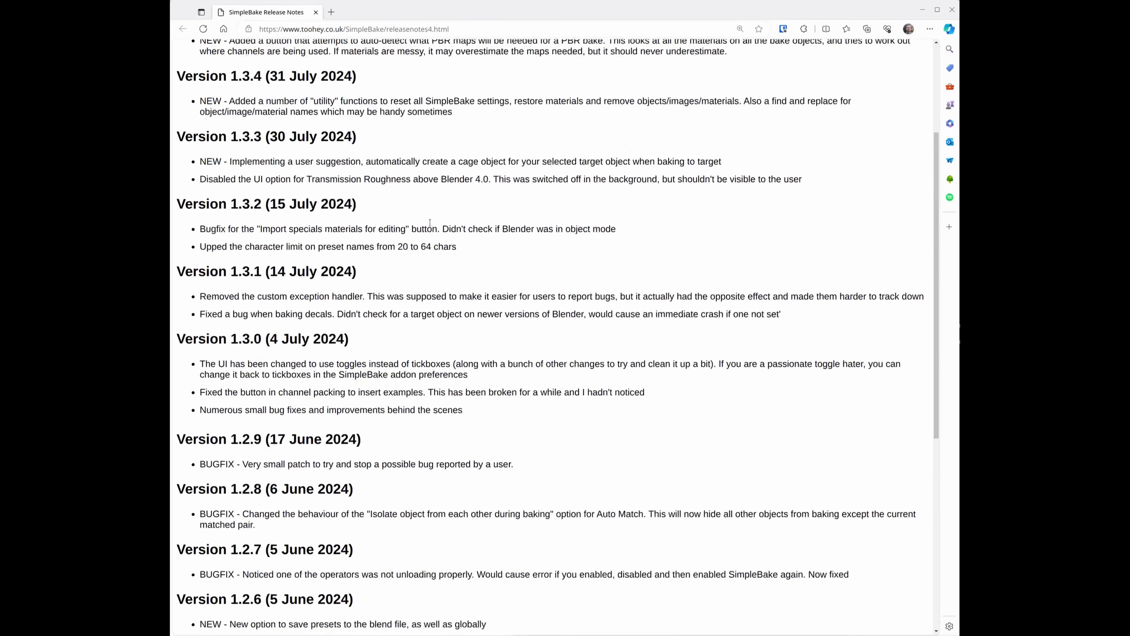
left_click_drag(195, 110, 689, 113)
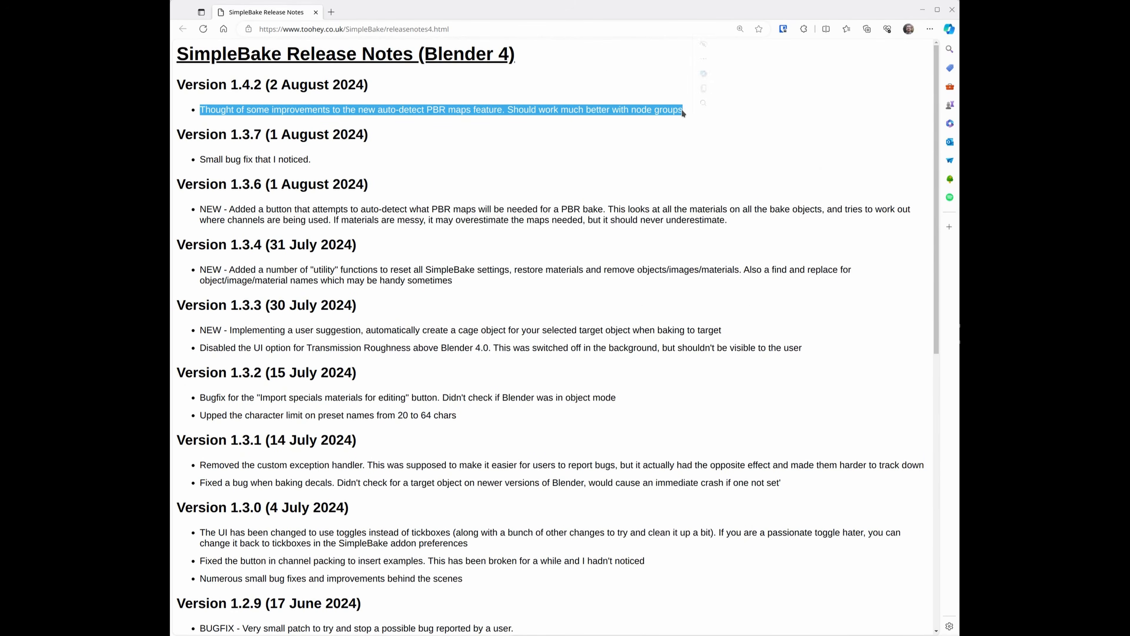
left_click(674, 129)
left_click_drag(294, 122, 201, 110)
left_click(204, 157)
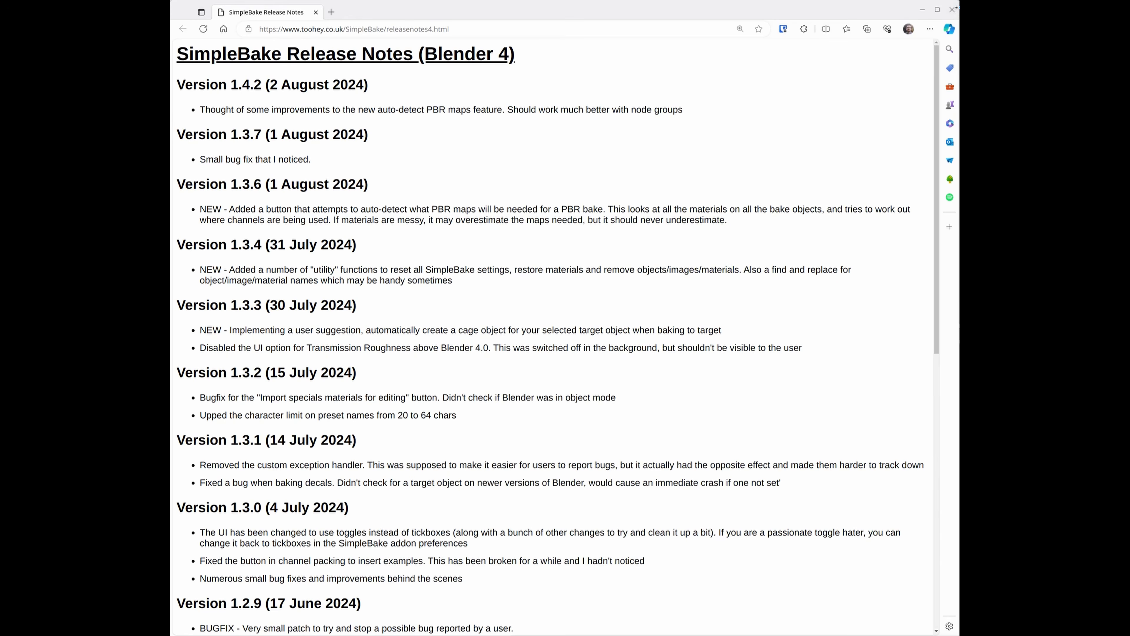
left_click(953, 9)
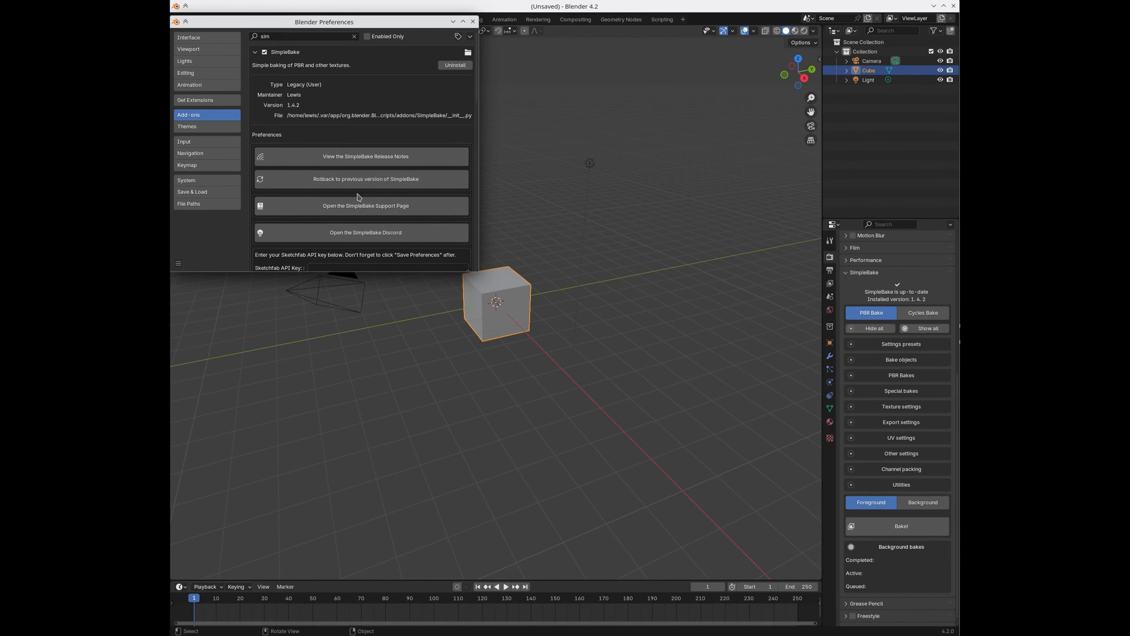
Step: Scroll SimpleBake's add-on preferences and open its Support Page in the browser
scroll(358, 197, "down", 1)
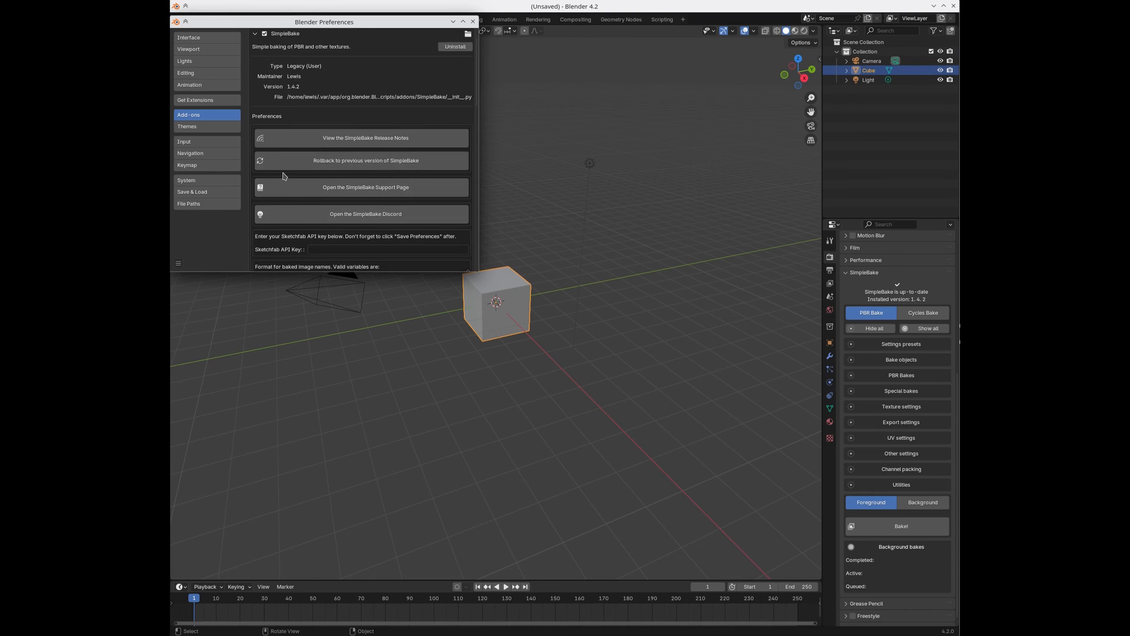
scroll(286, 174, "down", 1)
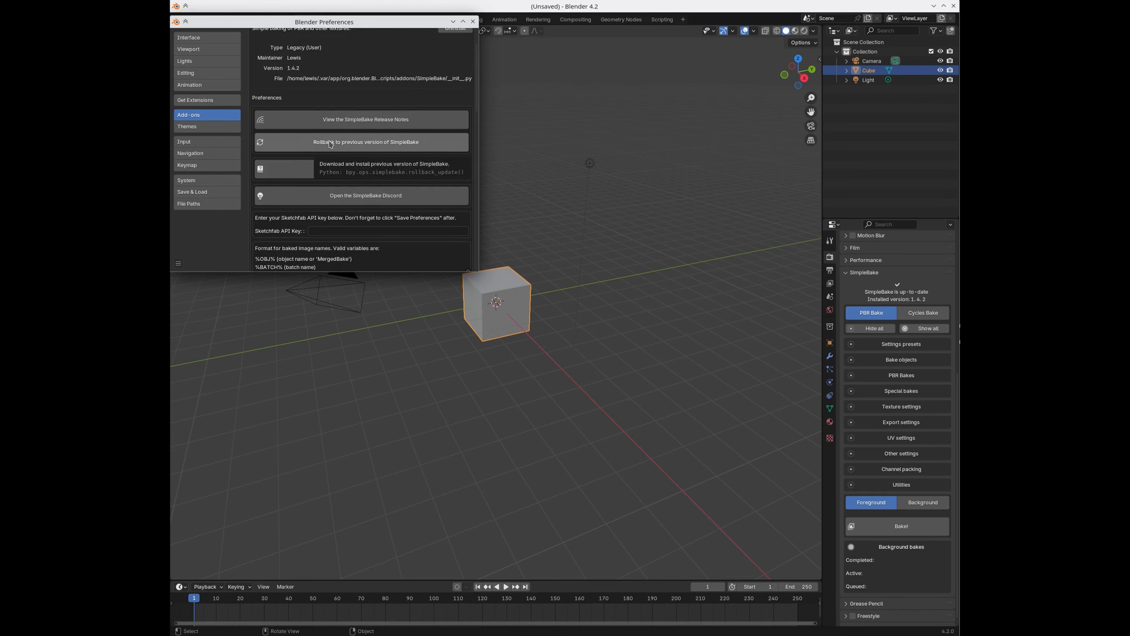
scroll(347, 152, "down", 1)
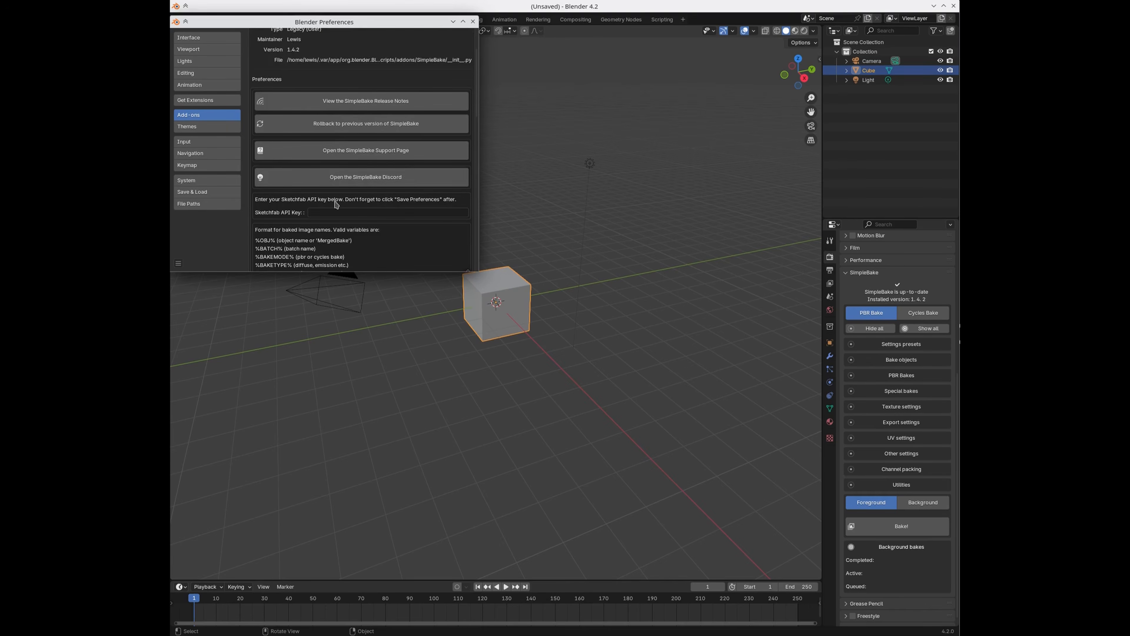
left_click(369, 158)
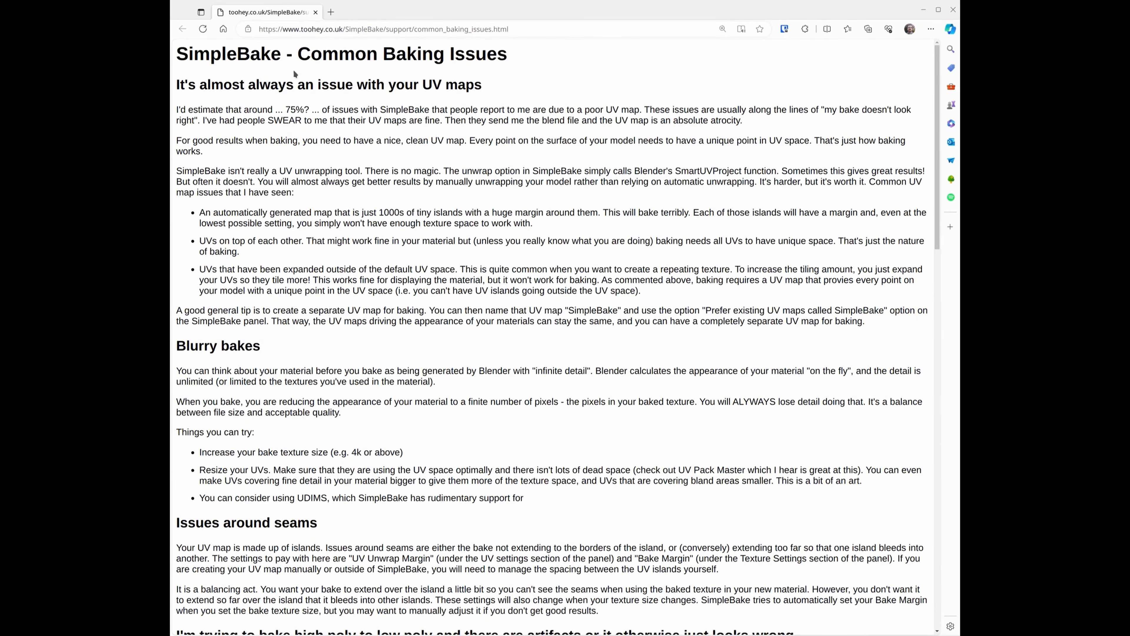
Step: Highlight the Common Baking Issues title and scroll through the support page
left_click_drag(171, 52, 489, 87)
left_click(319, 124)
scroll(307, 133, "down", 10)
scroll(311, 155, "down", 7)
scroll(311, 152, "down", 1)
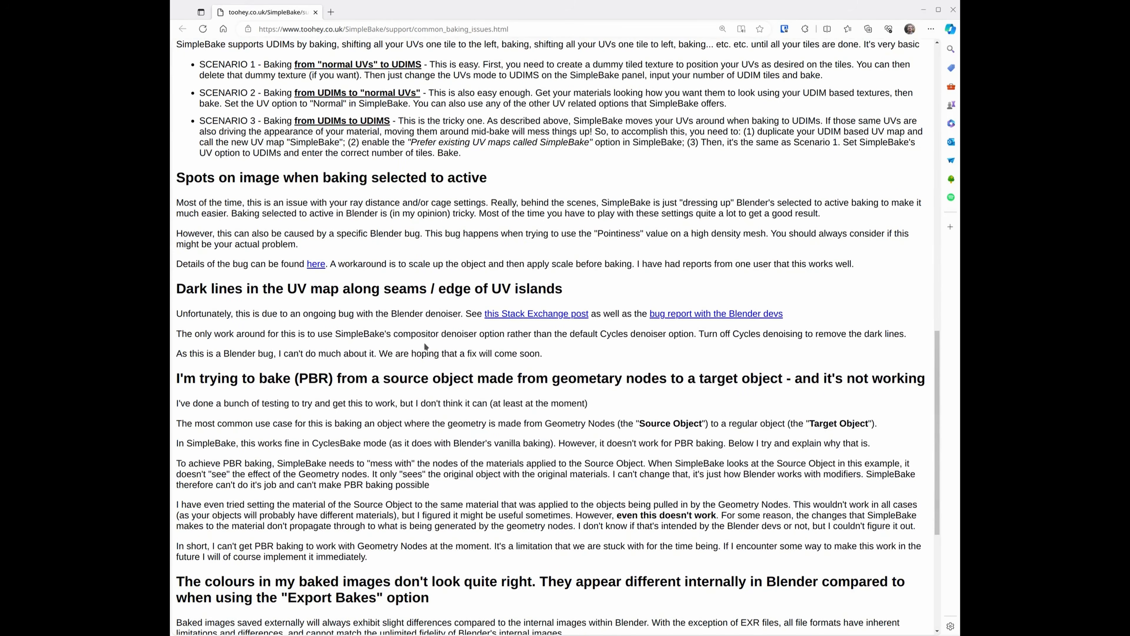
scroll(423, 355, "down", 4)
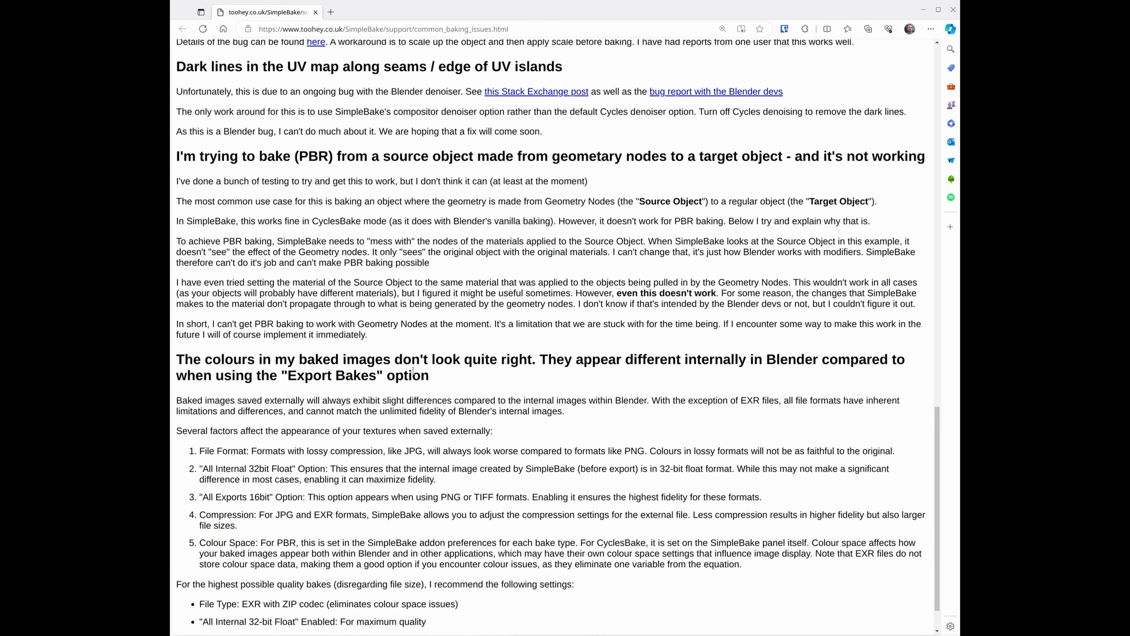
scroll(413, 371, "down", 1)
scroll(390, 180, "up", 2)
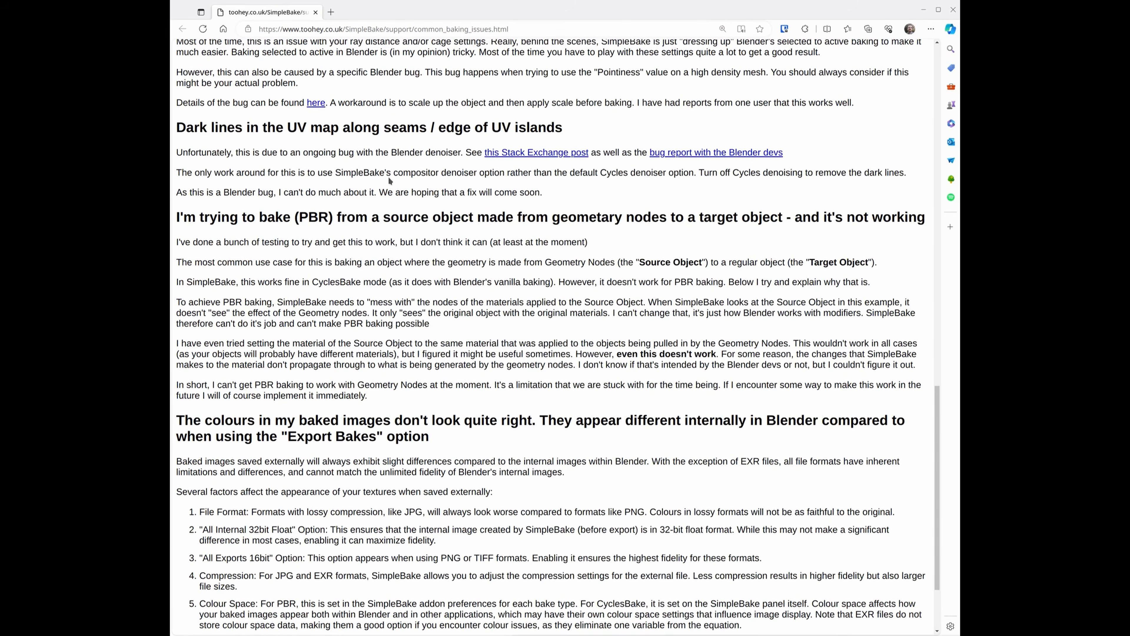
Step: Highlight the 'Dark lines in the UV map' section, then close Edge
left_click_drag(186, 126, 518, 192)
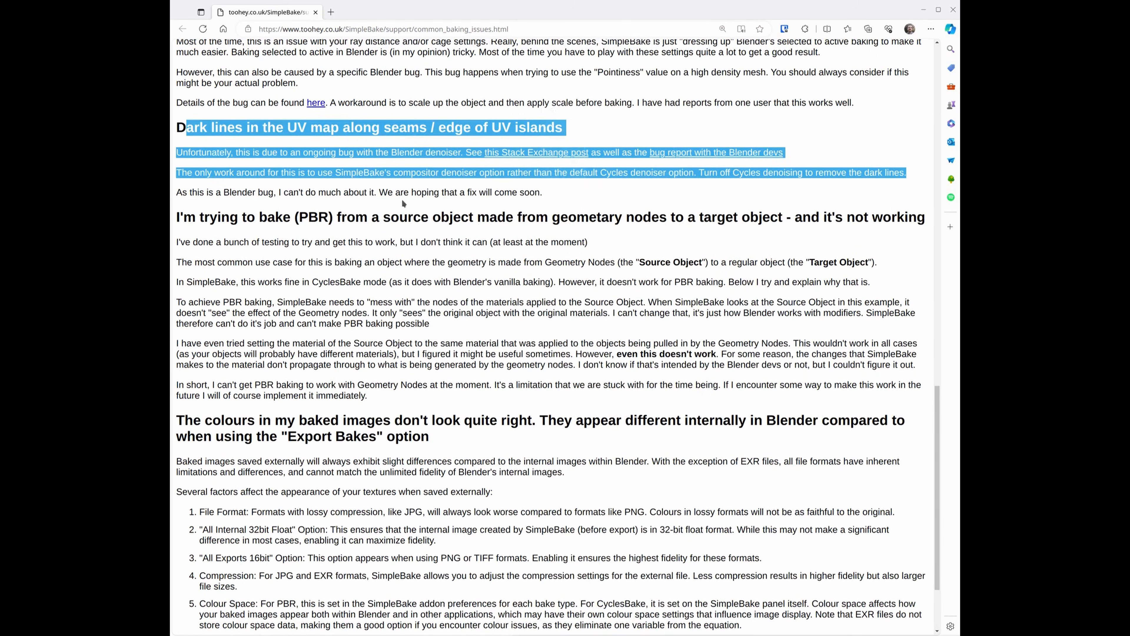
left_click(253, 151)
left_click_drag(182, 125, 540, 192)
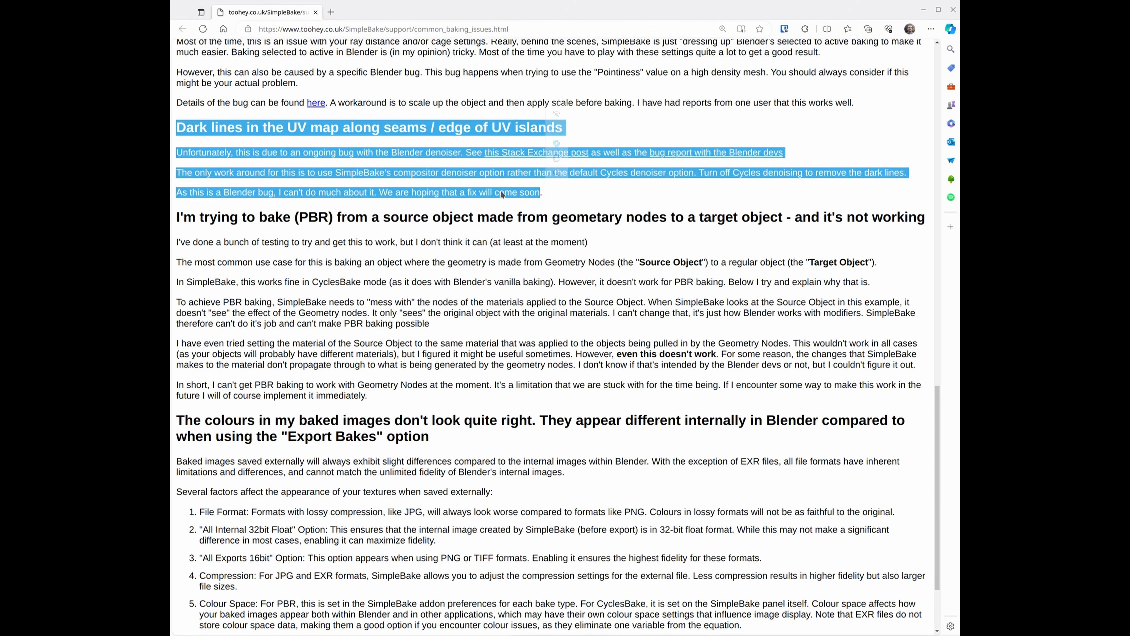
left_click(956, 13)
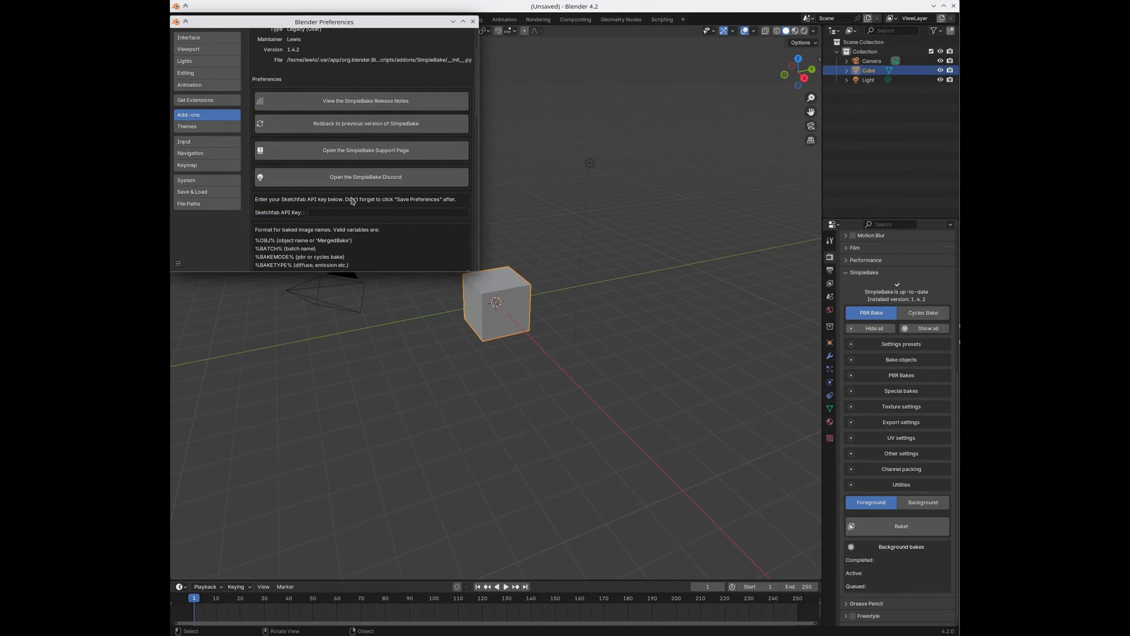
scroll(352, 198, "down", 1)
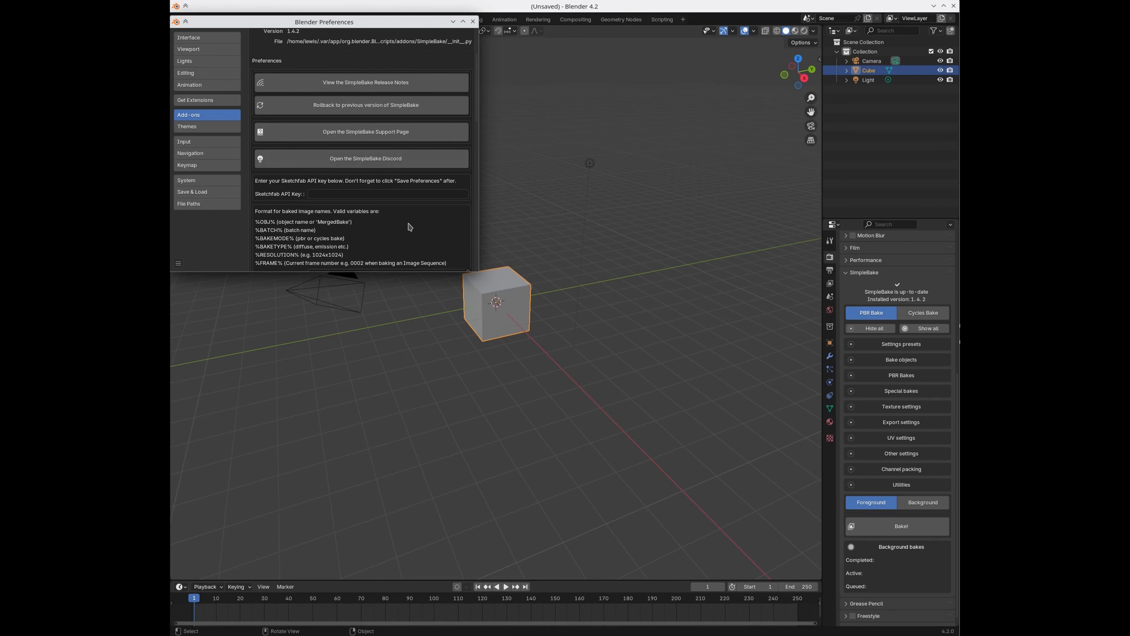
scroll(410, 227, "down", 1)
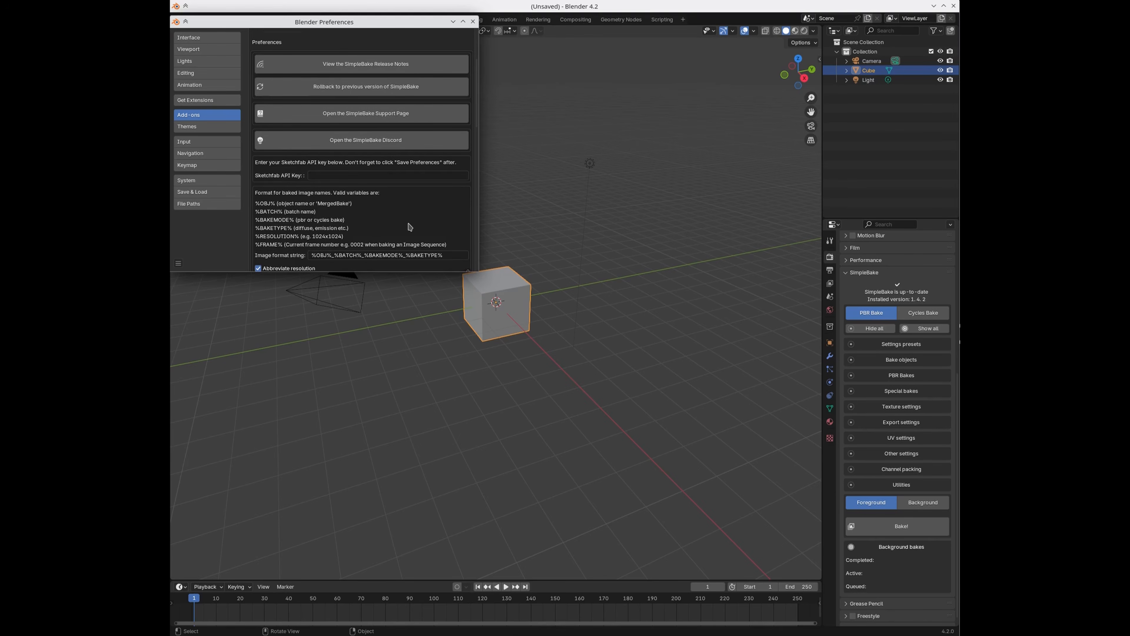
left_click(312, 175)
scroll(403, 223, "down", 3)
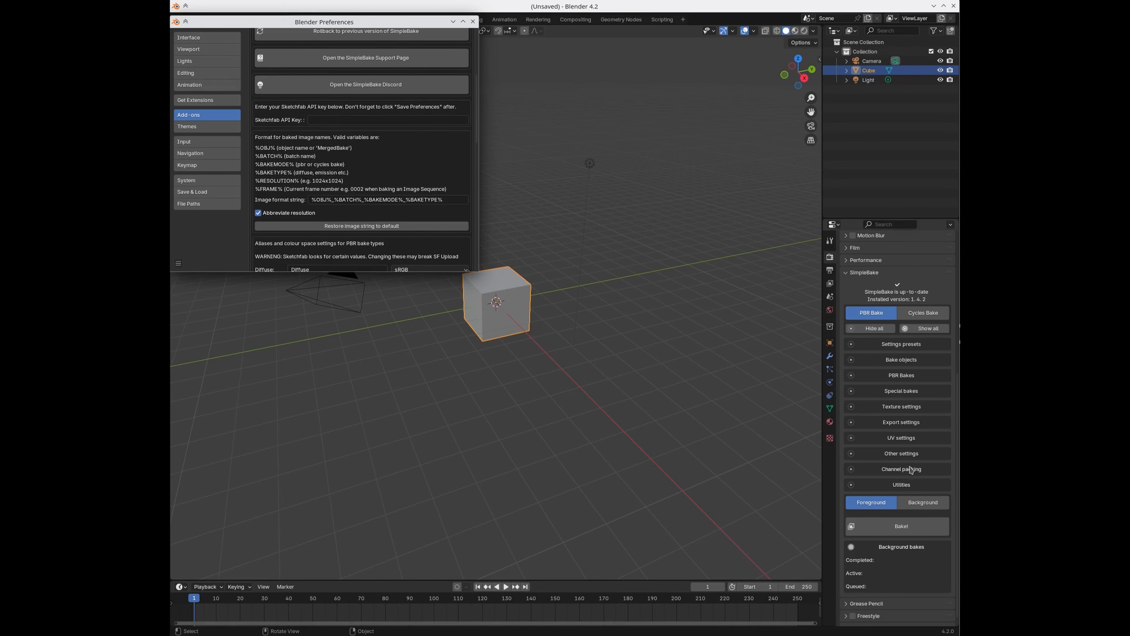
Step: Collapse SimpleBake's Other settings, reopen Preferences and scroll to SimpleBake's image naming and colour space settings
left_click(903, 453)
left_click(879, 458)
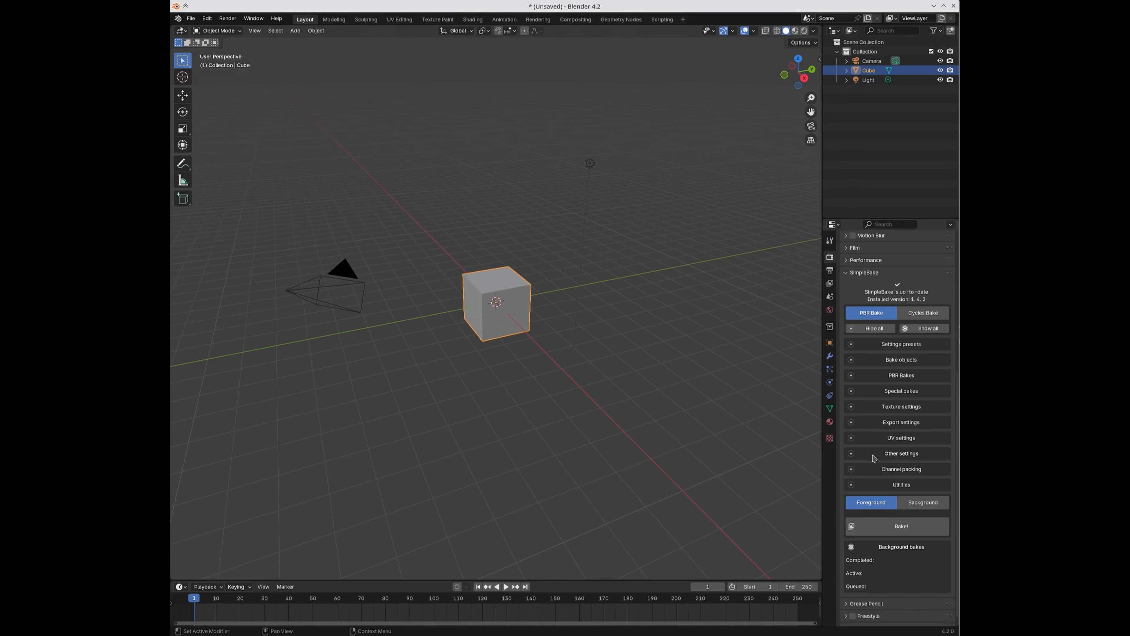
left_click(206, 18)
left_click(222, 142)
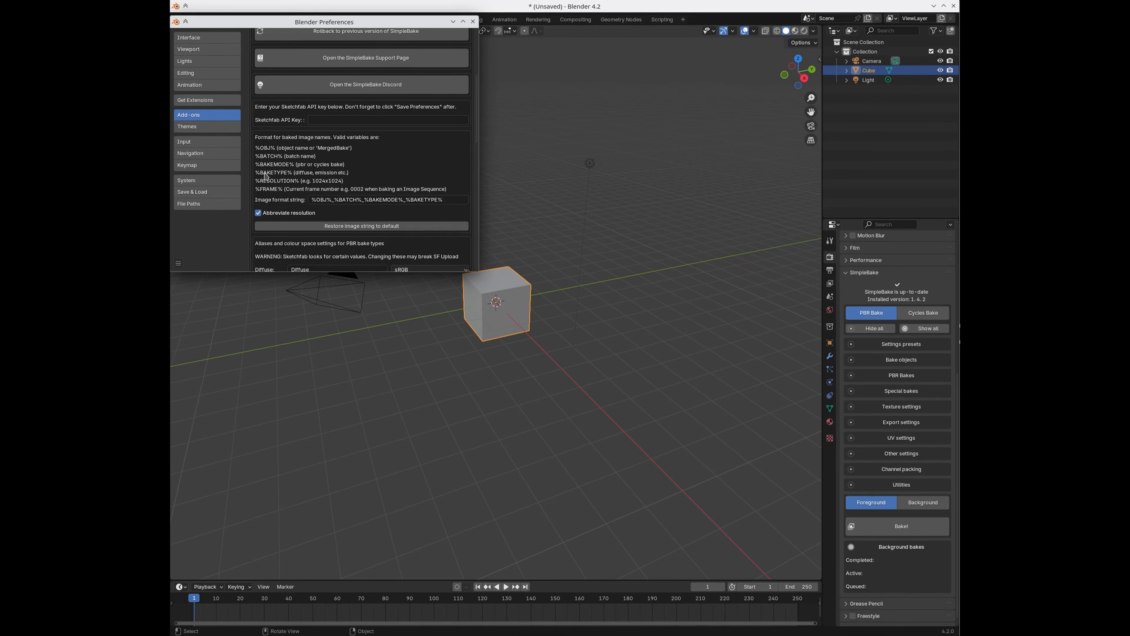
scroll(341, 182, "down", 1)
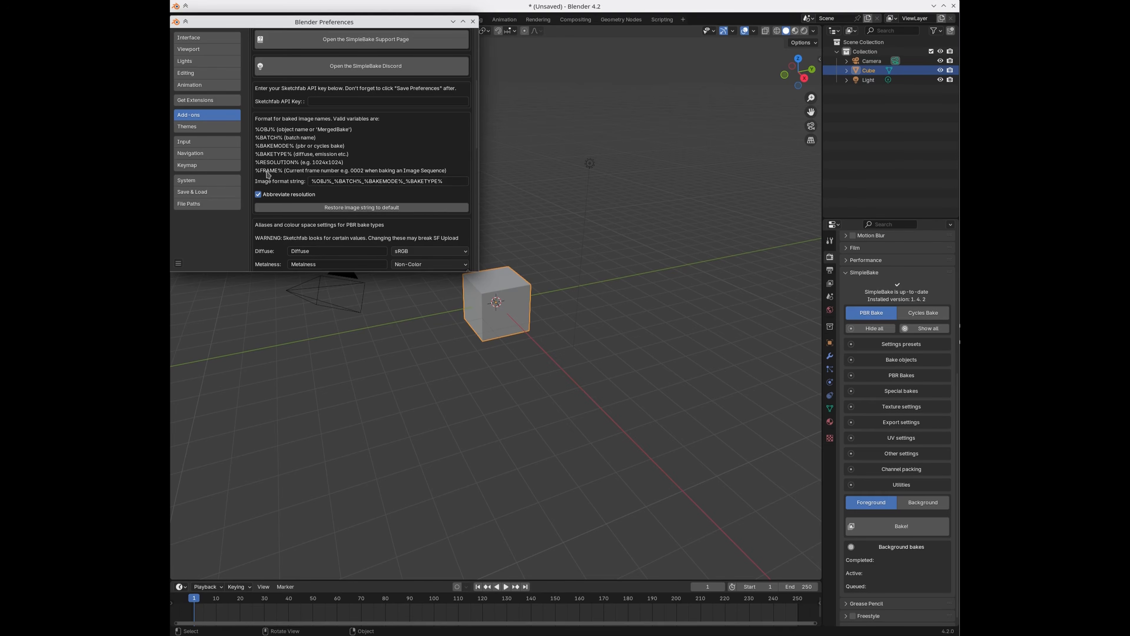
scroll(382, 190, "down", 1)
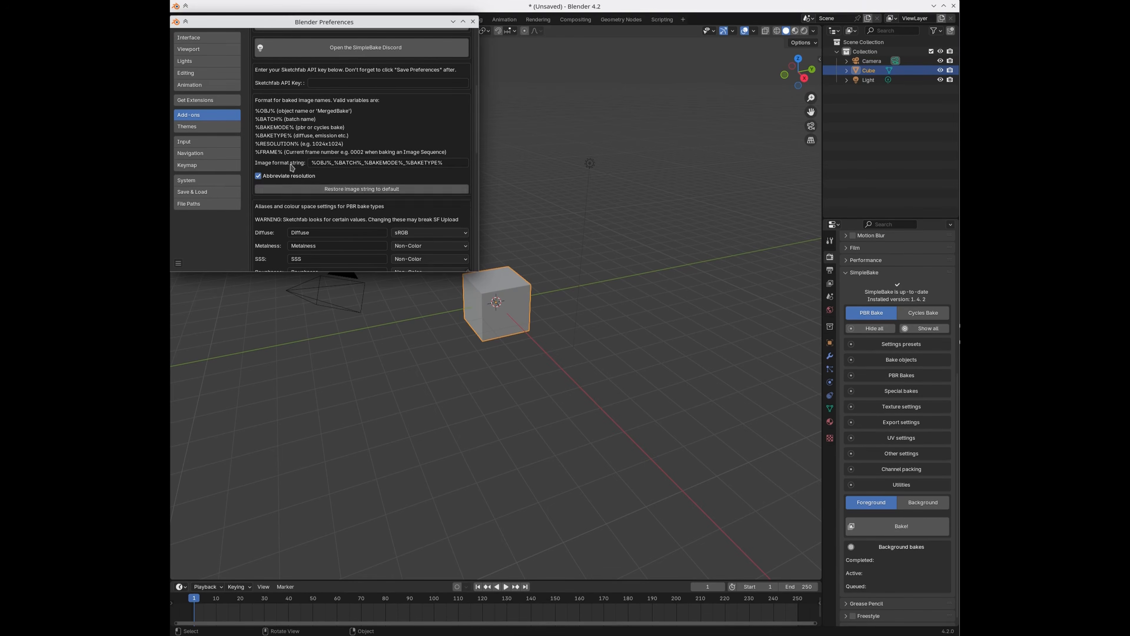
scroll(293, 176, "down", 1)
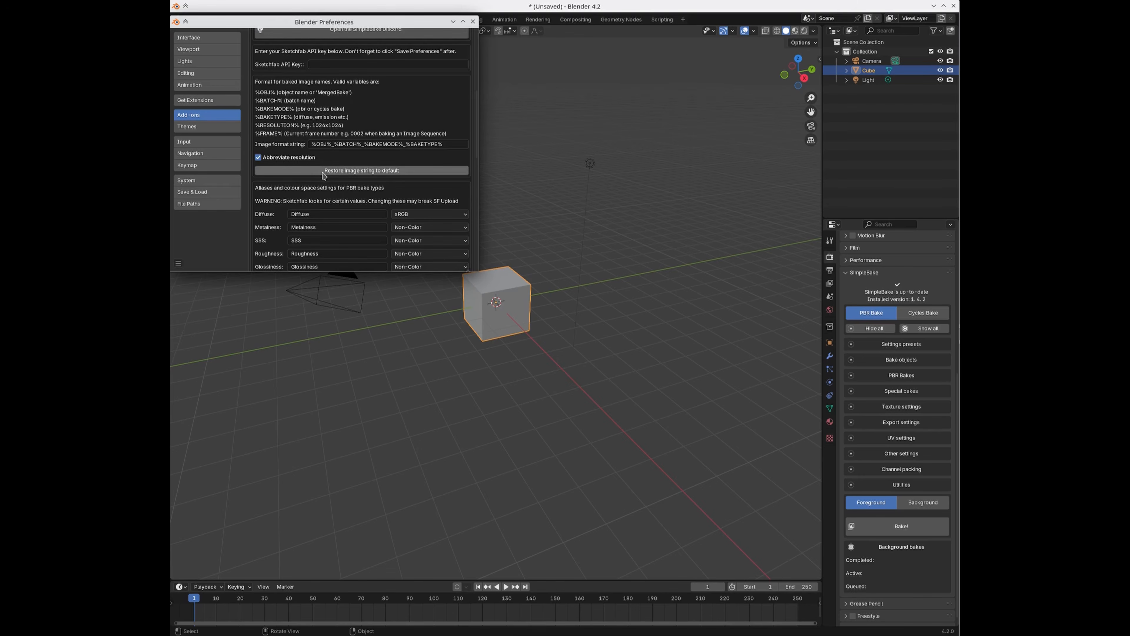
Step: Type 'fhgf' into the Image format string, then restore it to %OBJ%_%BATCH%_%BAKEMODE%_%BAKETYPE%
left_click(346, 142)
type("fhgf")
left_click(322, 171)
Step: Scroll to the PBR bake alias list and check Diffuse's colour space choices
scroll(362, 169, "down", 1)
scroll(363, 169, "down", 2)
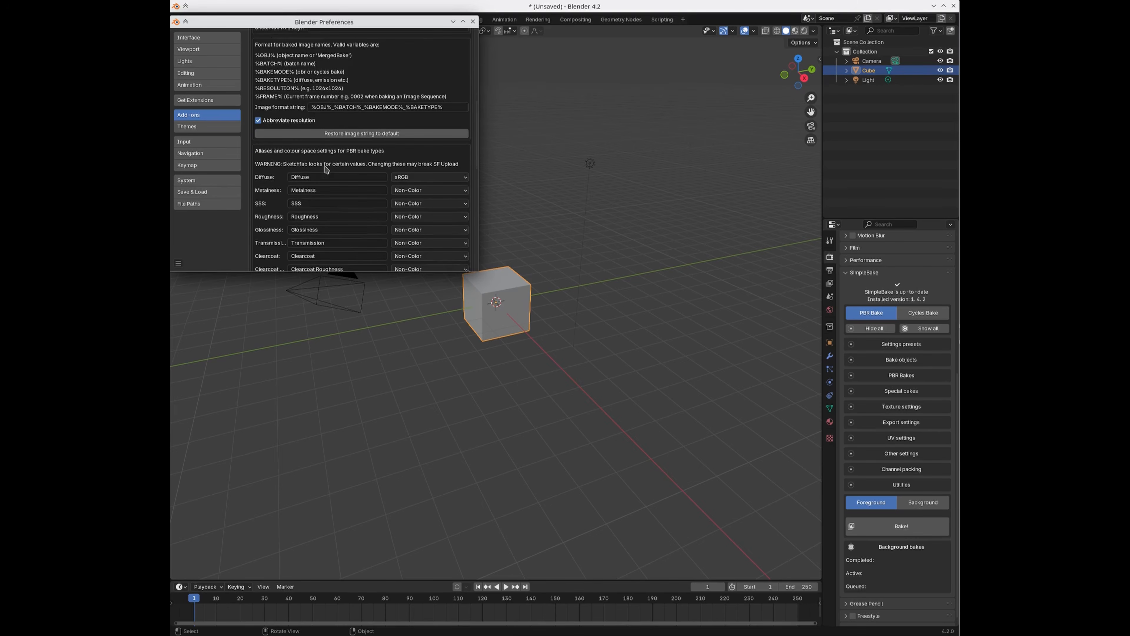
scroll(316, 143, "down", 1)
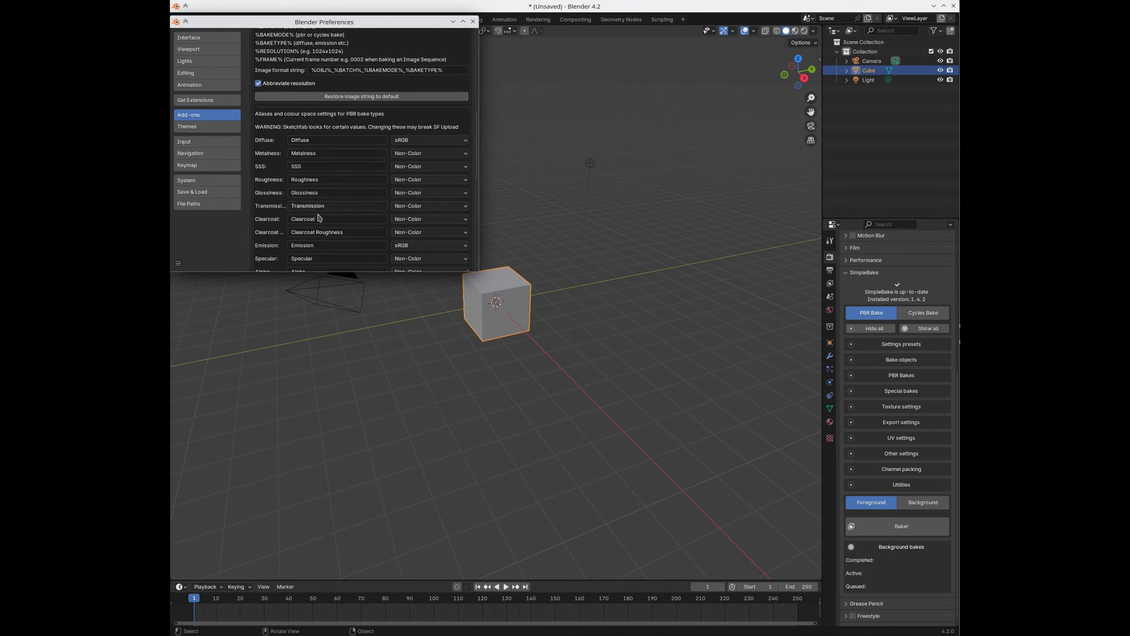
scroll(335, 167, "down", 3)
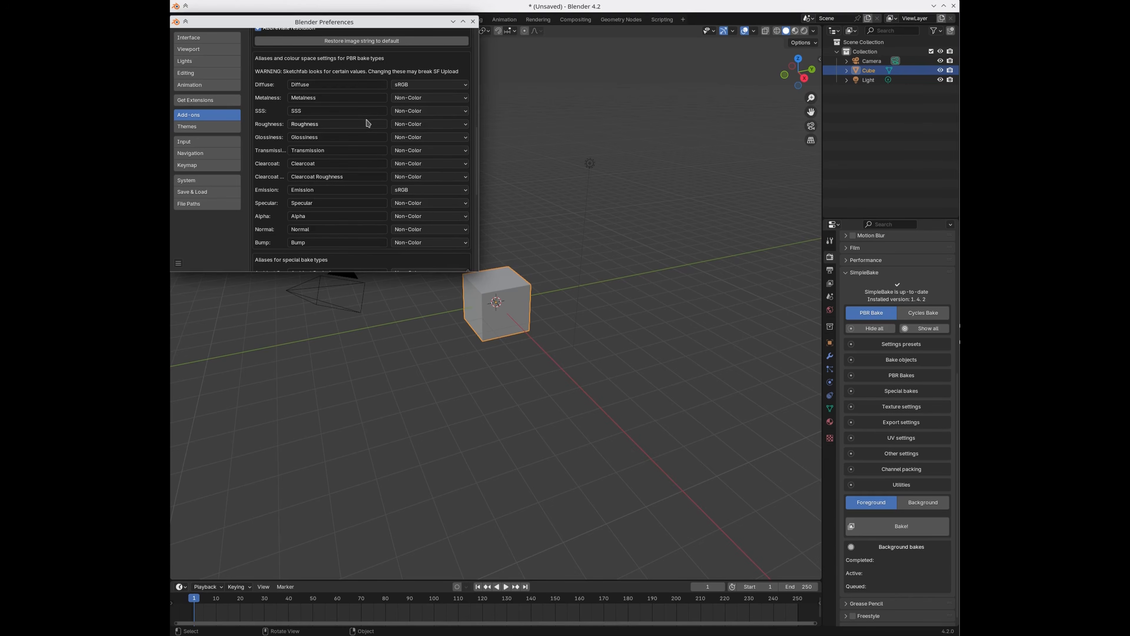
left_click(415, 86)
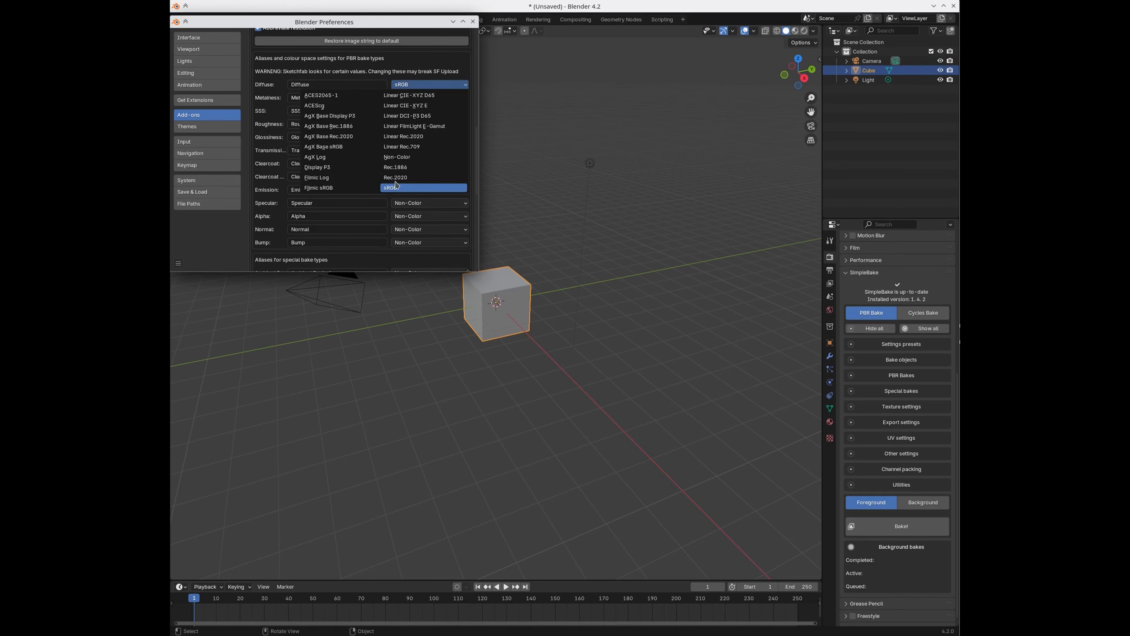
left_click(399, 84)
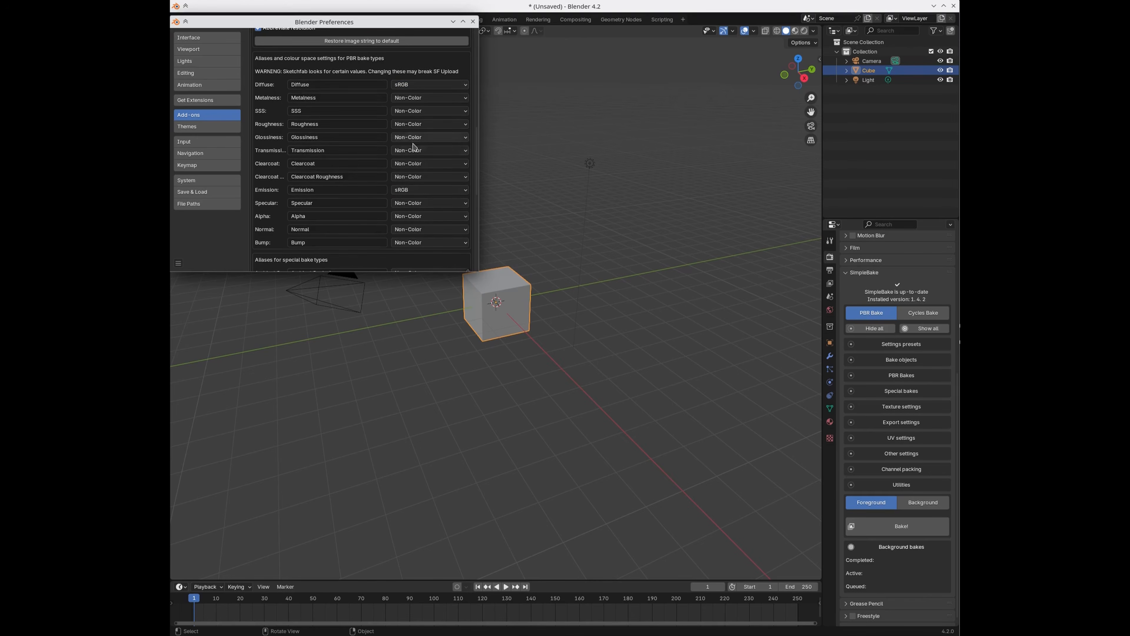
left_click(412, 189)
scroll(395, 180, "down", 1)
scroll(395, 180, "down", 4)
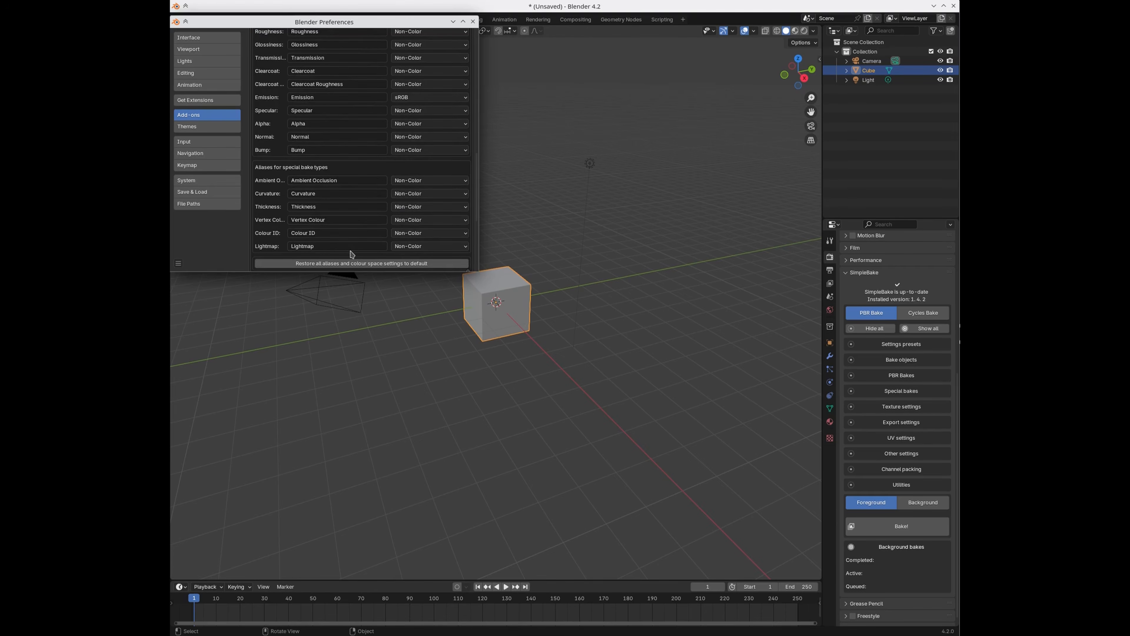
Step: Scroll the SimpleBake preferences past the bake-type aliases to Tweaks and Misc Options
scroll(343, 237, "up", 4)
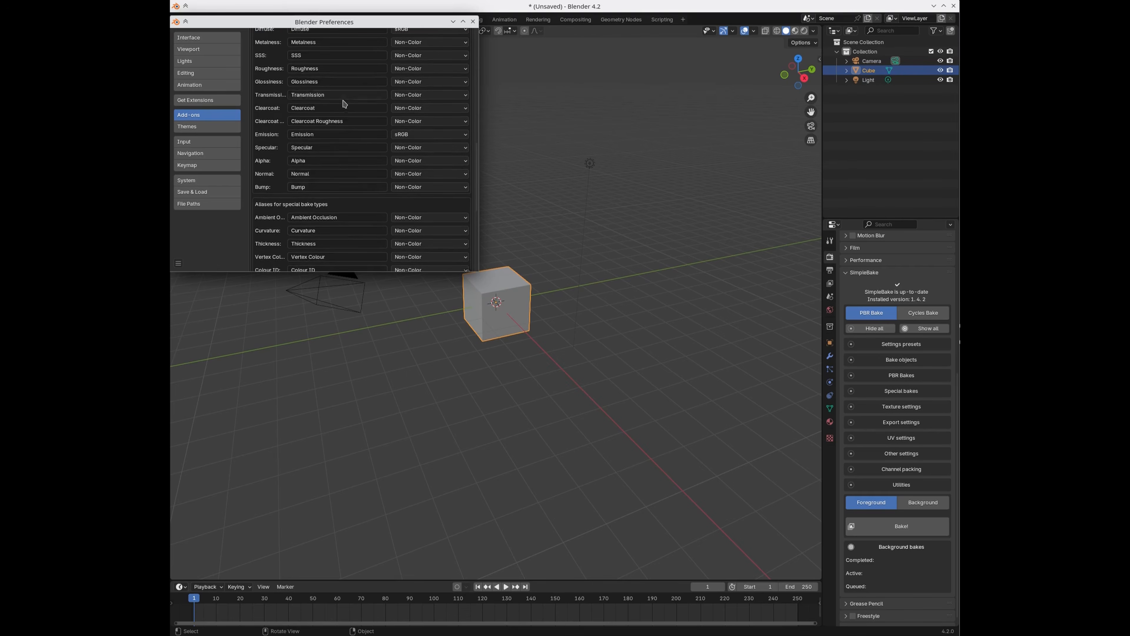
scroll(345, 223, "down", 5)
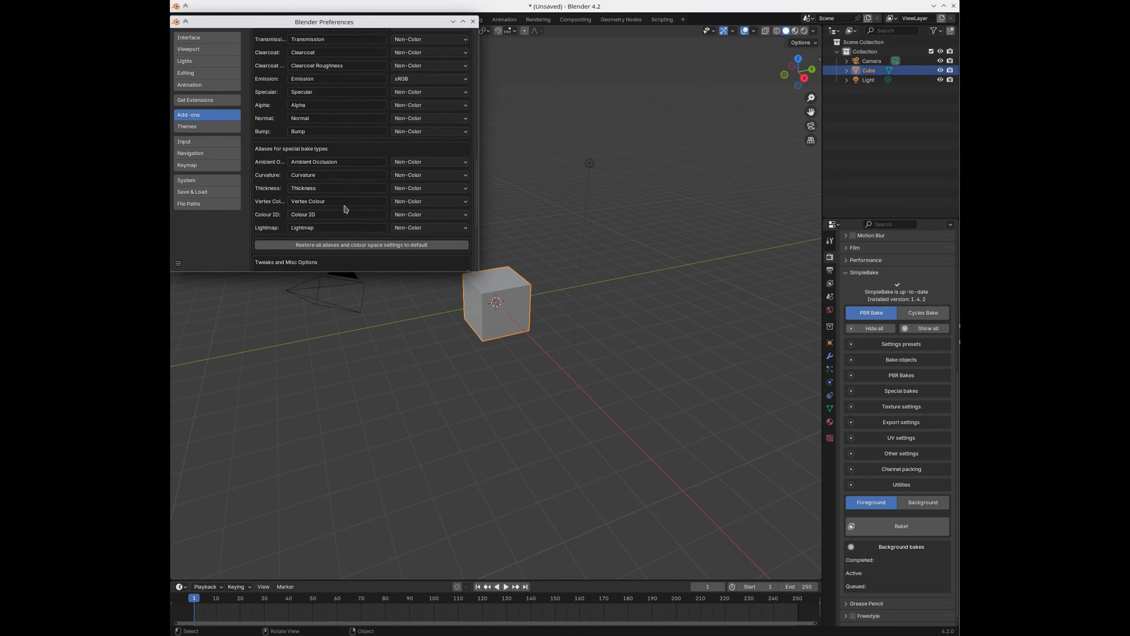
scroll(347, 209, "down", 1)
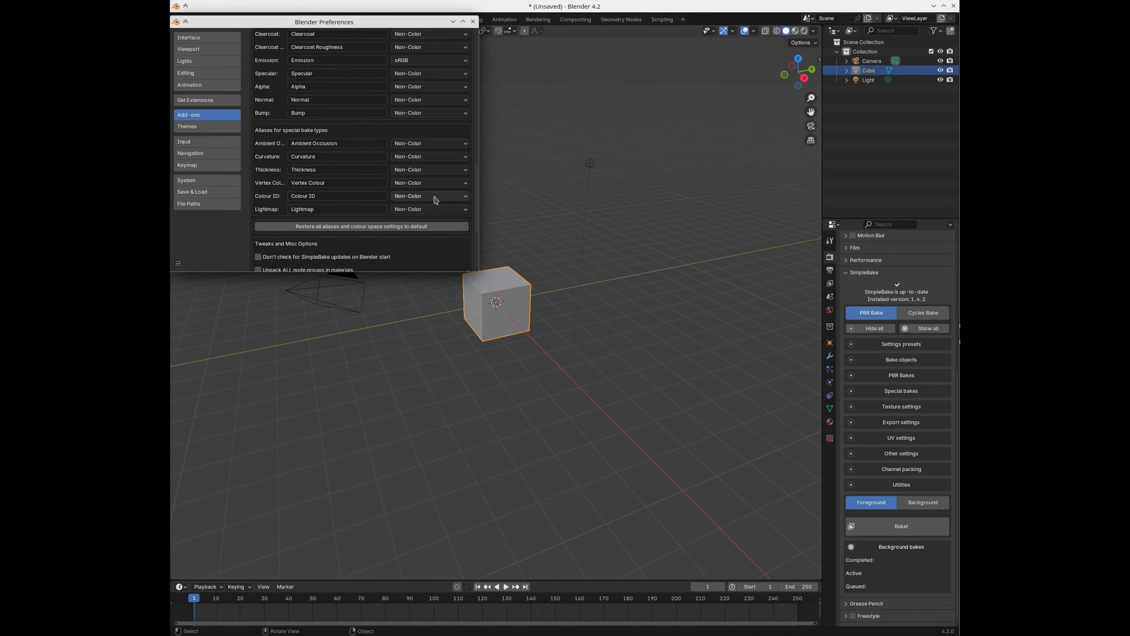
scroll(434, 191, "down", 1)
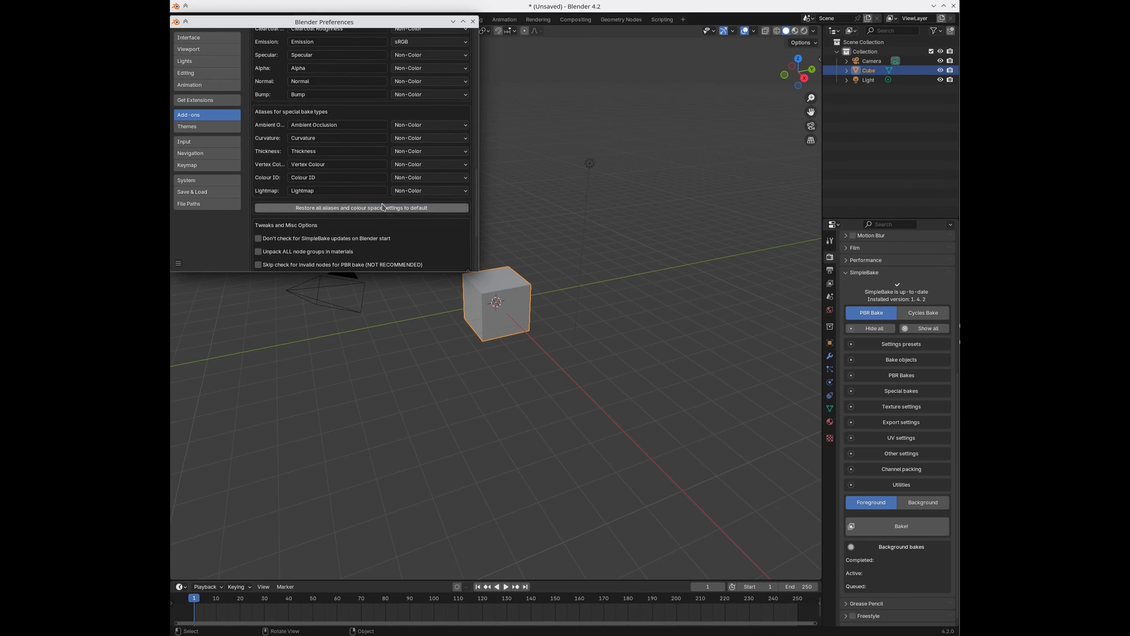
scroll(355, 185, "down", 1)
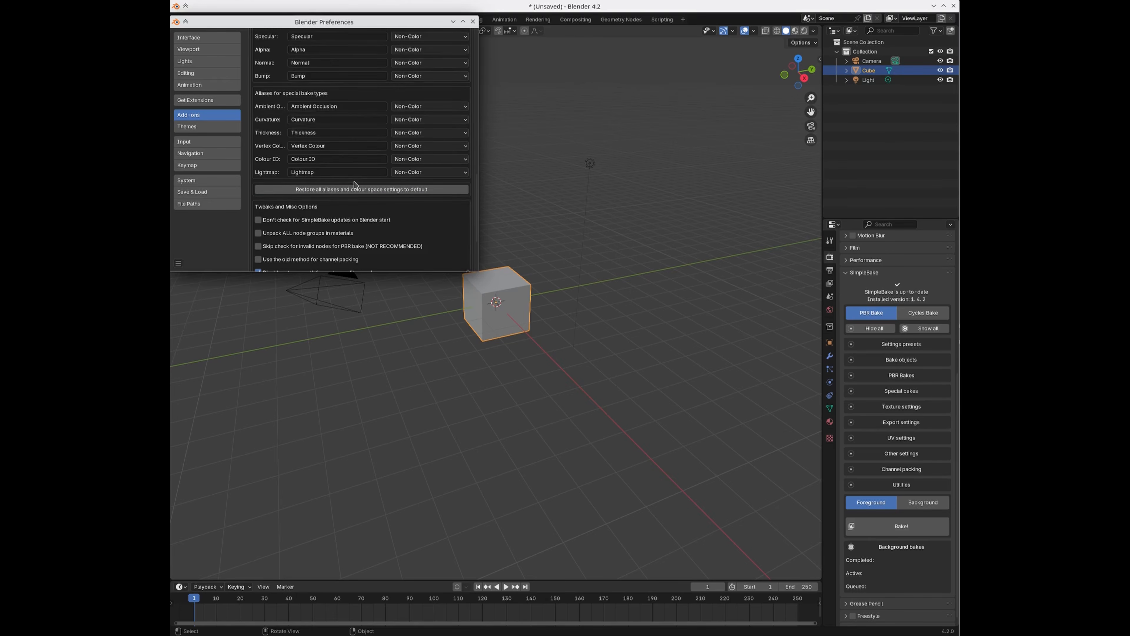
scroll(355, 185, "down", 4)
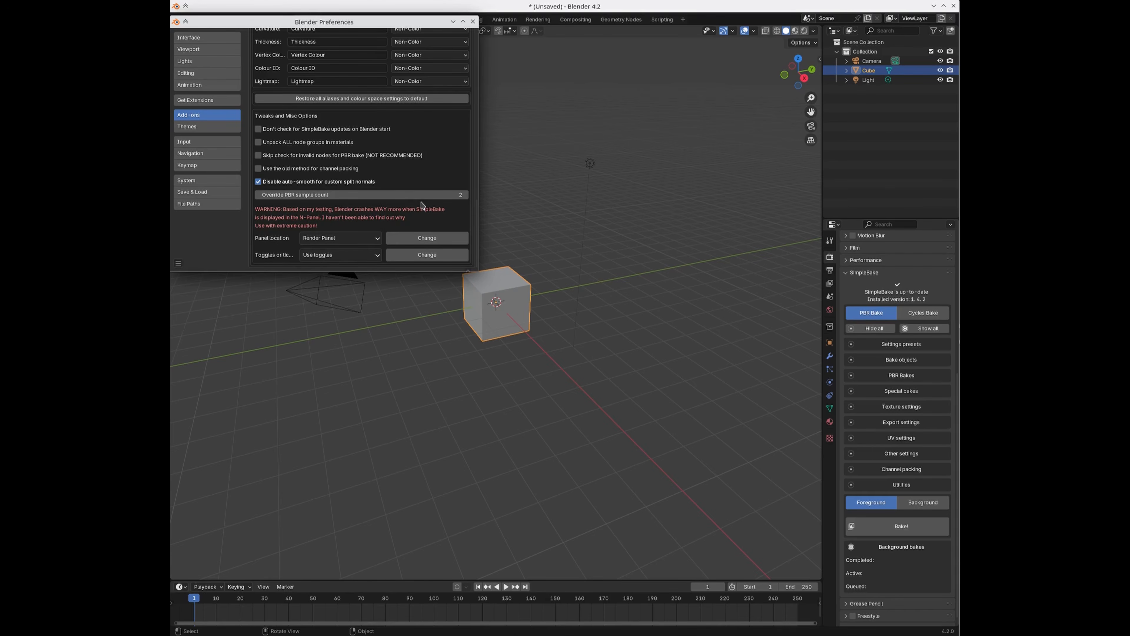
left_click(296, 196)
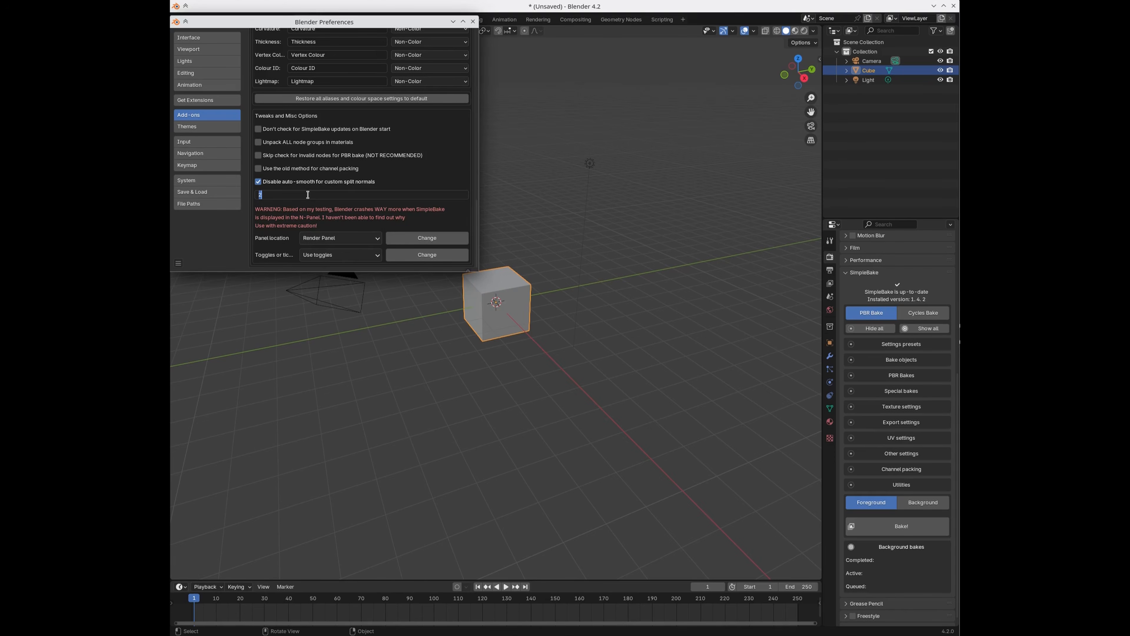
type("100")
key("Return")
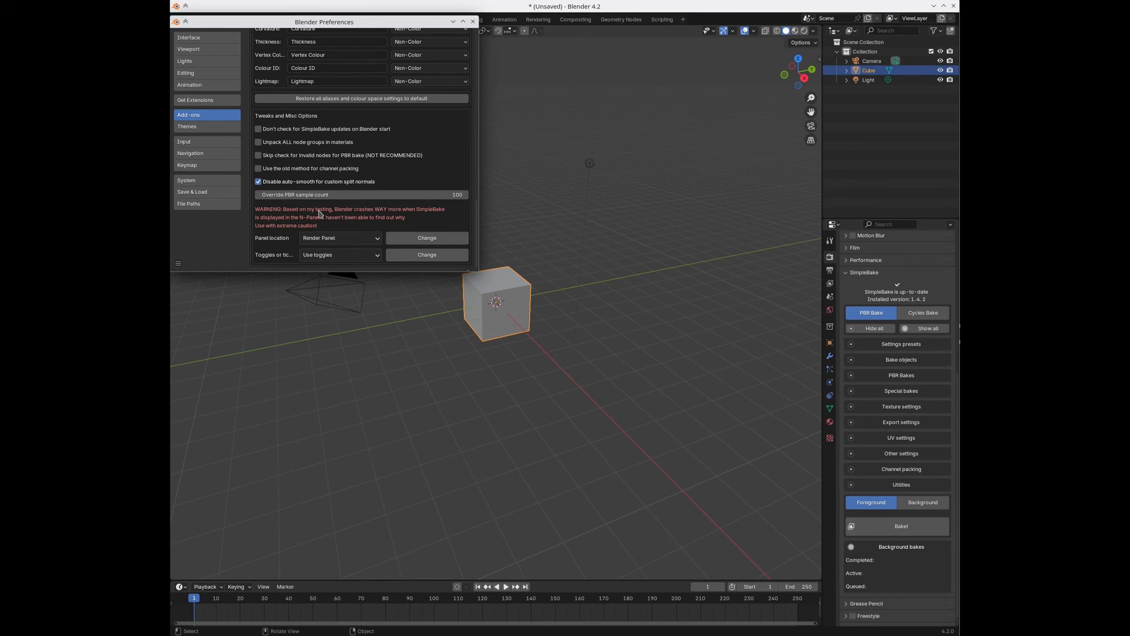
left_click(387, 194)
type("2")
key("Return")
left_click(358, 244)
Step: Expand PBR Bakes and switch SimpleBake's bake options display to tickboxes
left_click(336, 237)
left_click(887, 375)
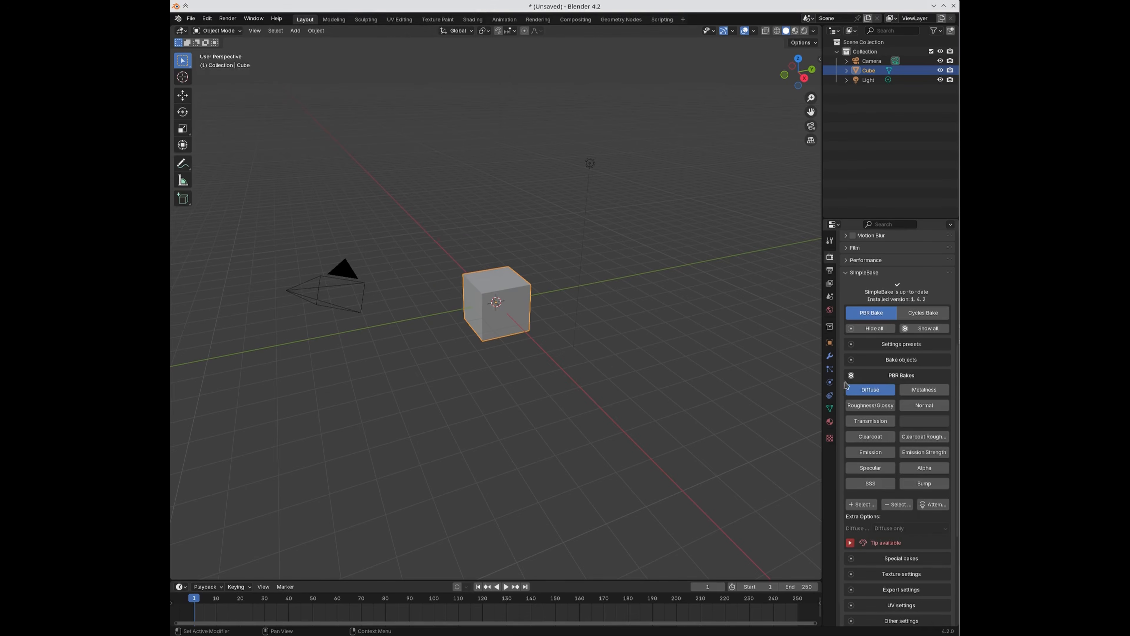
key("alt+Tab")
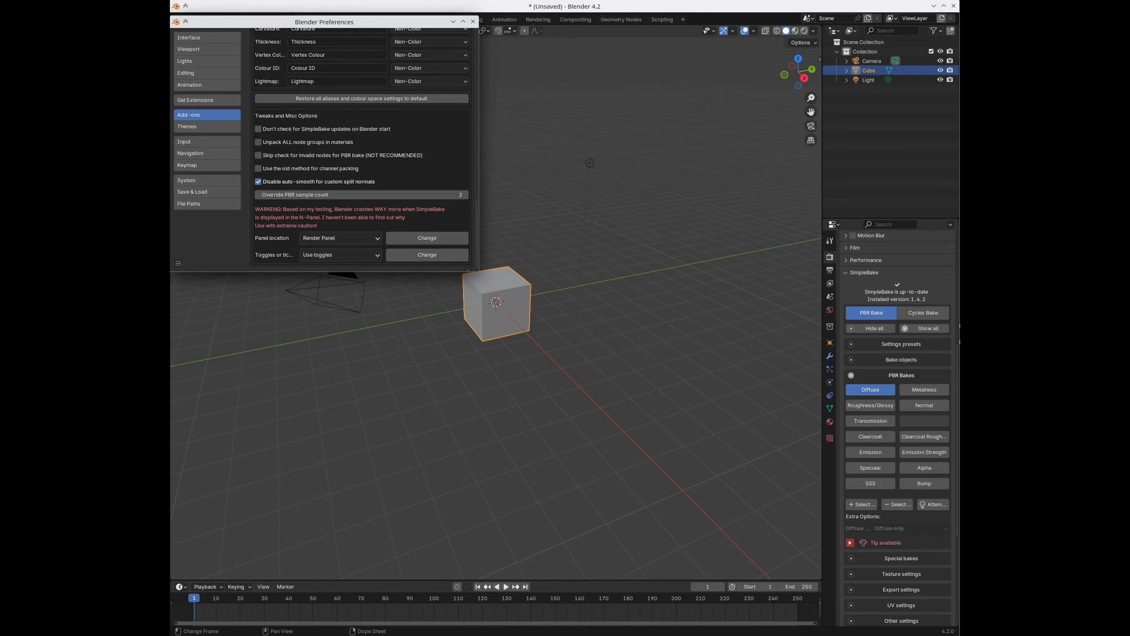
left_click(351, 256)
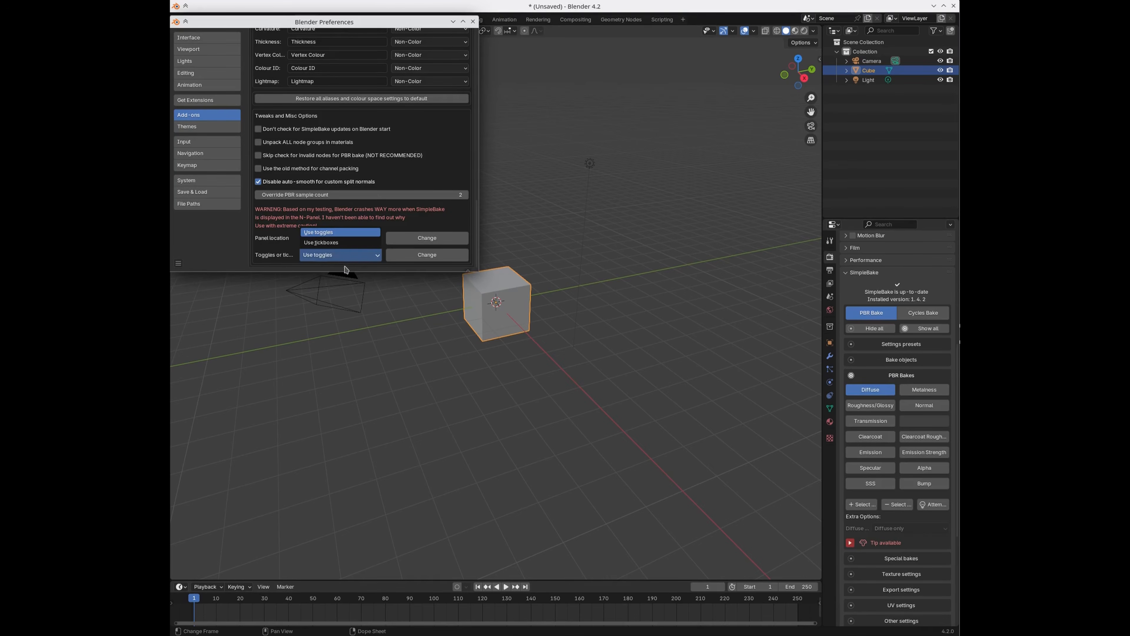
left_click(335, 244)
left_click(405, 256)
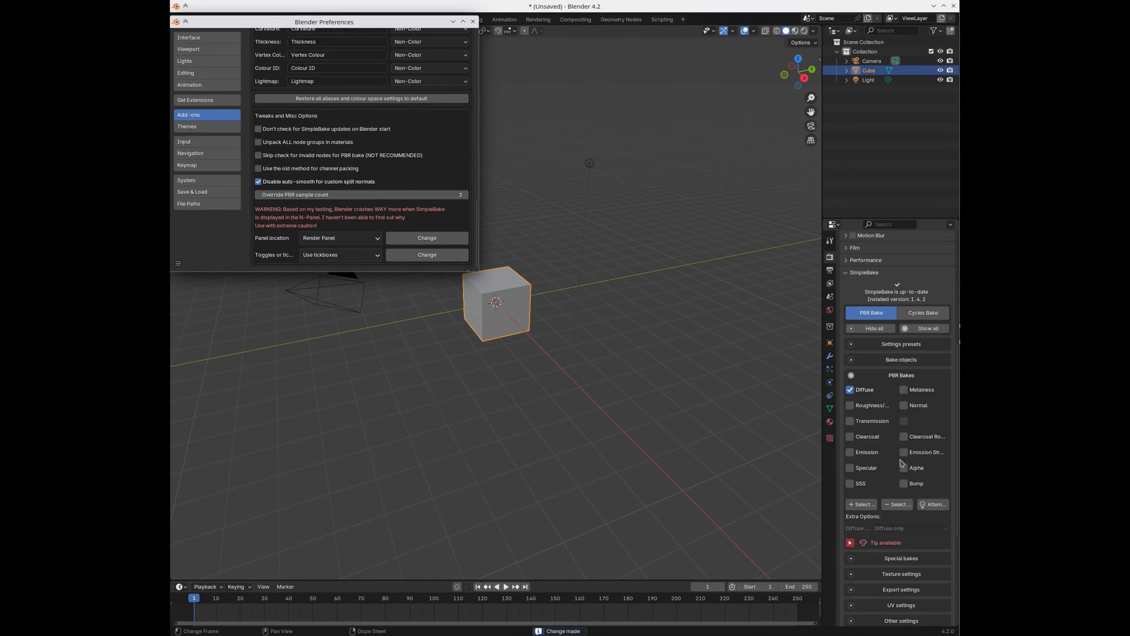
Step: Expand the Special bakes, Texture settings, Export settings and UV settings sections
scroll(903, 466, "down", 4)
left_click(890, 484)
scroll(889, 495, "down", 2)
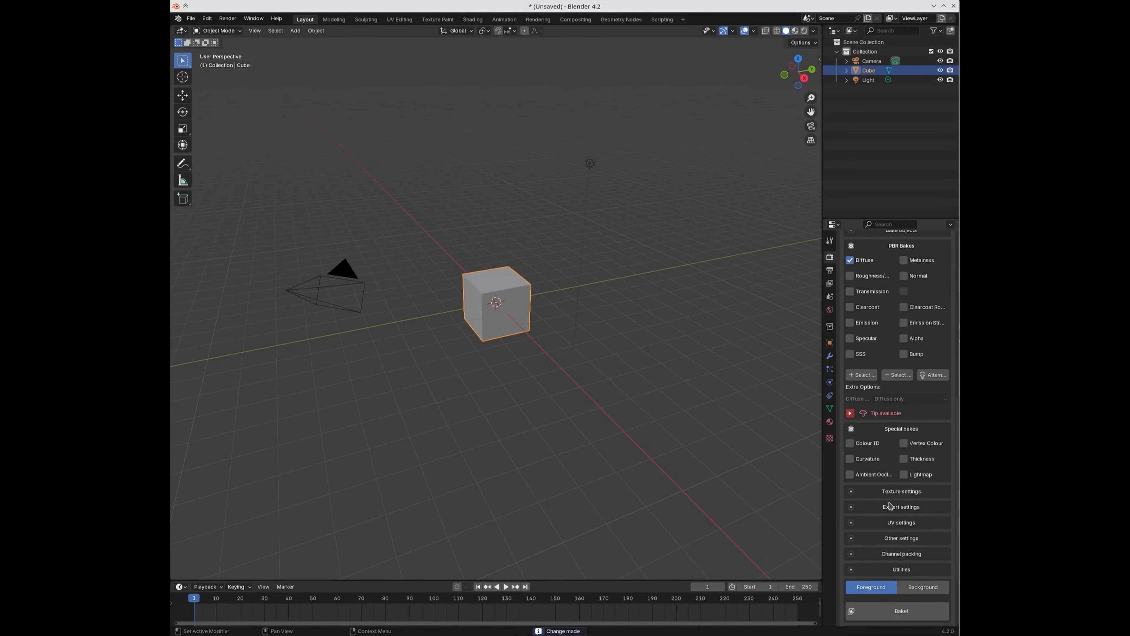
left_click(880, 497)
scroll(889, 514, "down", 3)
scroll(889, 515, "down", 4)
left_click(876, 507)
left_click(886, 534)
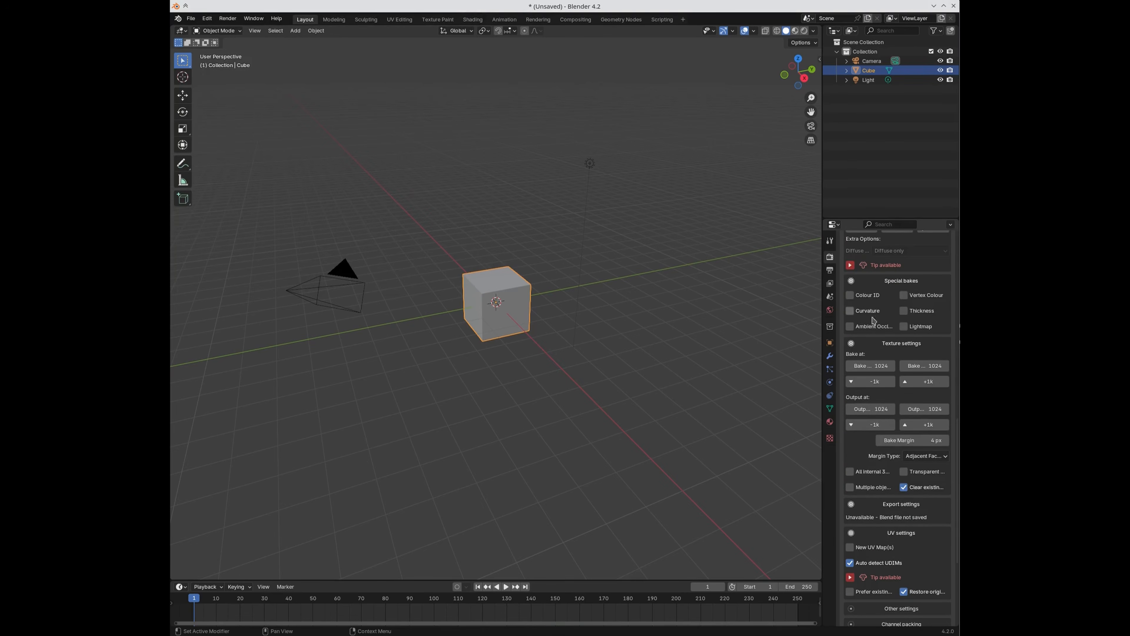
scroll(866, 432, "up", 8)
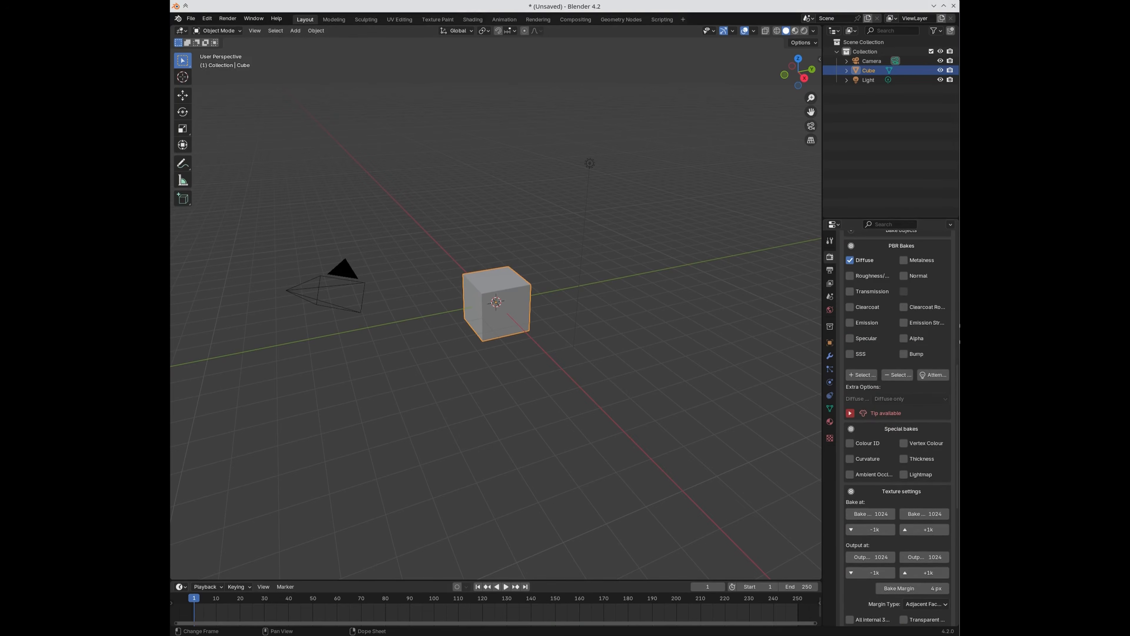
Step: Switch the bake options display back to toggle buttons in SimpleBake preferences and apply it
key("ctrl+comma")
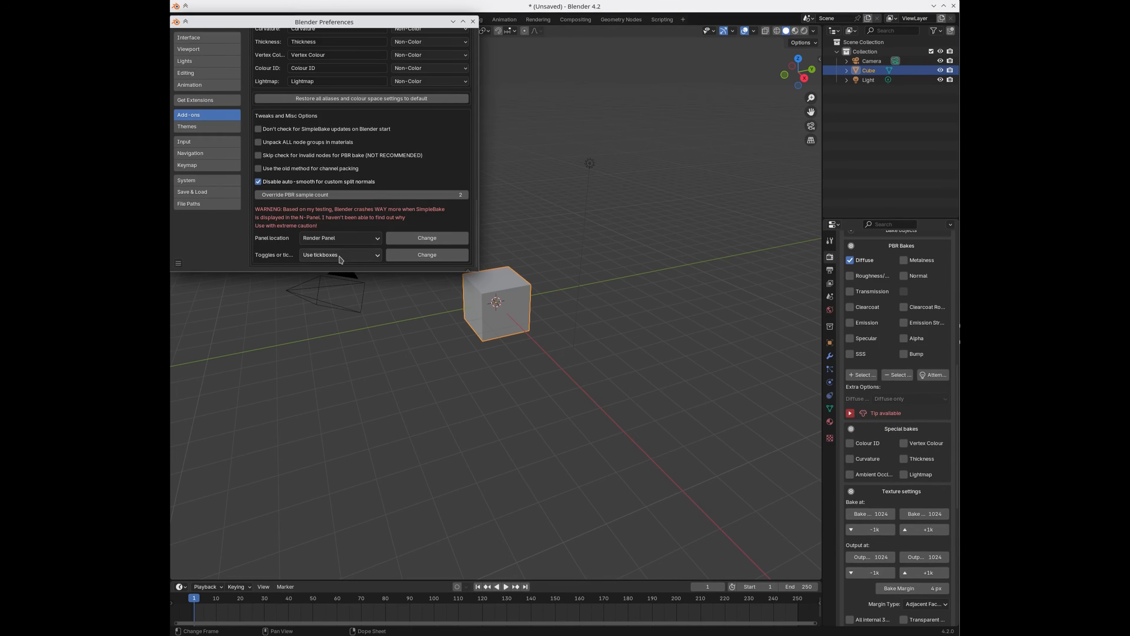
left_click(340, 255)
left_click(339, 232)
left_click(427, 255)
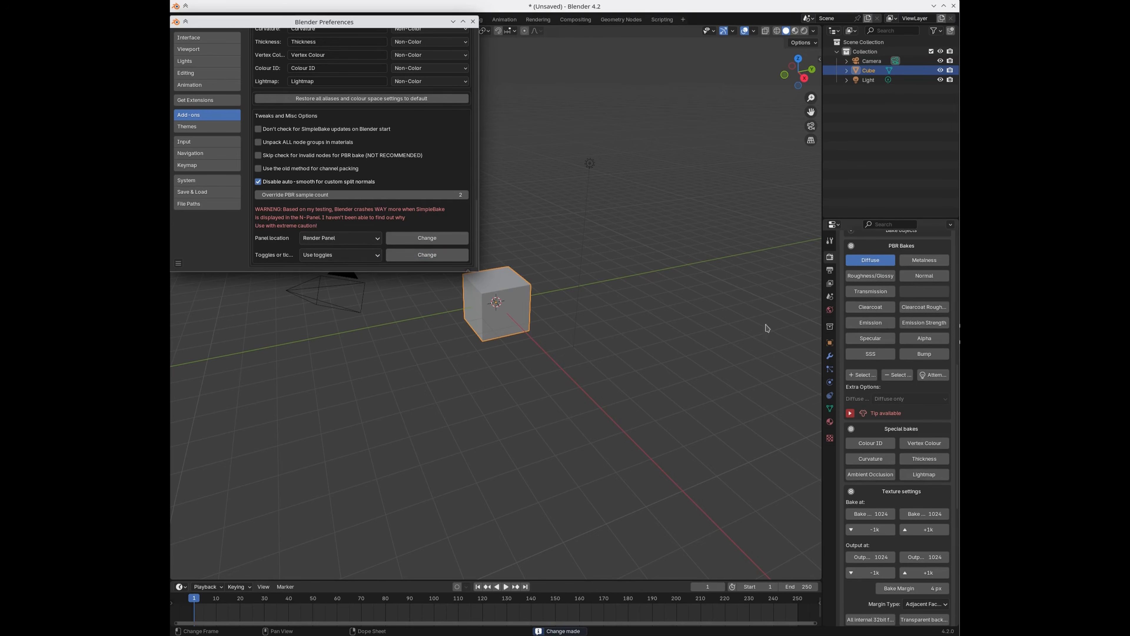
left_click(369, 260)
left_click(342, 251)
left_click(327, 254)
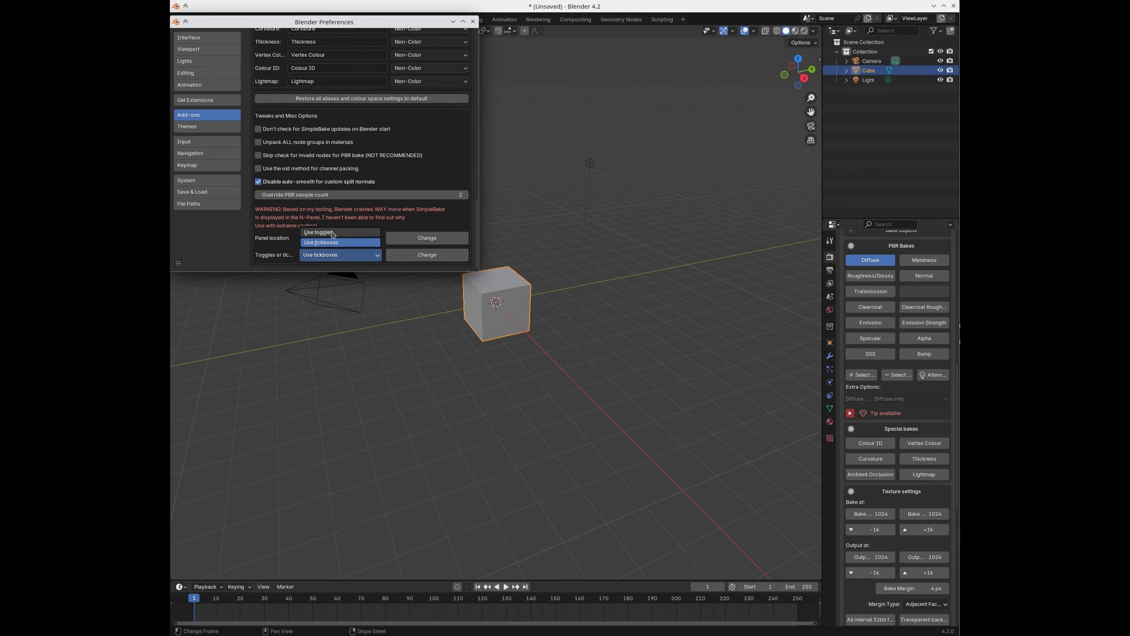
left_click(334, 233)
left_click(413, 256)
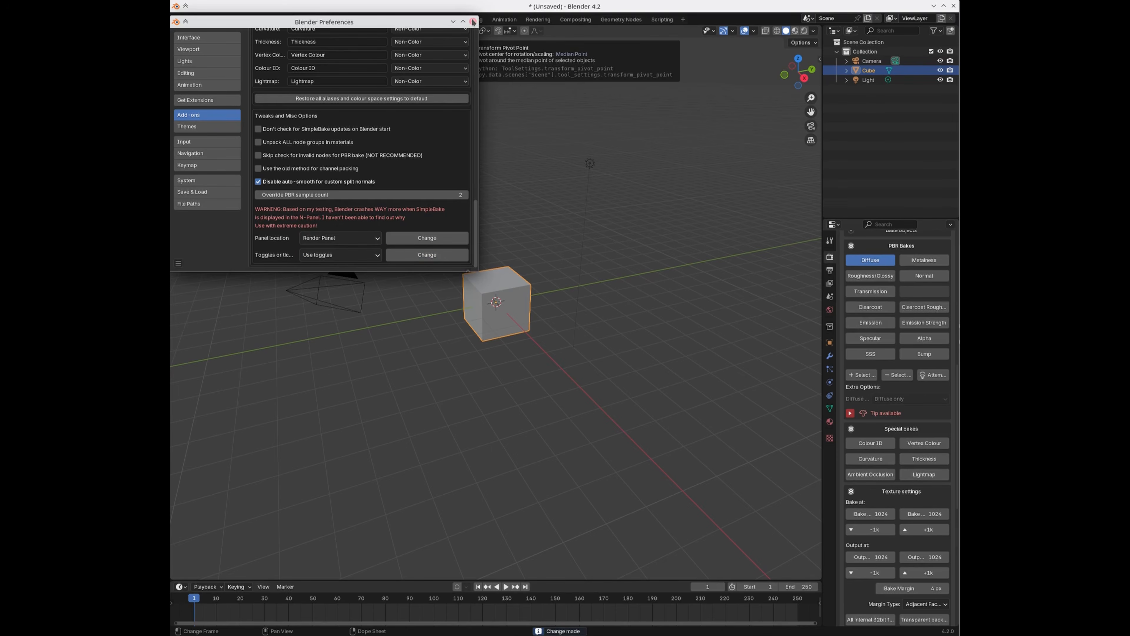
scroll(435, 236, "up", 8)
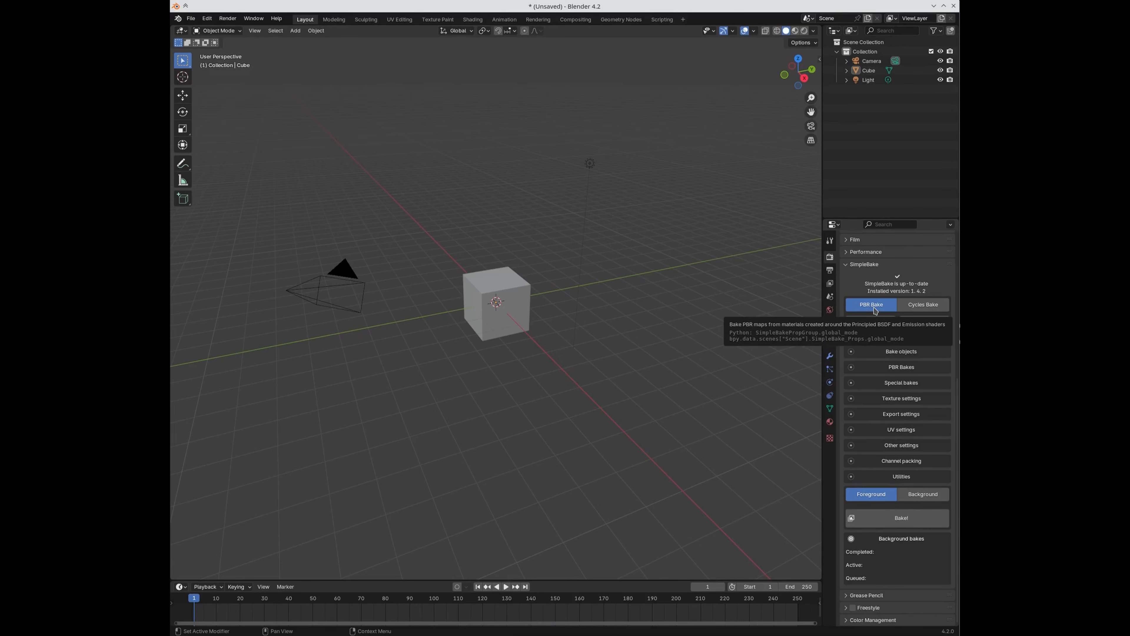
Step: Expand Bake objects and PBR Bakes, then replace the Diffuse bake with Metalness
left_click(885, 354)
left_click(889, 469)
scroll(875, 423, "down", 4)
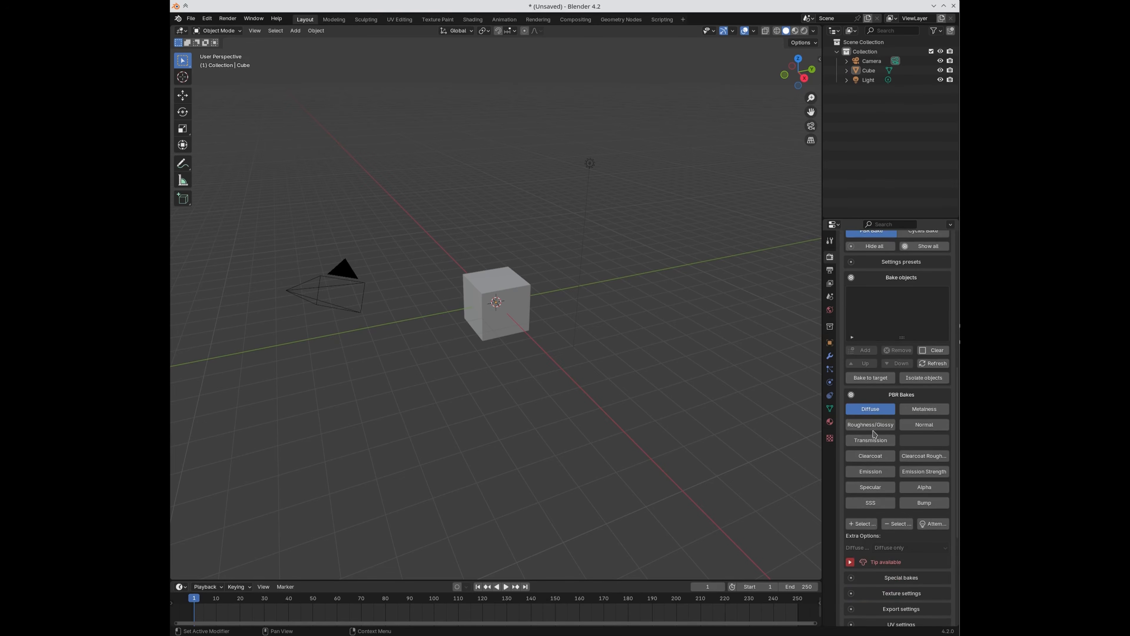
left_click(864, 412)
left_click(924, 409)
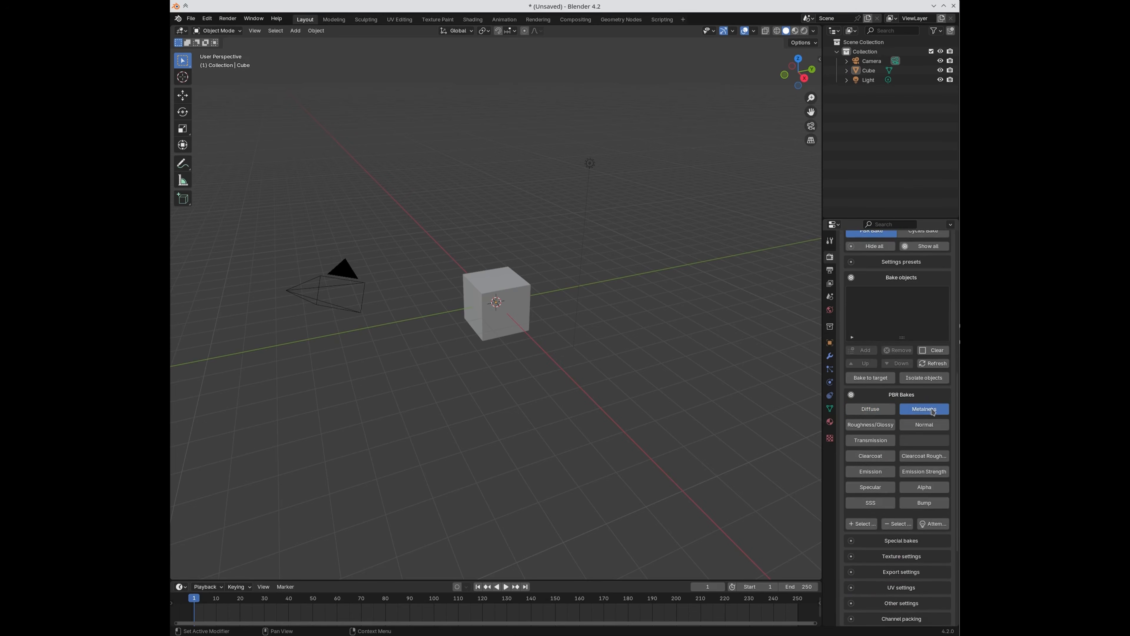
Step: Also enable Normal and Transmission PBR bakes, then select the cube
left_click(920, 426)
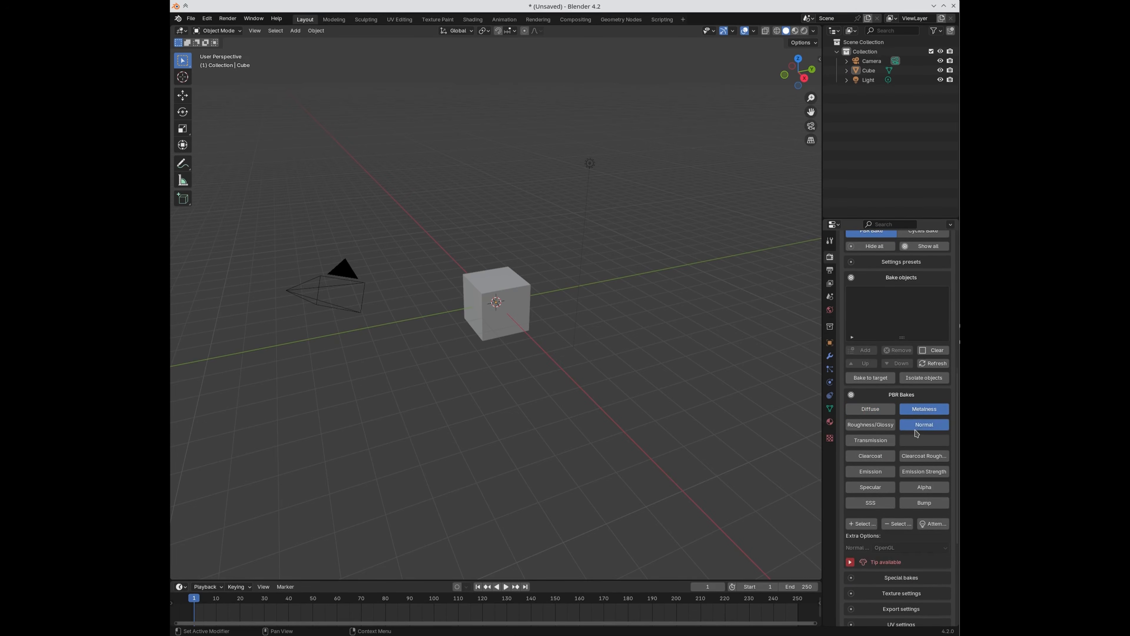
left_click(868, 443)
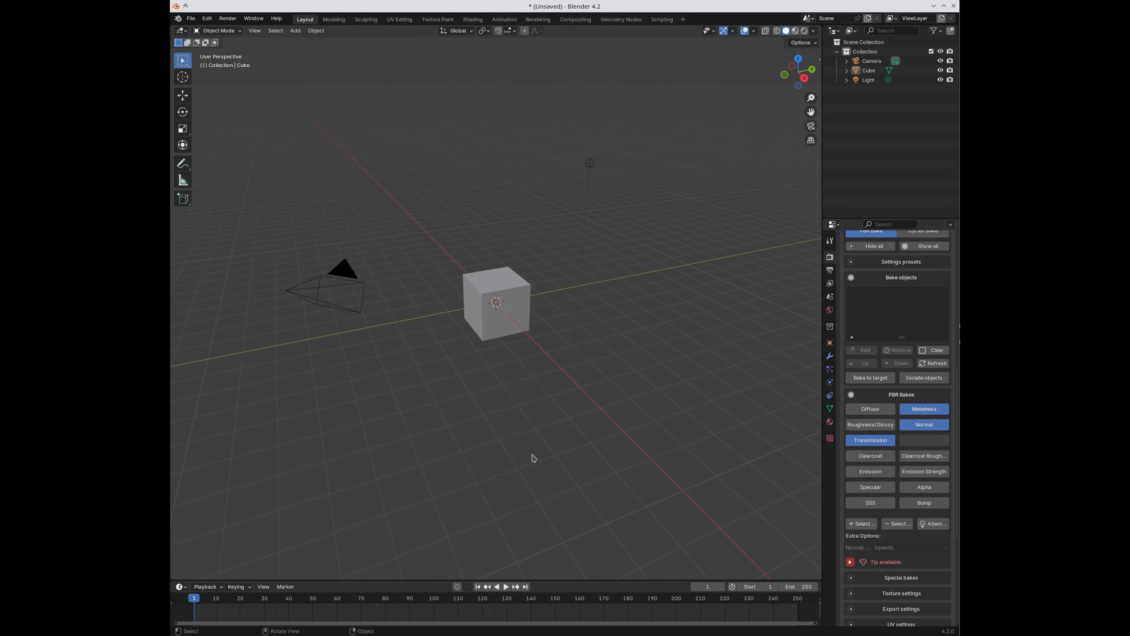
left_click(527, 307)
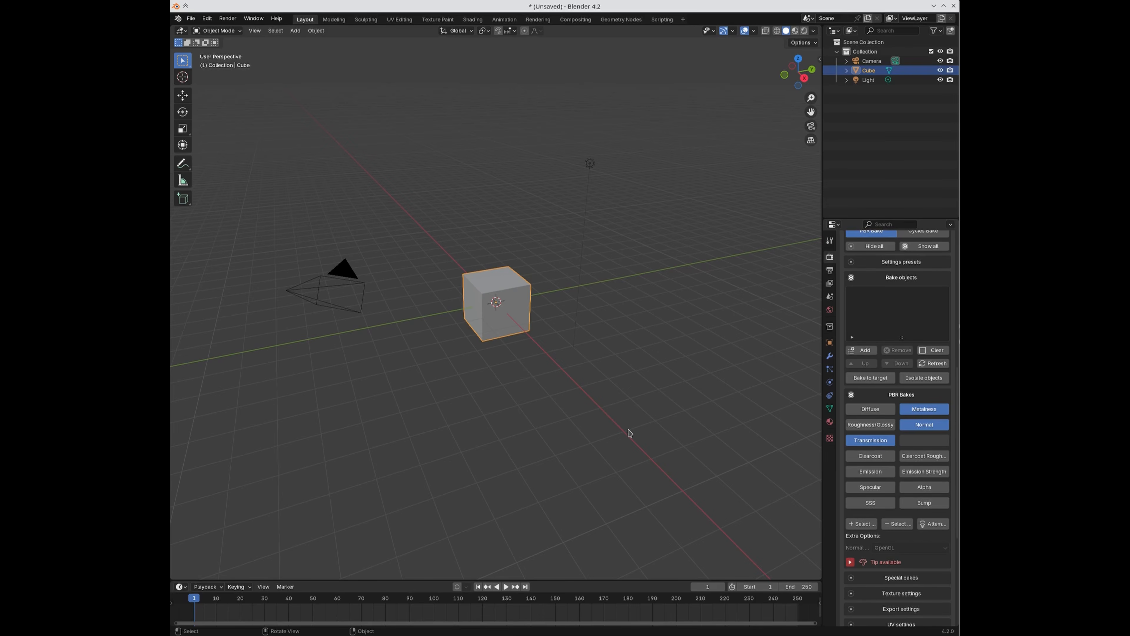
Step: Switch SimpleBake to Cycles Bake, select the light then the camera, and return to PBR Bake
scroll(925, 470, "up", 4)
left_click(921, 305)
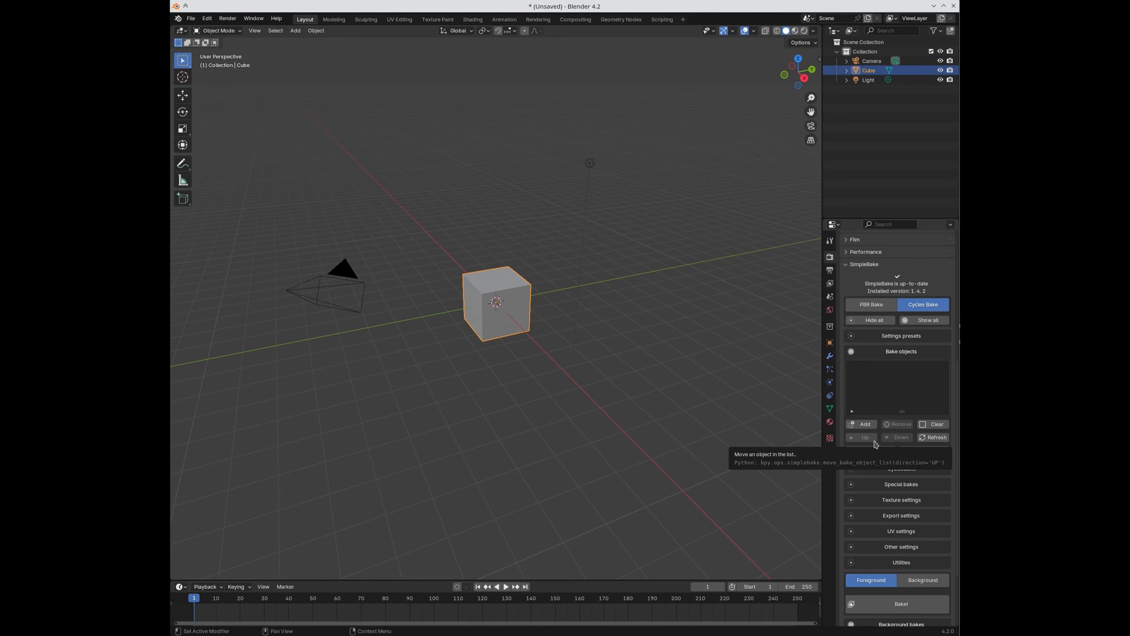
left_click(588, 164)
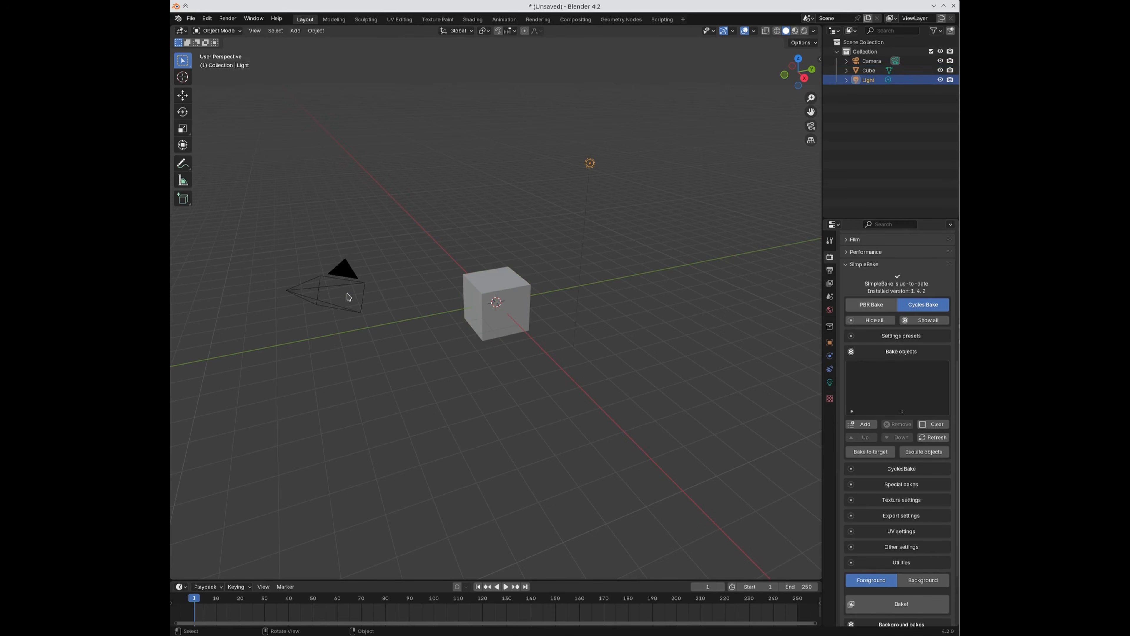
left_click(332, 285)
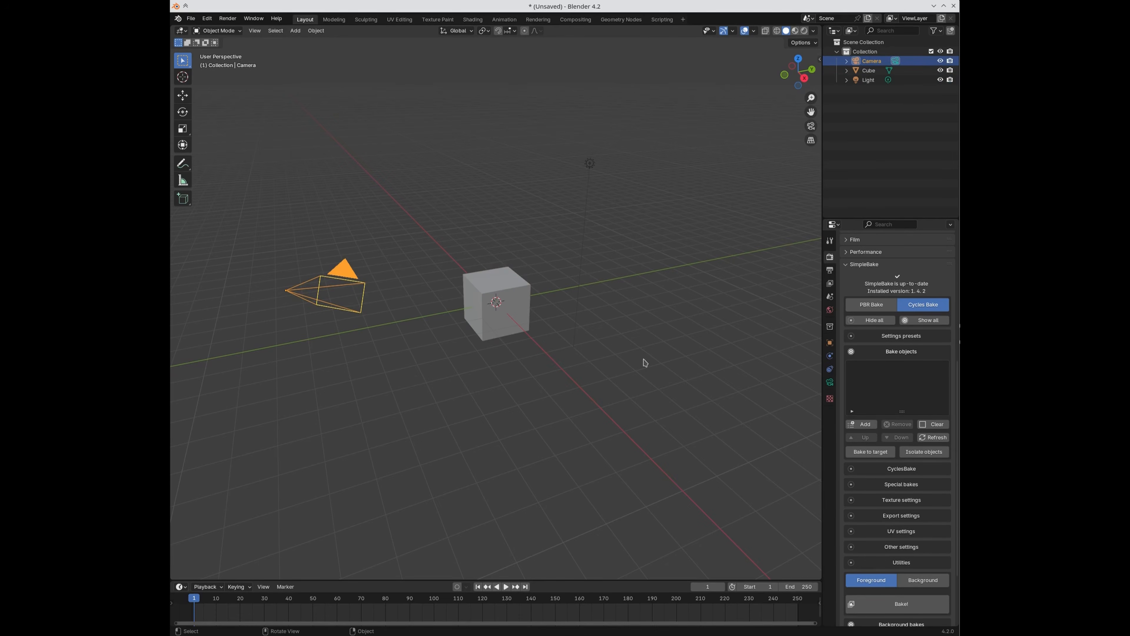
left_click(883, 305)
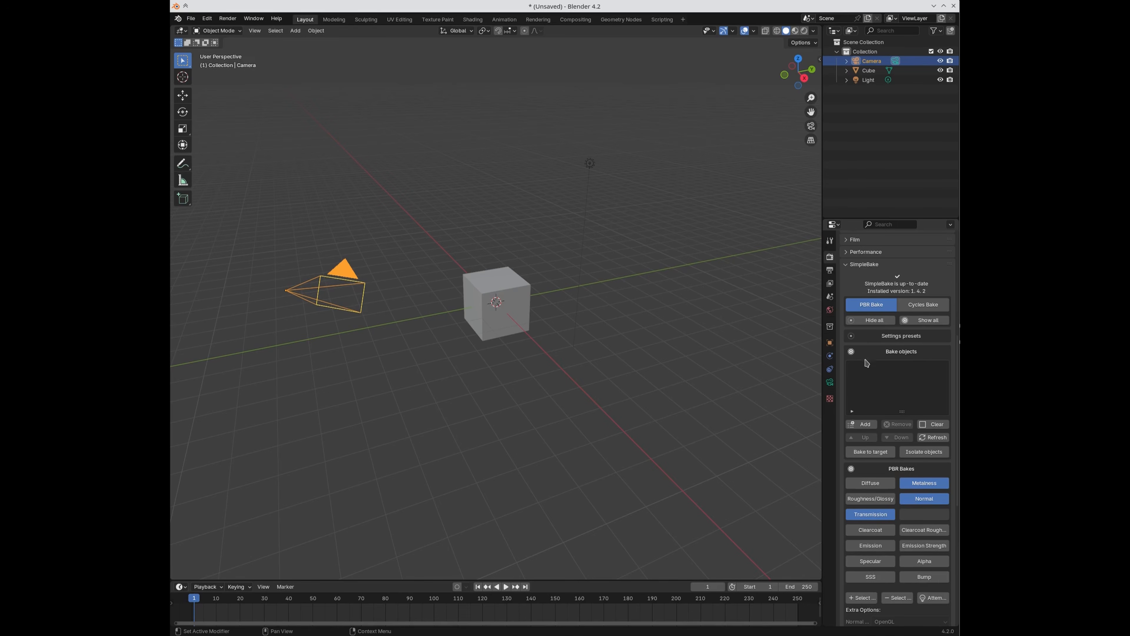
Step: Change SimpleBake's bake mode tab and expand Settings presets to show Global and Blend File Presets
left_click(923, 304)
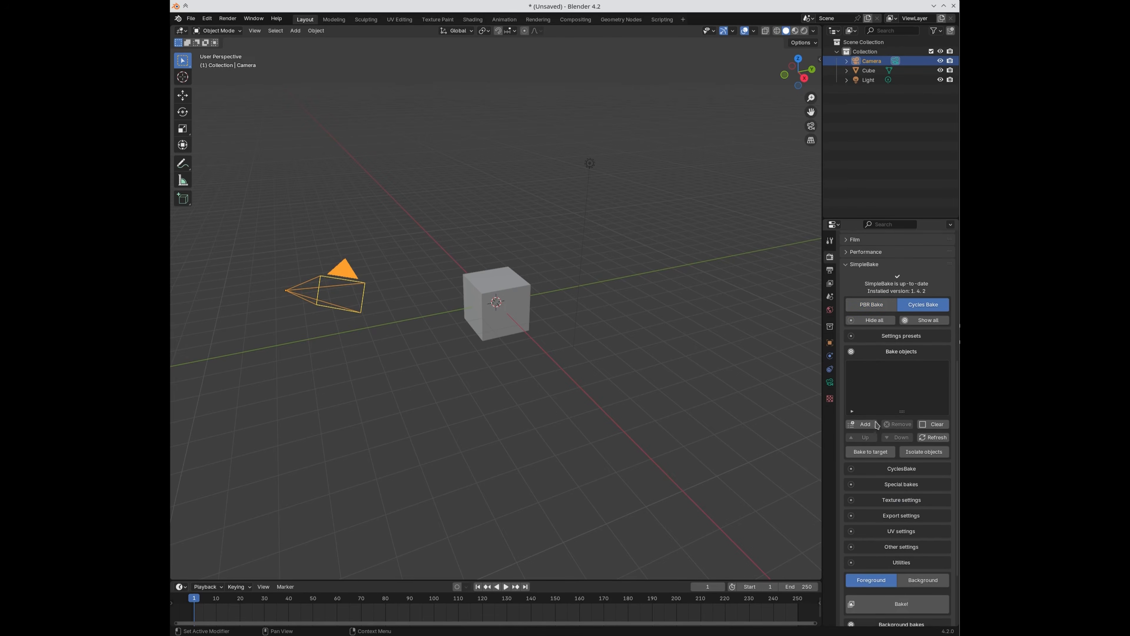
scroll(878, 376, "up", 2)
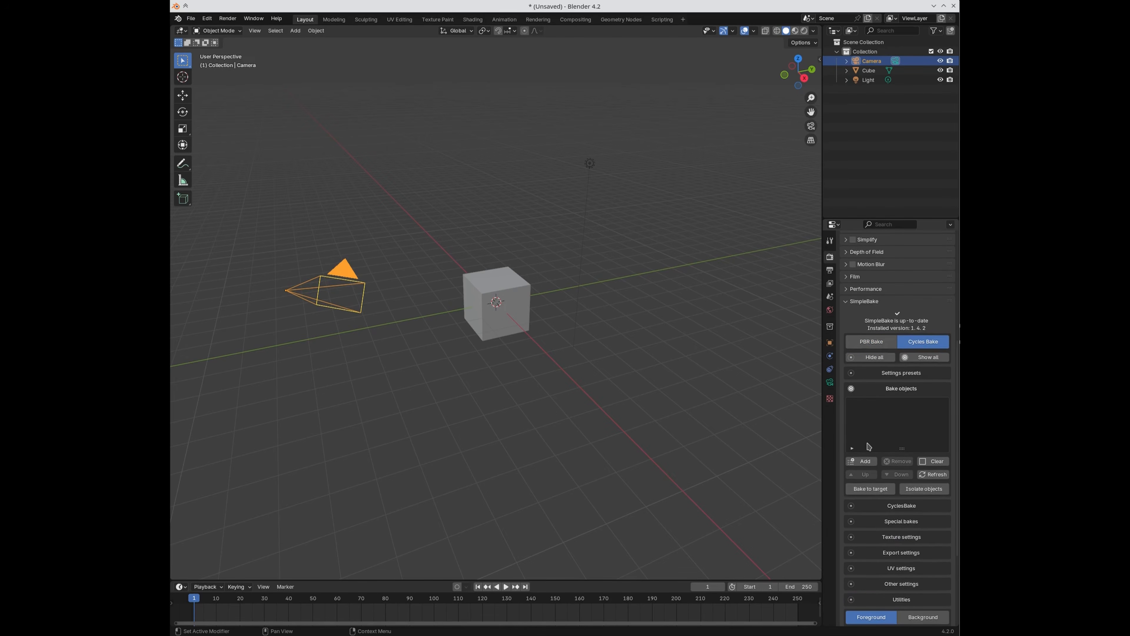
scroll(870, 447, "up", 1)
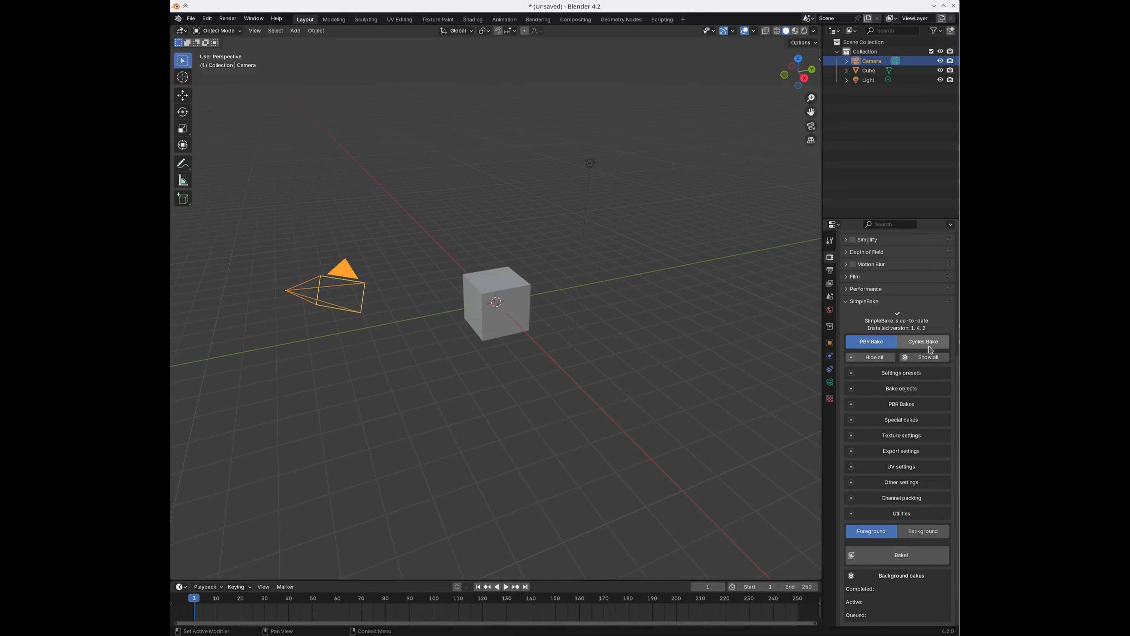
left_click(902, 377)
Step: Expand SimpleBake's Bake objects list
scroll(885, 401, "down", 2)
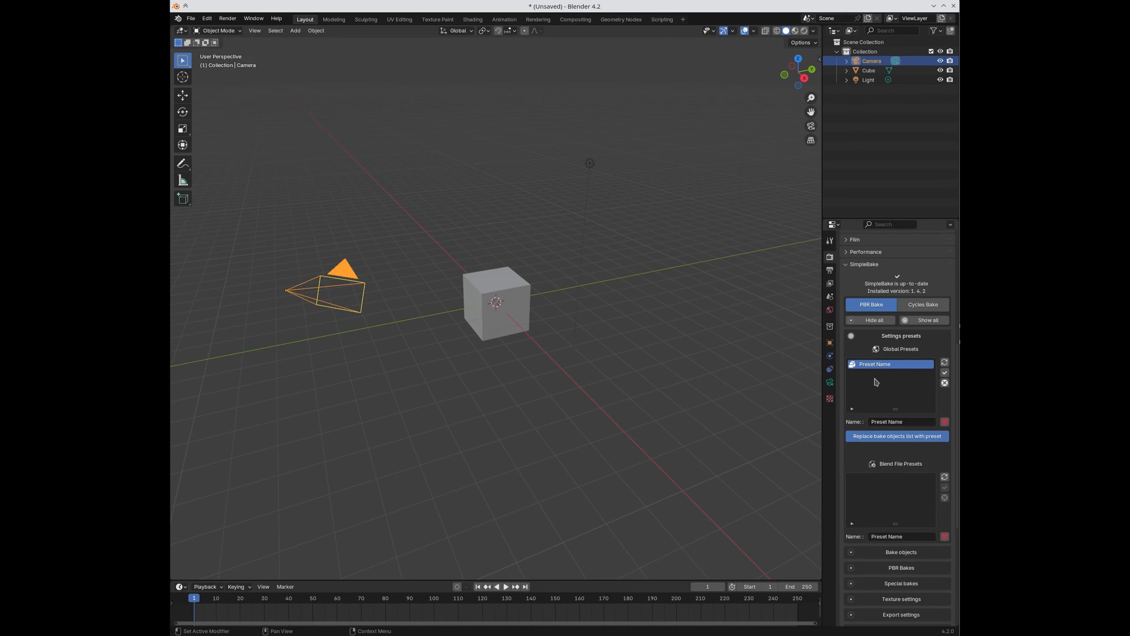
scroll(884, 387, "down", 1)
left_click(883, 540)
scroll(882, 539, "down", 5)
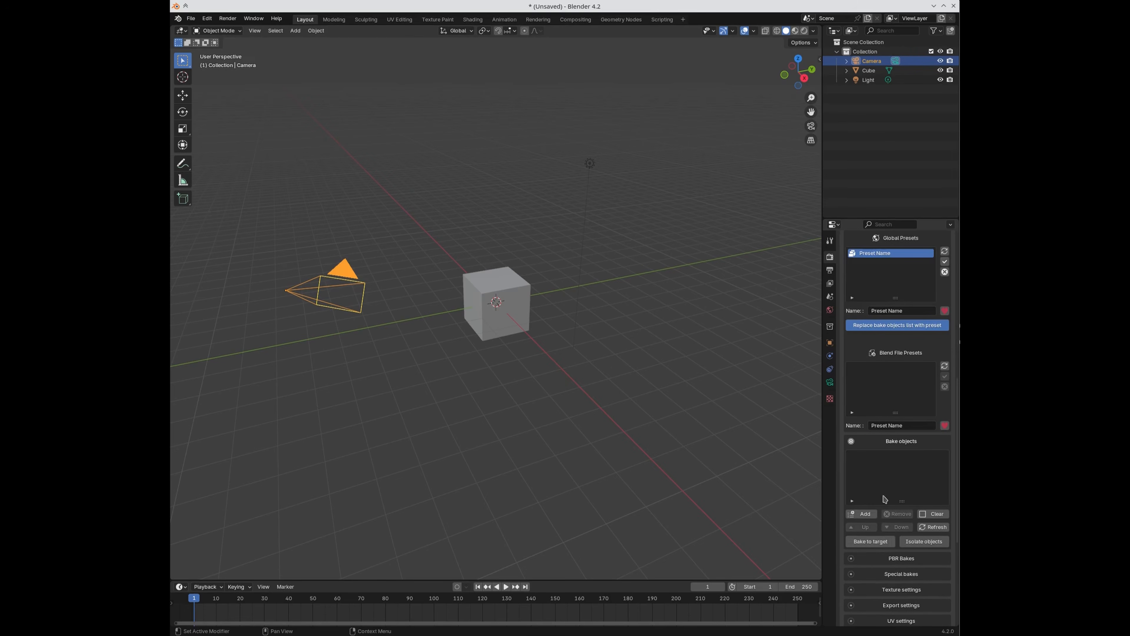
scroll(888, 534, "down", 2)
Step: Enable Diffuse, Roughness/Glossy and Clearcoat PBR bakes, then collapse PBR Bakes
left_click(886, 524)
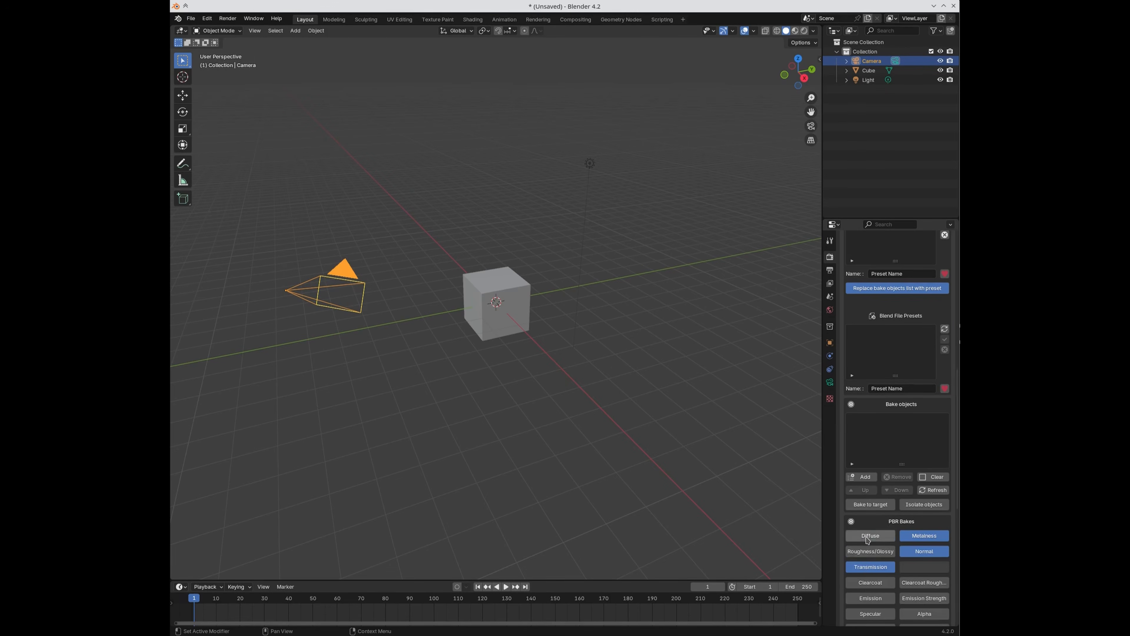
left_click_drag(867, 539, 875, 583)
scroll(897, 533, "down", 4)
scroll(894, 572, "down", 3)
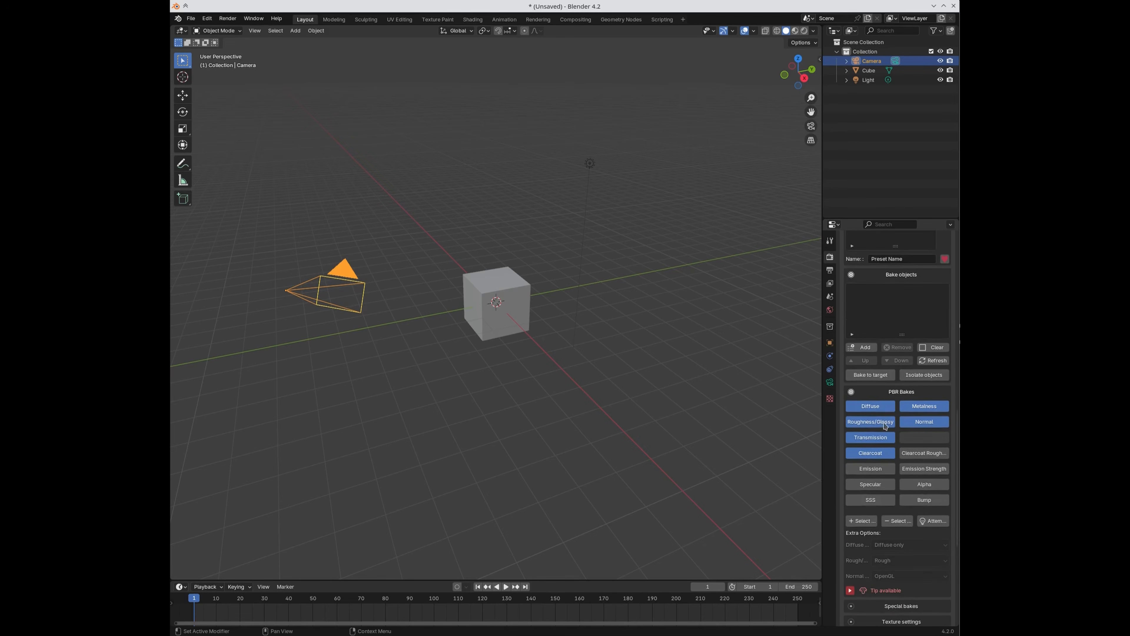
left_click(894, 396)
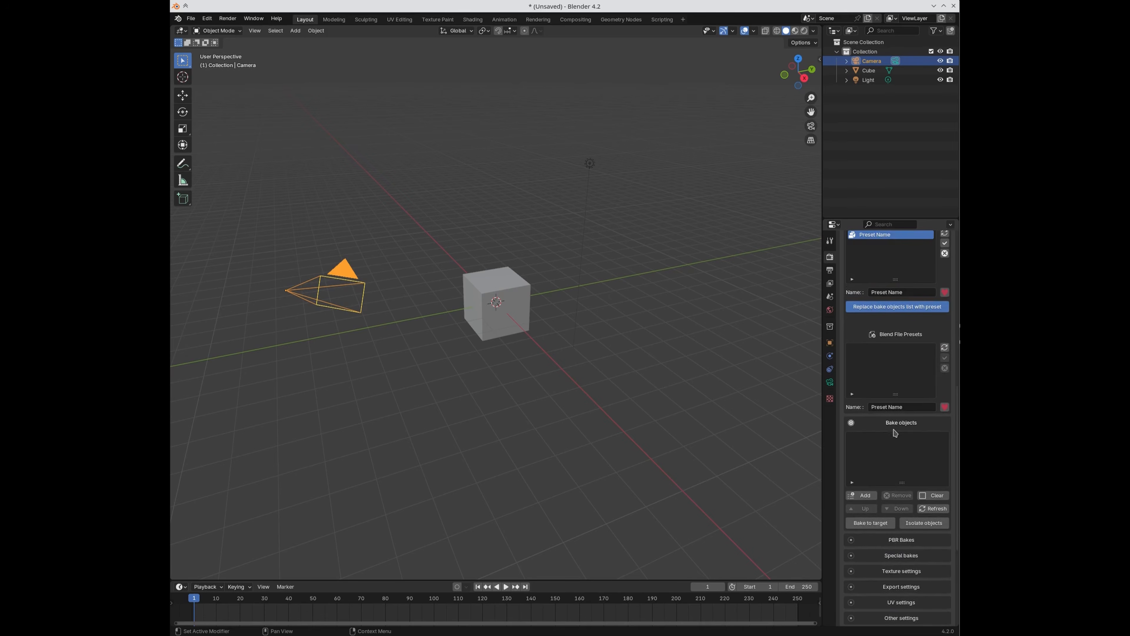
scroll(887, 406, "up", 3)
scroll(916, 478, "up", 1)
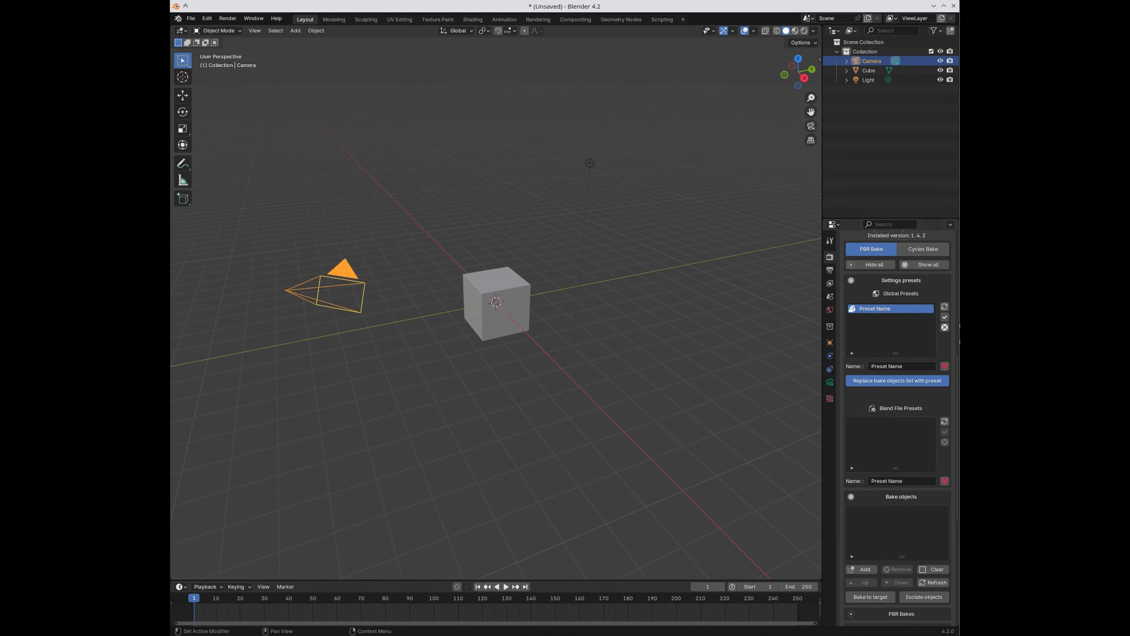
Step: Save the current SimpleBake settings as a global preset named 'MyPrest'
left_click(901, 366)
type("MyPrest")
key("Return")
left_click(944, 365)
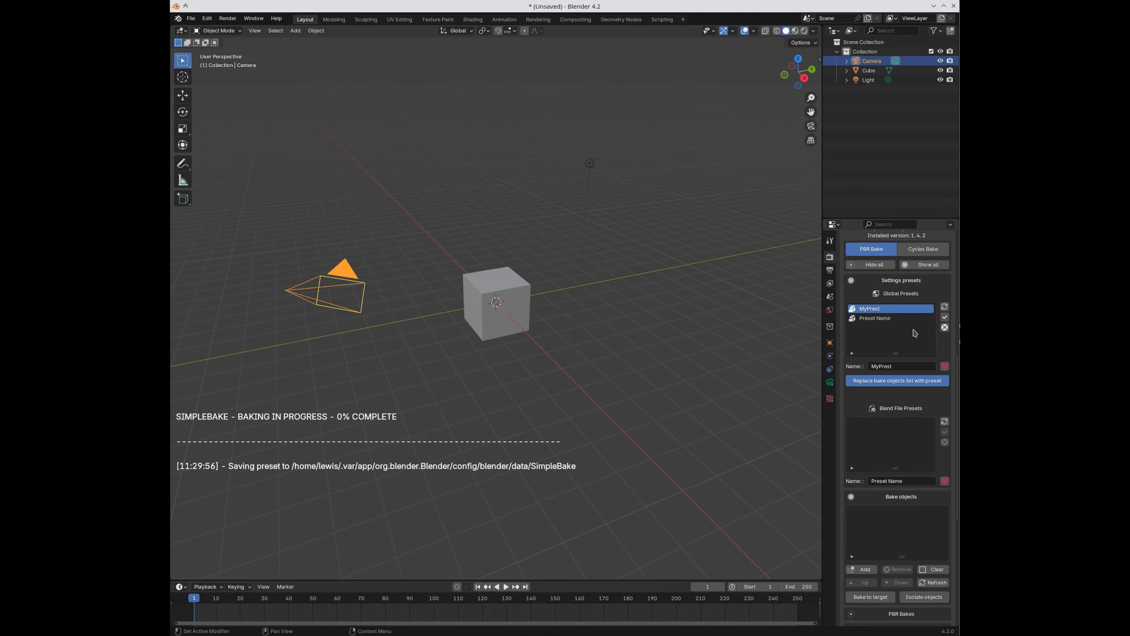
Step: Load the old 'Preset Name' preset, delete it, and select the cube
left_click(896, 319)
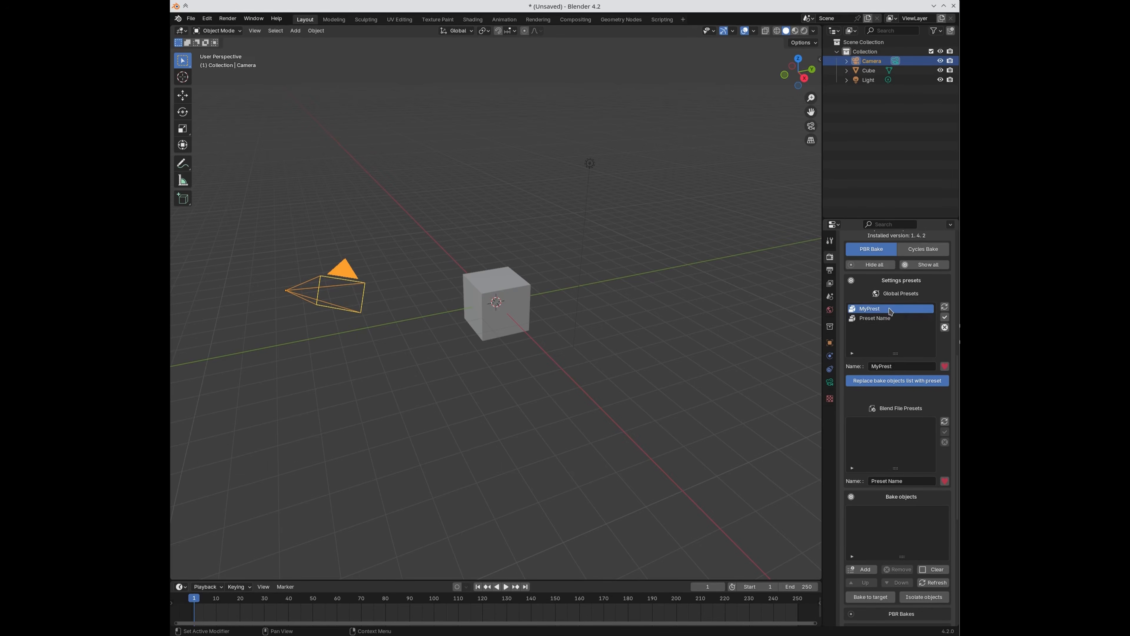
left_click(944, 318)
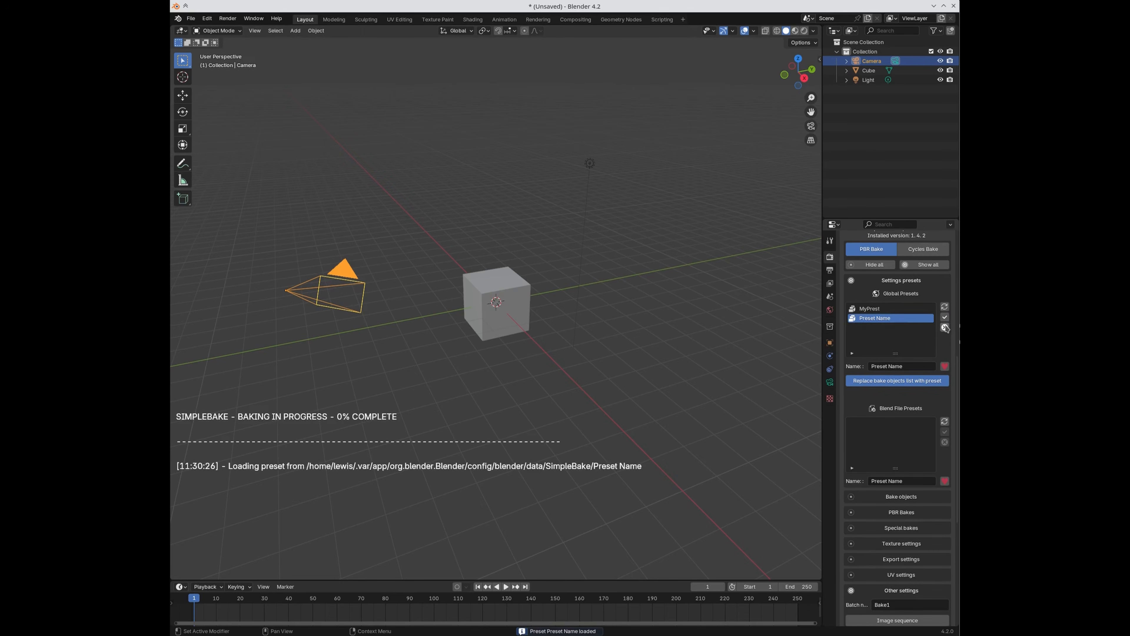
left_click(944, 327)
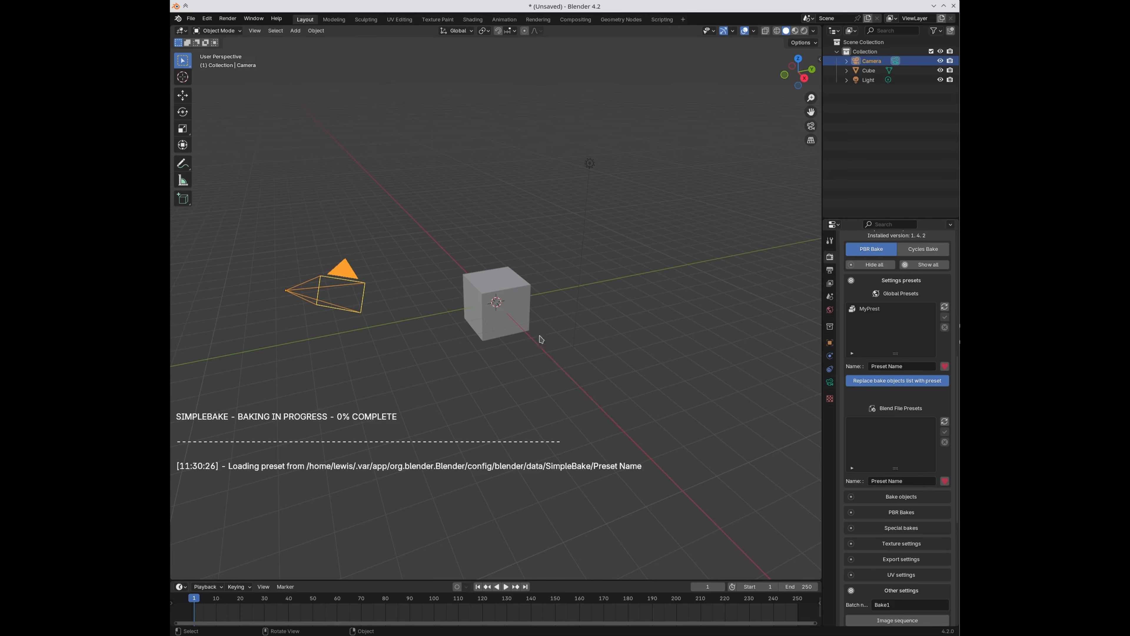
left_click(514, 308)
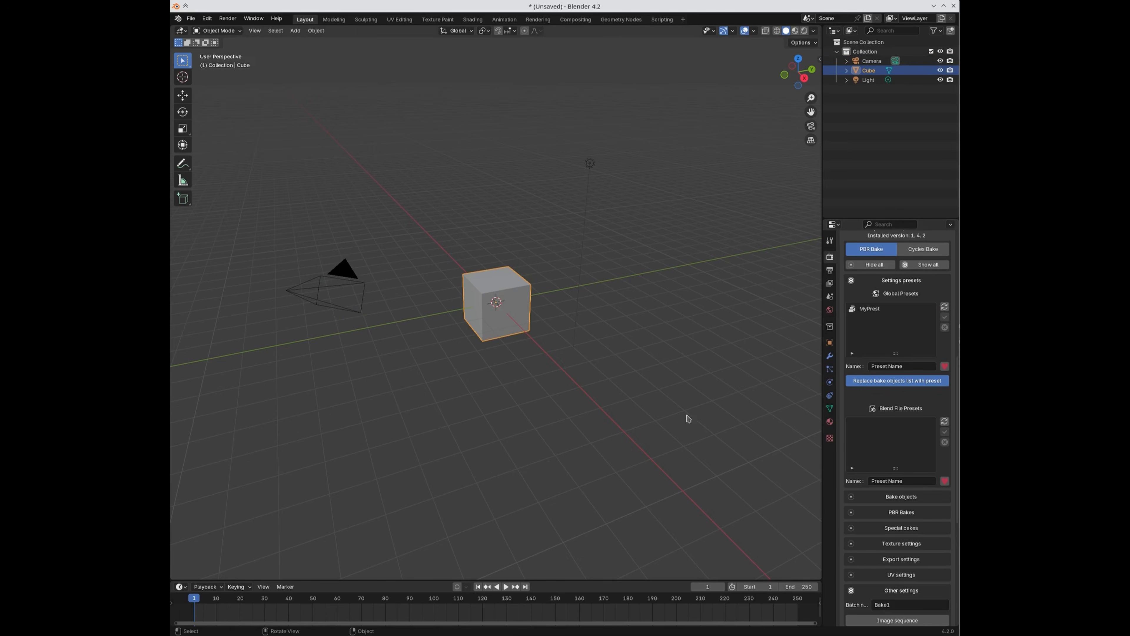
Step: Add the cube to Bake objects, toggle 'Replace bake objects list with preset' off and on, then remove the cube
left_click(890, 502)
left_click(859, 569)
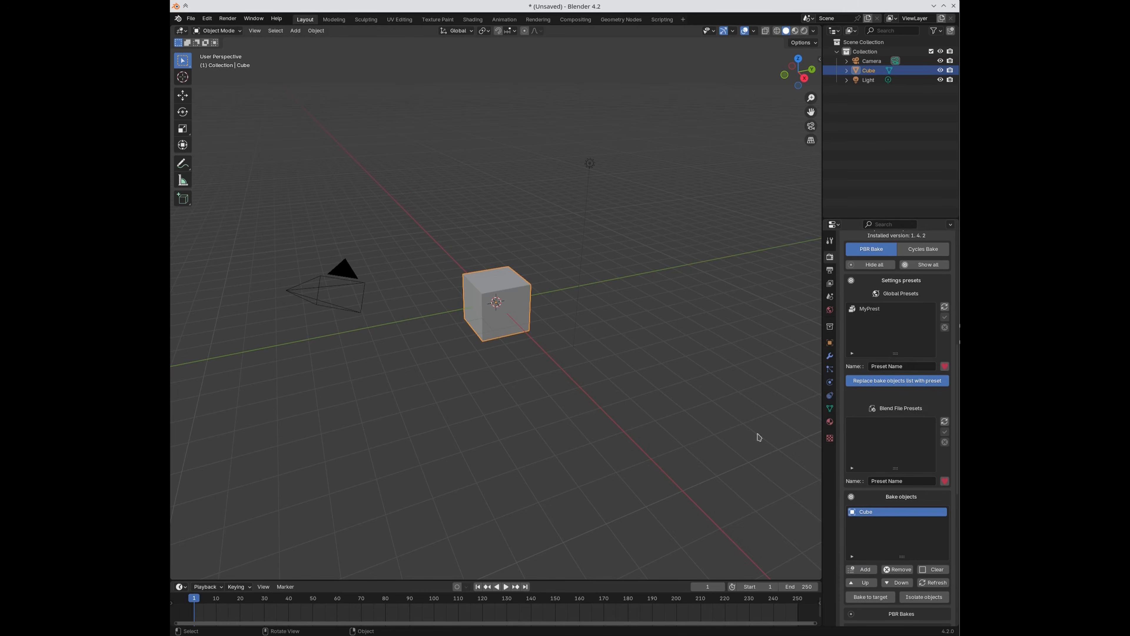
left_click(901, 385)
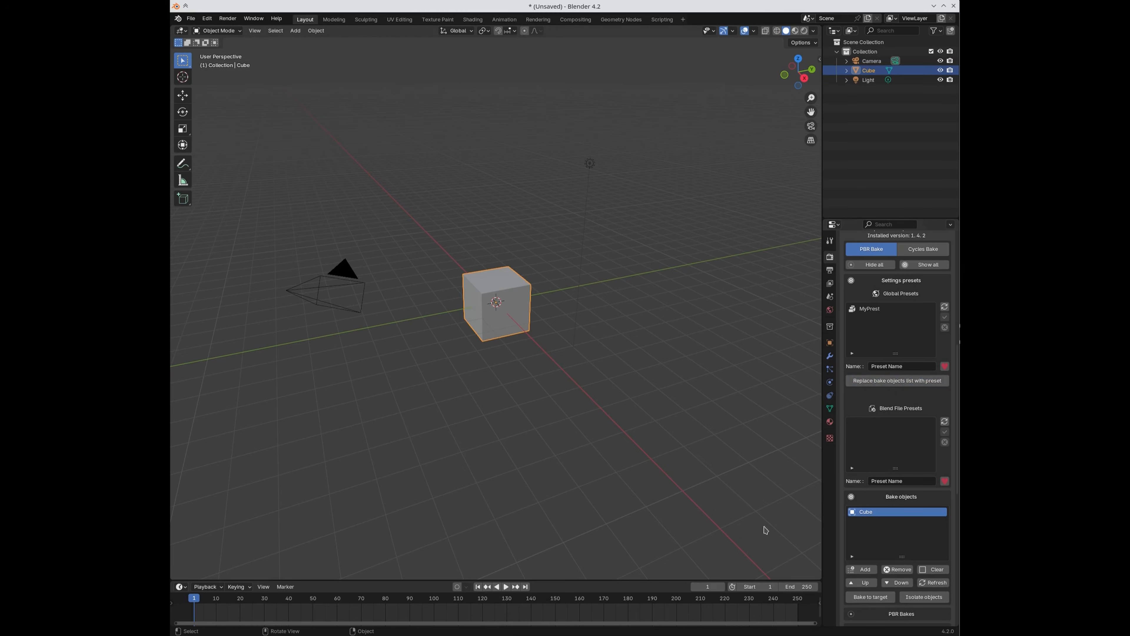
left_click(887, 386)
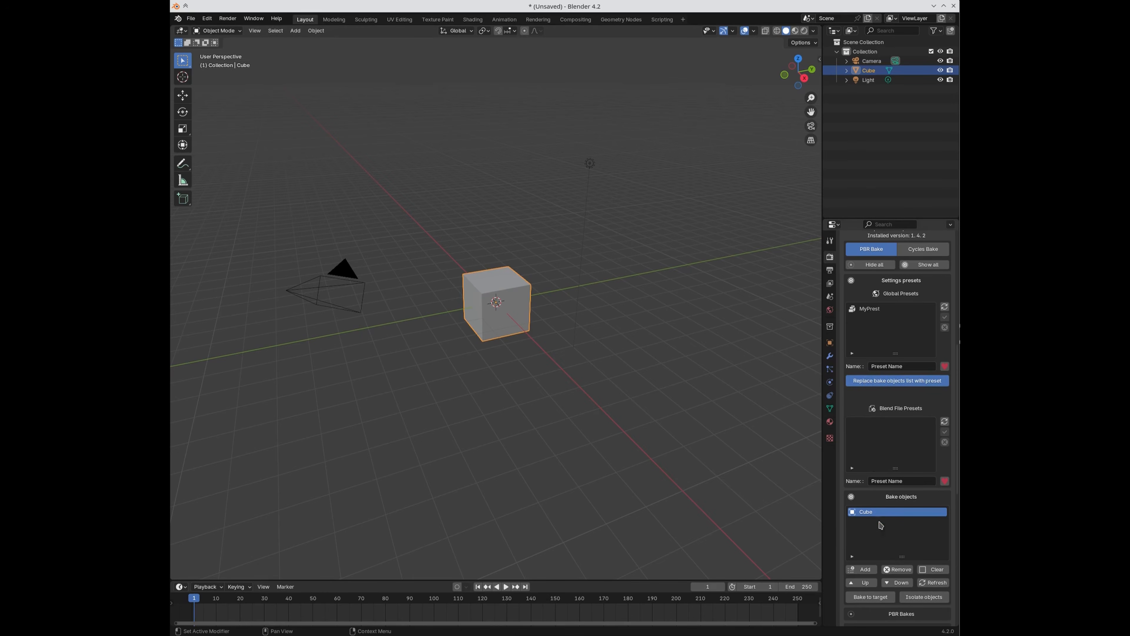
left_click(897, 570)
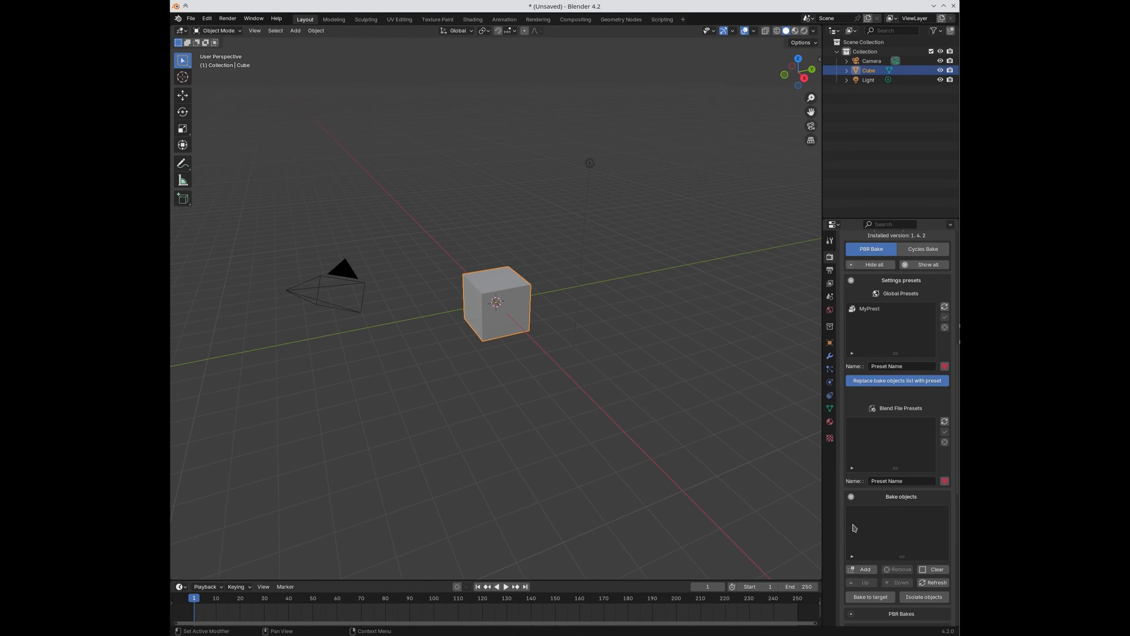
Step: Load the MyPrest global preset and toggle the replace-bake-objects-on-load option
left_click(872, 310)
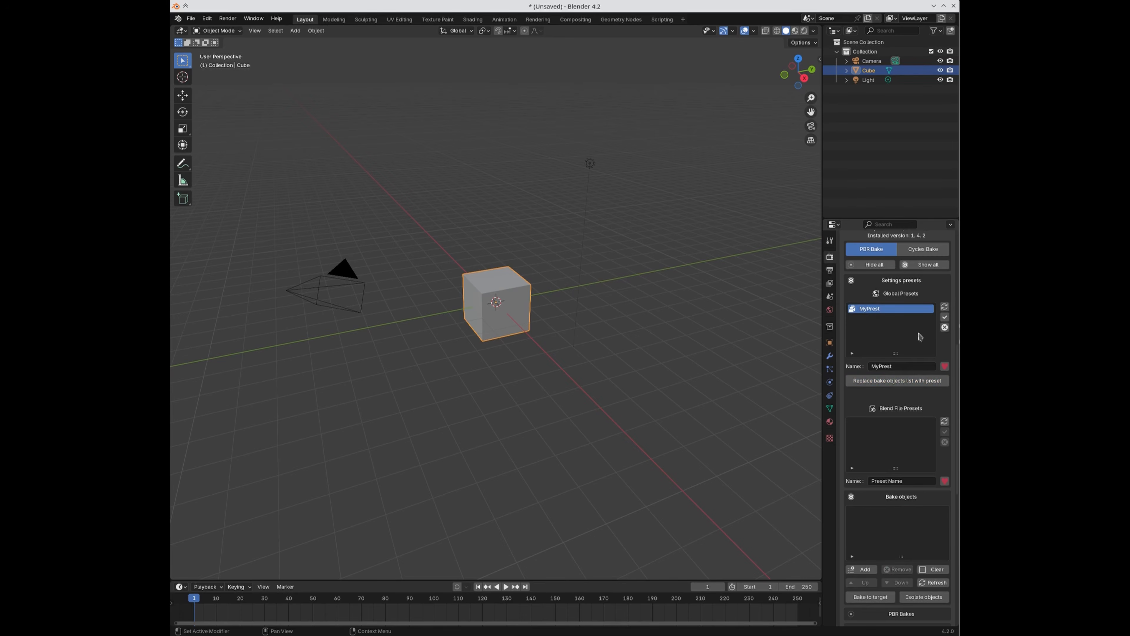
left_click(945, 316)
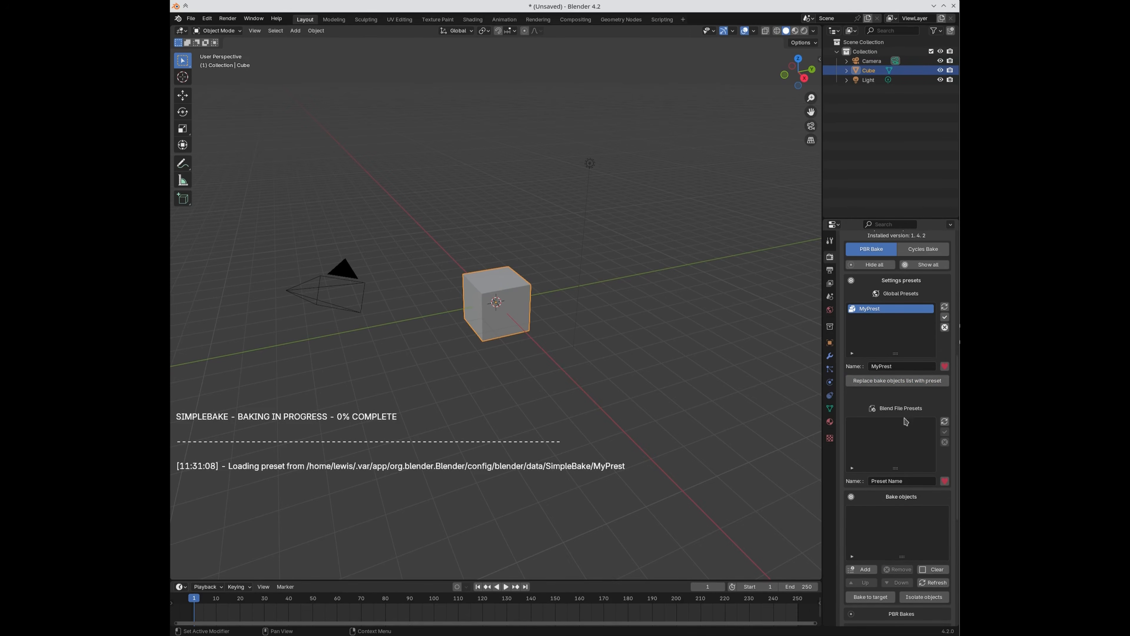
scroll(897, 473, "down", 1)
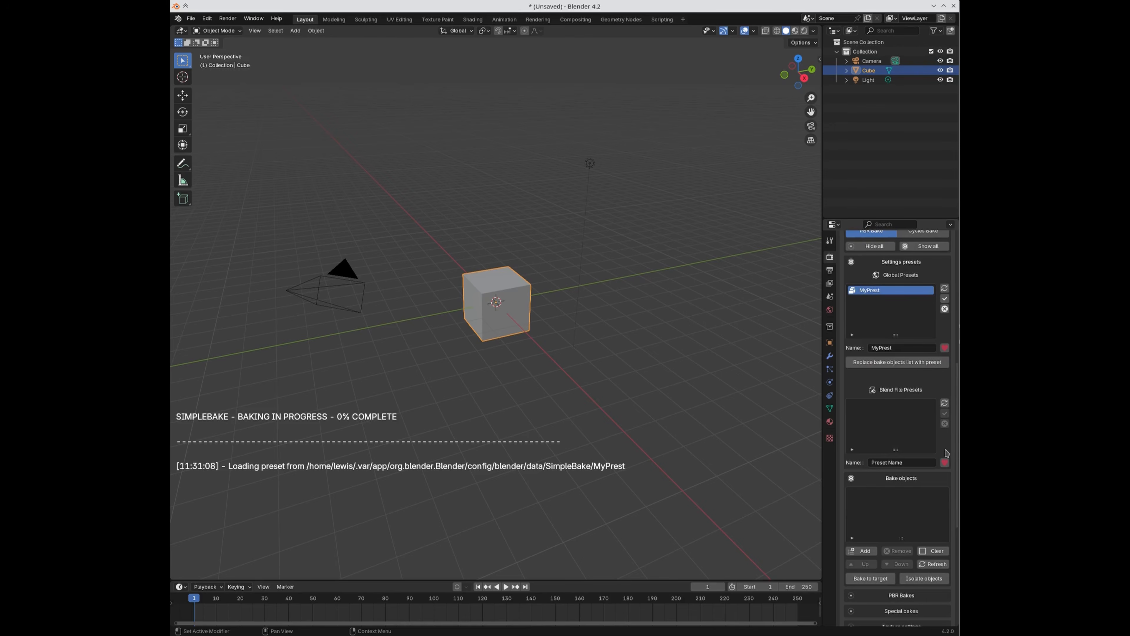
left_click(875, 363)
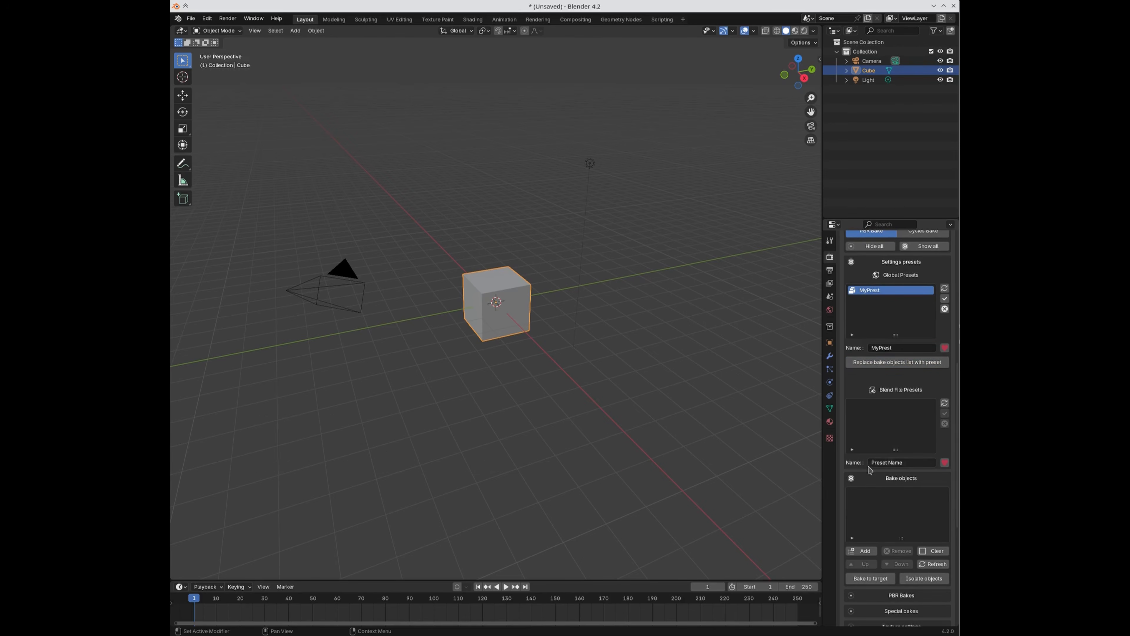
scroll(863, 404, "down", 1)
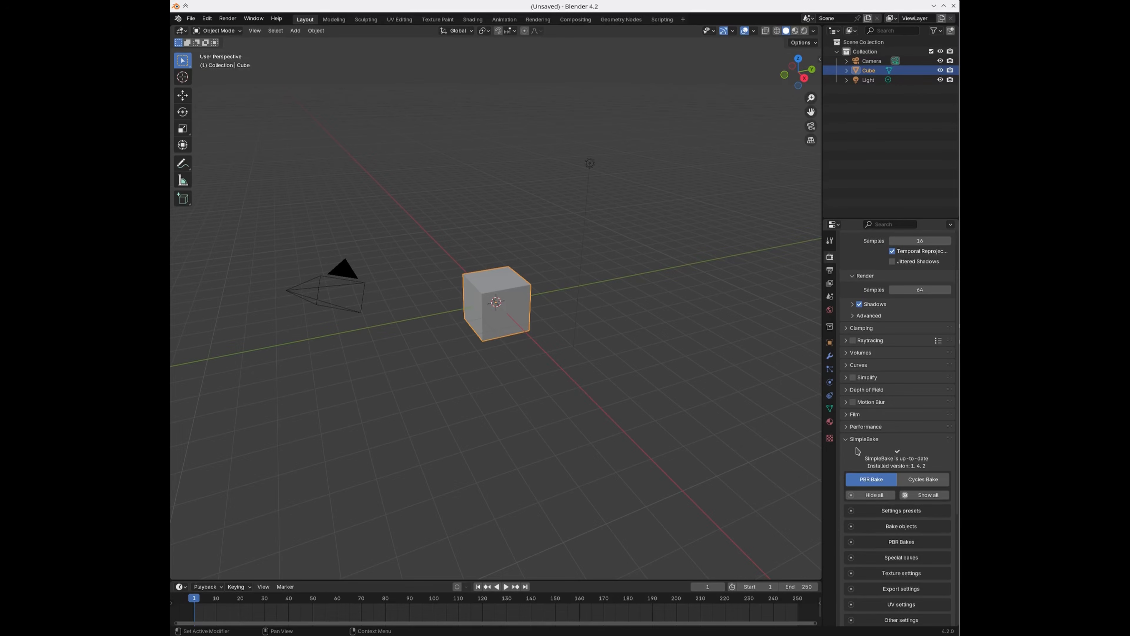
Step: Add the selected cube to the Bake objects list, then box-select everything and reselect just the cube
scroll(857, 451, "down", 2)
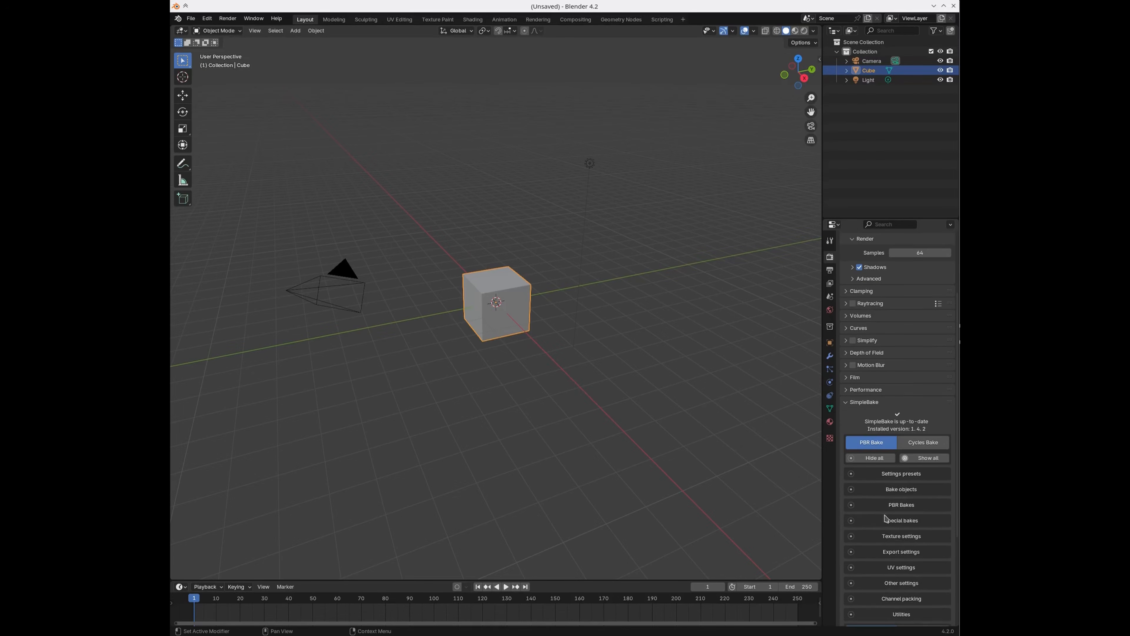
scroll(894, 516, "down", 2)
scroll(895, 518, "down", 2)
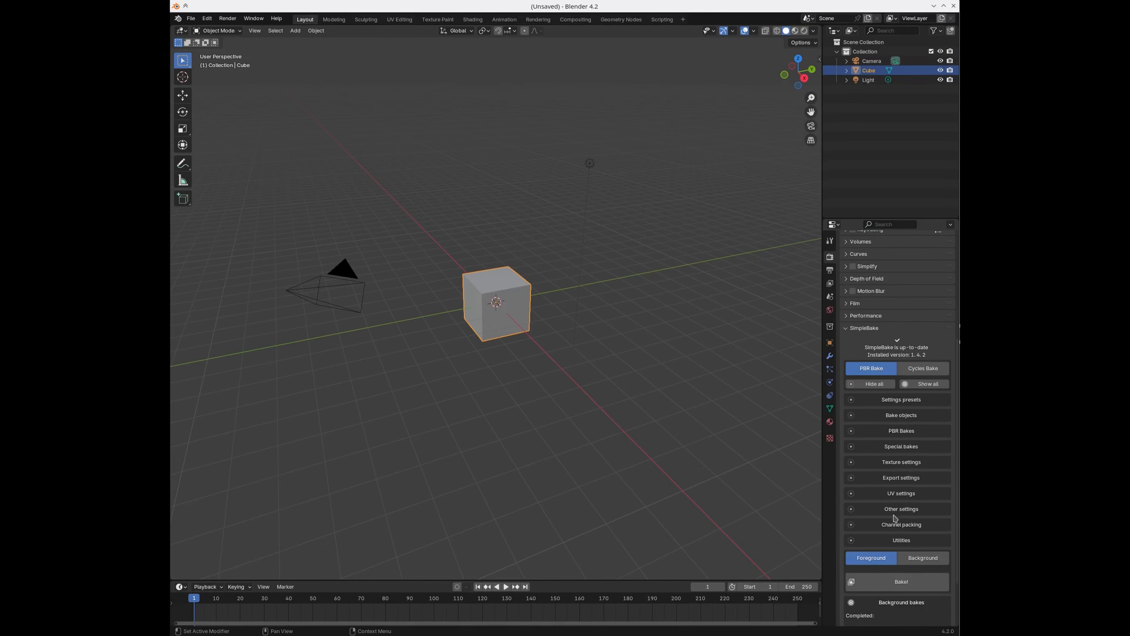
left_click(895, 416)
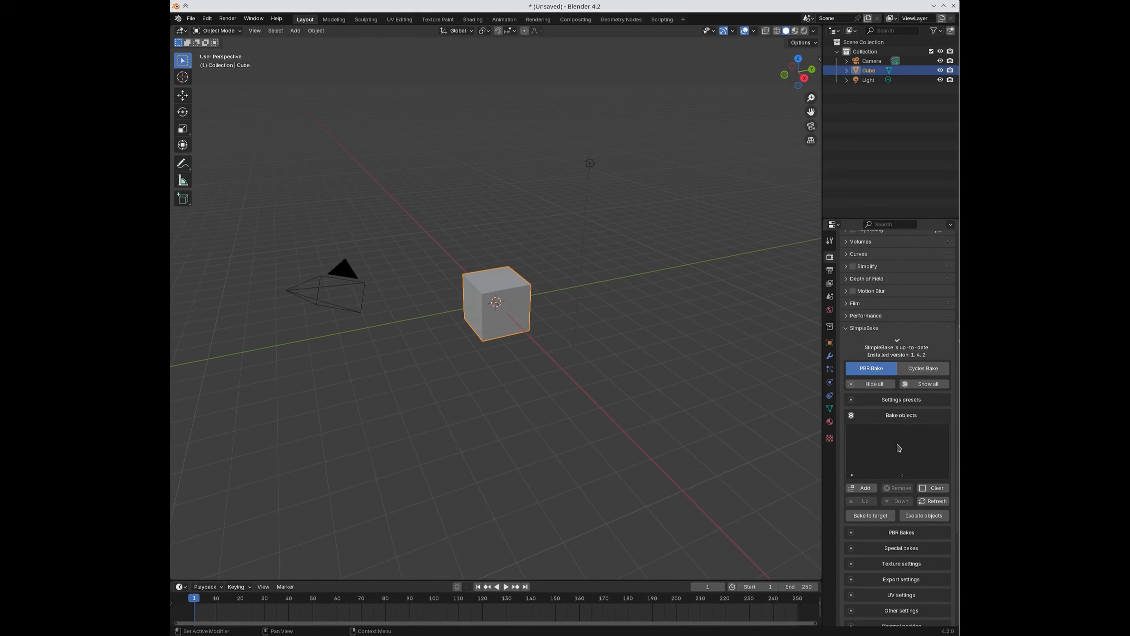
scroll(896, 468, "down", 1)
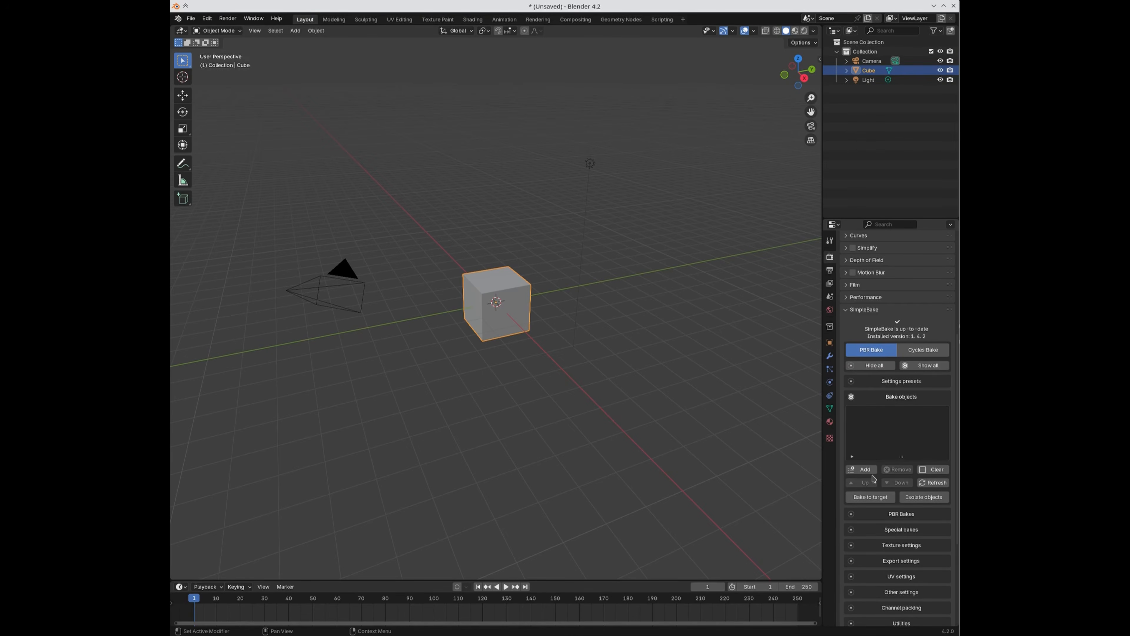
left_click(860, 469)
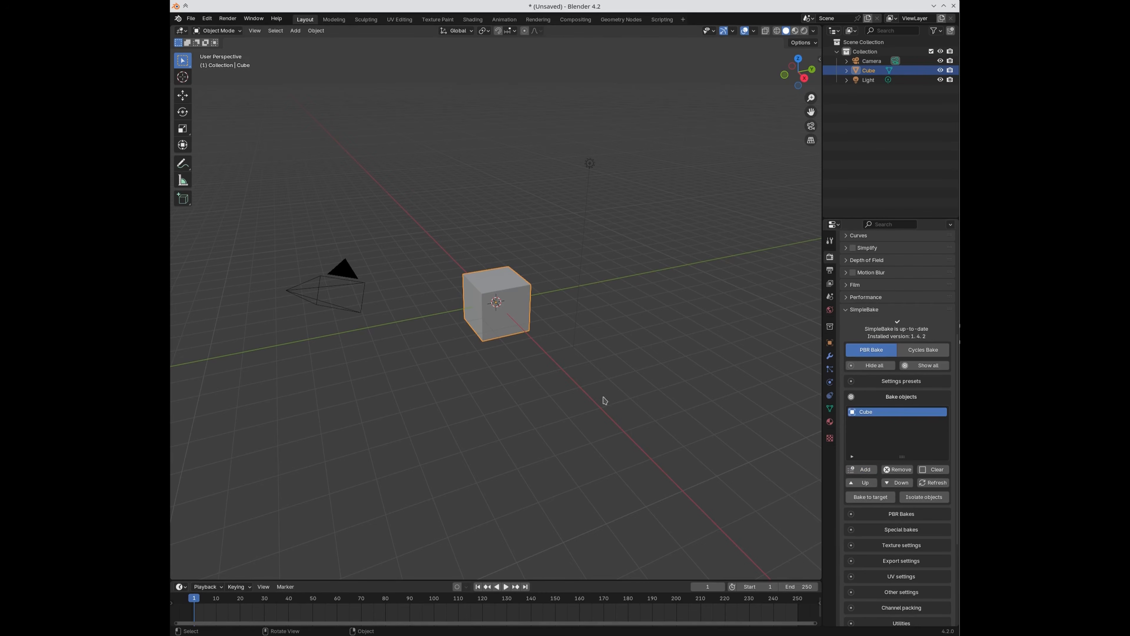
left_click_drag(304, 132, 629, 357)
left_click(495, 302)
Step: Make two offset duplicates of the cube, Cube.001 and Cube.002
key("shift+d")
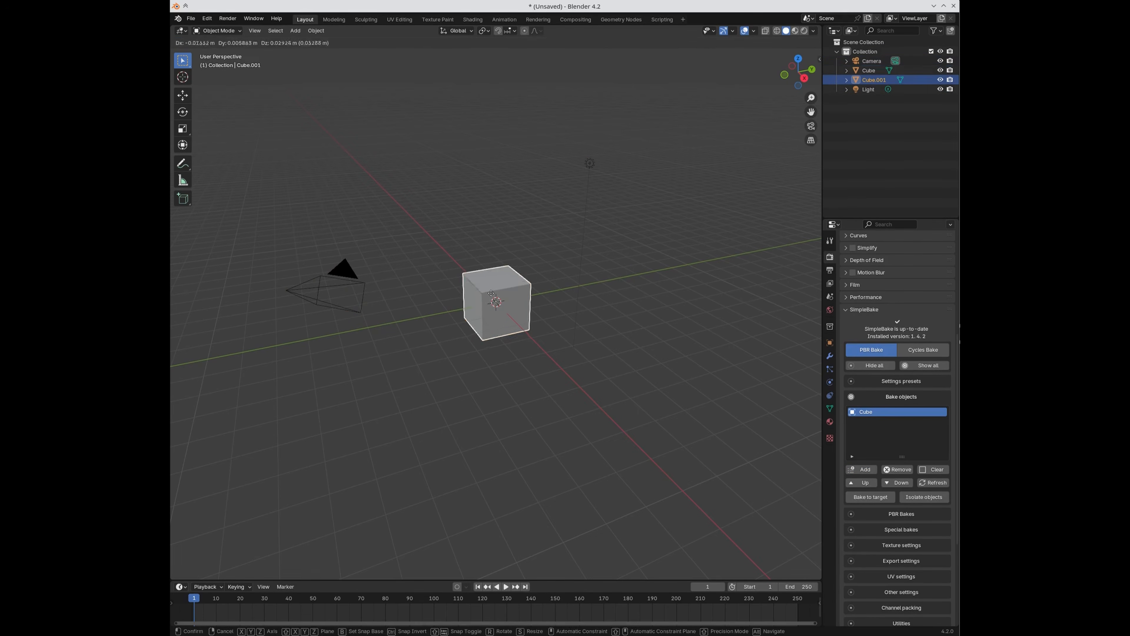
left_click(487, 283)
key("shift+d")
left_click(480, 263)
Step: Add all three cubes to SimpleBake's bake list and move Cube.001 to the bottom
left_click_drag(396, 177, 572, 390)
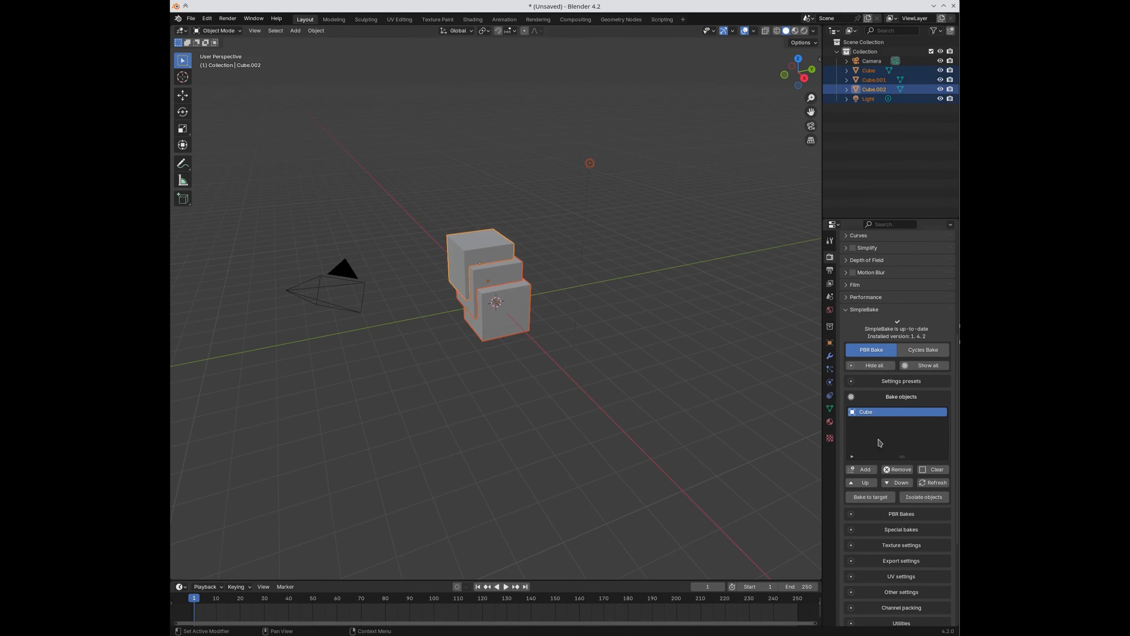
left_click(852, 471)
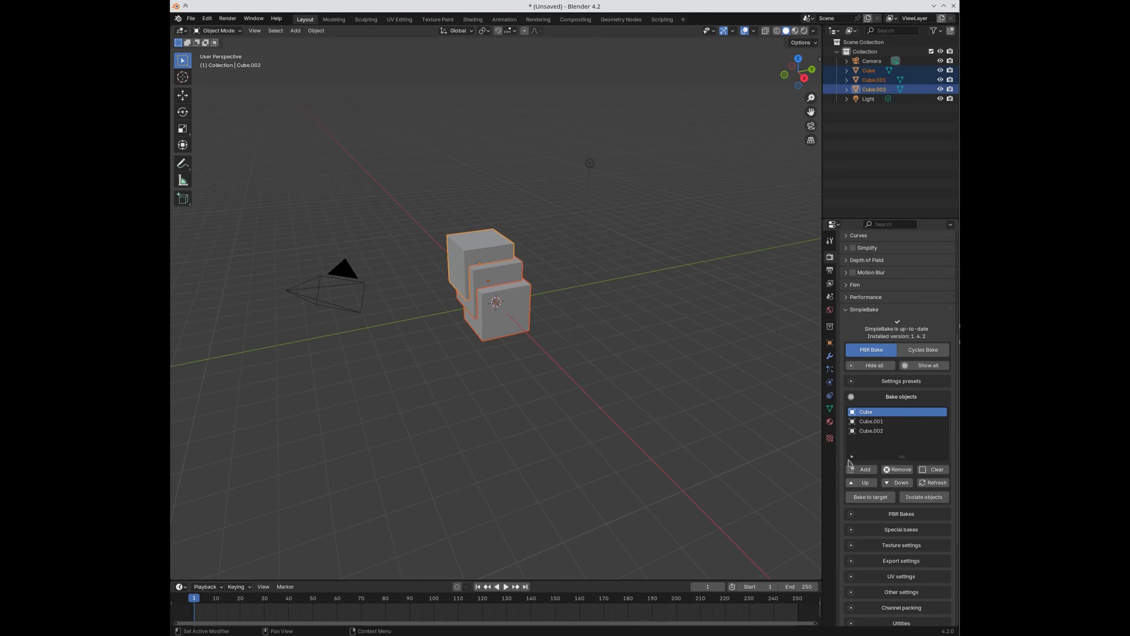
left_click(870, 422)
left_click(863, 483)
left_click(895, 485)
left_click(896, 486)
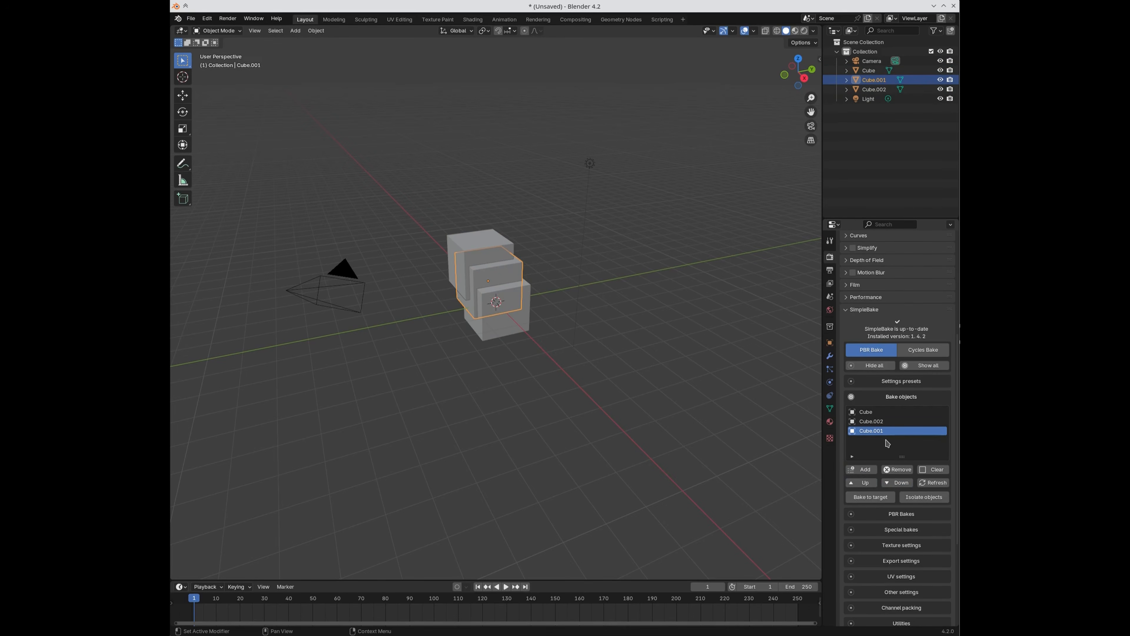
Step: Move Cube down and back to first, then clear the bake list and re-add only Cube
left_click(868, 412)
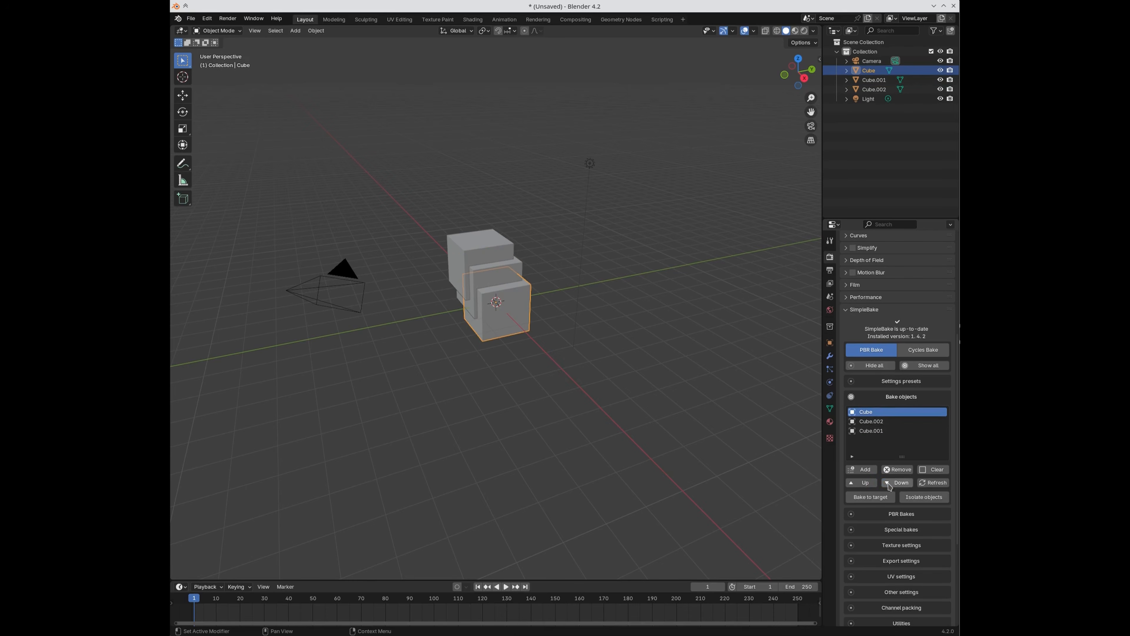
left_click(865, 483)
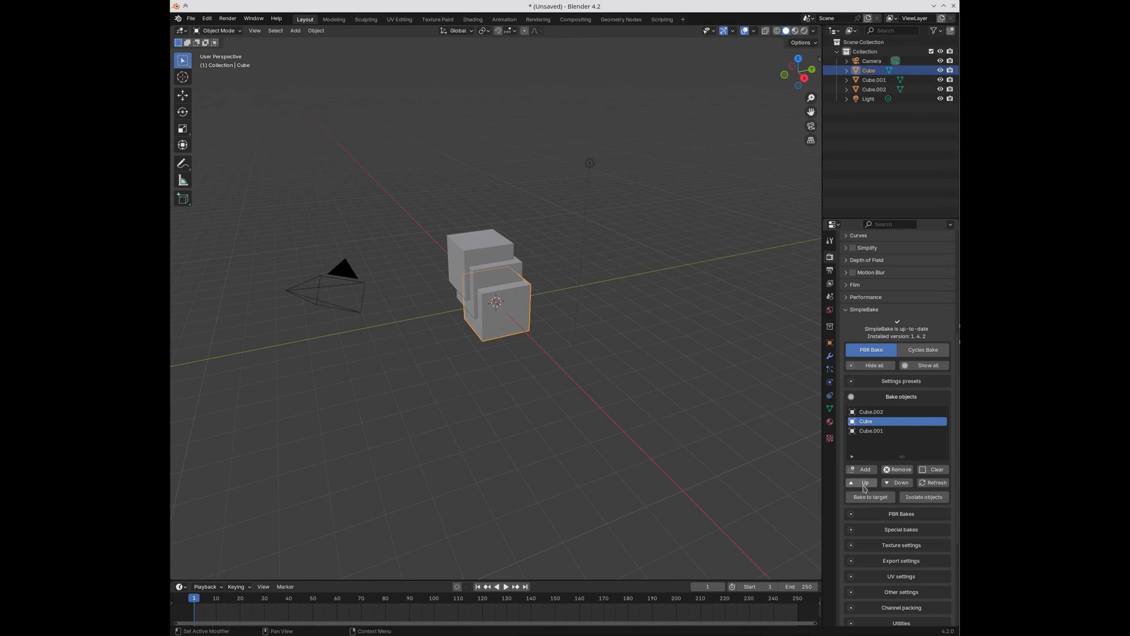
left_click(863, 486)
left_click(896, 484)
left_click(865, 483)
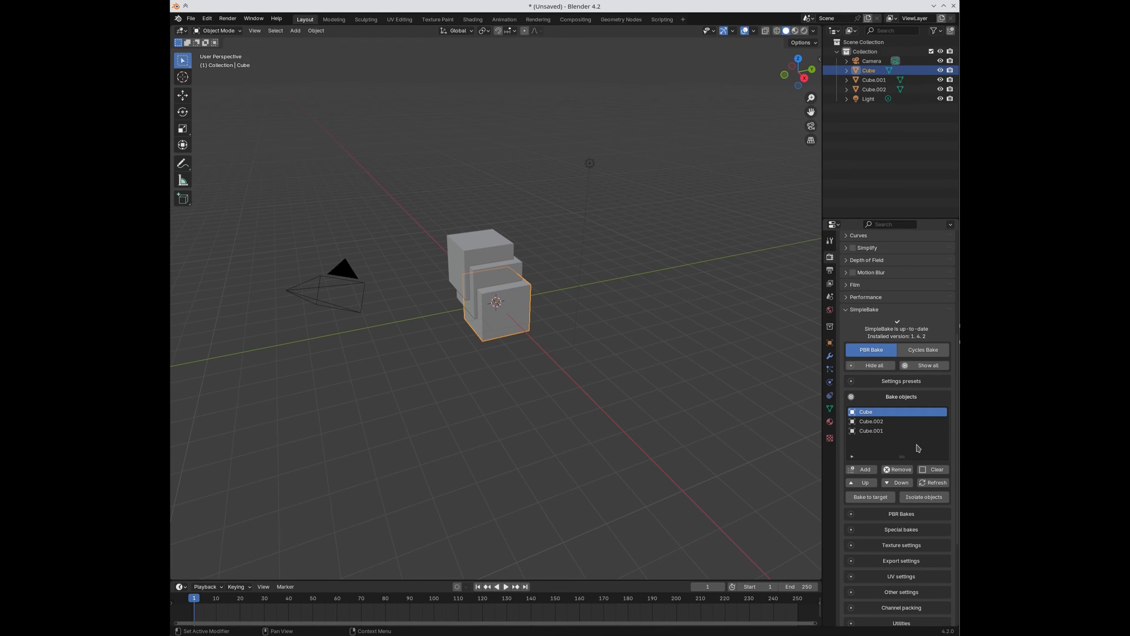
left_click(925, 470)
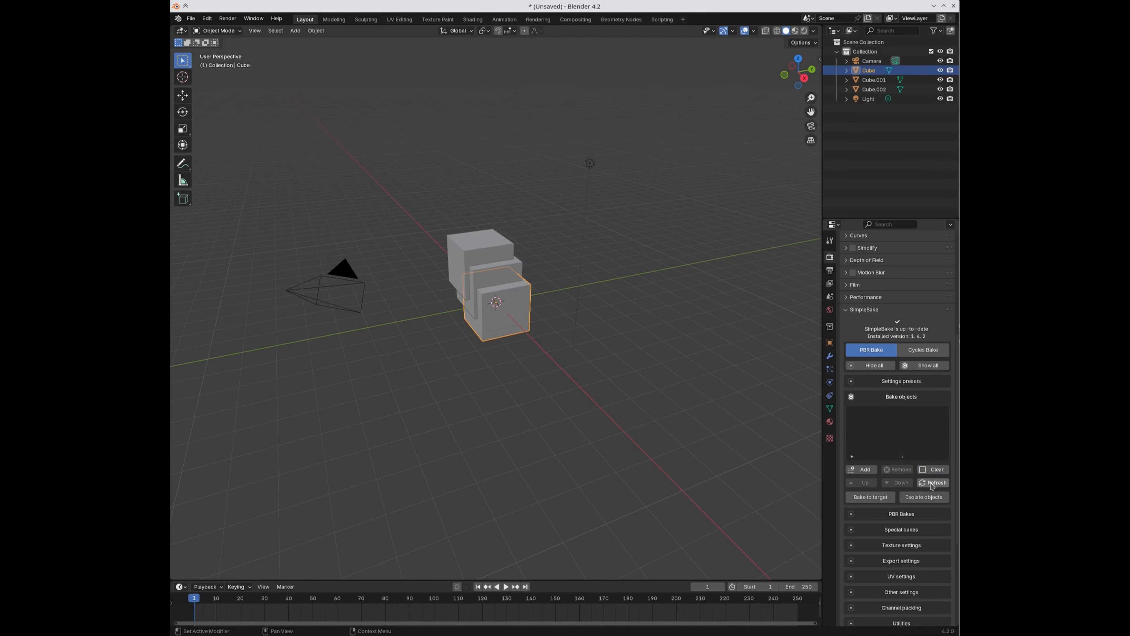
left_click(861, 469)
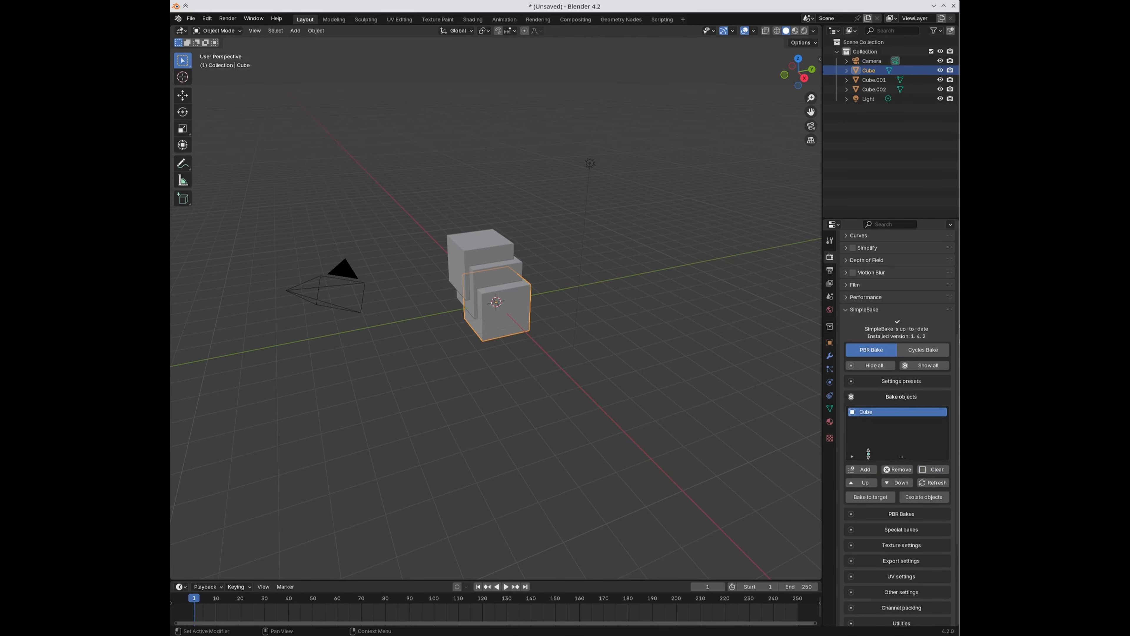
Step: Delete the original Cube and refresh SimpleBake's bake objects list so it is empty
key("x")
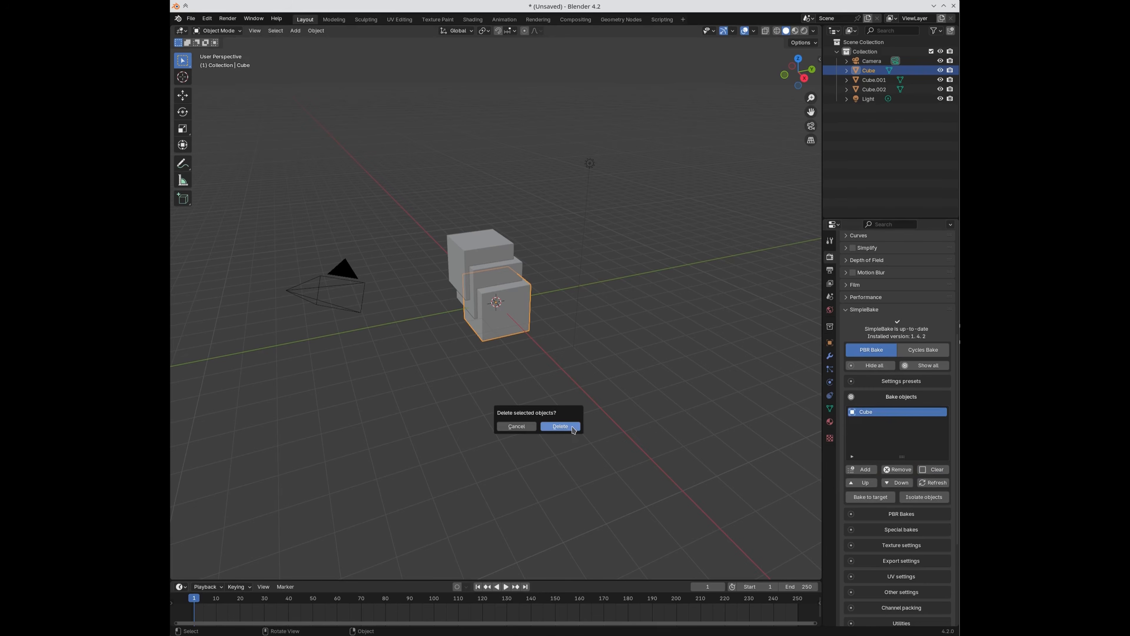
left_click(573, 429)
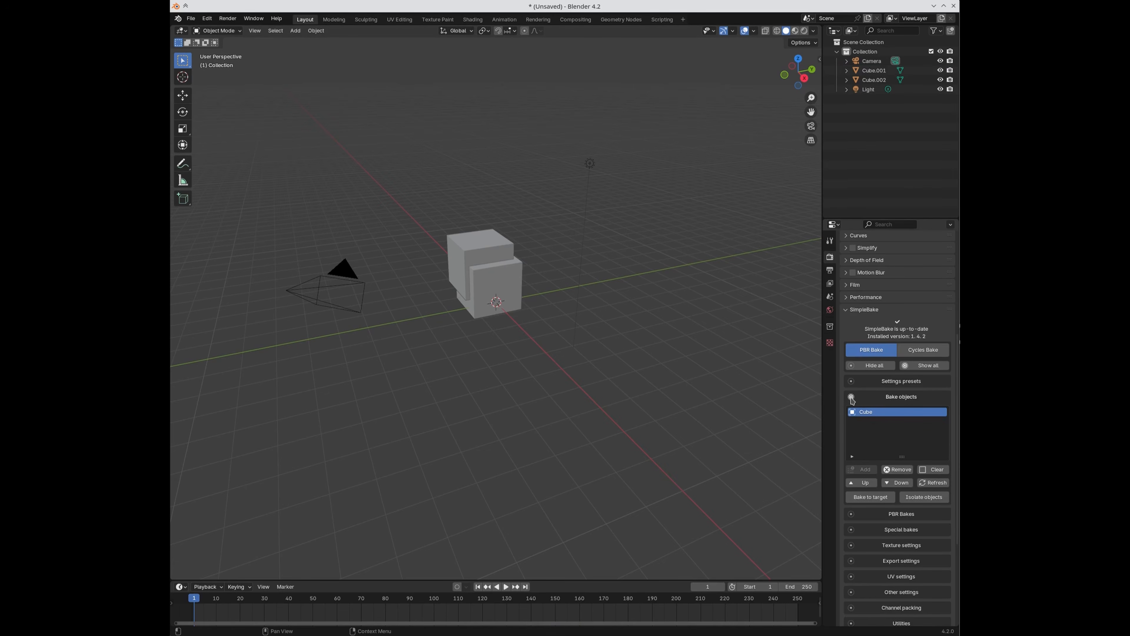
left_click(925, 485)
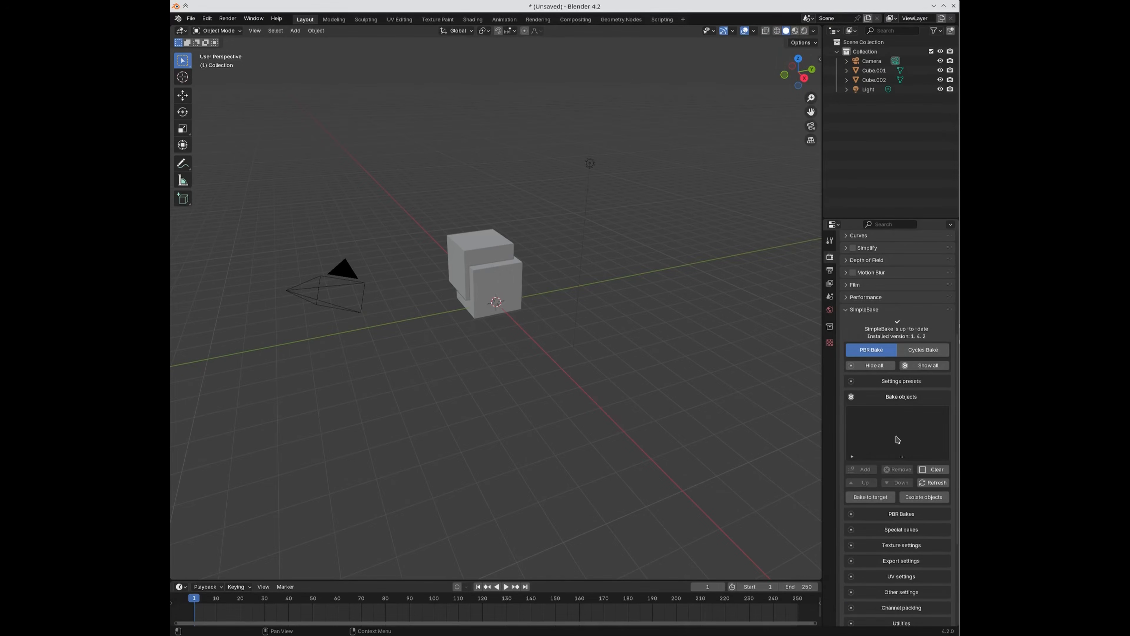
scroll(898, 440, "down", 3)
scroll(888, 401, "down", 2)
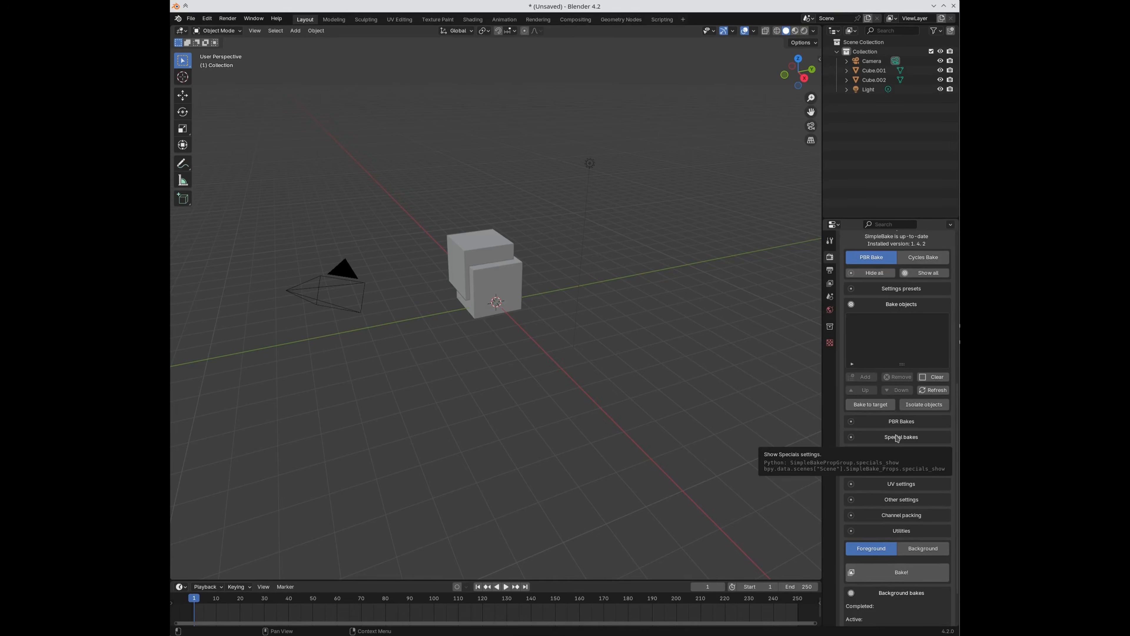
Step: Expand PBR Bakes and turn on Metalness, Normal, Roughness/Glossy, Transmission and Clearcoat
left_click(892, 422)
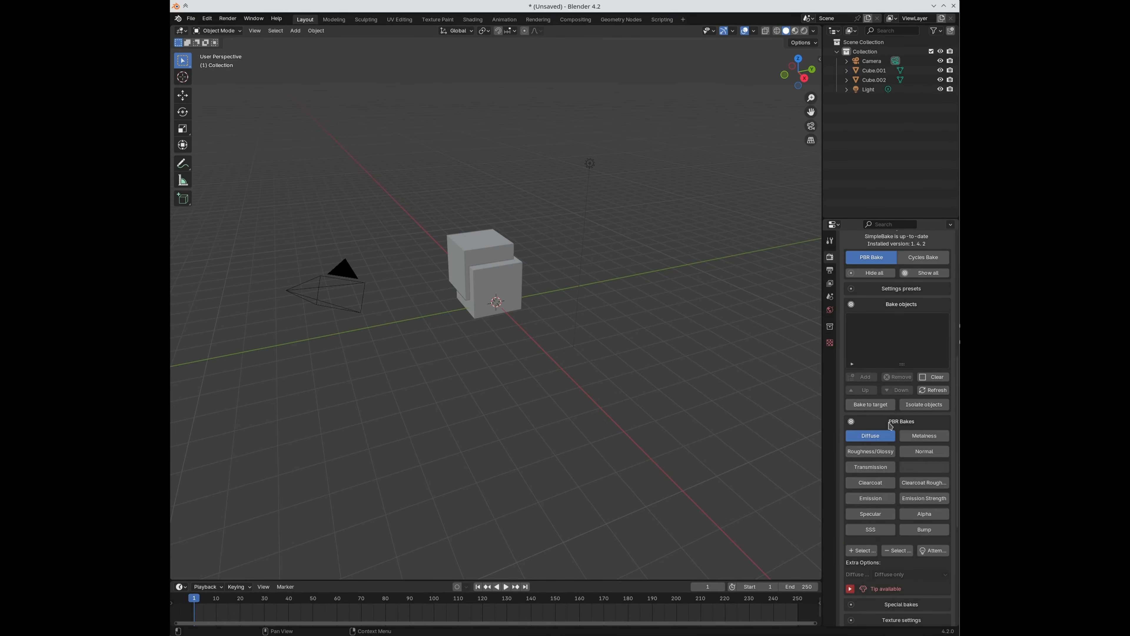
scroll(891, 424, "down", 3)
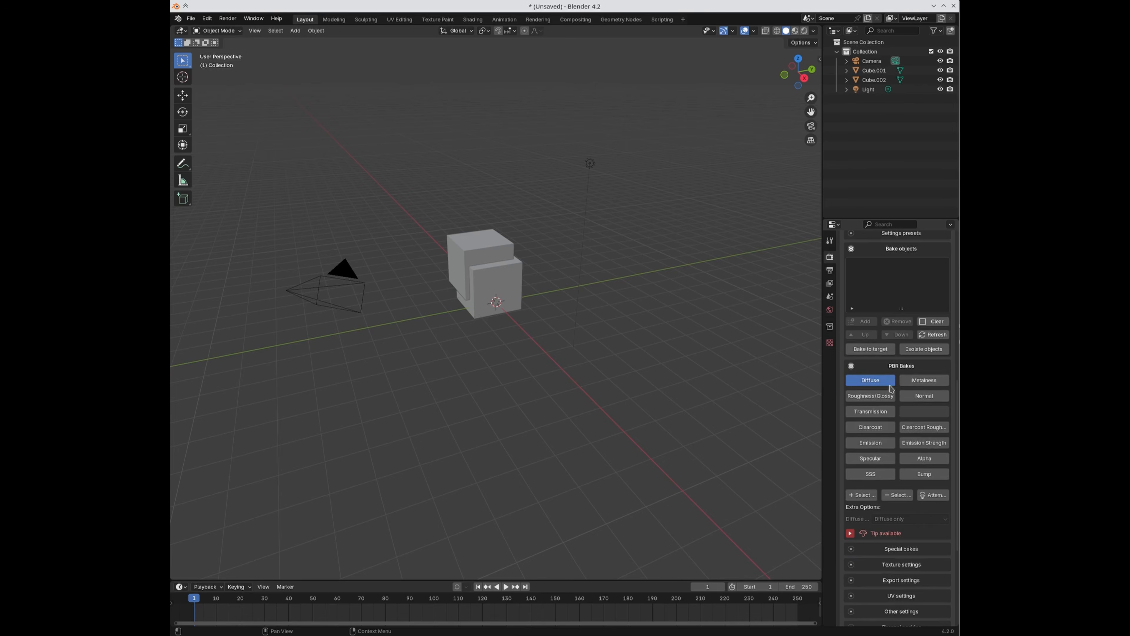
scroll(905, 417, "down", 2)
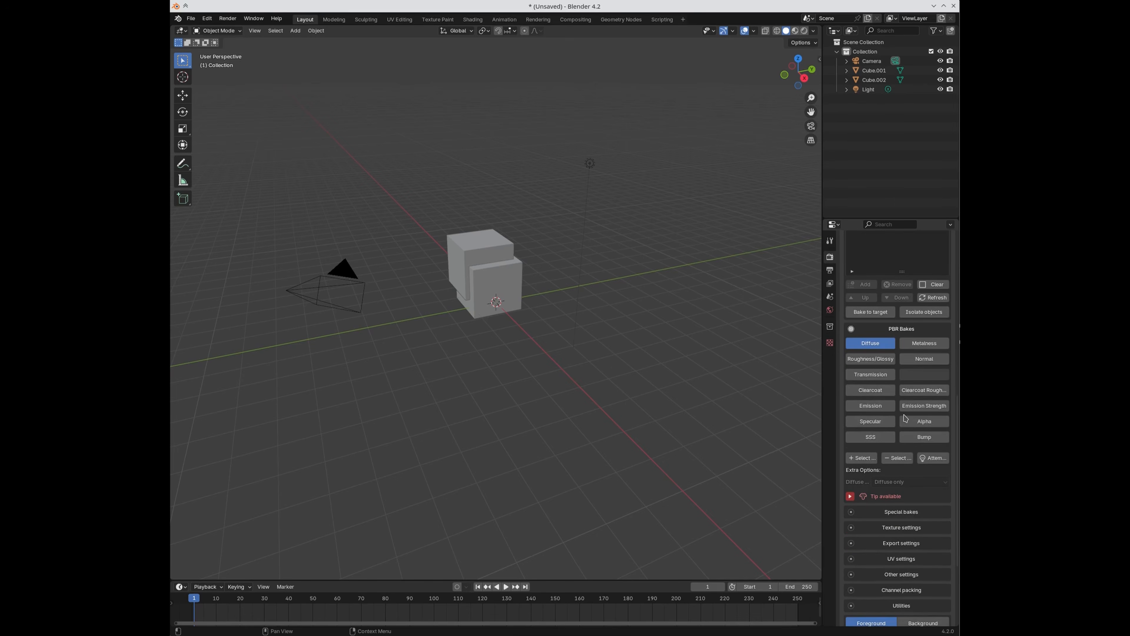
left_click(918, 345)
left_click(918, 359)
left_click(877, 362)
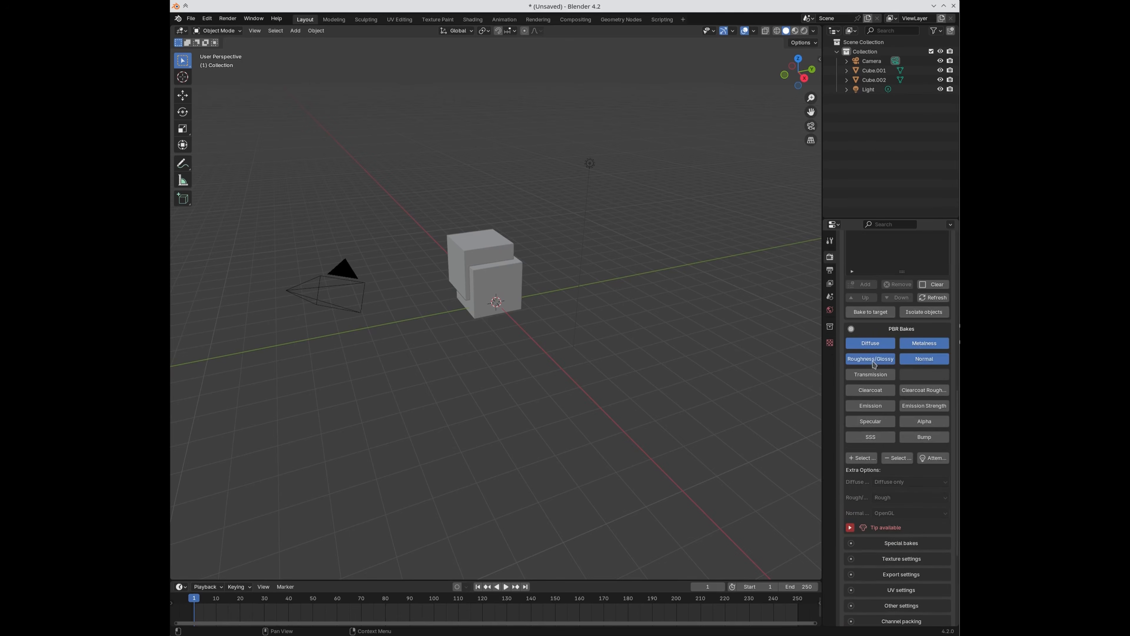
left_click(875, 375)
left_click(875, 389)
Step: Turn on Emission, Specular, SSS, Bump, Alpha, Emission Strength and Clearcoat Roughness baking
left_click(873, 405)
left_click(873, 421)
left_click(873, 437)
left_click(917, 438)
left_click(918, 420)
left_click(917, 405)
left_click(918, 390)
Step: Switch off Diffuse and the other bake types, then select all and deselect all
left_click(878, 347)
left_click_drag(877, 347, 913, 436)
left_click(872, 420)
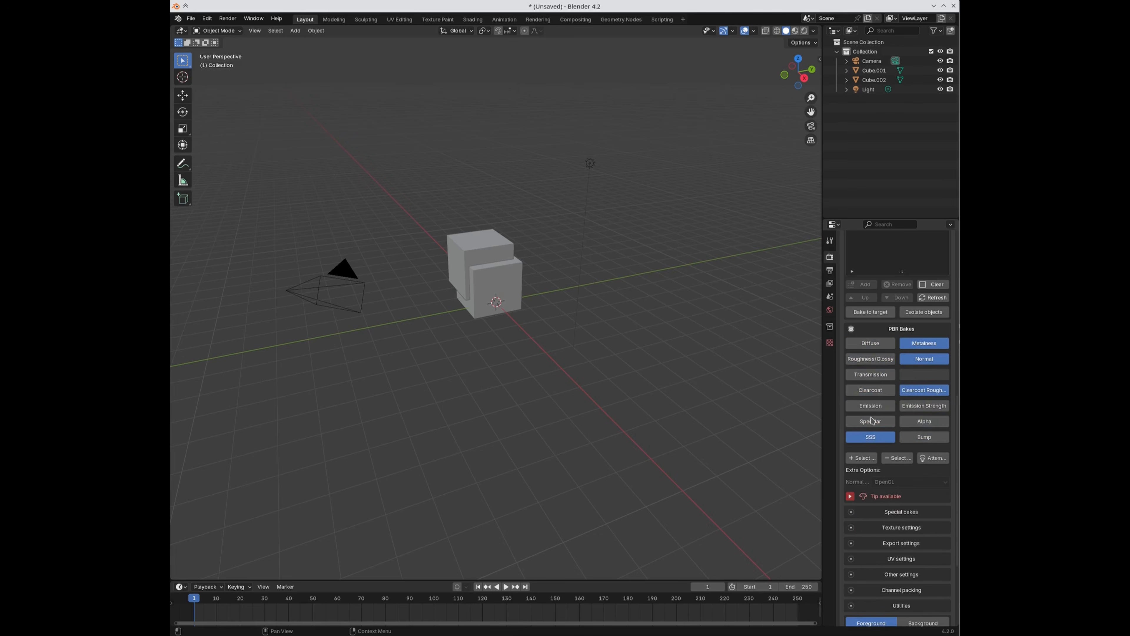
left_click(862, 457)
left_click(897, 458)
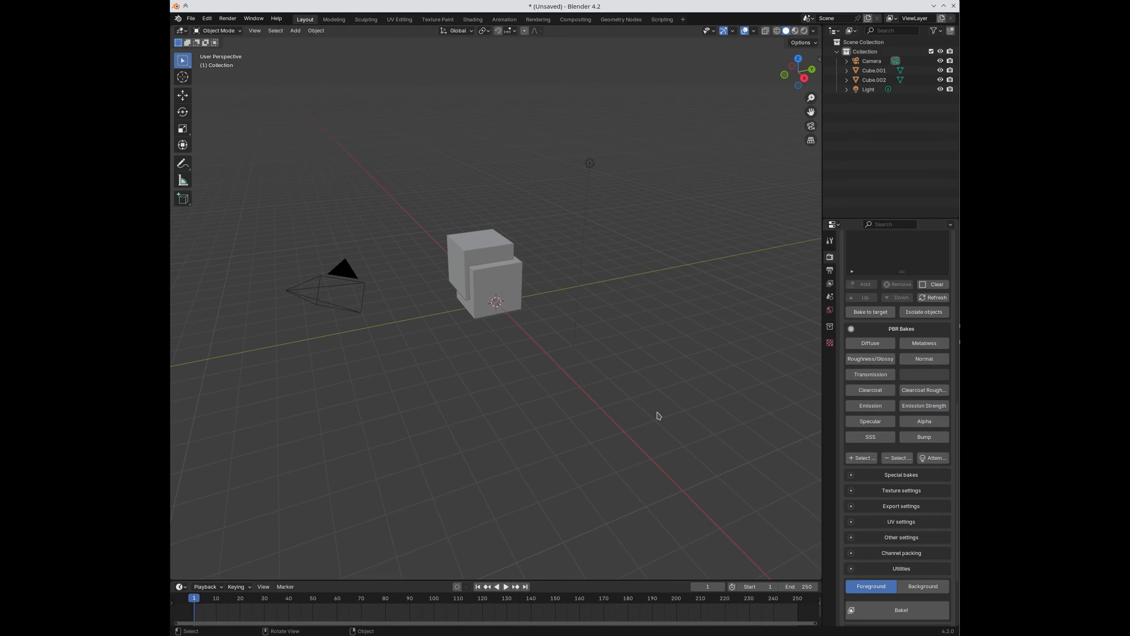
Step: Select Cube.002 and add it to SimpleBake's bake objects list
scroll(574, 433, "up", 3)
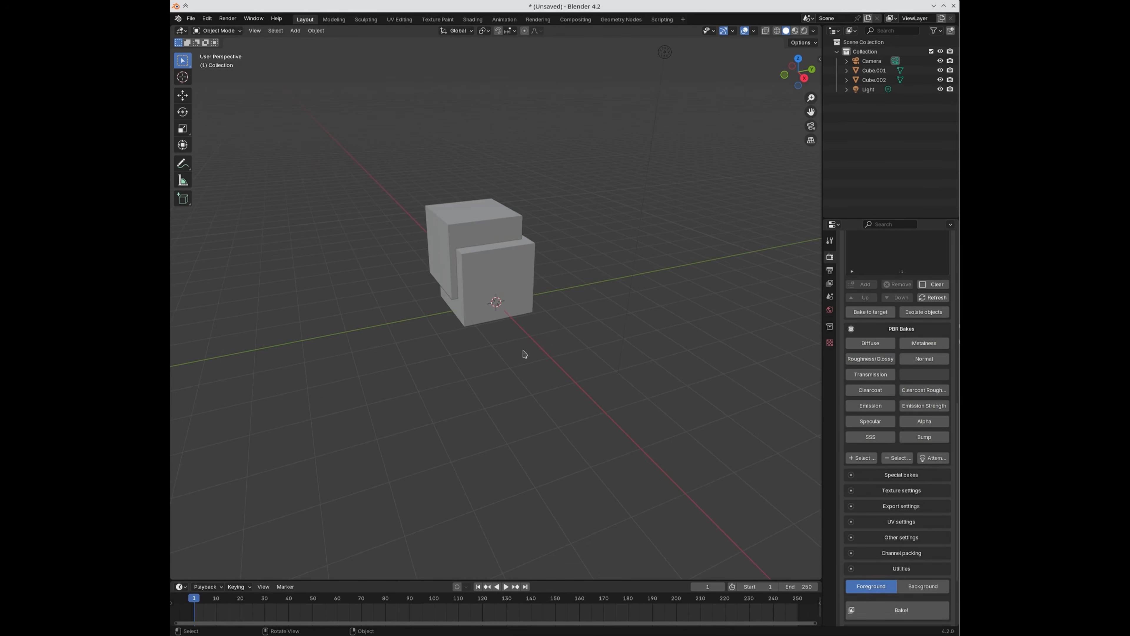
left_click(476, 225)
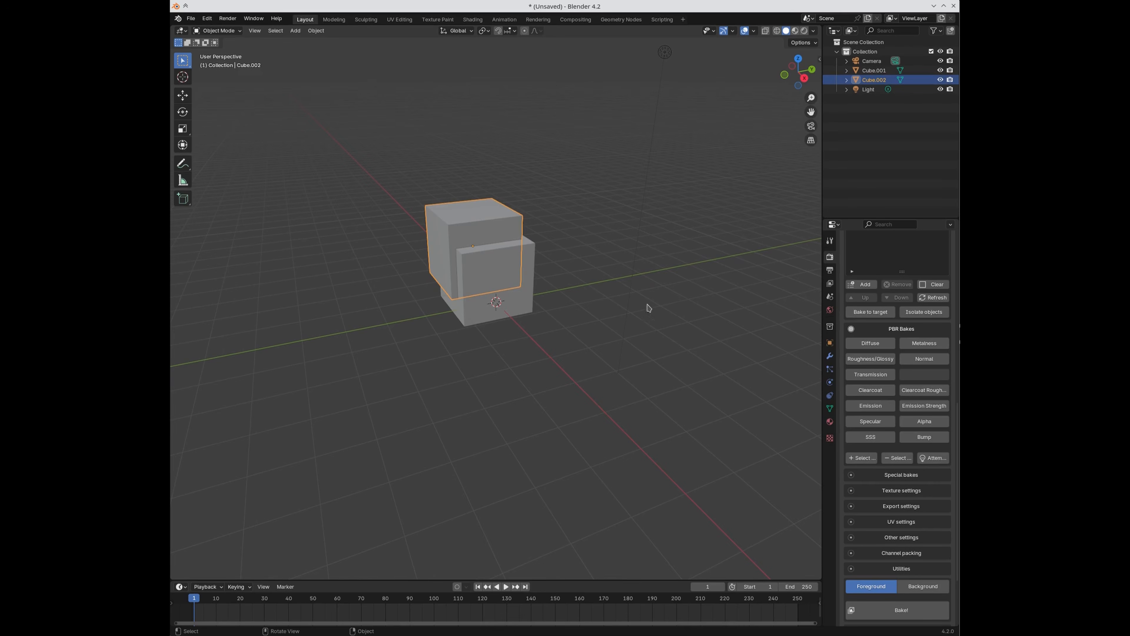
scroll(852, 285, "up", 2)
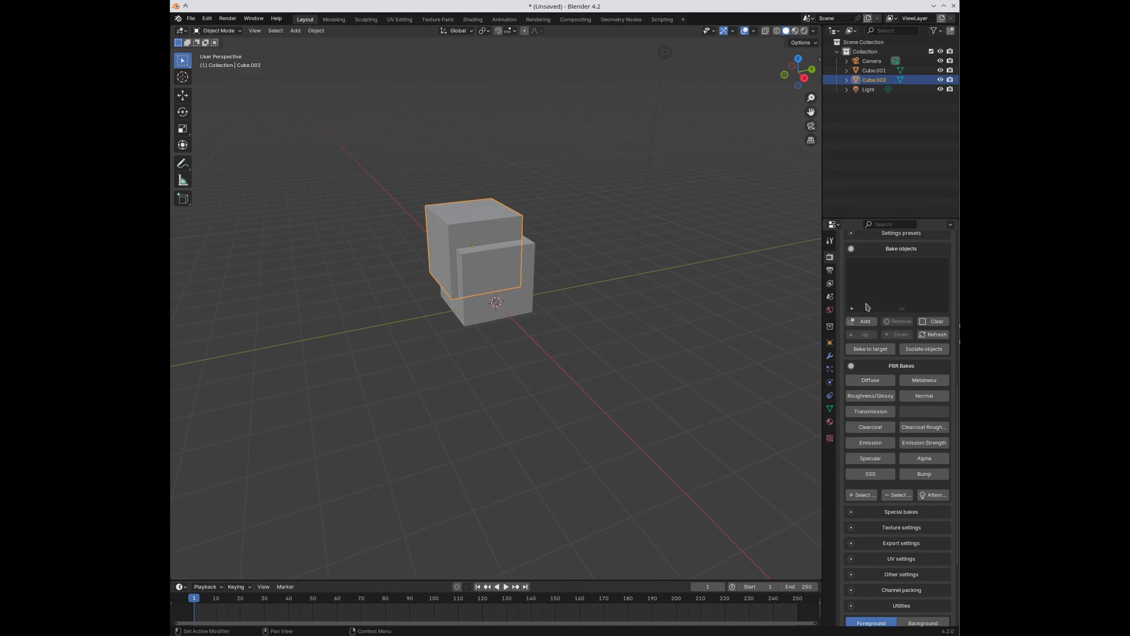
left_click(853, 322)
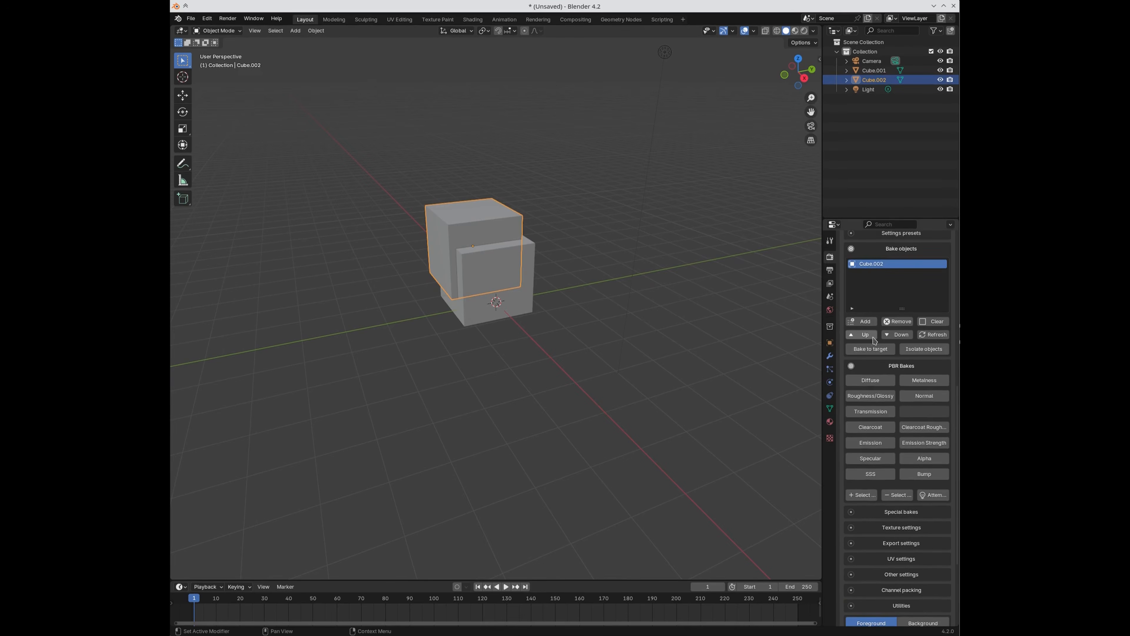
Step: Start the SimpleBake bake and switch to the Shading workspace
scroll(885, 440, "down", 3)
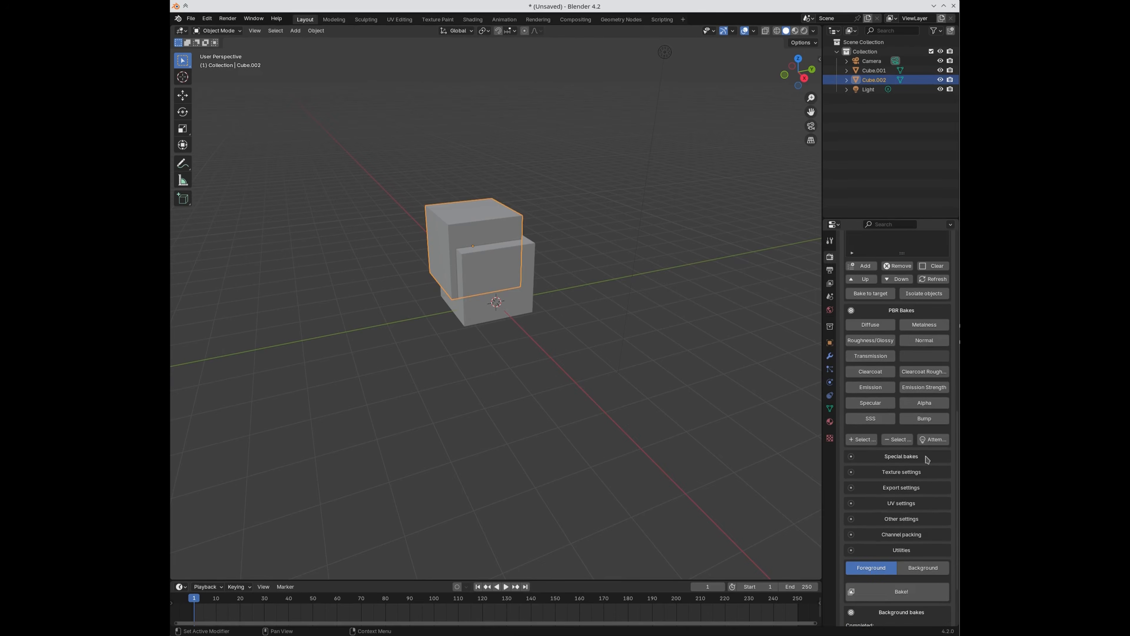
left_click(932, 440)
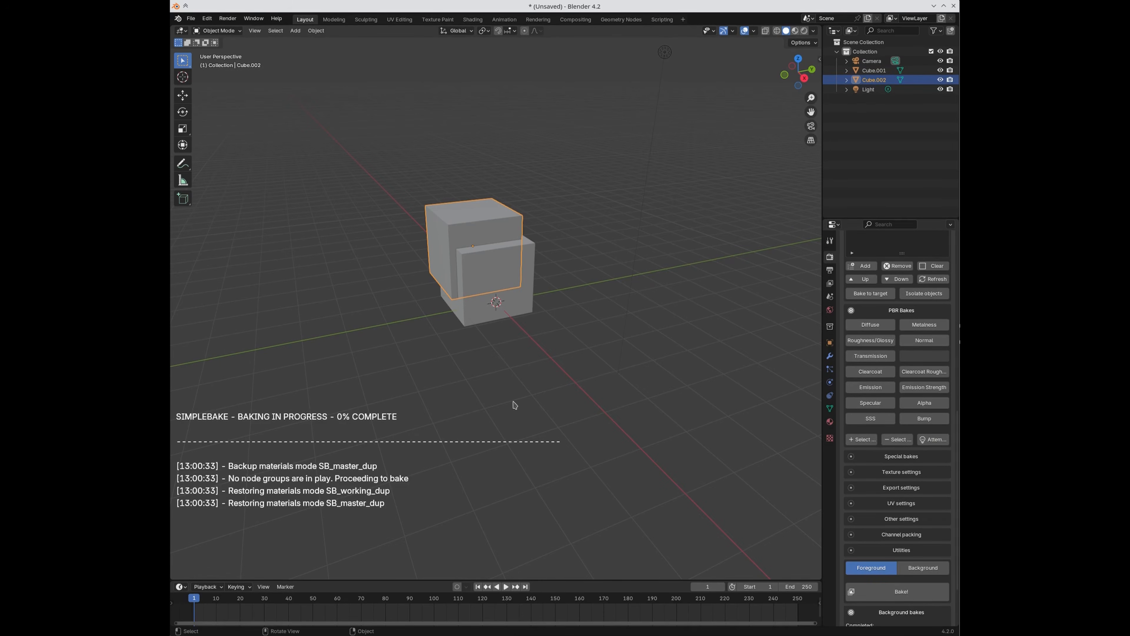
left_click(472, 19)
scroll(467, 435, "up", 2)
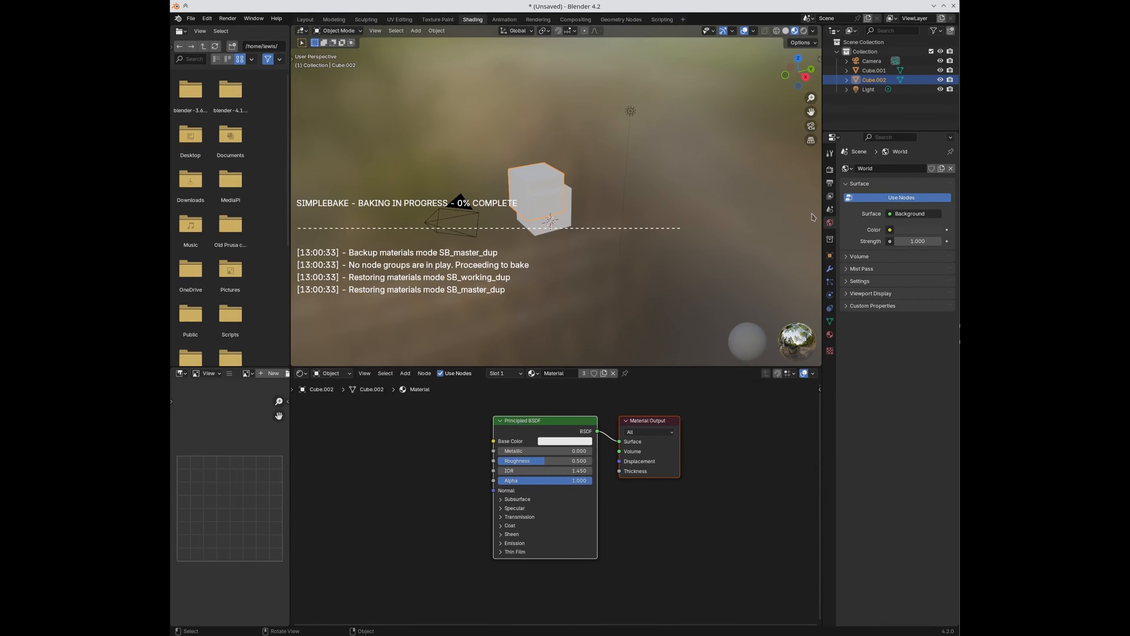
Step: Add a Brick Texture feeding Base Color, bake the diffuse map, then select the brick node
left_click(829, 169)
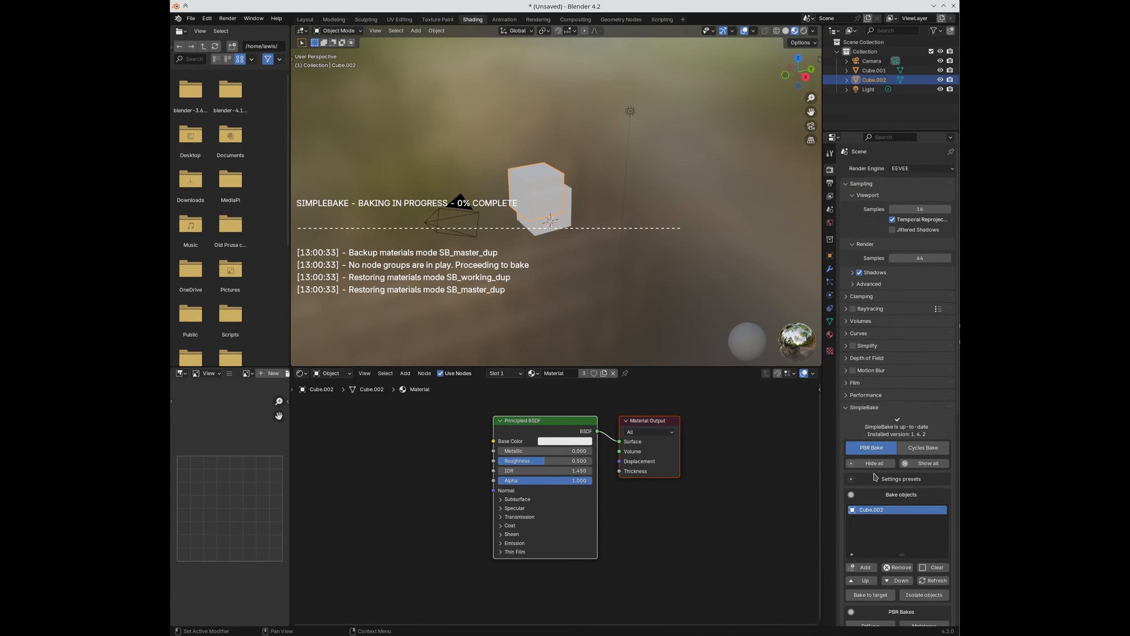
scroll(875, 476, "down", 8)
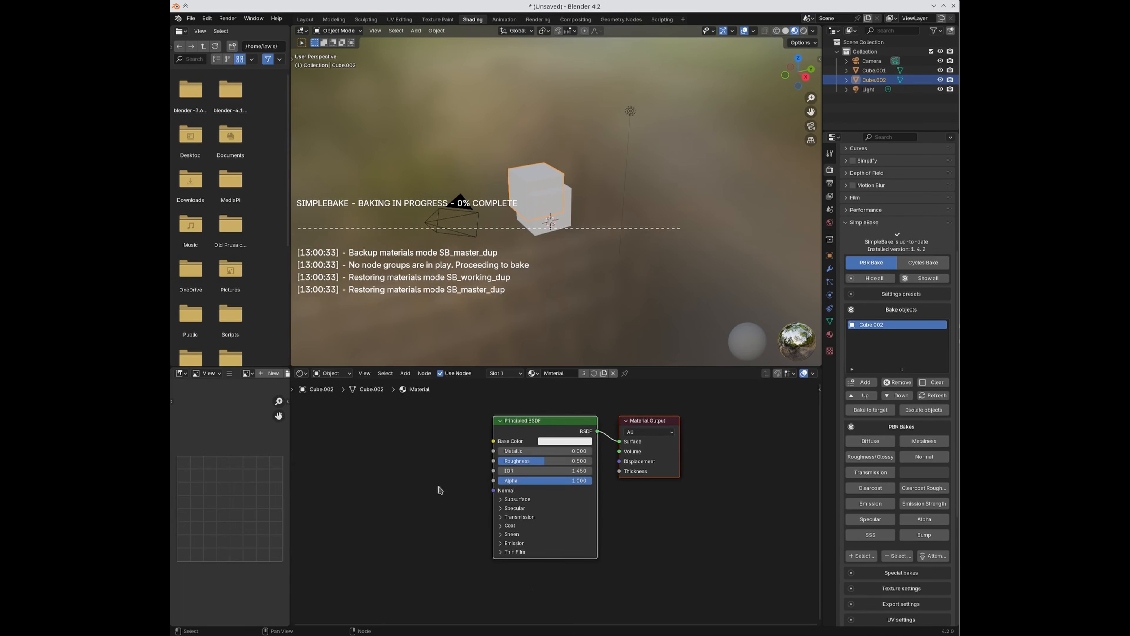
key("shift+a")
mouse_move(410, 499)
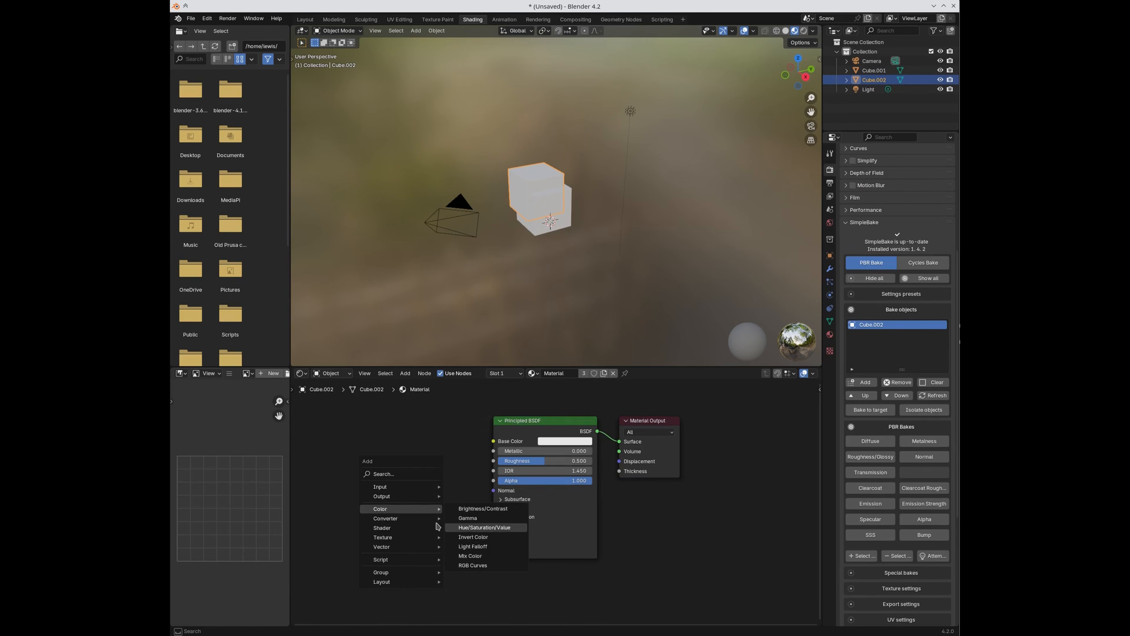
mouse_move(409, 536)
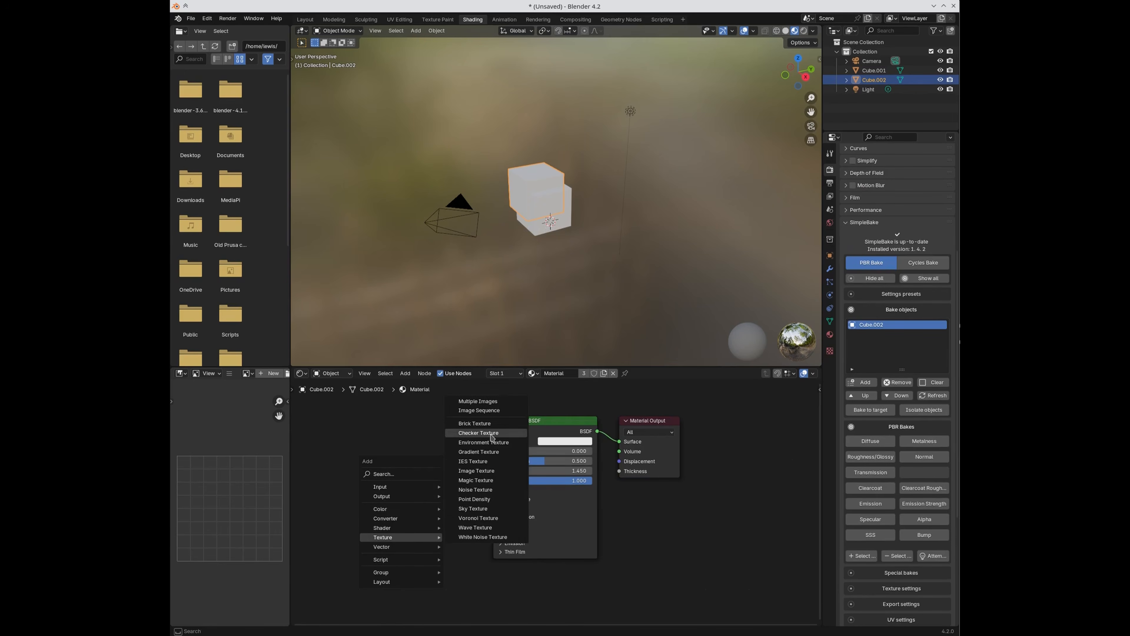
left_click(475, 423)
left_click(426, 440)
left_click_drag(427, 440, 493, 440)
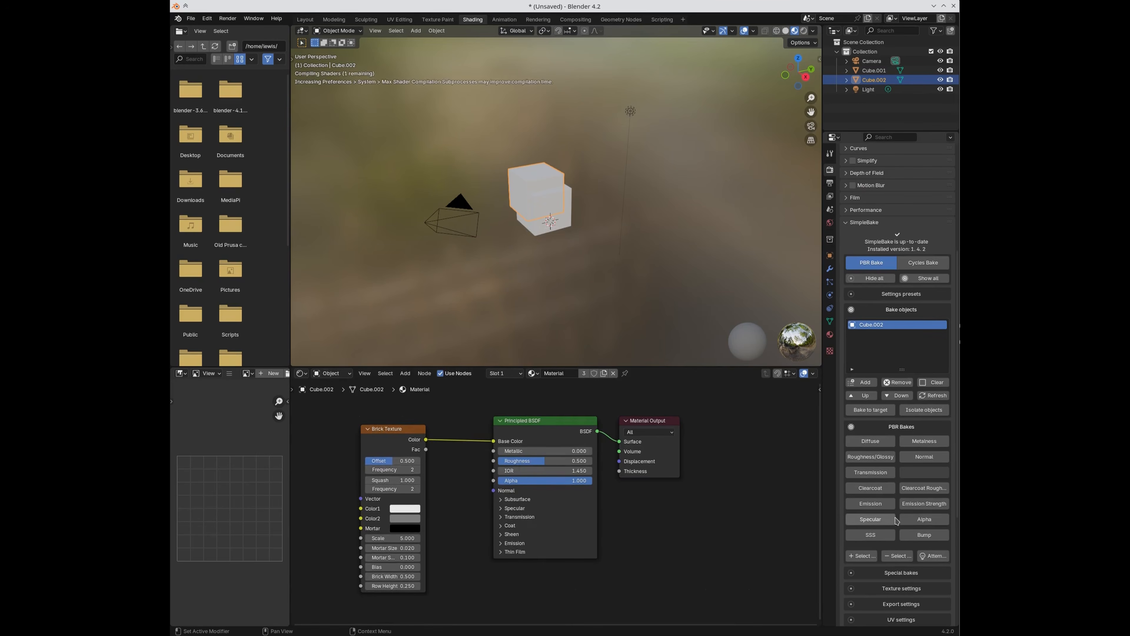
left_click(935, 555)
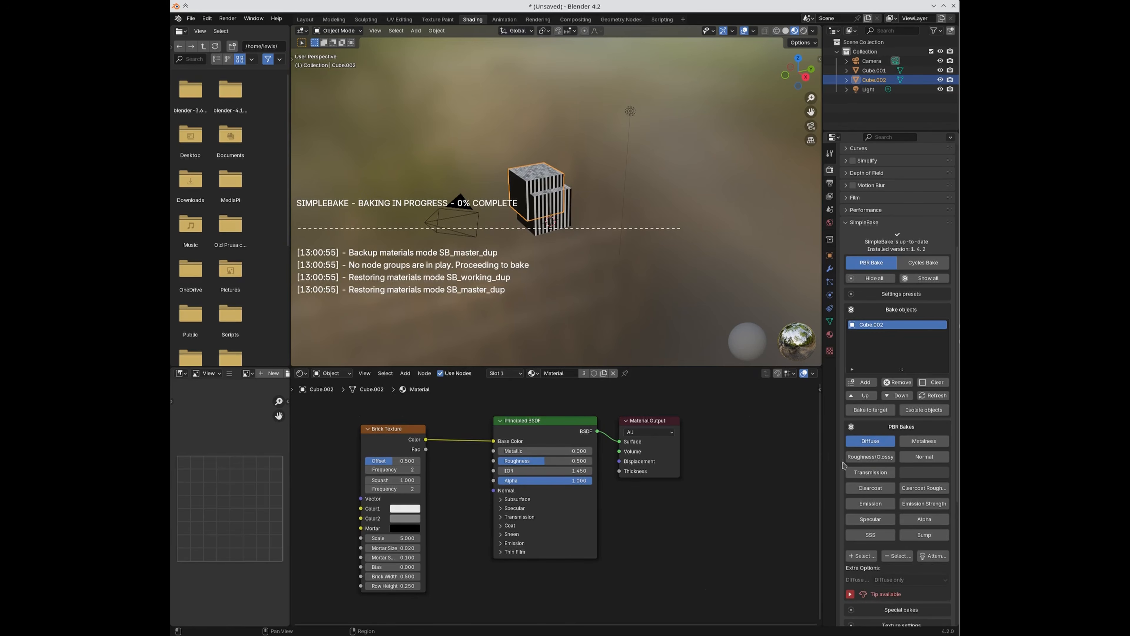
left_click(395, 439)
Step: Delete the Brick Texture, make Base Color magenta with Roughness 0.78, and bake
key("x")
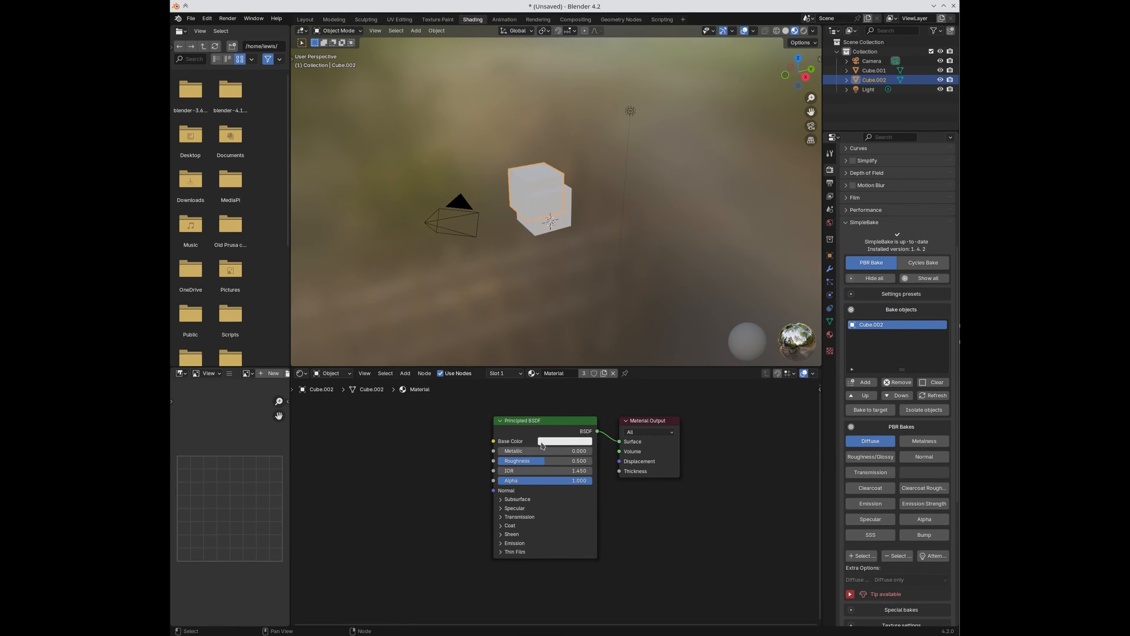
left_click(547, 443)
left_click(607, 362)
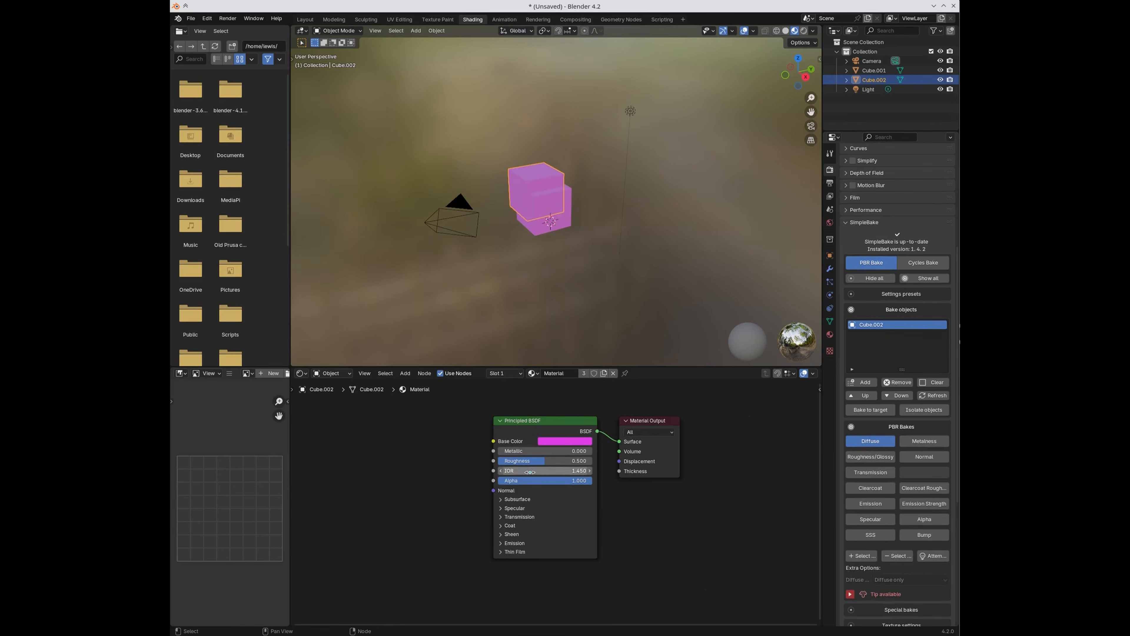
left_click_drag(537, 463, 563, 464)
left_click(943, 557)
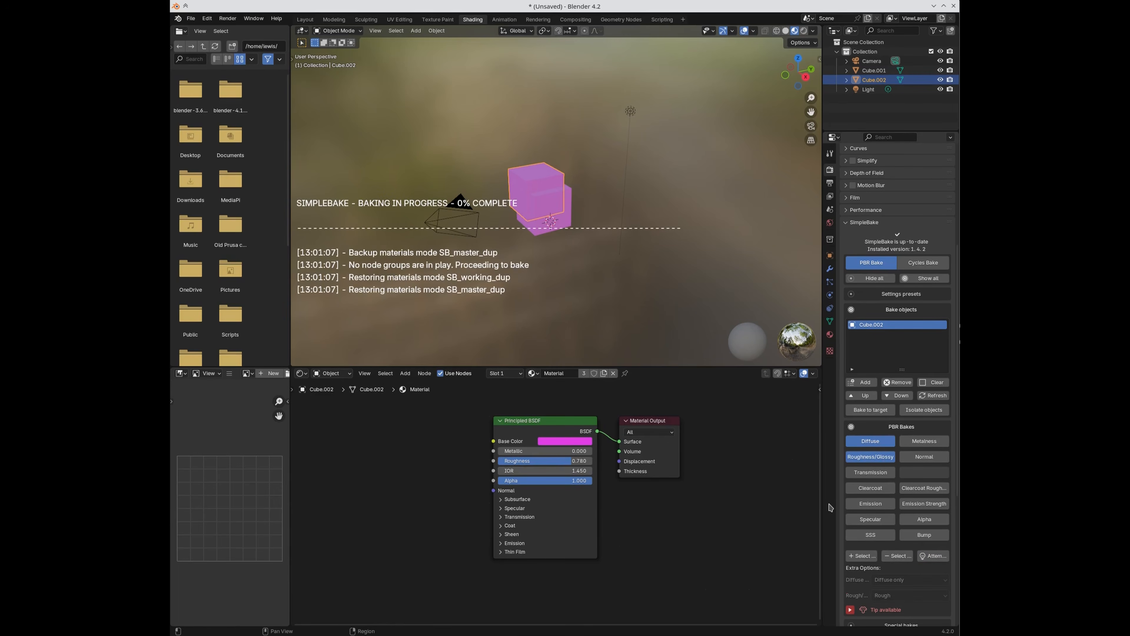
Step: Insert a Mix Shader between the Principled BSDF and Material Output
middle_click_drag(646, 535, 668, 540)
left_click_drag(547, 428, 388, 405)
key("shift+a")
type("mixc")
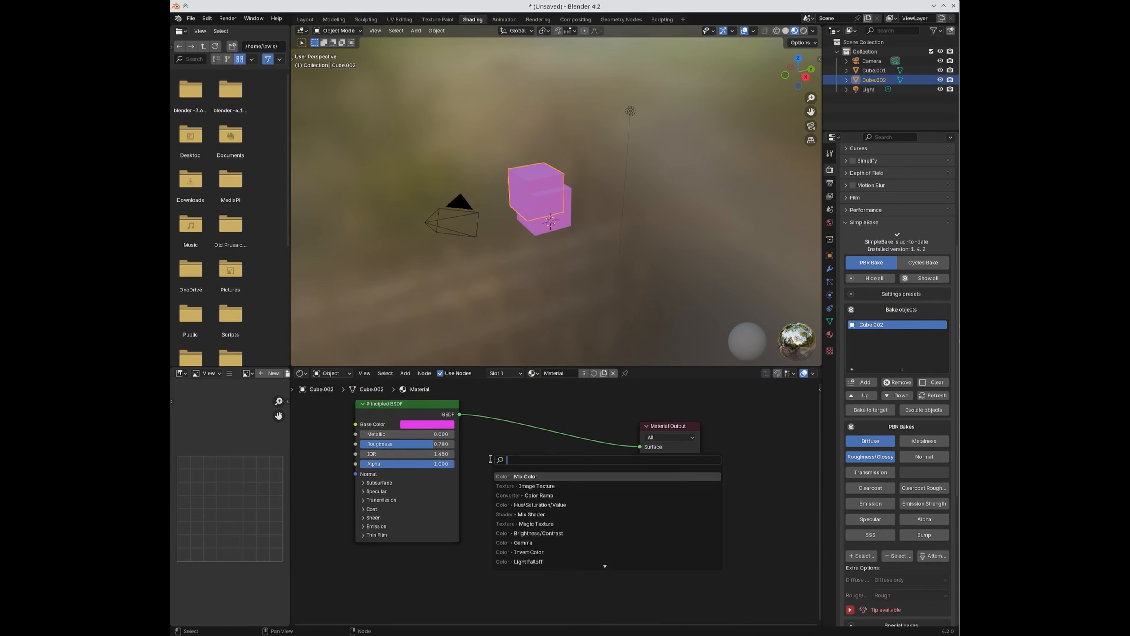
key("BackSpace")
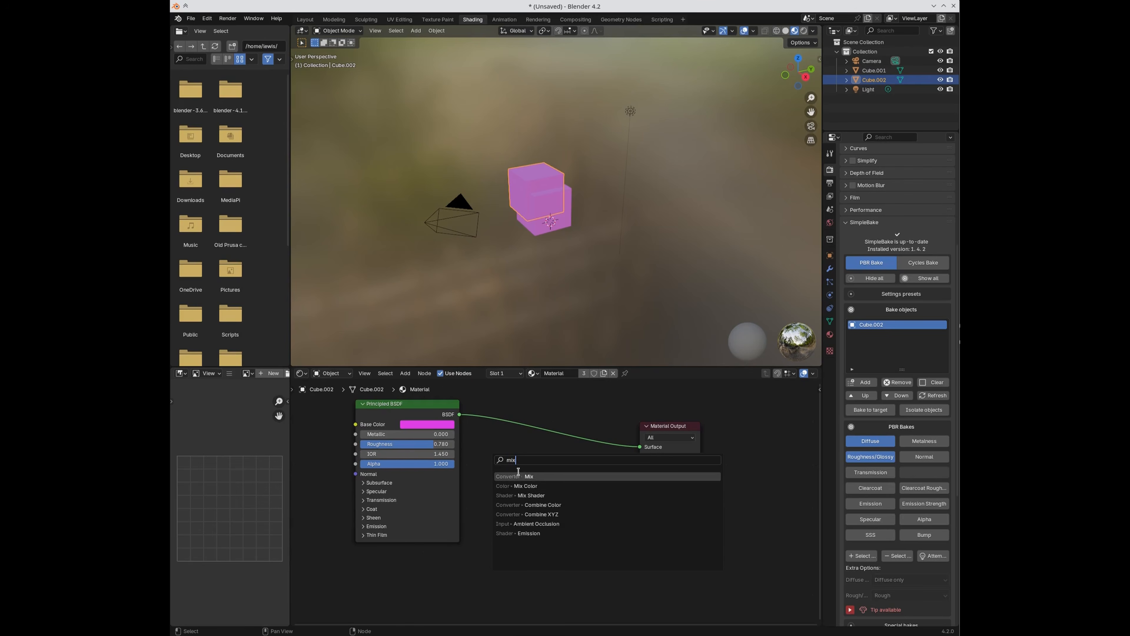
left_click(522, 494)
left_click(566, 401)
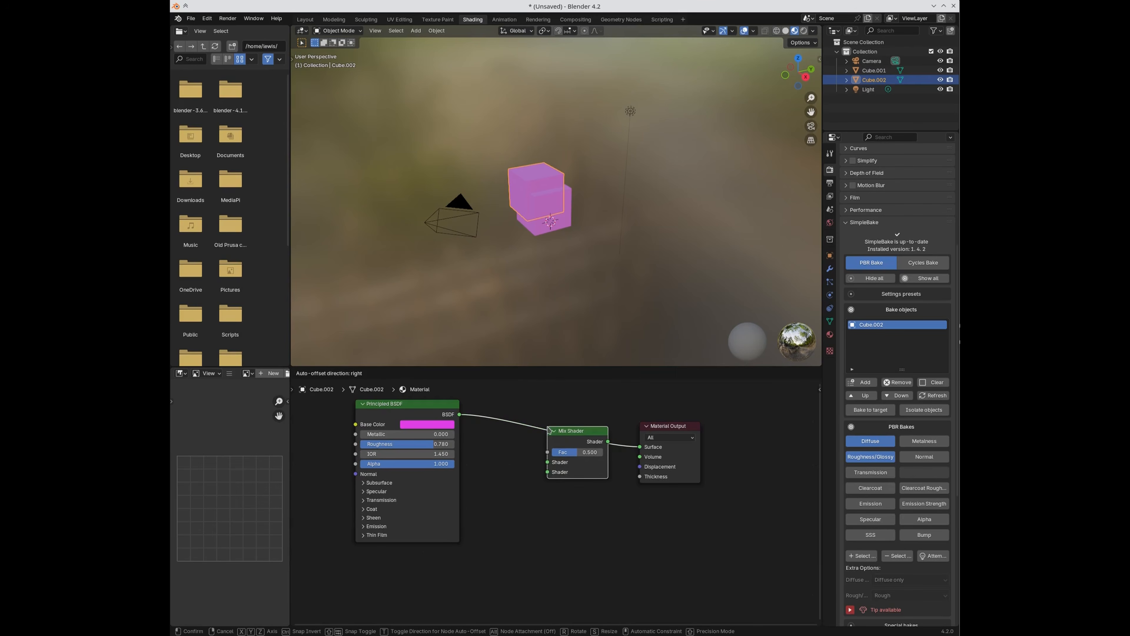
Step: Duplicate the Principled BSDF into the Mix Shader's second input with Metallic 0.776
key("shift+d")
left_click(384, 553)
left_click_drag(447, 559, 547, 471)
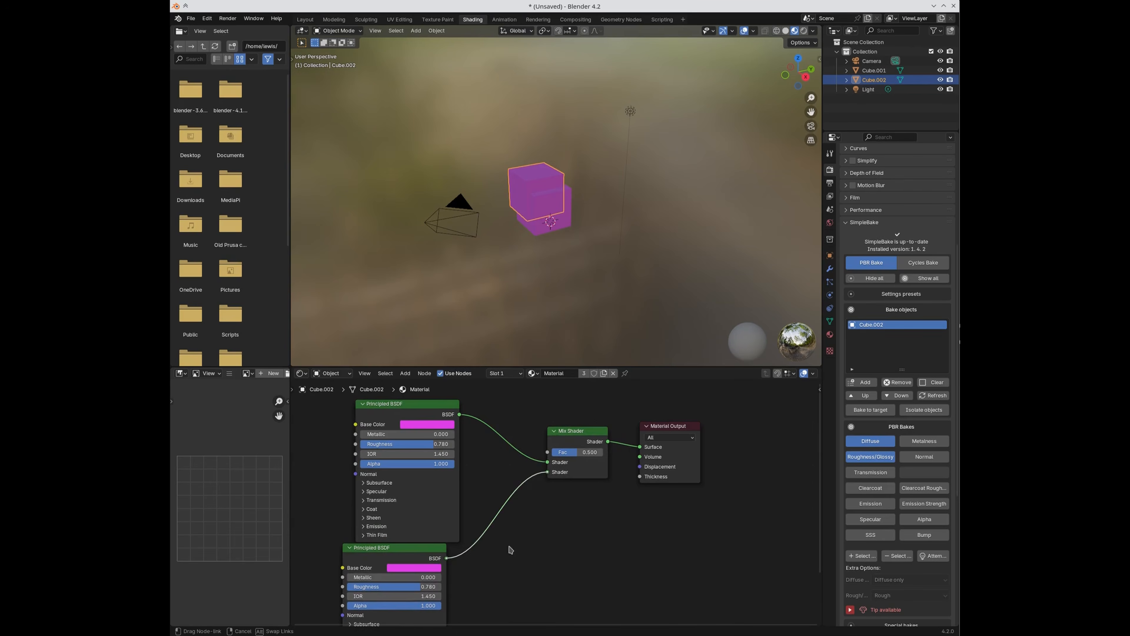
middle_click_drag(511, 550, 586, 479)
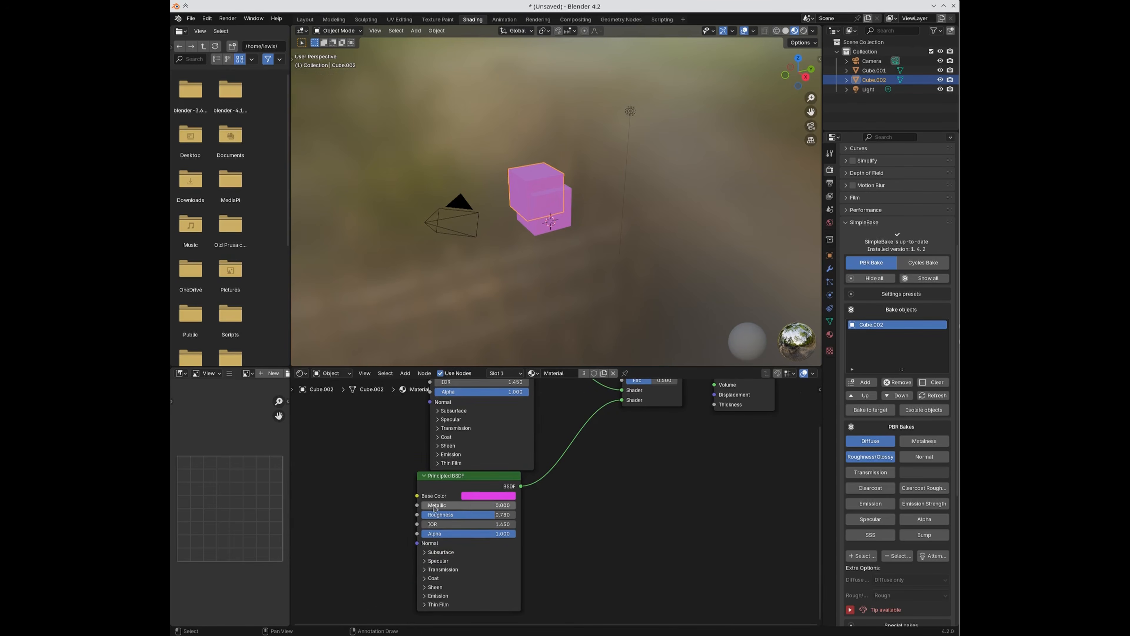
left_click_drag(509, 510, 596, 485)
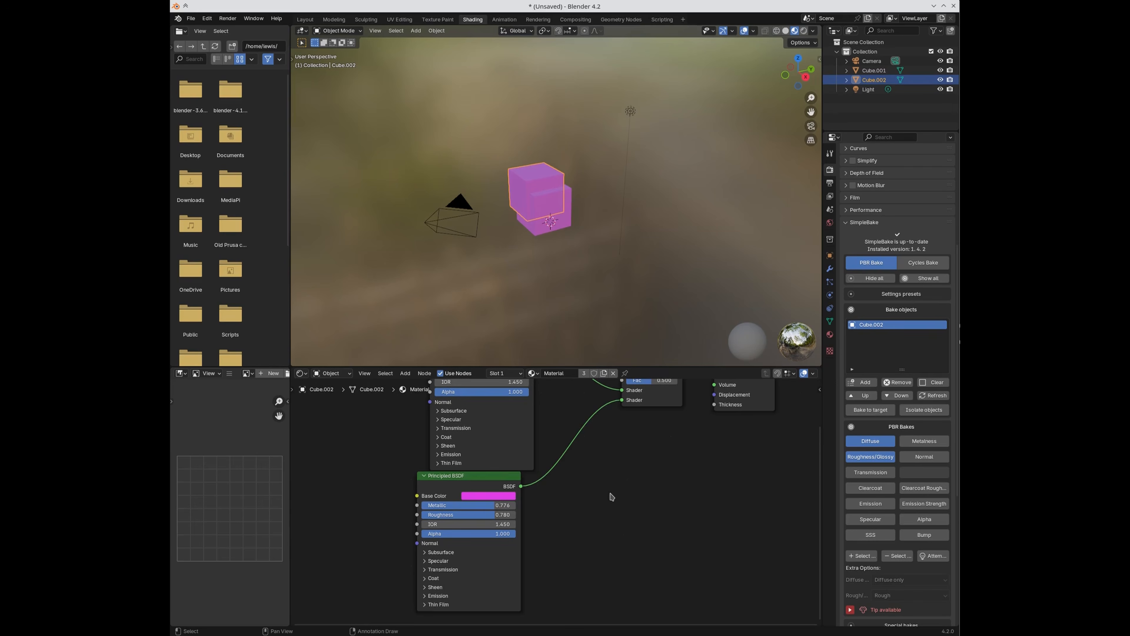
scroll(611, 497, "down", 2)
Step: Pack the upper Principled BSDF into a node group and bake the material
left_click_drag(390, 388, 513, 485)
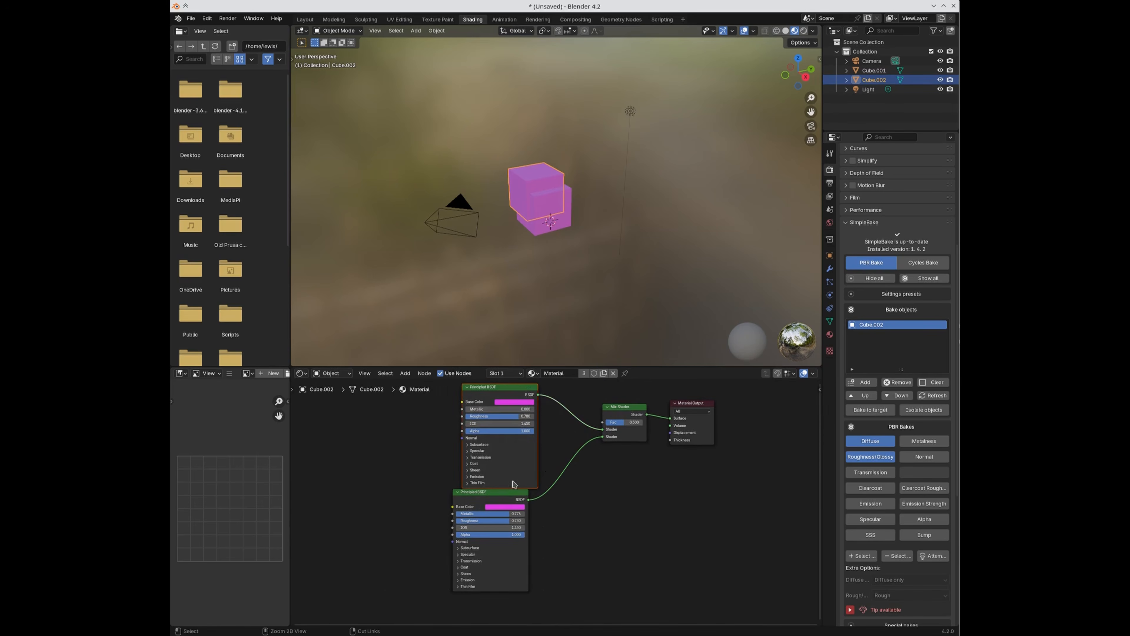
key("ctrl+g")
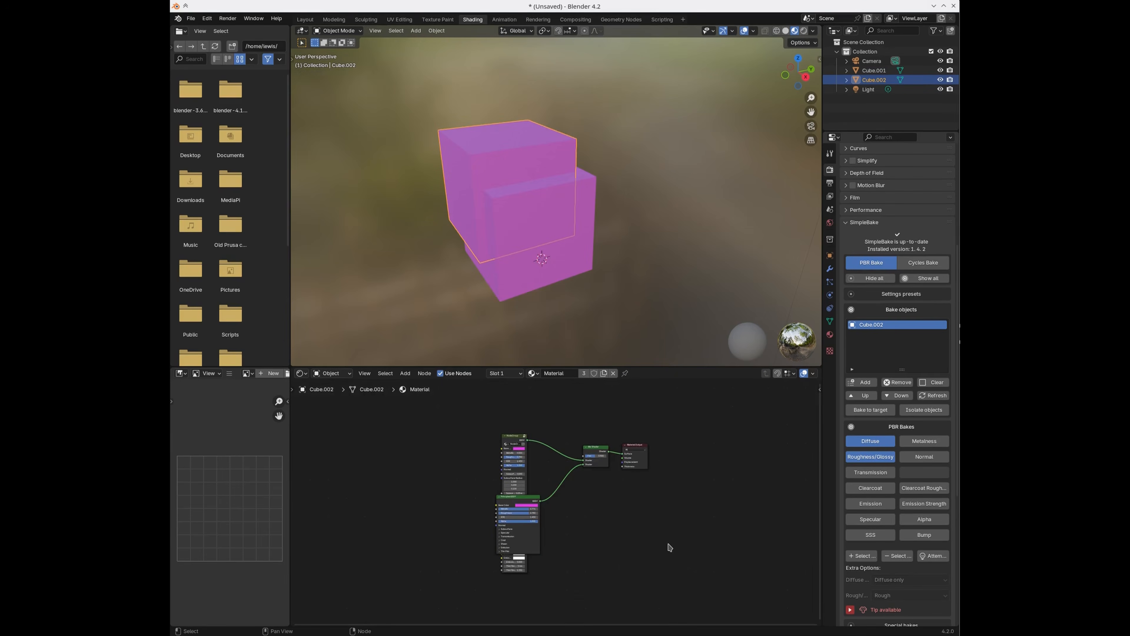
scroll(576, 523, "up", 2)
left_click_drag(493, 503, 562, 504)
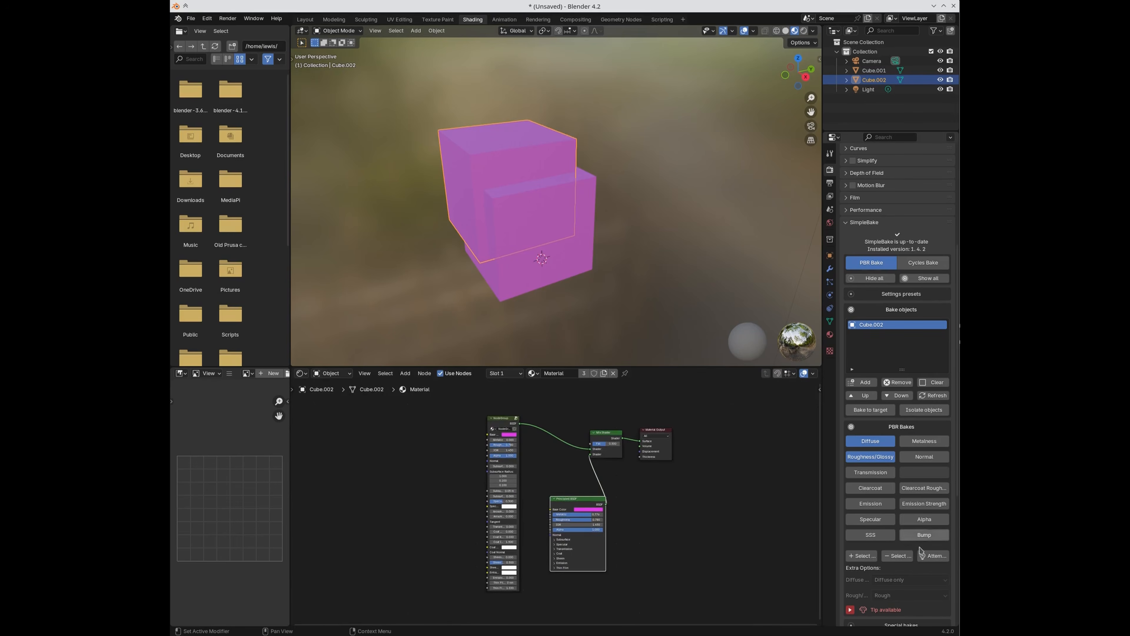
left_click(925, 557)
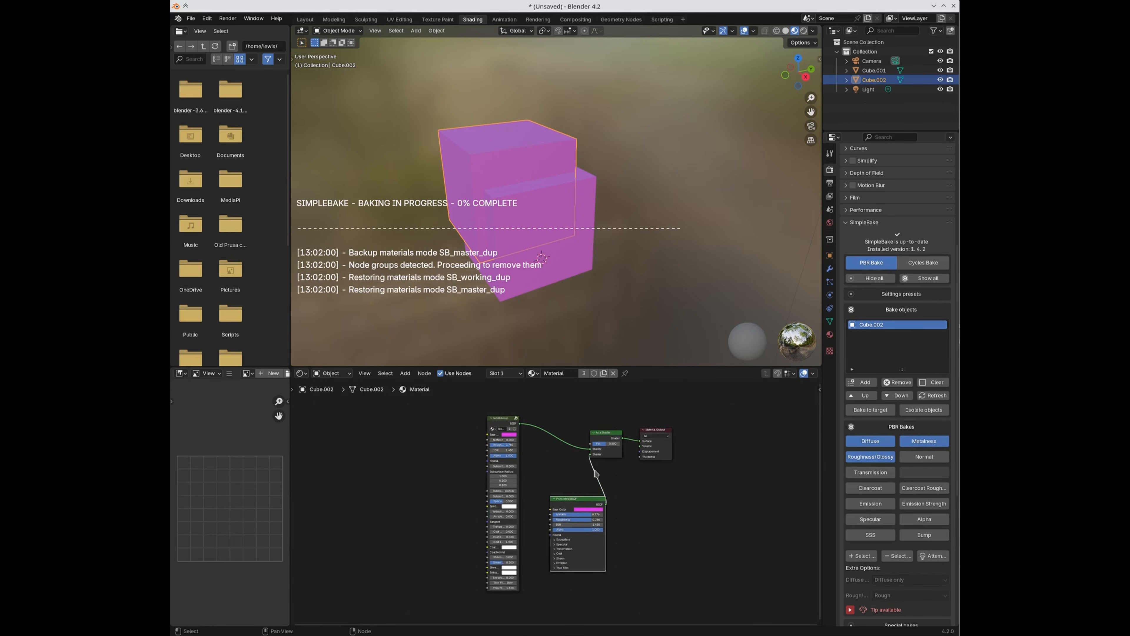
Step: Reposition the group node and raise its Transmission weight to 0.537
scroll(456, 498, "up", 2)
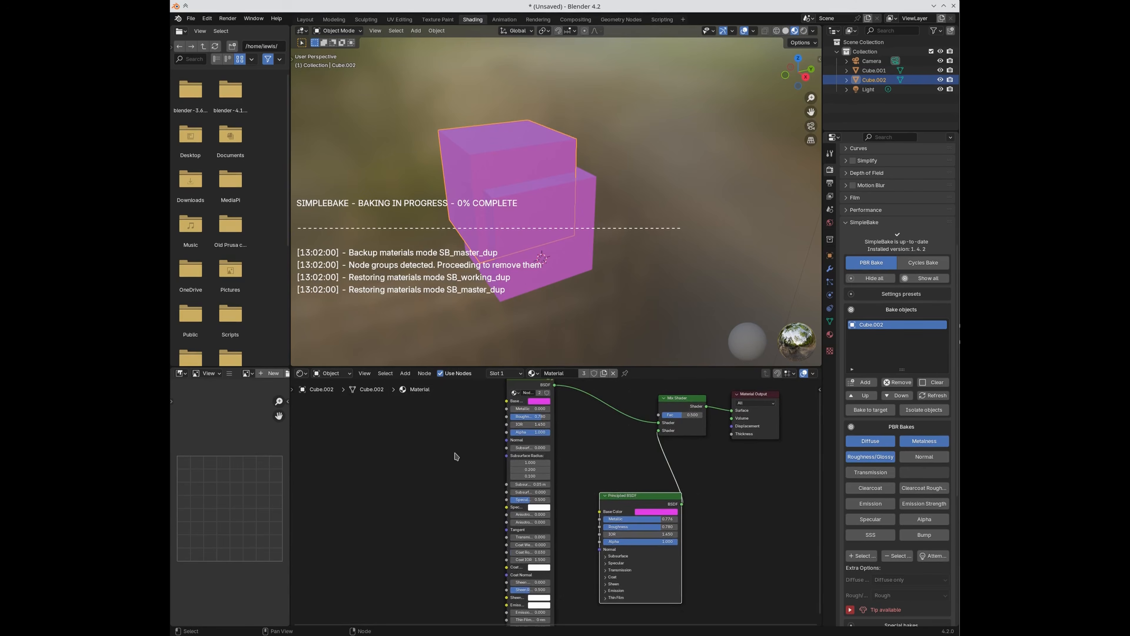
middle_click_drag(456, 456, 491, 466)
left_click_drag(536, 413, 519, 409)
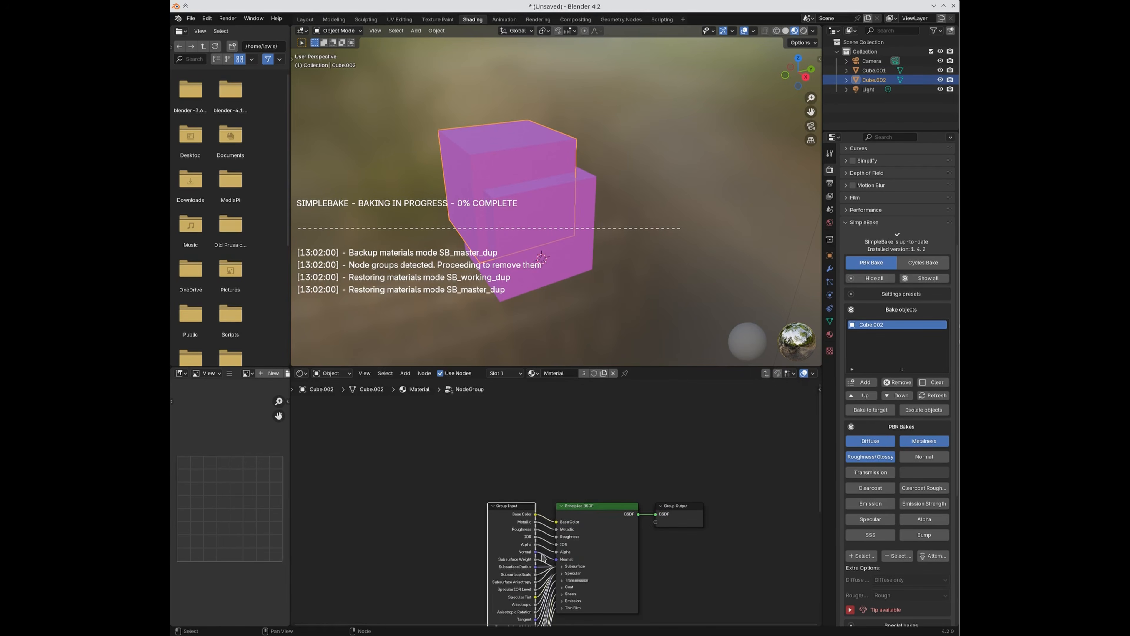
scroll(460, 540, "up", 4)
scroll(450, 509, "down", 1)
middle_click_drag(472, 567, 490, 509)
scroll(489, 506, "up", 2)
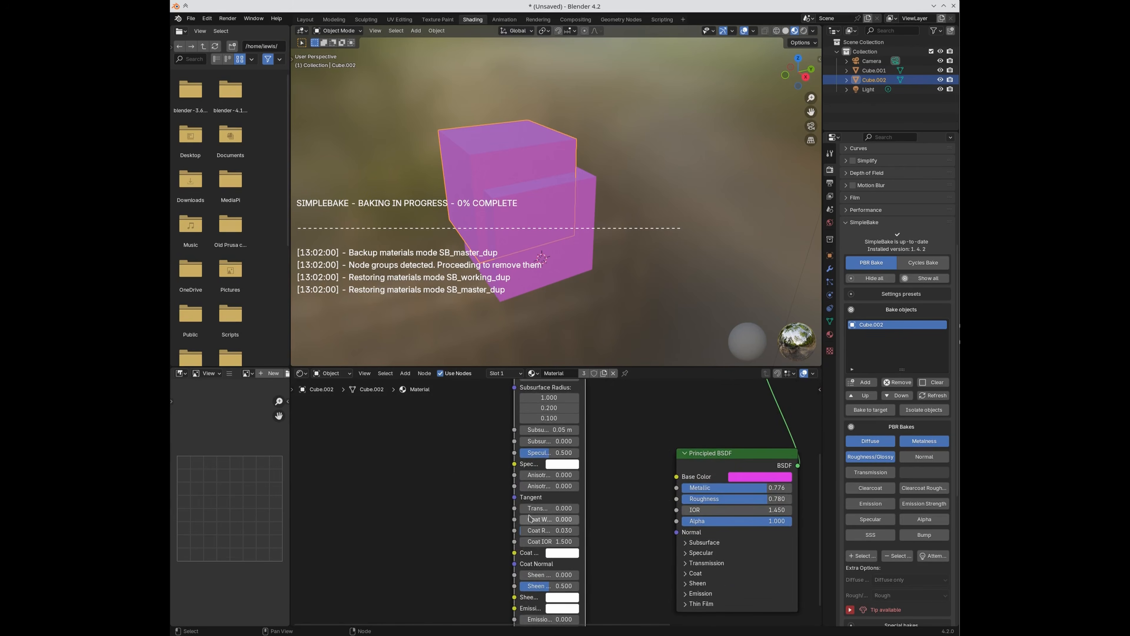
left_click_drag(529, 509, 556, 509)
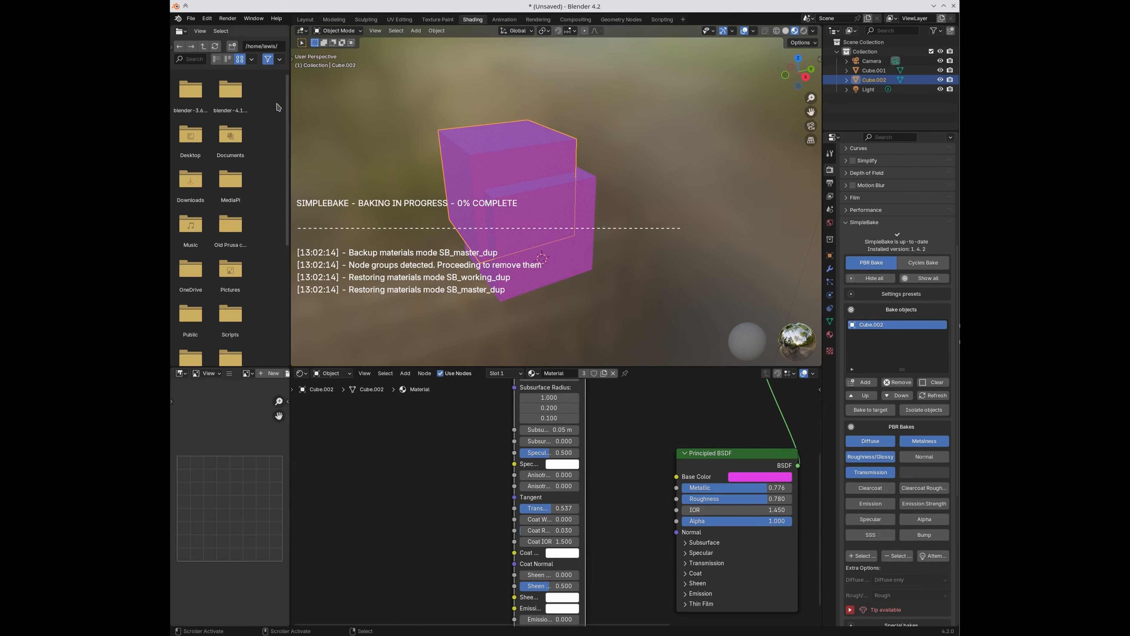
Step: Load the recent untitled.blend, discarding the current scene's unsaved changes
left_click(191, 19)
mouse_move(199, 32)
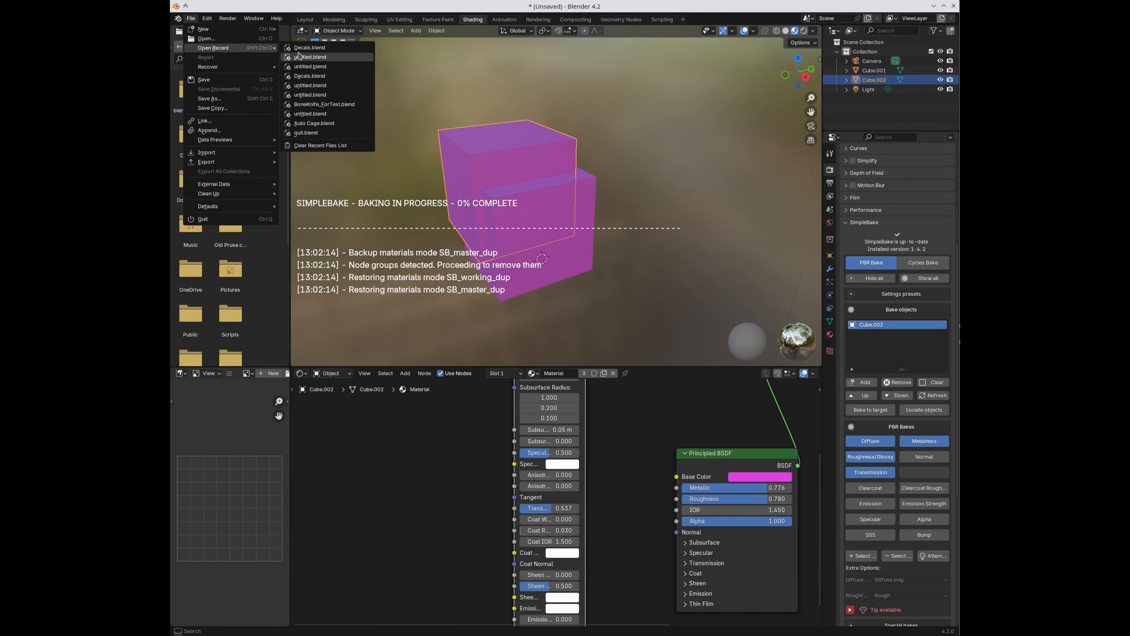
left_click(303, 57)
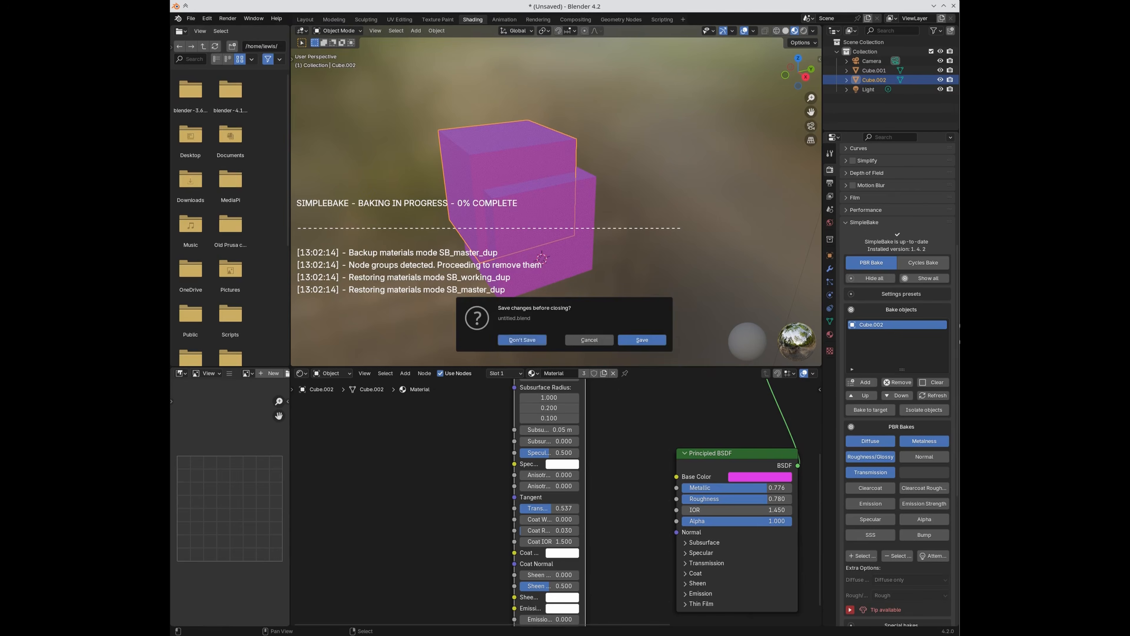
left_click(543, 342)
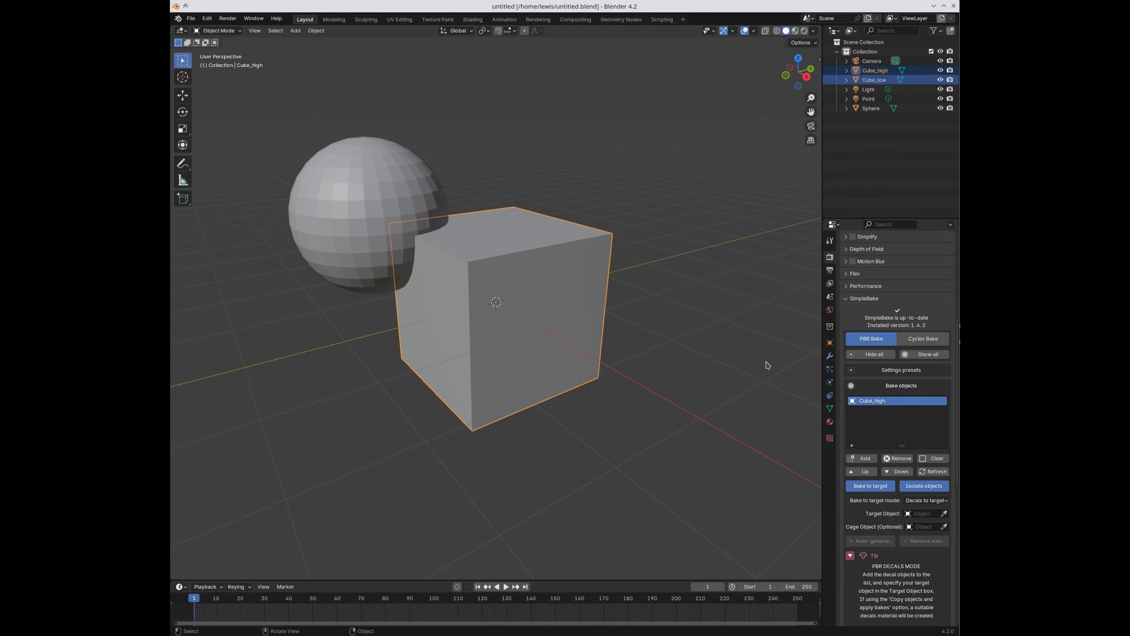
Step: Collapse Bake objects, reset all SimpleBake settings from Utilities, and show the extra-options tip
left_click(875, 385)
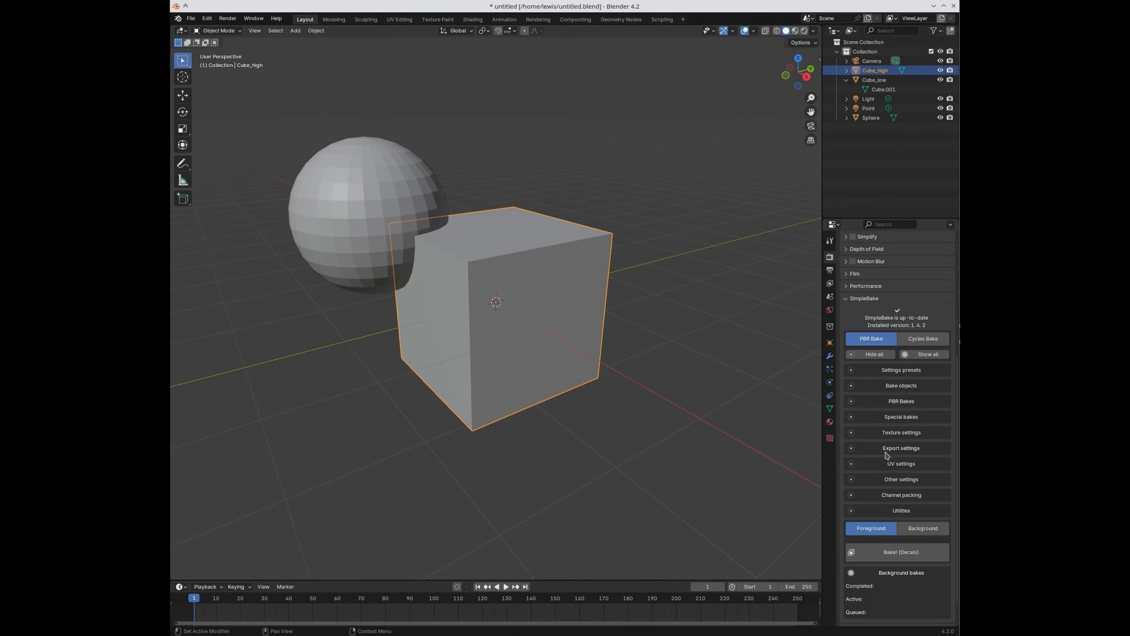
left_click(886, 512)
left_click(893, 525)
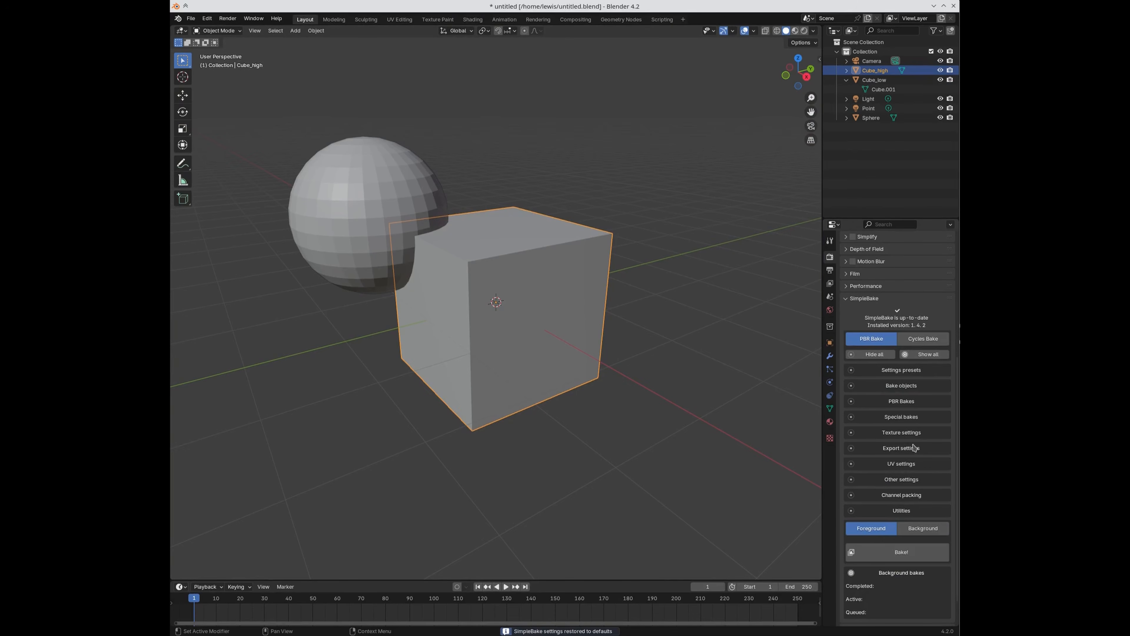
scroll(901, 494, "down", 2)
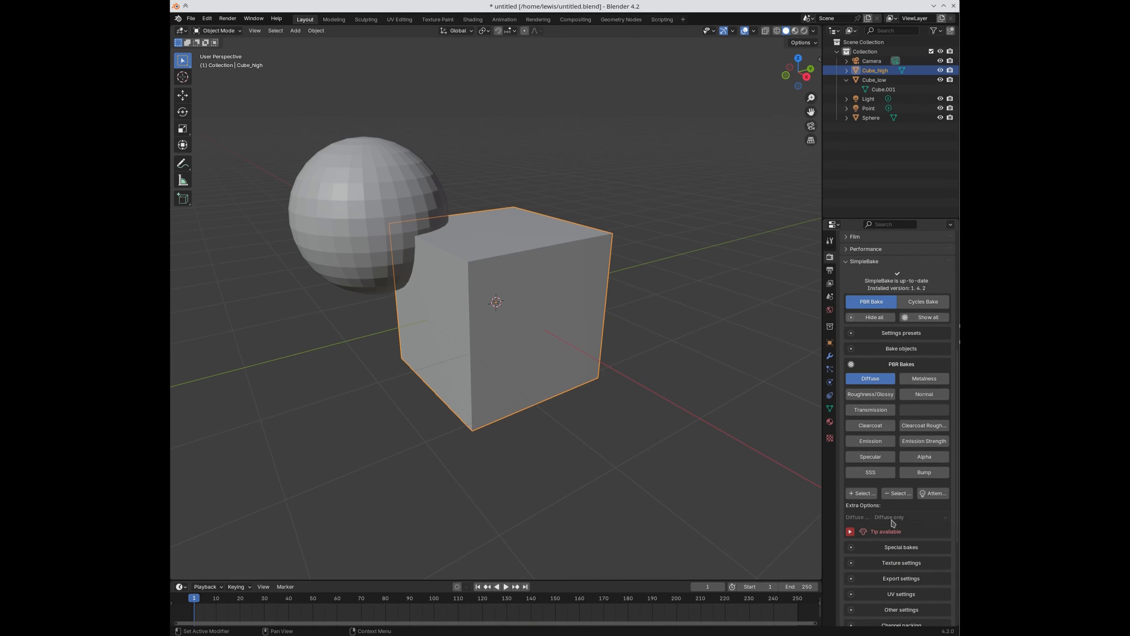
left_click(850, 531)
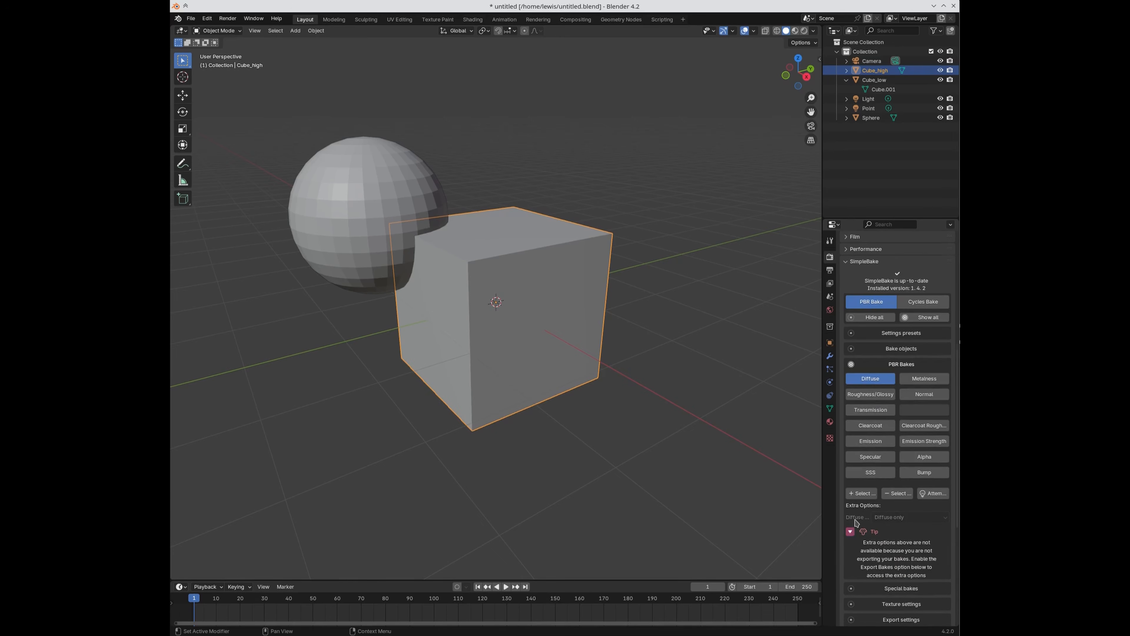
scroll(852, 521, "down", 2)
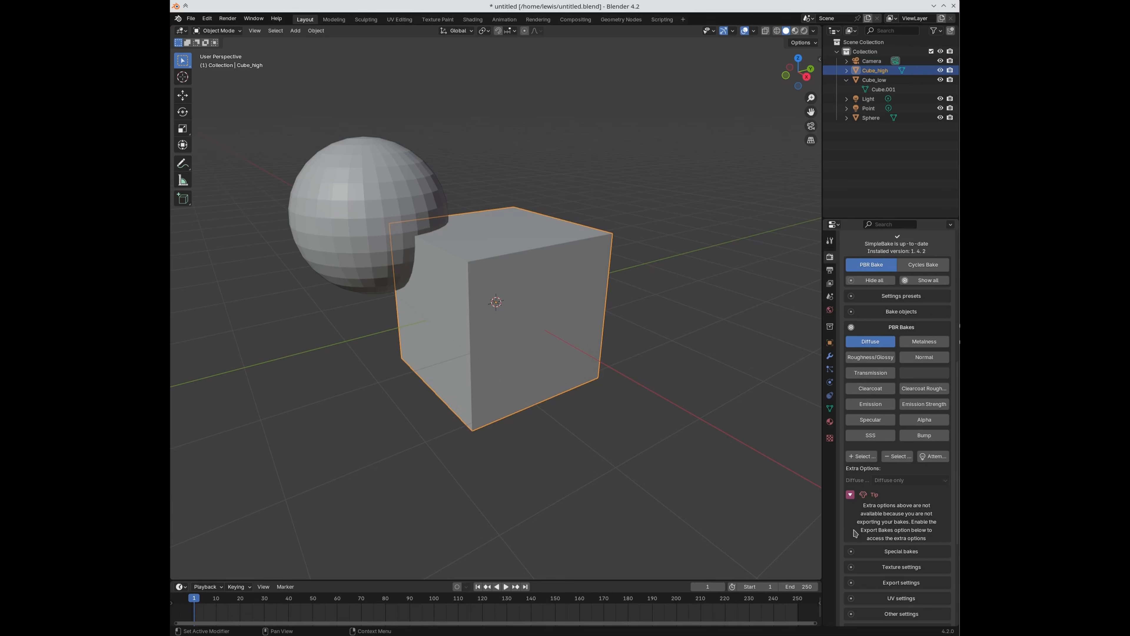
scroll(865, 518, "down", 1)
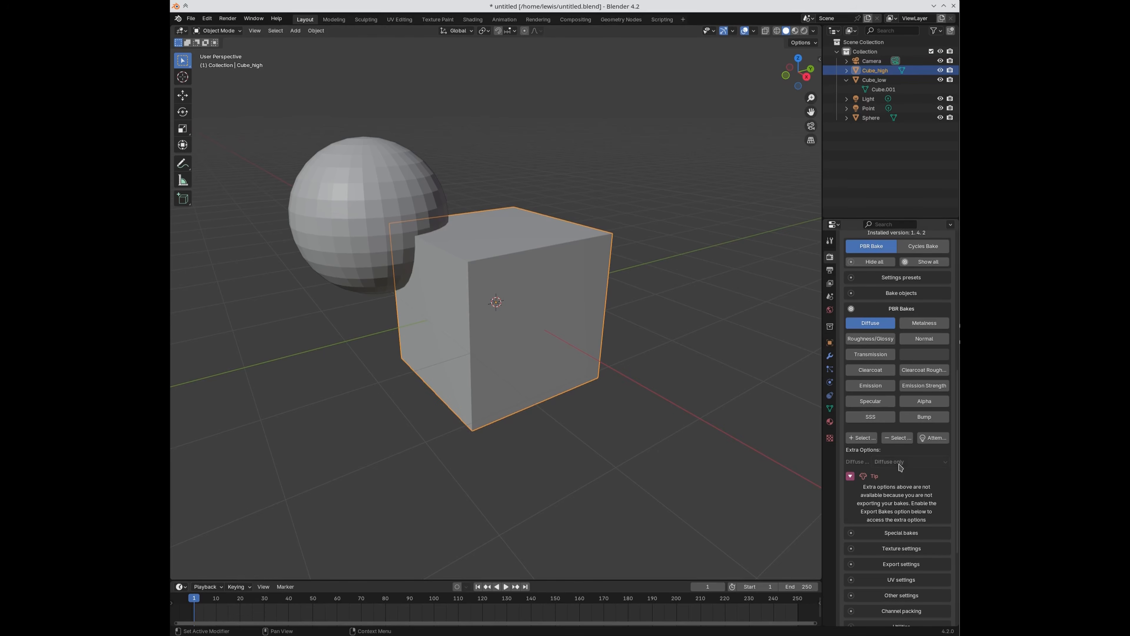
Step: Turn on Export bakes in SimpleBake's export settings
scroll(900, 472, "down", 2)
left_click(880, 530)
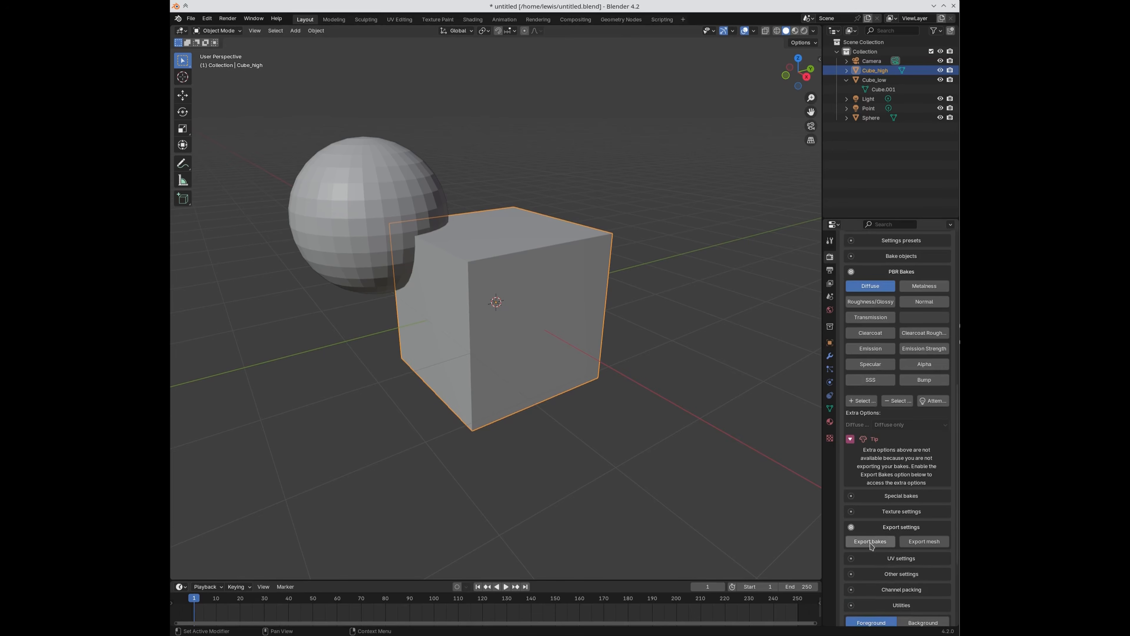
left_click(870, 543)
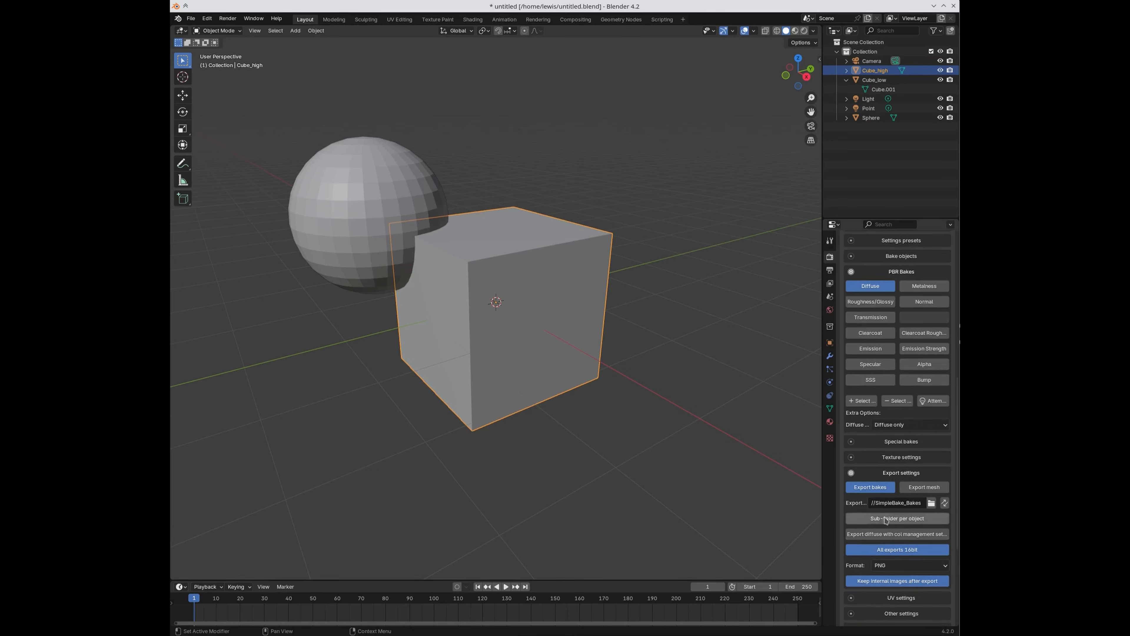
left_click(881, 473)
Step: Set the Diffuse extra option to 'Diffuse with AO'
scroll(865, 521, "up", 1)
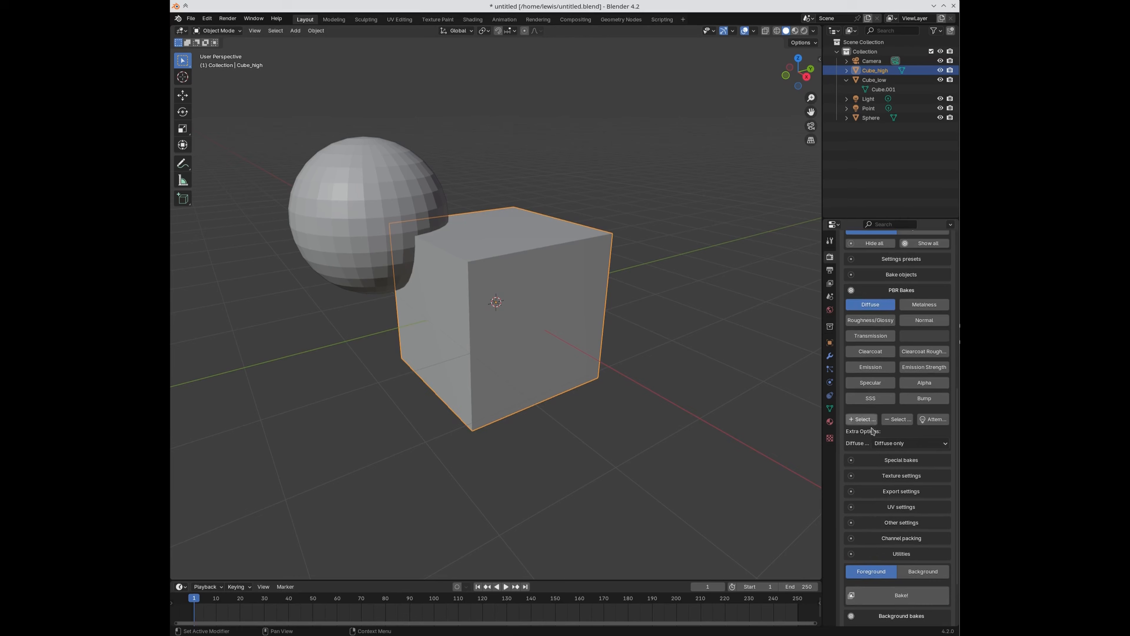
left_click(890, 444)
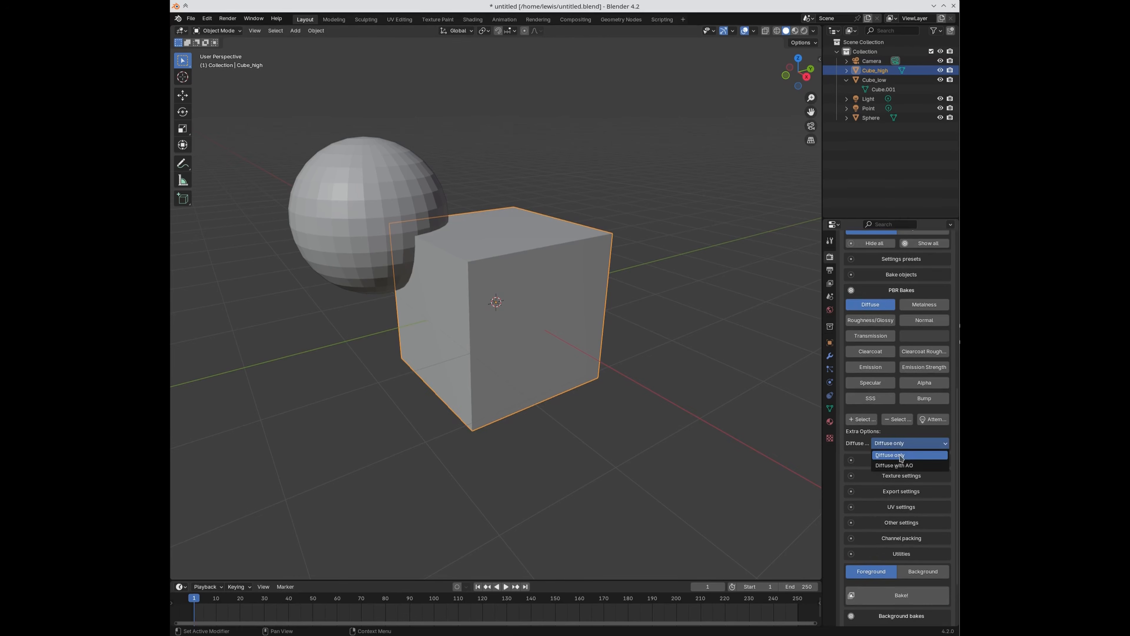
left_click(900, 455)
left_click(899, 443)
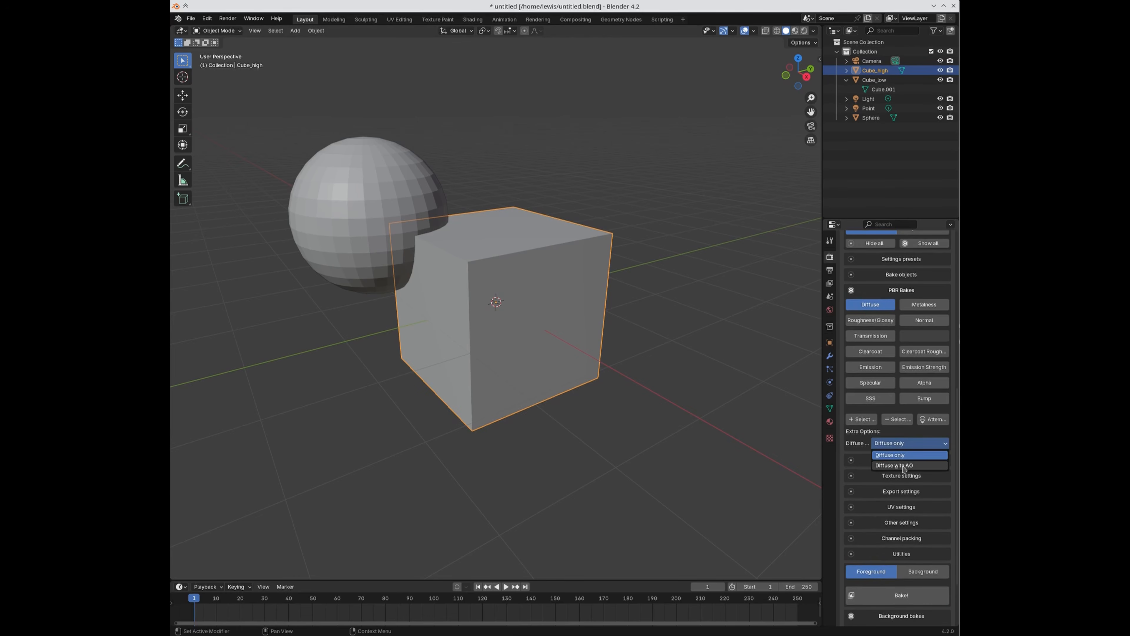
left_click(903, 466)
left_click(893, 461)
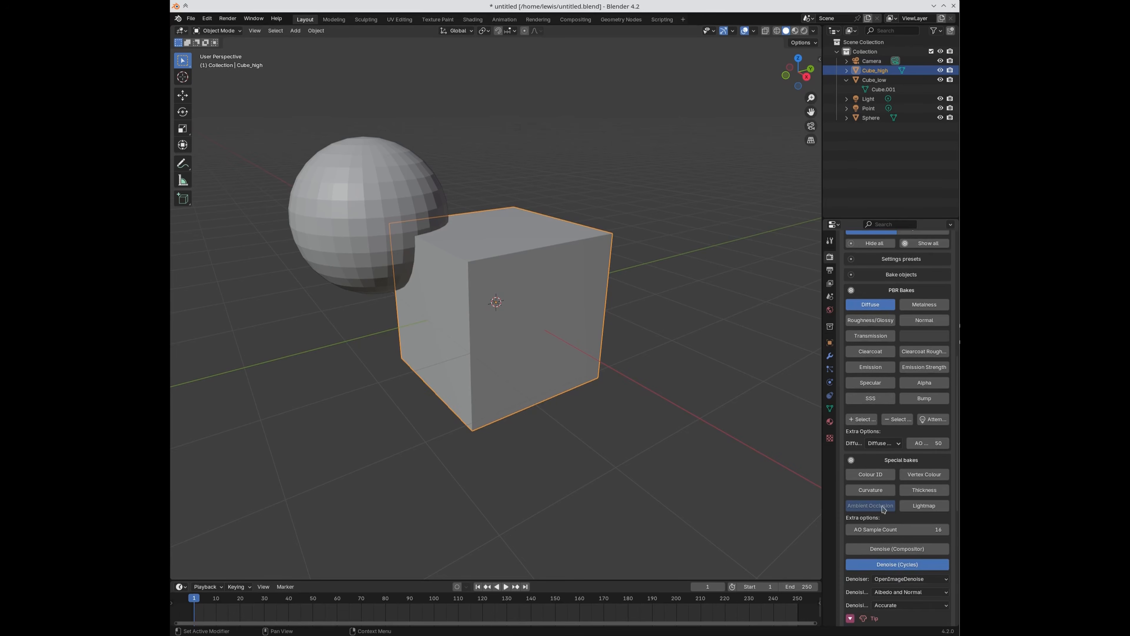
left_click(889, 461)
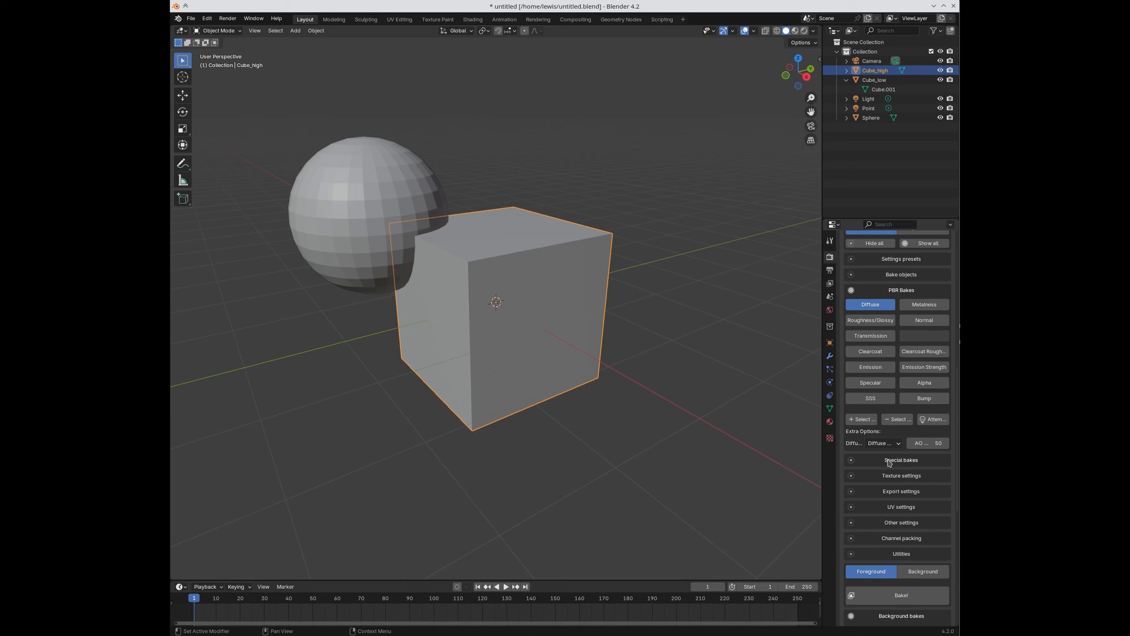
left_click(885, 443)
left_click(885, 443)
Step: Add a Normal map in OpenGL format and a Roughness/Glossy map set to Rough
left_click(925, 321)
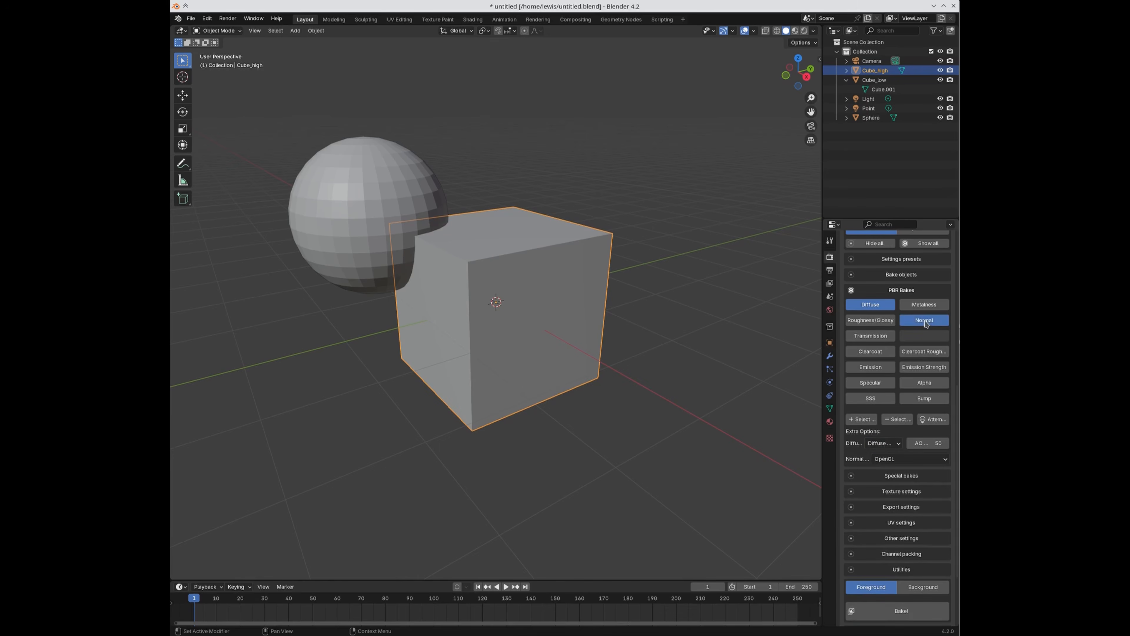
left_click(895, 462)
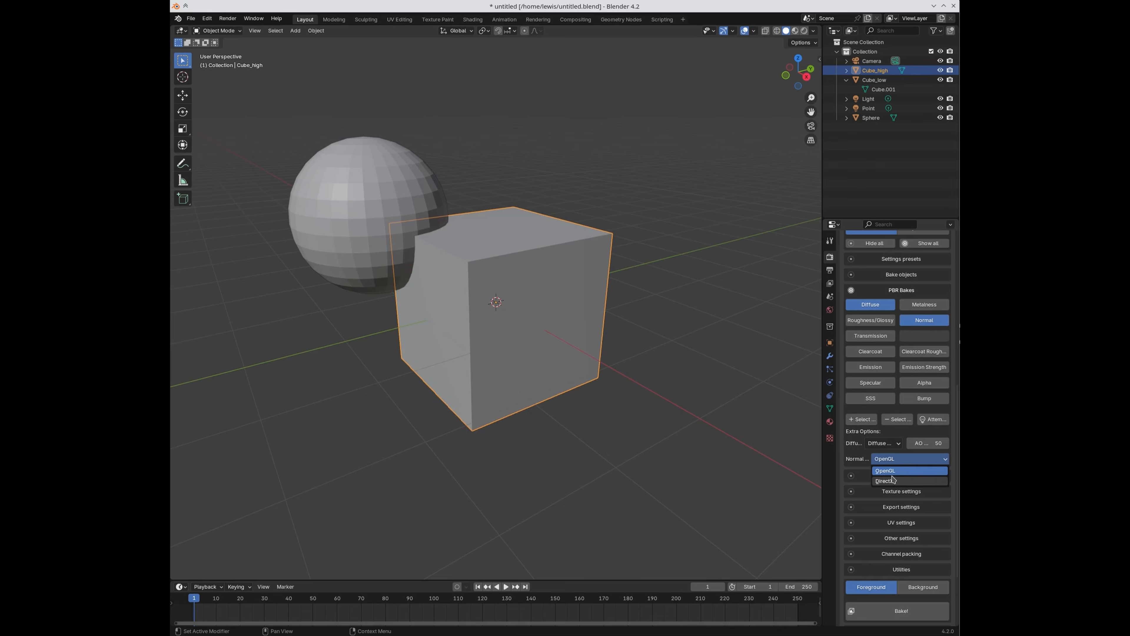
left_click(883, 474)
left_click(890, 461)
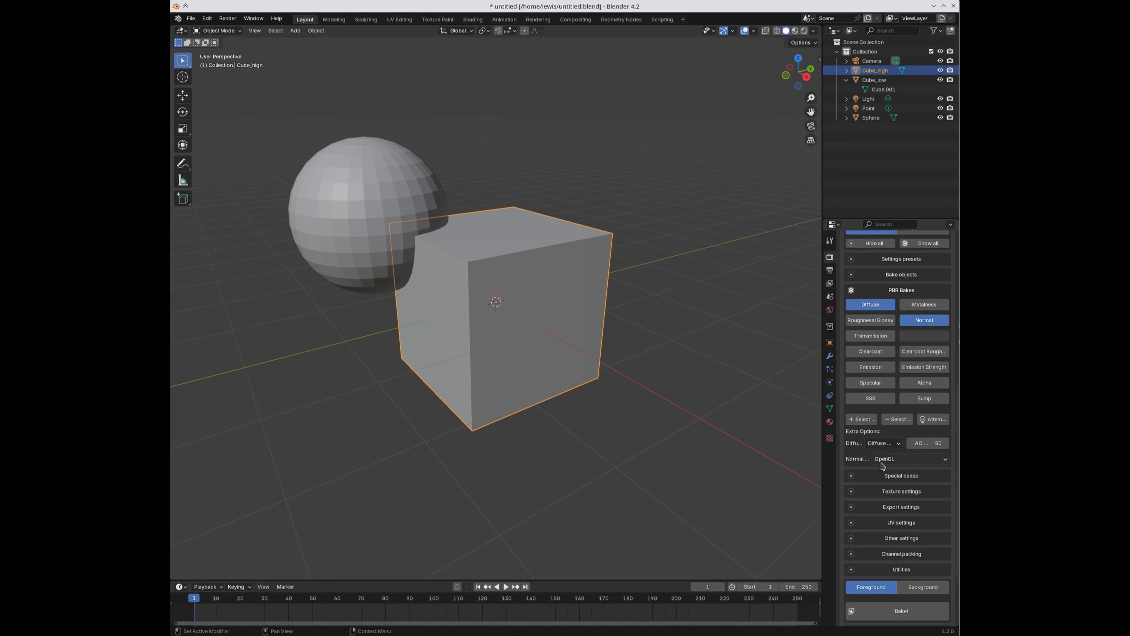
left_click(871, 320)
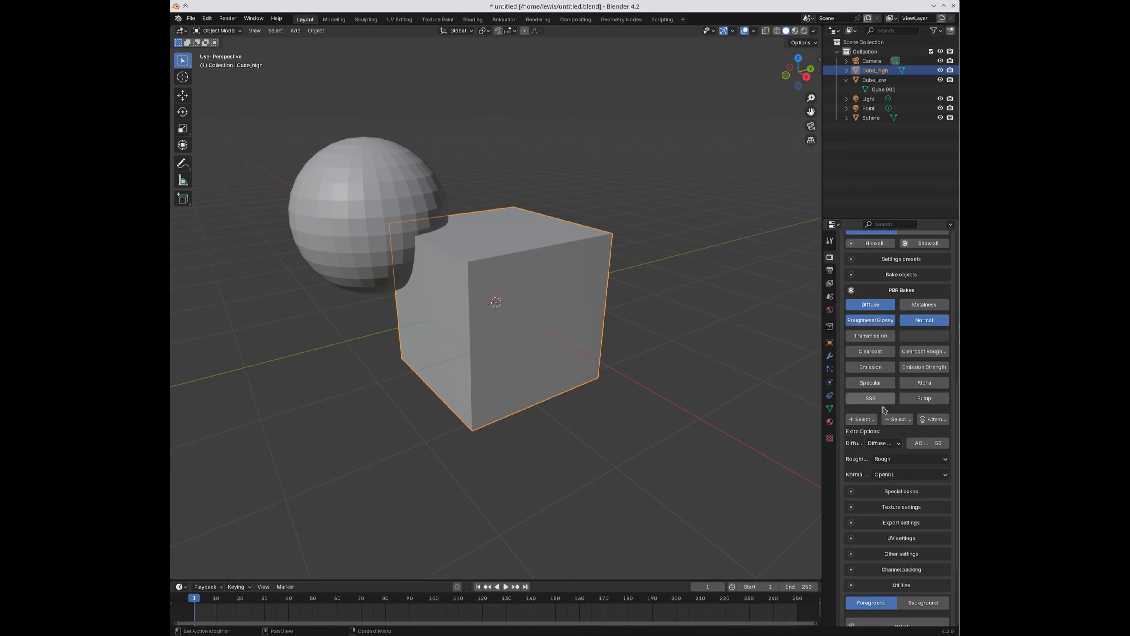
left_click(885, 459)
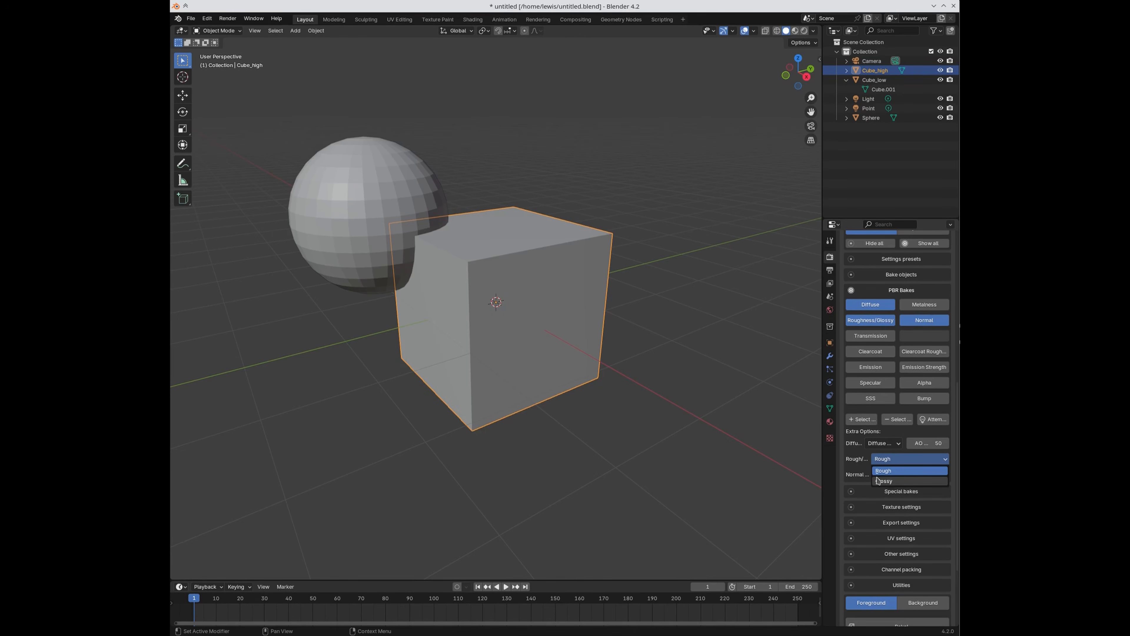
Step: In the Shading workspace, raise the Principled BSDF Roughness to 0.472
left_click(476, 21)
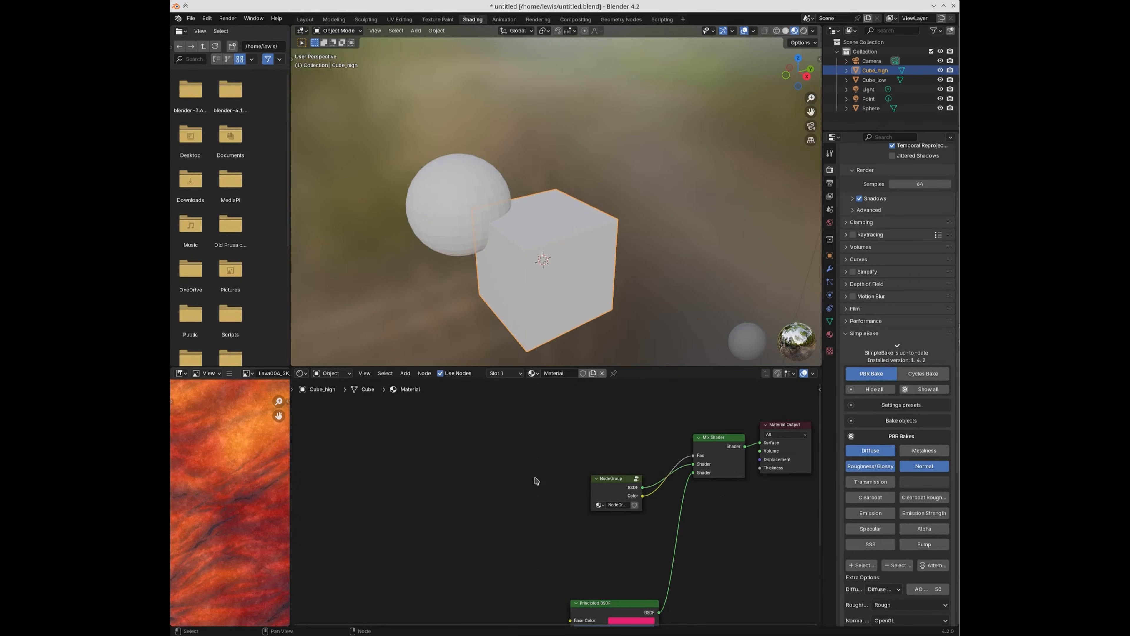
key("shift+a")
middle_click_drag(538, 568, 572, 457)
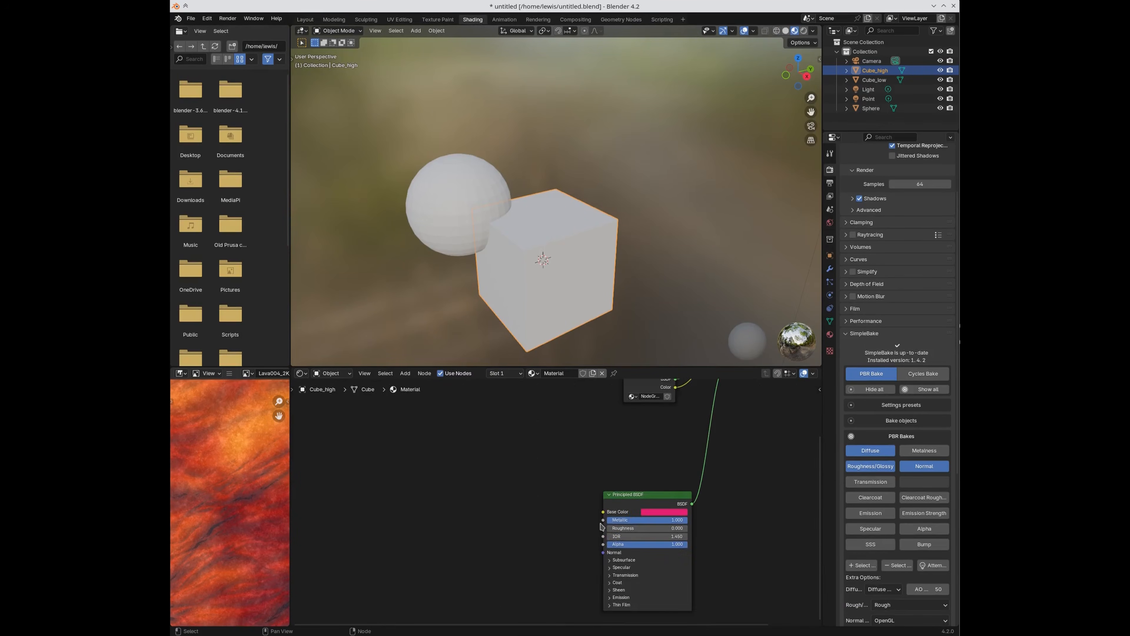
scroll(558, 497, "up", 8)
left_click_drag(680, 552, 721, 551)
Step: Enable Alpha, Bump, SSS, Specular, Emission, Clearcoat and Transmission bakes, then clear all and keep Diffuse only
scroll(874, 523, "down", 3)
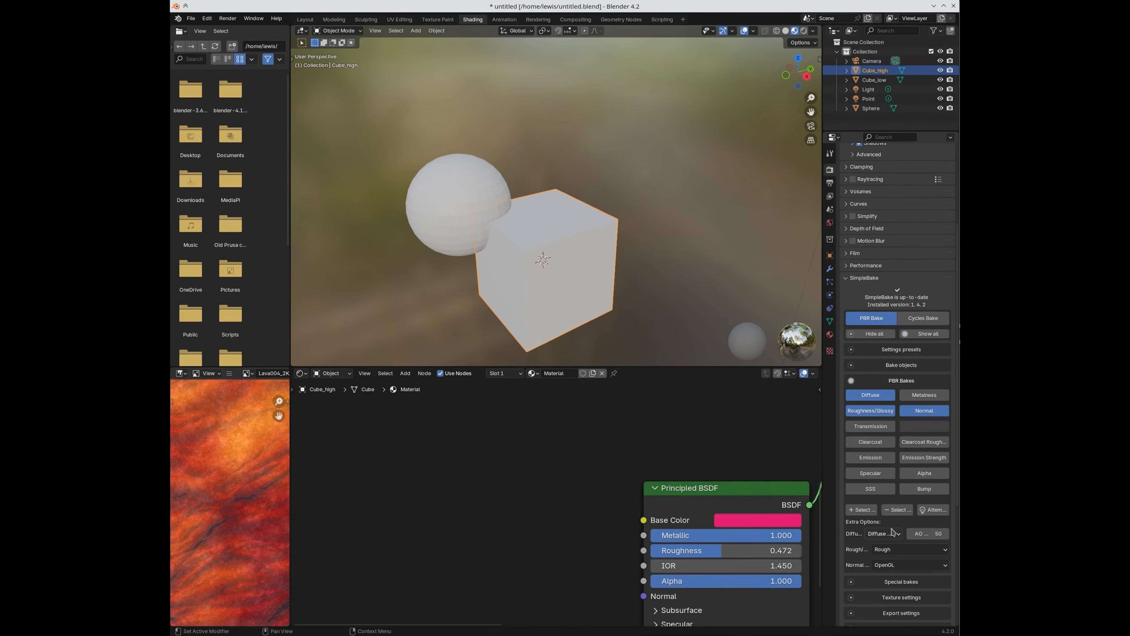
scroll(876, 556, "down", 1)
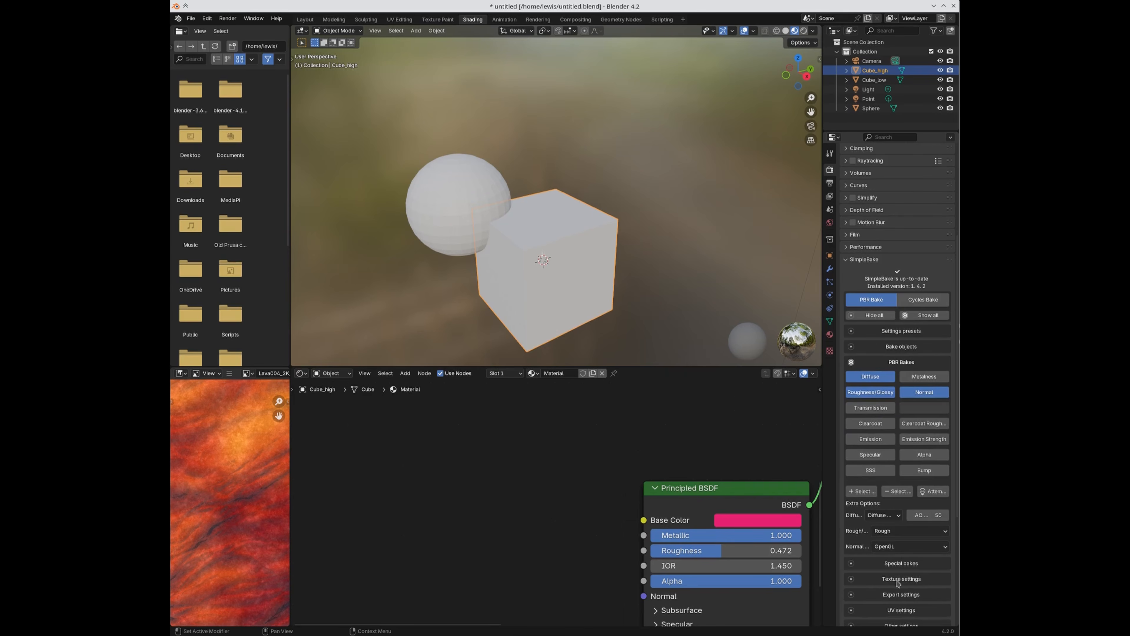
left_click(924, 454)
left_click(924, 470)
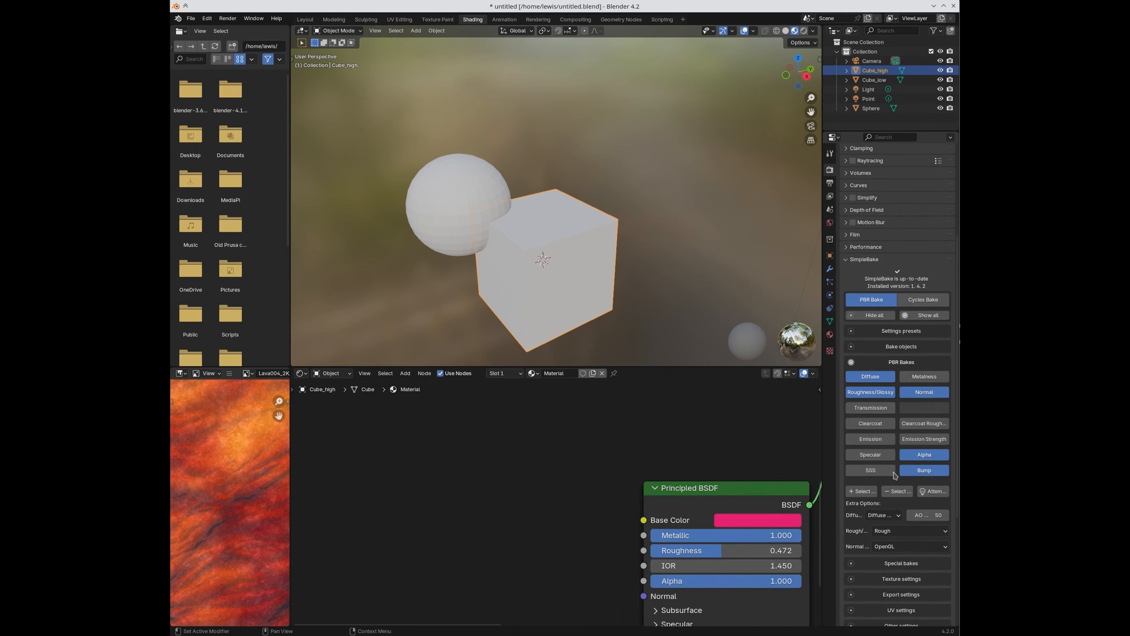
left_click(870, 470)
left_click(874, 455)
left_click(872, 438)
left_click(883, 425)
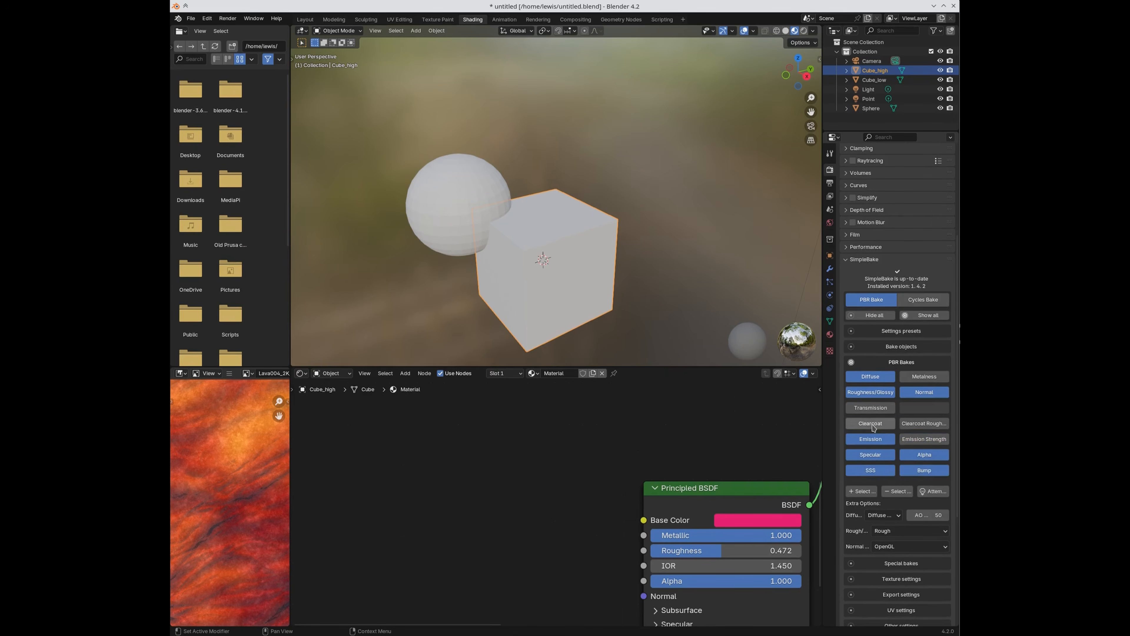
left_click_drag(909, 427, 910, 443)
left_click(863, 409)
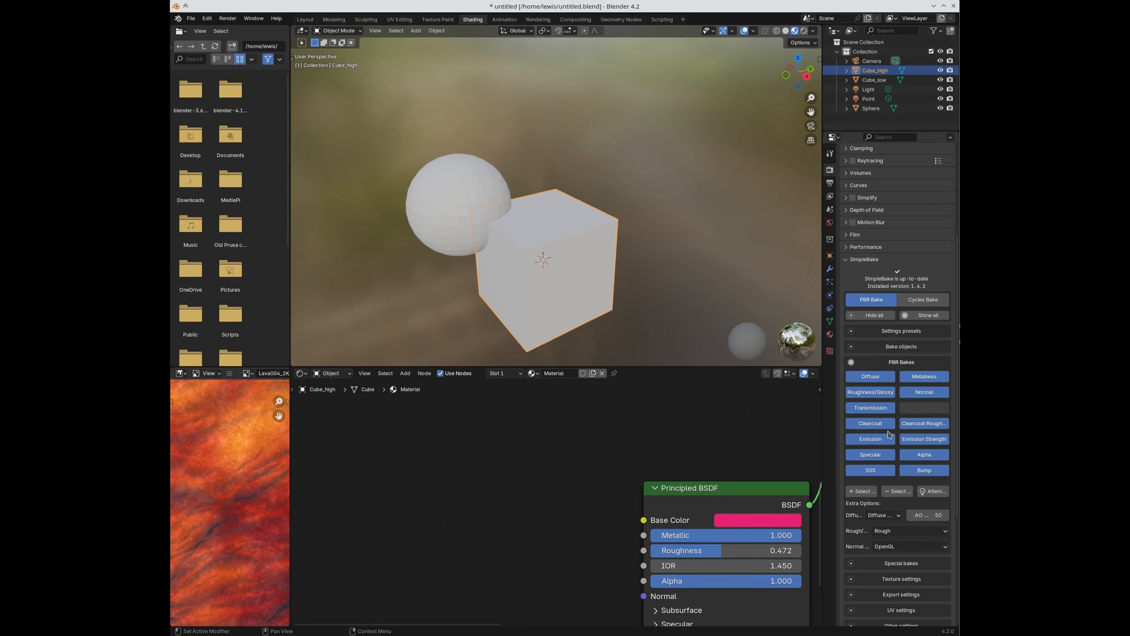
left_click(903, 491)
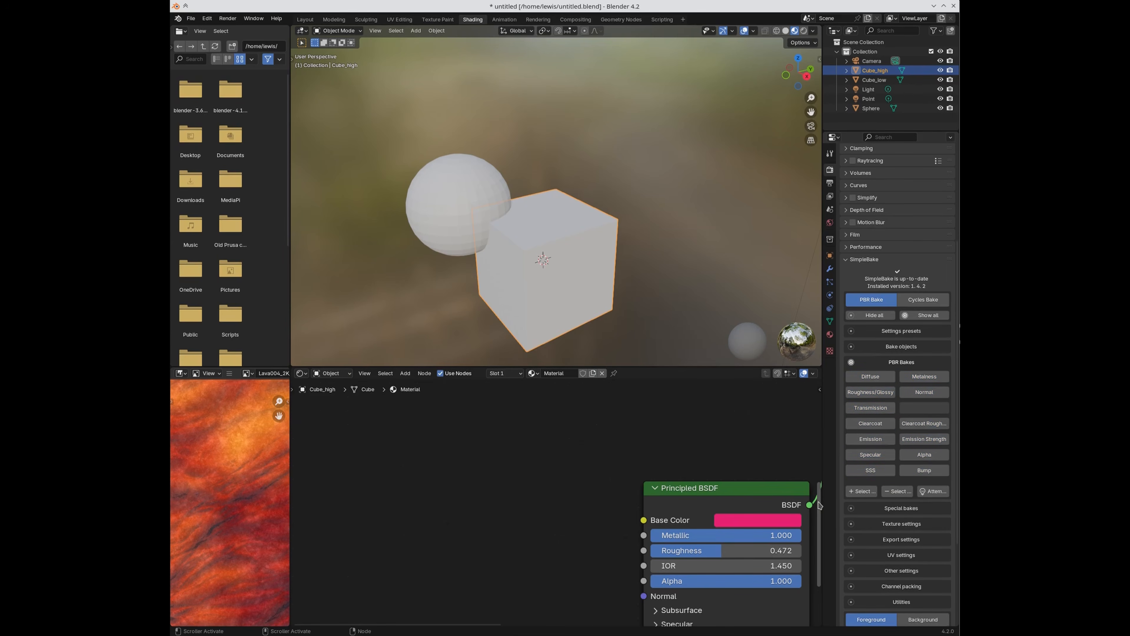
left_click(870, 376)
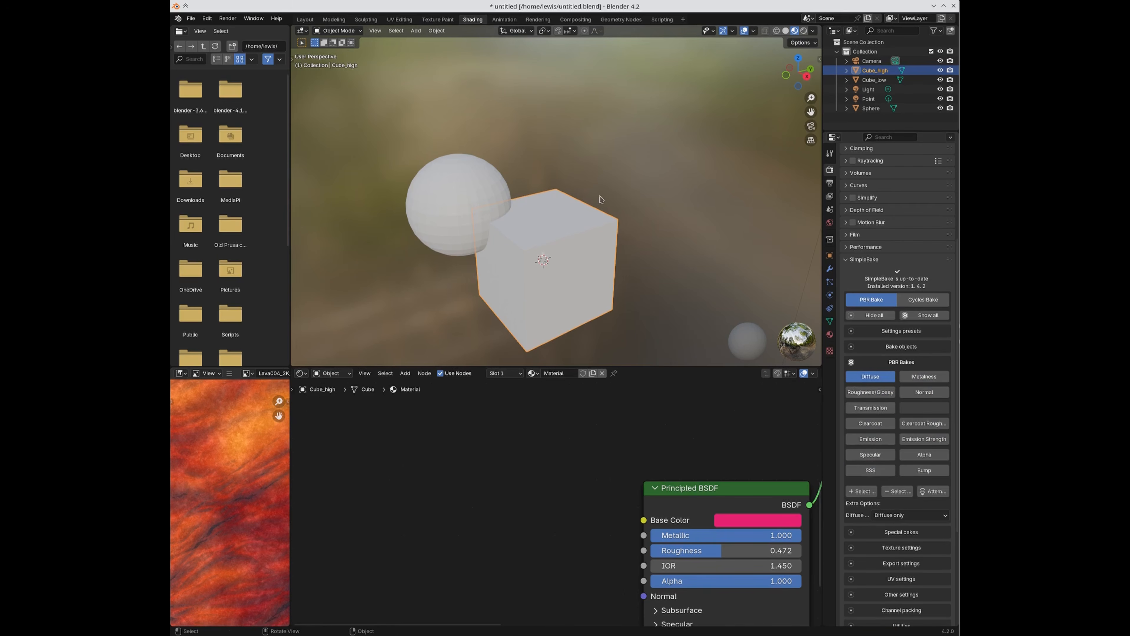
Step: Start a new General file from the File menu
left_click(191, 18)
mouse_move(205, 30)
left_click(312, 32)
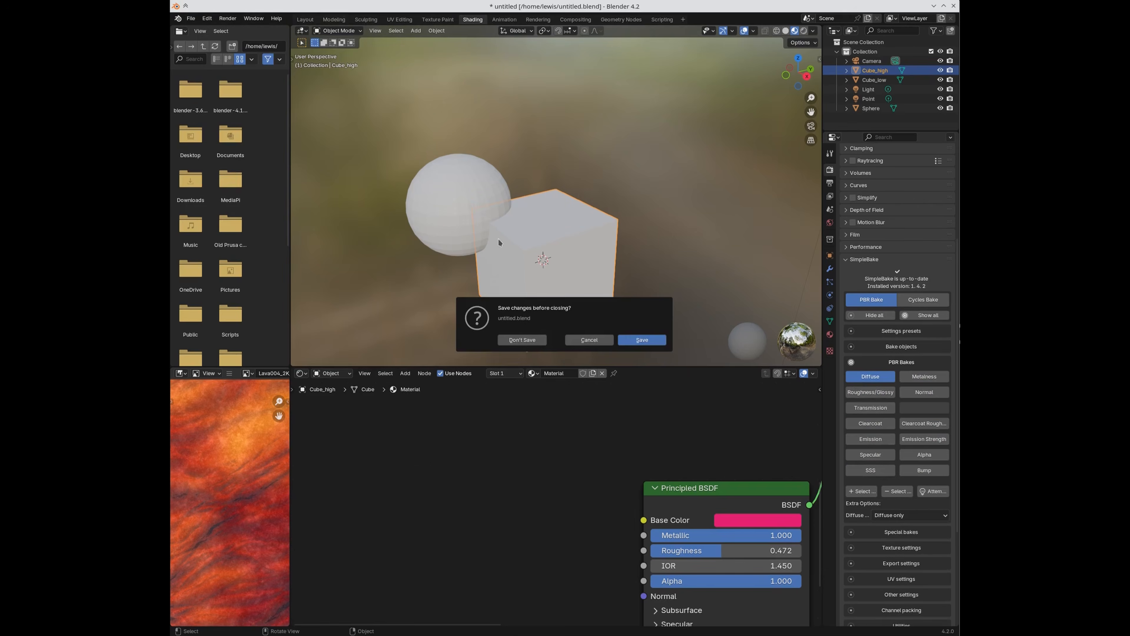
Step: Discard changes, then inset the new cube's top face, extrude it downward and scale it smaller
left_click(522, 339)
scroll(534, 321, "up", 6)
key("Tab")
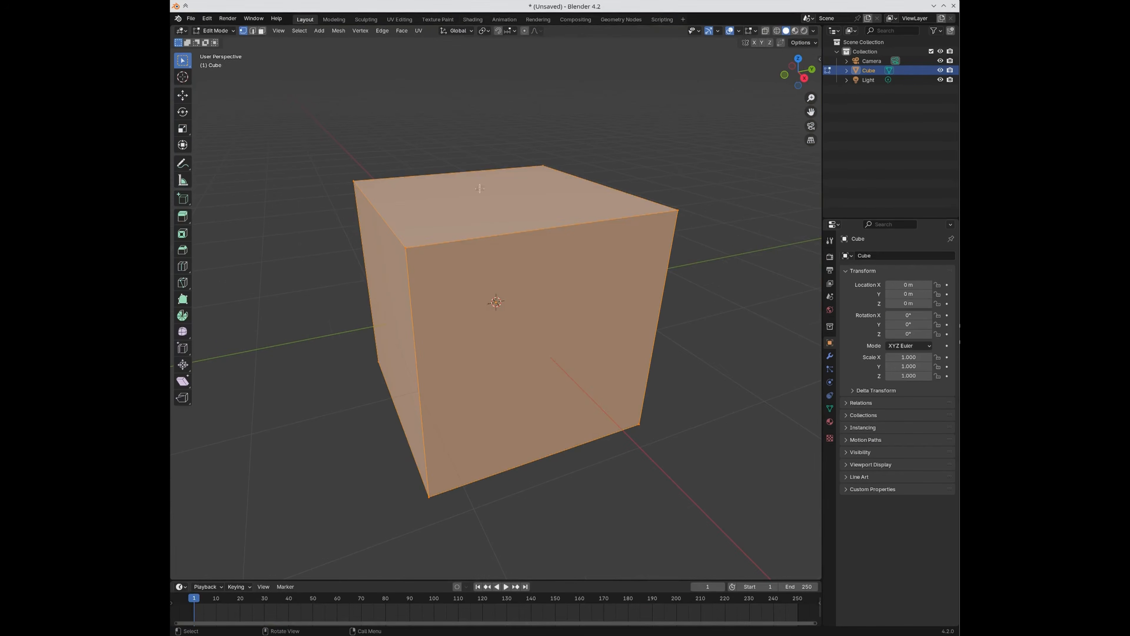
left_click(262, 31)
left_click(556, 196)
key("i")
left_click(641, 168)
key("e")
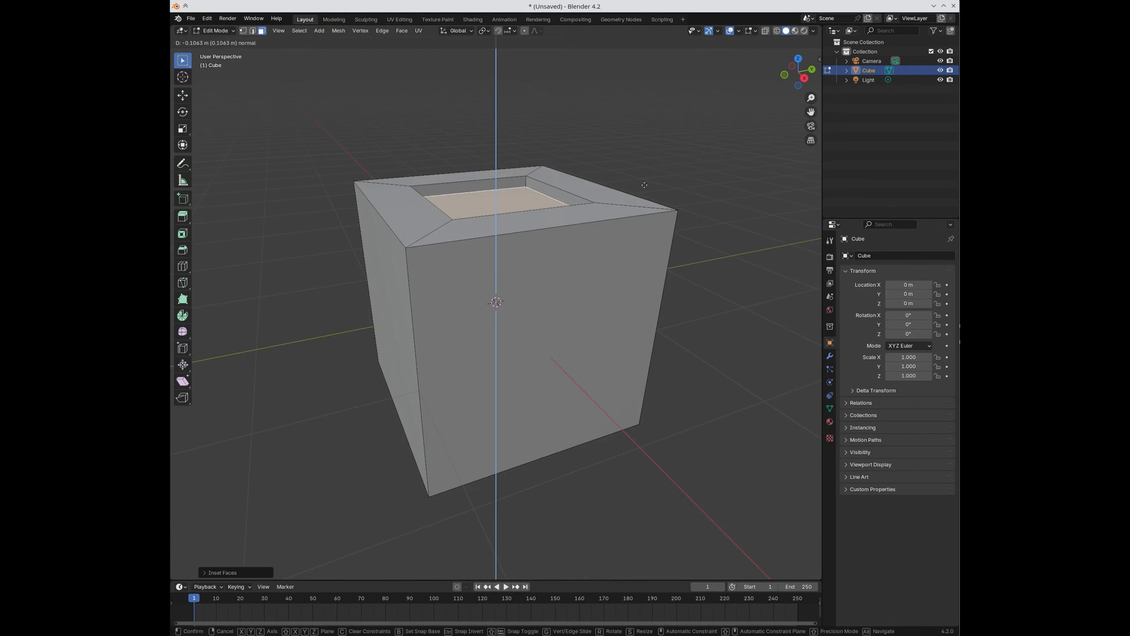
left_click(636, 193)
key("s")
left_click(701, 202)
key("Tab")
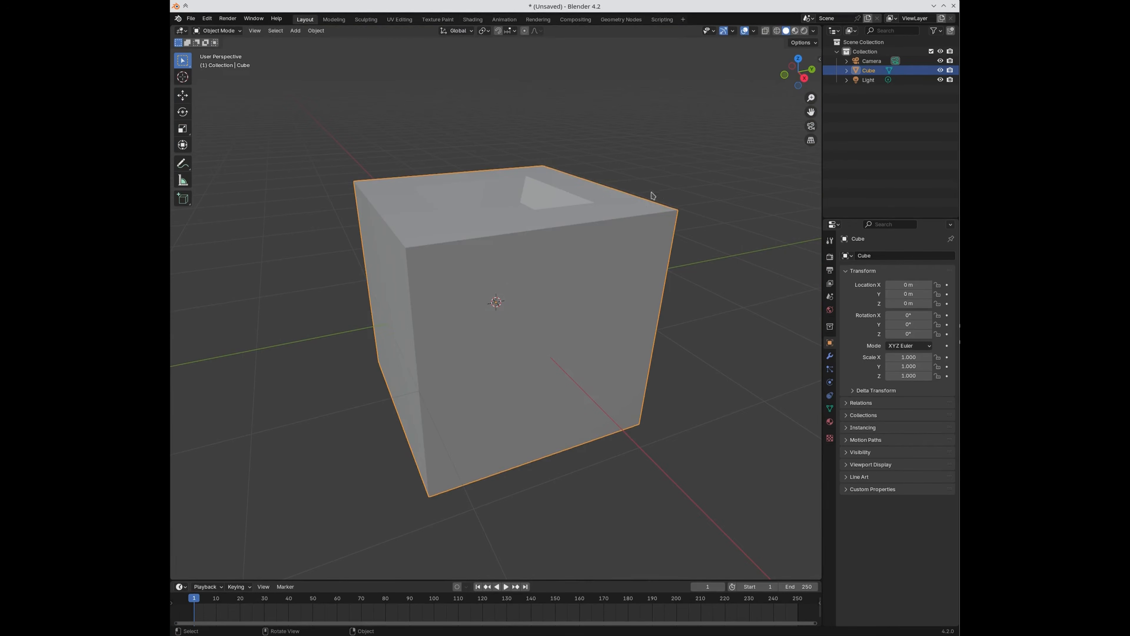
middle_click_drag(707, 152, 641, 264)
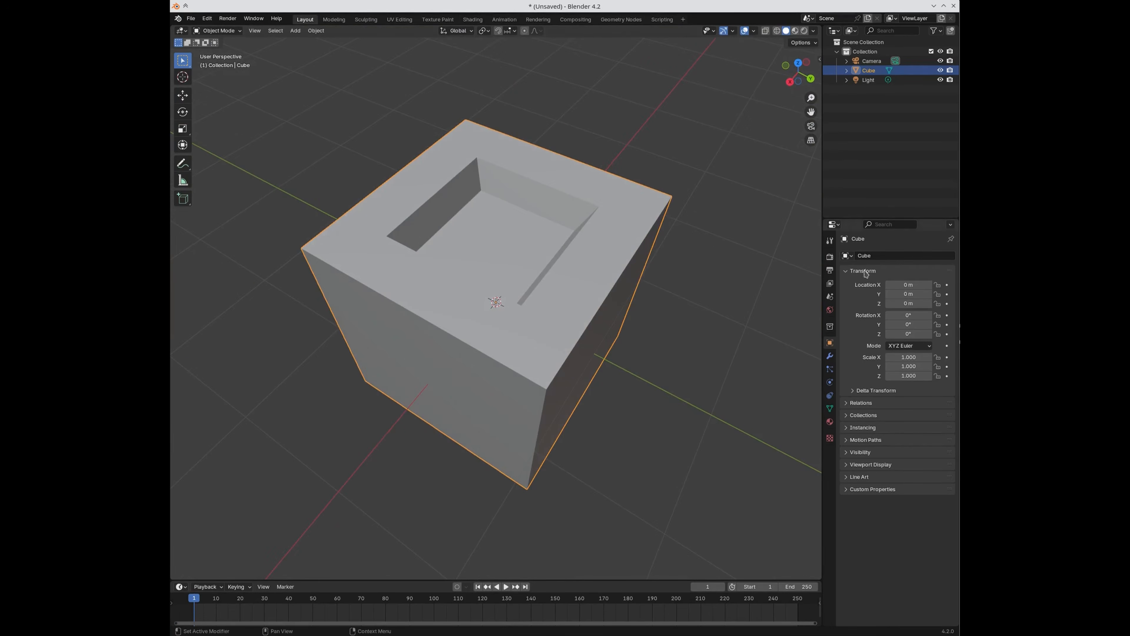
Step: Add the Cube to SimpleBake's bake objects and bake its Diffuse map
left_click(829, 256)
scroll(899, 455, "down", 2)
left_click(899, 452)
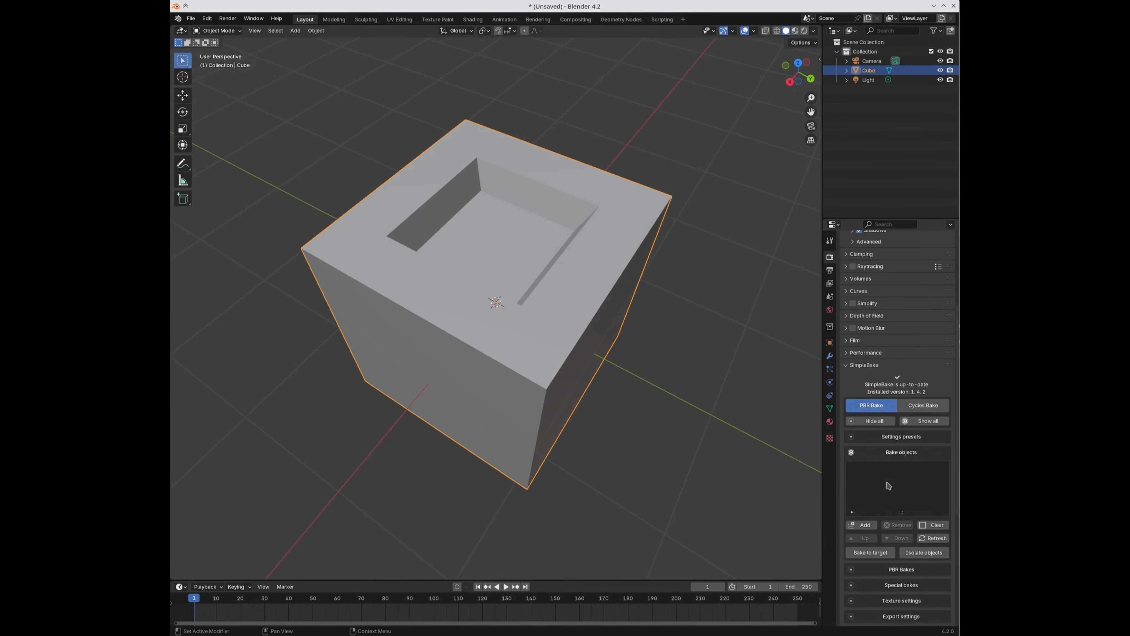
left_click(862, 525)
scroll(867, 530, "down", 2)
left_click(877, 532)
scroll(884, 557, "down", 6)
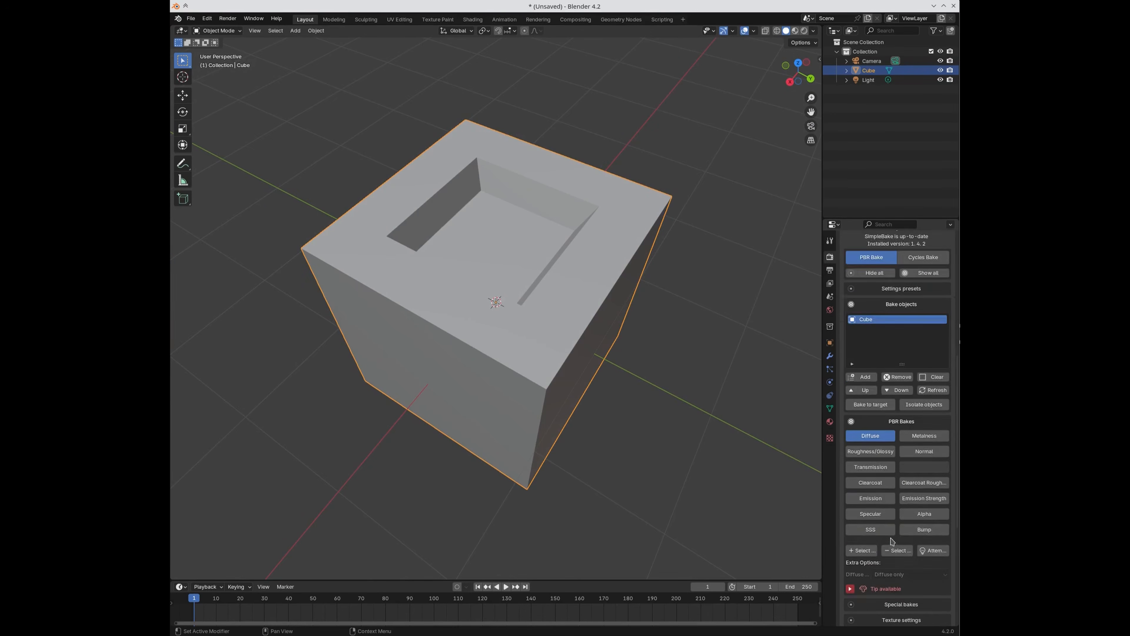
left_click(867, 599)
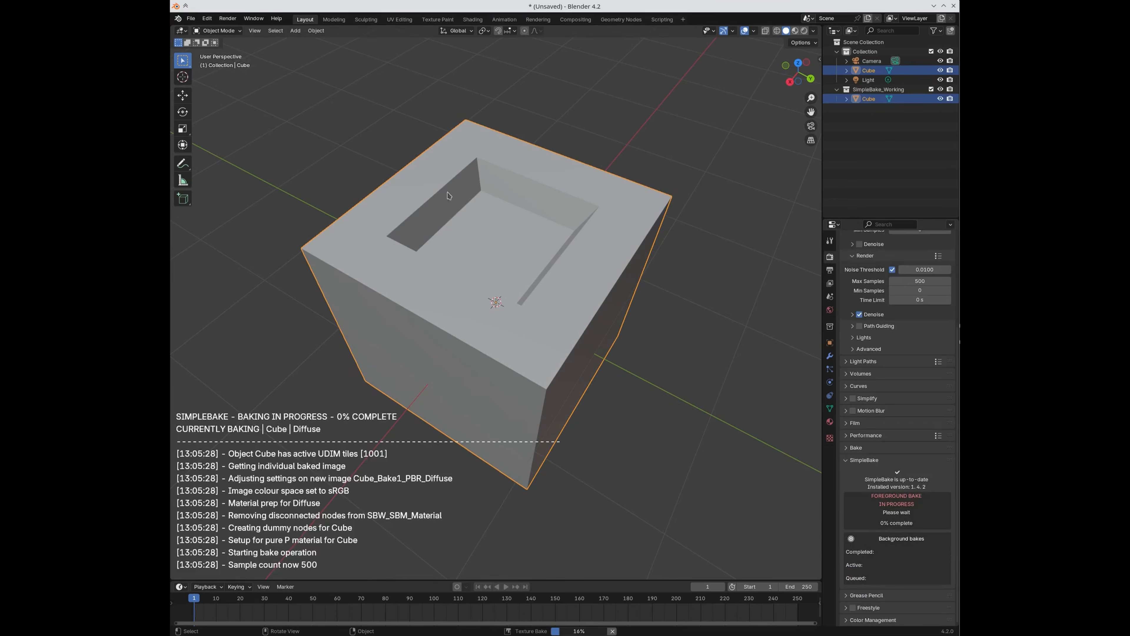
left_click(397, 20)
Step: Display the Cube_Bake1_PBR_Diffuse image in the UV editor
left_click(421, 31)
left_click(430, 45)
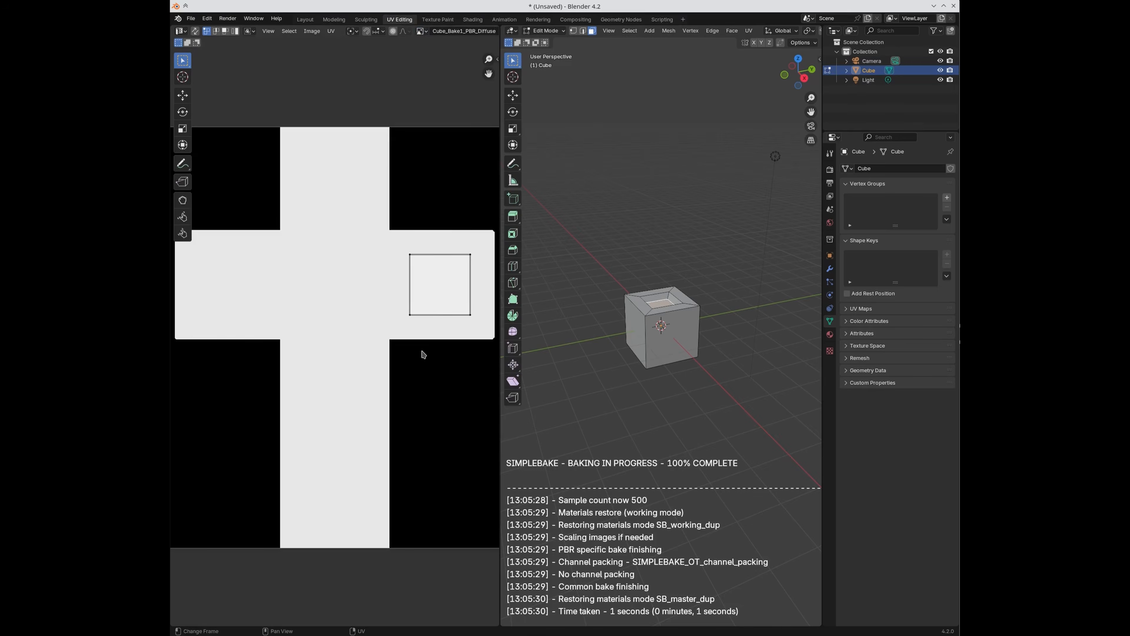
key("Tab")
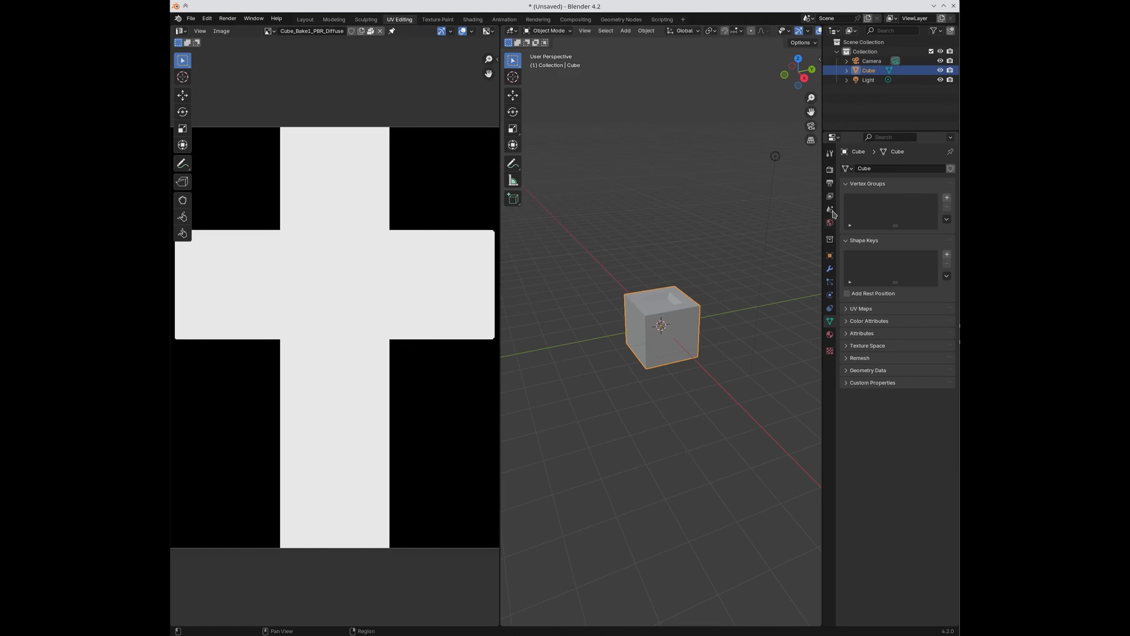
Step: Expand SimpleBake's export settings and save the file as untitled.blend
left_click(830, 170)
scroll(872, 474, "down", 2)
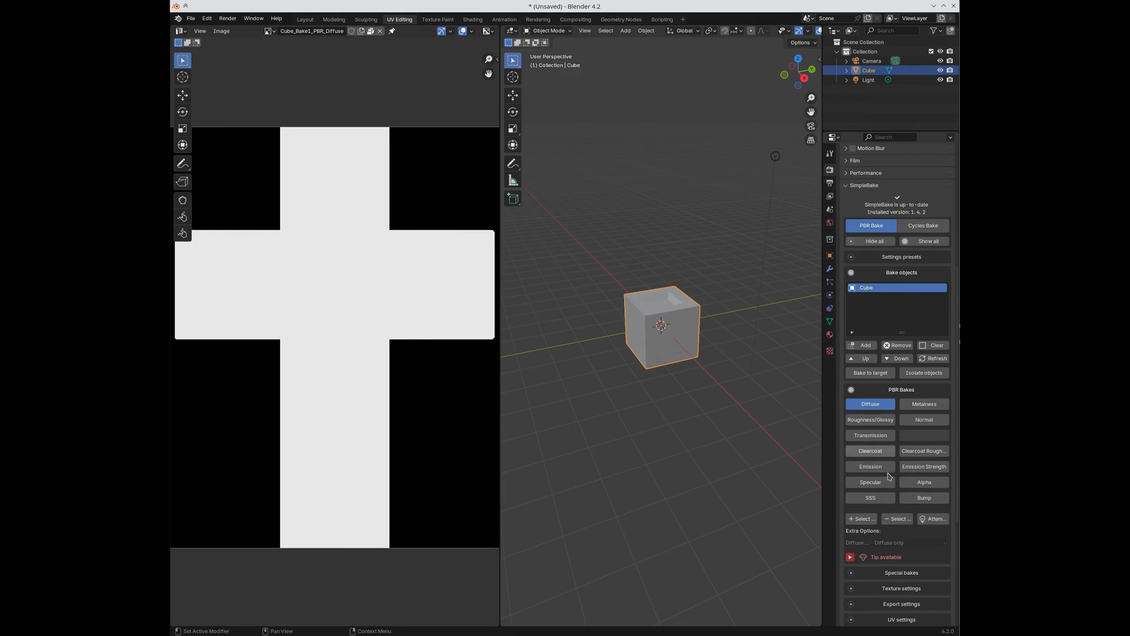
scroll(875, 562, "down", 5)
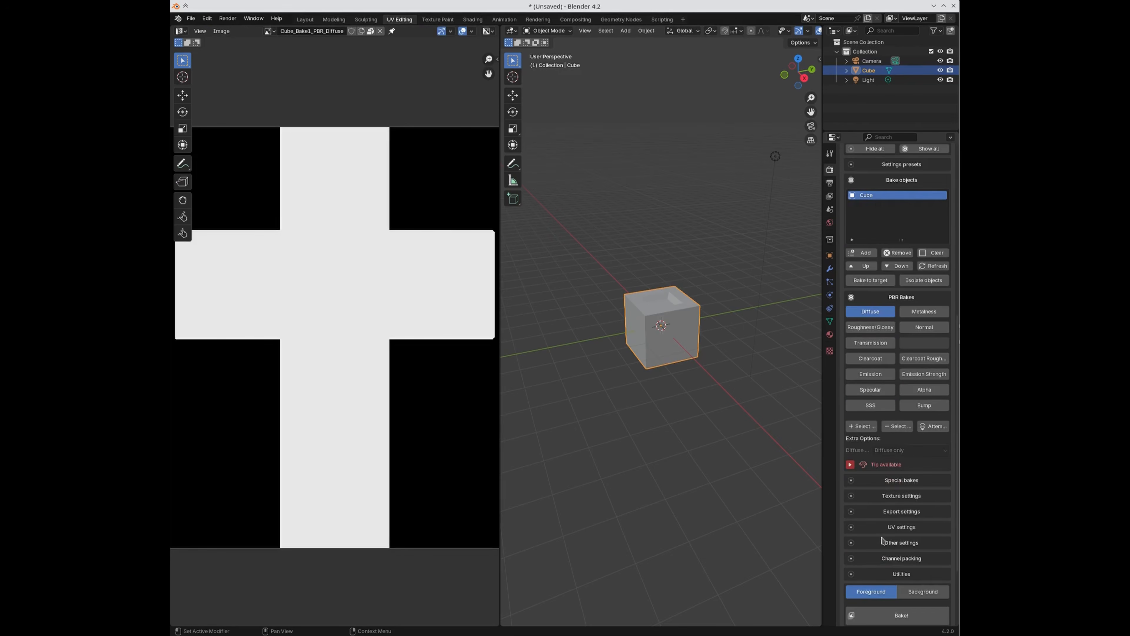
left_click(874, 512)
left_click(191, 20)
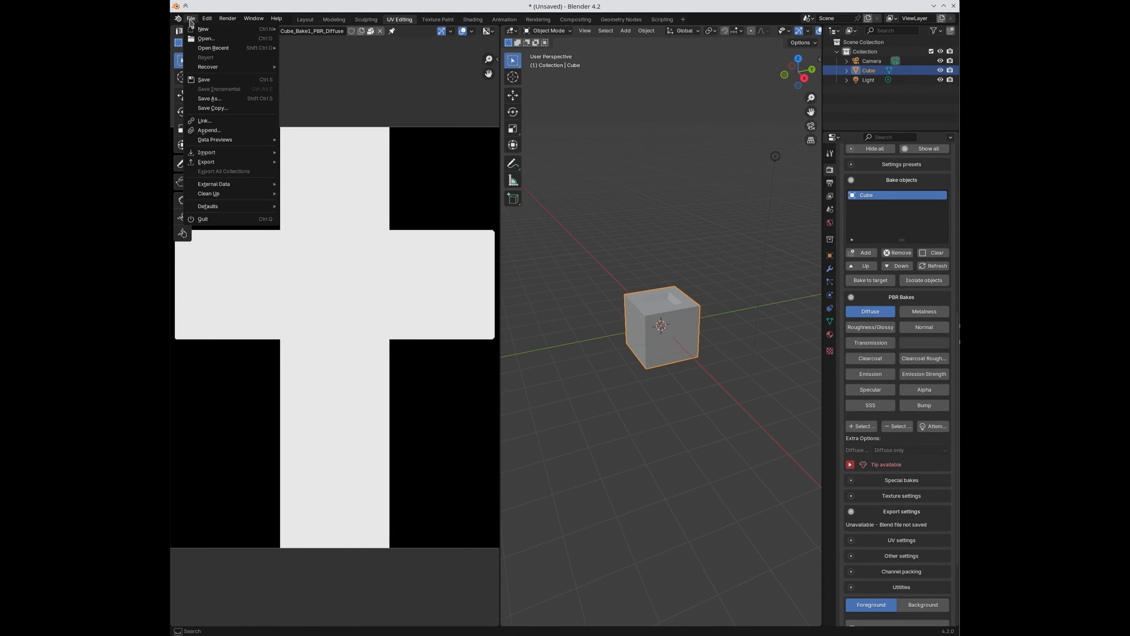
left_click(196, 99)
left_click(765, 463)
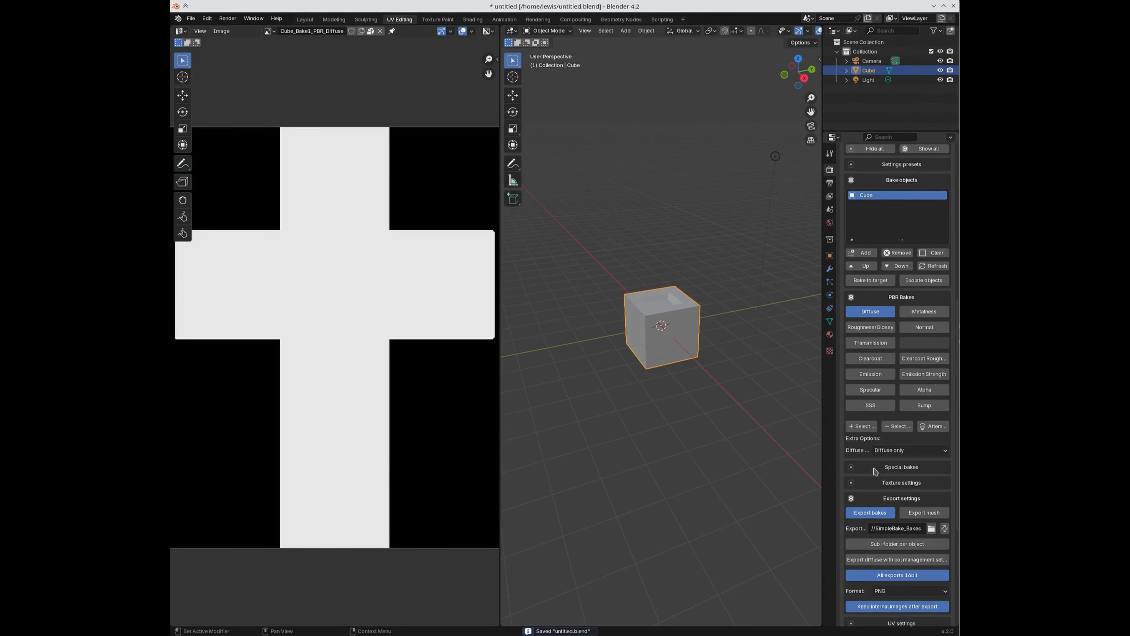
Step: Set the Diffuse bake to Diffuse with AO and start the bake
left_click(892, 451)
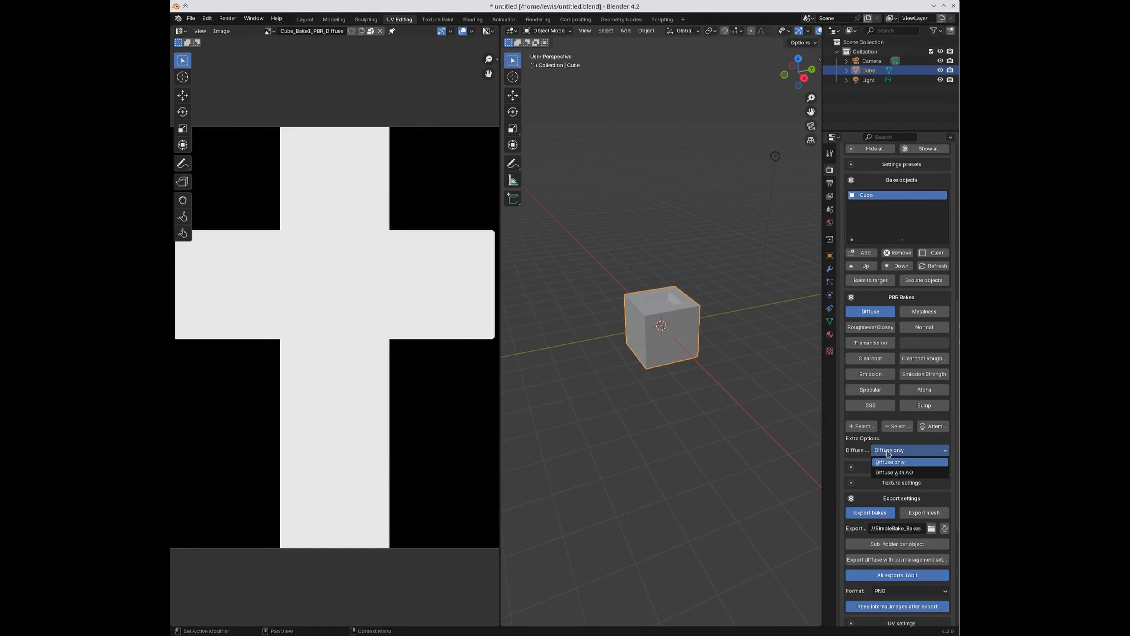
left_click(892, 472)
scroll(908, 511, "down", 5)
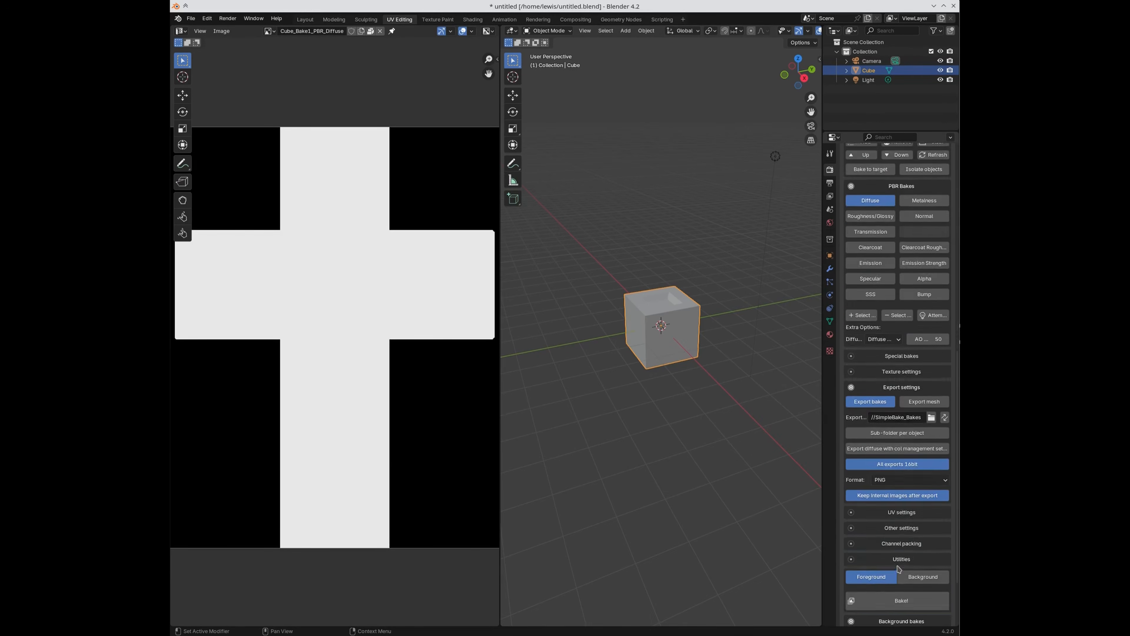
left_click(890, 600)
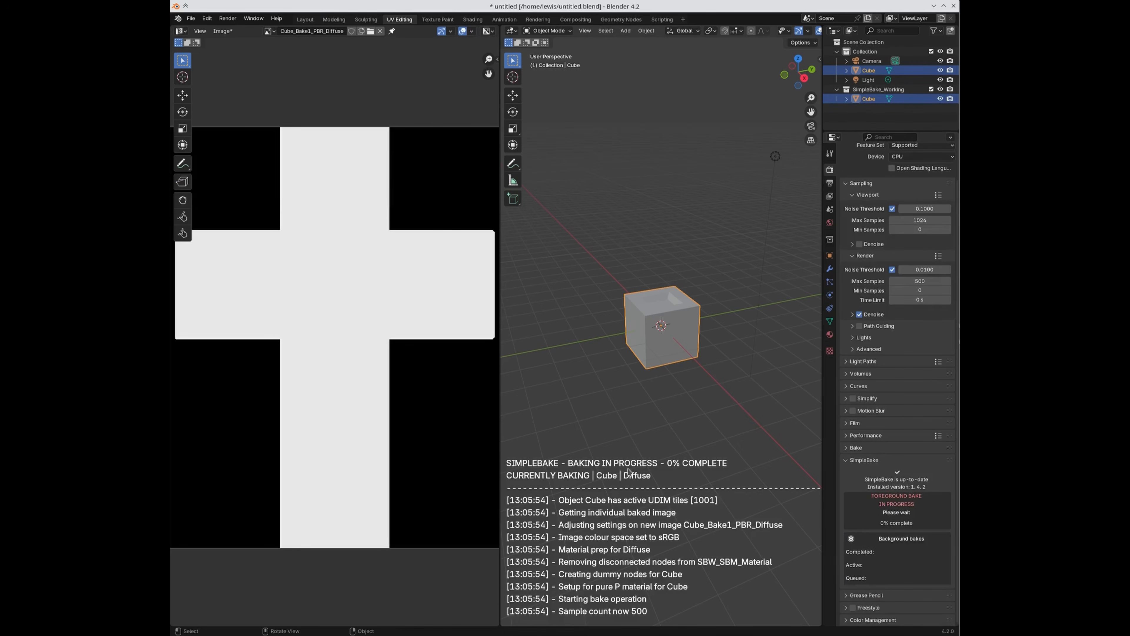
Step: Display the Ambient Occlusion bake image in the UV editor
left_click(268, 29)
left_click(282, 46)
left_click(268, 30)
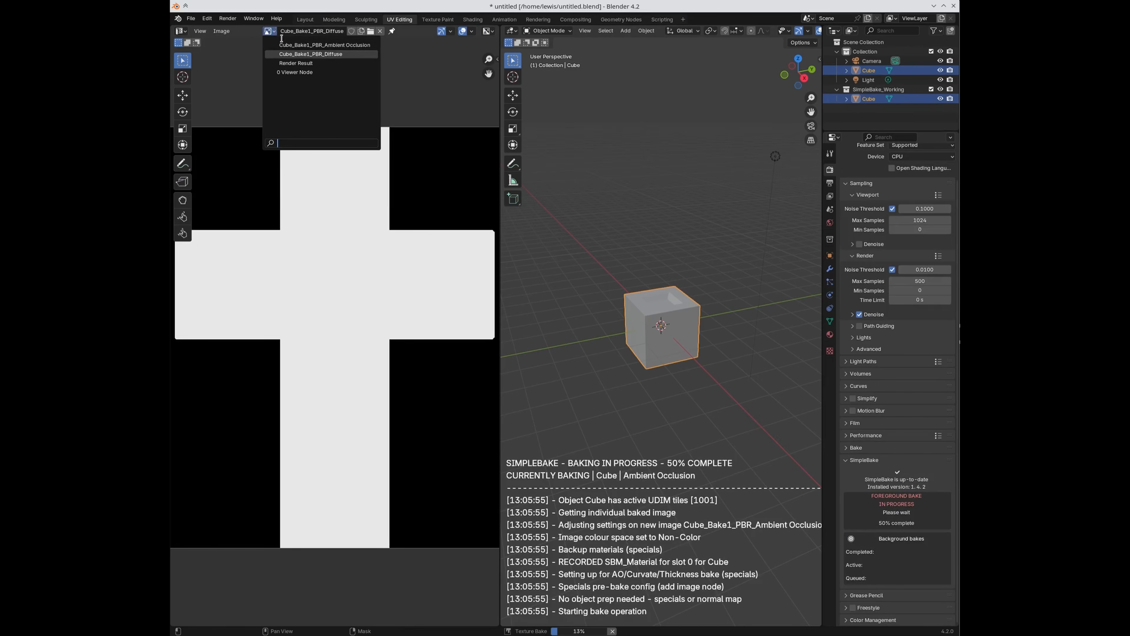
left_click(280, 43)
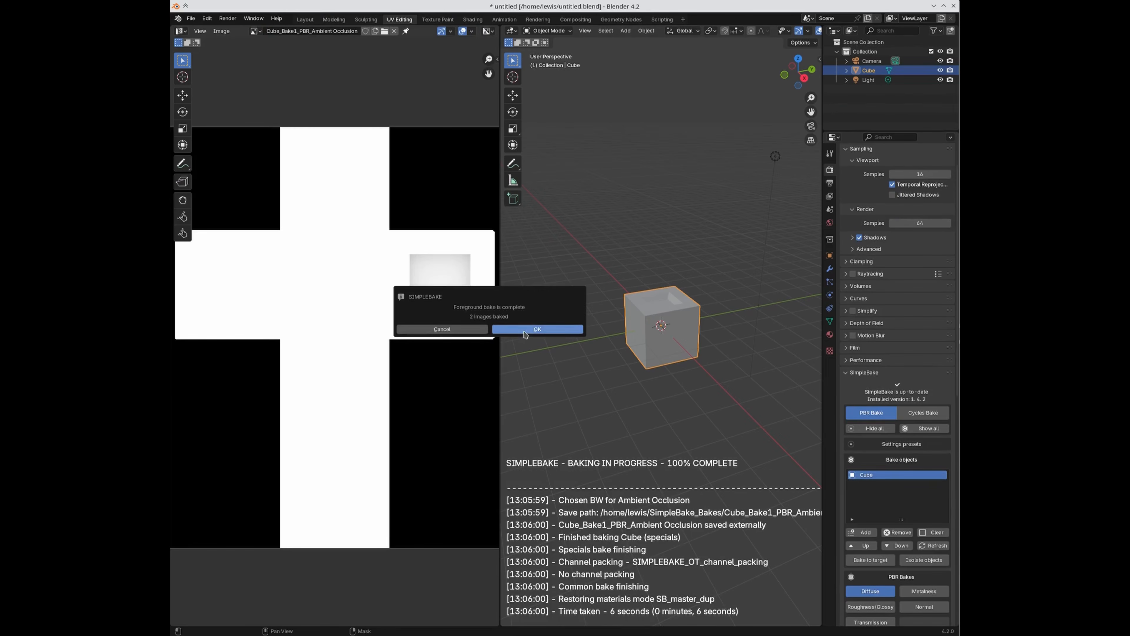
Step: Dismiss the bake message and alternate between Ambient Occlusion and Cube_Bake1_PBR_Diffuse images, ending on diffuse
left_click(526, 329)
left_click(254, 32)
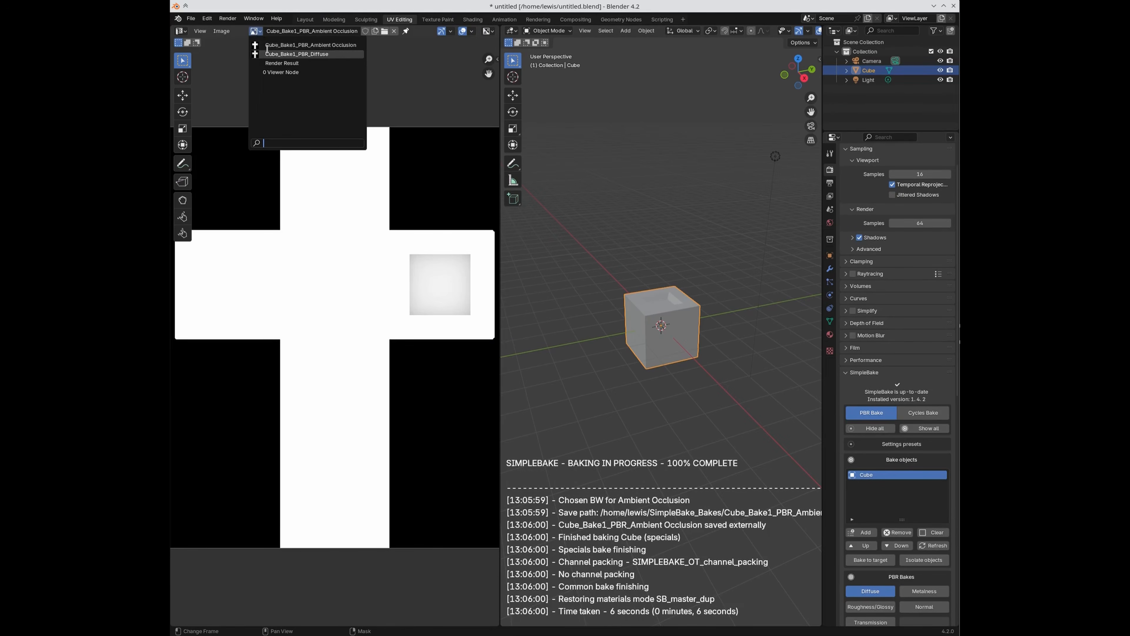
left_click(296, 54)
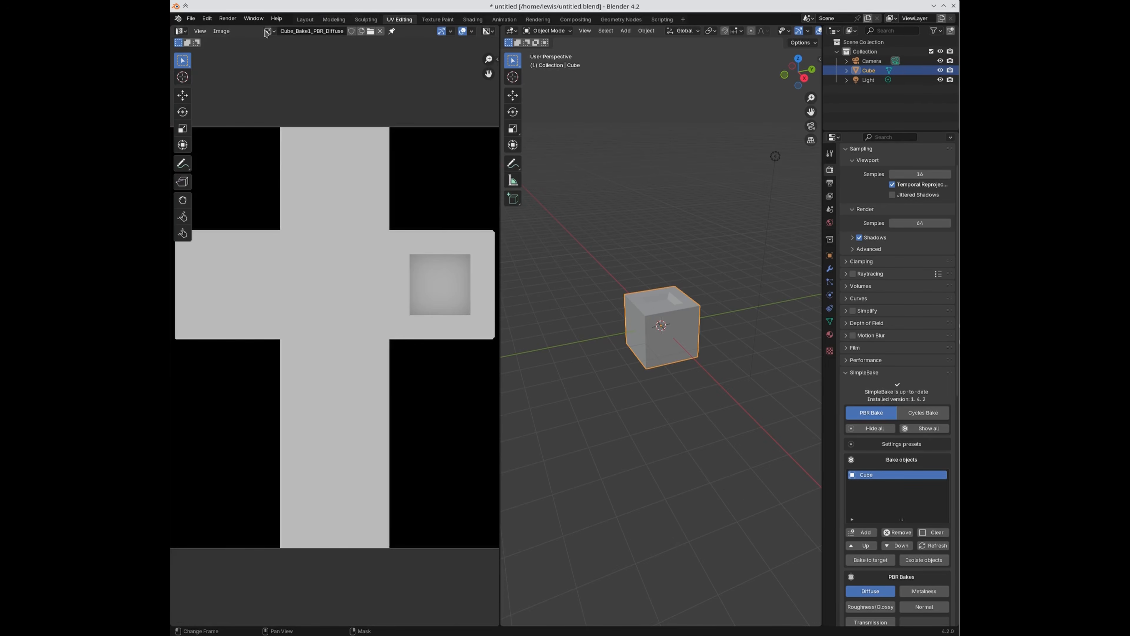
left_click(269, 31)
left_click(281, 44)
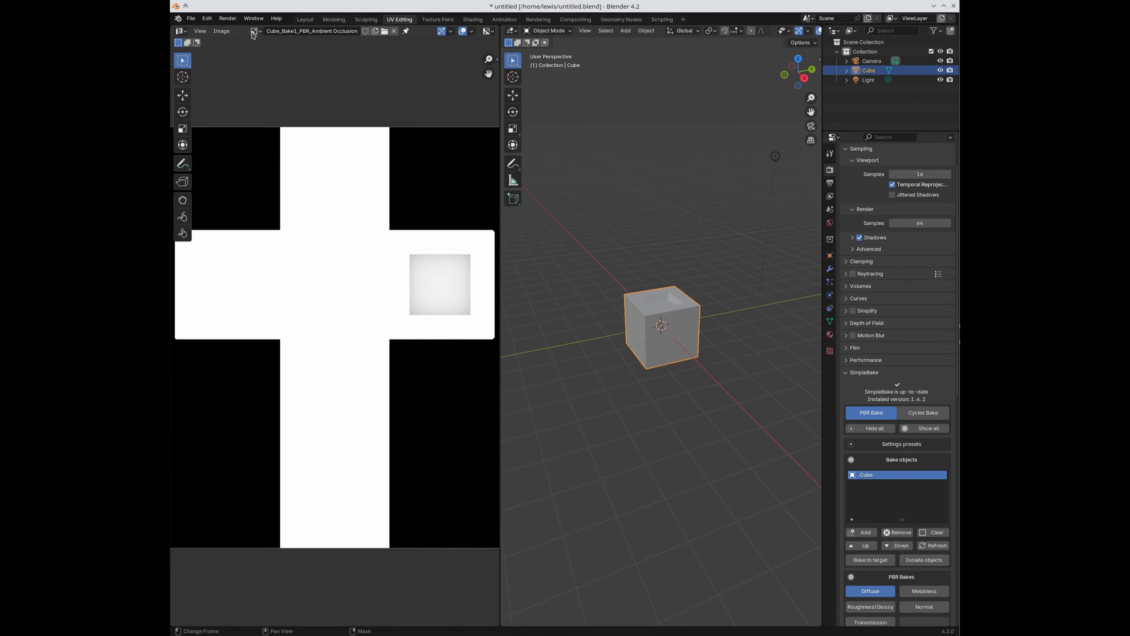
left_click(255, 32)
left_click(287, 55)
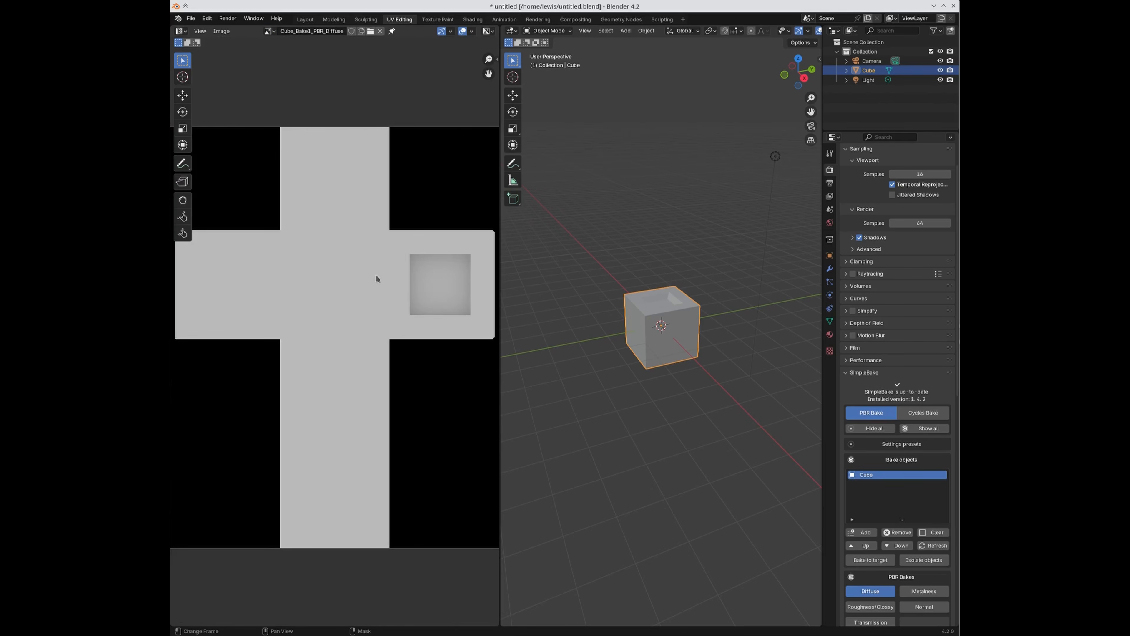
scroll(923, 531, "down", 7)
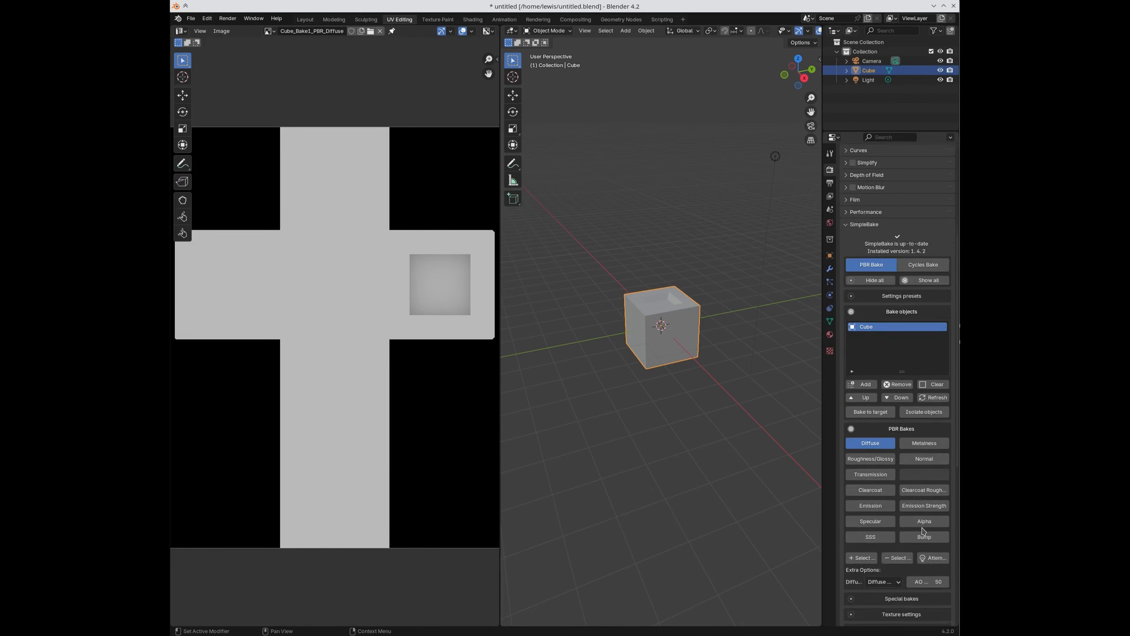
scroll(923, 532, "down", 3)
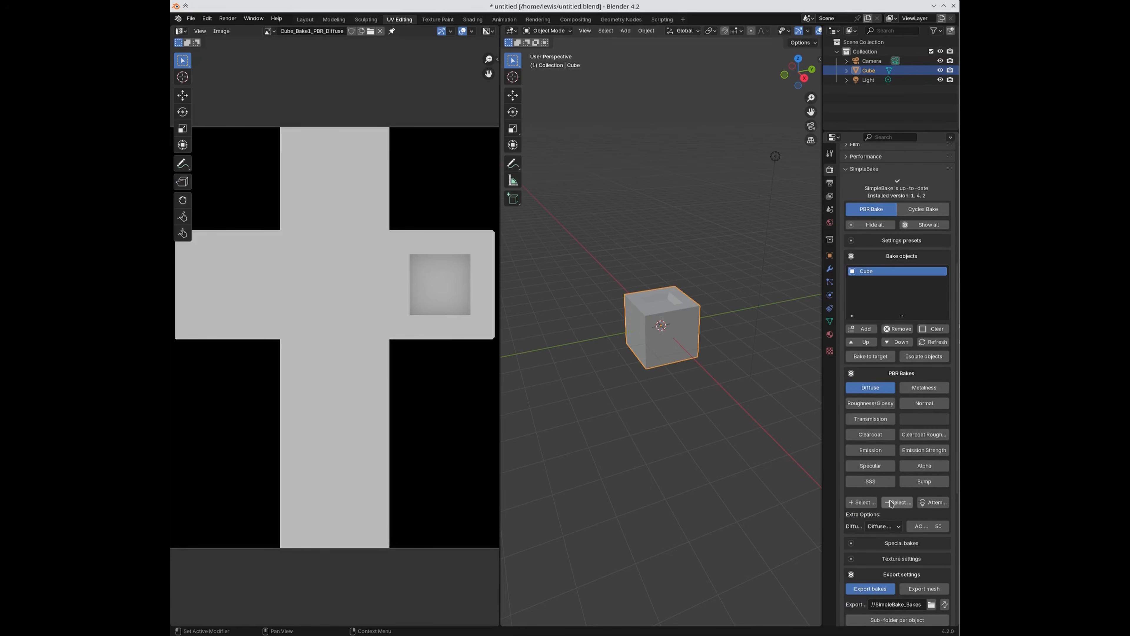
scroll(890, 502, "down", 2)
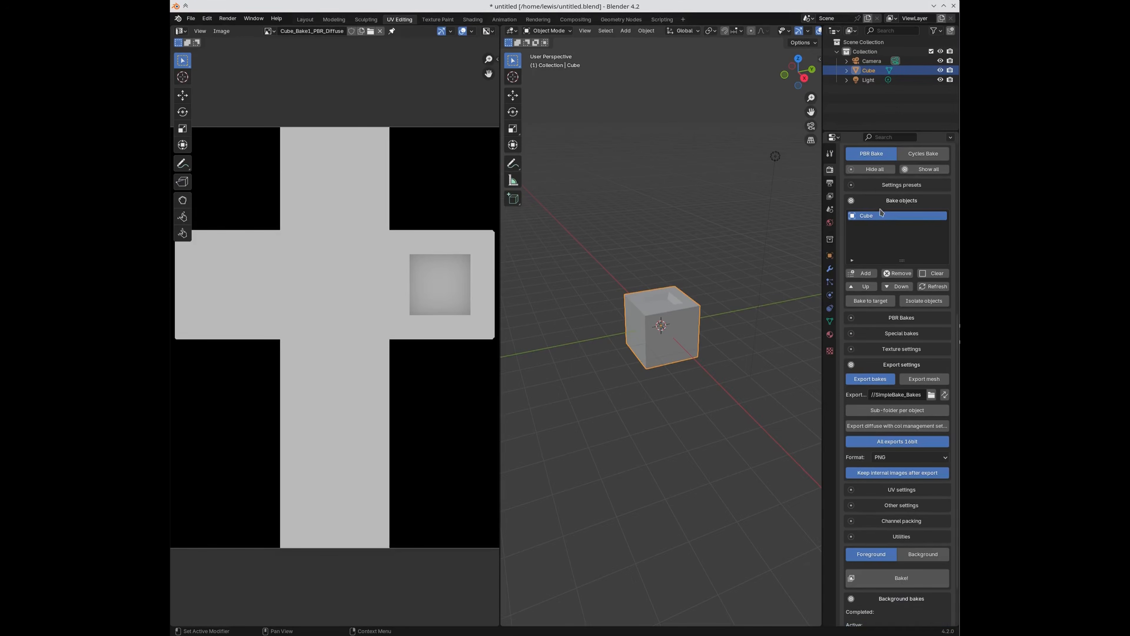
Step: Set the Diffuse bake back to Diffuse only and add Thickness and Lightmap special bakes
left_click(881, 201)
left_click(888, 278)
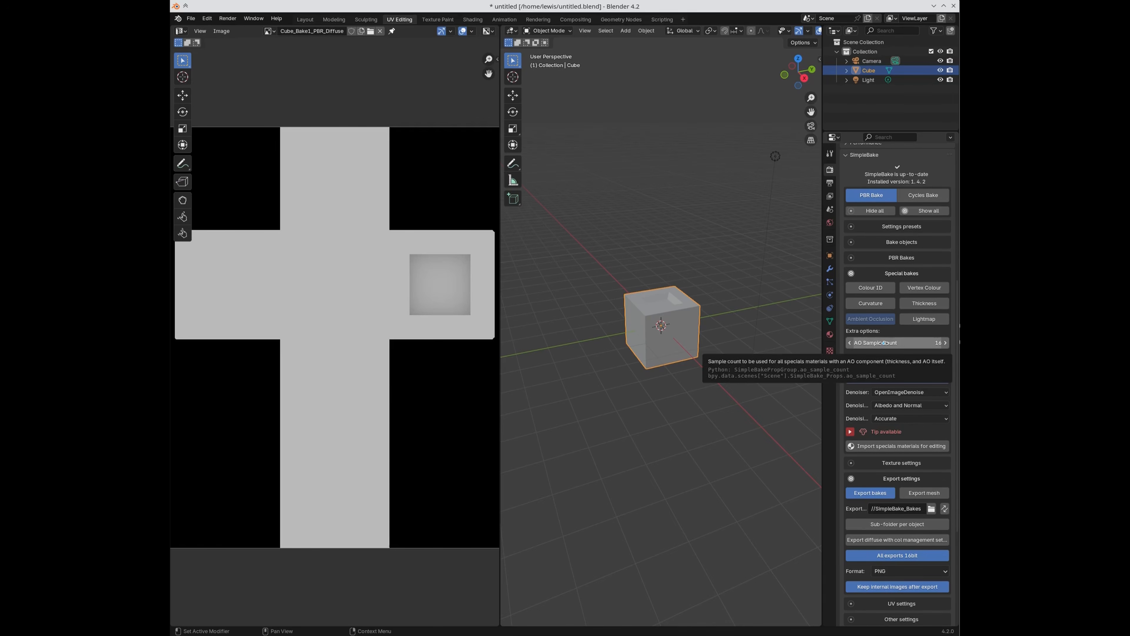
left_click(876, 259)
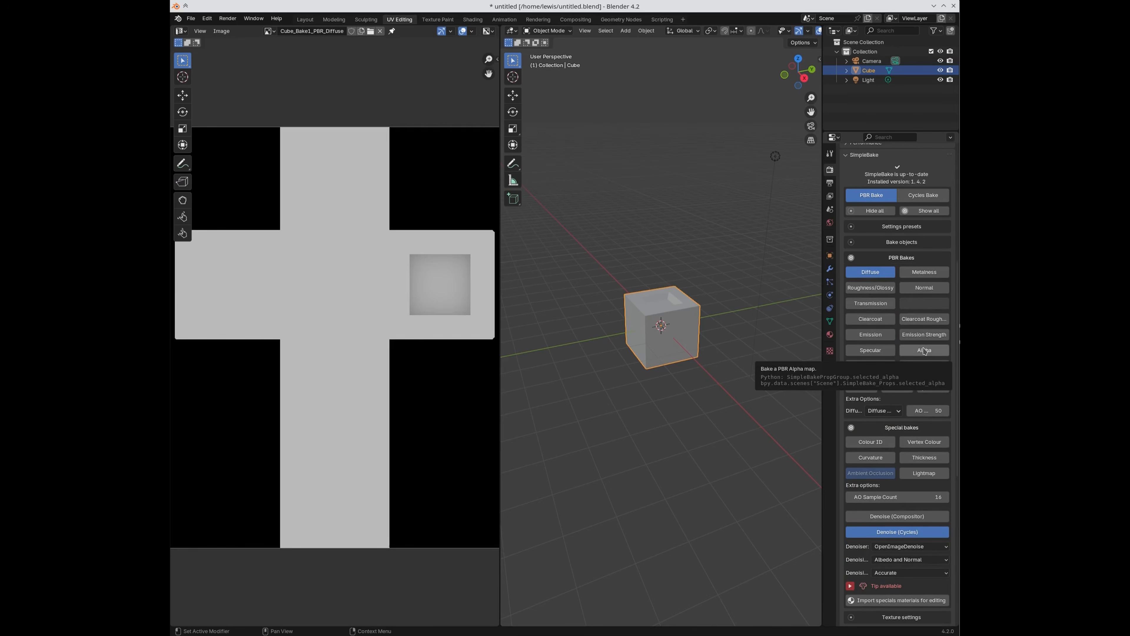
left_click(879, 260)
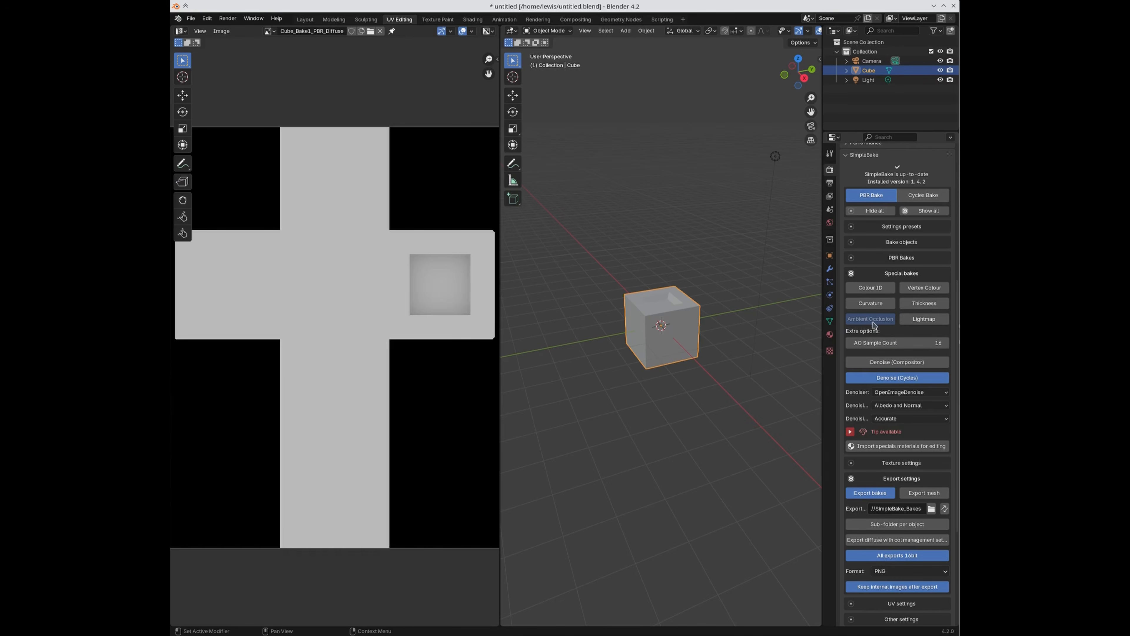
left_click(881, 261)
left_click(893, 411)
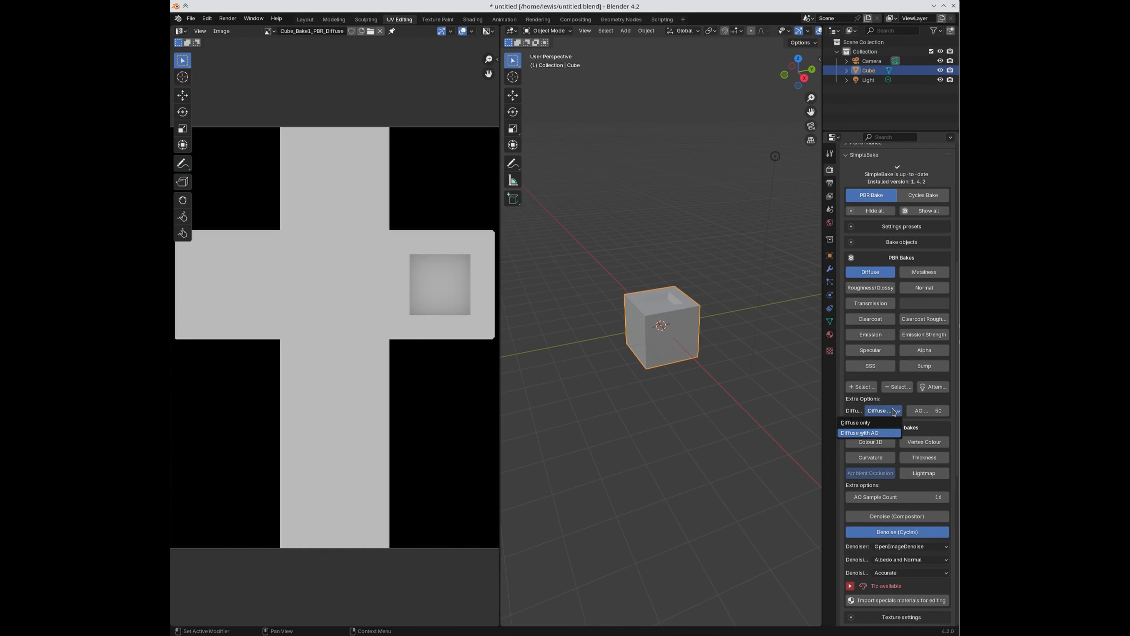
left_click(886, 424)
left_click(892, 261)
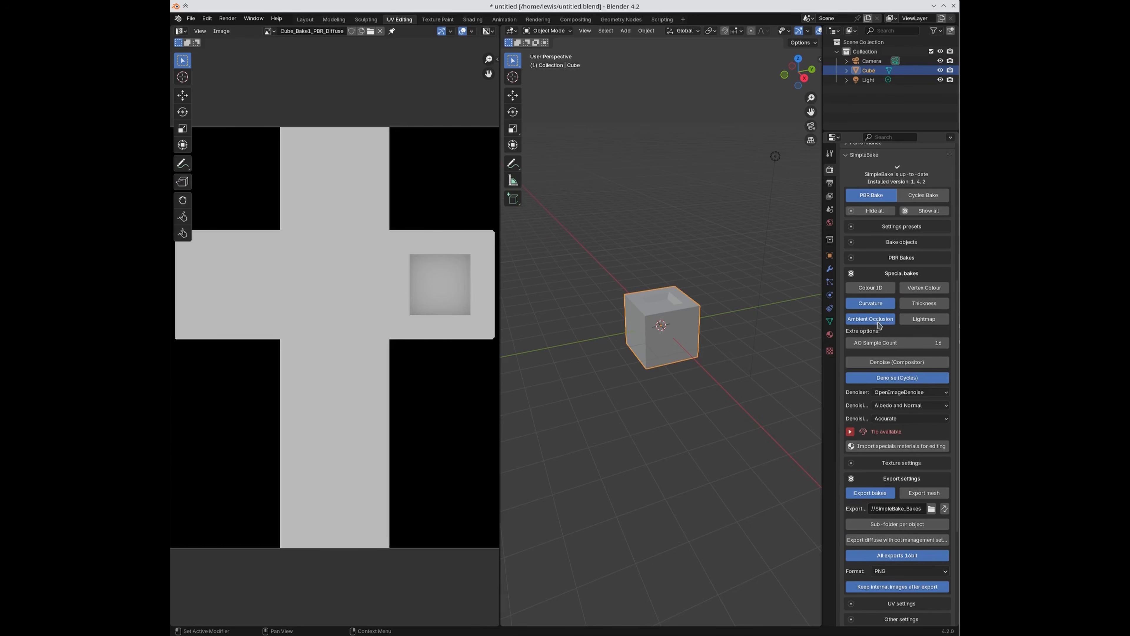
left_click(916, 305)
left_click(920, 324)
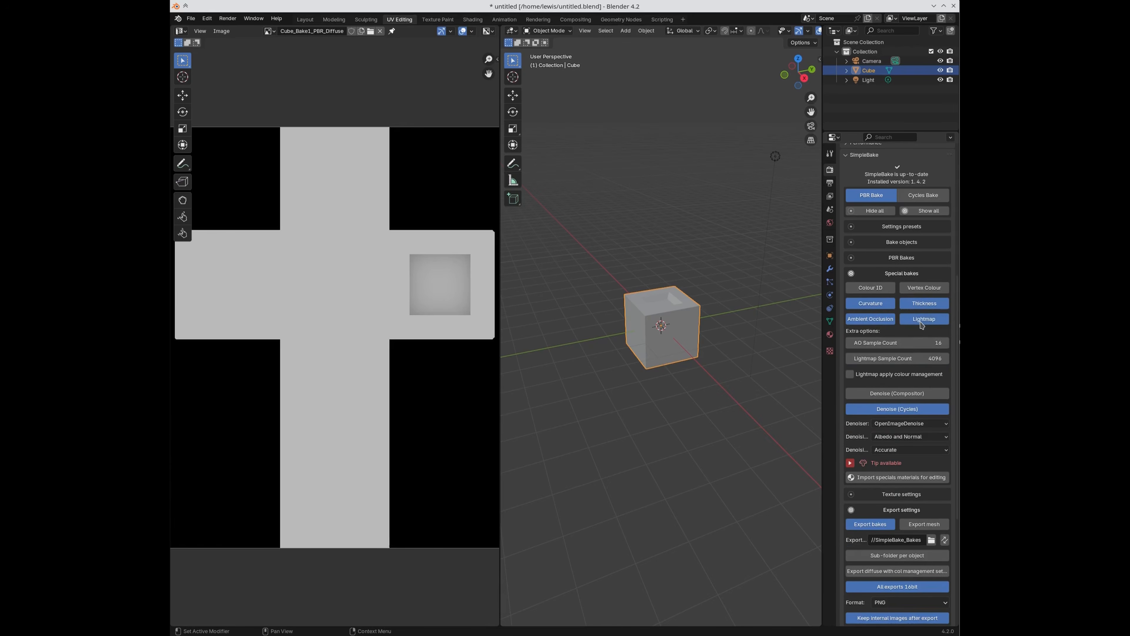
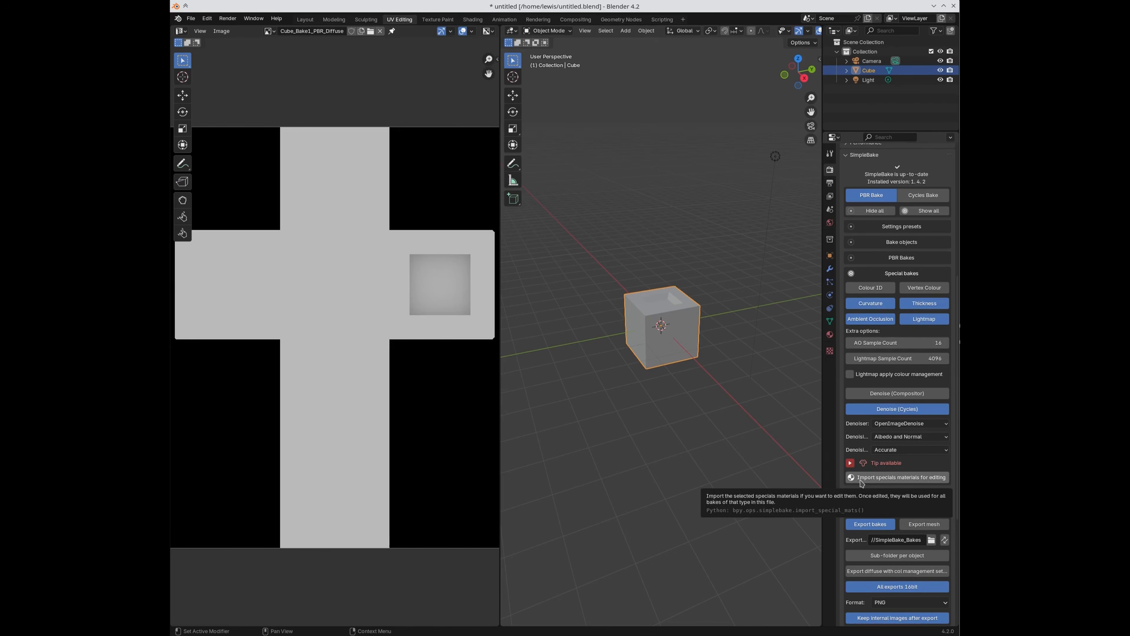
Step: Import SimpleBake's special-bake materials for editing and clear the selection
left_click(886, 478)
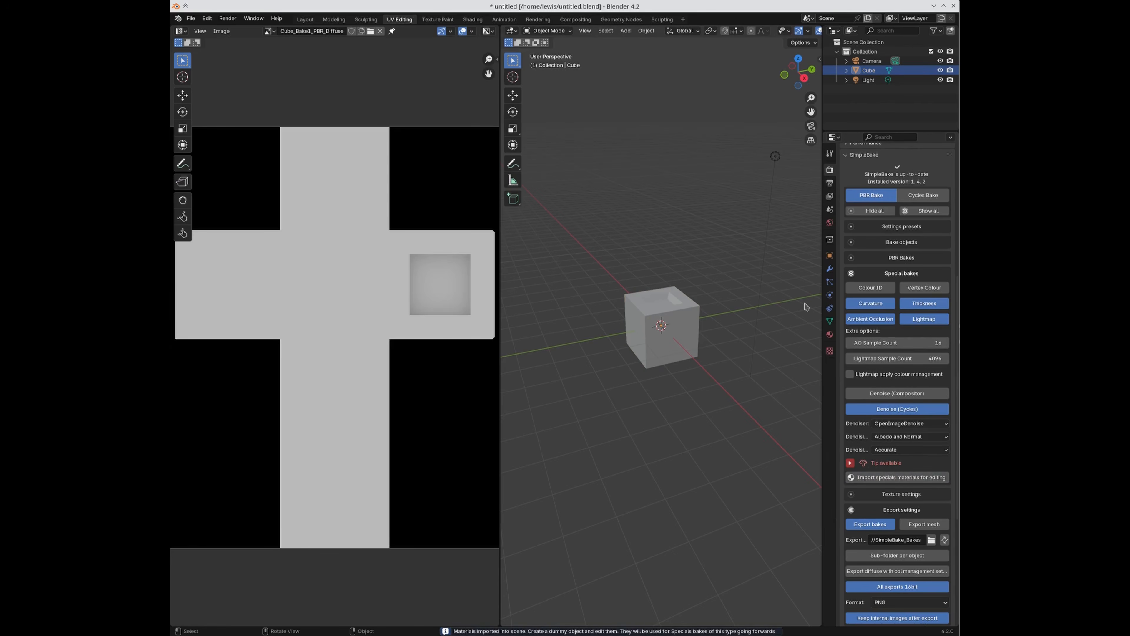
left_click(660, 338)
left_click(728, 253)
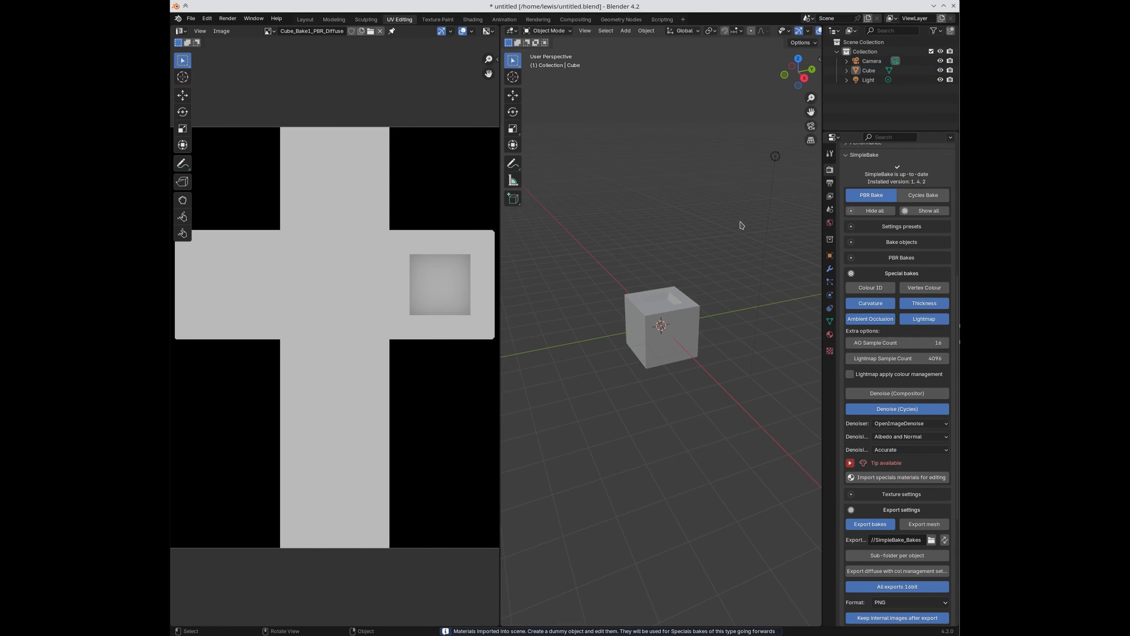
Step: Add a second cube and place it above the original cube
key("shift+a")
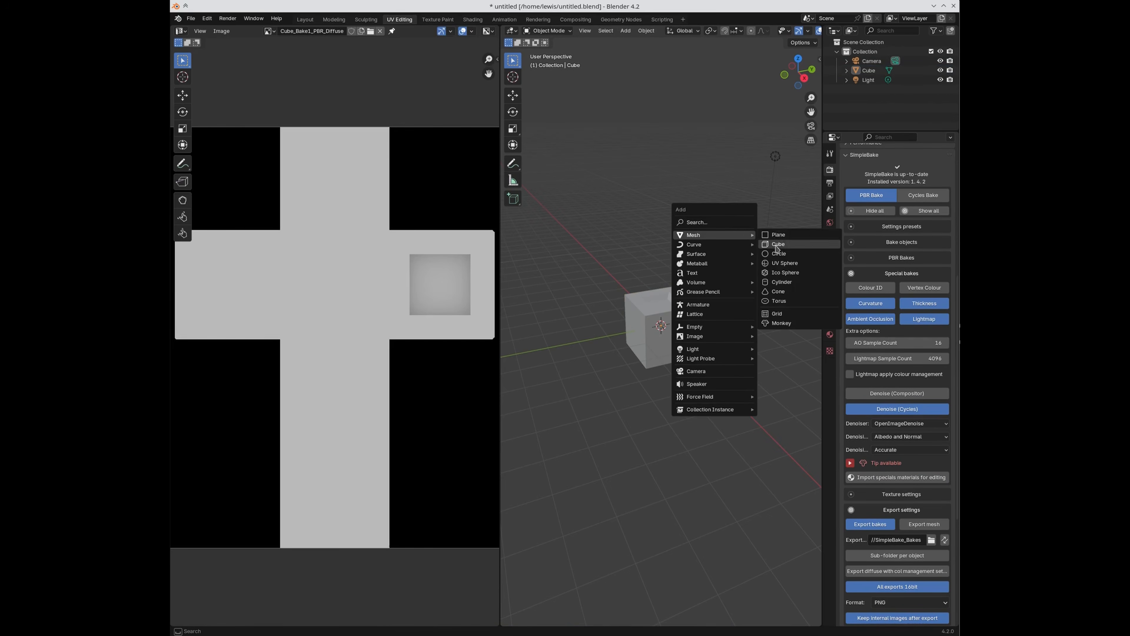
left_click(778, 245)
key("g")
left_click(698, 257)
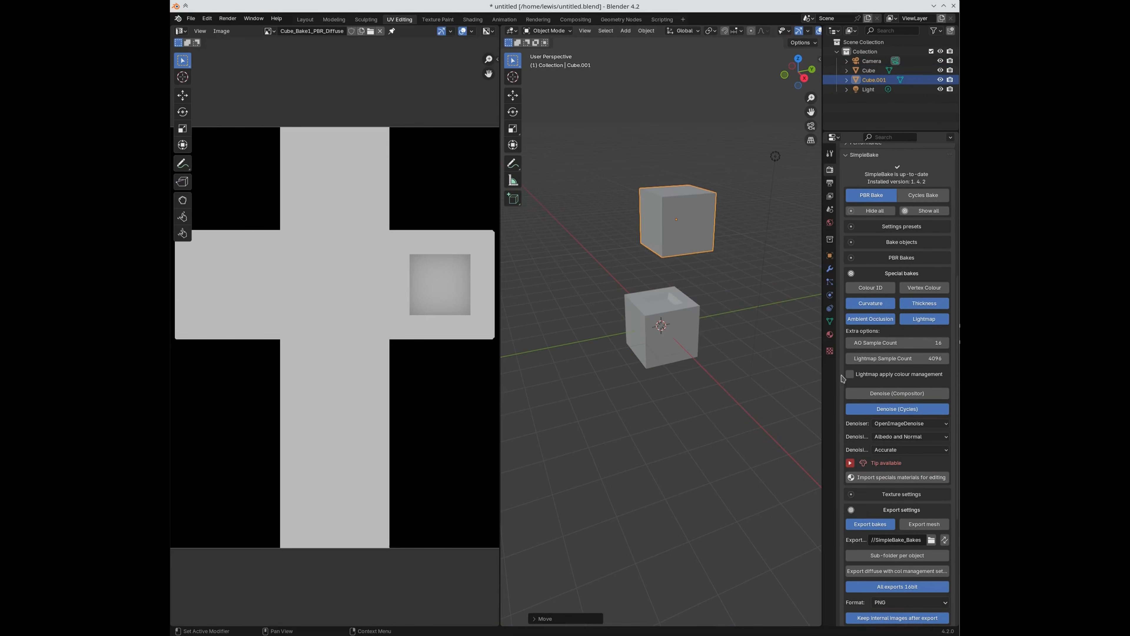
Step: Browse the new cube's available materials, then switch to the Shading workspace
left_click(830, 334)
left_click(846, 208)
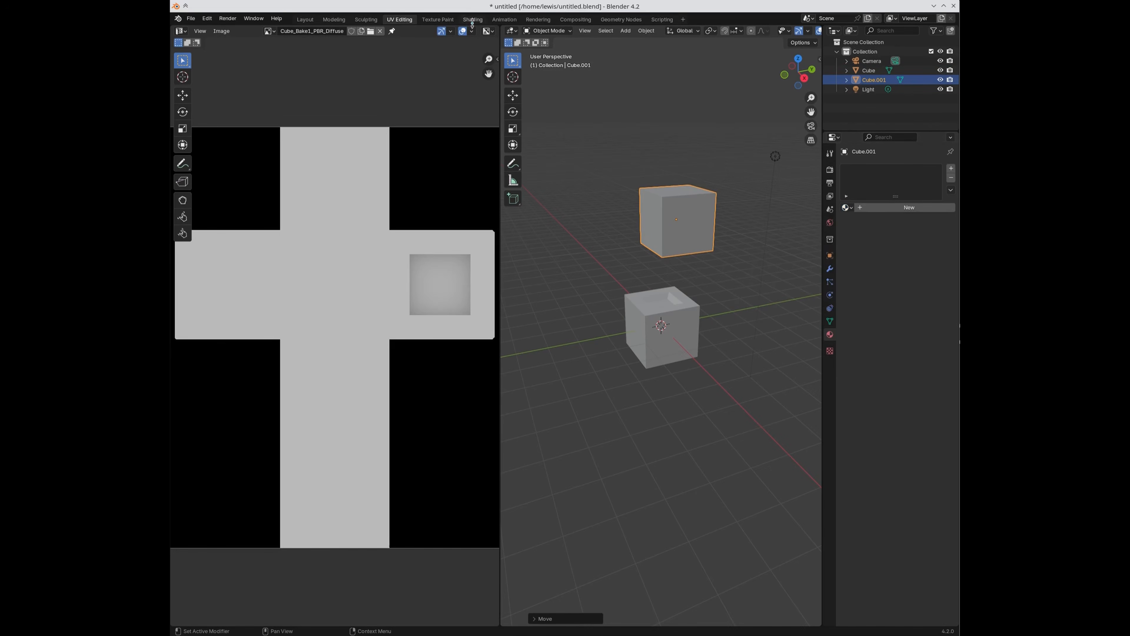
left_click(847, 207)
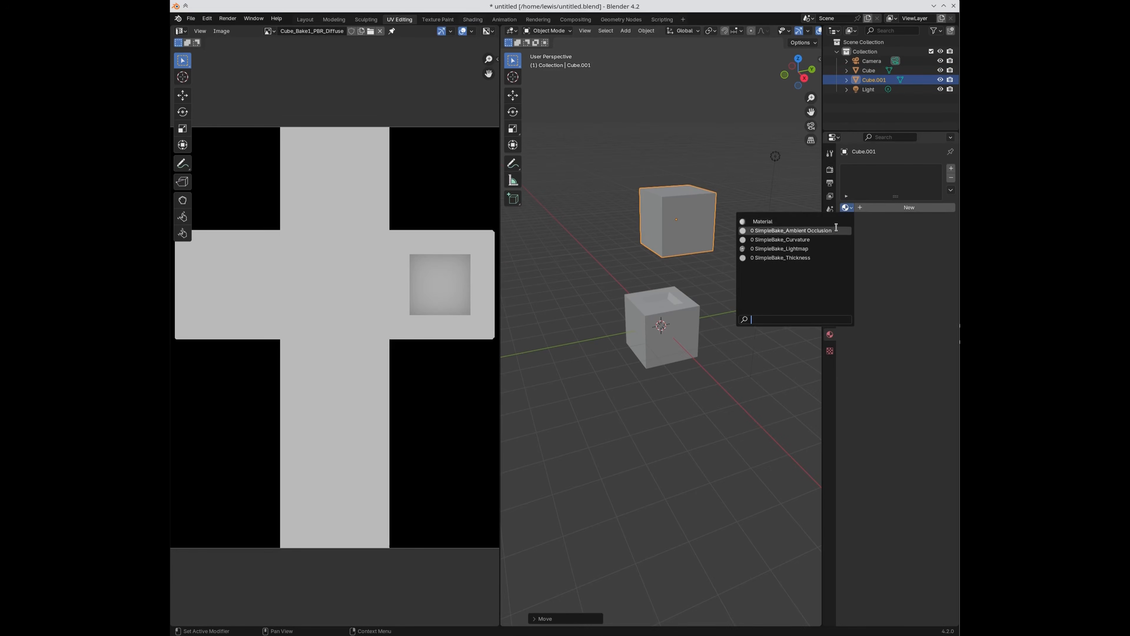
left_click(472, 20)
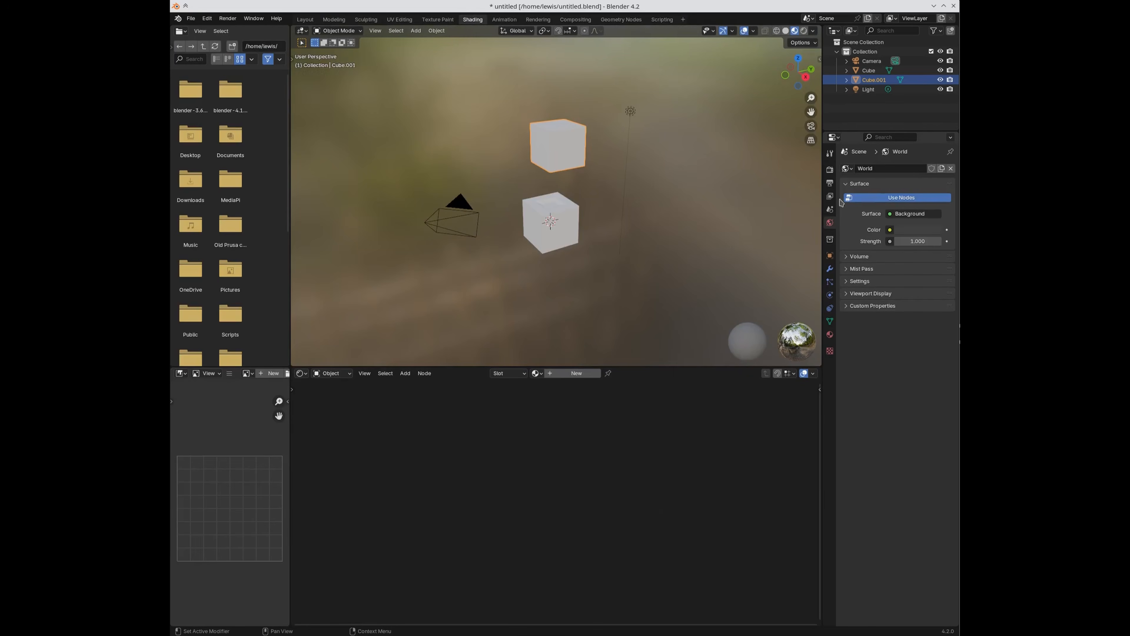
Step: Assign SimpleBake's Ambient Occlusion, Curvature and Thickness materials to Cube.001 in turn, ending on SimpleBake_Lightmap
left_click(830, 334)
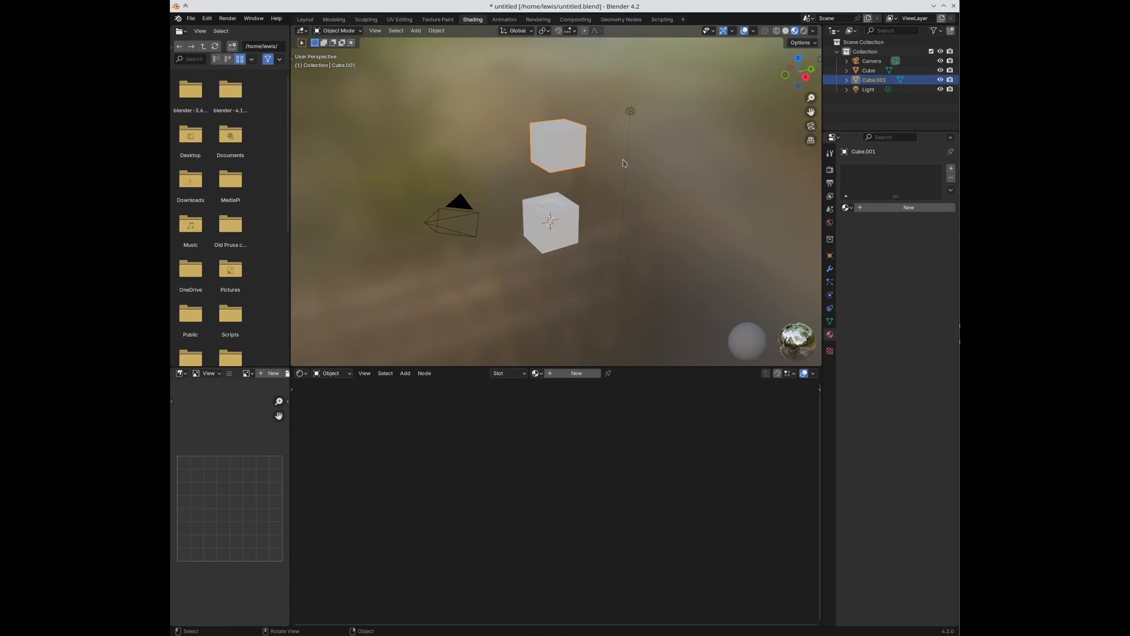
left_click(846, 207)
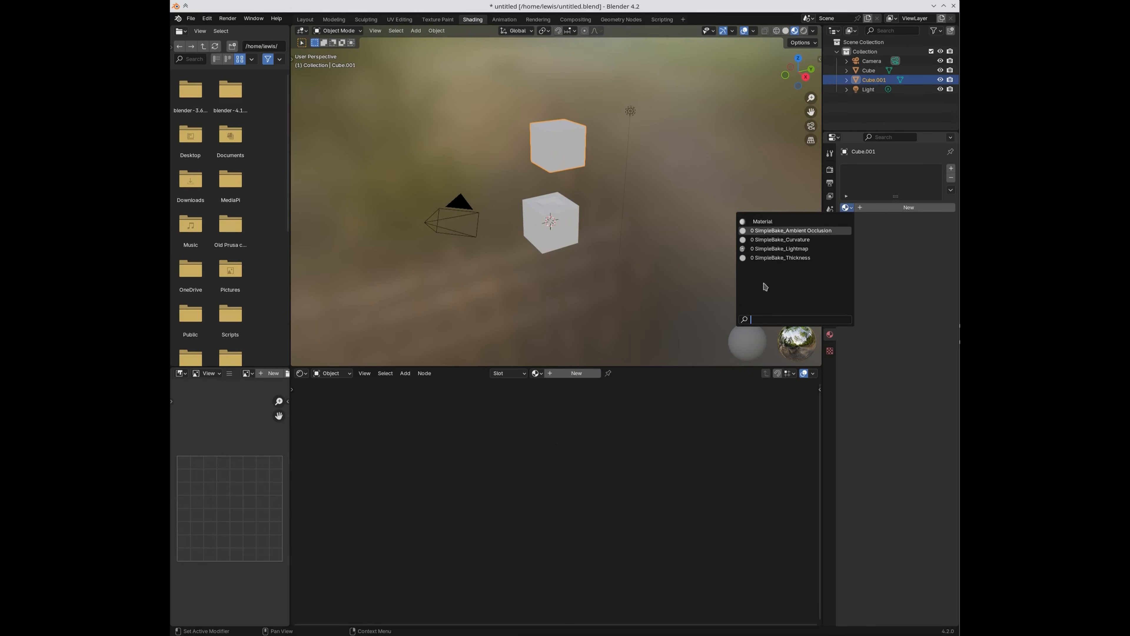
key("Return")
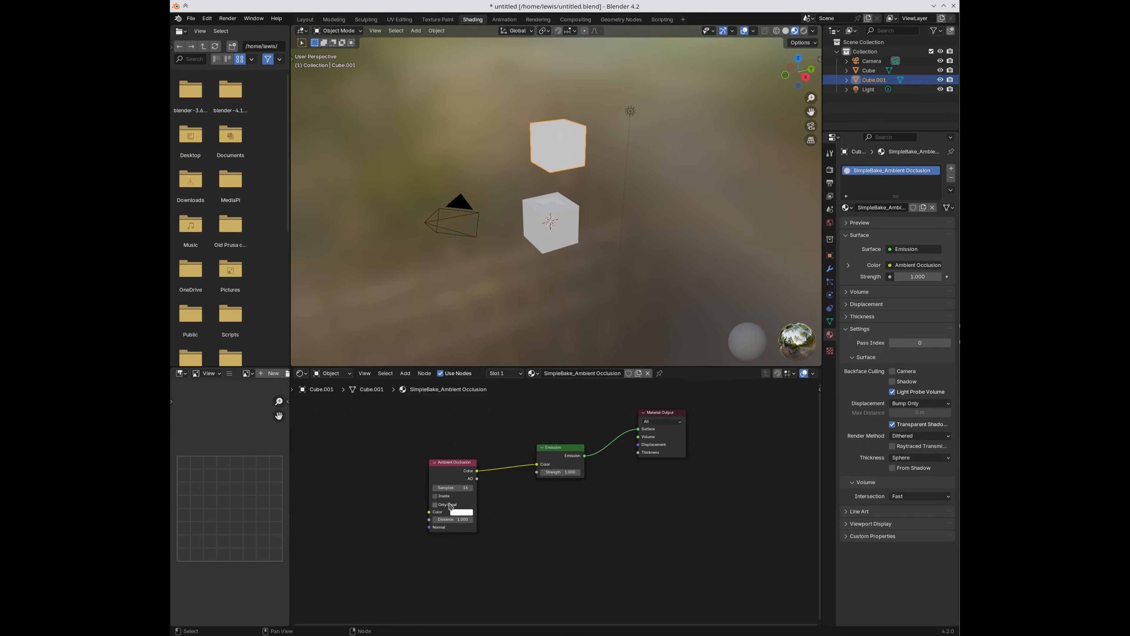
left_click(846, 208)
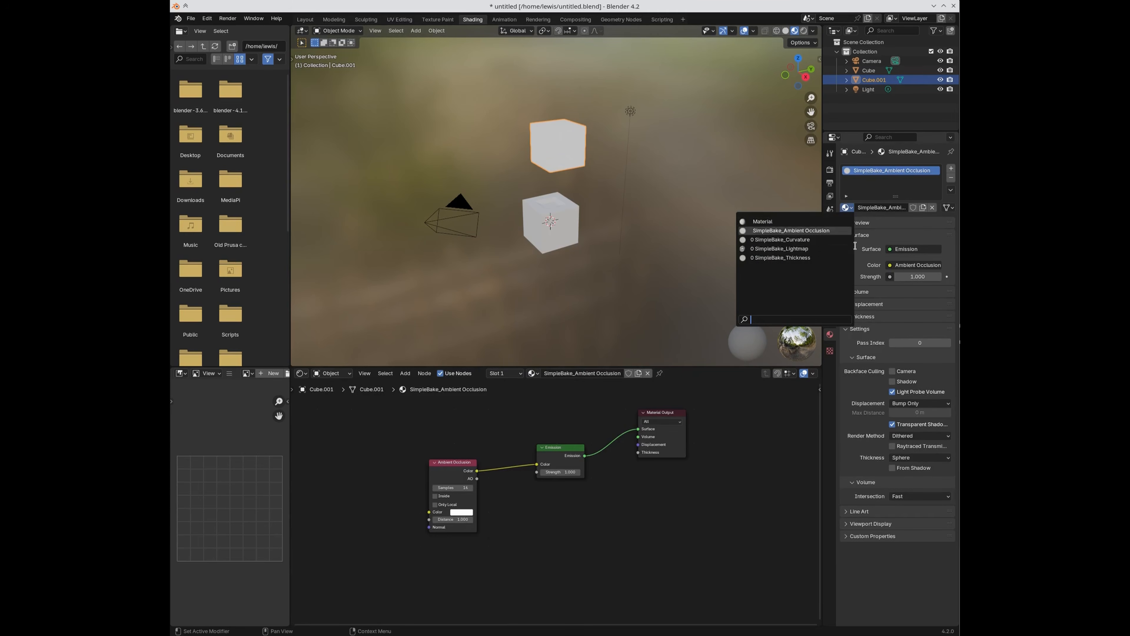
key("Return")
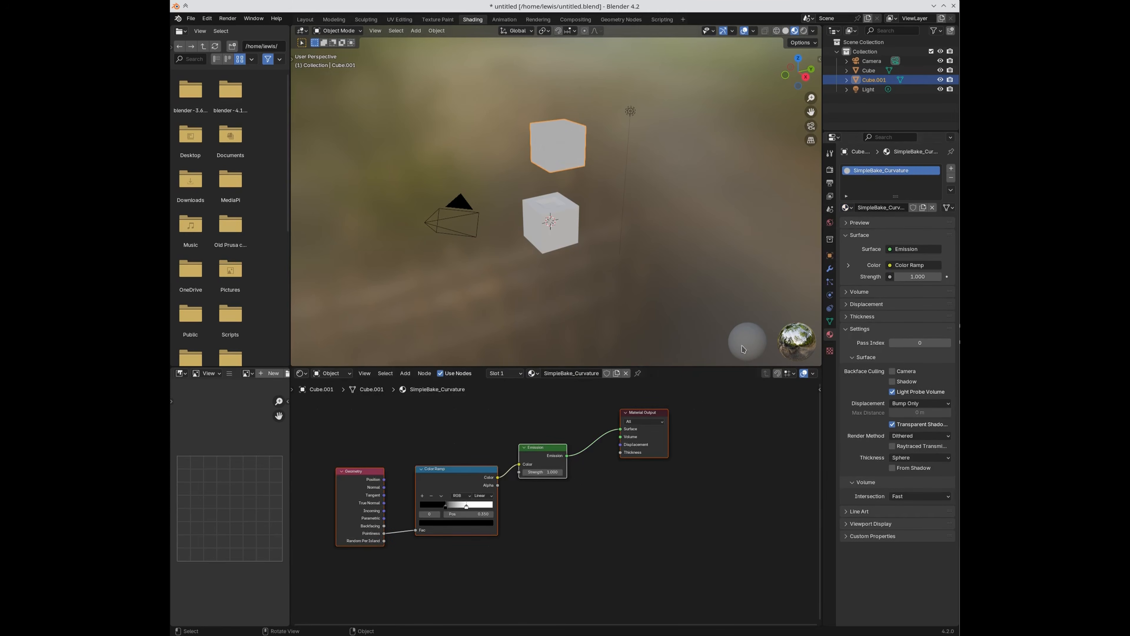
left_click(846, 208)
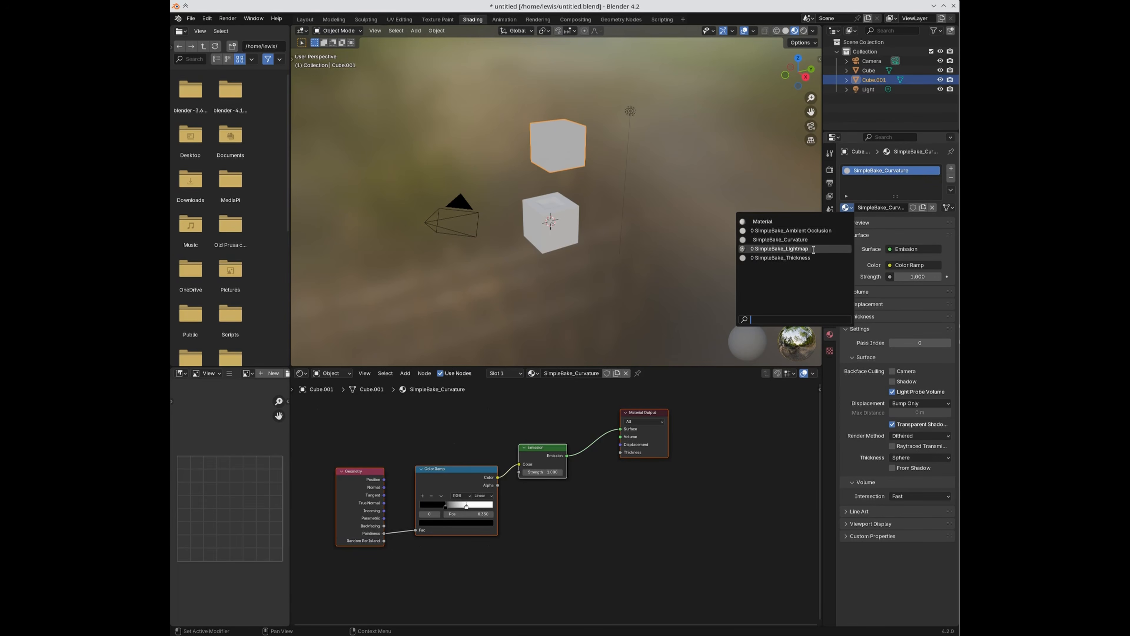
key("Return")
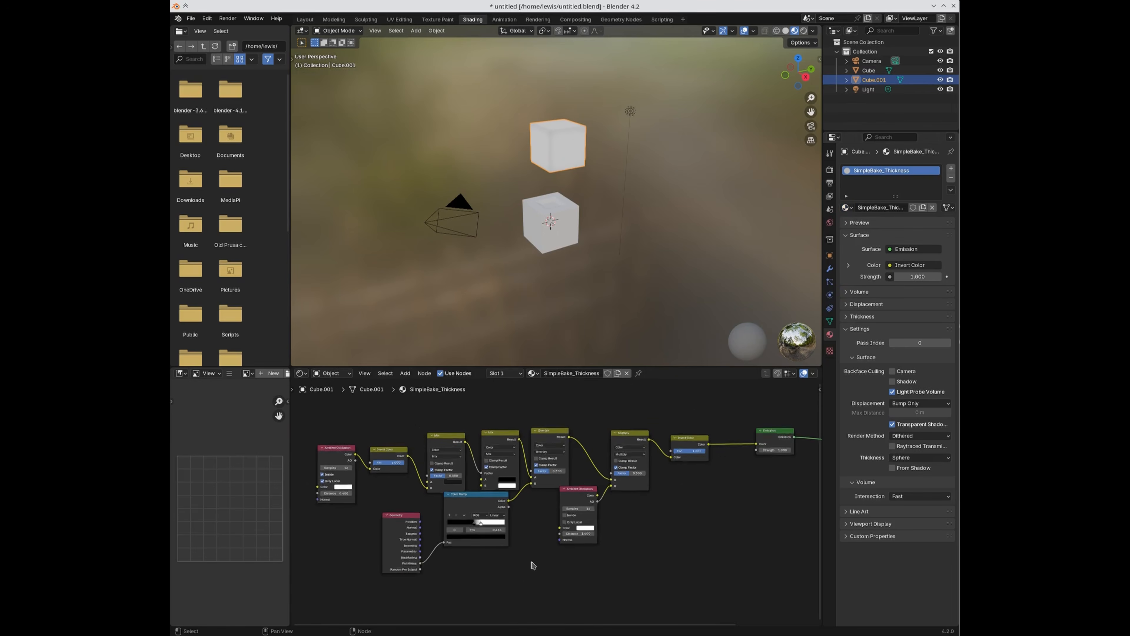
left_click(846, 208)
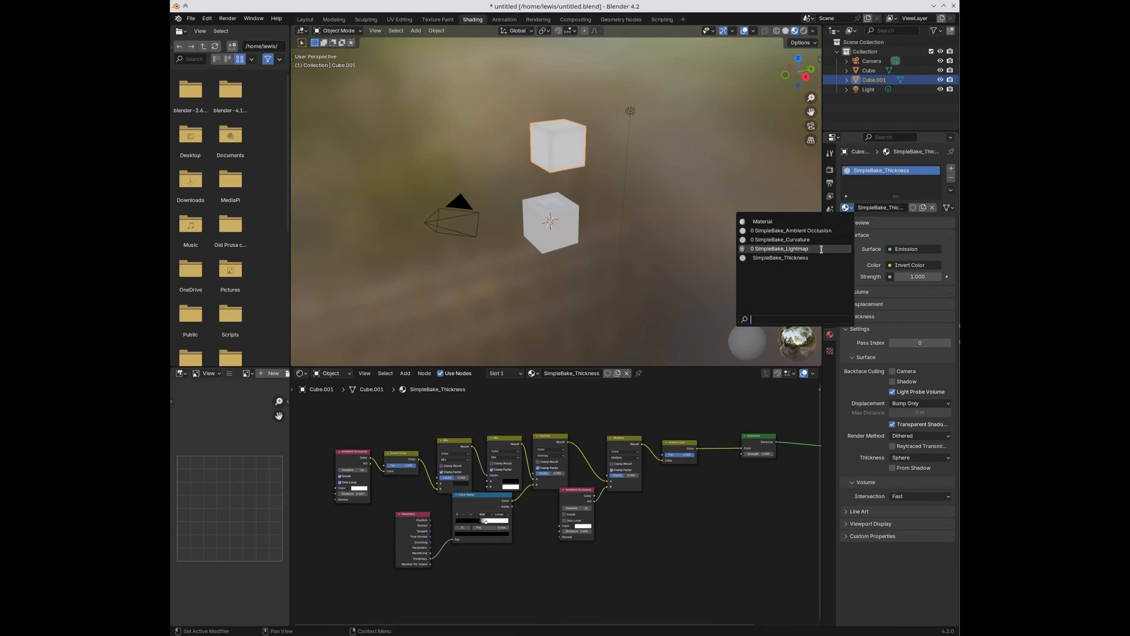
key("Return")
scroll(571, 472, "up", 3)
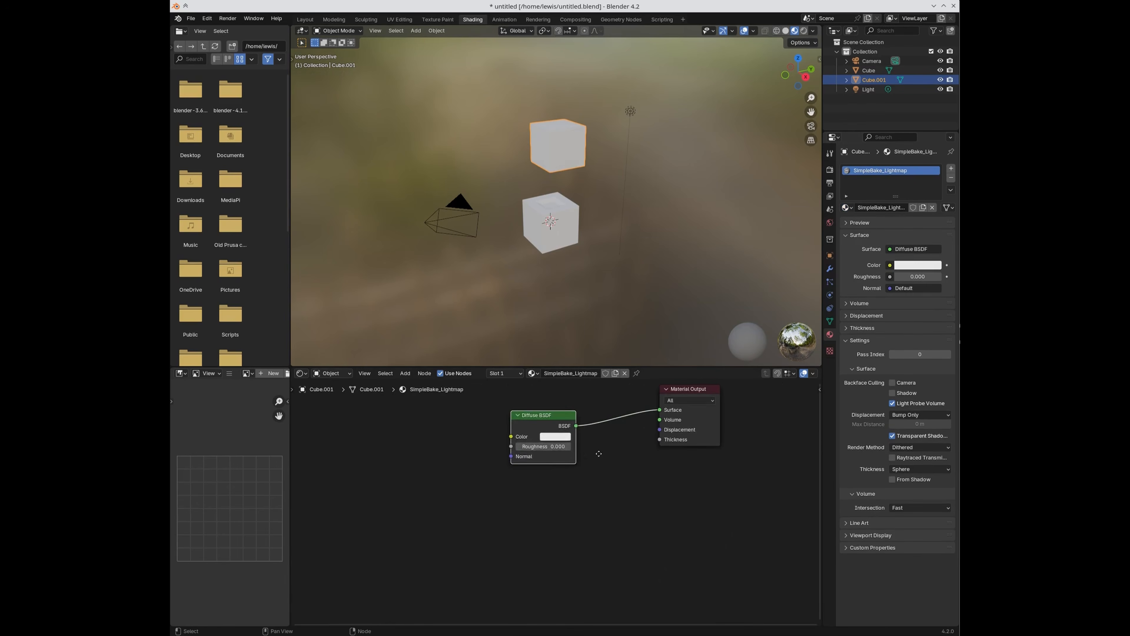
left_click(830, 174)
Step: Enable the Colour ID special bake and turn off Curvature and Ambient Occlusion
scroll(864, 466, "down", 5)
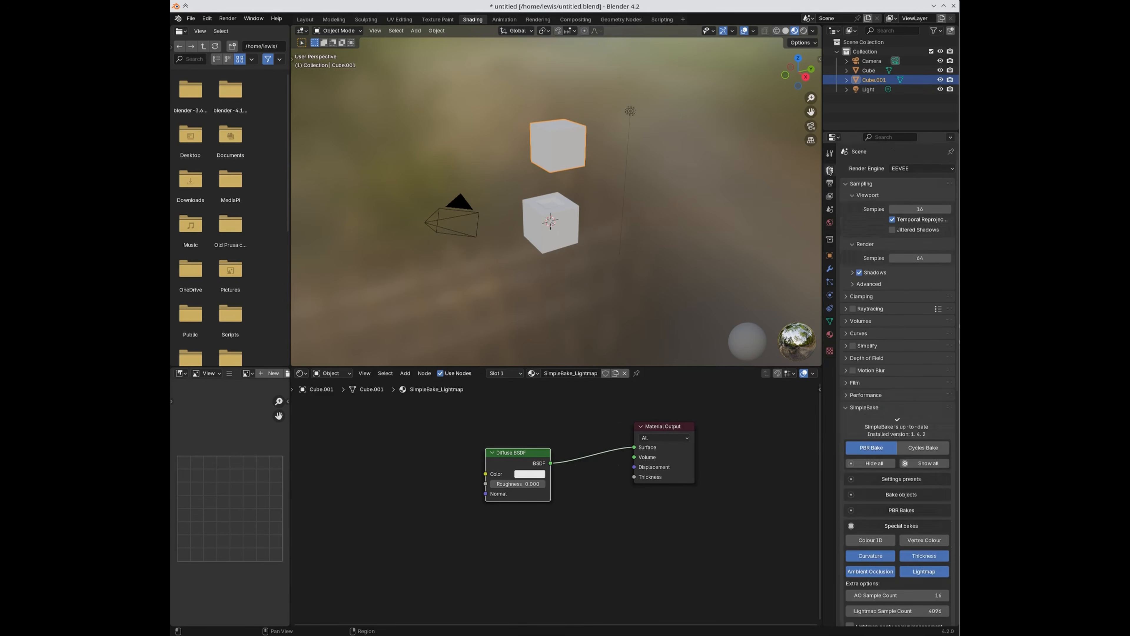
scroll(864, 465, "down", 5)
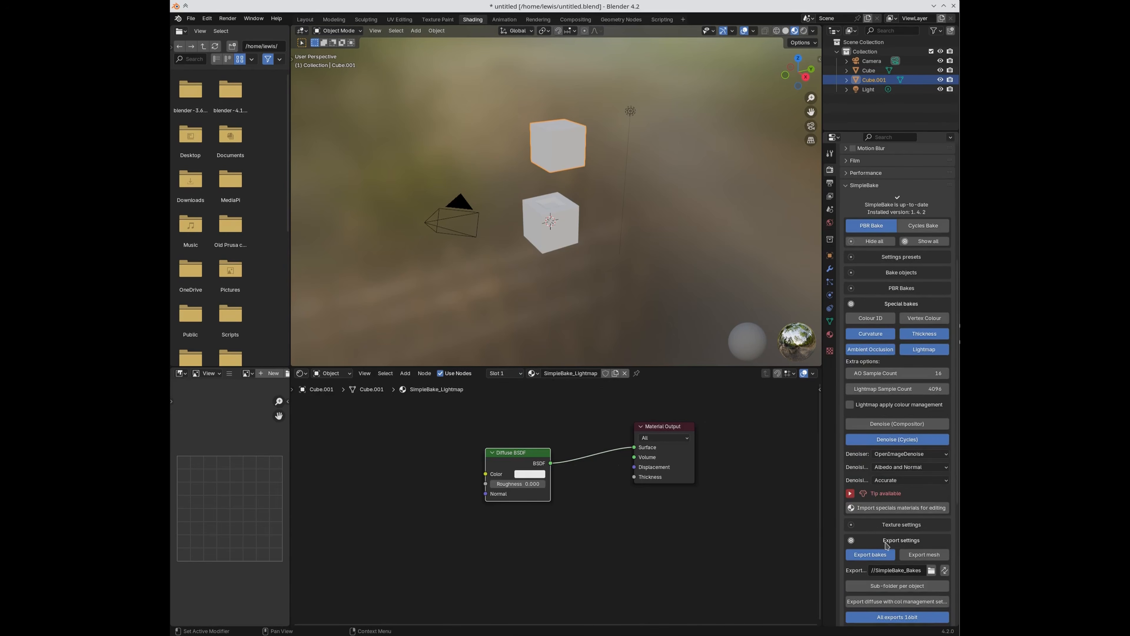
left_click(532, 373)
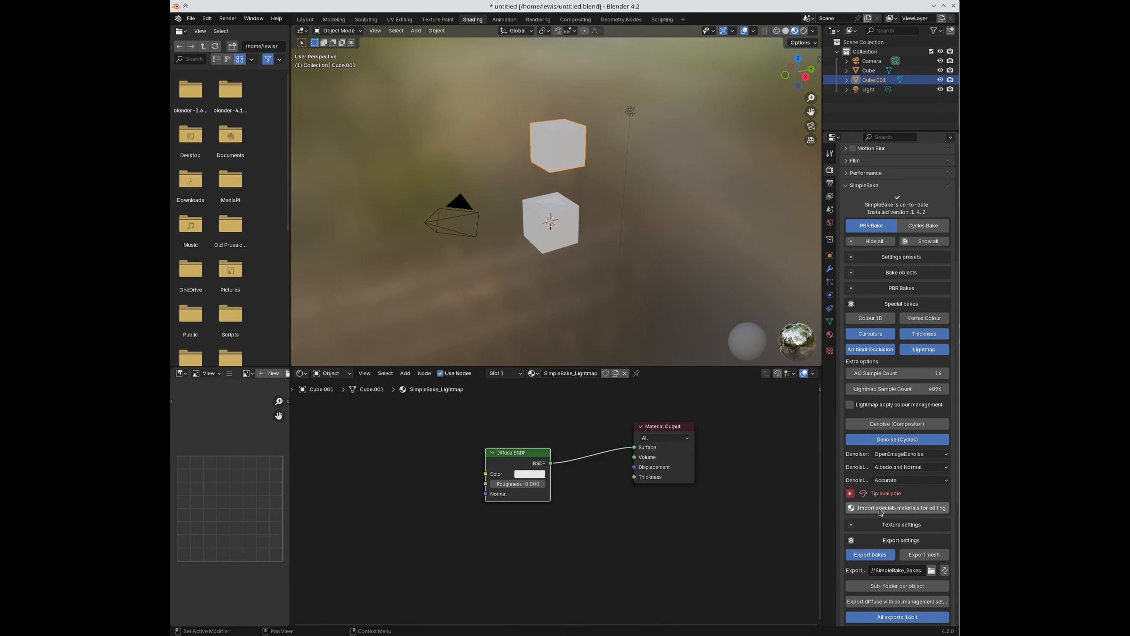
left_click(883, 320)
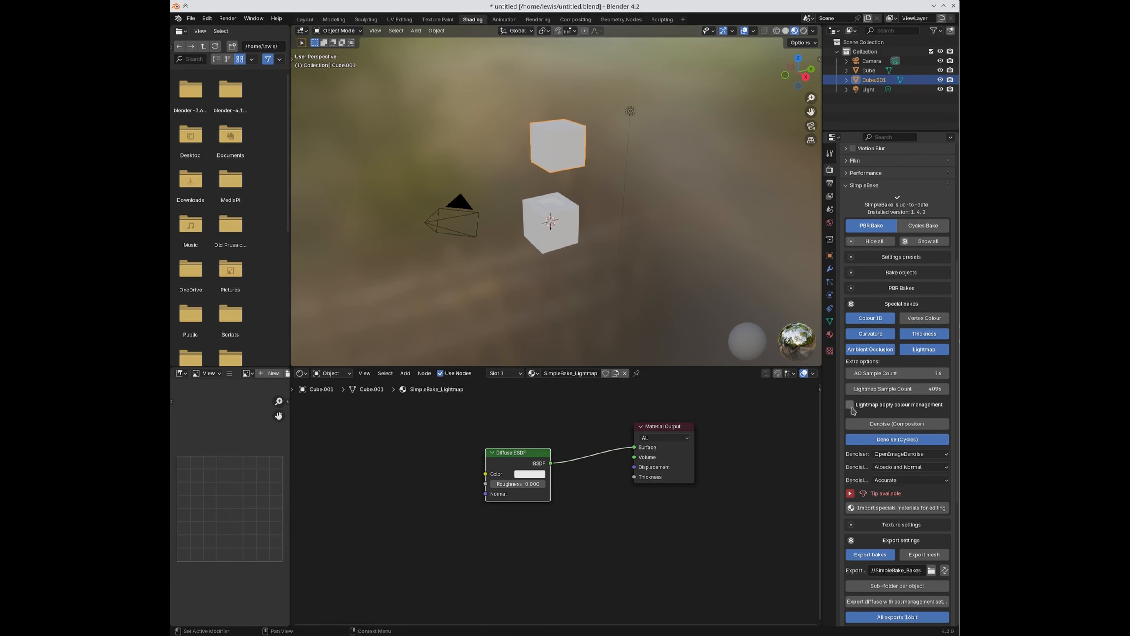
scroll(908, 544, "down", 1)
left_click(873, 315)
left_click(872, 330)
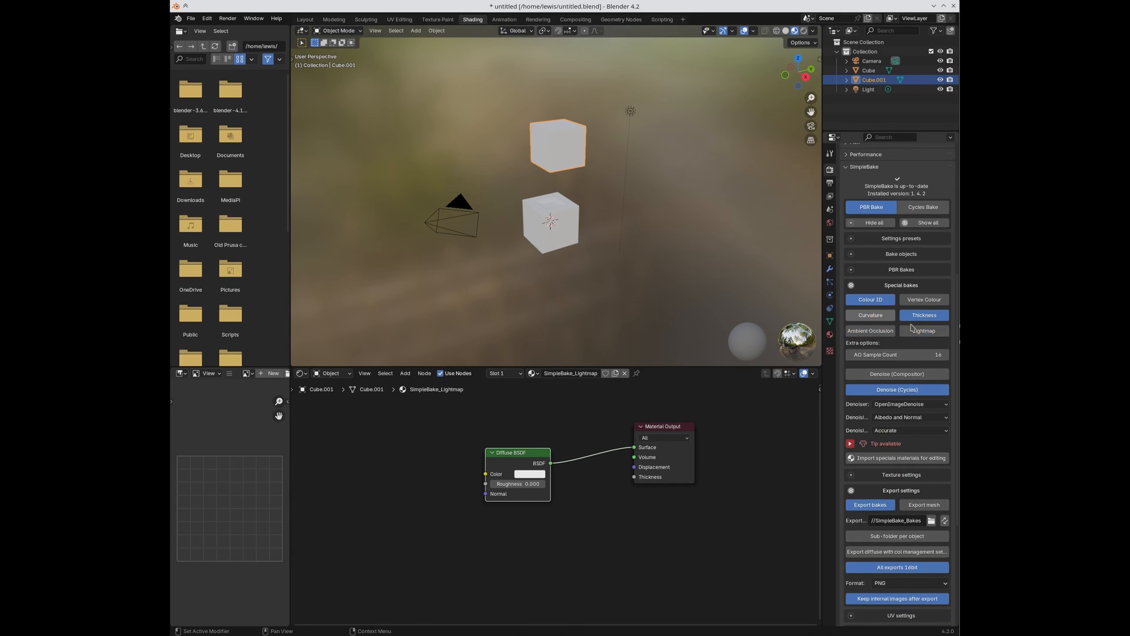
Step: Turn off the Lightmap and Thickness special bakes
left_click(913, 331)
left_click(920, 316)
scroll(557, 287, "up", 2)
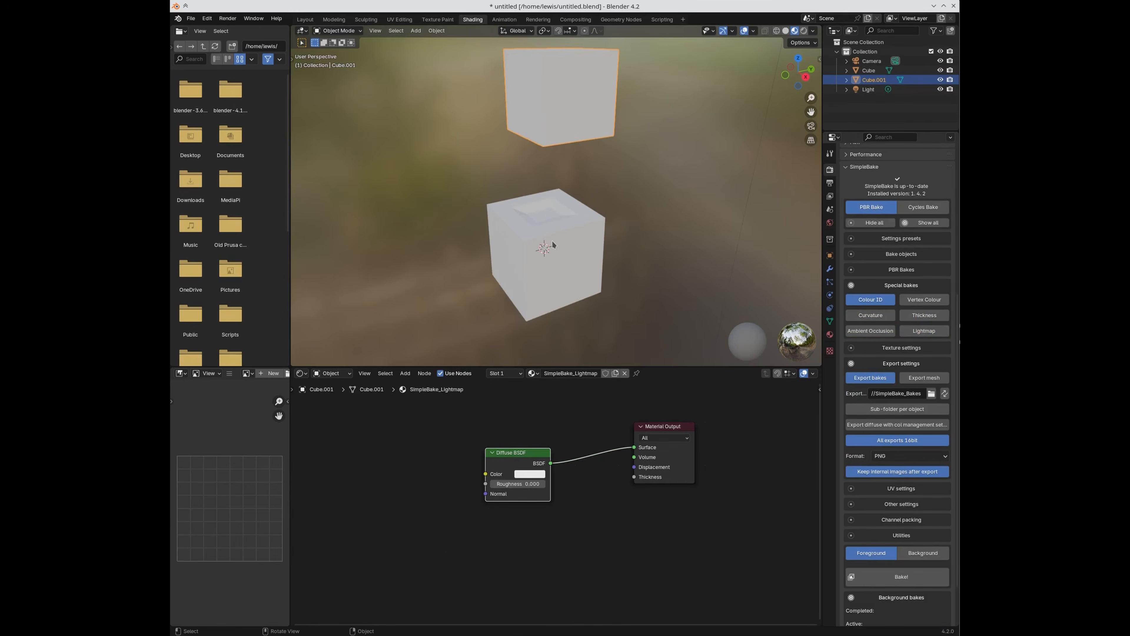
Step: Add a new Material.001 slot to the original cube and assign it to the inset top faces
left_click(552, 251)
scroll(553, 245, "up", 3)
key("Tab")
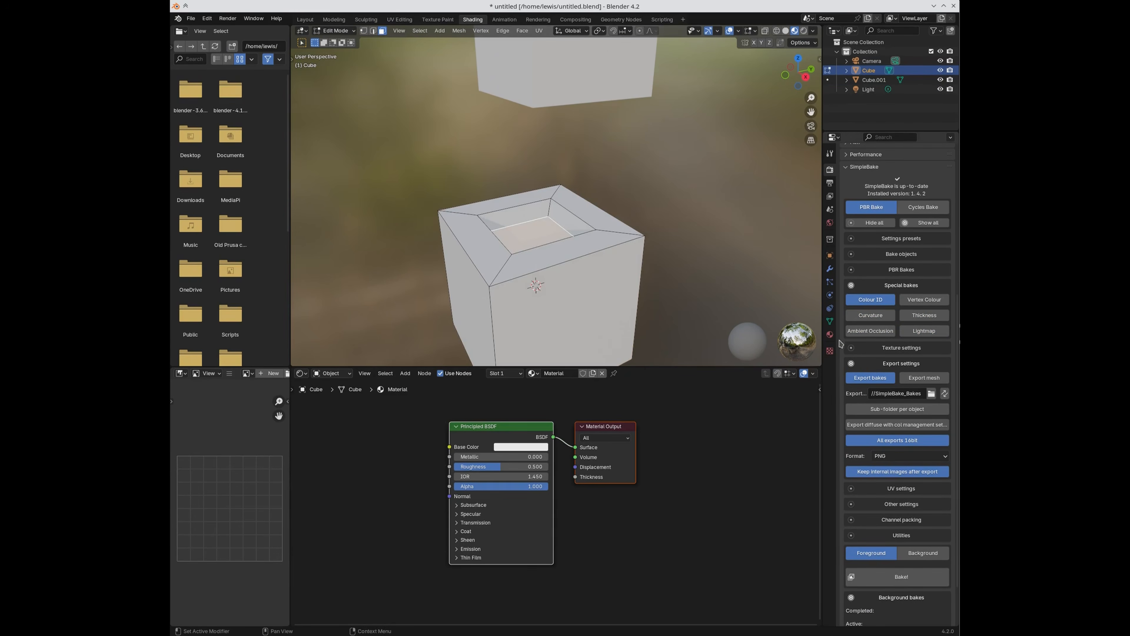
left_click(830, 334)
scroll(867, 277, "up", 3)
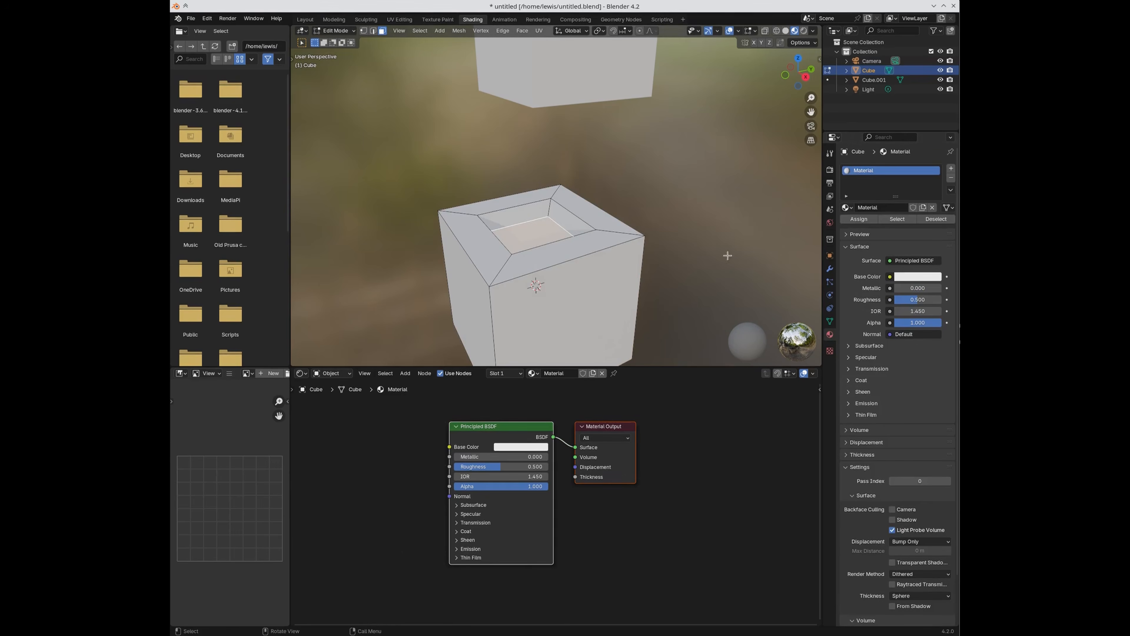
left_click(951, 168)
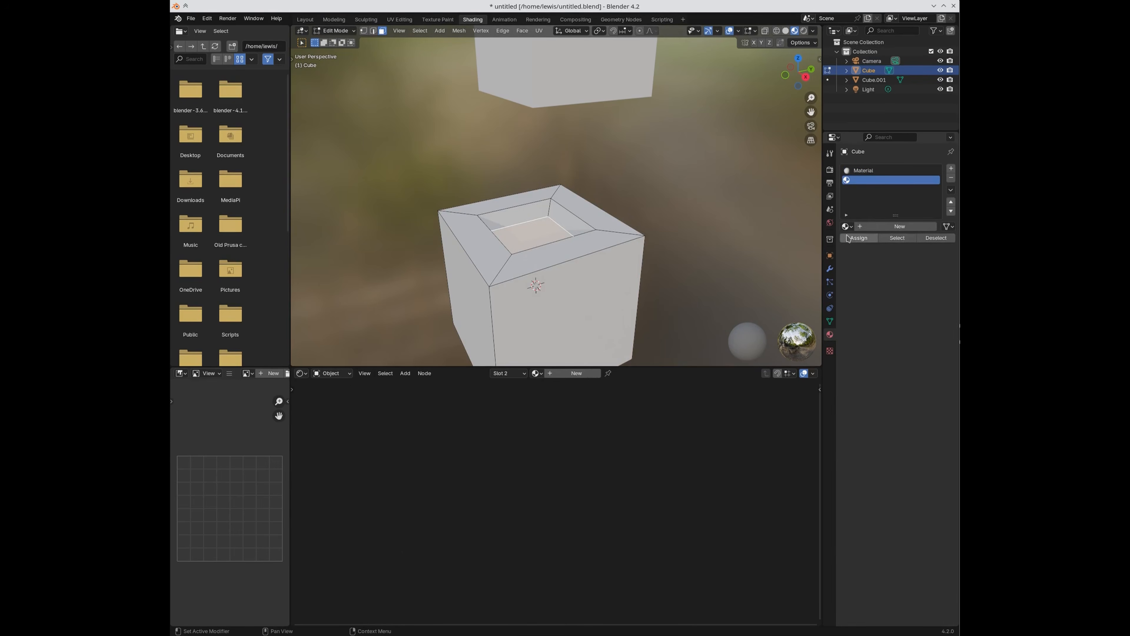
left_click(859, 227)
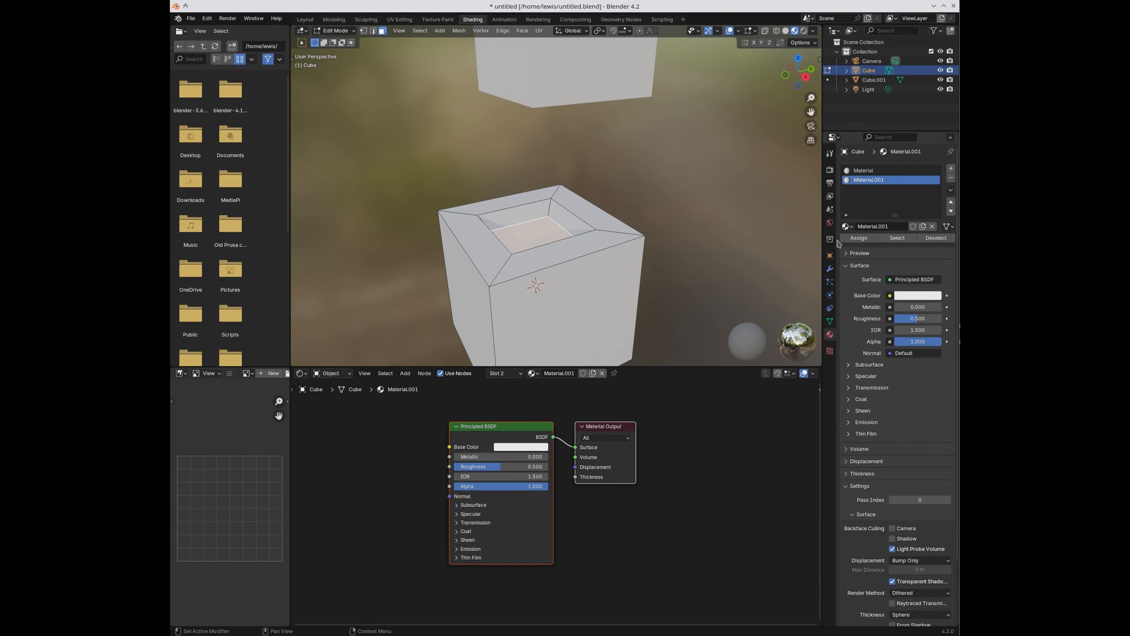
left_click(935, 238)
left_click(897, 238)
key("Tab")
Step: Expand SimpleBake's Bake objects list in the render settings
left_click(829, 170)
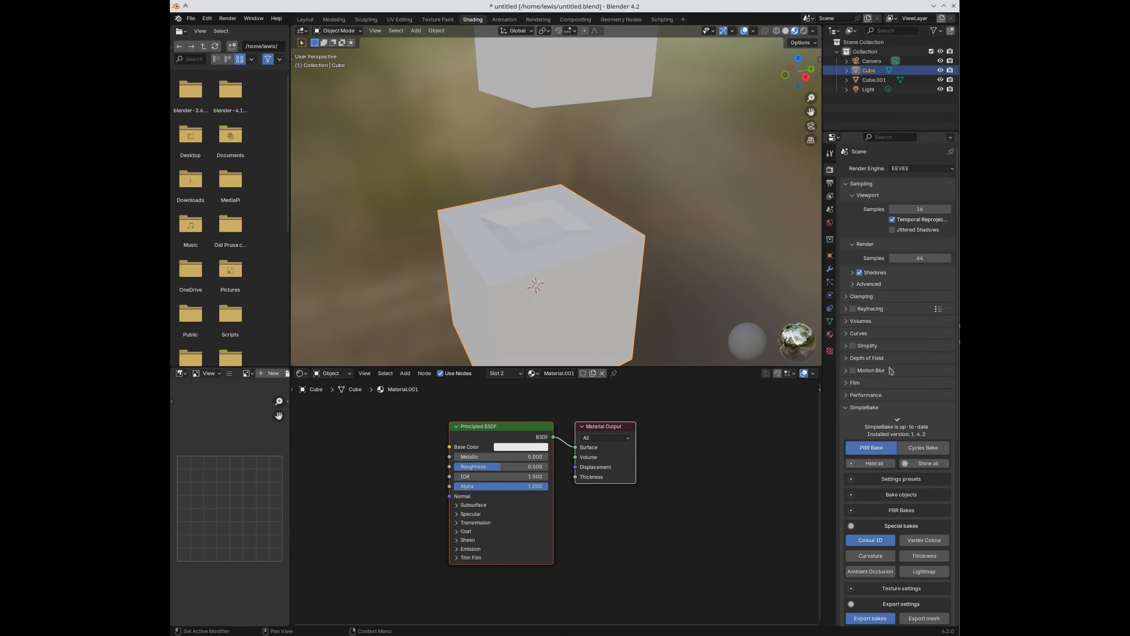
scroll(890, 347, "down", 8)
left_click(890, 347)
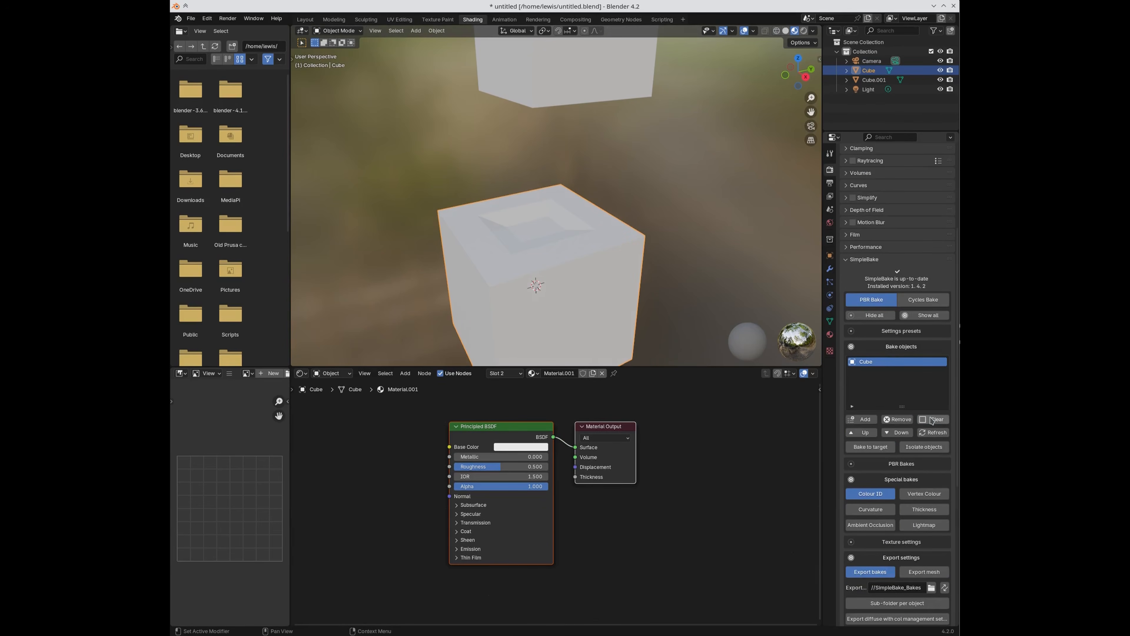
Step: Add Cube to the bake objects list and bake its Colour ID map
left_click(863, 419)
left_click(885, 347)
scroll(892, 489, "down", 6)
left_click(886, 518)
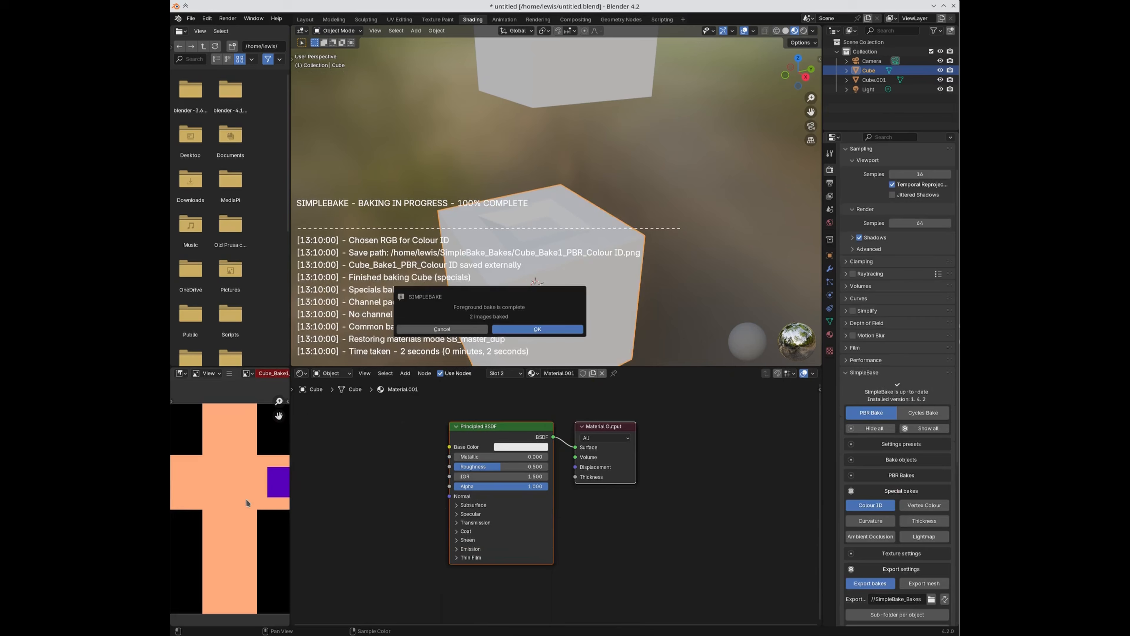
Step: Dismiss the bake-complete message and disable the Colour ID special bake
left_click(525, 328)
scroll(223, 482, "down", 2)
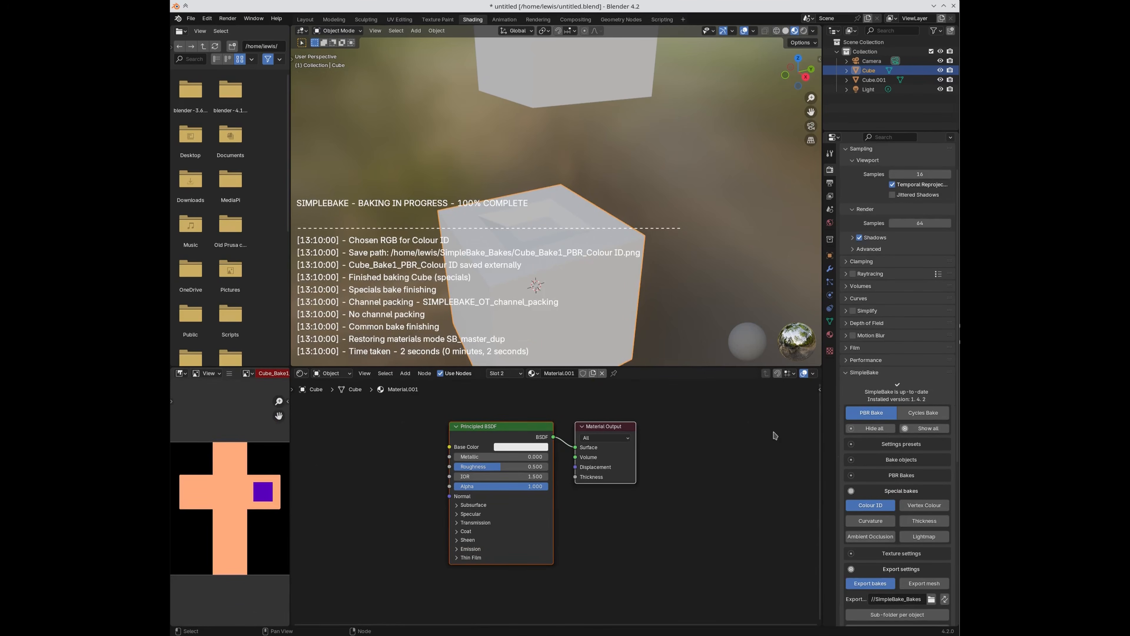
scroll(914, 491, "down", 4)
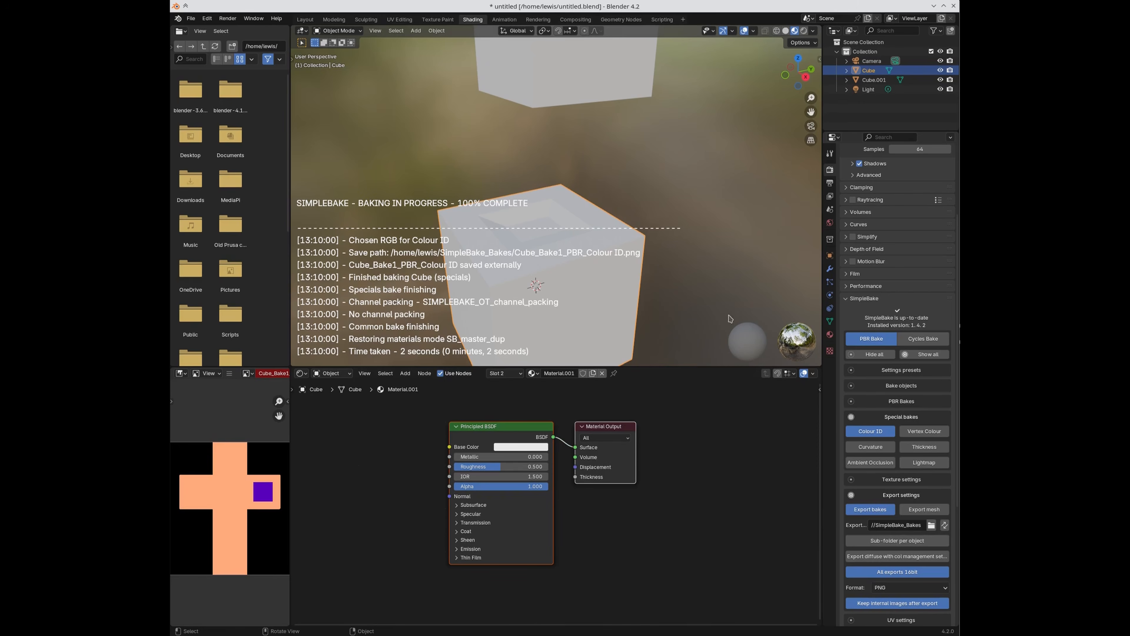
scroll(885, 499, "down", 2)
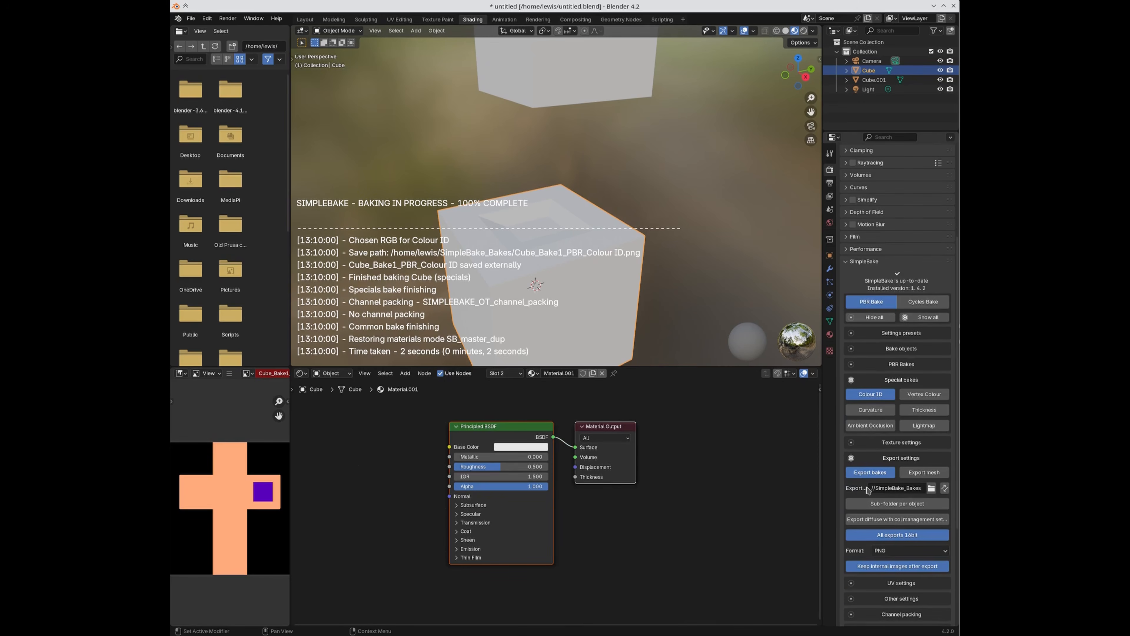
left_click(879, 395)
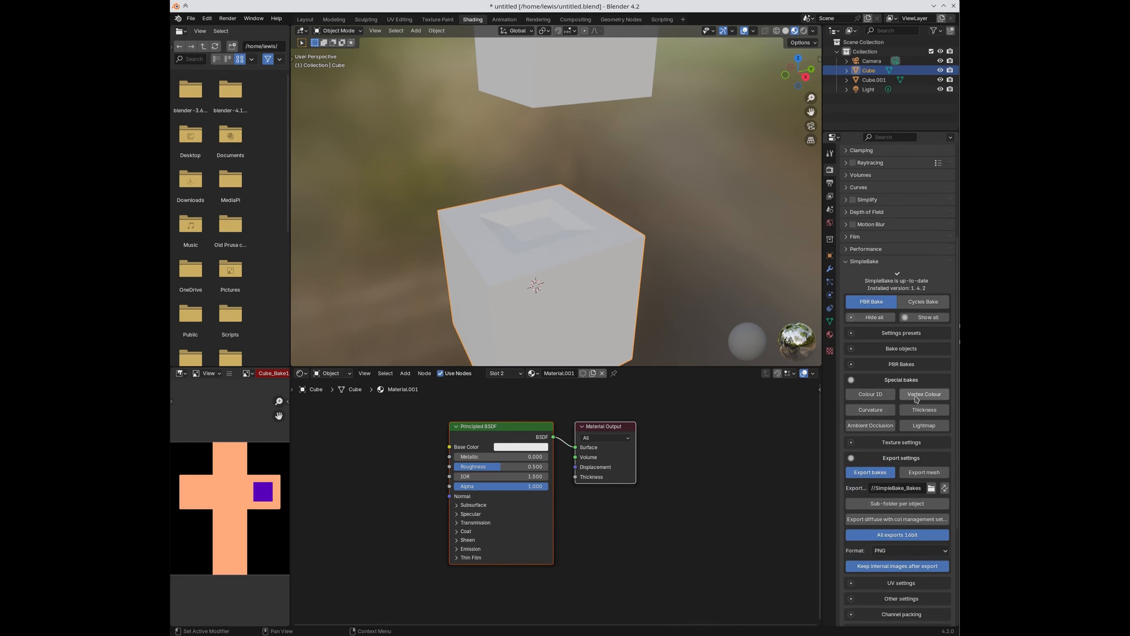
Step: Try the Curvature, Thickness and Ambient Occlusion special bakes, finishing with Lightmap enabled
left_click(878, 410)
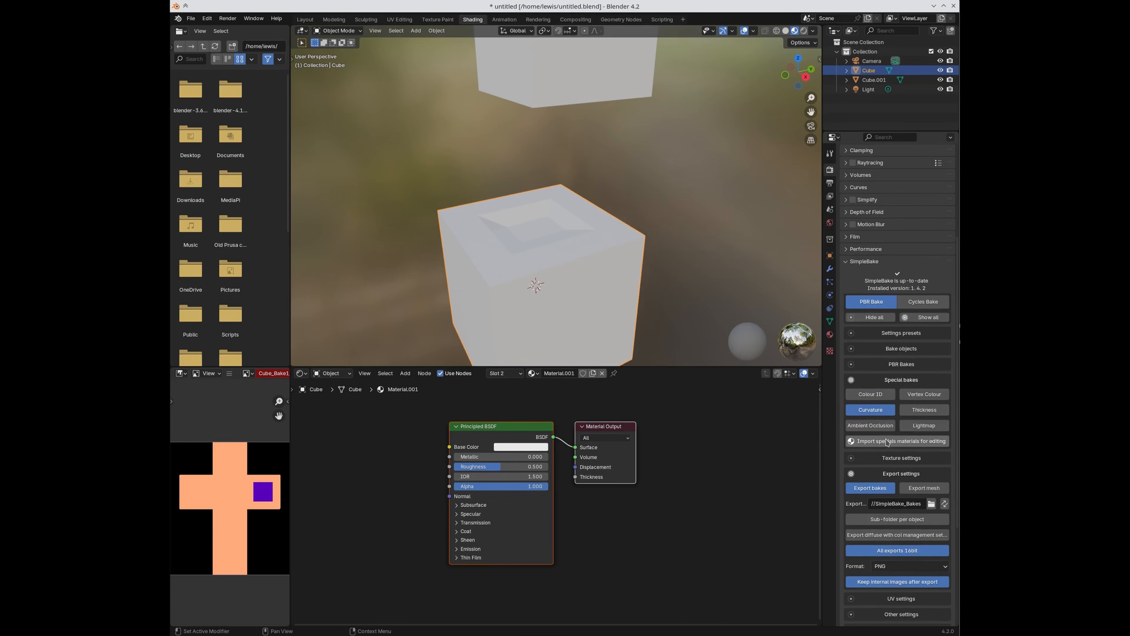
left_click(890, 413)
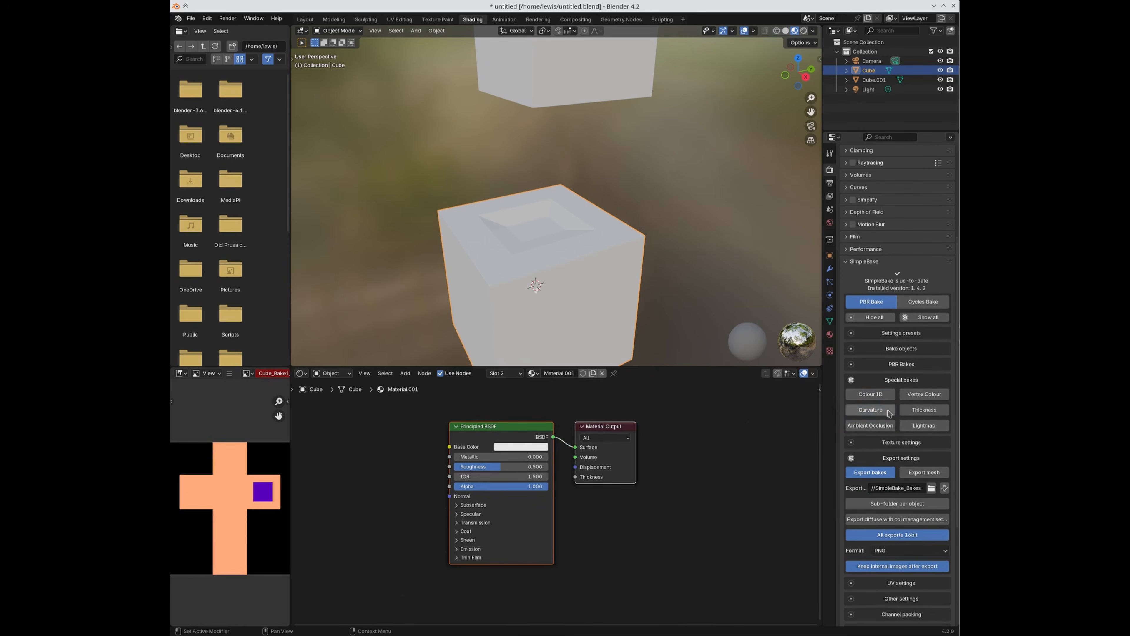
left_click(891, 415)
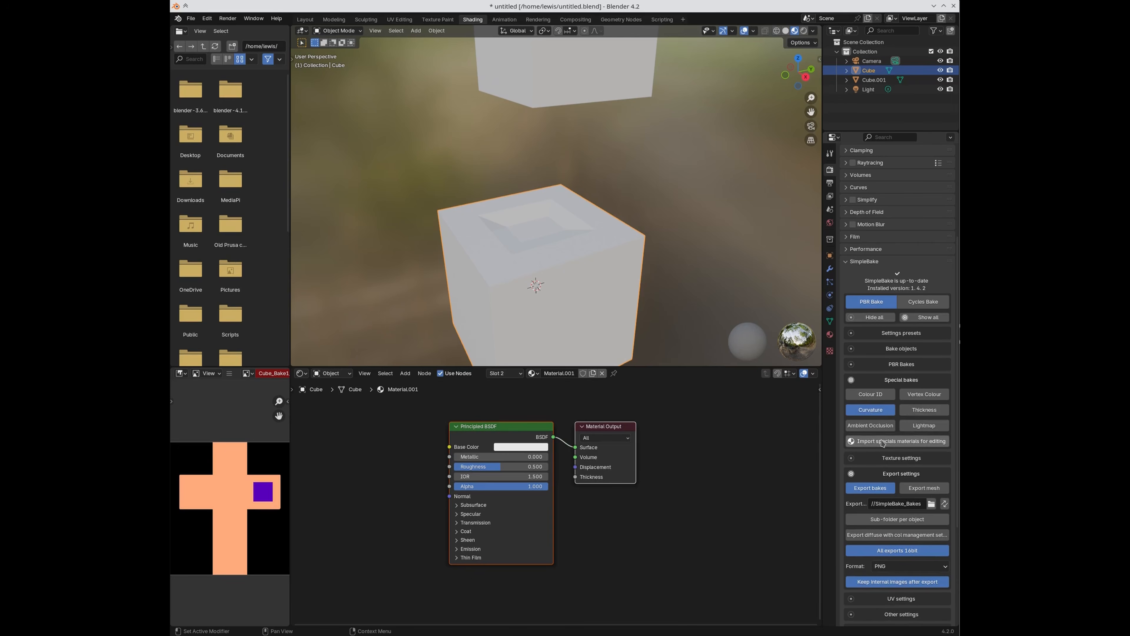
left_click(923, 410)
scroll(928, 441, "down", 1)
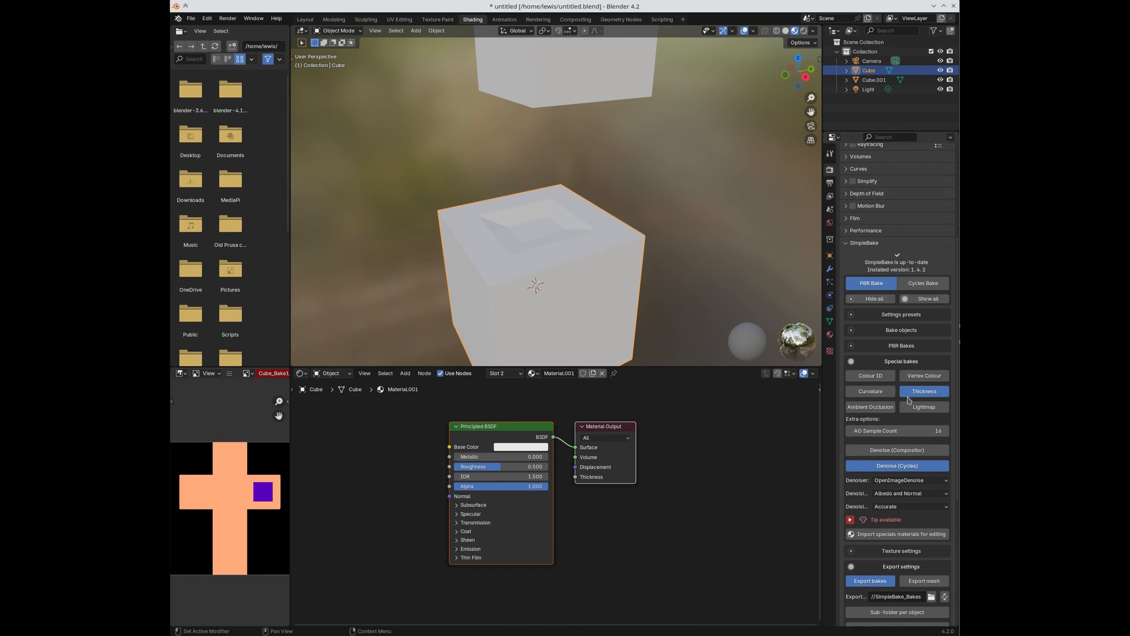
left_click(870, 406)
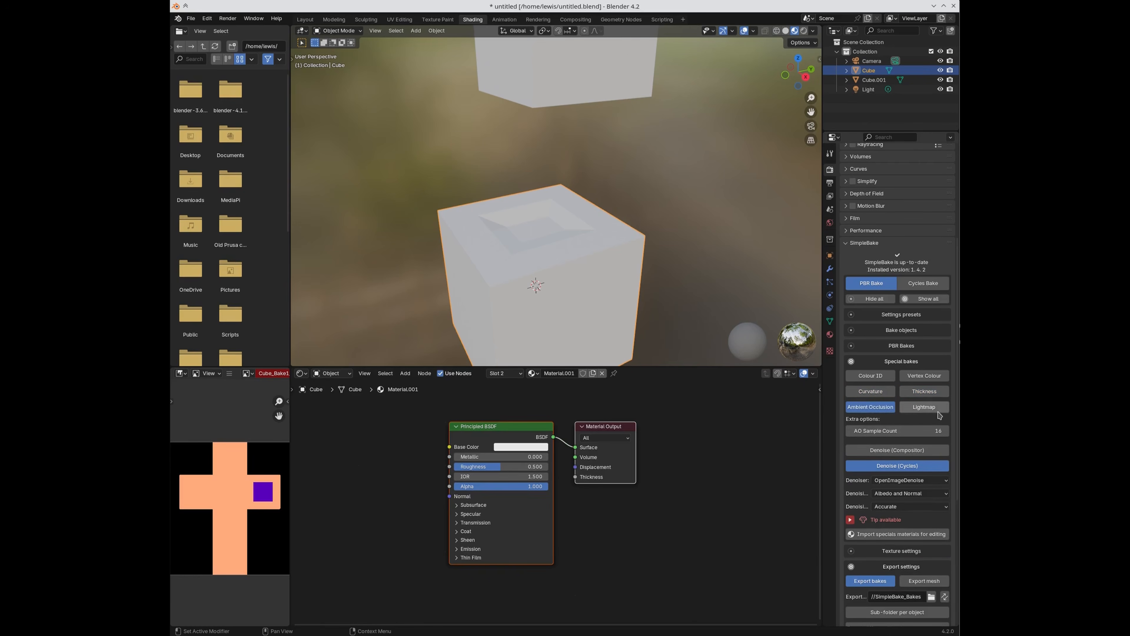
left_click(916, 406)
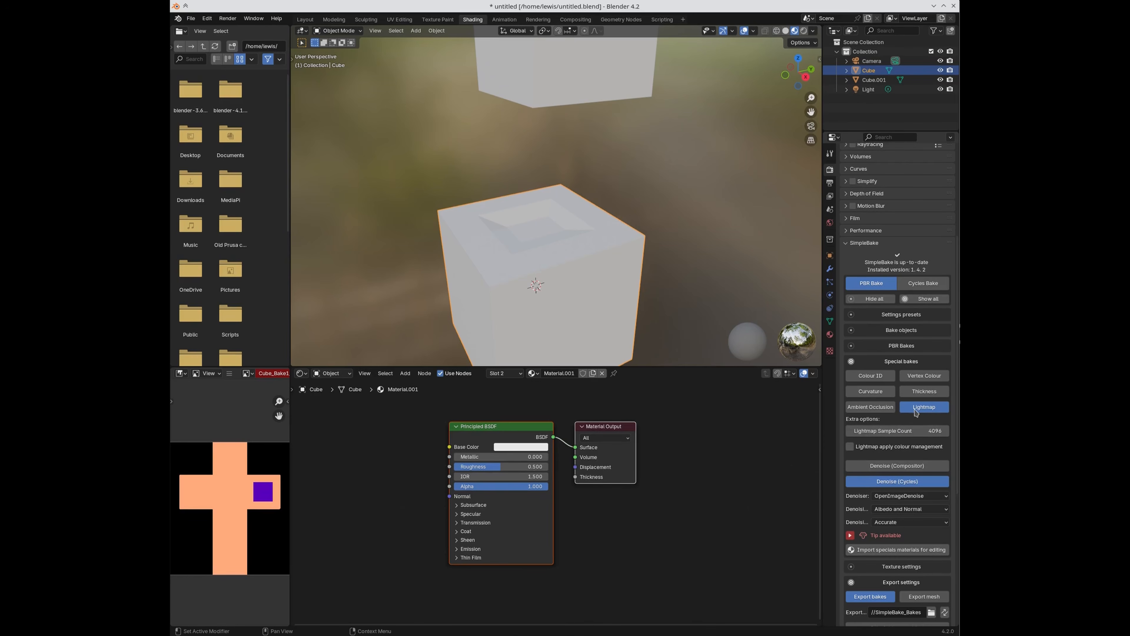
Step: Check the Output format settings, then return to the SimpleBake render settings
scroll(914, 409, "down", 1)
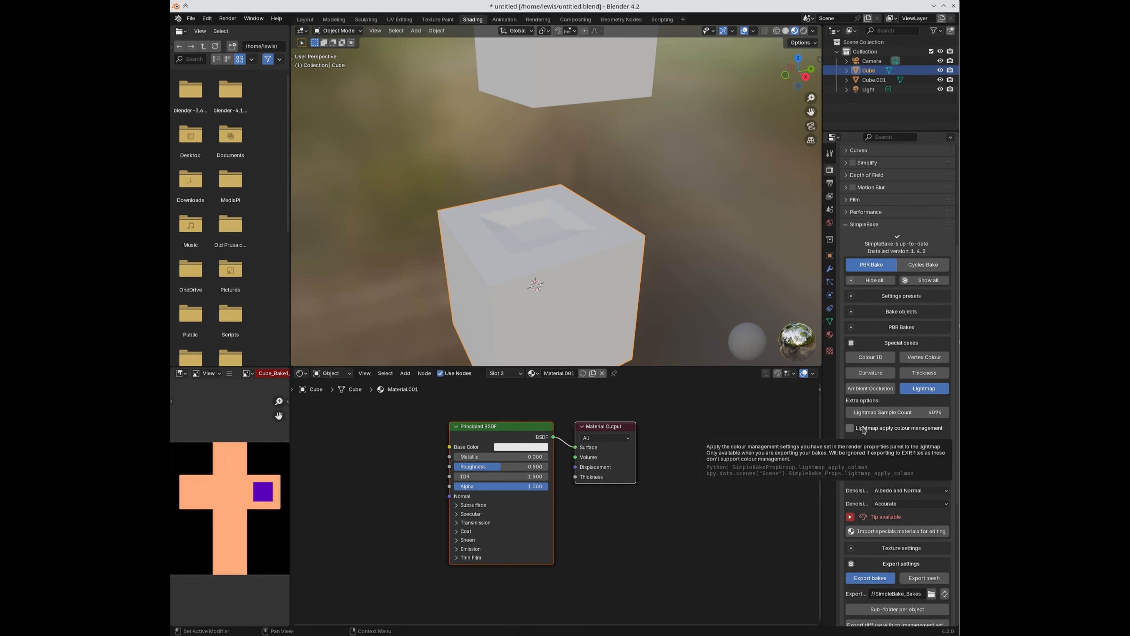
left_click(832, 186)
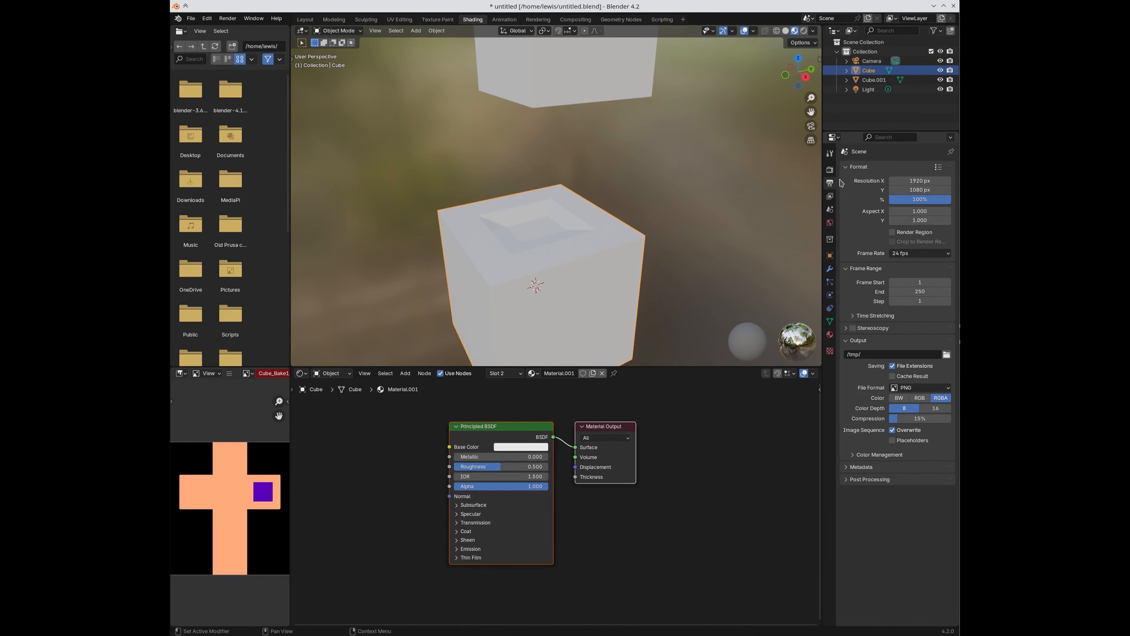
left_click(830, 170)
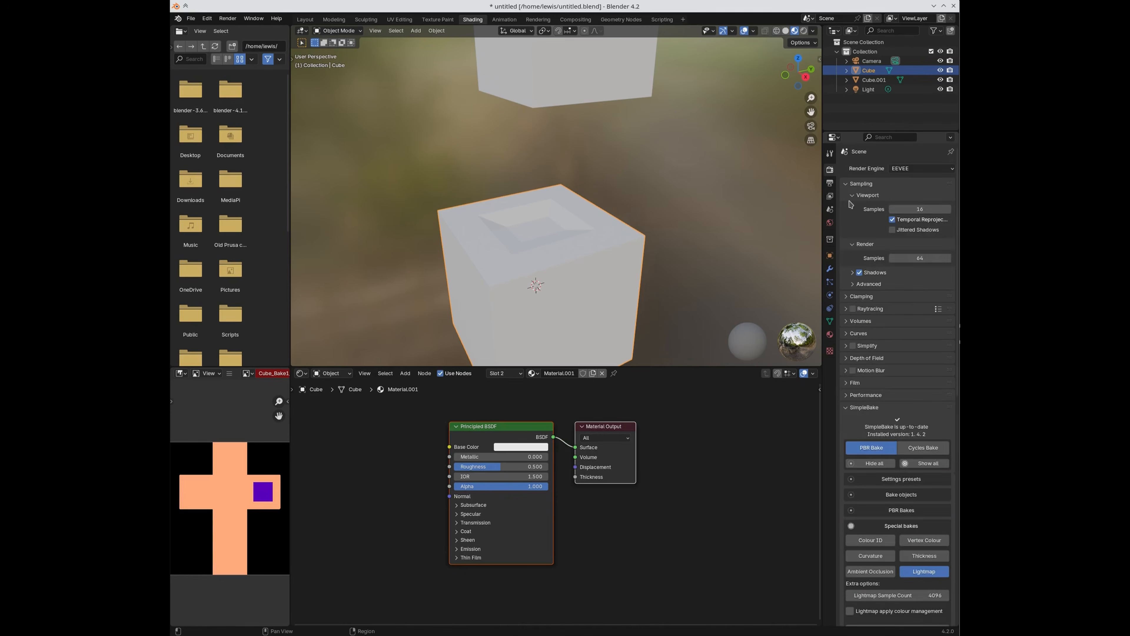
scroll(887, 255, "up", 3)
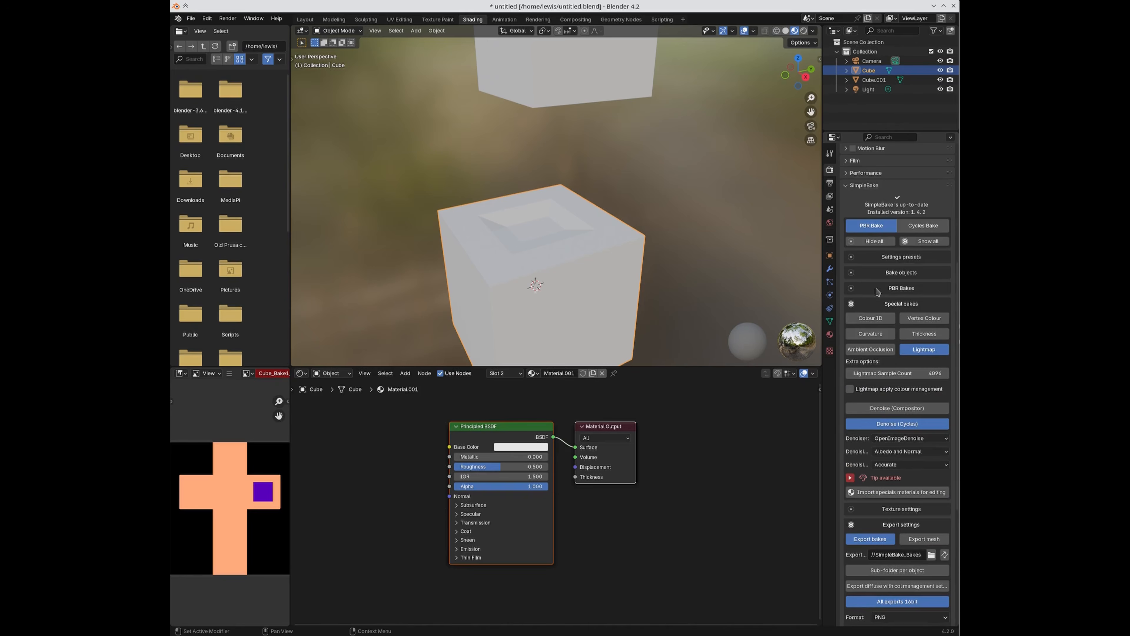
scroll(891, 471, "up", 5)
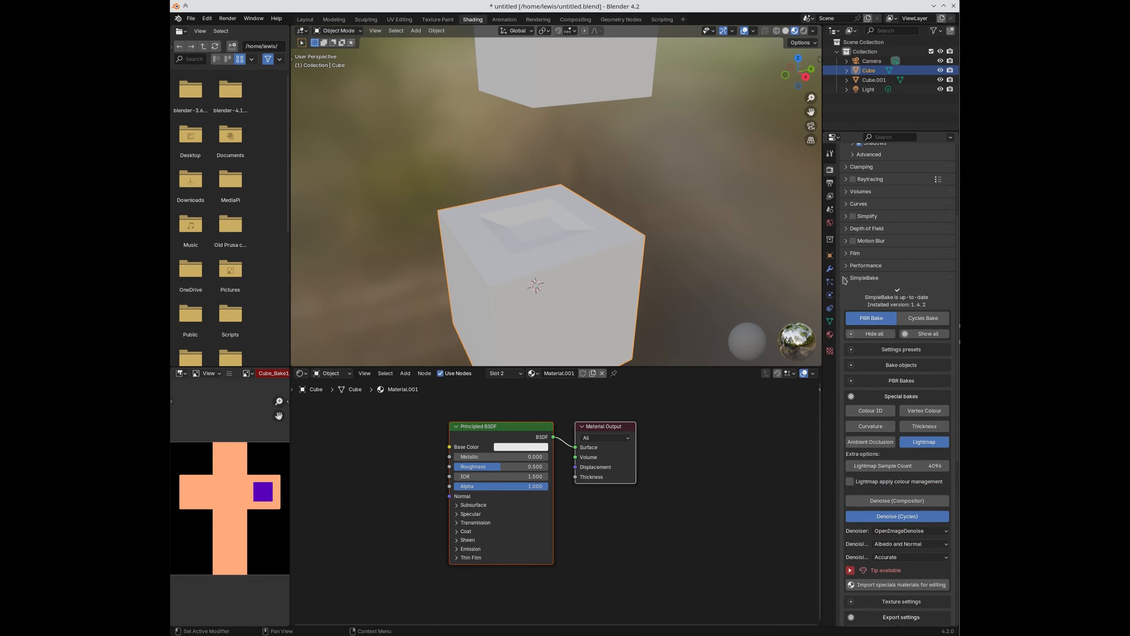
scroll(898, 290, "down", 17)
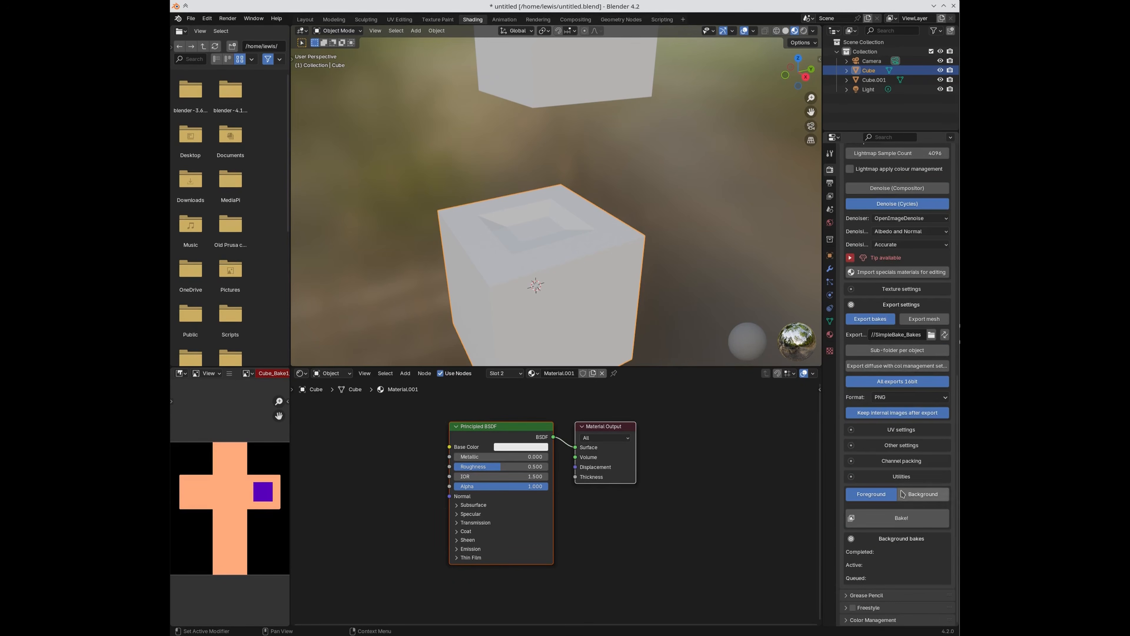
Step: Inspect Color Management and expand the advanced render sampling settings
left_click(847, 621)
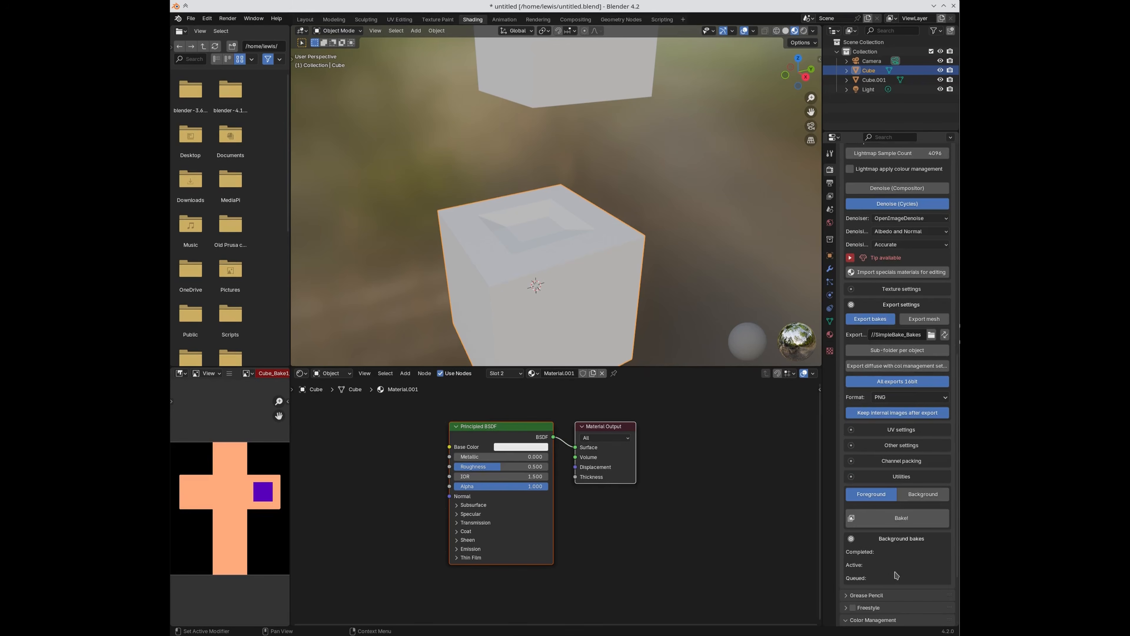
scroll(896, 576, "down", 5)
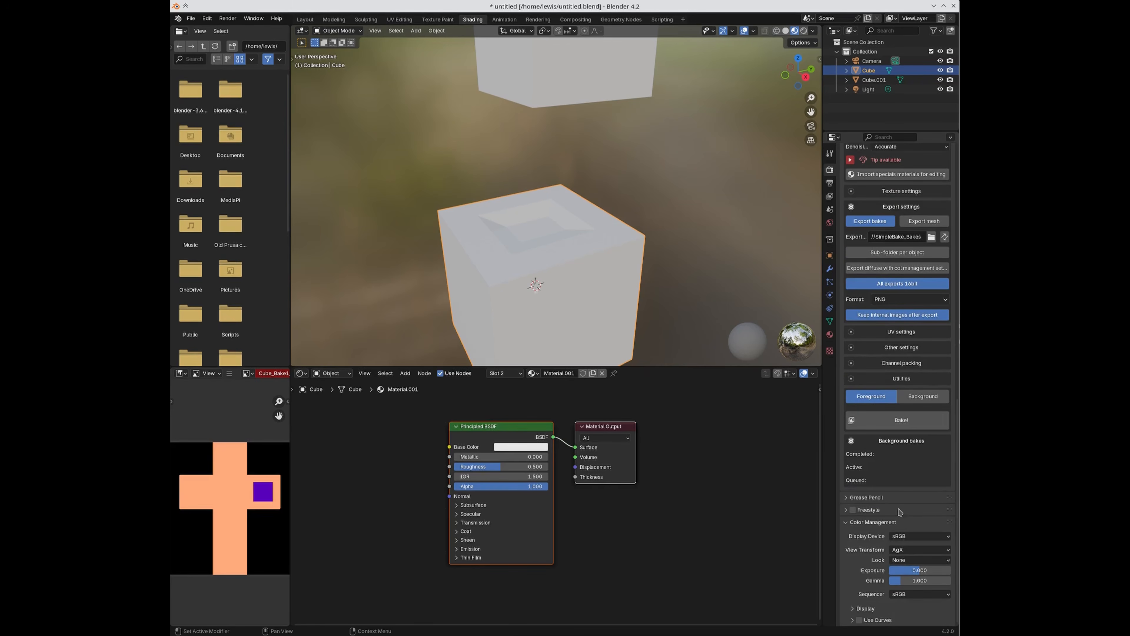
scroll(878, 579, "up", 12)
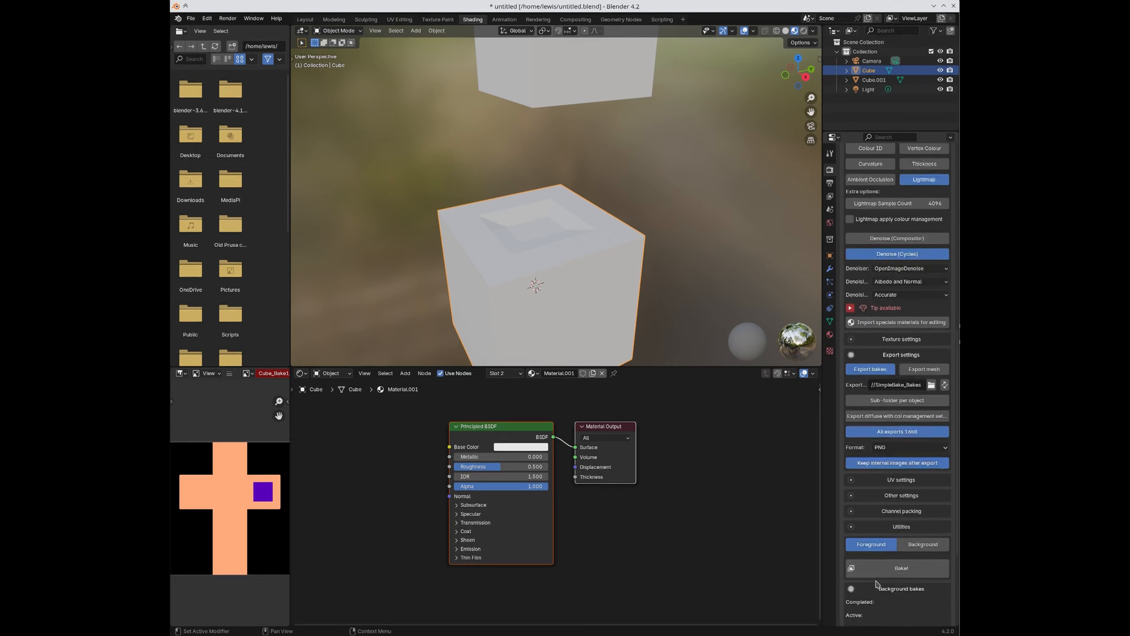
scroll(876, 583, "up", 2)
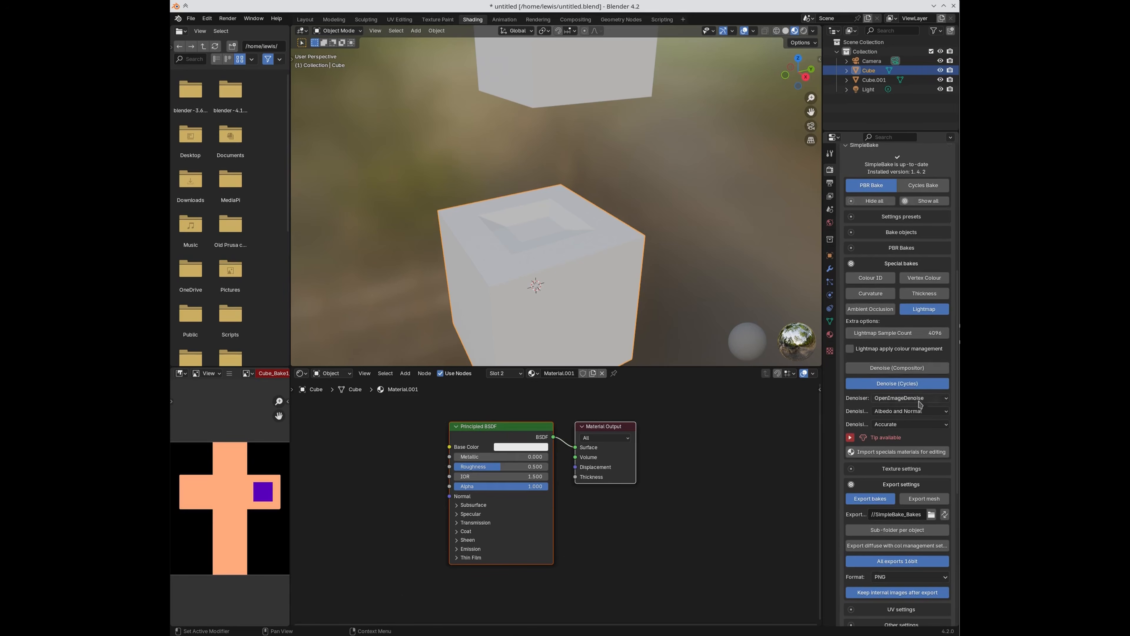
scroll(894, 403, "up", 1)
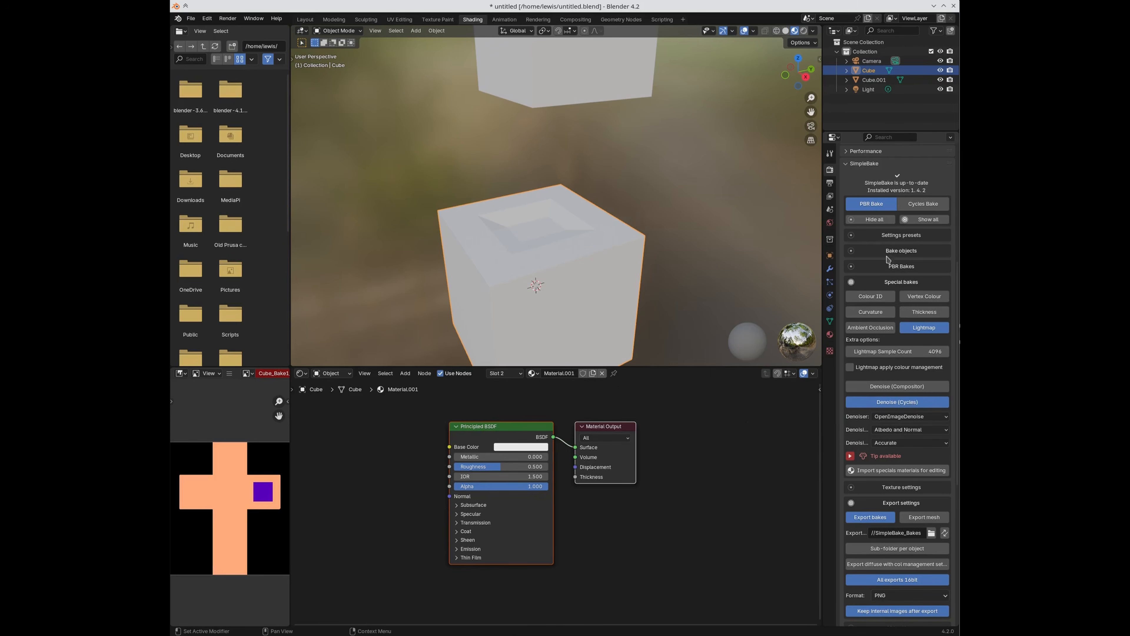
scroll(894, 402, "down", 1)
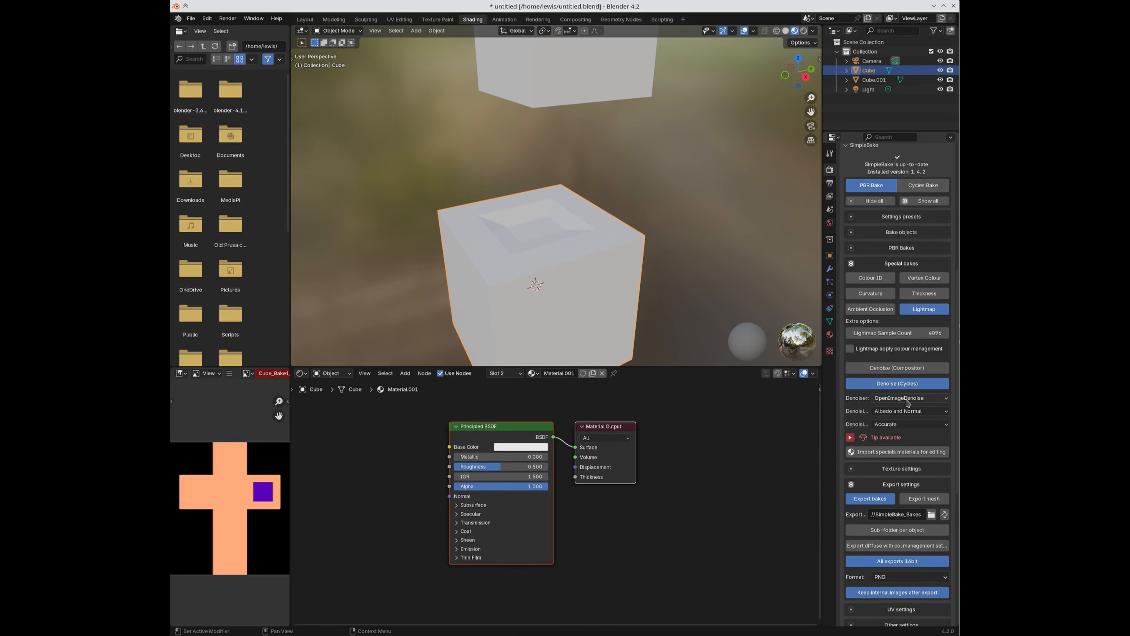
scroll(899, 437, "up", 15)
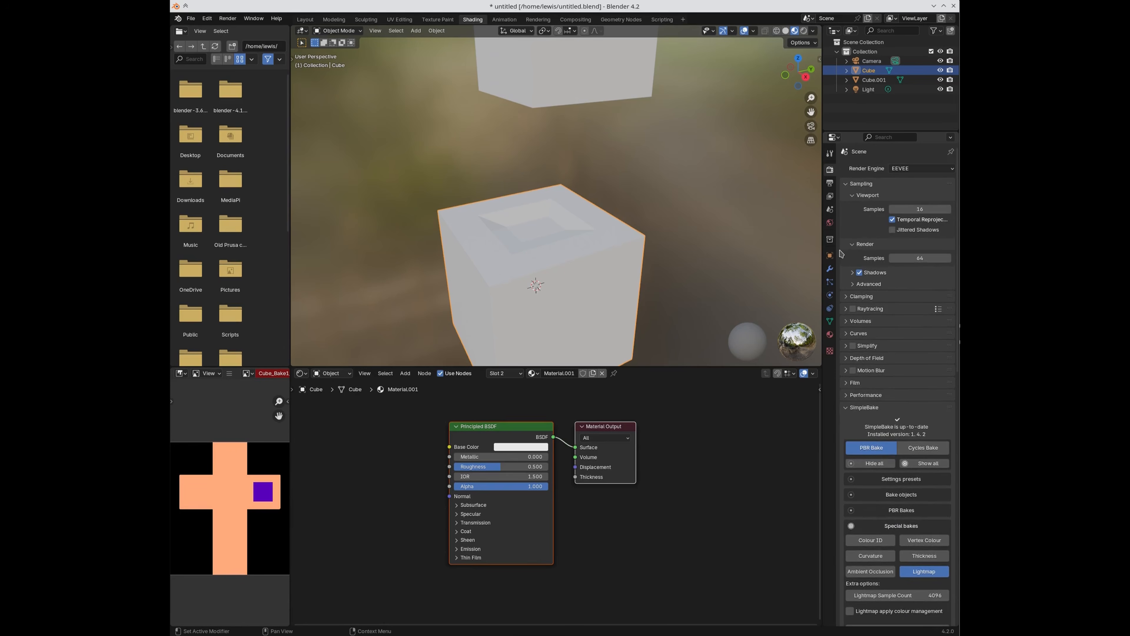
left_click(853, 285)
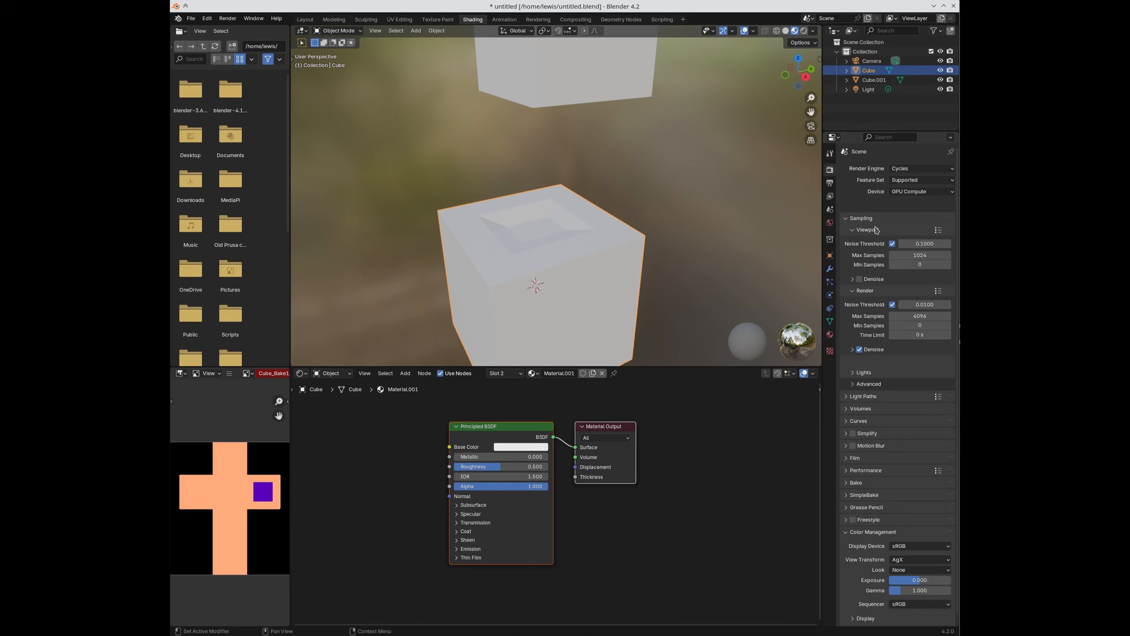
Step: Set the Render Engine dropdown to Cycles
left_click(901, 169)
left_click(921, 171)
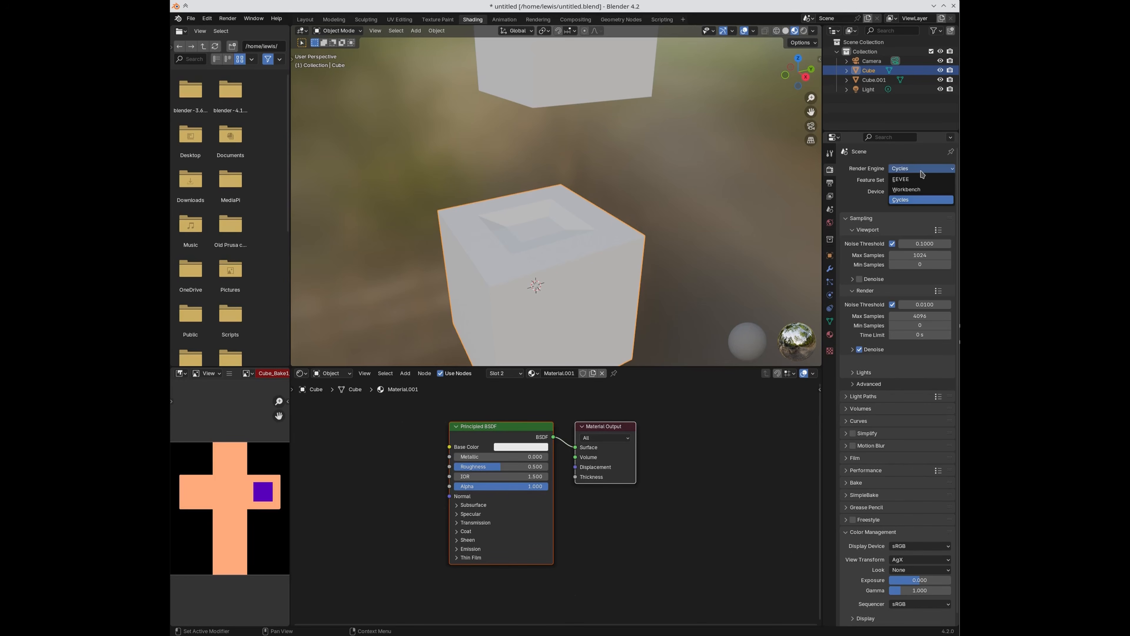
left_click(921, 173)
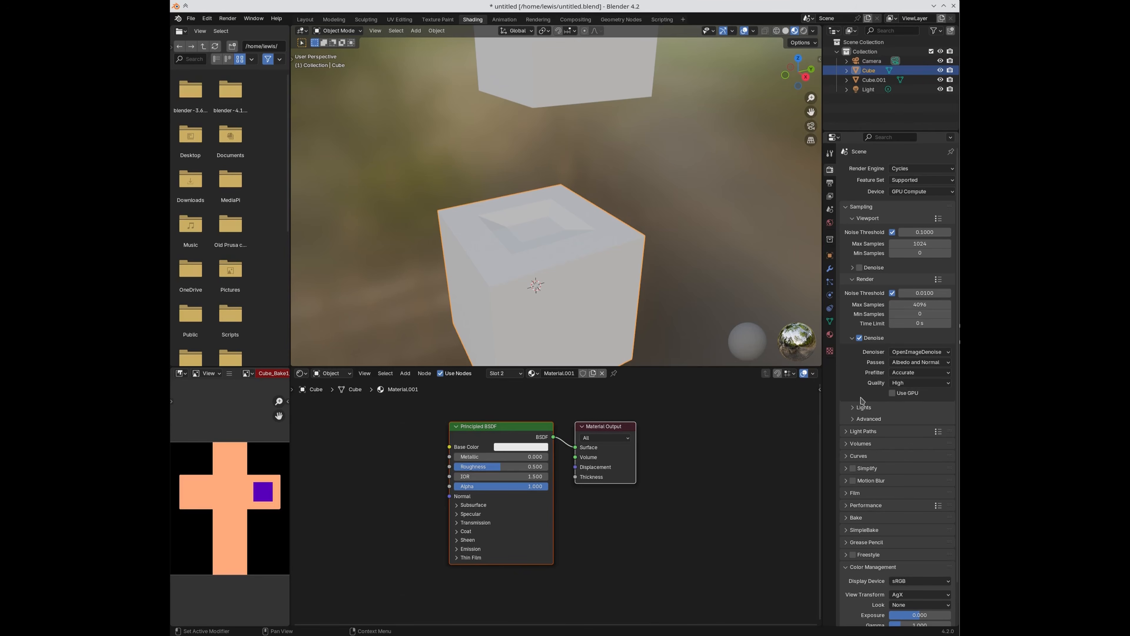
Step: Collapse render Denoise, then enable SimpleBake's Denoise (Compositor) and disable Denoise (Cycles)
left_click(852, 338)
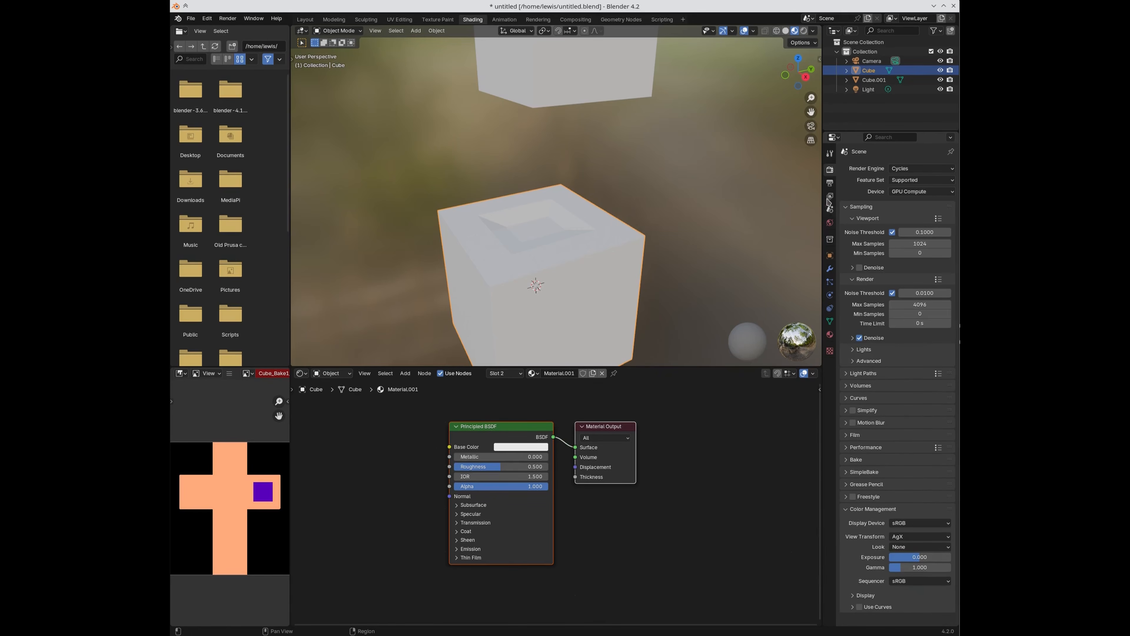
left_click(847, 472)
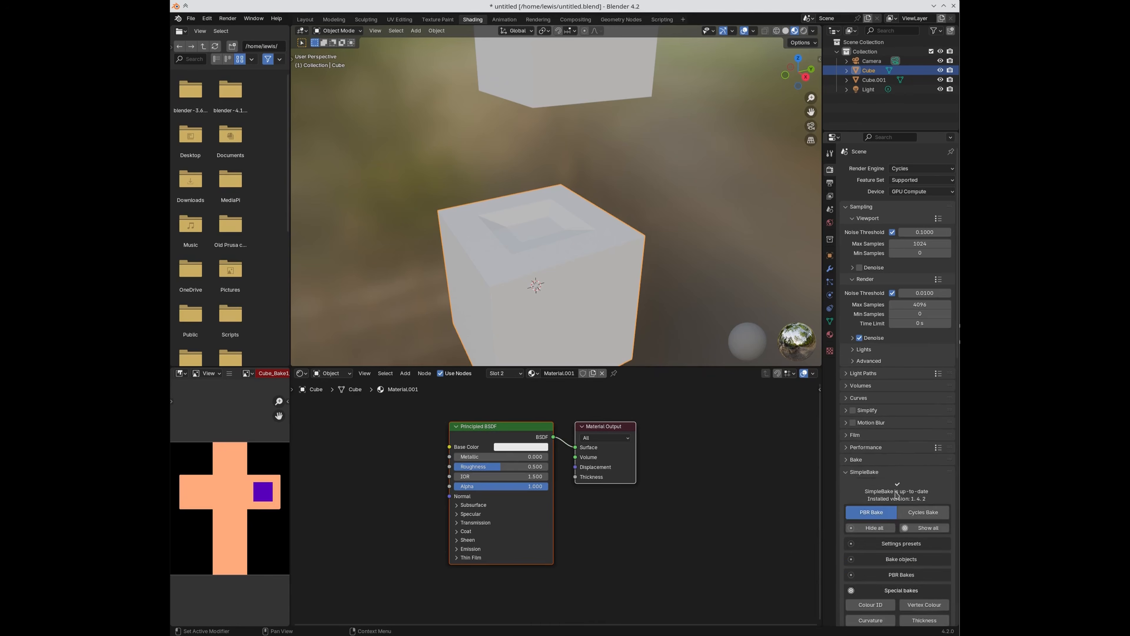
scroll(872, 445, "down", 15)
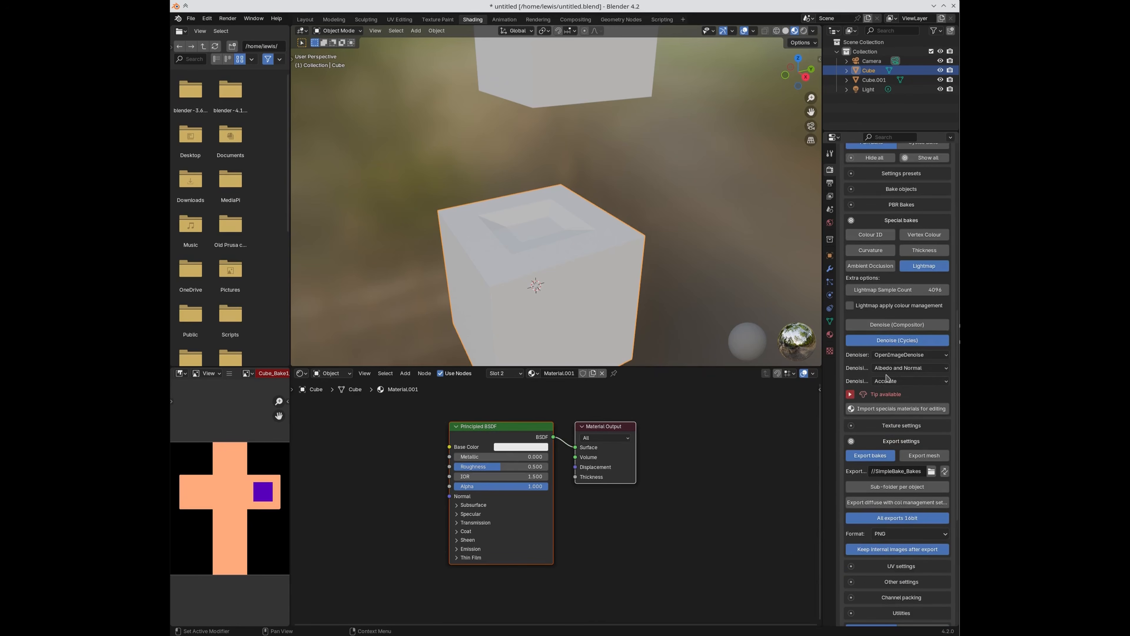
left_click(886, 325)
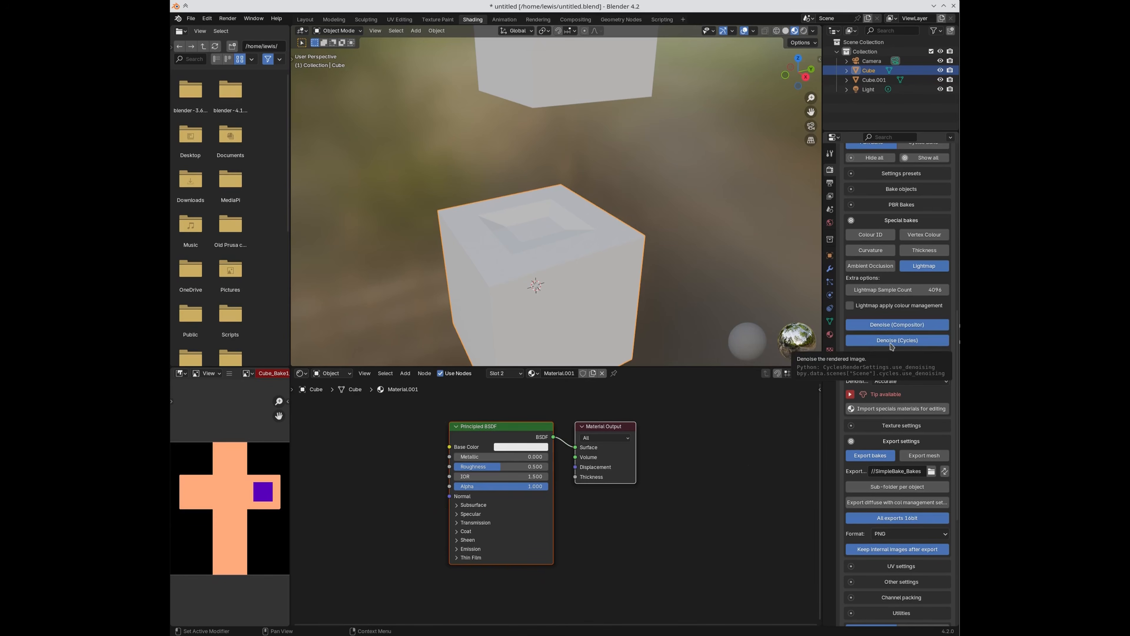
left_click(891, 342)
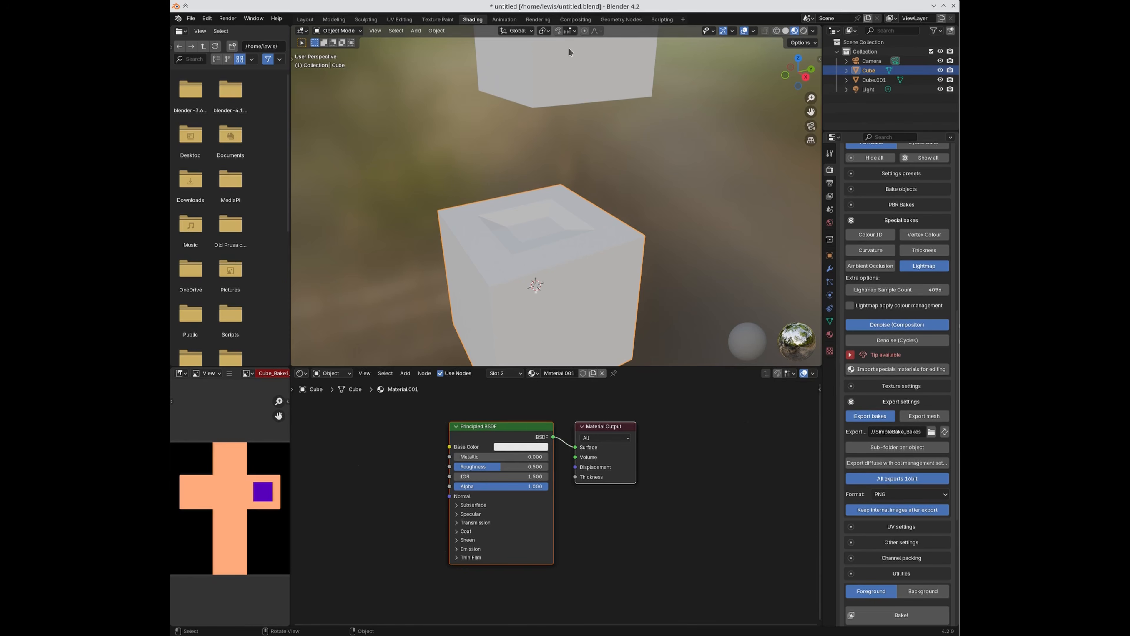
Step: Enable compositing nodes in the Compositing workspace and add a Denoise node
left_click(564, 21)
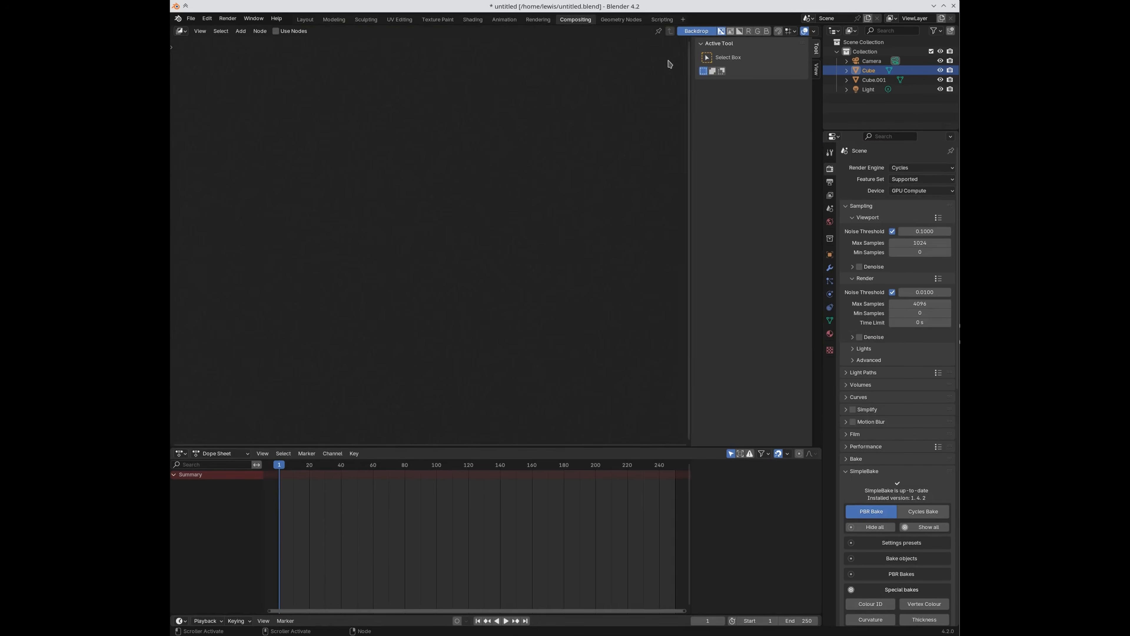
left_click(276, 31)
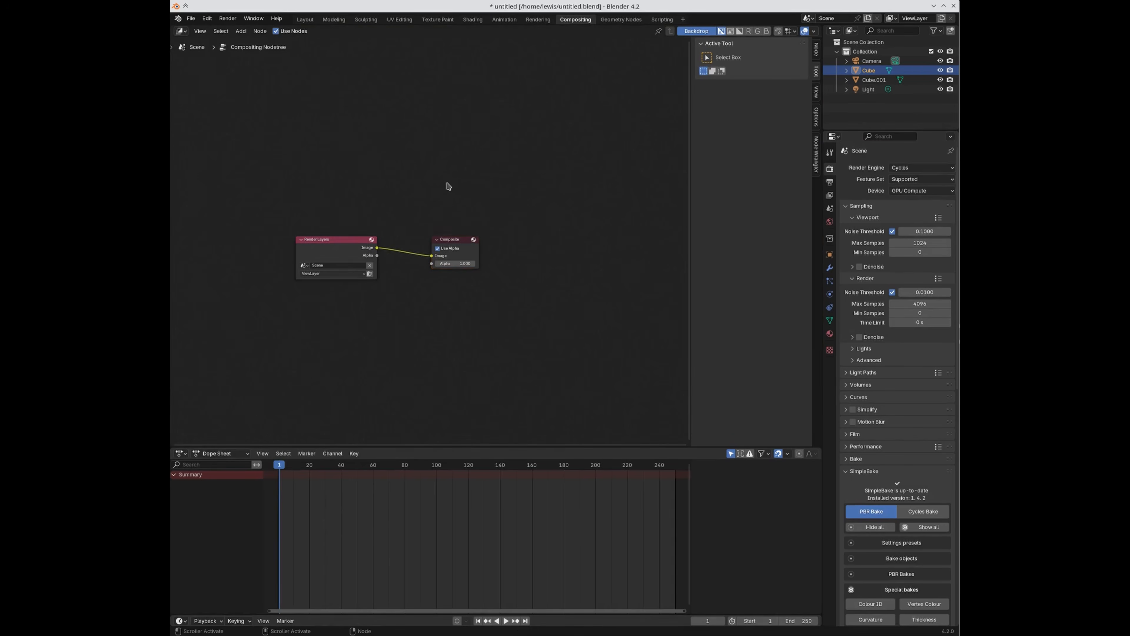
key("shift+a")
type("de")
key("Return")
left_click(326, 161)
Step: Link the Render Layers Image through the Denoise node into the Composite output
left_click_drag(332, 256, 235, 197)
left_click_drag(341, 153, 365, 148)
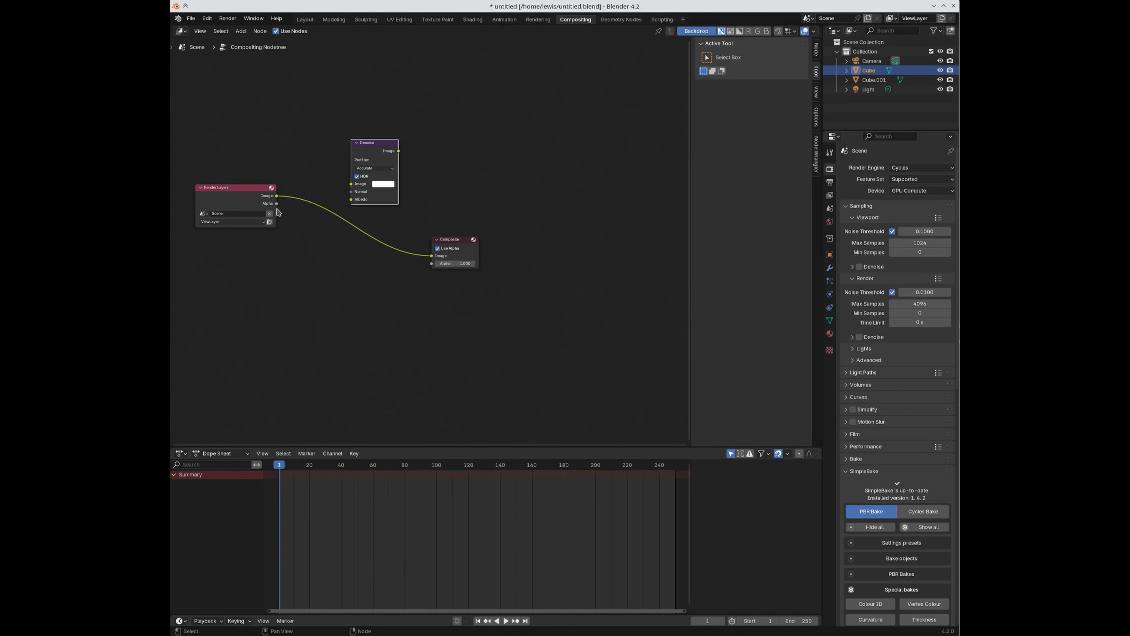
left_click_drag(276, 195, 351, 184)
left_click_drag(398, 151, 431, 256)
scroll(908, 459, "down", 6)
scroll(908, 458, "down", 8)
scroll(850, 431, "down", 2)
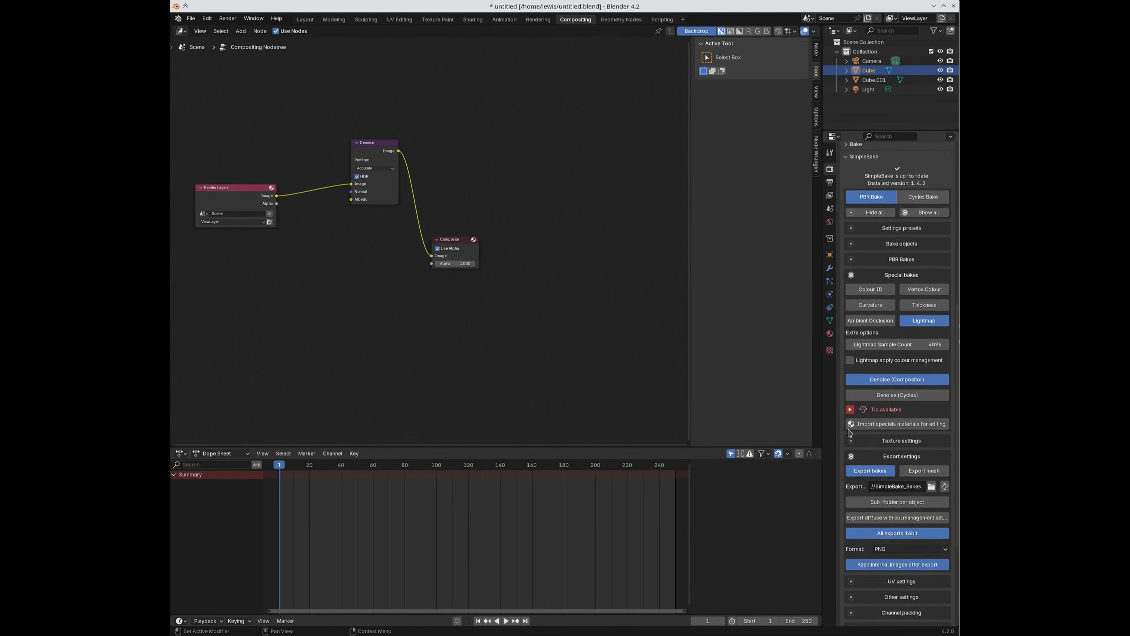
scroll(850, 432, "down", 1)
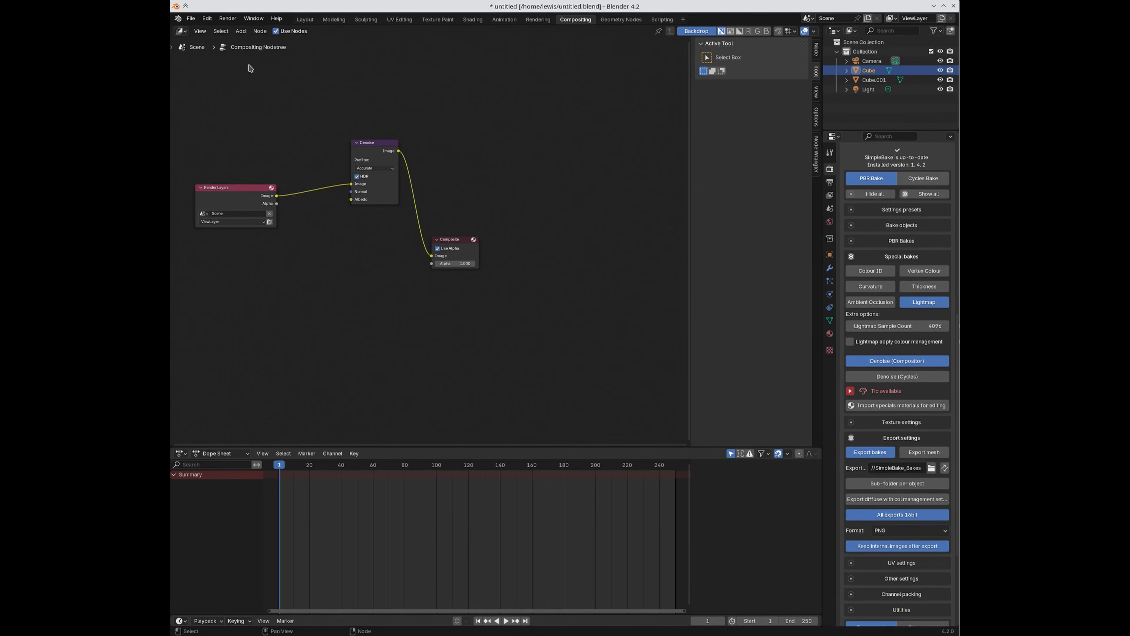
Step: Find SimpleBake in Preferences add-ons by searching 'sim' and open its support page
left_click(207, 19)
left_click(222, 141)
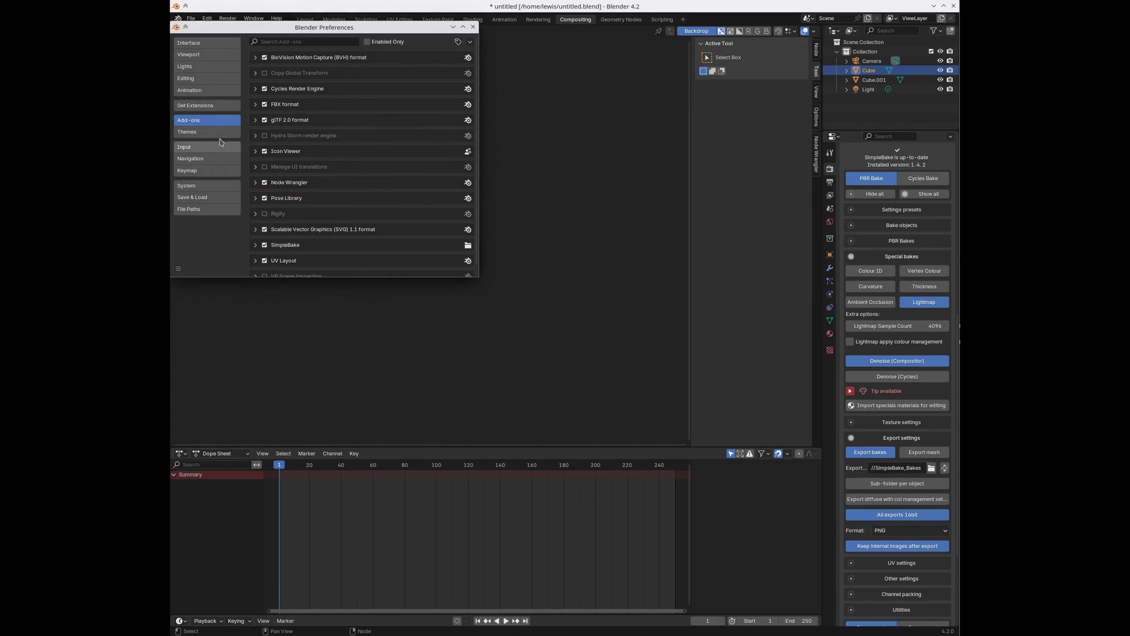
key("ctrl+f")
type("sim")
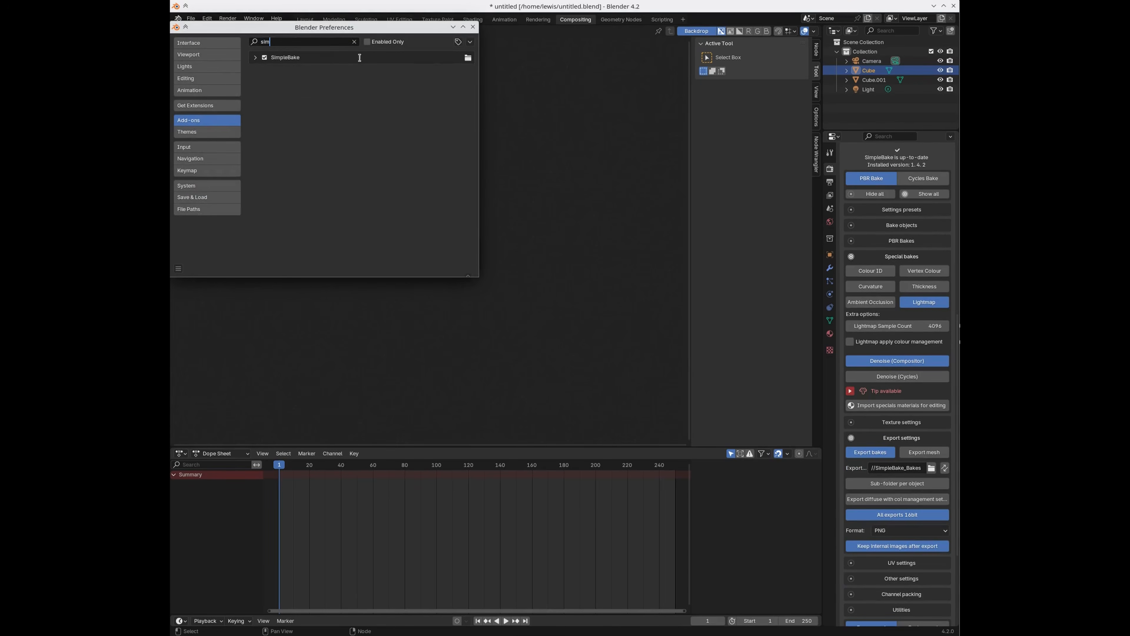
left_click(256, 57)
left_click(330, 213)
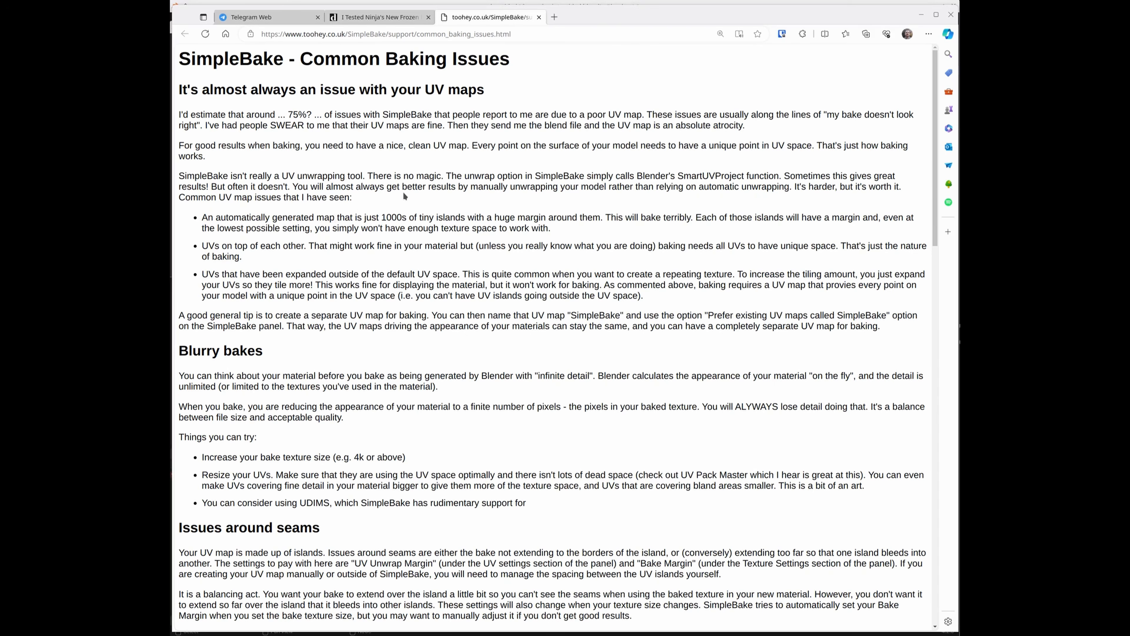
scroll(454, 258, "down", 15)
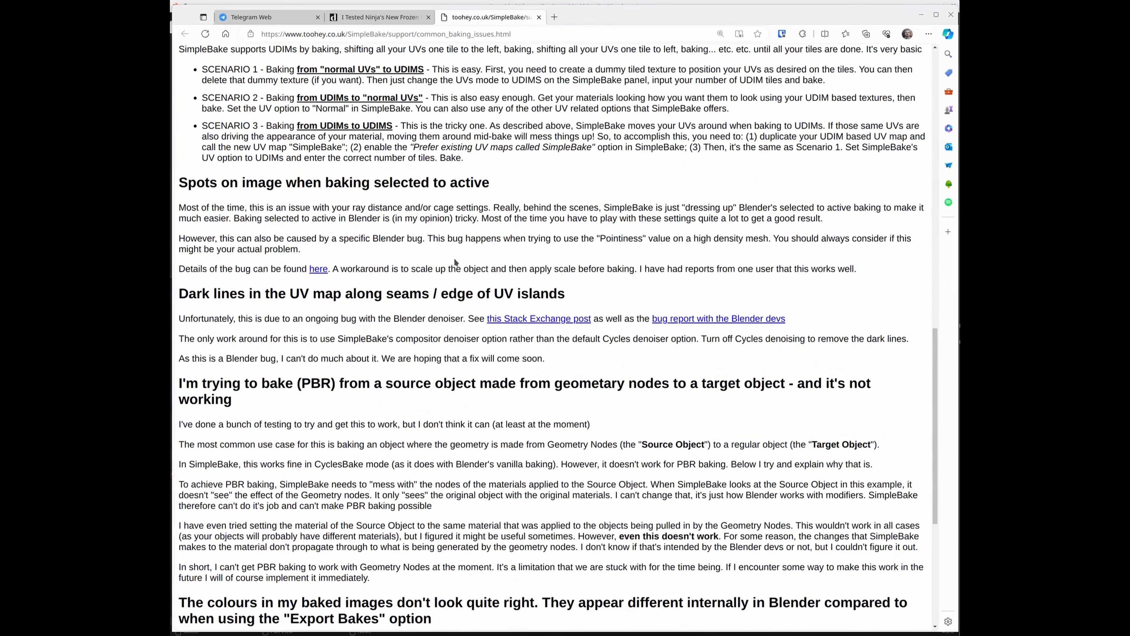
scroll(380, 304, "down", 2)
left_click_drag(180, 239, 578, 240)
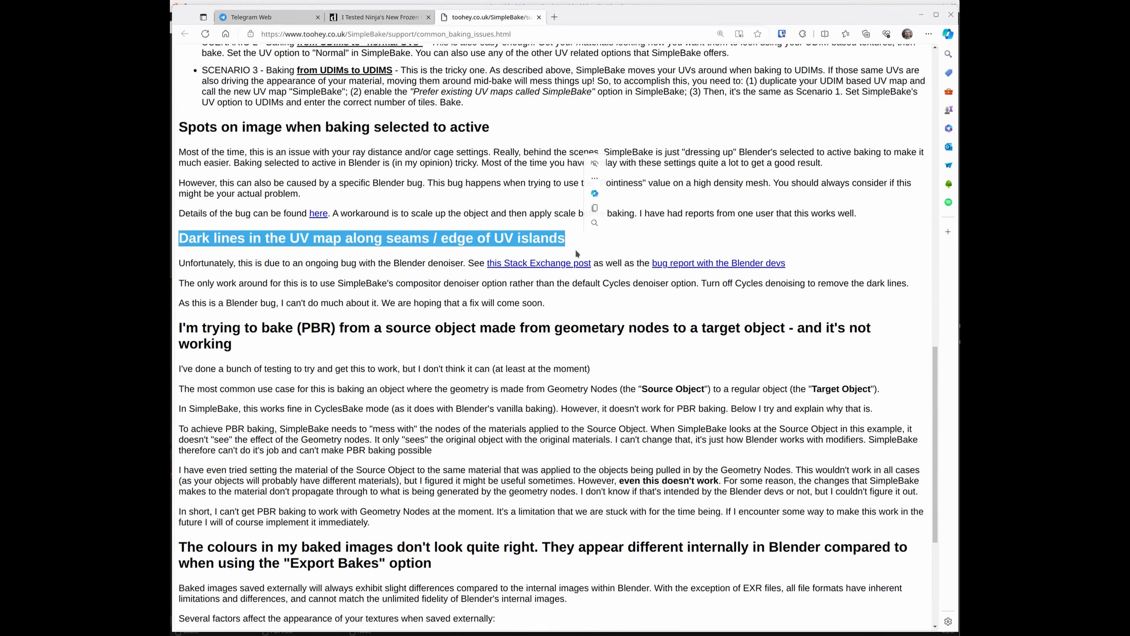
left_click(674, 265)
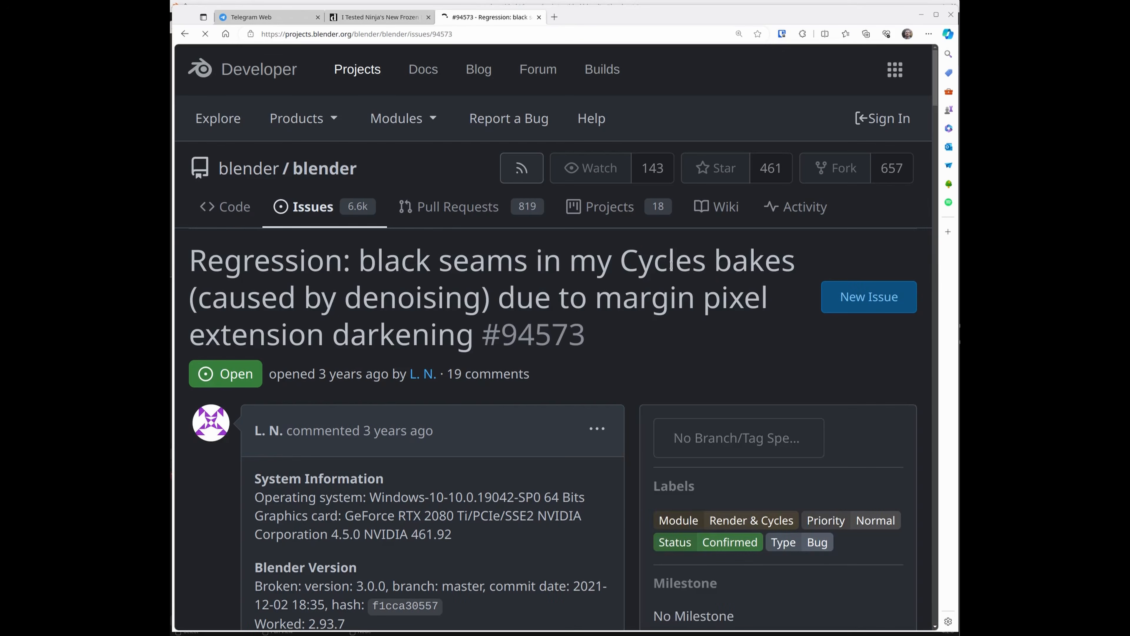
left_click(184, 34)
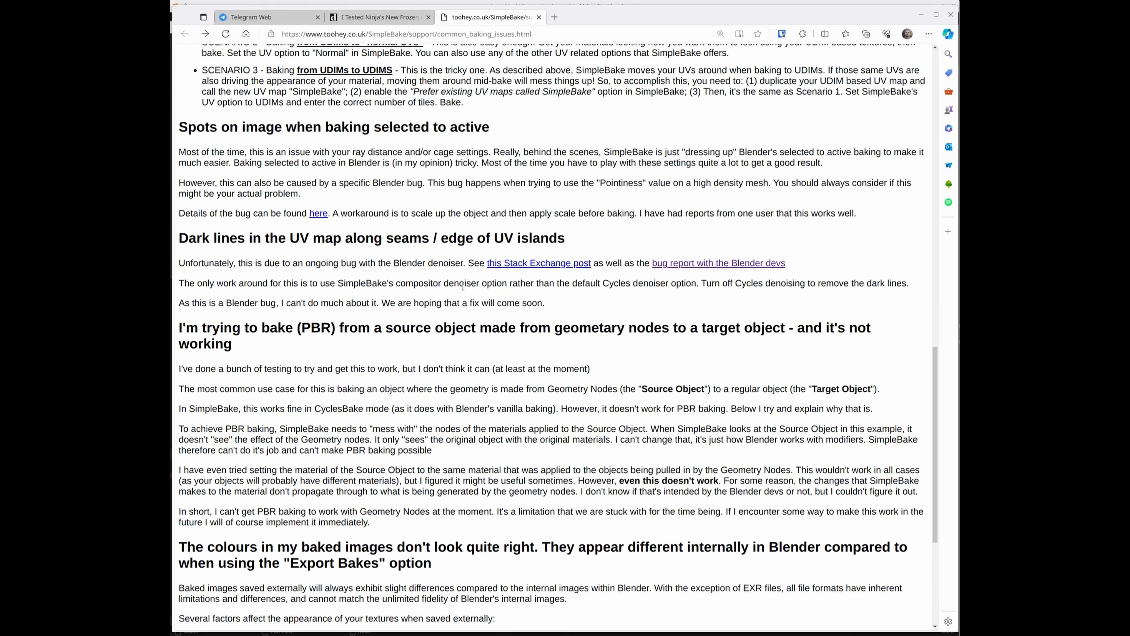
left_click_drag(438, 283, 503, 284)
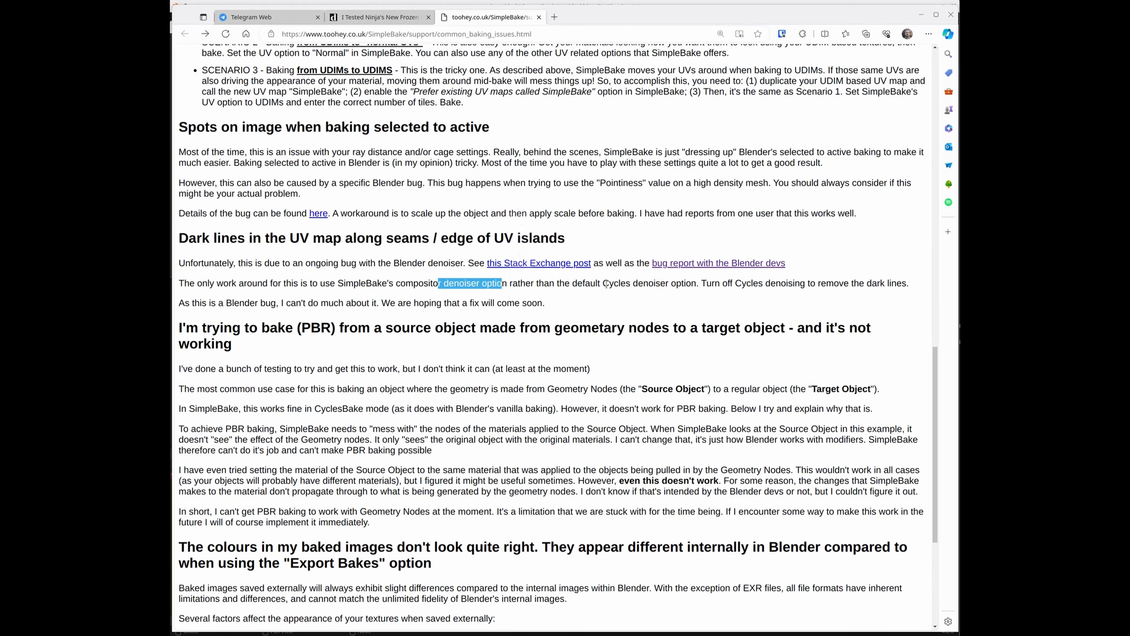
left_click(707, 284)
left_click_drag(381, 286, 910, 284)
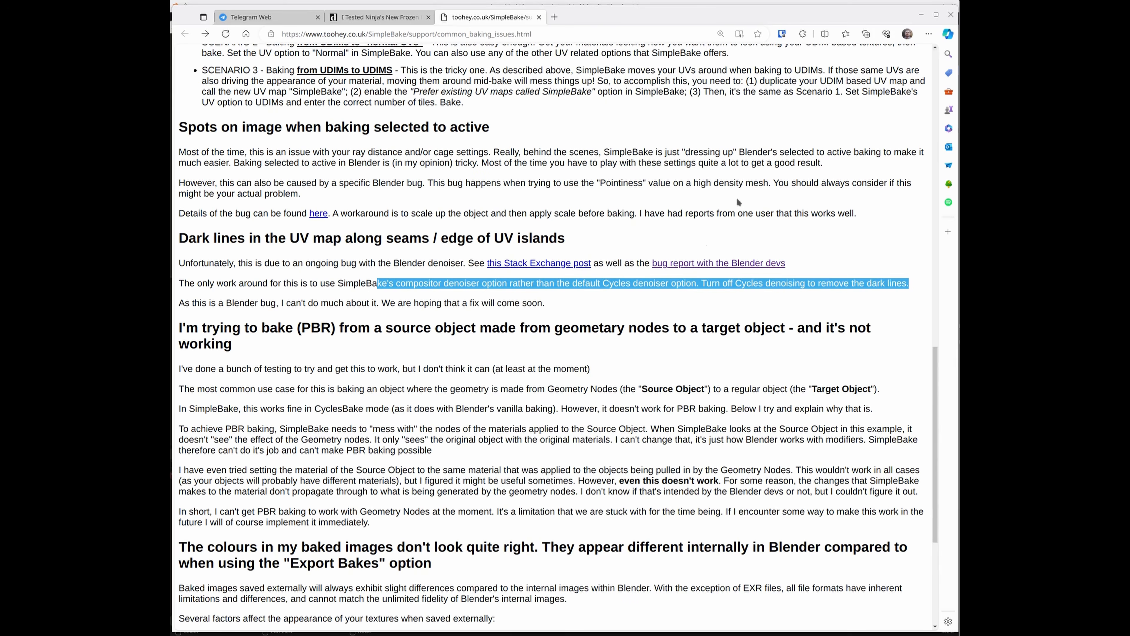
left_click(574, 307)
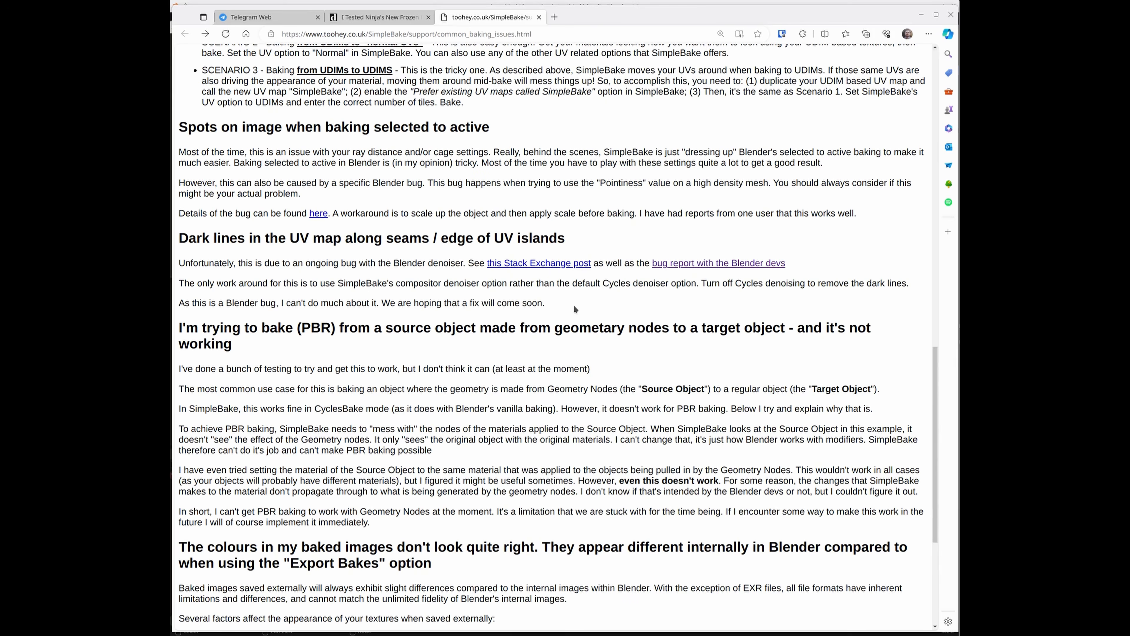
Step: Close the browser and Preferences windows and return to the Layout workspace
left_click(952, 18)
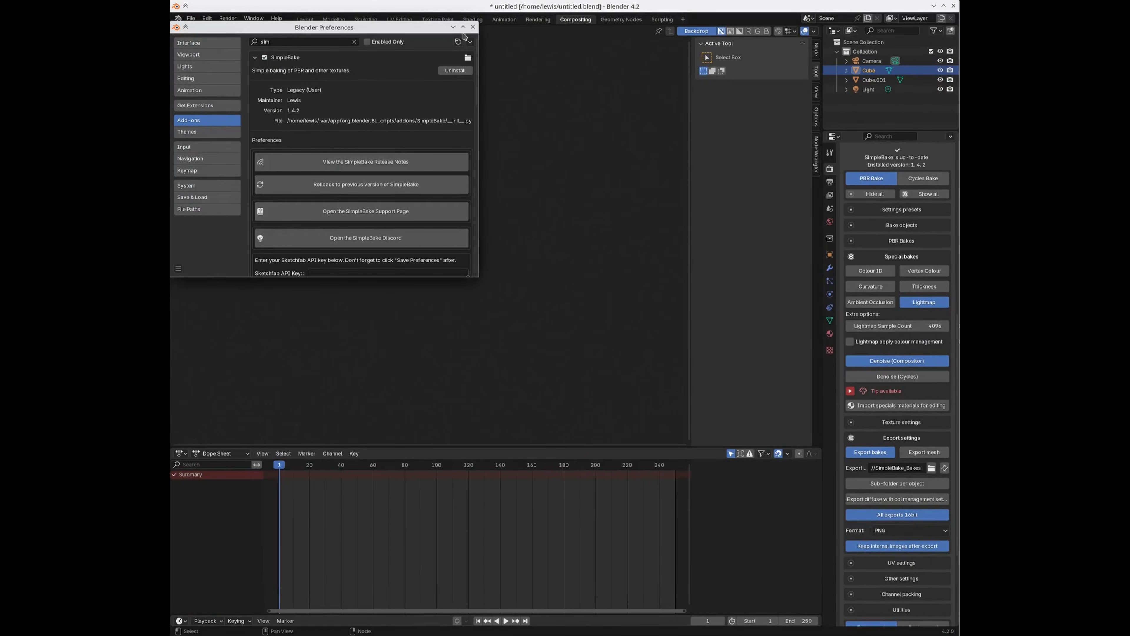
left_click(472, 27)
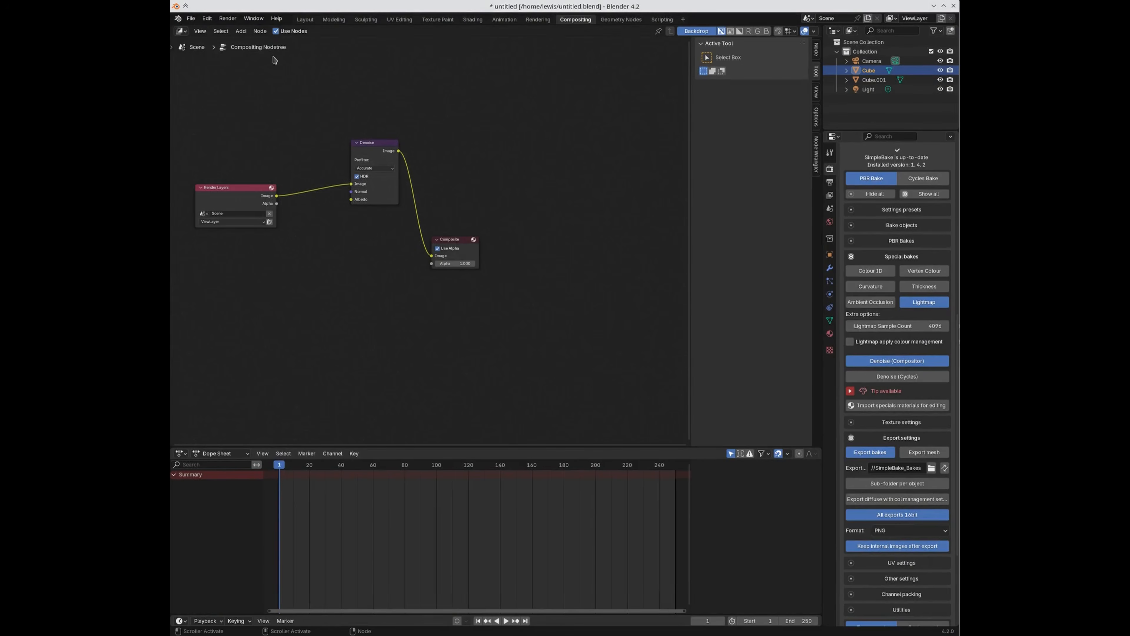
left_click(305, 19)
Step: Turn off SimpleBake's Denoise (Compositor) and expand the sample-count and denoise tip
scroll(919, 470, "down", 5)
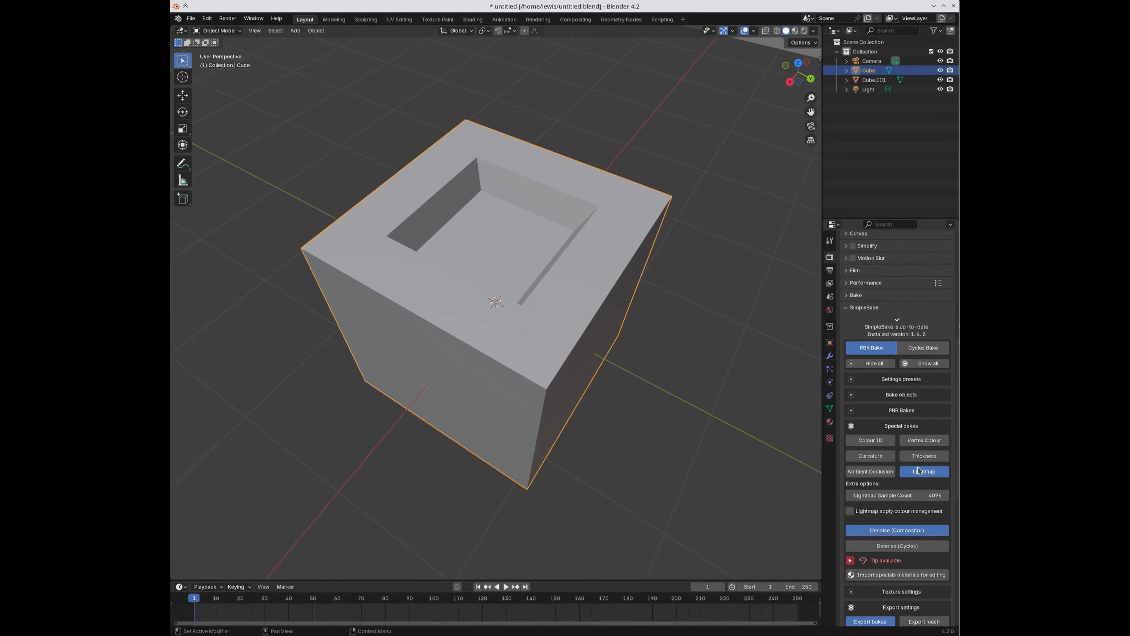
left_click(888, 420)
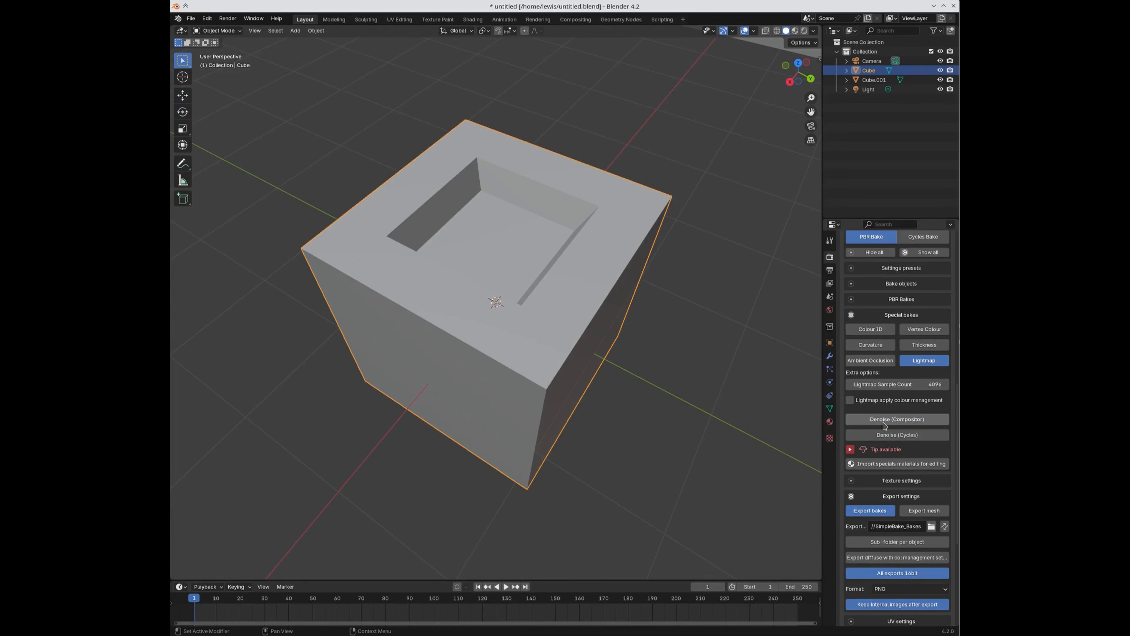
left_click(850, 450)
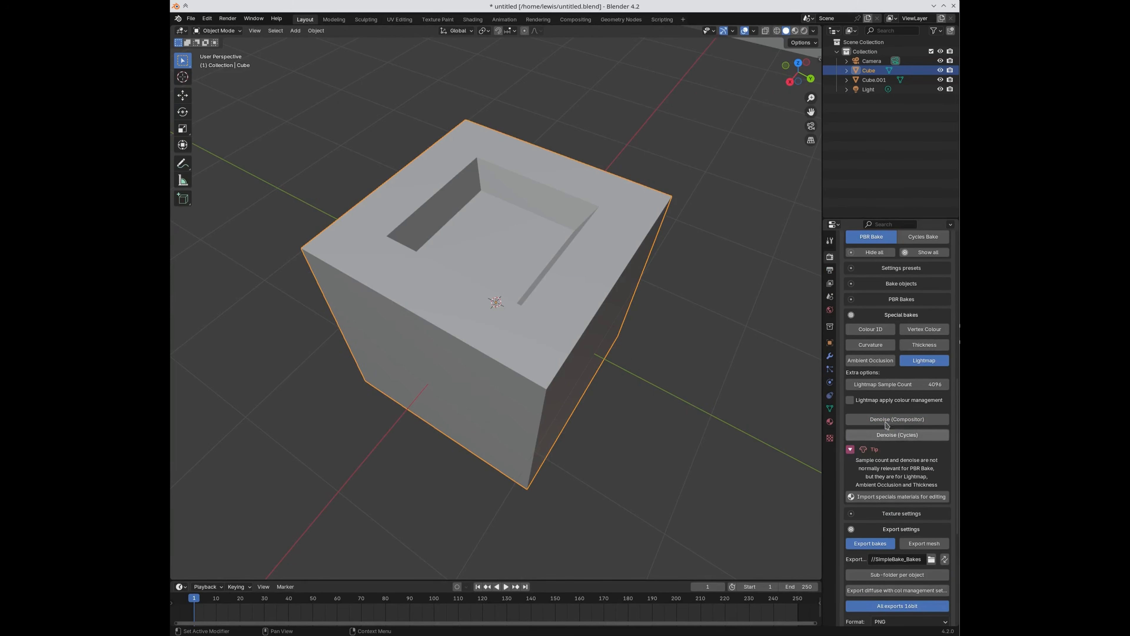
scroll(897, 395, "down", 1)
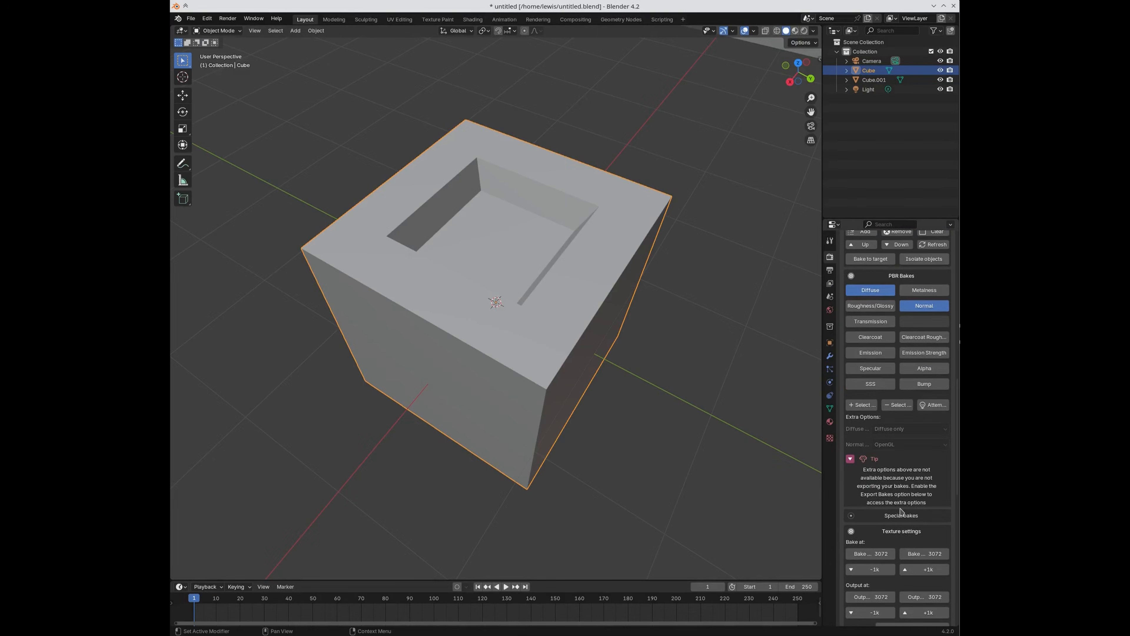
scroll(899, 499, "down", 5)
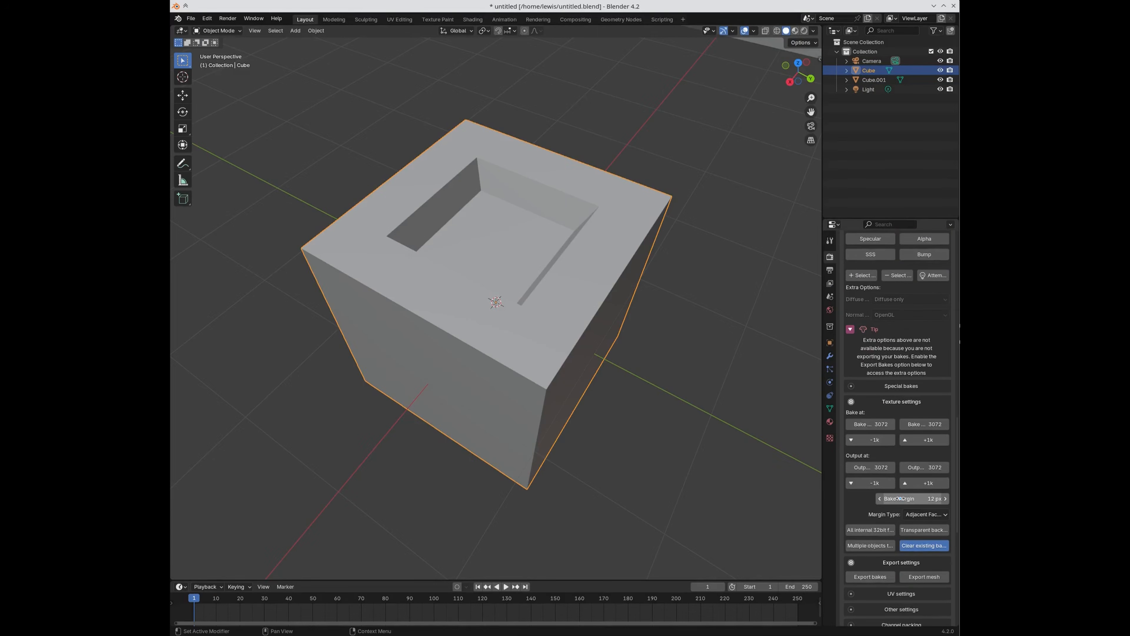
scroll(902, 495, "down", 6)
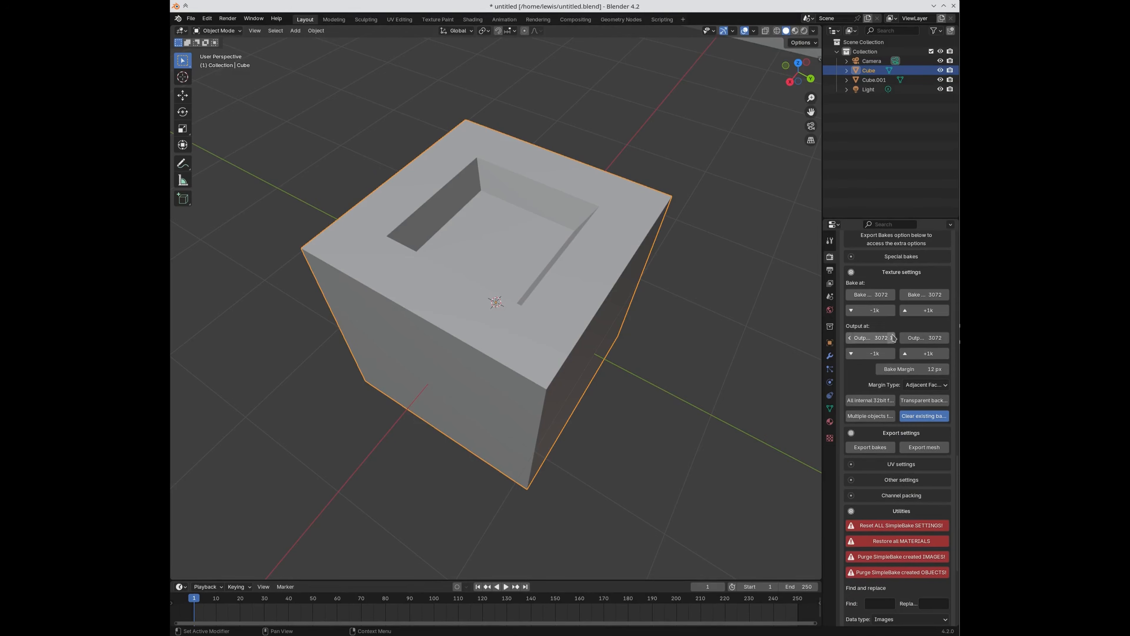
Step: Step SimpleBake's bake size up to 4096 and drop the output size to 2048
left_click(875, 312)
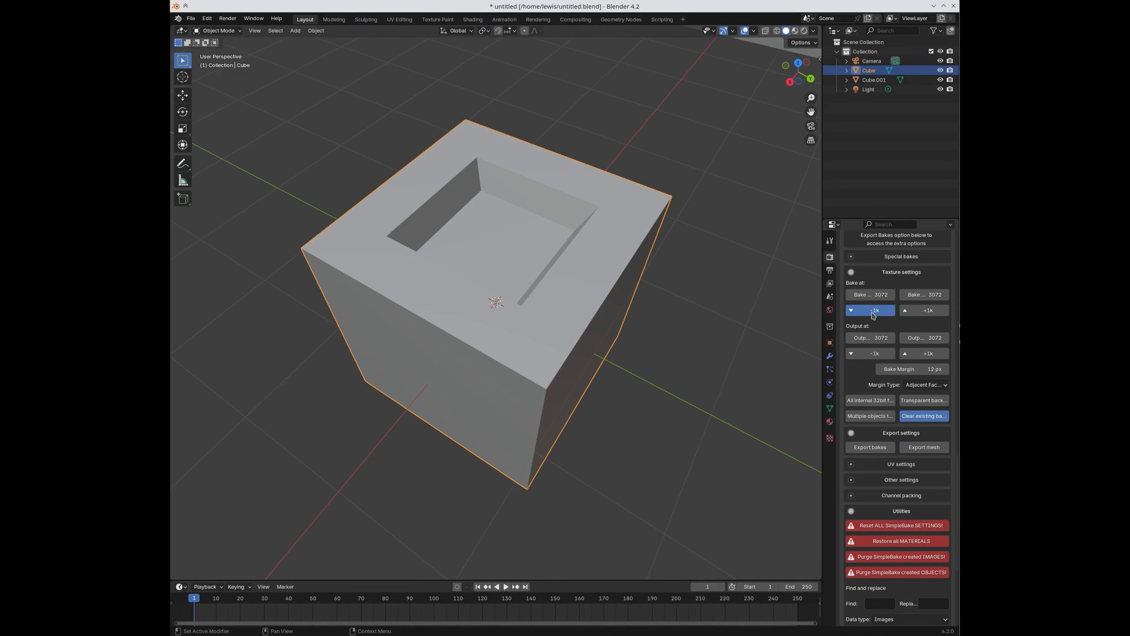
left_click(876, 312)
left_click(883, 355)
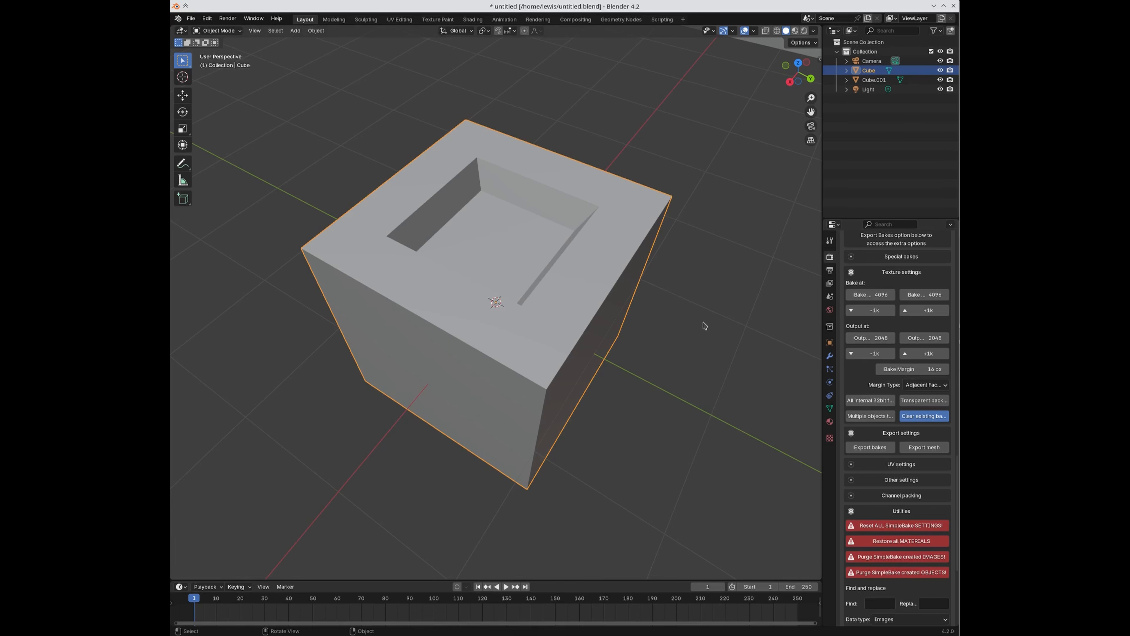
Step: Purge the images SimpleBake created earlier
left_click(913, 560)
scroll(912, 575, "down", 3)
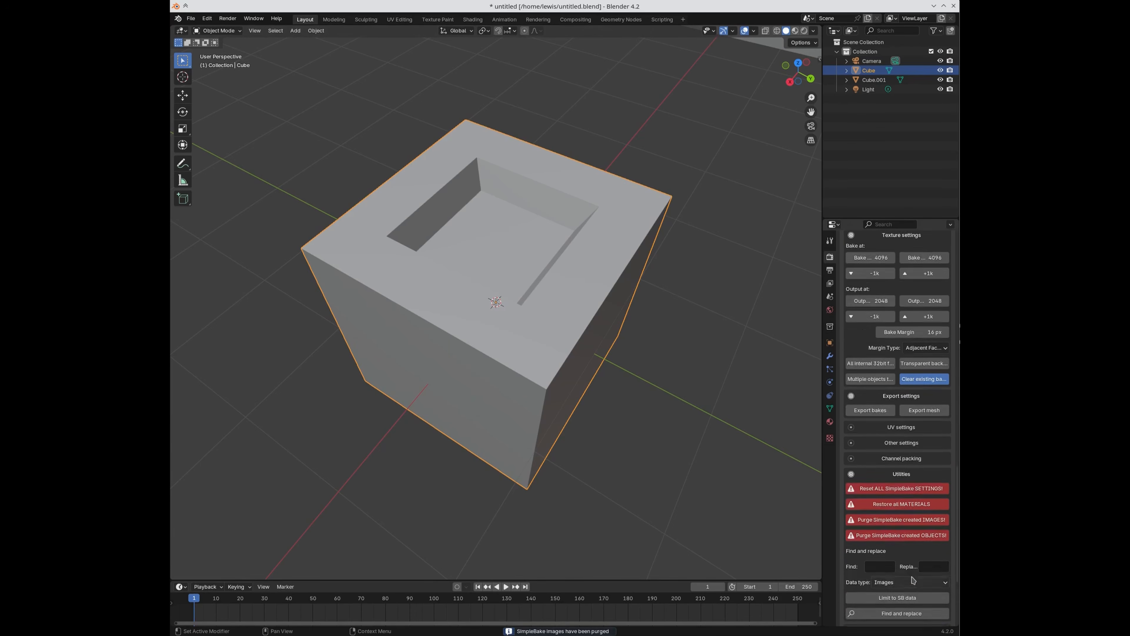
scroll(908, 584, "down", 4)
scroll(899, 587, "up", 15)
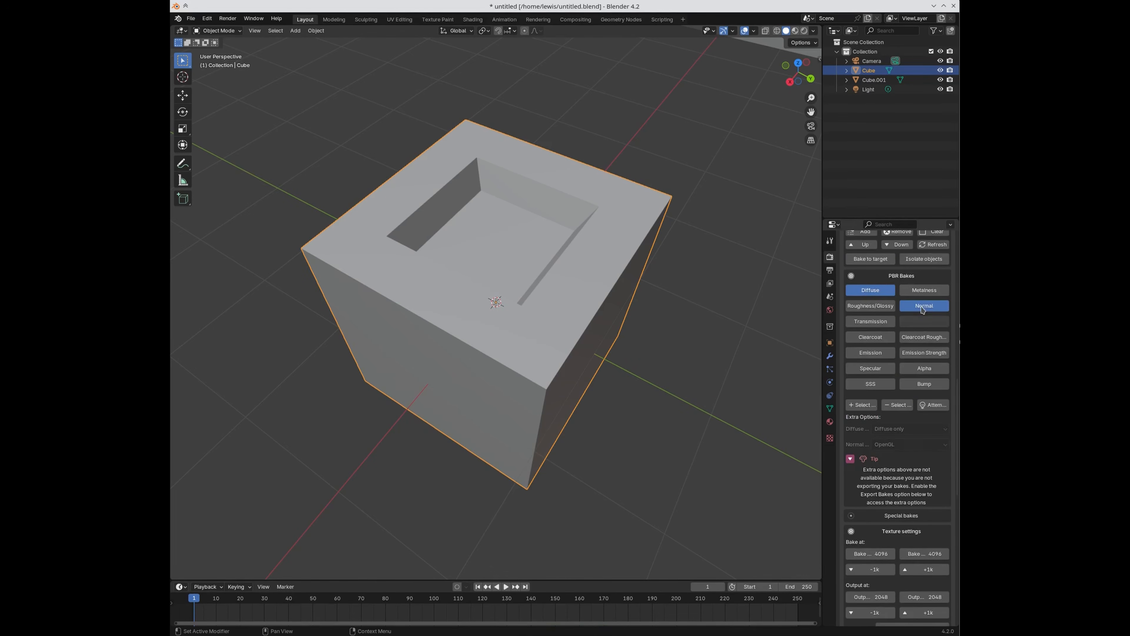
scroll(884, 587, "down", 15)
Step: Bake Cube's diffuse map at 2048, then move to the UV Editing workspace
left_click(885, 518)
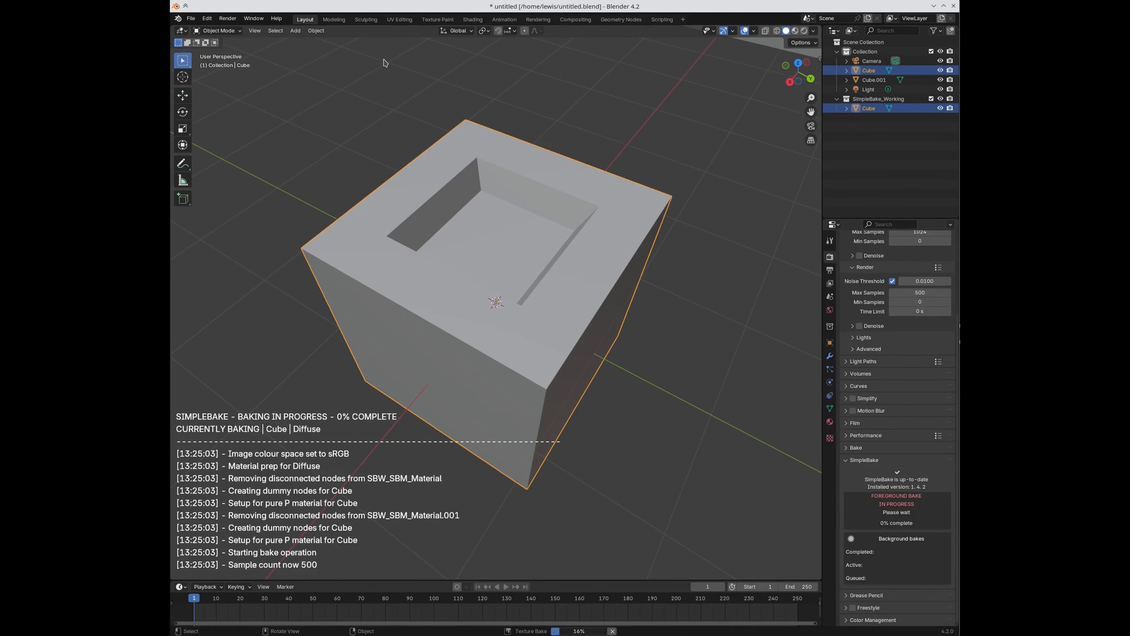
left_click(519, 333)
left_click(399, 20)
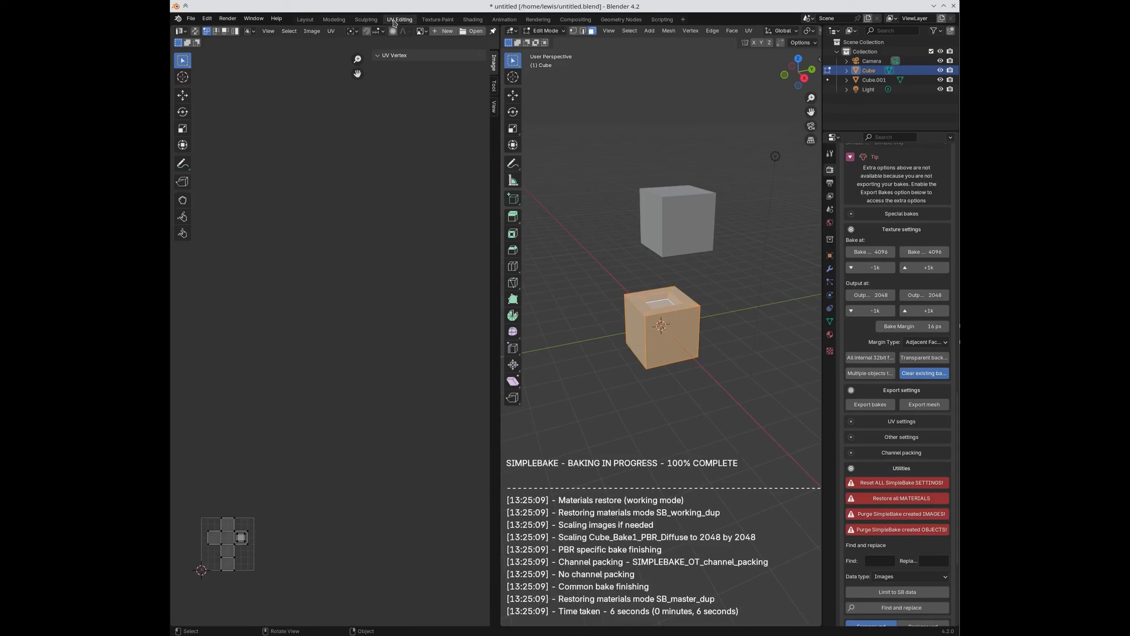
left_click(422, 31)
left_click(430, 52)
scroll(219, 512, "up", 5)
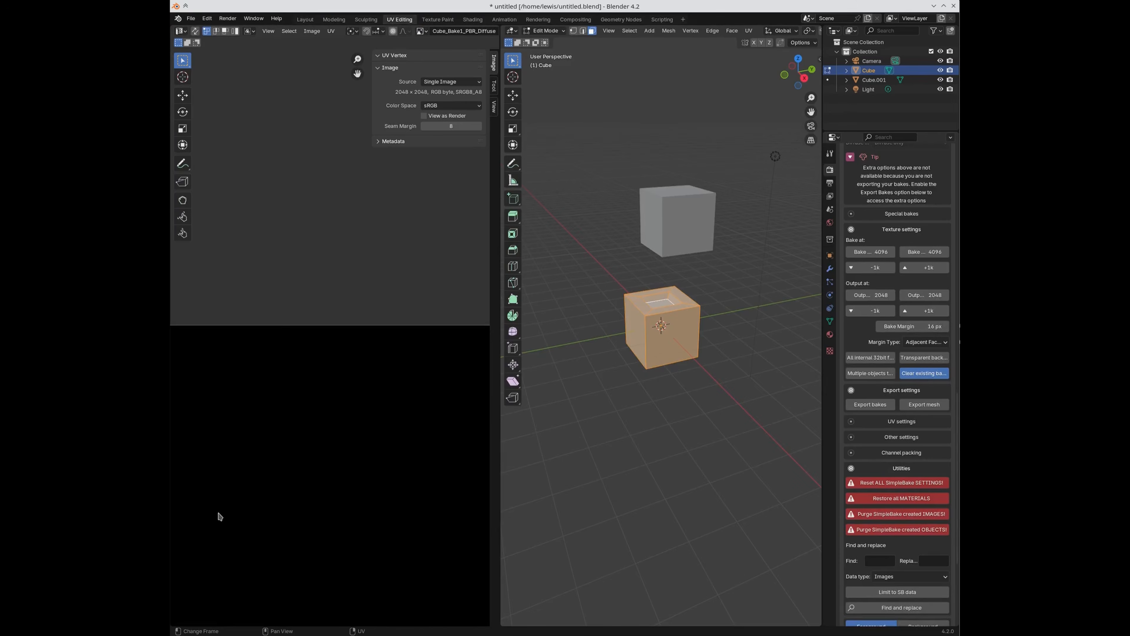
middle_click_drag(423, 485, 394, 378)
scroll(355, 419, "up", 1)
middle_click_drag(402, 426, 366, 332)
scroll(376, 384, "down", 7)
scroll(308, 359, "up", 7)
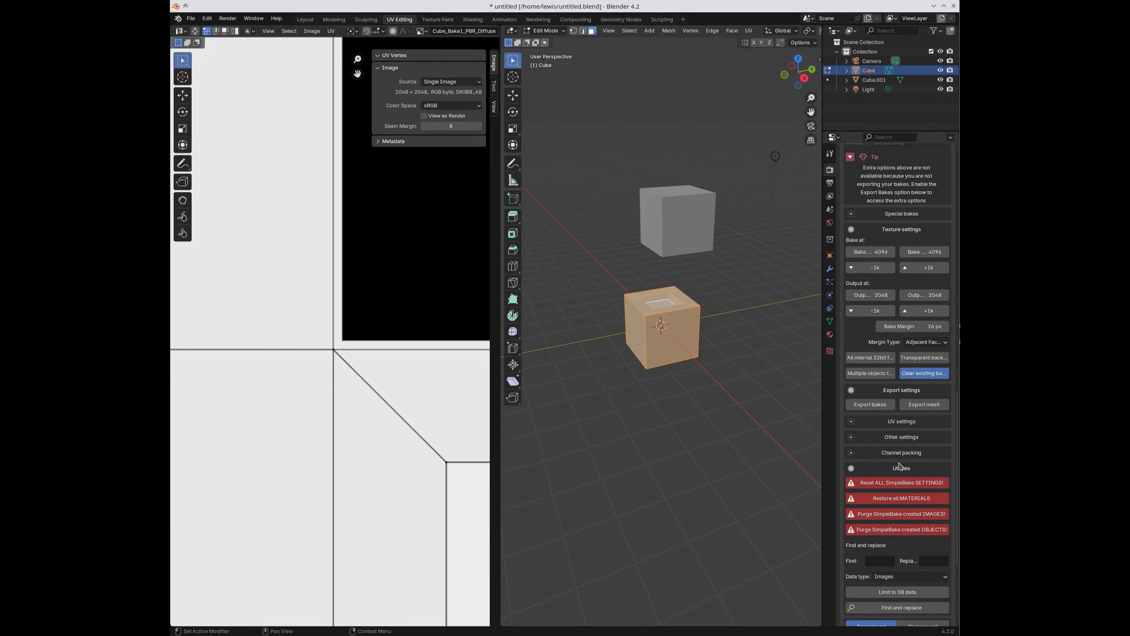
scroll(369, 356, "down", 8)
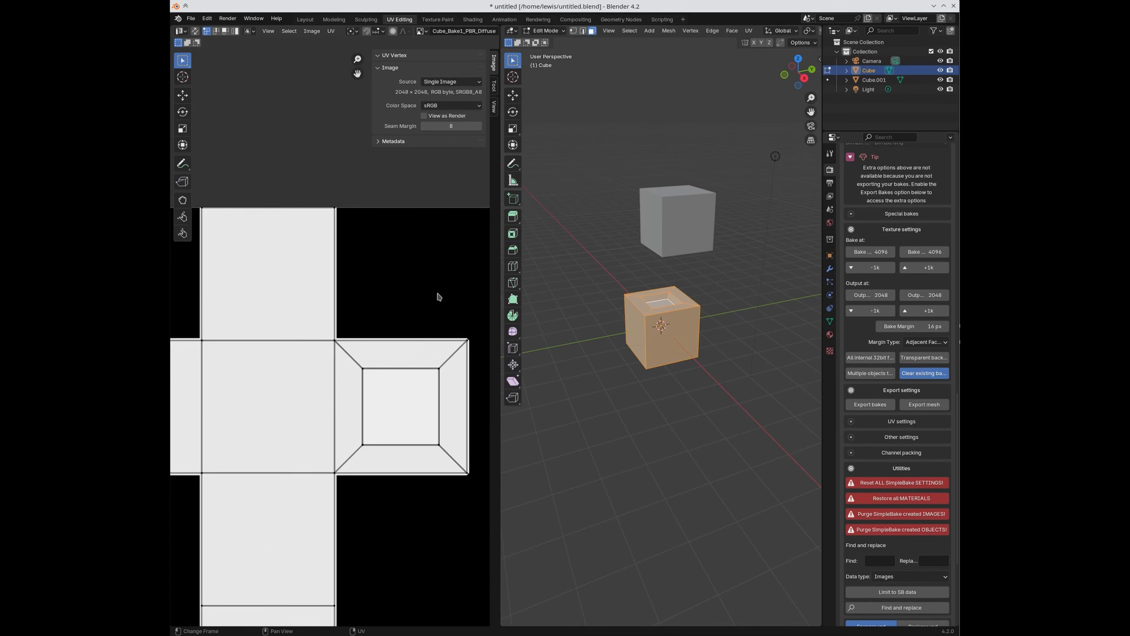
scroll(295, 399, "up", 2)
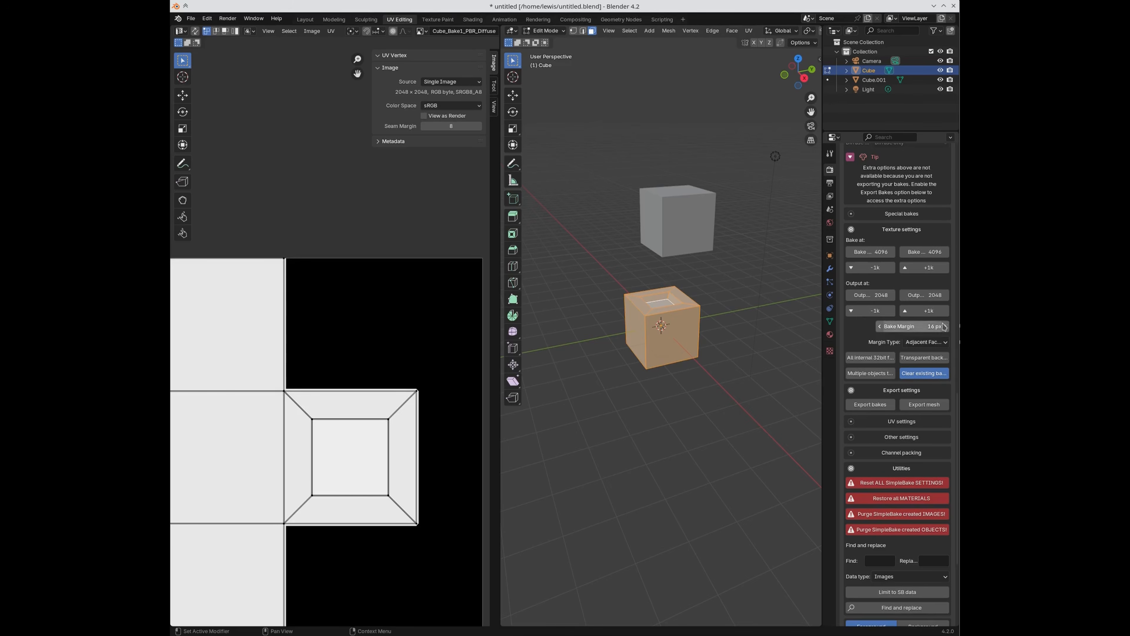
middle_click_drag(318, 425, 418, 443)
scroll(416, 458, "up", 5)
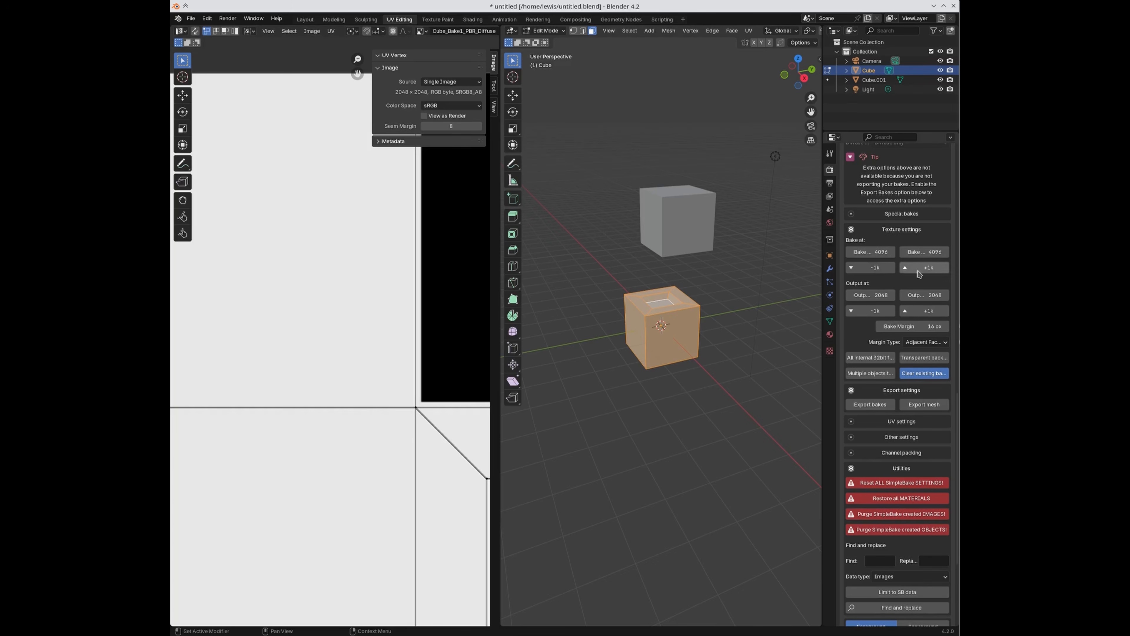
left_click(883, 269)
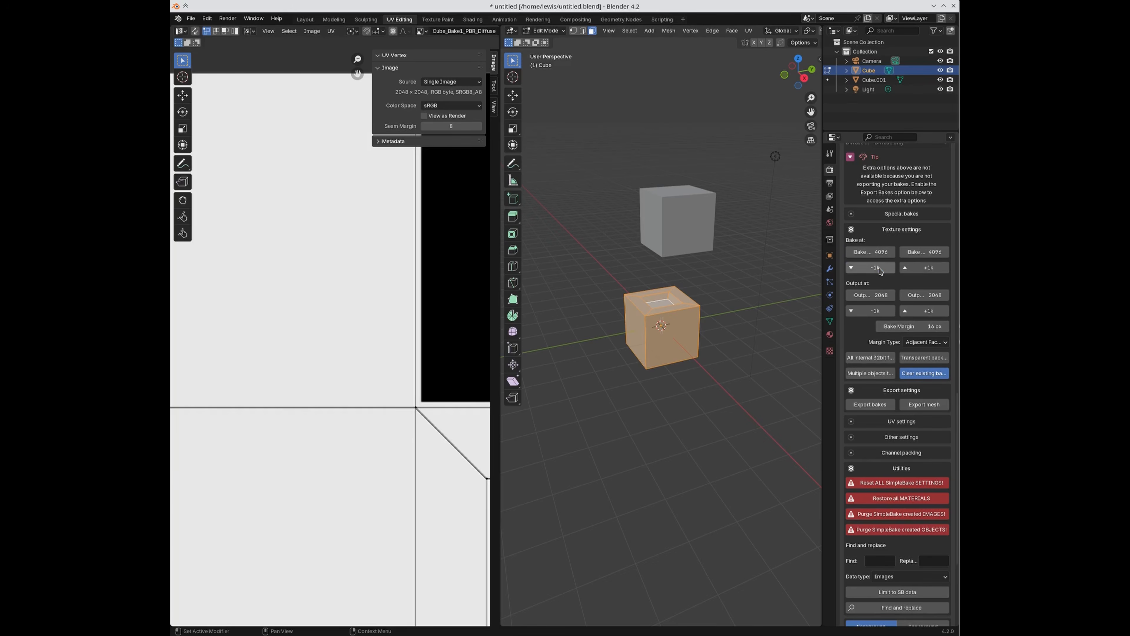
Step: Raise SimpleBake's bake and output resolution to 4096
left_click(905, 269)
left_click(906, 270)
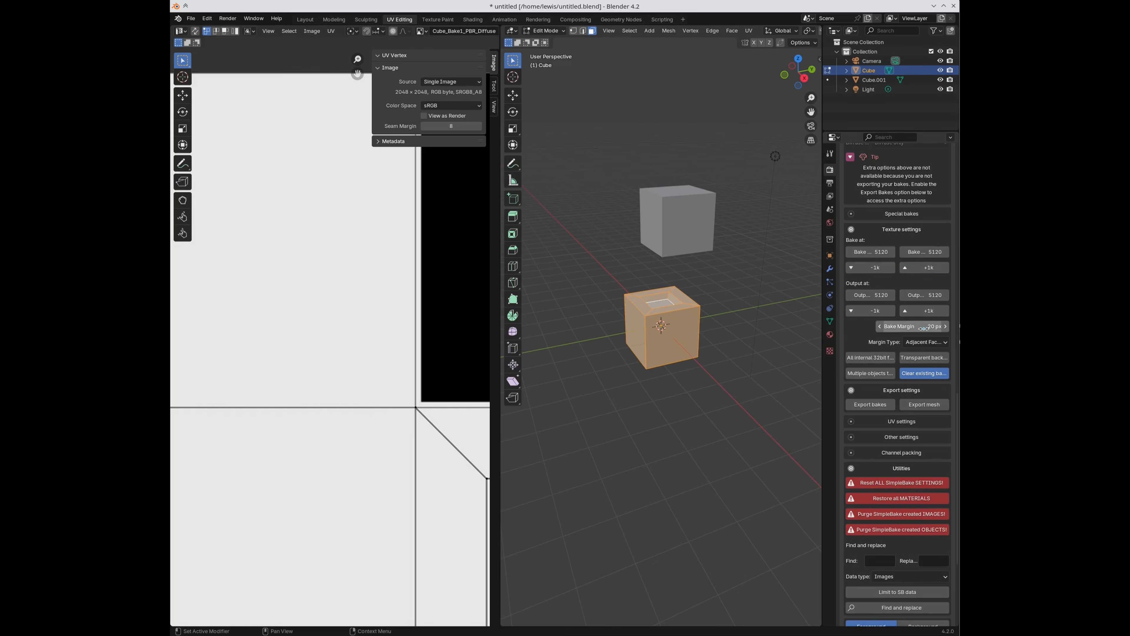
left_click(888, 268)
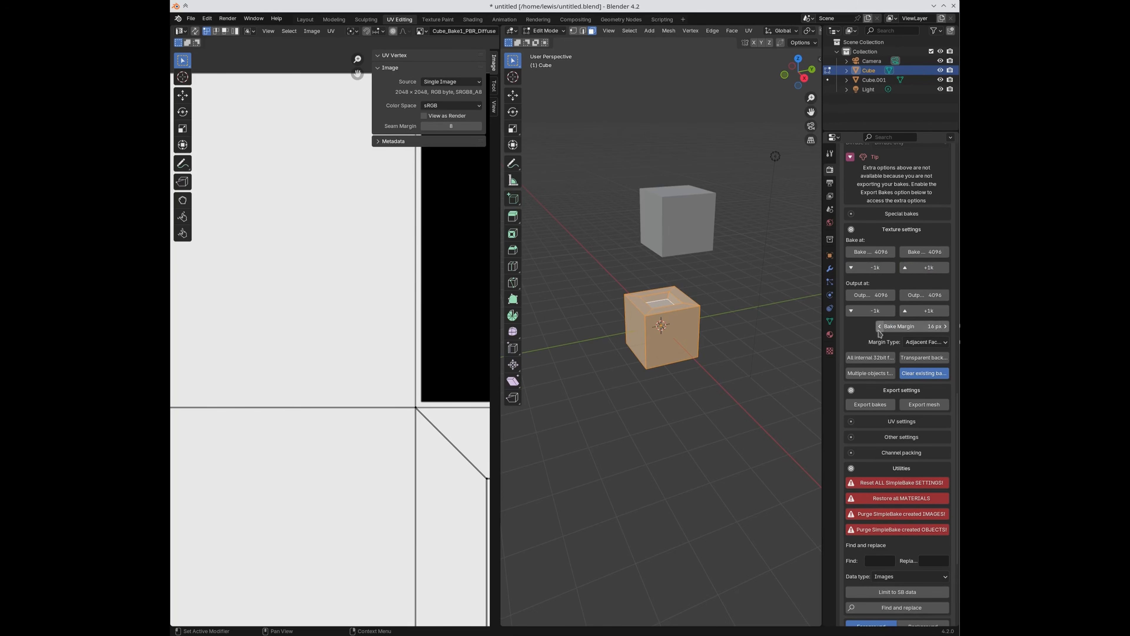
Step: Try the Extend margin type, then revert it to Adjacent Faces
scroll(431, 405, "up", 2)
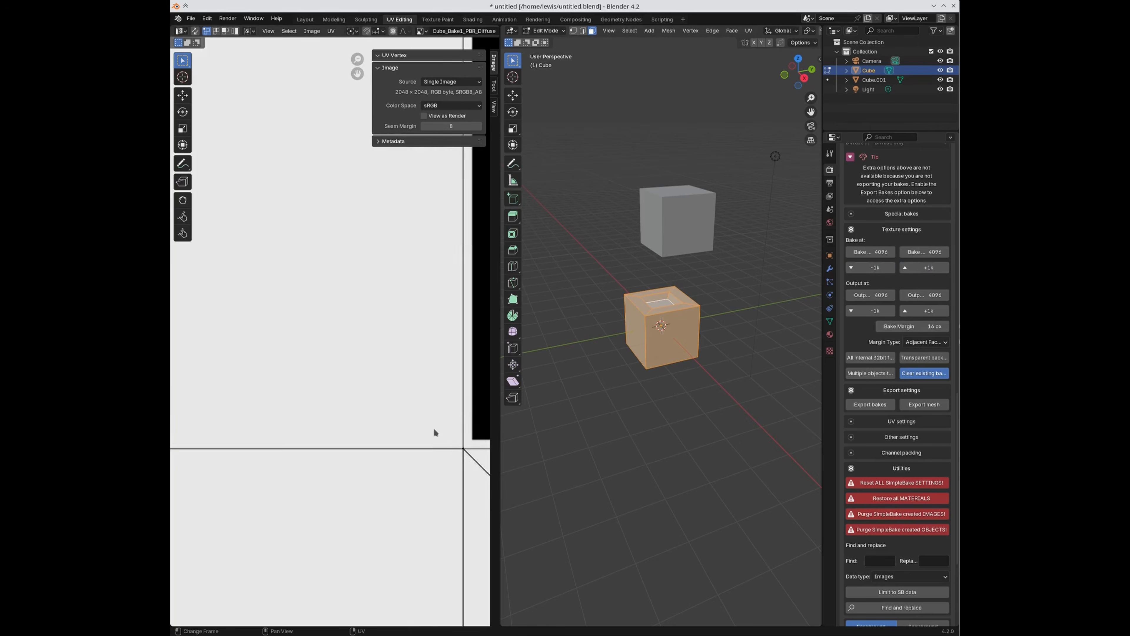
middle_click_drag(436, 440, 312, 393)
scroll(352, 399, "up", 5)
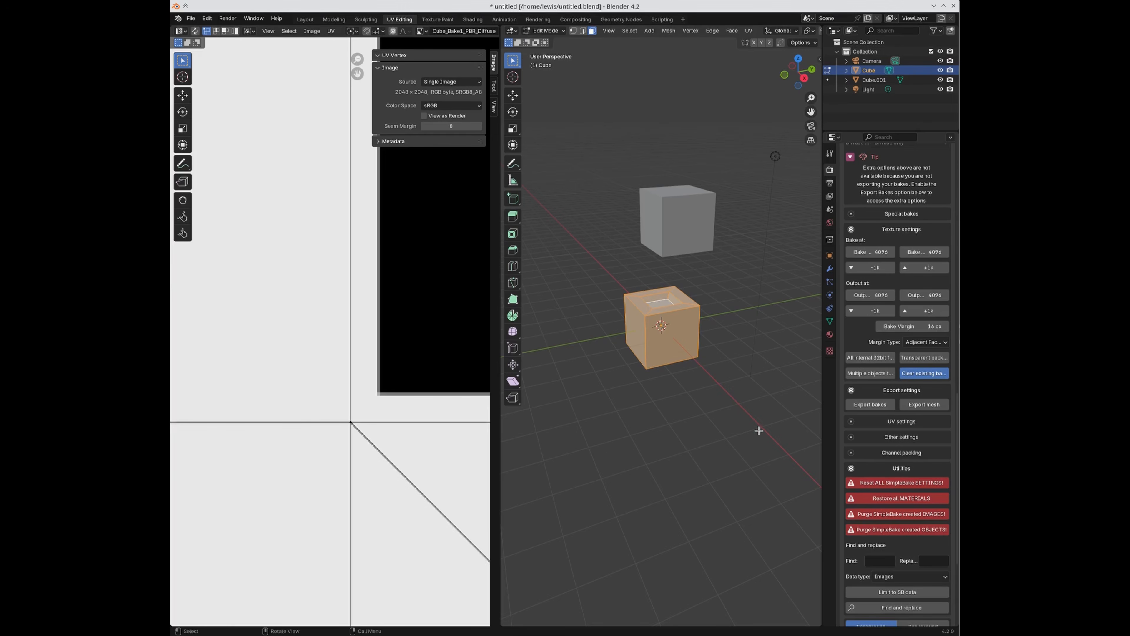
left_click(928, 342)
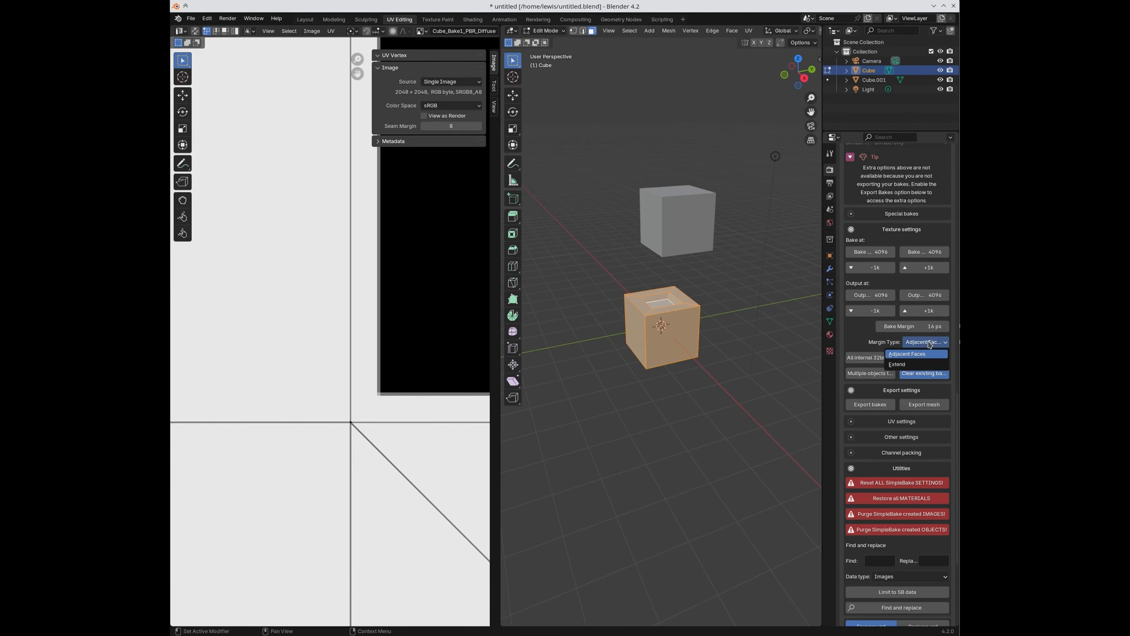
left_click(921, 364)
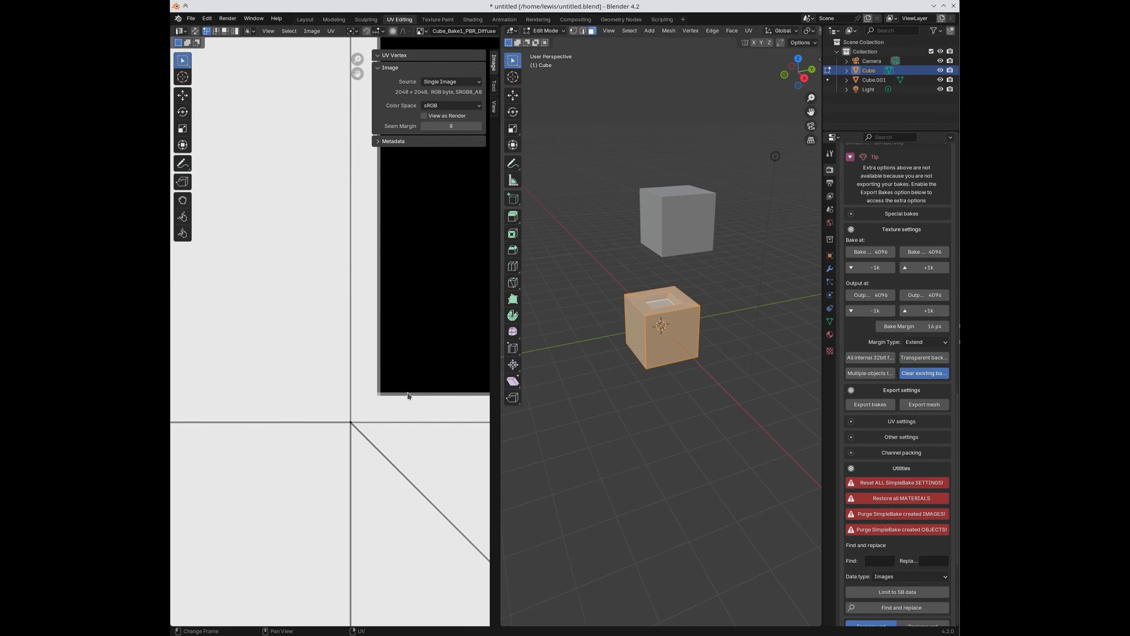
left_click(928, 342)
left_click(920, 364)
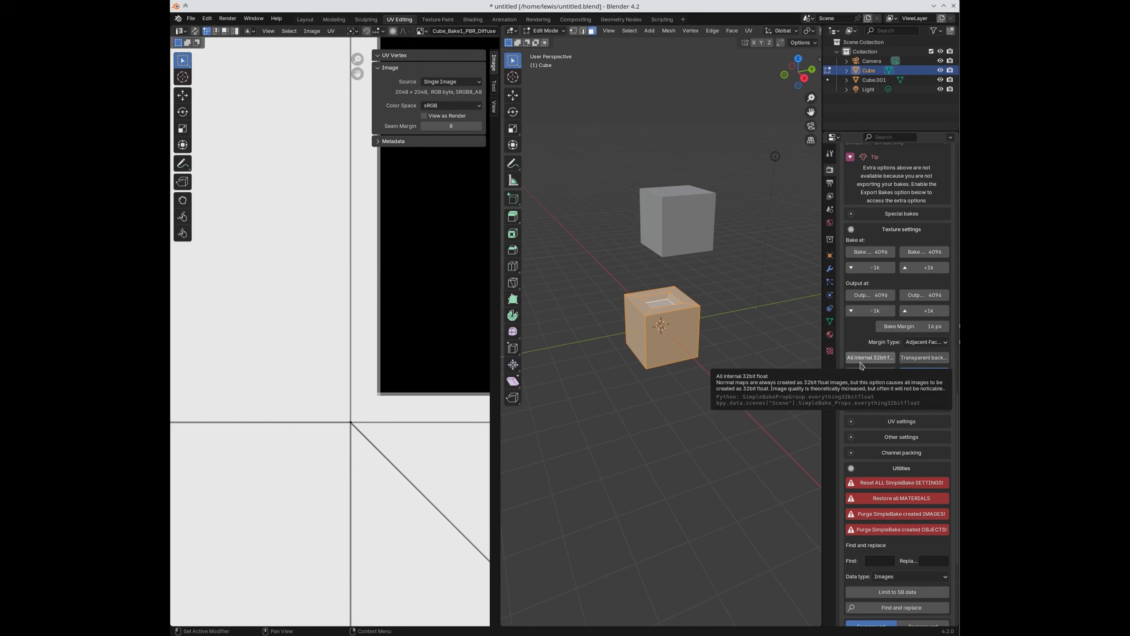
Step: Start a new image from the UV editor's Image menu, then cancel it
left_click(312, 30)
left_click(316, 43)
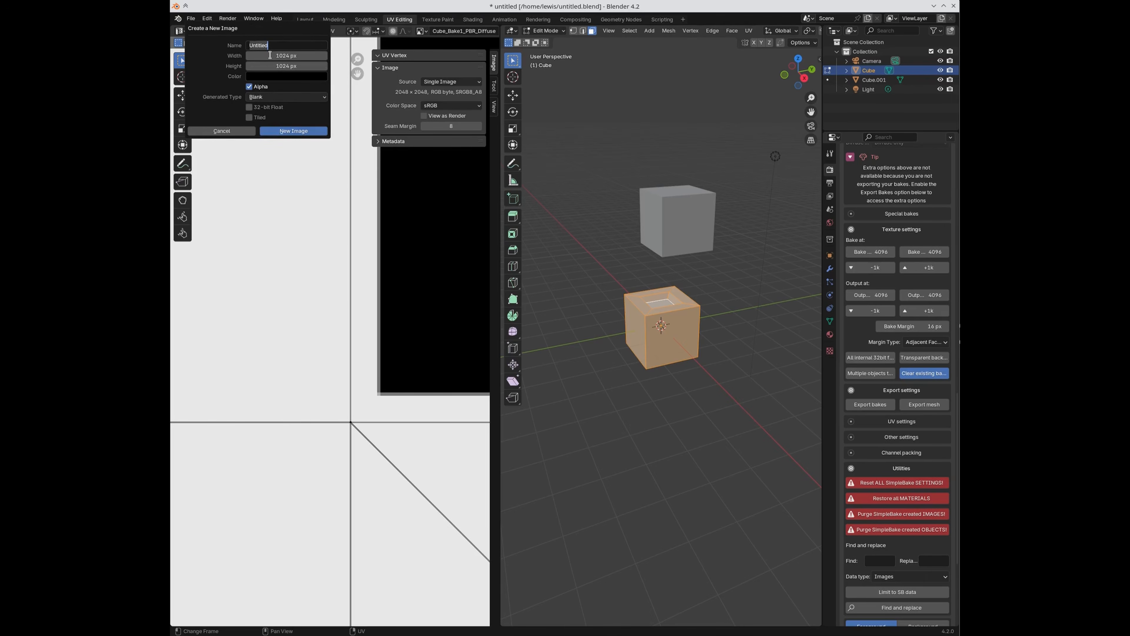
left_click(287, 216)
left_click(226, 132)
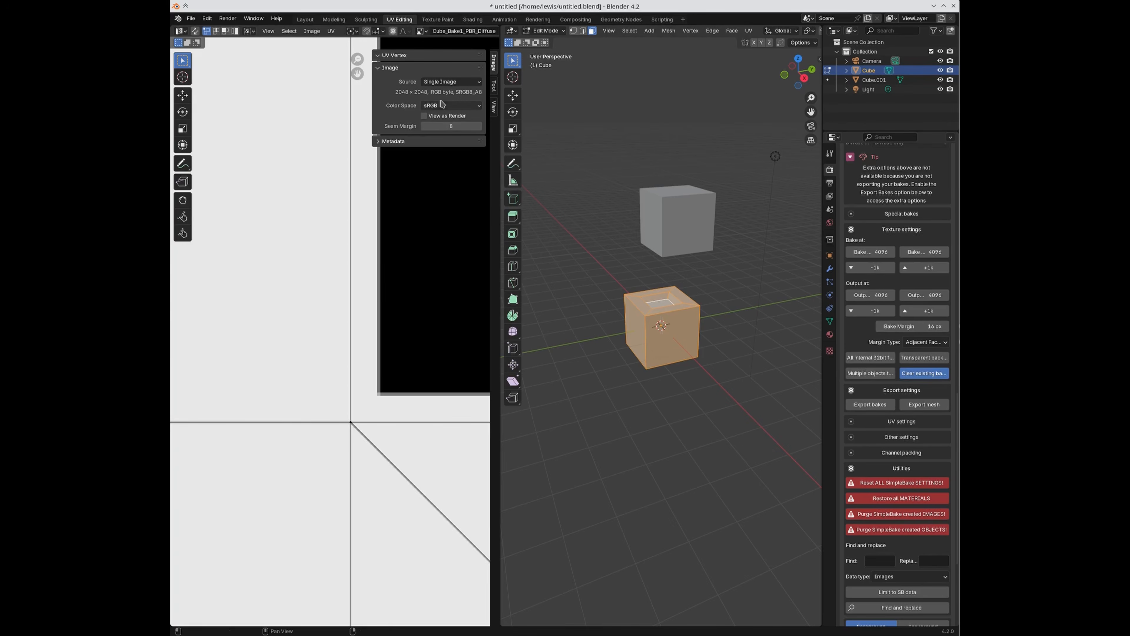
scroll(393, 288, "down", 3)
scroll(392, 287, "down", 7)
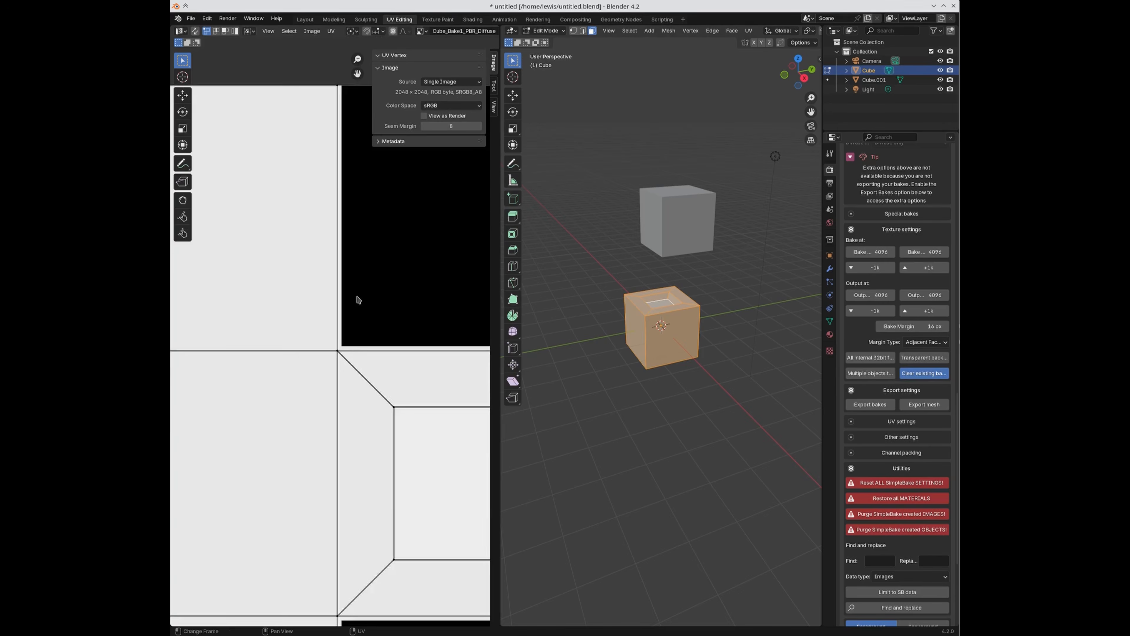
Step: Enable All internal 32bit float, leave Edit Mode, and rebake Cube's diffuse at 4096
left_click(863, 357)
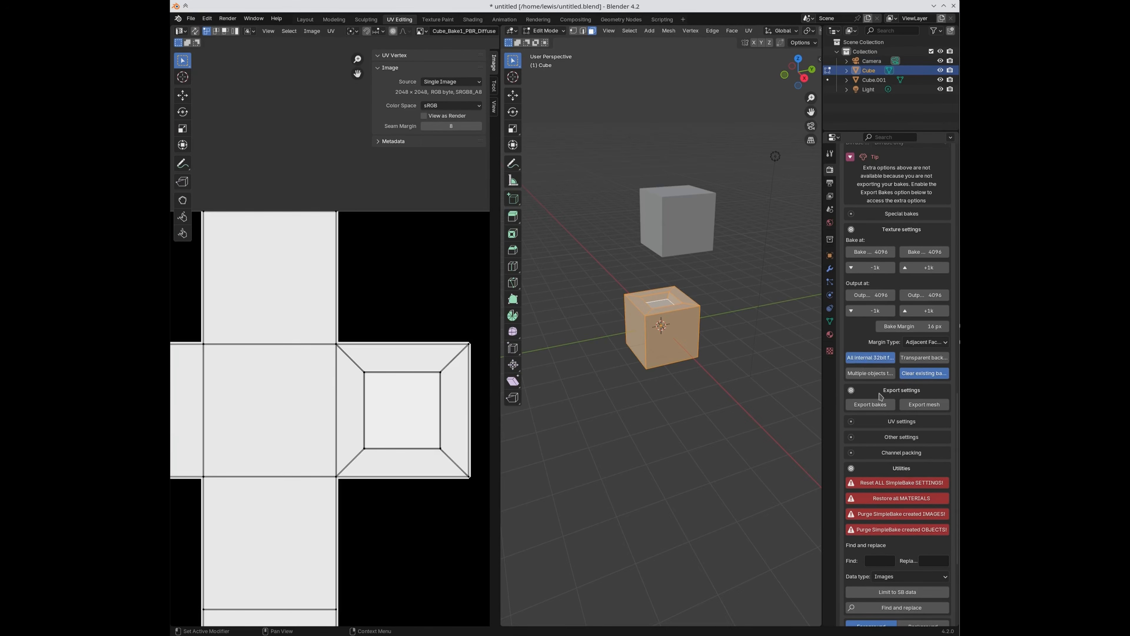
key("Tab")
scroll(900, 594, "down", 5)
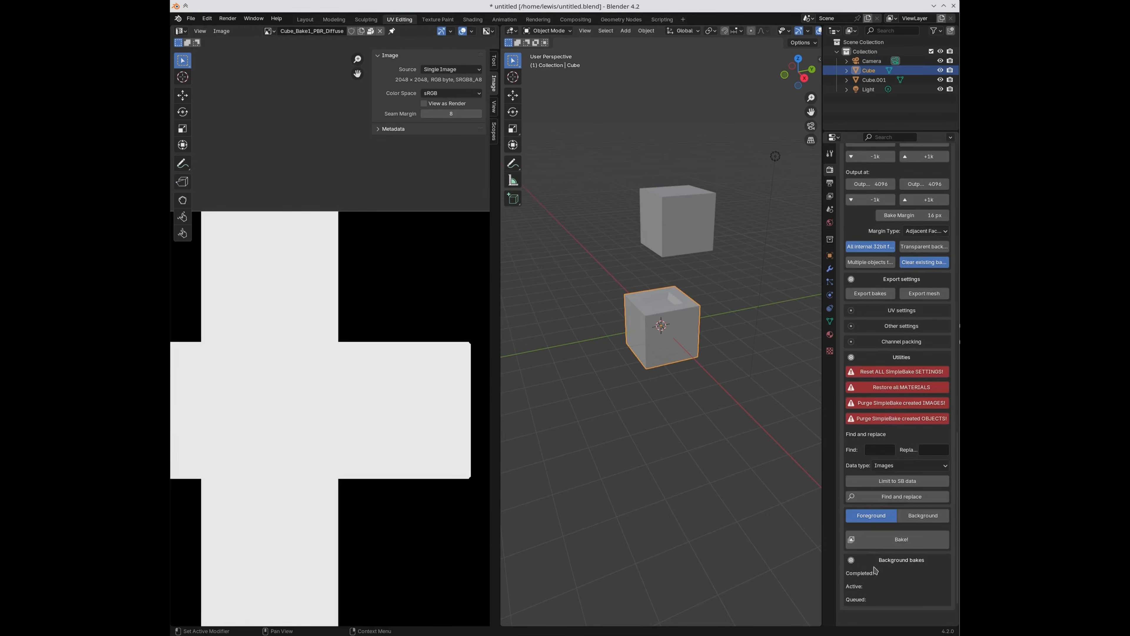
left_click(868, 551)
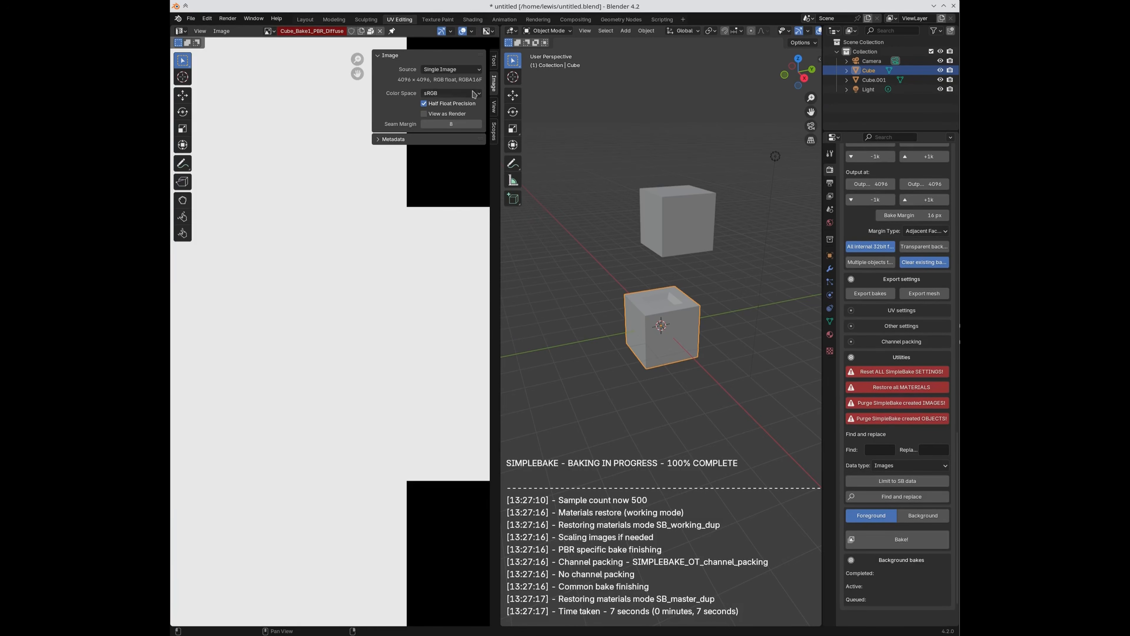
Step: Toggle Normal in PBR Bakes on and off, leaving it disabled
scroll(906, 411, "up", 10)
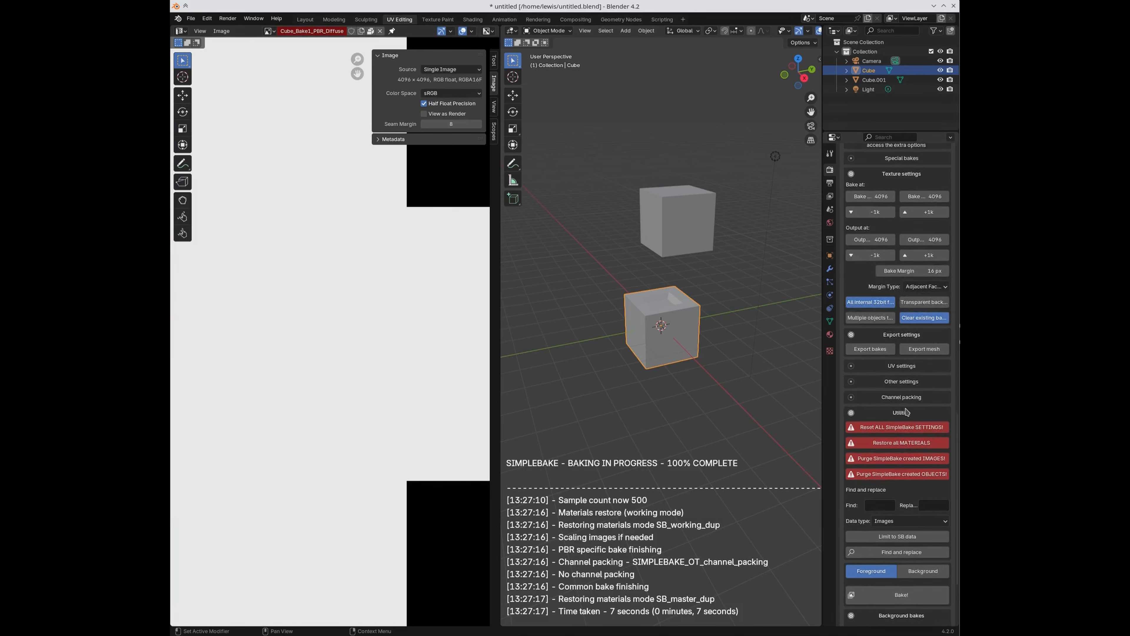
scroll(905, 411, "up", 4)
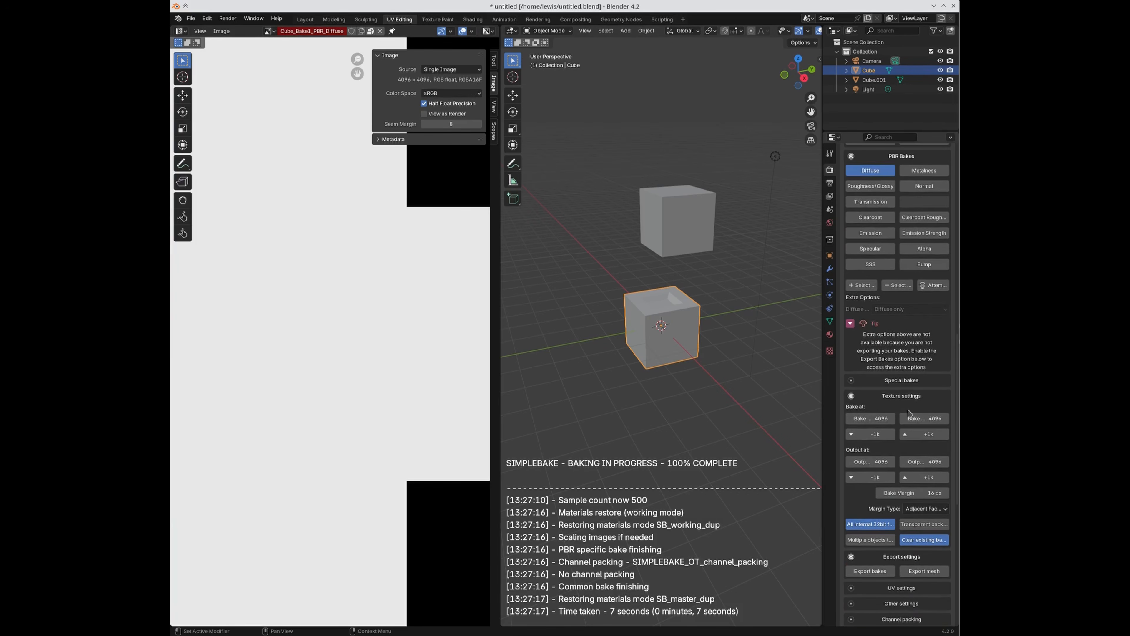
left_click(924, 187)
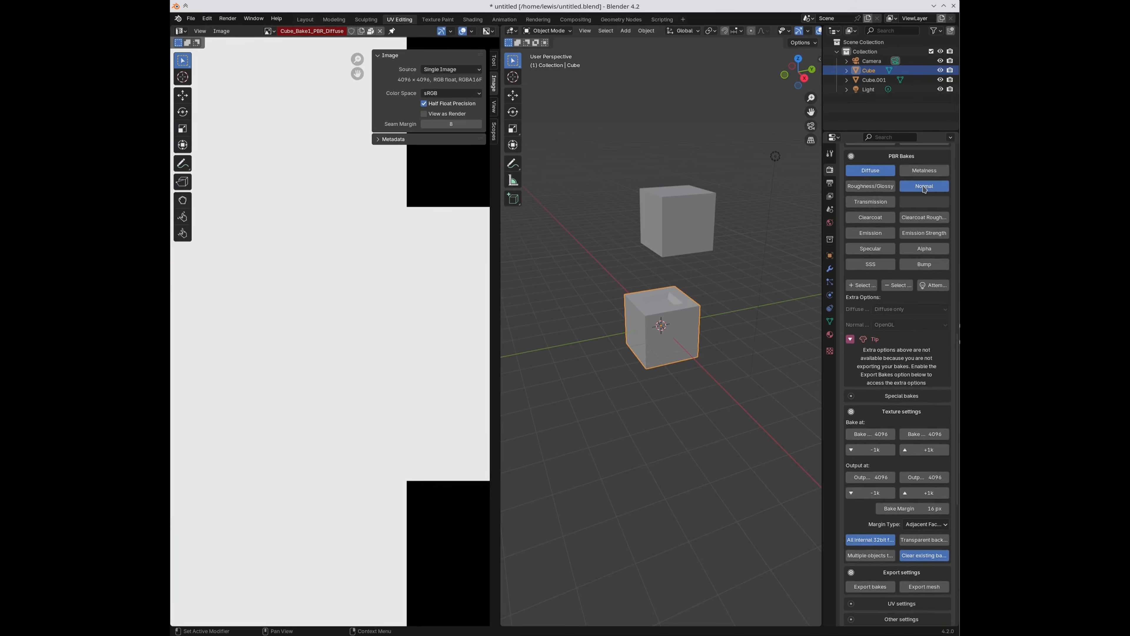
left_click(924, 187)
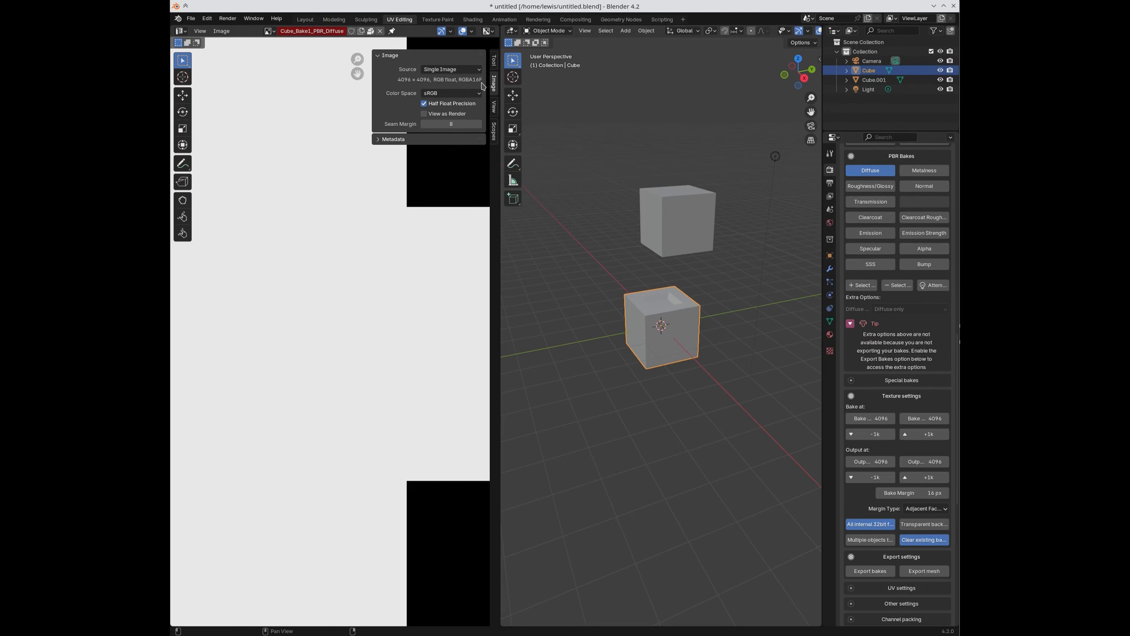
left_click(913, 187)
left_click(914, 188)
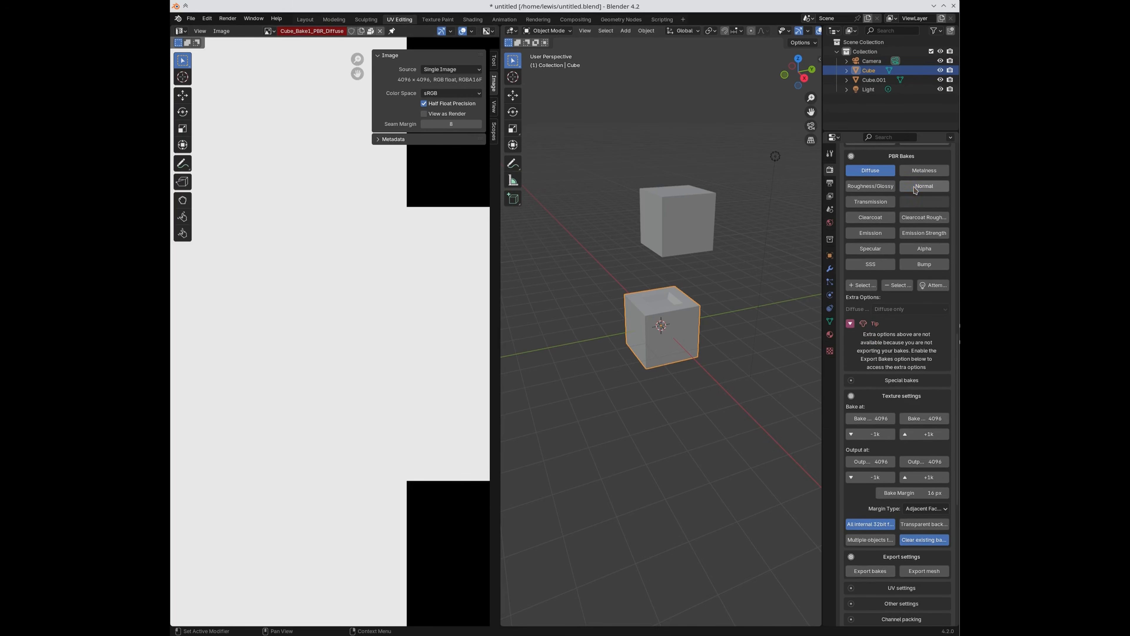
Step: Expand SimpleBake's Other settings and enable Transparent background
scroll(894, 492, "down", 5)
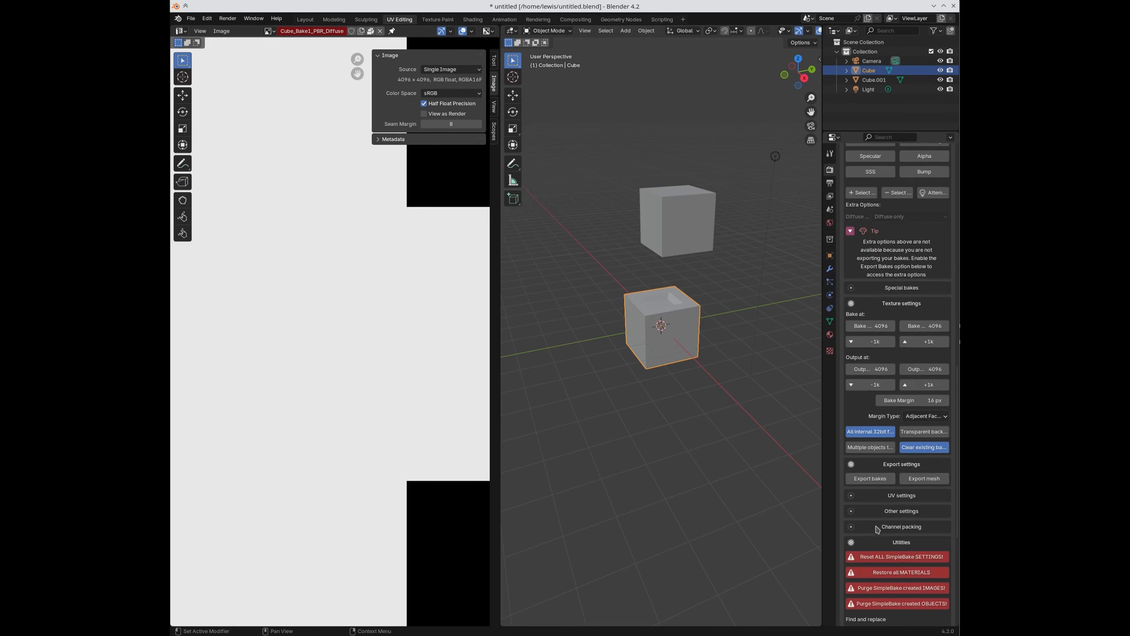
left_click(879, 512)
scroll(879, 512, "down", 1)
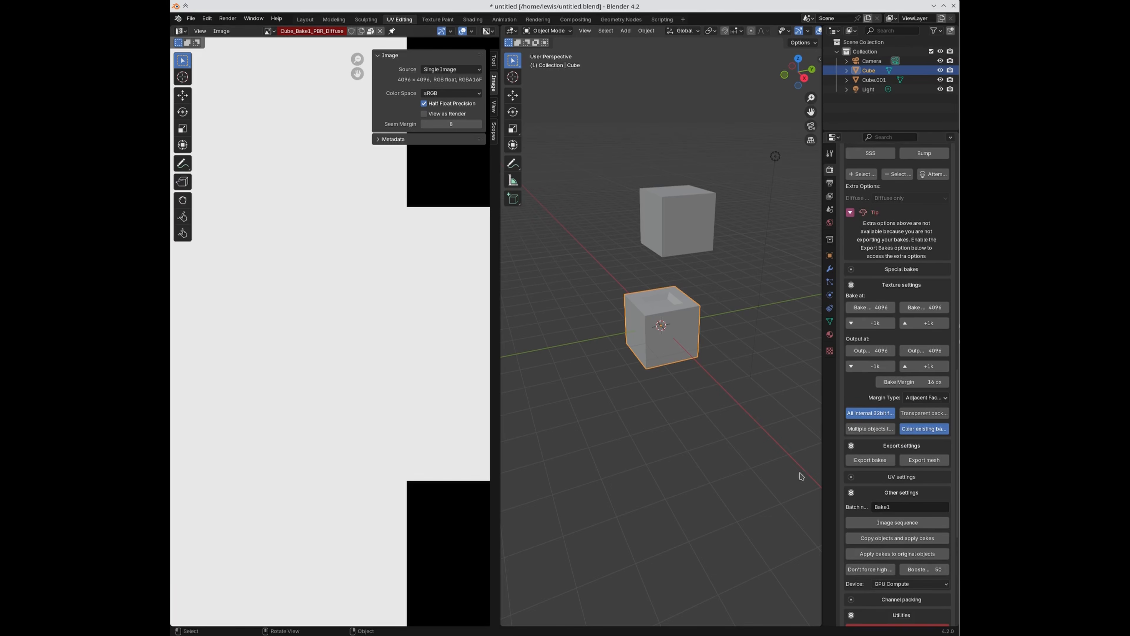
scroll(919, 452, "up", 8)
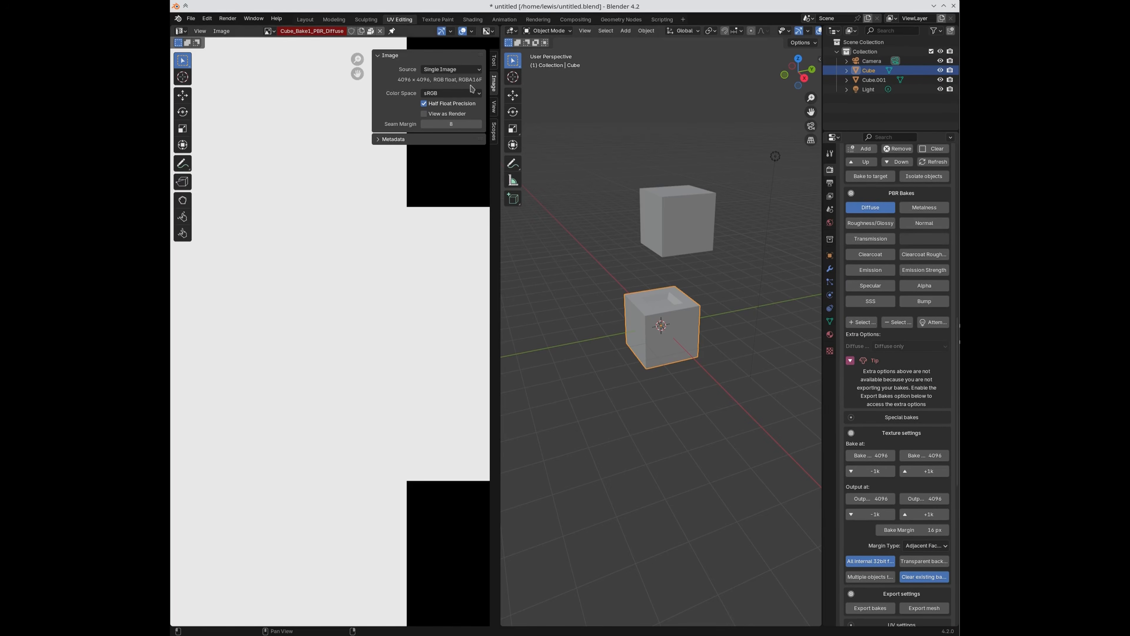
scroll(841, 438, "down", 7)
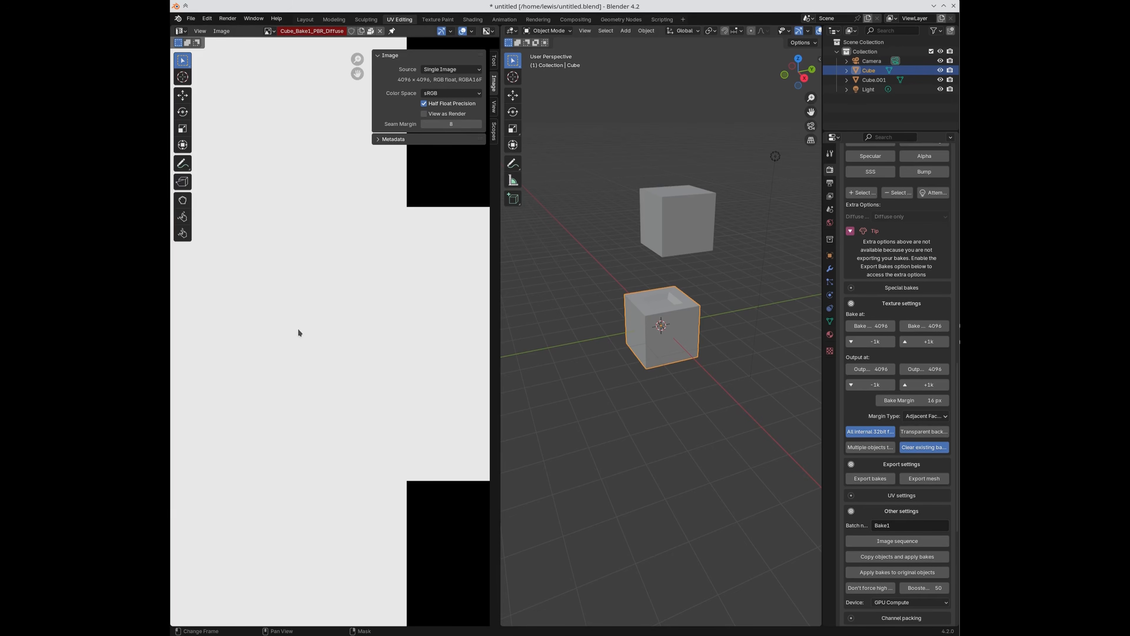
scroll(886, 471, "down", 5)
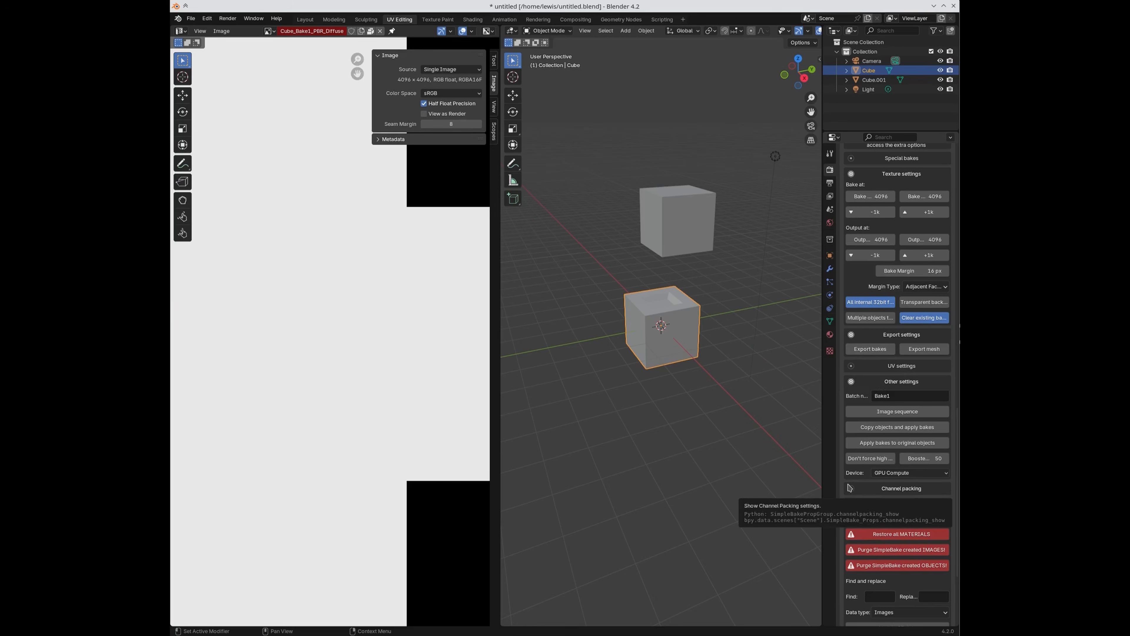
left_click(919, 306)
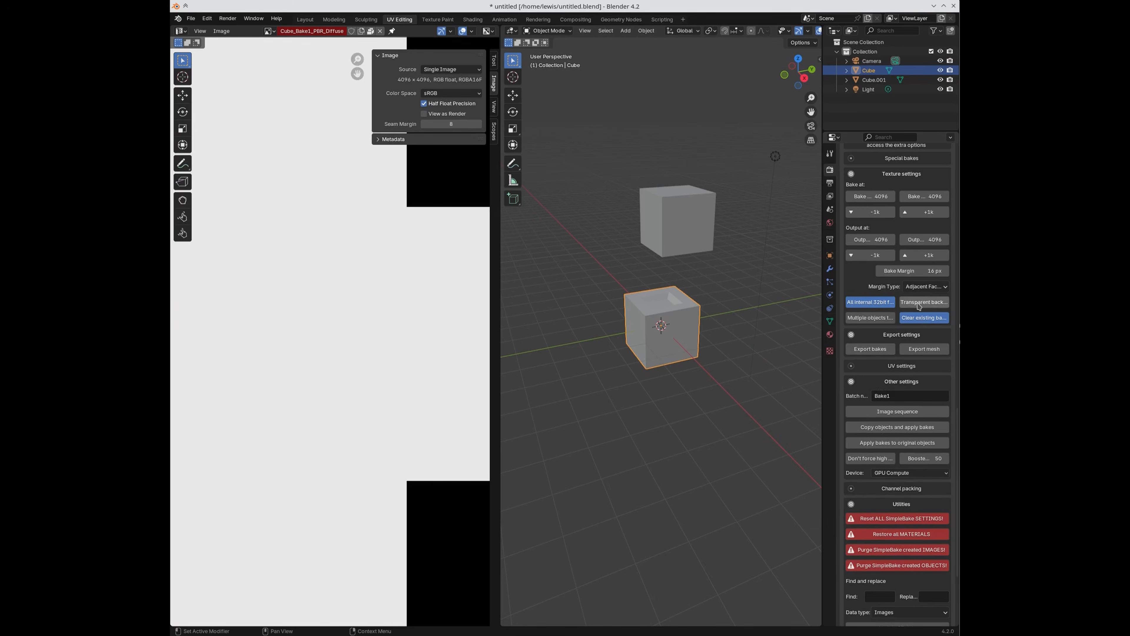
scroll(889, 566, "down", 6)
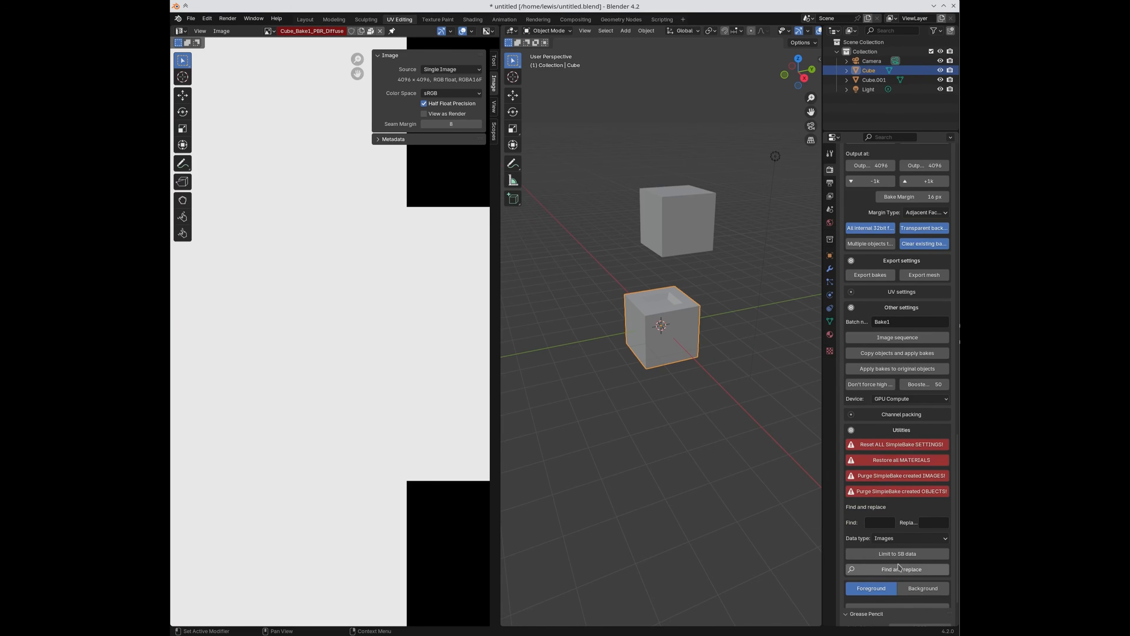
scroll(862, 588, "down", 1)
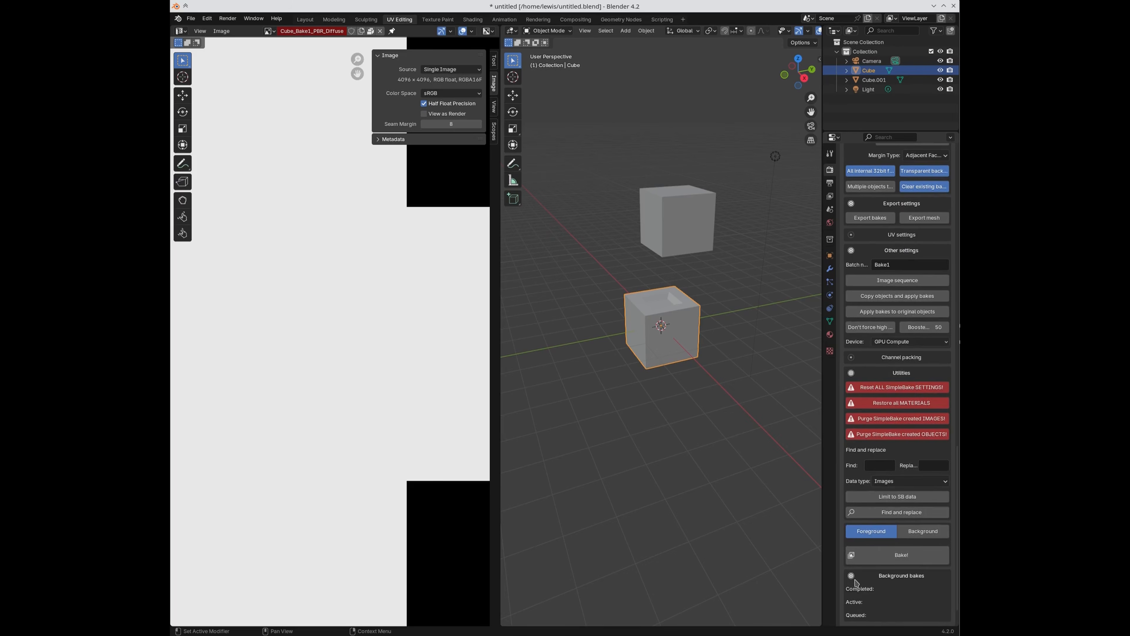
scroll(855, 583, "down", 2)
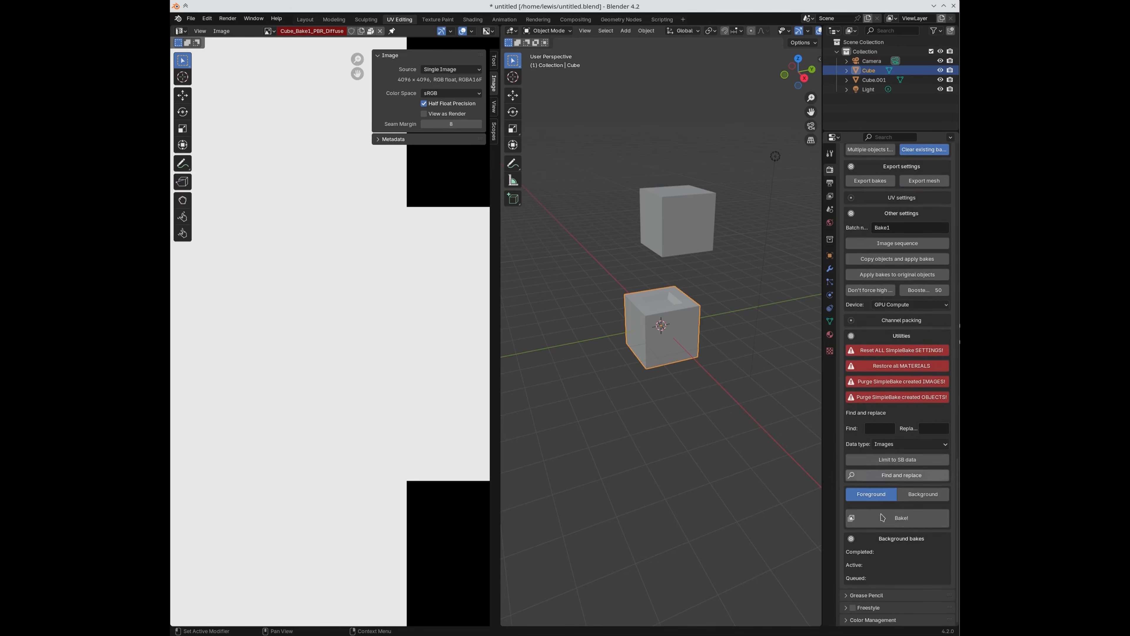
scroll(883, 485, "up", 5)
scroll(895, 517, "down", 5)
left_click(901, 519)
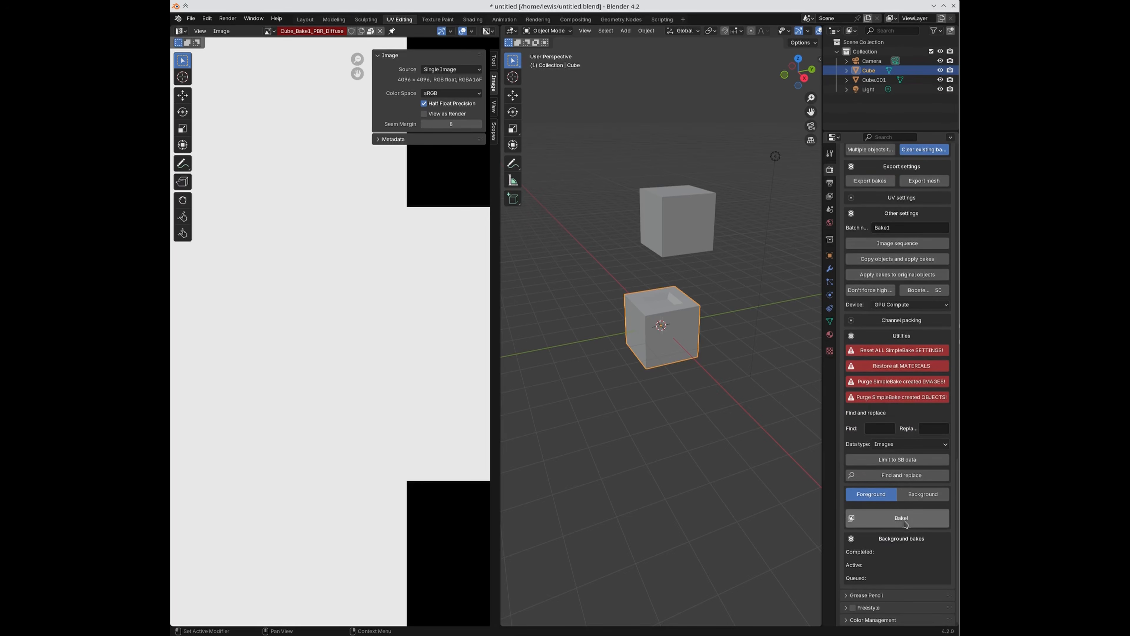
scroll(881, 556, "up", 2)
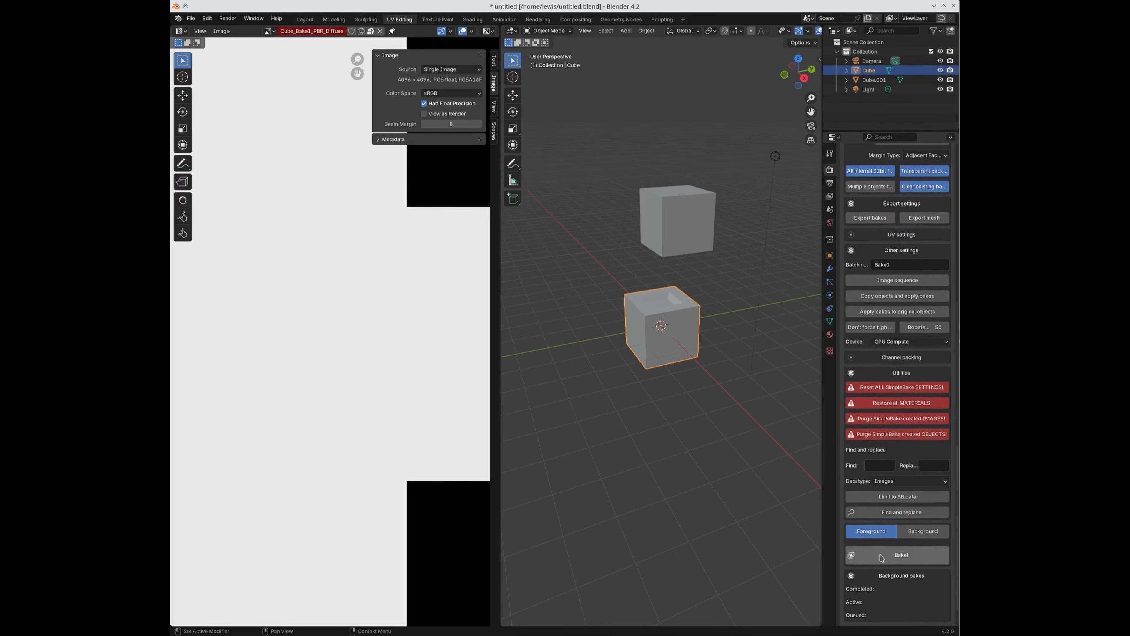
Step: Rebake Cube's diffuse texture with transparency and dismiss the completion notice
scroll(892, 545, "down", 1)
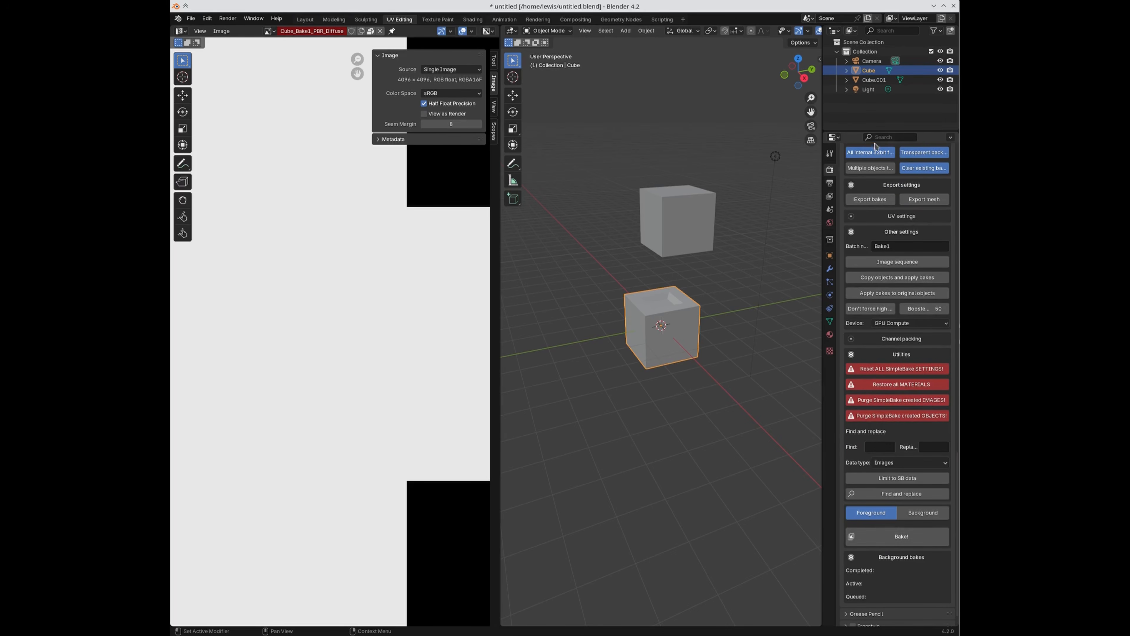
left_click(887, 539)
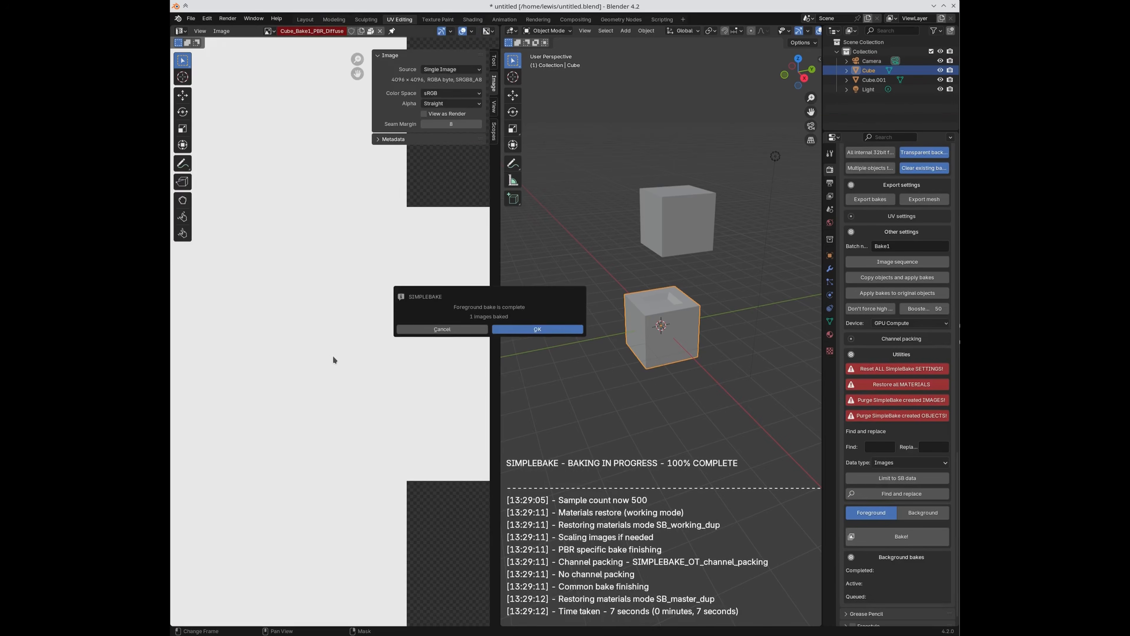
left_click(537, 329)
scroll(386, 296, "down", 5)
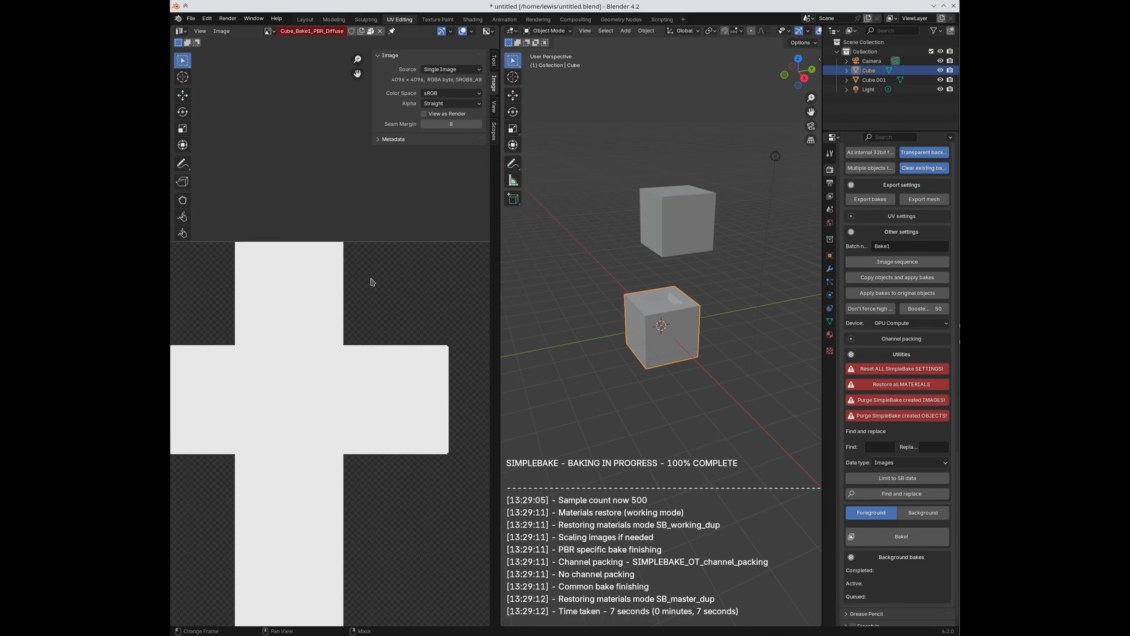
scroll(370, 358, "up", 3)
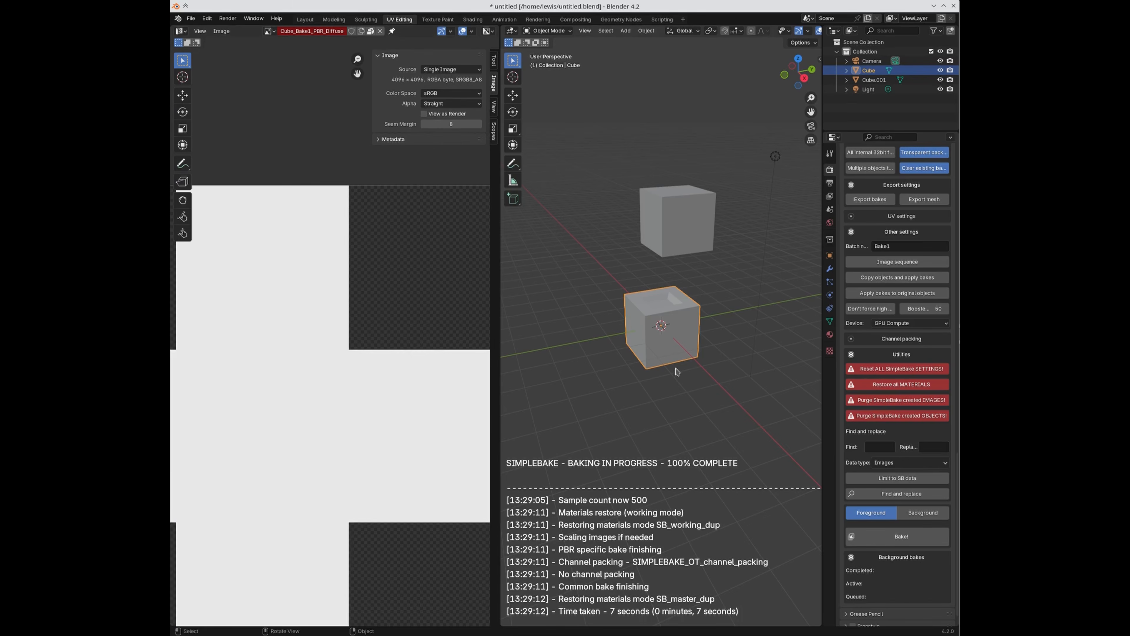
scroll(924, 475, "up", 6)
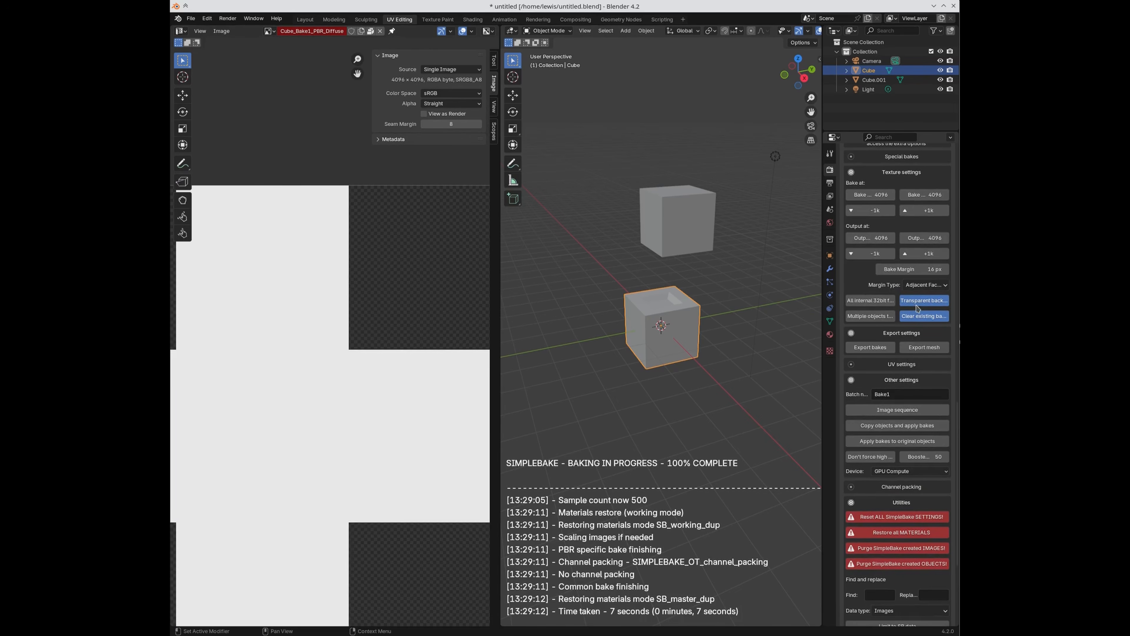
Step: Turn off Transparent background and enable Multiple objects to one texture (MergedBake)
left_click(917, 305)
left_click(883, 317)
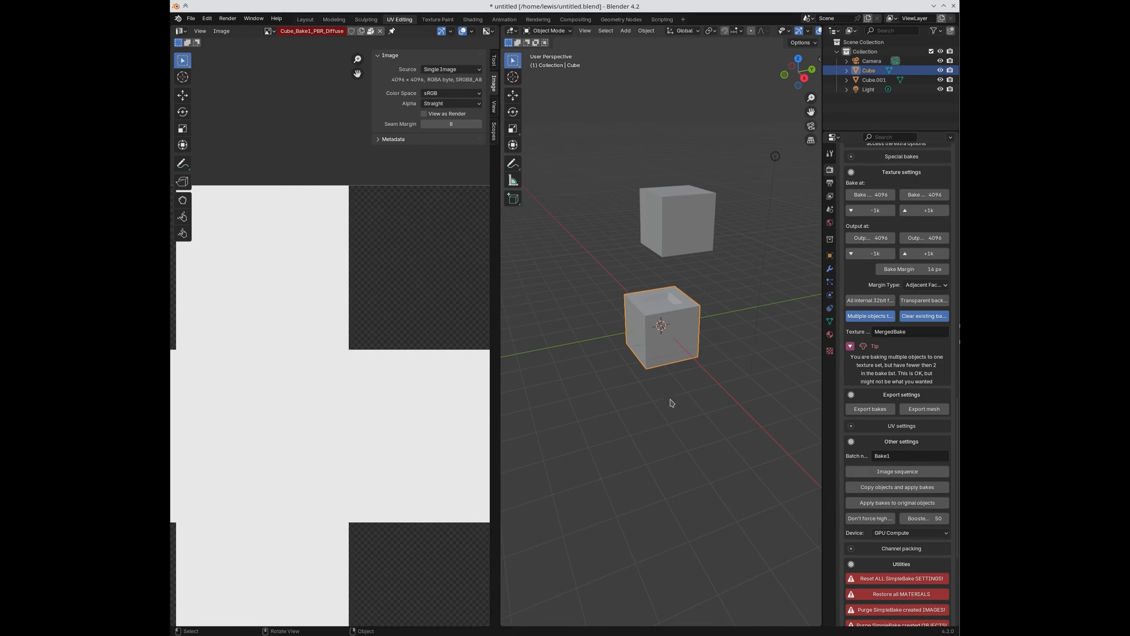
scroll(903, 392, "up", 6)
scroll(903, 391, "up", 10)
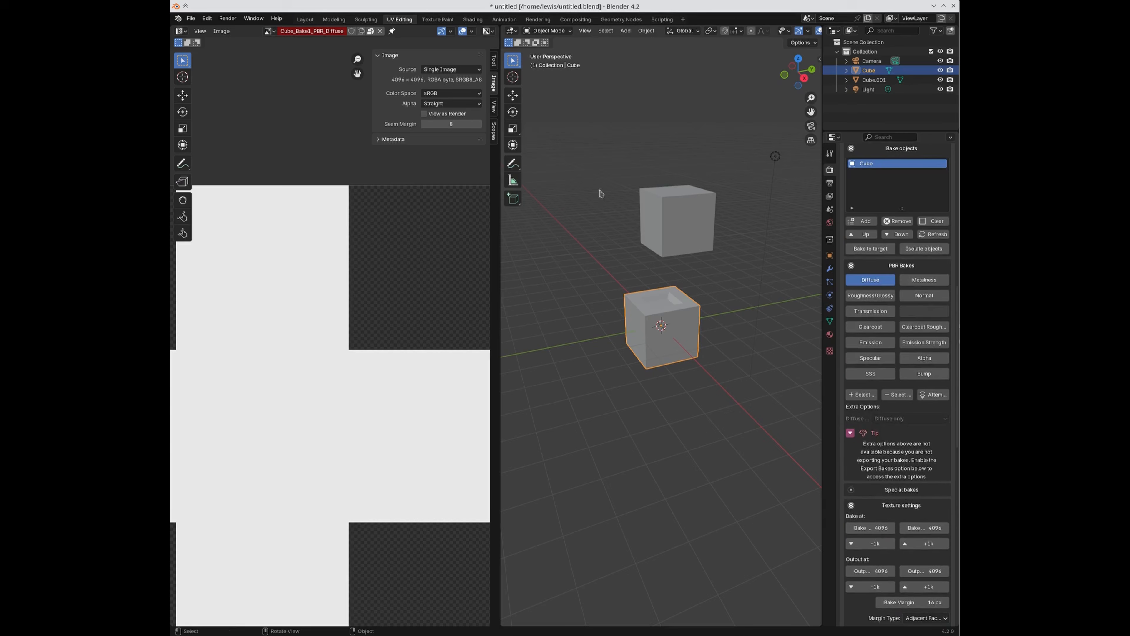
Step: Box-select both cubes in the viewport
left_click(577, 184)
left_click_drag(572, 172, 720, 390)
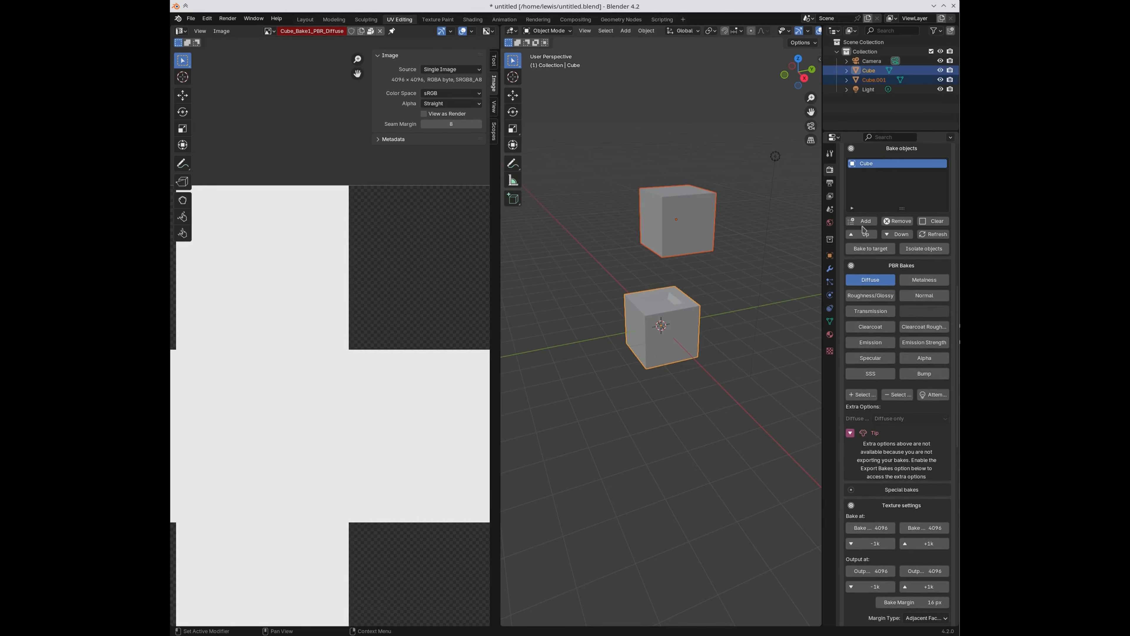
scroll(899, 428, "down", 10)
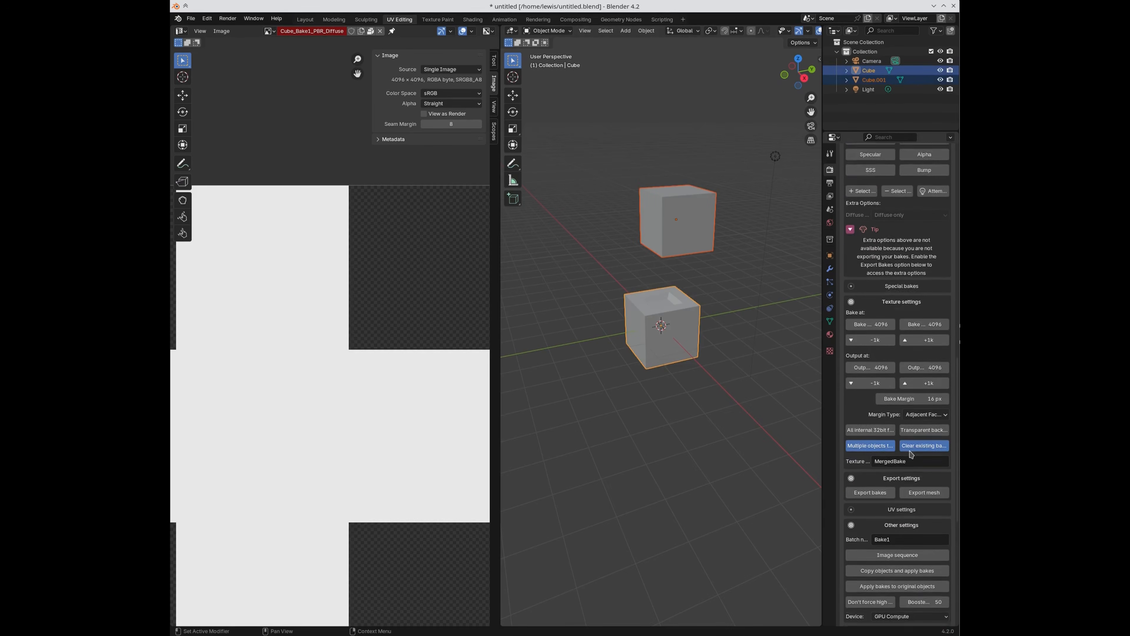
scroll(911, 454, "down", 1)
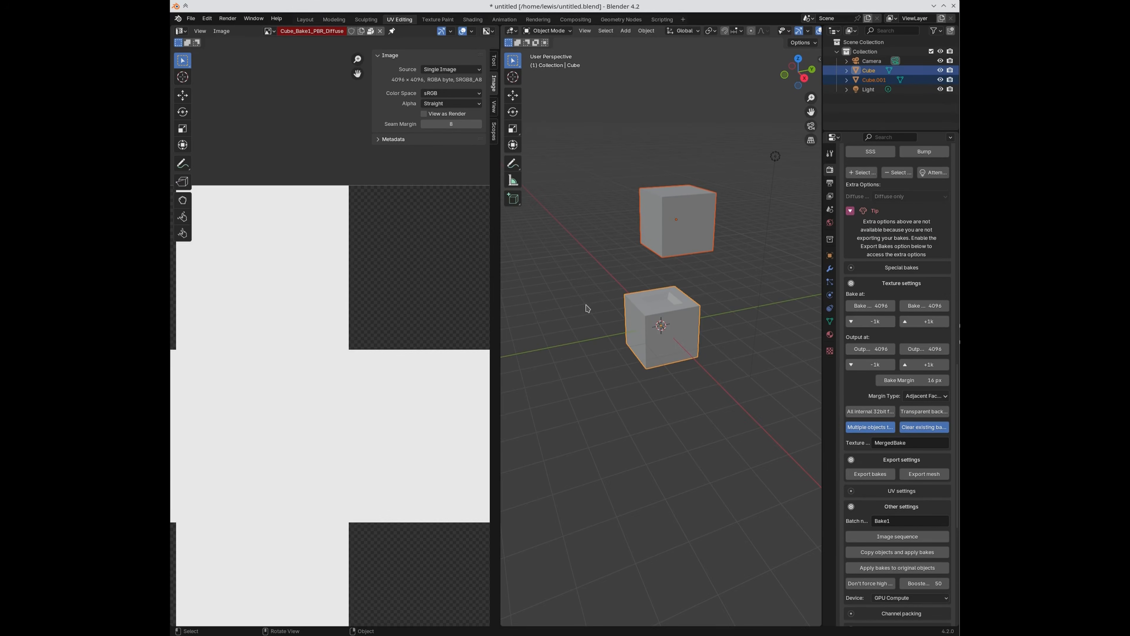
scroll(875, 371, "up", 7)
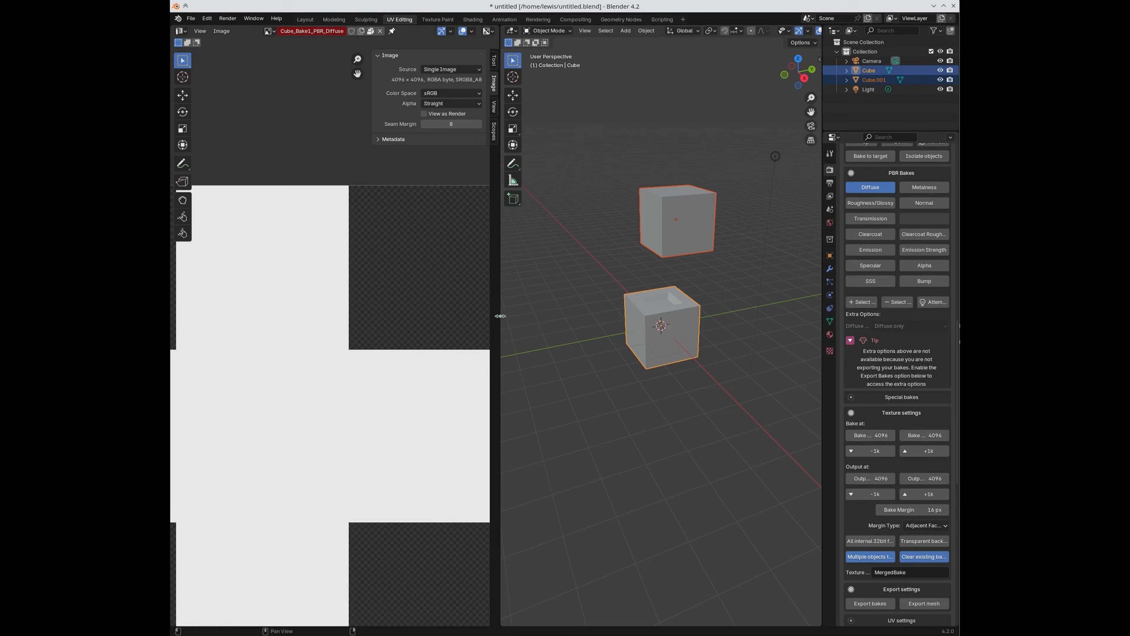
Step: Enter Edit Mode and move and rescale the first cube's UV island down and left
key("Tab")
scroll(365, 378, "down", 4)
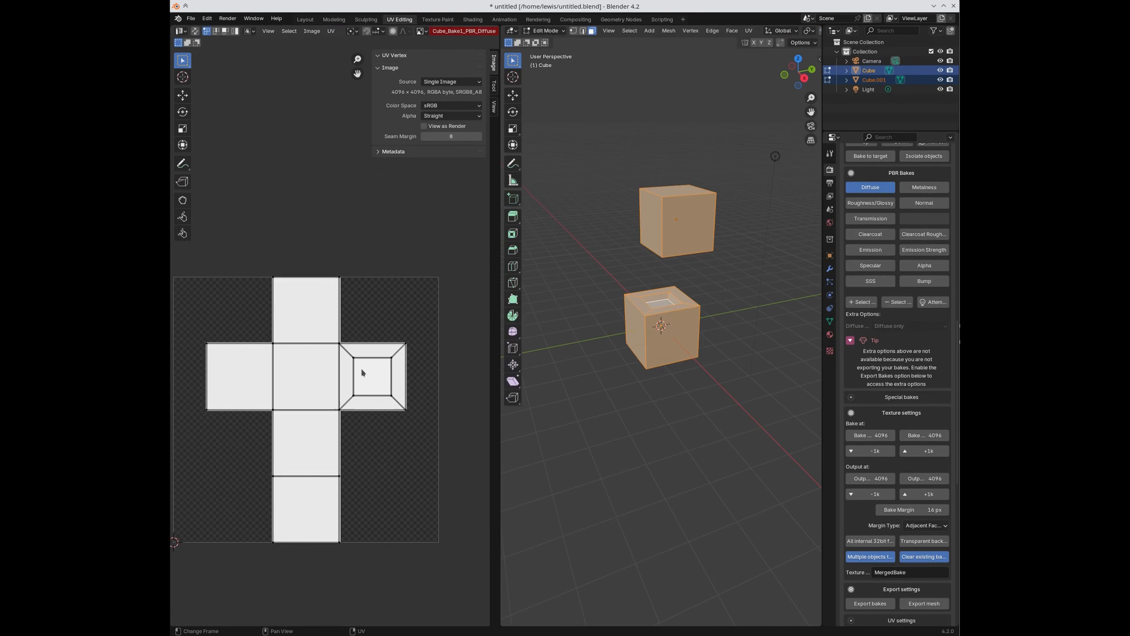
key("l")
key("g")
left_click(441, 370)
key("s")
left_click(410, 434)
key("s")
left_click(439, 438)
key("g")
left_click(431, 465)
Step: Shrink the large white UV island and move it up and left
left_click(245, 307)
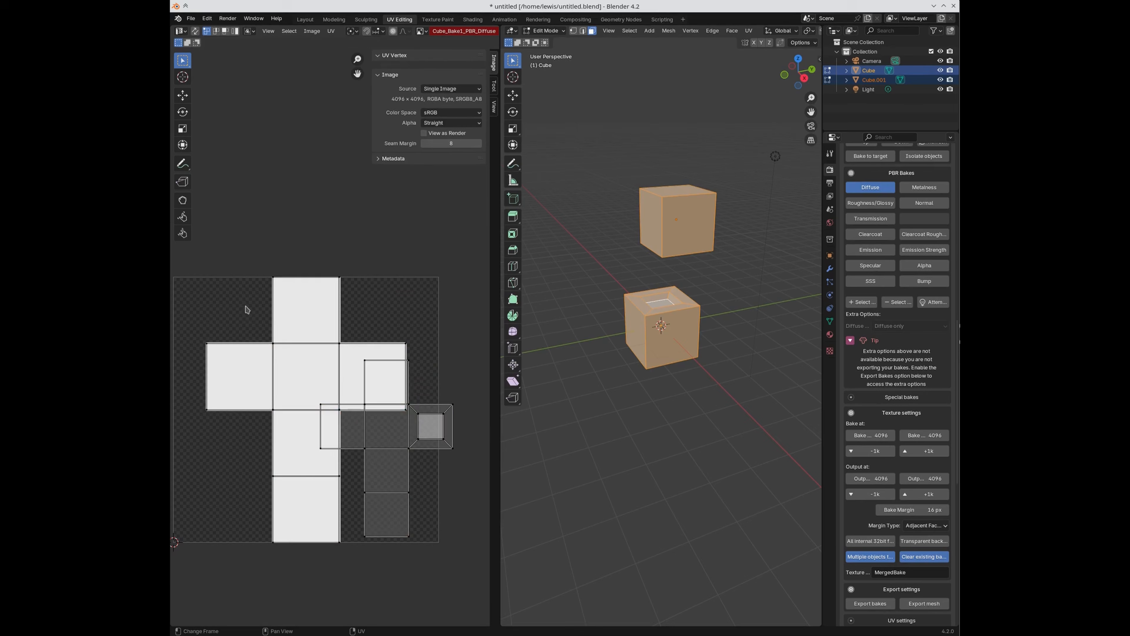
key("l")
key("s")
left_click(381, 349)
key("g")
left_click(330, 313)
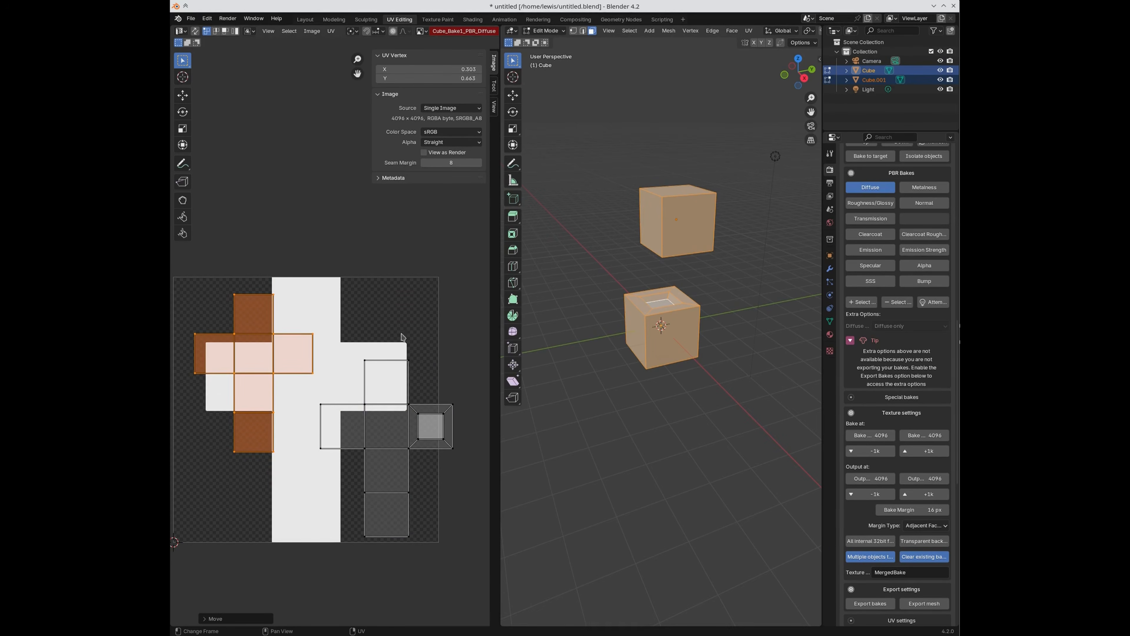
Step: Move the right UV island clear of the others
left_click(404, 323)
key("l")
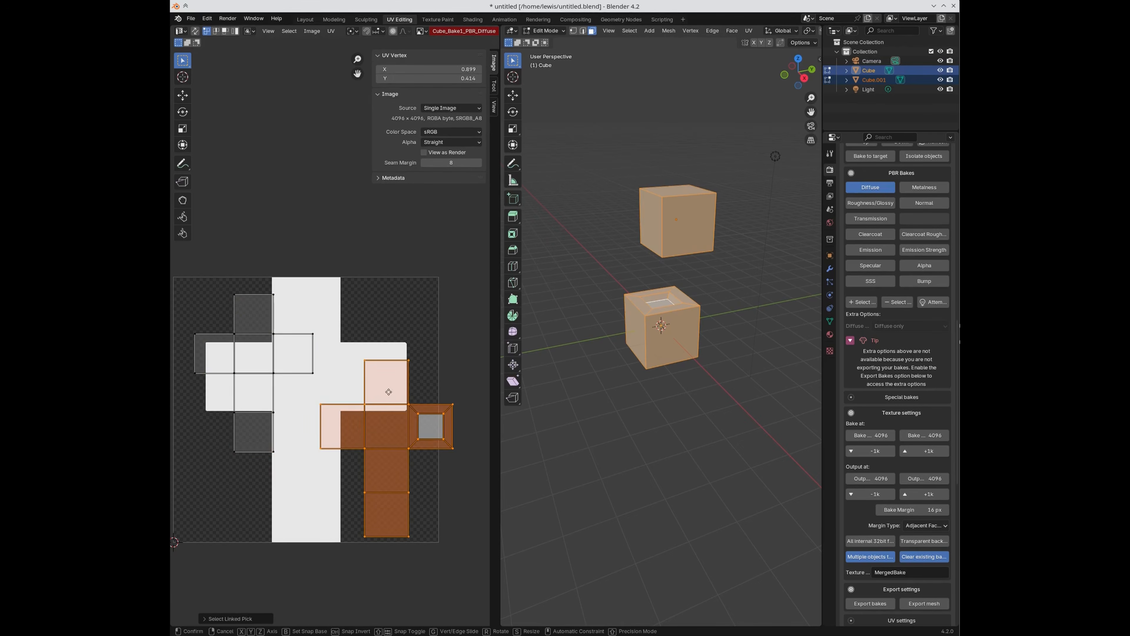
key("g")
left_click(366, 385)
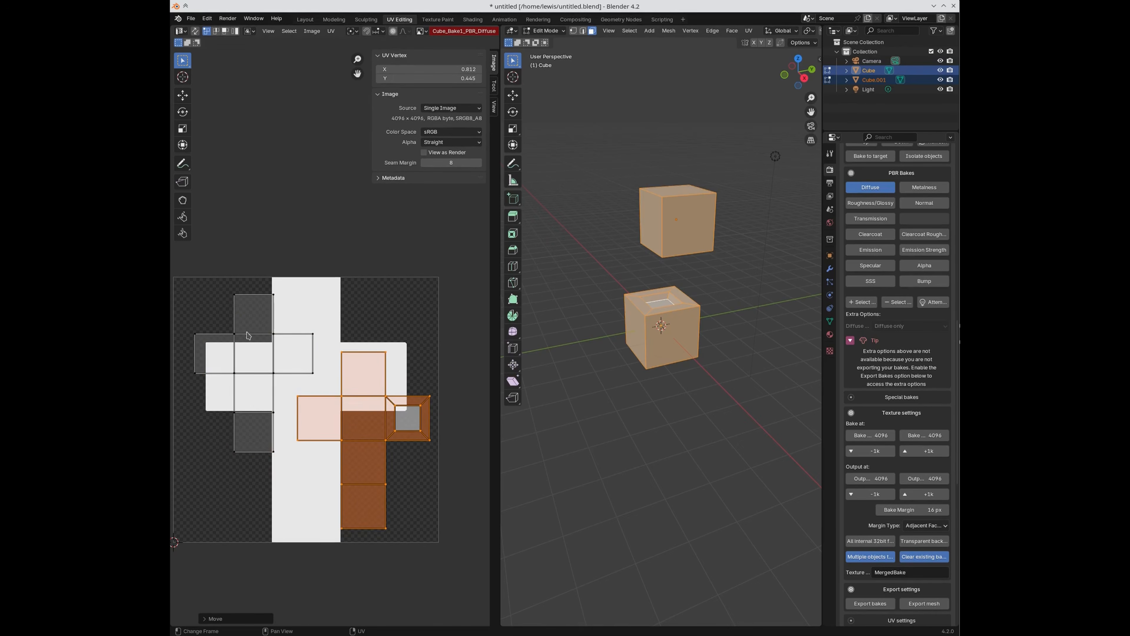
Step: Return to Object Mode with both cubes selected
key("Tab")
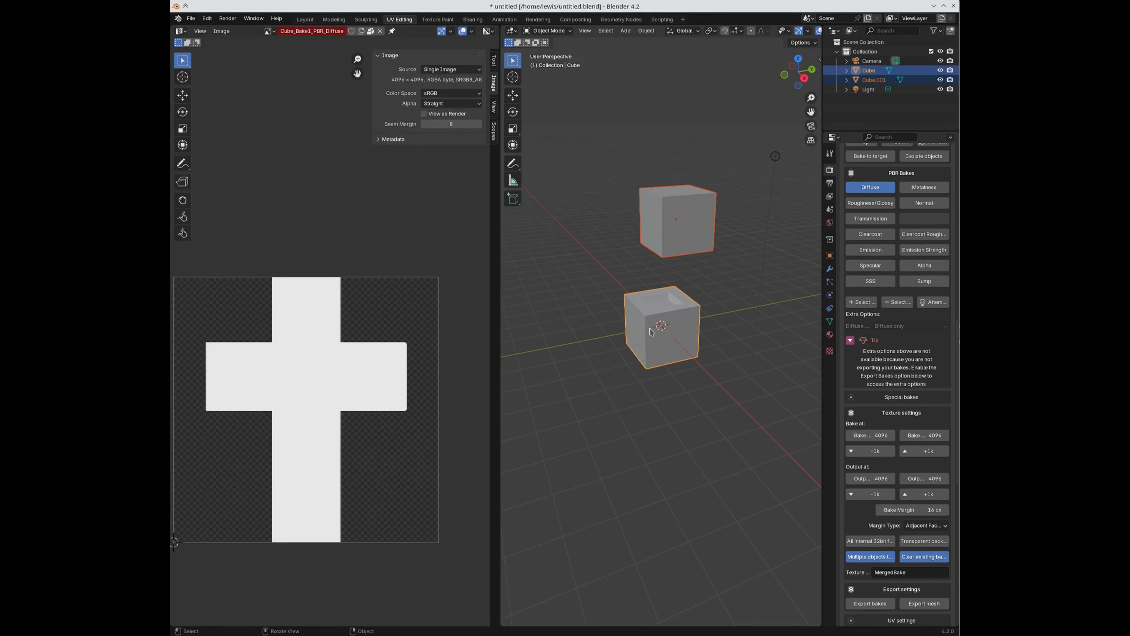
left_click(680, 230)
key("Tab")
key("Tab")
left_click(690, 337, "shift")
key("Tab")
key("Tab")
Step: Run the merged bake of both cubes, which errors on Cube.001's lightmap material
scroll(863, 429, "down", 3)
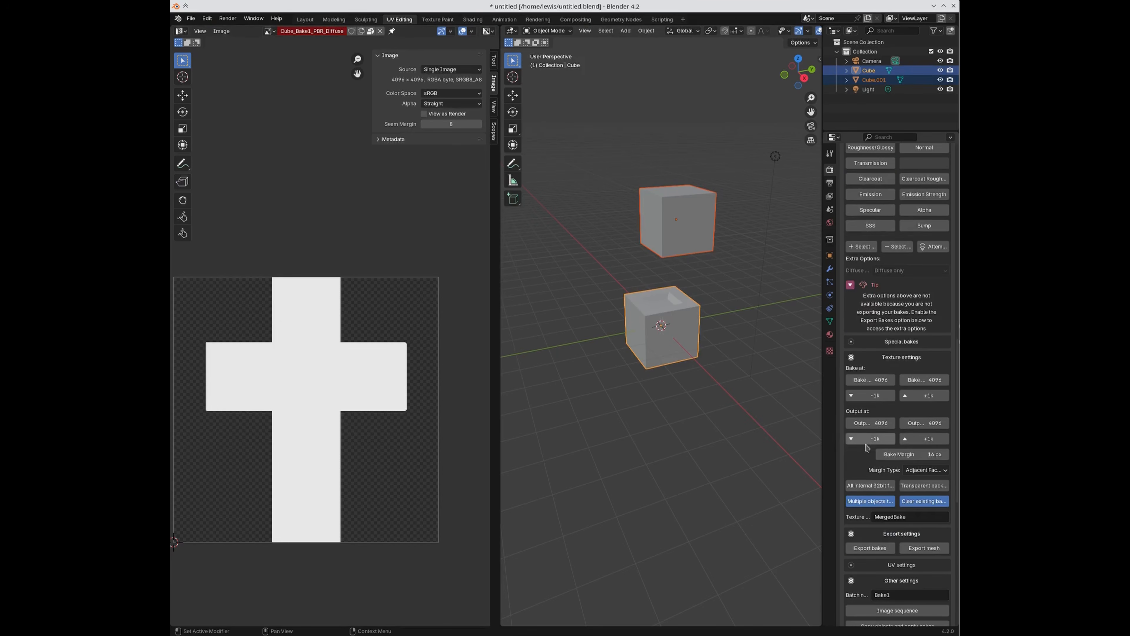
scroll(872, 527, "down", 1)
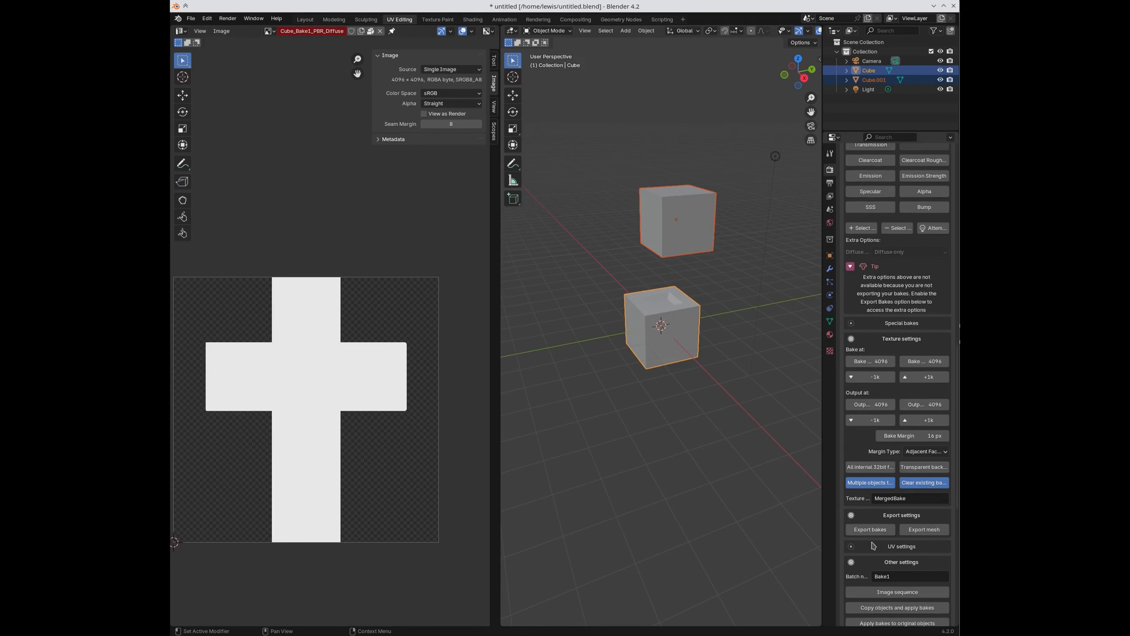
scroll(890, 536, "down", 4)
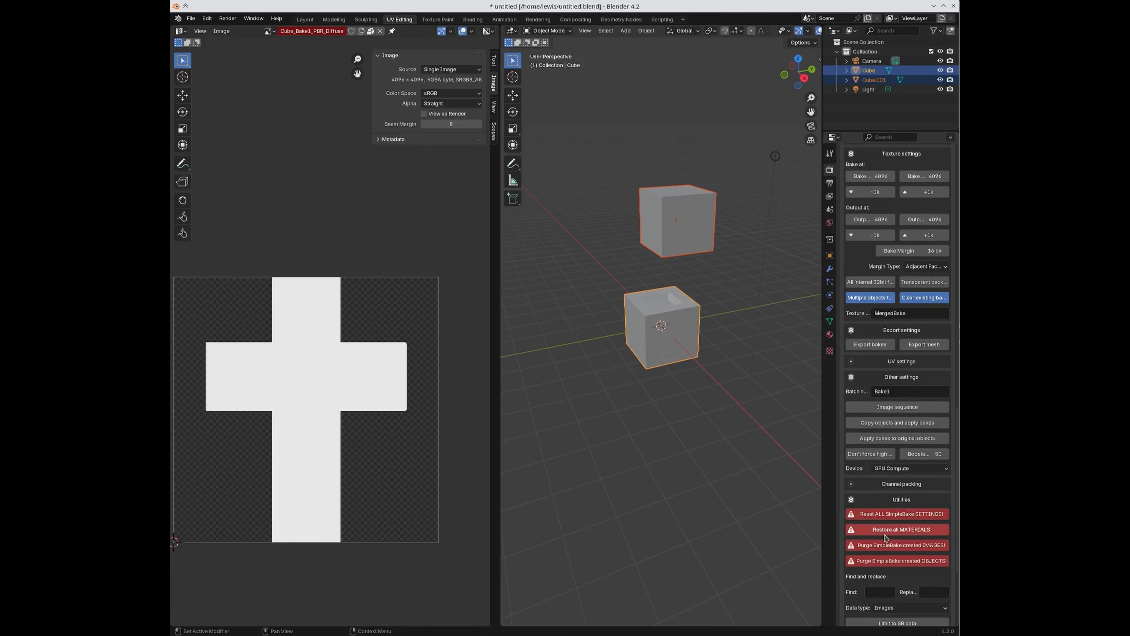
scroll(892, 534, "down", 3)
scroll(909, 518, "down", 4)
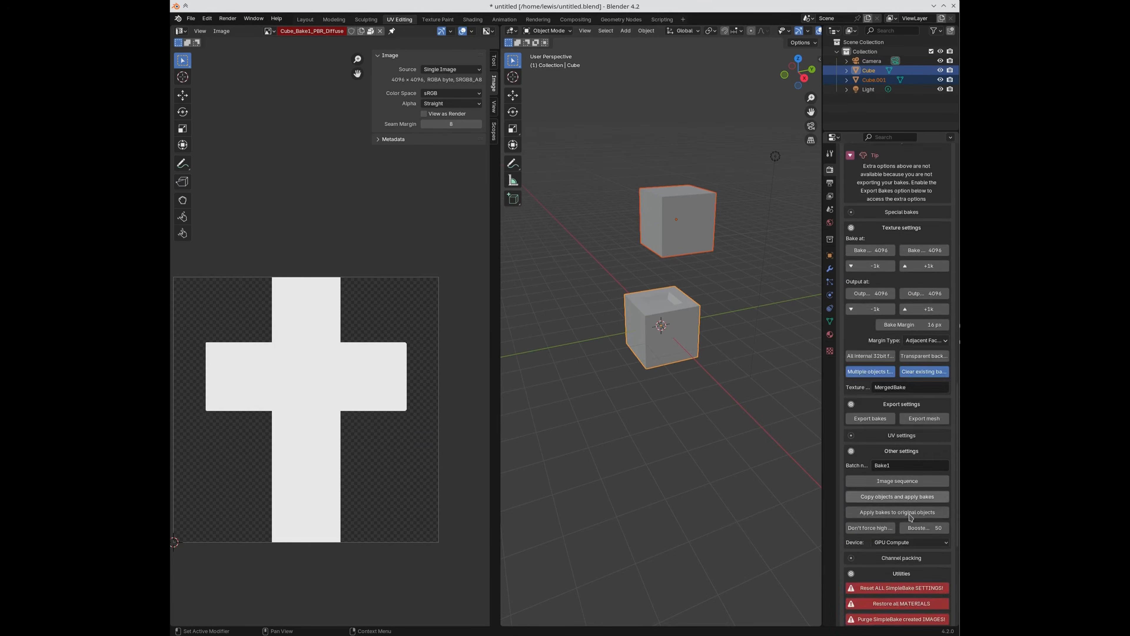
scroll(909, 519, "down", 6)
left_click(887, 551)
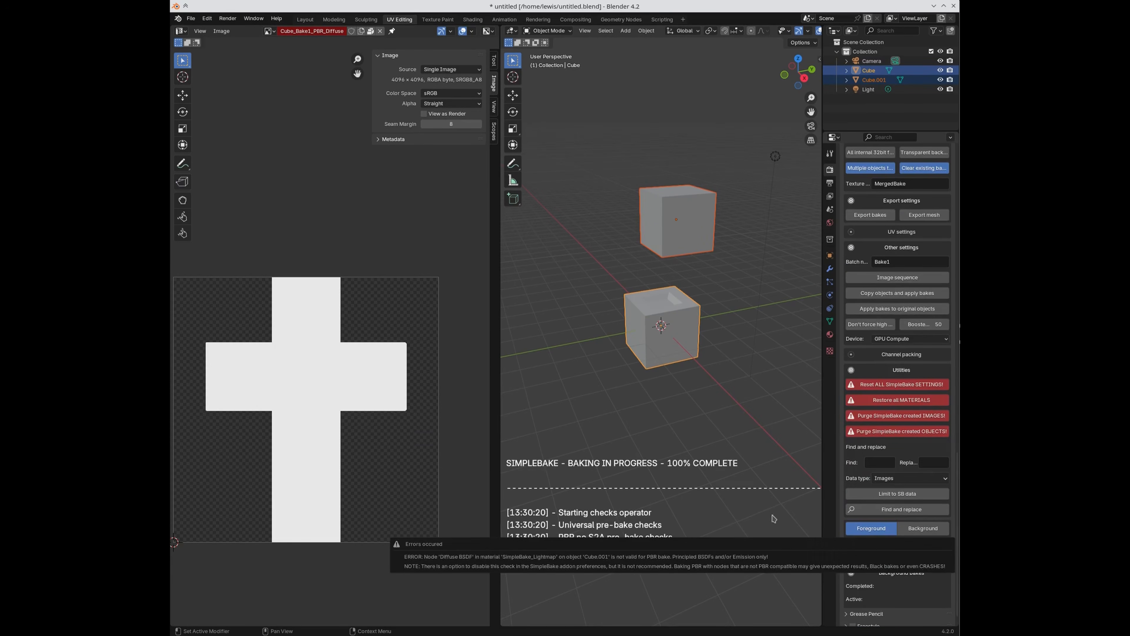
left_click(871, 555)
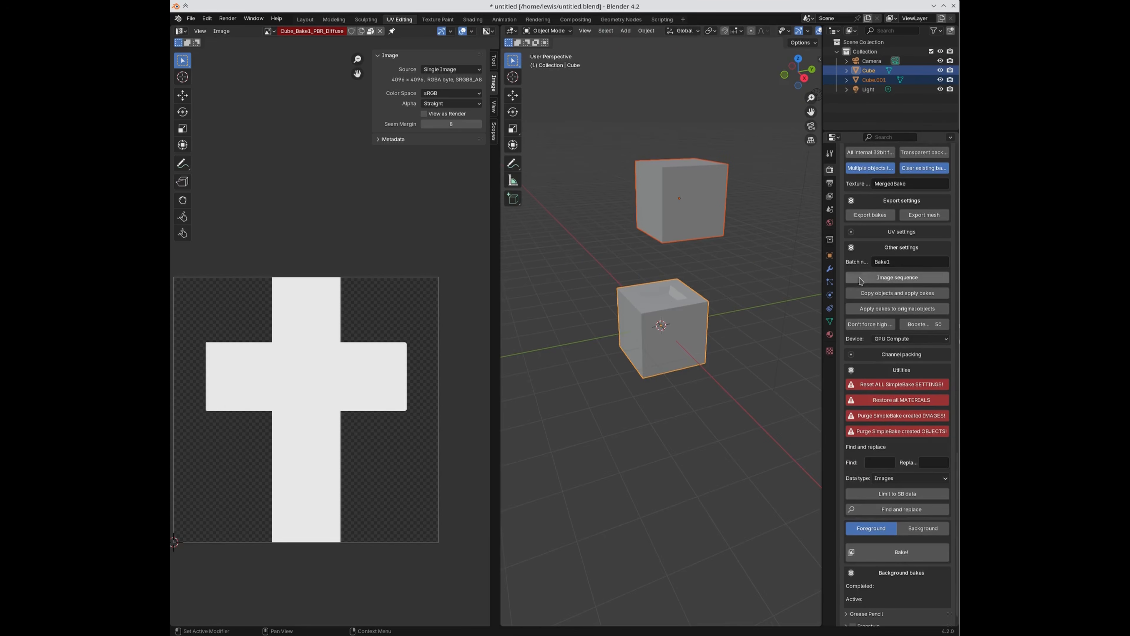
Step: Inspect Cube.001's SimpleBake_Lightmap material in the Shading workspace
left_click(830, 335)
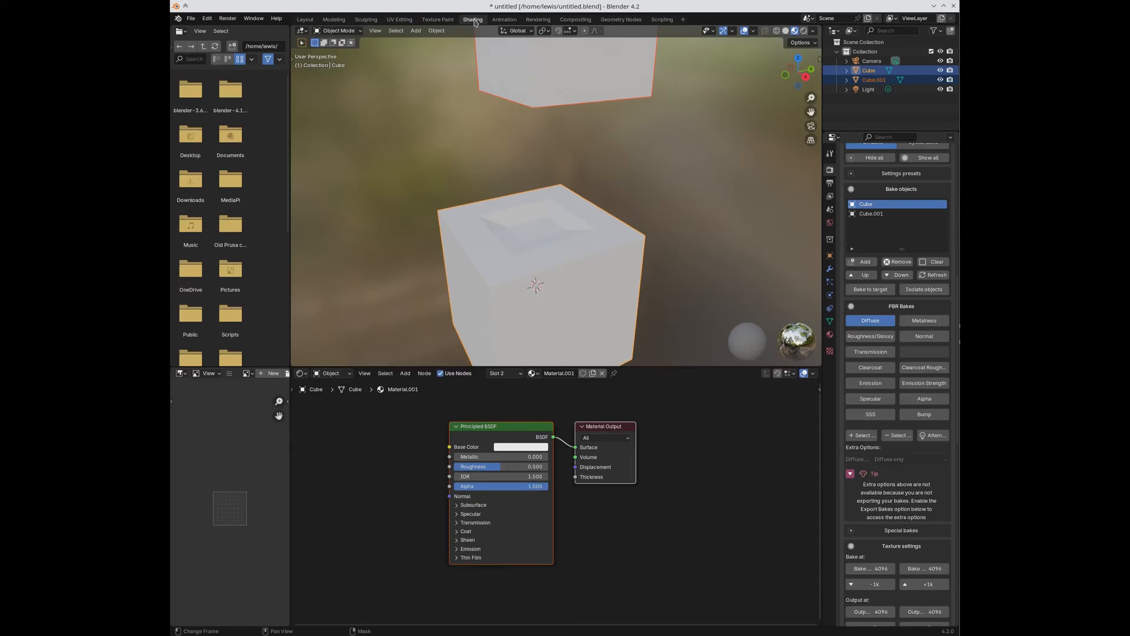
left_click(473, 19)
left_click(585, 73)
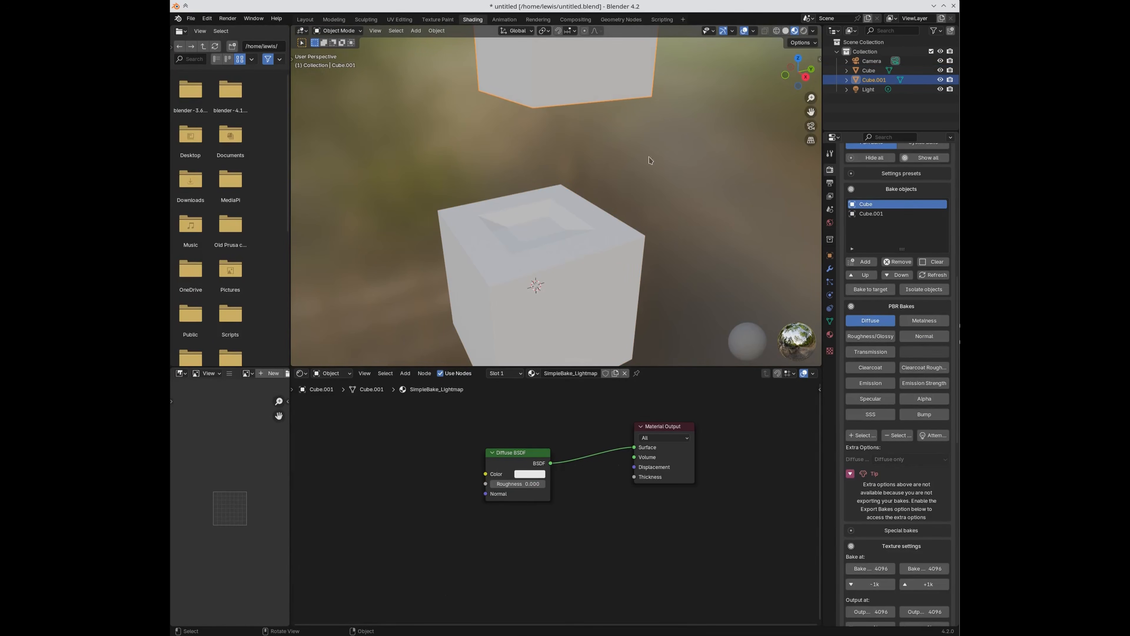
scroll(894, 402, "up", 1)
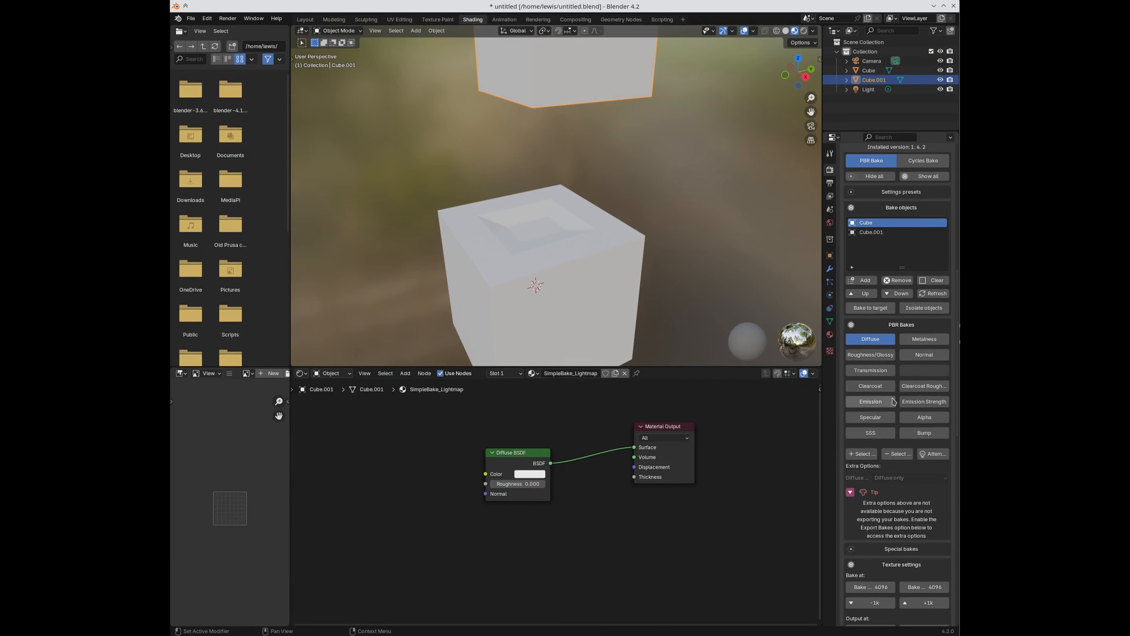
scroll(722, 213, "down", 3)
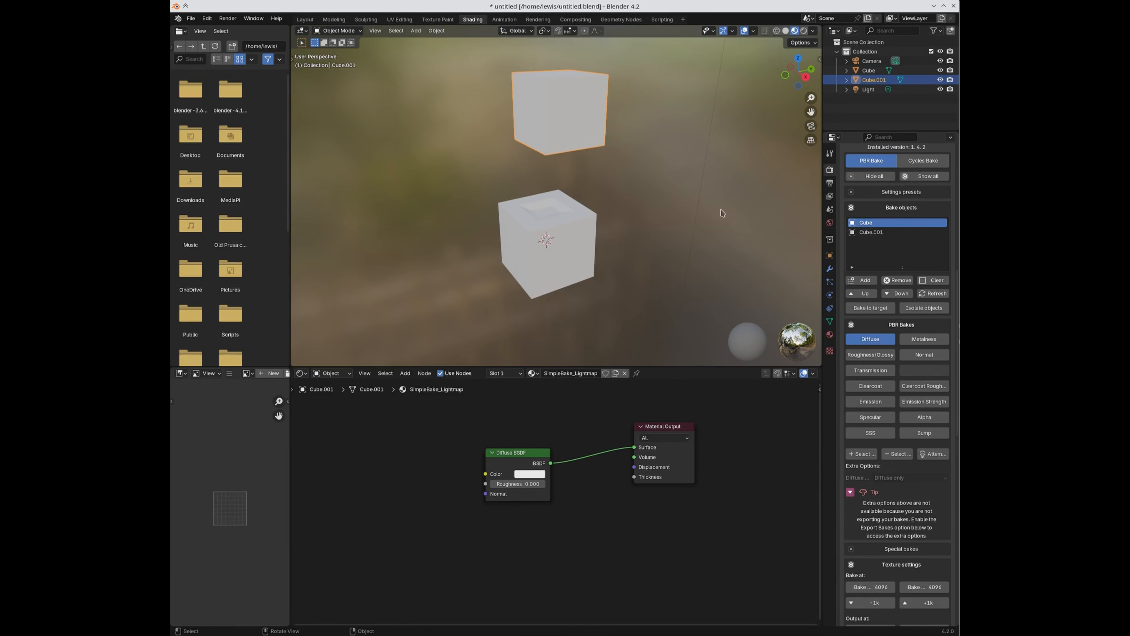
left_click(830, 335)
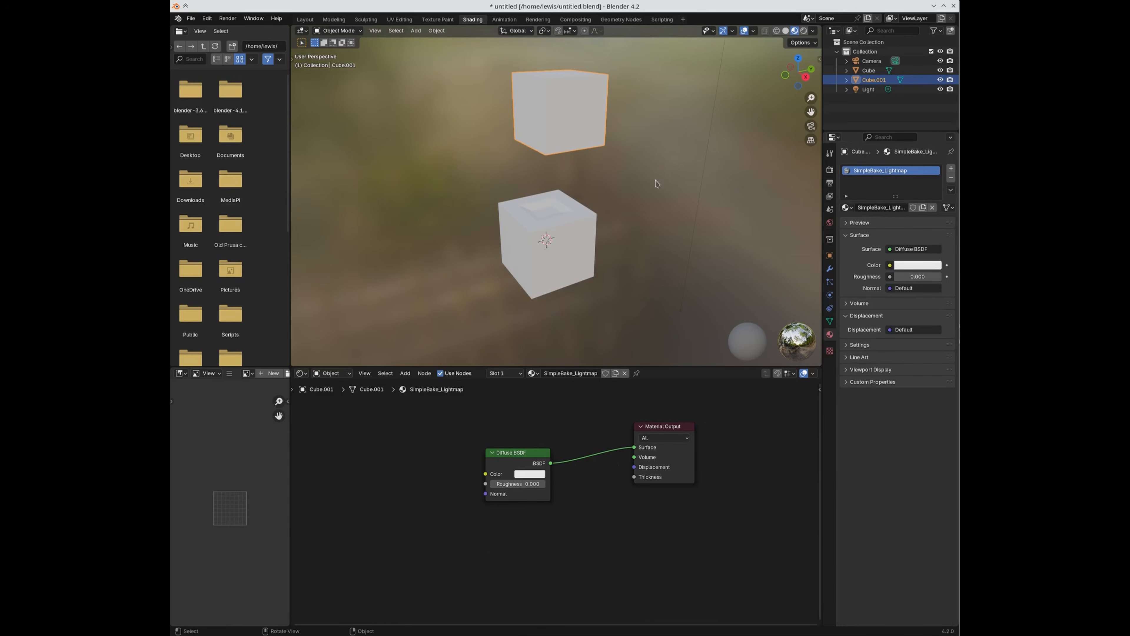
scroll(546, 478, "up", 1)
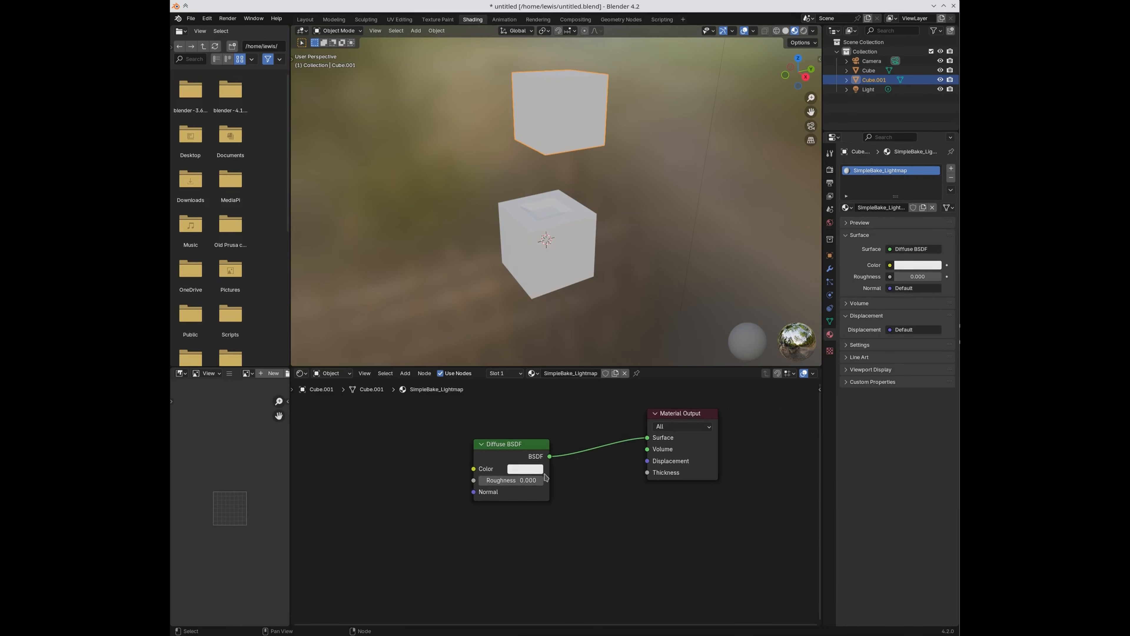
Step: Retry the SimpleBake bake, dismiss the Diffuse BSDF error, and return to Cube.001's material
left_click(829, 169)
scroll(883, 544, "down", 4)
scroll(883, 544, "down", 12)
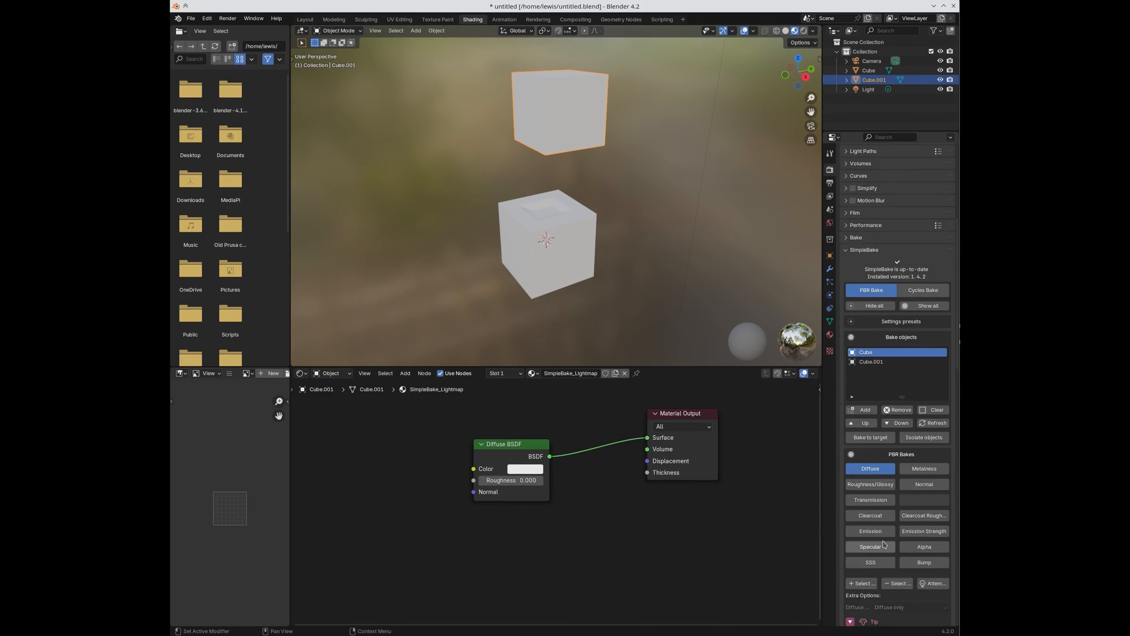
scroll(883, 544, "down", 10)
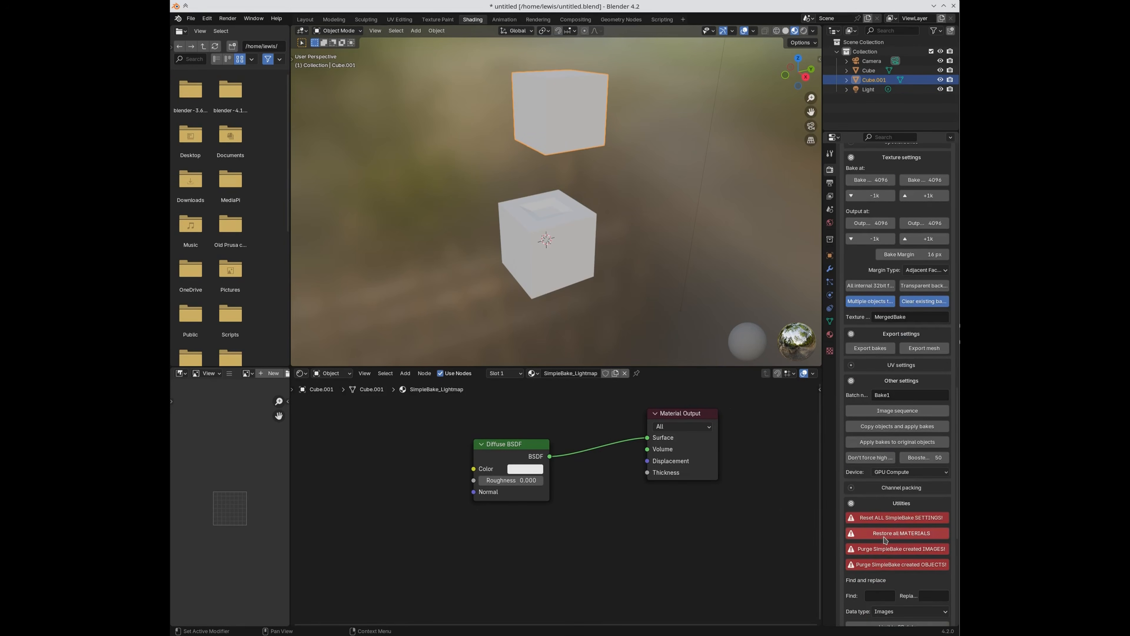
scroll(884, 550, "down", 8)
left_click(876, 542)
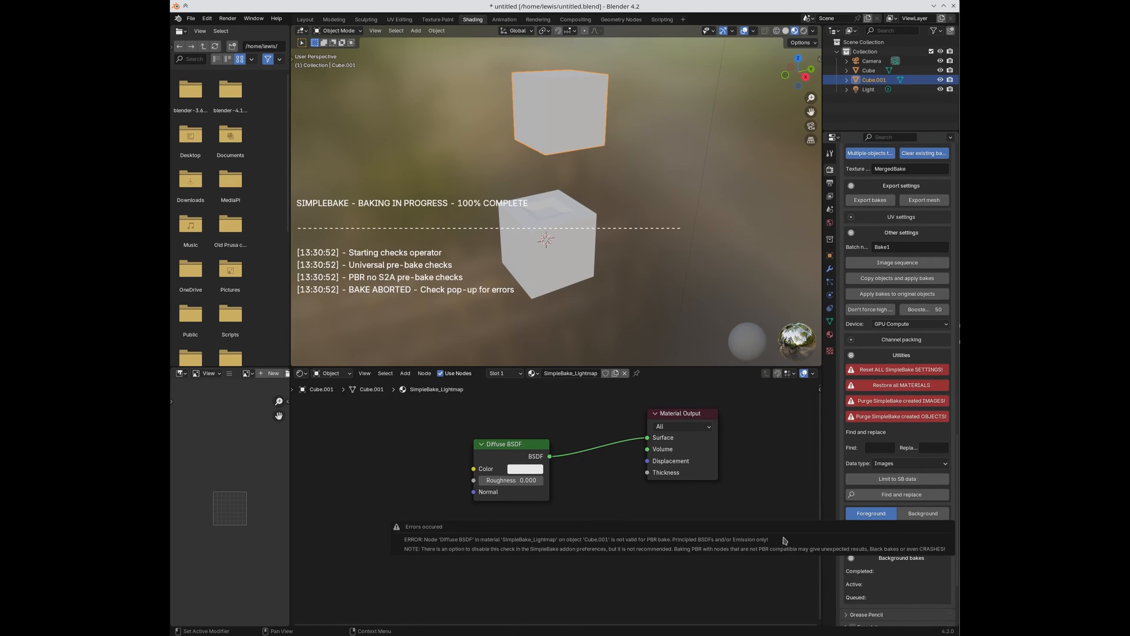
left_click(499, 448)
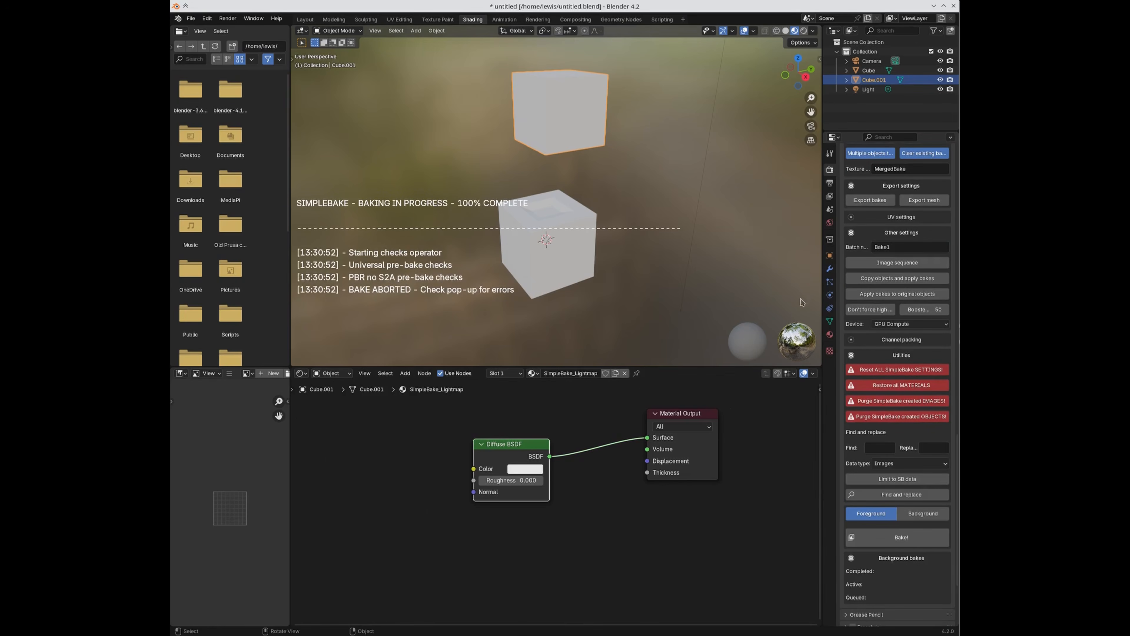
scroll(903, 305, "up", 5)
scroll(903, 305, "up", 15)
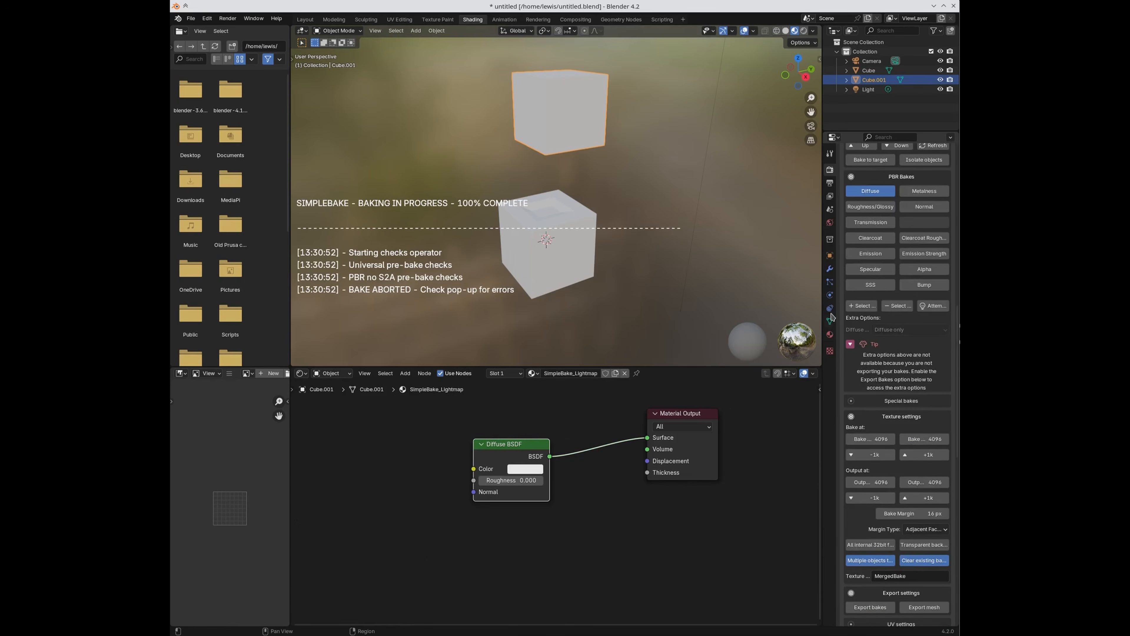
left_click(830, 335)
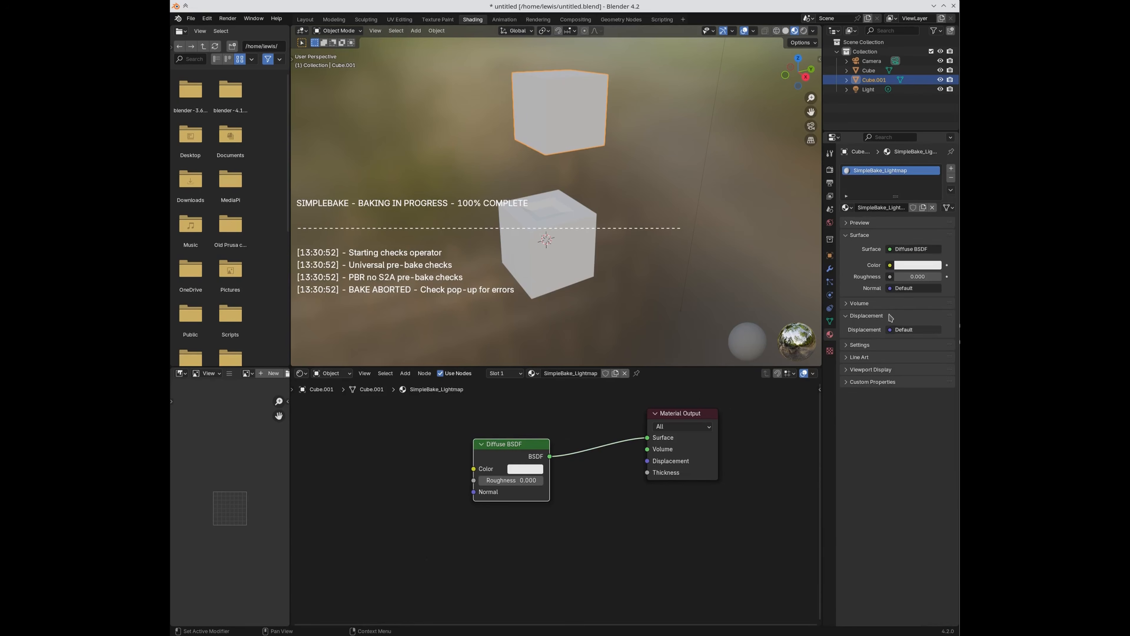
Step: Swap Cube.001's SimpleBake_Lightmap material for Material.001
left_click(951, 177)
left_click(845, 208)
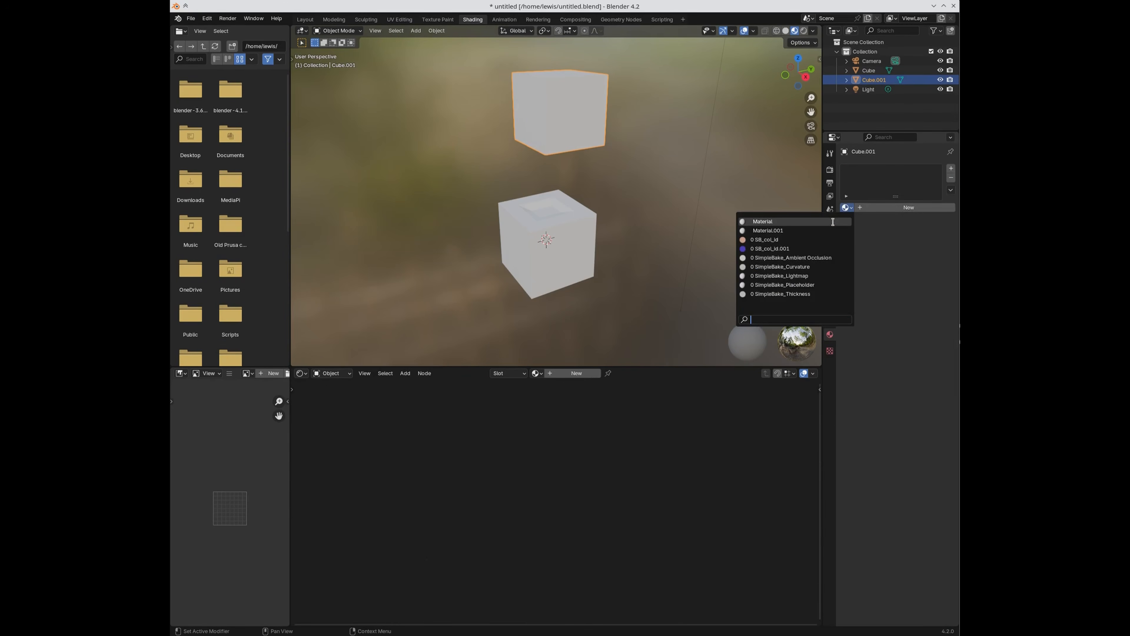
left_click(820, 230)
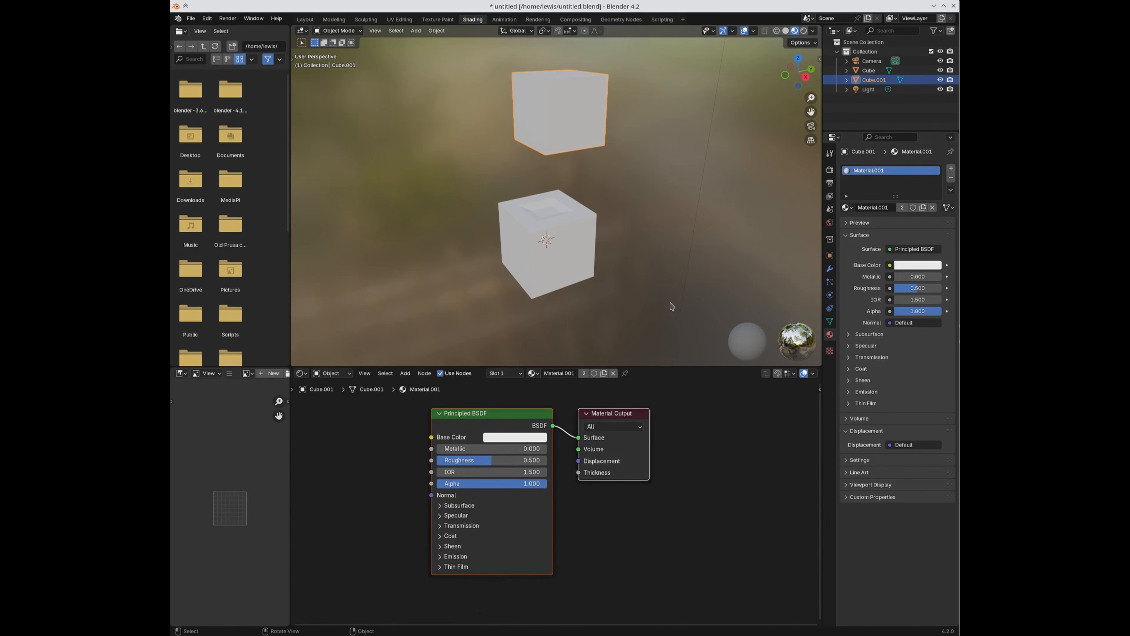
Step: Select the lower cube, Cube, and make its Material.001 slot active
left_click(568, 244)
left_click(864, 171)
left_click(869, 179)
Step: Switch to the UV Editing workspace in Object Mode with SimpleBake's render settings in view
left_click(829, 170)
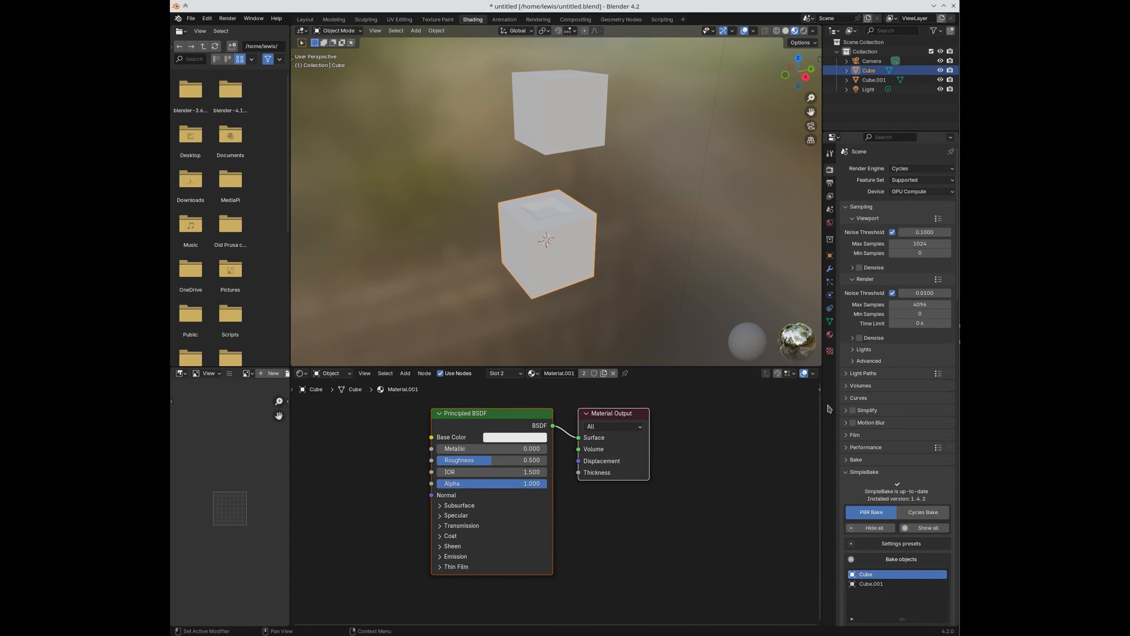
left_click(399, 19)
key("Tab")
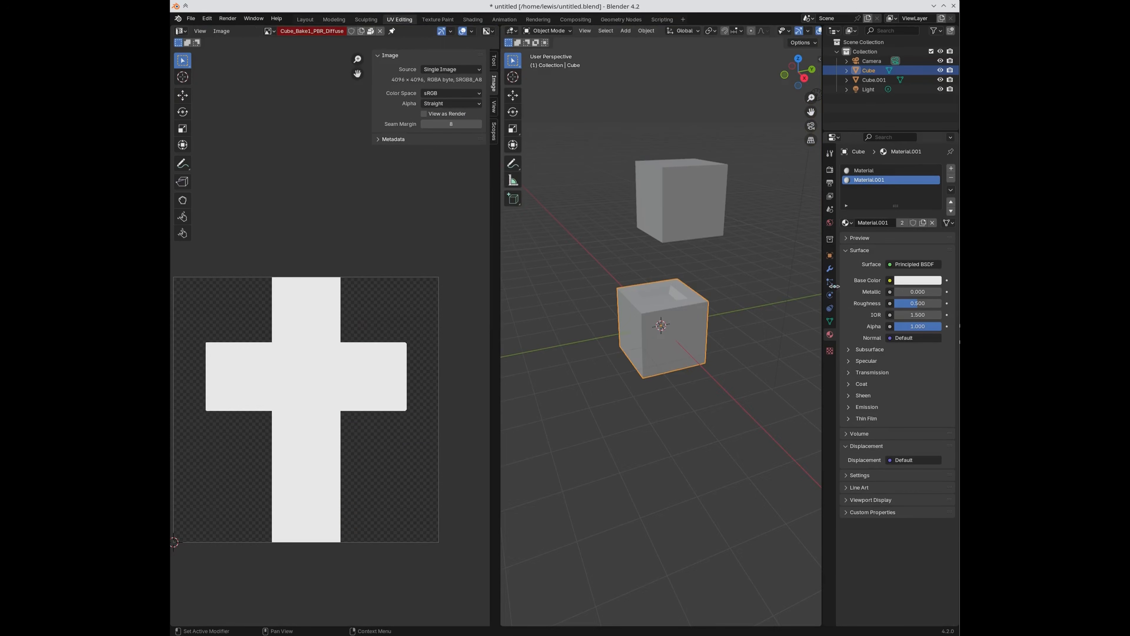
left_click(829, 170)
scroll(858, 445, "down", 5)
scroll(858, 446, "down", 15)
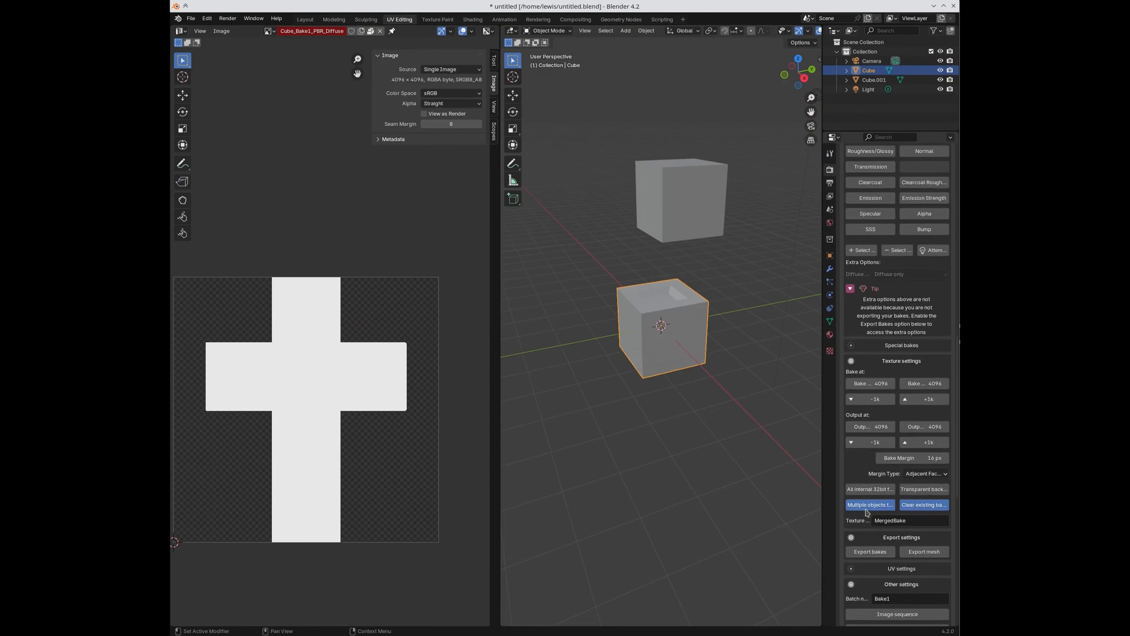
Step: Run SimpleBake's Bake! to merge both cubes' diffuse into one 4096 texture, then close the completion popup
scroll(881, 579, "down", 3)
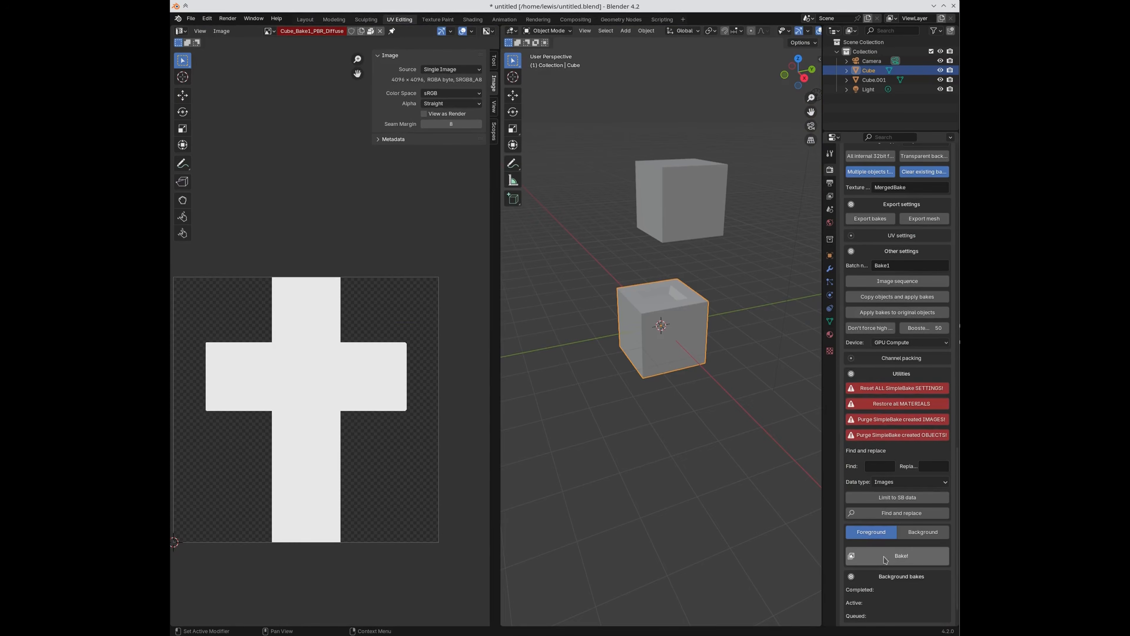
left_click(883, 556)
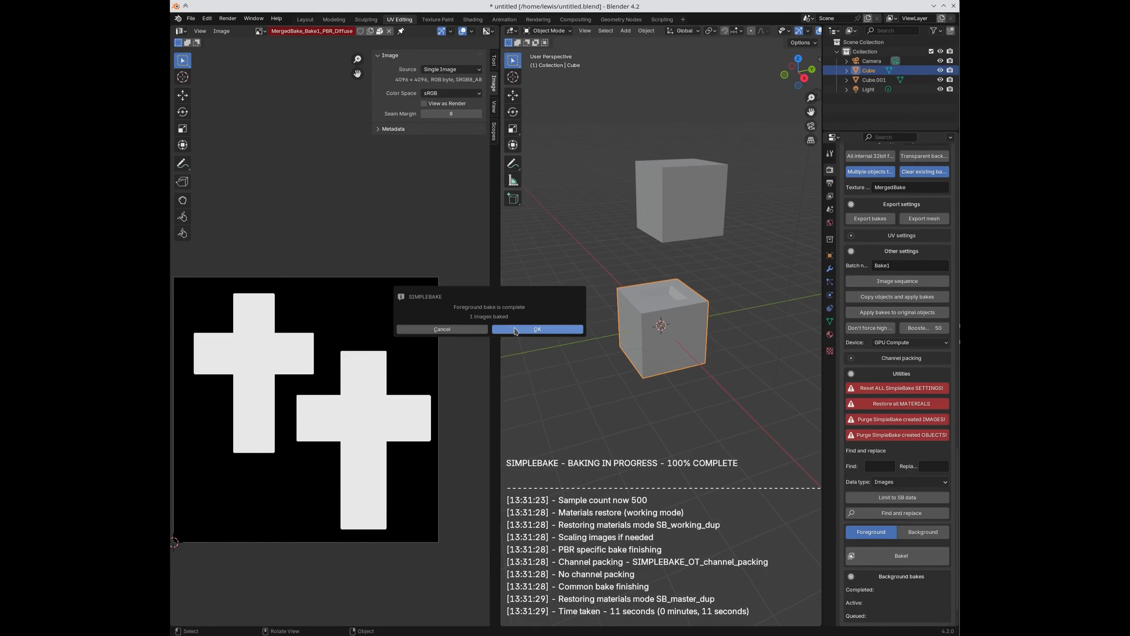
left_click(517, 331)
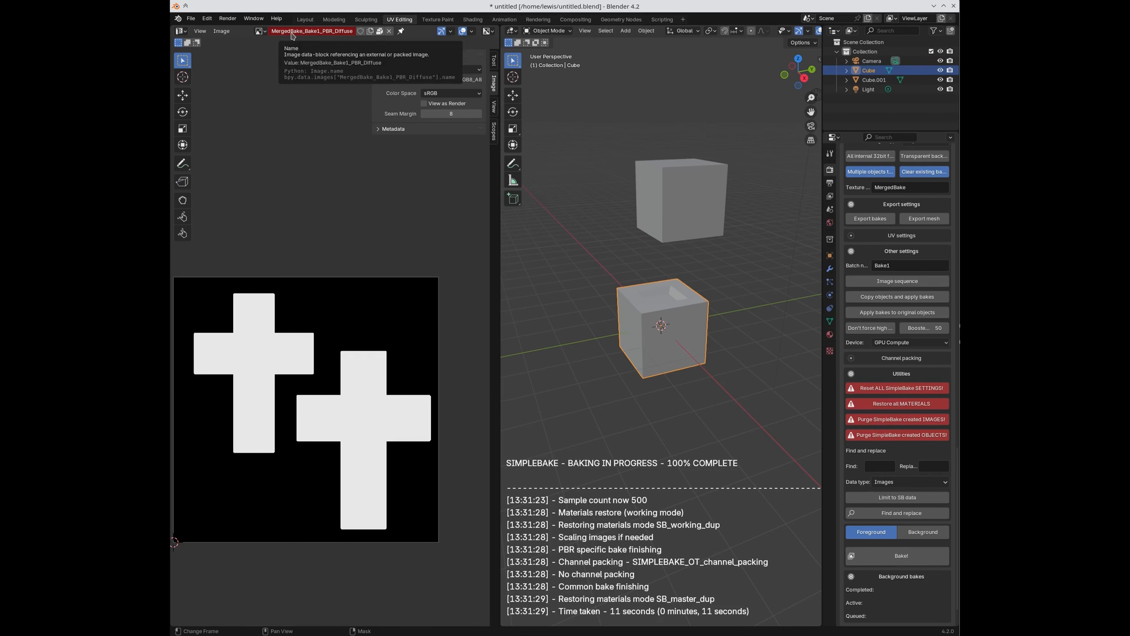
Step: Keep the MergedBake texture name unchanged and display MergedBake_Bake1_PBR_Diffuse in the UV editor
scroll(894, 272, "up", 4)
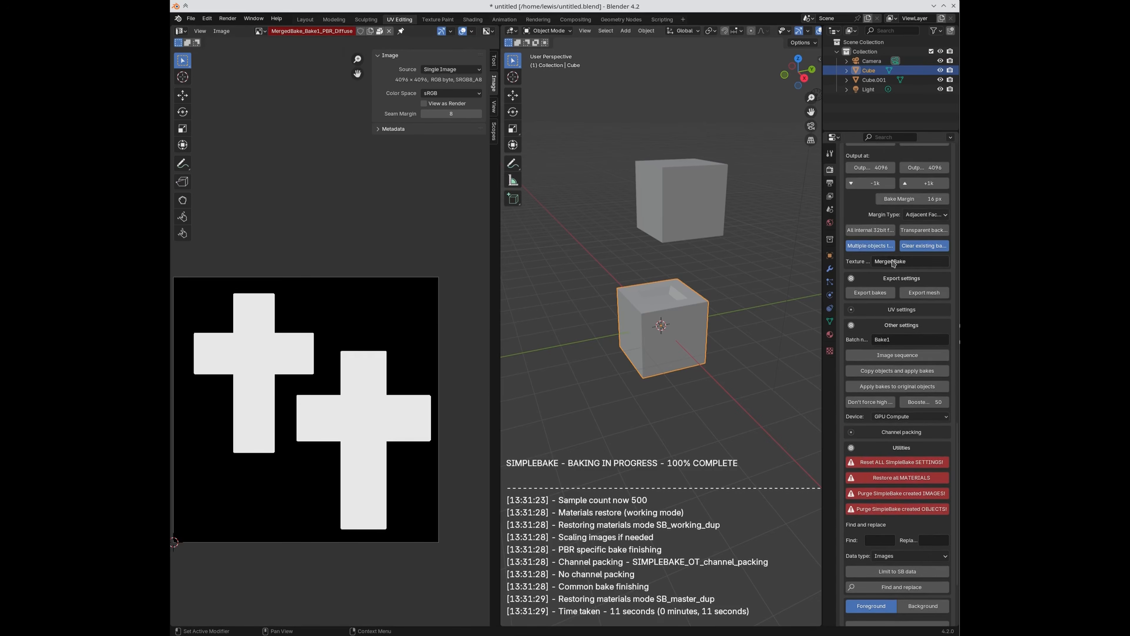
scroll(906, 312, "up", 5)
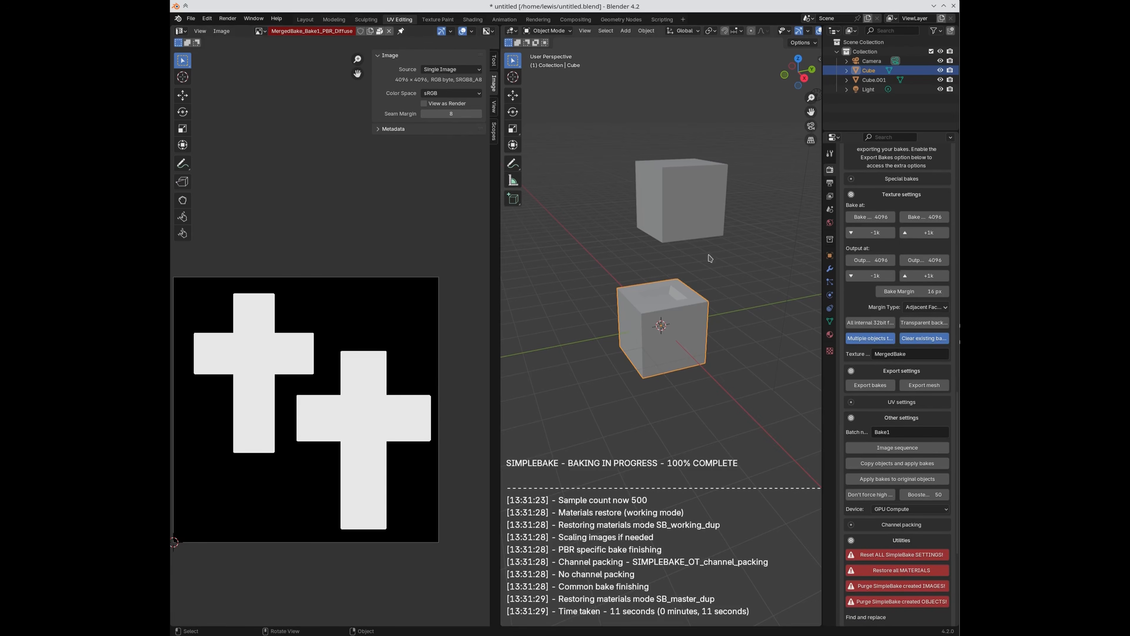
left_click(894, 353)
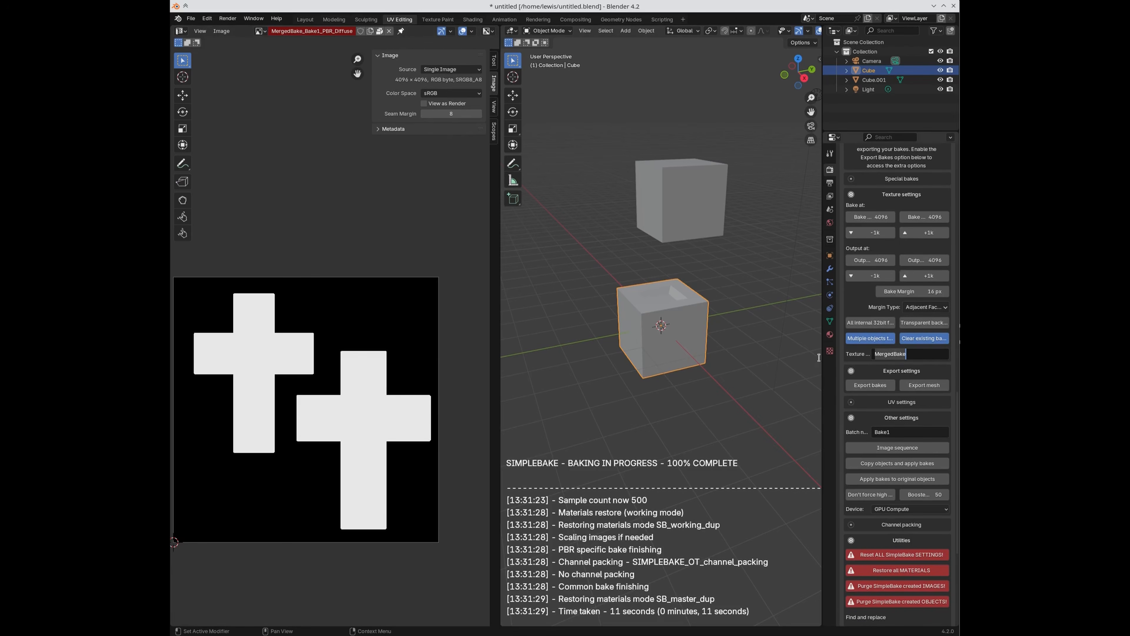
left_click(752, 363)
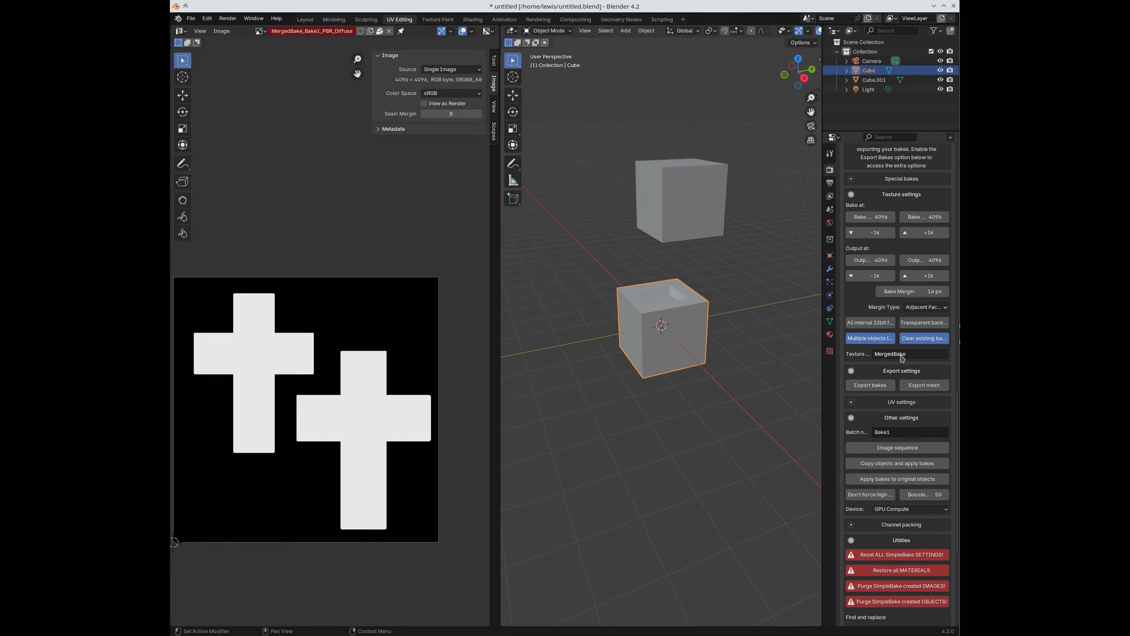
left_click(259, 30)
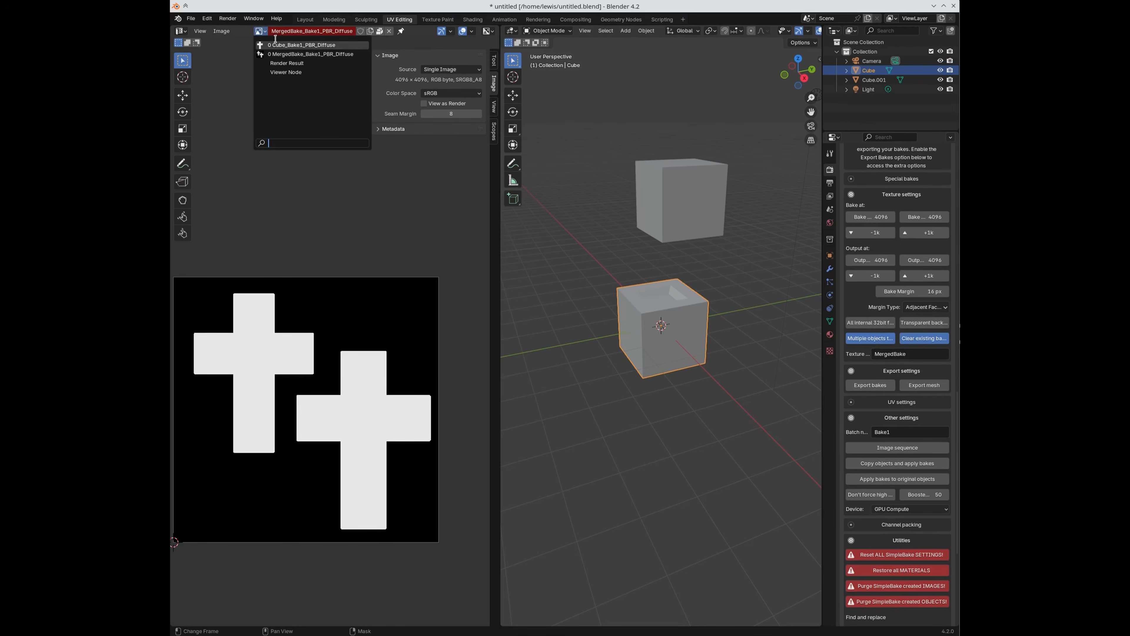
left_click(277, 54)
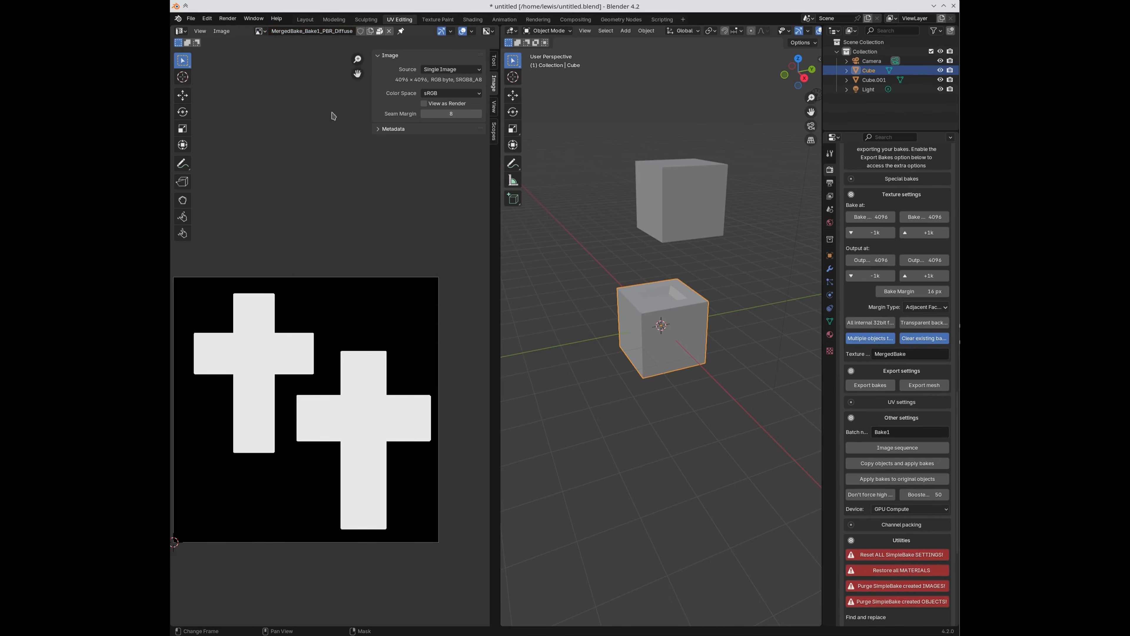
Step: Scroll to SimpleBake's Utilities and reset all SimpleBake settings to defaults
scroll(391, 331, "up", 1)
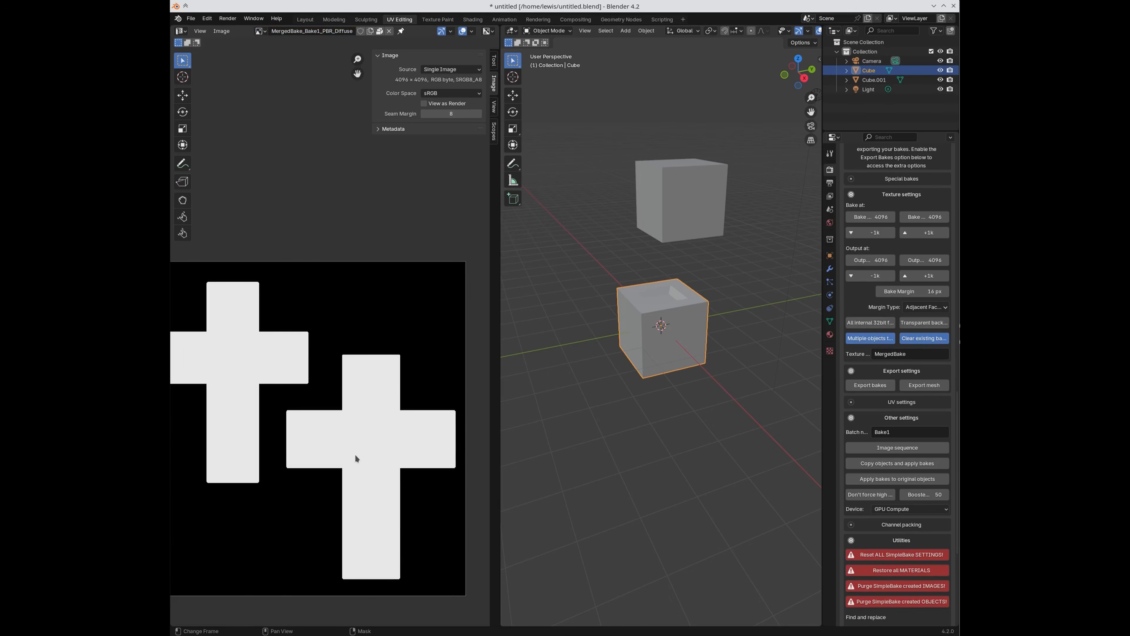
scroll(355, 454, "down", 1)
scroll(923, 368, "up", 5)
scroll(923, 368, "up", 9)
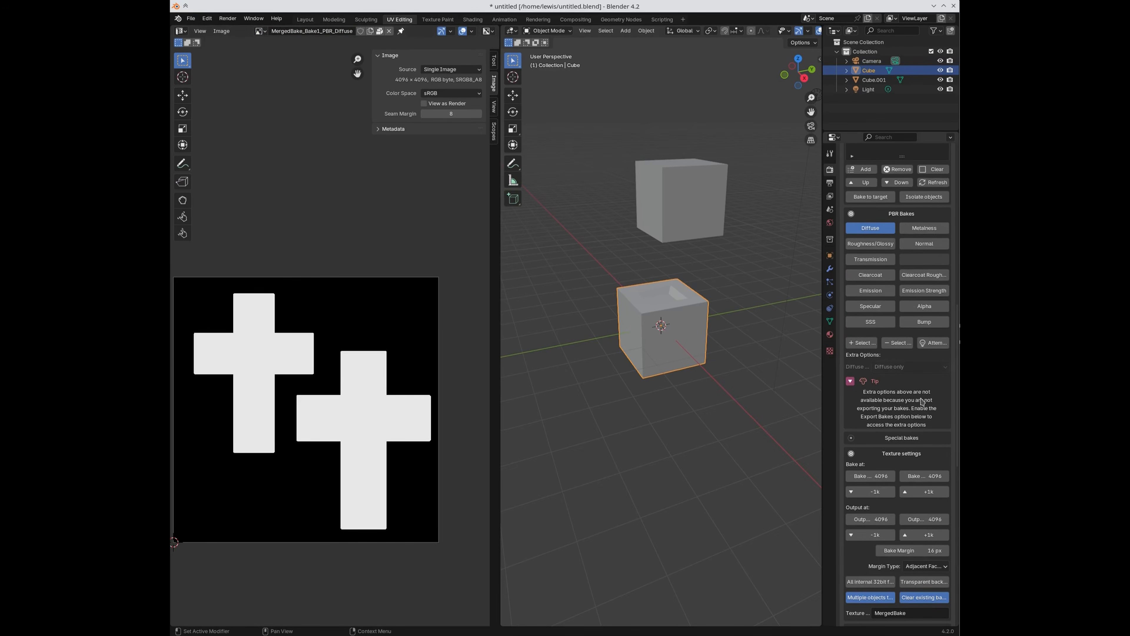
scroll(921, 400, "down", 10)
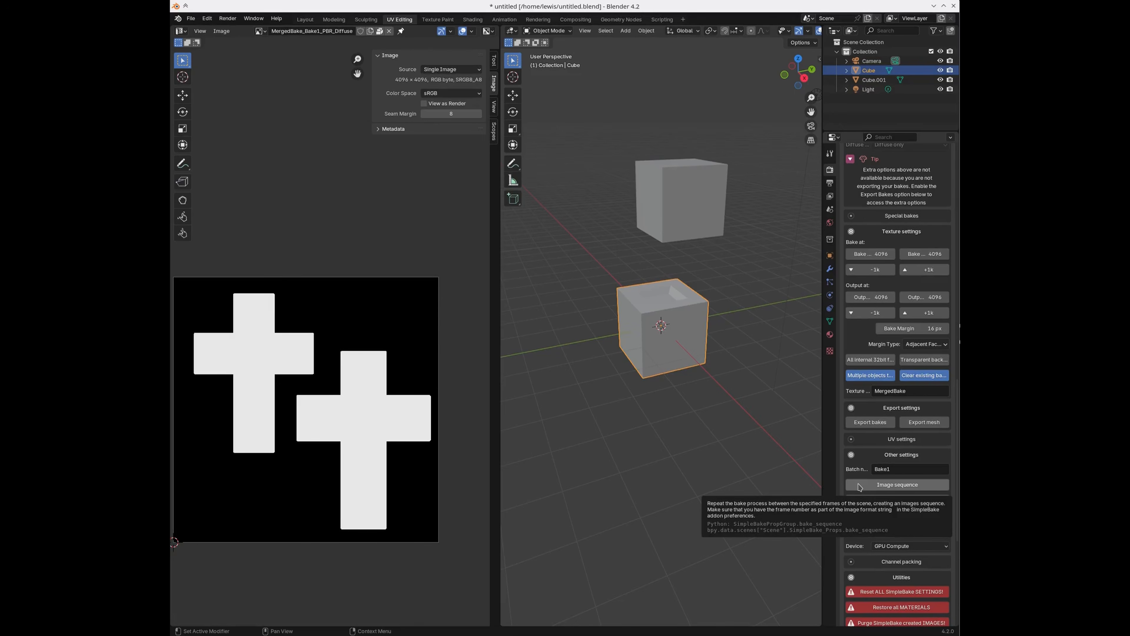
scroll(859, 487, "down", 2)
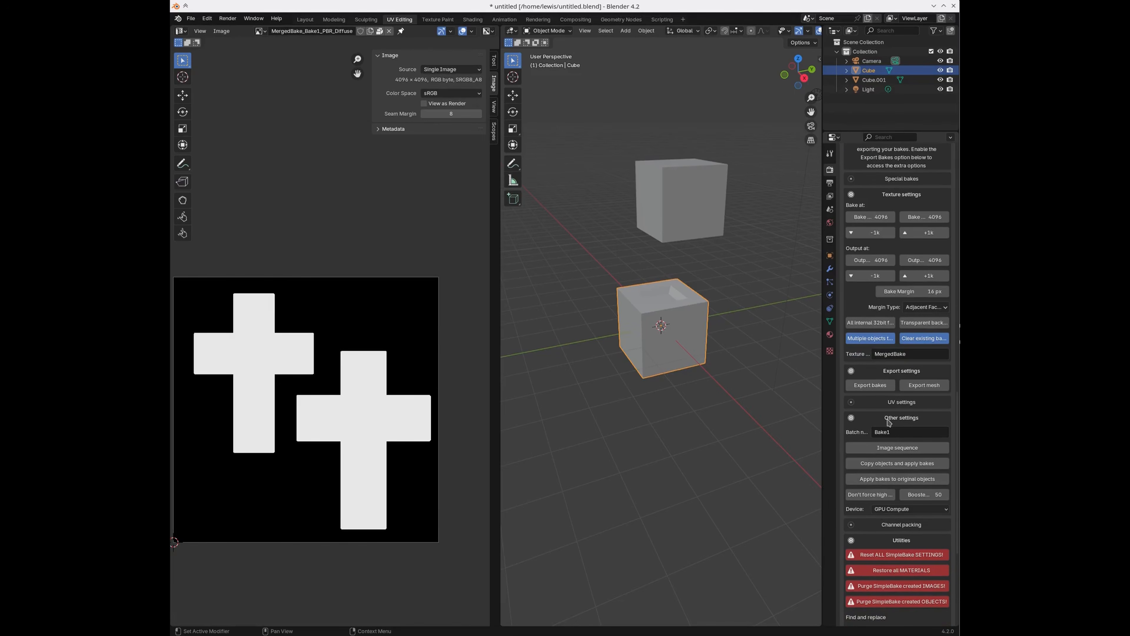
scroll(912, 433, "up", 2)
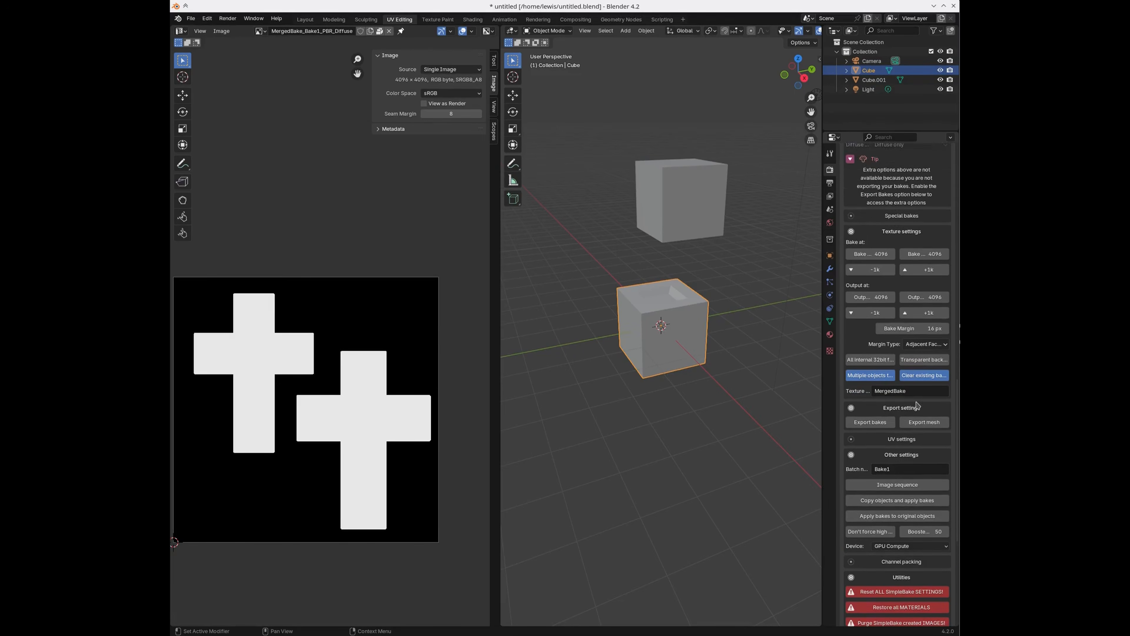
scroll(910, 444, "down", 4)
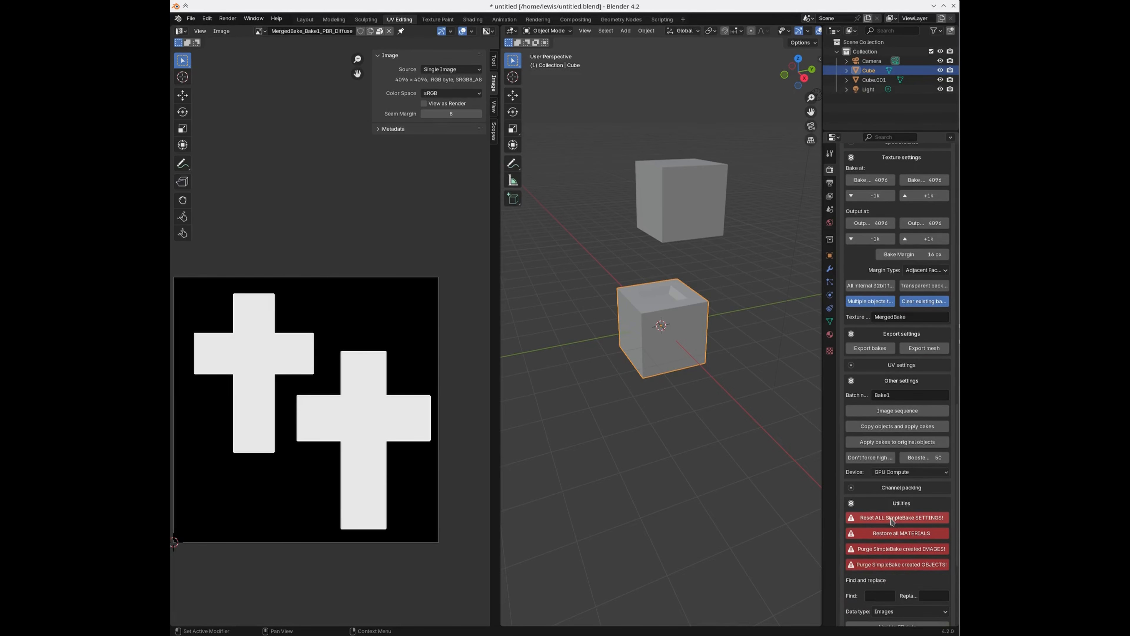
left_click(892, 517)
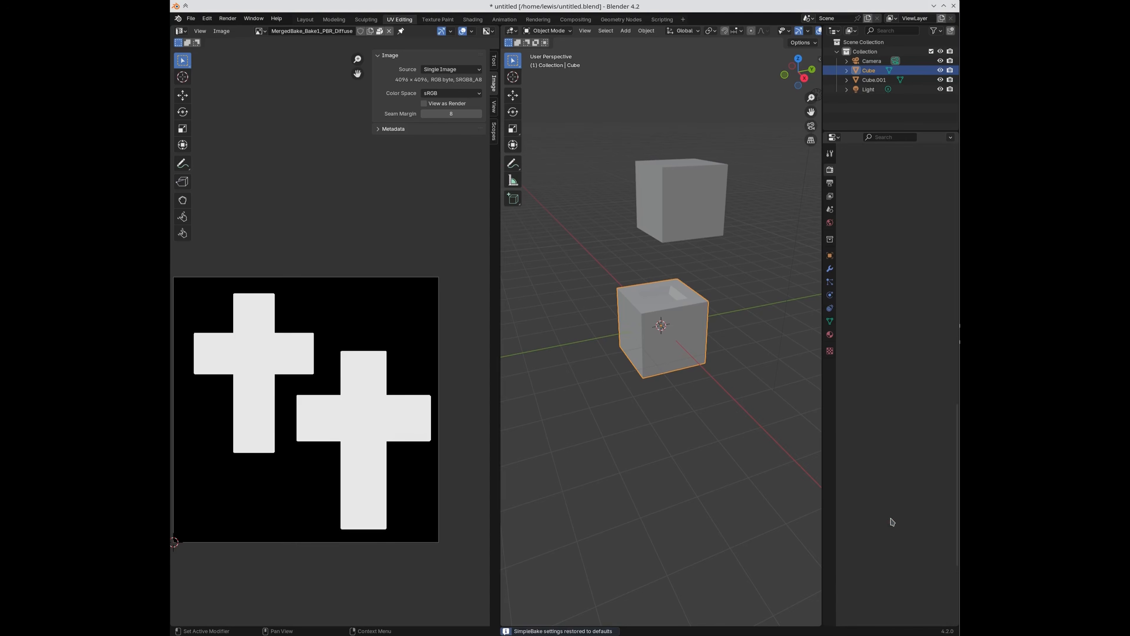
Step: Turn on bake exporting and add Cube to SimpleBake's bake objects list
left_click(830, 184)
left_click(830, 170)
scroll(885, 421, "down", 10)
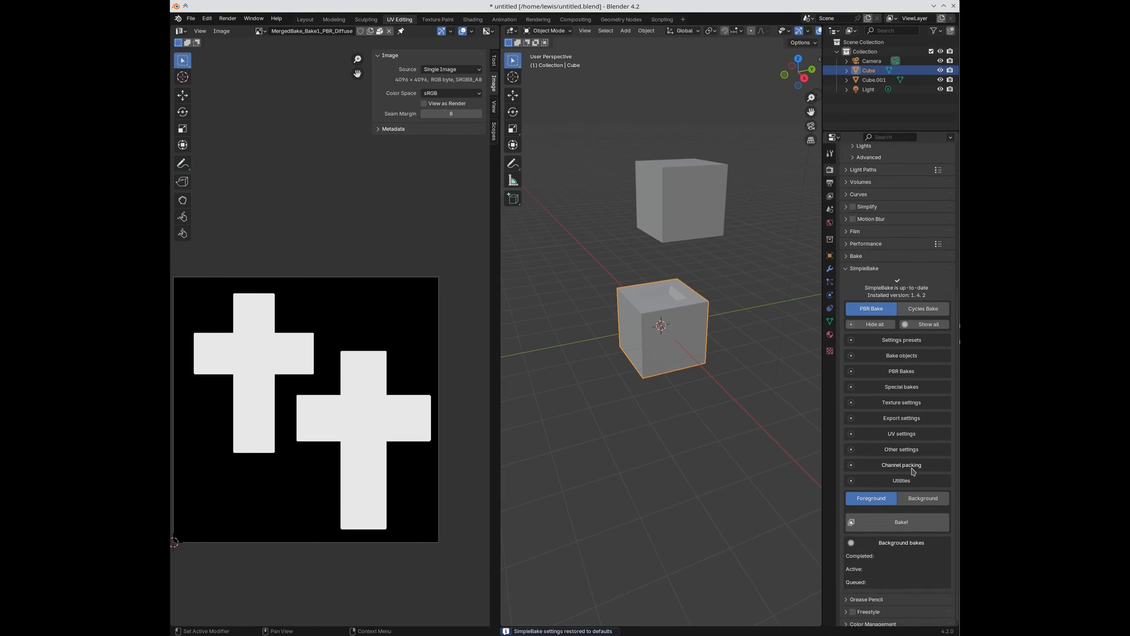
left_click(910, 423)
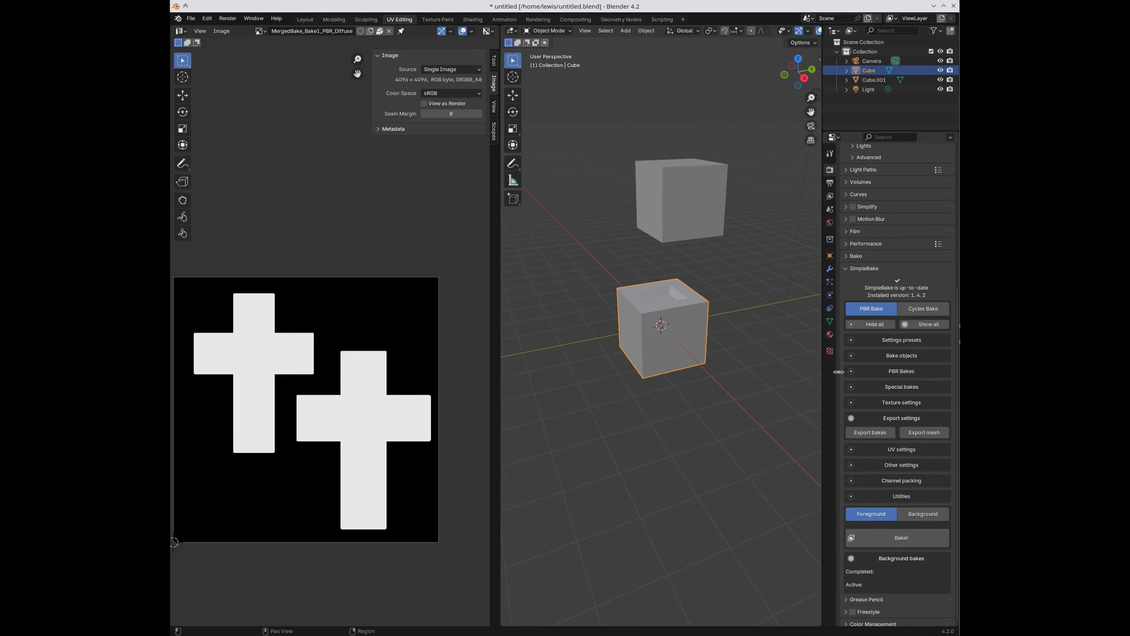
left_click(889, 356)
left_click(685, 211)
left_click(676, 324)
left_click(862, 428)
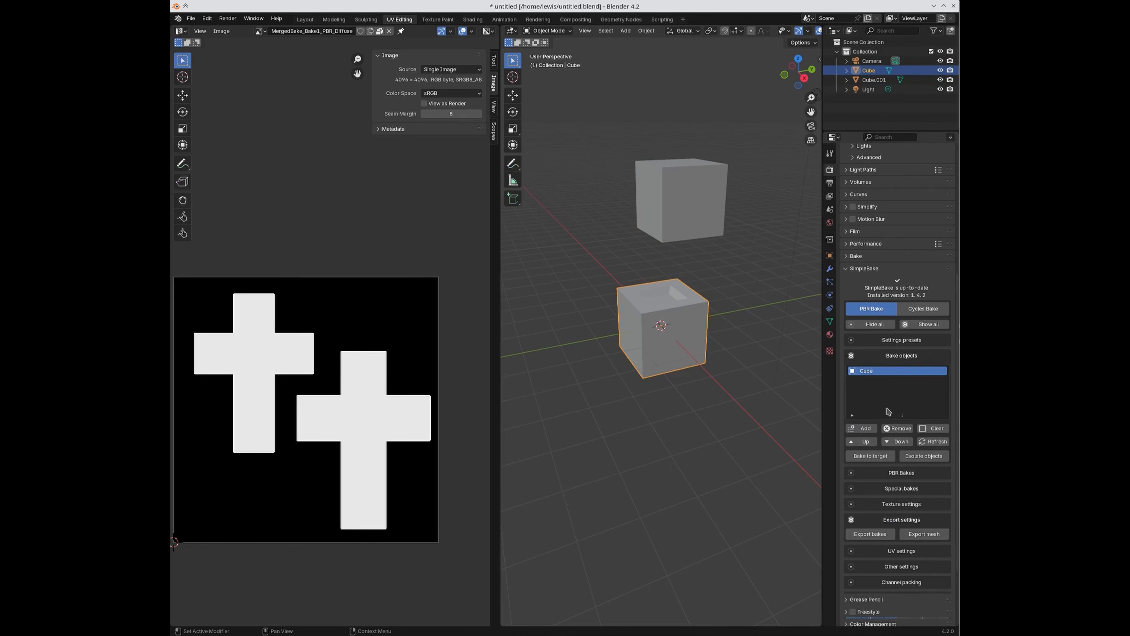
Step: Enable PBR bakes with every PBR bake type switched on
scroll(886, 445, "down", 3)
left_click(885, 417)
scroll(872, 437, "down", 8)
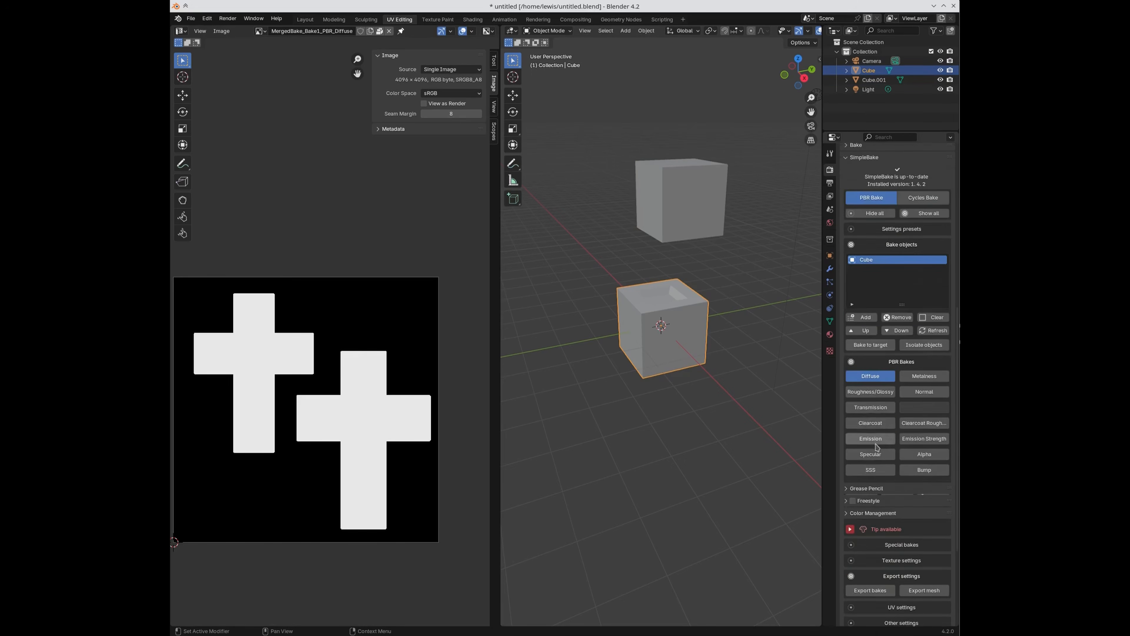
left_click(847, 398)
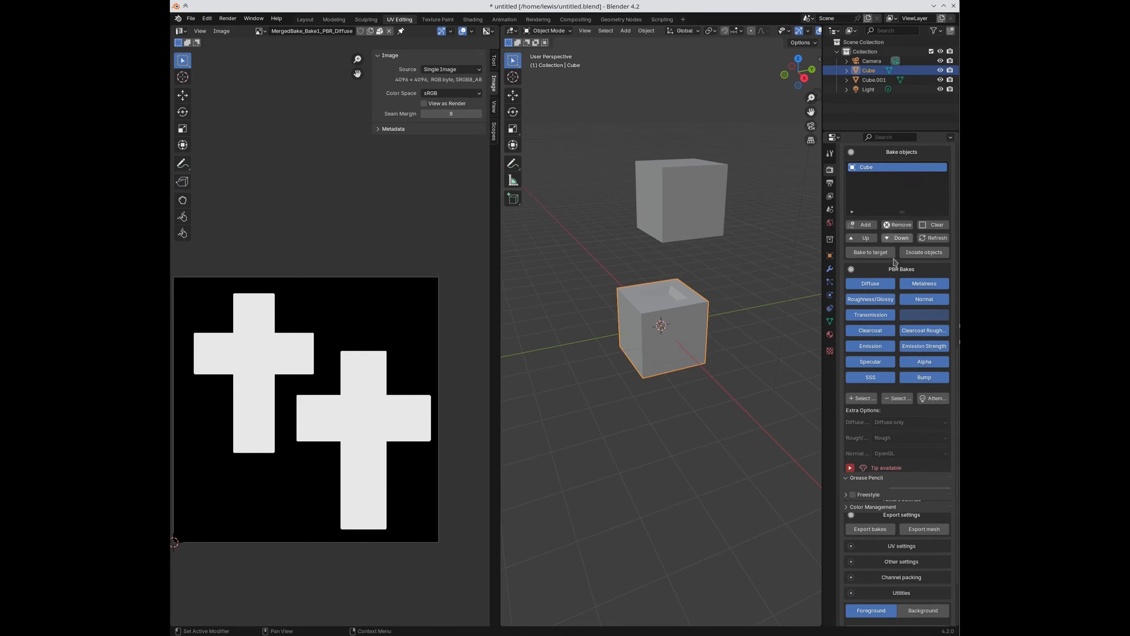
scroll(854, 191, "up", 3)
scroll(854, 191, "up", 2)
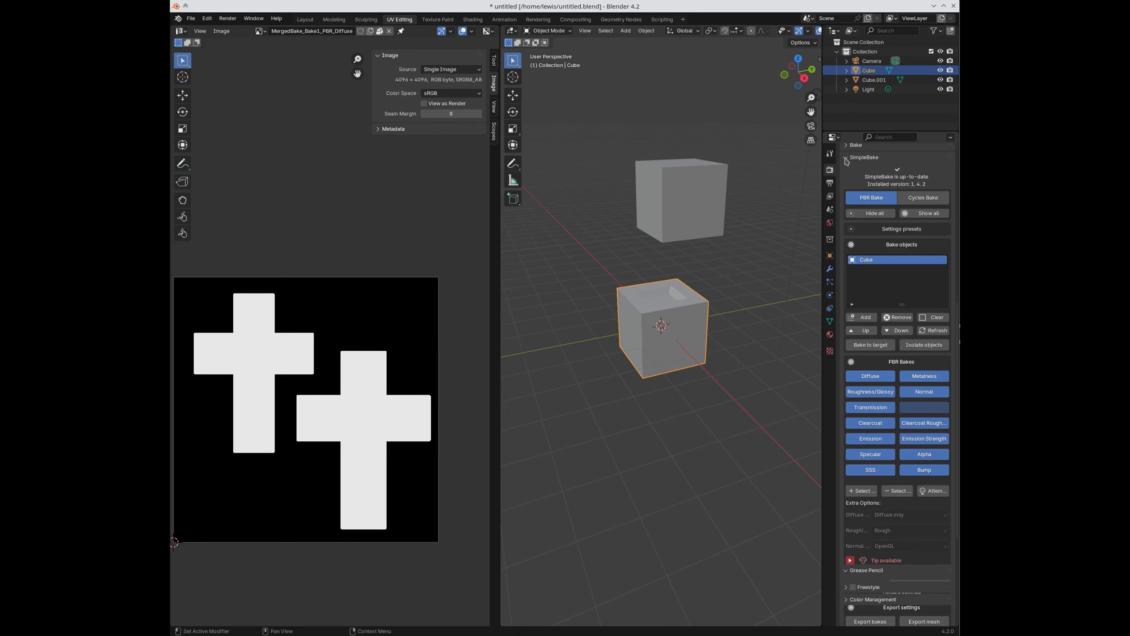
Step: Turn off all PBR bake types except Diffuse
left_click(847, 146)
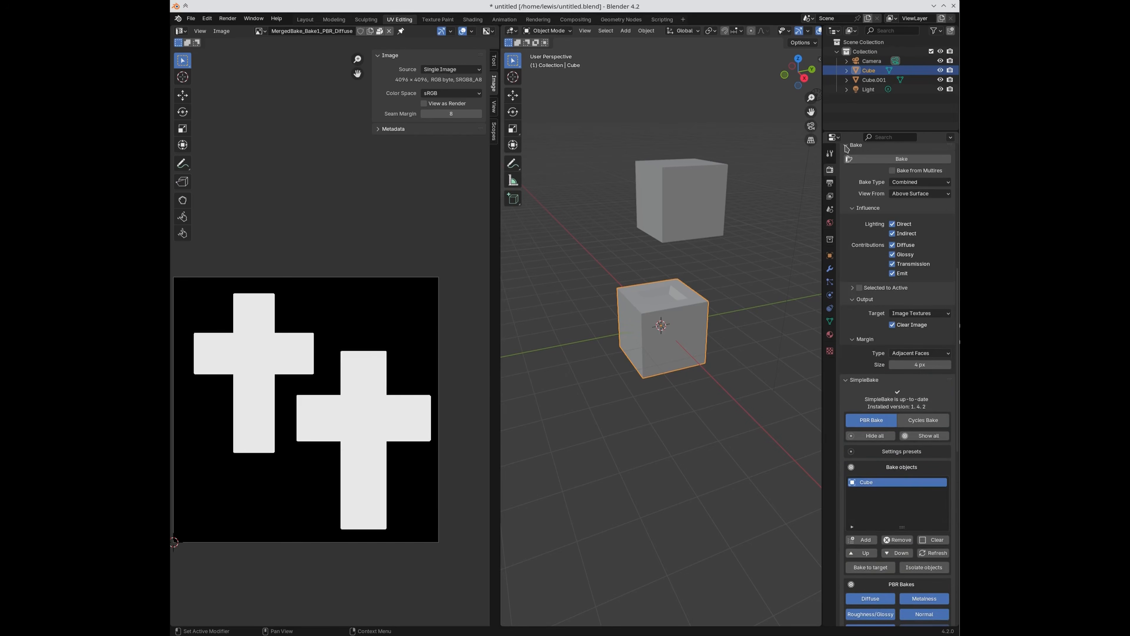
left_click(851, 148)
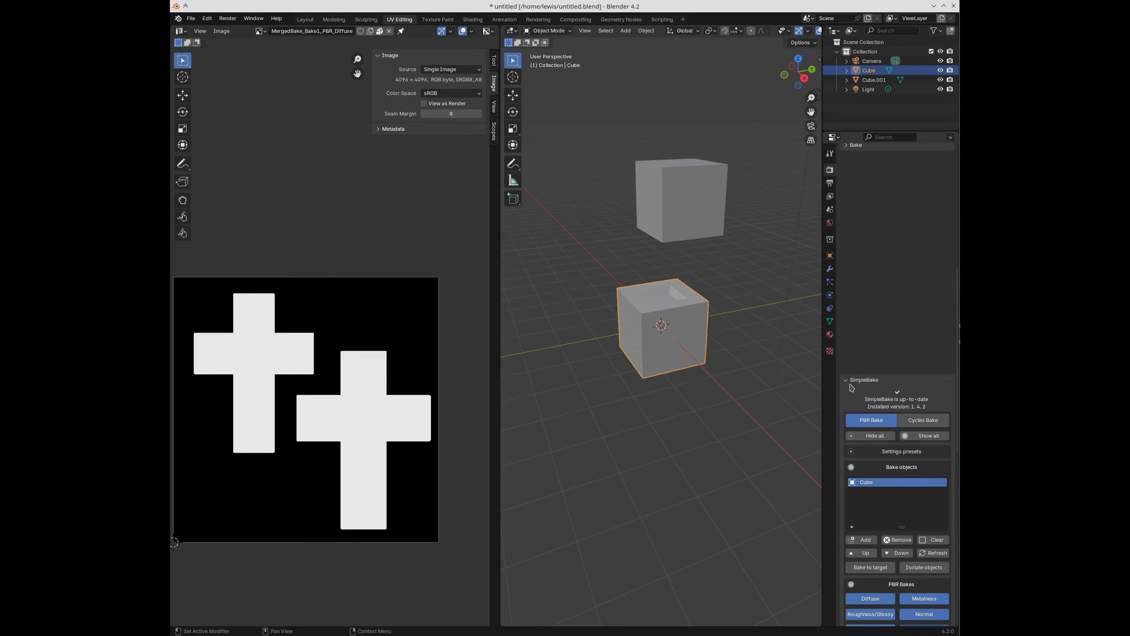
left_click(830, 153)
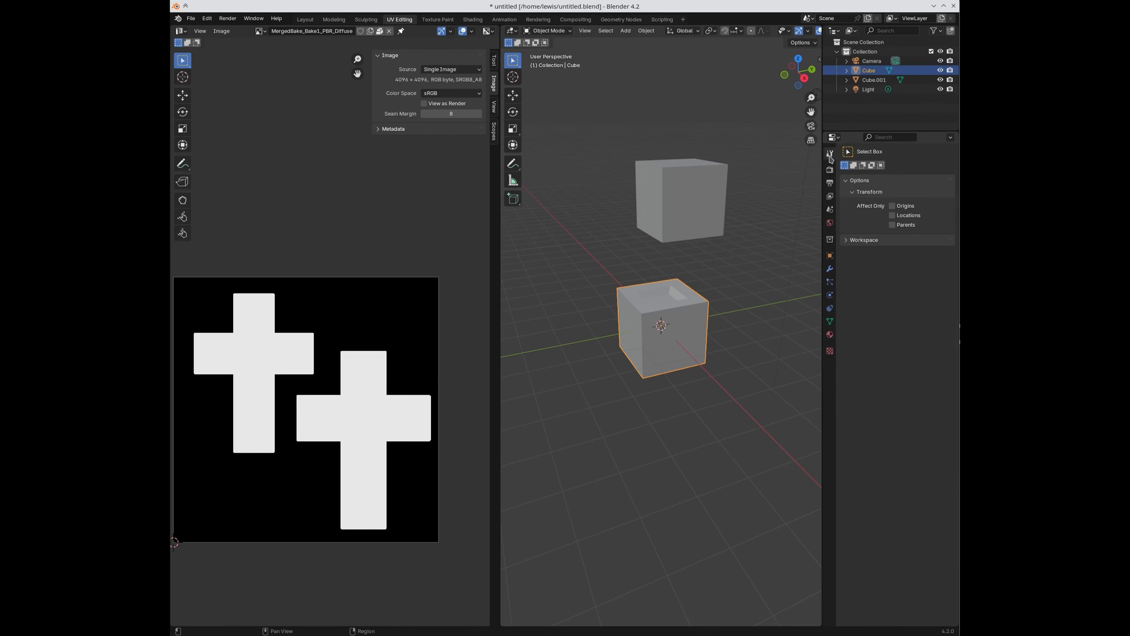
left_click(830, 169)
scroll(861, 227, "down", 15)
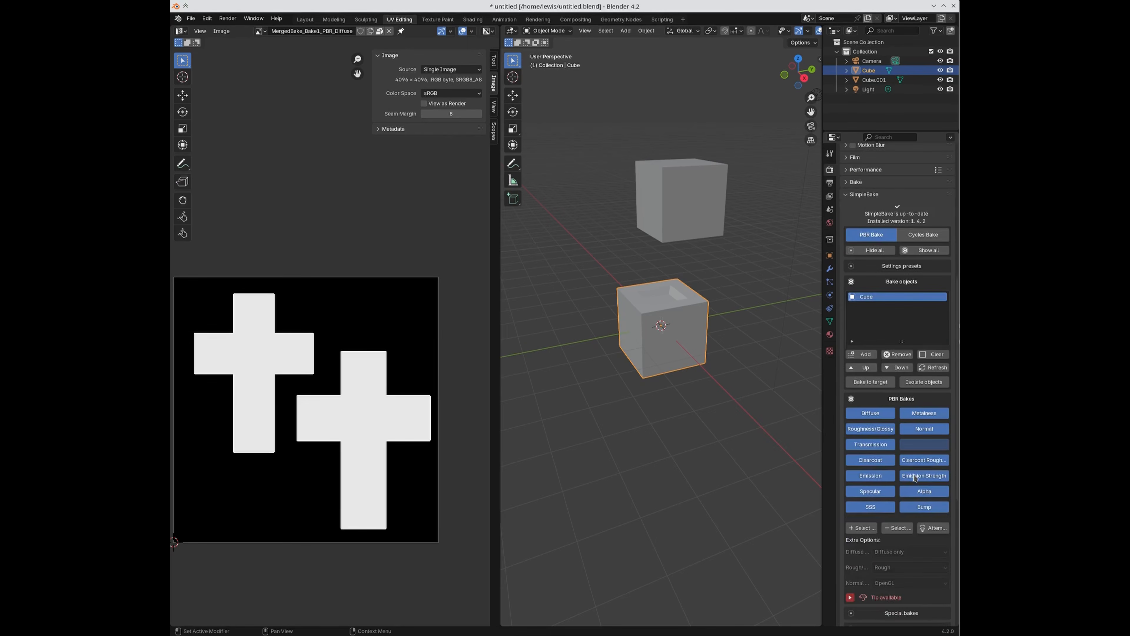
left_click(830, 153)
left_click(830, 169)
scroll(912, 464, "down", 14)
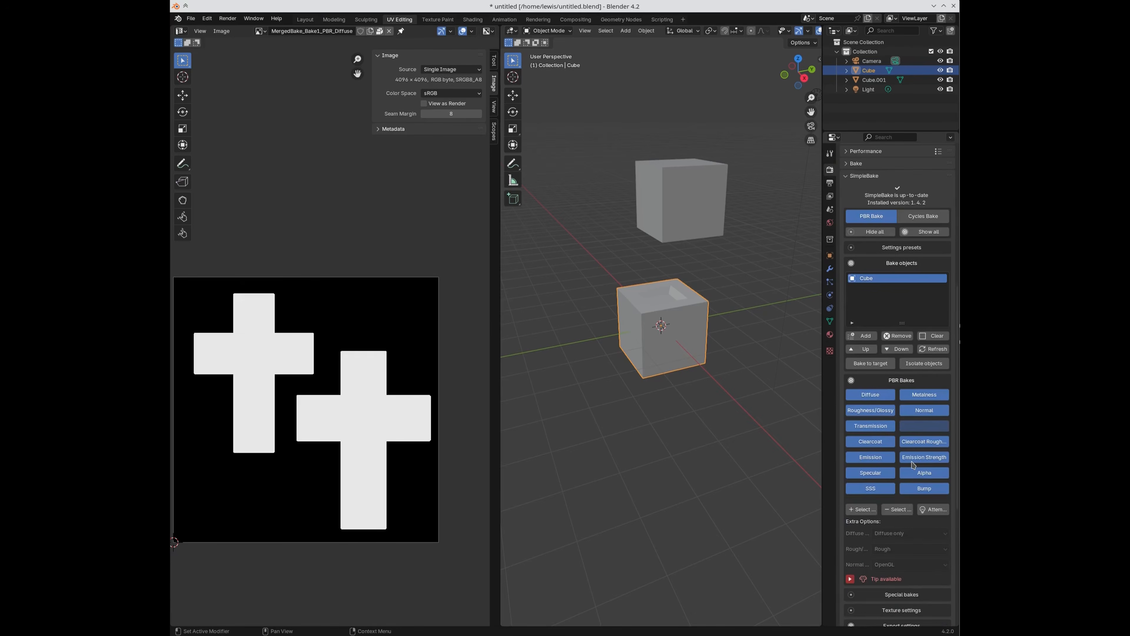
left_click(897, 509)
left_click(876, 396)
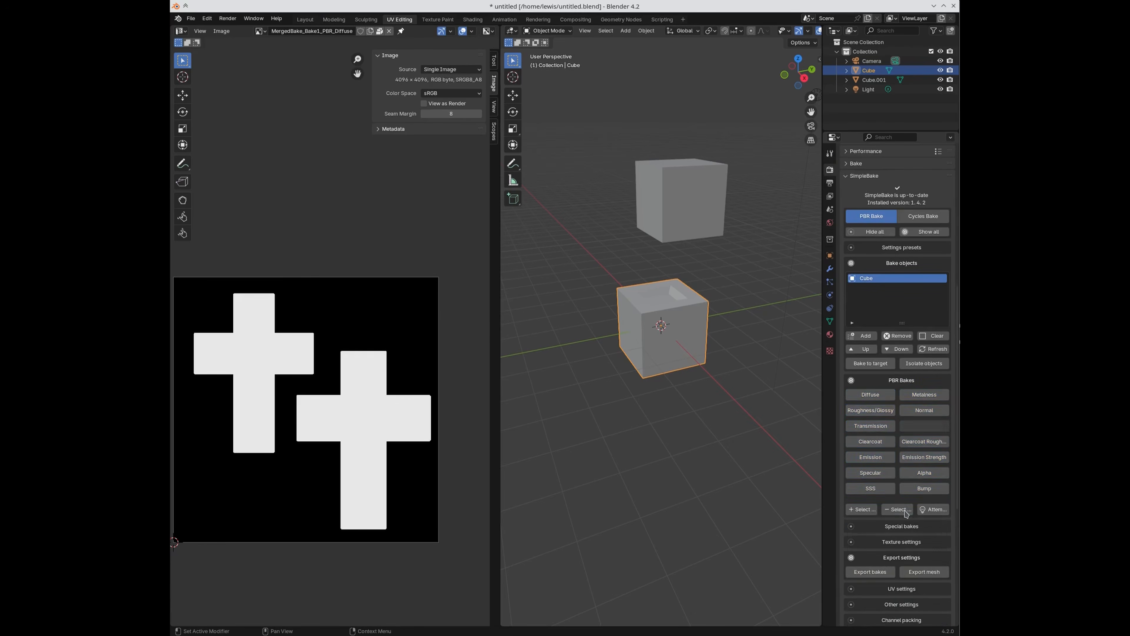
scroll(902, 475, "down", 7)
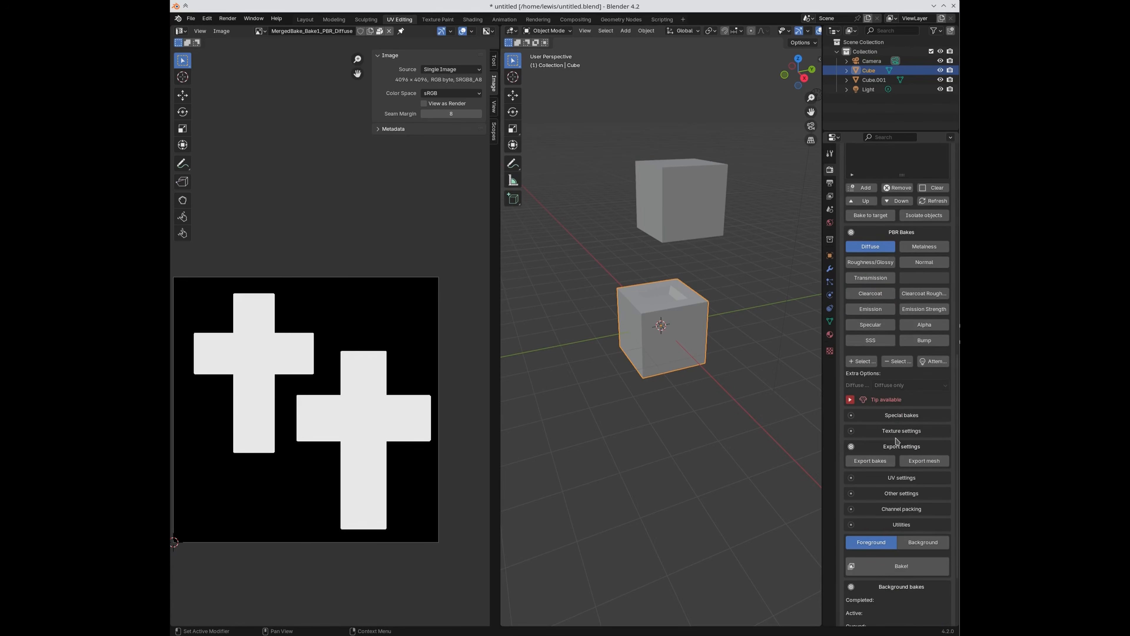
scroll(895, 435, "up", 6)
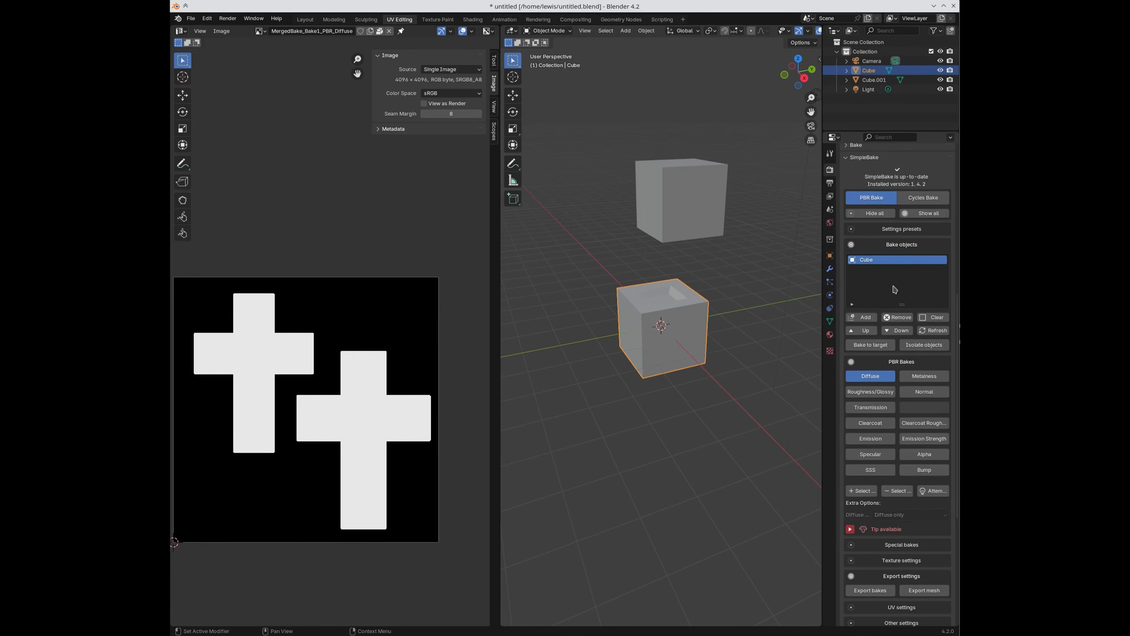
Step: Collapse the PBR, bake objects and Special bakes panels and review the 1024 texture settings
left_click(883, 362)
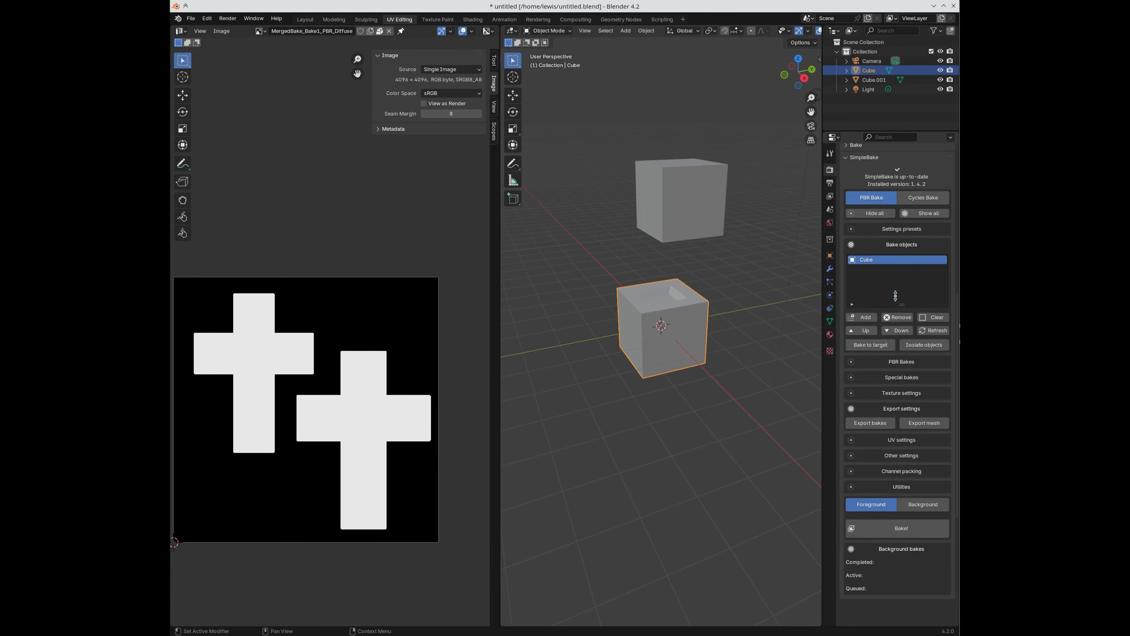
left_click(897, 245)
left_click(888, 276)
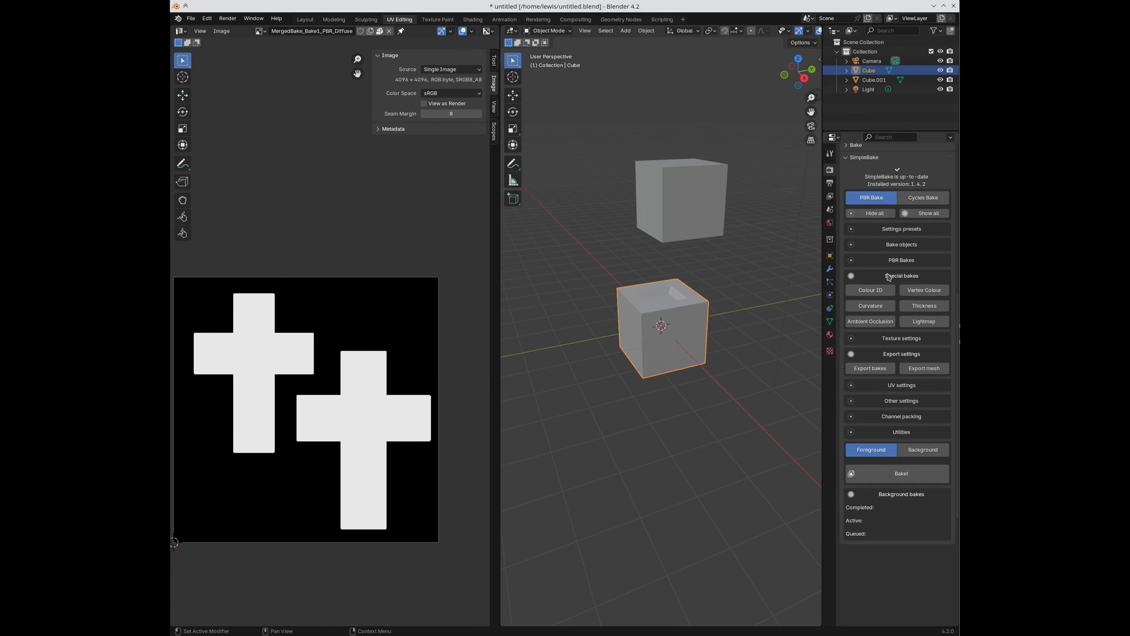
left_click(889, 276)
left_click(892, 292)
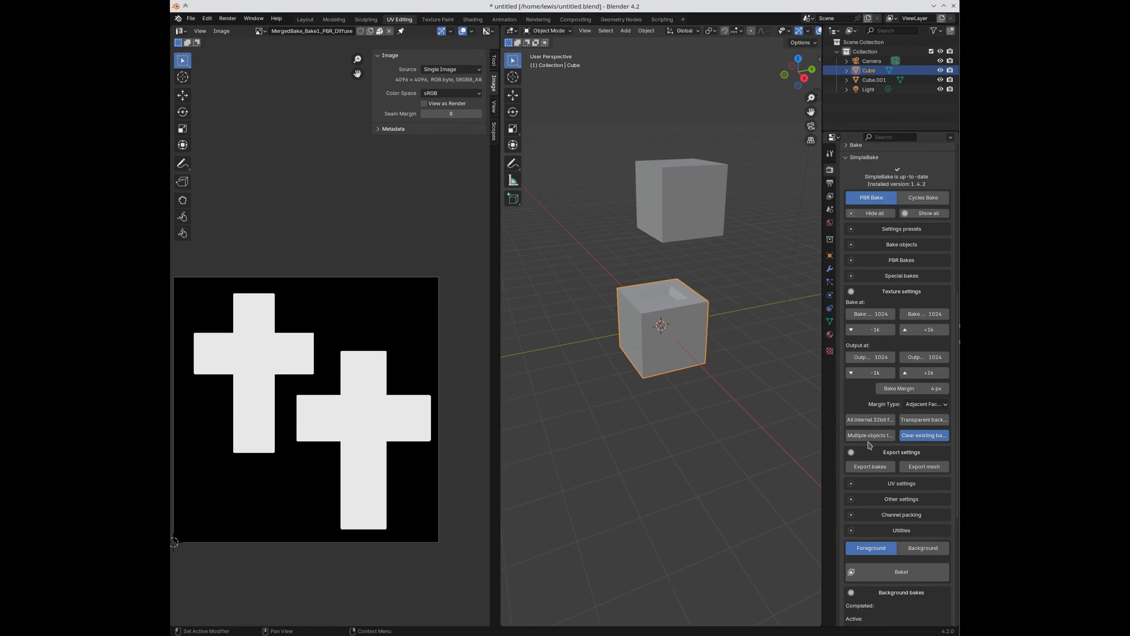
left_click(887, 296)
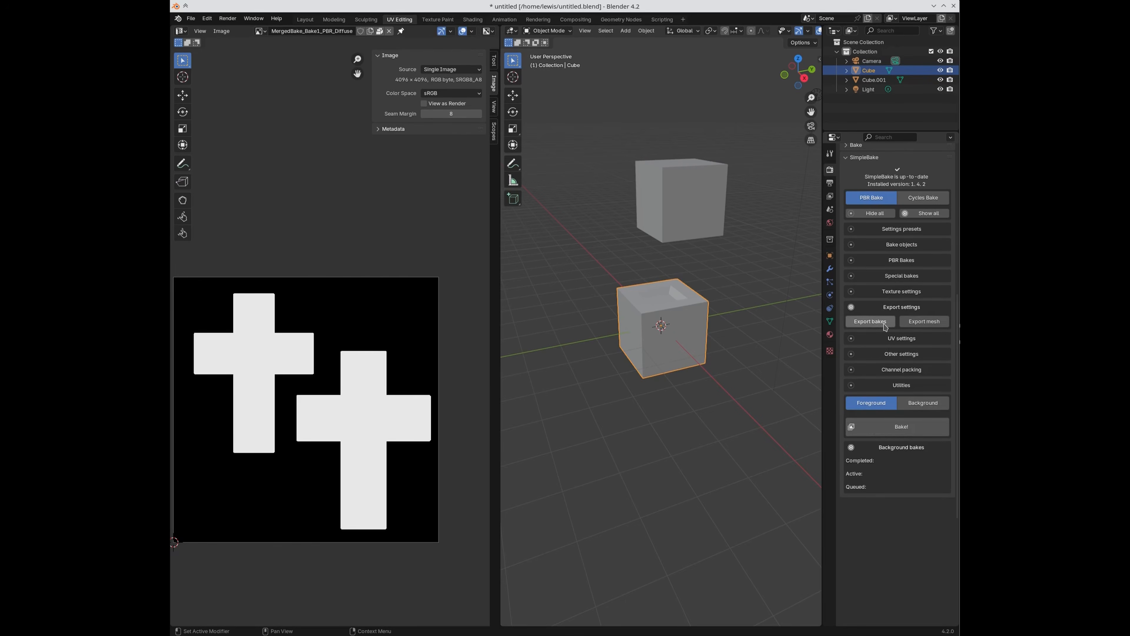
Step: Enable Export bakes, save the file, and keep the export path at //SimpleBake_Bakes
left_click(884, 323)
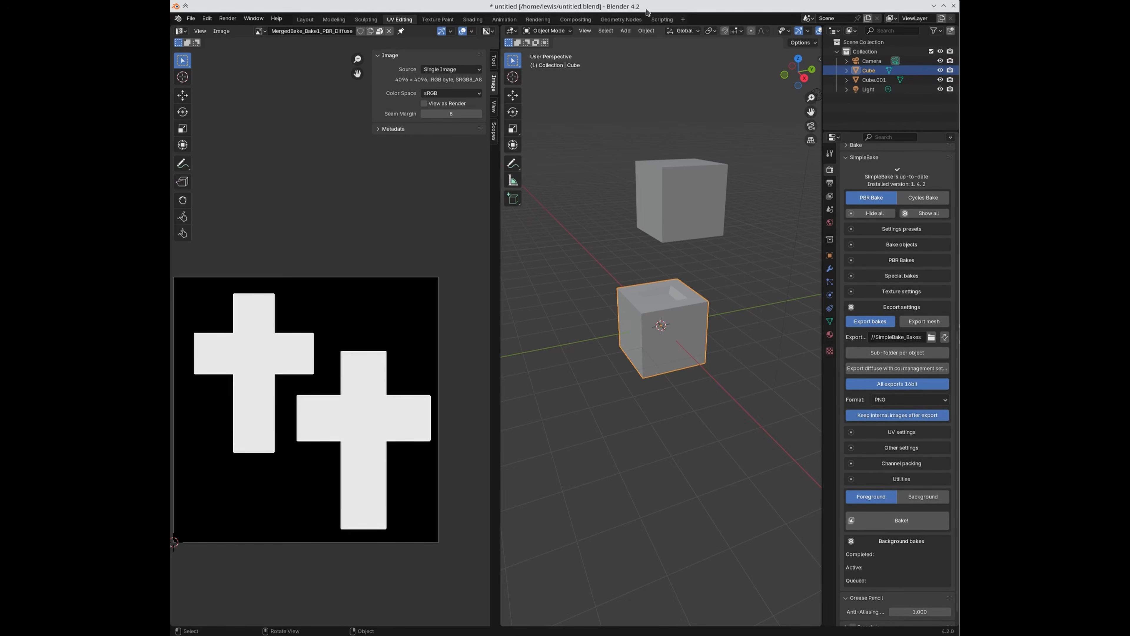
key("ctrl+s")
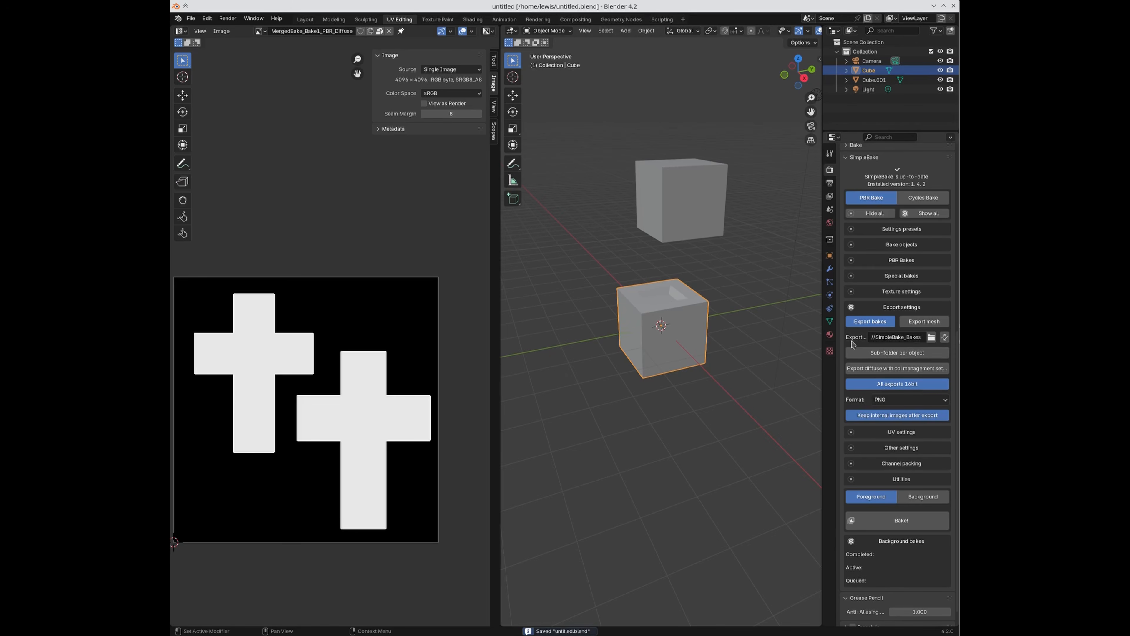
left_click(931, 337)
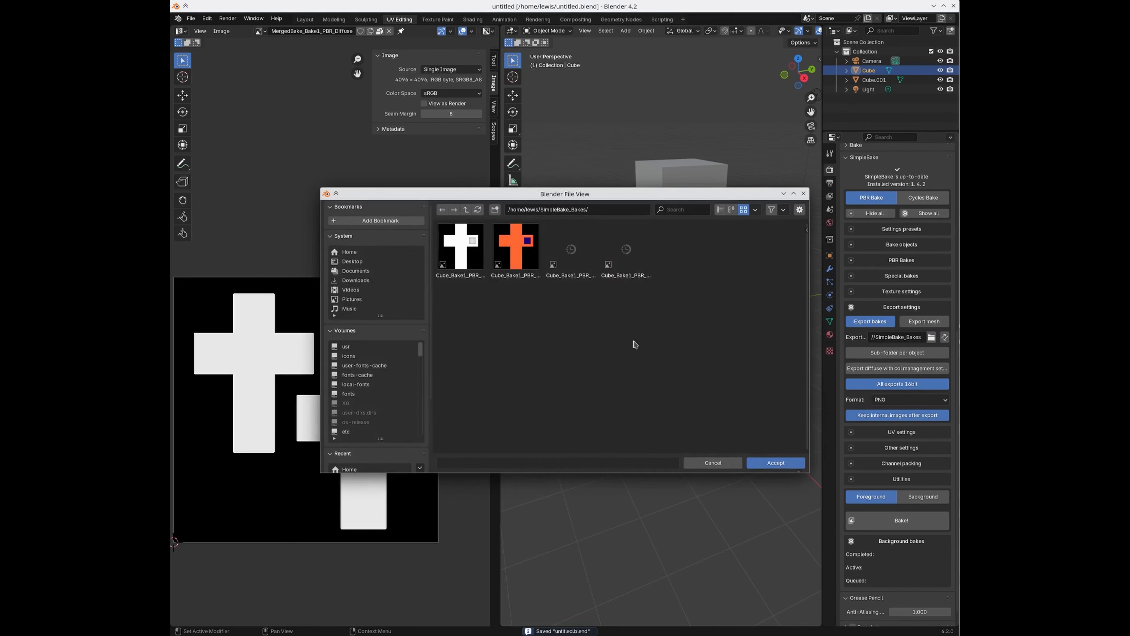
left_click(346, 252)
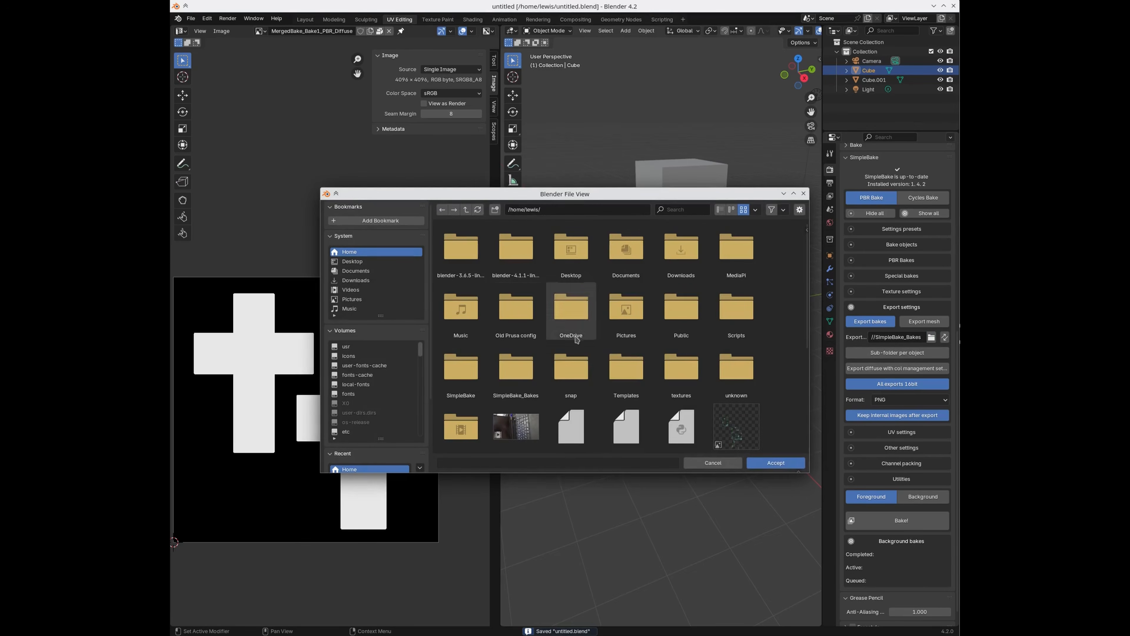
left_click(775, 462)
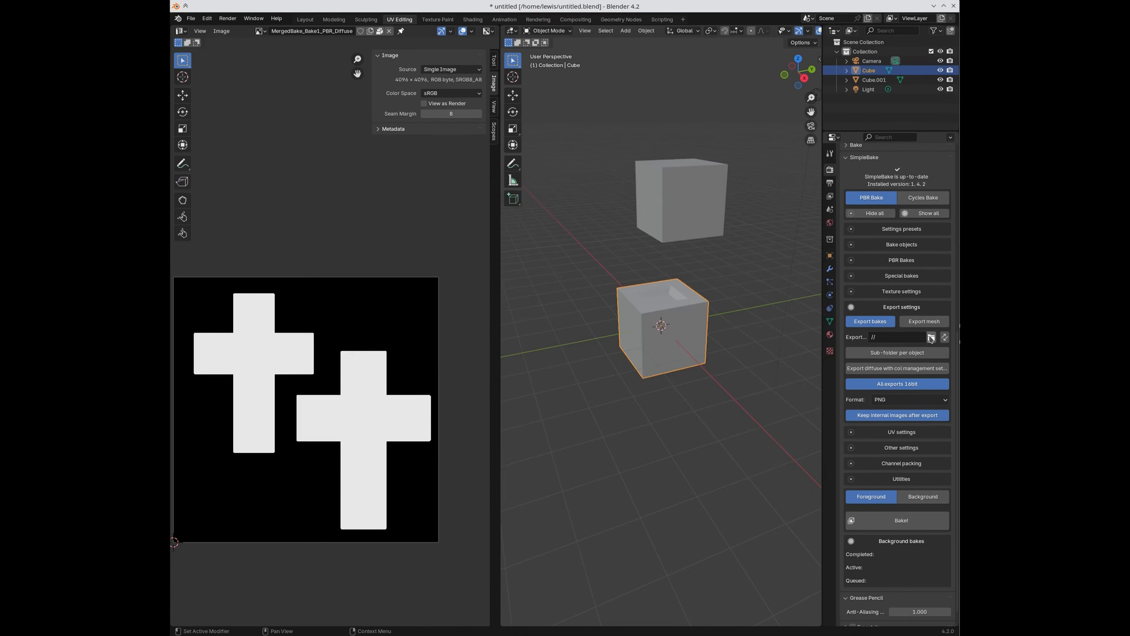
left_click(931, 337)
double_click(574, 250)
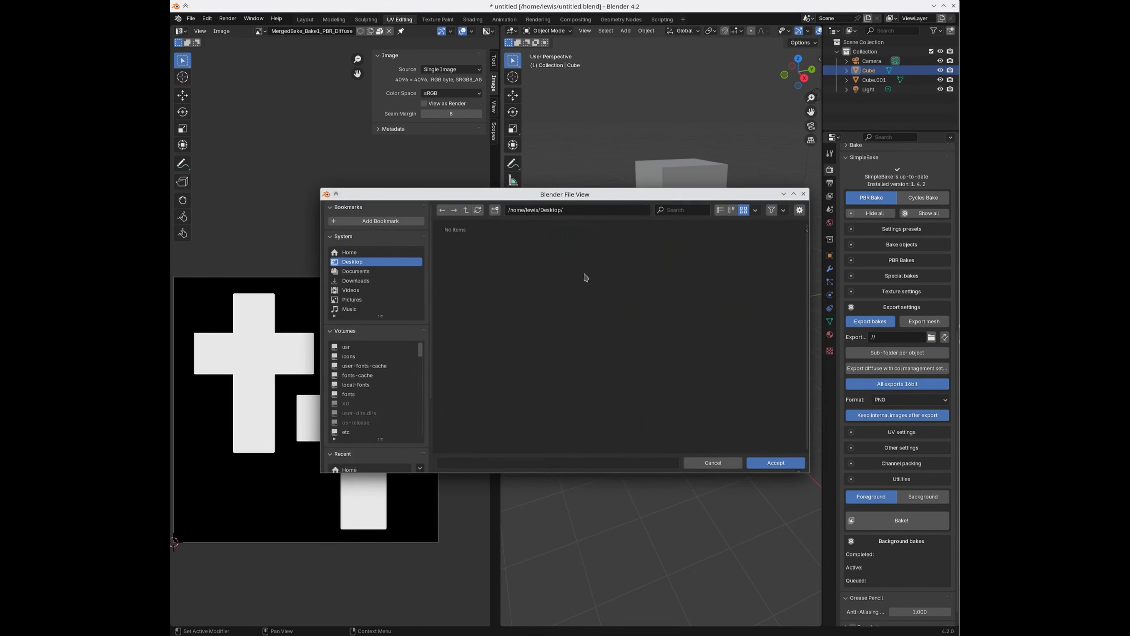
left_click(775, 463)
left_click(945, 338)
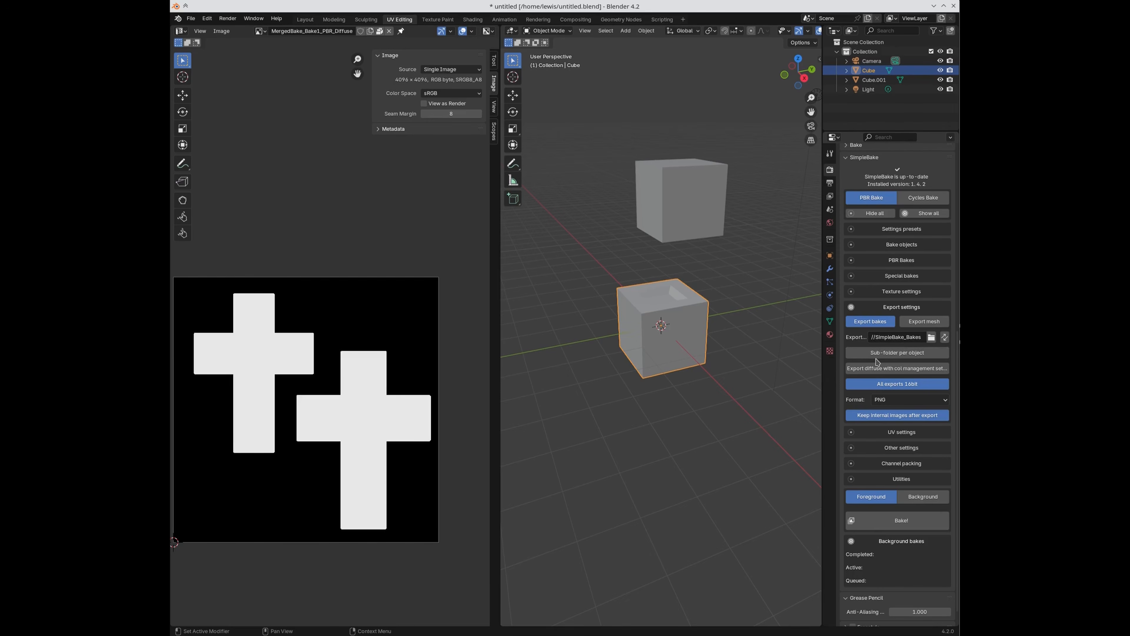
Step: Bake Cube's Diffuse map to a 1024 PNG and switch to the file manager
left_click(884, 521)
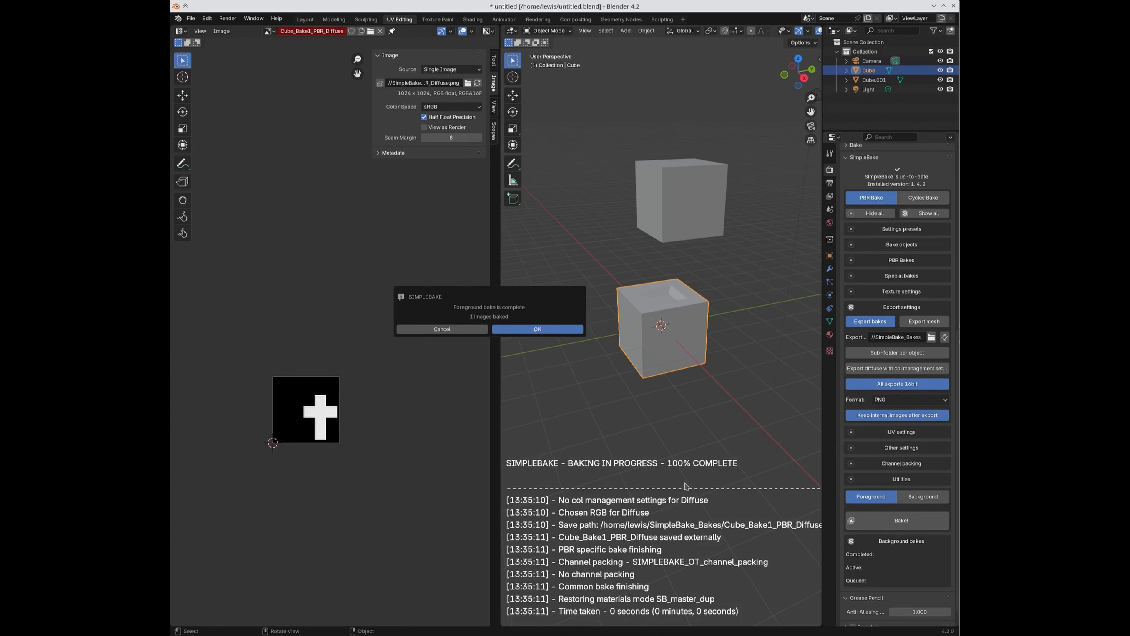
left_click(526, 331)
scroll(346, 421, "up", 3)
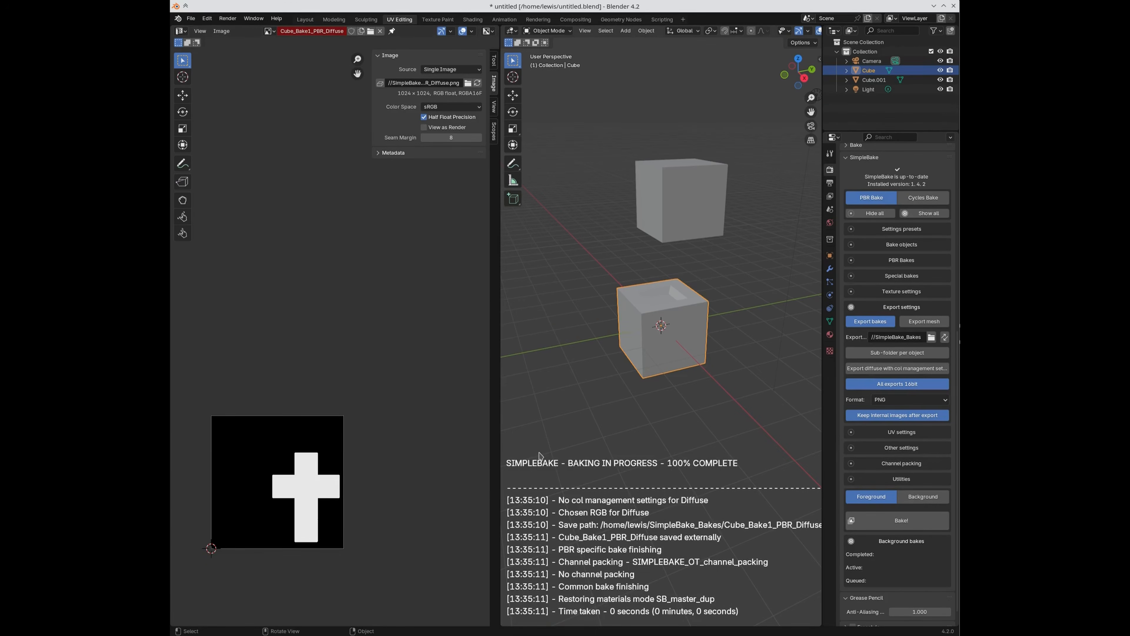
key("alt+Tab")
Step: In Home > SimpleBake_Bakes, delete the Lightmap, Colour ID and Ambient Occlusion PNGs, then return to Blender
left_click(706, 144)
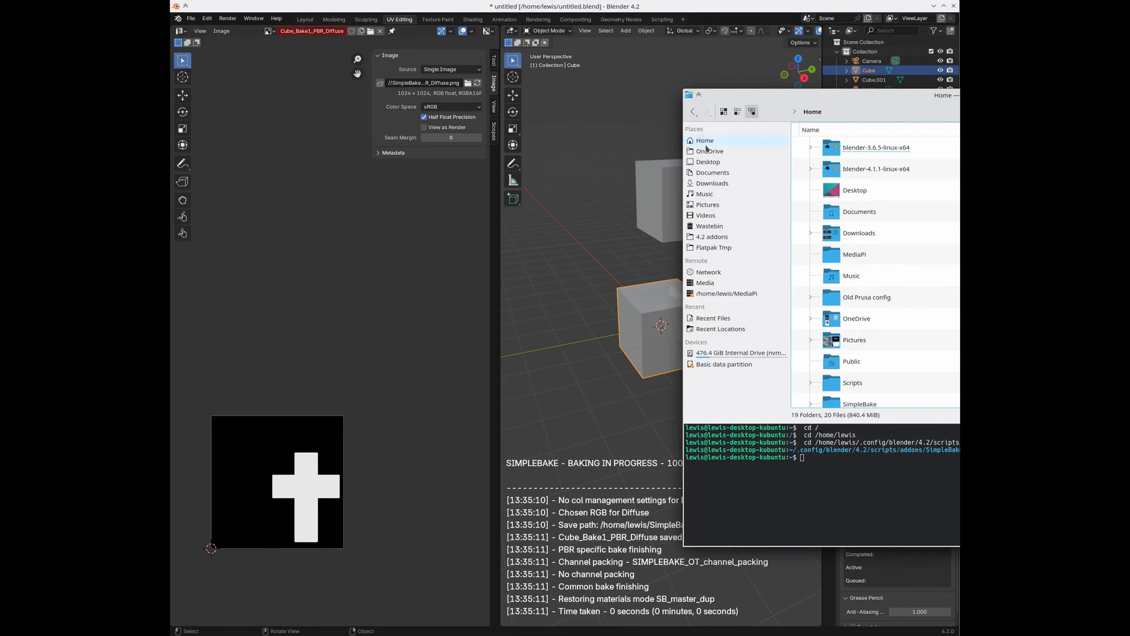
scroll(868, 340, "down", 8)
scroll(867, 340, "up", 6)
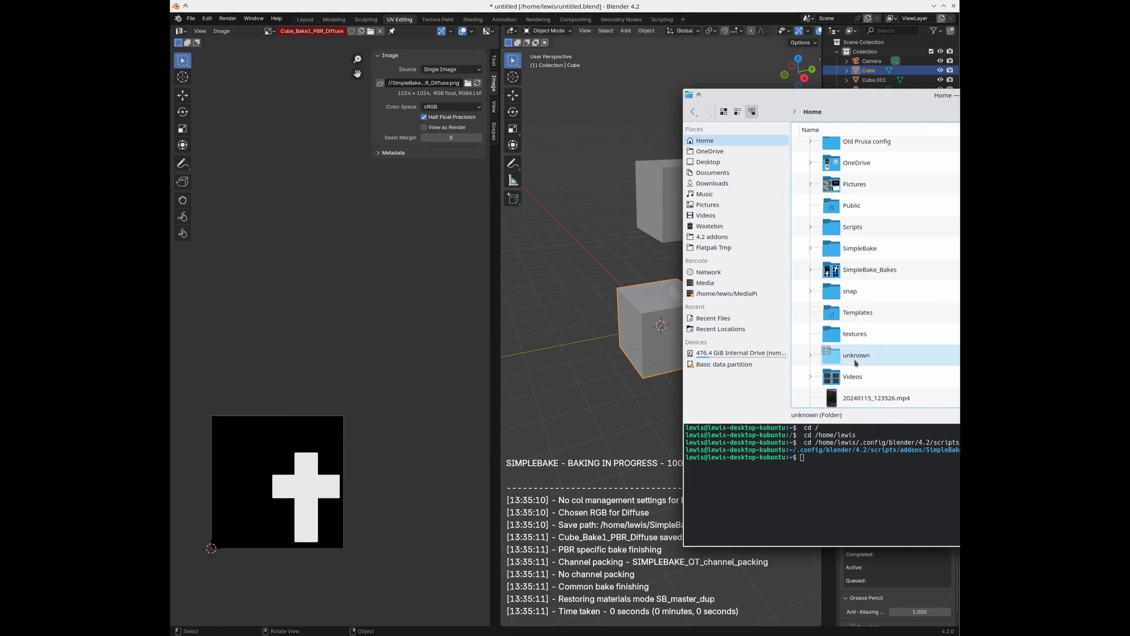
scroll(856, 361, "up", 4)
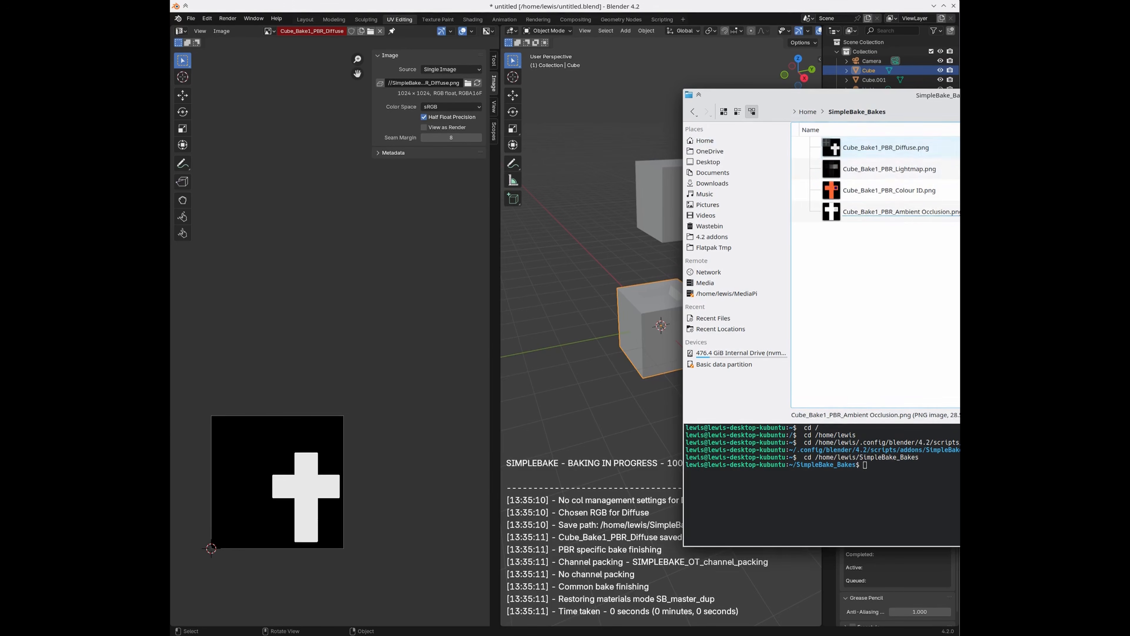
left_click(900, 173)
key("shift+Down")
key("shift+Down")
key("Delete")
left_click(909, 167)
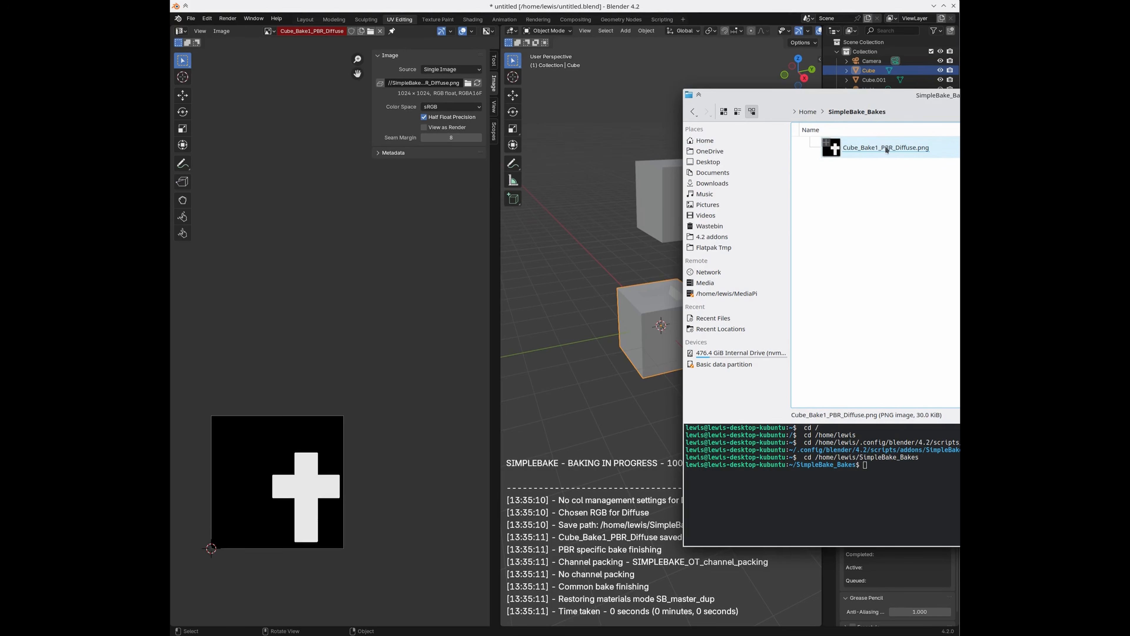
left_click(844, 8)
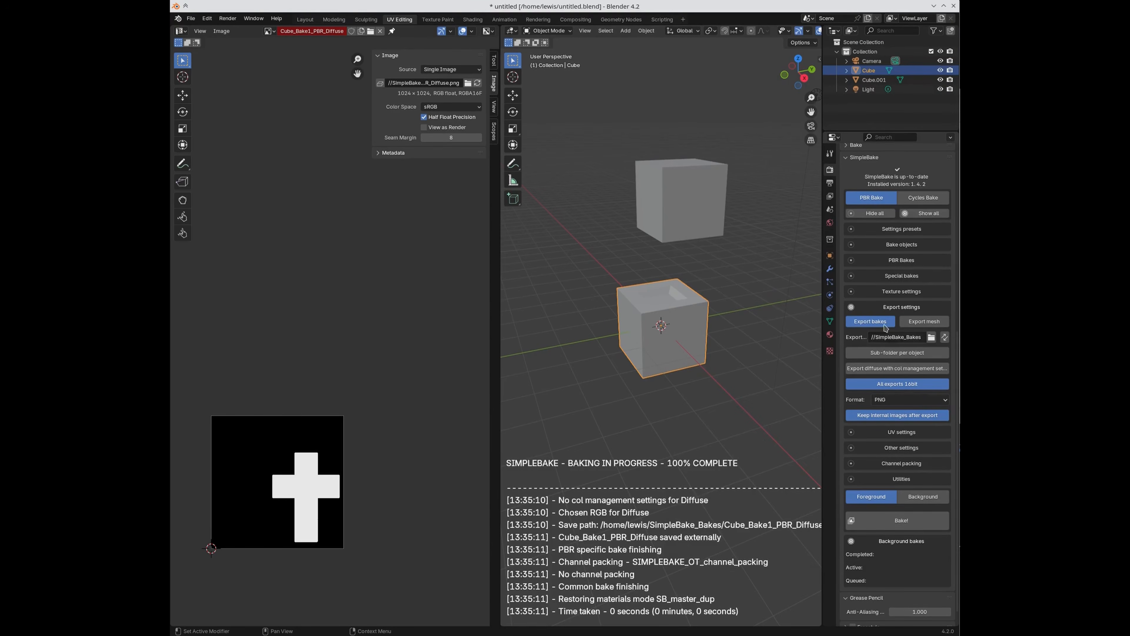
Step: Add Cube.001 to the bake objects and enable Sub-folder per object export
left_click(678, 218, "shift")
scroll(885, 345, "up", 3)
left_click(885, 302)
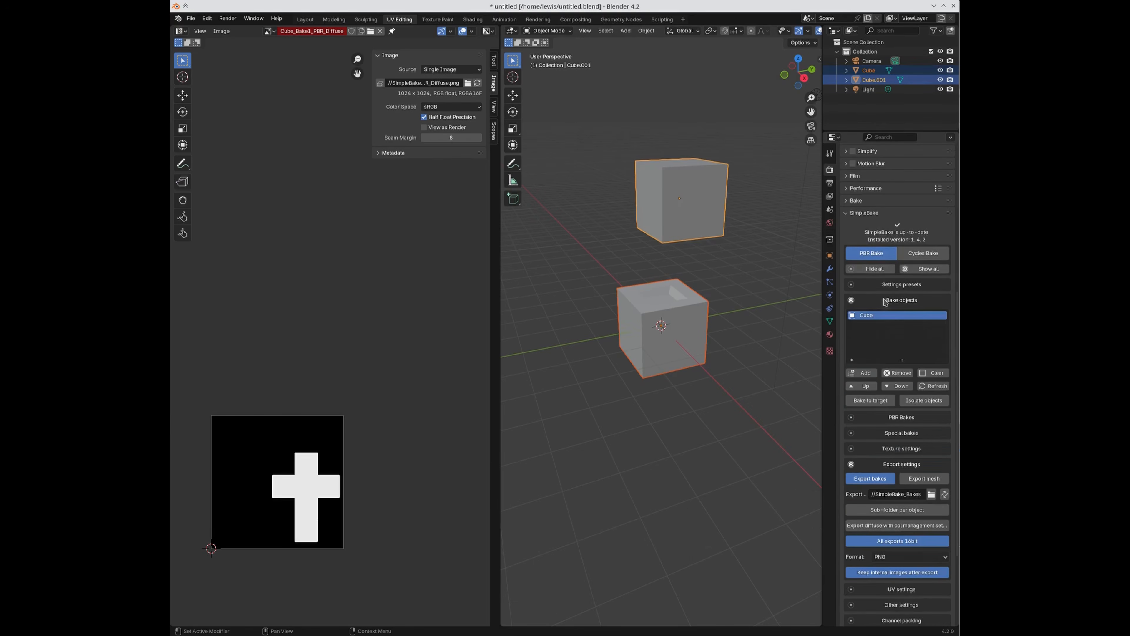
scroll(886, 372, "down", 7)
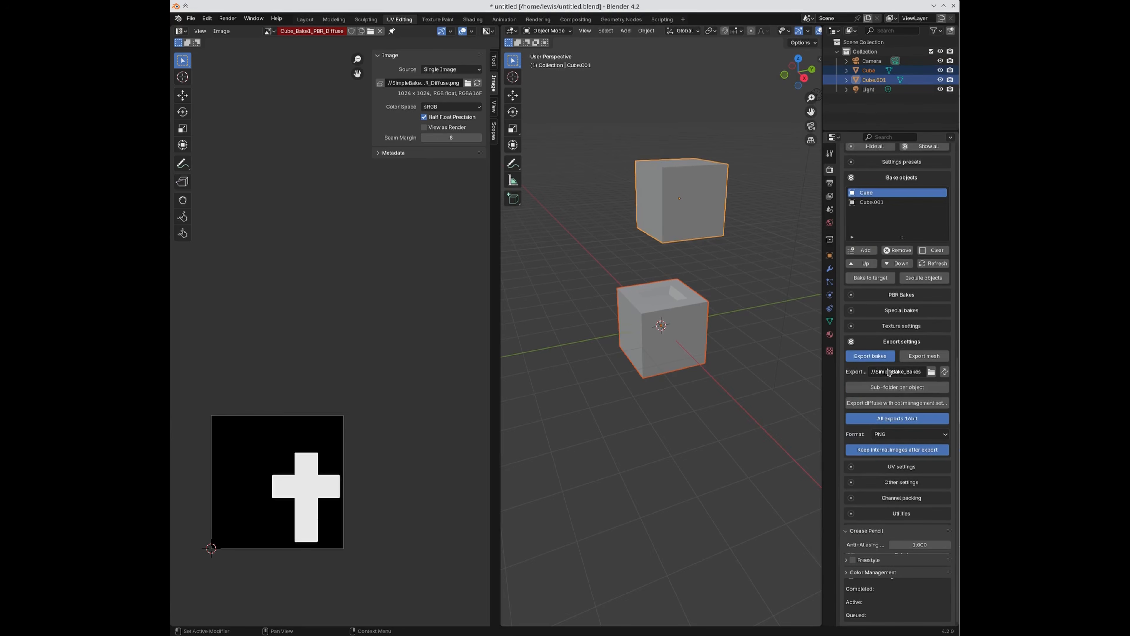
left_click(886, 387)
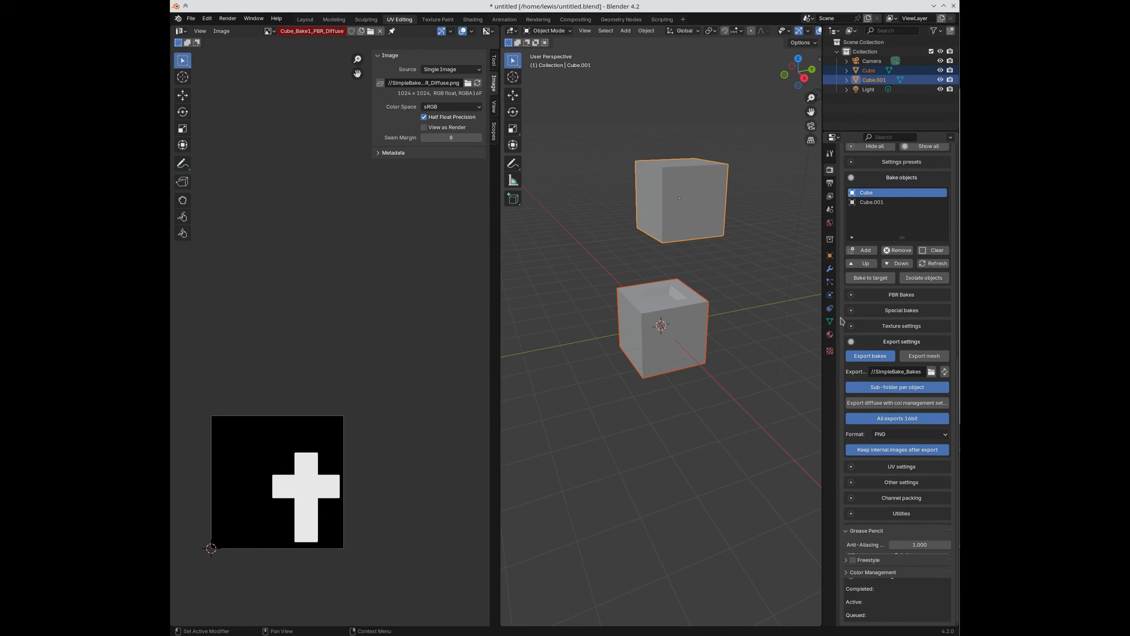
Step: Bake both cubes' Diffuse maps, then check the Cube and Cube.001 folders in Dolphin
scroll(842, 320, "up", 20)
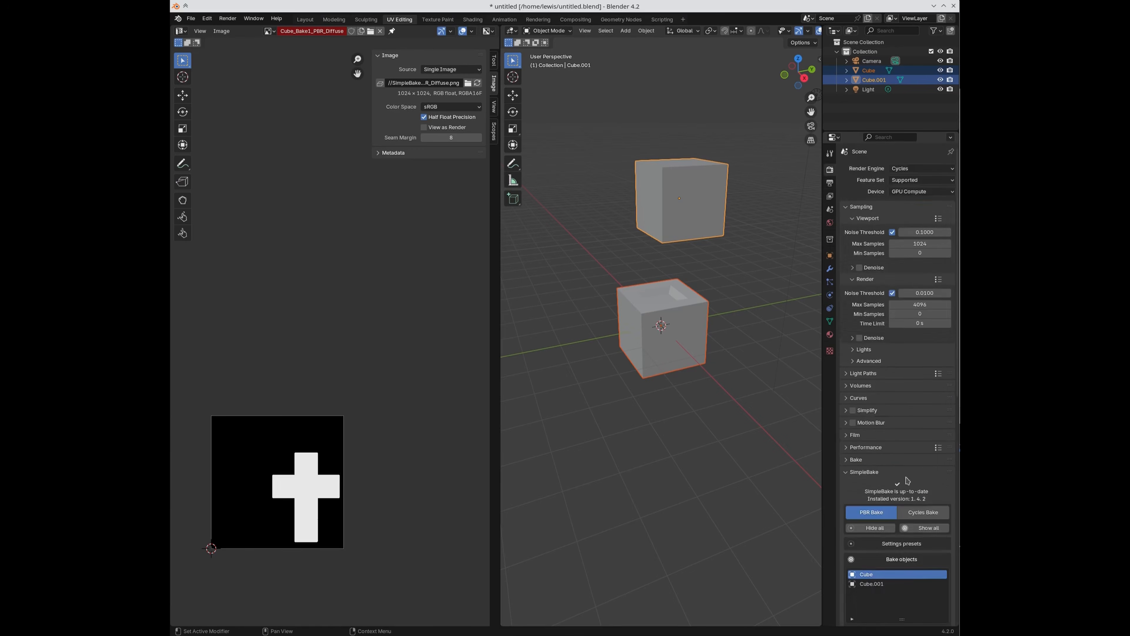
scroll(907, 480, "down", 20)
left_click(892, 501)
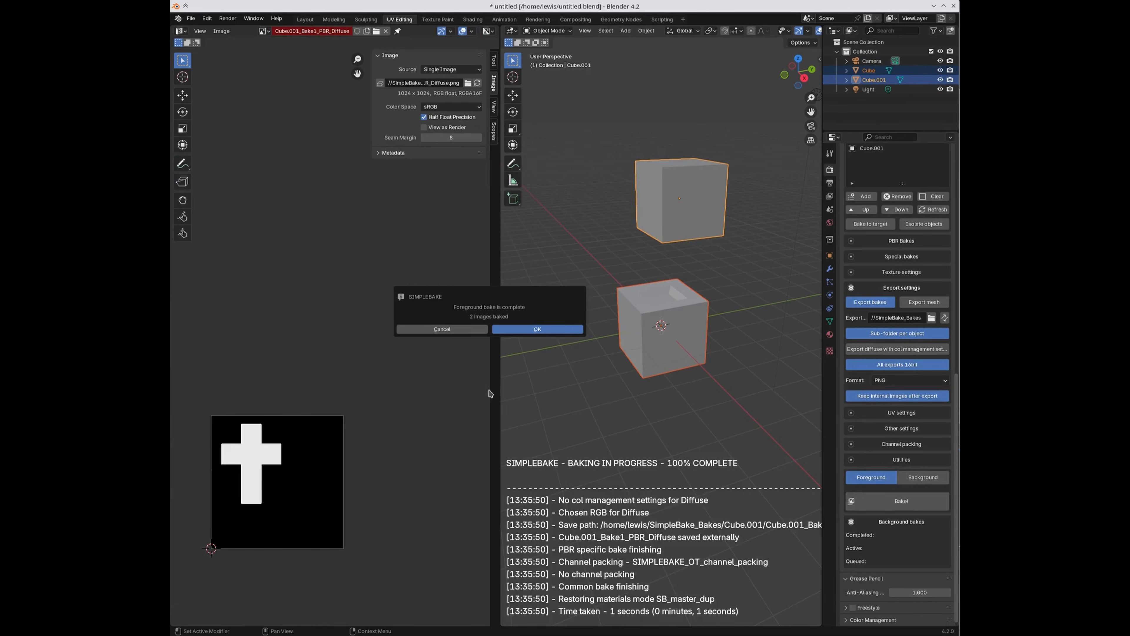
left_click(501, 329)
key("alt+Tab")
left_click_drag(921, 104, 602, 113)
left_click(552, 205)
key("Delete")
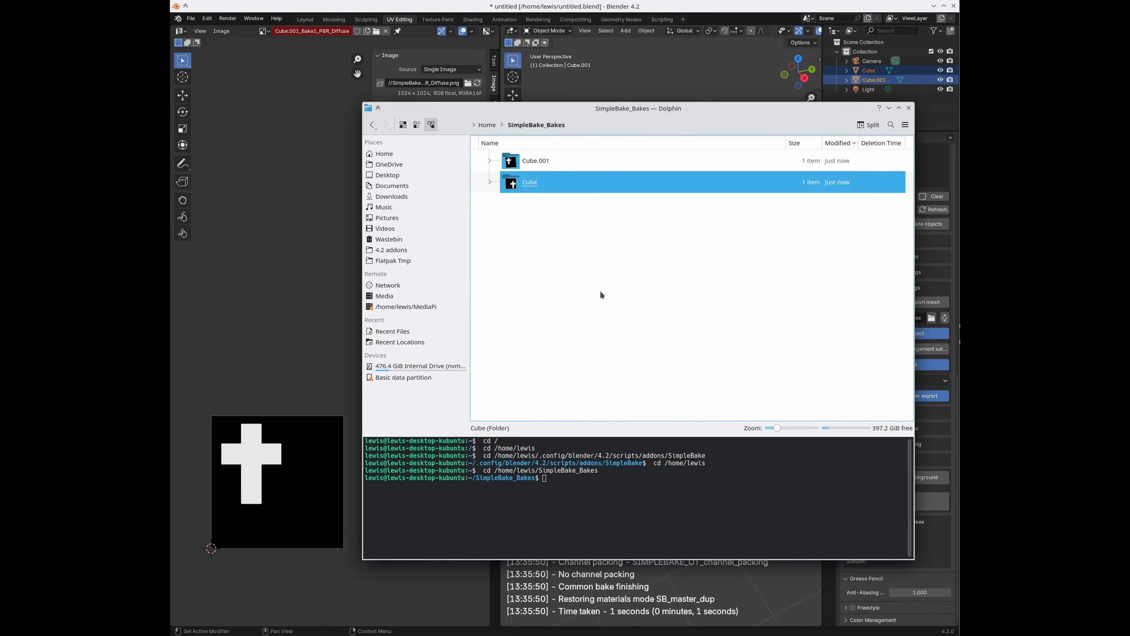
key("Up")
key("Return")
key("BackSpace")
key("Down")
key("Return")
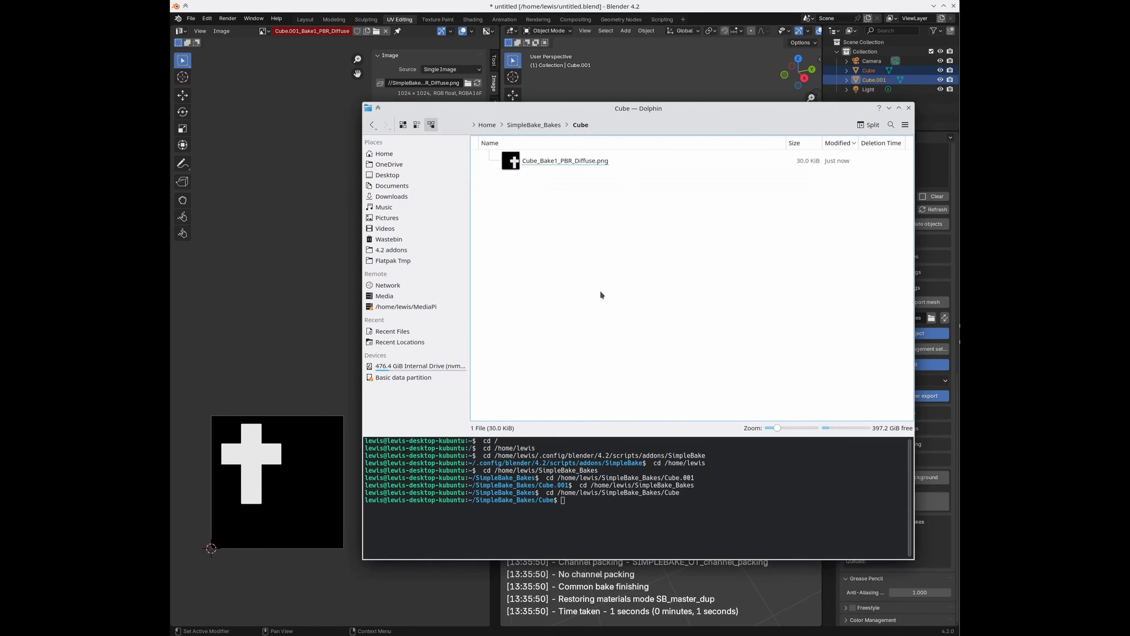
key("BackSpace")
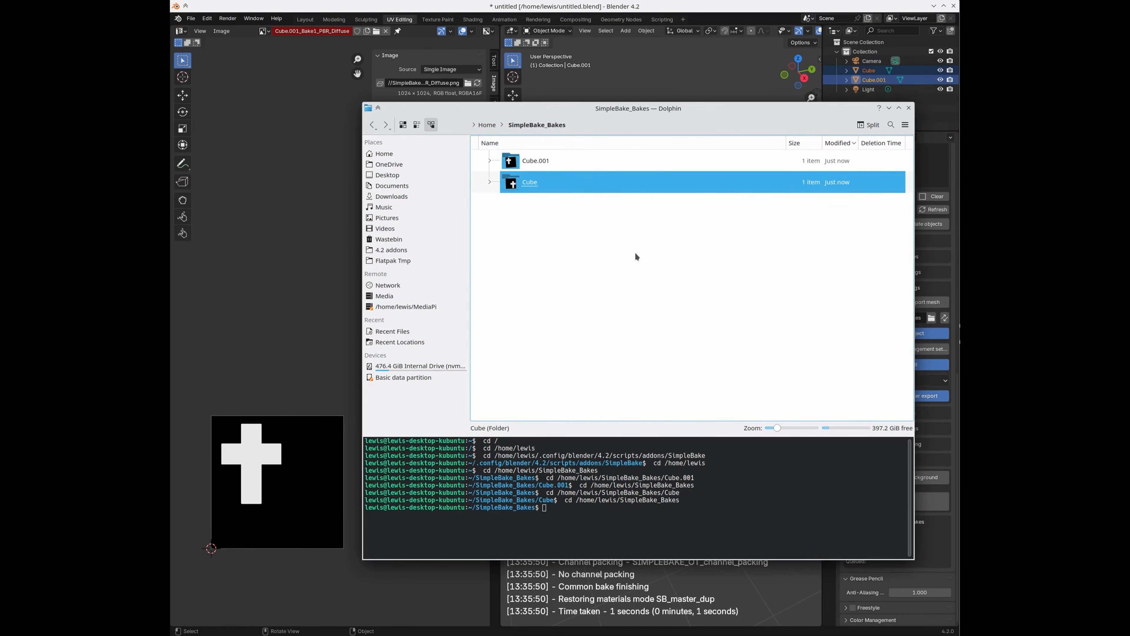
key("Up")
key("Return")
key("BackSpace")
key("Down")
key("Return")
key("BackSpace")
left_click(575, 257)
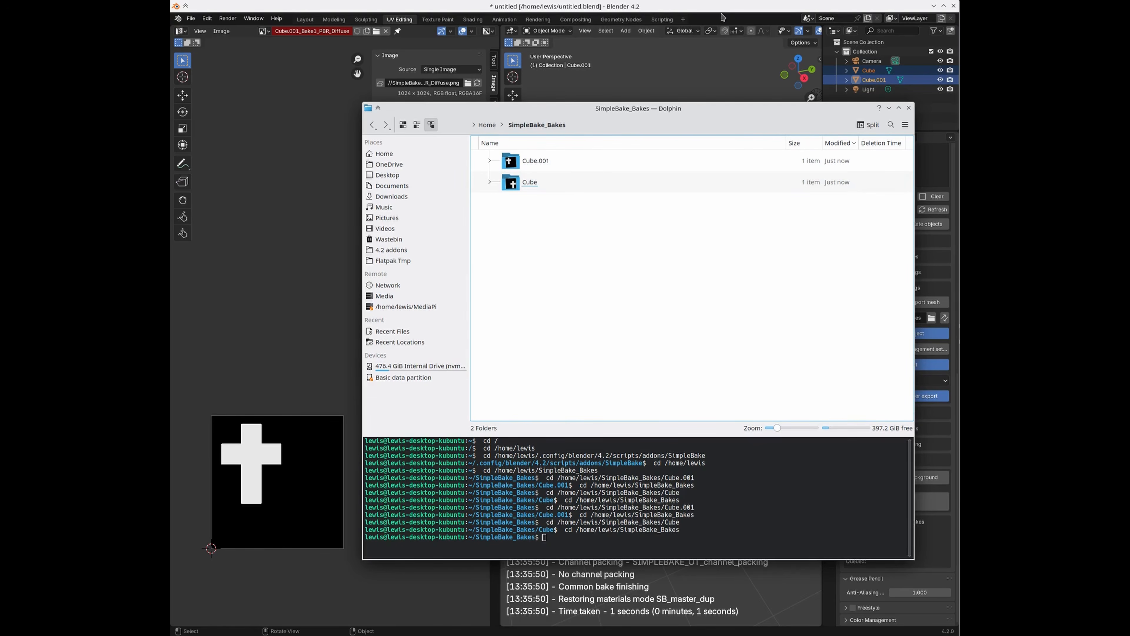
left_click(710, 10)
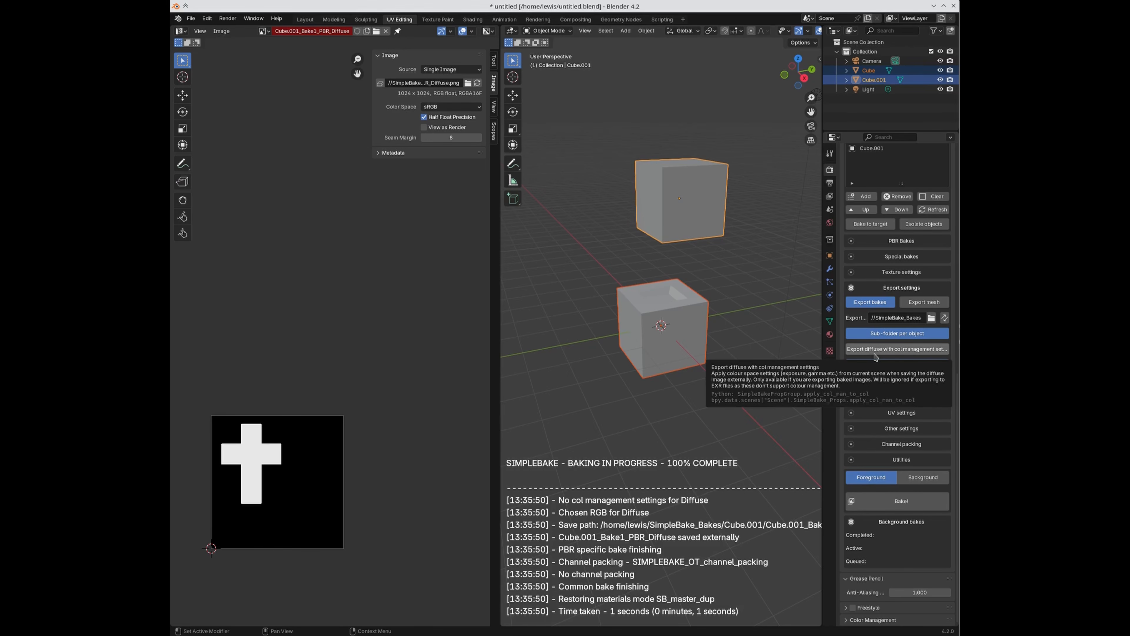
Step: Switch on SimpleBake's Lightmap special bake (4096 samples) and collapse the Special bakes panel
left_click(896, 272)
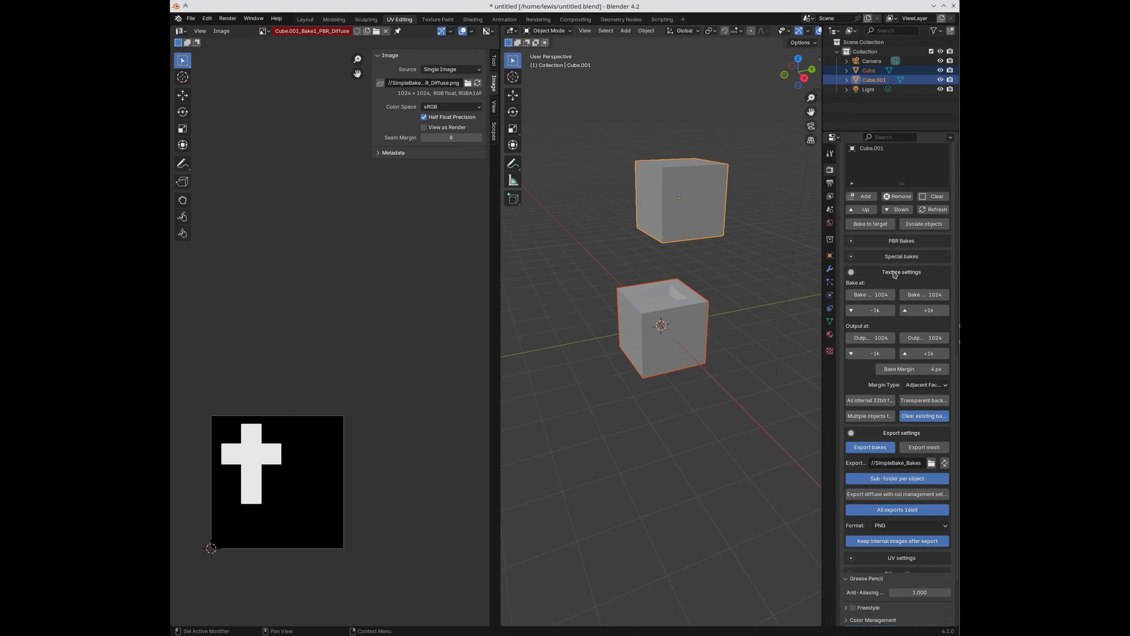
left_click(896, 272)
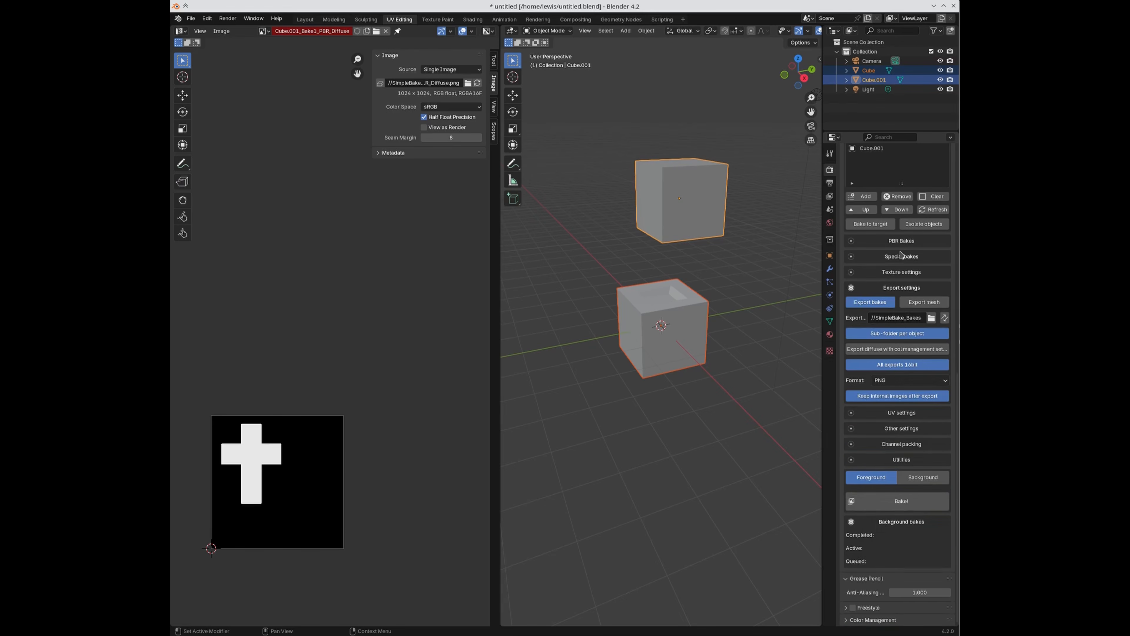
left_click(908, 243)
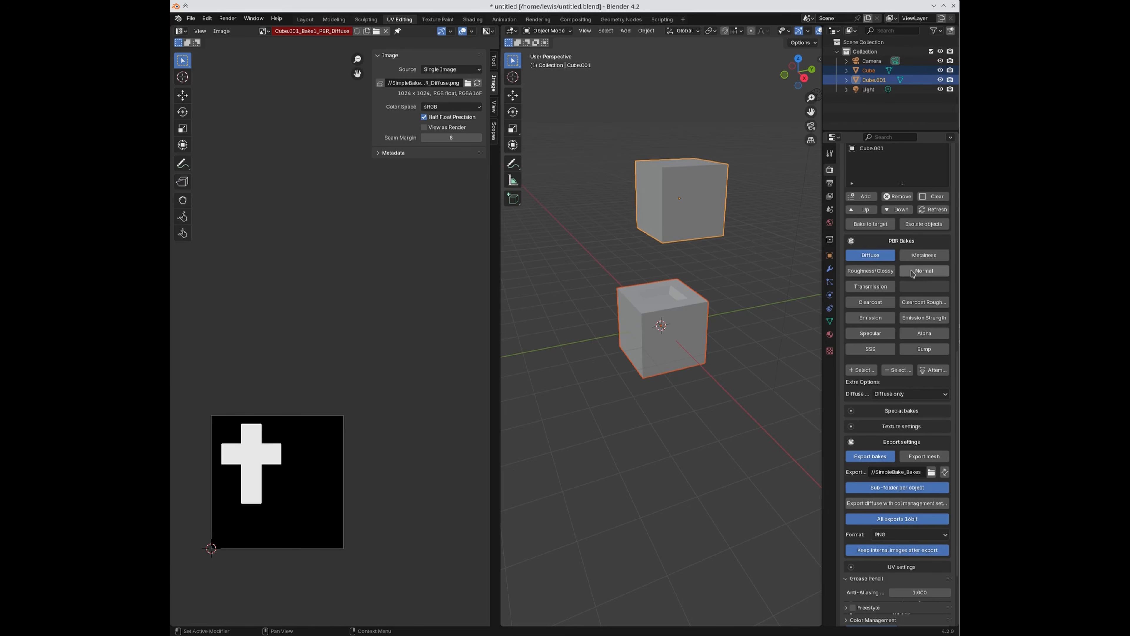
left_click(903, 243)
left_click(897, 256)
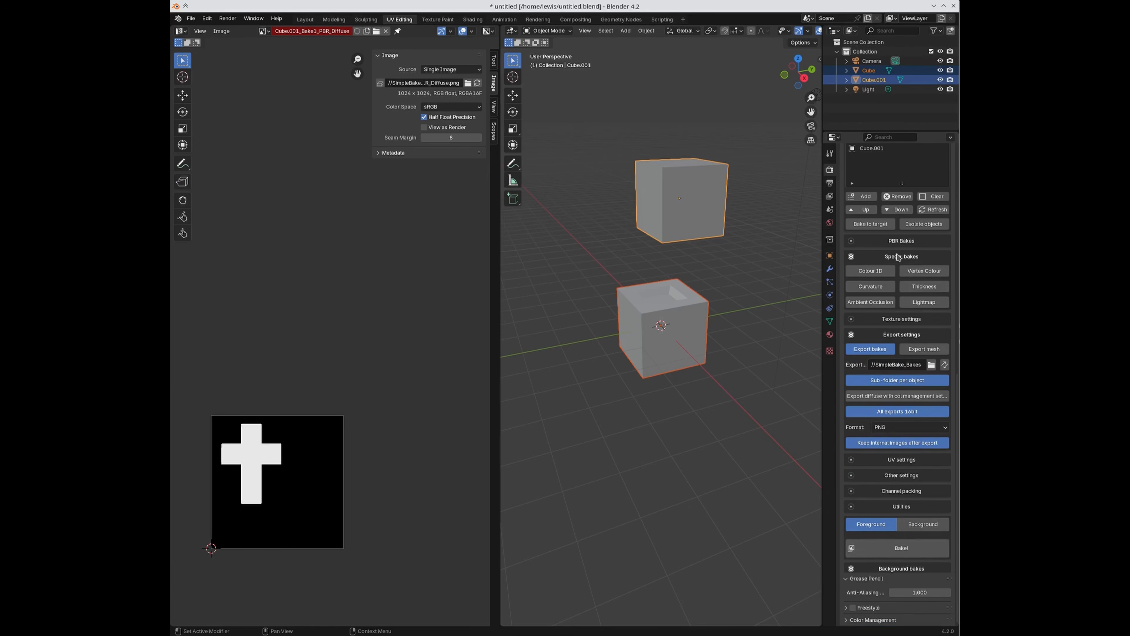
left_click(916, 301)
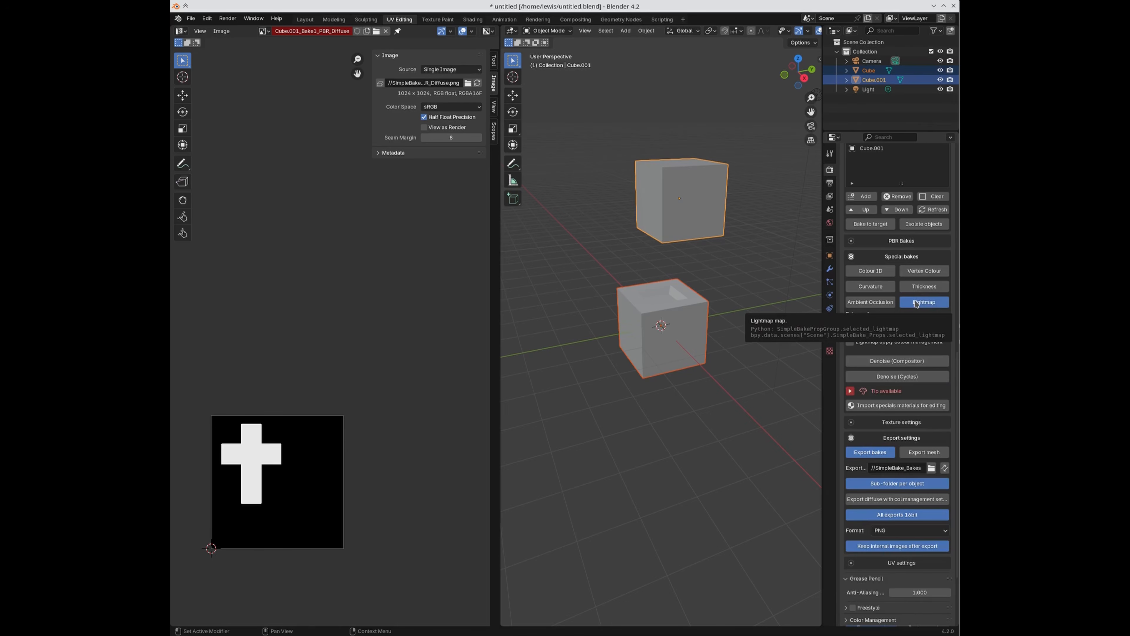
left_click(915, 302)
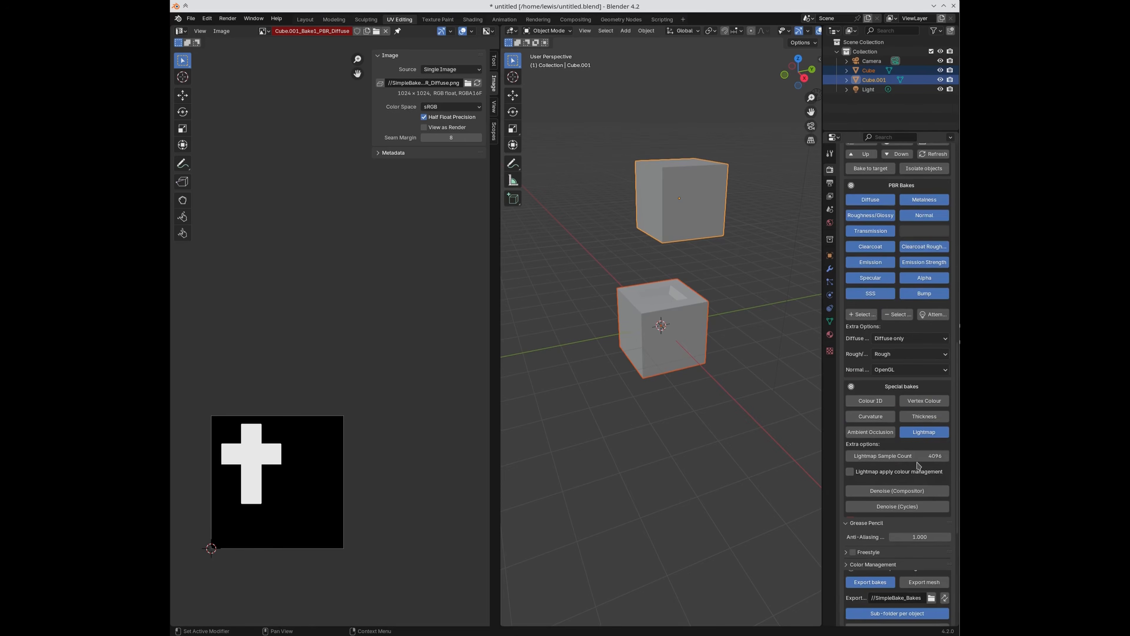
scroll(914, 471, "down", 1)
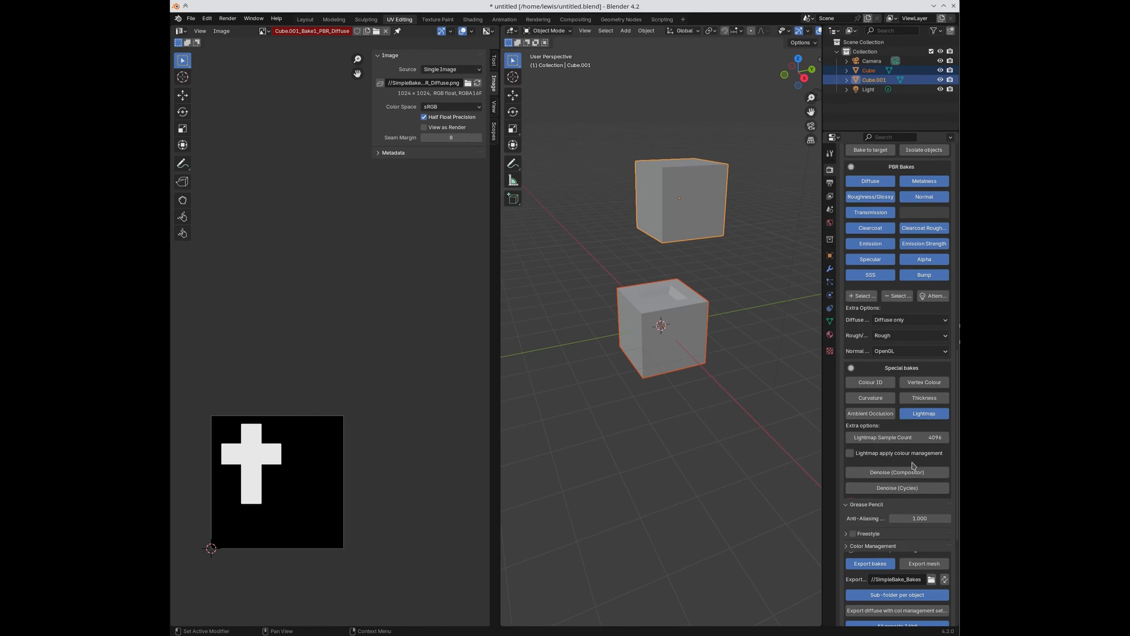
scroll(913, 465, "down", 1)
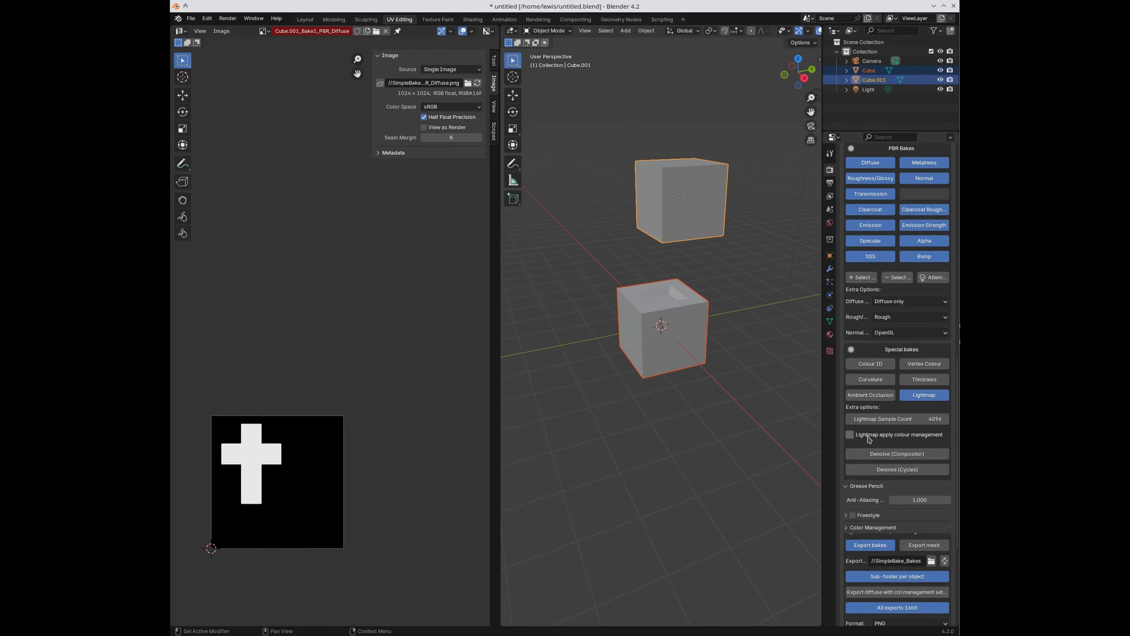
scroll(912, 312, "up", 1)
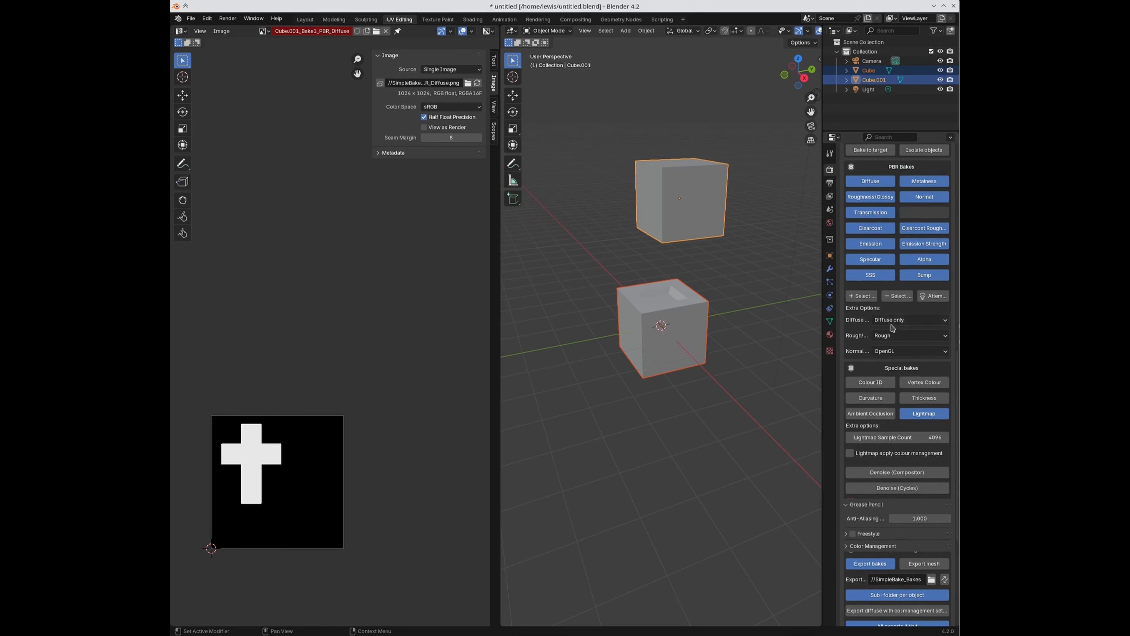
left_click(898, 372)
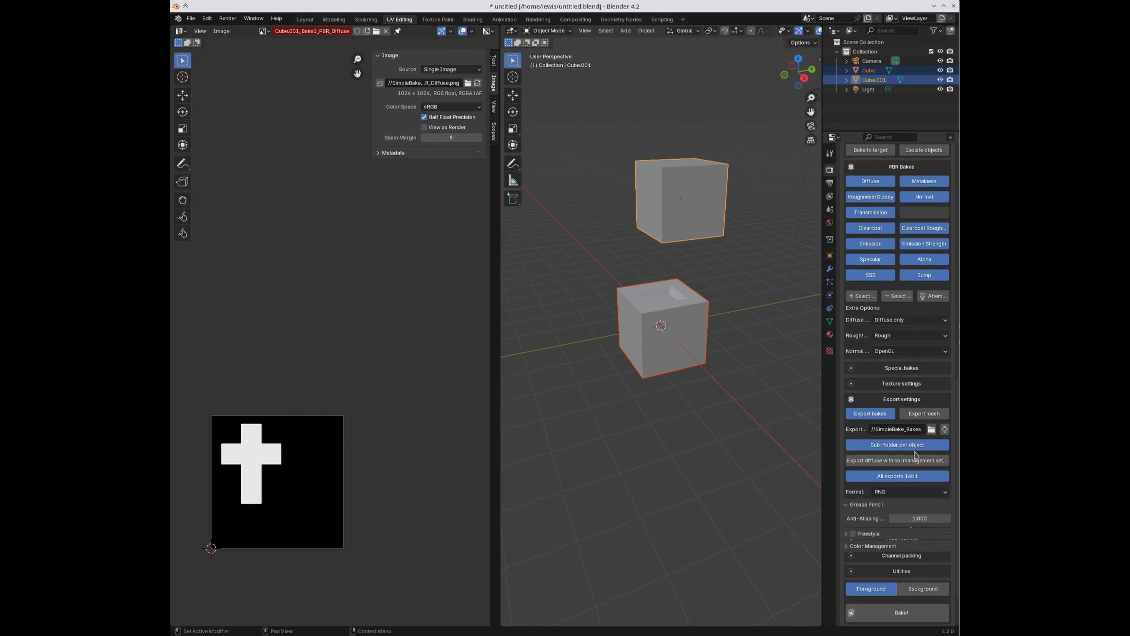
scroll(915, 472, "down", 1)
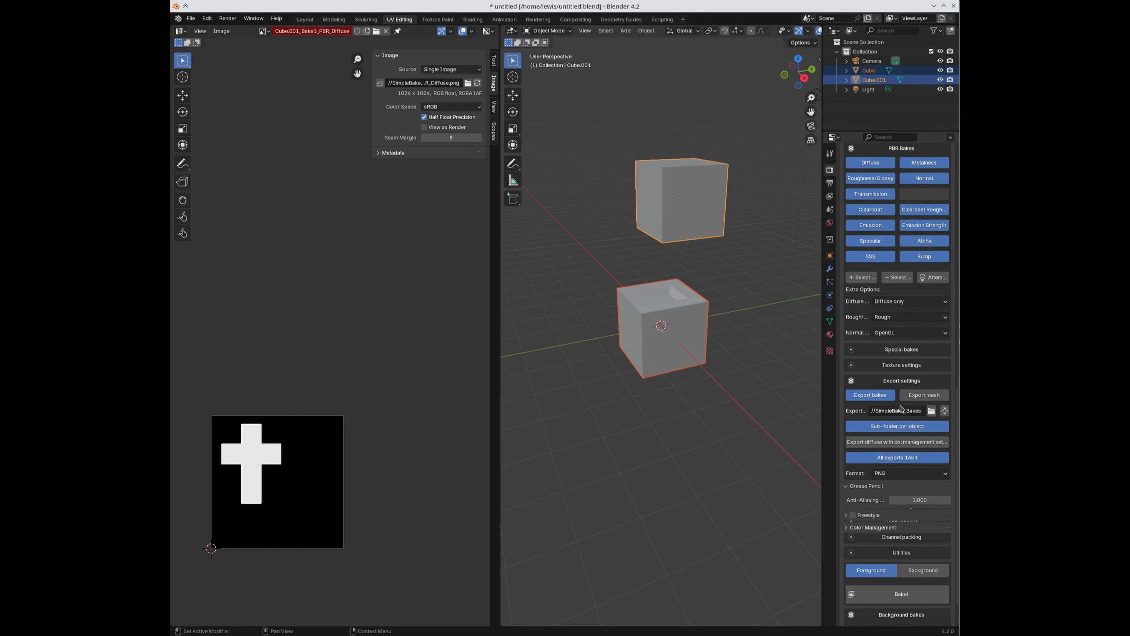
left_click(891, 365)
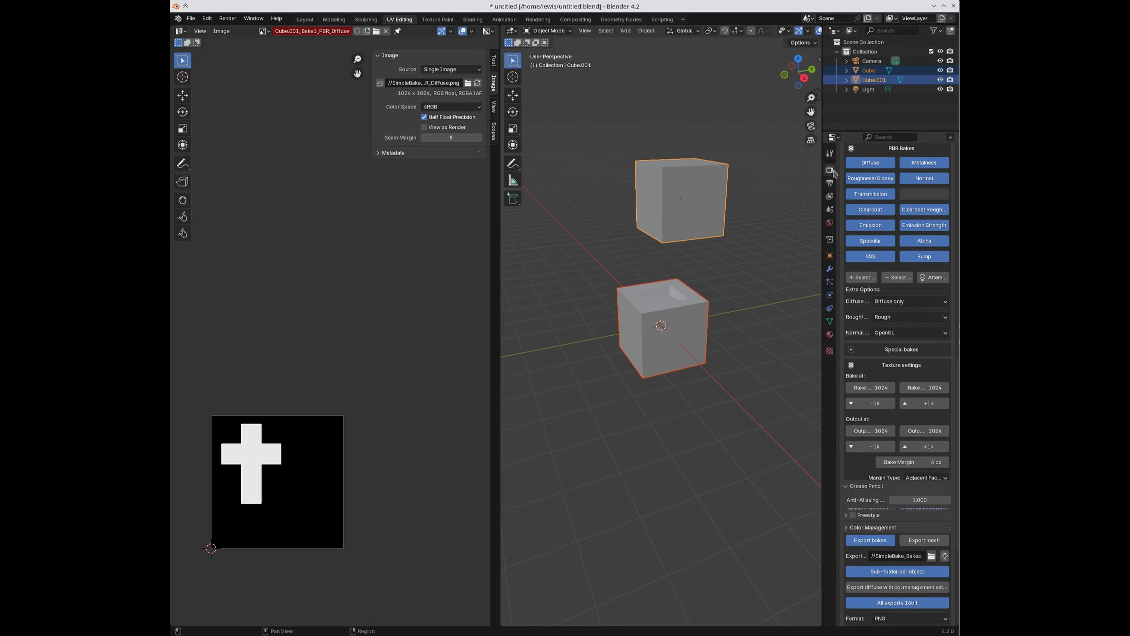
left_click(830, 156)
left_click(830, 169)
scroll(891, 435, "down", 15)
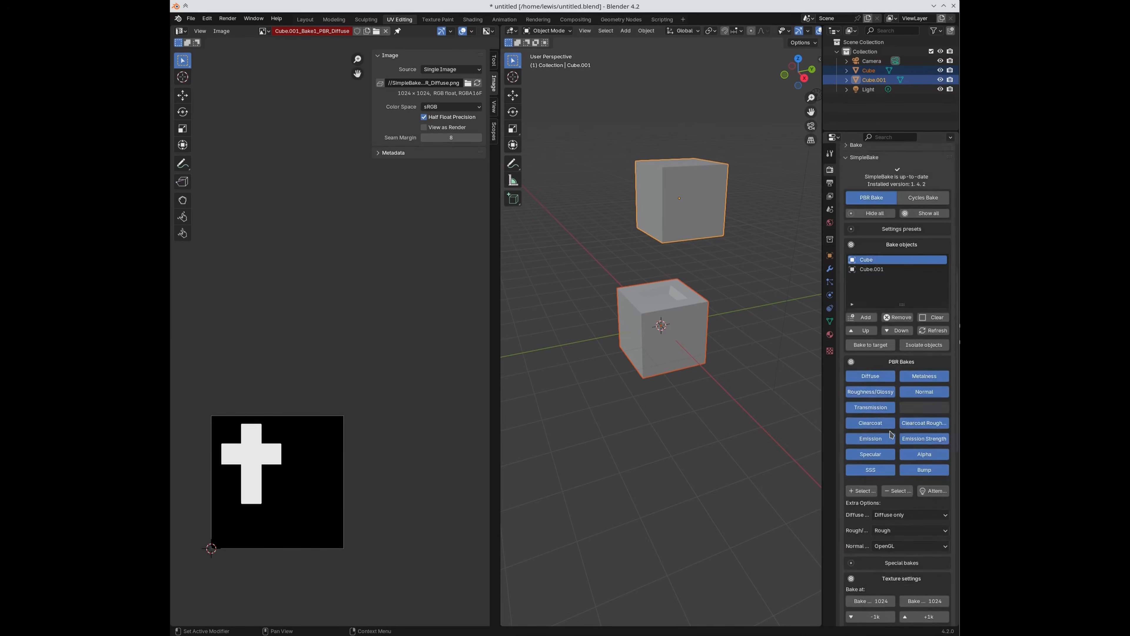
scroll(886, 440, "down", 5)
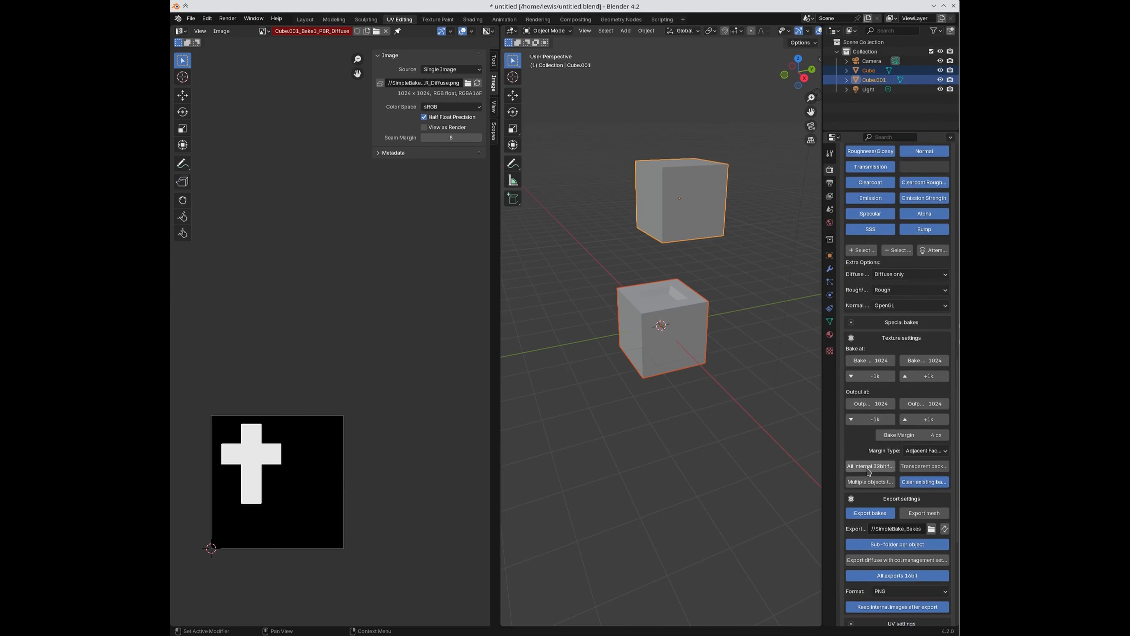
scroll(880, 414, "down", 3)
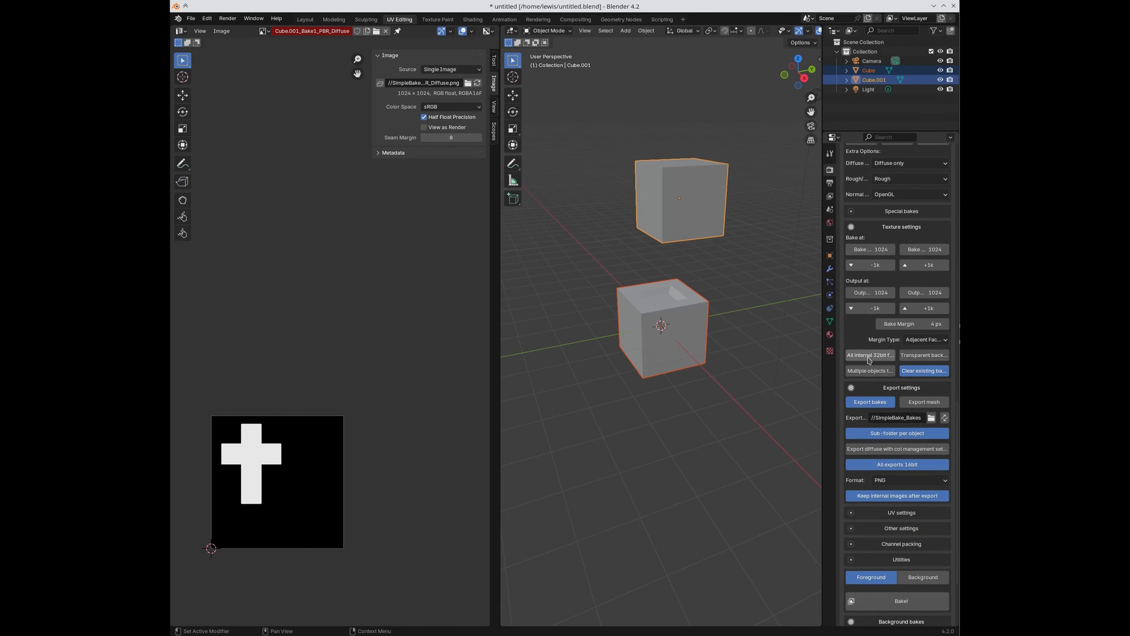
left_click(891, 228)
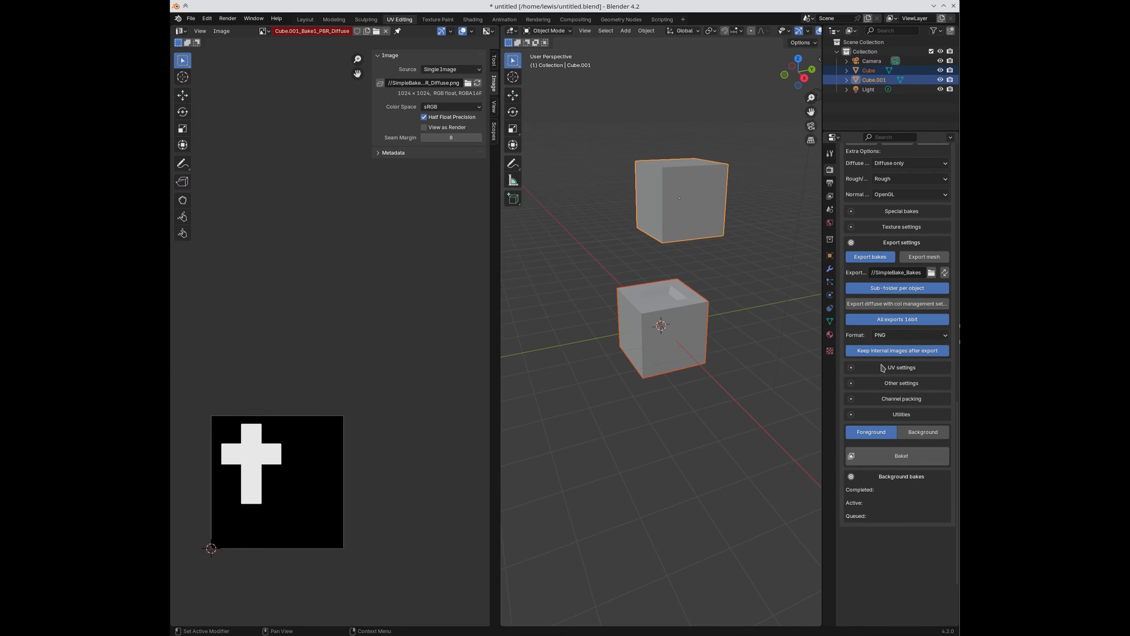
left_click(884, 334)
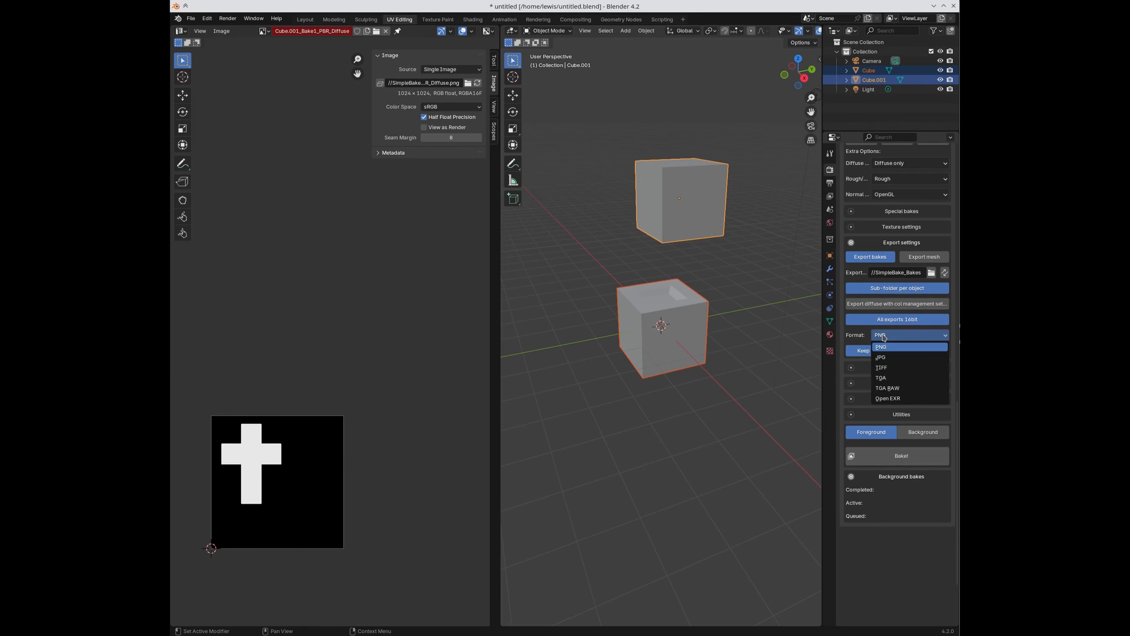
left_click(906, 399)
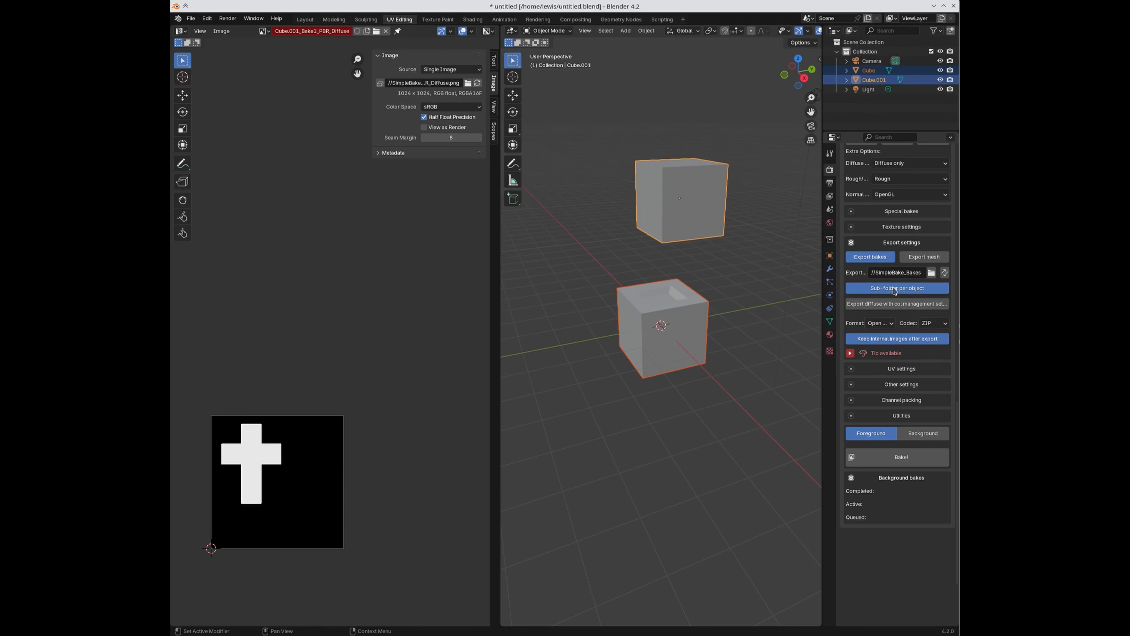
left_click(885, 323)
left_click(885, 334)
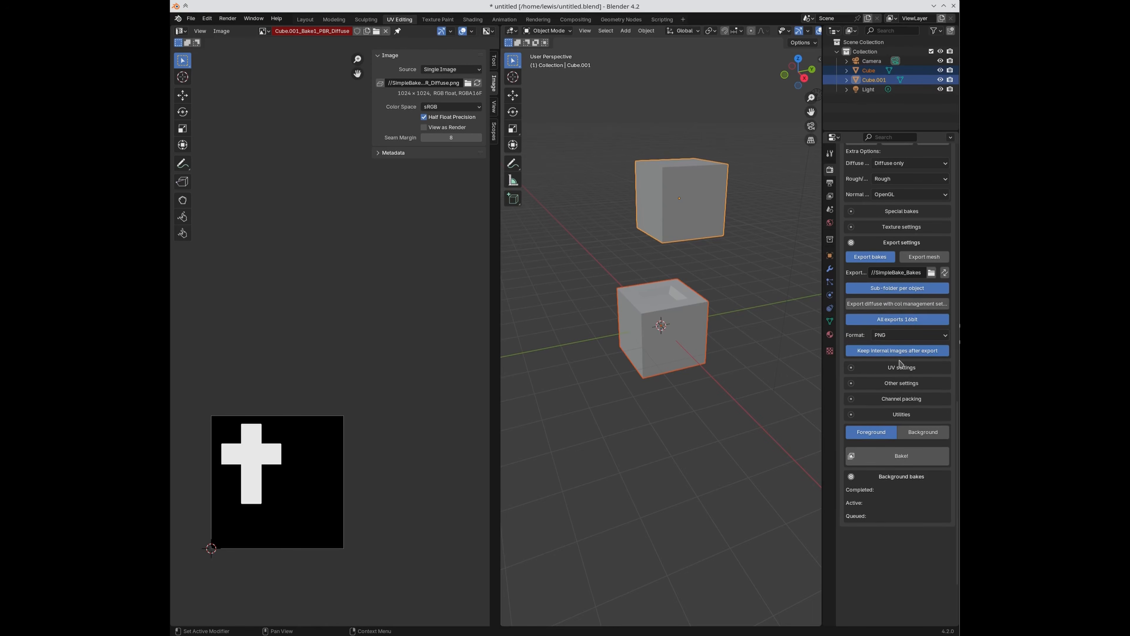
left_click(888, 319)
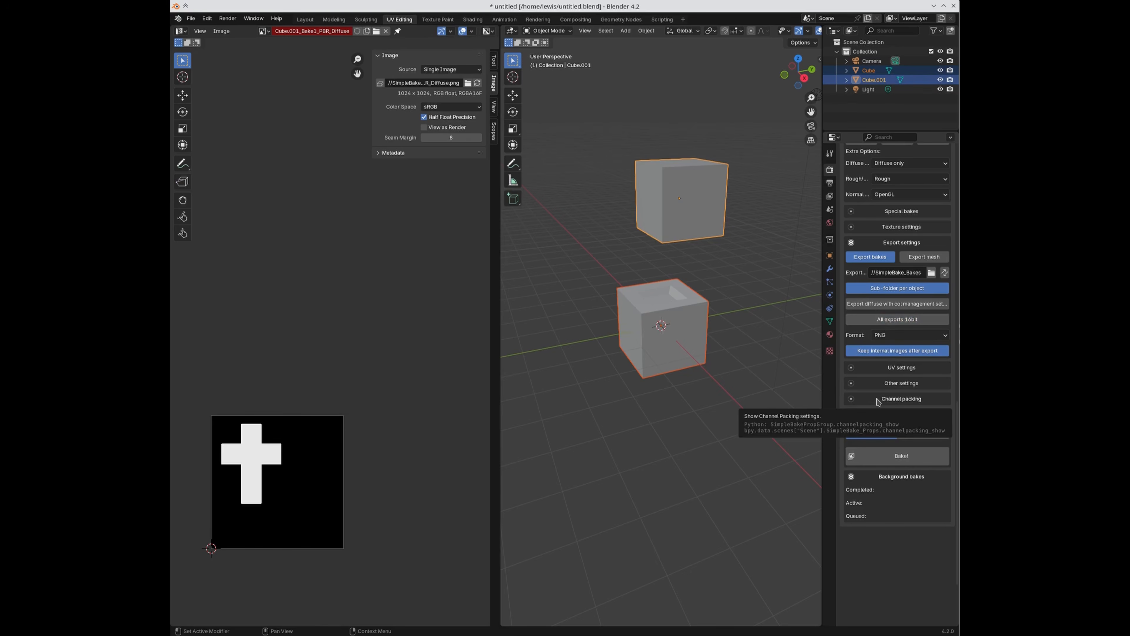
left_click(883, 319)
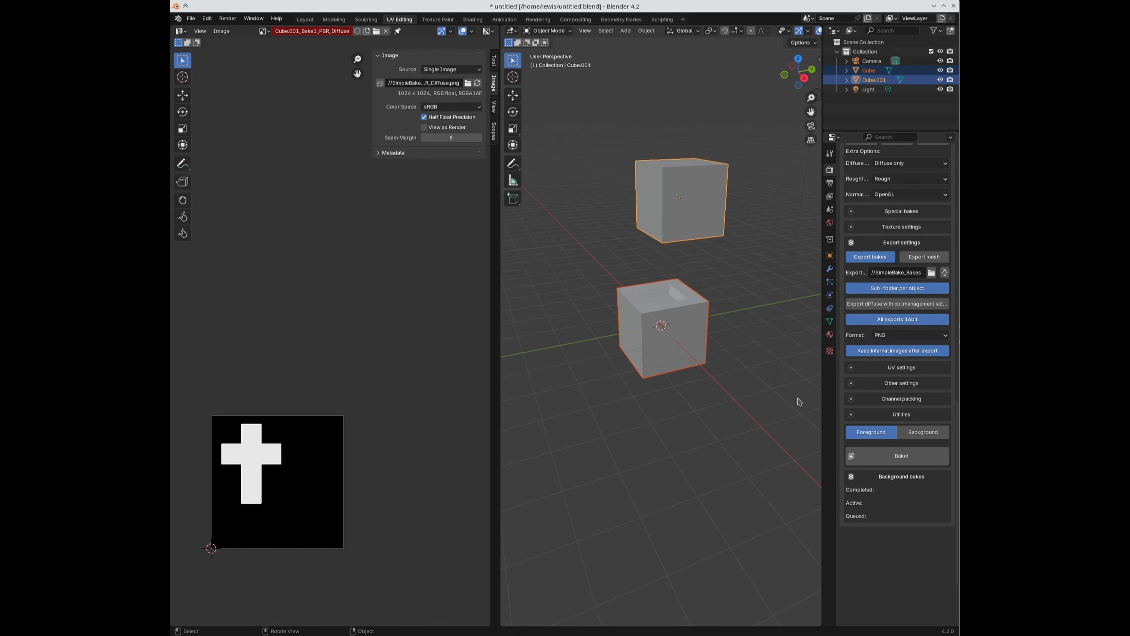
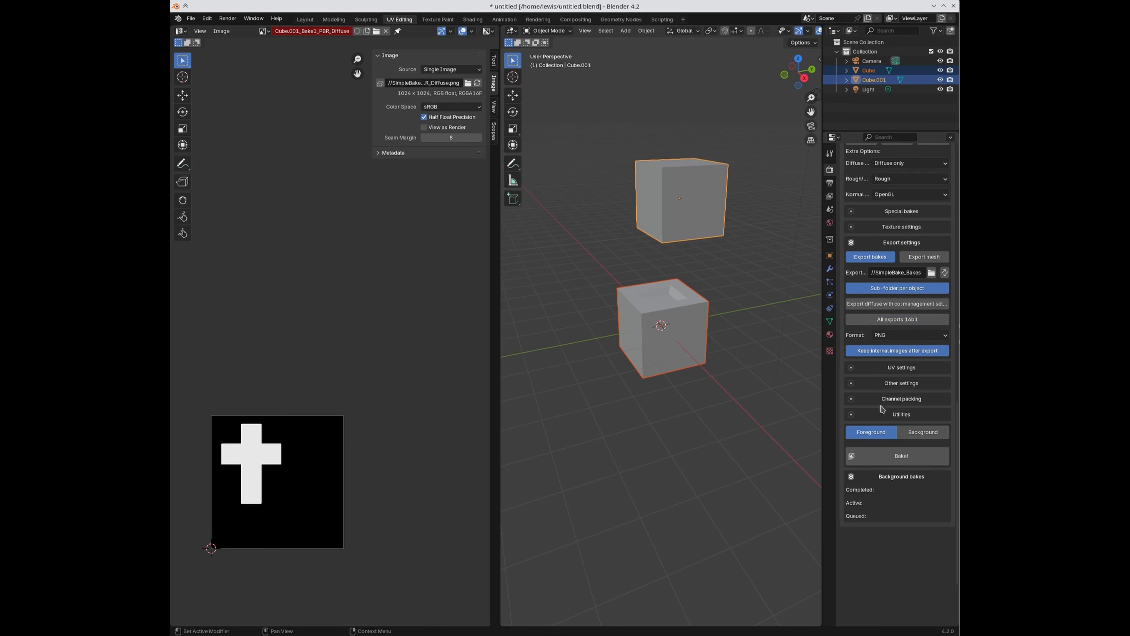
Step: Turn on All exports 16bit, then try JPG as the export format with quality 92
left_click(883, 387)
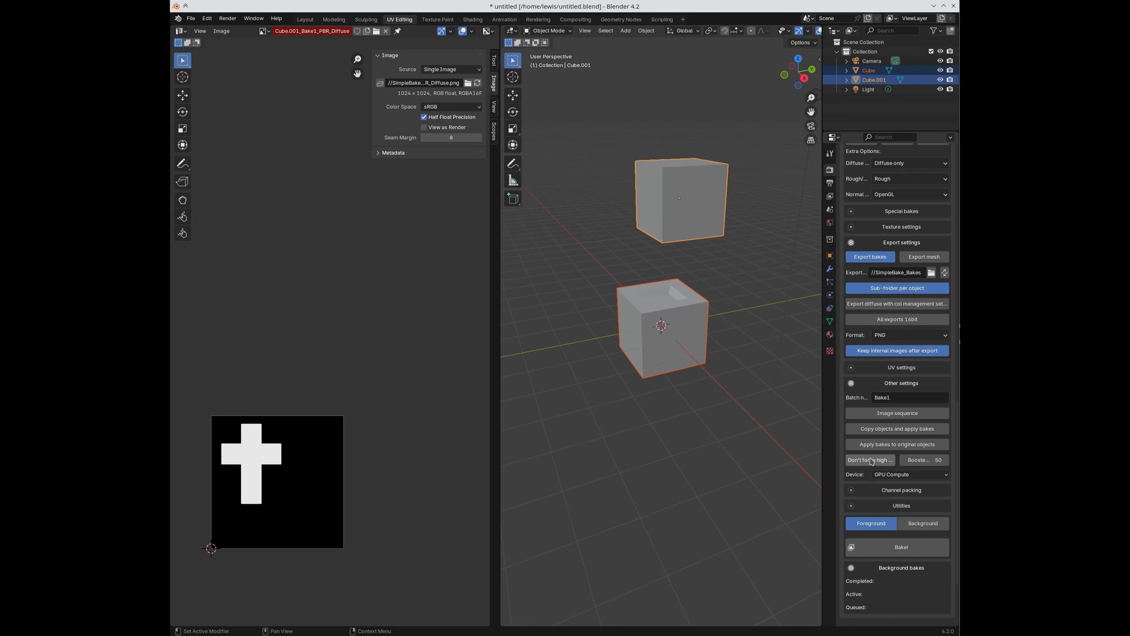
left_click(894, 384)
left_click(897, 321)
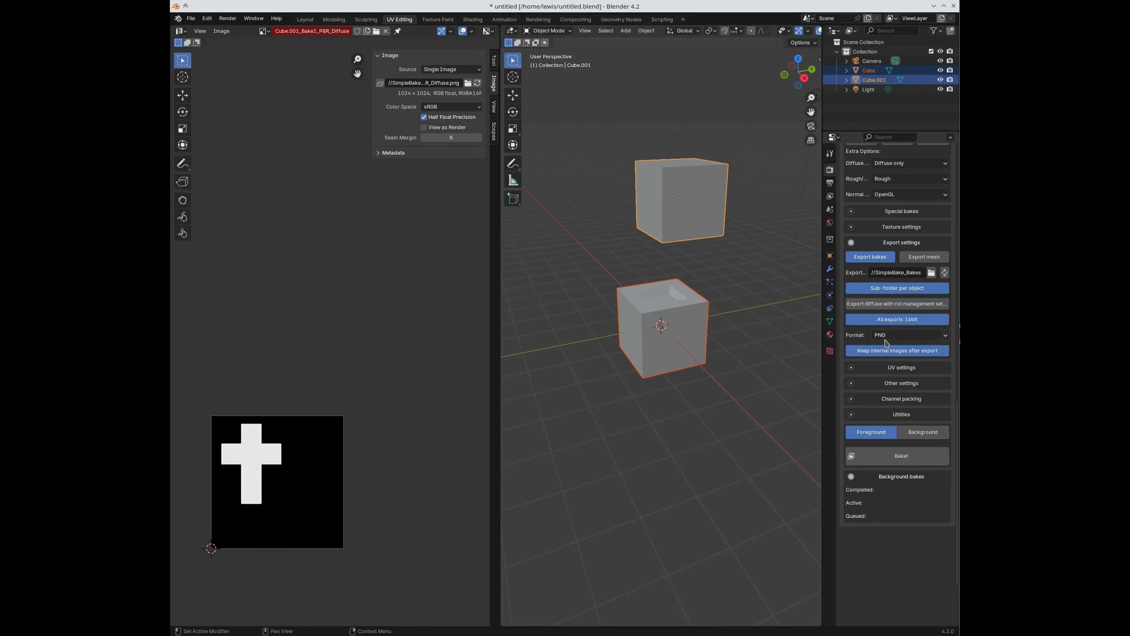
left_click(887, 338)
left_click(887, 341)
left_click(908, 335)
left_click(905, 358)
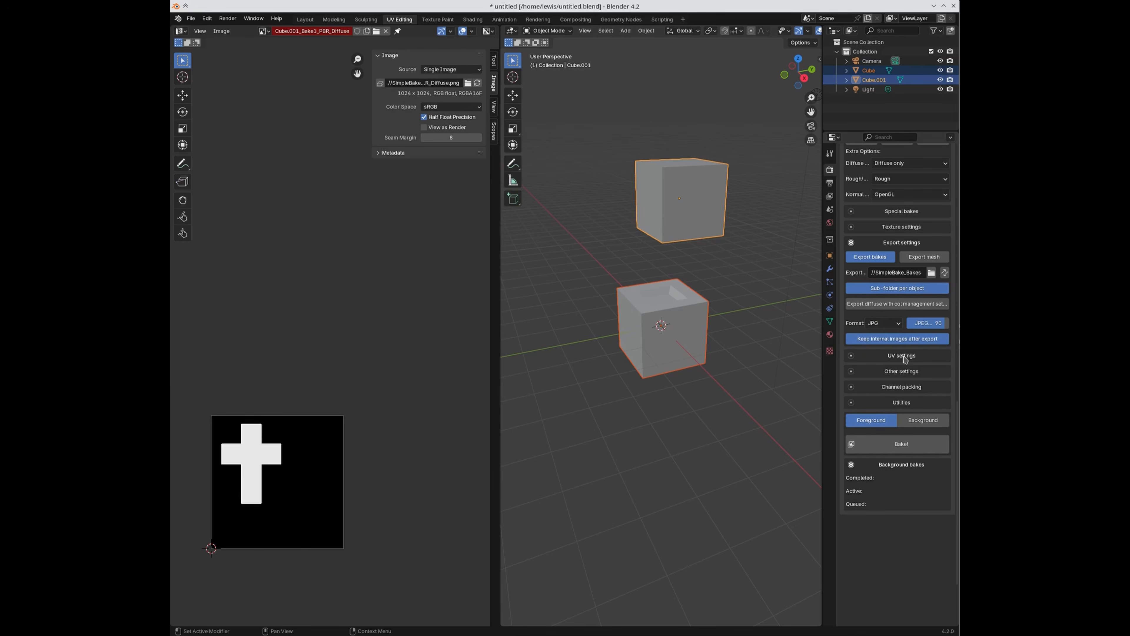
mouse_move(937, 326)
left_mouse_down()
mouse_move(915, 326)
mouse_move(939, 325)
left_mouse_up()
Step: Try TIFF, TGA and TGA RAW, then settle on 16-bit PNG and display the baked image
left_click(887, 326)
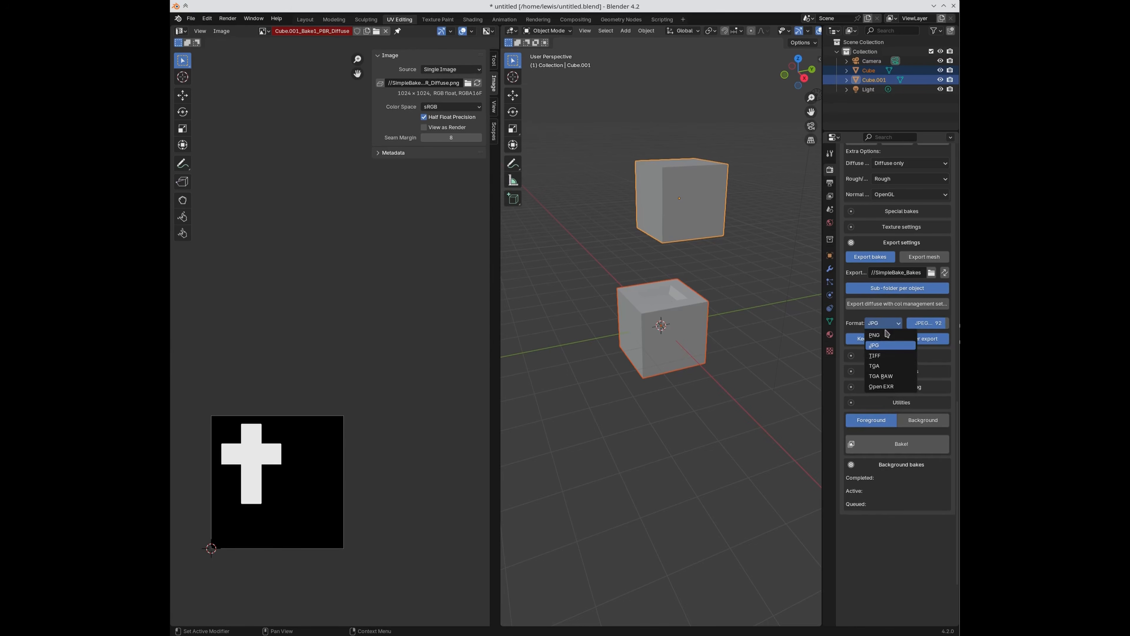
left_click(885, 358)
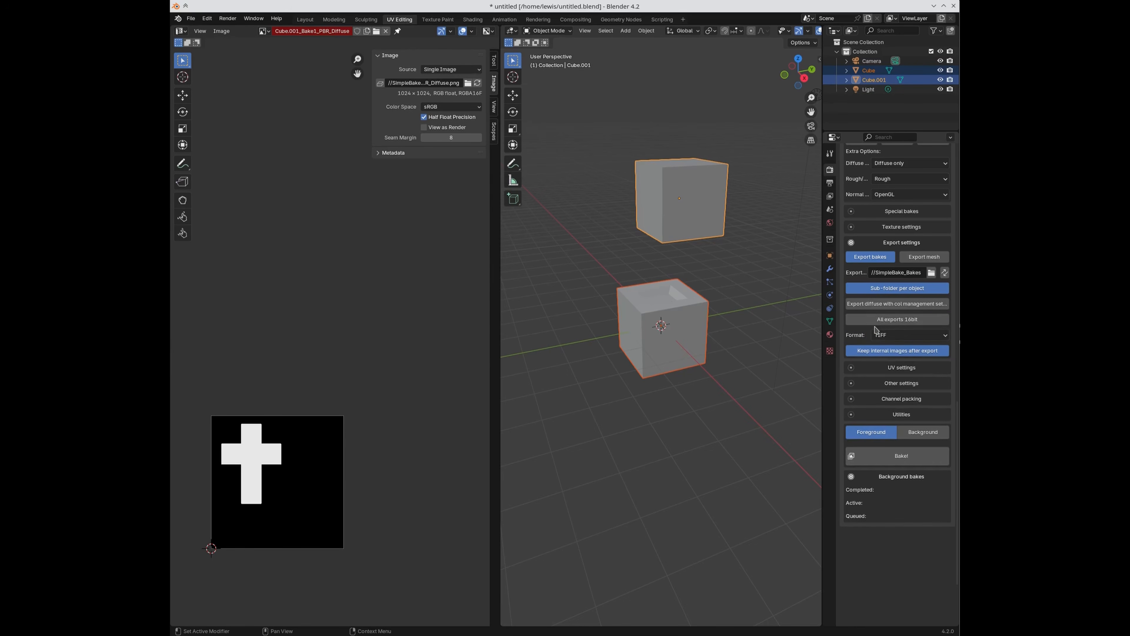
left_click(889, 337)
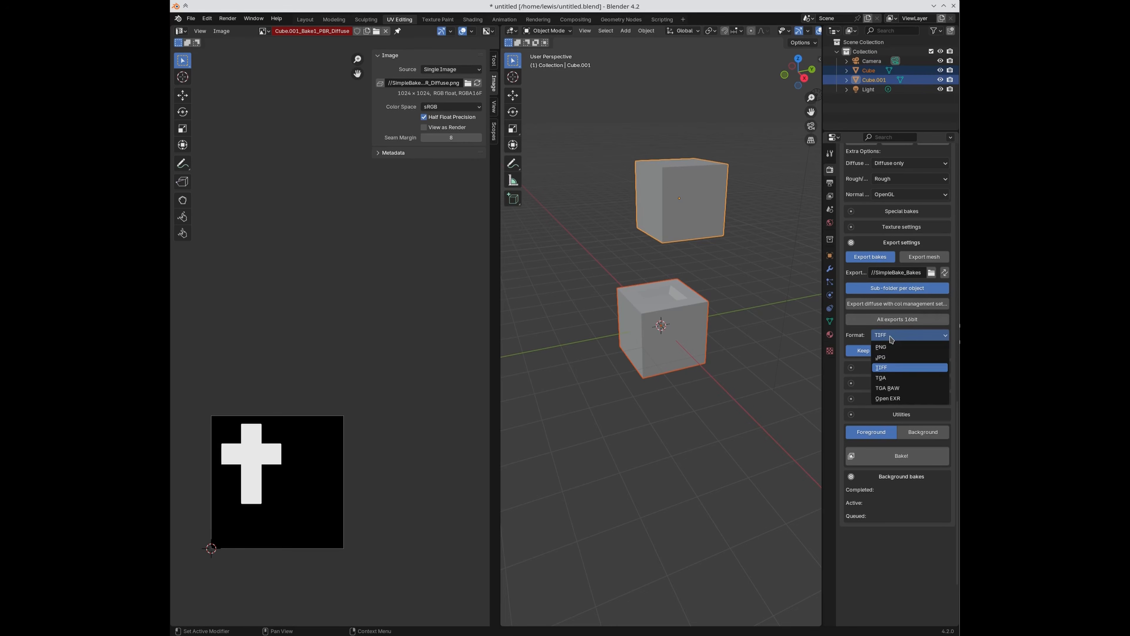
left_click(893, 378)
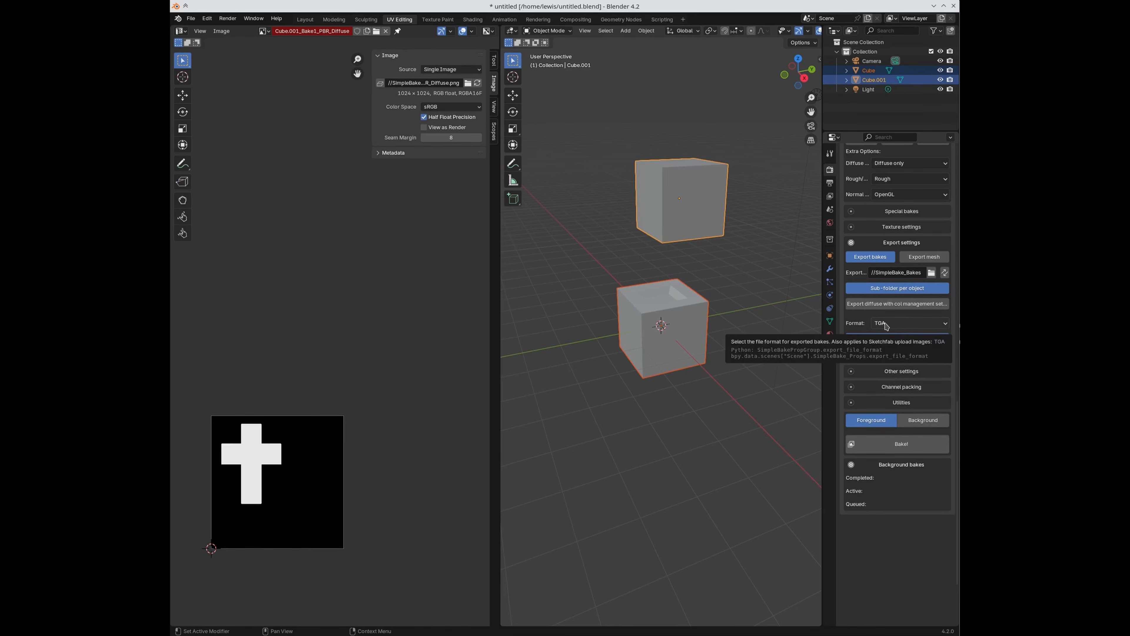
left_click(903, 329)
left_click(900, 376)
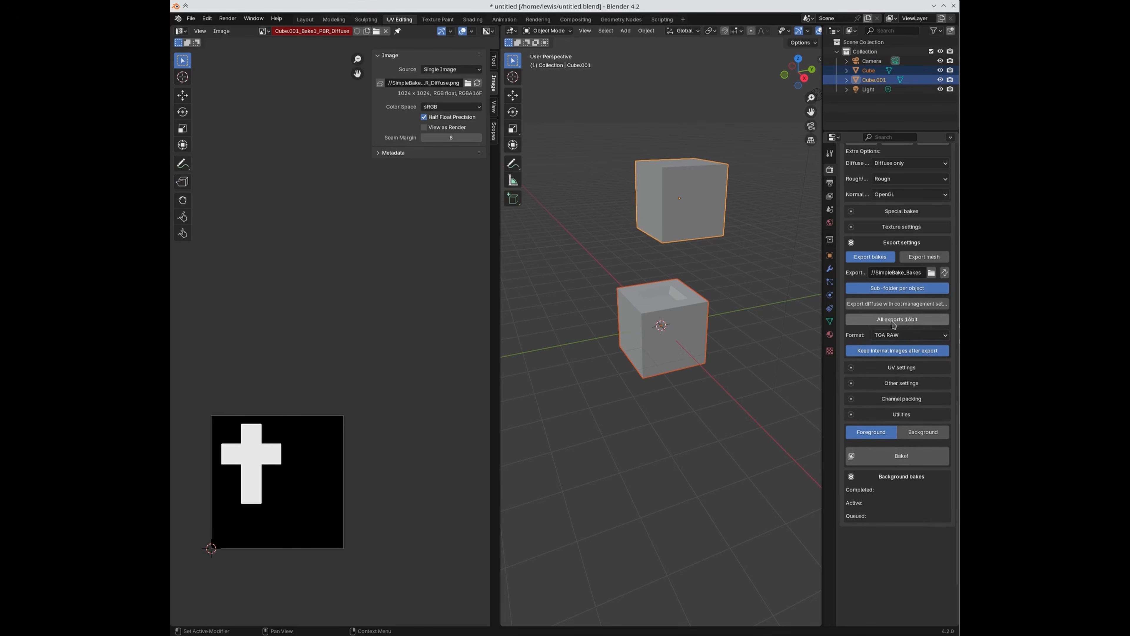
left_click(895, 333)
left_click(899, 350)
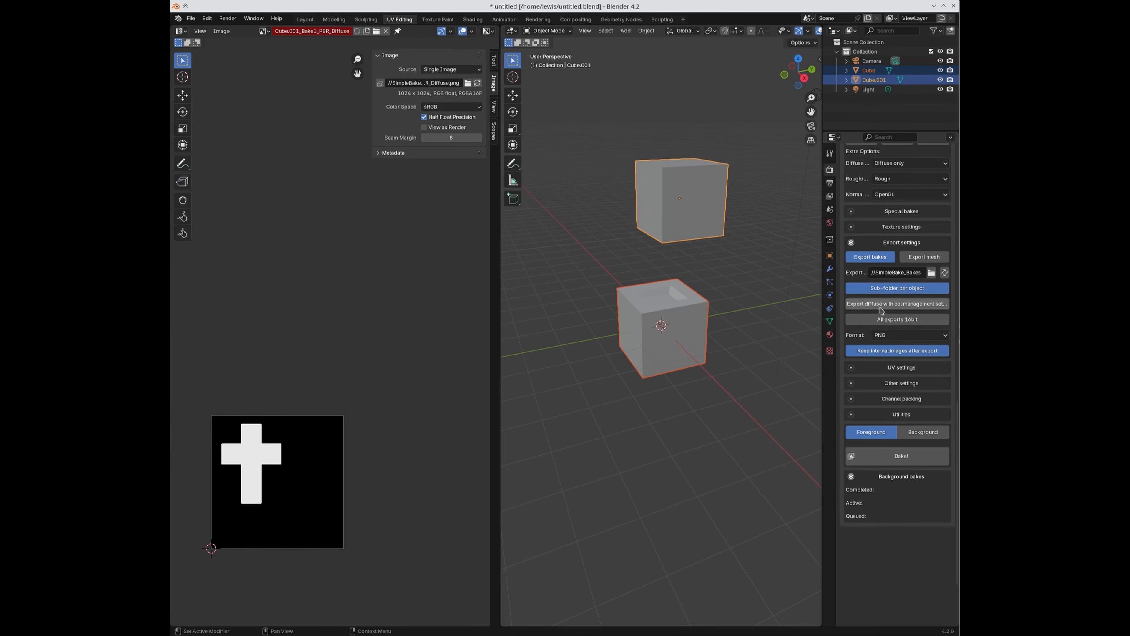
left_click(879, 321)
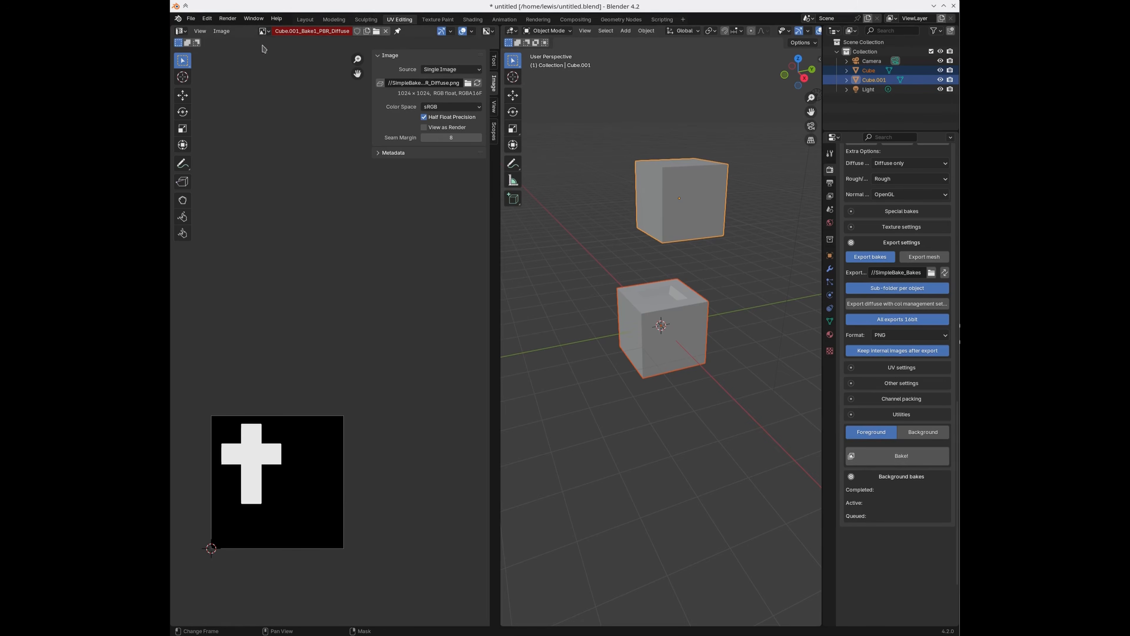
left_click(263, 30)
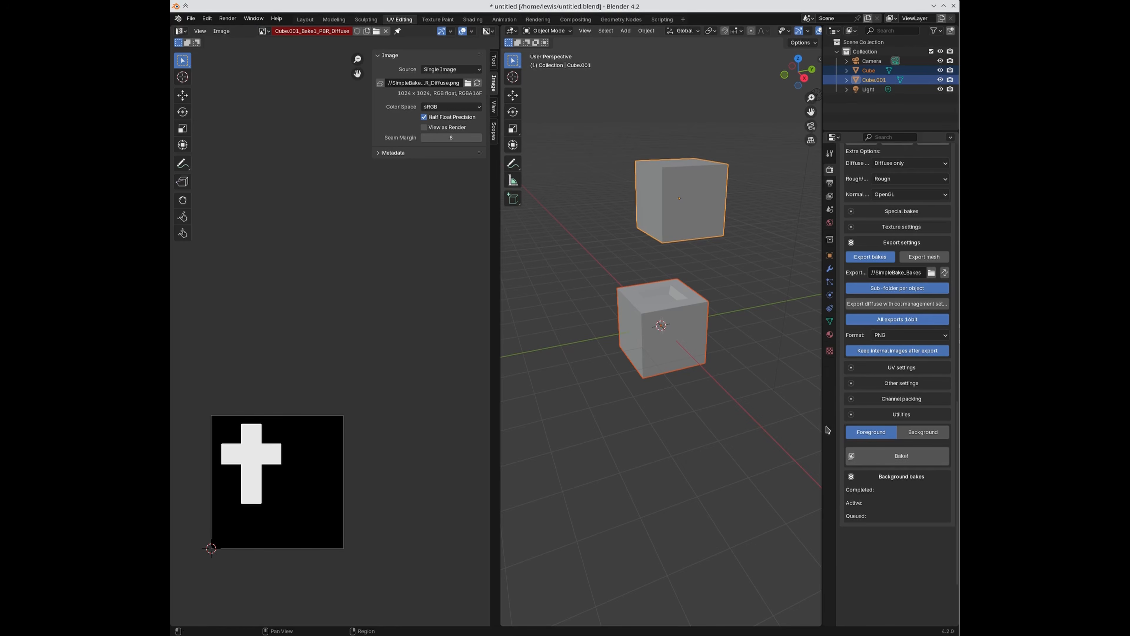
left_click(863, 388)
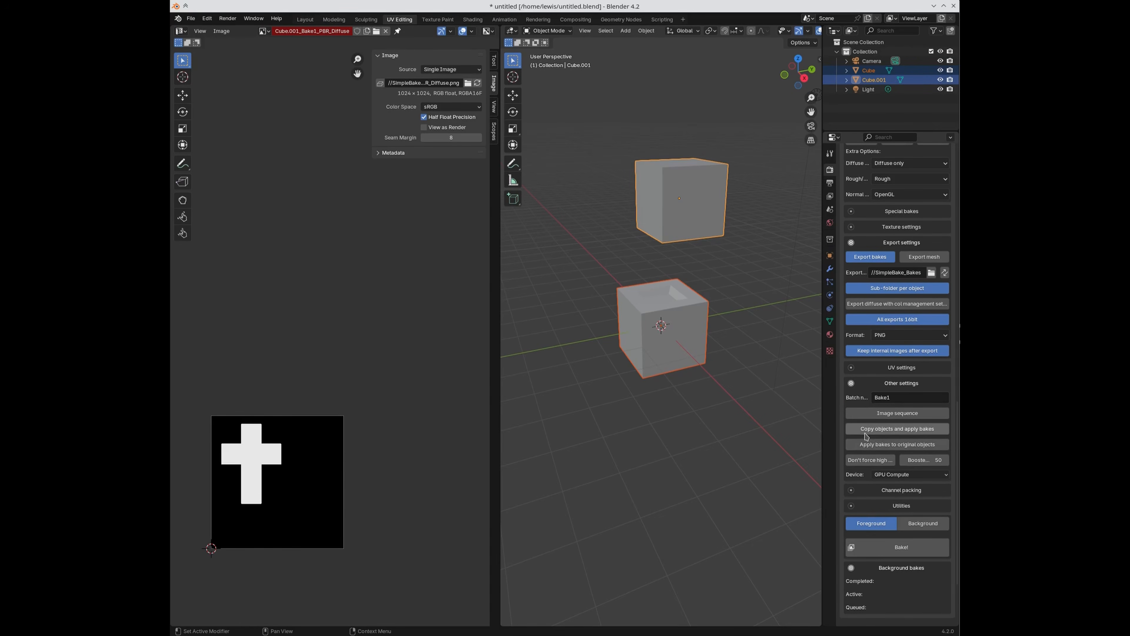
Step: Enable Copy objects, keep internal images after export, and turn on Export mesh (FBX)
left_click(922, 430)
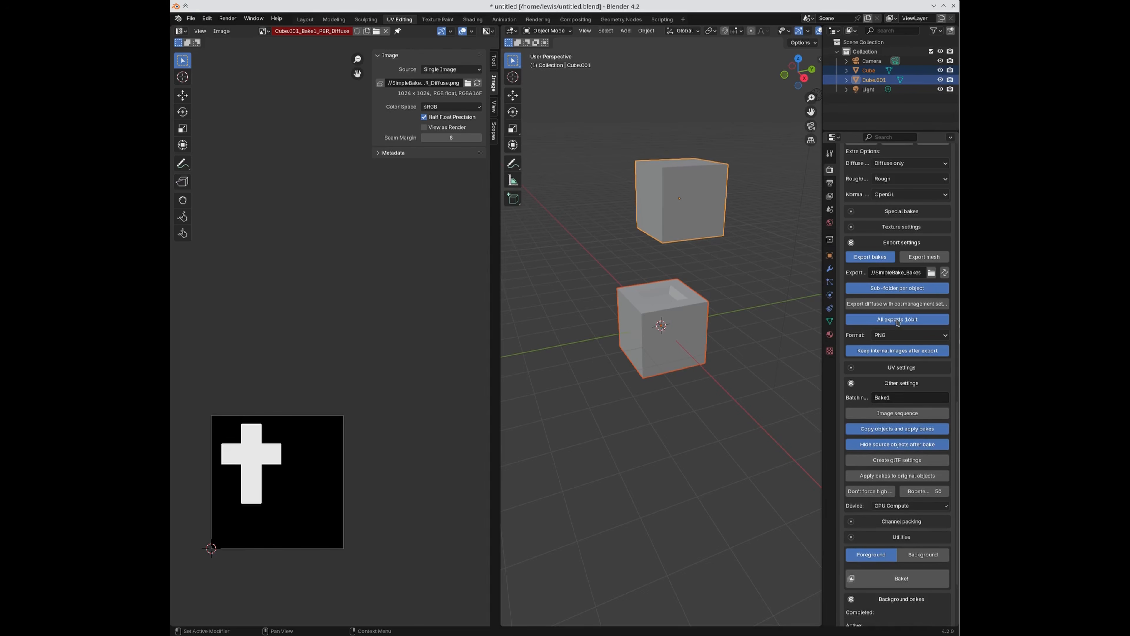
left_click(895, 352)
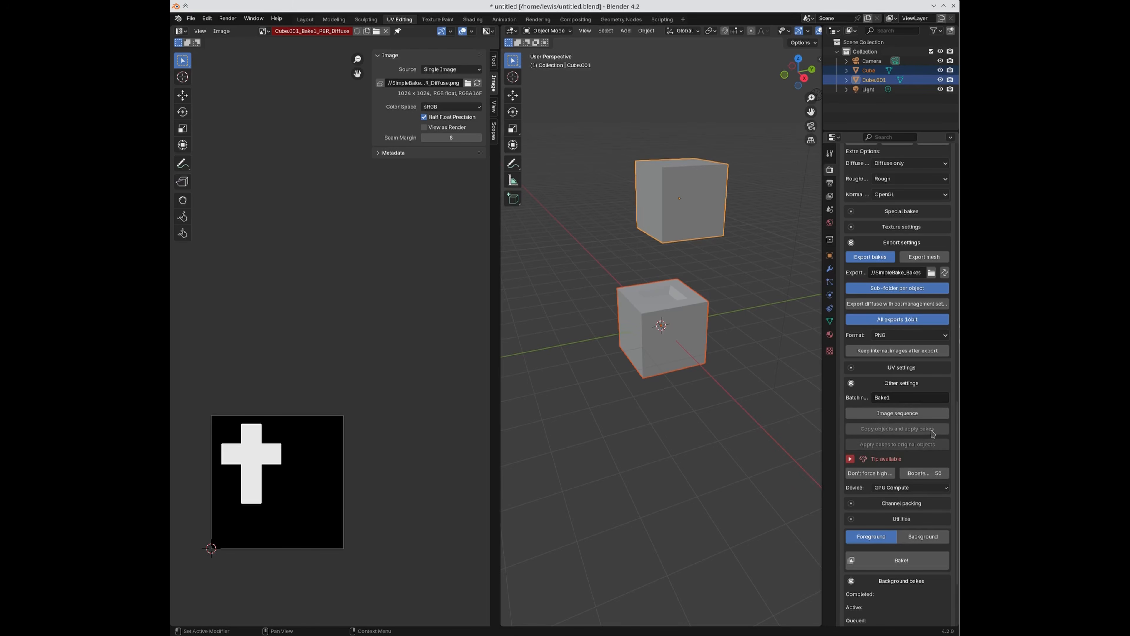
left_click(883, 350)
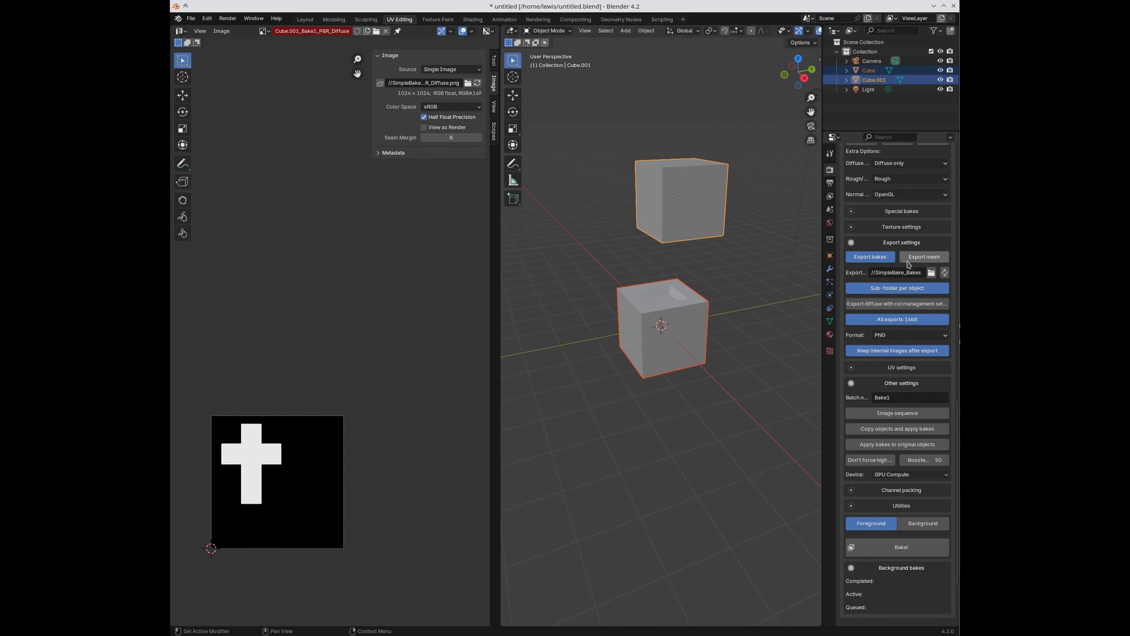
left_click(926, 259)
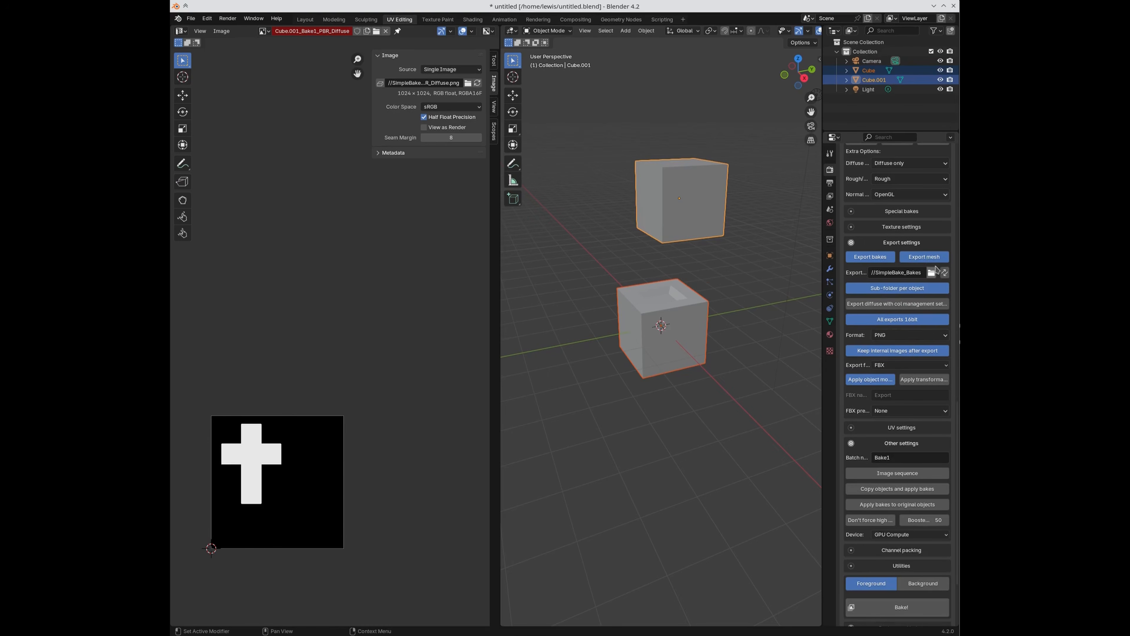
Step: Switch SimpleBake's mesh export format to GLTF and then back to FBX
left_click(893, 365)
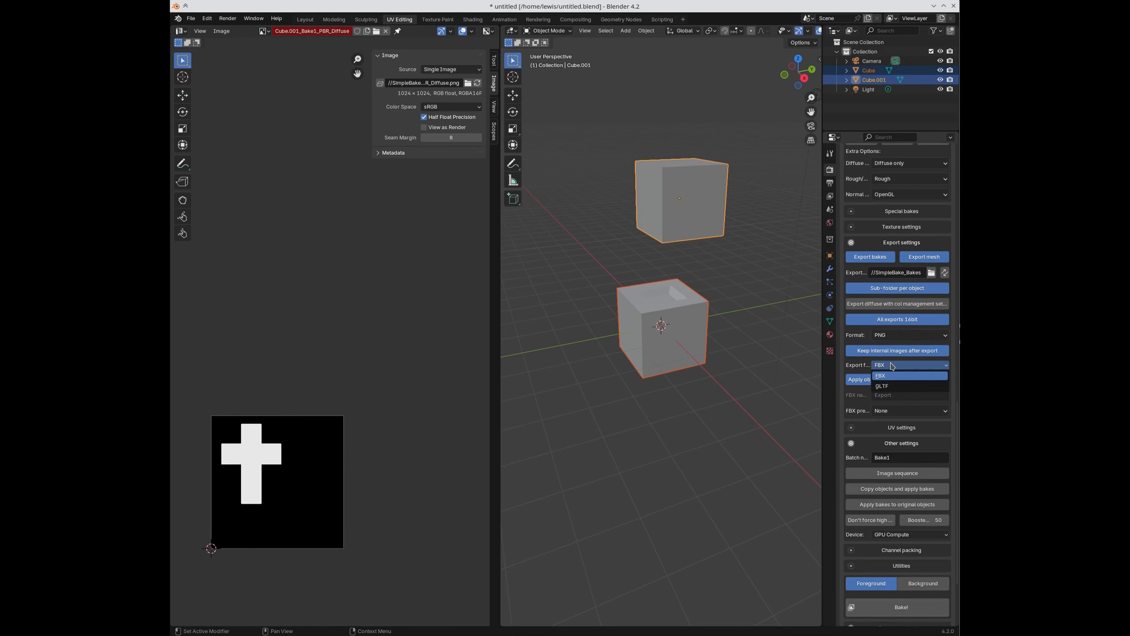
left_click(891, 386)
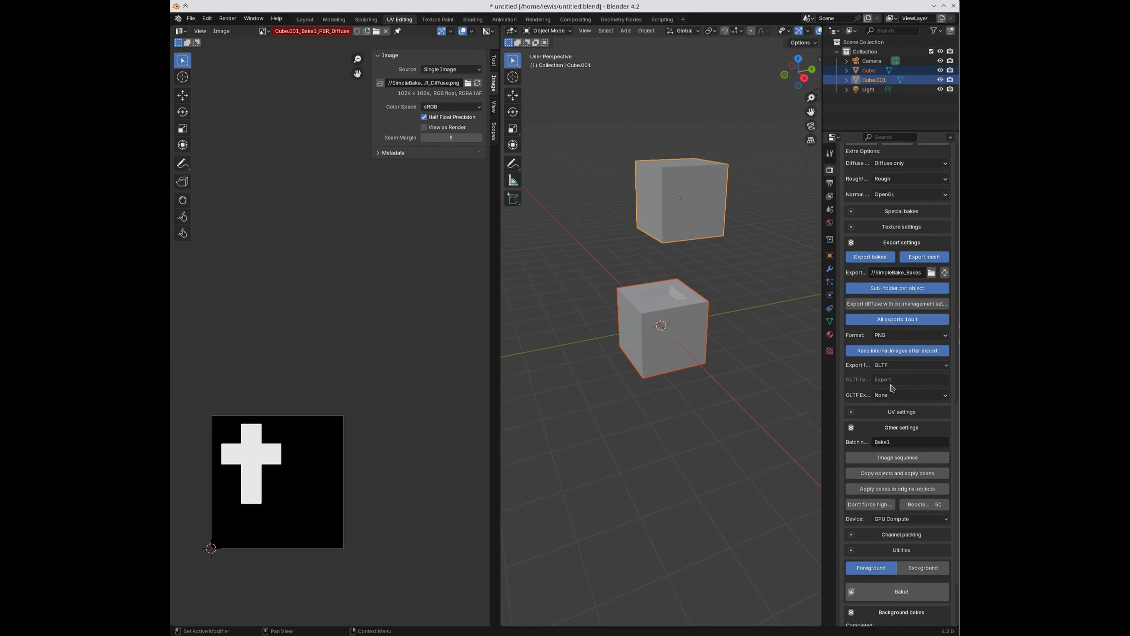
left_click(887, 368)
left_click(896, 380)
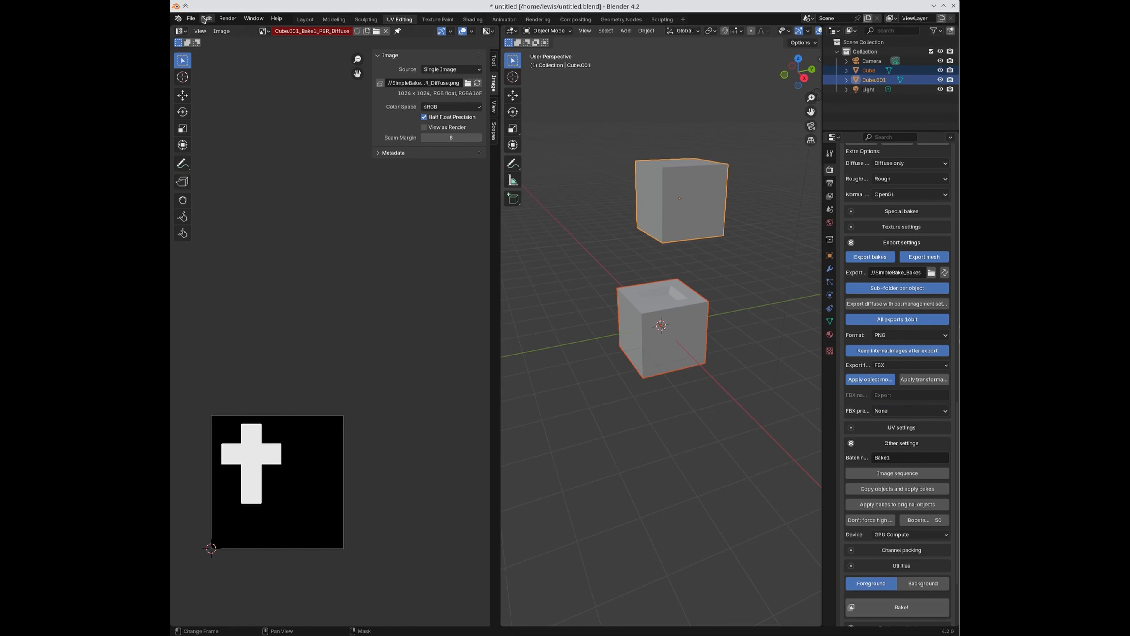
Step: Save an FBX export operator preset named Hello, then cancel the export
left_click(190, 18)
mouse_move(230, 161)
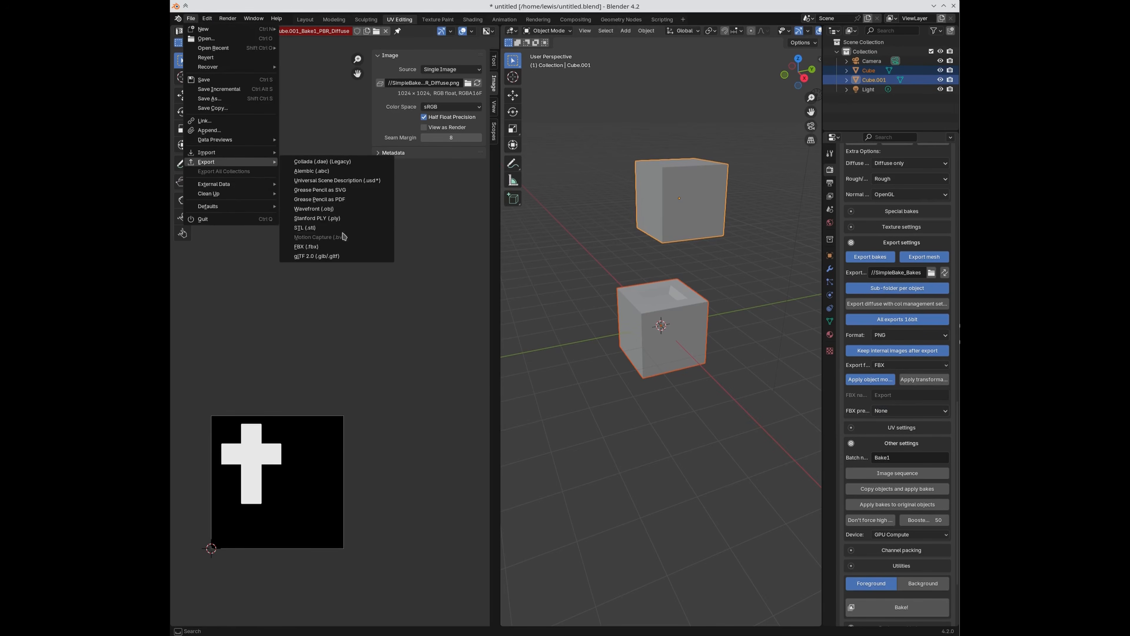
left_click(328, 246)
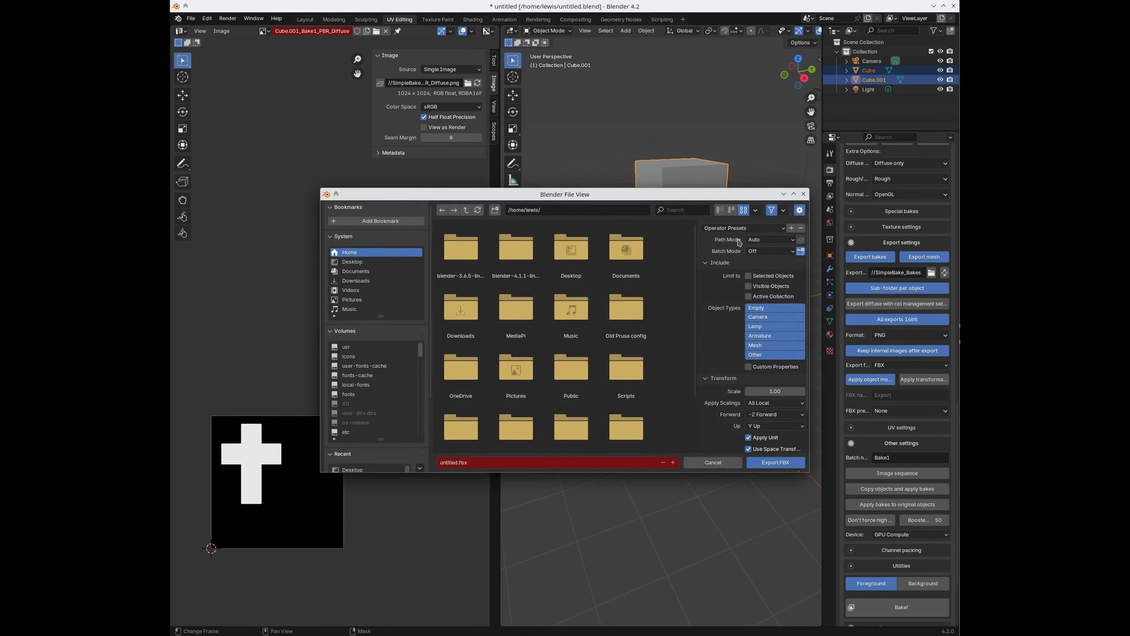
left_click(791, 227)
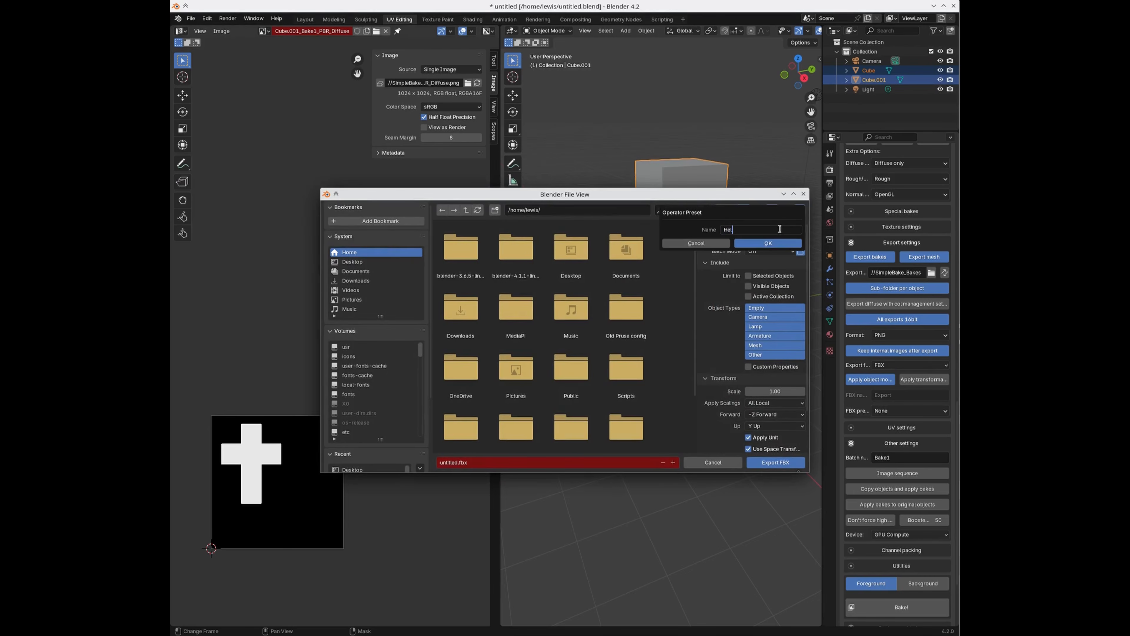
left_click(754, 244)
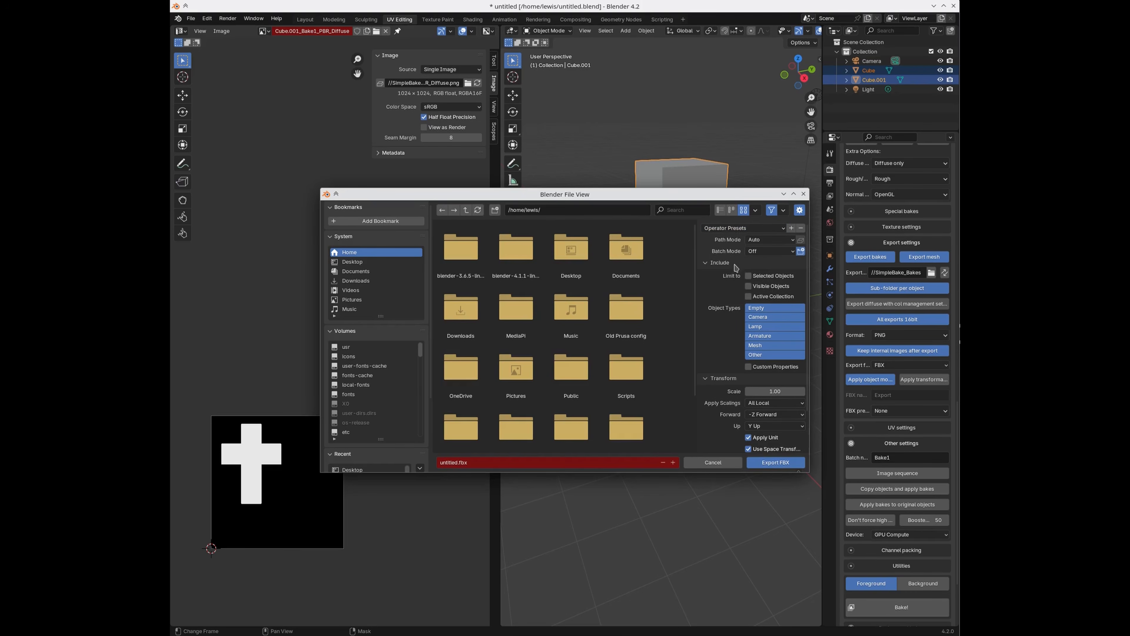
left_click(803, 193)
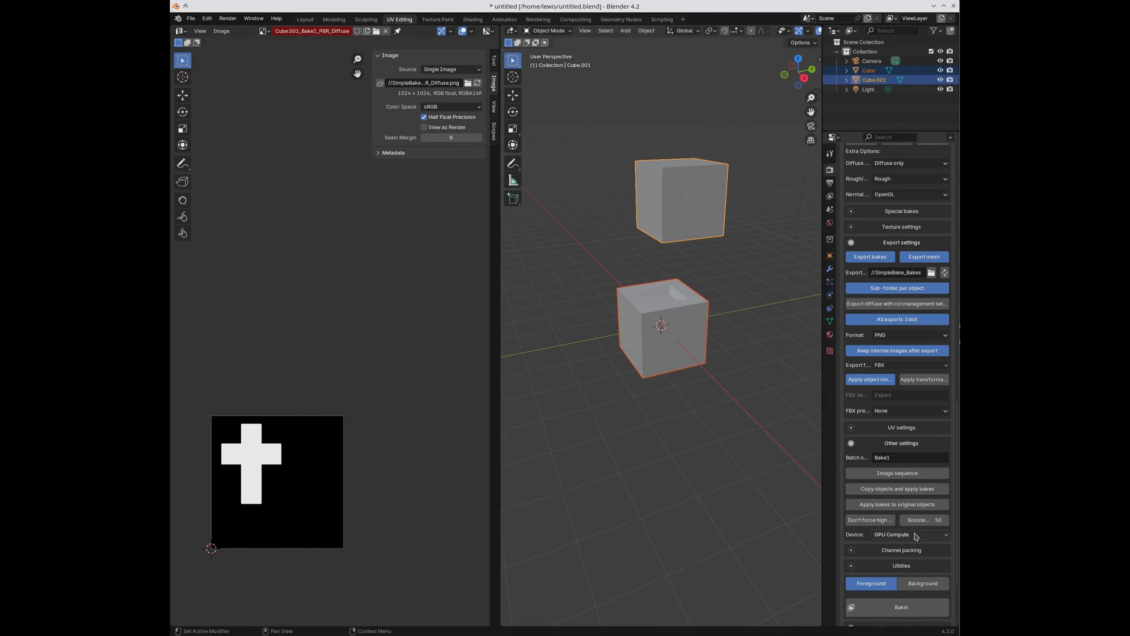
Step: Try the Hello preset on SimpleBake's FBX export, reset it to None, and deselect the cubes
left_click(901, 410)
left_click(894, 432)
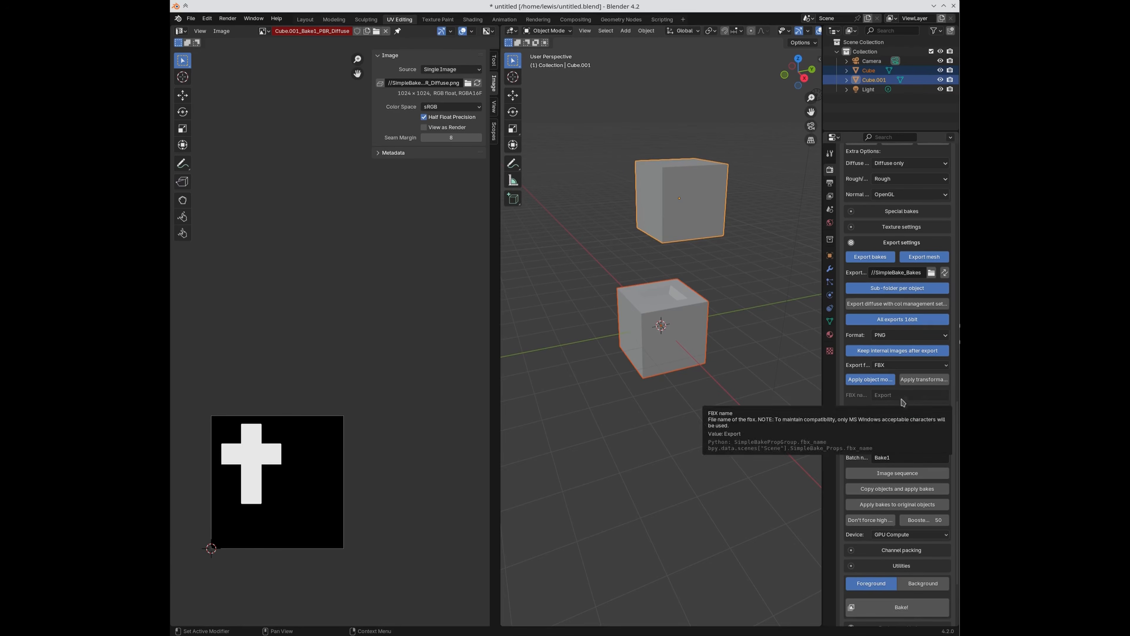
left_click(902, 411)
left_click(888, 435)
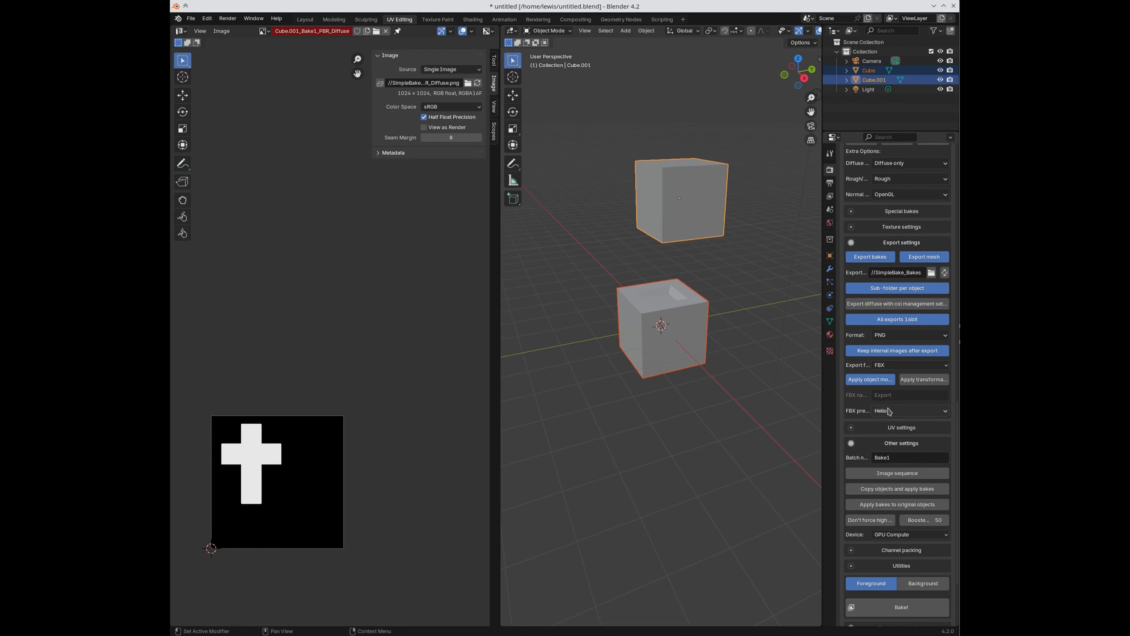
left_click(885, 411)
left_click(886, 422)
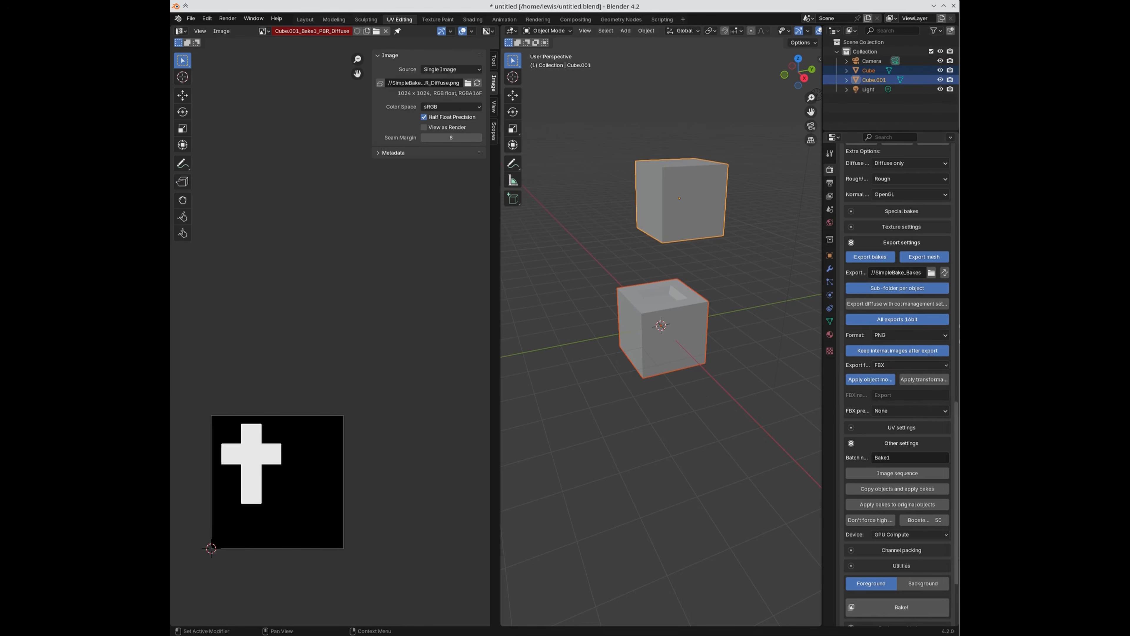
left_click(745, 358)
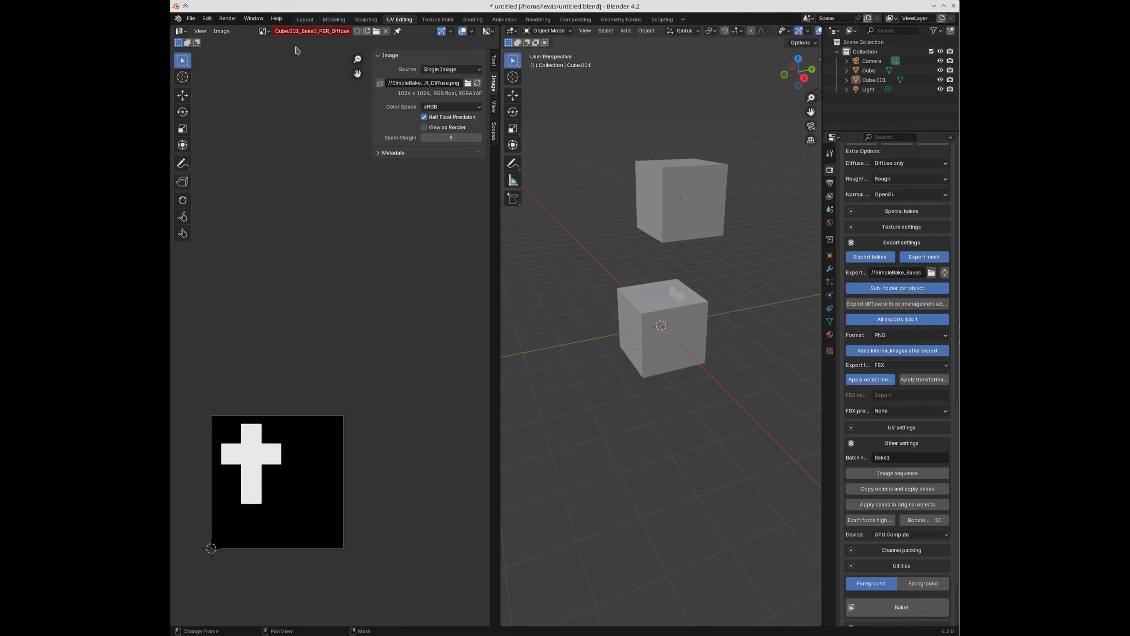
Step: Add a Magic Texture node and connect its Color to the material's Base Color
left_click(305, 19)
left_click(581, 286)
middle_click_drag(582, 286, 559, 273)
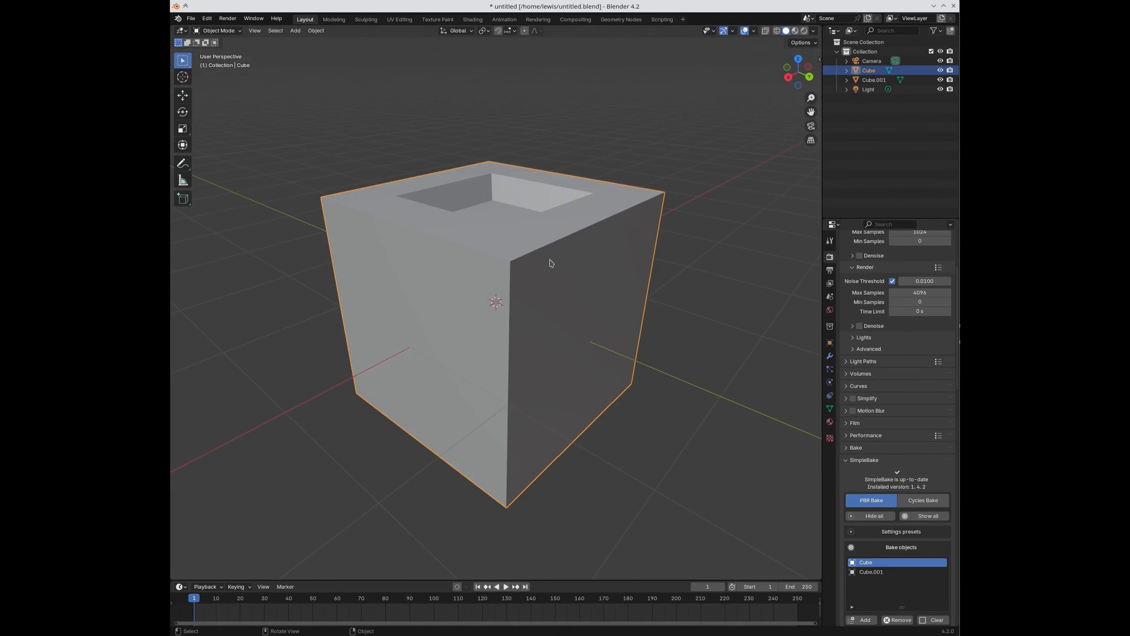
left_click(472, 20)
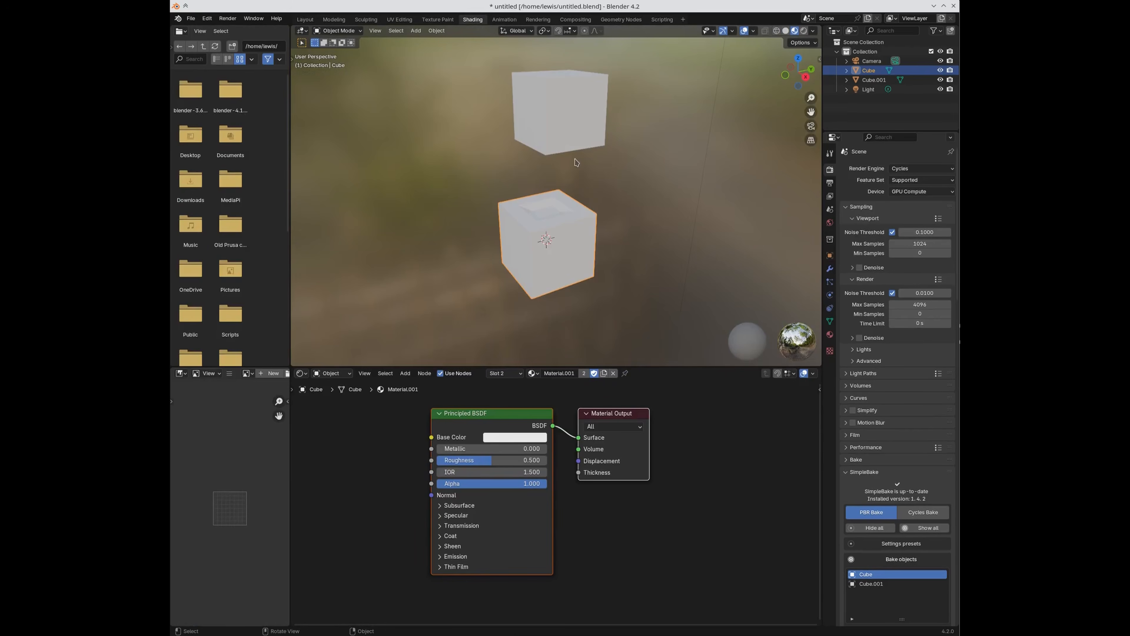
key("shift+a")
left_click(390, 496)
type("magic")
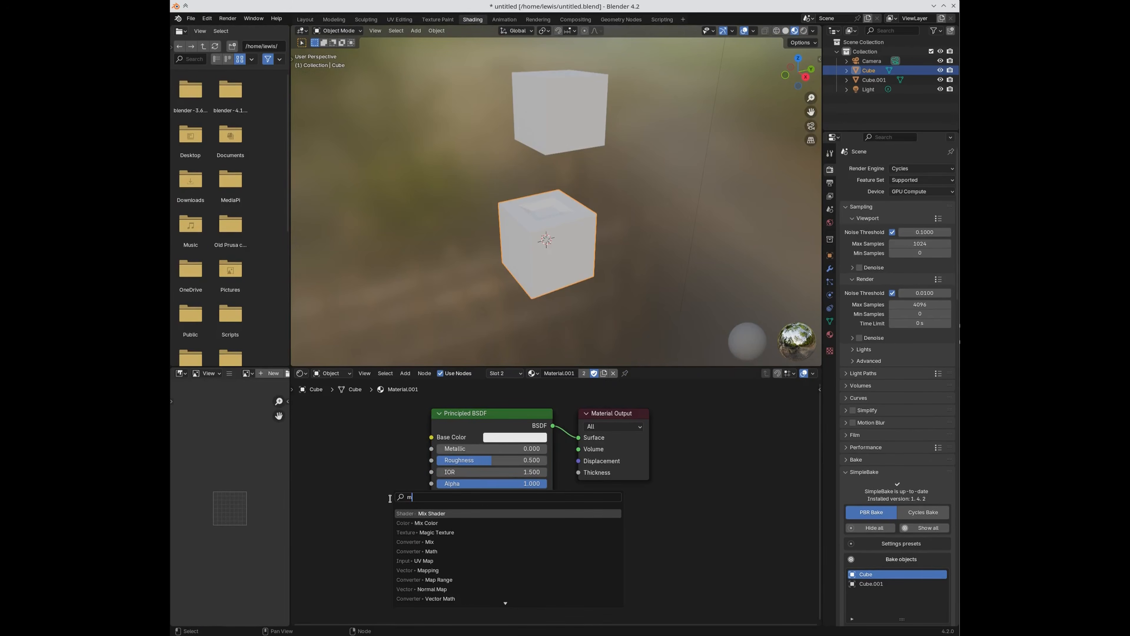
key("Return")
left_click(288, 440)
left_click_drag(360, 459, 433, 438)
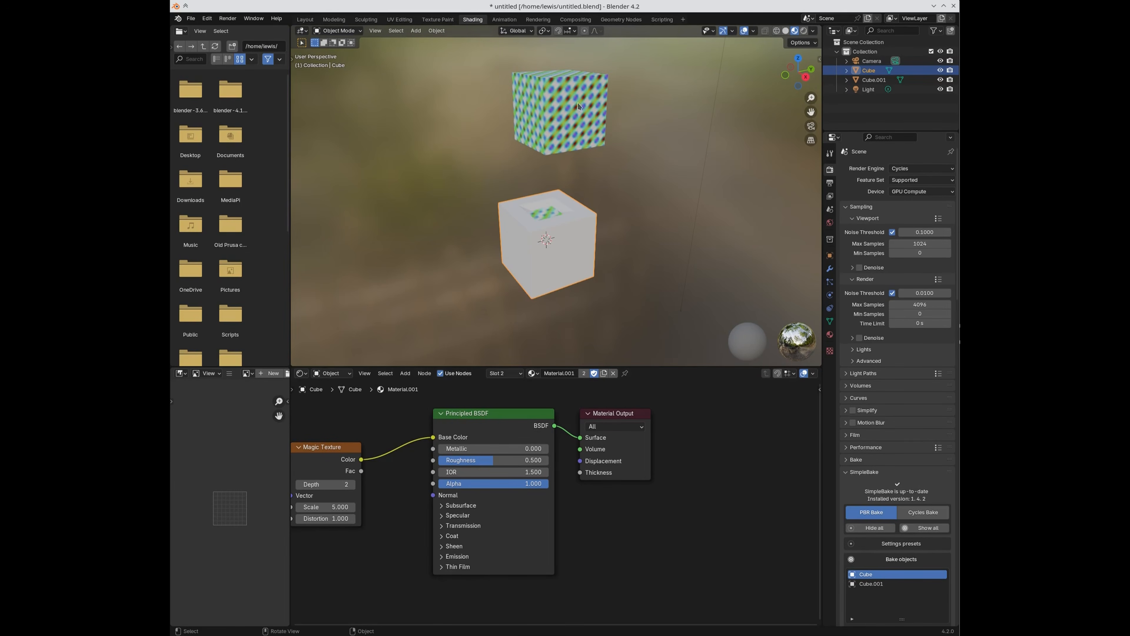
Step: Delete the lower cube and move the remaining Cube.001 down to the scene centre
left_click(581, 126)
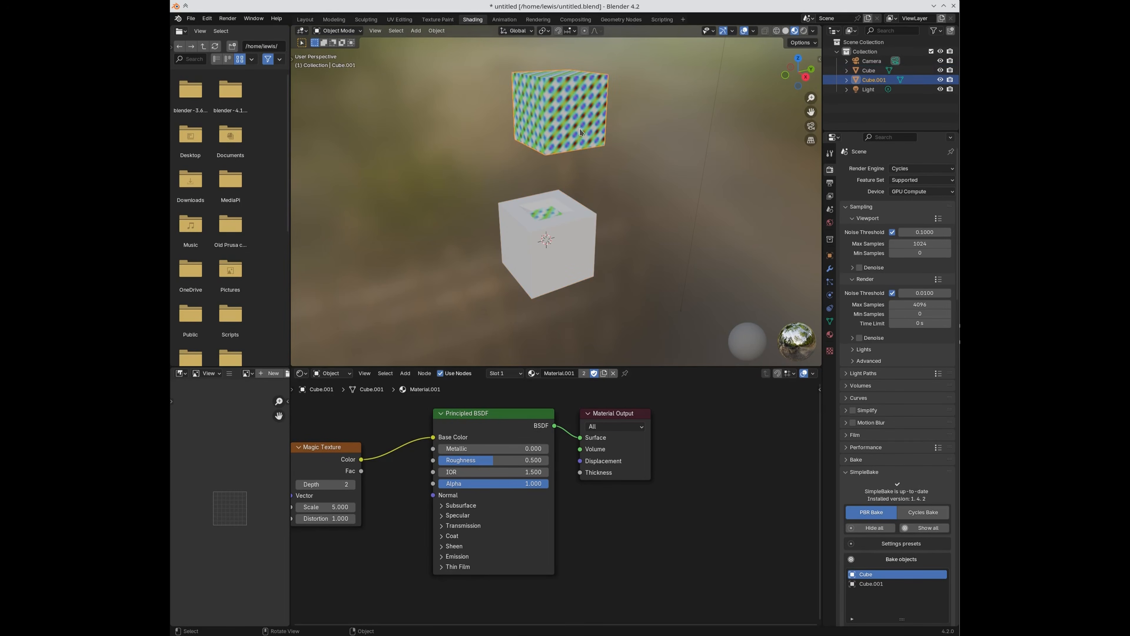
left_click(560, 240)
key("x")
left_click(557, 242)
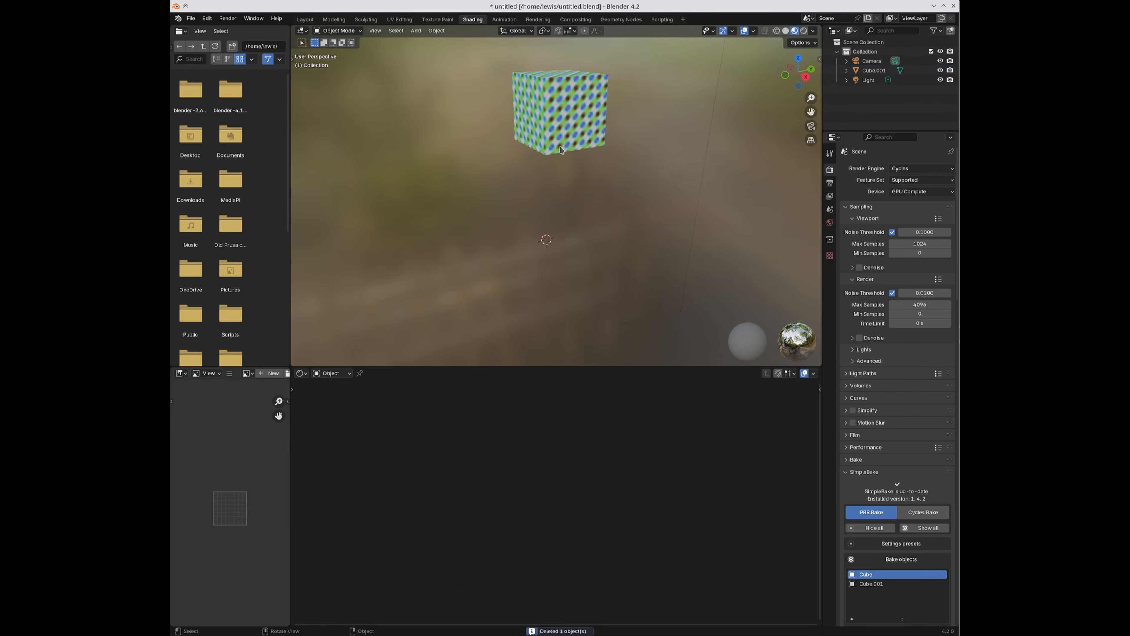
left_click(558, 128)
left_click_drag(570, 101, 538, 190)
left_click(829, 334)
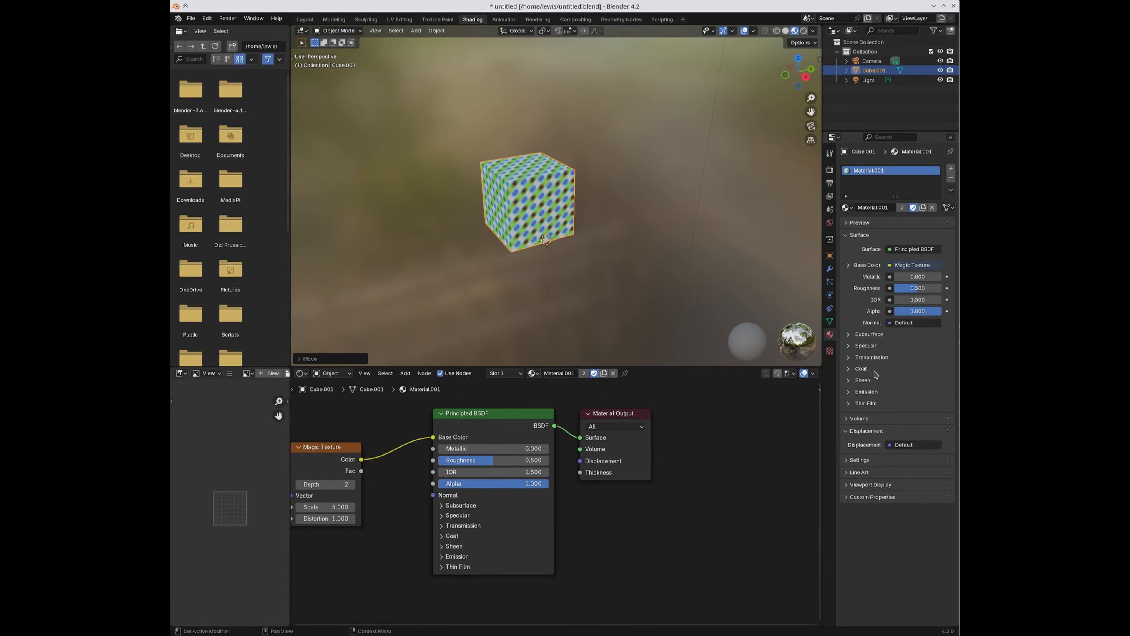
left_click(829, 169)
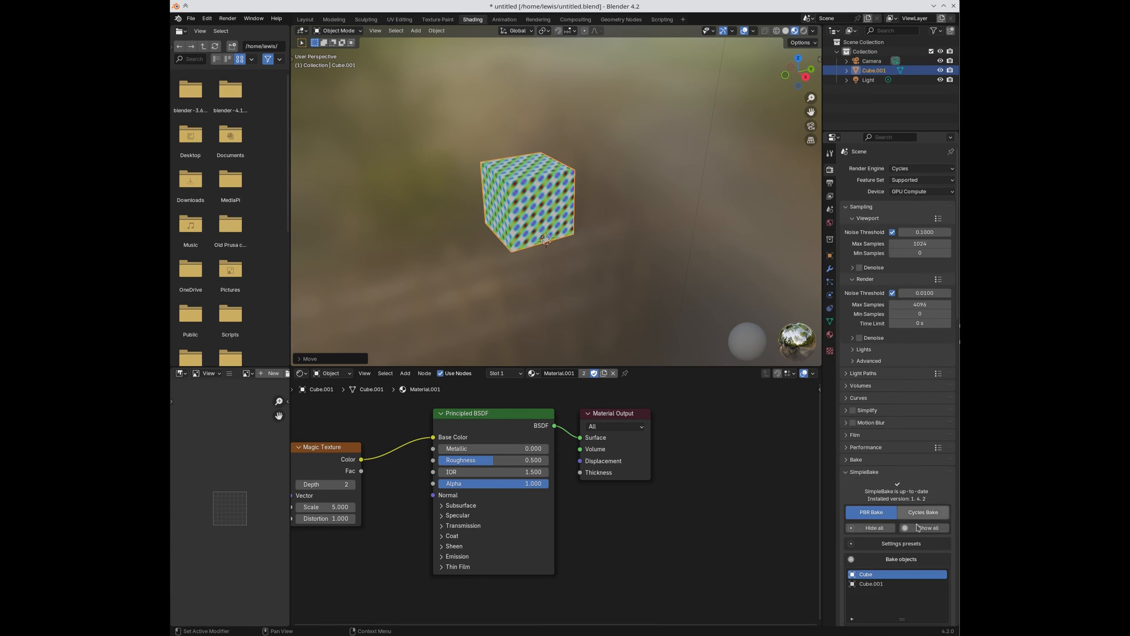
Step: Refresh the bake objects and set SimpleBake to bake only Diffuse, with Lightmap off
scroll(918, 527, "down", 5)
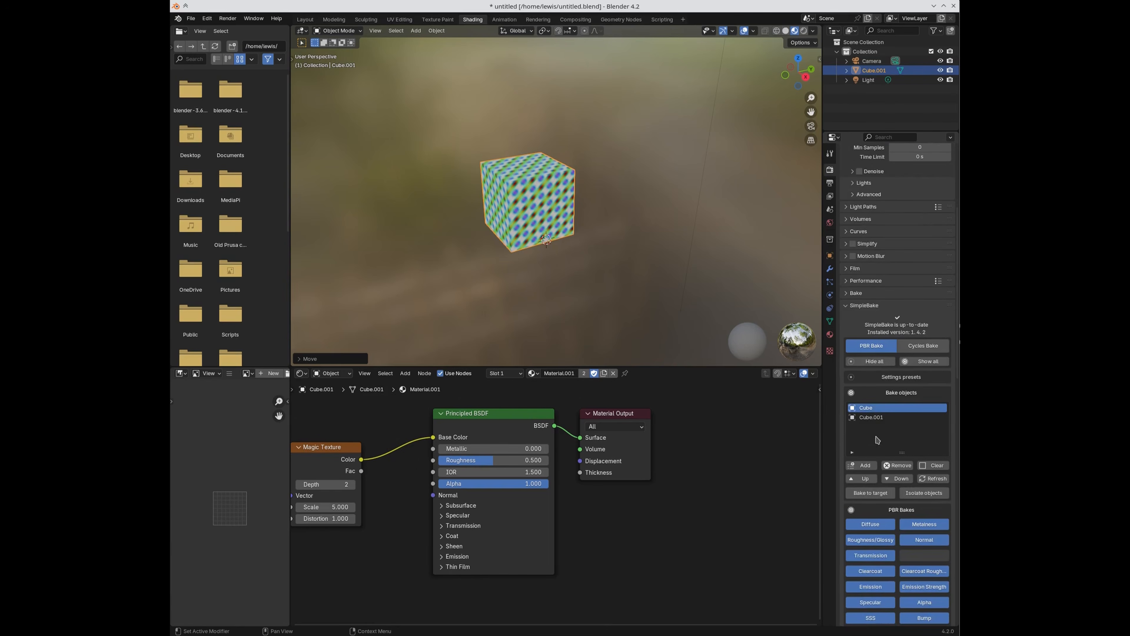
left_click(933, 478)
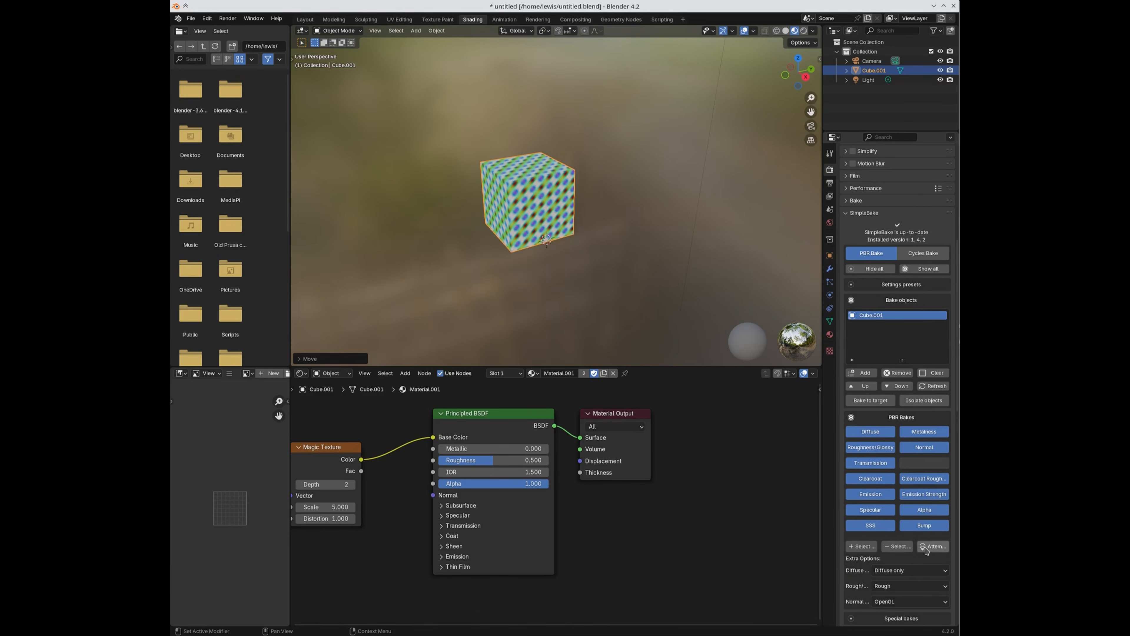
left_click(897, 546)
left_click(872, 432)
scroll(875, 434, "down", 6)
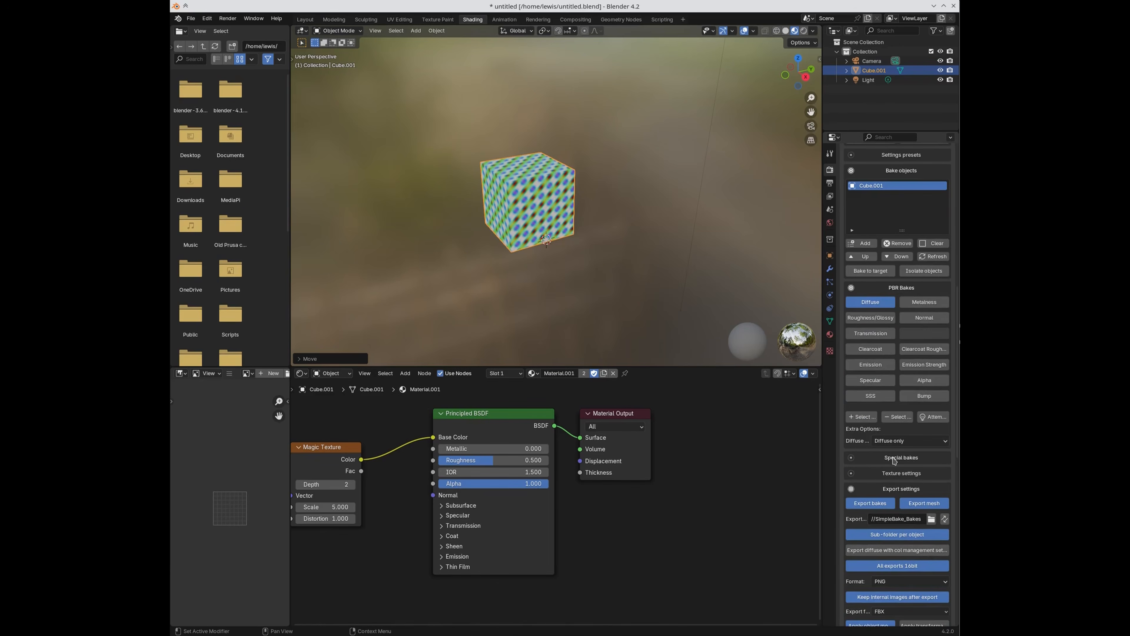
left_click(896, 472)
left_click(896, 472)
left_click(893, 458)
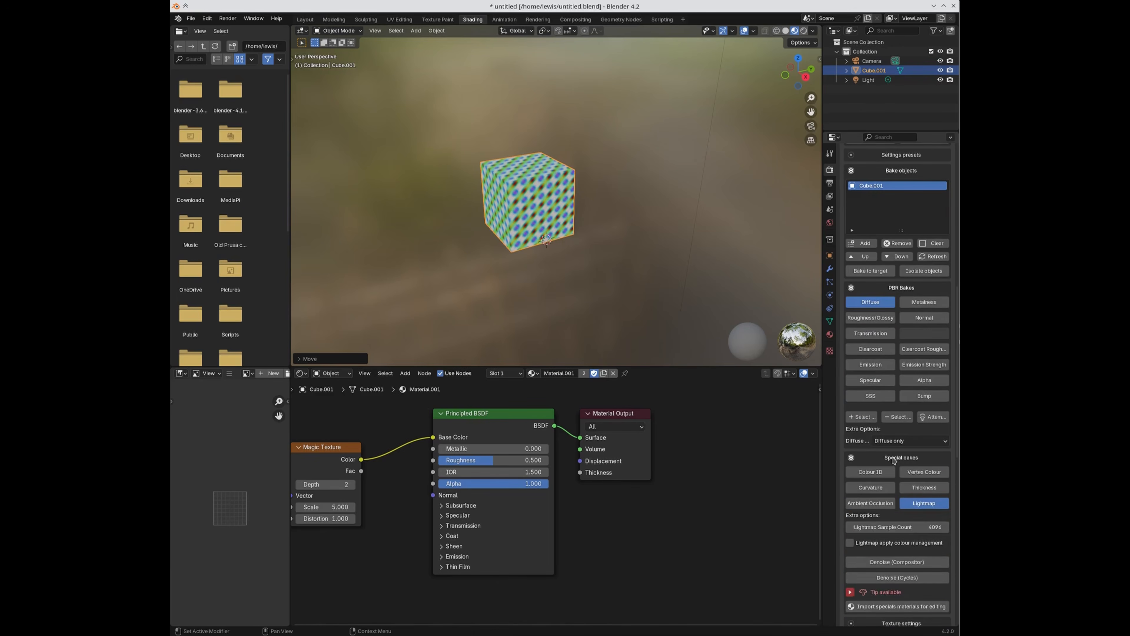
left_click(929, 508)
left_click(896, 460)
left_click(895, 474)
left_click(896, 474)
Step: Run the Diffuse bake, dismiss the completion message, and bring Dolphin over Blender
scroll(908, 489, "down", 10)
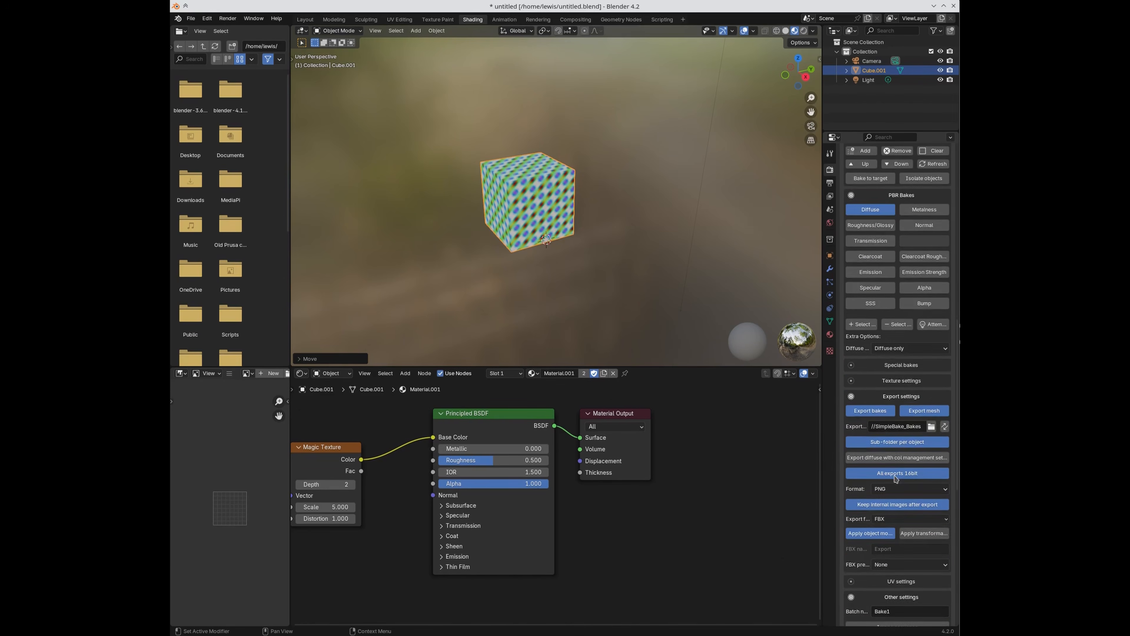
scroll(884, 540, "down", 8)
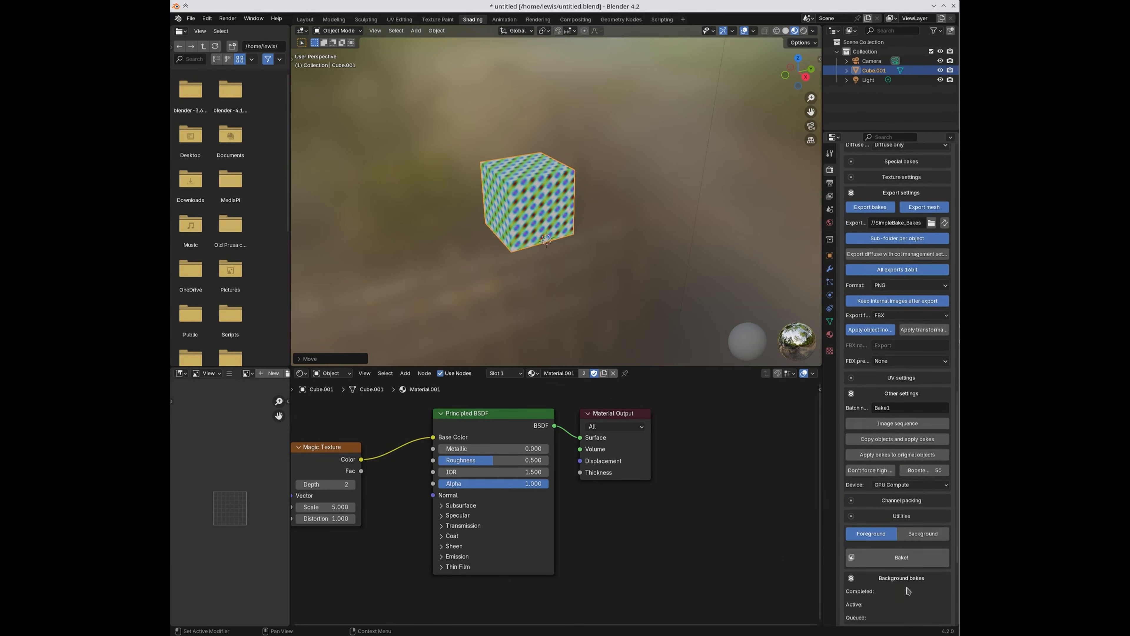
left_click(882, 559)
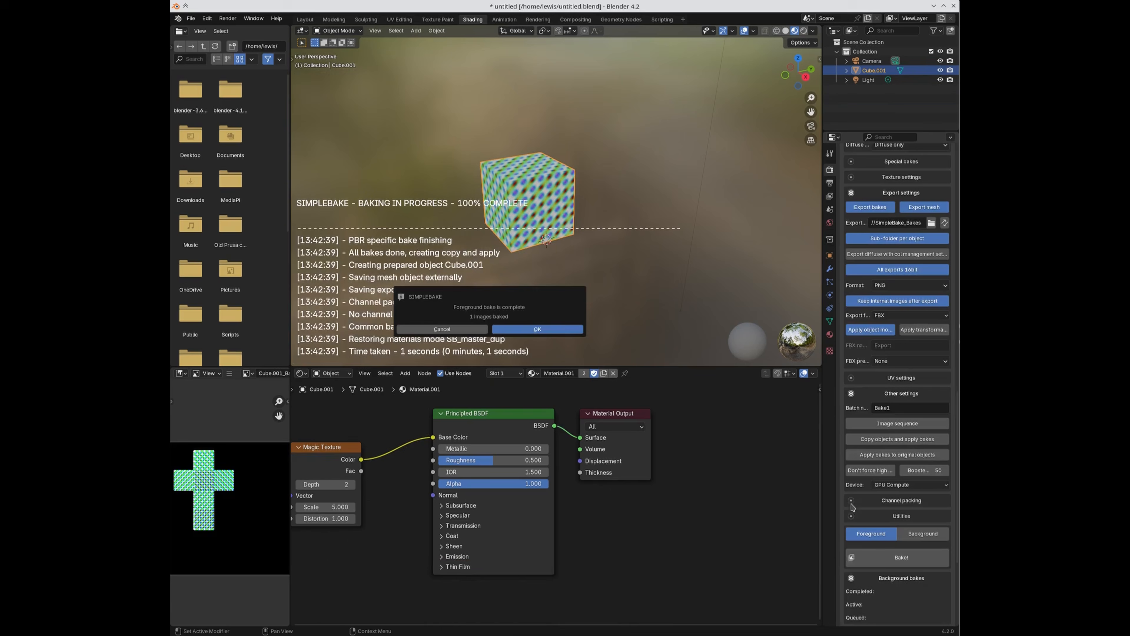
left_click(538, 329)
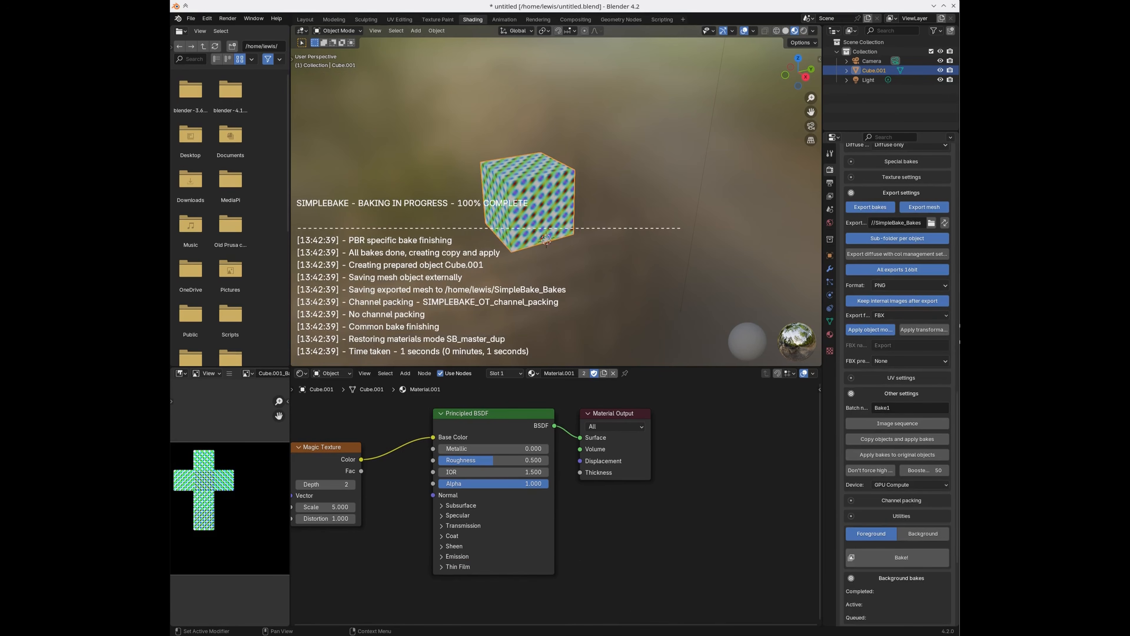
left_click_drag(958, 147, 605, 116)
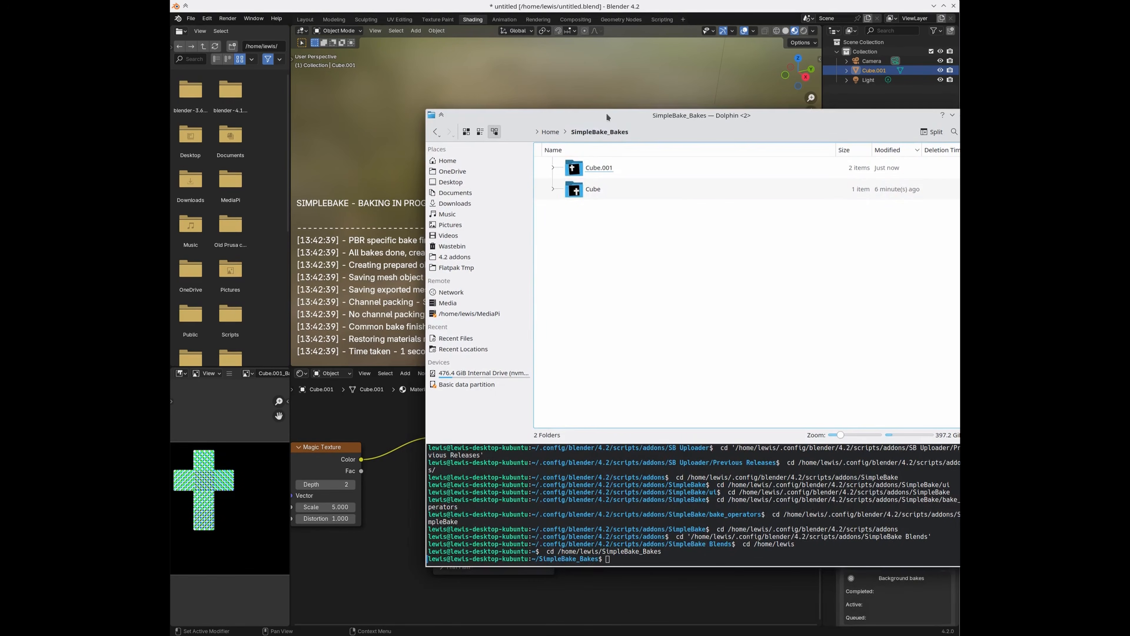
Step: Delete the old Cube folder and open Cube.001 to check its FBX and diffuse PNG
left_click(600, 194)
key("Delete")
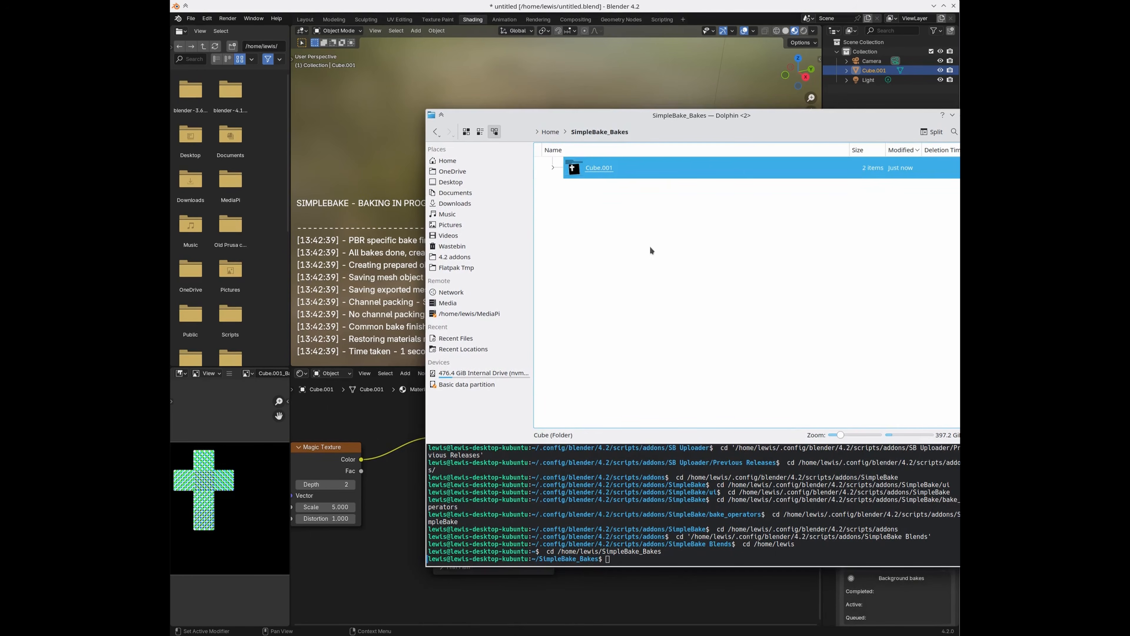
double_click(599, 168)
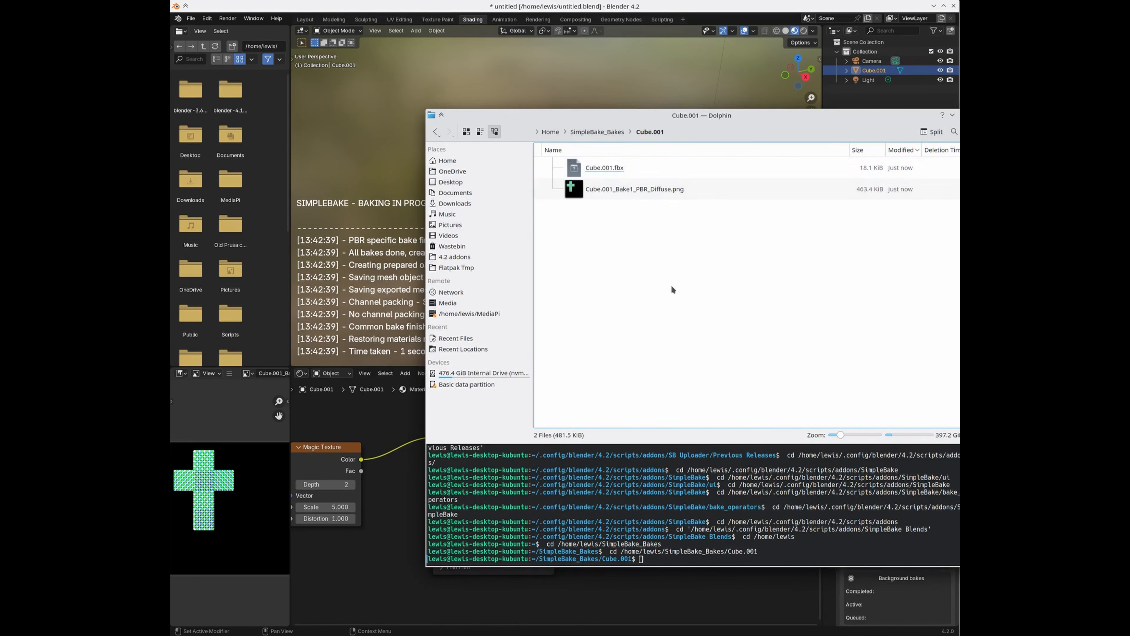
left_click(598, 191)
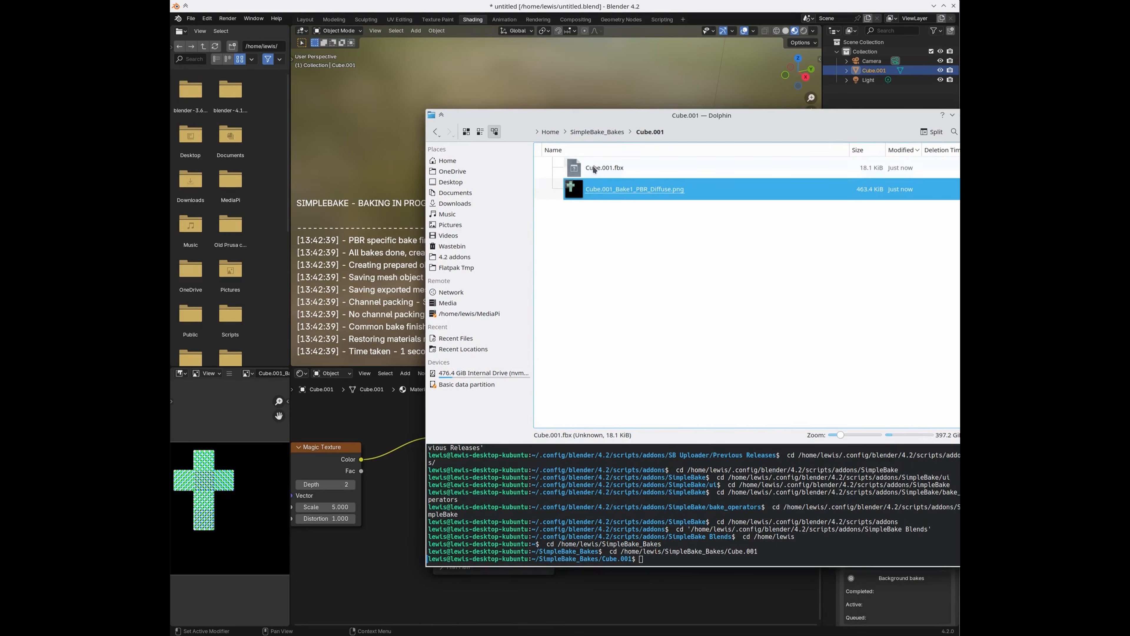
left_click(586, 167)
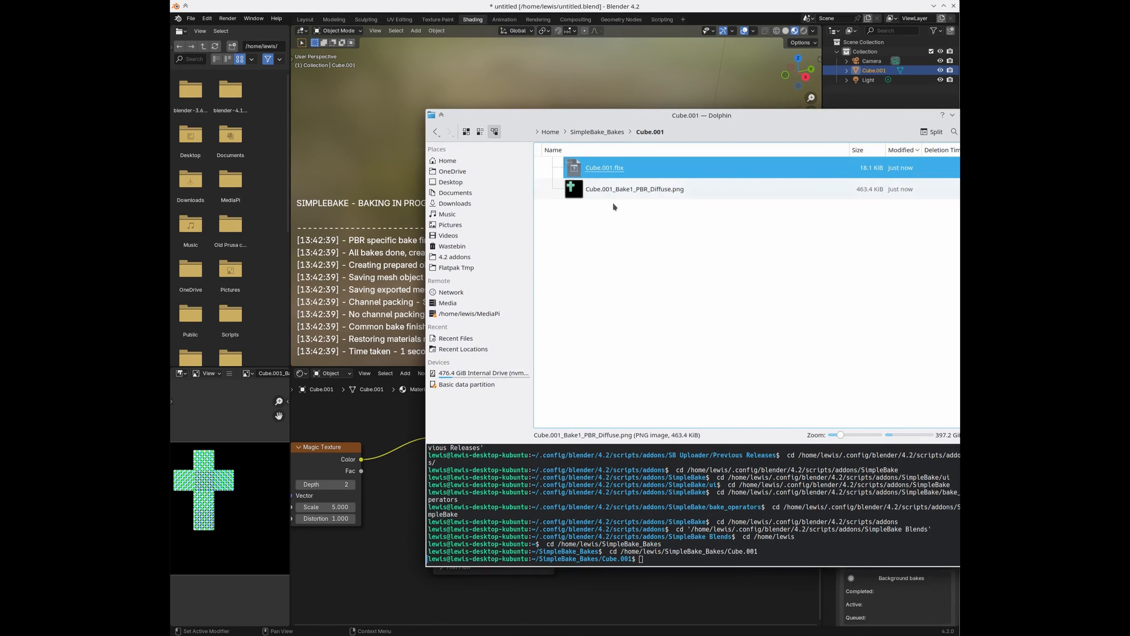
left_click(191, 18)
Step: Start a fresh scene without saving, copy the bake folder path, and delete the default objects
mouse_move(197, 31)
key("ctrl+q")
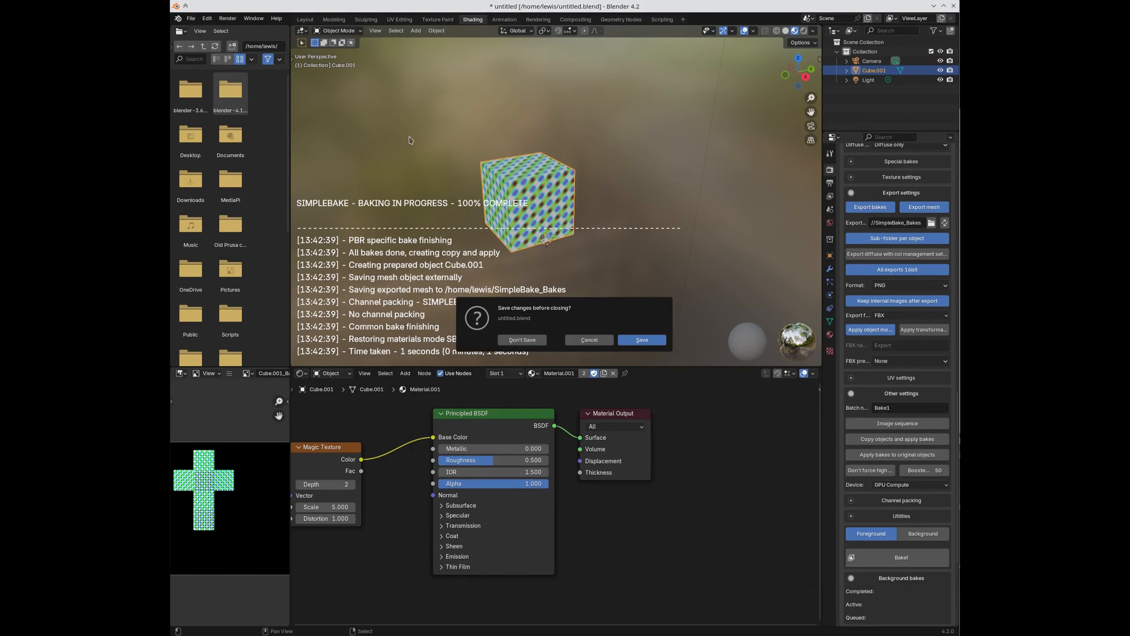
left_click(649, 340)
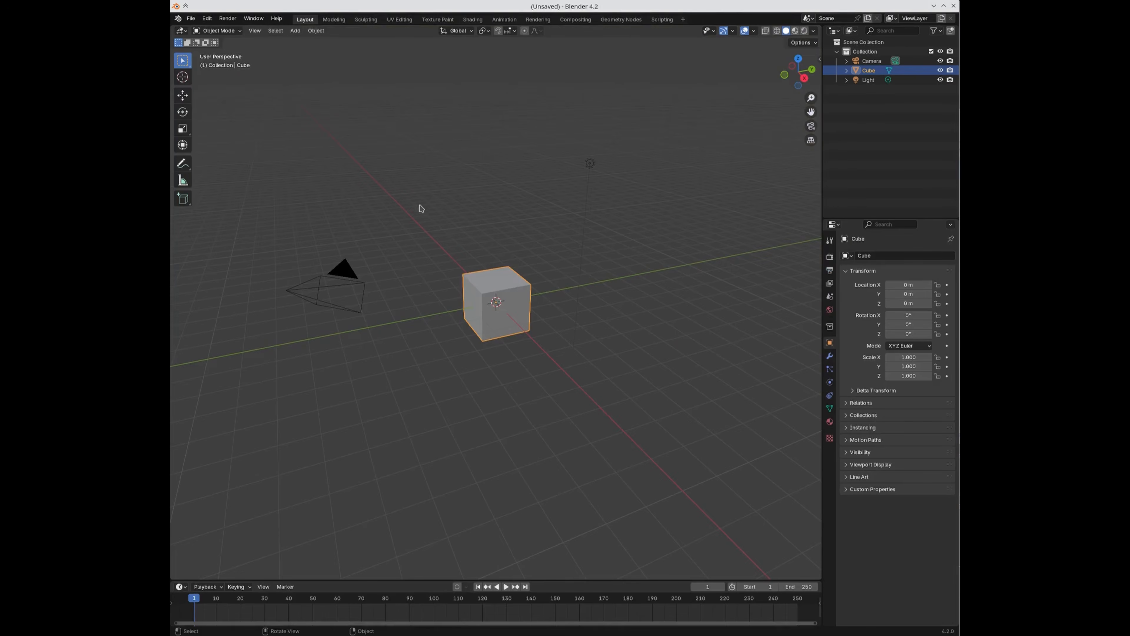
key("alt+Tab")
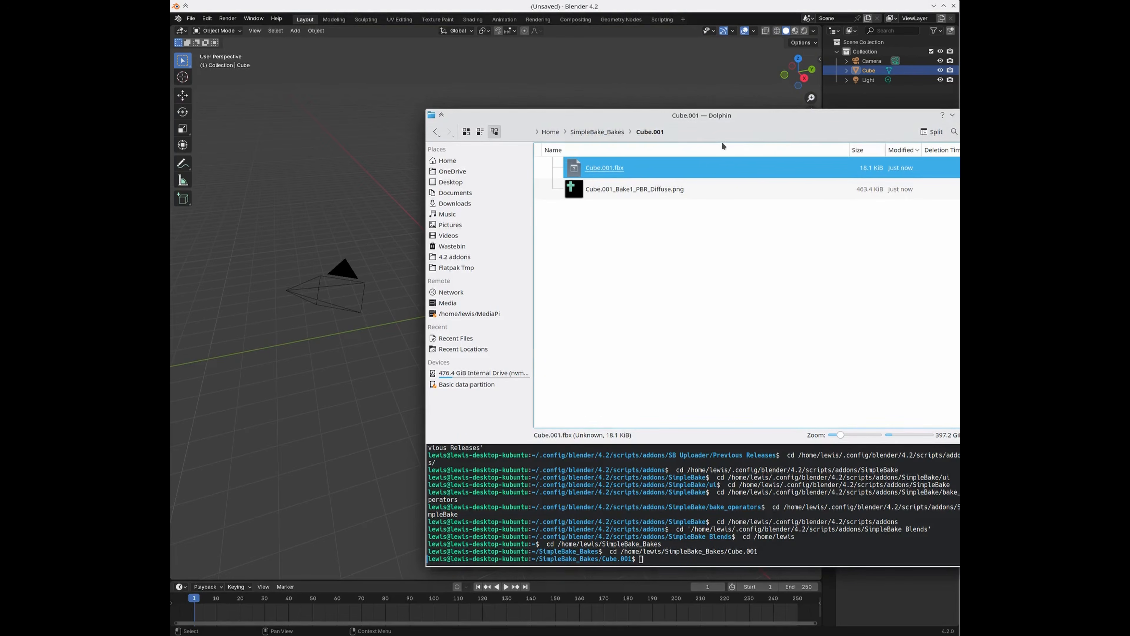
left_click(711, 131)
key("ctrl+a")
left_click(357, 96)
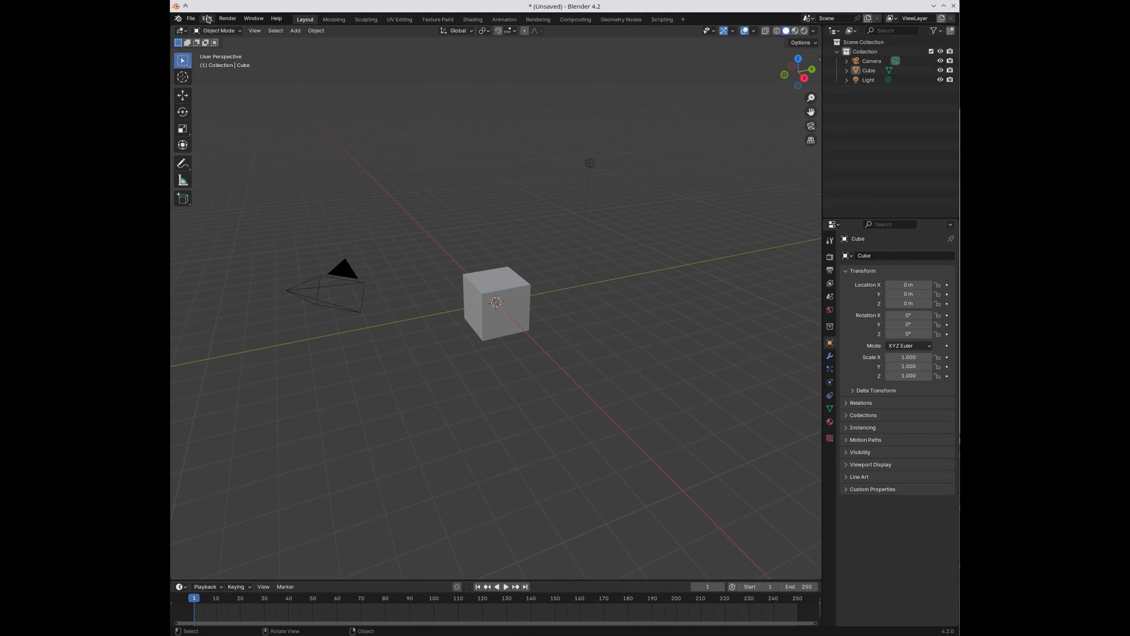
key("a")
key("x")
left_click(370, 181)
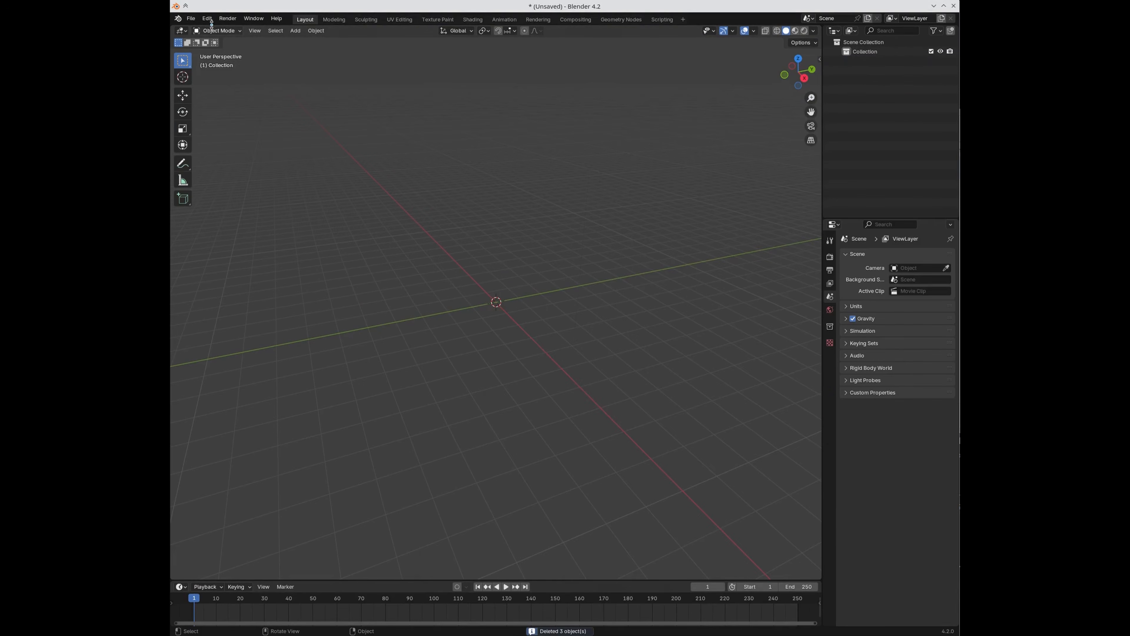
Step: Import Cube.001.fbx from the bake folder and view Cube.001_Baked's material
left_click(191, 18)
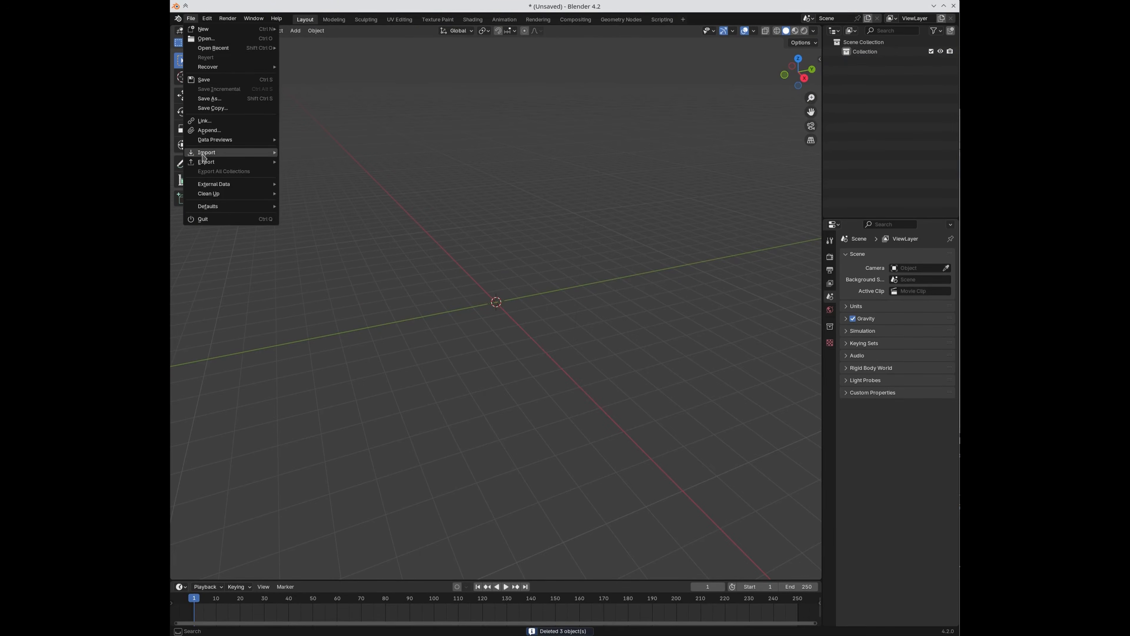
mouse_move(205, 154)
left_click(342, 227)
left_click(555, 209)
key("ctrl+v")
key("Return")
double_click(459, 248)
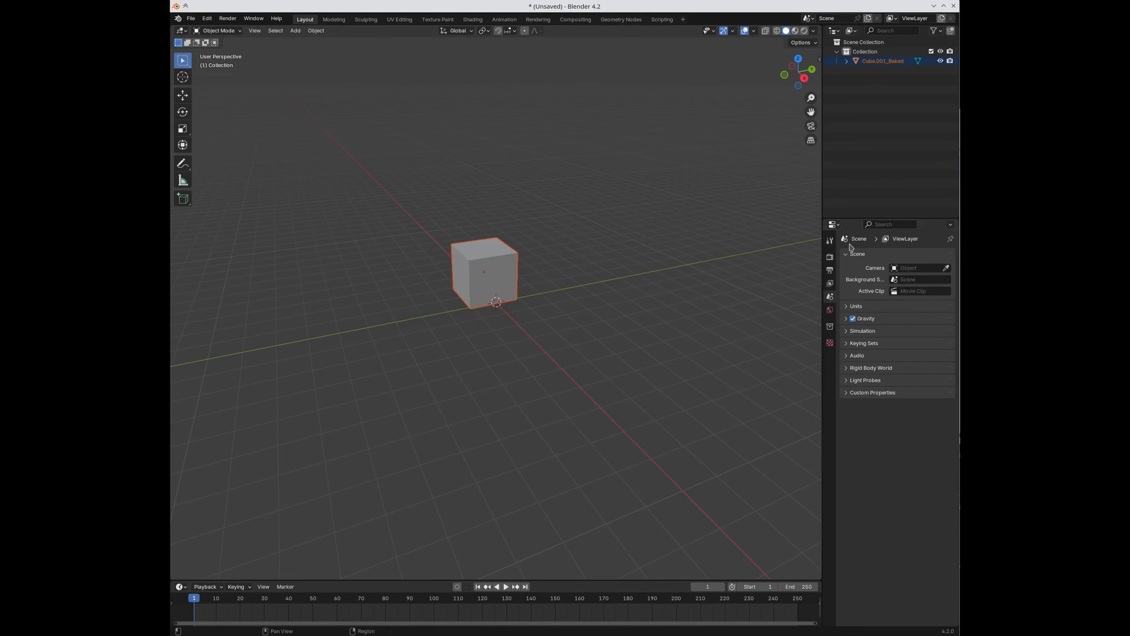
left_click(830, 343)
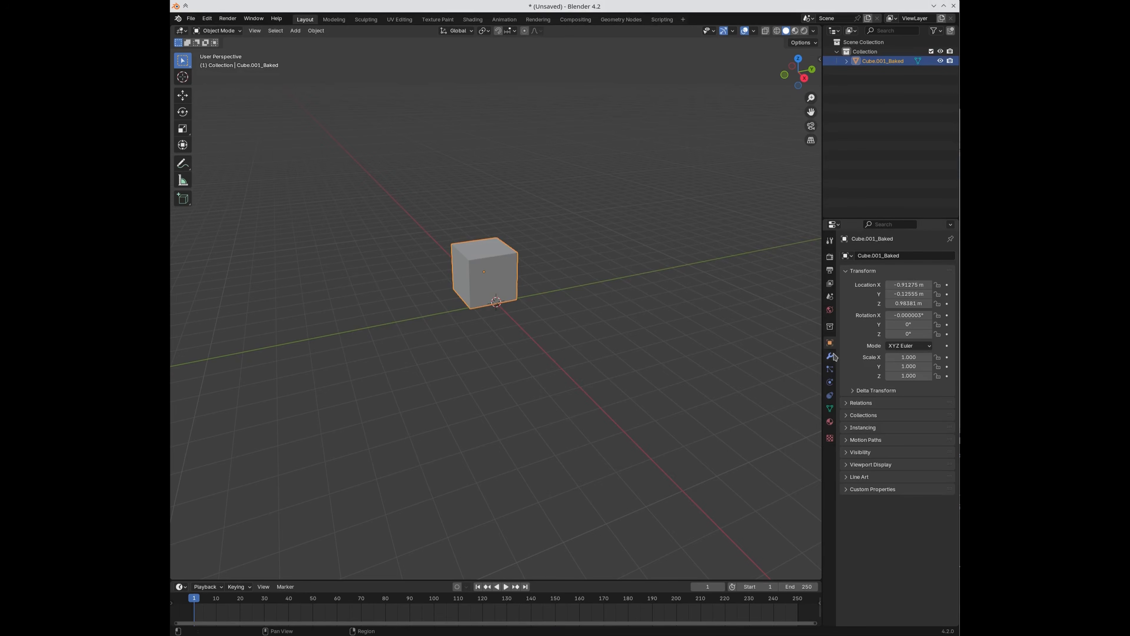
left_click(830, 422)
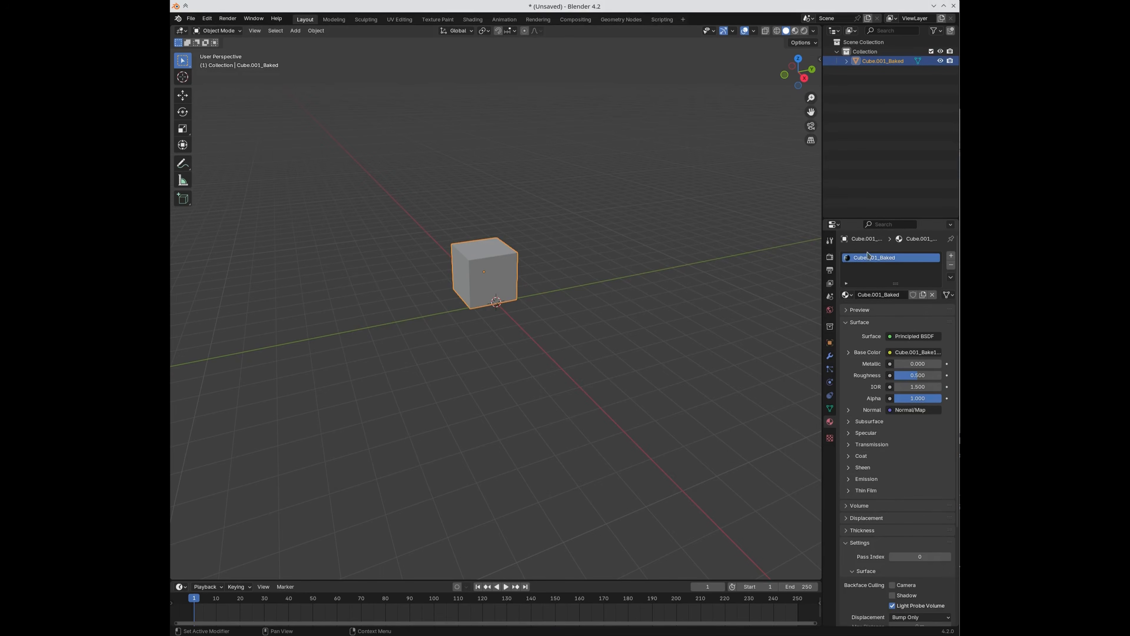
left_click(473, 20)
Step: Show the baked diffuse texture in UV Editing and widen the sidebar to reveal its full file path
middle_click_drag(458, 464, 533, 567)
scroll(522, 460, "up", 2)
scroll(461, 456, "up", 2)
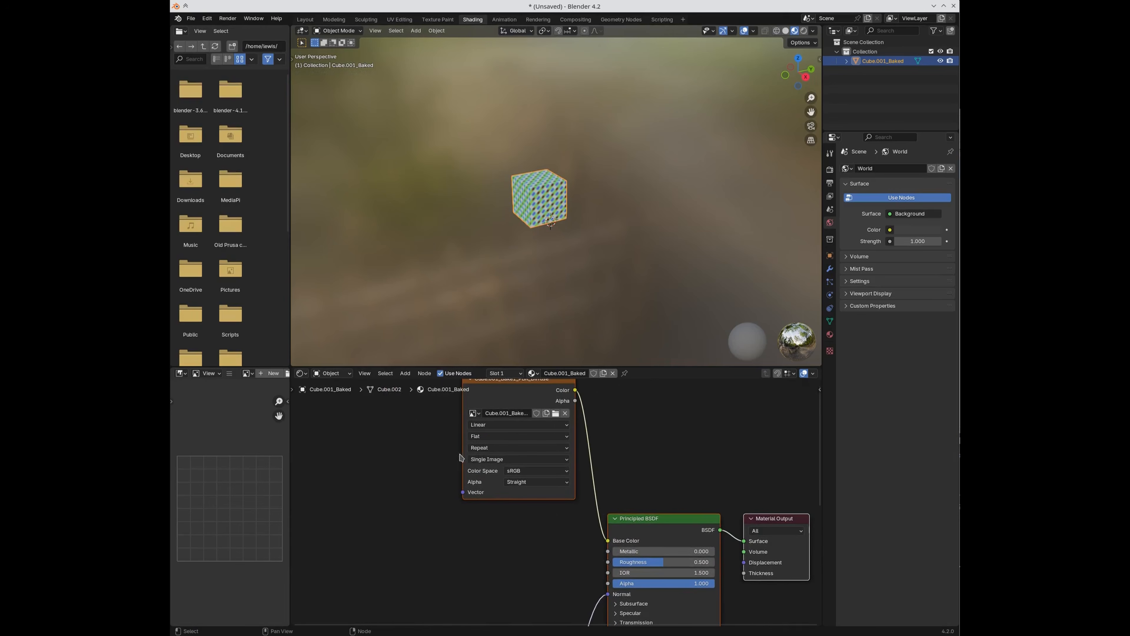
middle_click_drag(468, 422, 427, 433)
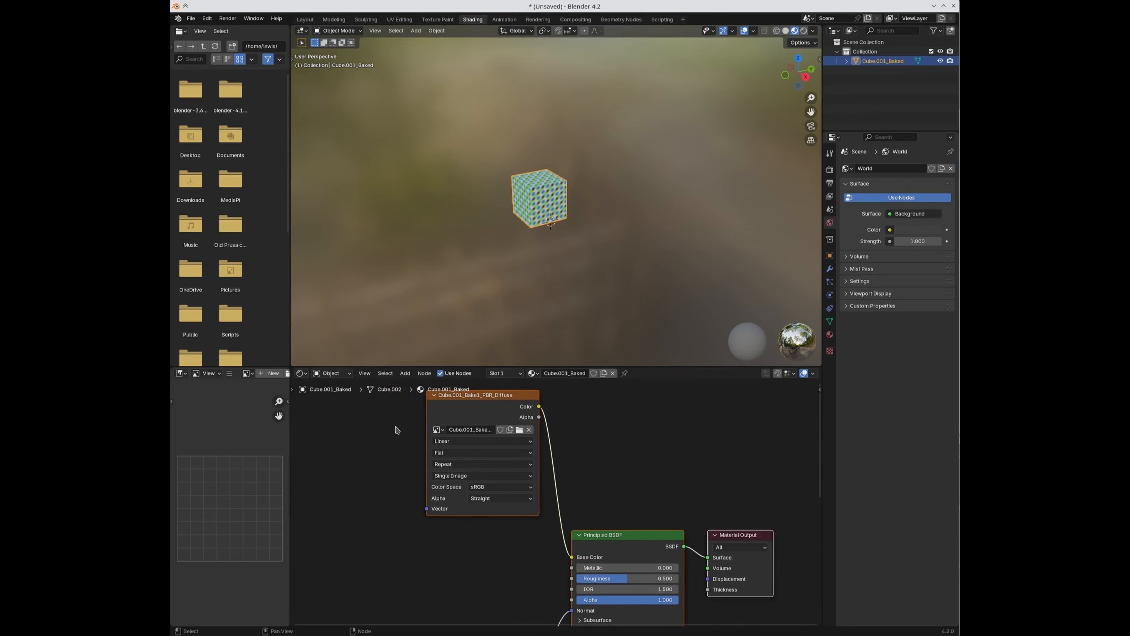
left_click(424, 415)
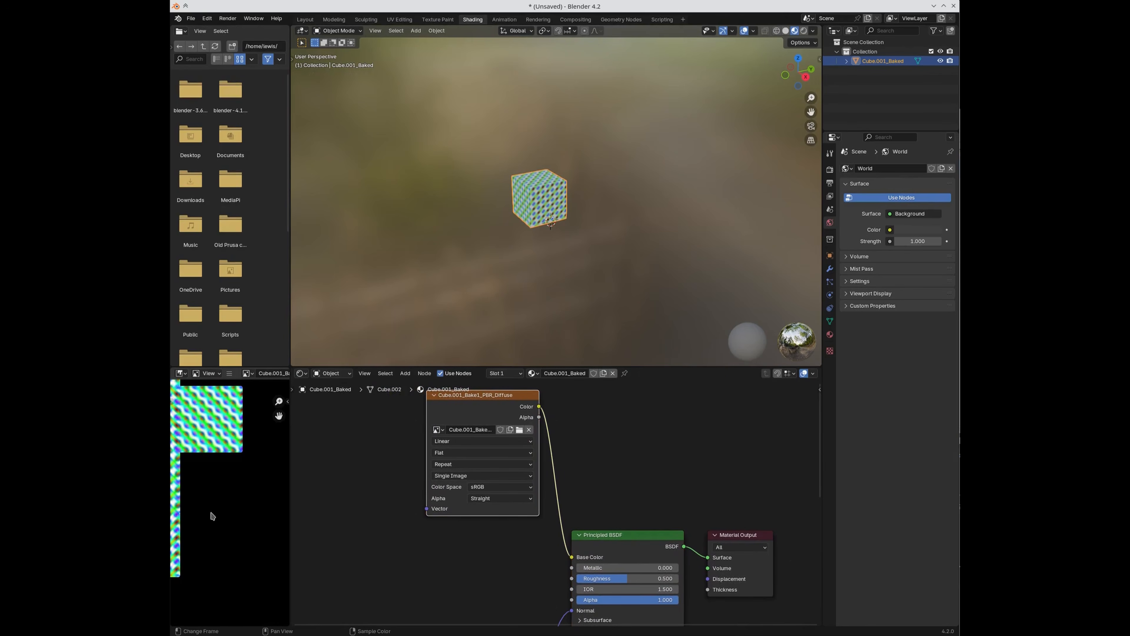
left_click(402, 21)
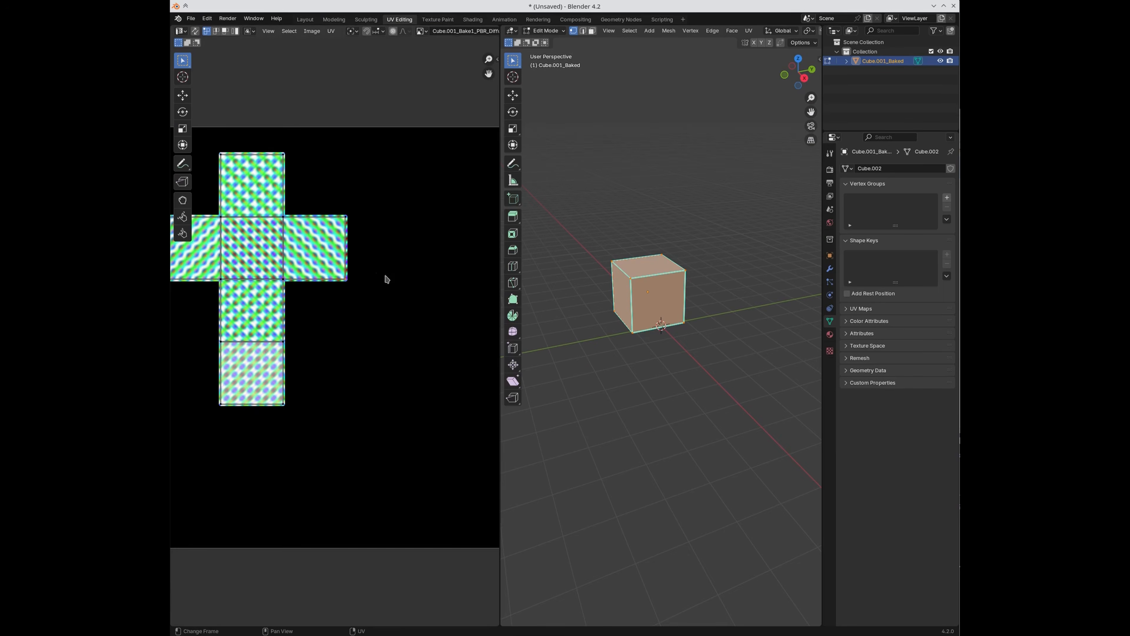
key("n")
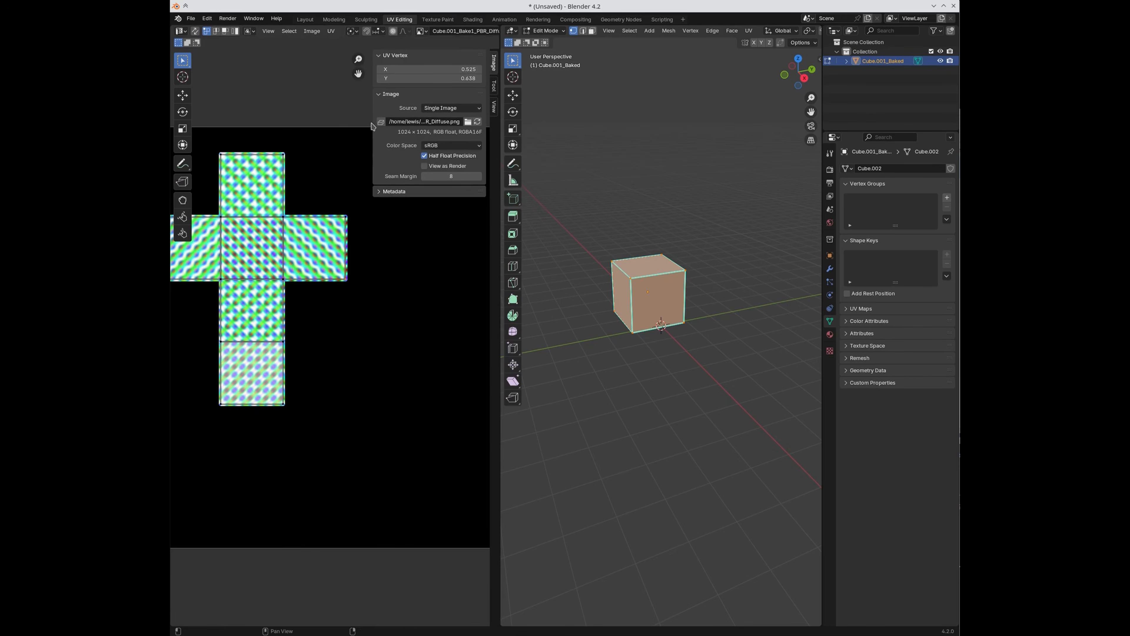
left_click_drag(372, 125, 212, 126)
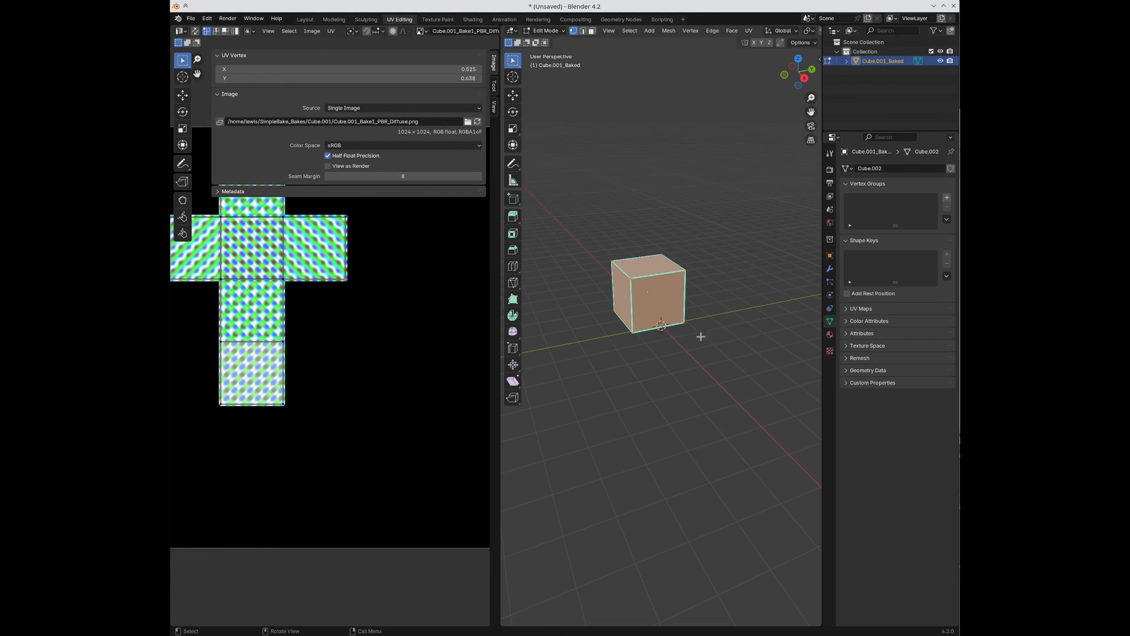
key("Tab")
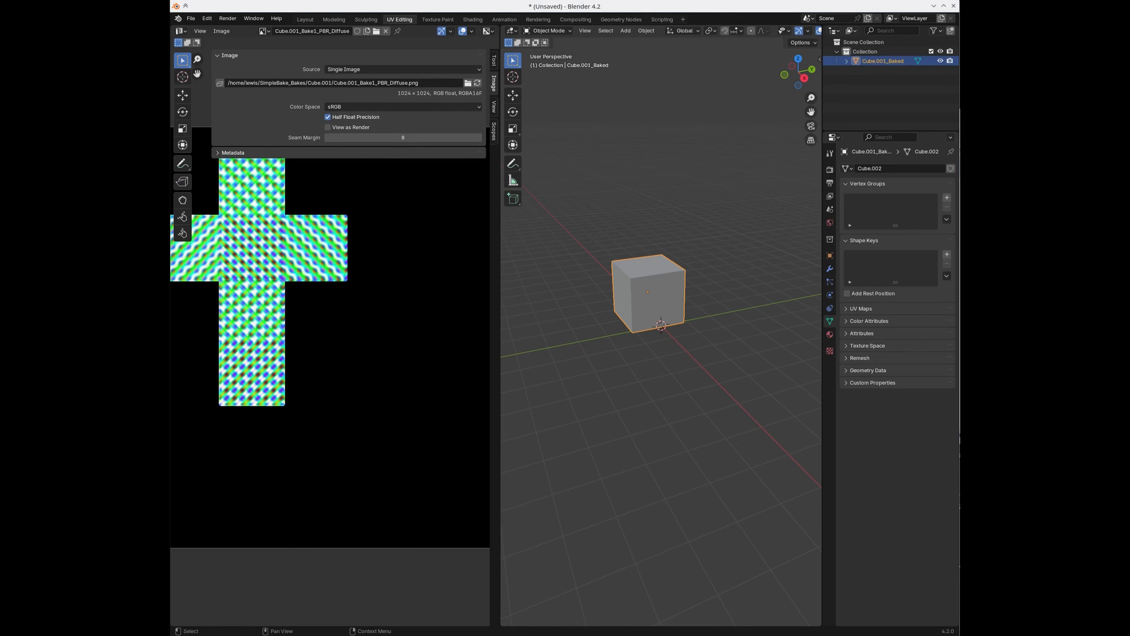
key("alt+Tab")
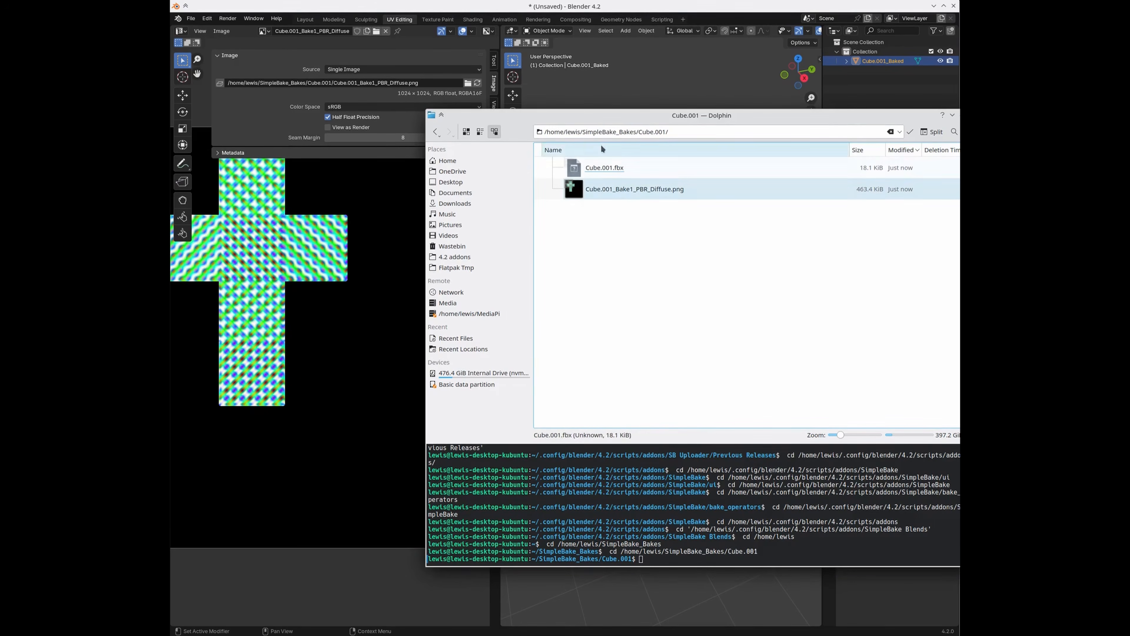
Step: Focus the Dolphin window and move it up and left to view the Cube.001 files
left_click(704, 109)
left_click(959, 230)
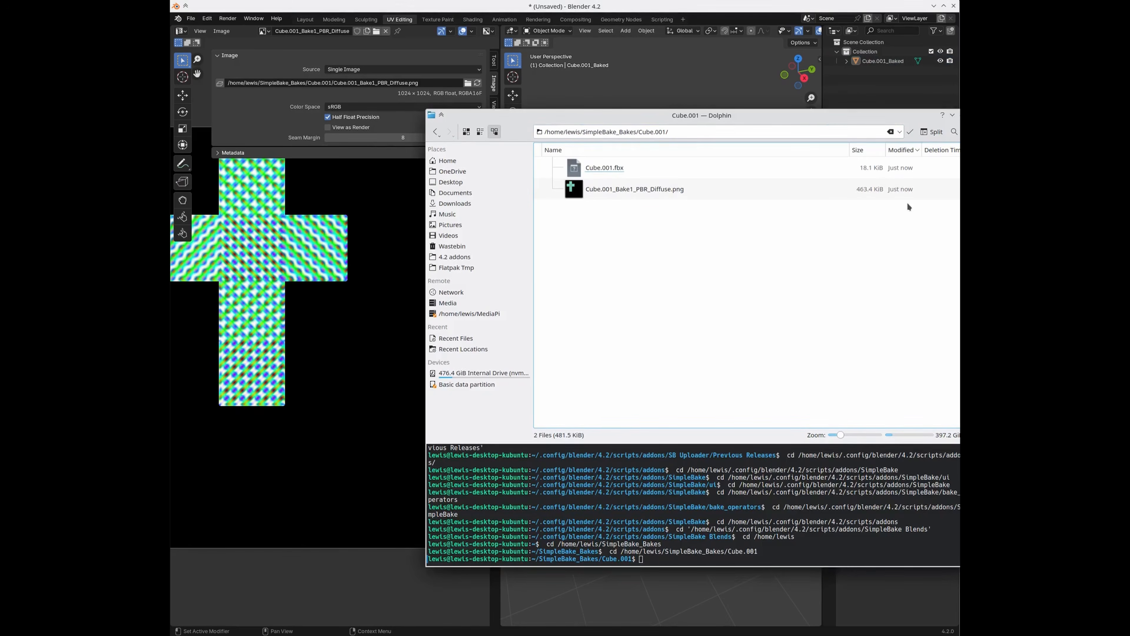
left_click_drag(804, 118, 758, 101)
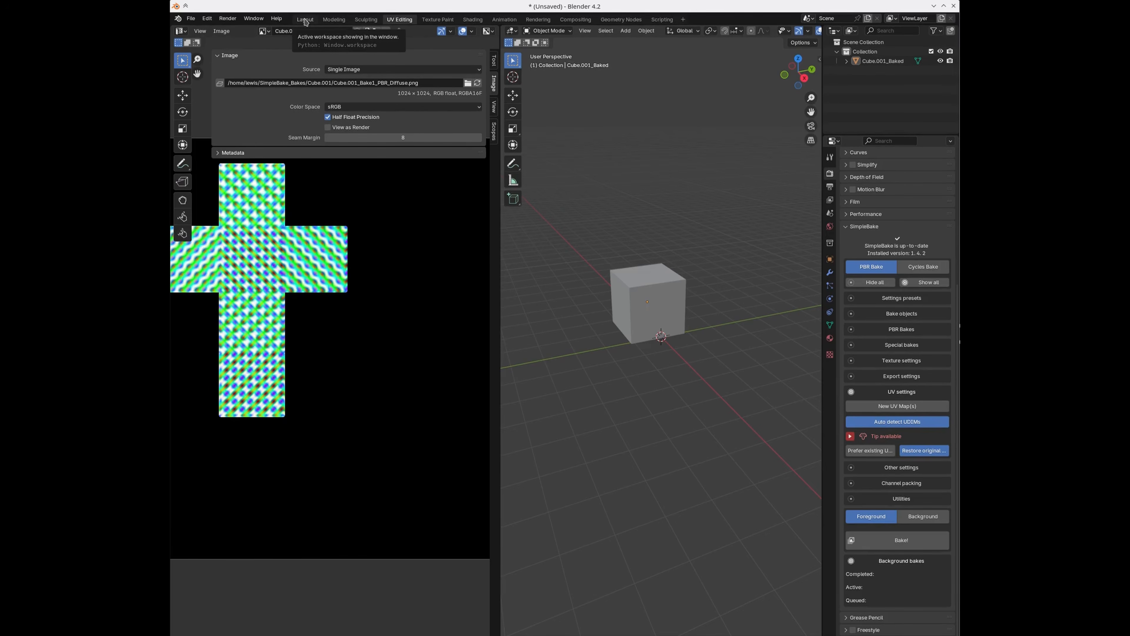
Step: Find SimpleBake in Preferences Add-ons by searching 'sim' and open its support page
left_click(191, 19)
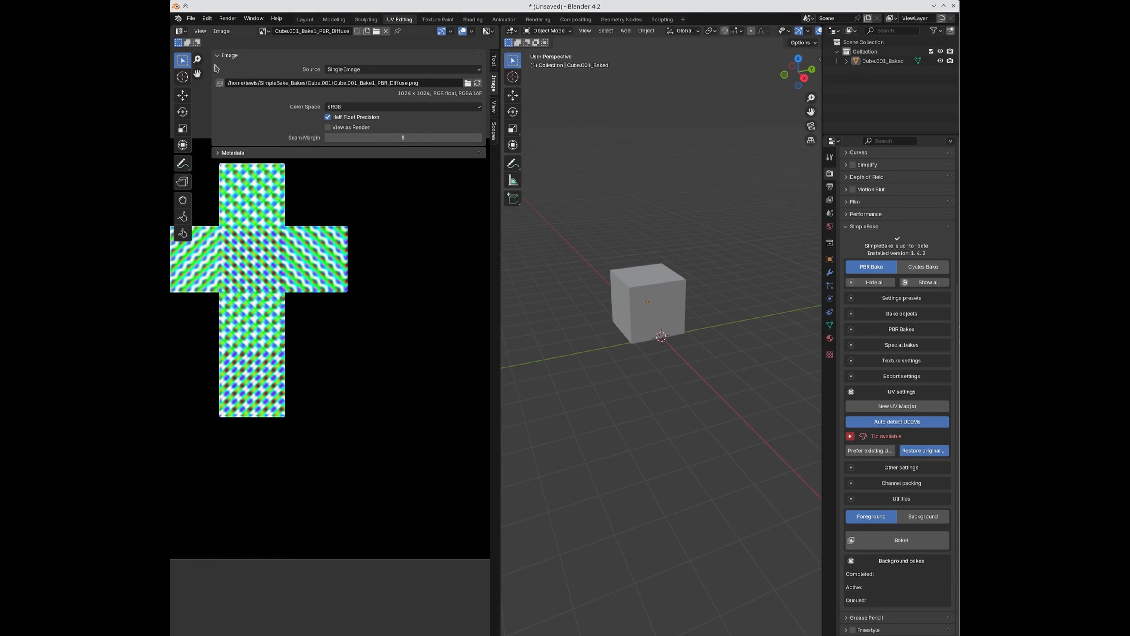
left_click(207, 19)
left_click(236, 141)
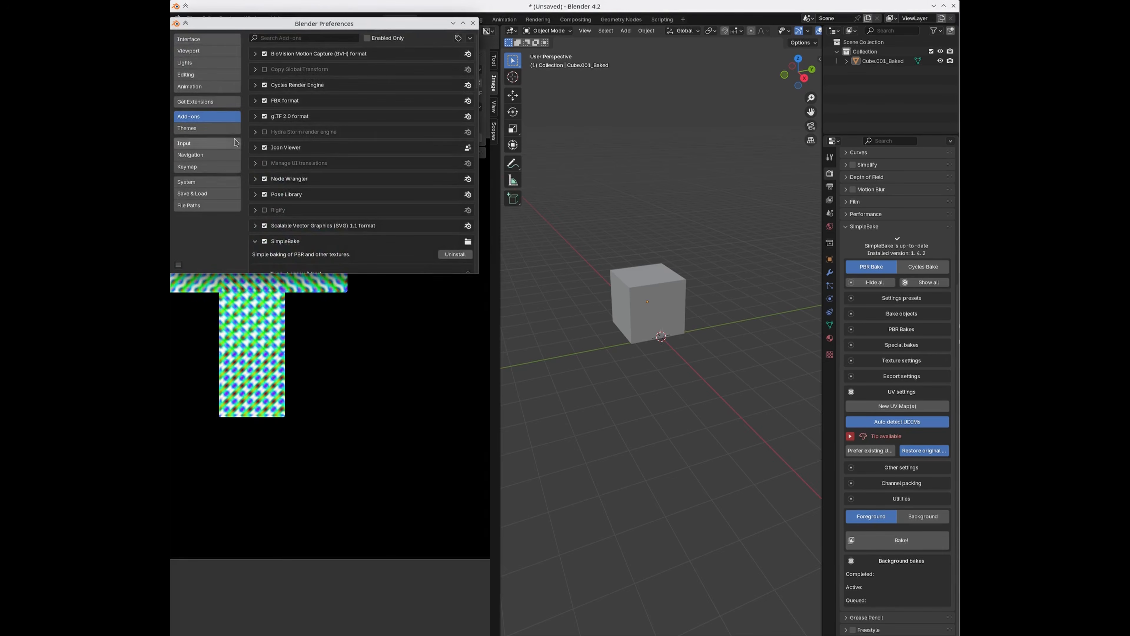
left_click(315, 39)
type("sim")
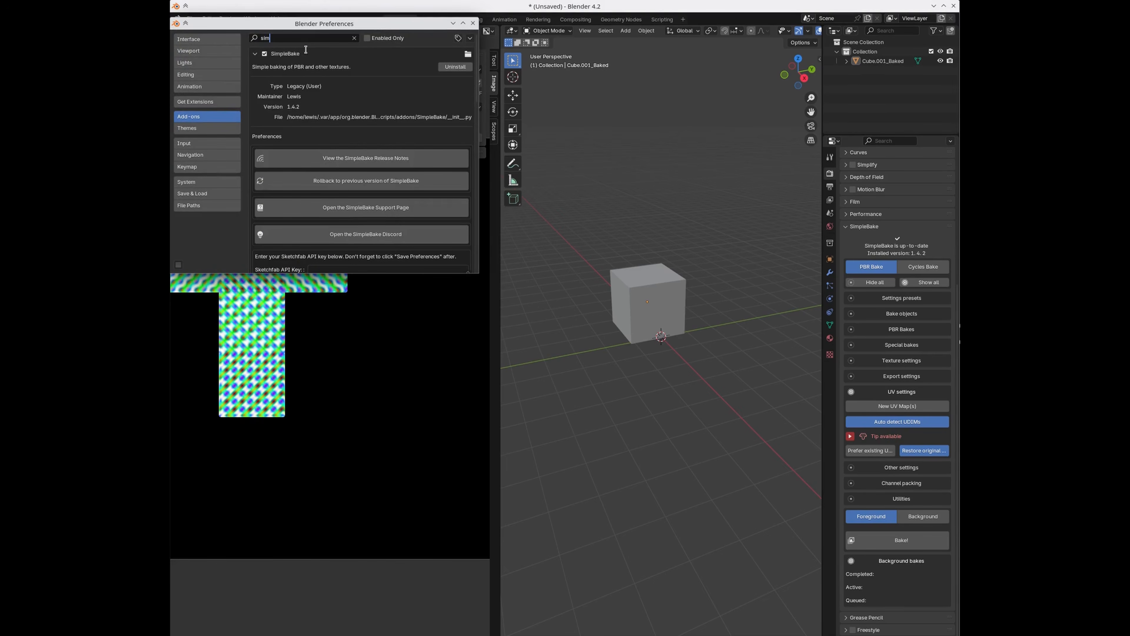
left_click(347, 208)
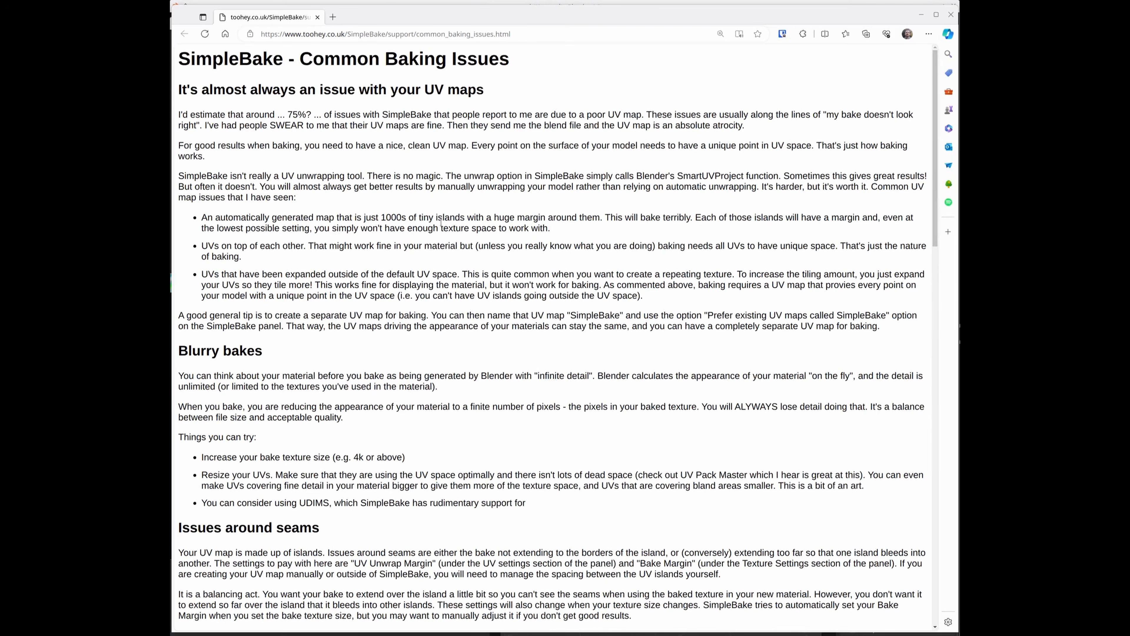
Step: Read the SimpleBake Common Baking Issues advice on clean UV maps, then close Edge
left_click_drag(177, 91, 536, 146)
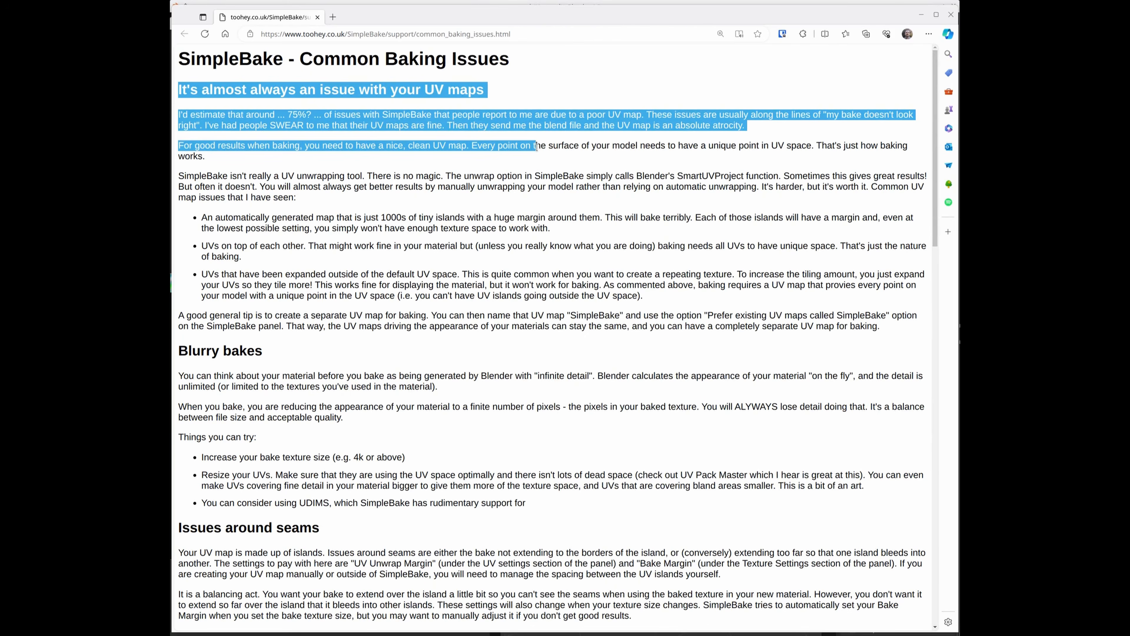
left_click_drag(537, 146, 539, 213)
left_click(227, 164)
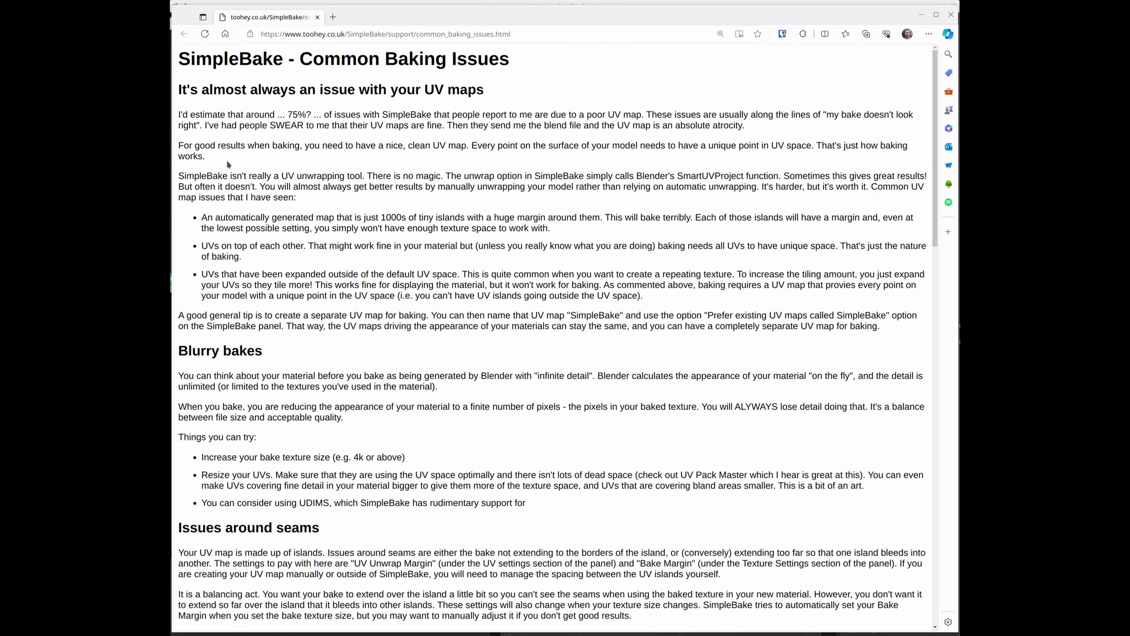
left_click_drag(180, 146, 217, 153)
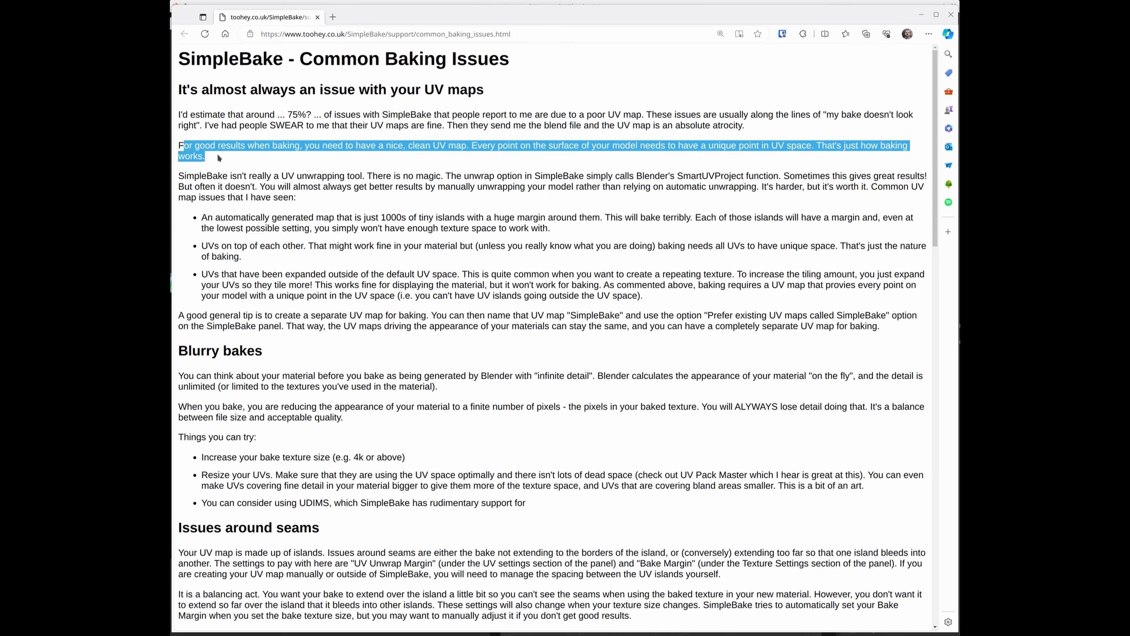
left_click(236, 173)
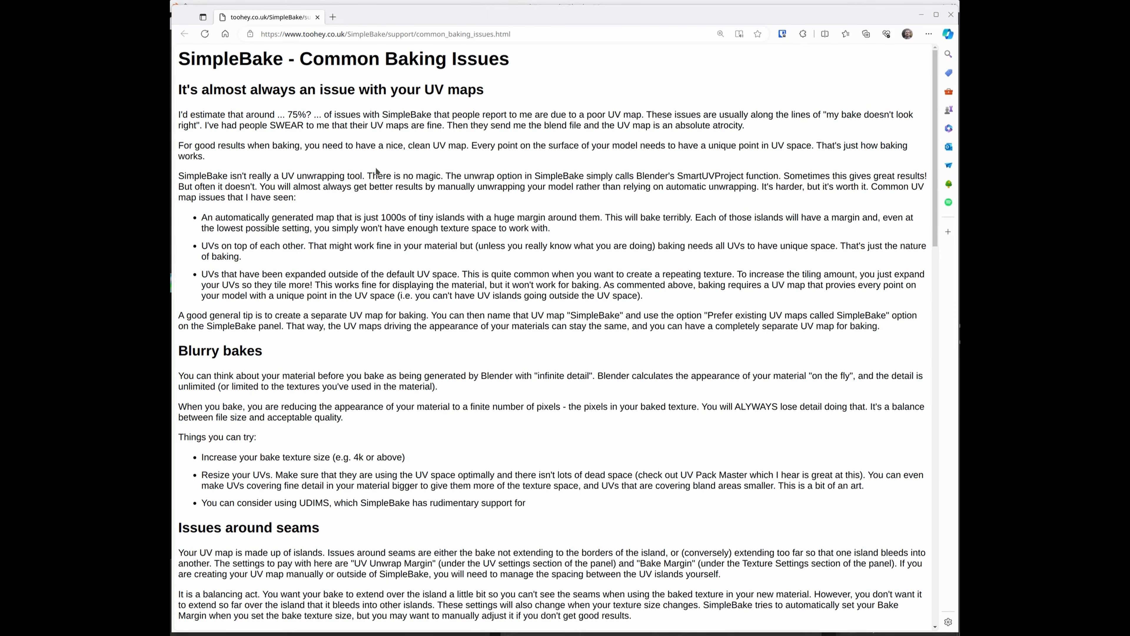
left_click(951, 15)
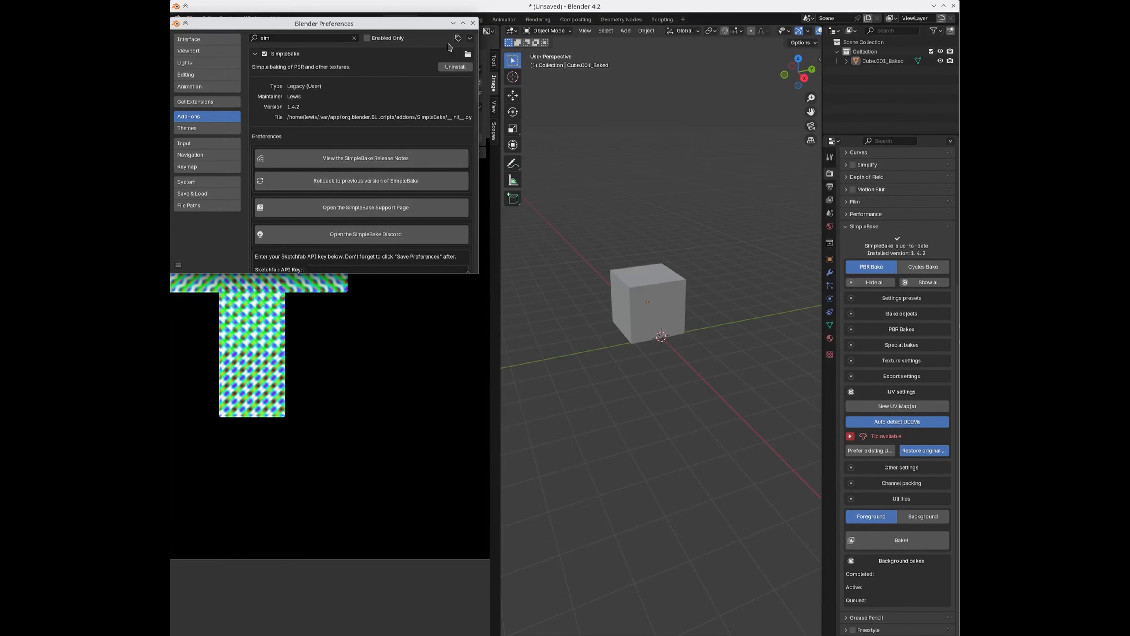
Step: Close Preferences, duplicate the baked cube, and enter Edit Mode with both cubes selected
left_click(472, 23)
left_click(643, 301)
key("shift+d")
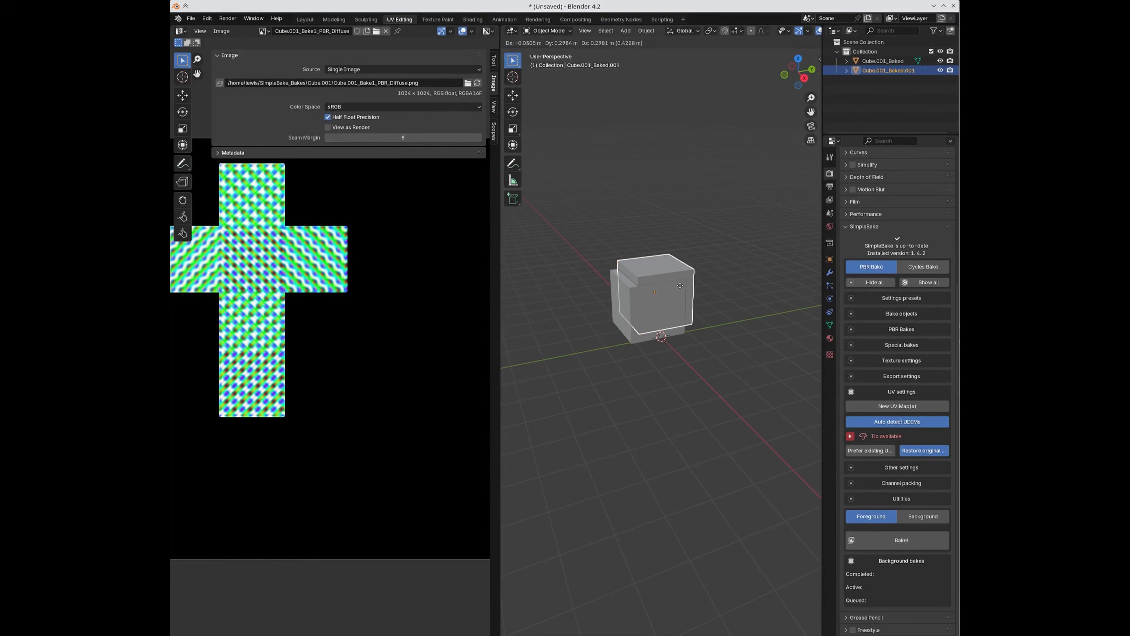
left_click(626, 295, "shift")
key("Tab")
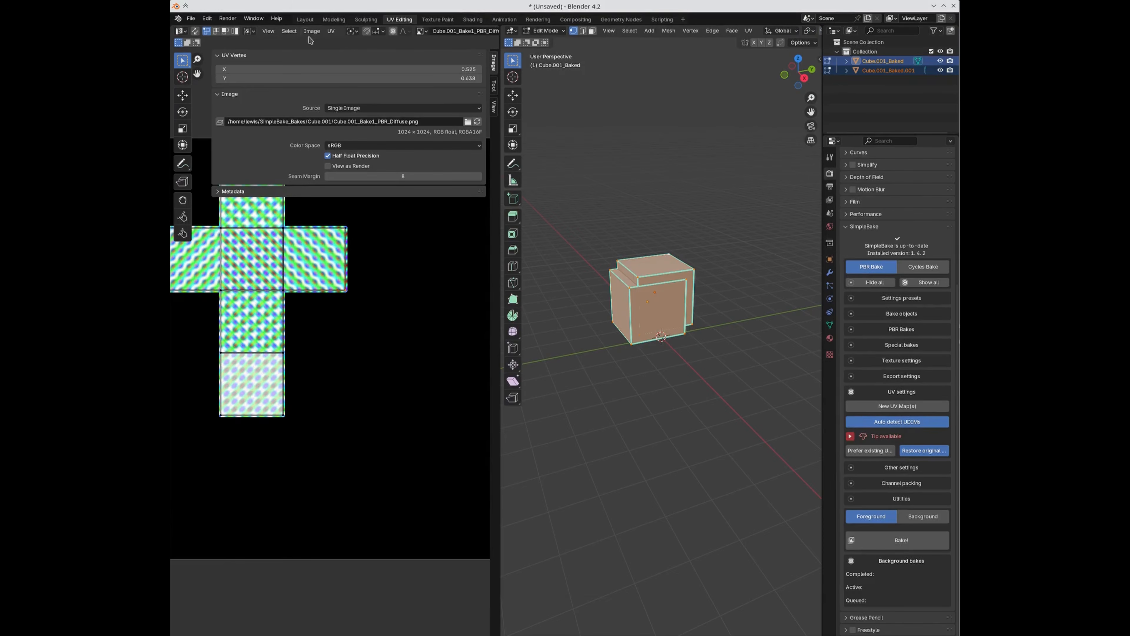
Step: Reframe the UV editor and unlink the baked image from it
key("Home")
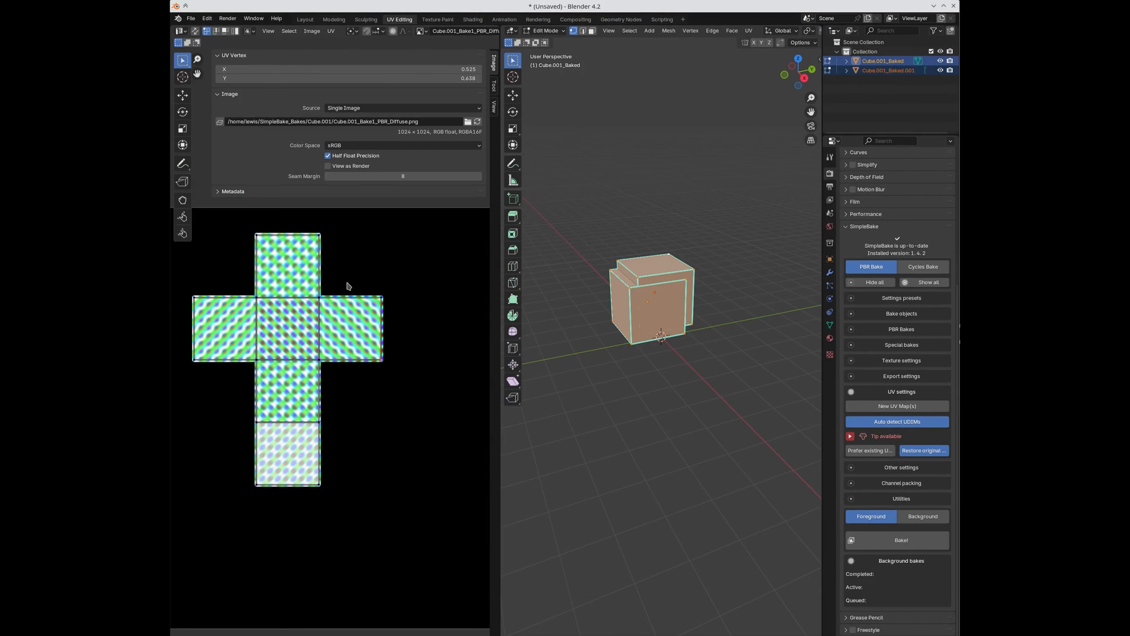
scroll(465, 35, "down", 5)
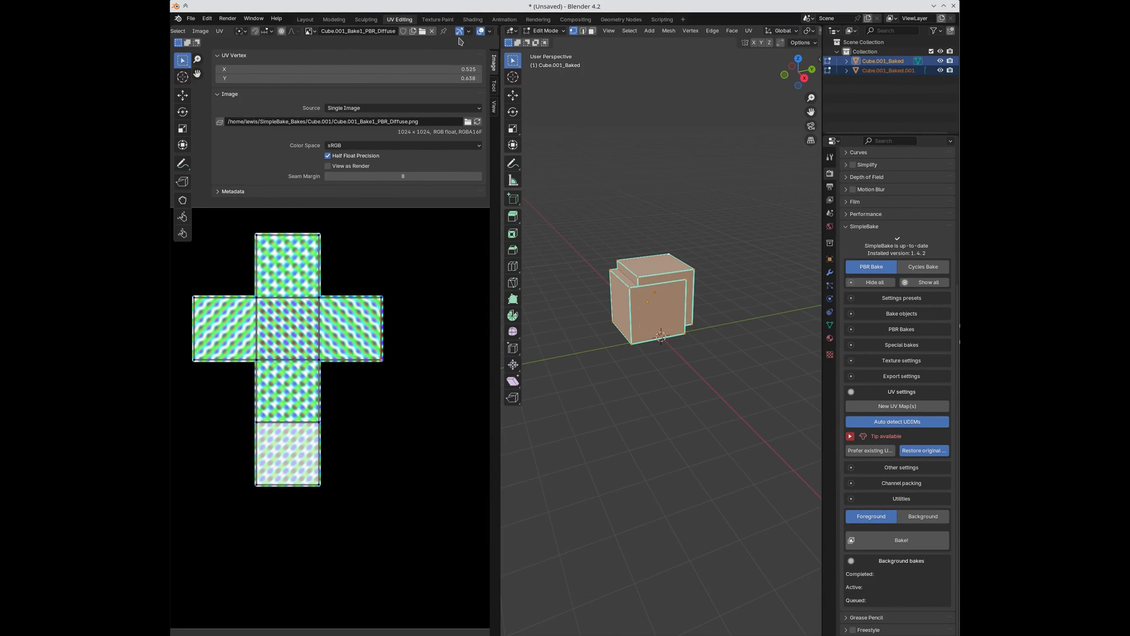
left_click(433, 31)
scroll(369, 423, "up", 3)
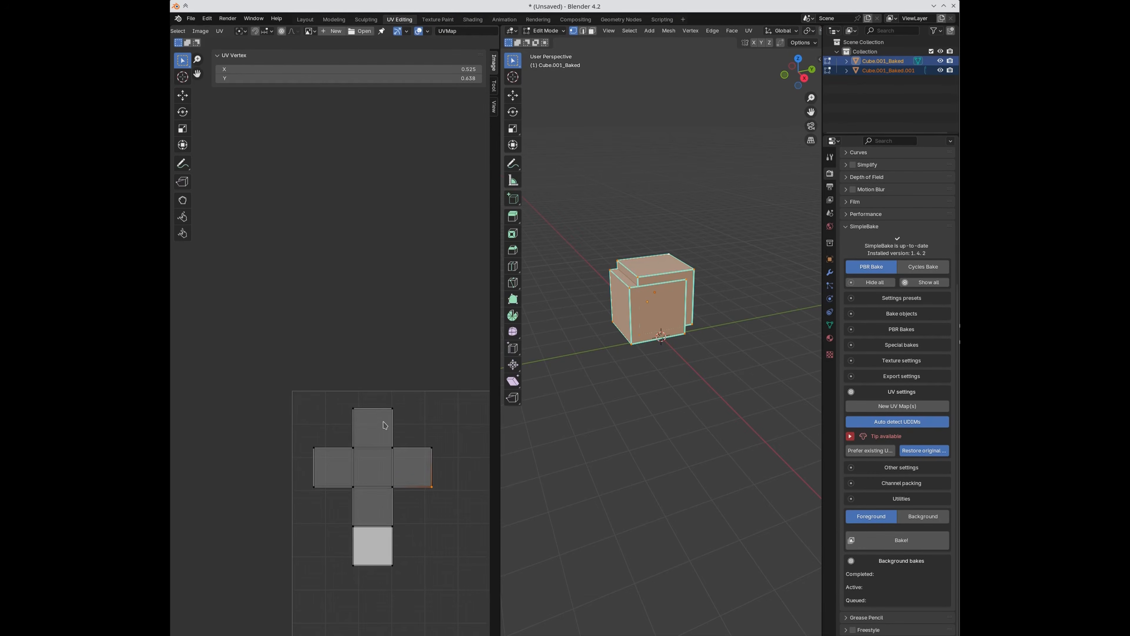
Step: Move the whole UV layout down and right so both islands show
key("g")
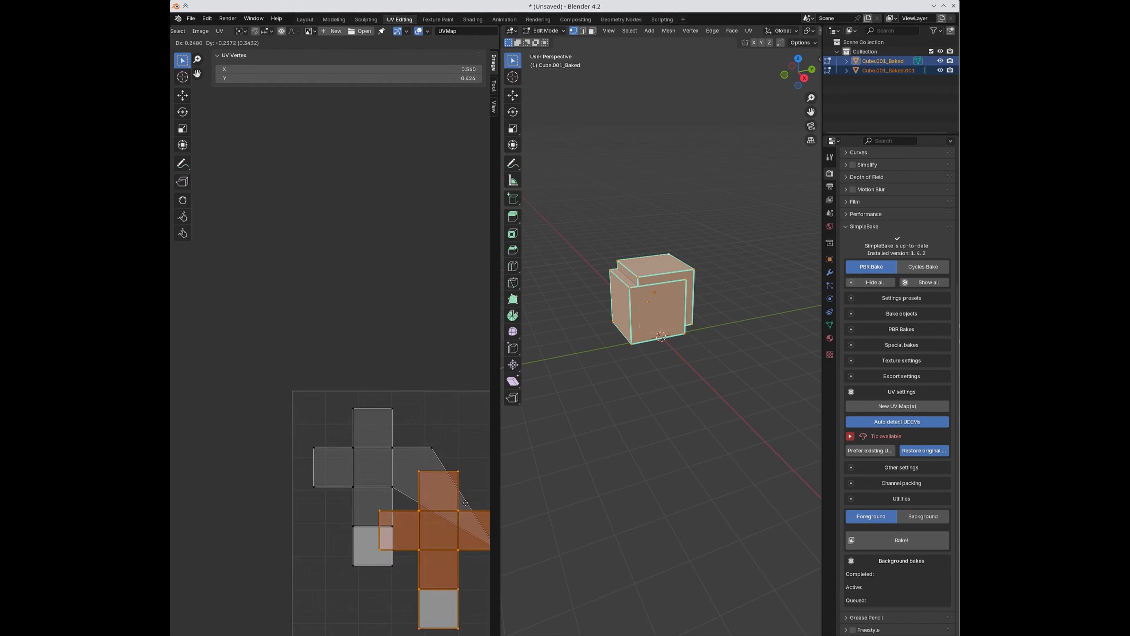
right_click(427, 460)
left_click(333, 414)
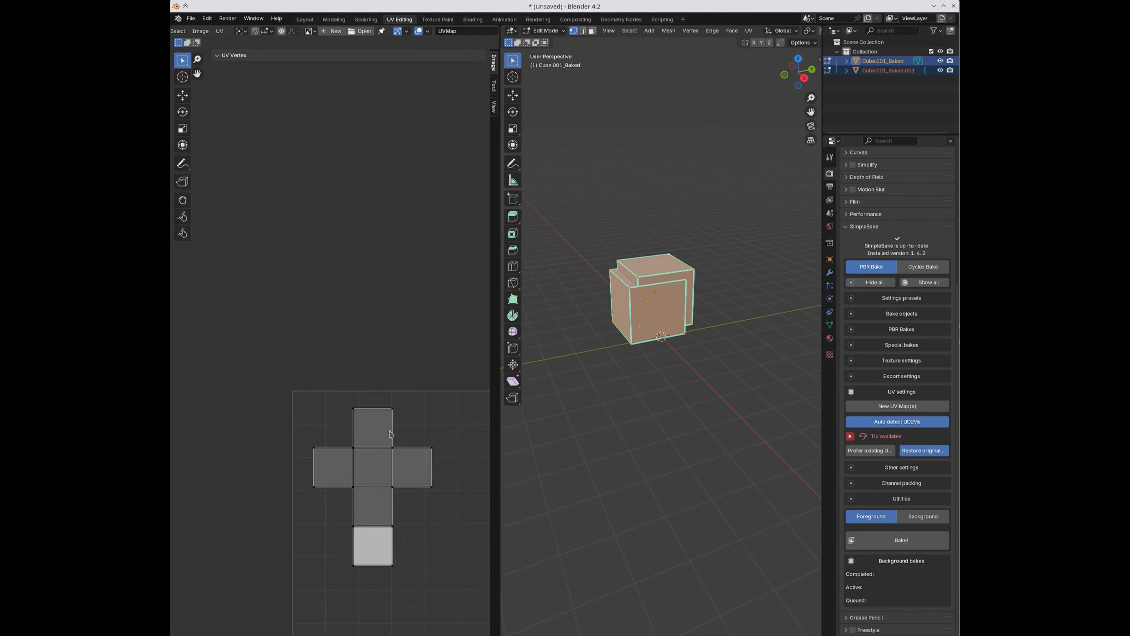
key("a")
key("g")
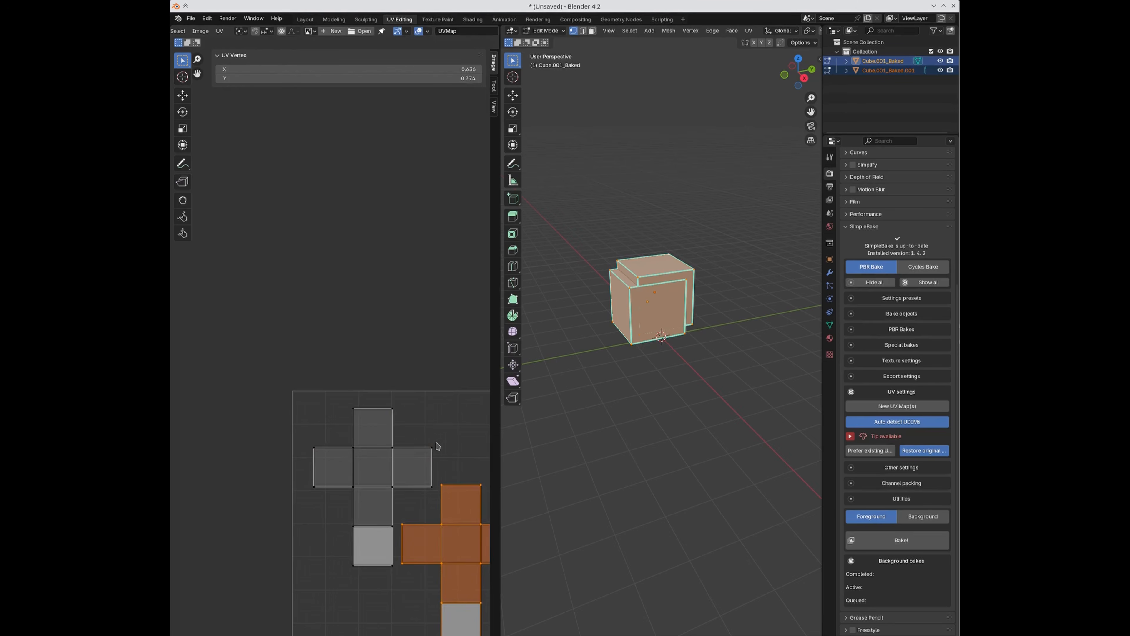
middle_click_drag(438, 460, 373, 355)
left_click(437, 376)
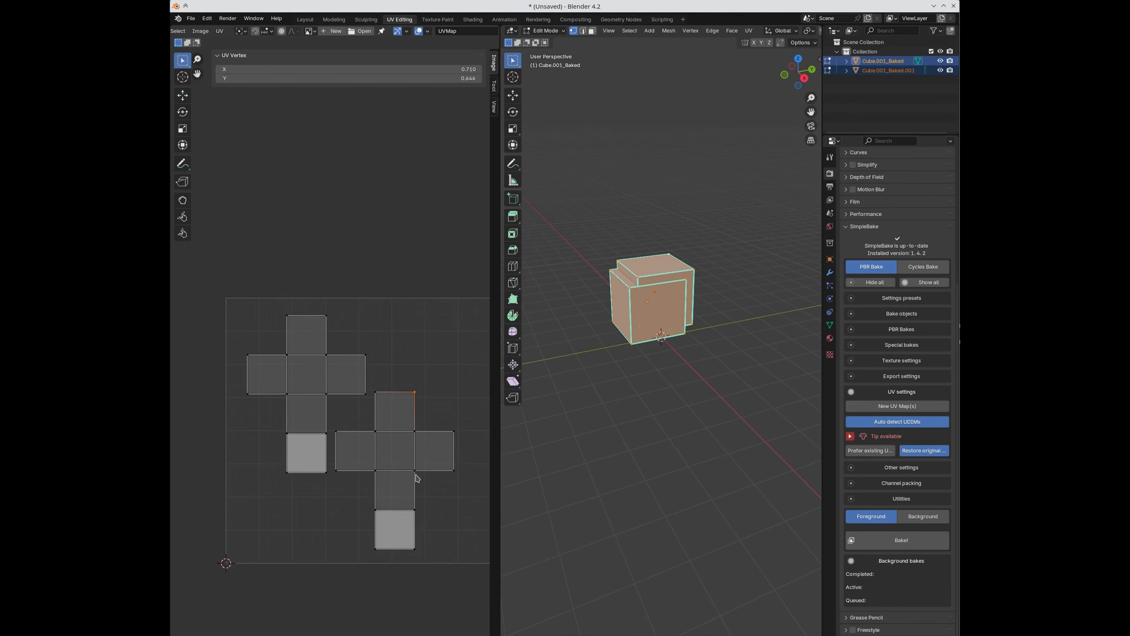
Step: Undo the move to show only the duplicate's cross-shaped UV layout, recentred
key("ctrl+z")
key("ctrl+z")
key("ctrl+z")
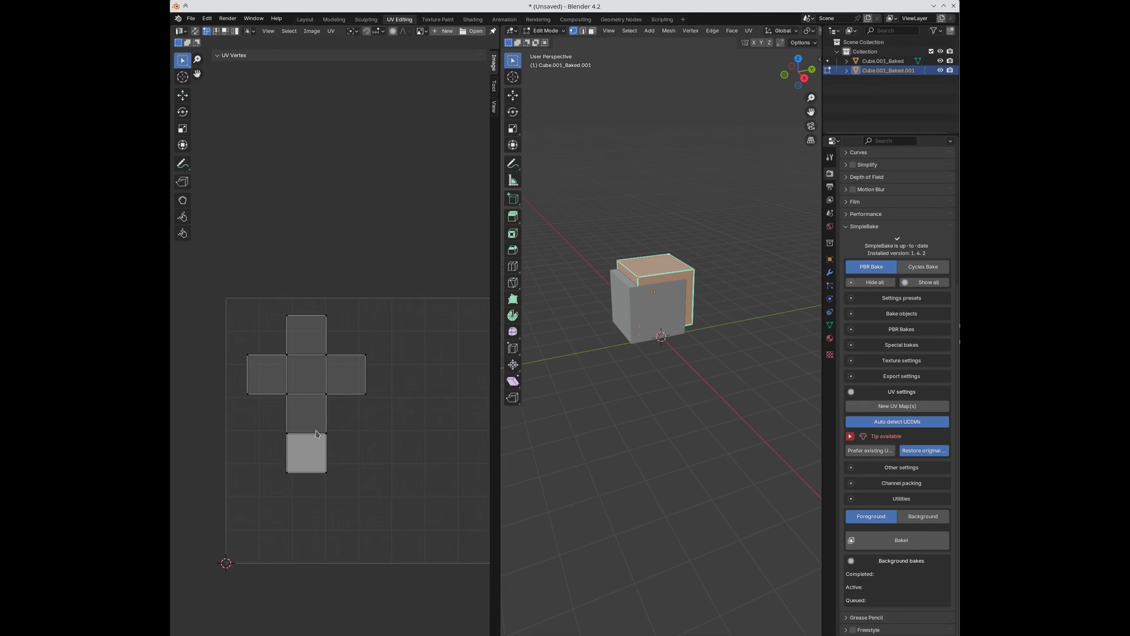
scroll(316, 434, "down", 2)
scroll(323, 431, "up", 3)
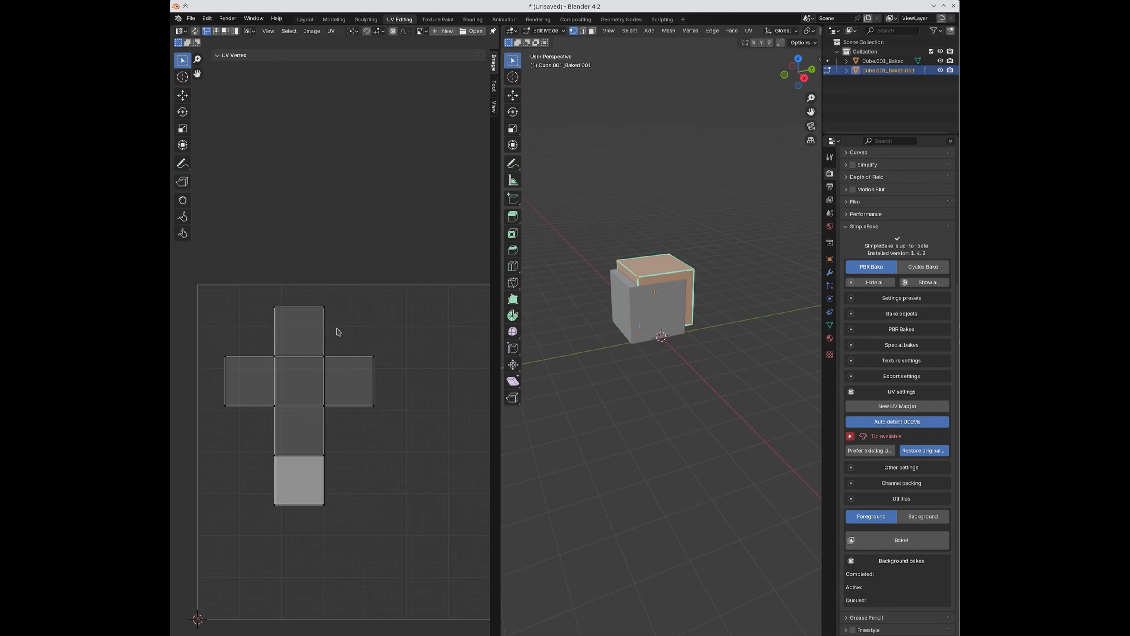
middle_click_drag(447, 427, 391, 428)
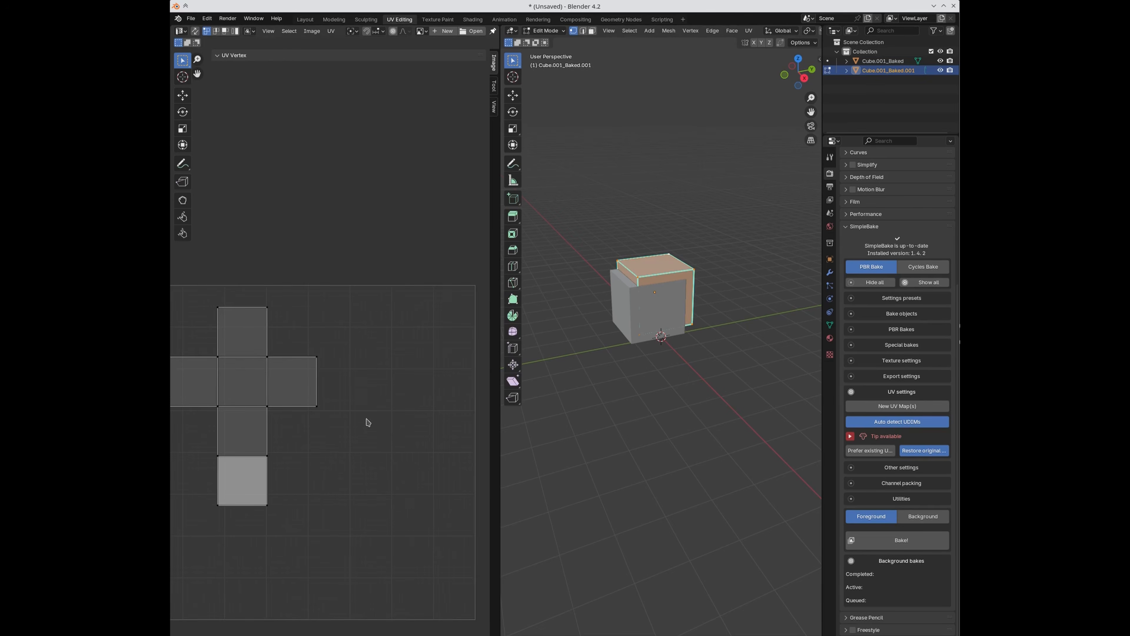
scroll(330, 426, "down", 1)
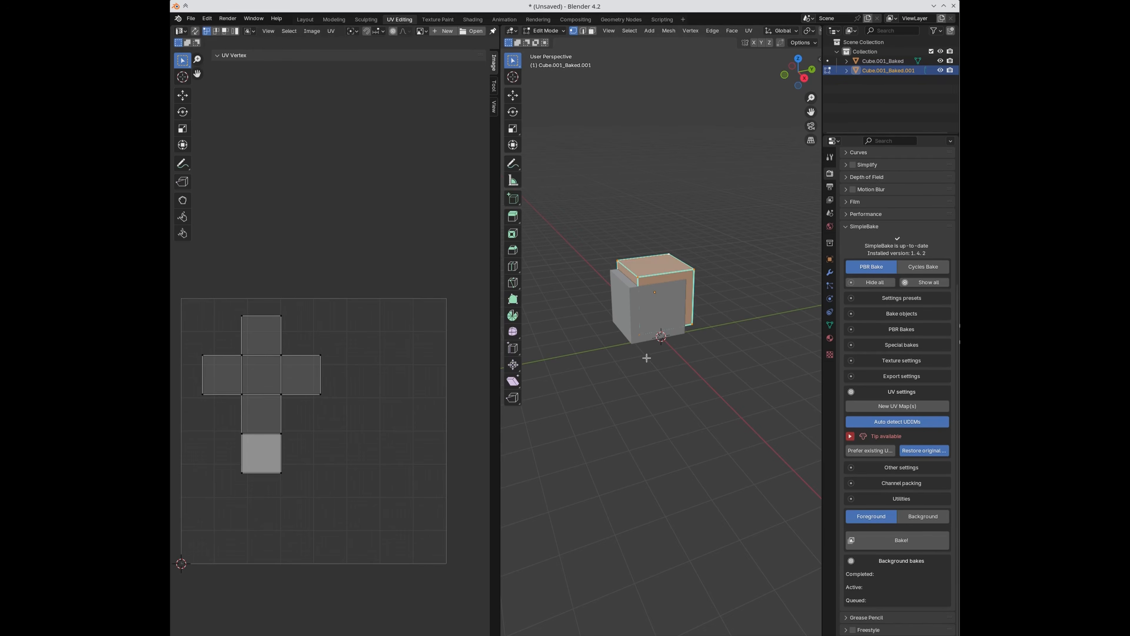
Step: Enable New UV Map(s) in SimpleBake's UV settings and return the cube to Object Mode
left_click(908, 363)
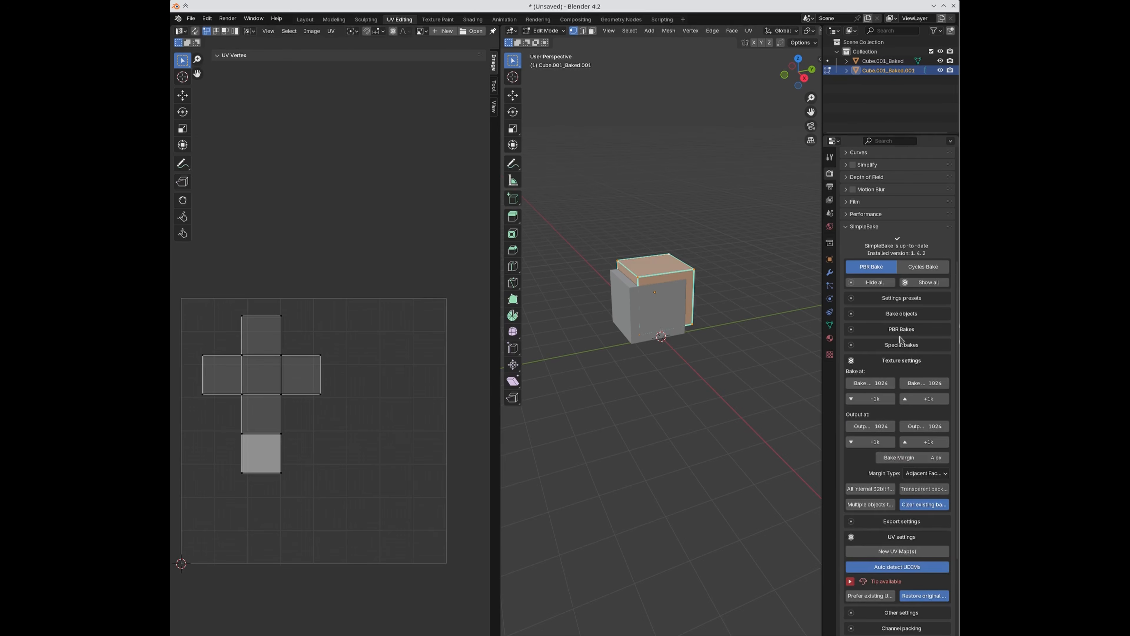
left_click(897, 360)
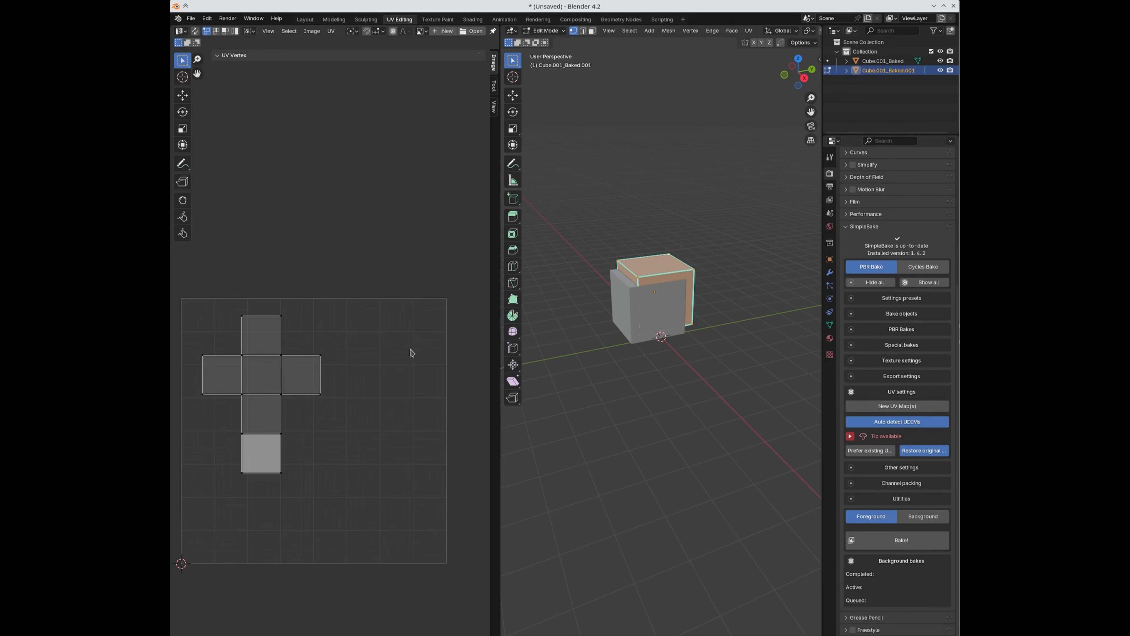
middle_click_drag(337, 440, 343, 440)
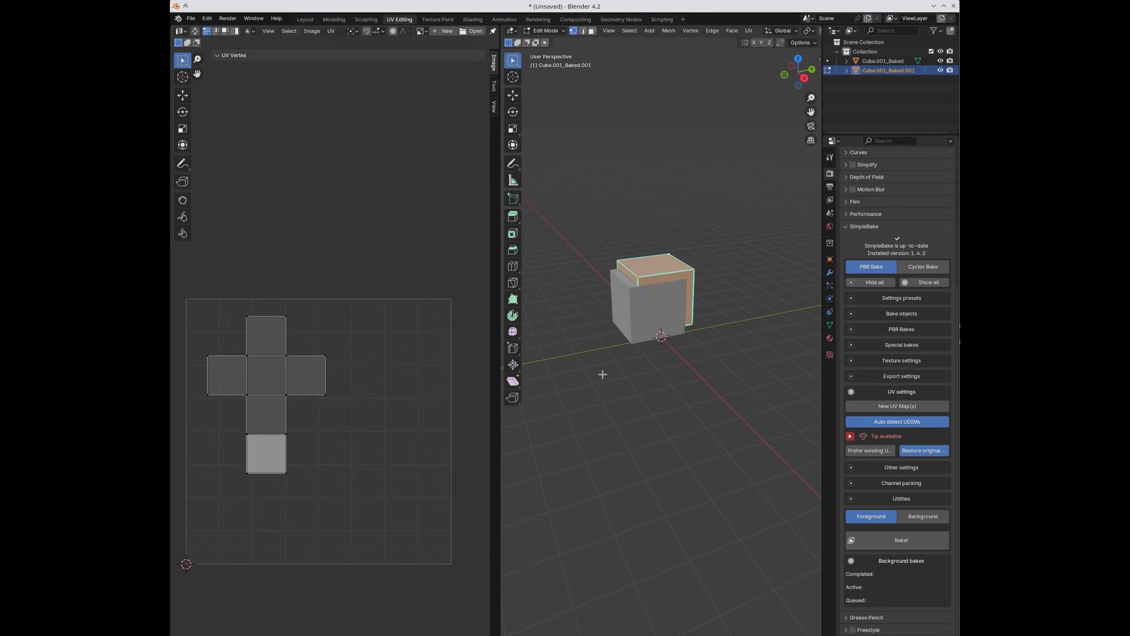
left_click(906, 360)
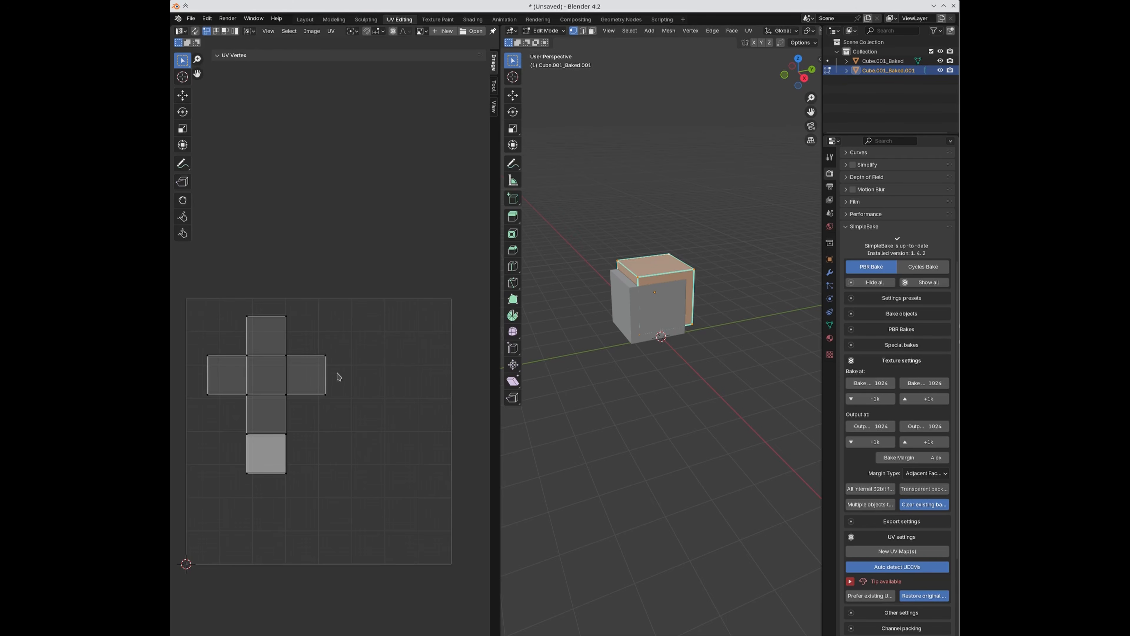
left_click(890, 363)
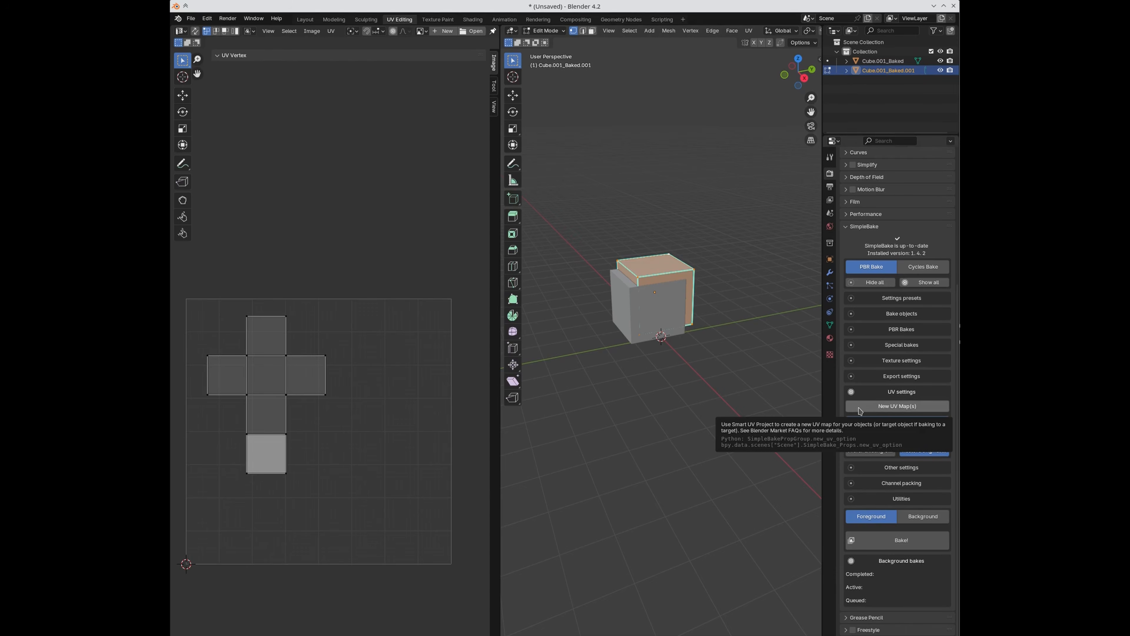
left_click(897, 405)
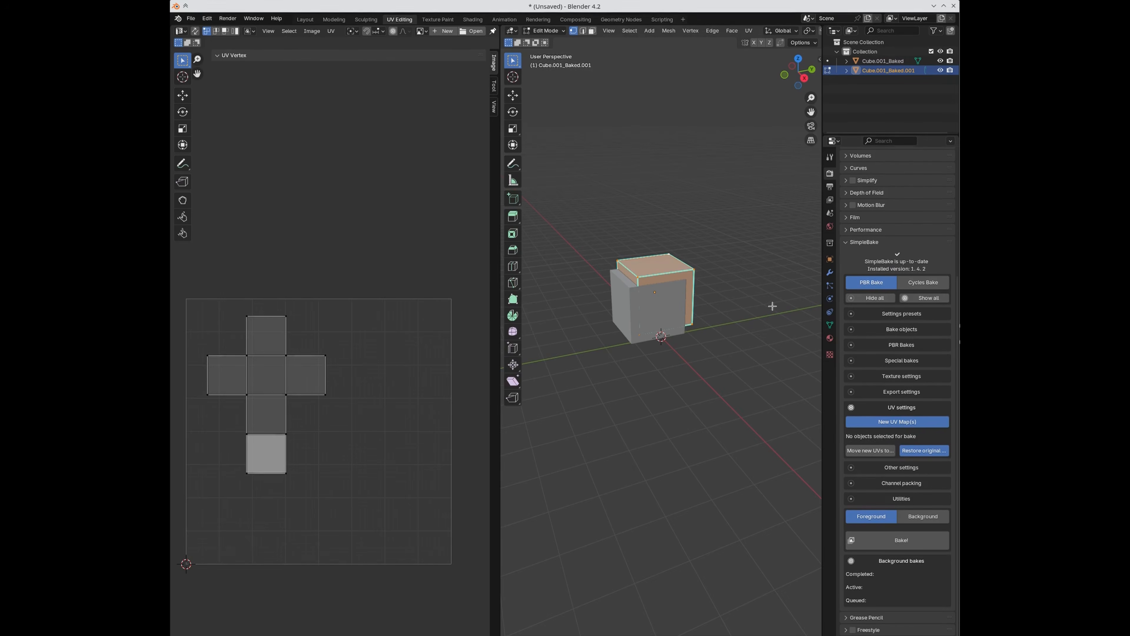
key("Tab")
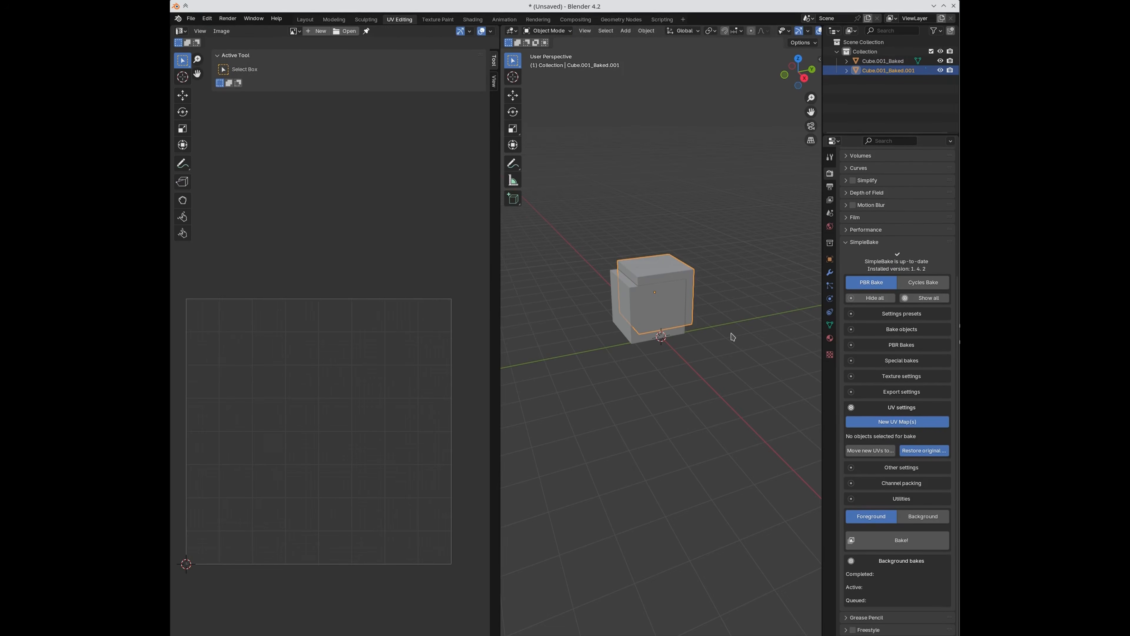
Step: Expand SimpleBake's Bake objects and delete both existing cubes
left_click(900, 331)
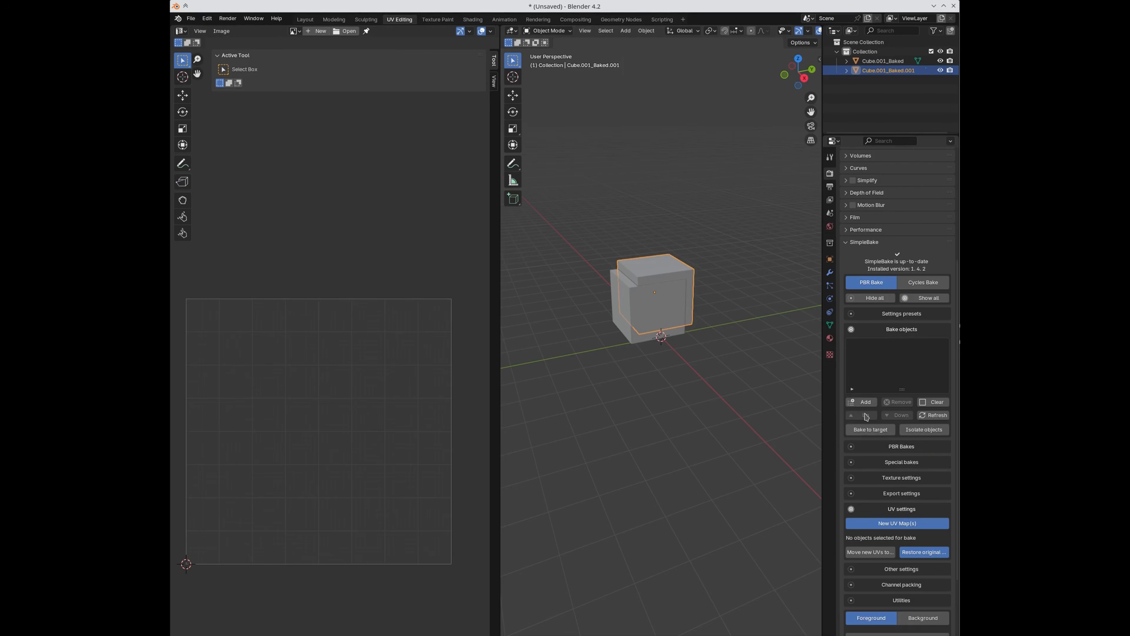
left_click(859, 403)
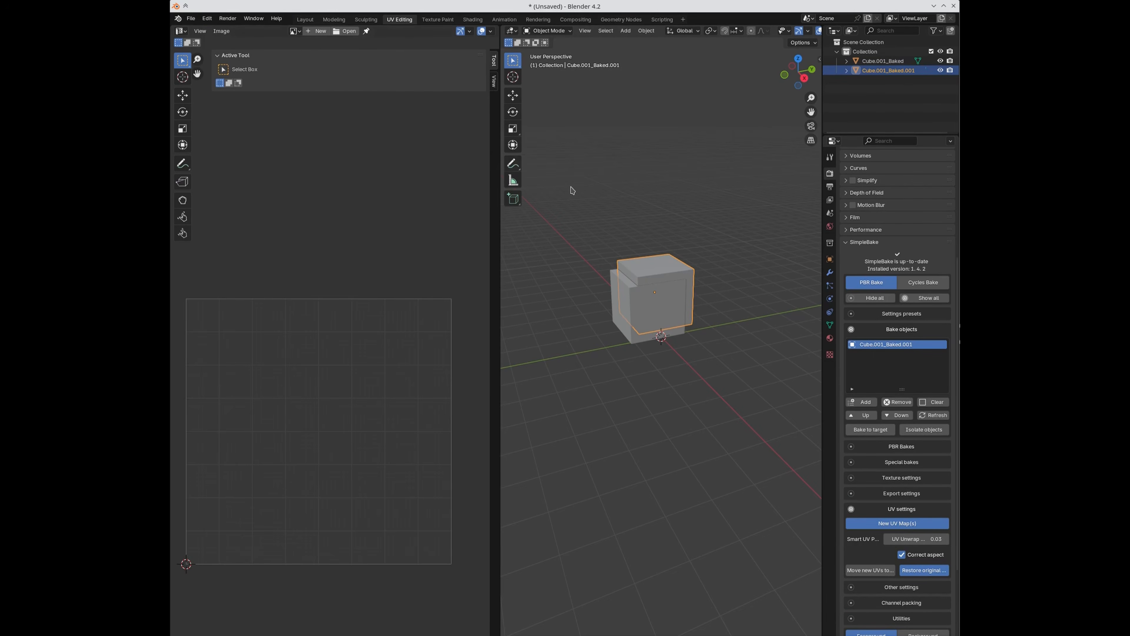
key("a")
key("x")
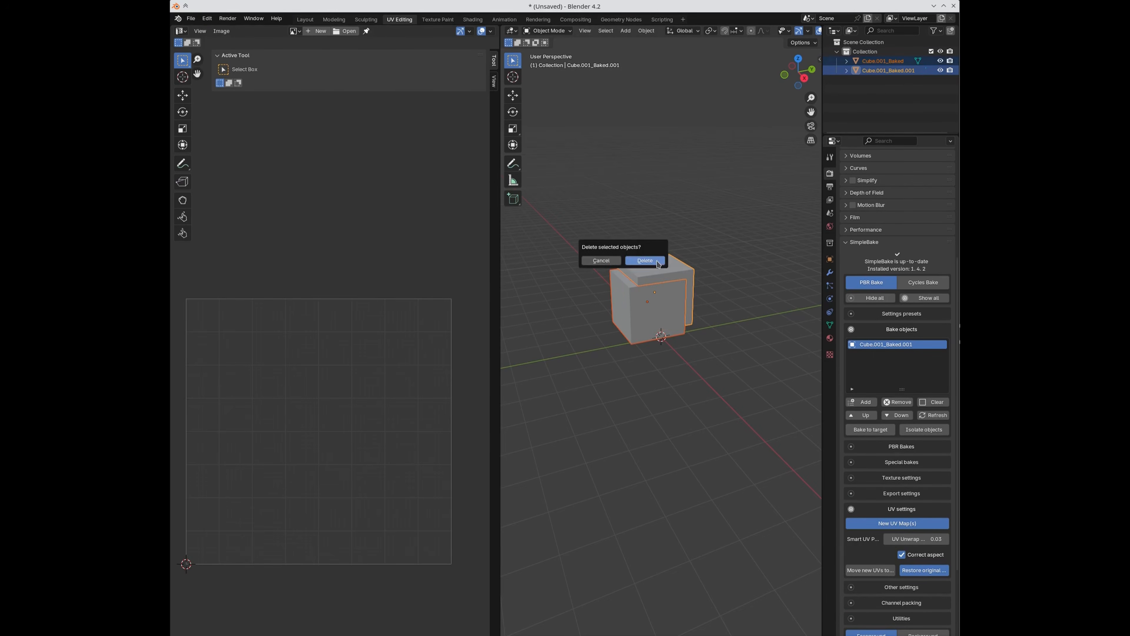
left_click(650, 260)
Step: Add a new mesh Cube and add it to the bake objects list
key("shift+a")
mouse_move(623, 273)
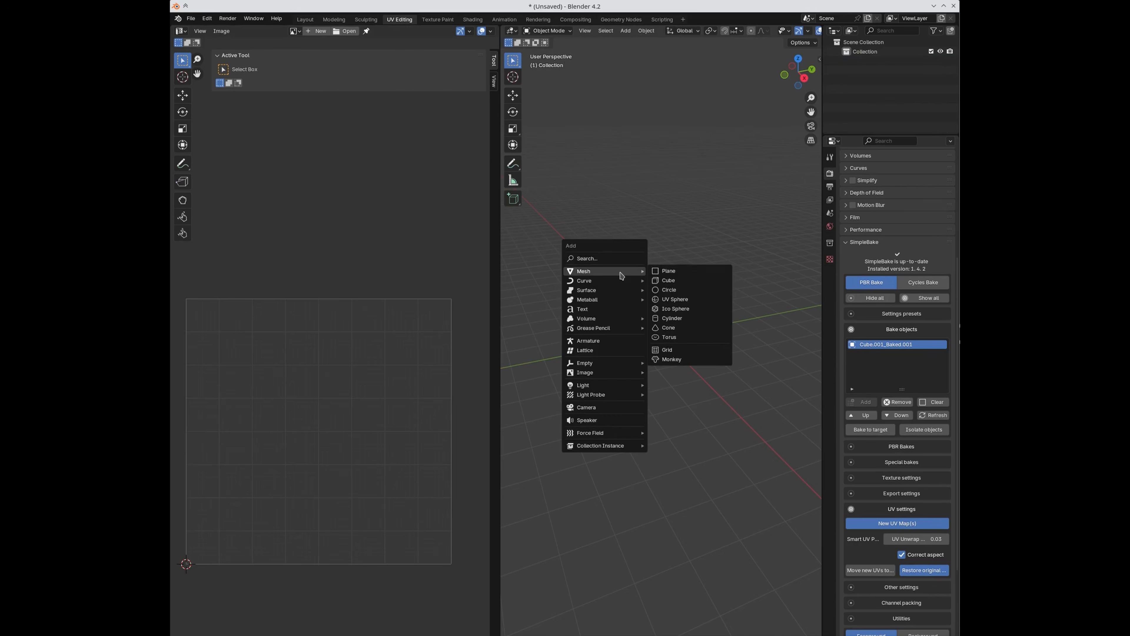
left_click(688, 280)
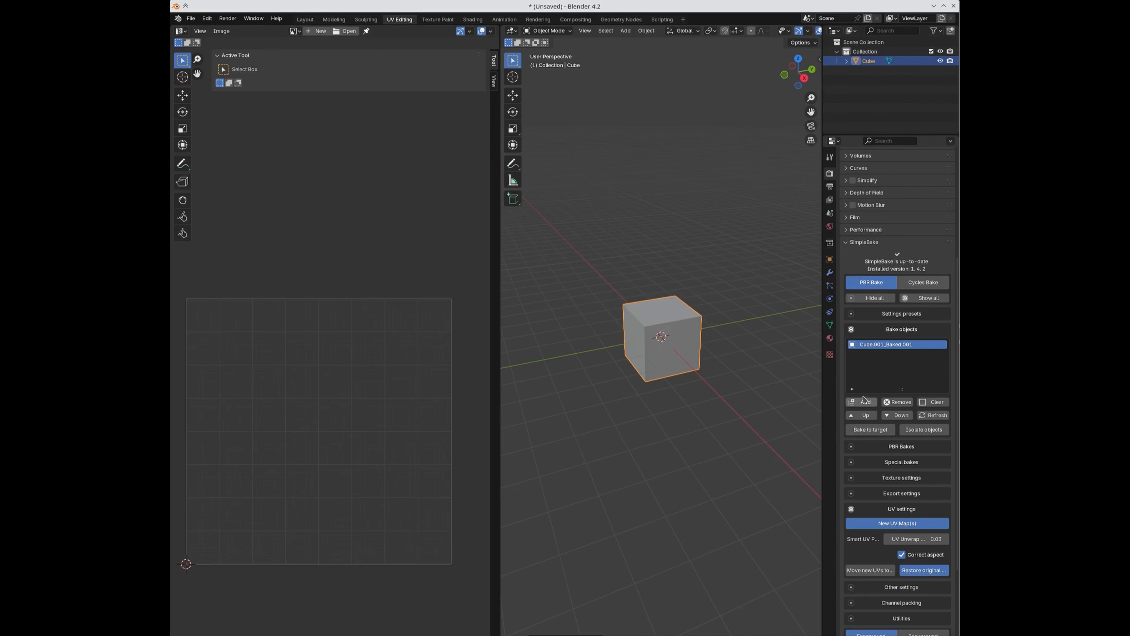
left_click(875, 402)
scroll(858, 421, "down", 4)
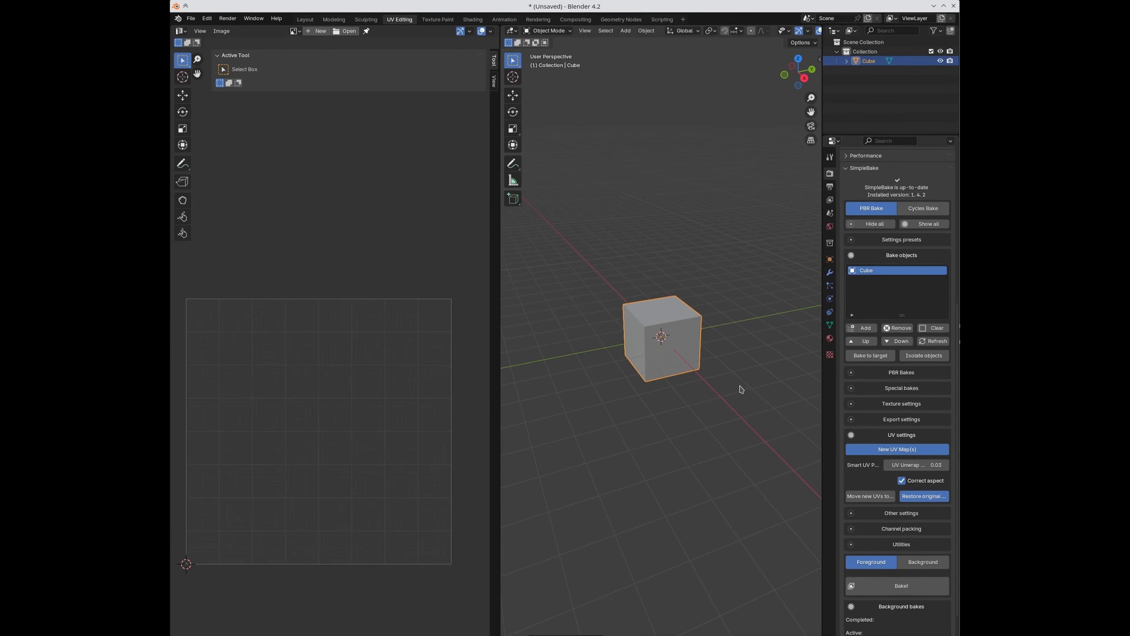
Step: Check the new cube's UVs in Edit Mode, then start the SimpleBake bake
key("Tab")
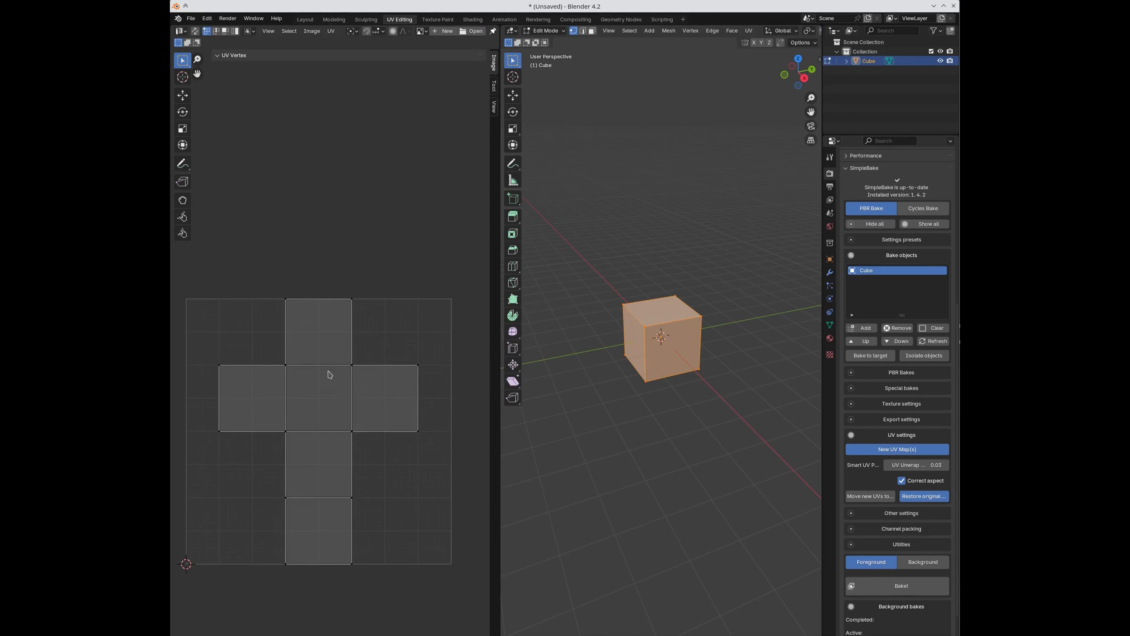
key("Tab")
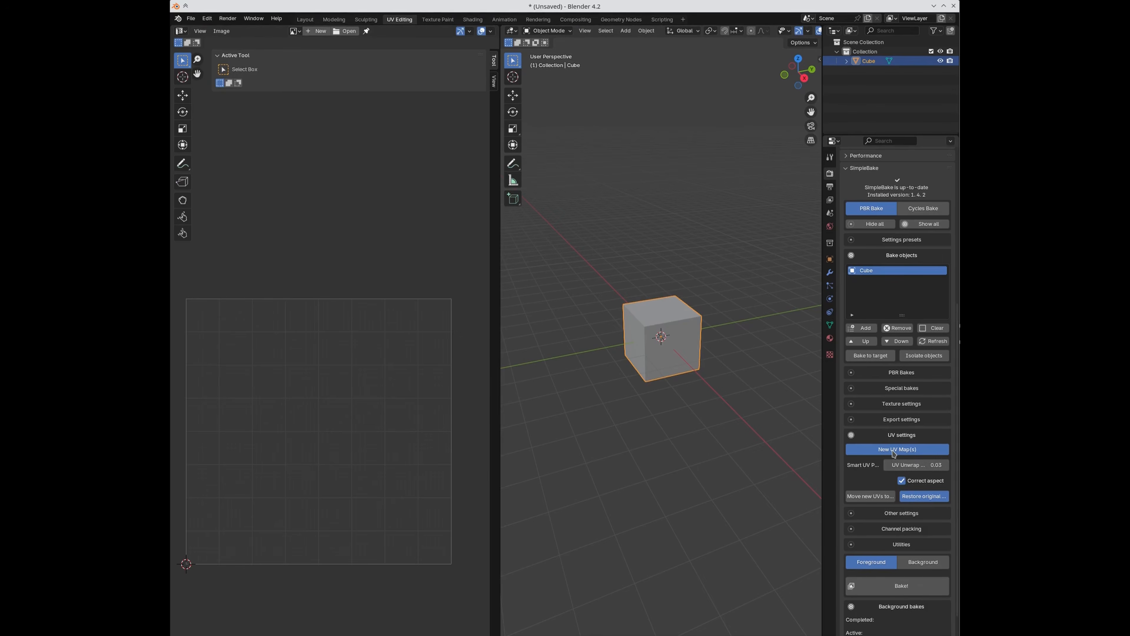
scroll(892, 490, "down", 1)
left_click(886, 569)
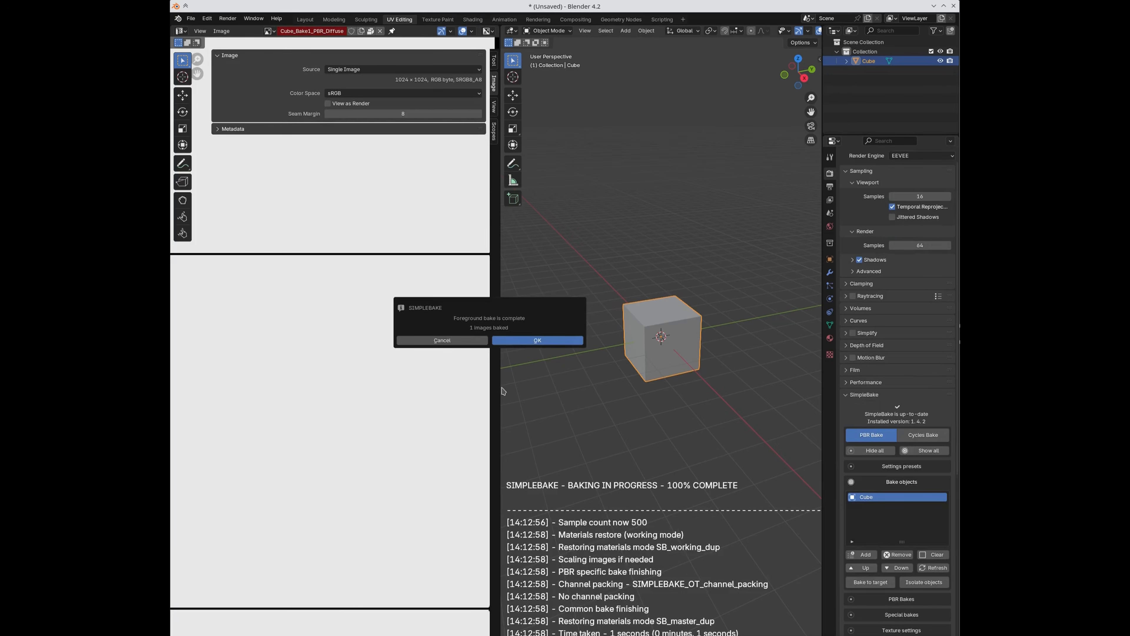
Step: Dismiss the bake message, compare the cube's UVs with Cube_Bake1_PBR_Diffuse, and show mesh data properties
left_click(536, 340)
scroll(399, 396, "down", 3)
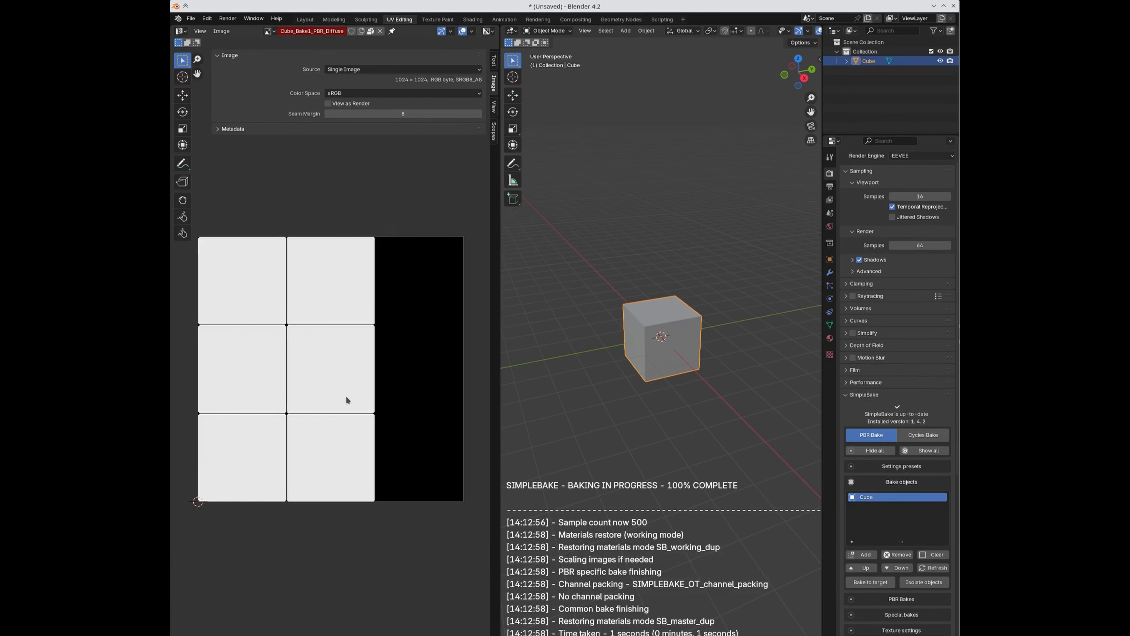
key("Tab")
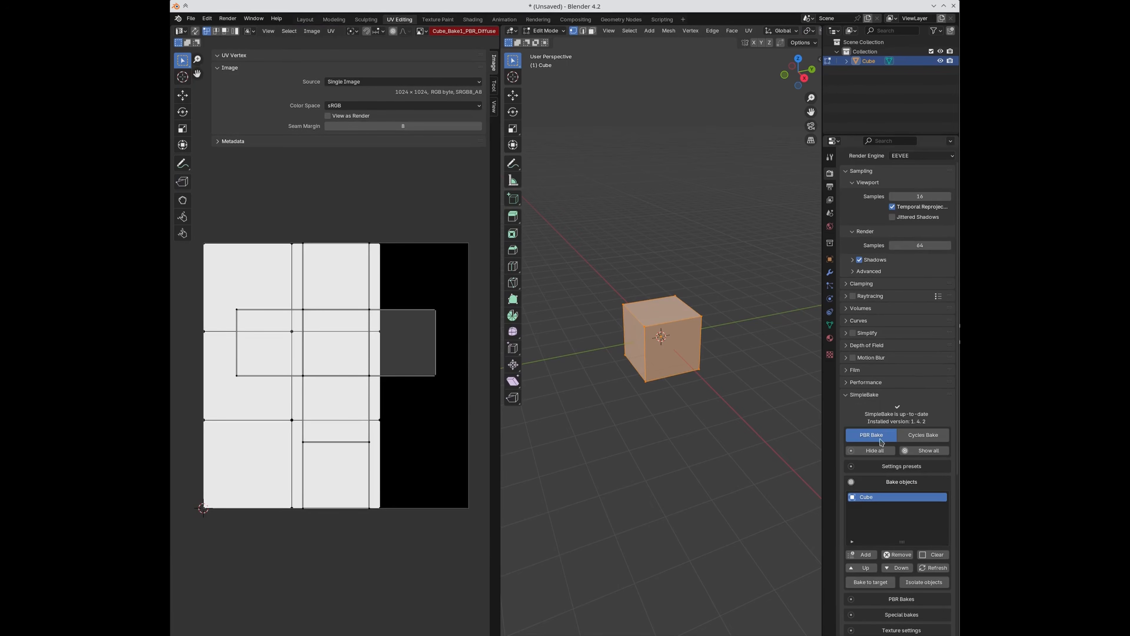
scroll(903, 489, "down", 5)
scroll(904, 490, "down", 7)
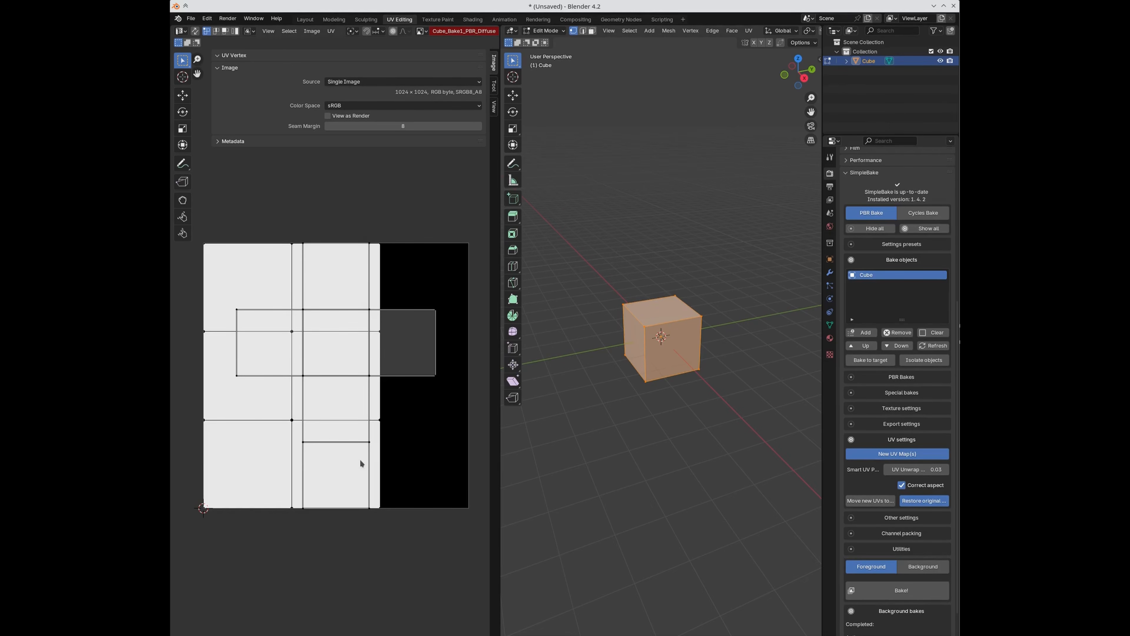
key("Tab")
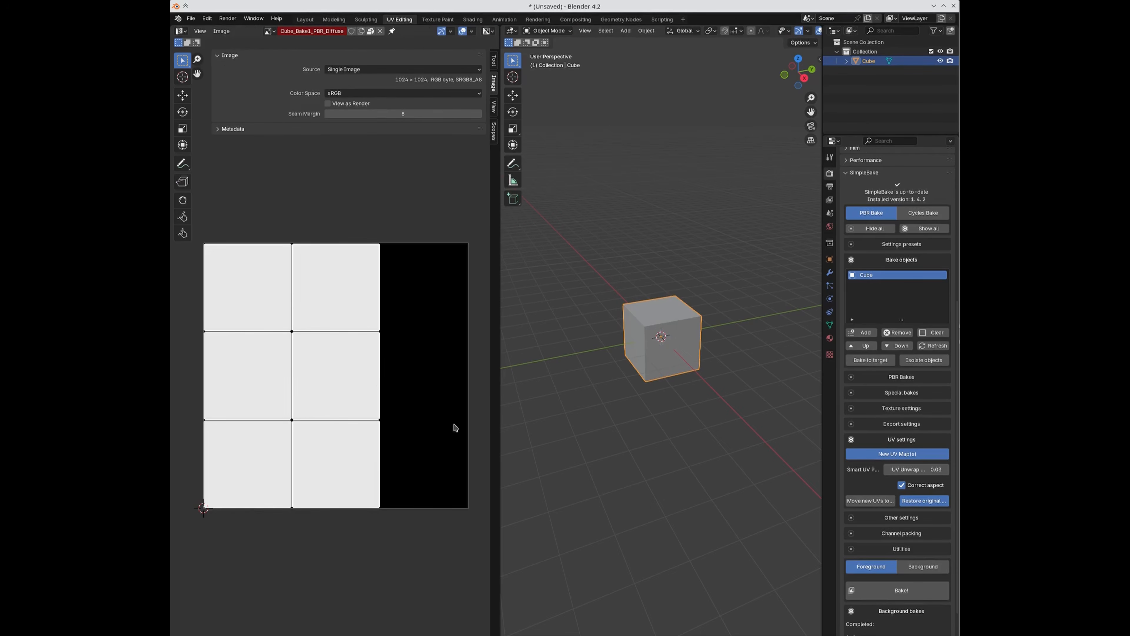
left_click(830, 325)
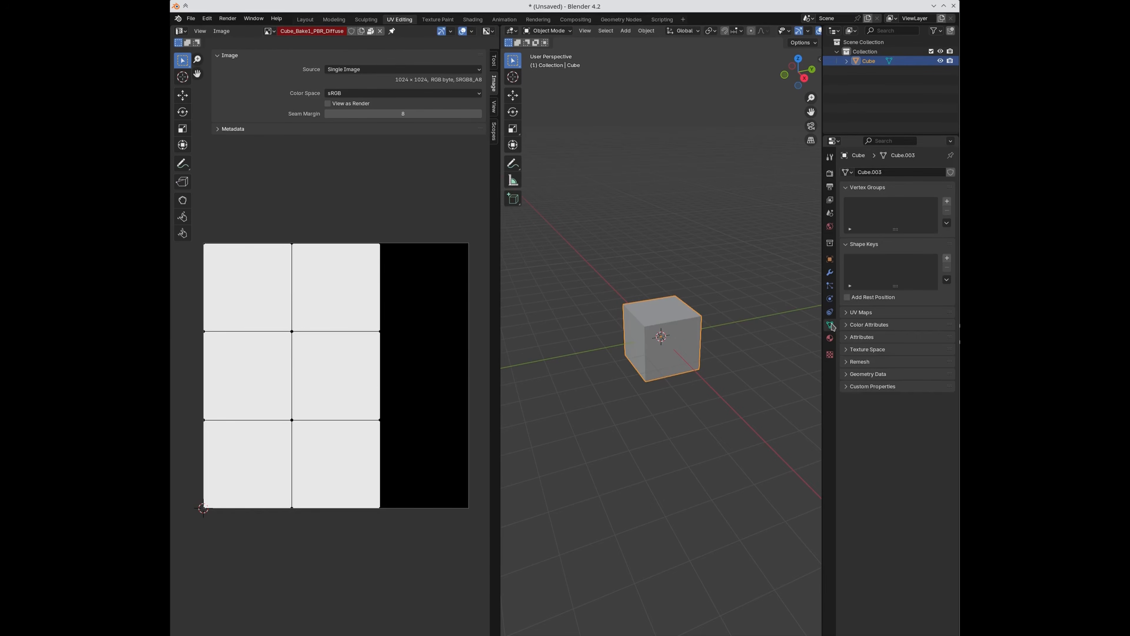
Step: Make the SimpleBake UV map active and unwrap the whole cube on it with Smart UV Project
left_click(850, 312)
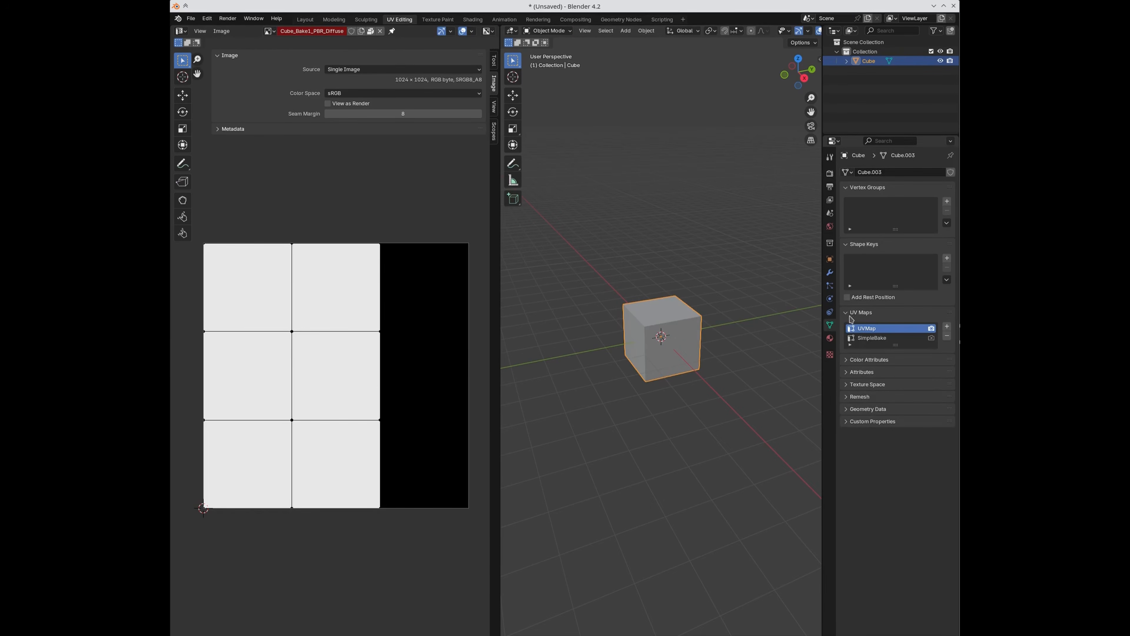
left_click(863, 338)
key("Tab")
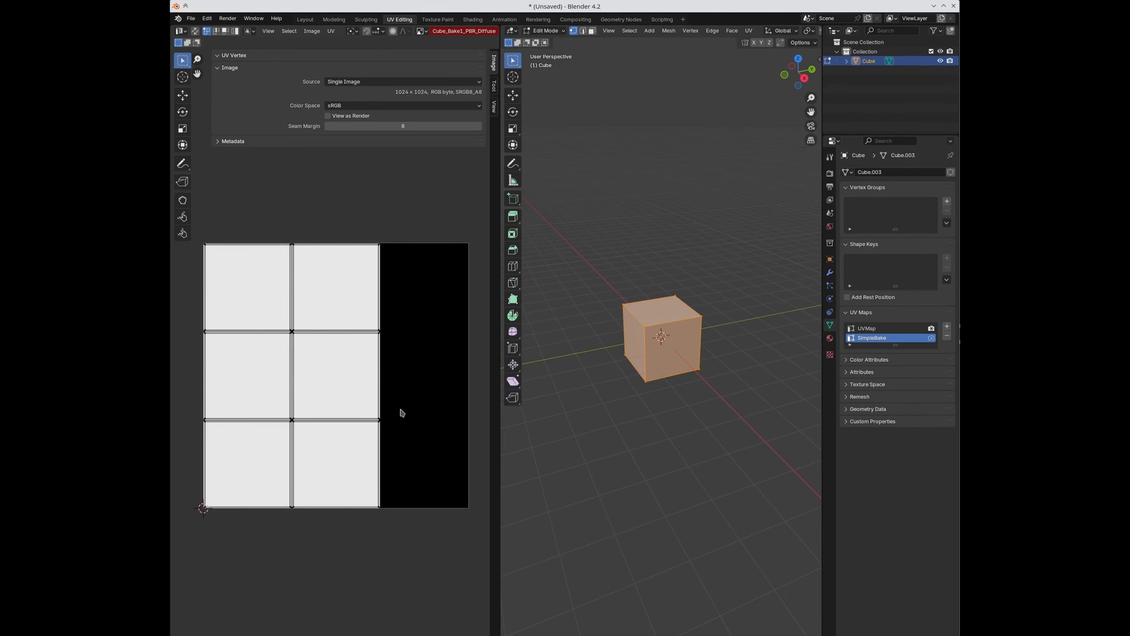
key("a")
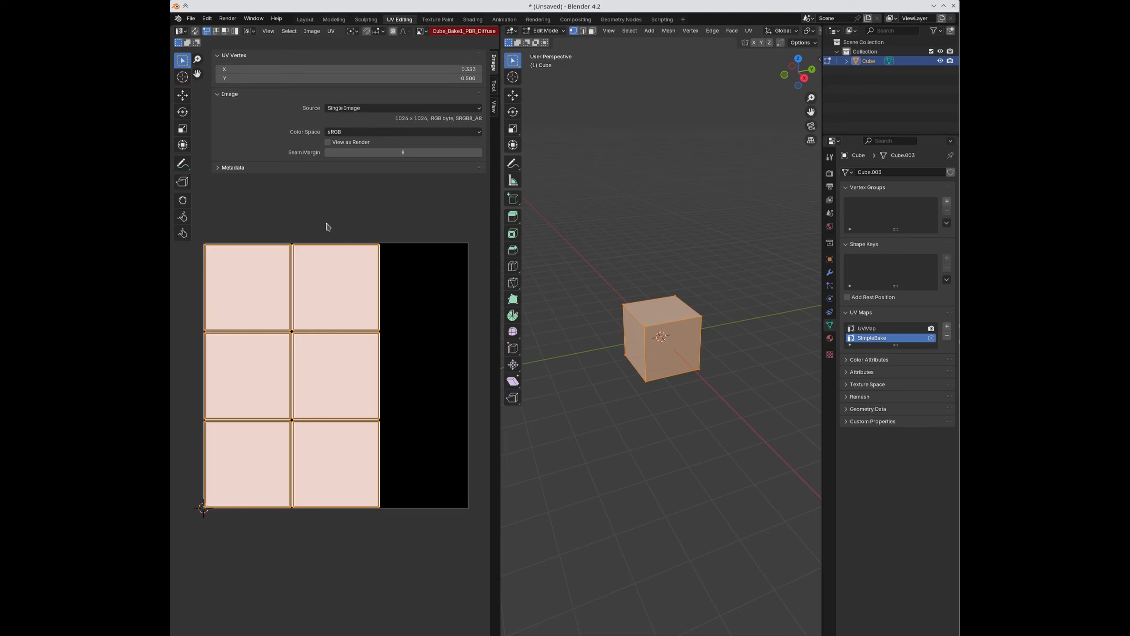
key("u")
key("u")
left_click(330, 271)
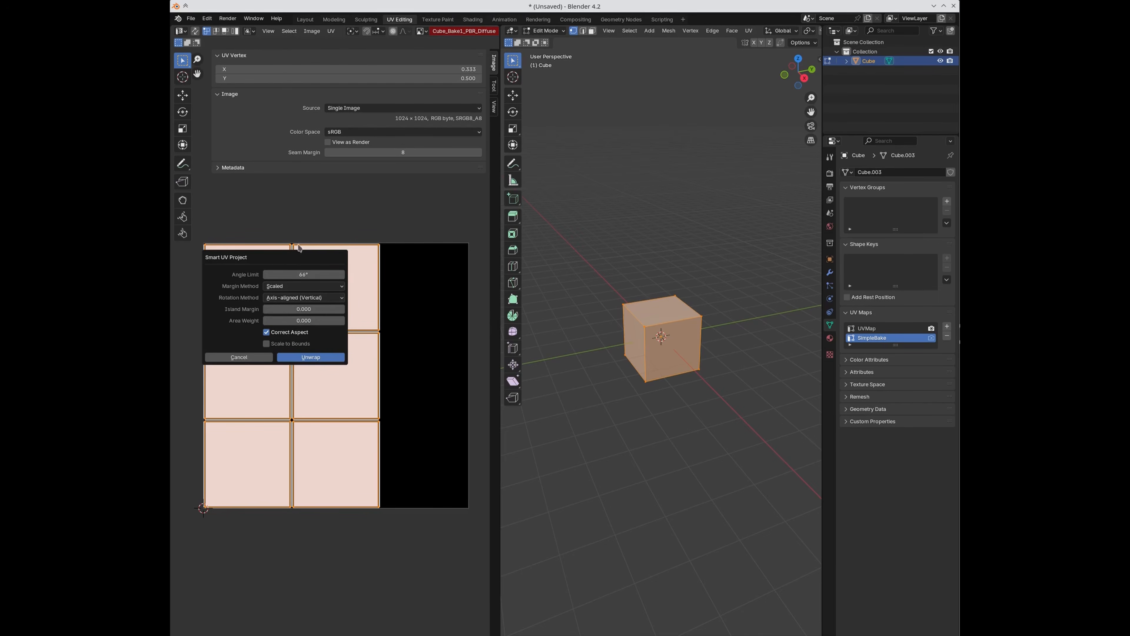
left_click(311, 357)
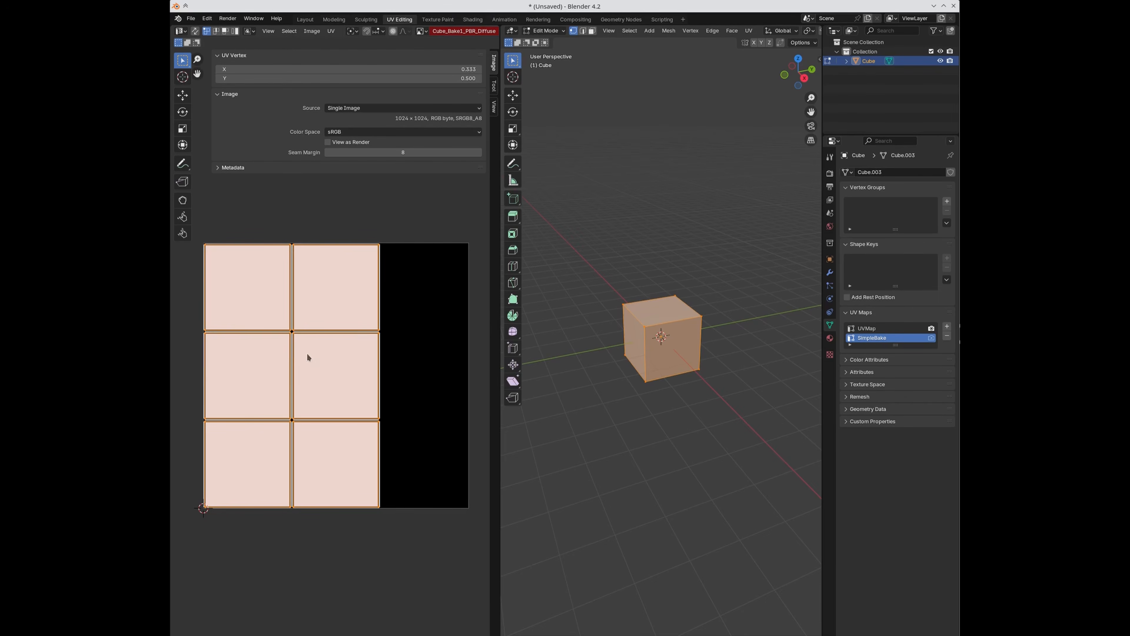
left_click(829, 174)
scroll(899, 538, "down", 10)
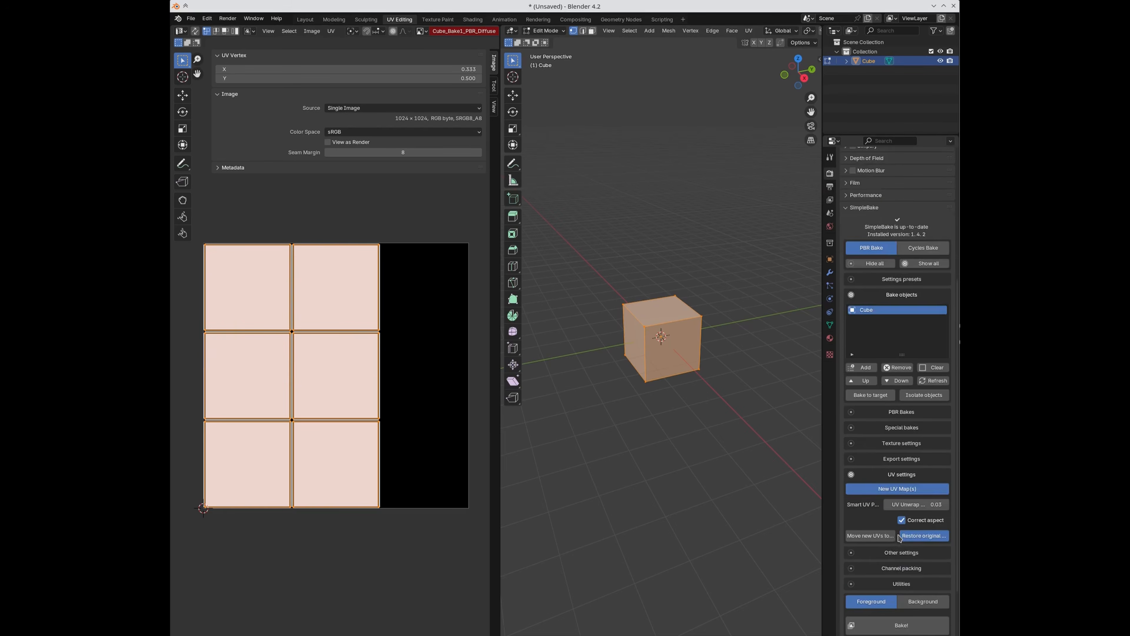
Step: Move the top-right UV face into the top-right cell of the UV grid
scroll(899, 538, "down", 3)
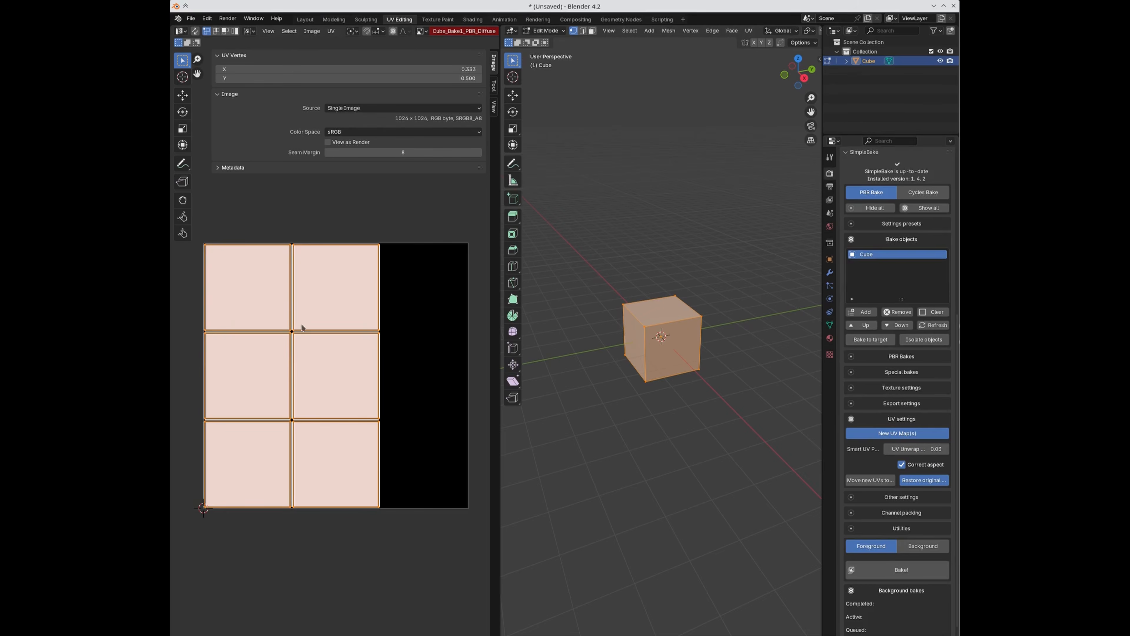
scroll(307, 312, "up", 2)
left_click(339, 260)
key("g")
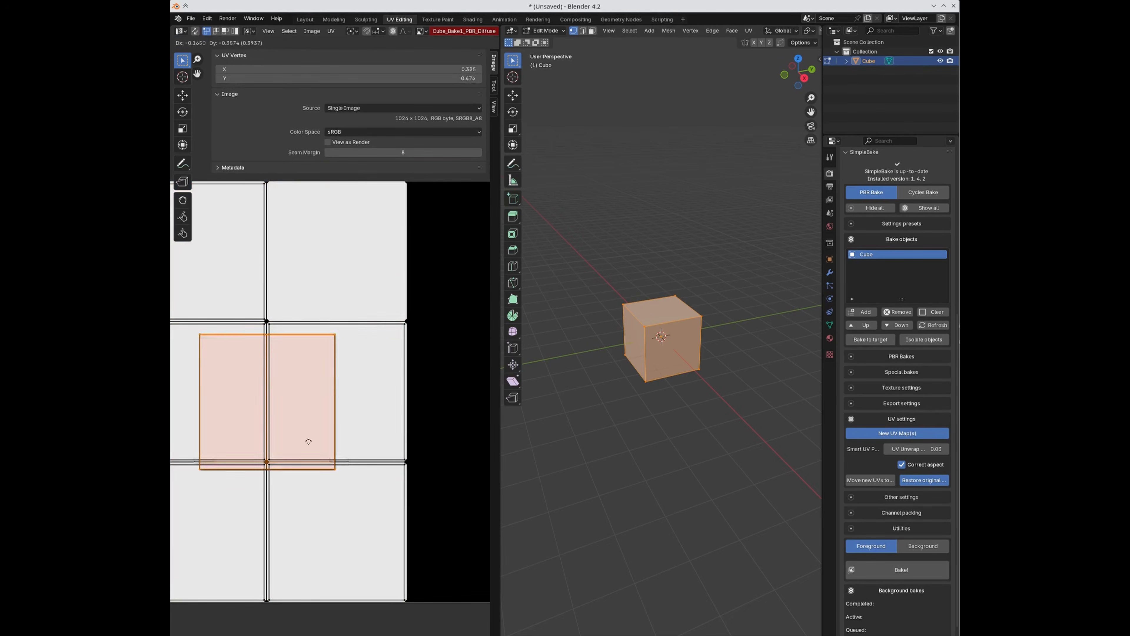
left_click(338, 279)
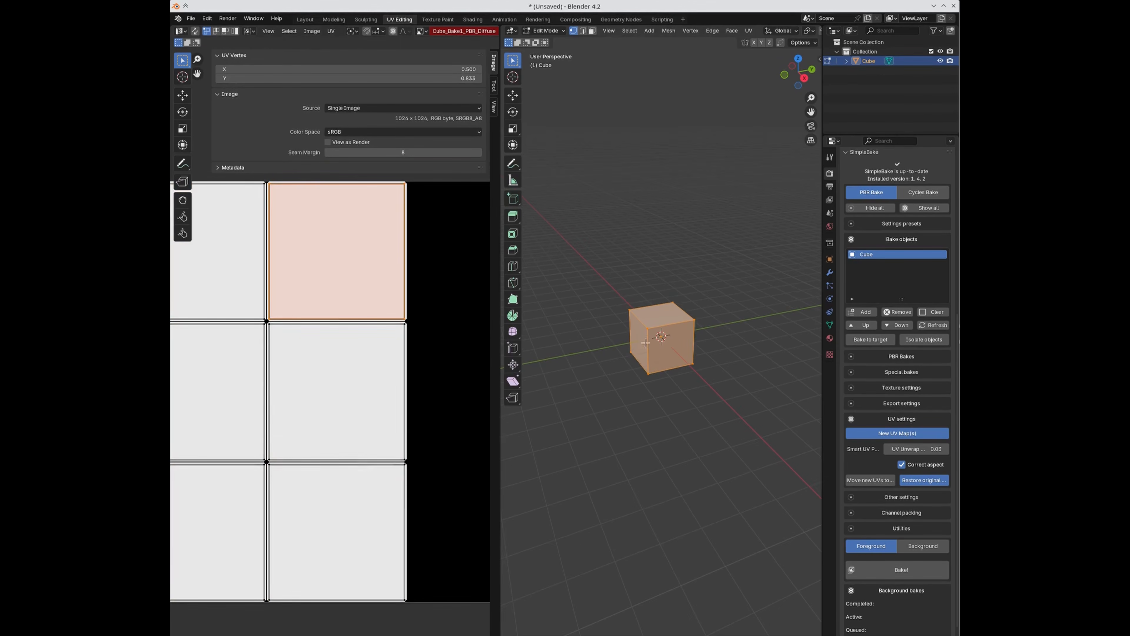
scroll(284, 466, "down", 2)
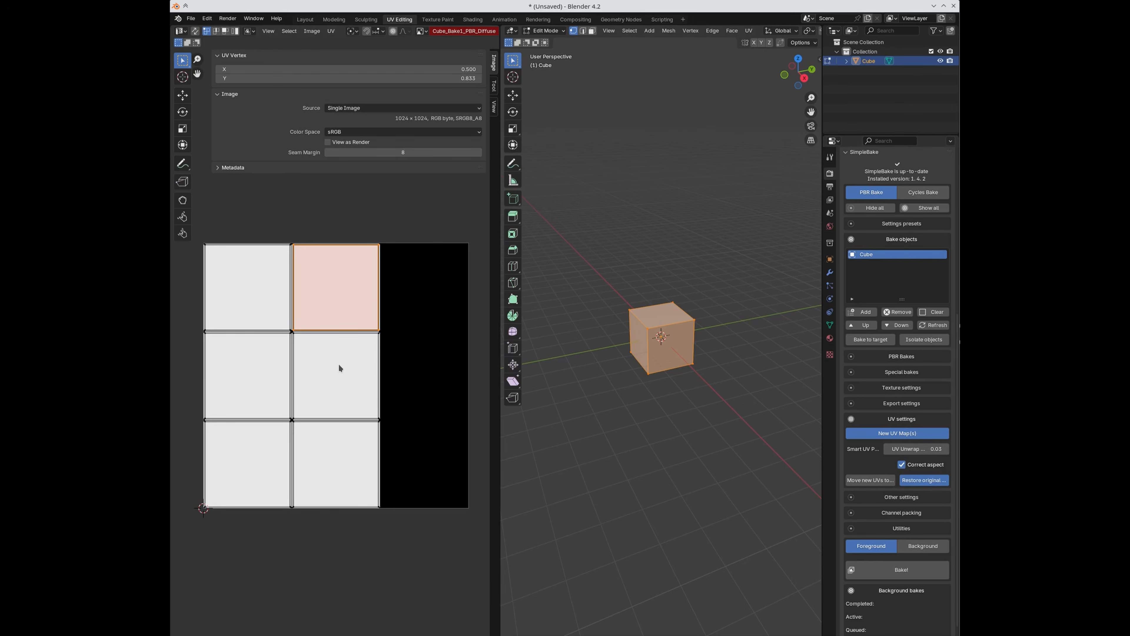
Step: Select all UVs, abandon a Smart UV Project attempt, then duplicate the cube as Cube.001
key("Tab")
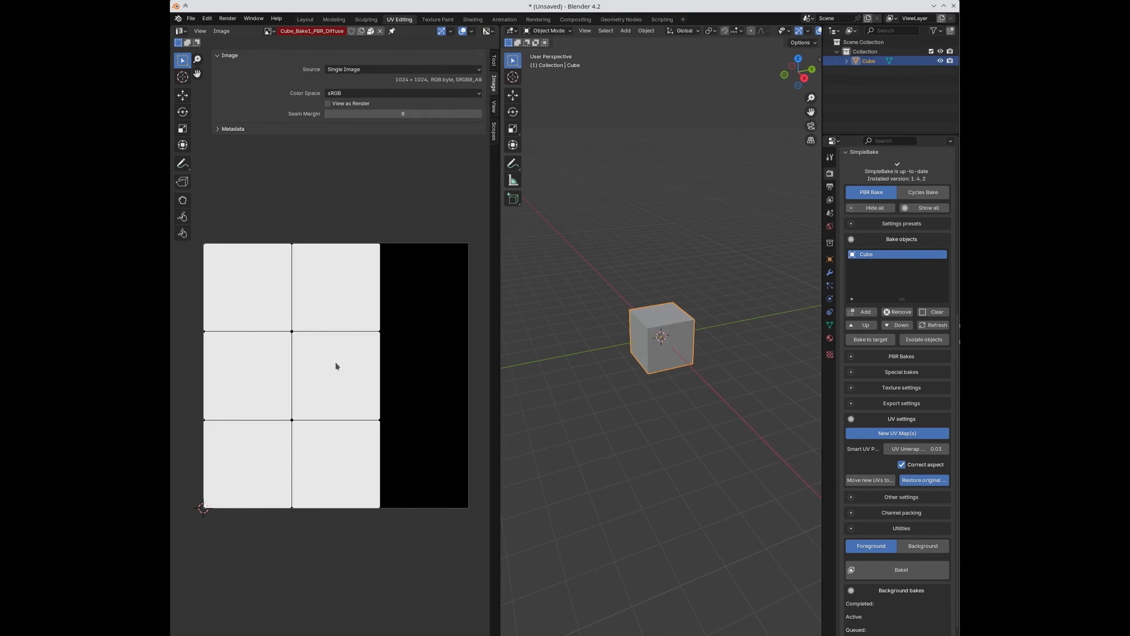
key("Tab")
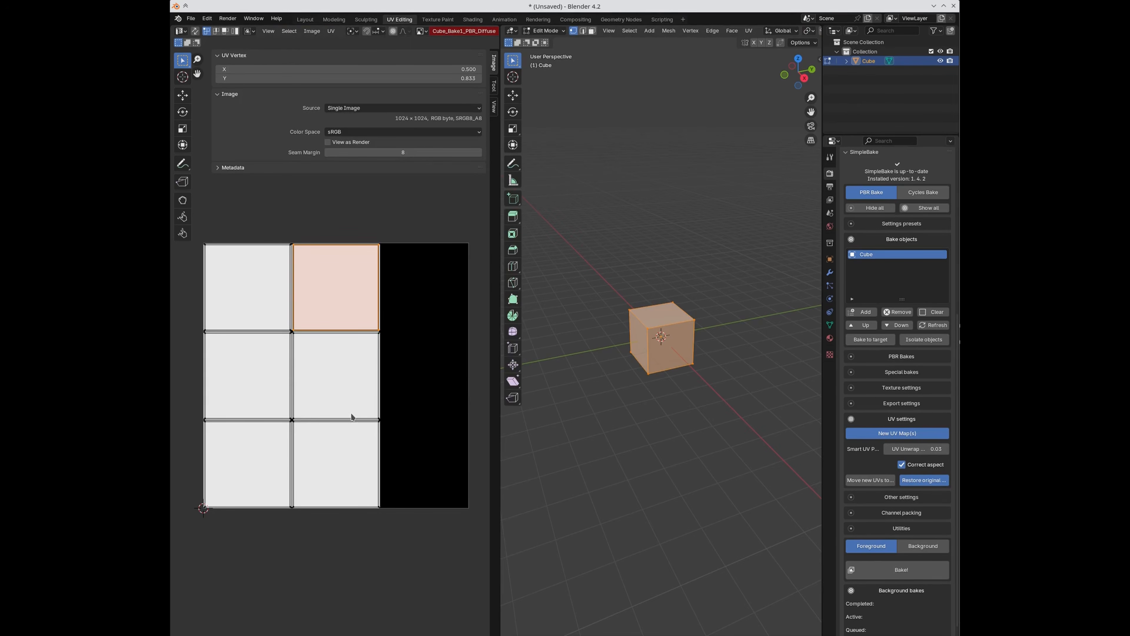
key("a")
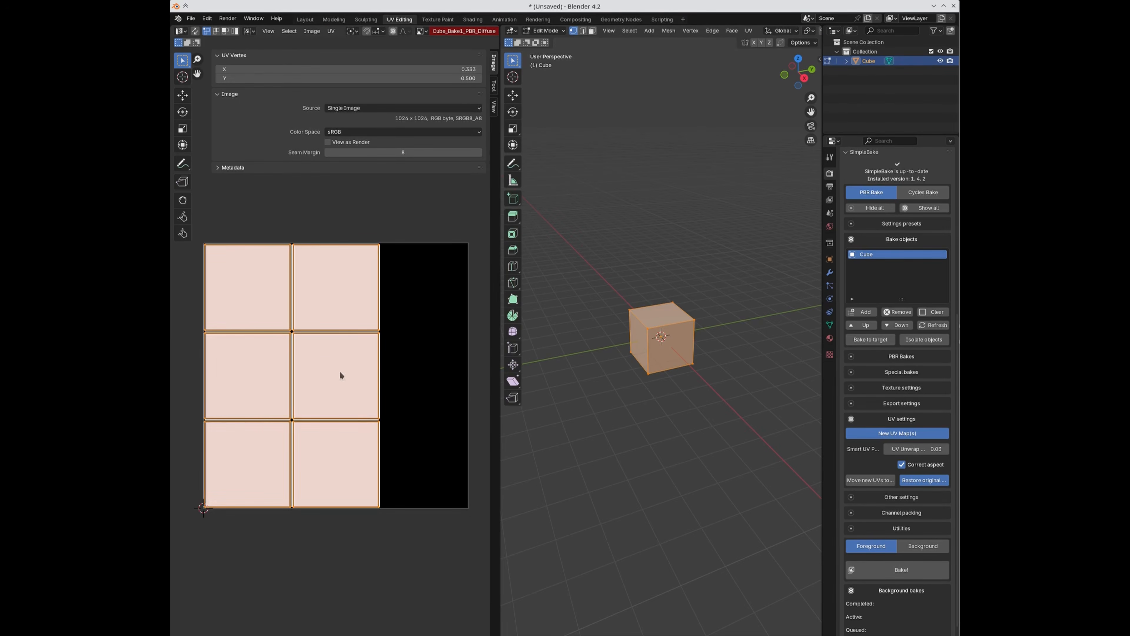
key("u")
left_click(332, 371)
key("Escape")
key("Tab")
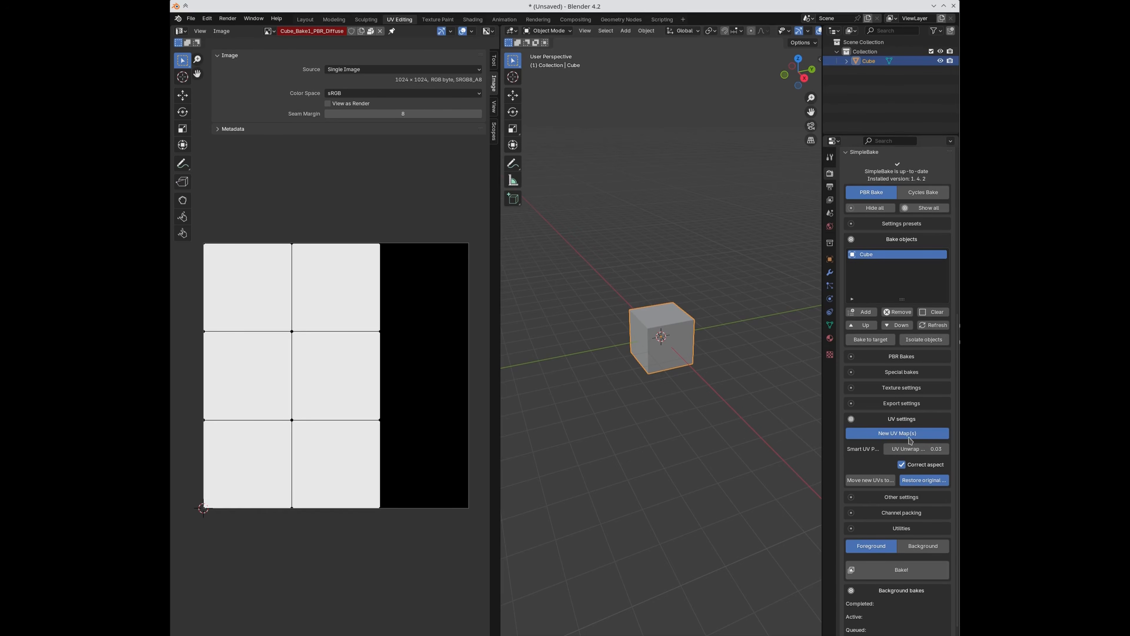
key("shift+d")
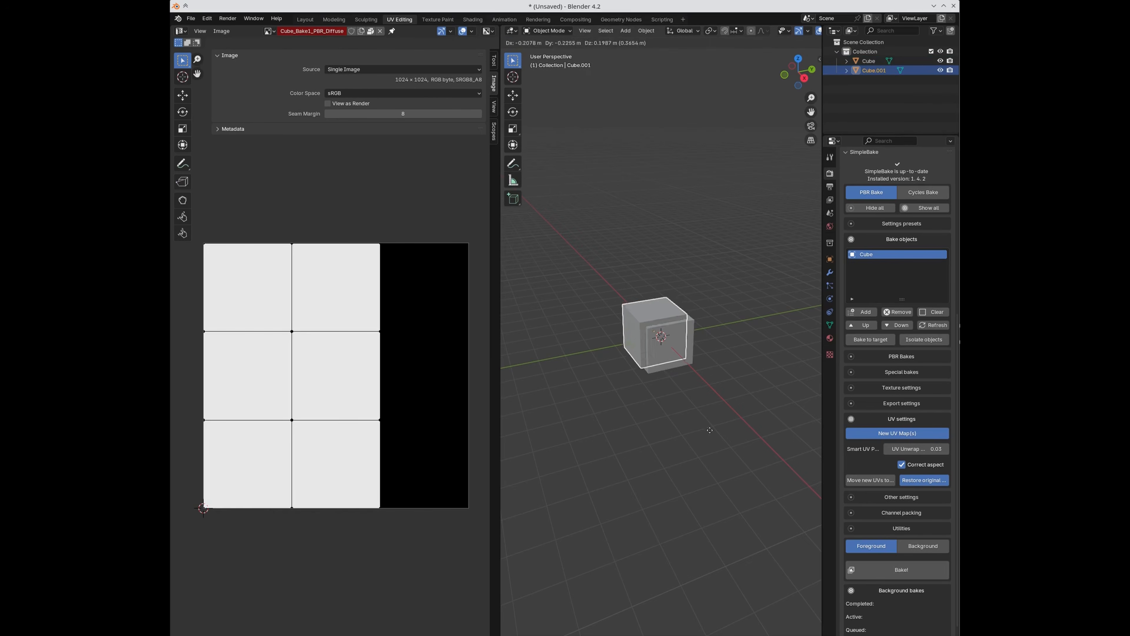
Step: Box-select both cubes and add them to SimpleBake's bake objects list
left_click_drag(587, 281, 695, 374)
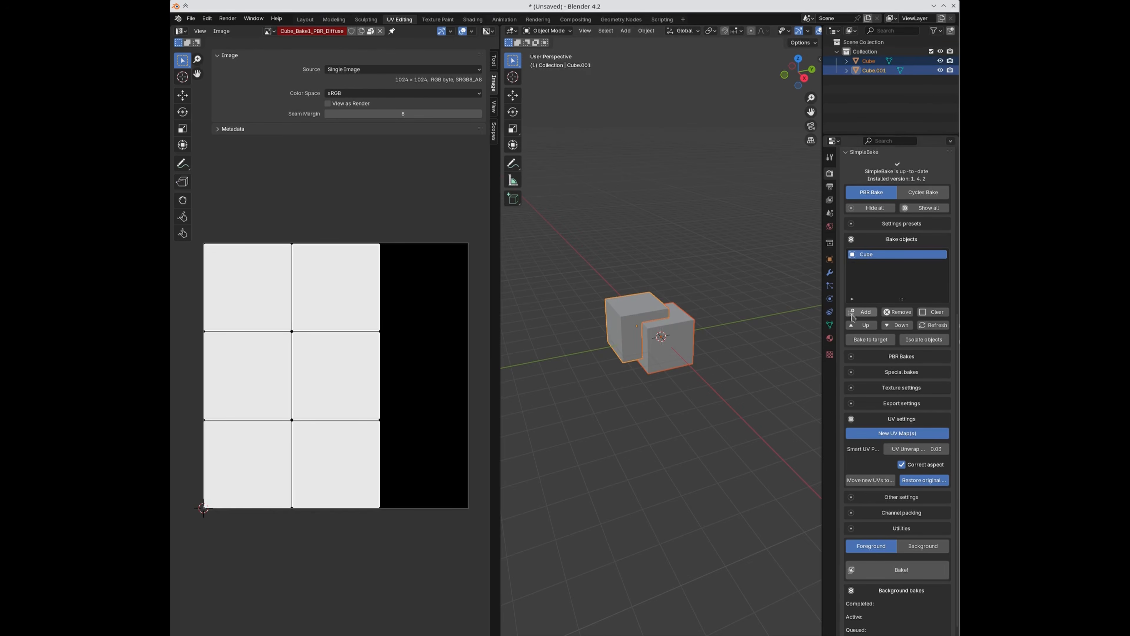
left_click(860, 311)
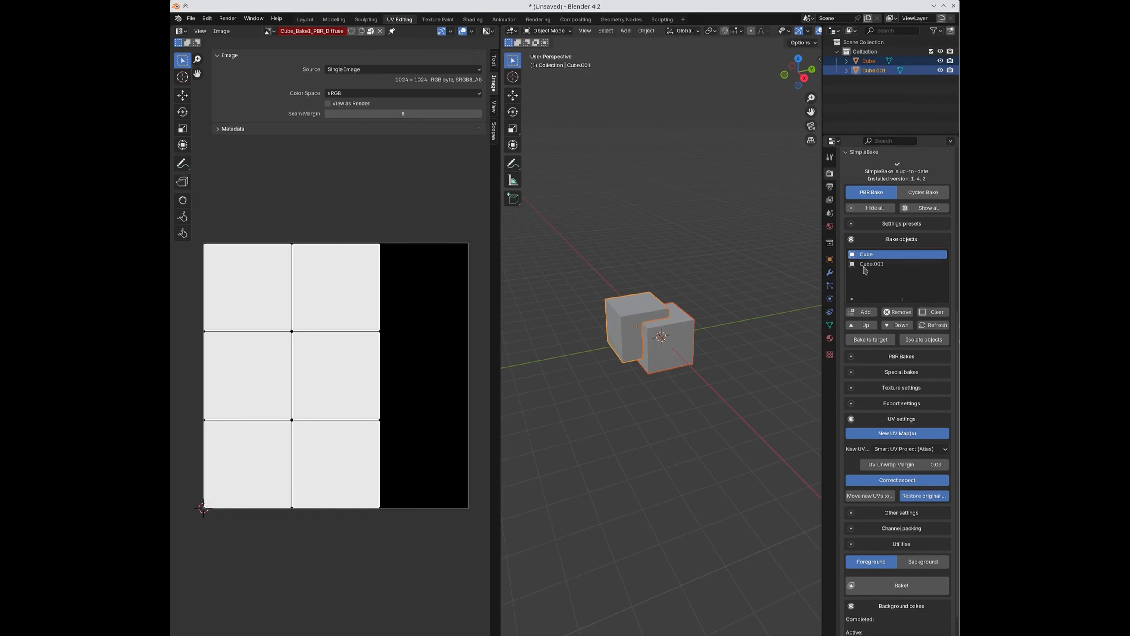
left_click(889, 388)
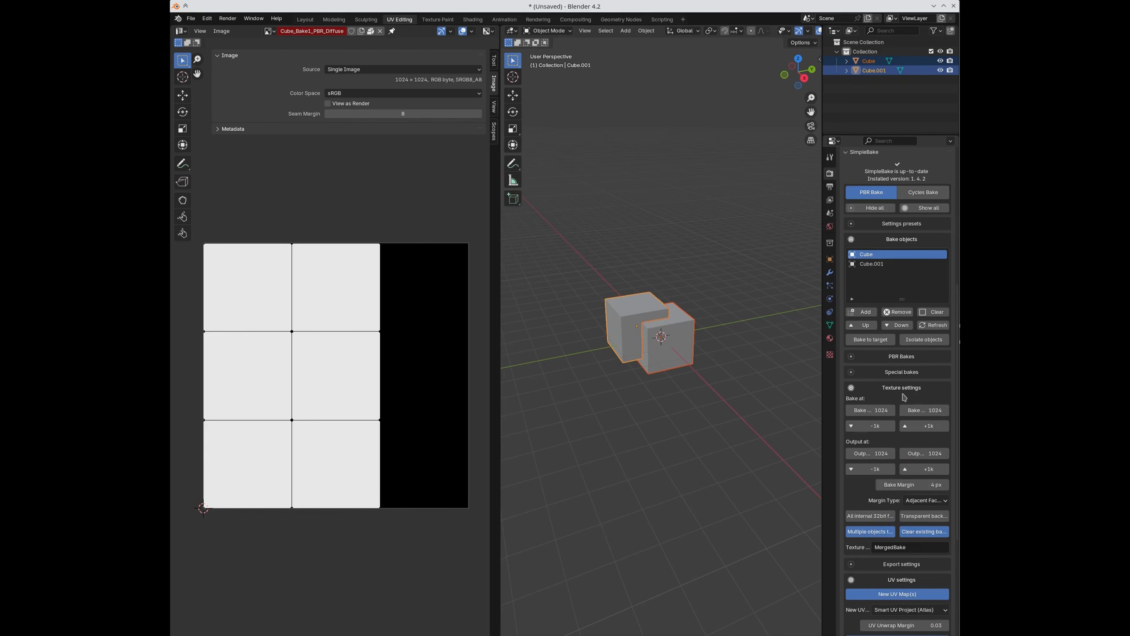
left_click(892, 389)
scroll(899, 419, "down", 2)
Step: Turn off New UV Map(s) and read the UDIM tip text
left_click(890, 399)
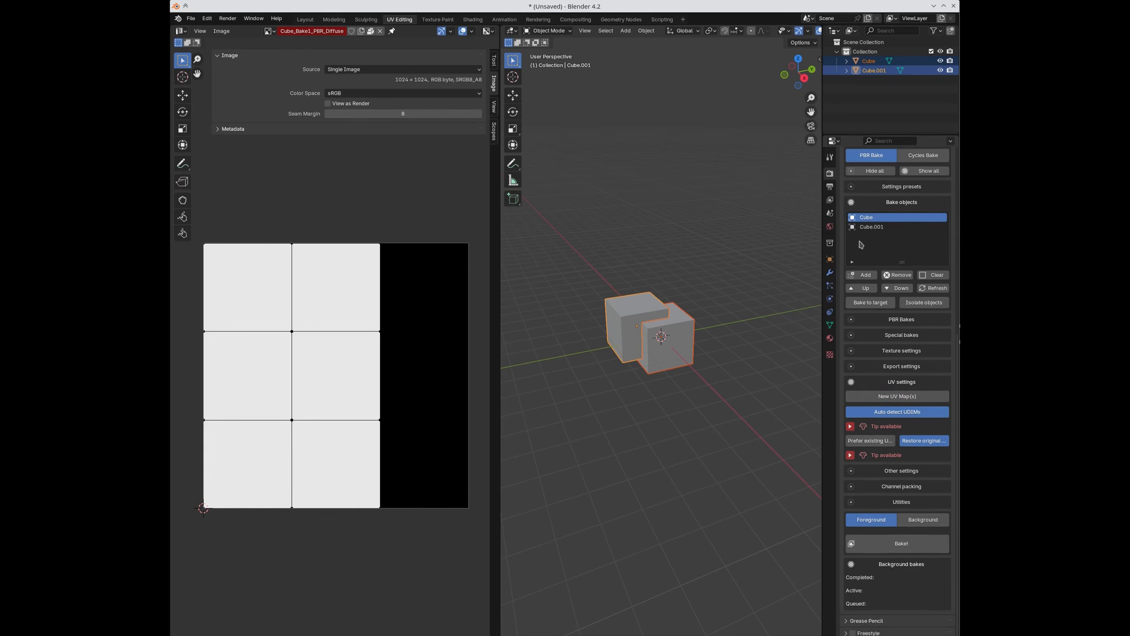
left_click(867, 353)
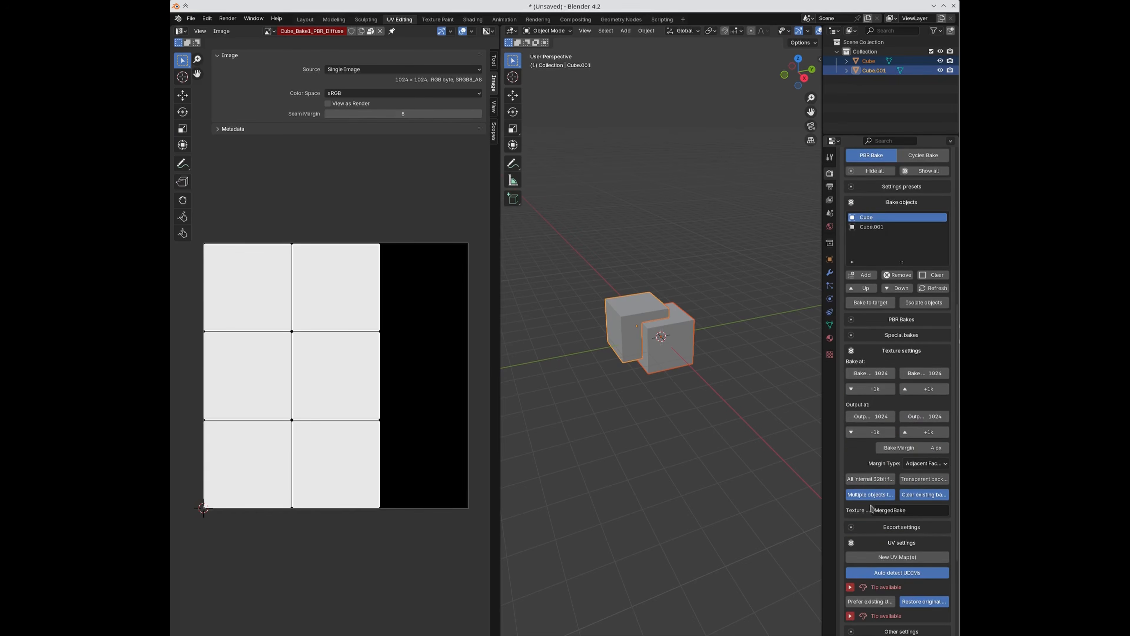
left_click(885, 351)
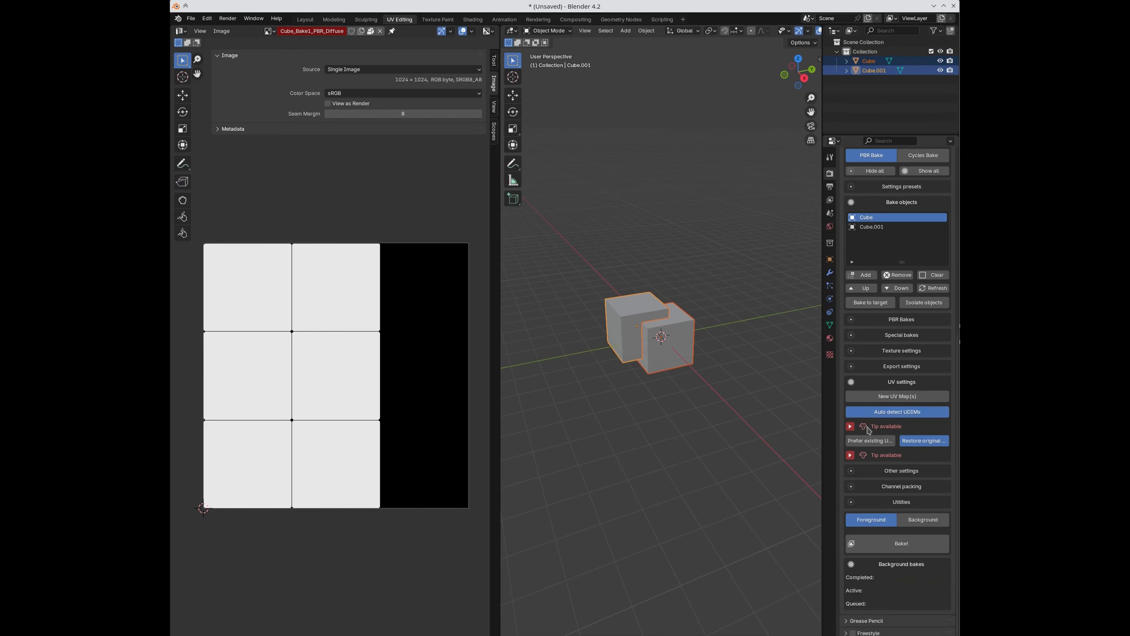
left_click(850, 426)
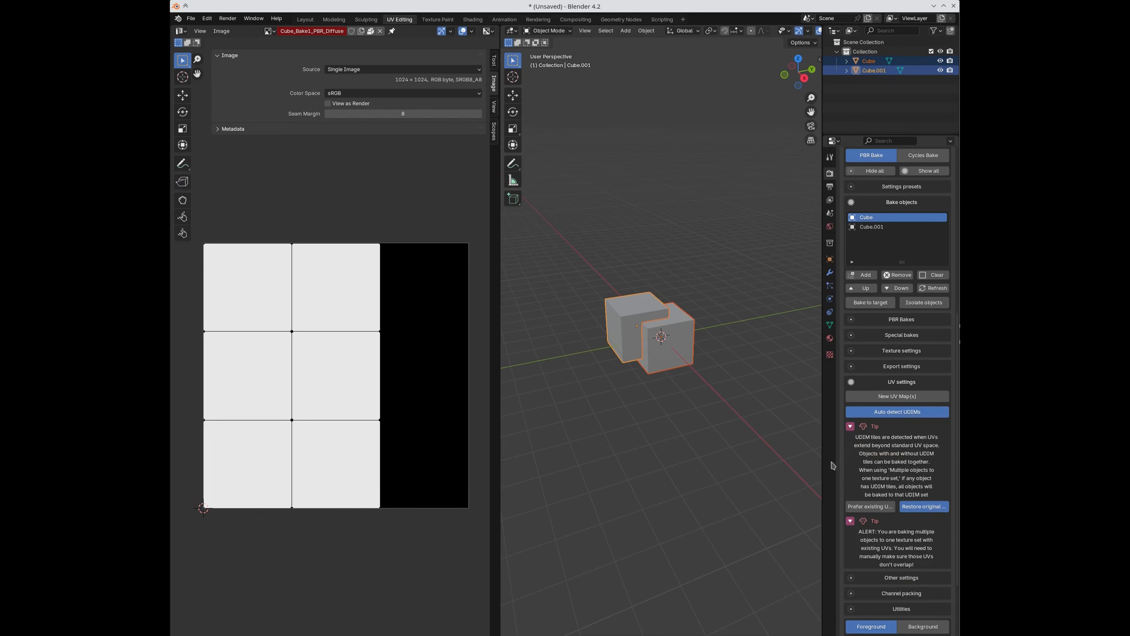
scroll(868, 463, "down", 1)
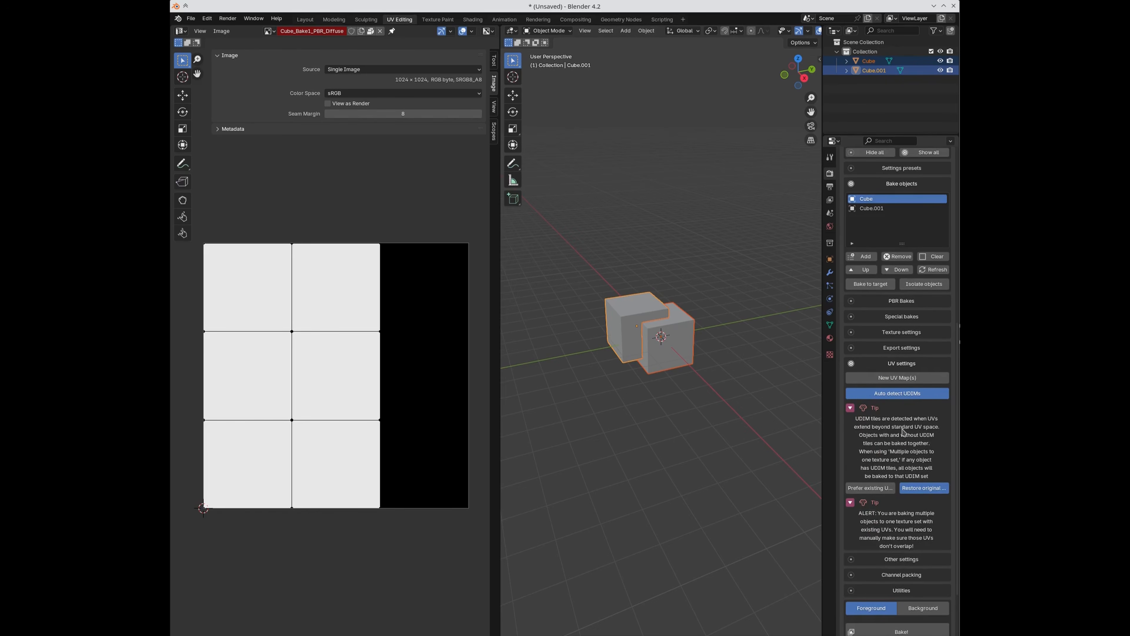
scroll(855, 420, "up", 1)
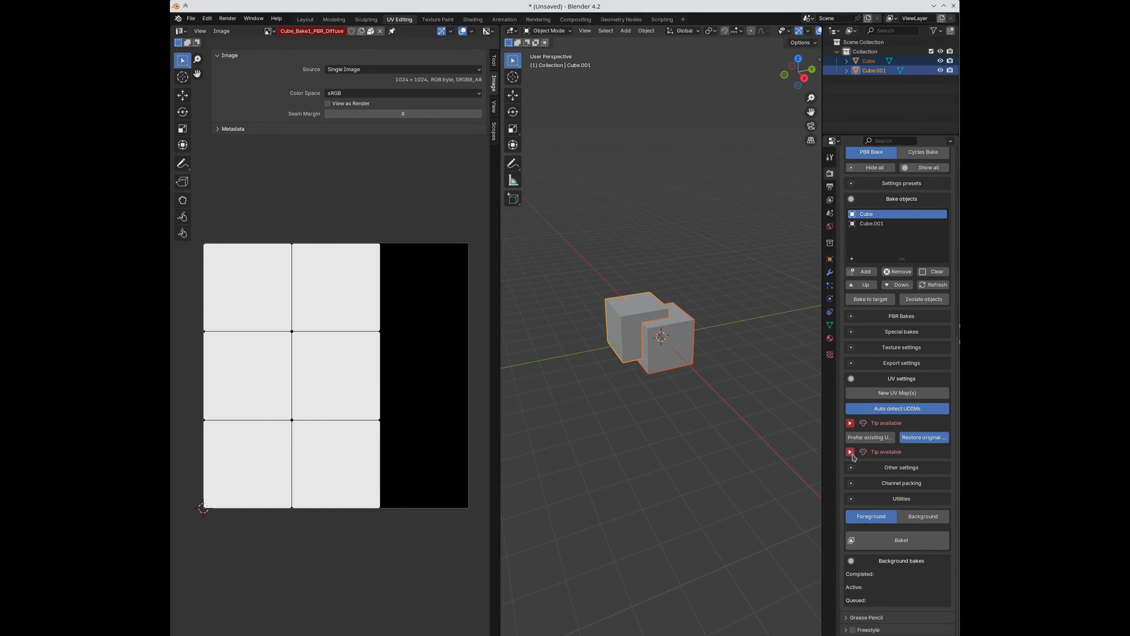
scroll(877, 483, "down", 4)
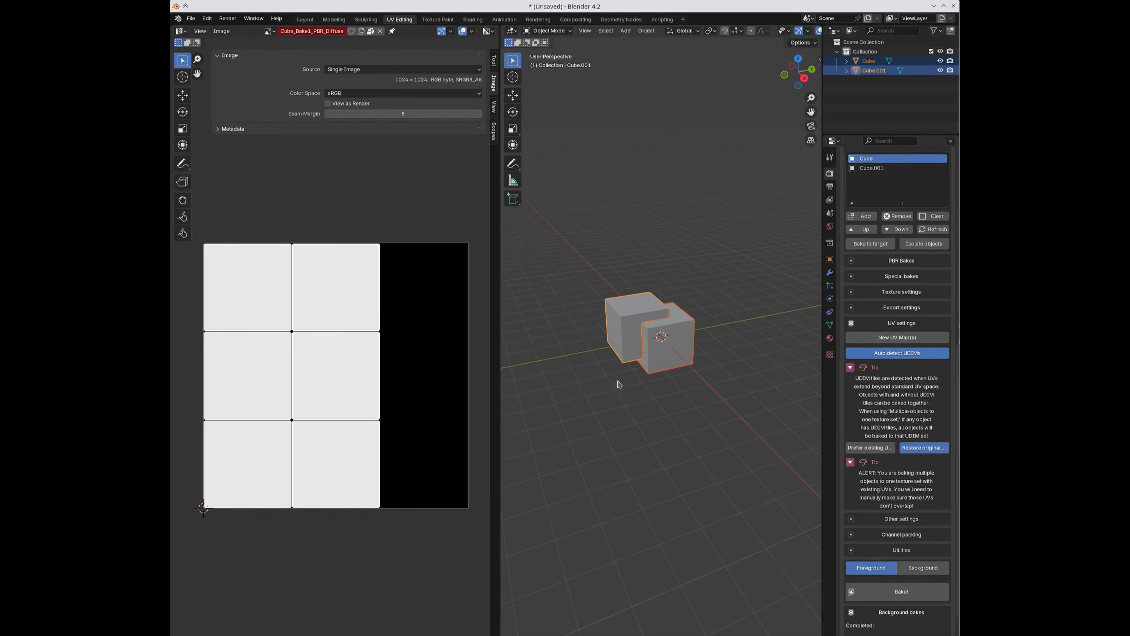
left_click(893, 297)
left_click(887, 295)
Step: Inspect Cube.001's and Cube's UVs in Edit Mode, then re-enable New UV Map(s)
left_click(623, 317)
key("Tab")
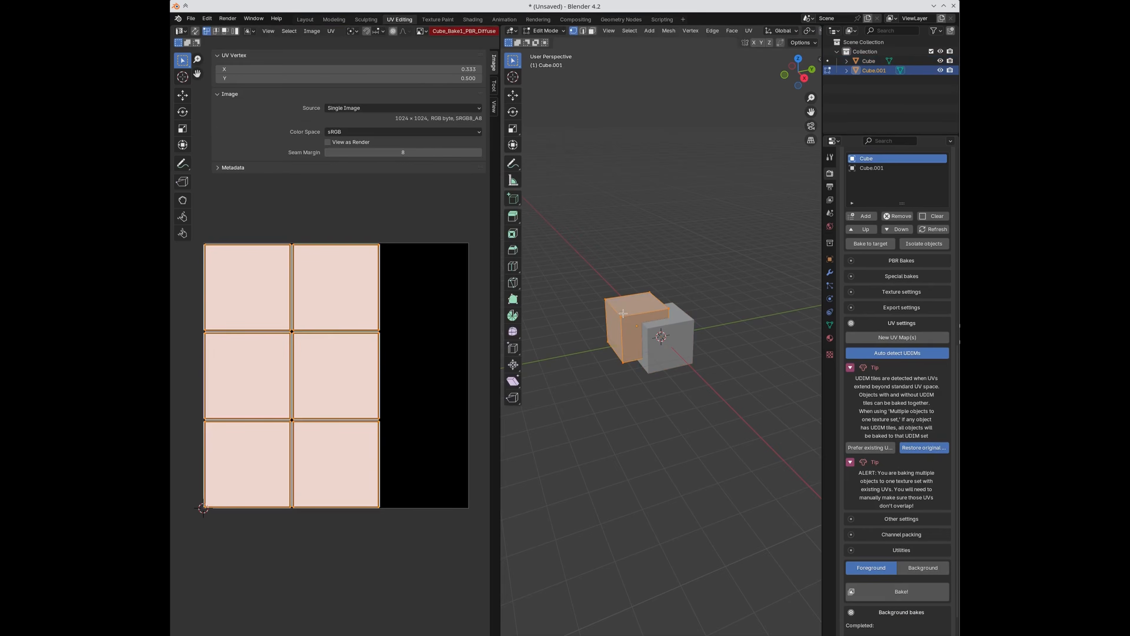
key("Tab")
left_click(688, 348)
key("Tab")
key("Tab")
scroll(878, 403, "down", 1)
left_click(879, 320)
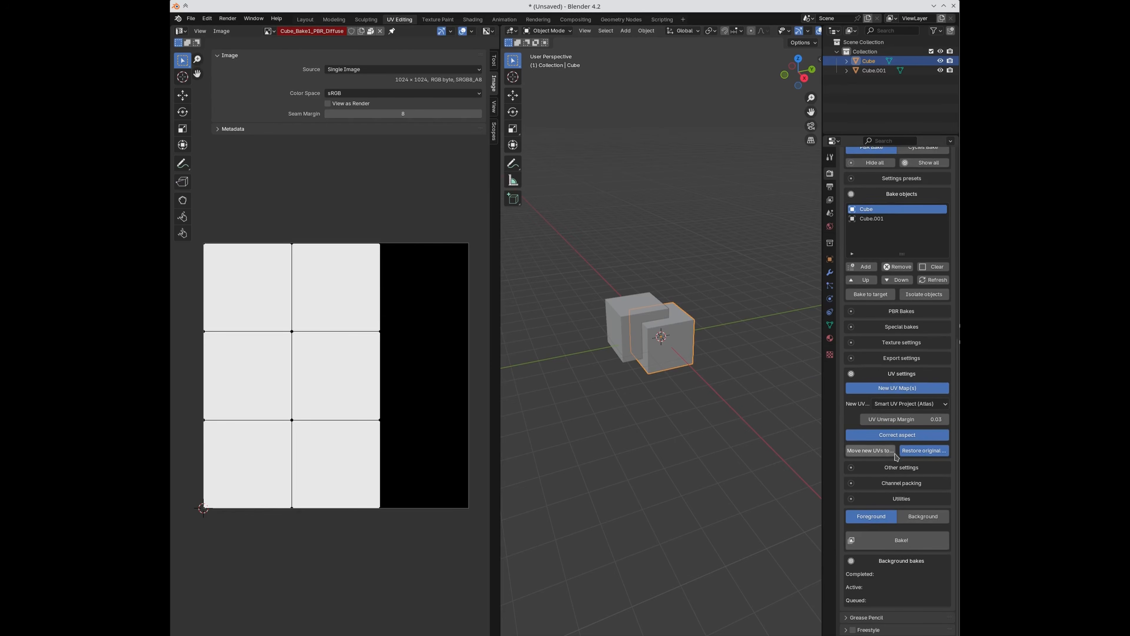
left_click(890, 406)
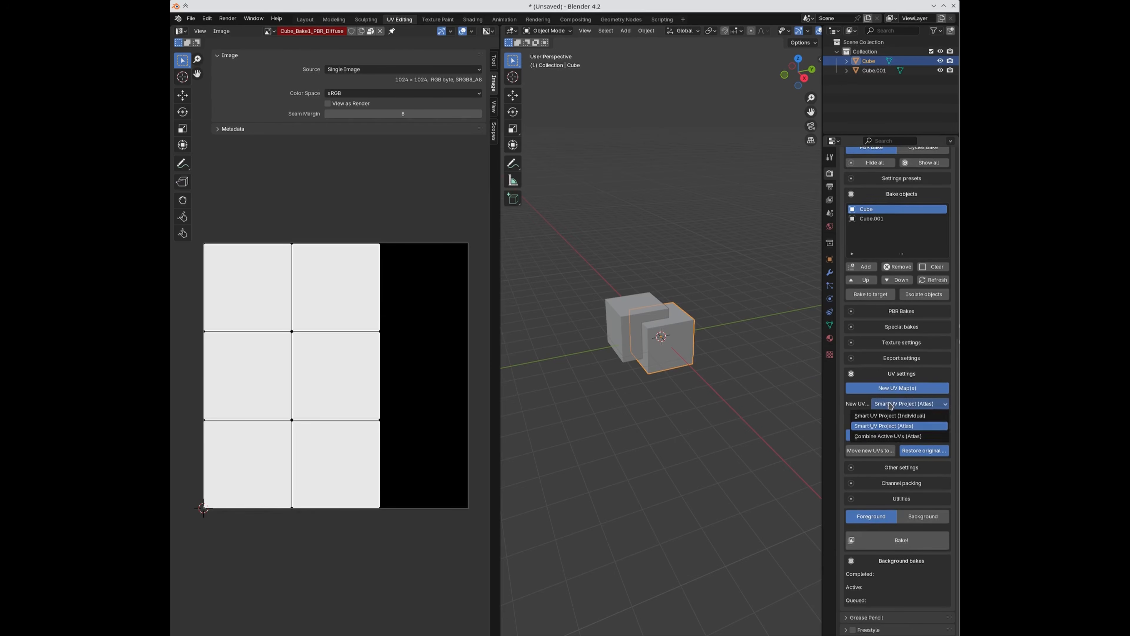
left_click(890, 406)
left_click(891, 405)
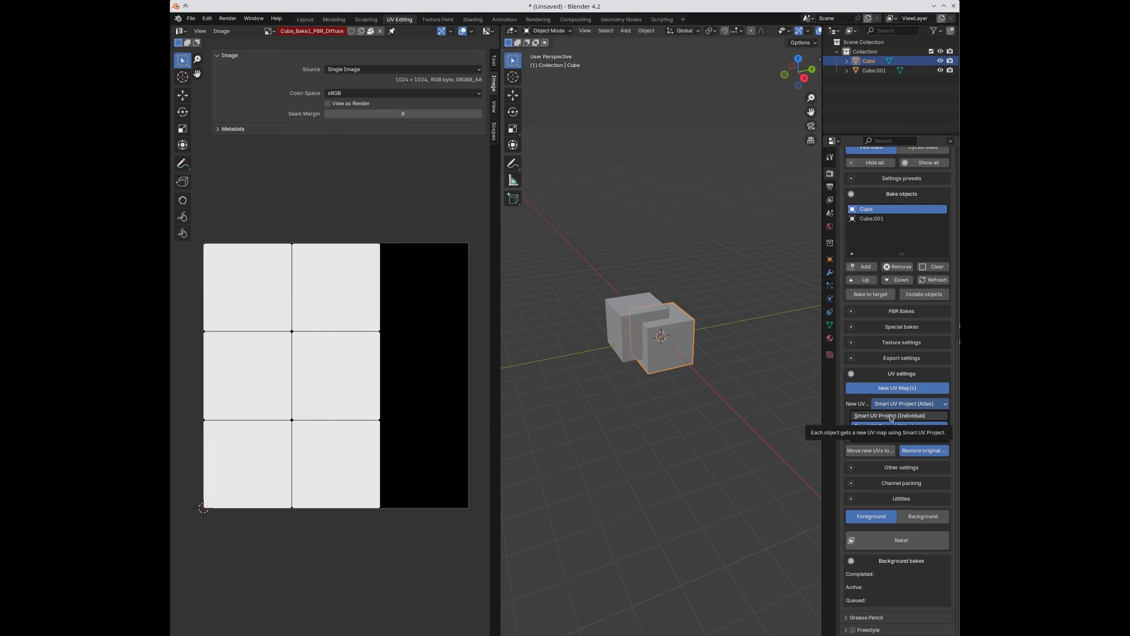
left_click(891, 416)
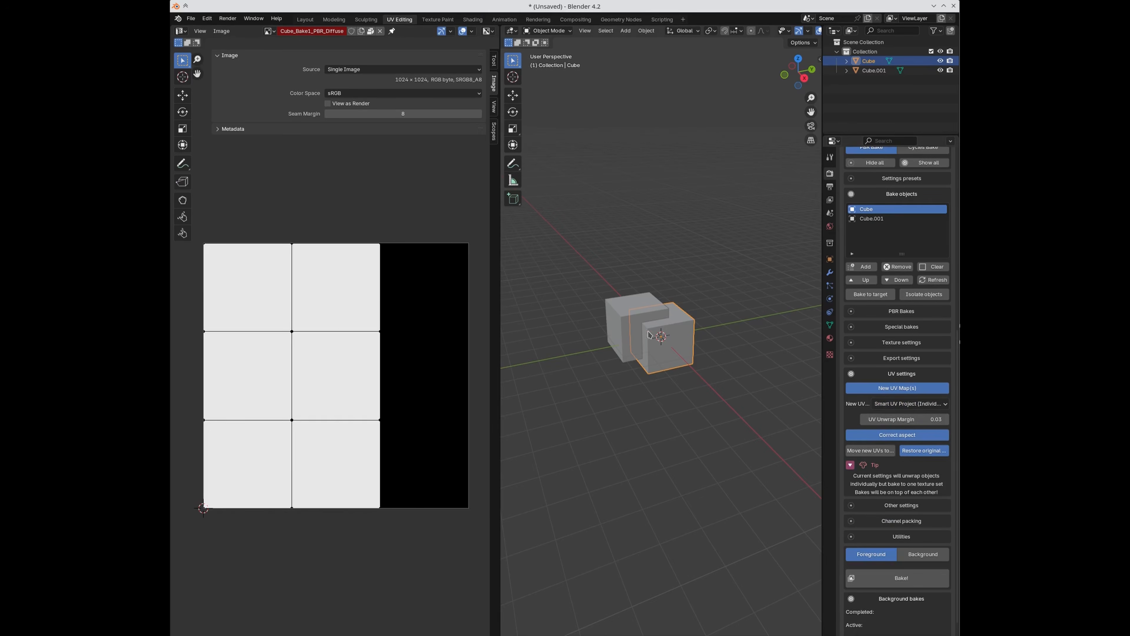
key("Tab")
key("Tab")
left_click(609, 308)
key("Tab")
key("Tab")
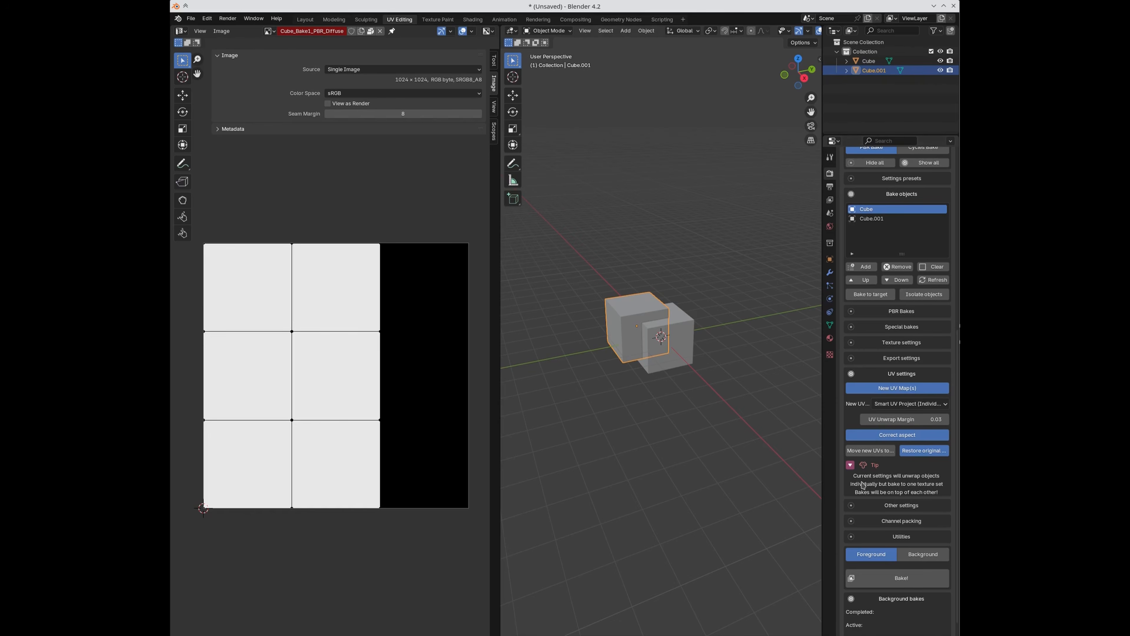
left_click(889, 404)
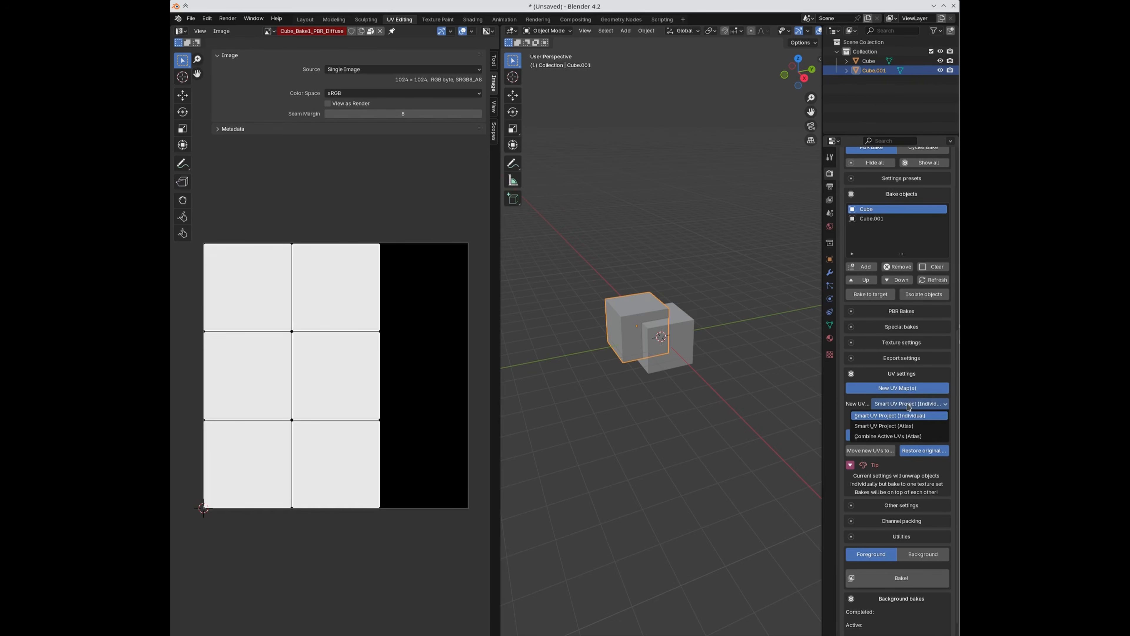
left_click(905, 426)
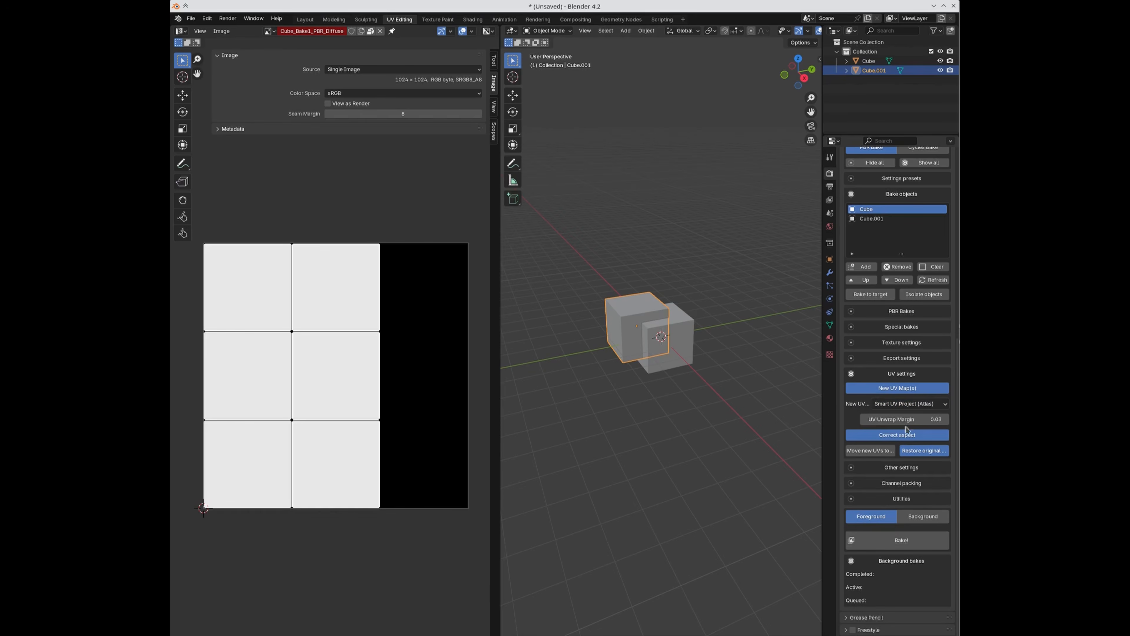
Step: Select both cubes and Smart UV Project them together in Edit Mode
left_click(751, 329)
left_click(678, 349)
left_click(638, 340, "shift")
key("Tab")
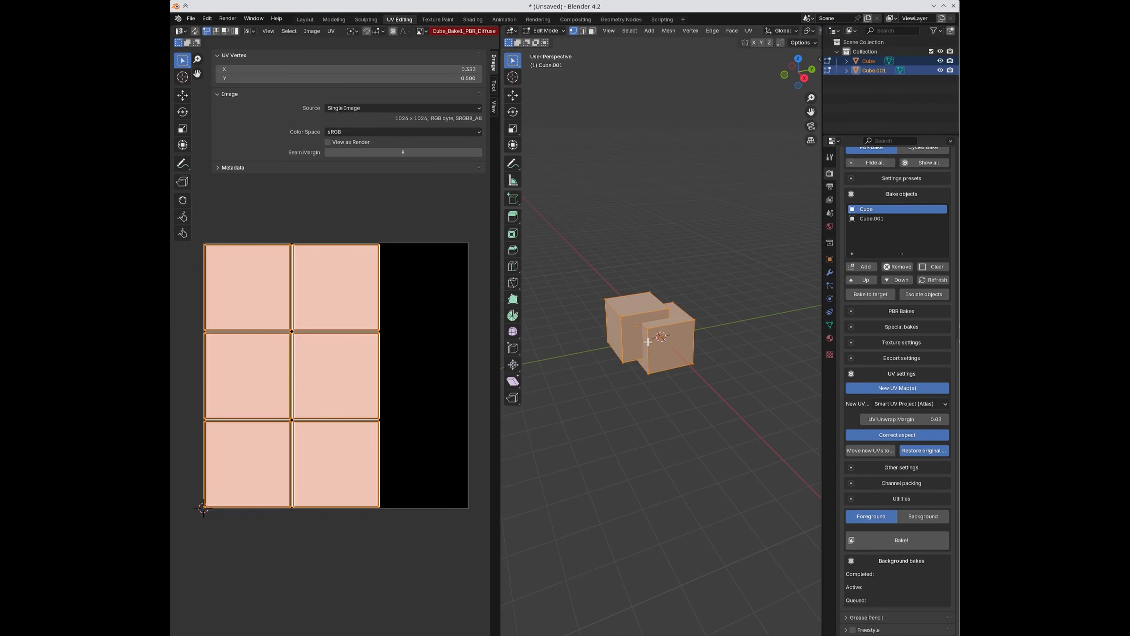
key("u")
left_click(365, 340)
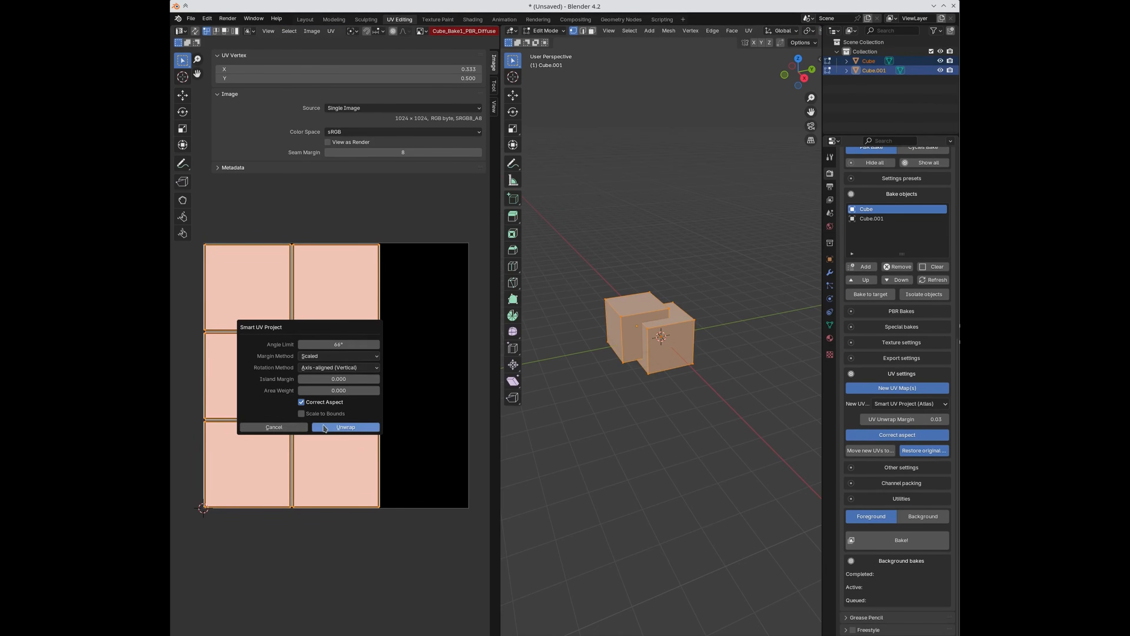
left_click(319, 426)
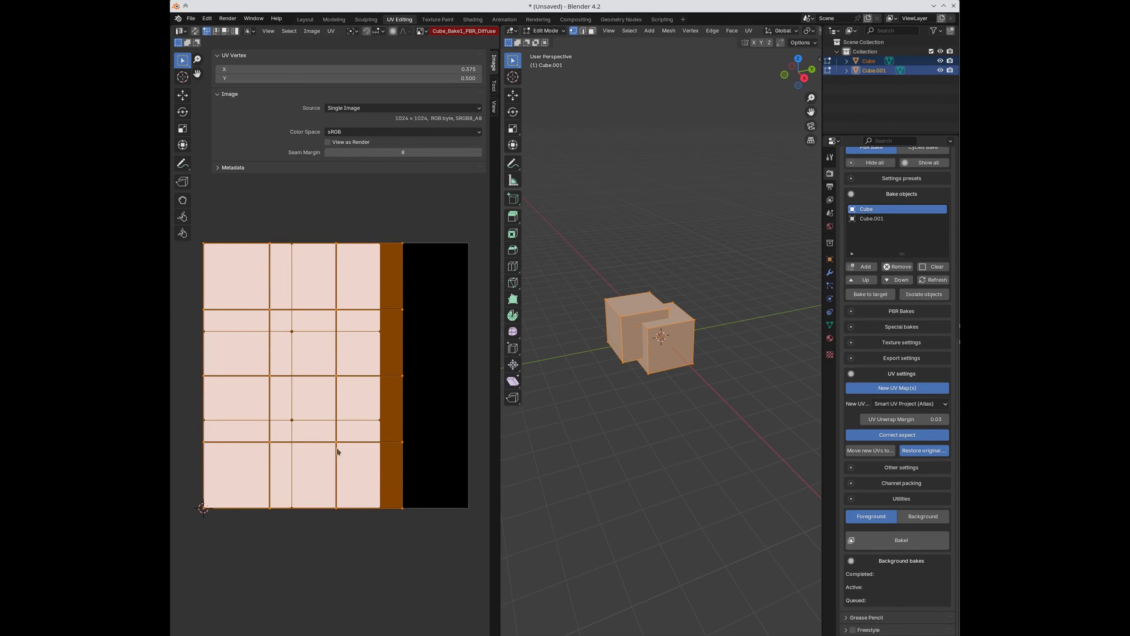
key("Tab")
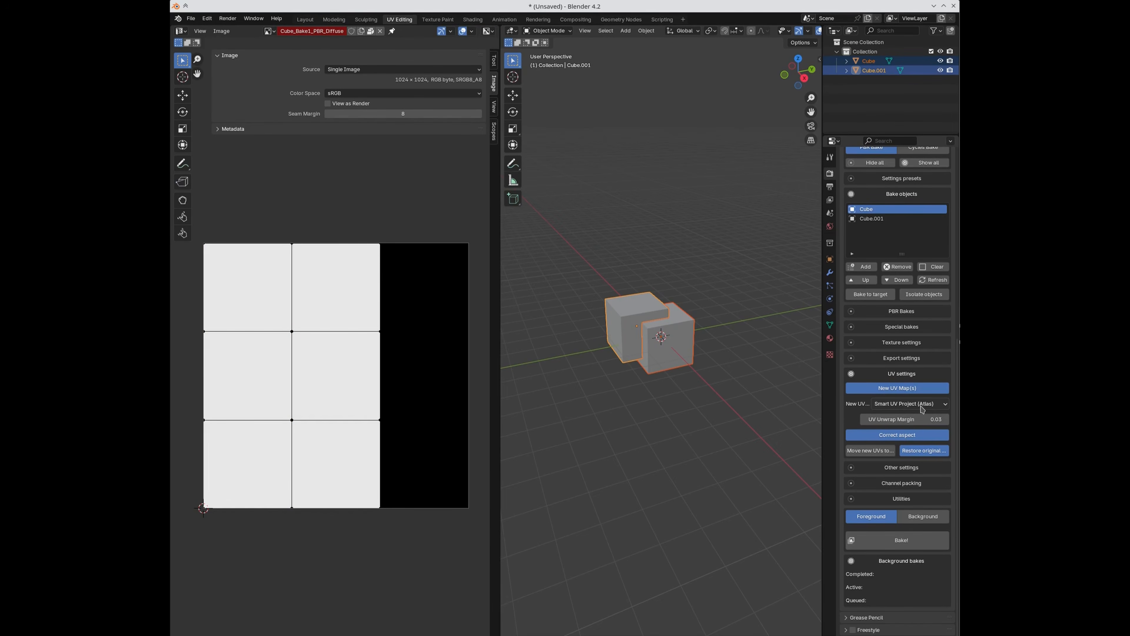
Step: Inspect Cube's UVs in Edit Mode, then switch to Cube.001's UVs with Alt+Q
left_click(643, 417)
left_click(680, 347)
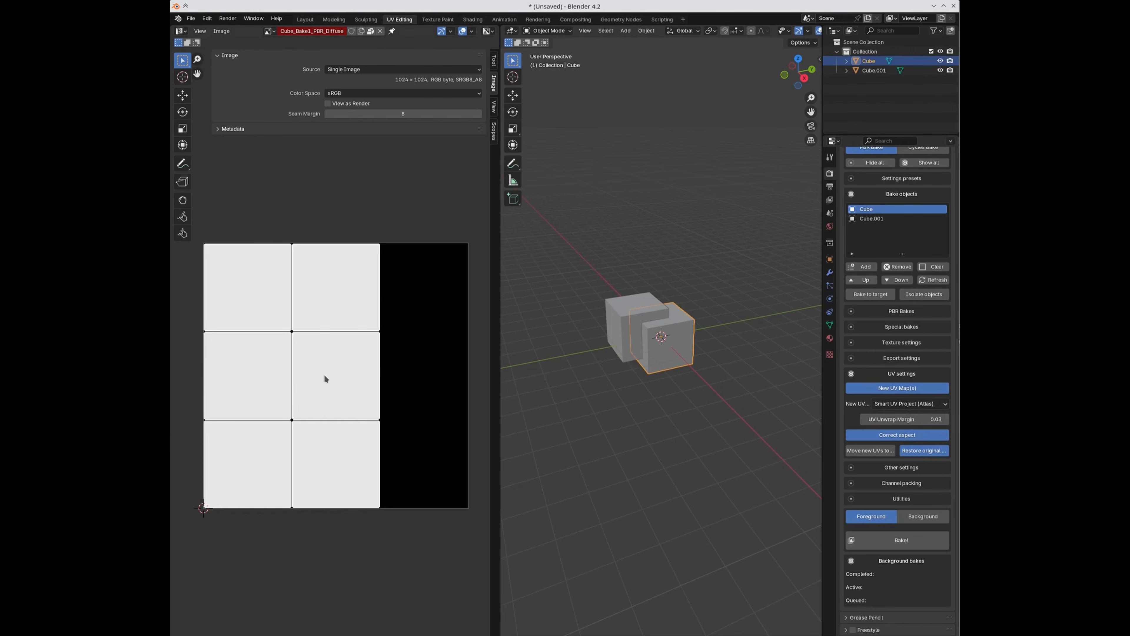
left_click(665, 268)
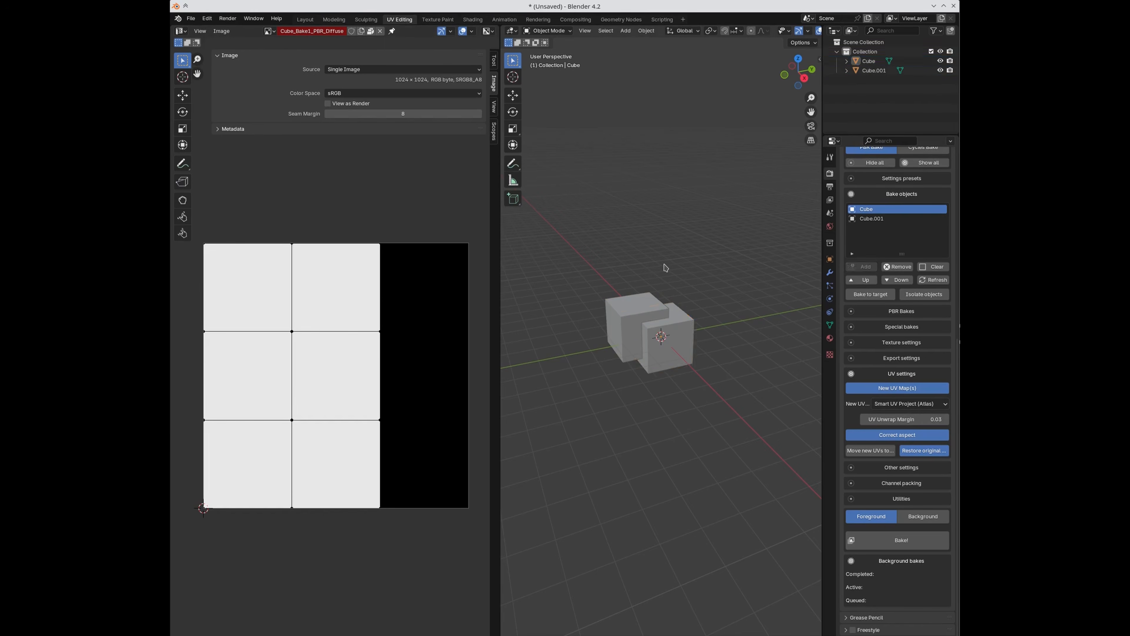
left_click(686, 342)
key("Tab")
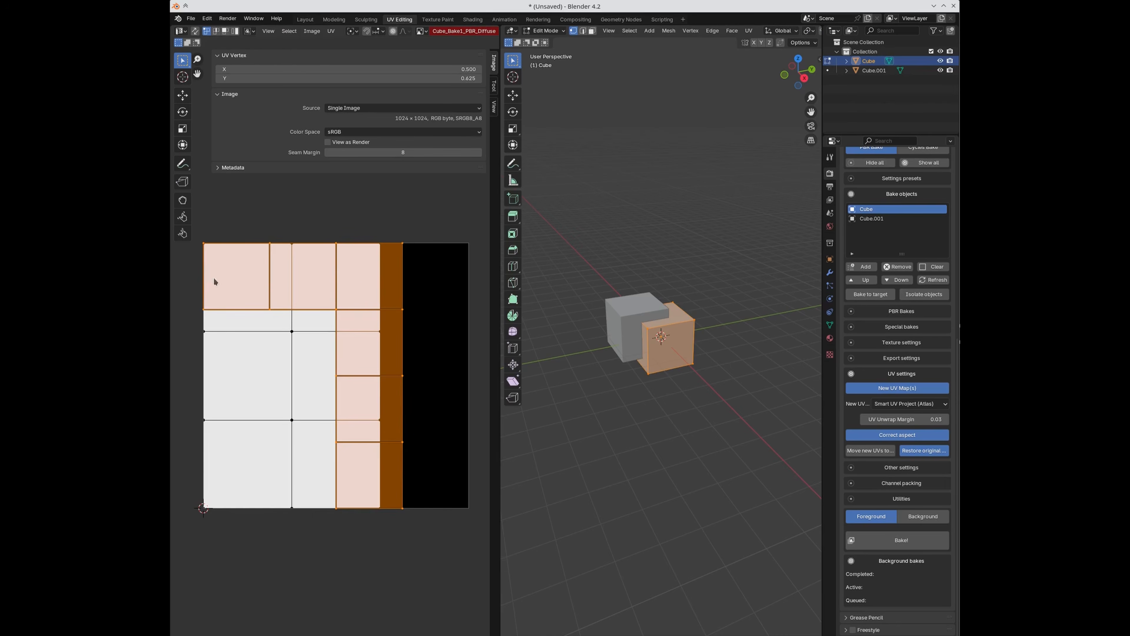
key("Tab")
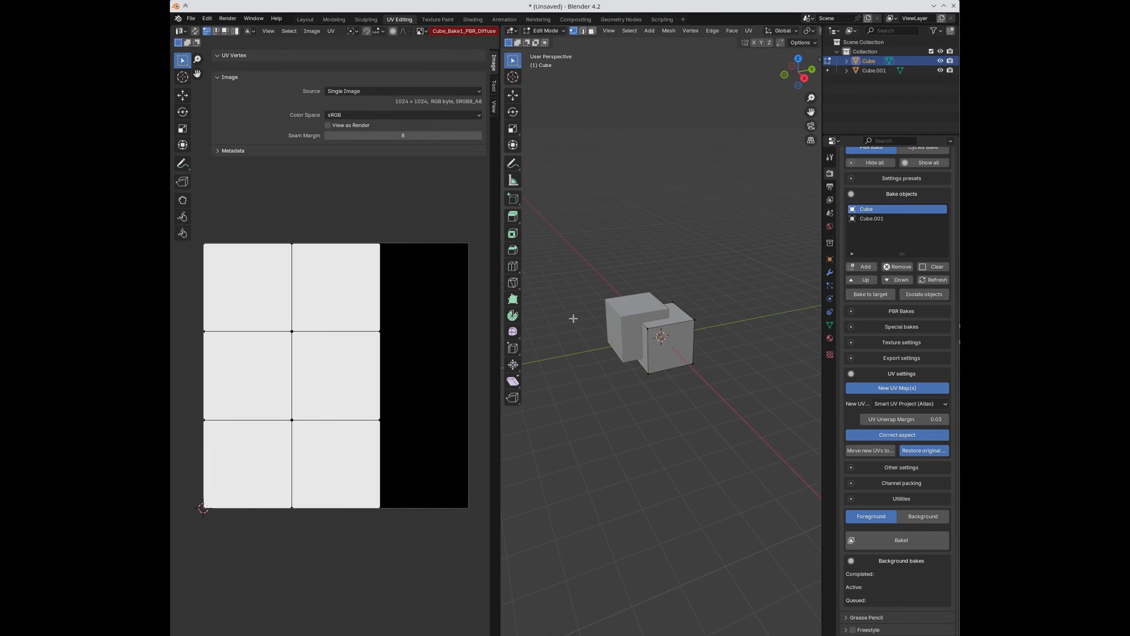
key("Tab")
key("alt+q")
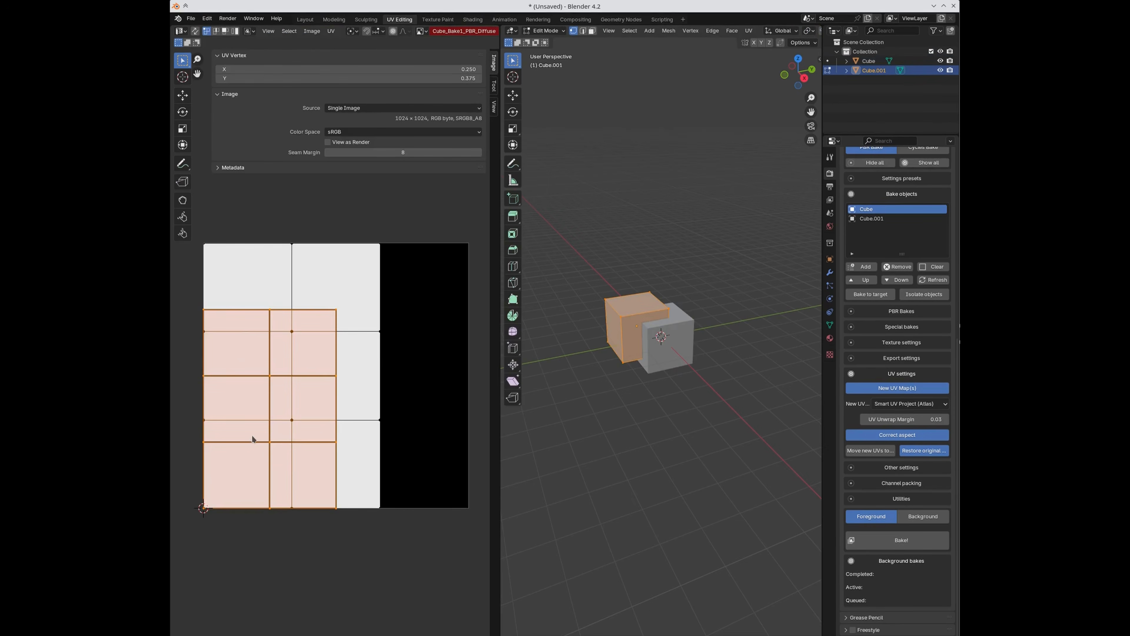
key("Tab")
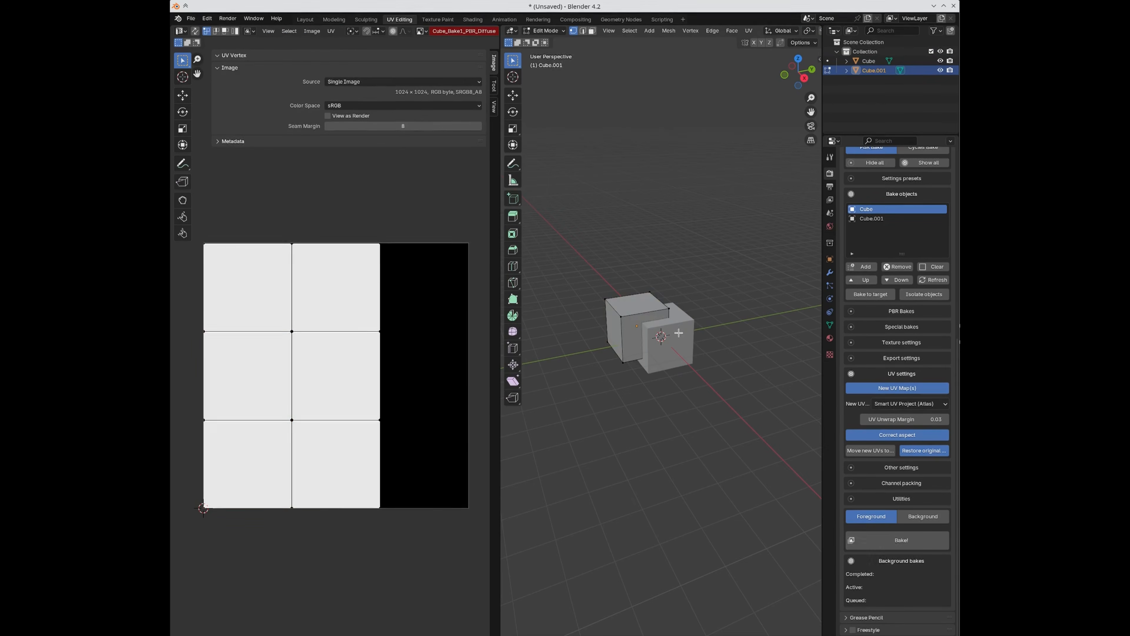
Step: View both cubes' UVs together, then make Cube.001 the active bake object
left_click(687, 333)
left_click(630, 314, "shift")
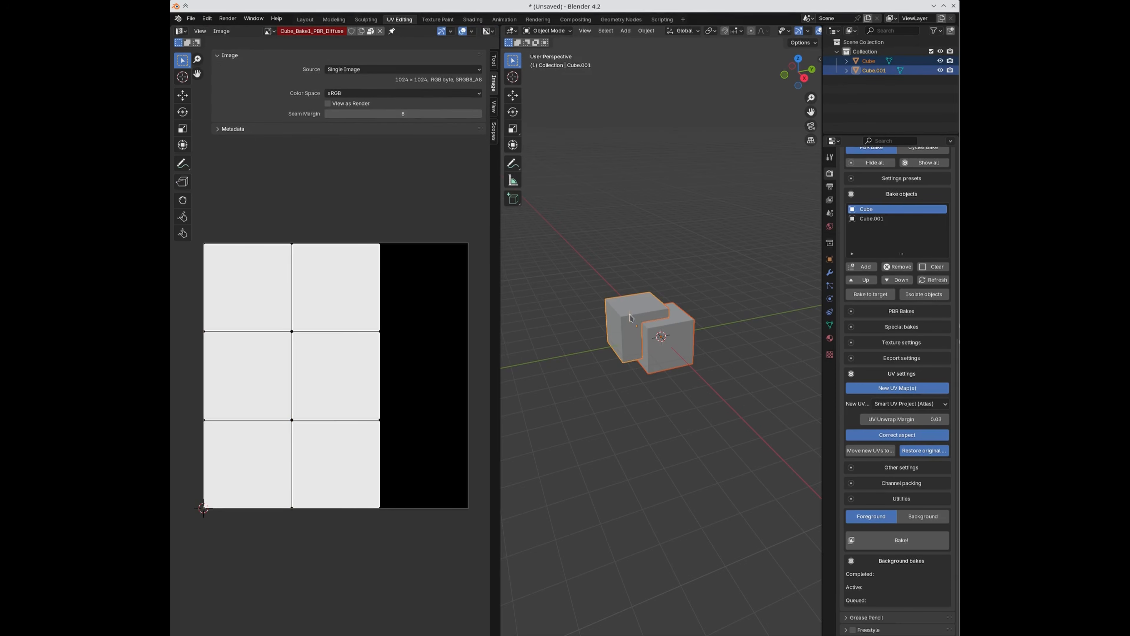
key("Tab")
key("a")
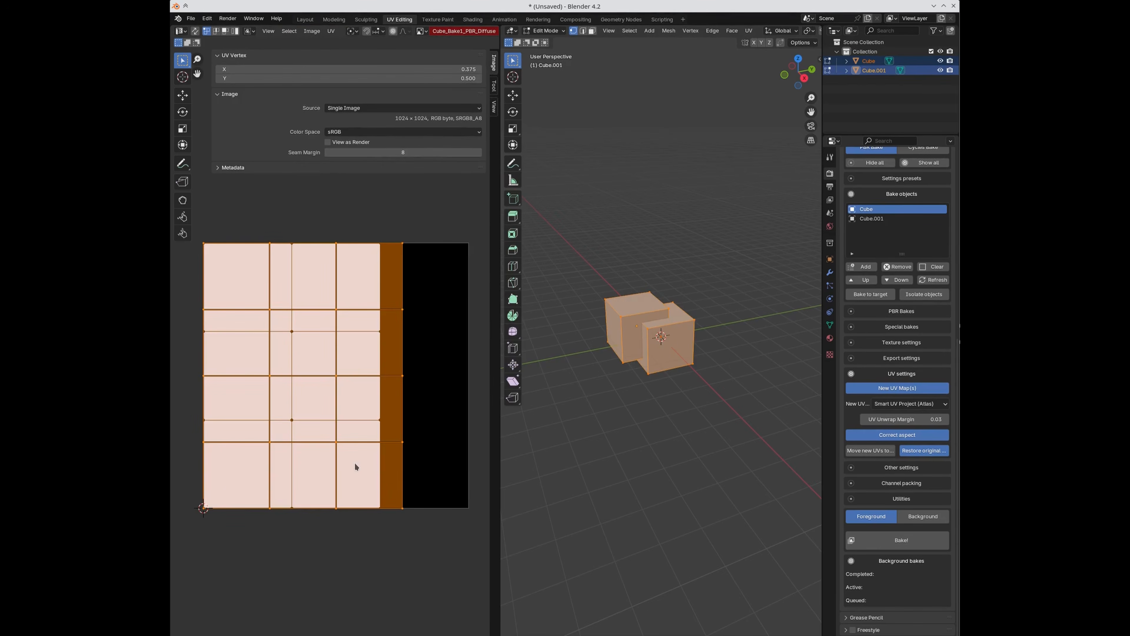
key("Tab")
left_click(661, 410)
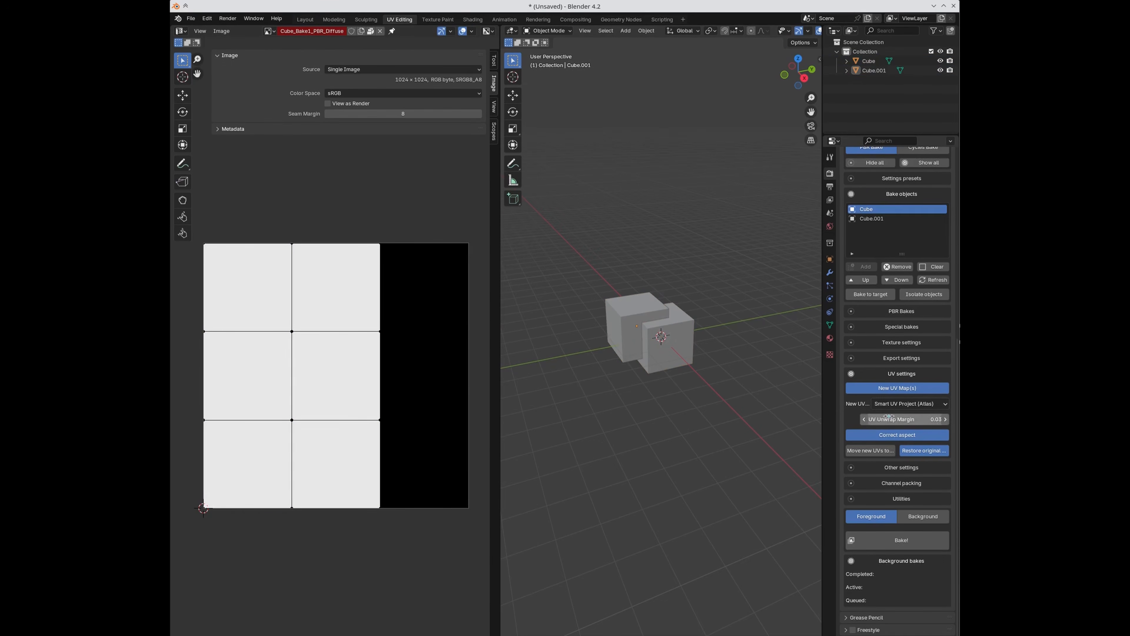
left_click(648, 328)
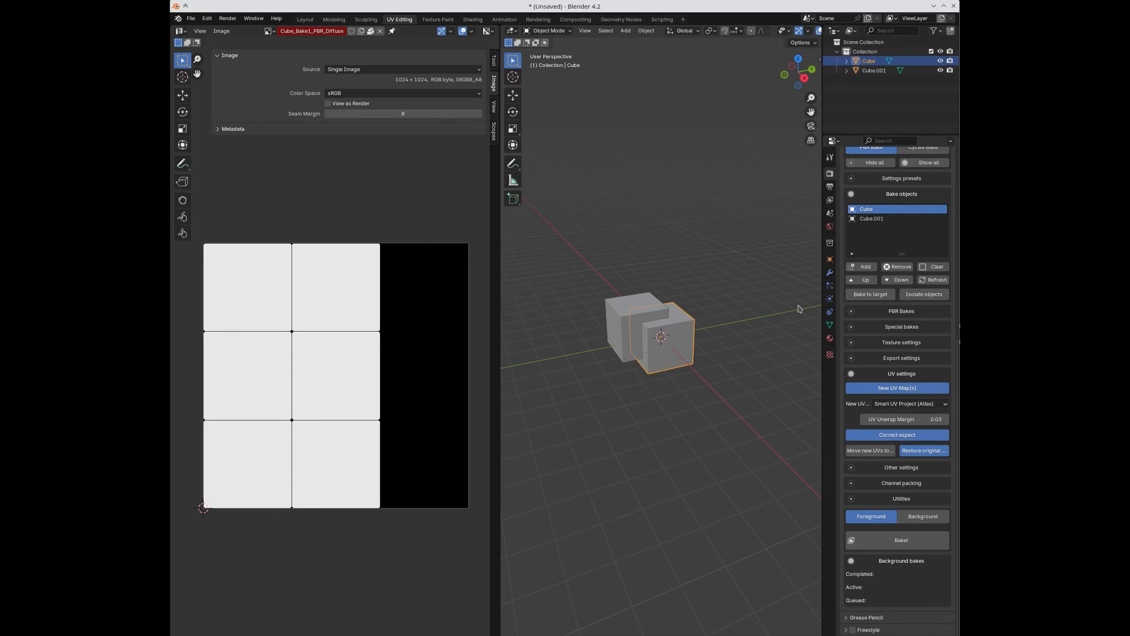
left_click(871, 220)
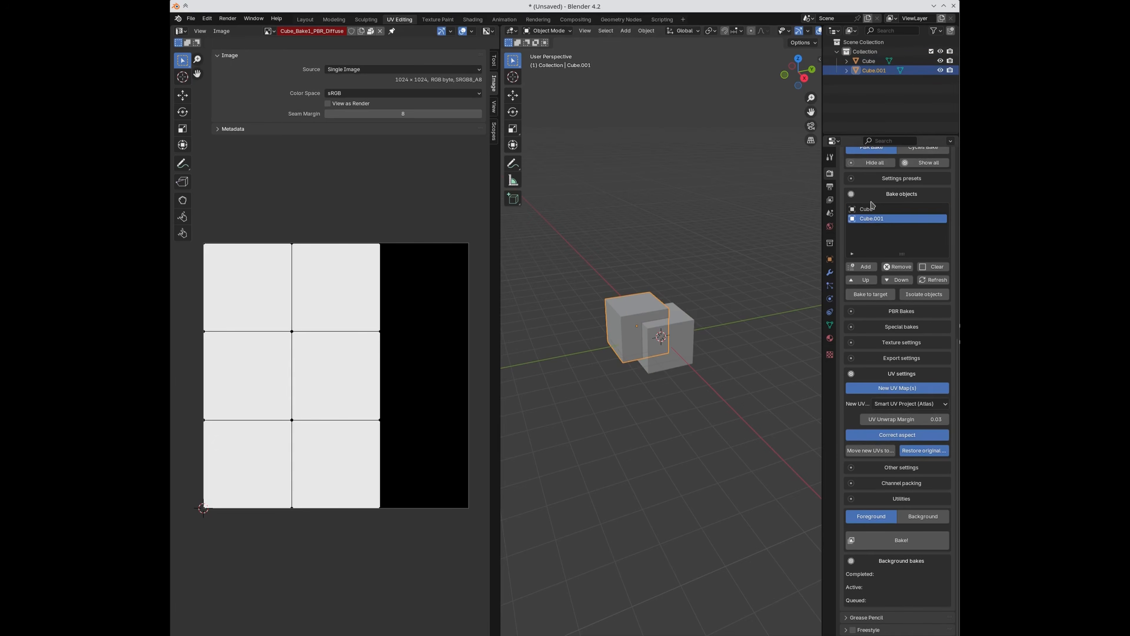
Step: Choose Combine Active UVs (Atlas) as SimpleBake's new-UV method and check Cube.001's UVs
left_click(892, 404)
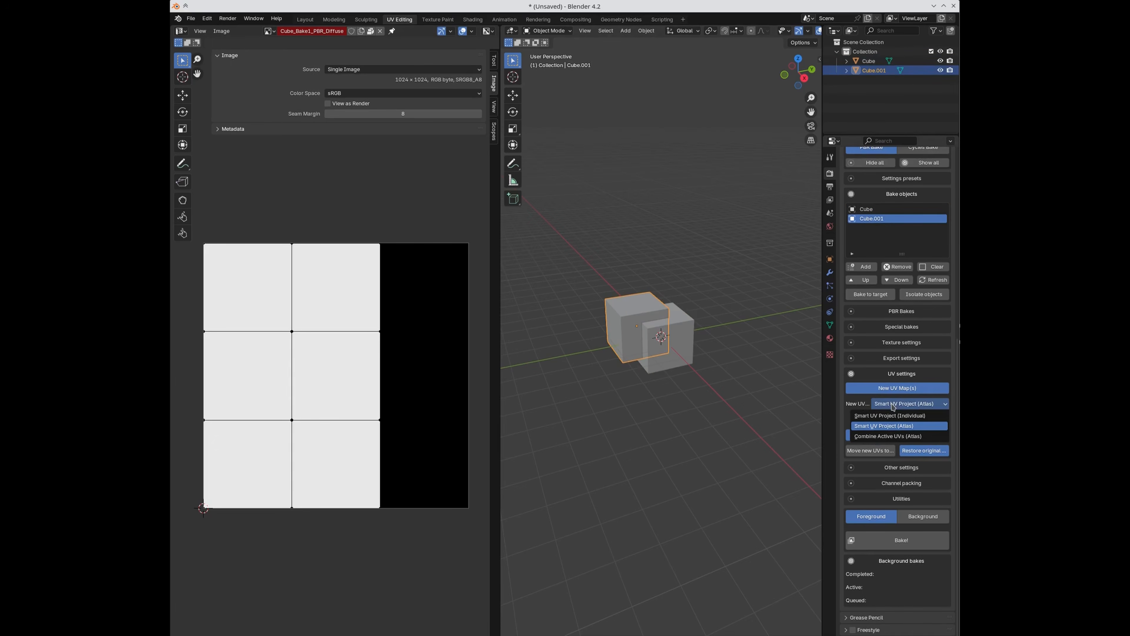
left_click(884, 437)
key("Tab")
key("Tab")
Step: Inspect Cube's UV islands in Edit Mode, then box-select both cubes
left_click(688, 338)
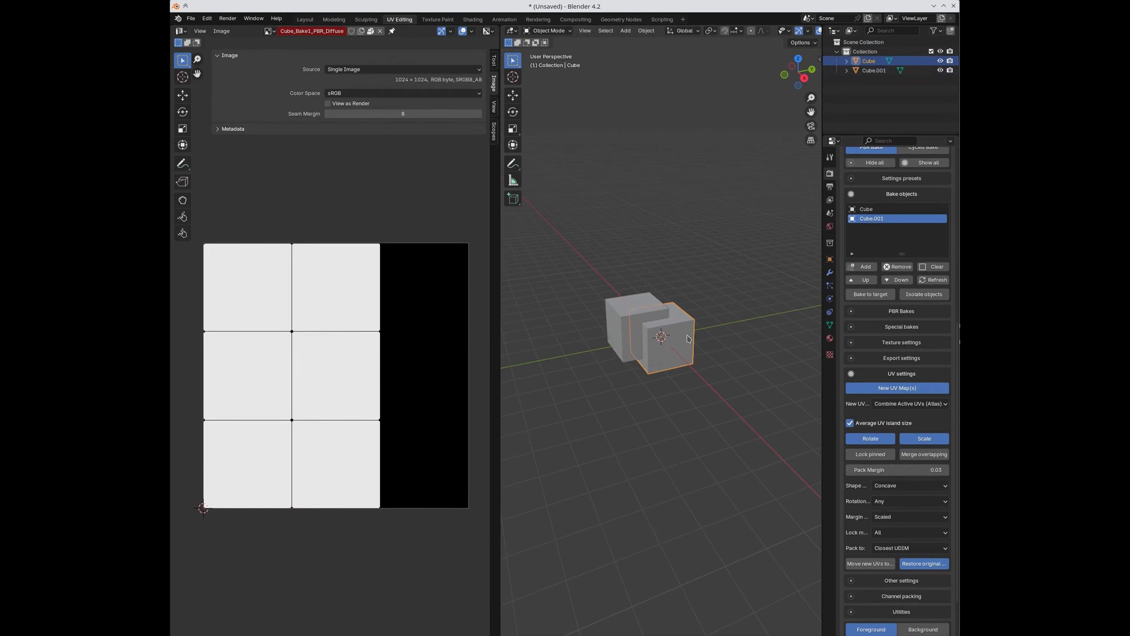
key("Tab")
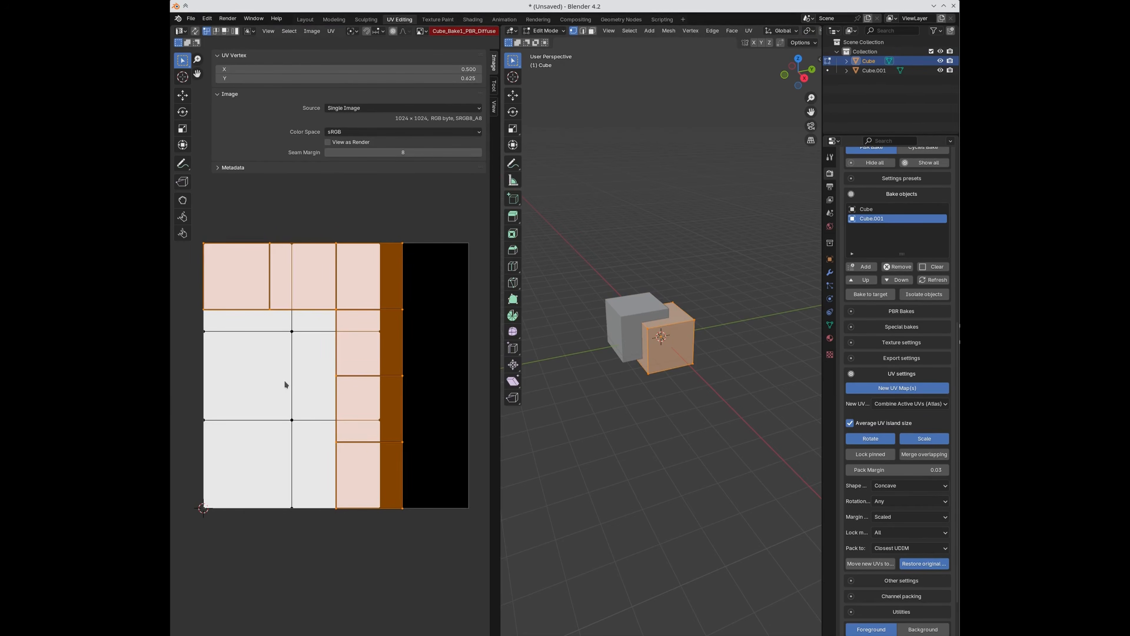
key("Tab")
left_click(587, 295)
left_click_drag(594, 263, 666, 344)
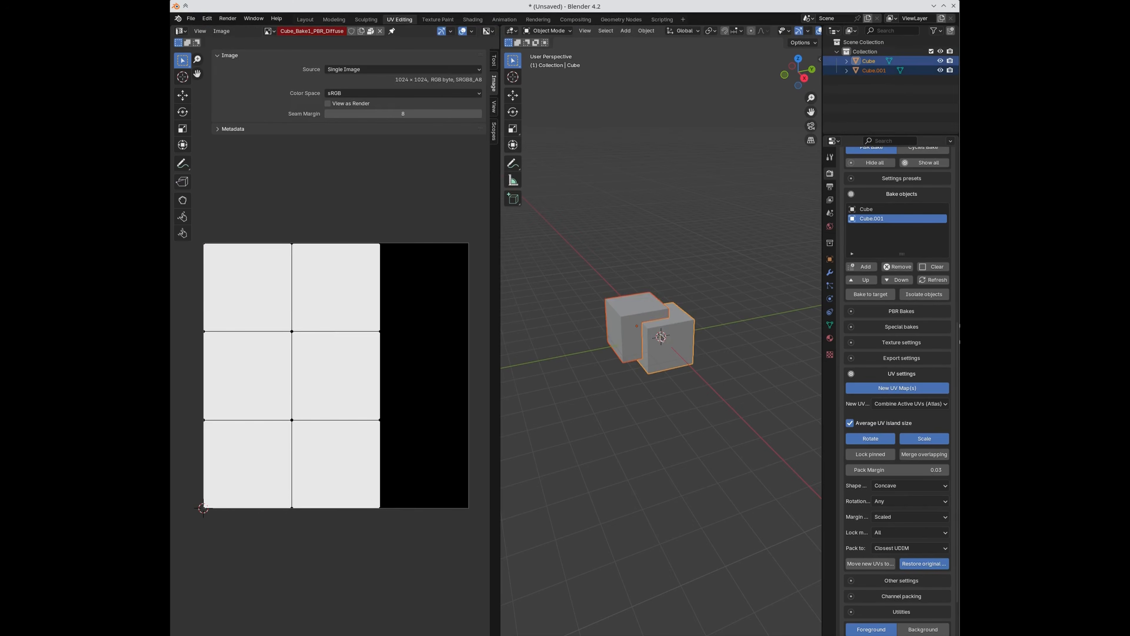
Step: Delete the two old cubes, add two fresh cubes, and move Cube.003 up-left off Cube.002
key("x")
left_click(636, 313)
key("shift+a")
mouse_move(632, 274)
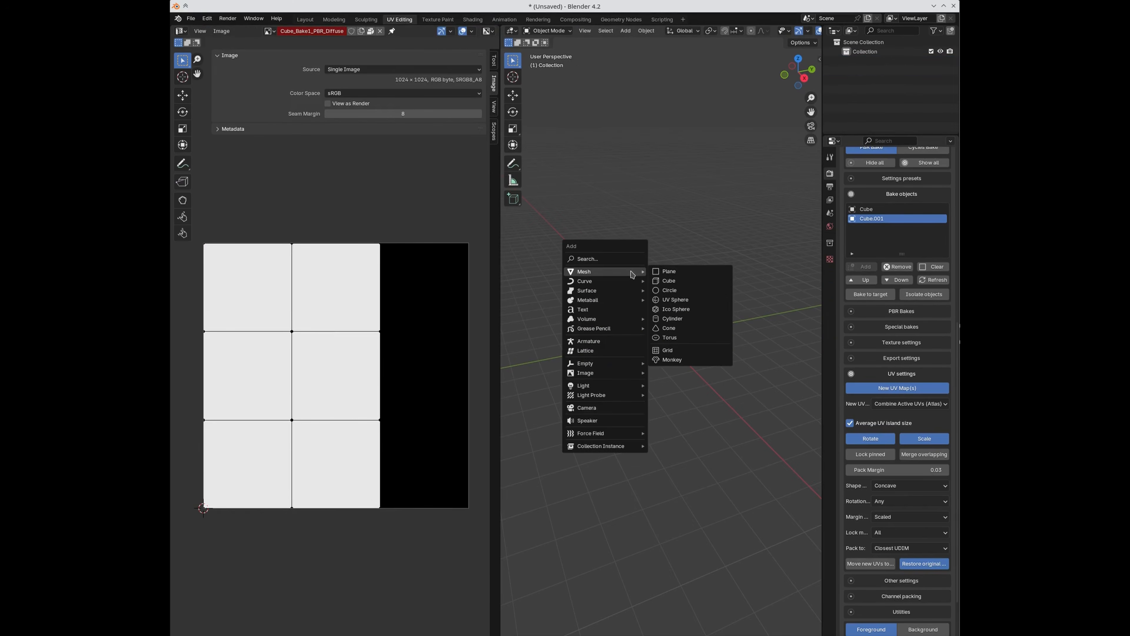
left_click(668, 281)
key("shift+a")
mouse_move(666, 281)
left_click(702, 290)
key("g")
left_click(698, 317)
Step: Remove the baked image from the UV view and check Cube.003's UV layout in edit mode
left_click(578, 260)
left_click(618, 286)
left_click(380, 31)
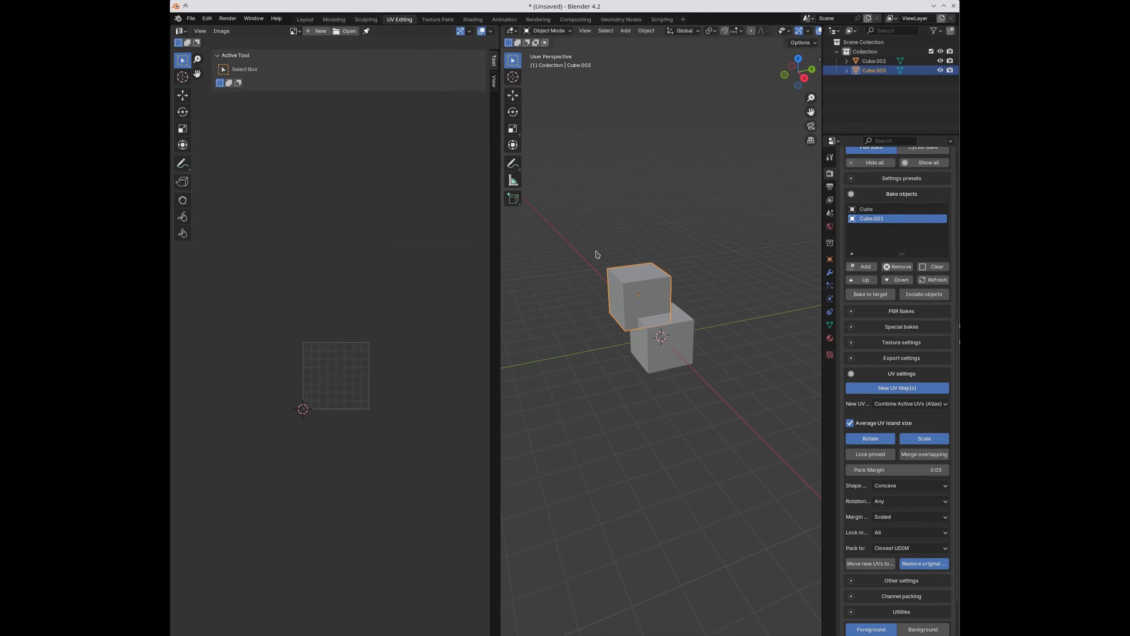
key("Tab")
scroll(364, 390, "up", 4)
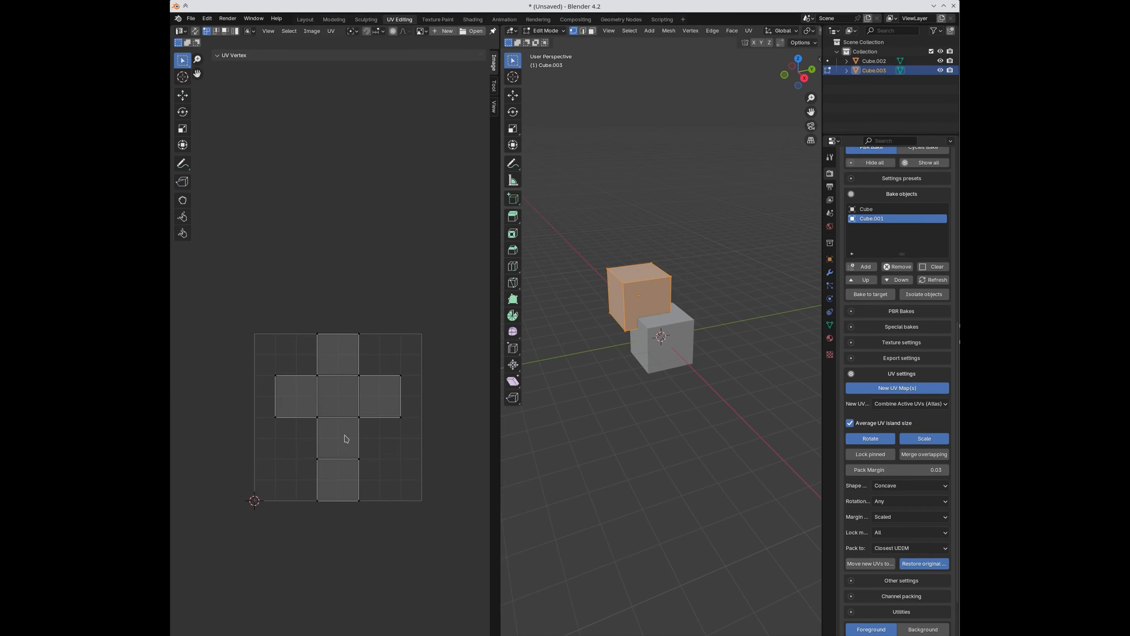
key("Tab")
Step: Select Cube.002 and return to the SimpleBake render settings
left_click(656, 350)
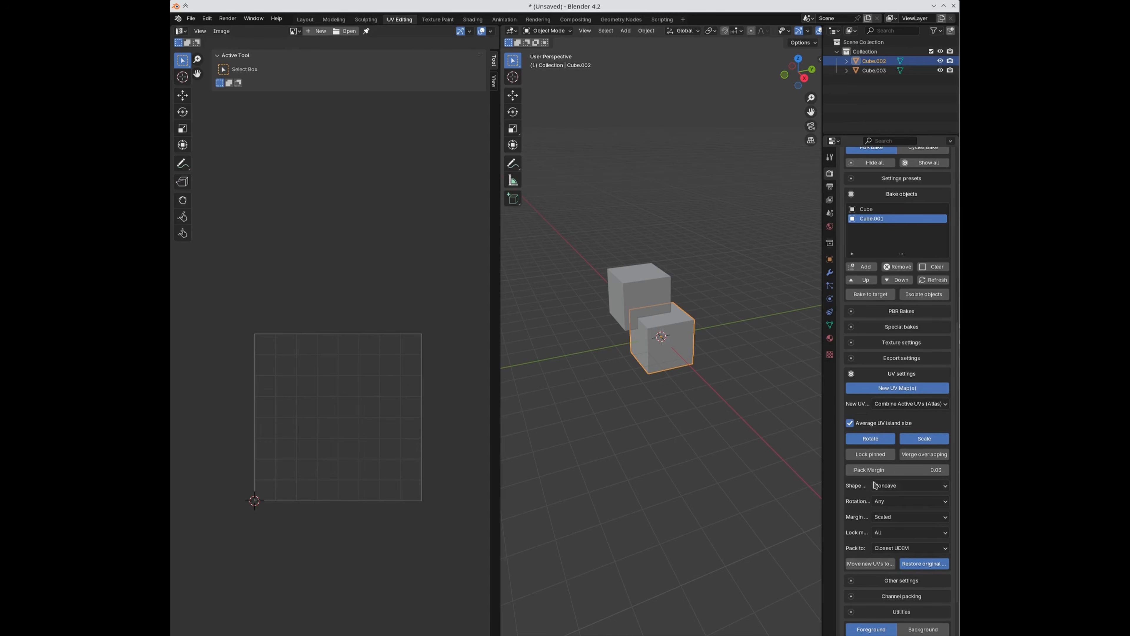
scroll(912, 403, "down", 4)
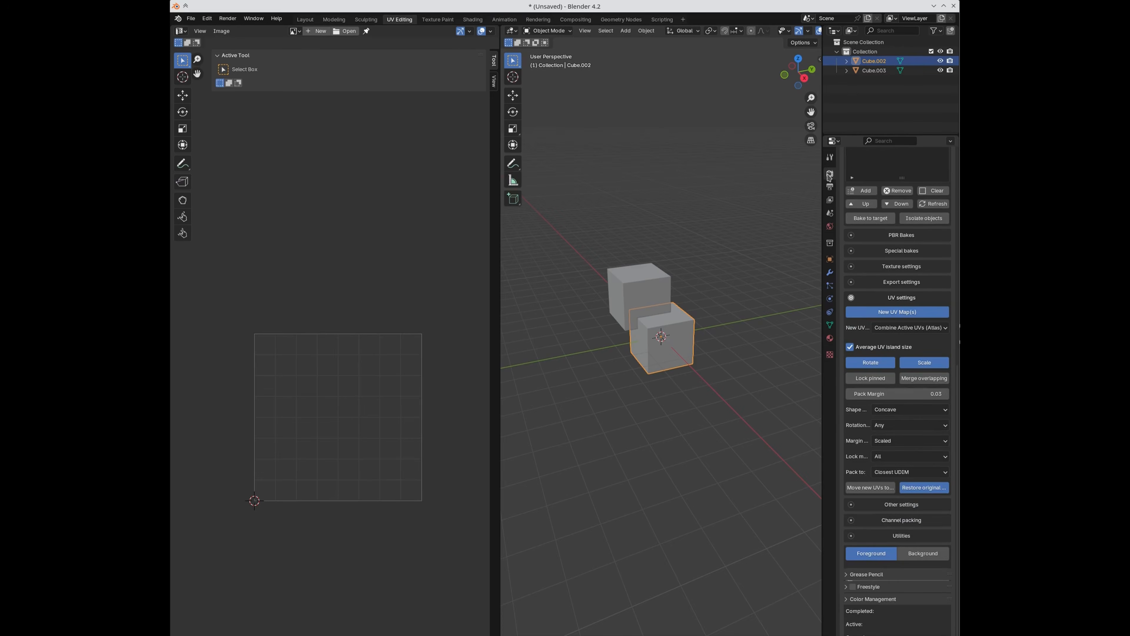
left_click(830, 159)
left_click(828, 174)
scroll(910, 391, "down", 20)
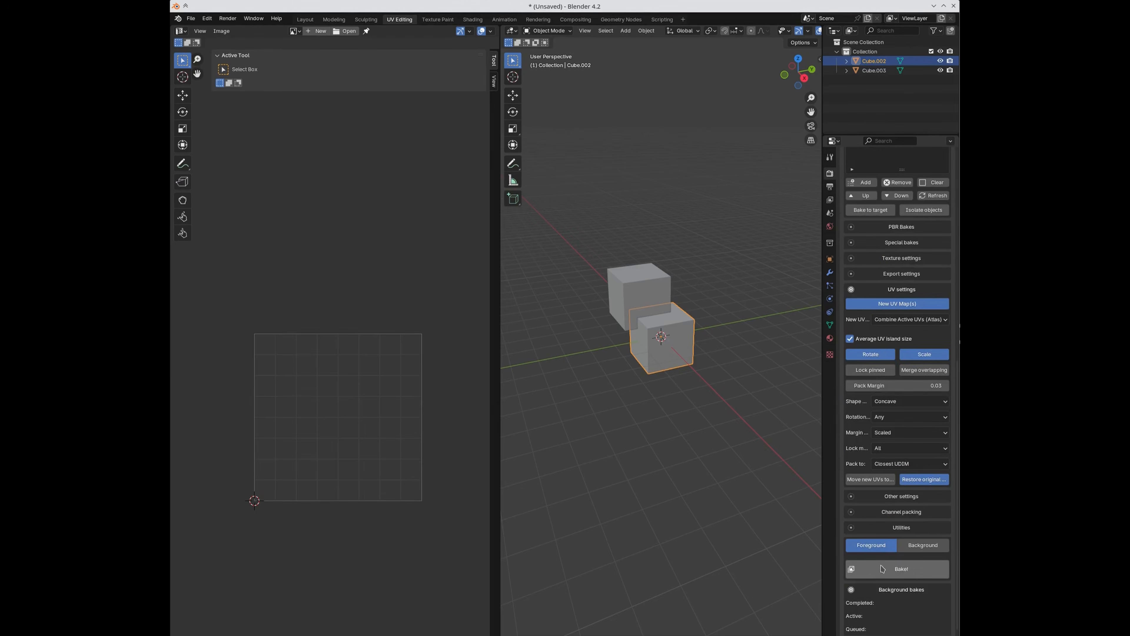
Step: Select Cube.002 and Cube.003 together and add both to SimpleBake's bake objects
left_click(882, 568)
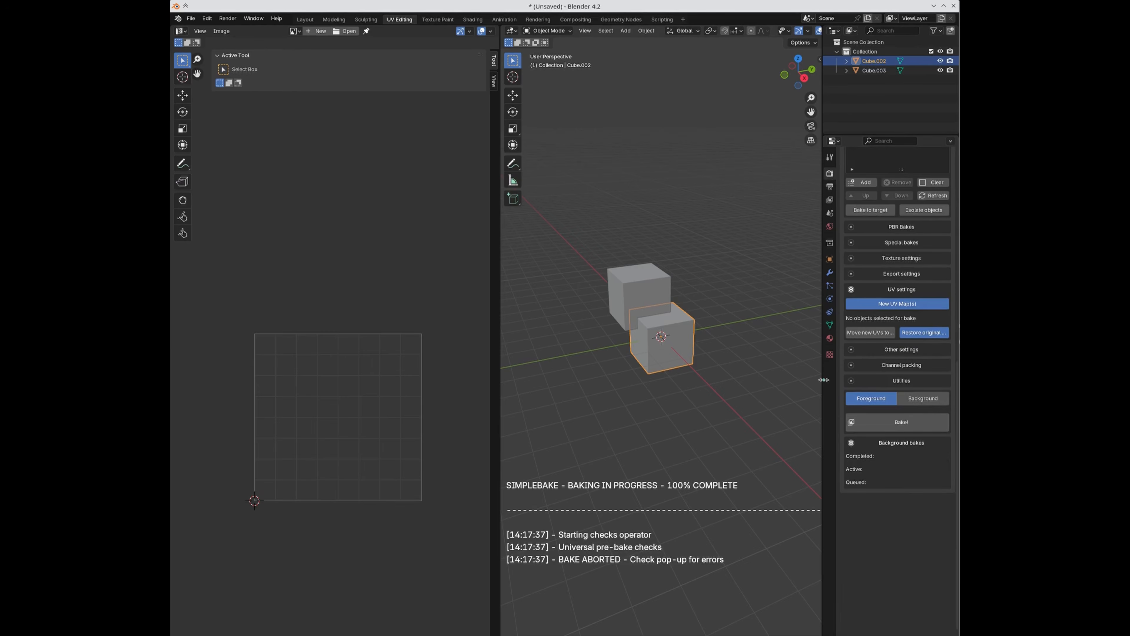
scroll(872, 325, "up", 5)
left_click(650, 297, "shift")
left_click(668, 336, "shift")
left_click(856, 273)
scroll(890, 356, "down", 6)
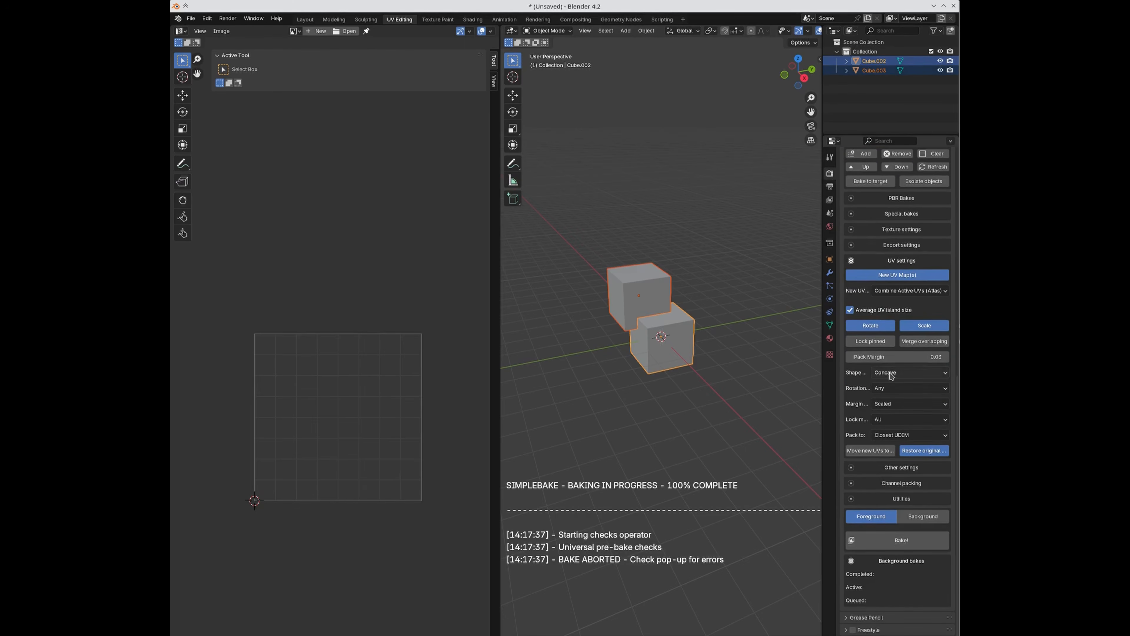
left_click(910, 291)
Step: Bake MergedBake_Bake1_PBR_Diffuse, dismiss the completion message, and open Cube.003 in edit mode
left_click(866, 545)
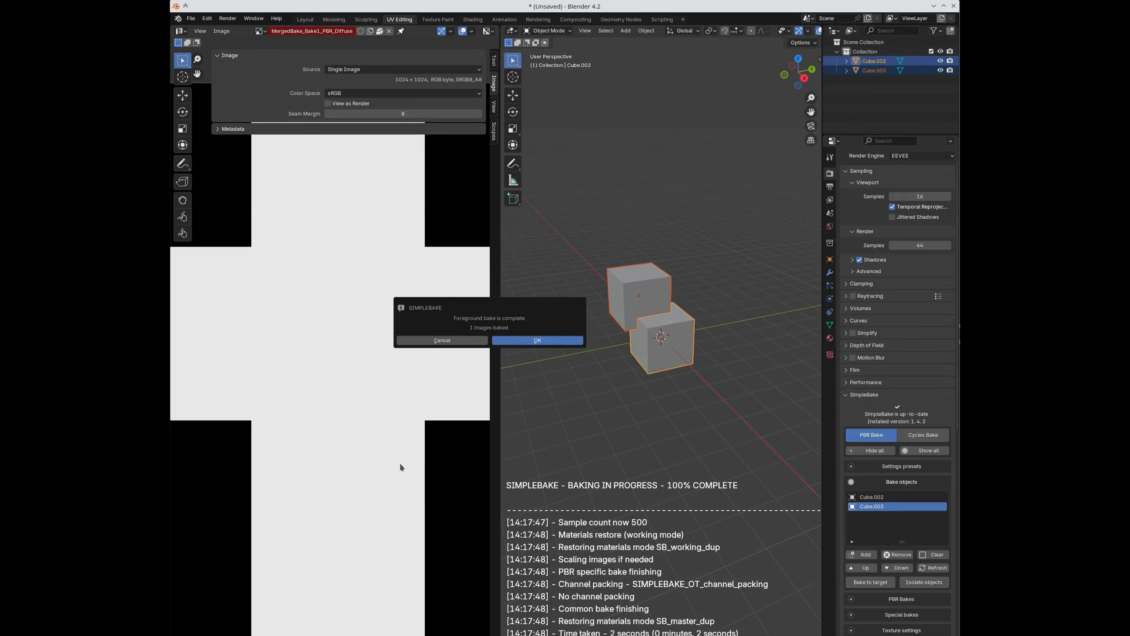
key("Escape")
scroll(392, 422, "down", 5)
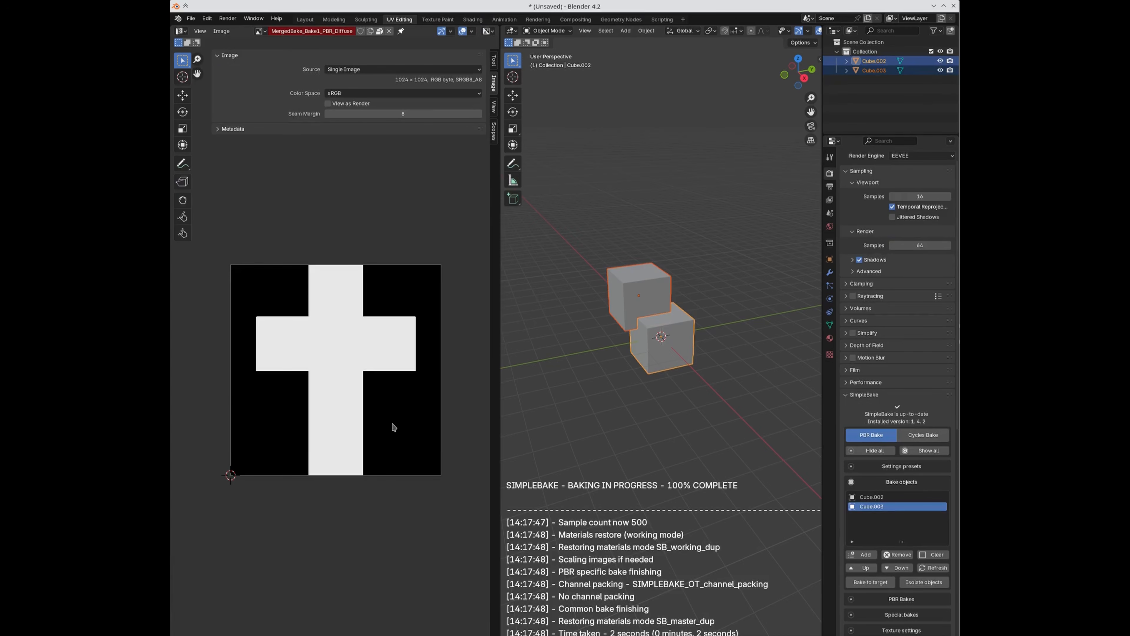
left_click(545, 324)
left_click(643, 291)
key("Tab")
key("Tab")
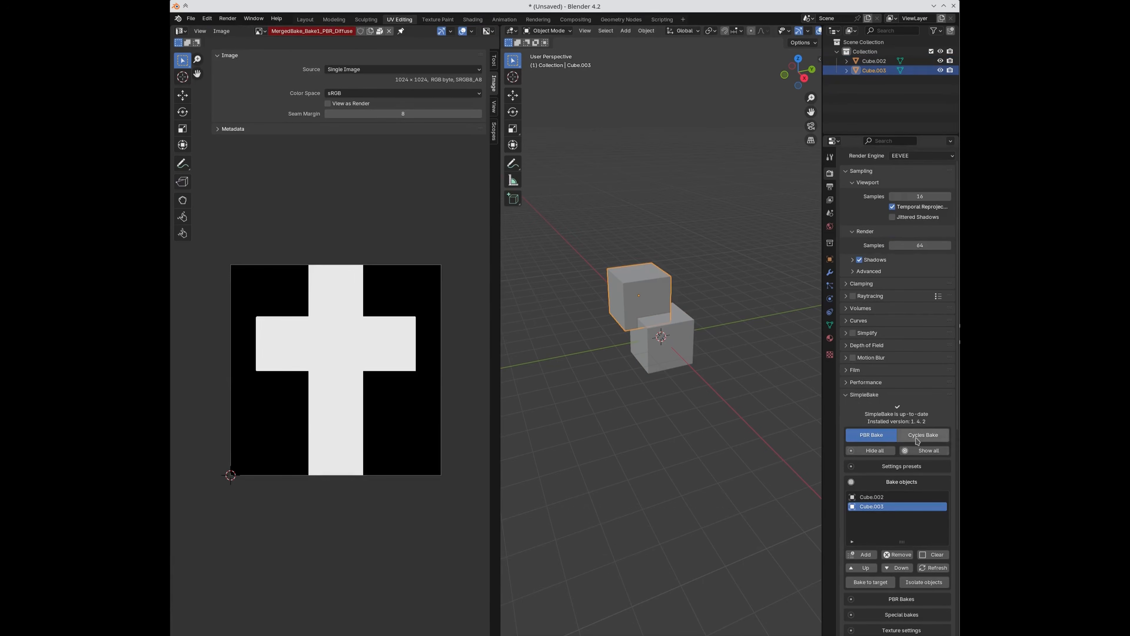
Step: Expand Texture settings, rebake MergedBake_Bake1_PBR_Diffuse, then compare Cube.003's UVs in edit mode
scroll(917, 446, "down", 4)
scroll(920, 478, "down", 5)
left_click(871, 463)
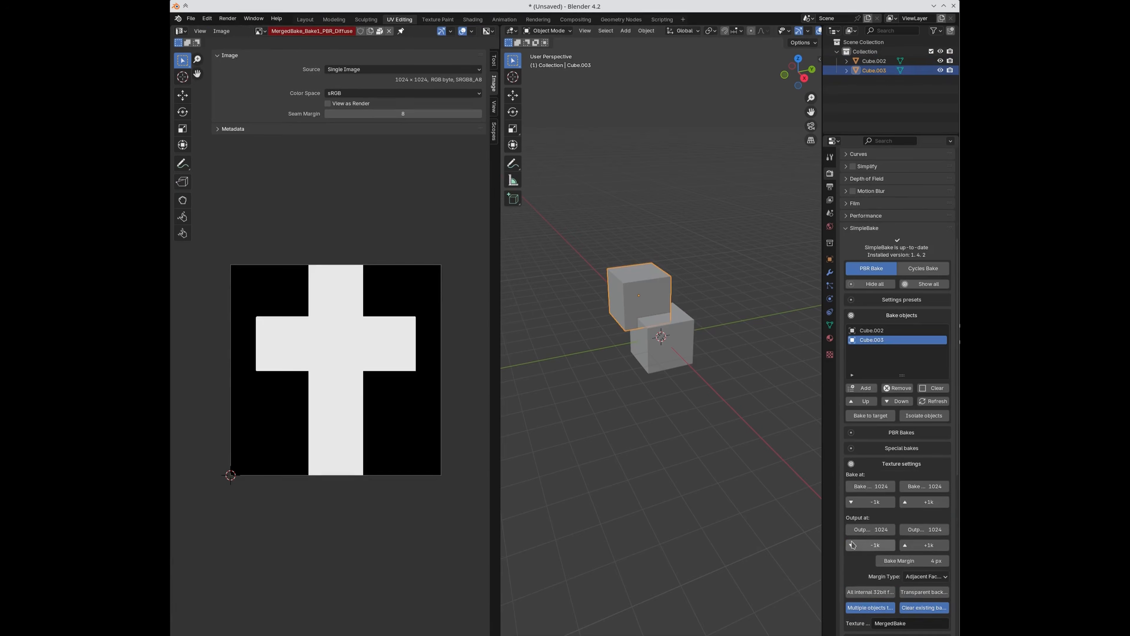
scroll(860, 552, "down", 3)
scroll(860, 552, "down", 5)
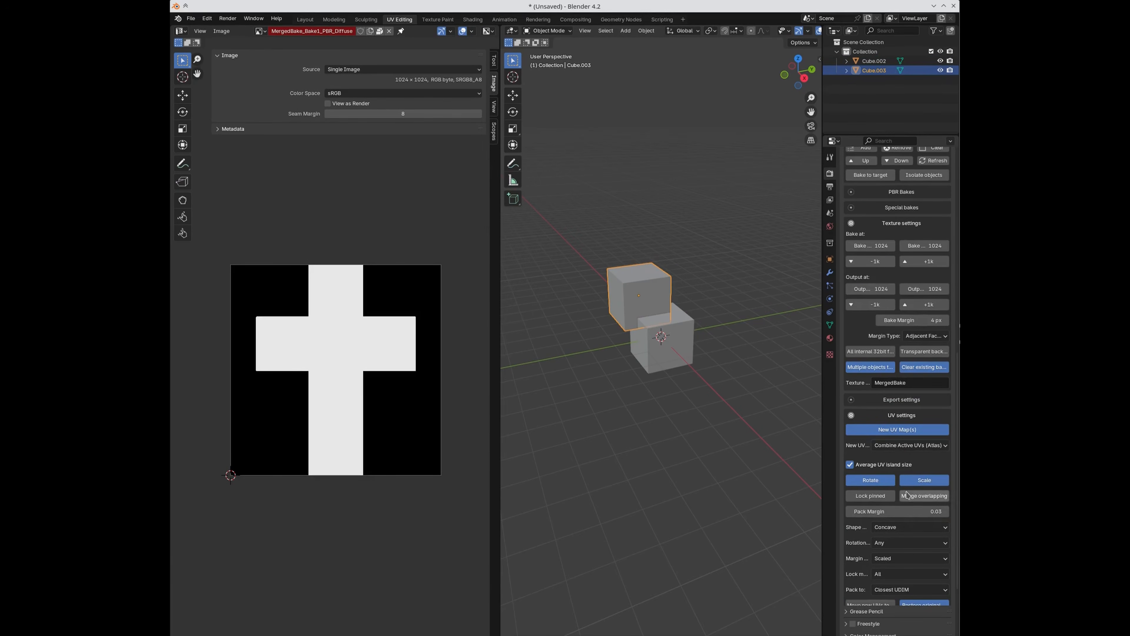
scroll(899, 541, "down", 3)
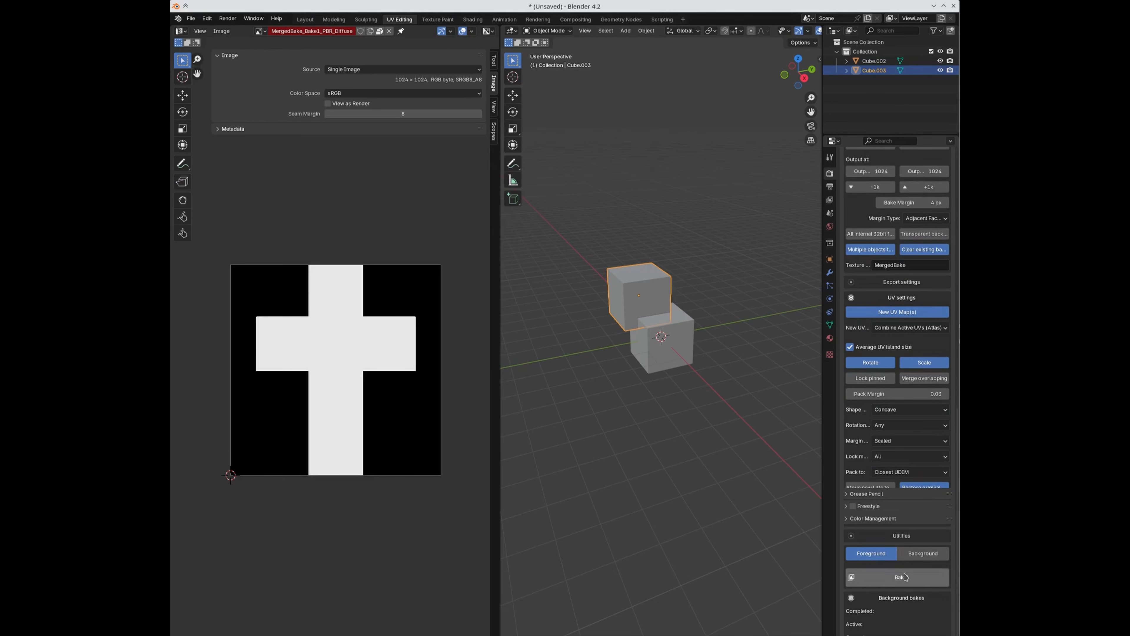
left_click(870, 574)
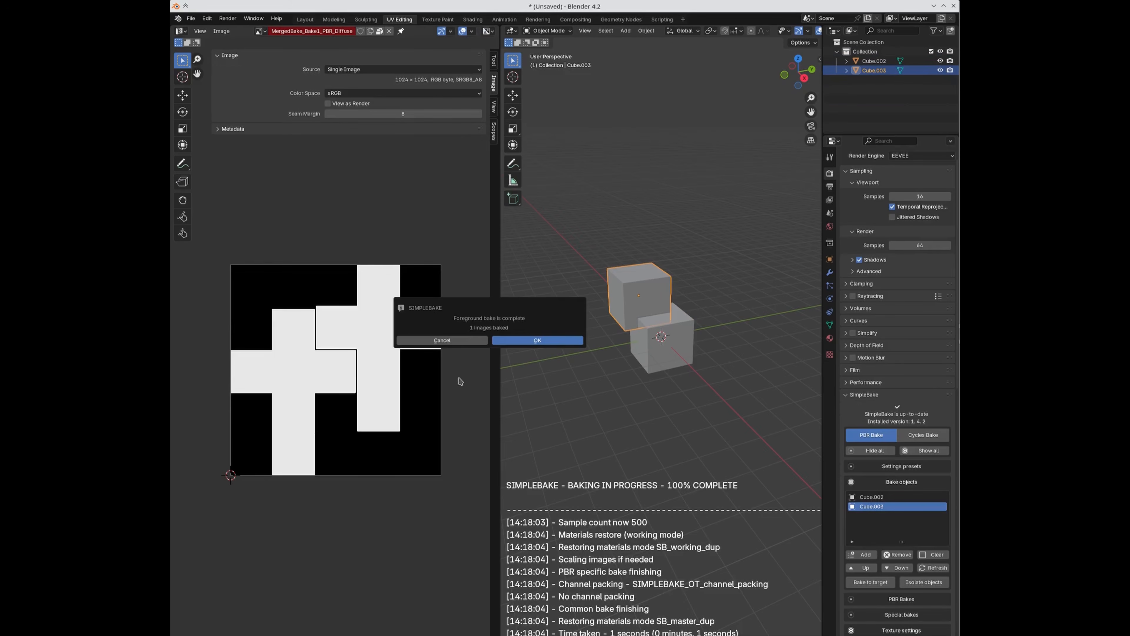
left_click(549, 340)
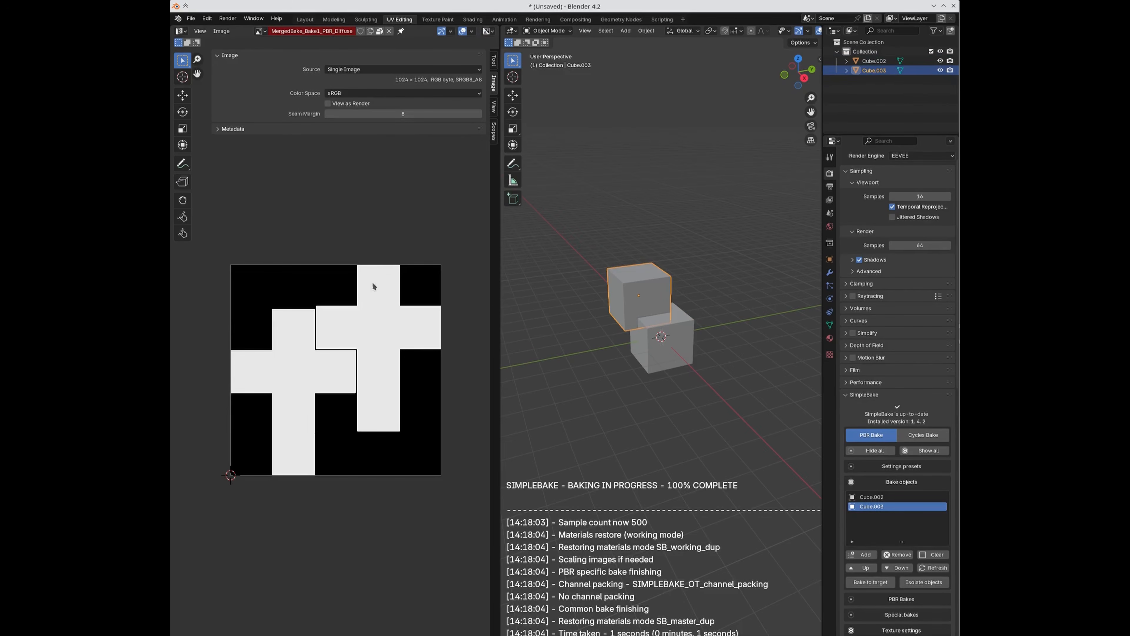
key("Tab")
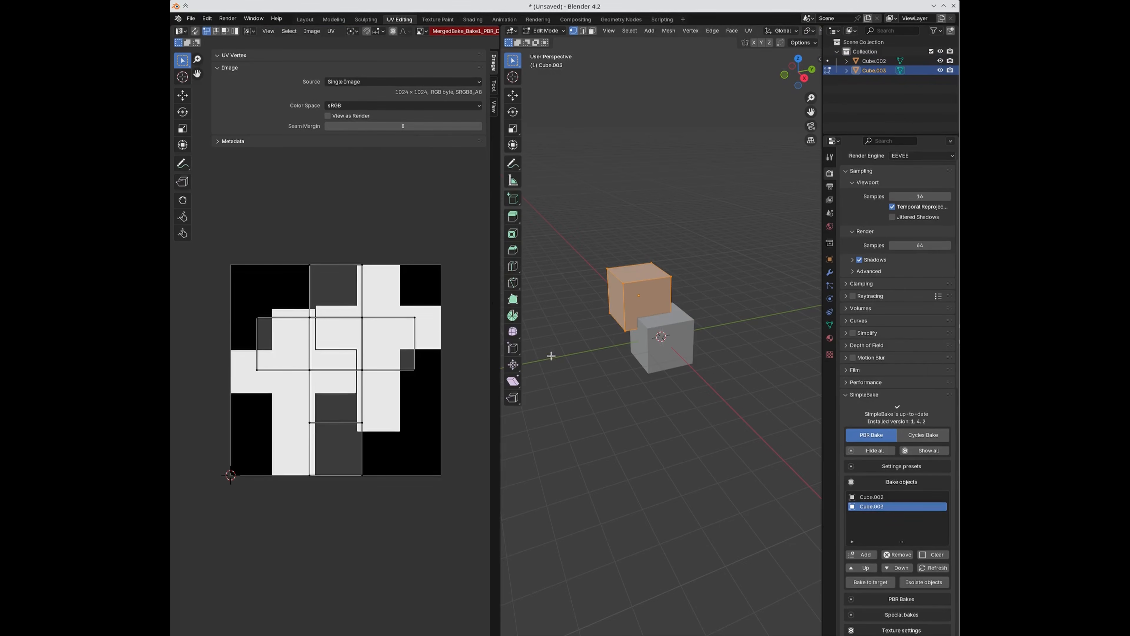
Step: Back in object mode, make SimpleBake the active UV map on Cube.002
left_click(597, 354)
key("Tab")
left_click(662, 347)
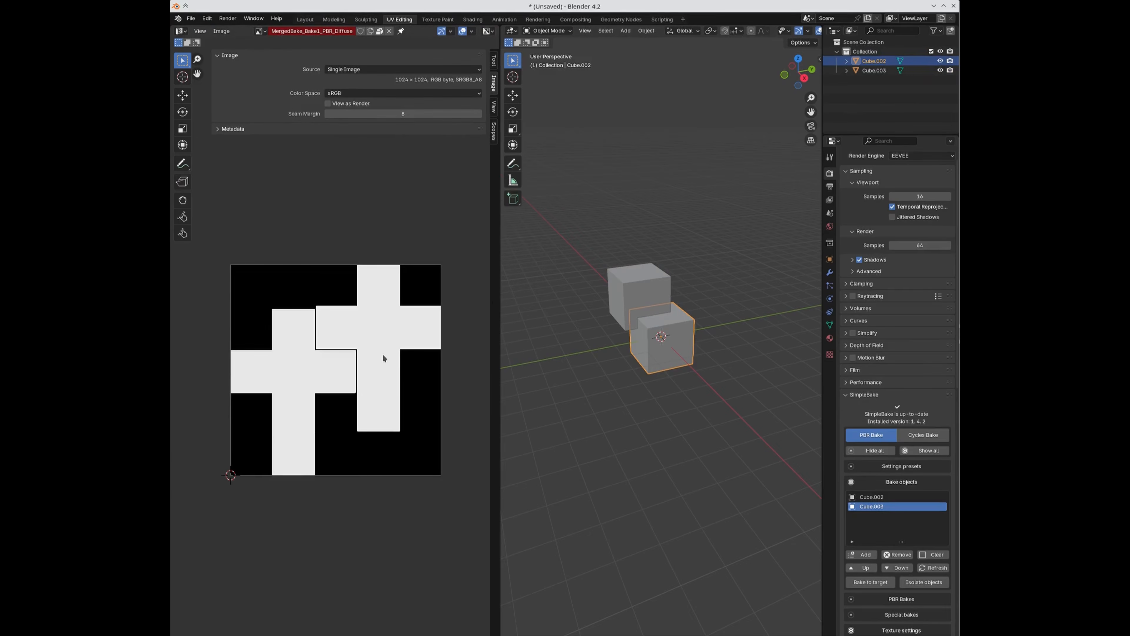
scroll(881, 507, "down", 12)
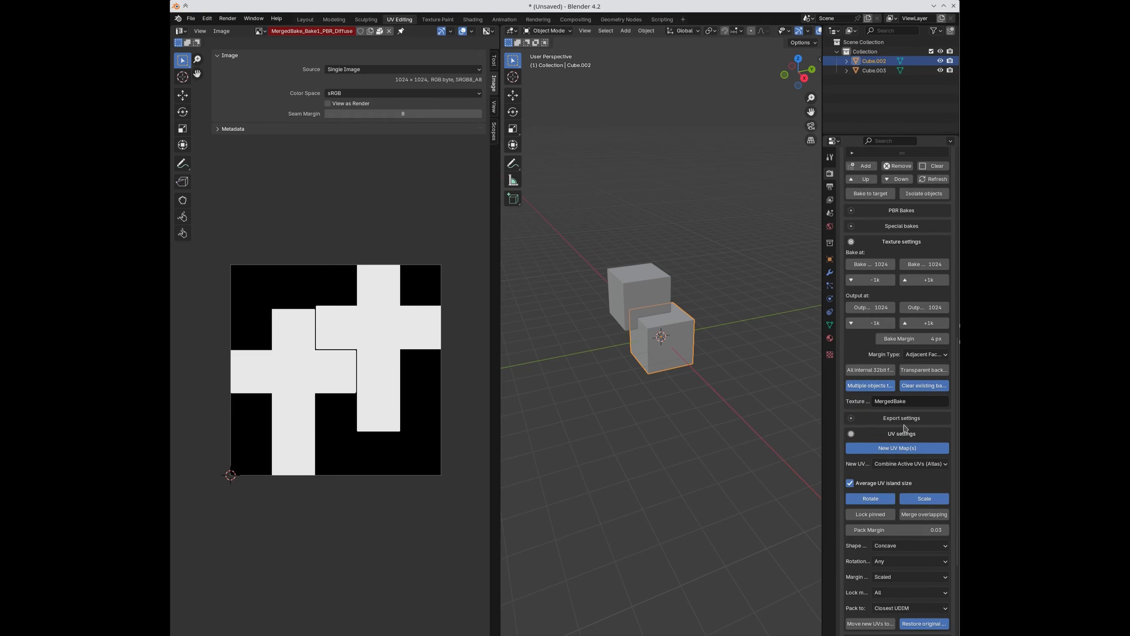
scroll(902, 499, "down", 3)
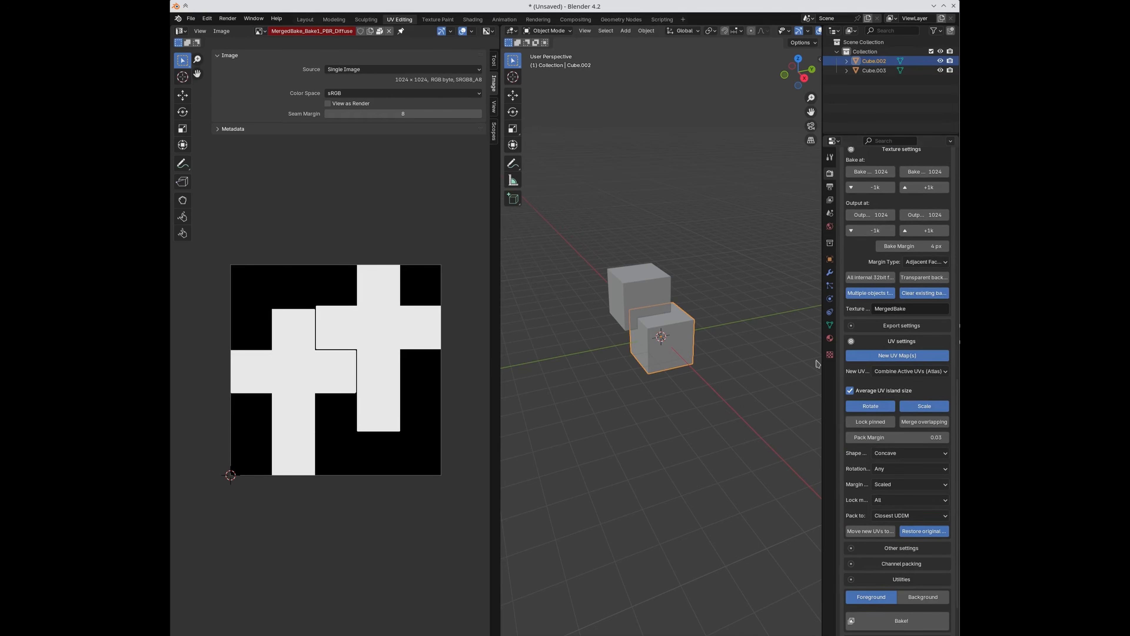
left_click(829, 324)
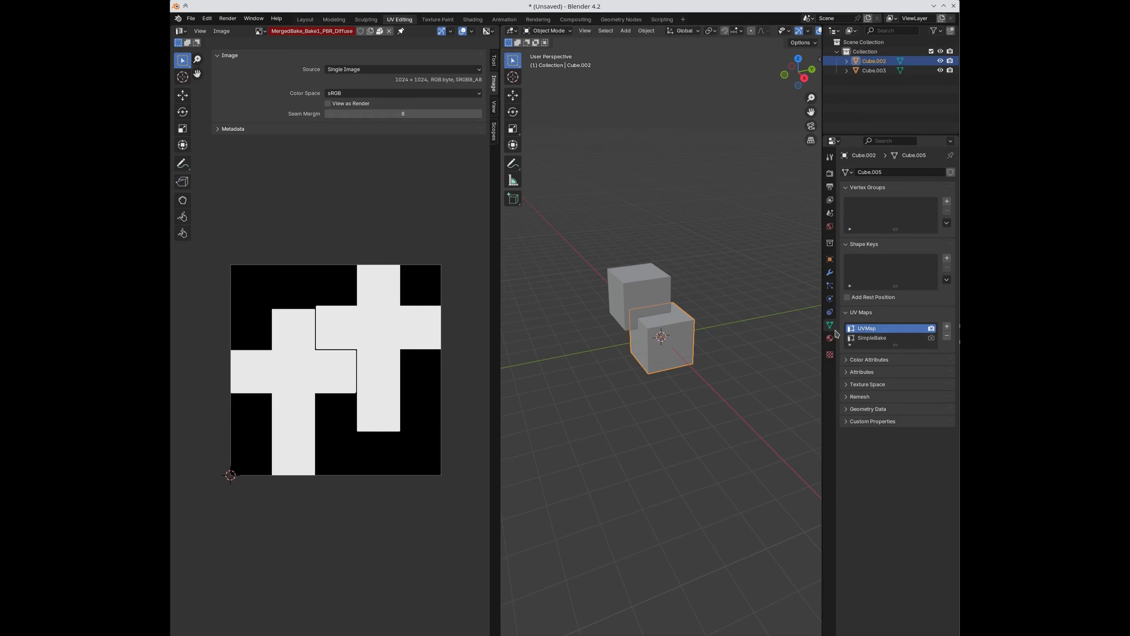
left_click(860, 337)
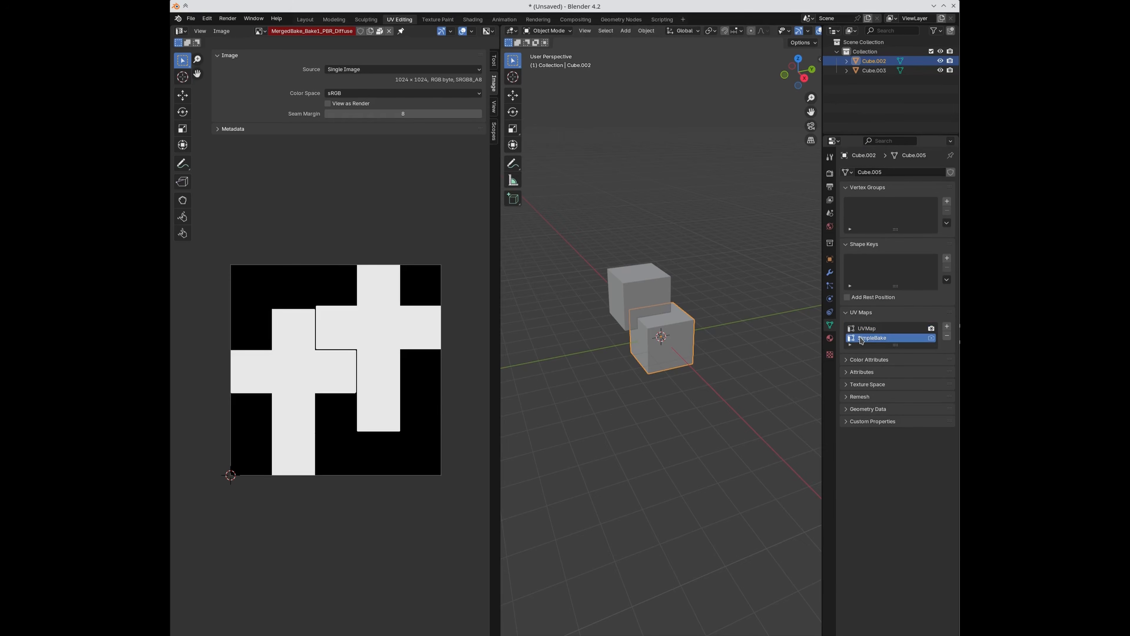
Step: Make SimpleBake active on Cube.003, then view both cubes' full UV layouts in edit mode
left_click(646, 287)
left_click(856, 337)
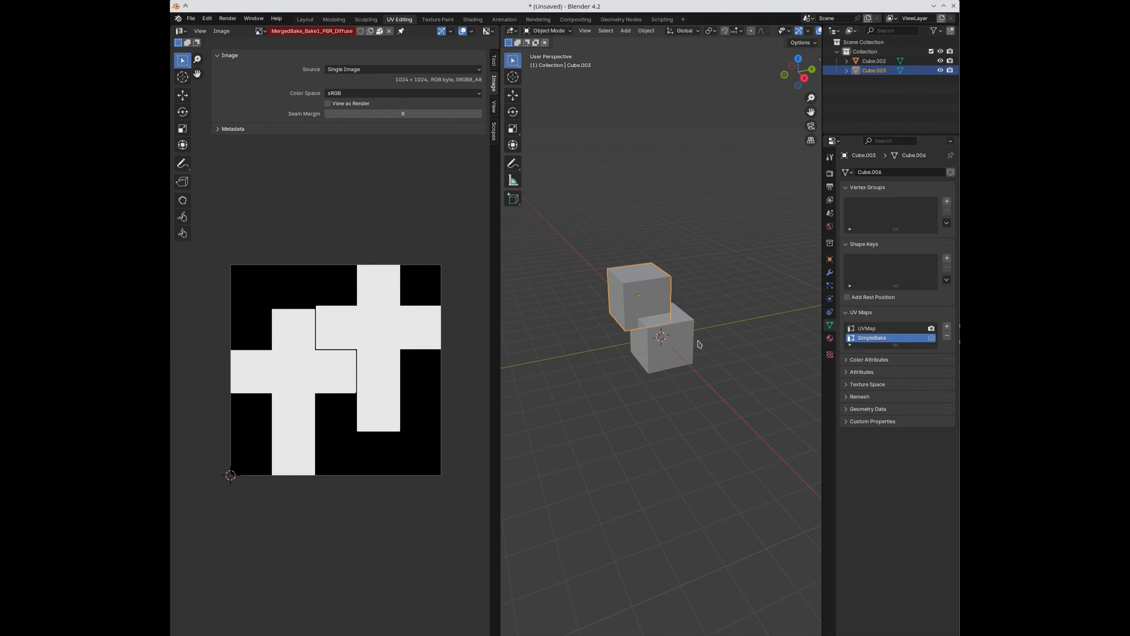
left_click(668, 340, "shift")
left_click(631, 301, "shift")
key("Tab")
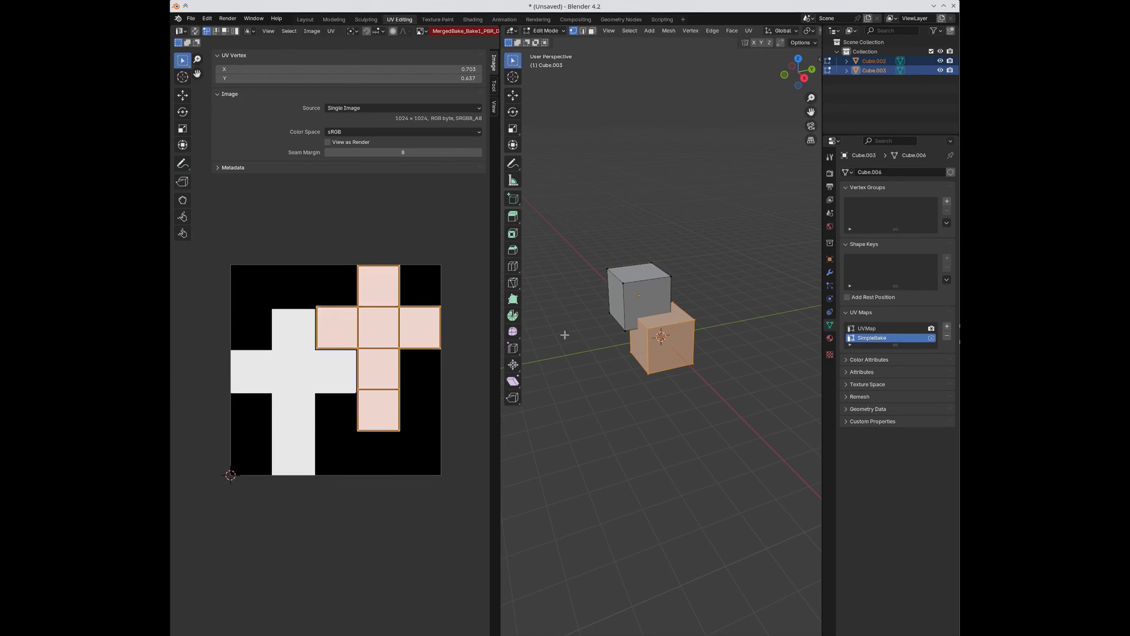
key("a")
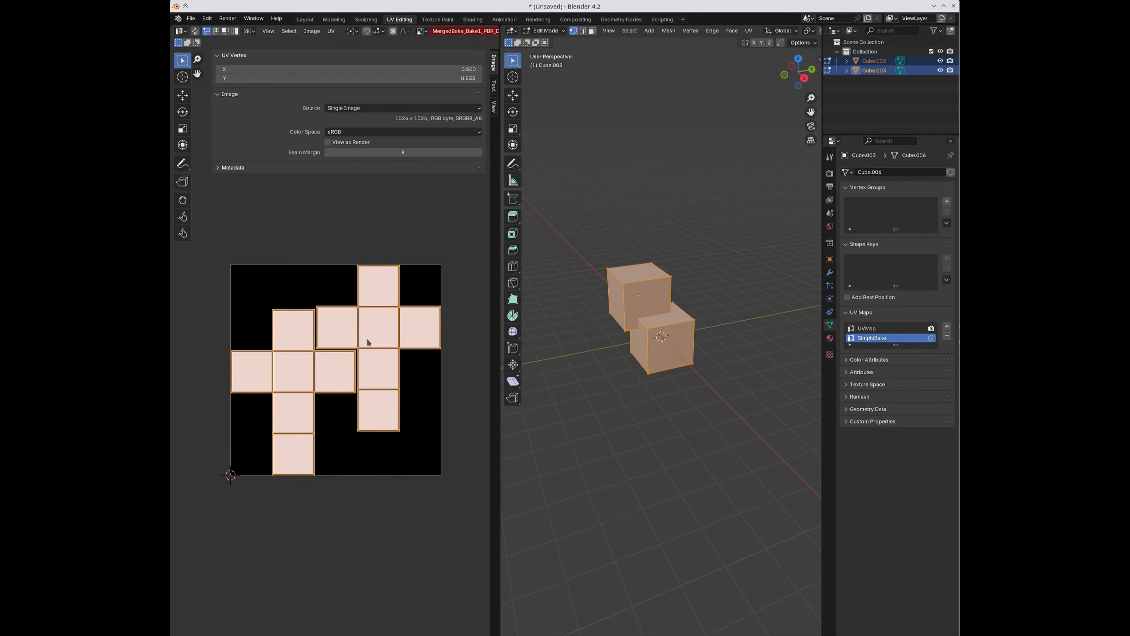
key("Tab")
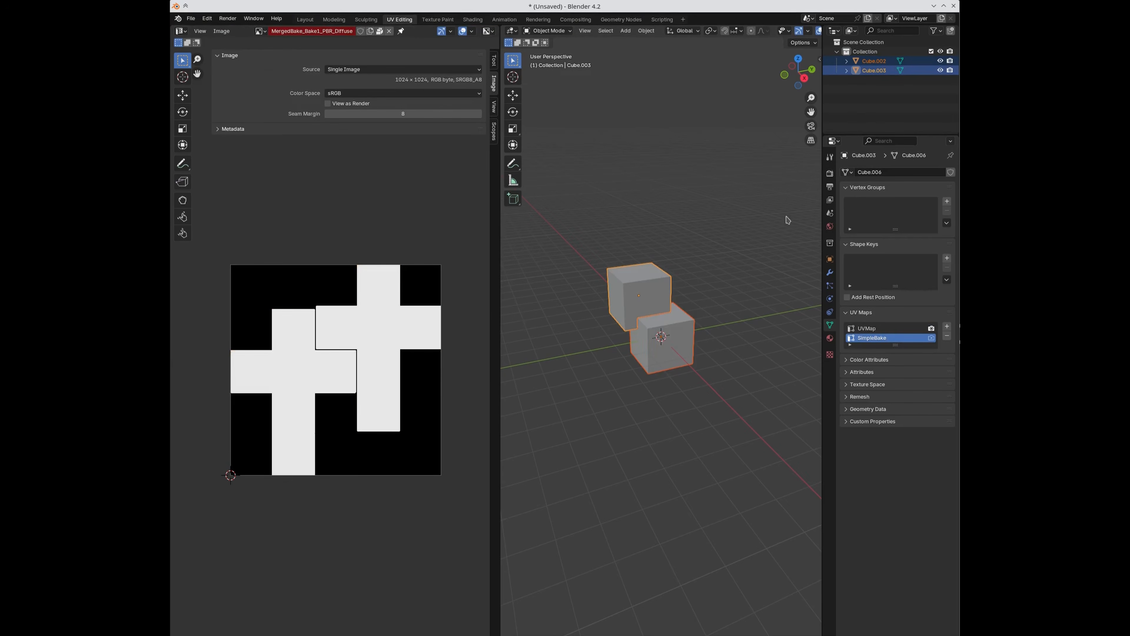
left_click(833, 176)
Step: Keep SimpleBake's new UVs set to Combine Active UVs (Atlas)
scroll(863, 472, "down", 10)
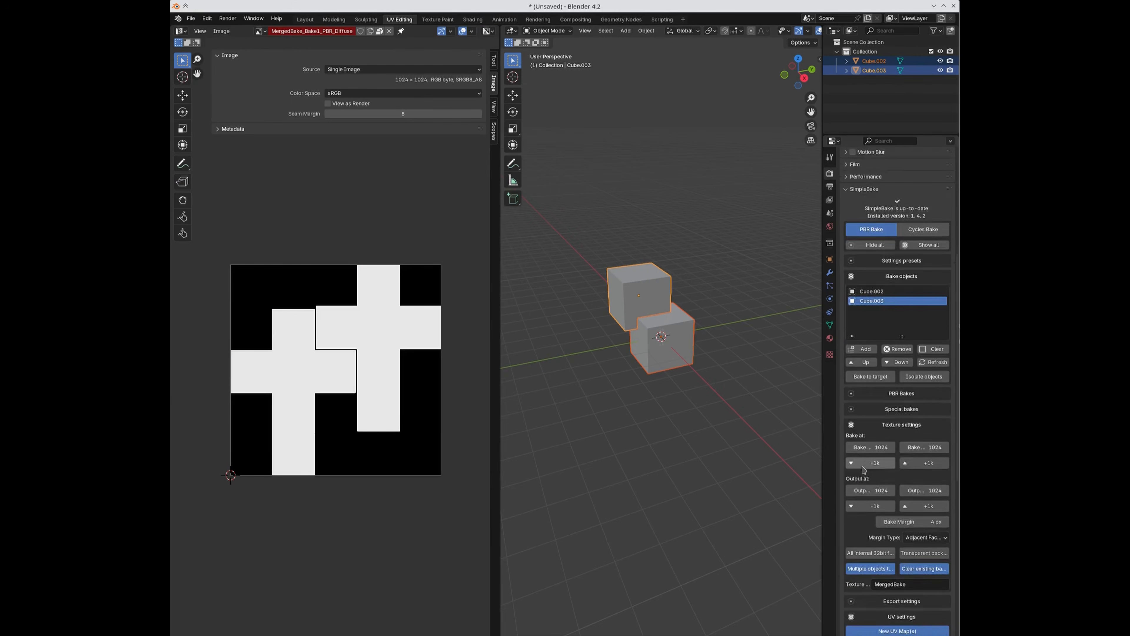
scroll(863, 470, "down", 3)
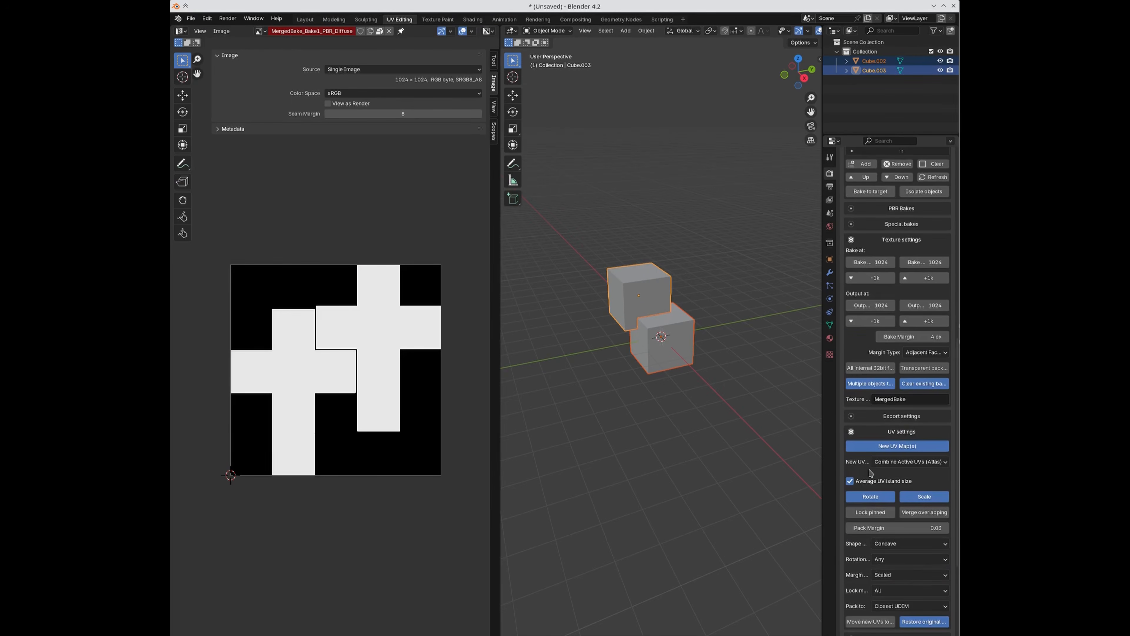
scroll(872, 478, "down", 6)
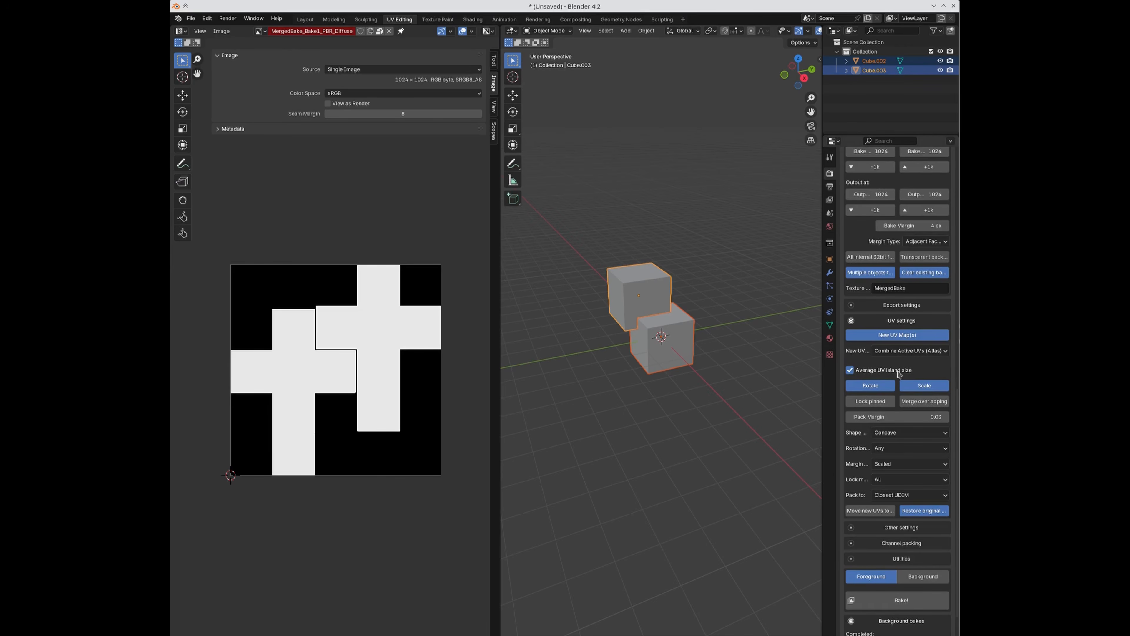
left_click(902, 351)
left_click(902, 354)
Step: Put both cubes into edit mode, preview Pack Islands without applying it, and deselect the UVs
left_click(637, 313)
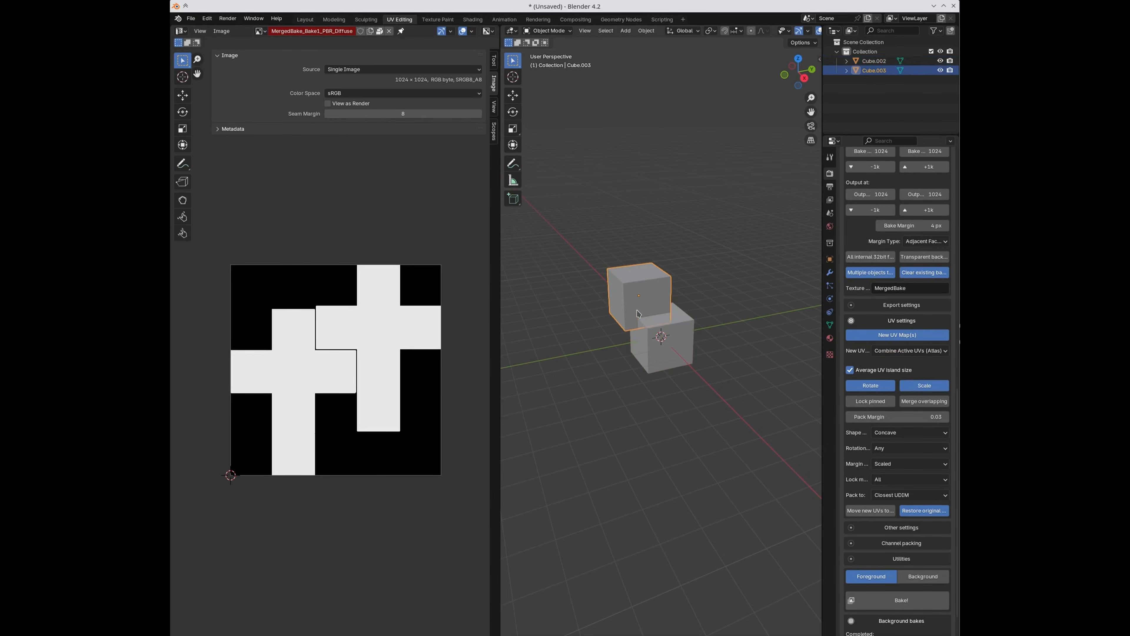
left_click(659, 342, "shift")
key("Tab")
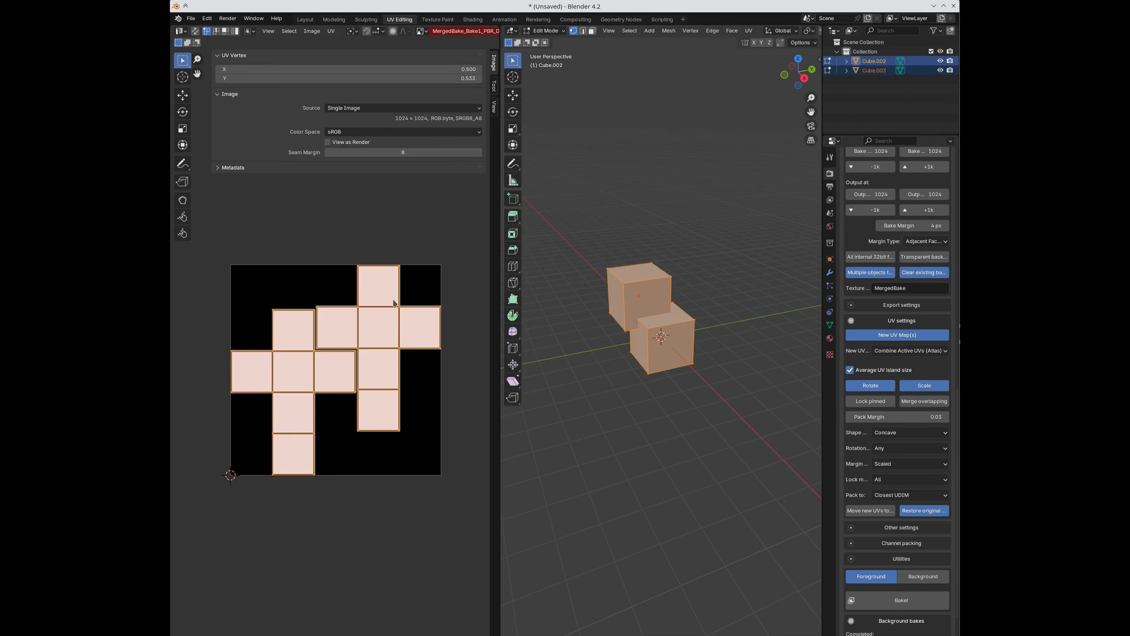
left_click(331, 30)
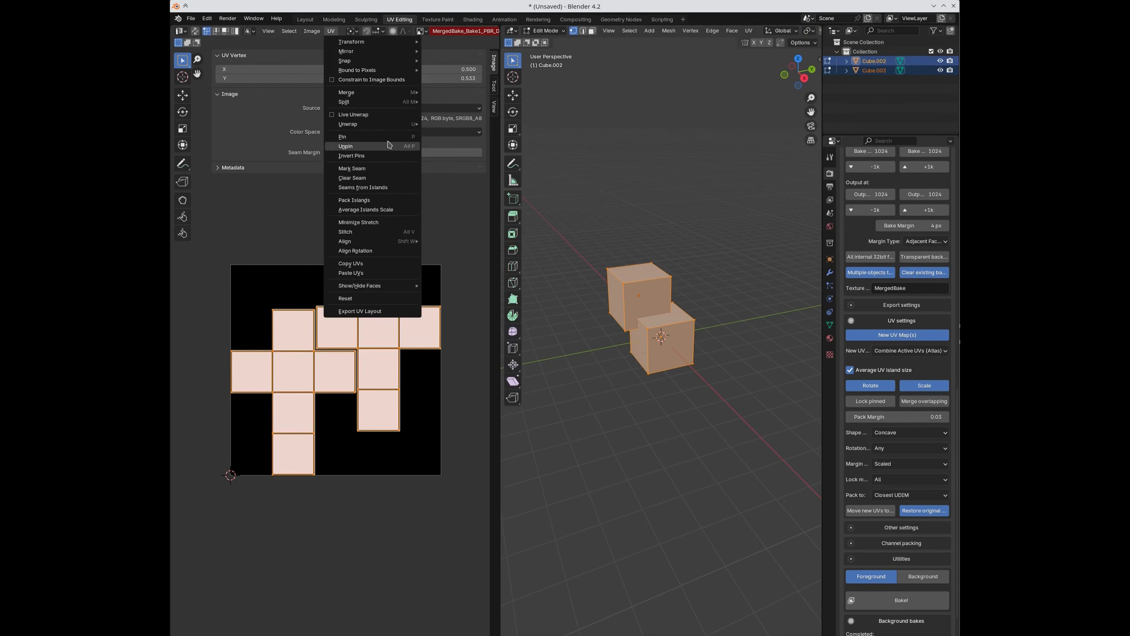
left_click(396, 202)
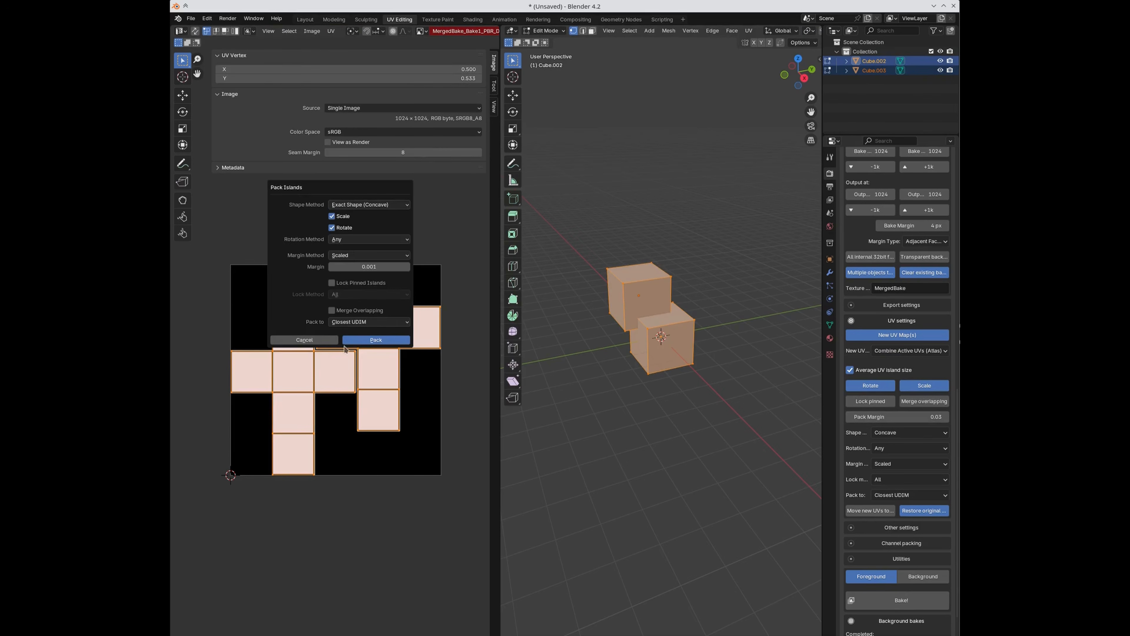
left_click(304, 340)
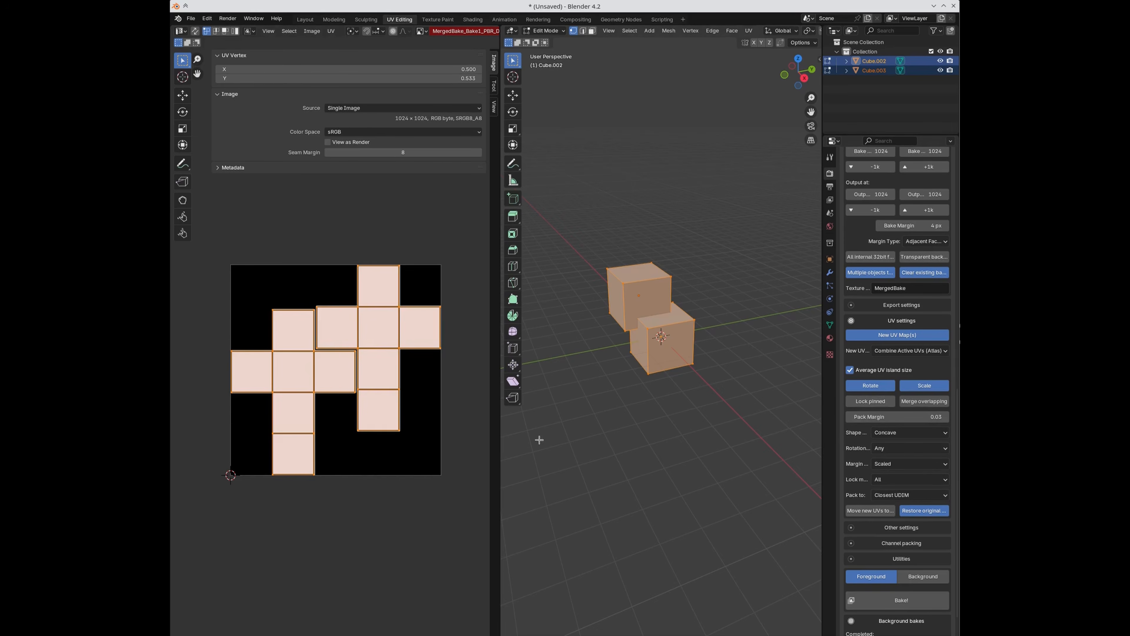
left_click(397, 323)
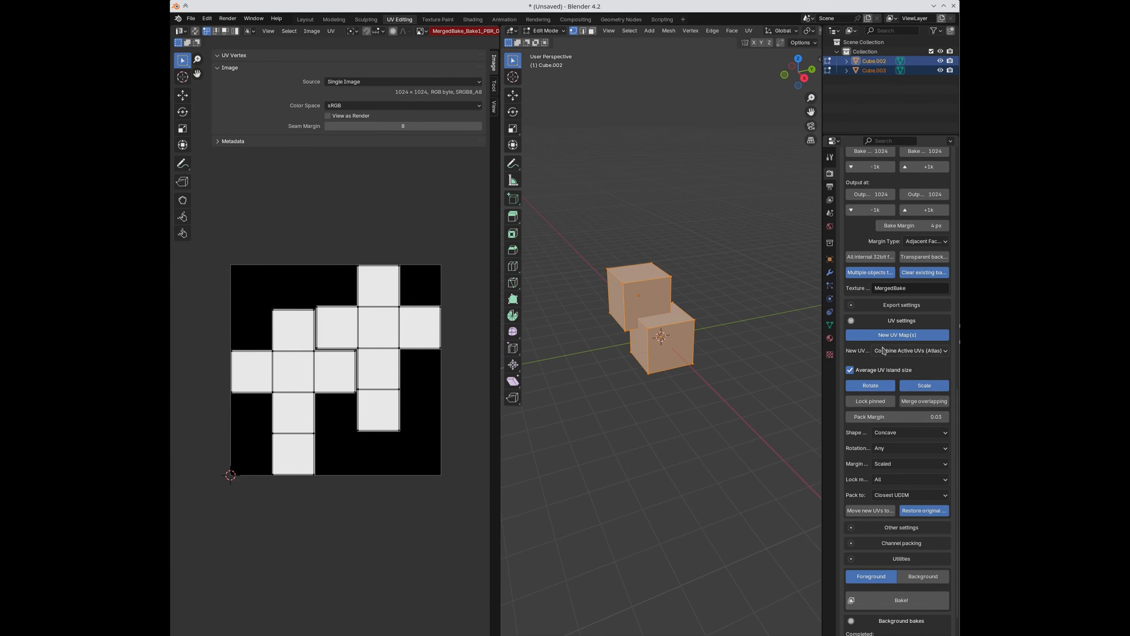
Step: Switch SimpleBake's new UVs to Smart UV Project (Individual) and select only Cube.003
left_click(897, 351)
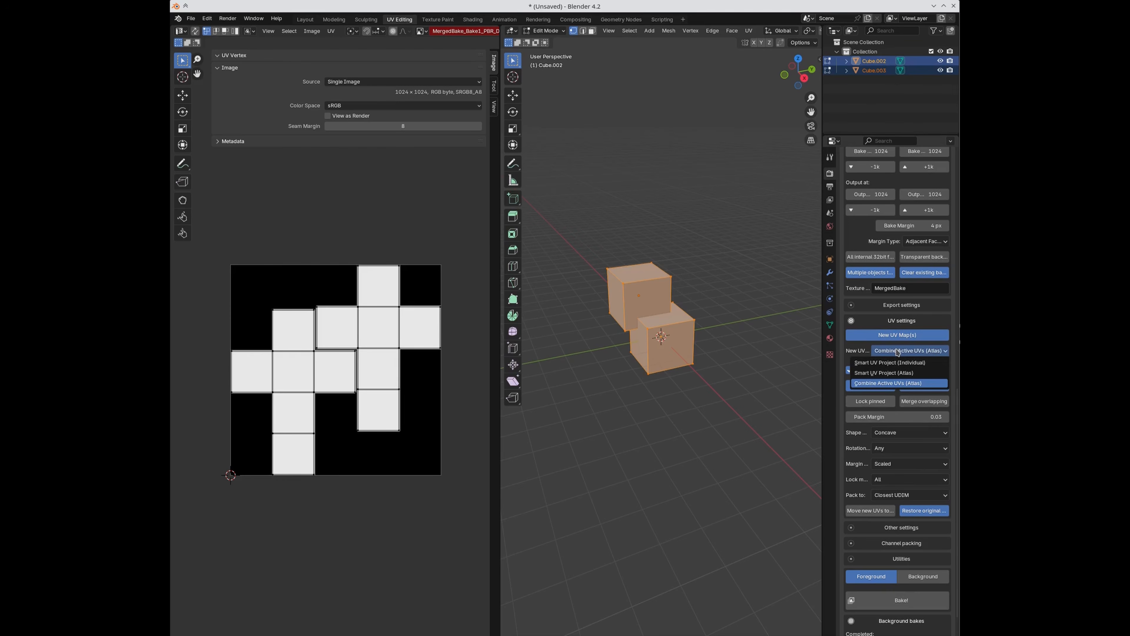
left_click(884, 373)
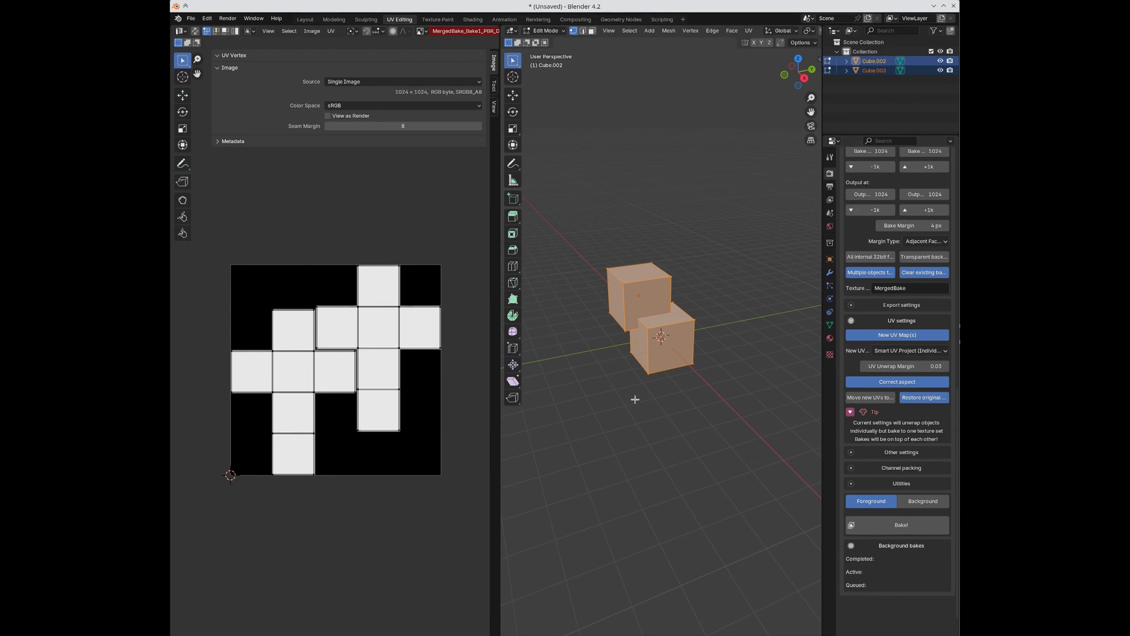
key("Tab")
key("Tab")
key("Tab")
left_click(628, 291)
key("Tab")
Step: Unwrap all of Cube.003's faces, cancel Smart UV Project, and view its UV maps
key("a")
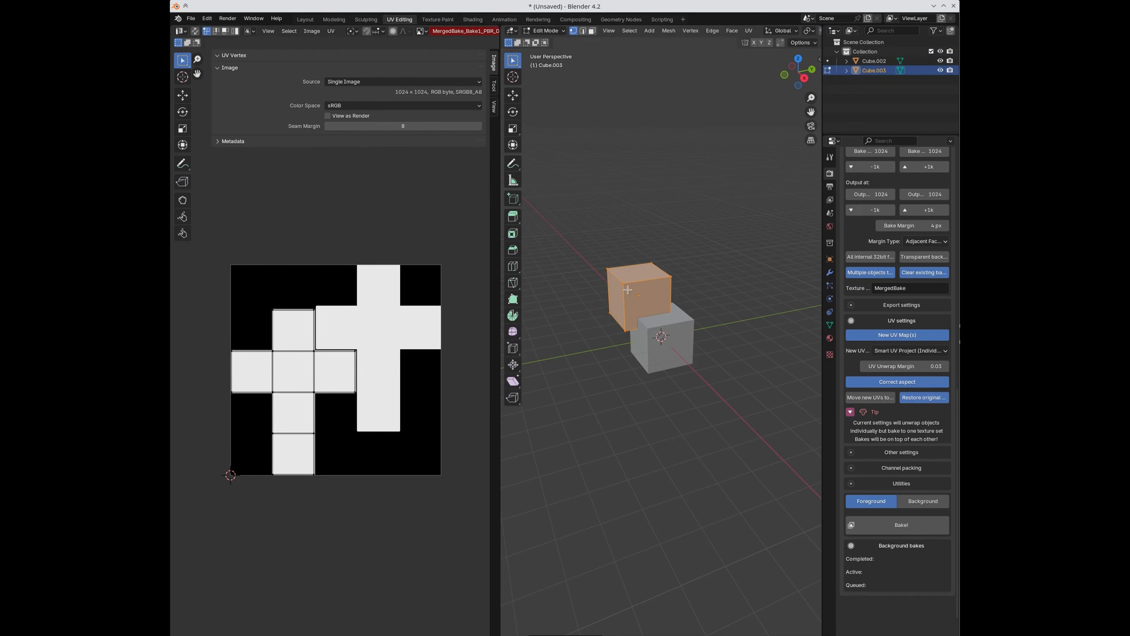
key("u")
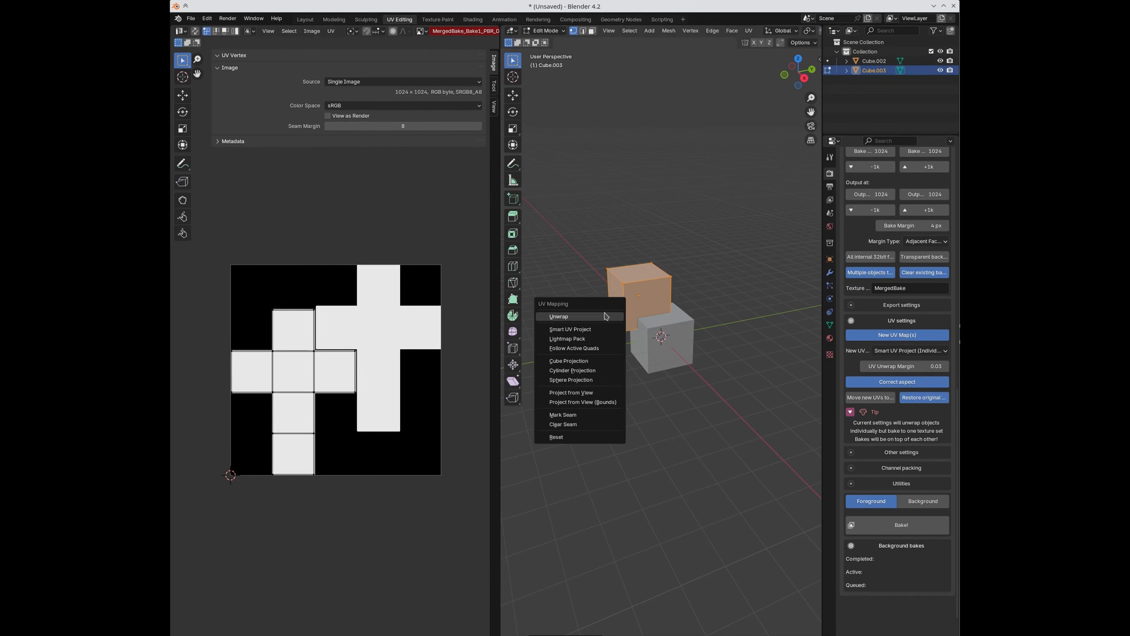
left_click(600, 317)
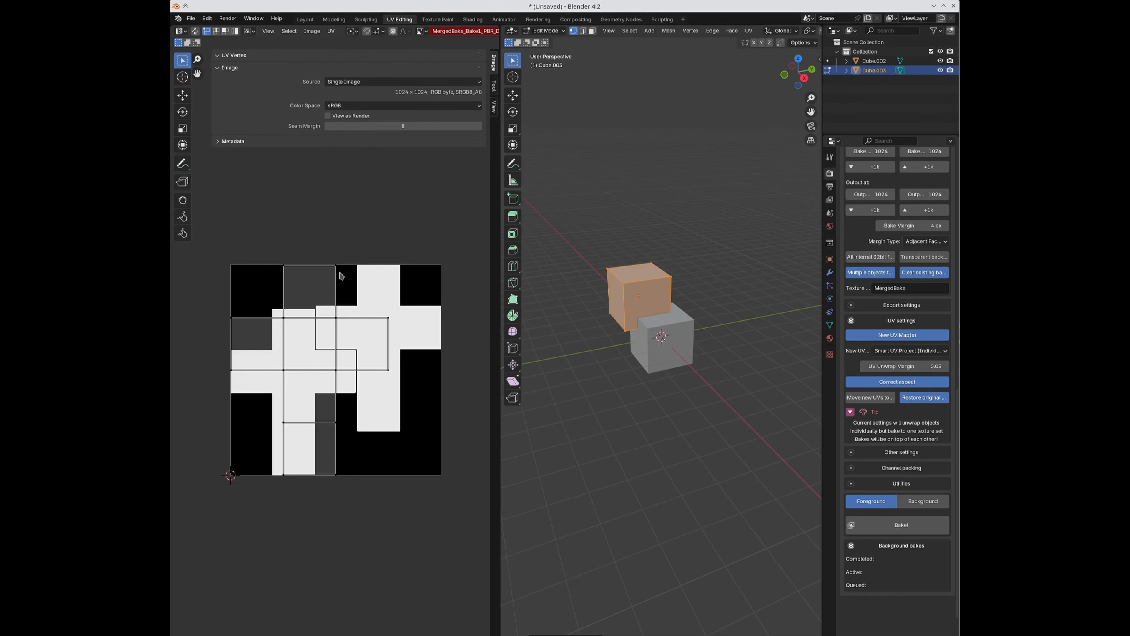
key("u")
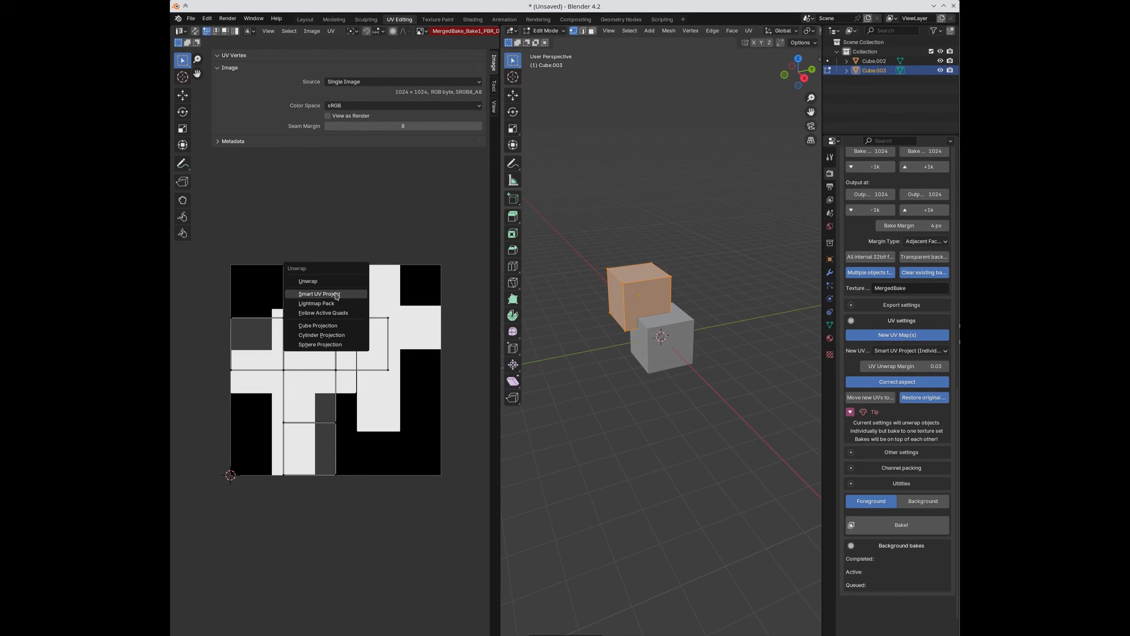
left_click(320, 293)
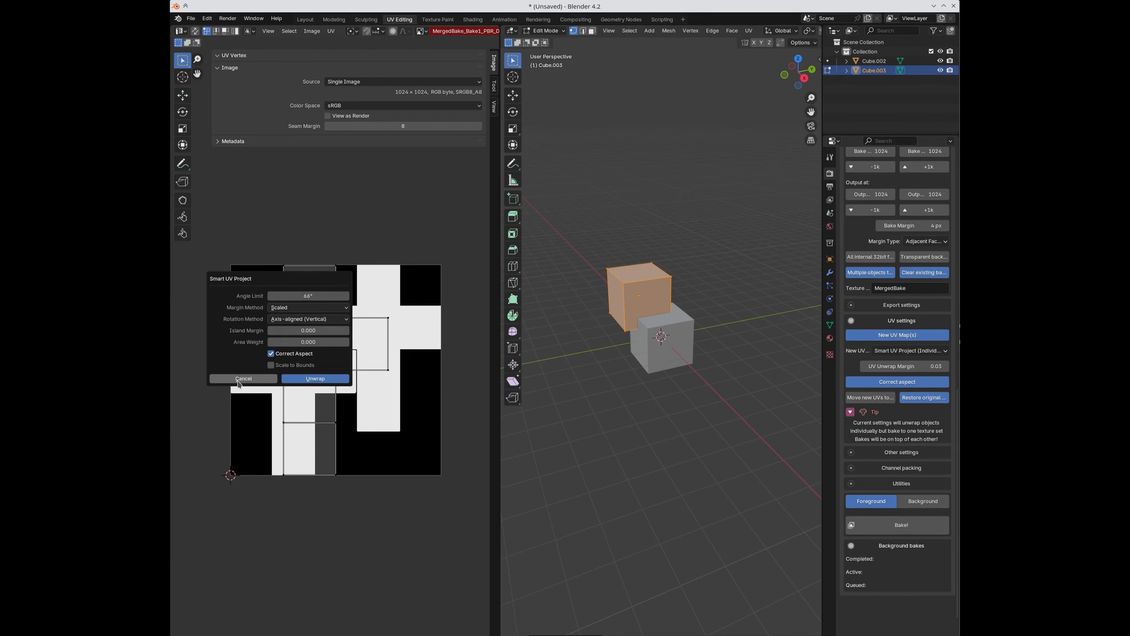
left_click(240, 379)
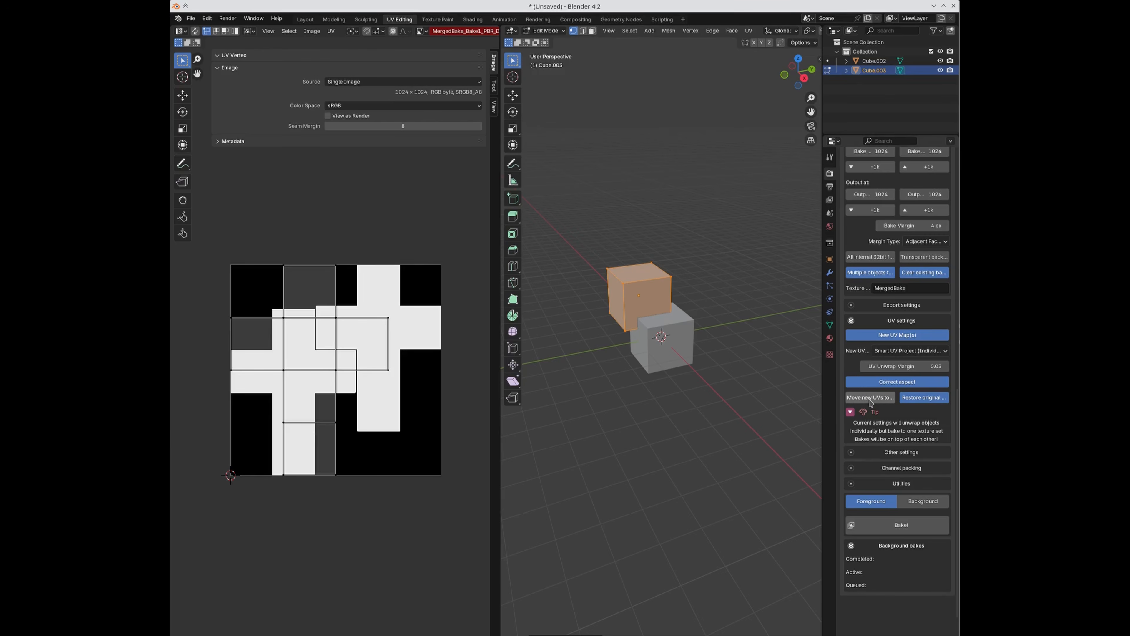
left_click(830, 326)
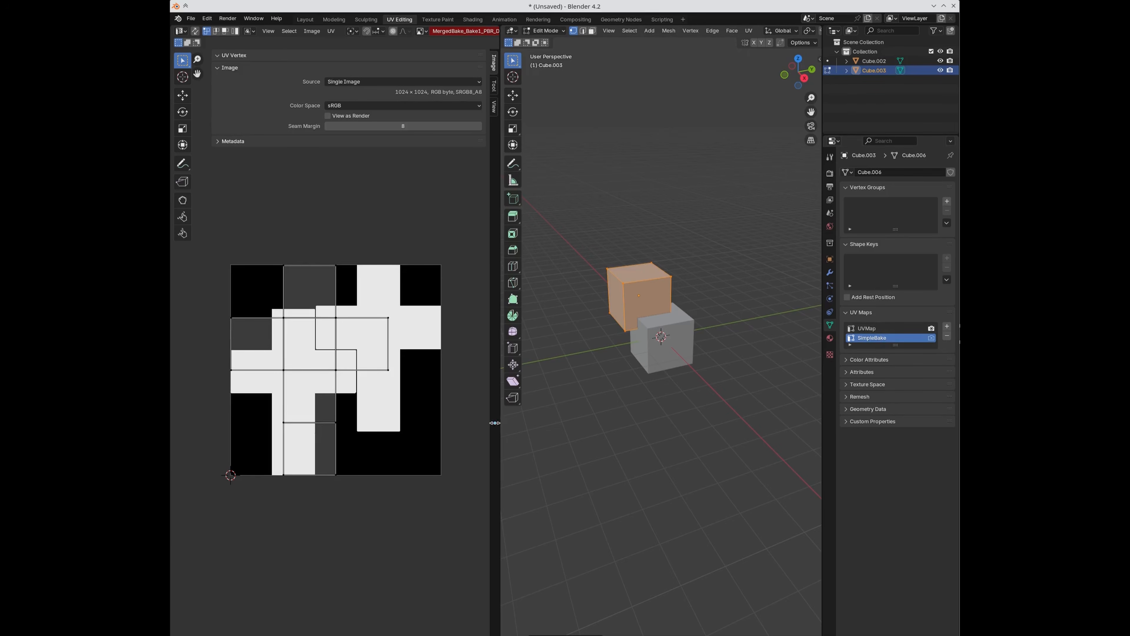
Step: Turn off SimpleBake's new-UV generation, collapse the tips, and return to object mode
left_click(829, 173)
scroll(907, 517, "down", 8)
scroll(907, 517, "down", 3)
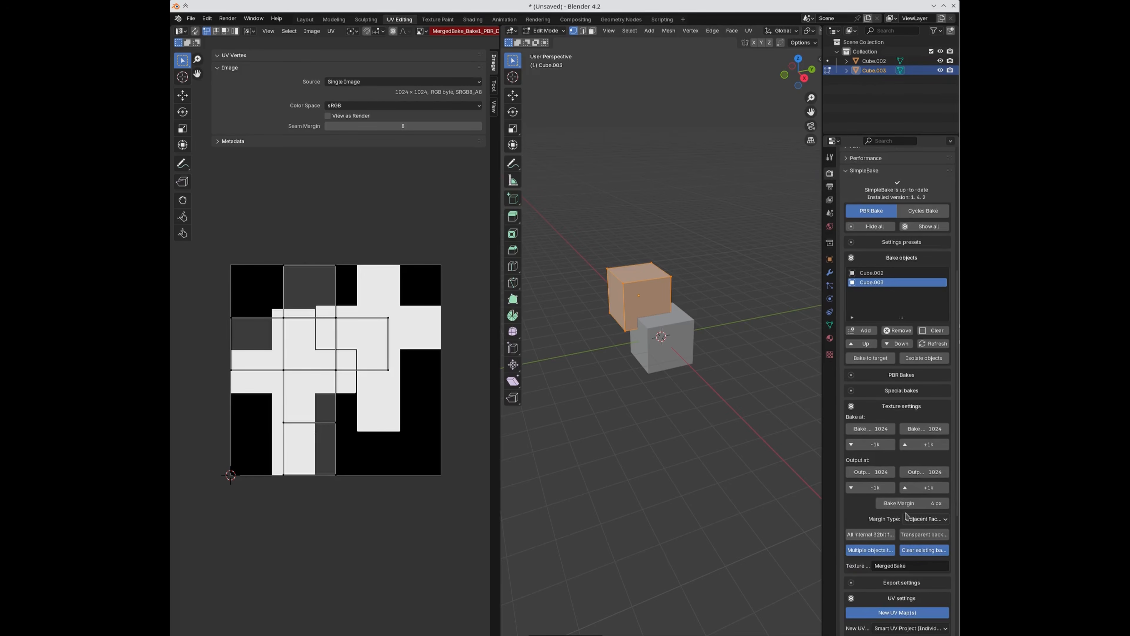
key("super")
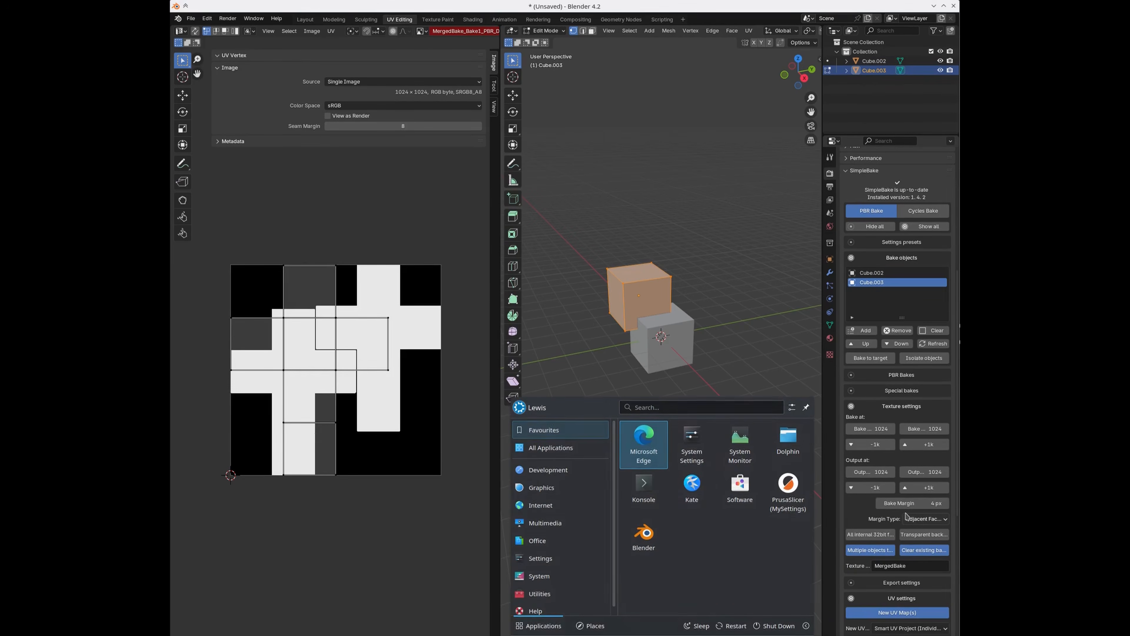
left_click(771, 334)
scroll(891, 498, "down", 12)
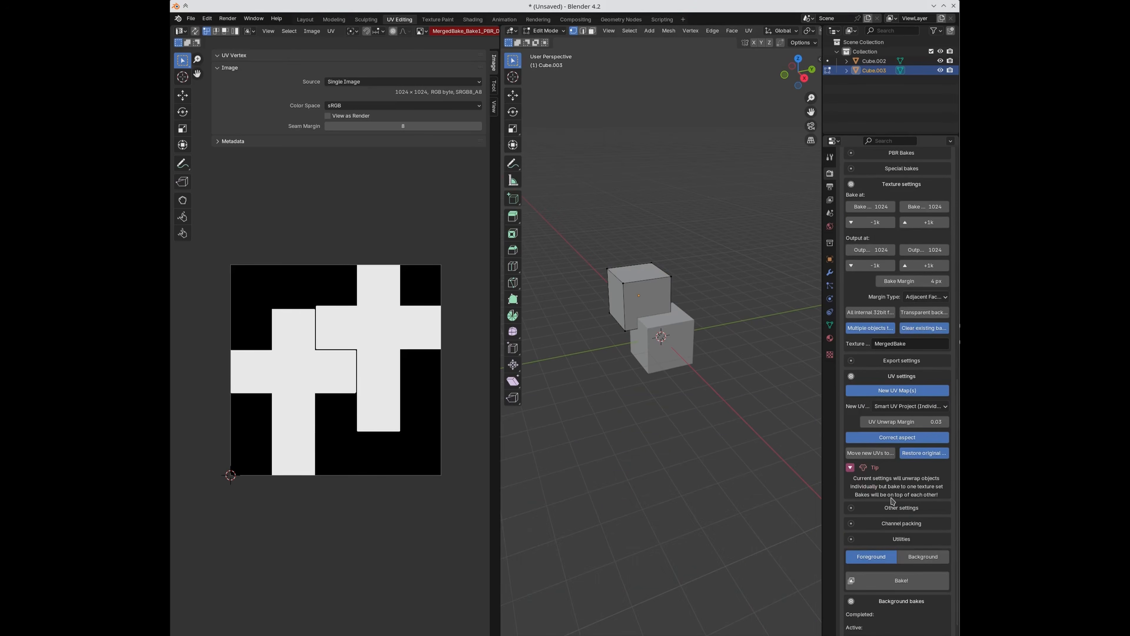
left_click(876, 391)
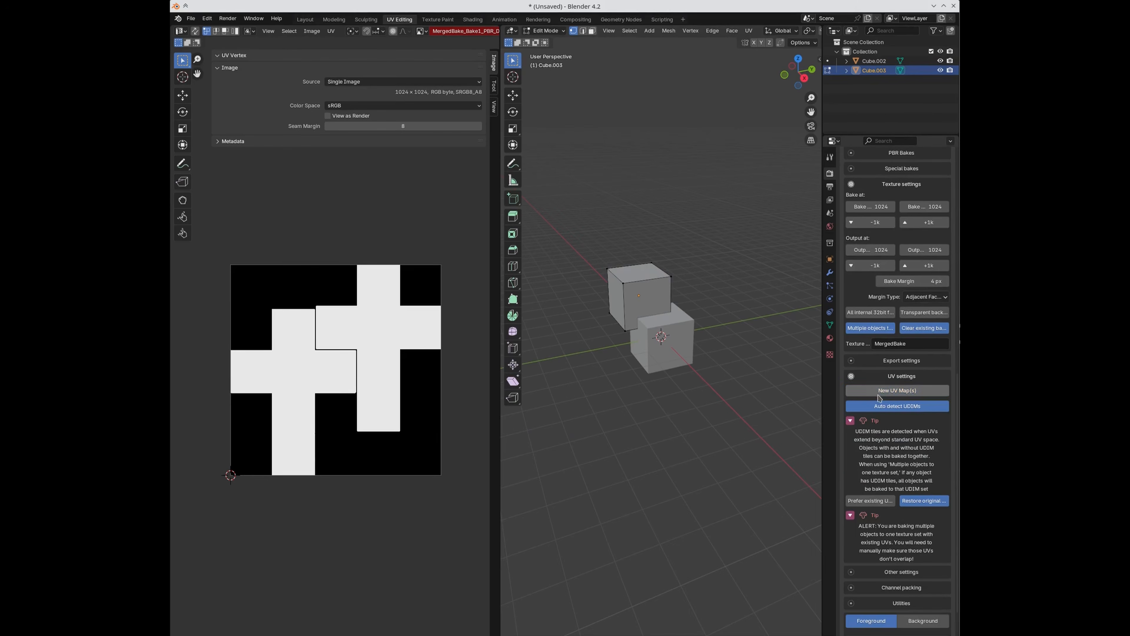
left_click(850, 420)
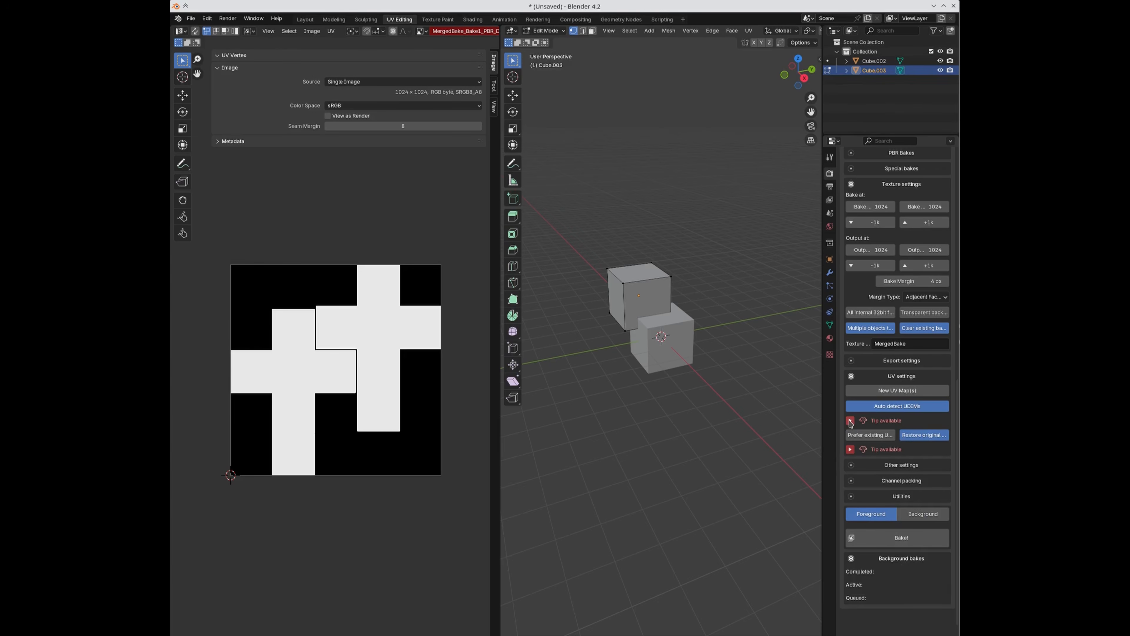
key("Tab")
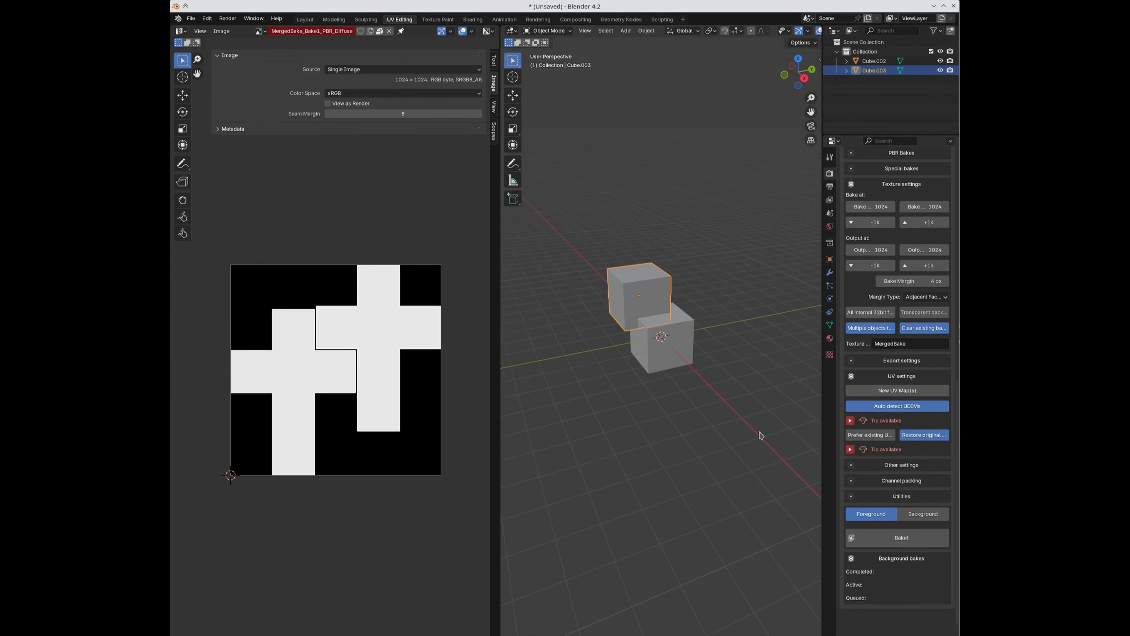
Step: Remove both cubes from the bake objects list, then add back only Cube.003
scroll(897, 367, "up", 8)
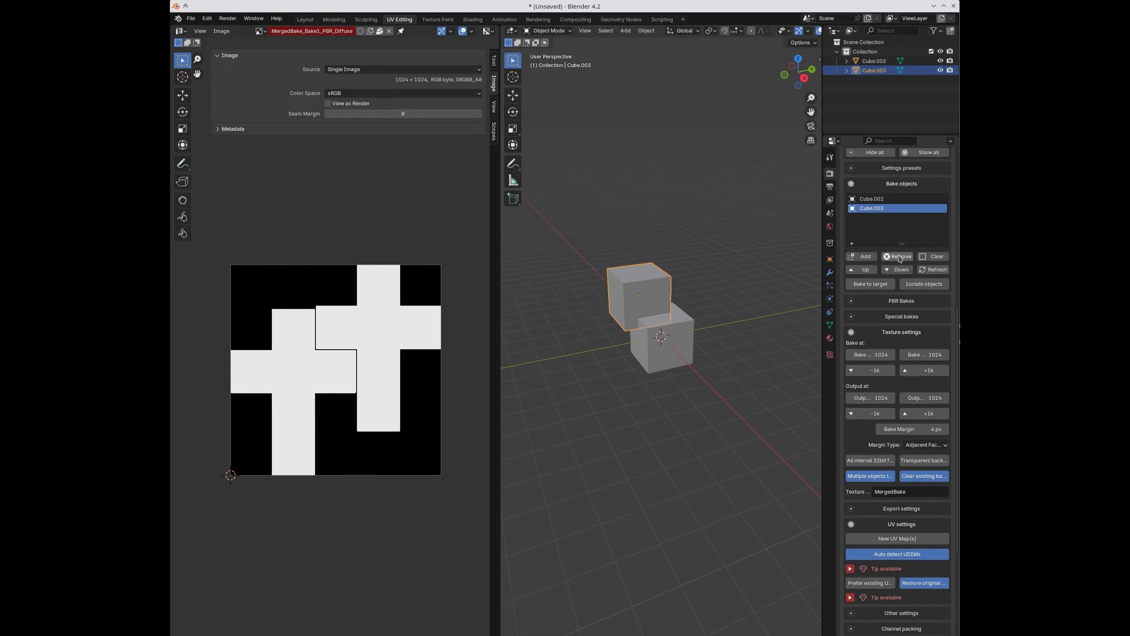
left_click(899, 256)
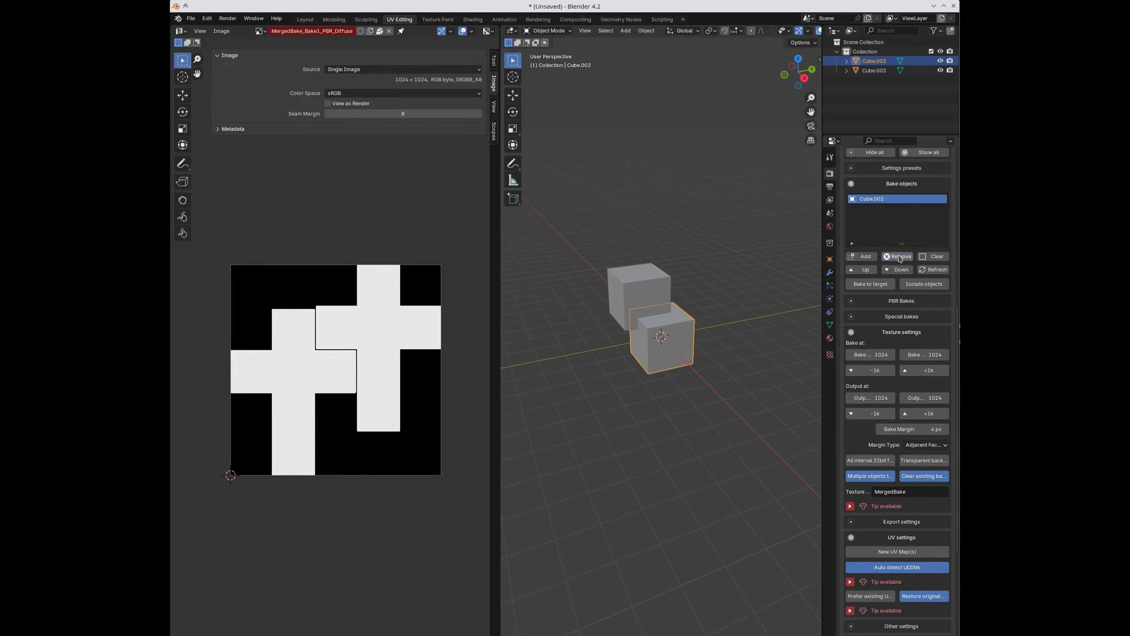
left_click(898, 258)
scroll(872, 449, "down", 2)
left_click(647, 314)
left_click(863, 220)
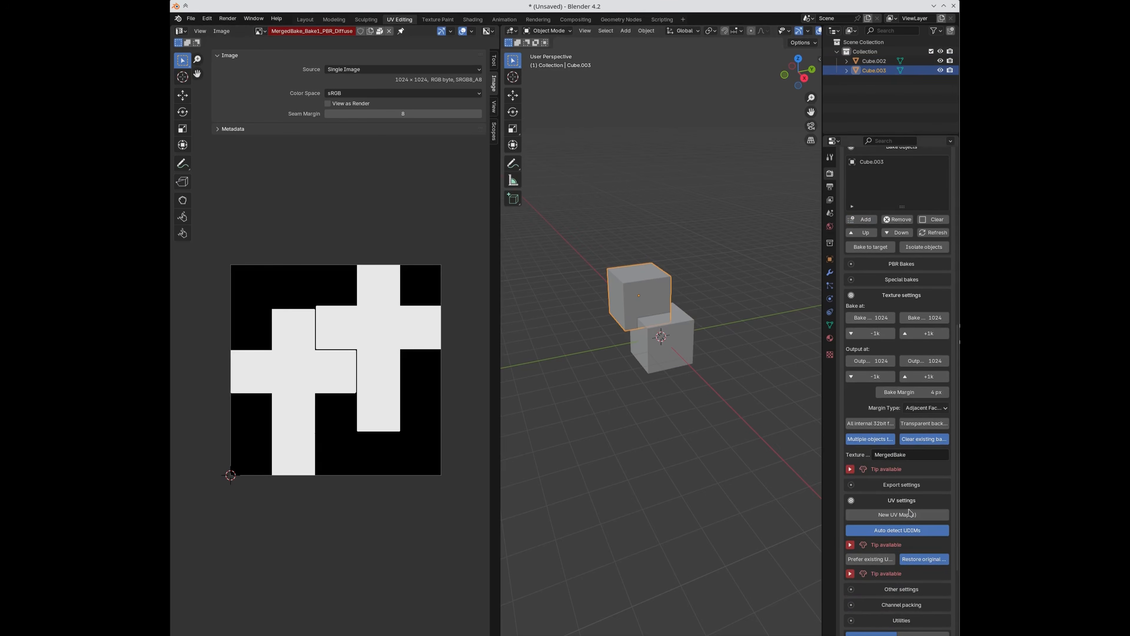
scroll(907, 507, "down", 6)
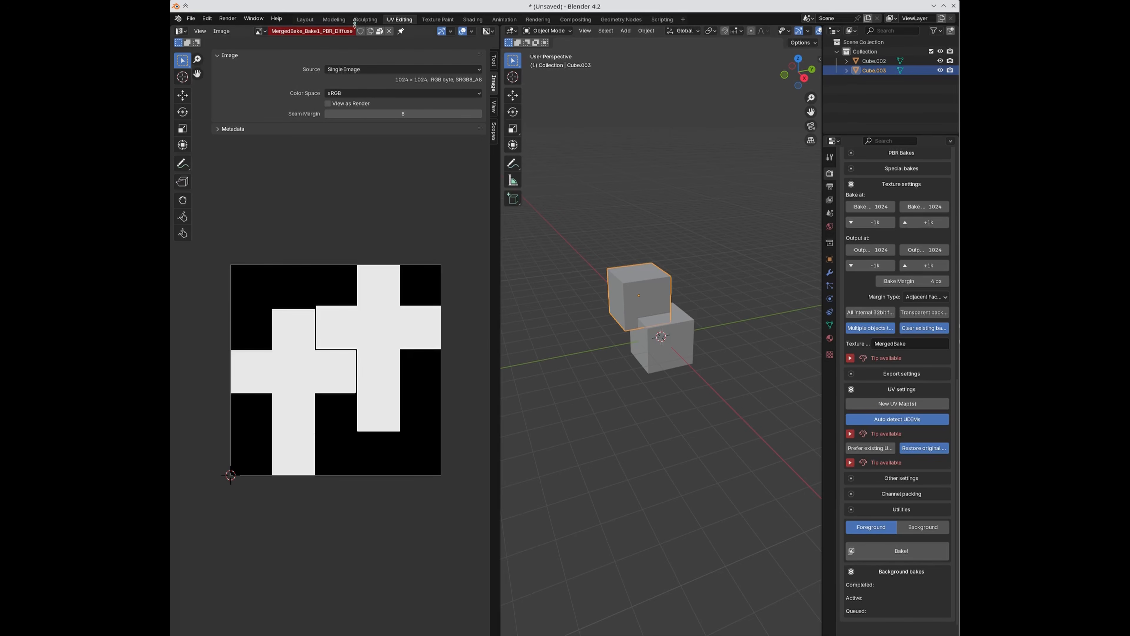
Step: Create a new blank UDIM-tiled image named Untitled
left_click(219, 35)
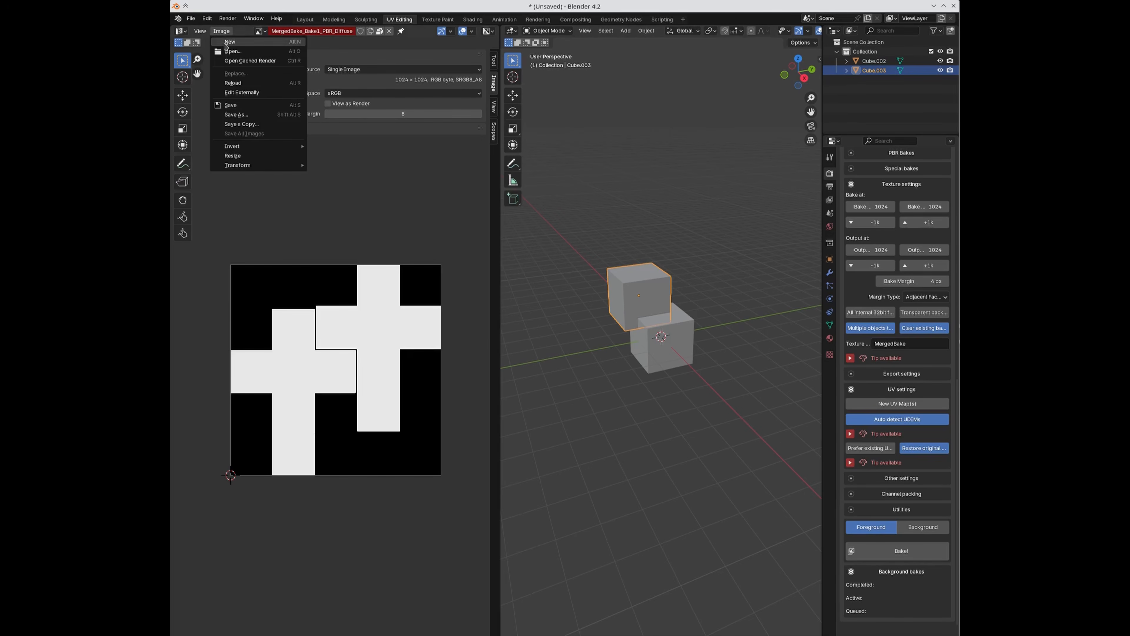
left_click(225, 41)
left_click(238, 118)
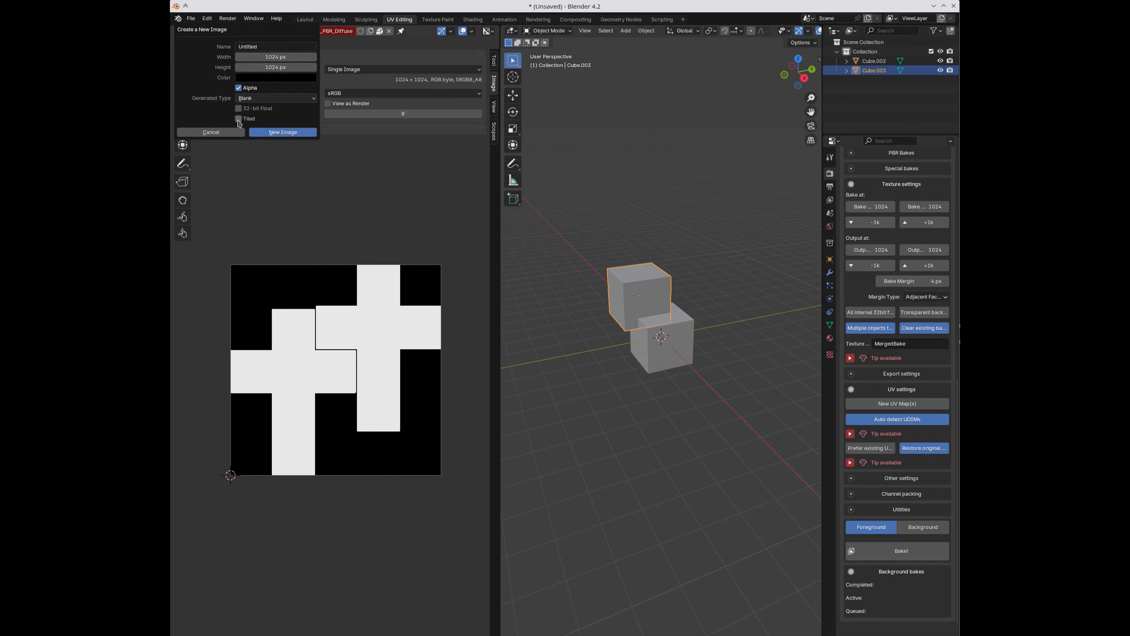
left_click(279, 133)
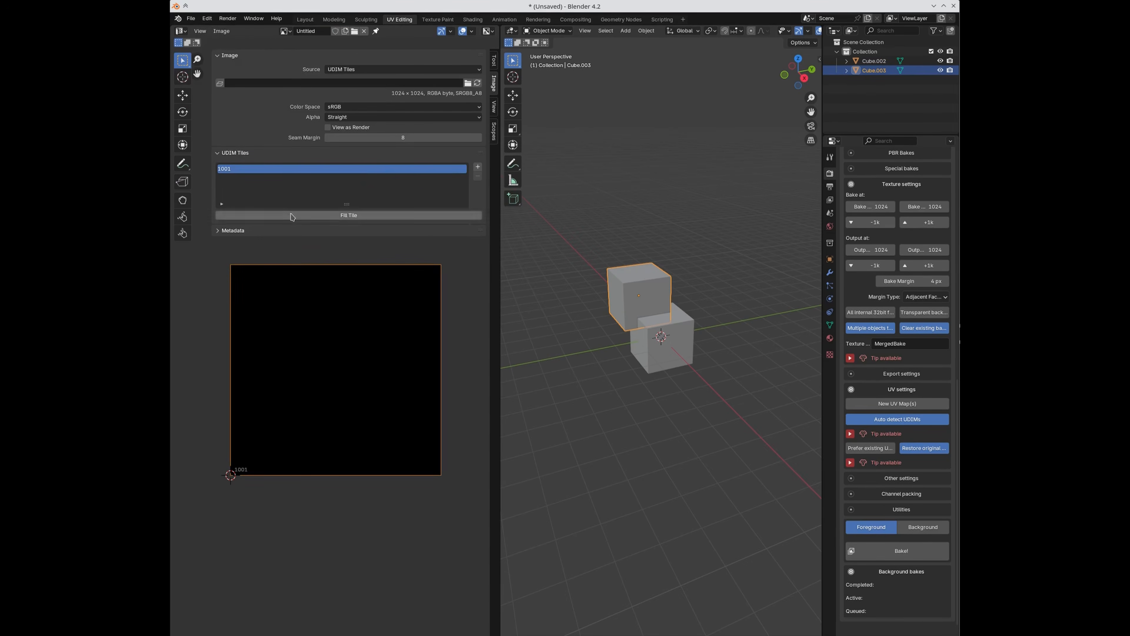
Step: Add three more UDIM tiles for tiles 1001–1004, then enter edit mode on the upper cube
left_click(477, 167)
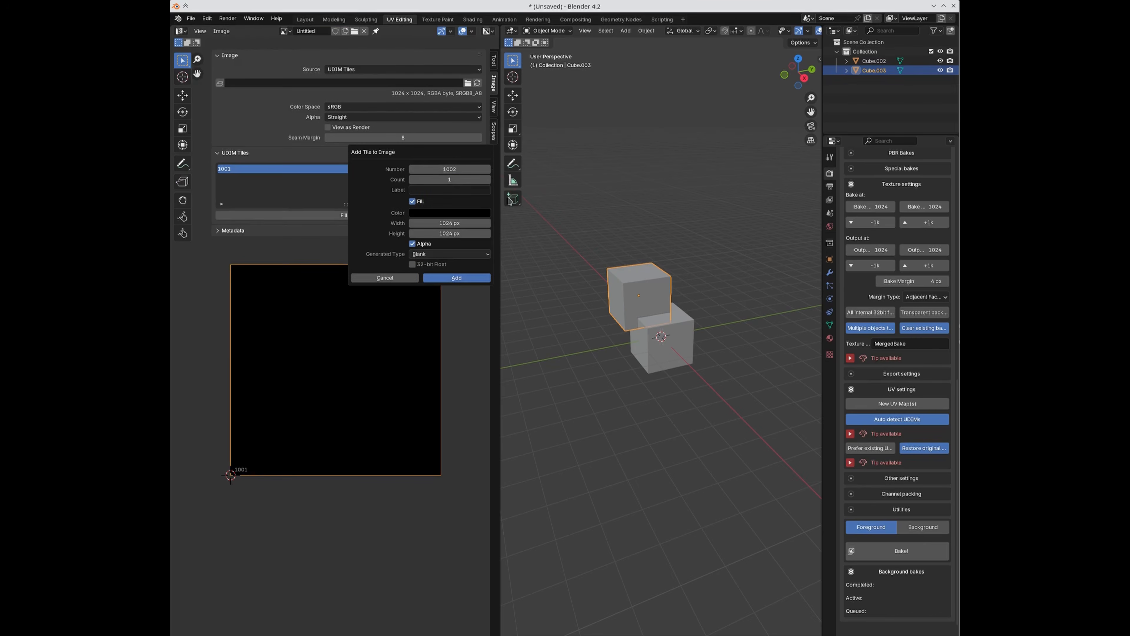
left_click(488, 180)
left_click(489, 179)
left_click(455, 279)
scroll(403, 298, "down", 4)
middle_click_drag(441, 328, 361, 320)
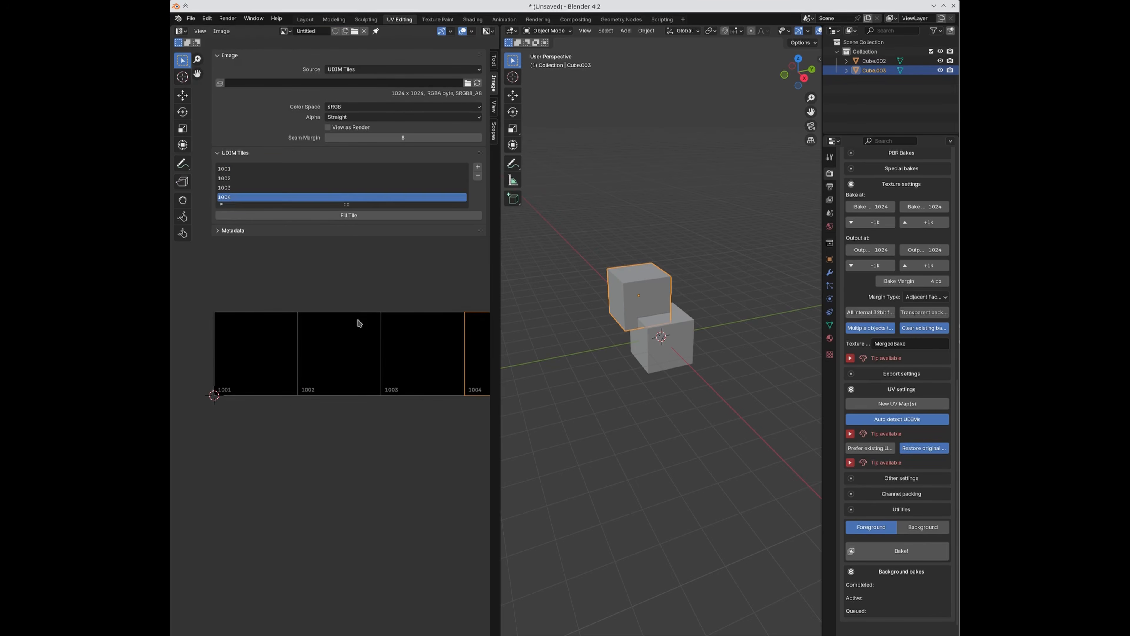
key("Tab")
scroll(357, 316, "down", 3)
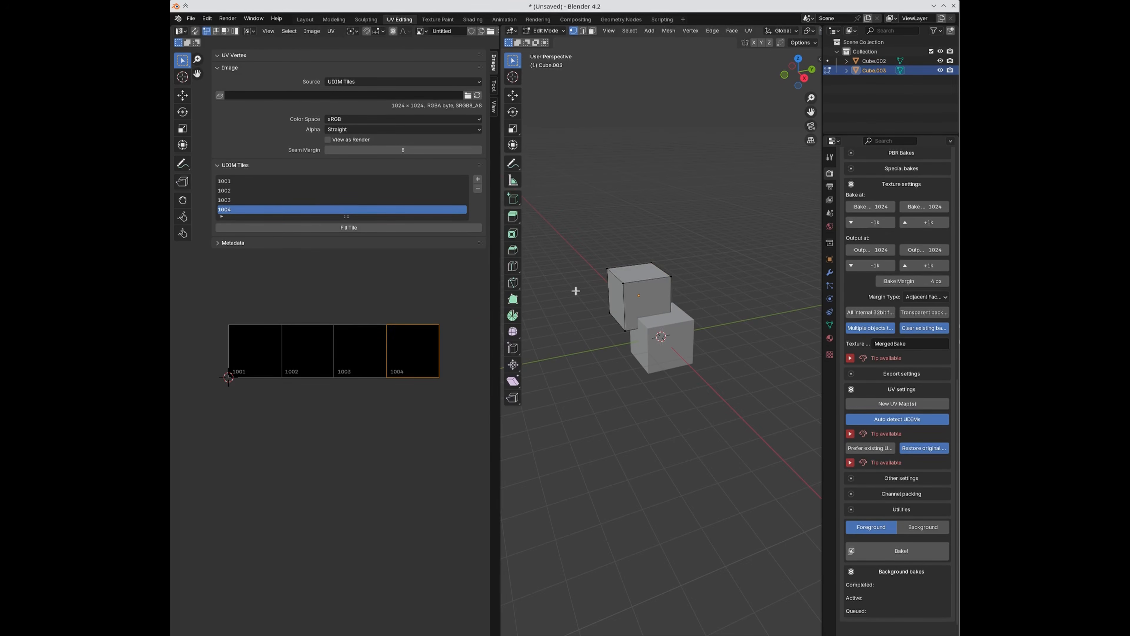
Step: In UV face mode, move two of the upper cube's faces into tile 1002 and enlarge them
left_click(641, 301)
scroll(285, 339, "up", 2)
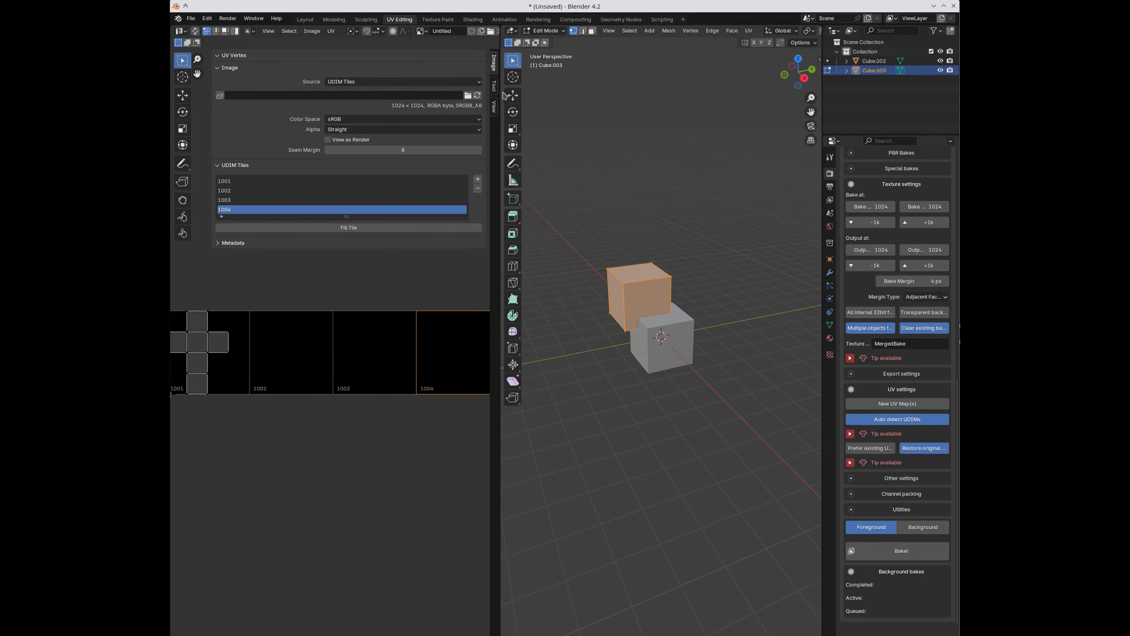
left_click_drag(500, 95, 637, 94)
left_click(225, 31)
scroll(272, 348, "up", 2)
left_click(189, 311)
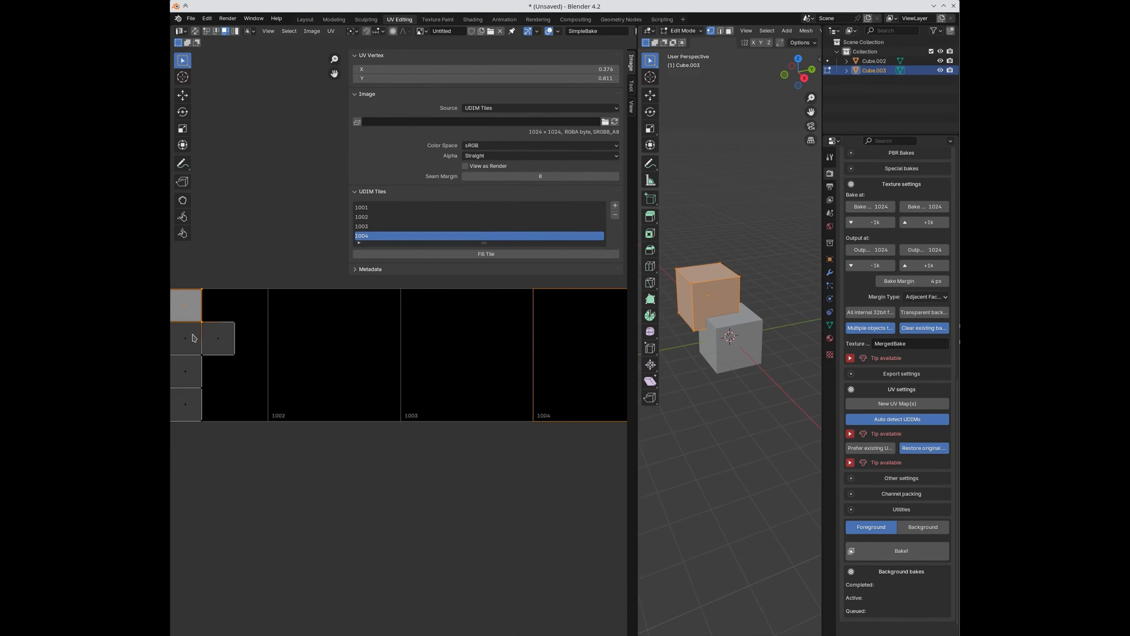
left_click(194, 338, "shift")
left_click_drag(192, 337, 337, 368)
key("s")
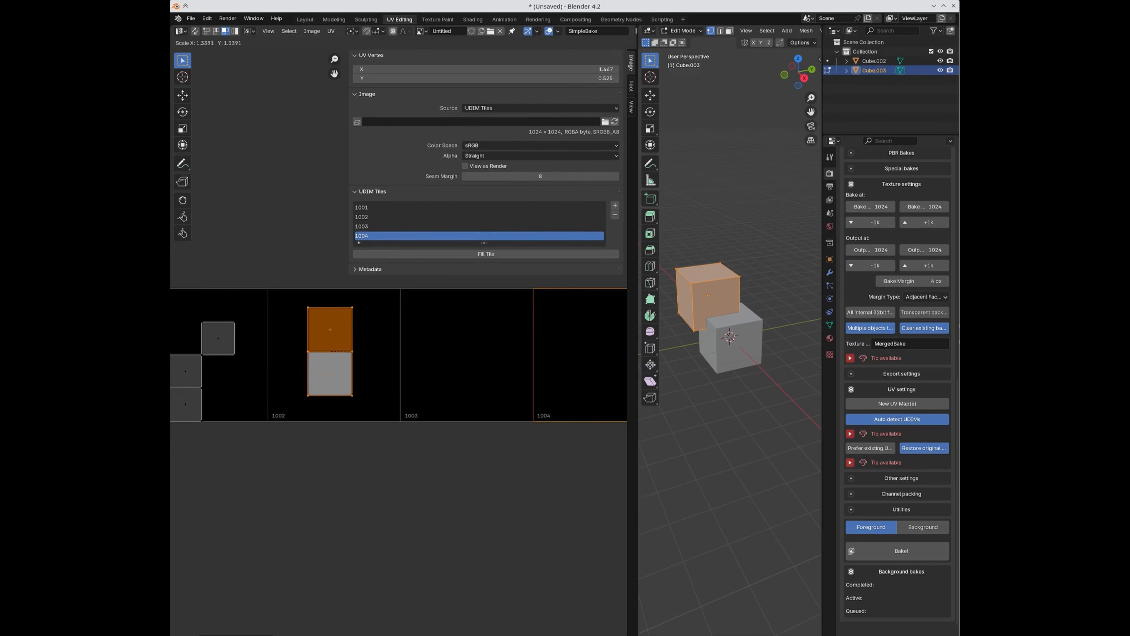
left_click(246, 340)
Step: Move the lone UV face into tile 1003 and scale it to fill the tile
left_click(222, 337)
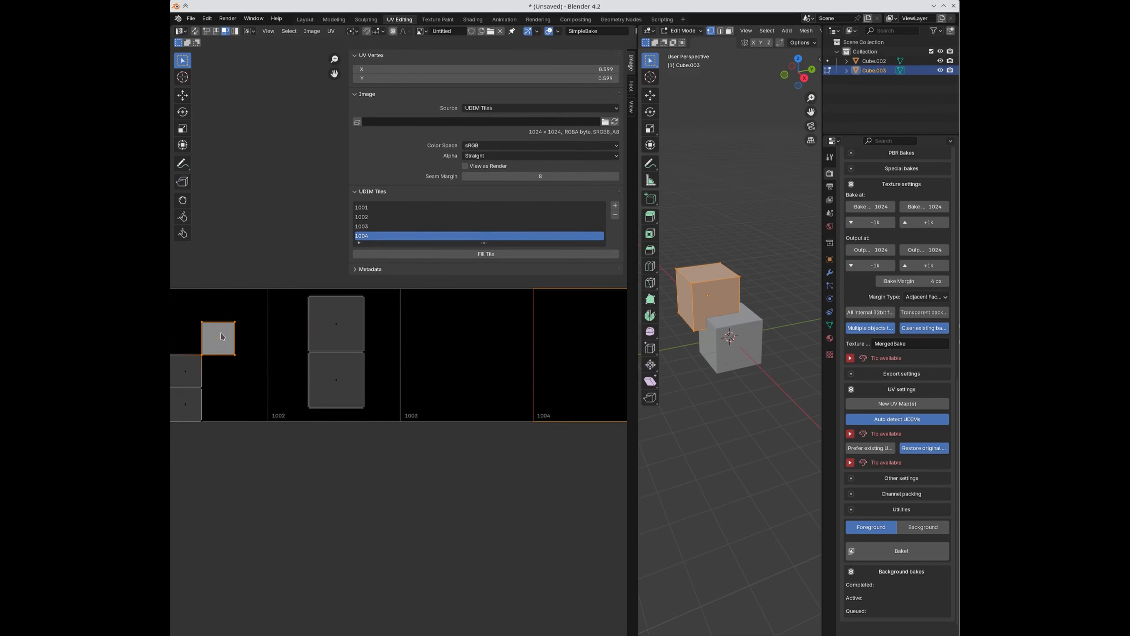
left_click_drag(228, 355, 501, 370)
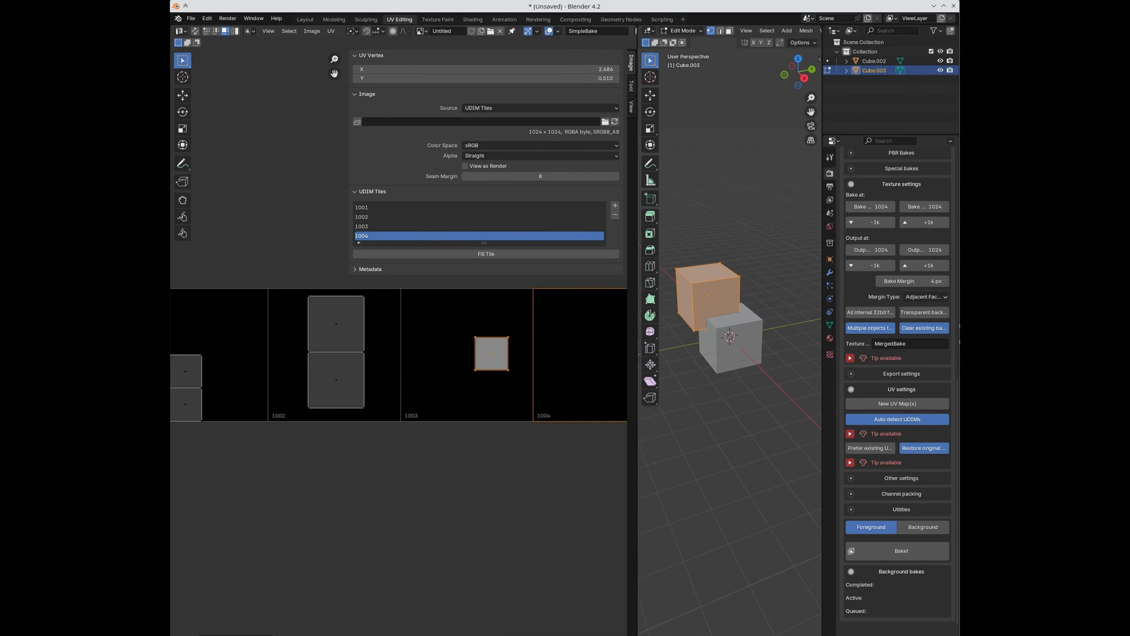
key("s")
left_click(550, 348)
key("g")
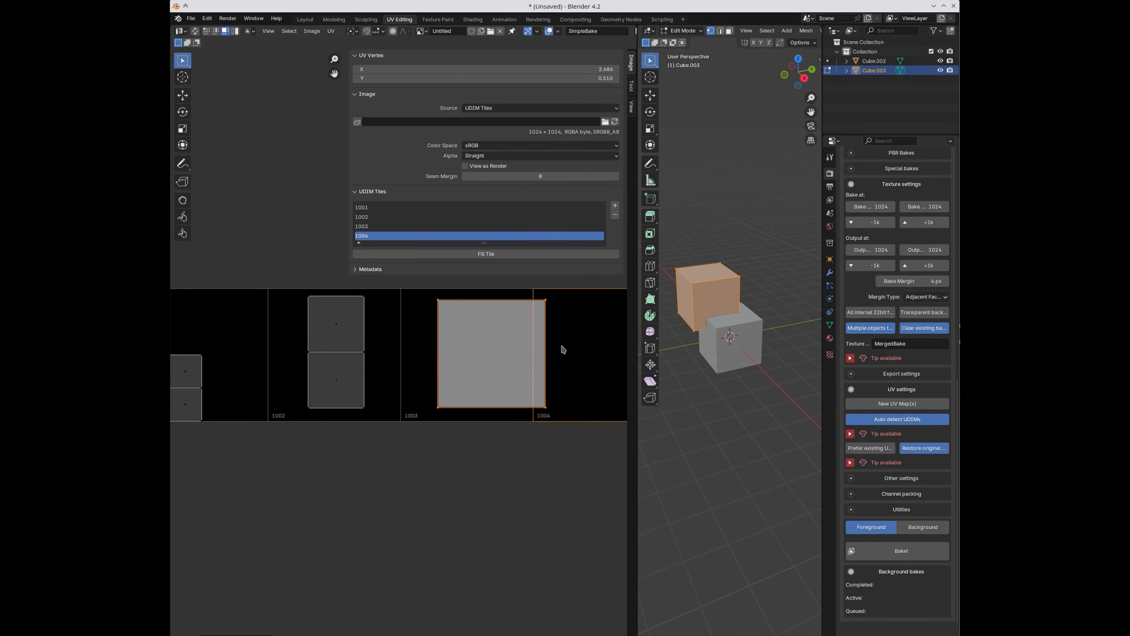
left_click(542, 350)
Step: Reposition the three remaining faces within tile 1001 and delete the unused tile 1004
scroll(348, 421, "down", 3)
scroll(343, 420, "up", 1)
left_click_drag(218, 322, 304, 399)
key("g")
left_click(284, 363)
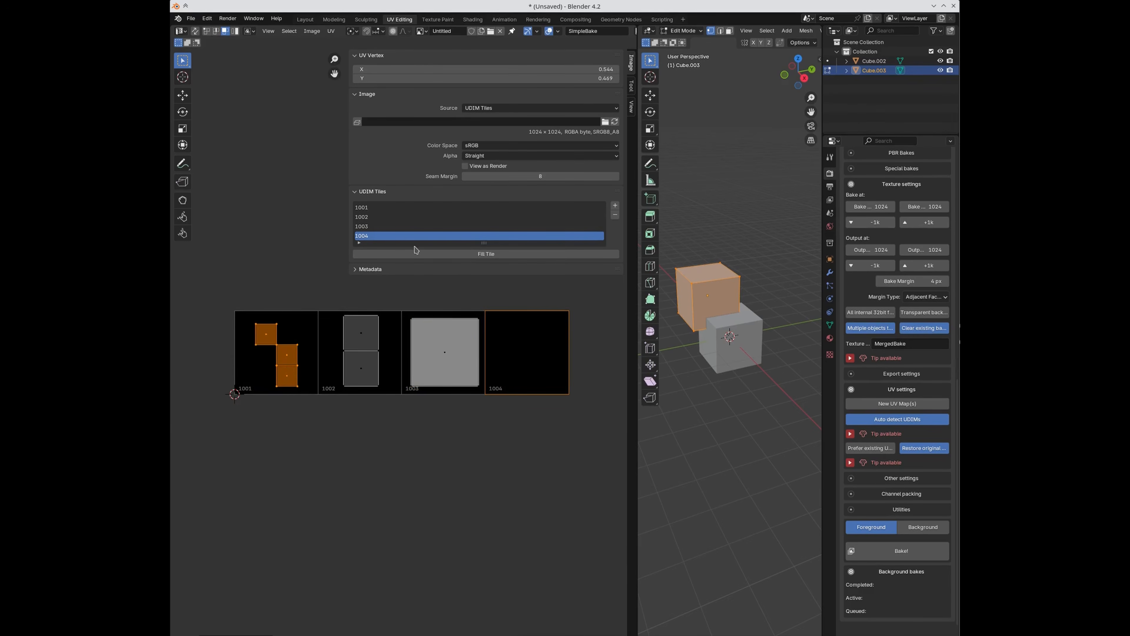
left_click(614, 215)
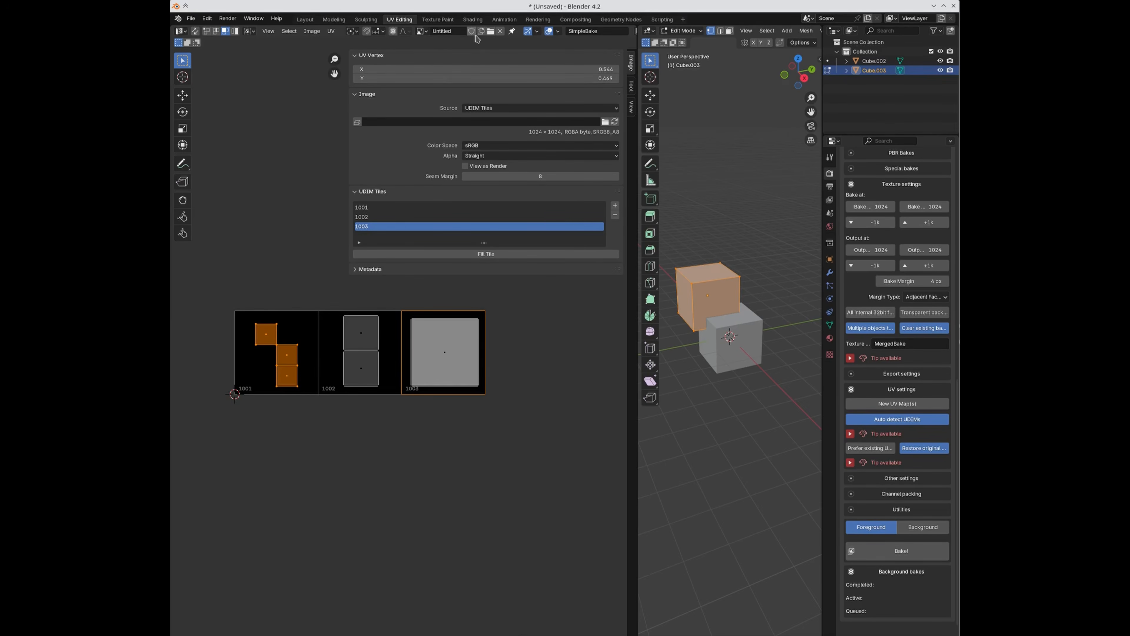
Step: Back in Object Mode, turn off SimpleBake's 'Multiple objects to one texture set' option
key("Tab")
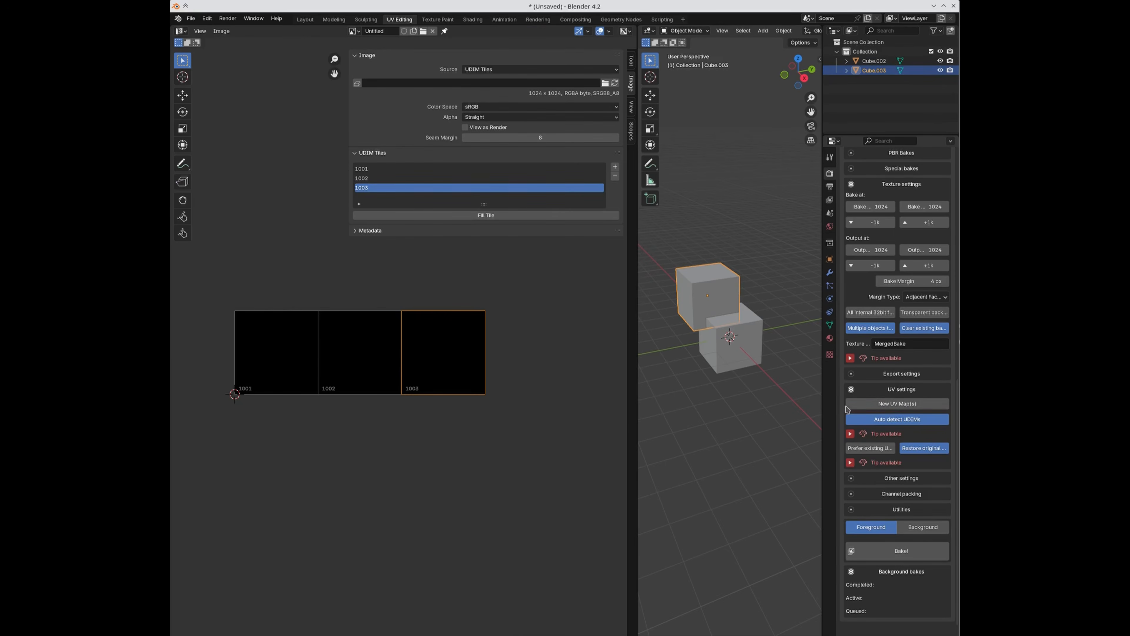
left_click(849, 433)
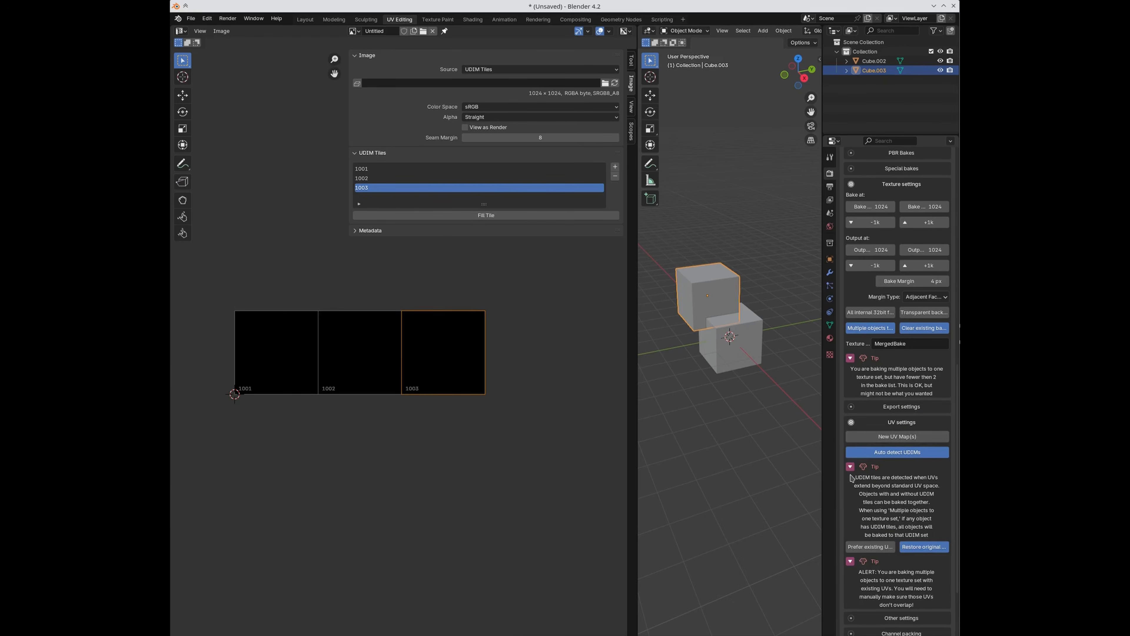
left_click(863, 329)
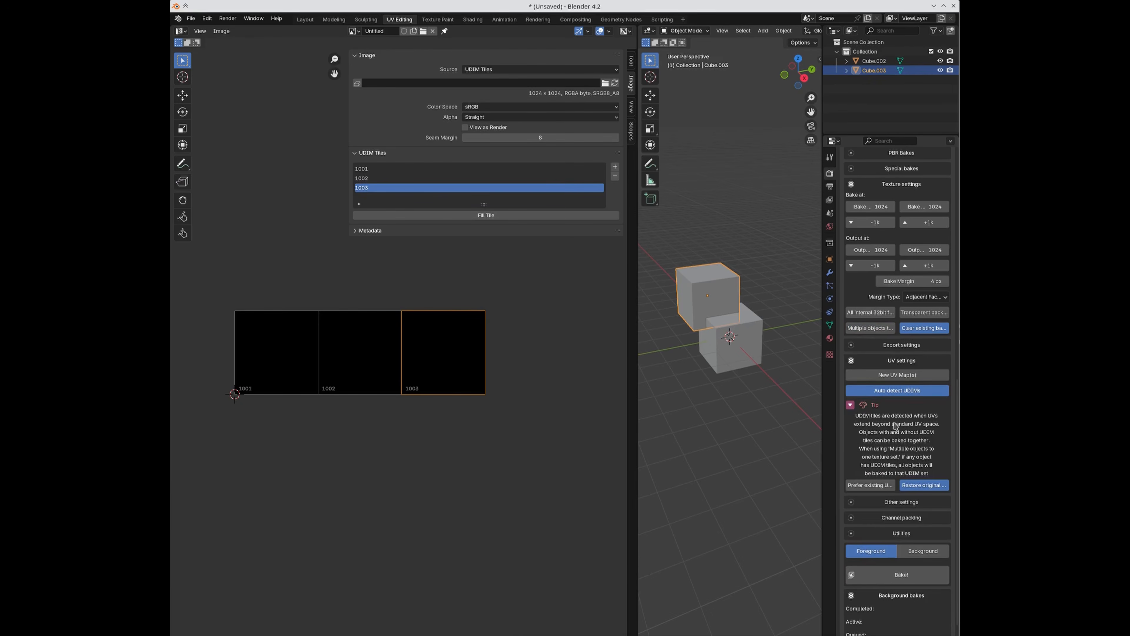
Step: Inspect the UV layouts of the upper and lower cubes in Edit Mode, then return to Object Mode
key("Tab")
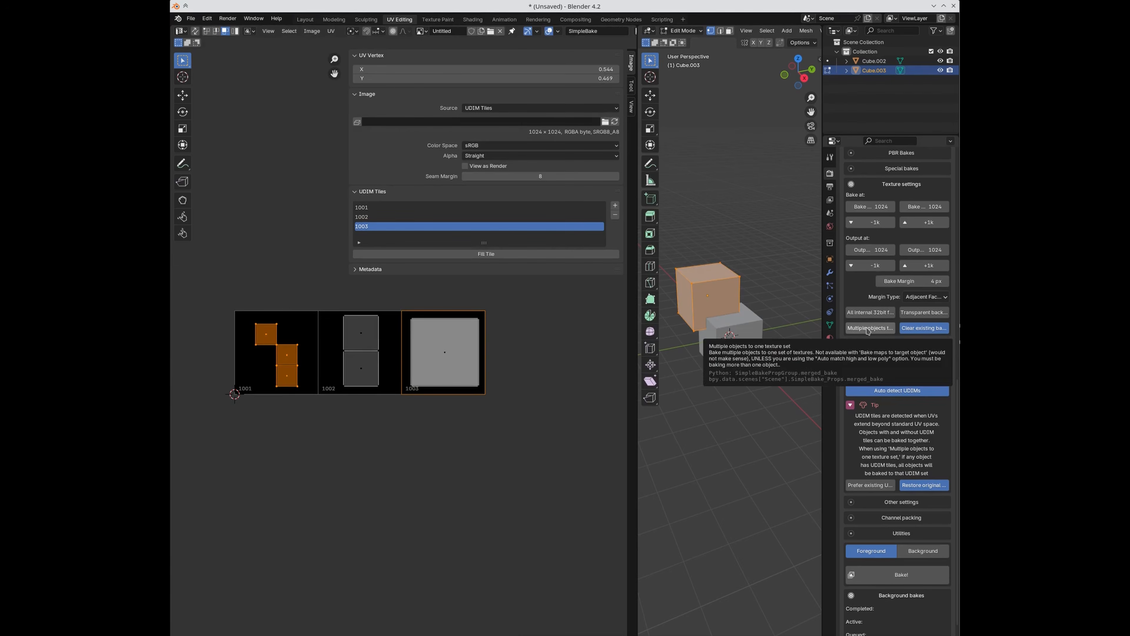
key("Tab")
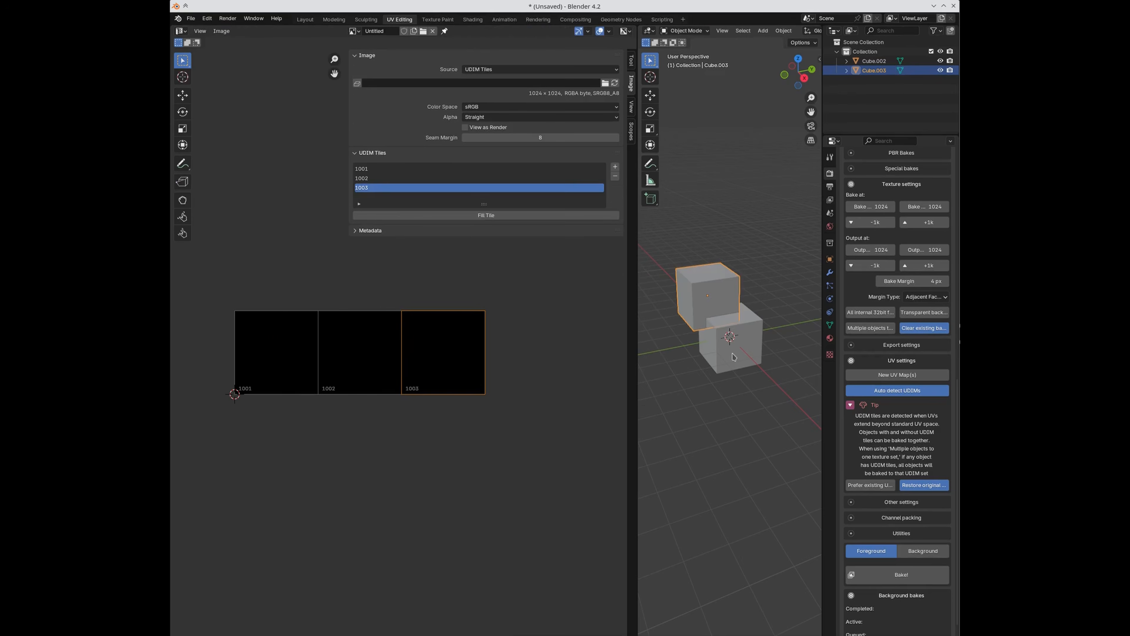
left_click(734, 357)
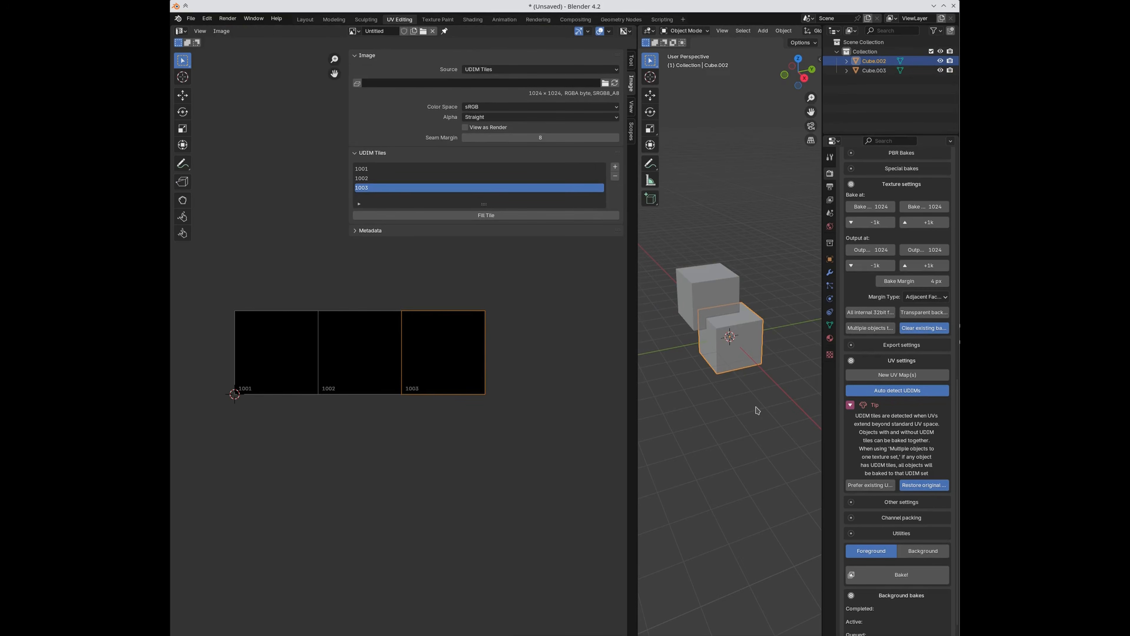
left_click(693, 291)
left_click(745, 364)
key("Tab")
key("a")
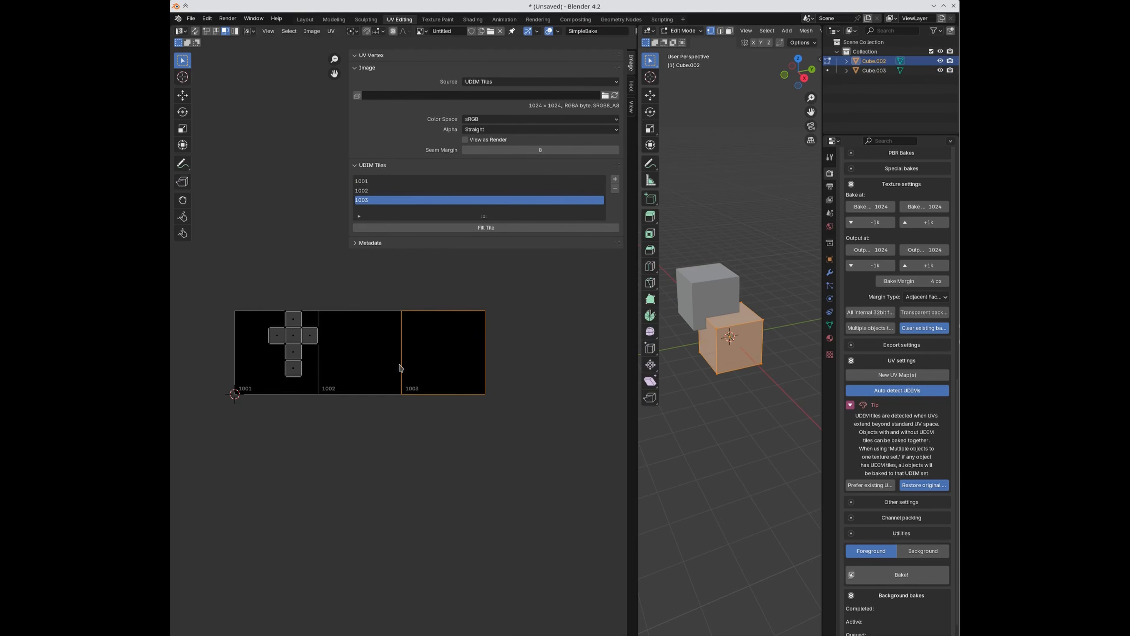
key("a")
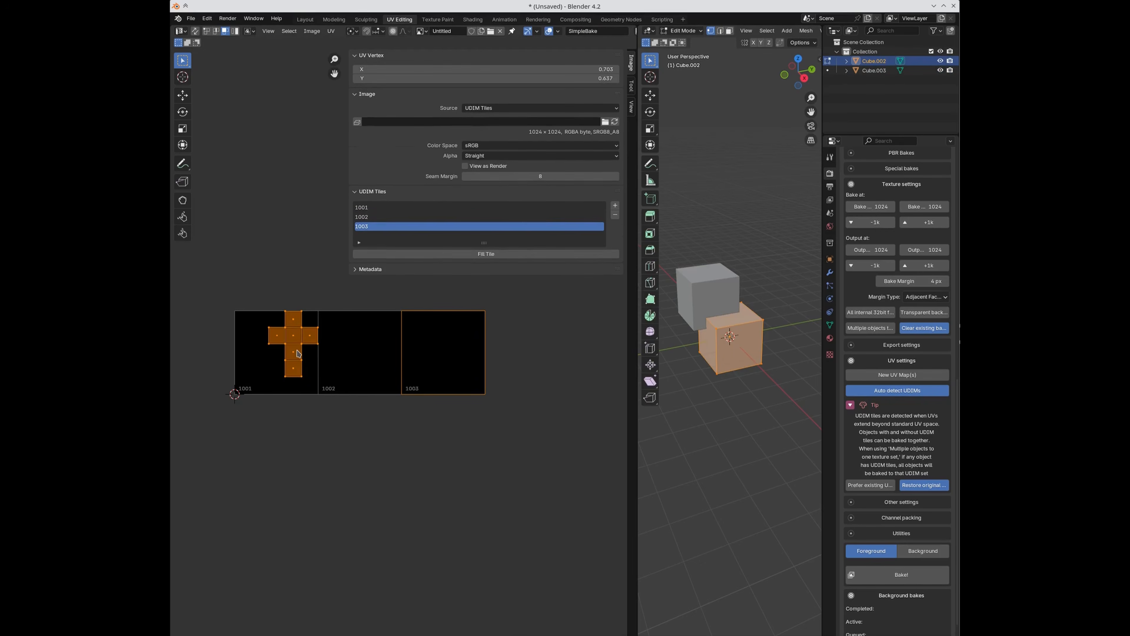
key("Tab")
scroll(906, 444, "down", 1)
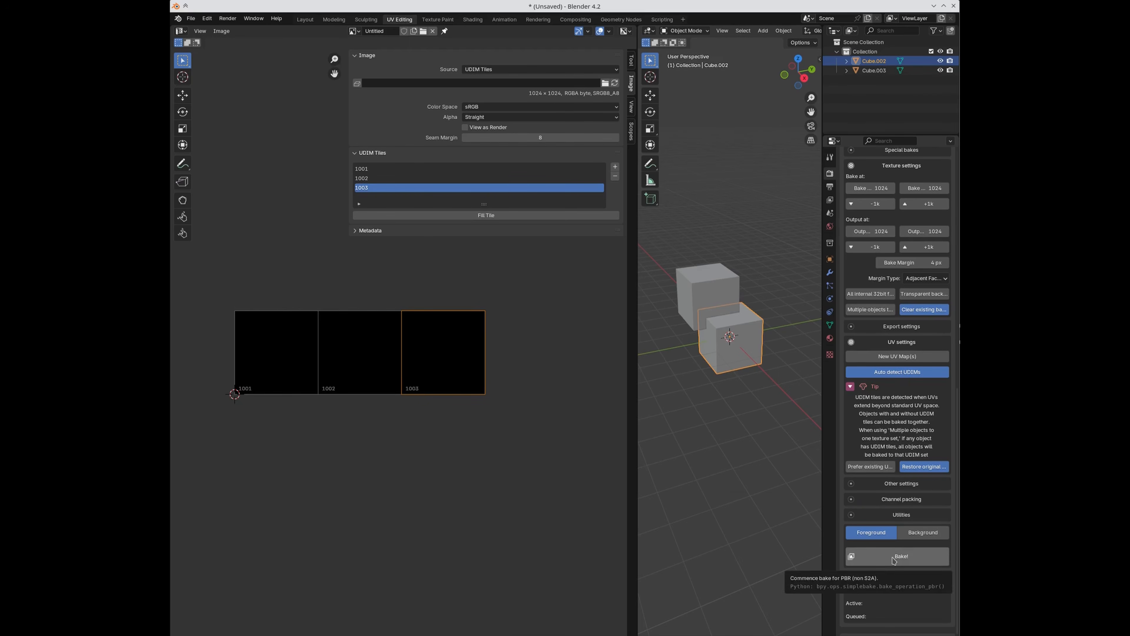
Step: Select Cube.003 in the Bake objects list and bake its diffuse texture
scroll(890, 413, "up", 8)
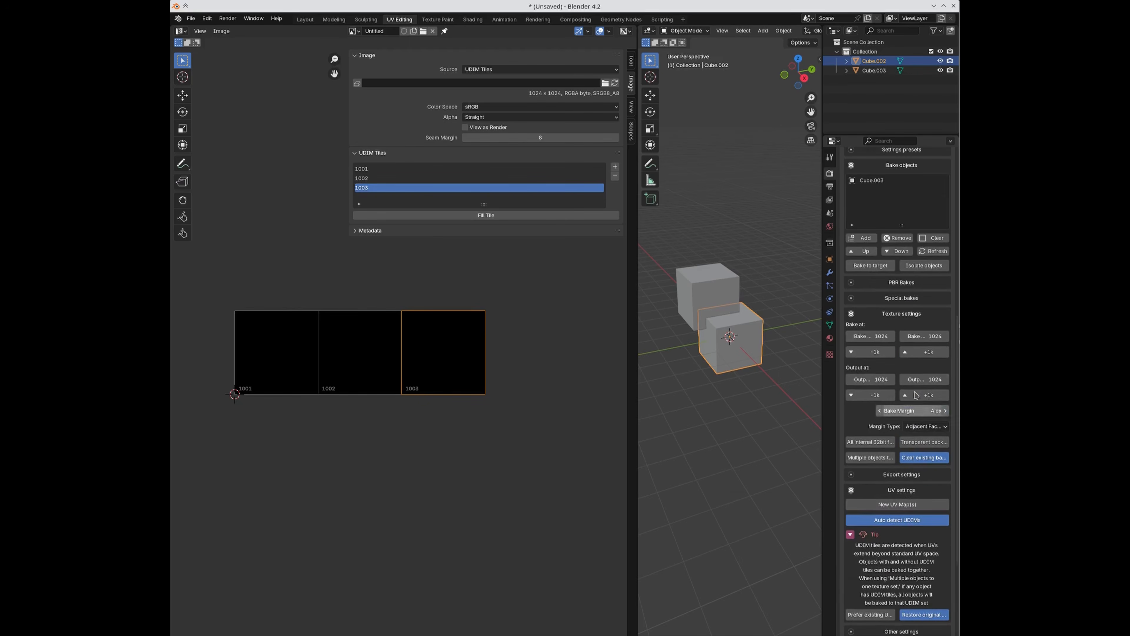
left_click(872, 180)
scroll(865, 516, "down", 8)
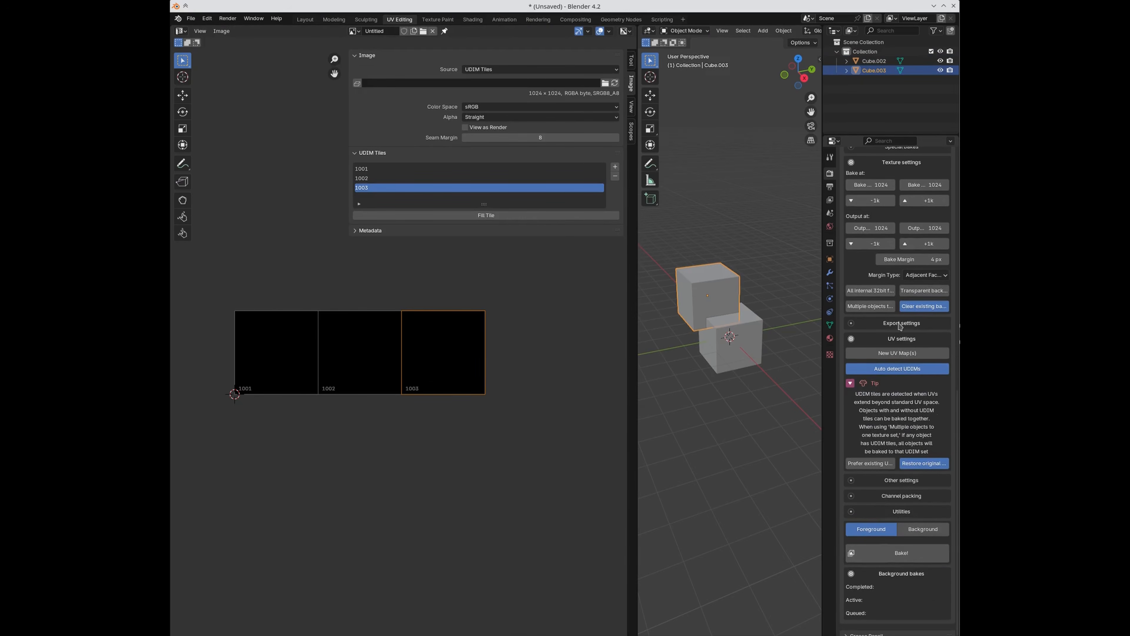
left_click(892, 553)
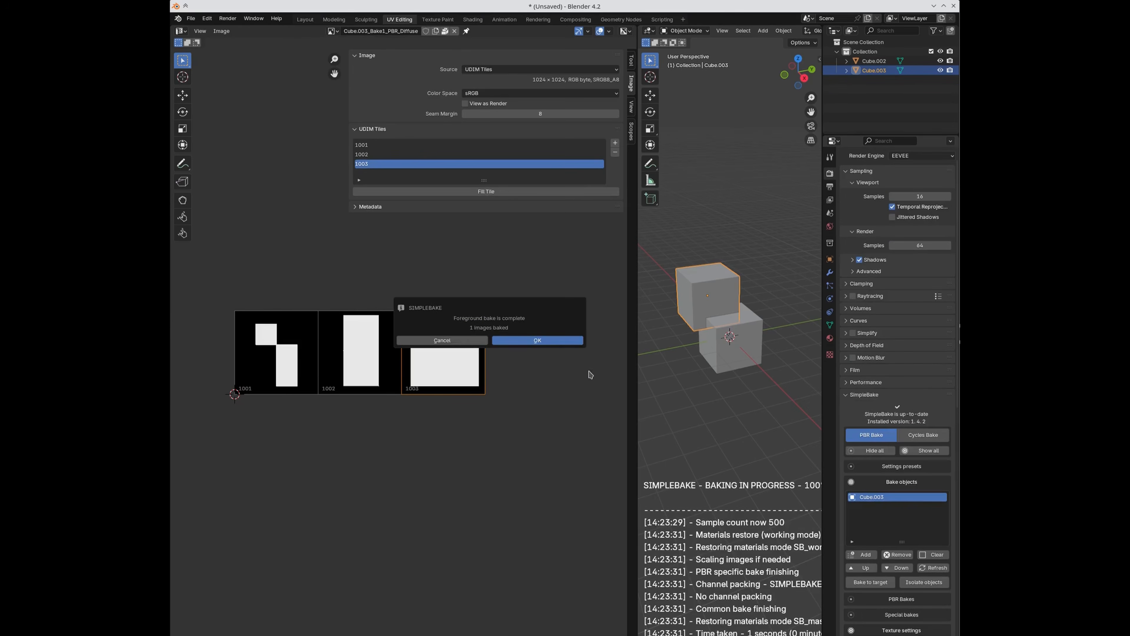
left_click(546, 343)
Step: Enlarge the three baked tiles and compare the Untitled and MergedBake_Bake1_PBR_Diffuse images
scroll(305, 419, "up", 2)
middle_click_drag(308, 427, 382, 447)
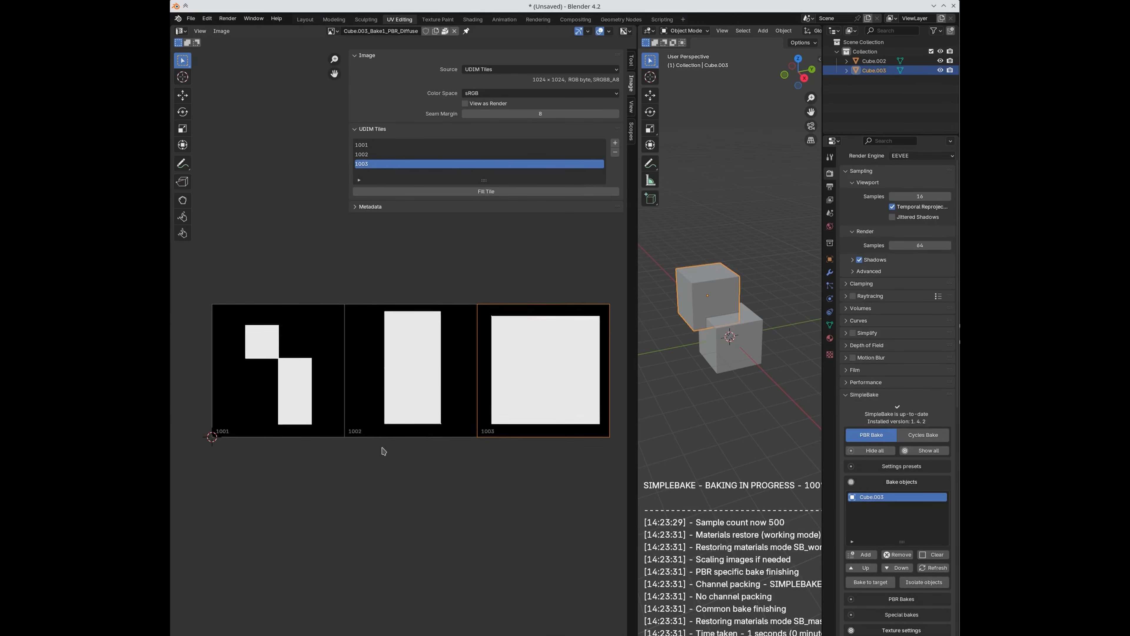
left_click(331, 30)
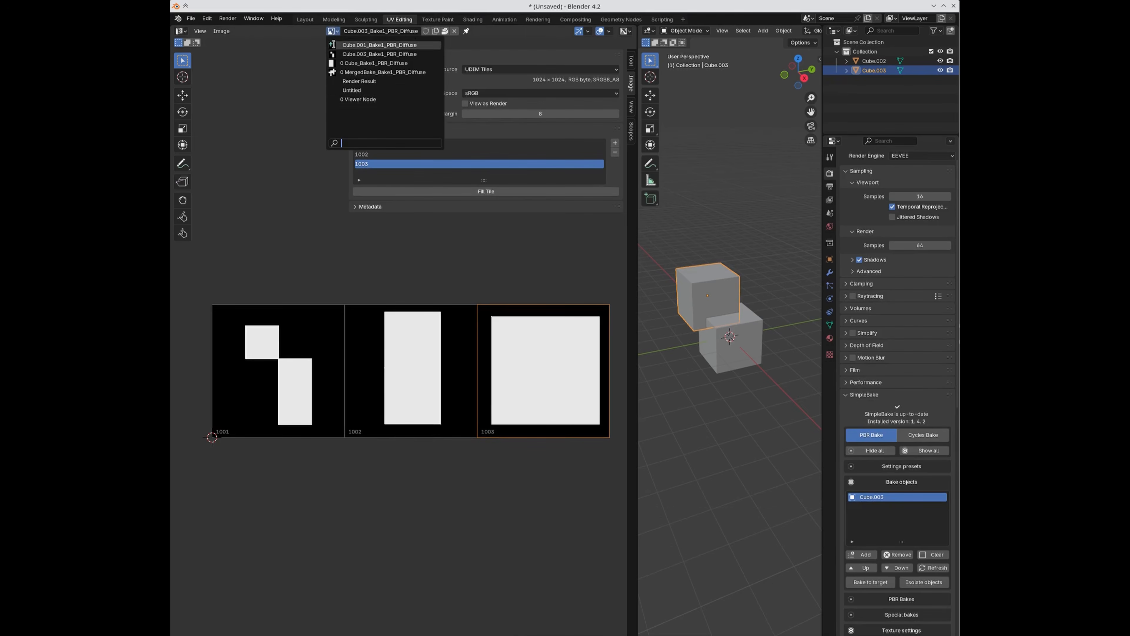
left_click(335, 90)
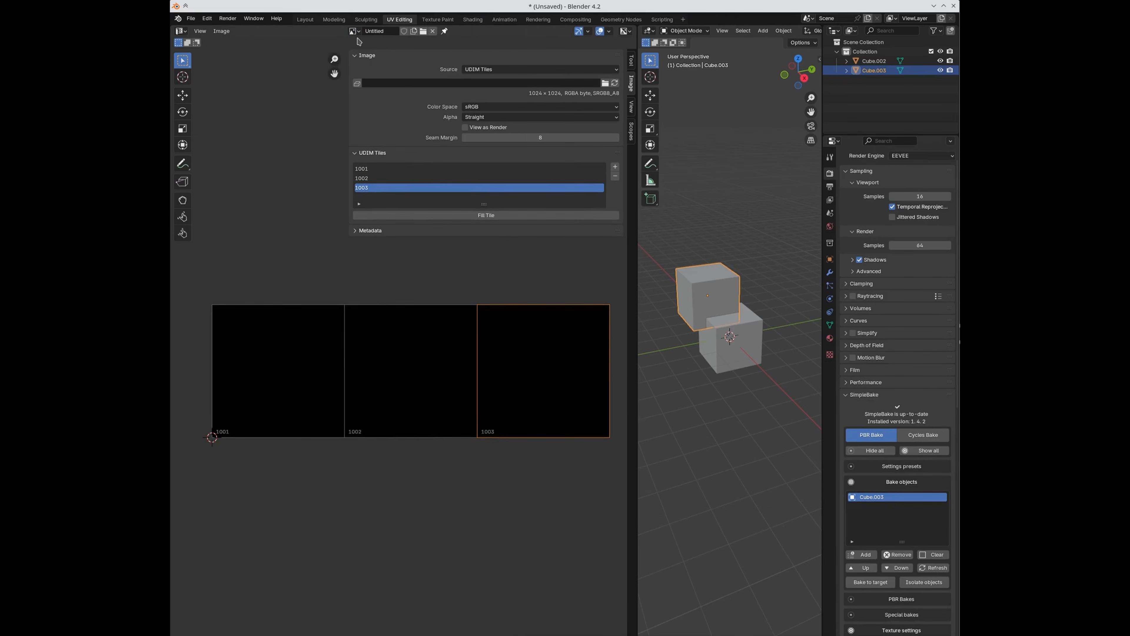
left_click(353, 32)
left_click(356, 74)
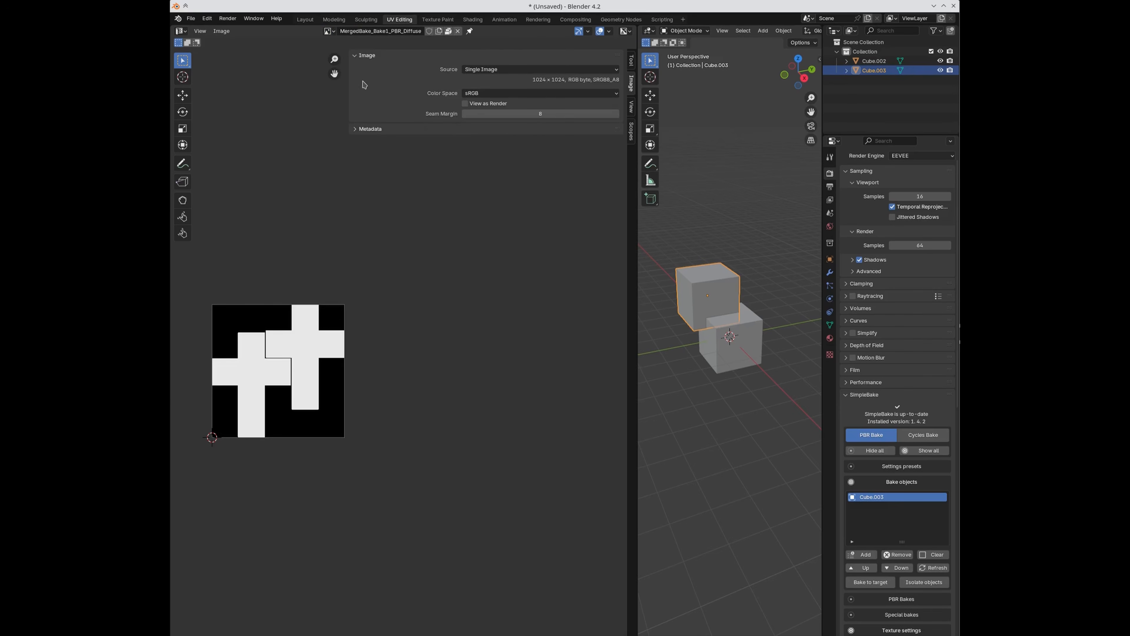
Step: Check Cube_Bake1 and Cube.001_Bake1 diffuse images, return to Cube.003_Bake1_PBR_Diffuse, and deselect Cube.003
left_click(327, 30)
left_click(341, 59)
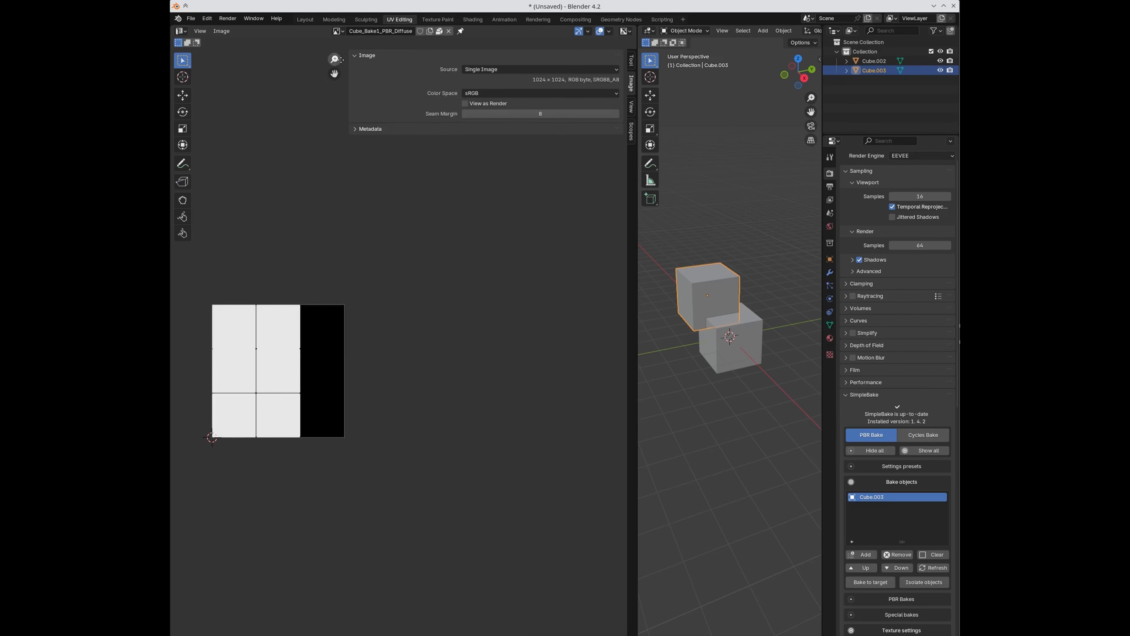
left_click(337, 30)
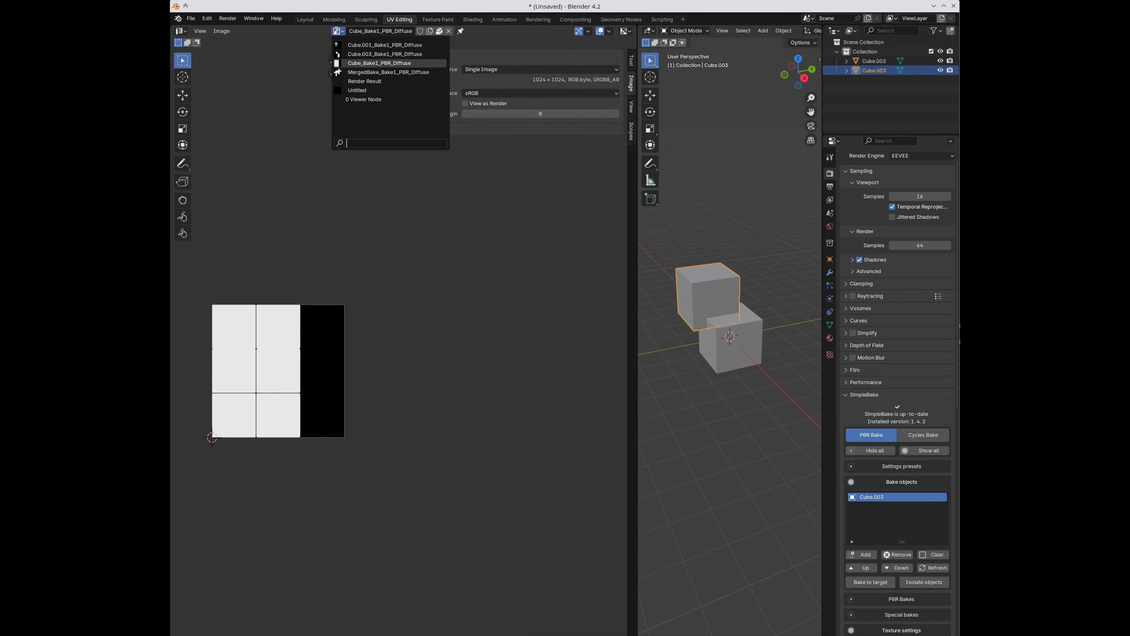
left_click(341, 45)
left_click(339, 30)
left_click(355, 53)
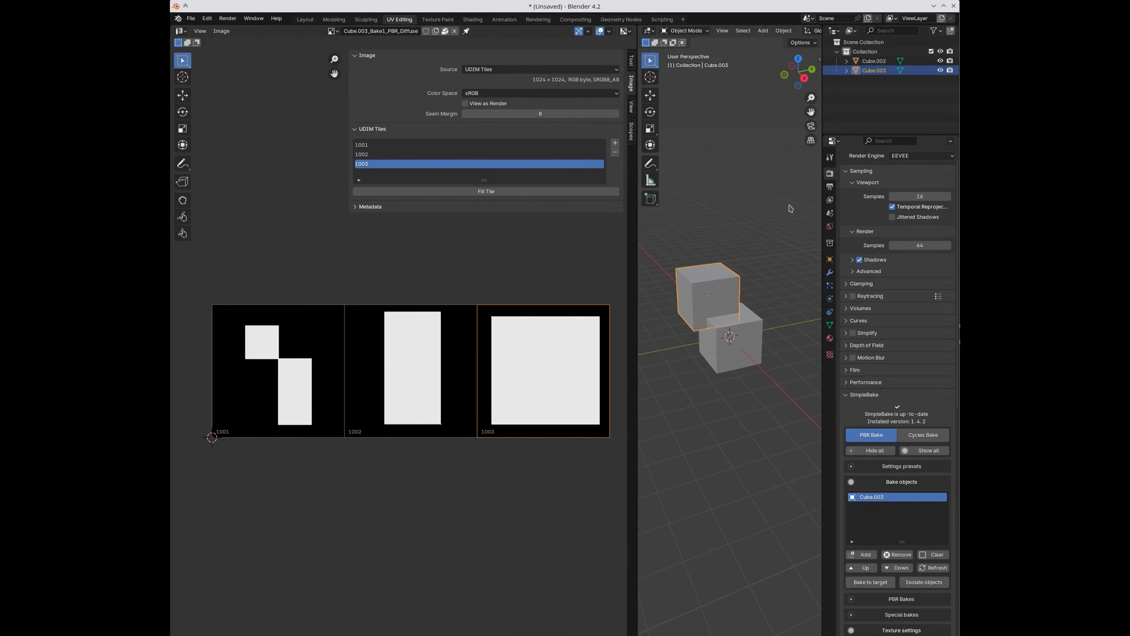
left_click(746, 249)
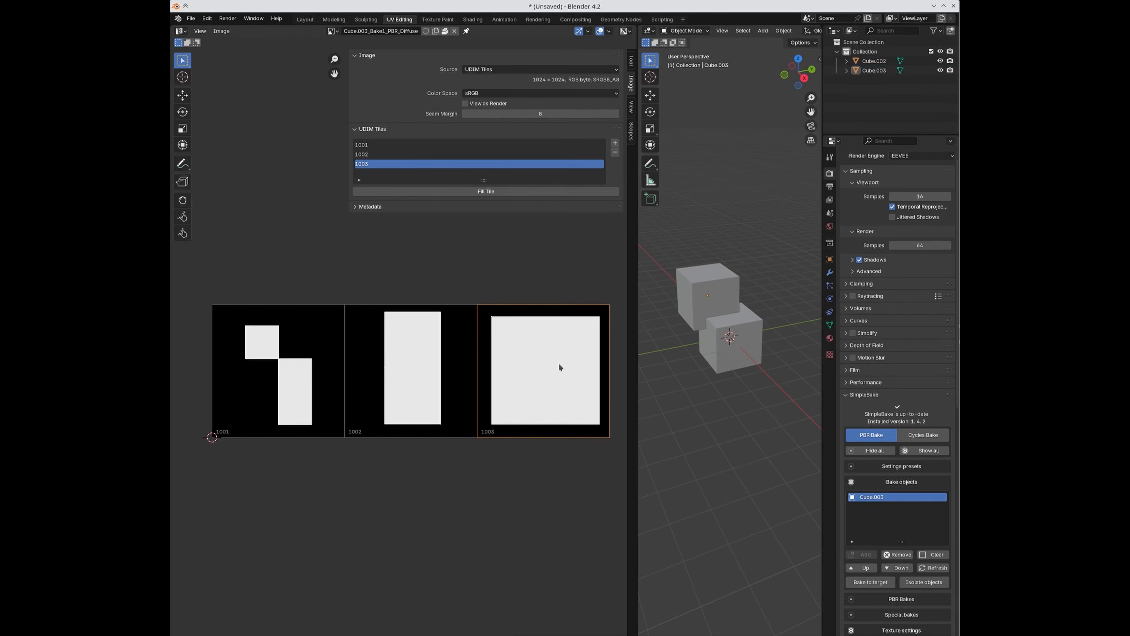
scroll(949, 435, "down", 18)
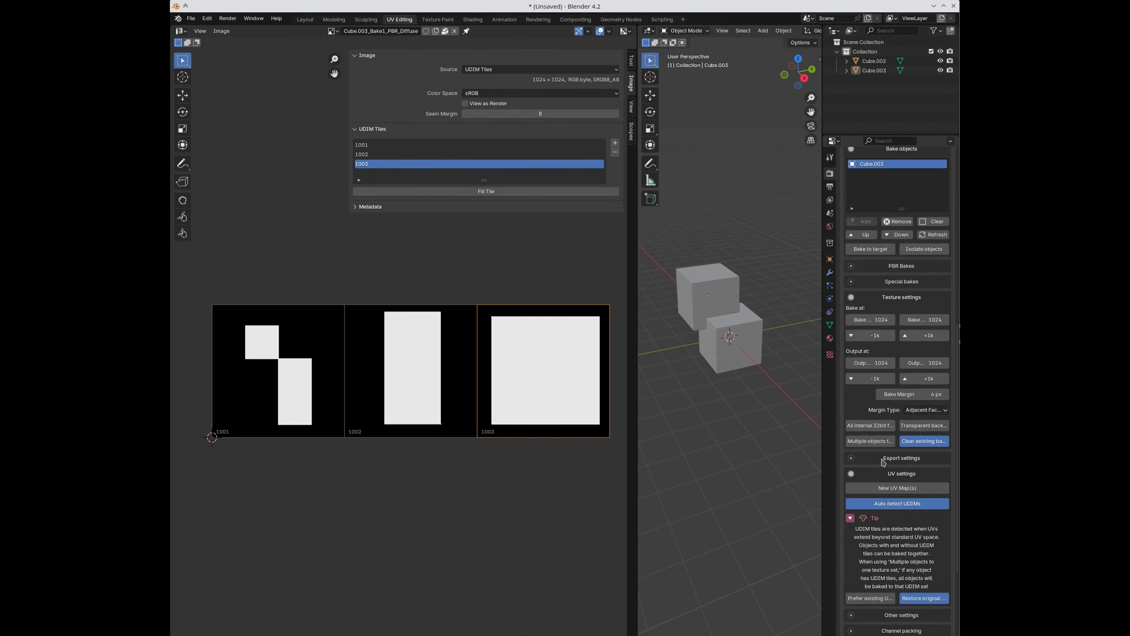
Step: Expand SimpleBake's export settings and save the file as untitled.blend
left_click(883, 459)
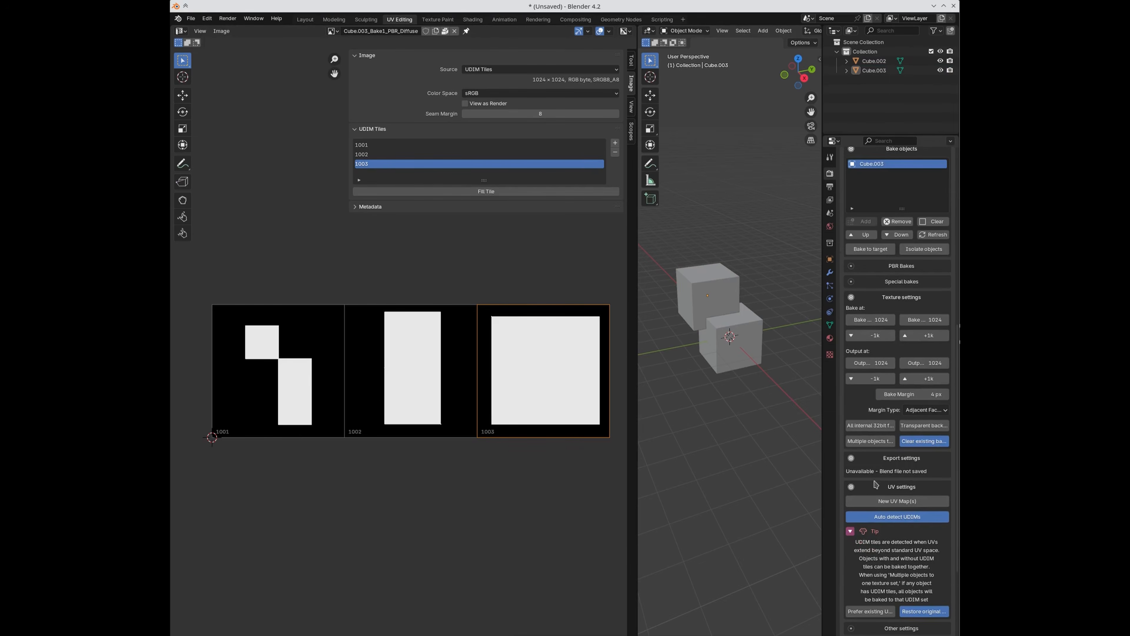
left_click(191, 19)
left_click(209, 103)
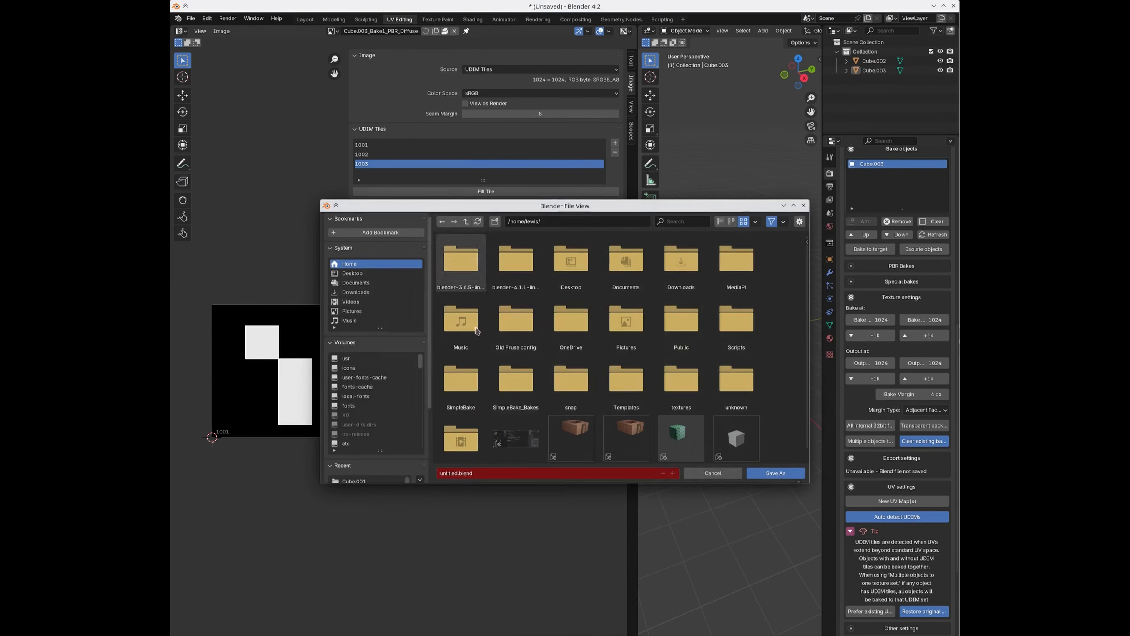
left_click(775, 473)
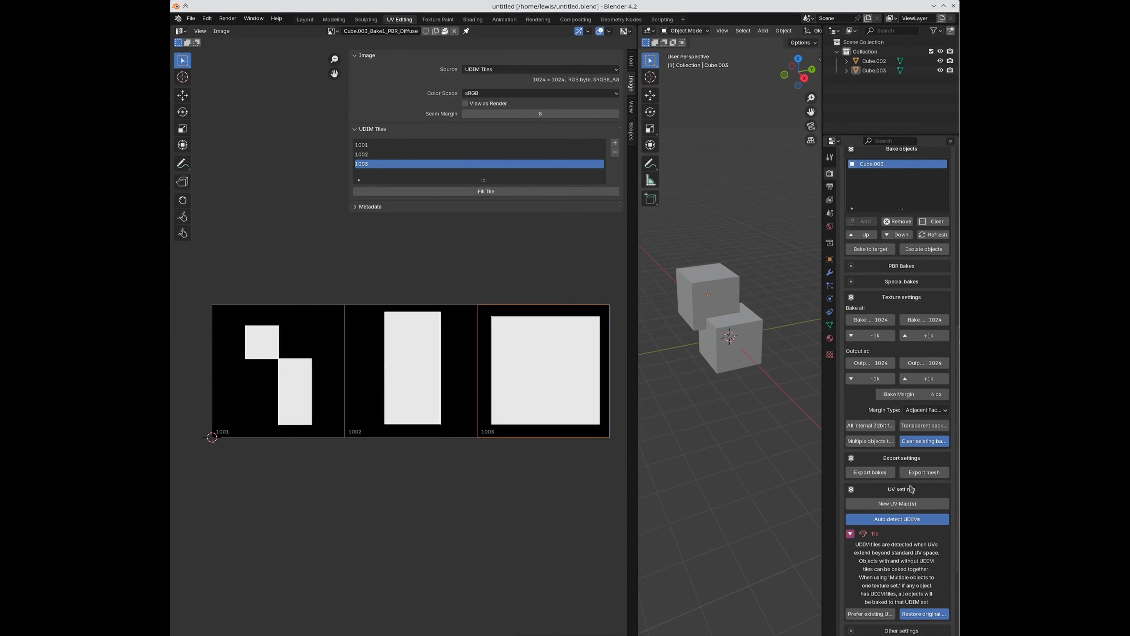
Step: Enable Export bakes, rebake, and bring the SimpleBake_Bakes folder window into view
left_click(870, 472)
scroll(893, 548, "down", 10)
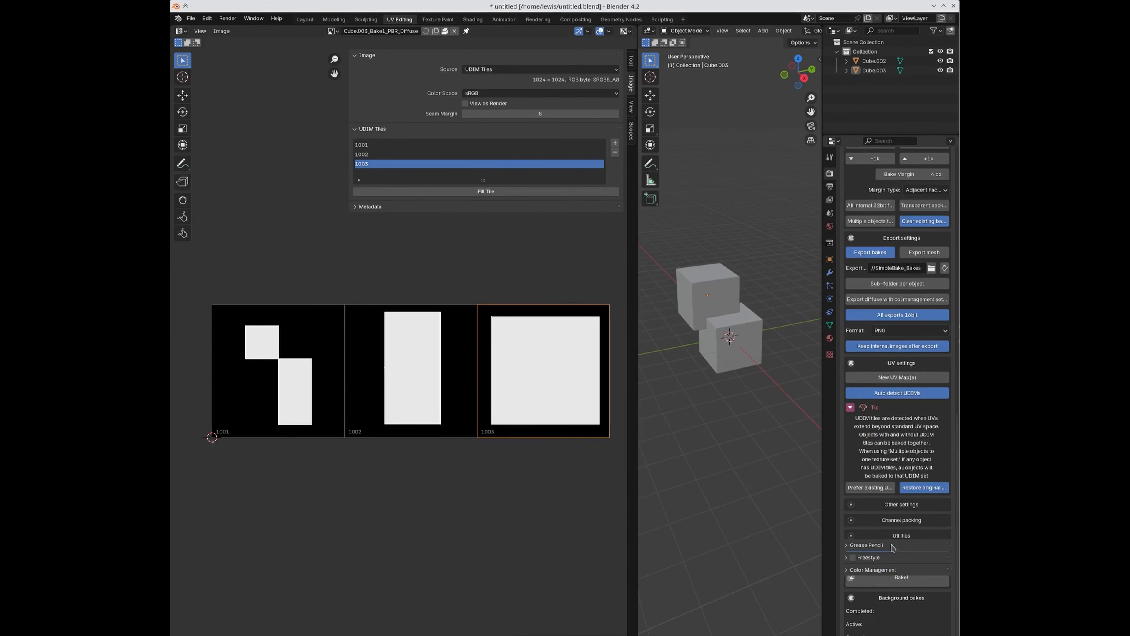
left_click(829, 157)
left_click(829, 173)
scroll(889, 485, "down", 10)
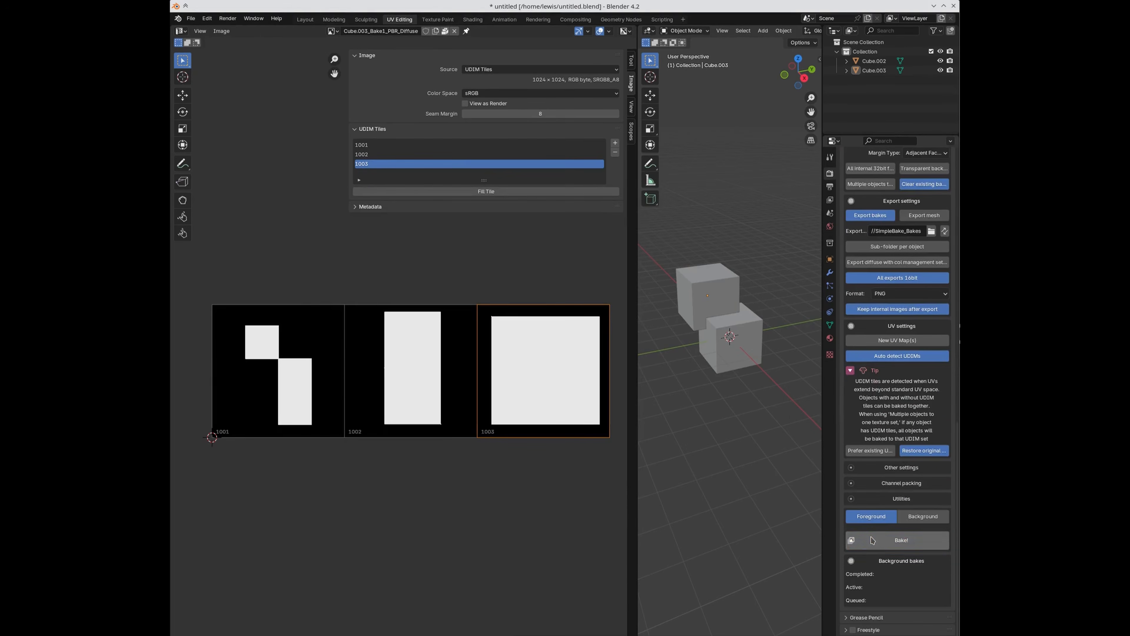
left_click(883, 518)
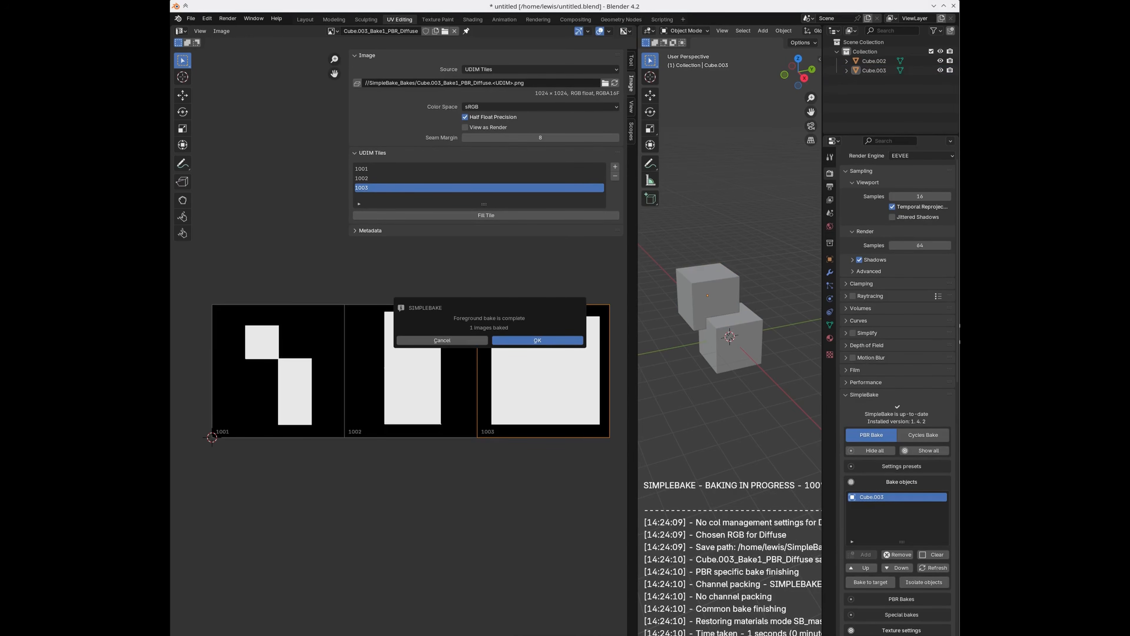
left_click_drag(959, 225, 638, 137)
left_click(646, 330)
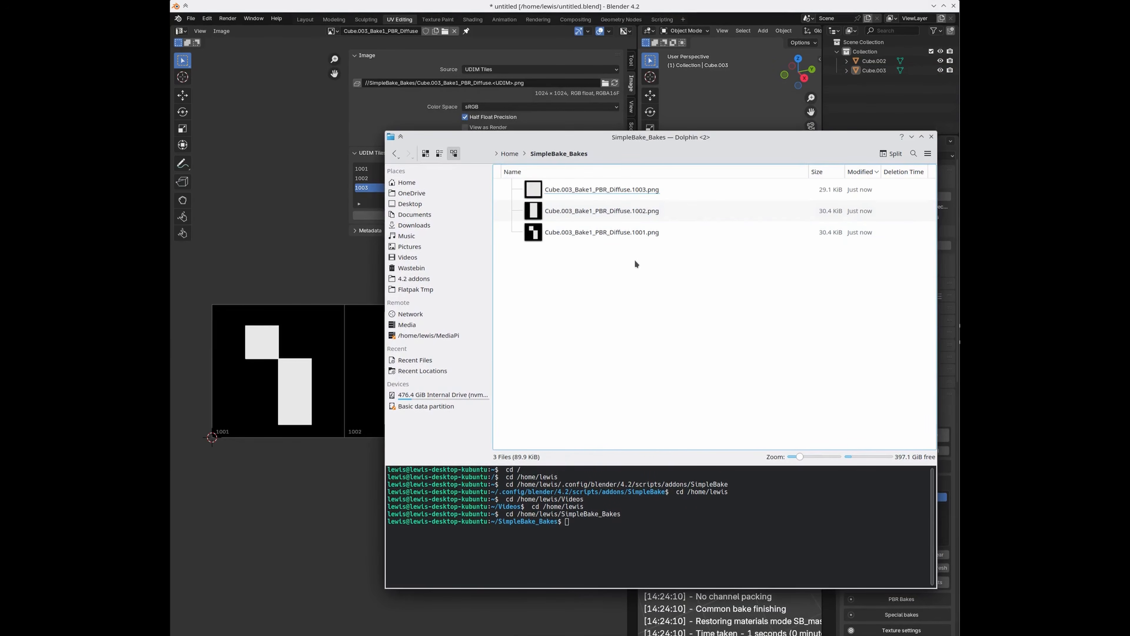
left_click(622, 233)
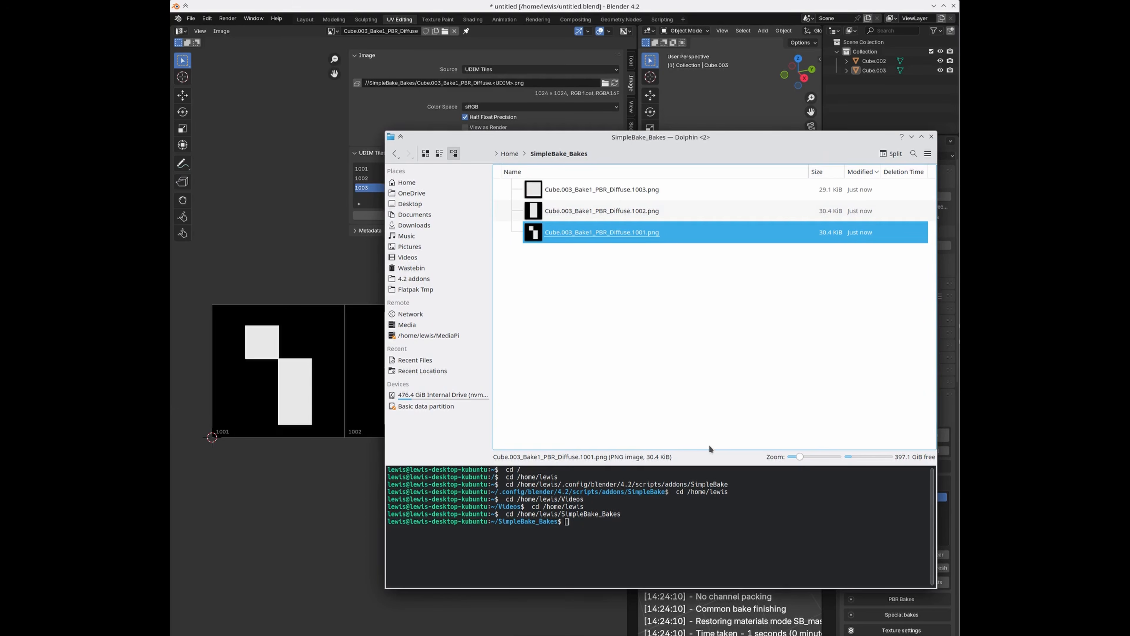
left_click(644, 208)
left_click(641, 187)
Step: Open the exported PNGs in Gwenview and browse tiles 1002, 1003 and 1001
double_click(634, 234)
key("Right")
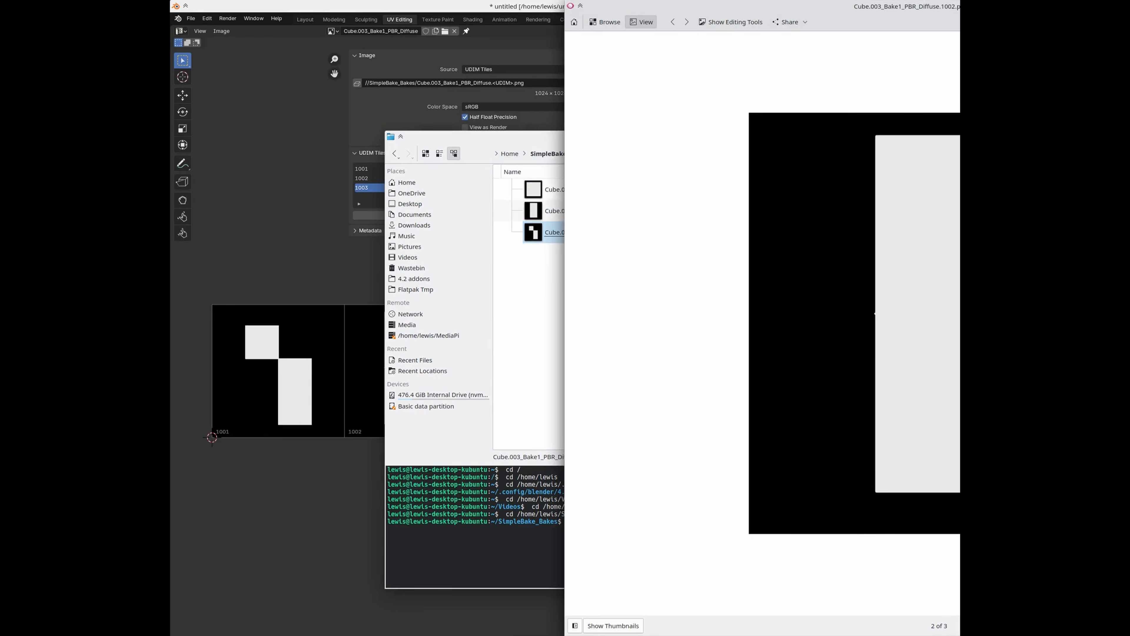
key("Left")
mouse_move(956, 7)
left_mouse_down()
mouse_move(663, 7)
mouse_move(190, 185)
mouse_move(172, 161)
left_mouse_up()
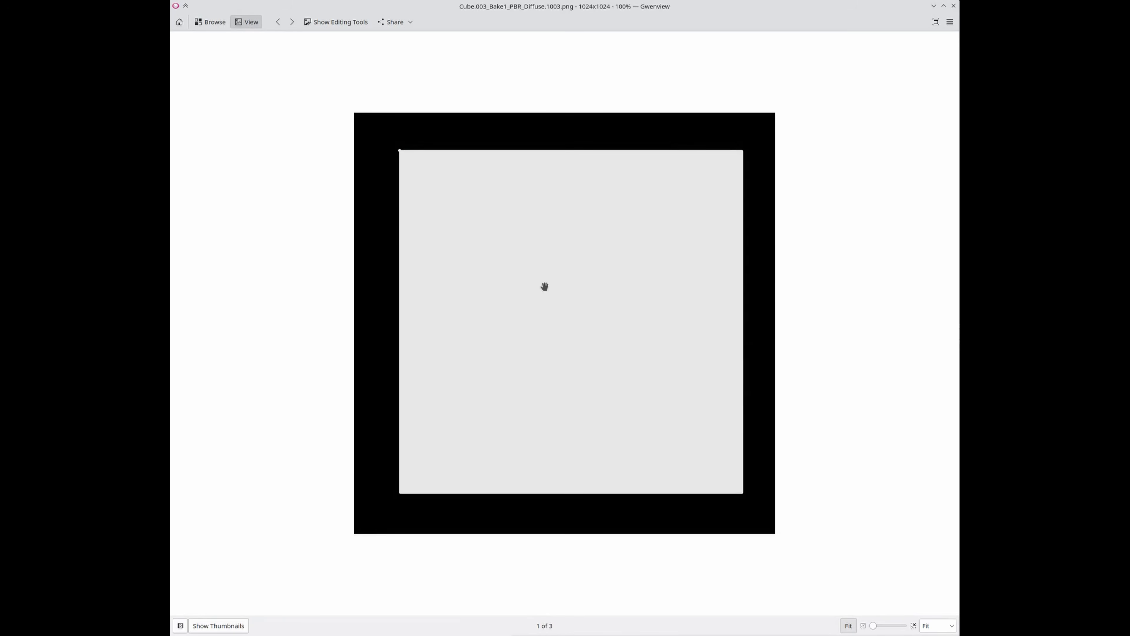
key("Left")
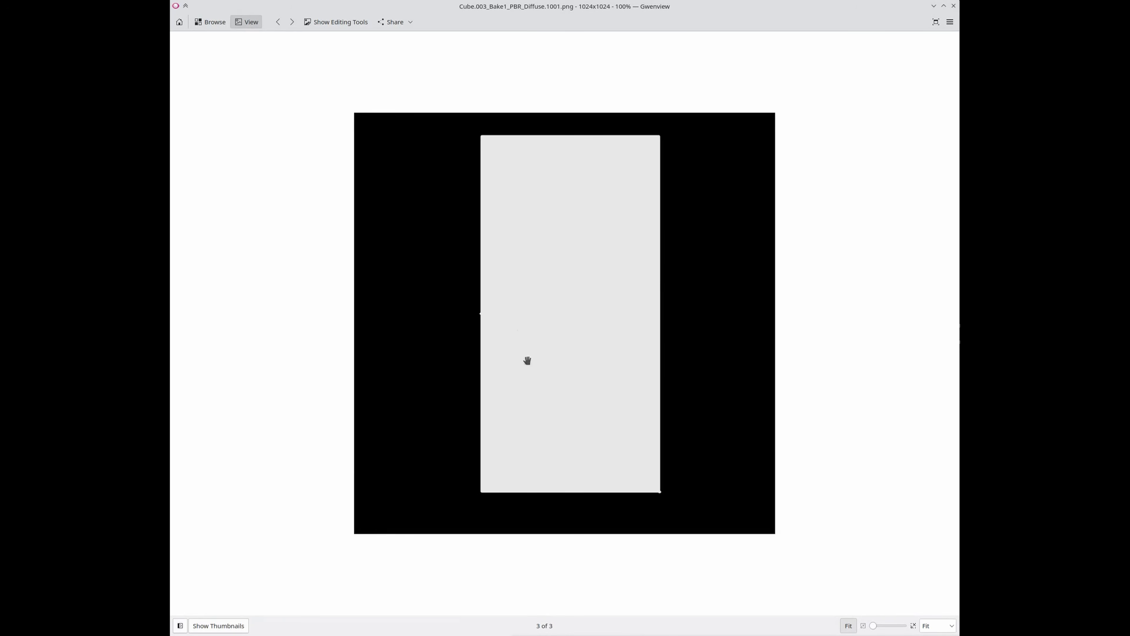
Step: Close Gwenview, move Dolphin aside, and dismiss Blender's bake-complete message
left_click(953, 6)
left_click_drag(526, 138, 1113, 178)
left_click(552, 339)
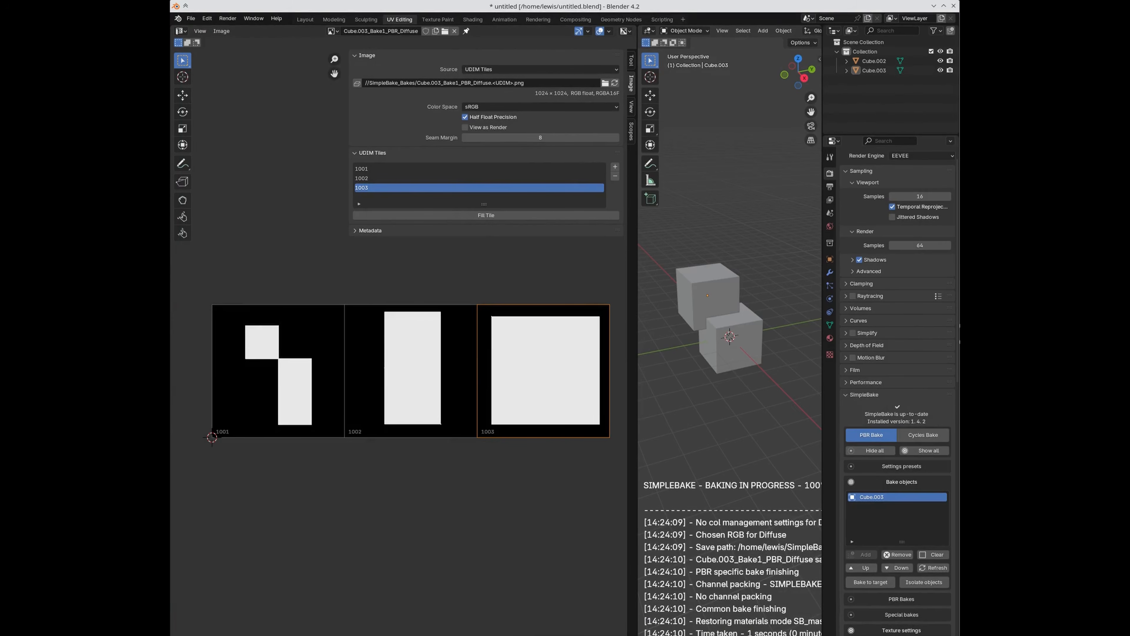
scroll(894, 512, "down", 10)
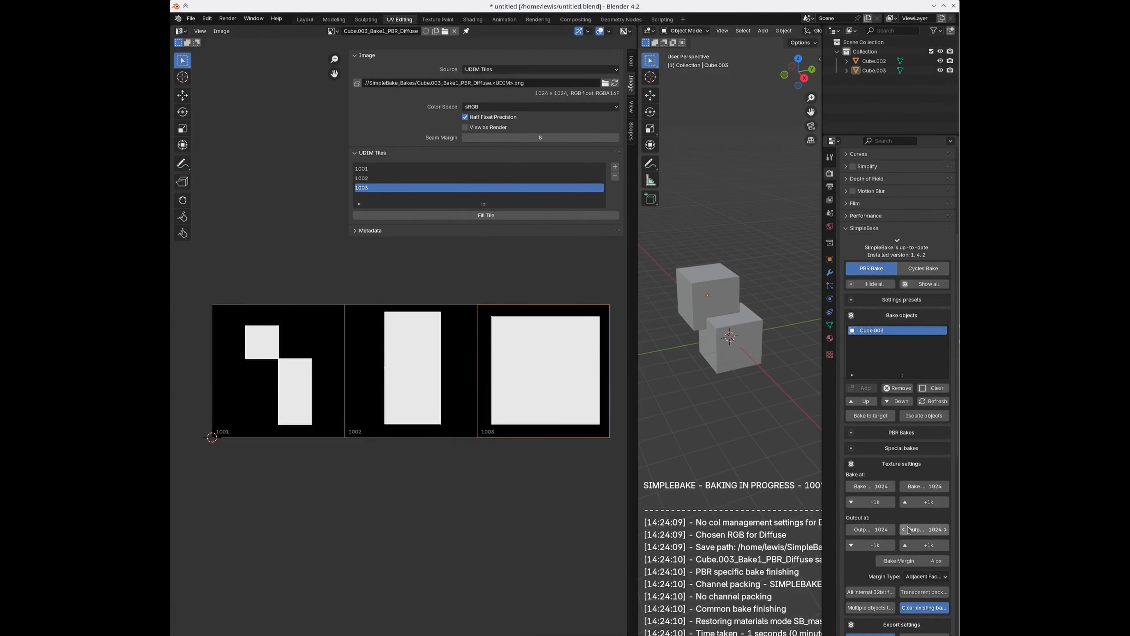
scroll(905, 527, "down", 6)
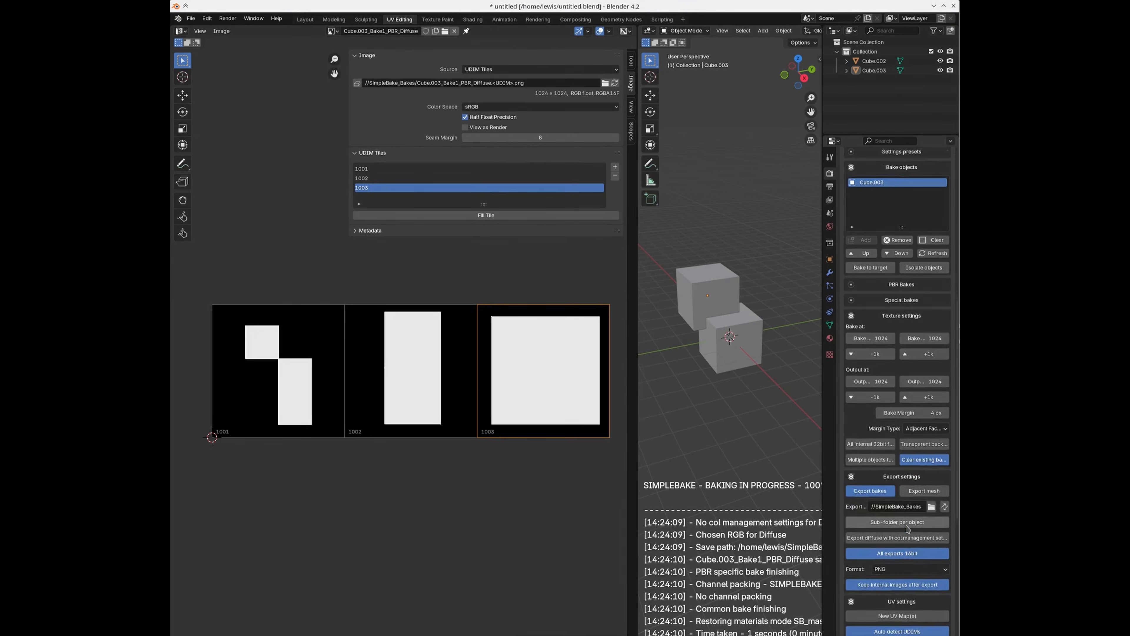
scroll(908, 529, "down", 1)
scroll(908, 528, "down", 4)
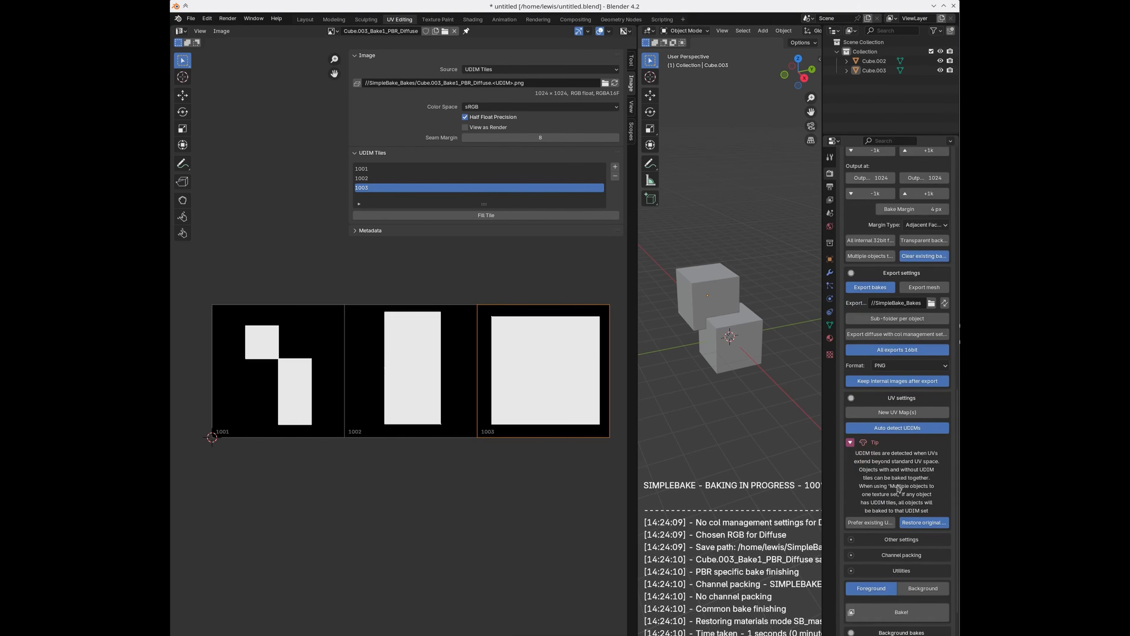
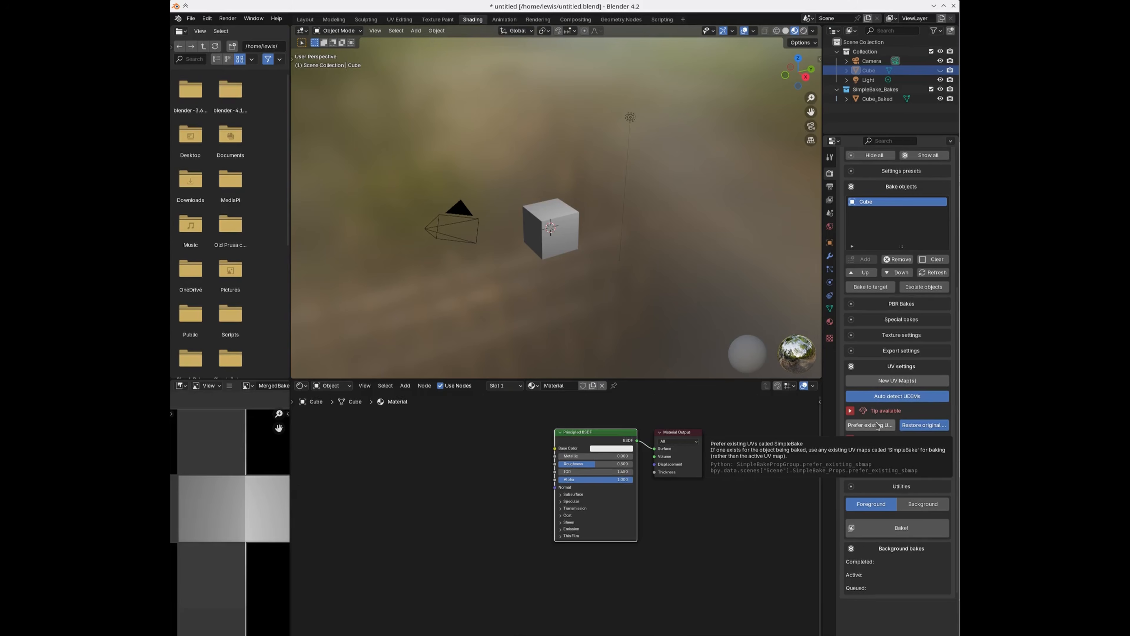
Step: Start a new General scene, discarding the baked file's unsaved changes
left_click(190, 18)
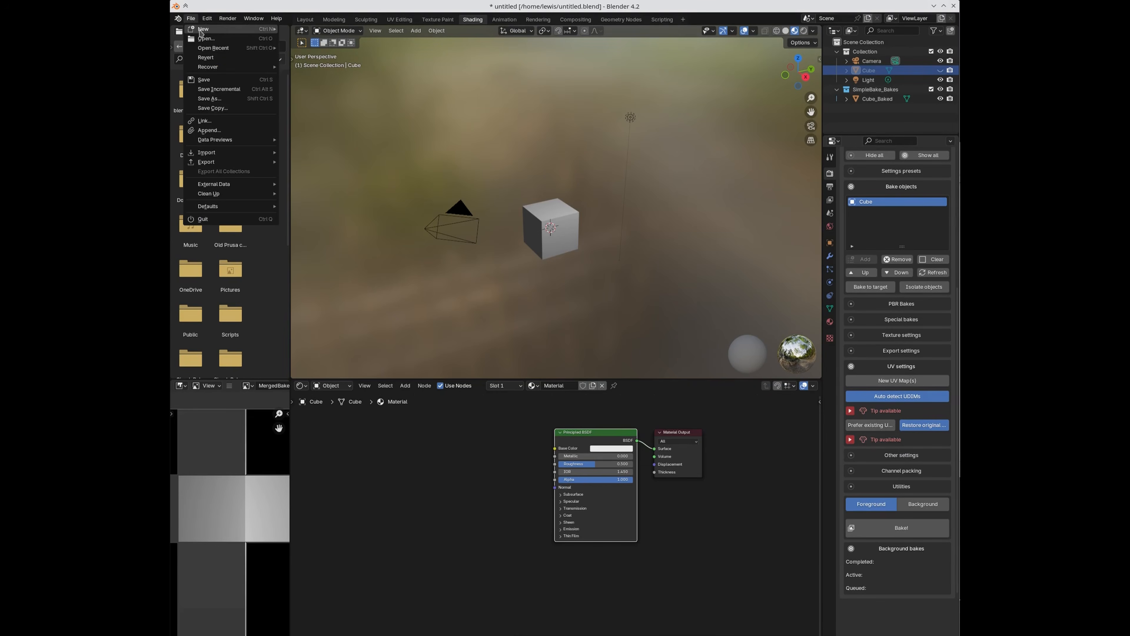
mouse_move(203, 29)
left_click(302, 28)
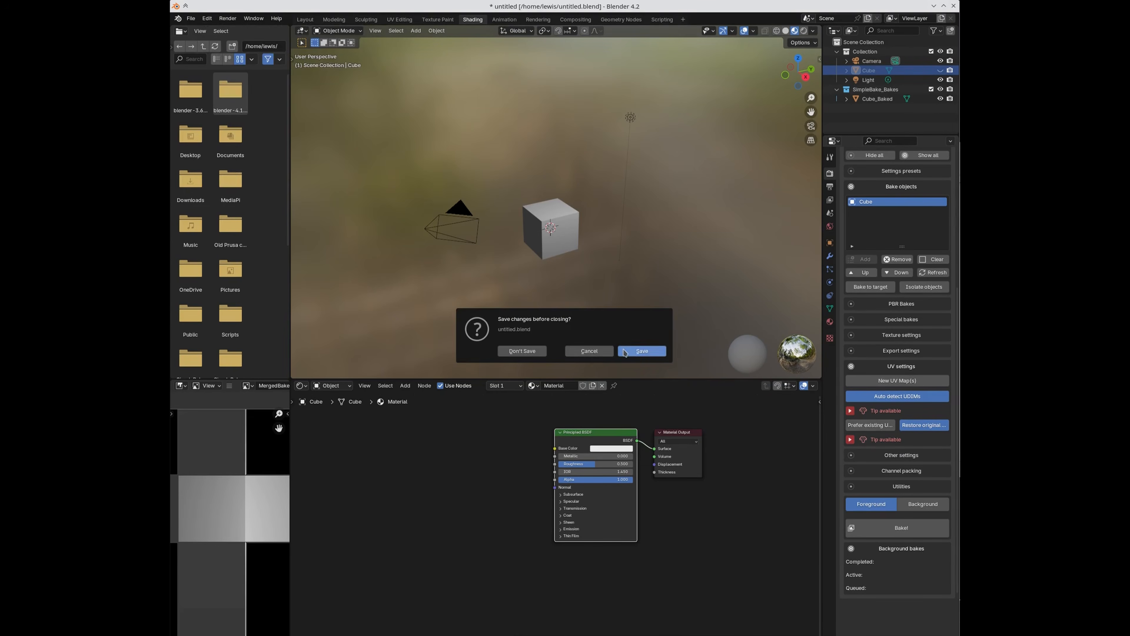
left_click(529, 353)
Step: Look at the default cube in the Shading and UV Editing workspaces, seeing its cross-shaped UV net
scroll(588, 374, "up", 3)
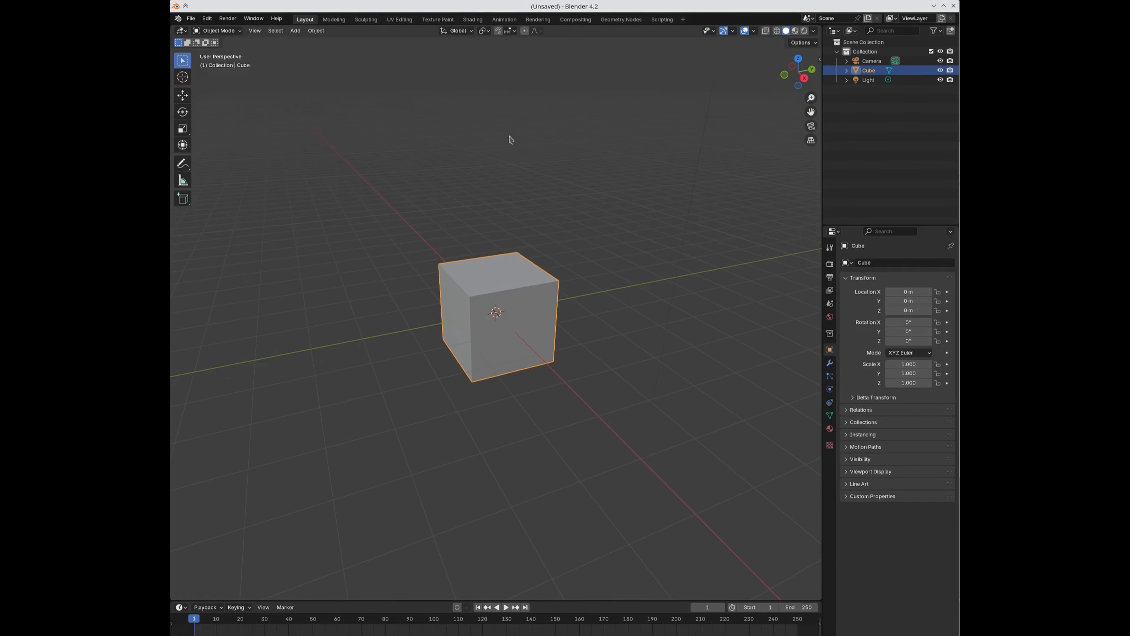
left_click(473, 19)
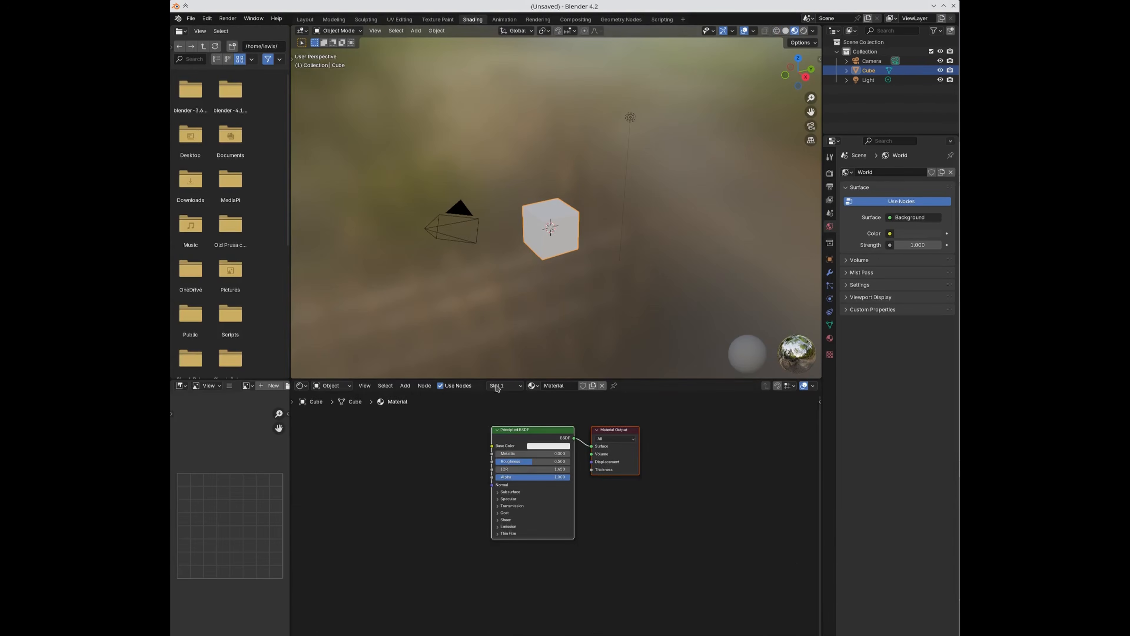
left_click(400, 20)
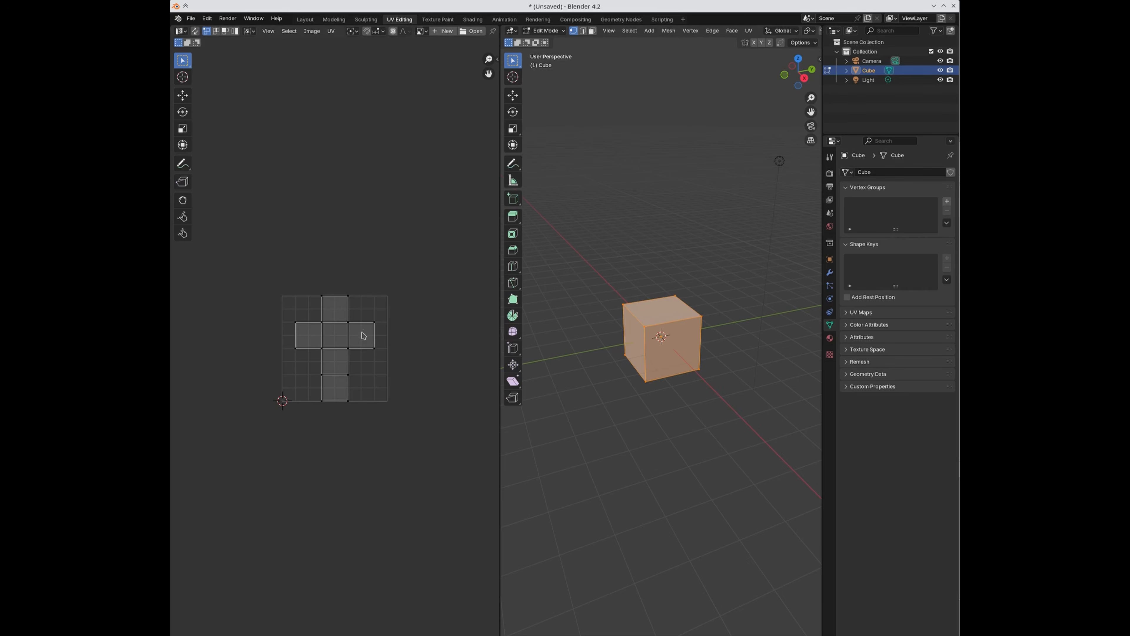
scroll(380, 381, "up", 3)
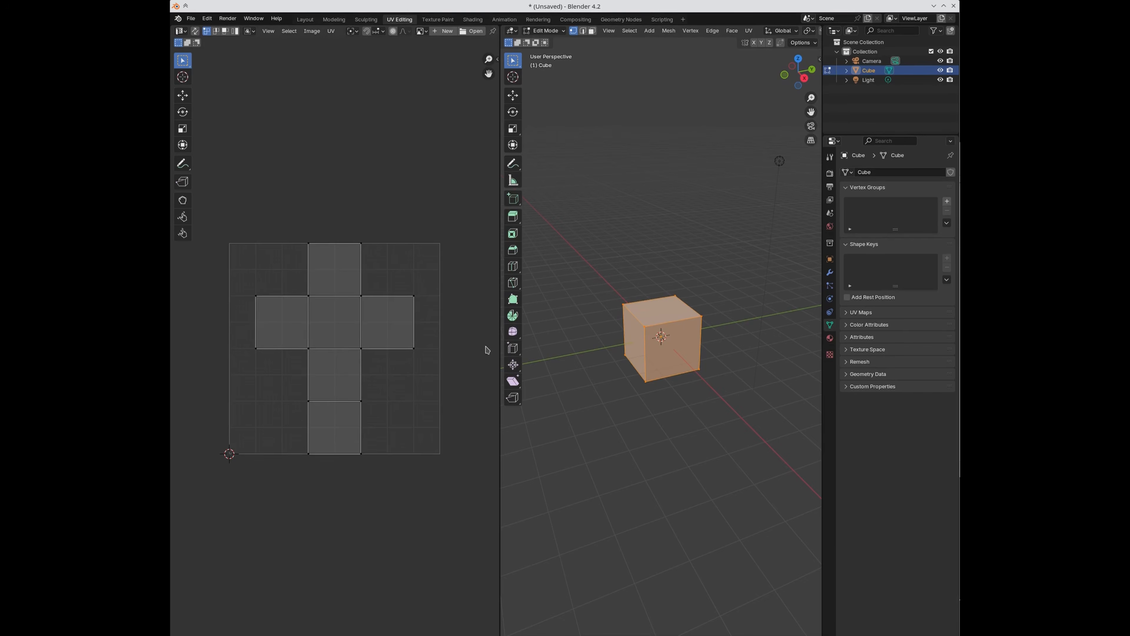
left_click(472, 20)
Step: Add a UV Map node to the cube's material and set it to the UVMap layer
left_click(429, 464)
key("shift+a")
type("uv")
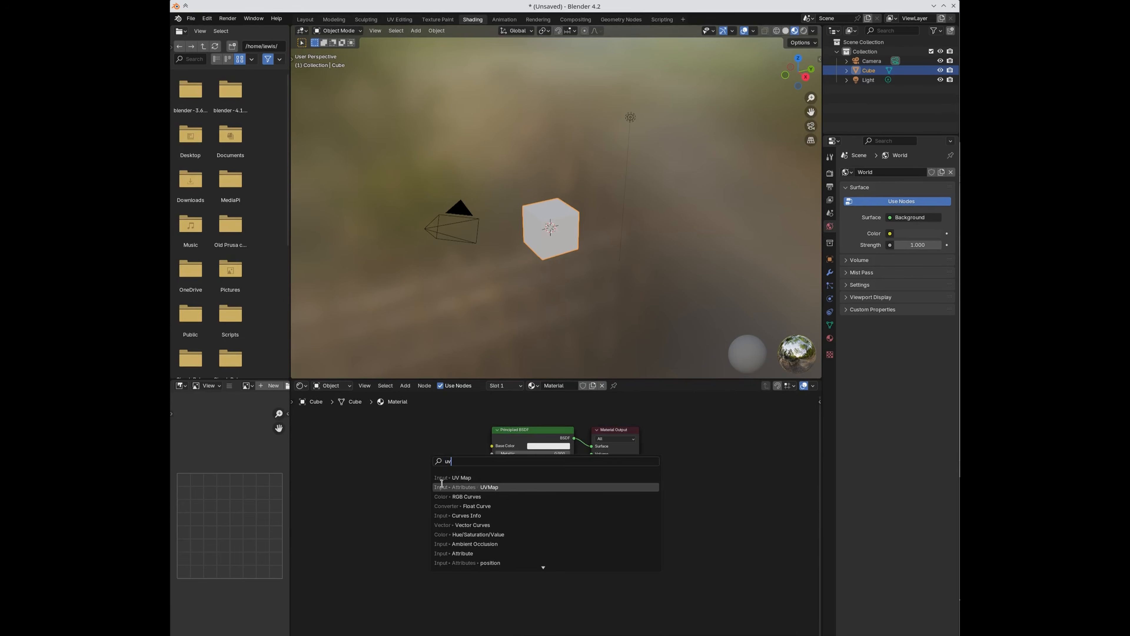
left_click(458, 477)
left_click(423, 485)
scroll(423, 485, "up", 1)
left_click(356, 477)
left_click(356, 486)
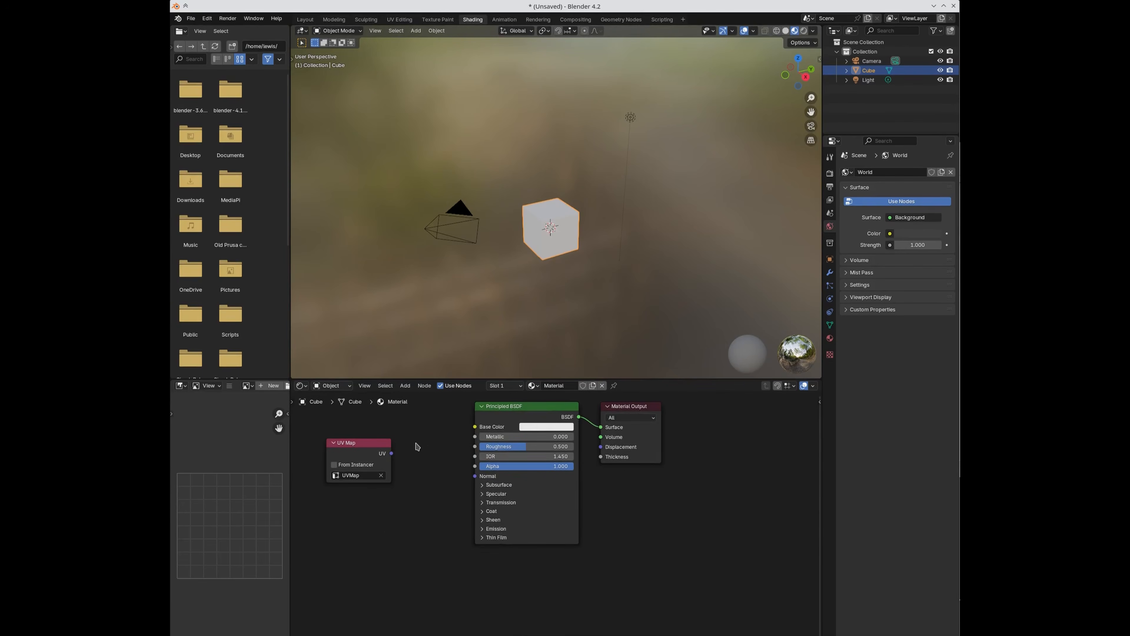
Step: Add a Magic Texture, linking UV into its Vector and its Color into Base Color
key("shift+a")
type("tex")
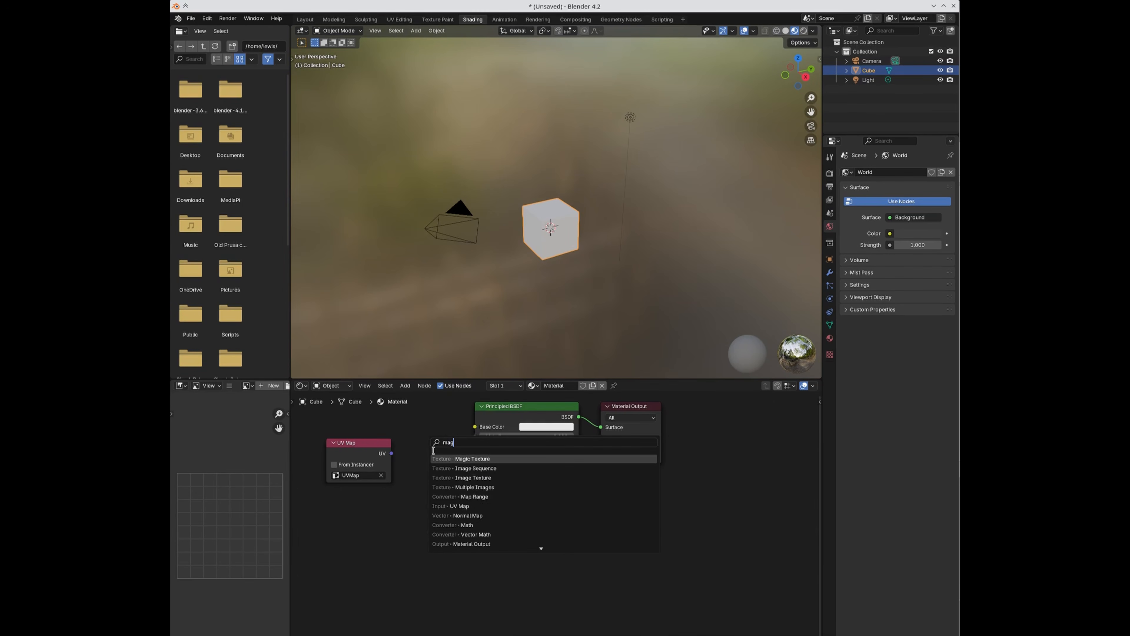
left_click(473, 505)
left_click_drag(392, 453, 404, 471)
left_click_drag(464, 442, 474, 426)
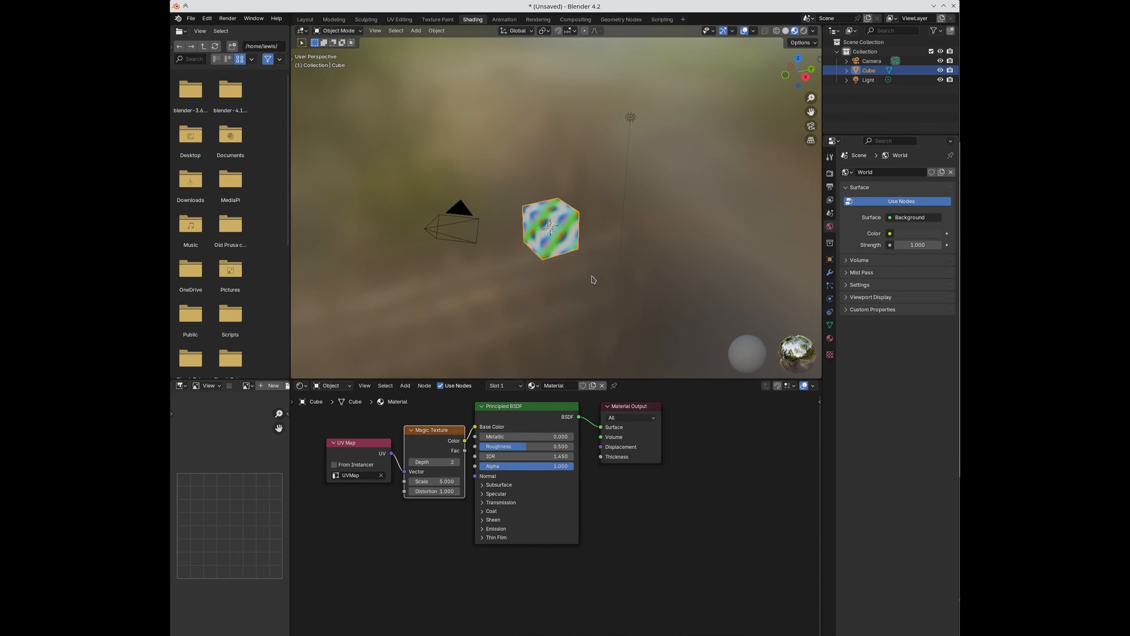
scroll(595, 276, "up", 3)
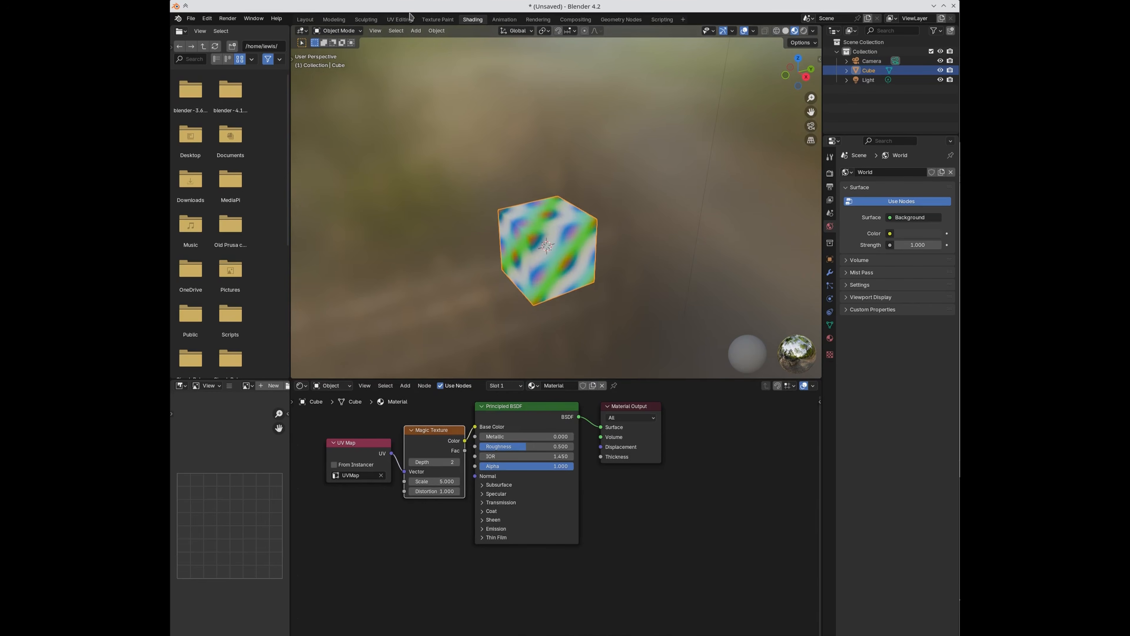
left_click(403, 20)
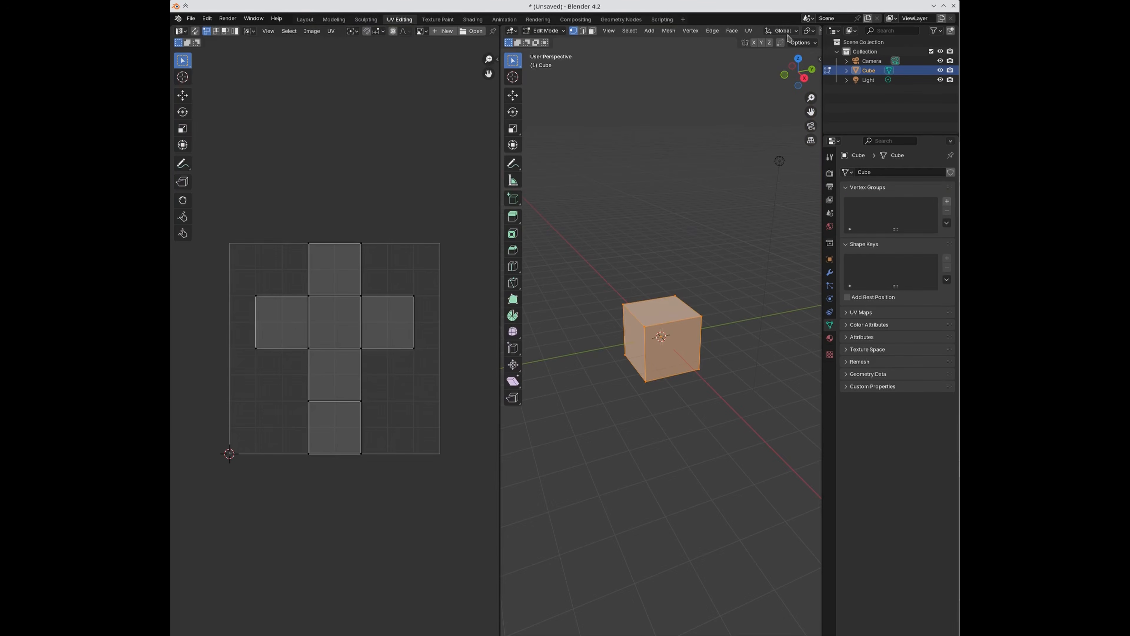
Step: With Material Preview on, scale all the cube's UVs slightly smaller and return to Object Mode in Layout
scroll(792, 31, "down", 5)
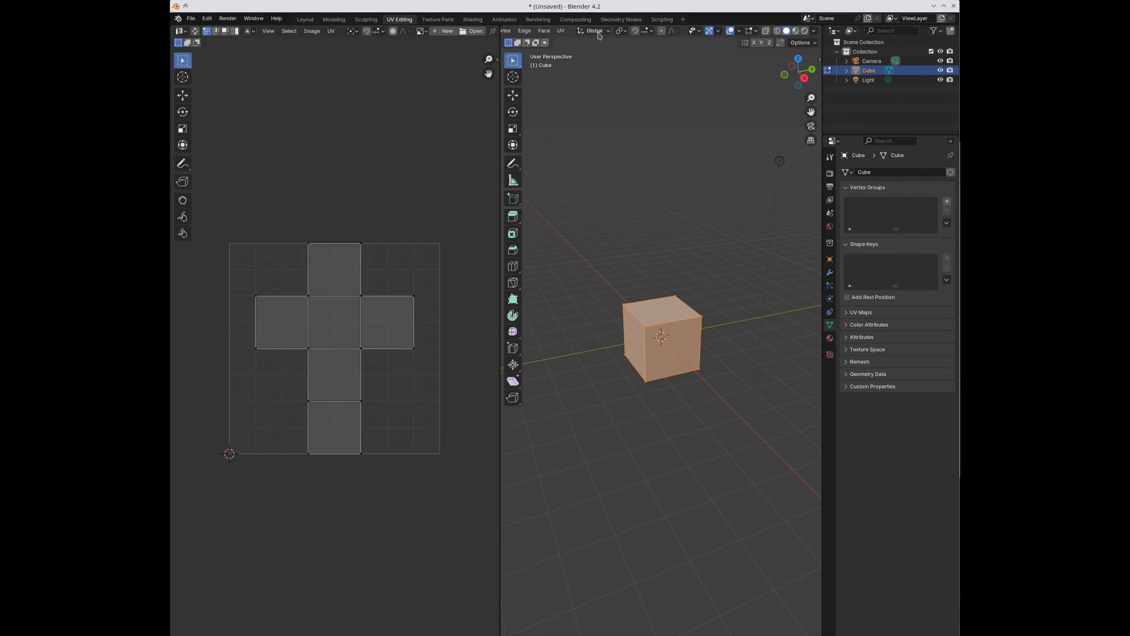
left_click(795, 31)
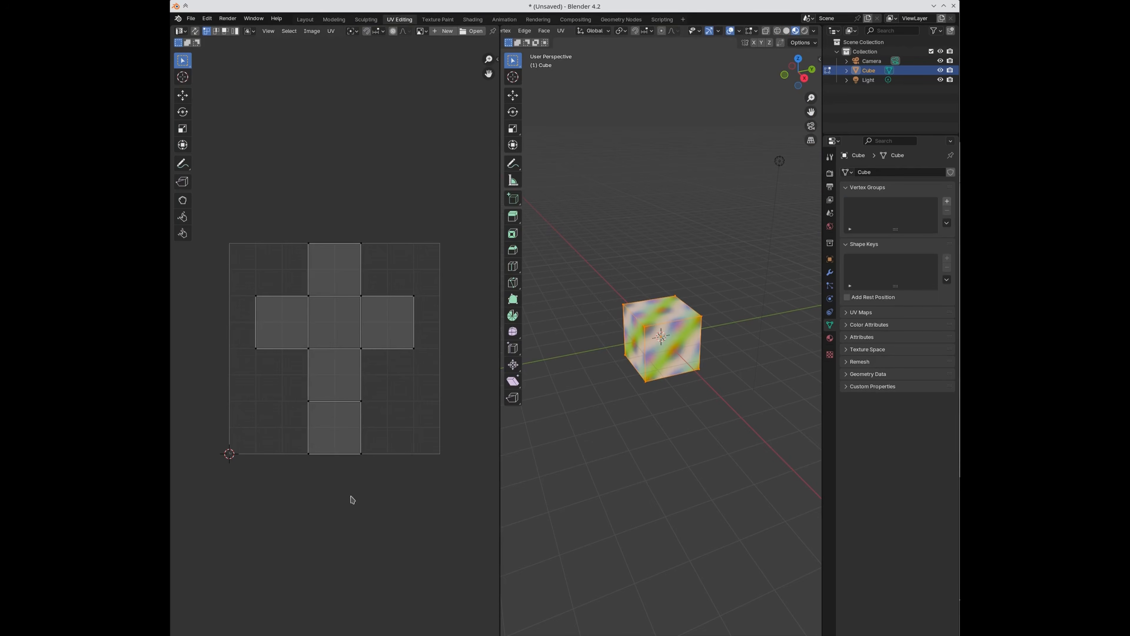
key("a")
key("s")
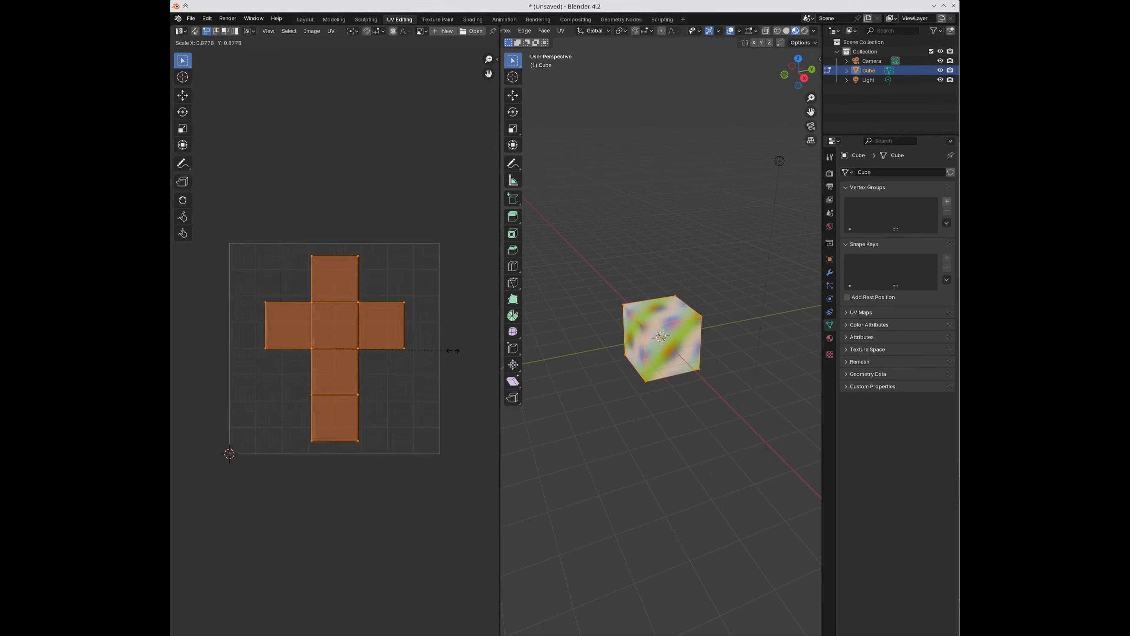
left_click(452, 353)
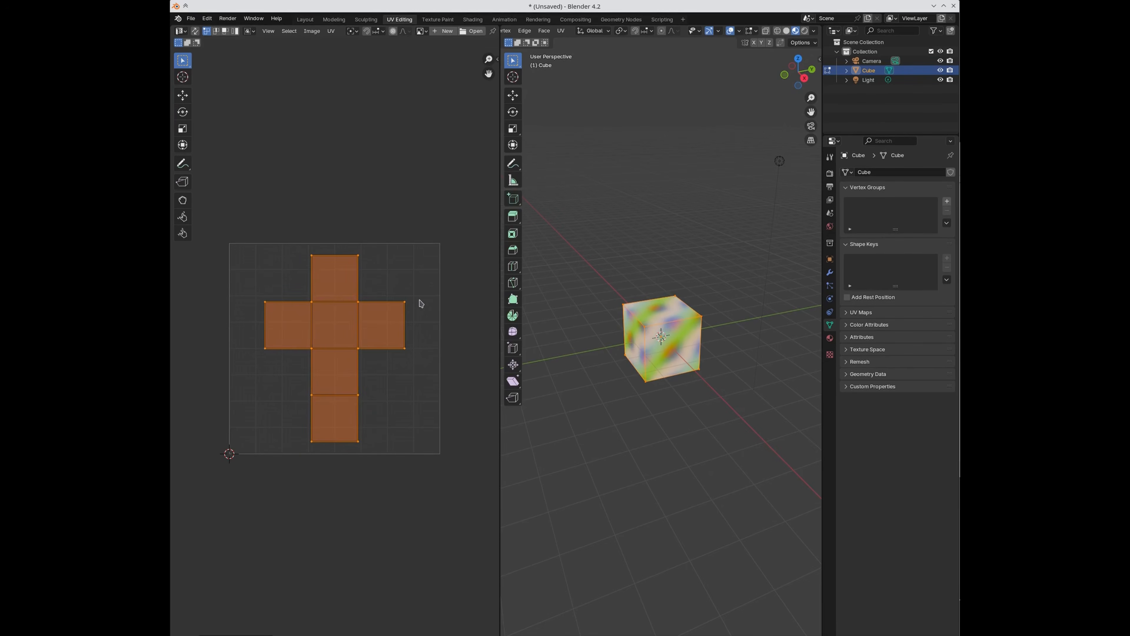
key("Tab")
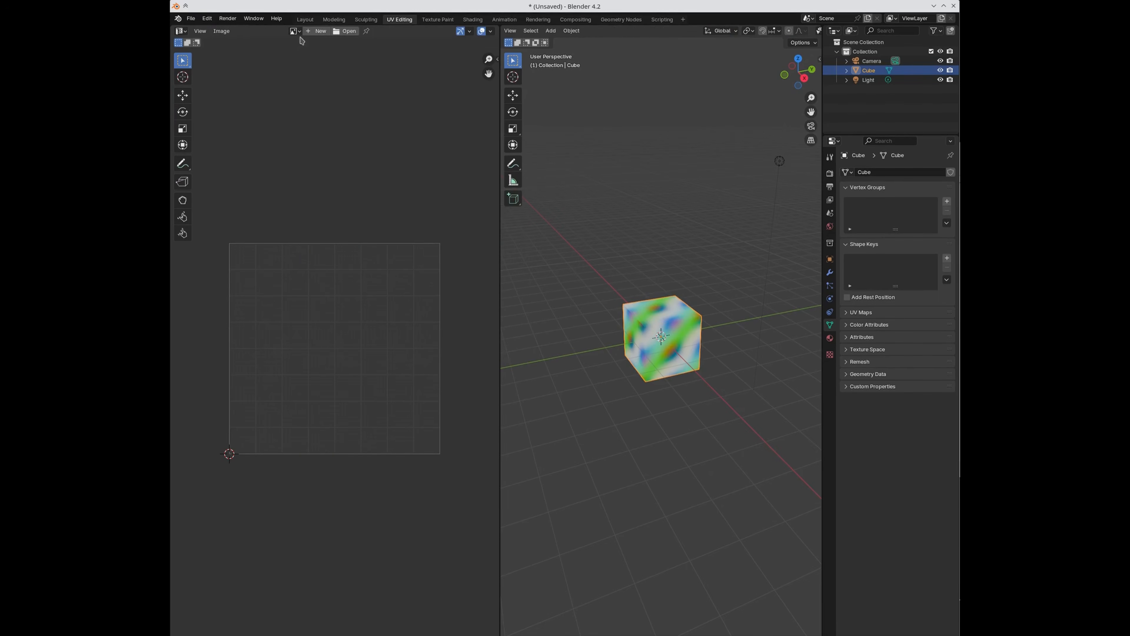
left_click(306, 19)
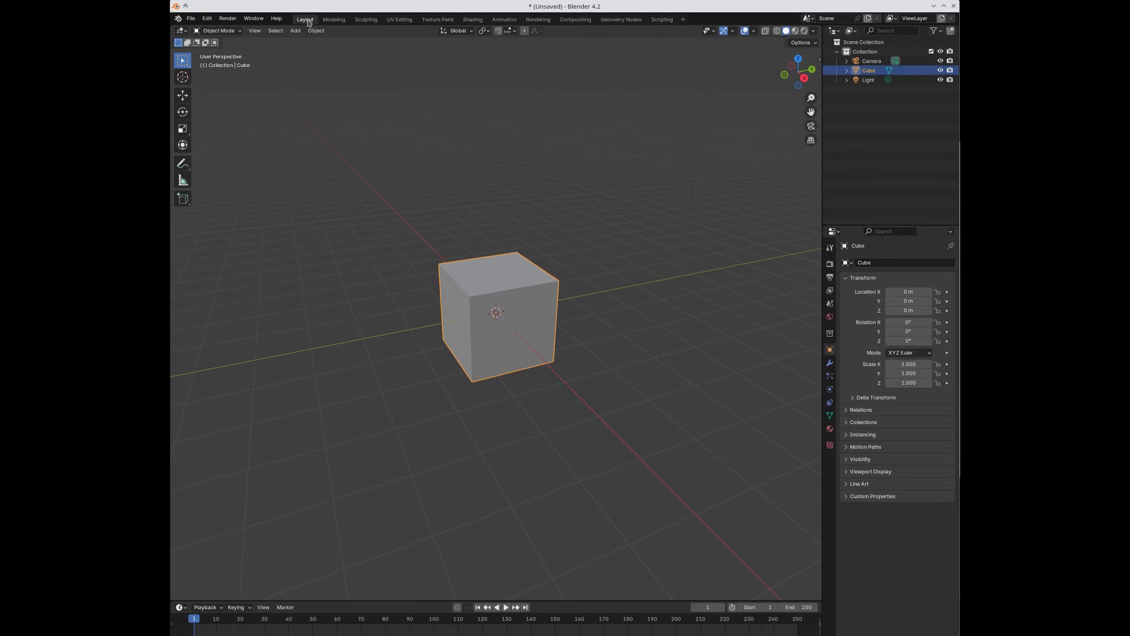
left_click(192, 19)
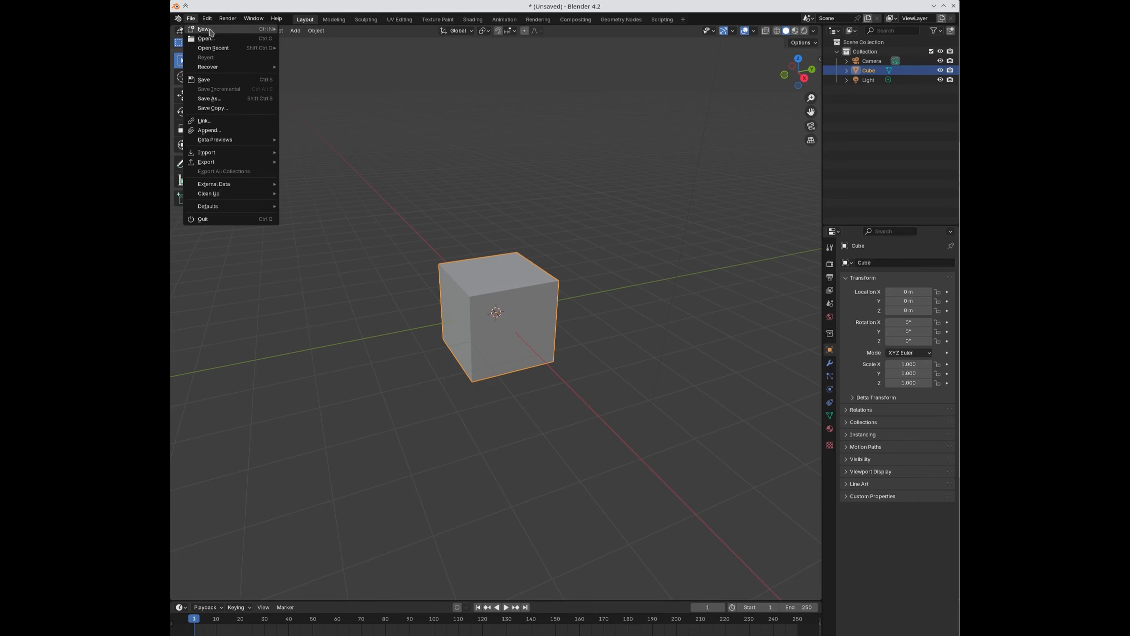
Step: Search the add-on preferences for 'sim' and open SimpleBake's Common Baking Issues support page
left_click(207, 19)
left_click(230, 140)
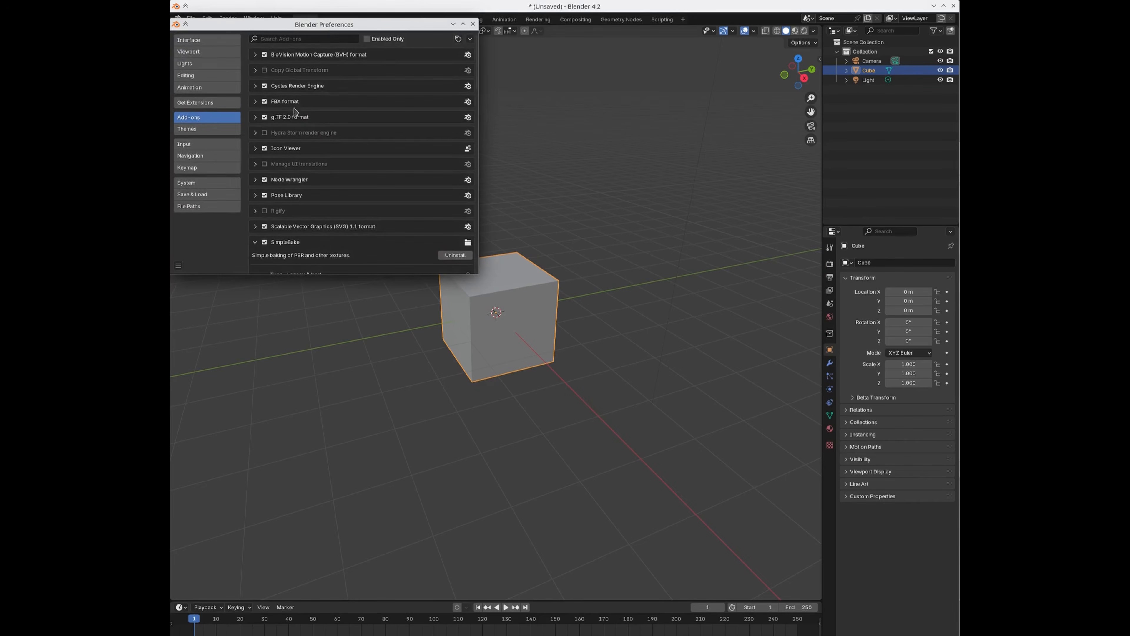
left_click(325, 38)
type("sim")
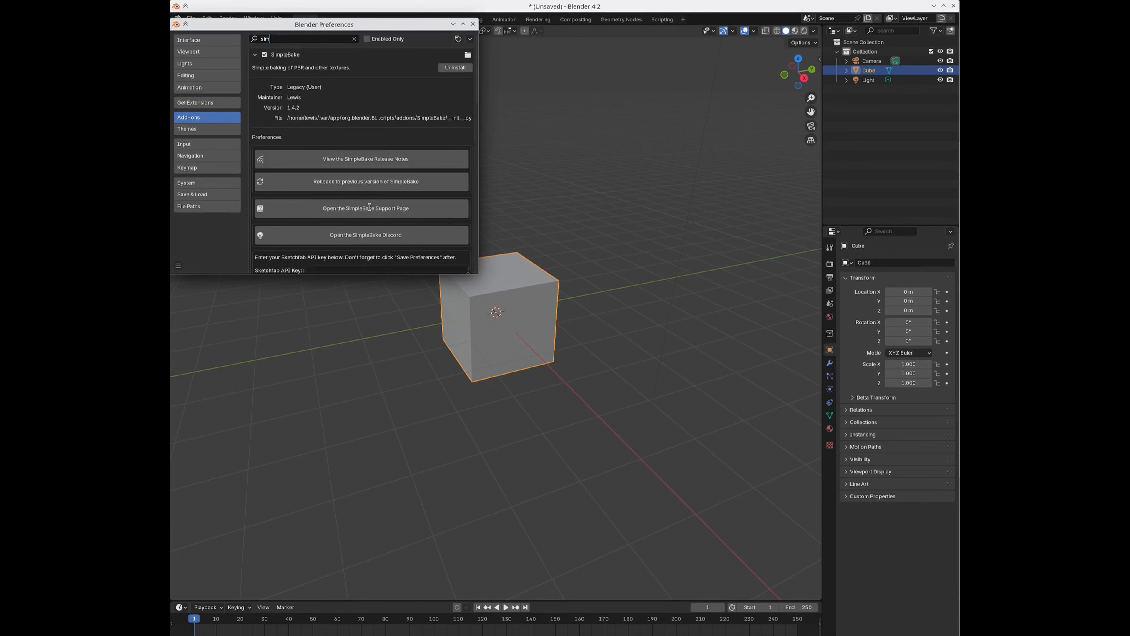
left_click(369, 207)
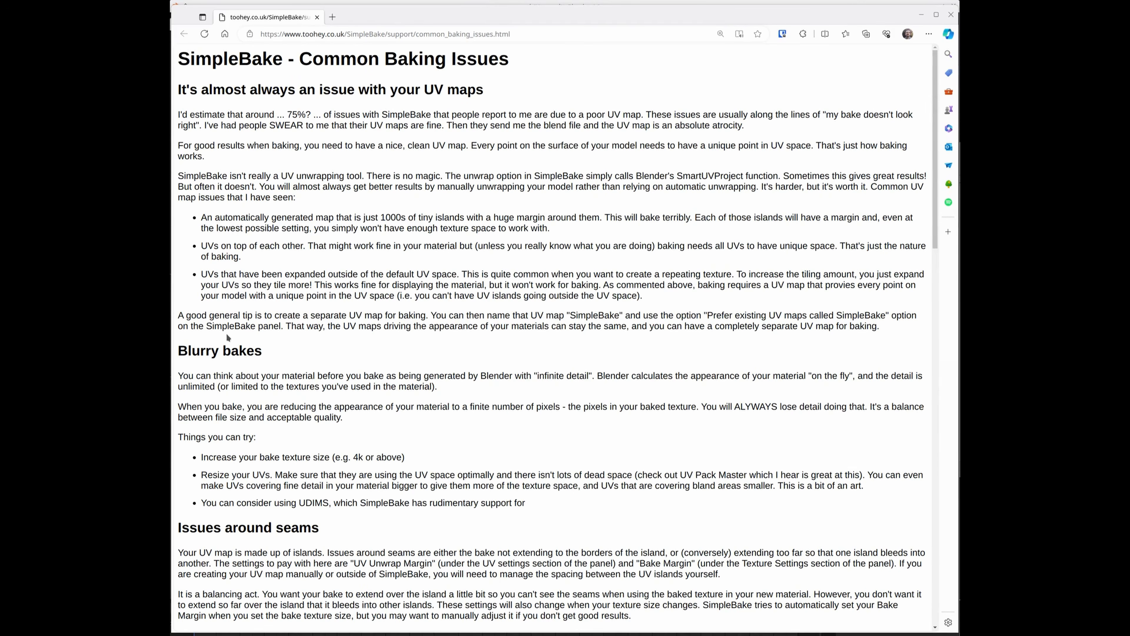
Step: Highlight the tip about using a separate UV map named SimpleBake, then close Edge
left_click_drag(312, 314, 887, 311)
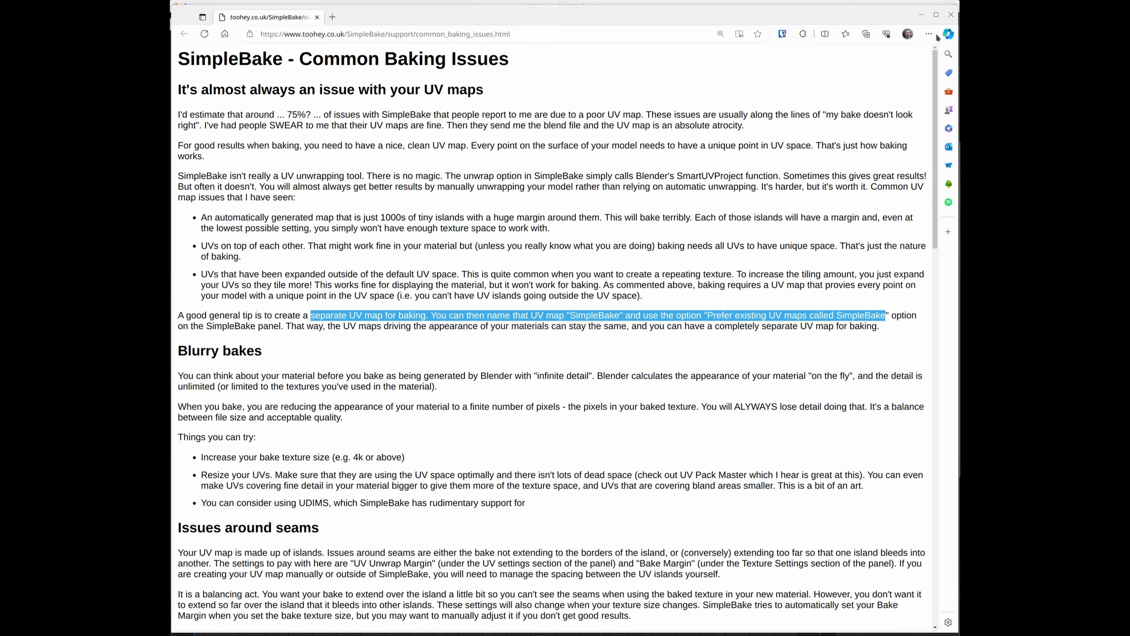
left_click(950, 14)
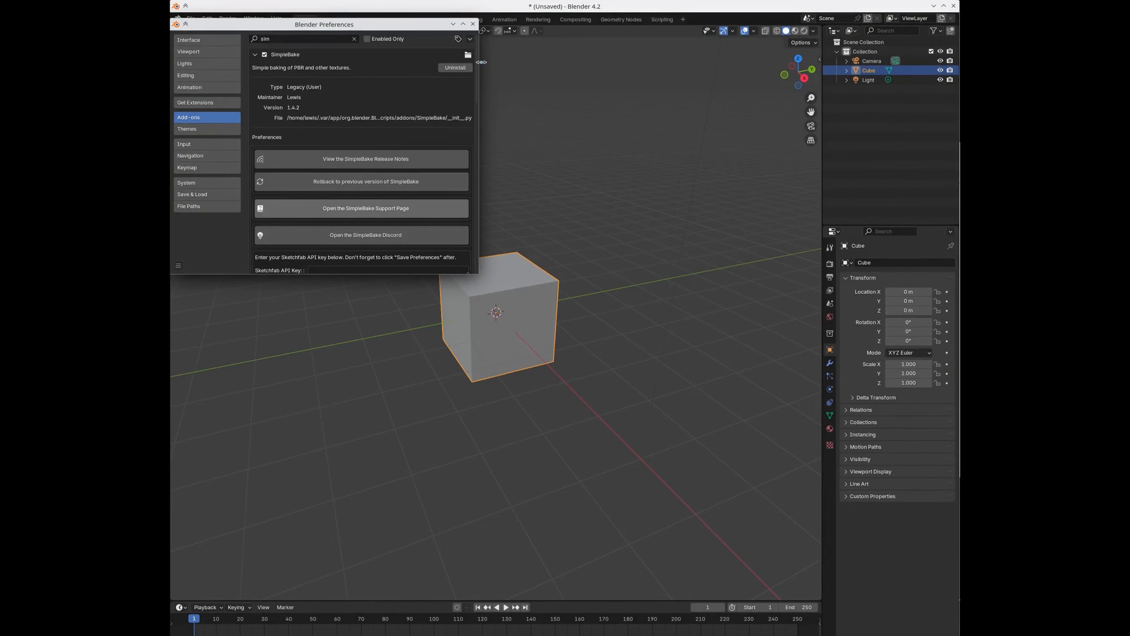
Step: Close Preferences and check the cube's list of UV maps in its mesh data properties
left_click(473, 24)
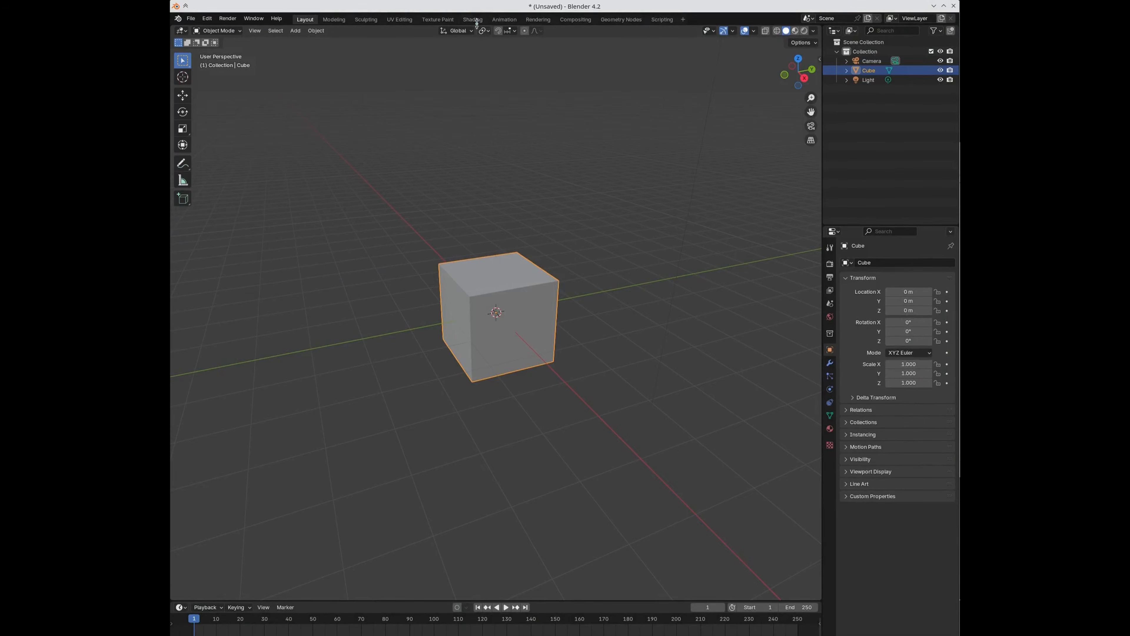
left_click(830, 416)
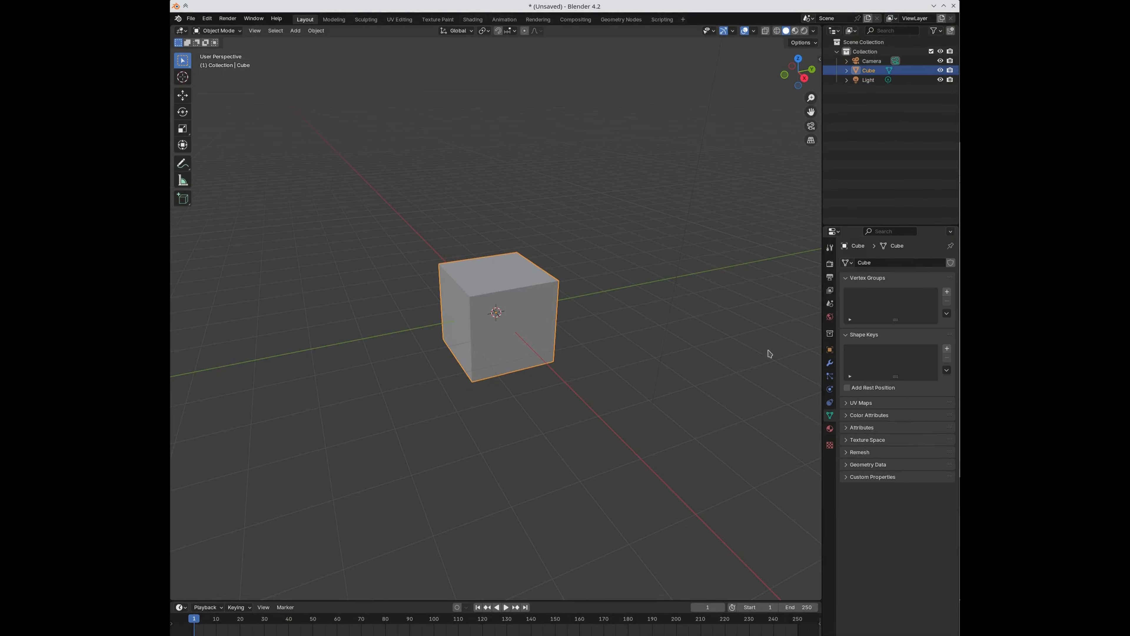
left_click(846, 403)
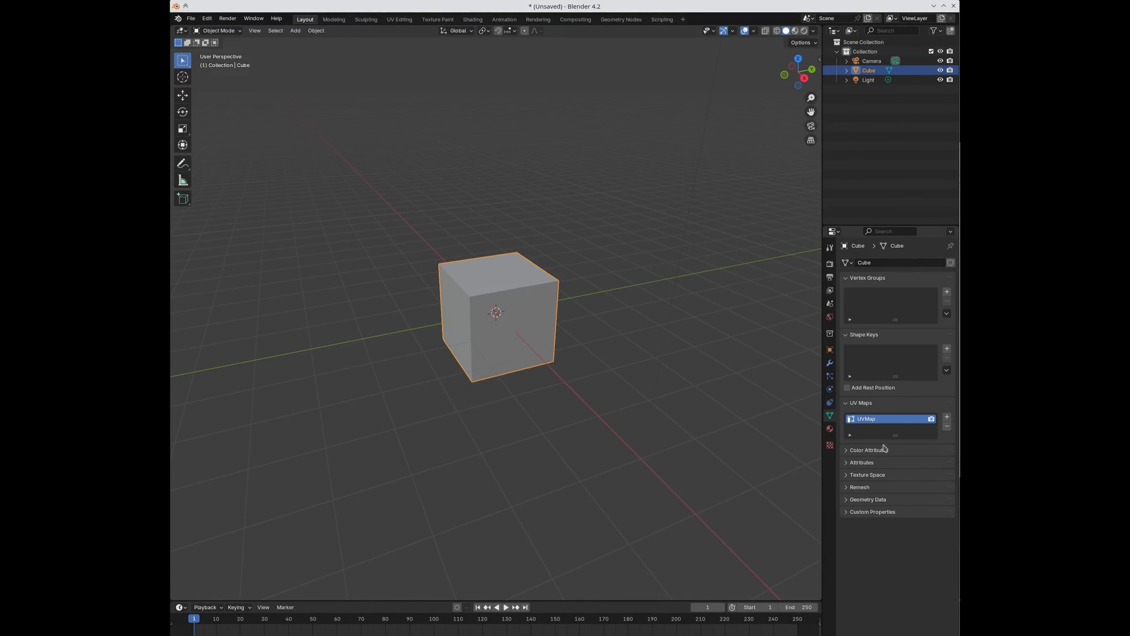
left_click(473, 19)
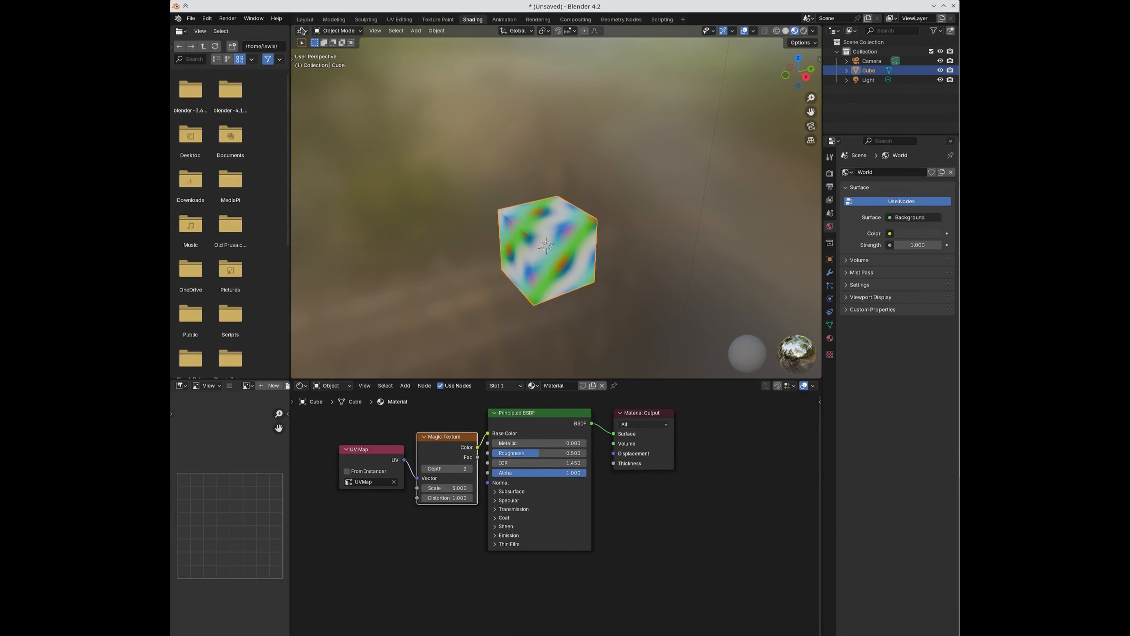
left_click(304, 20)
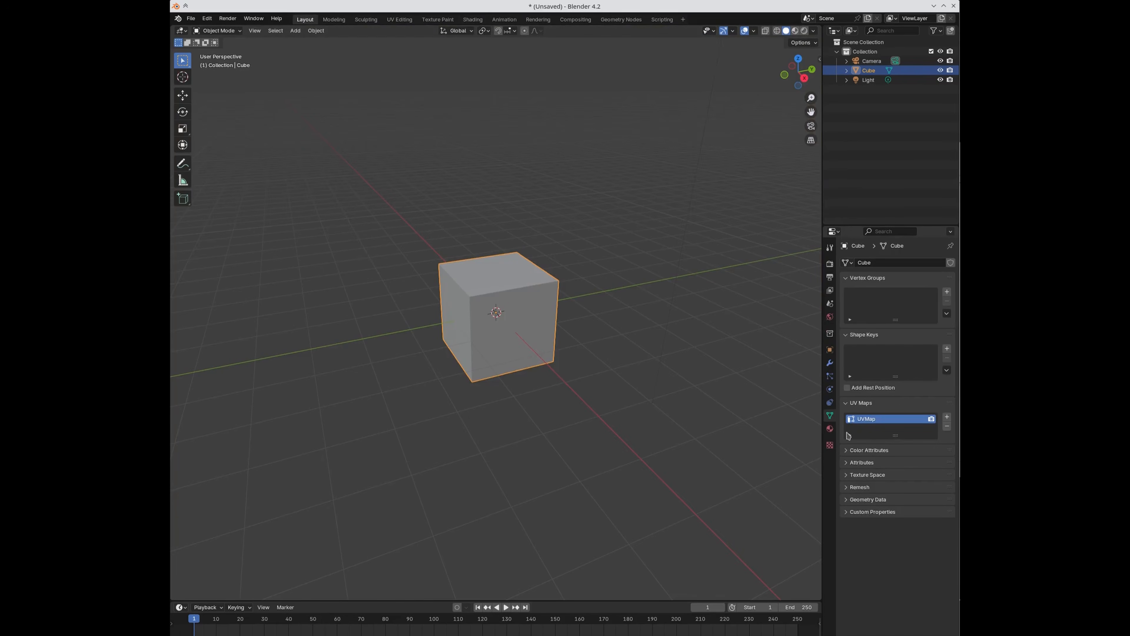
Step: Inspect the UV Map and Magic Texture nodes in Shading, then move to UV Editing
left_click(473, 19)
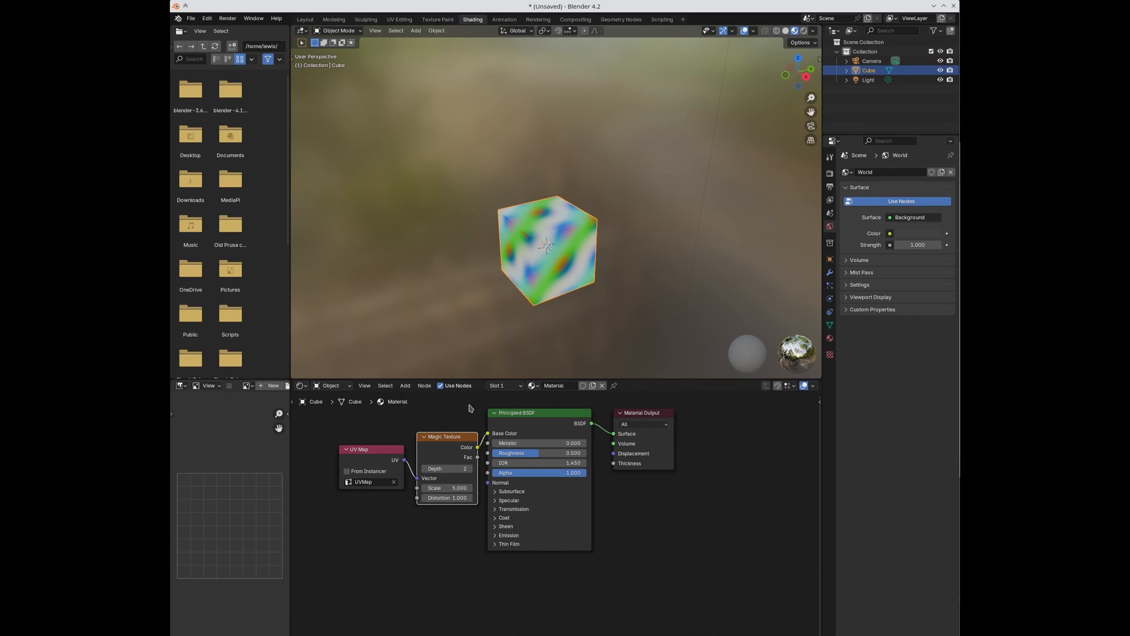
left_click(366, 464)
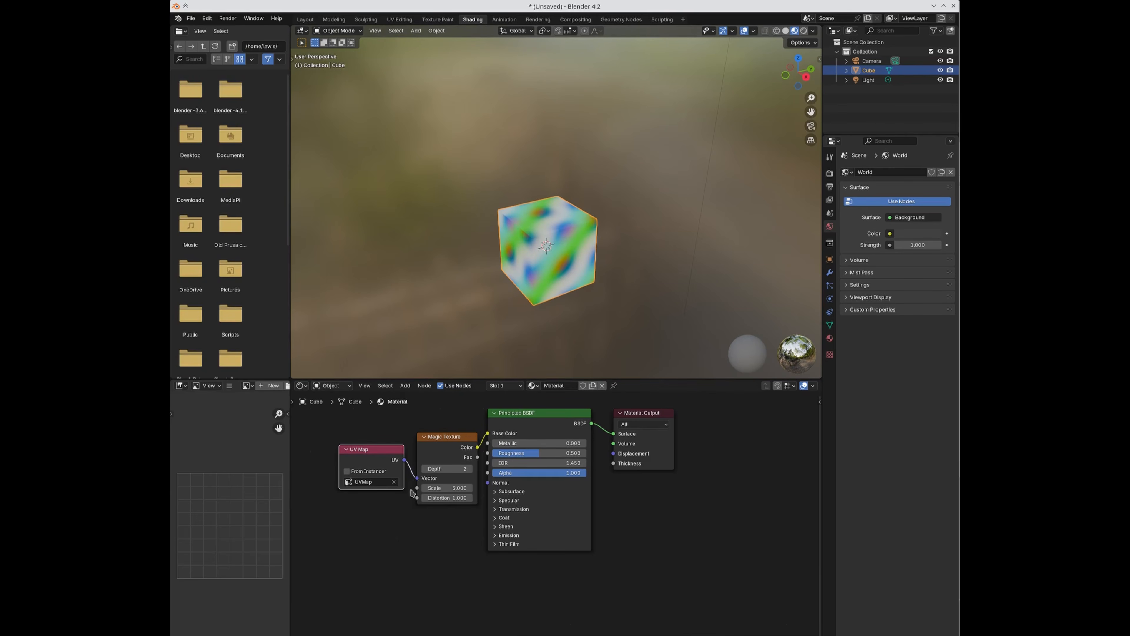
left_click(445, 461)
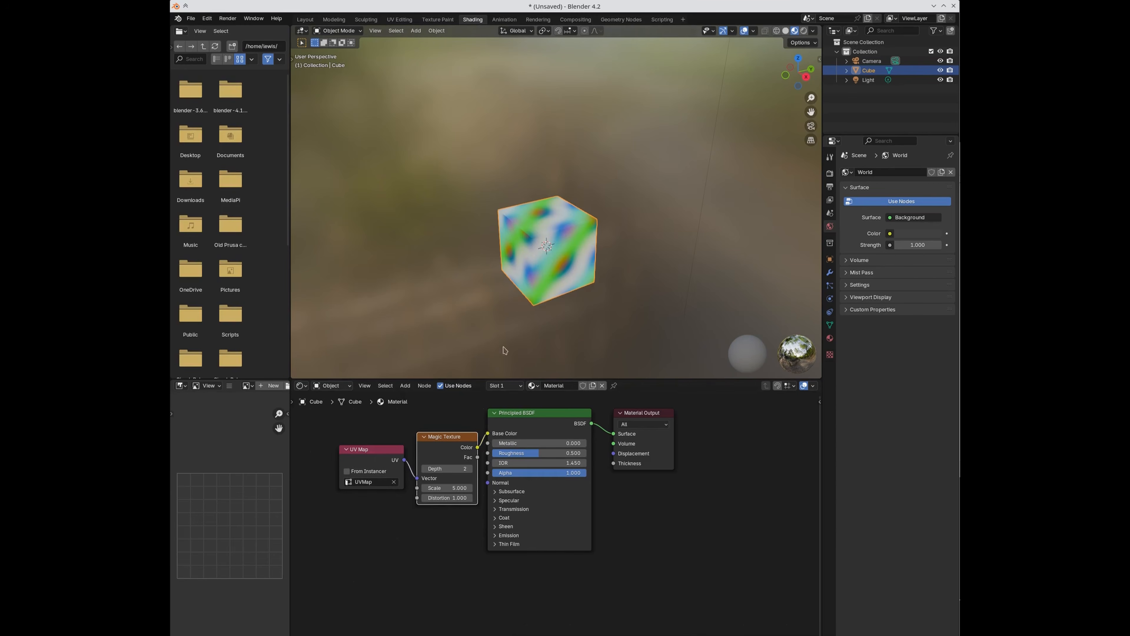
left_click(397, 20)
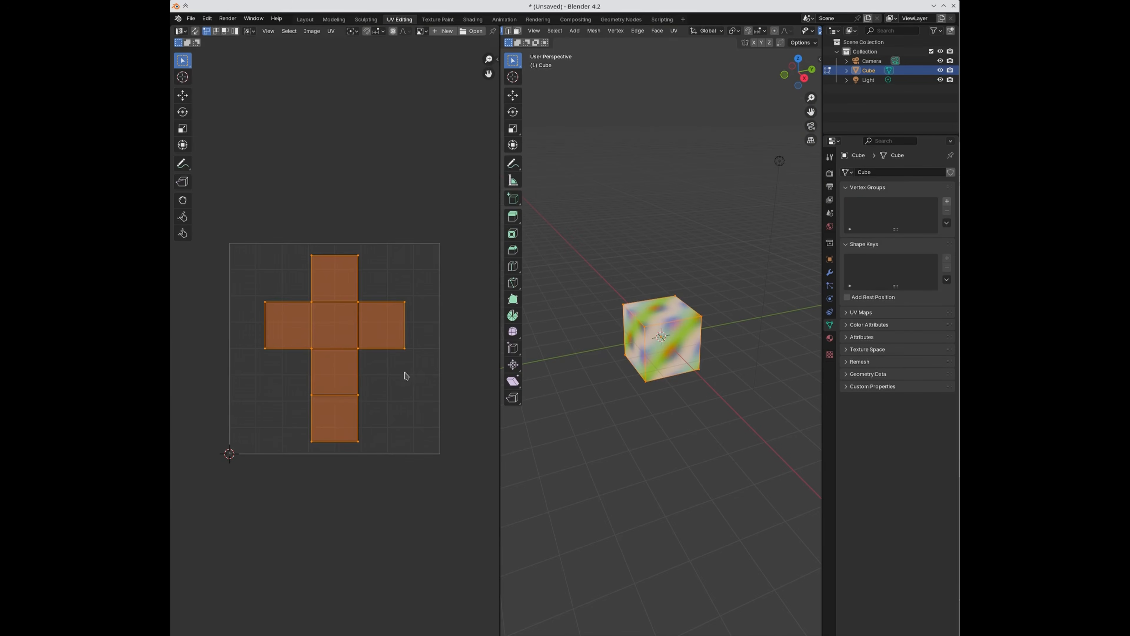
Step: Scale the cube's UV layout up to about 2.9 times its size
key("s")
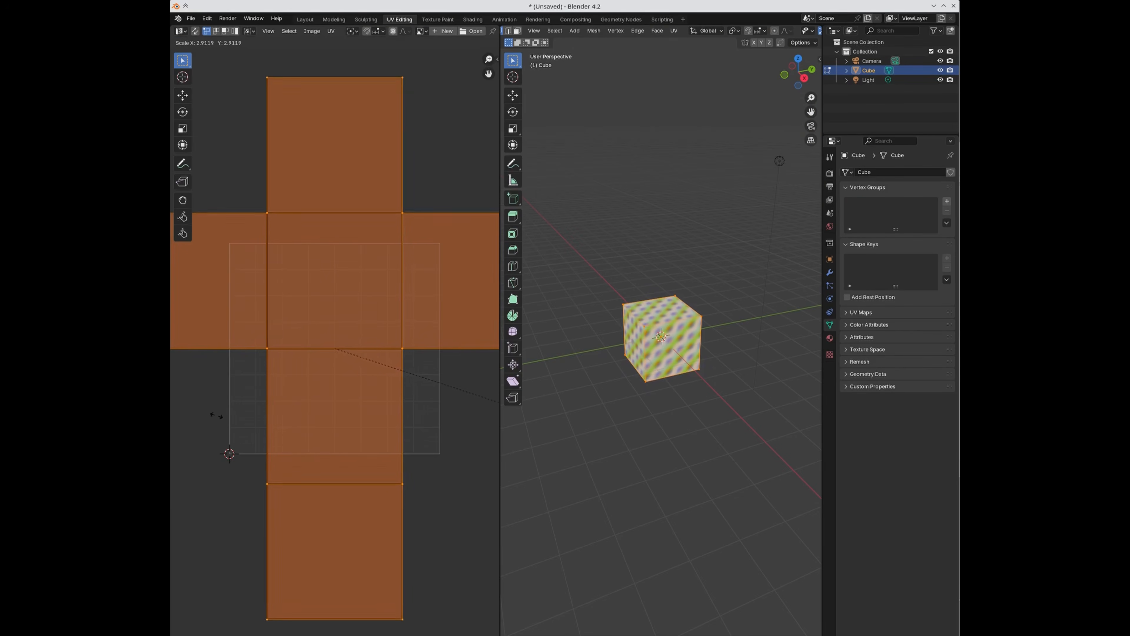
left_click(228, 421)
scroll(352, 370, "down", 3)
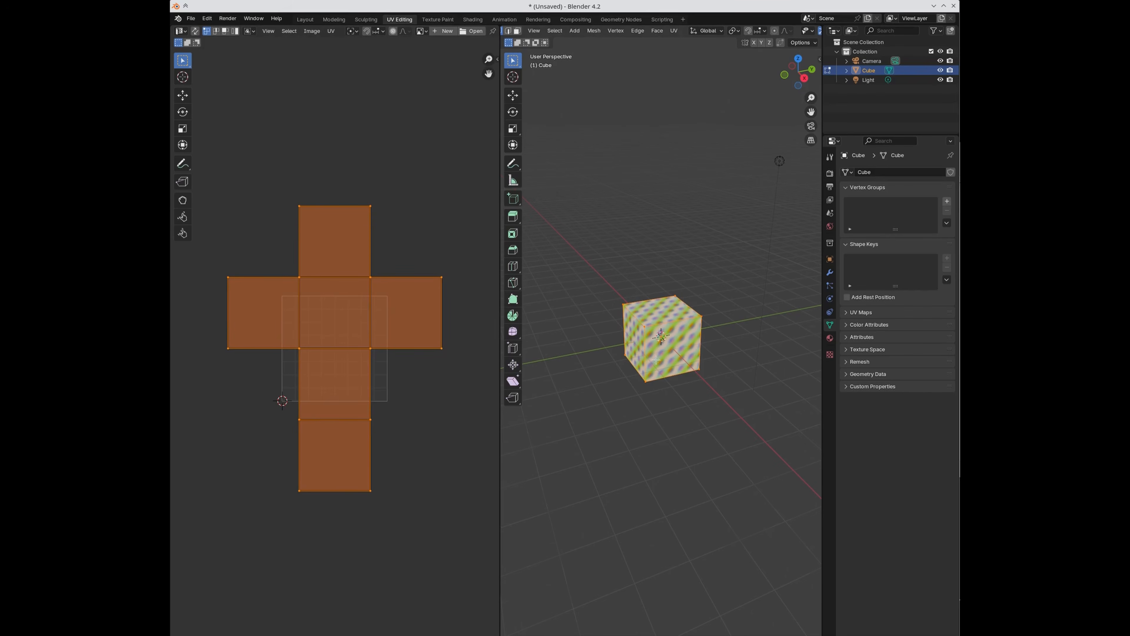
scroll(658, 333, "up", 5)
Step: Toggle between Object and Edit Mode, orbiting to inspect the denser Magic Texture pattern
key("Tab")
mouse_move(655, 332)
middle_mouse_down()
mouse_move(671, 334)
mouse_move(659, 337)
middle_mouse_up()
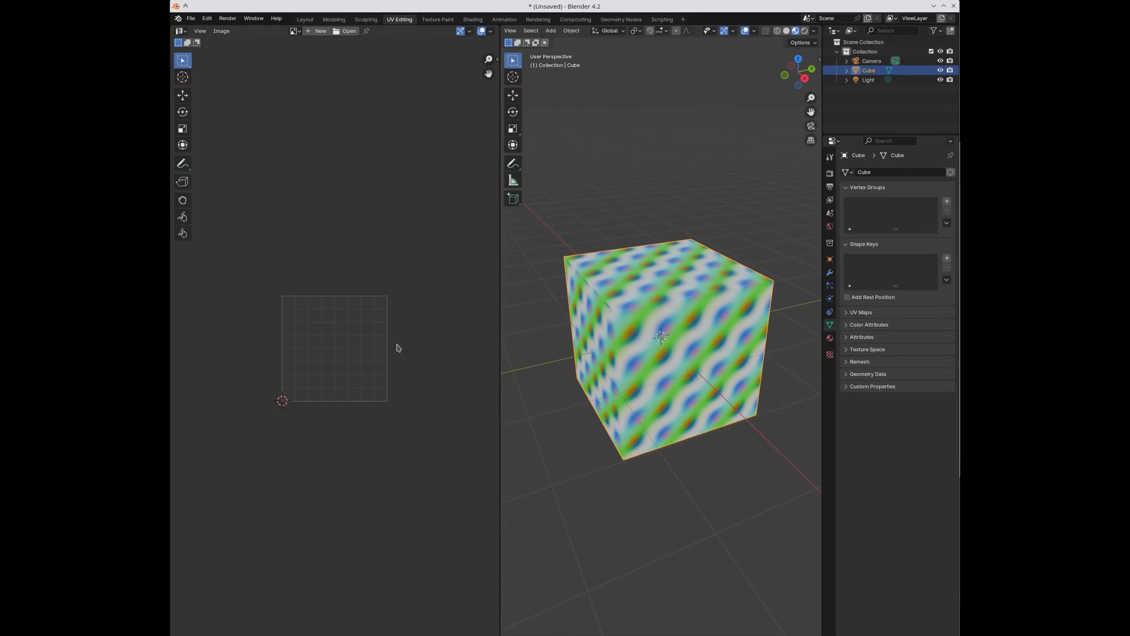
key("Tab")
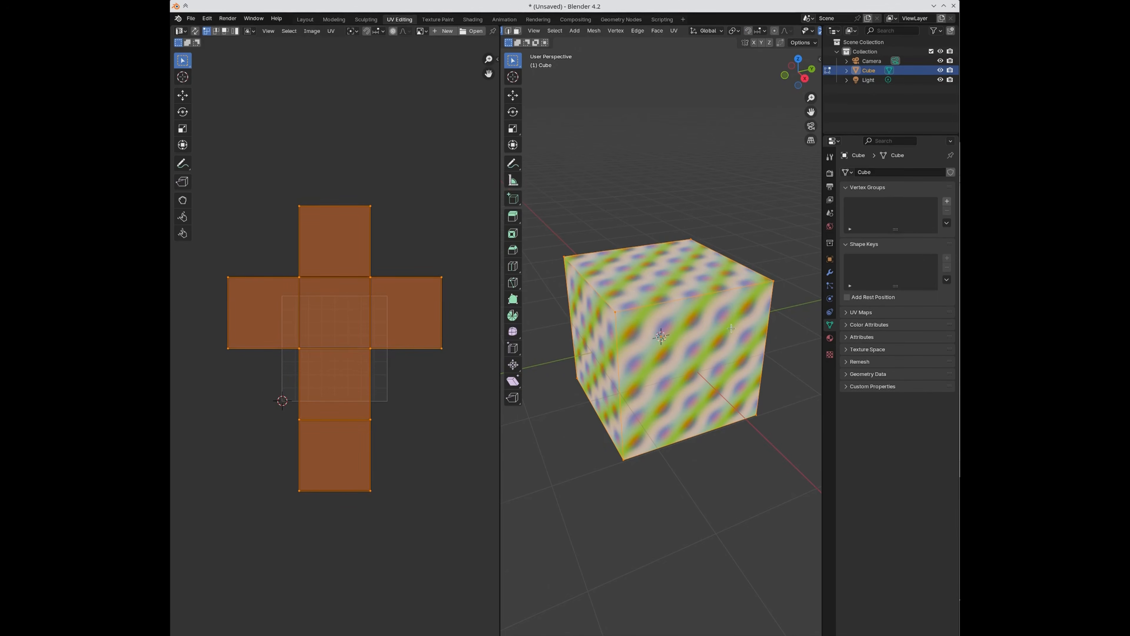
middle_click_drag(731, 328, 697, 322)
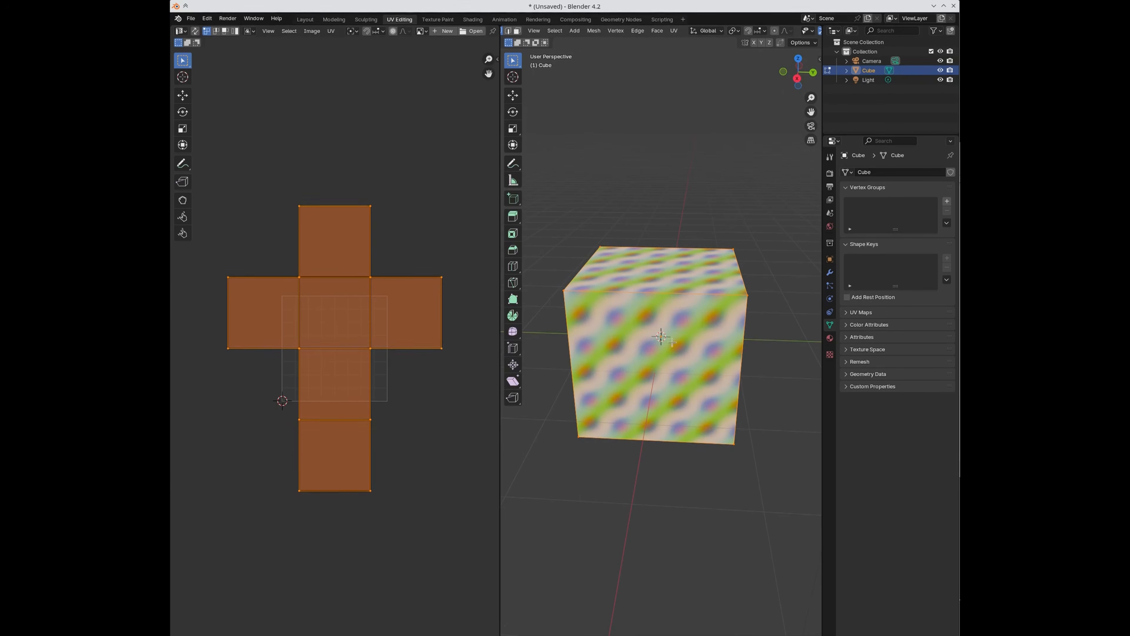
scroll(337, 344, "up", 2)
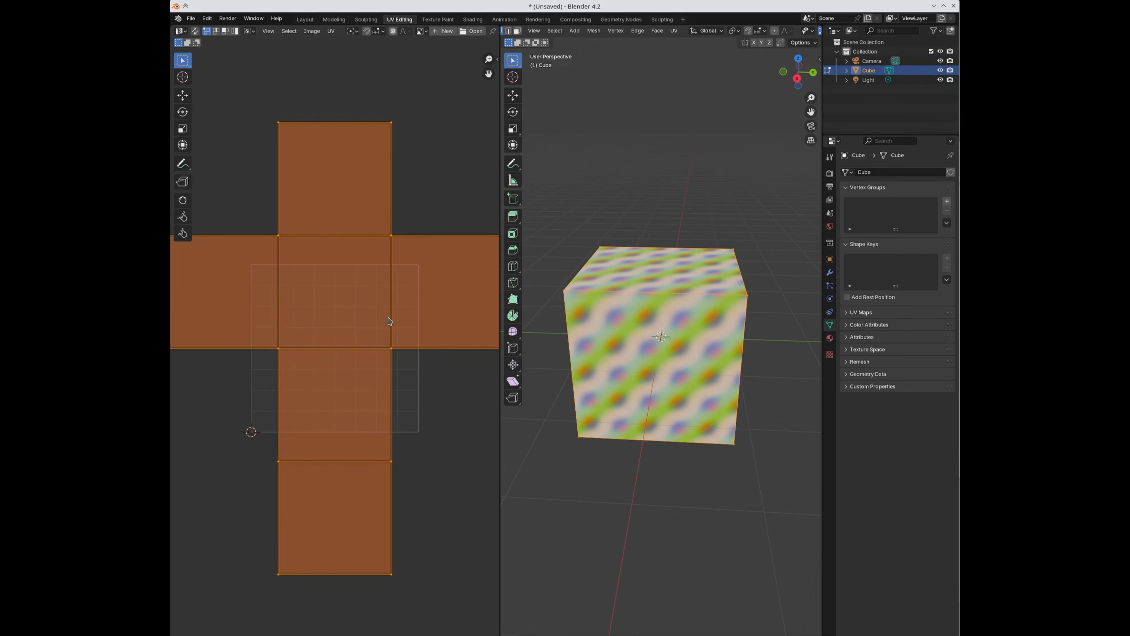
key("Tab")
middle_click_drag(615, 341, 771, 335)
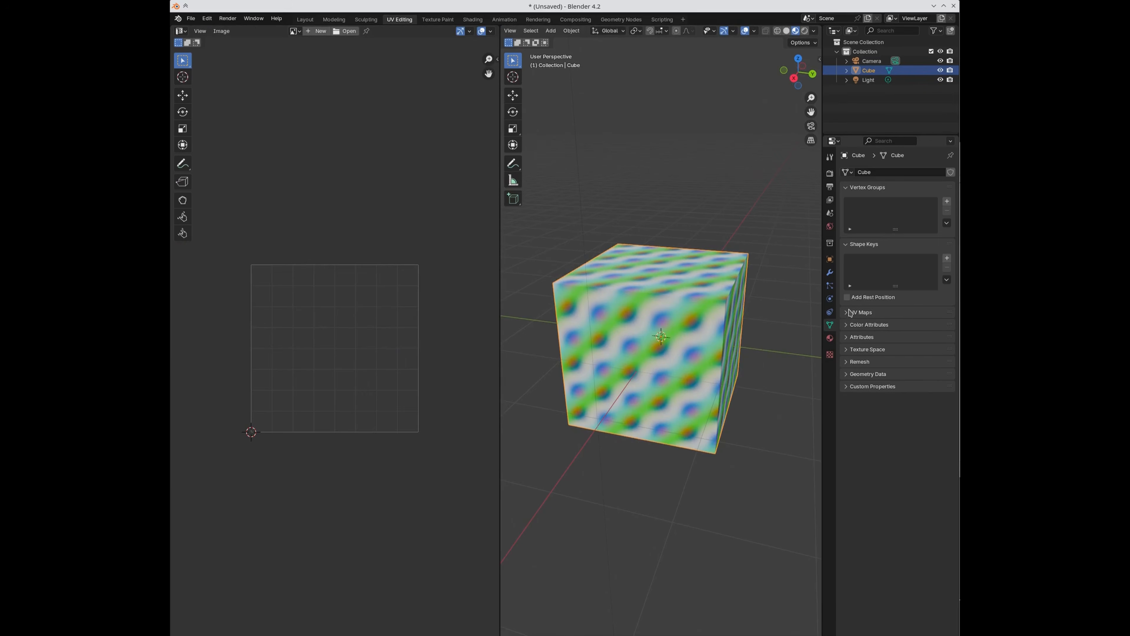
left_click(473, 19)
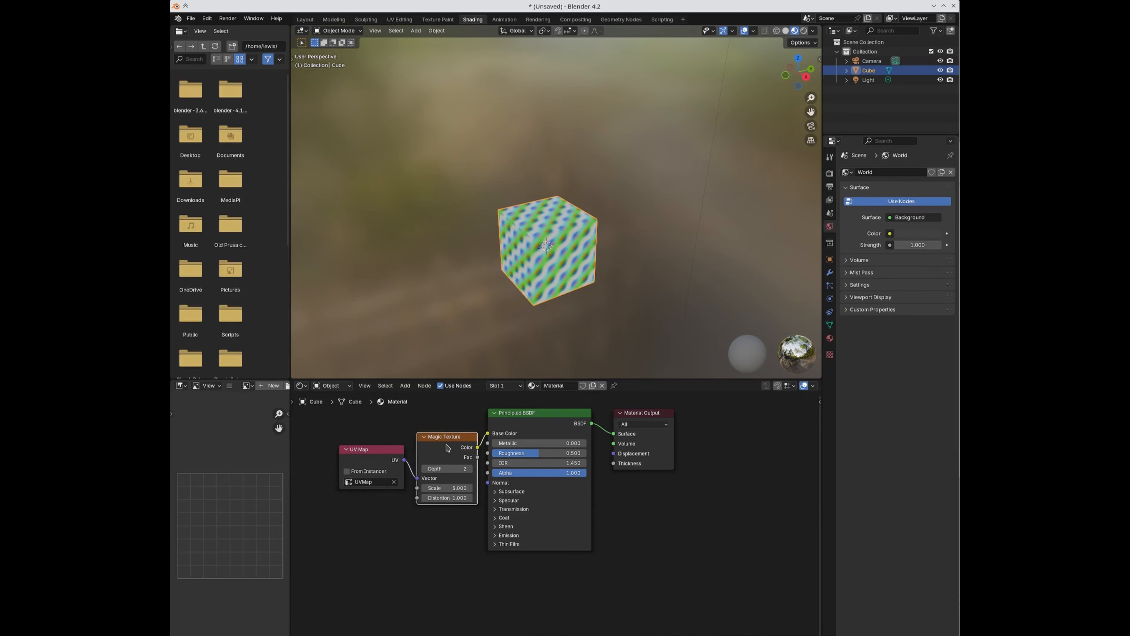
left_click(399, 20)
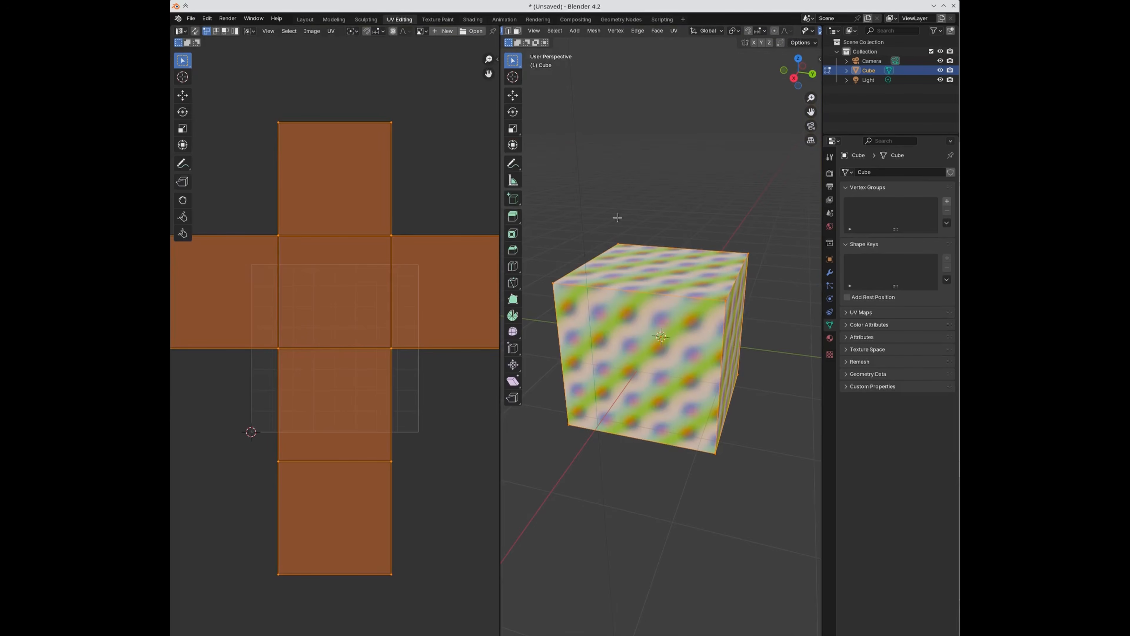
Step: Add a second UV map named SimpleBake to the cube and make it the active map
left_click(847, 313)
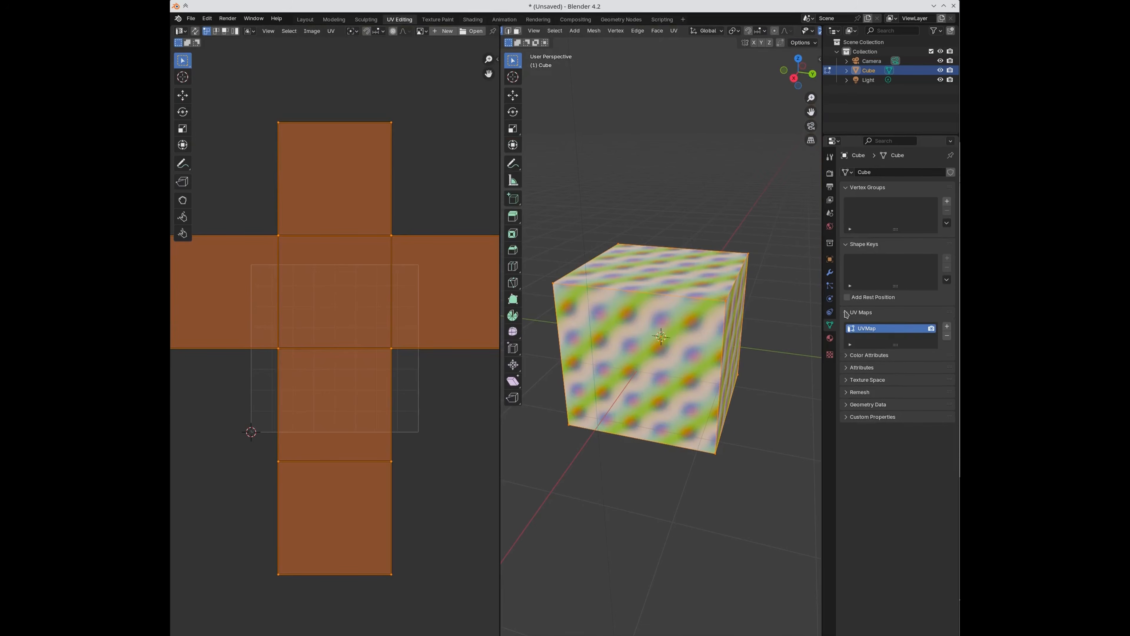
left_click(948, 327)
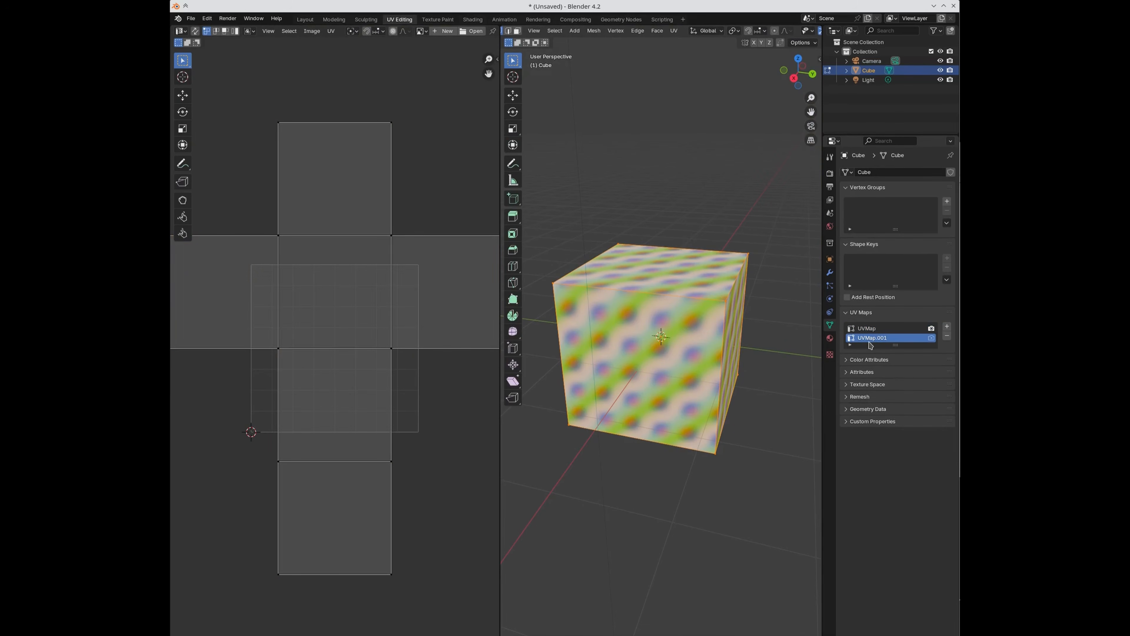
double_click(867, 338)
type("SimpleBake")
left_click(865, 330)
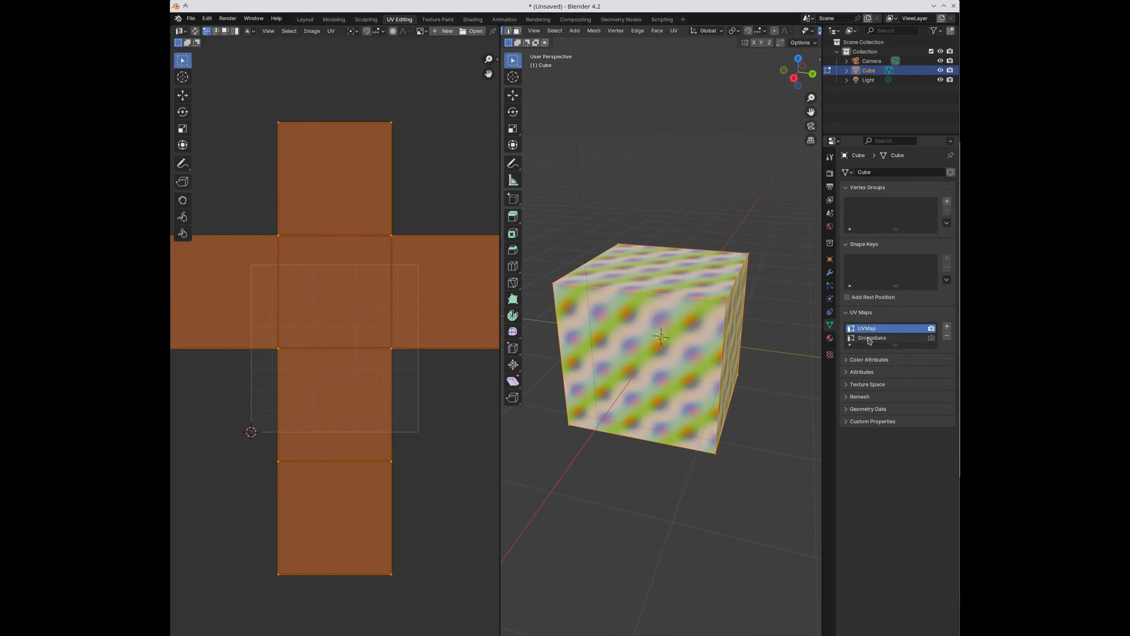
left_click(872, 338)
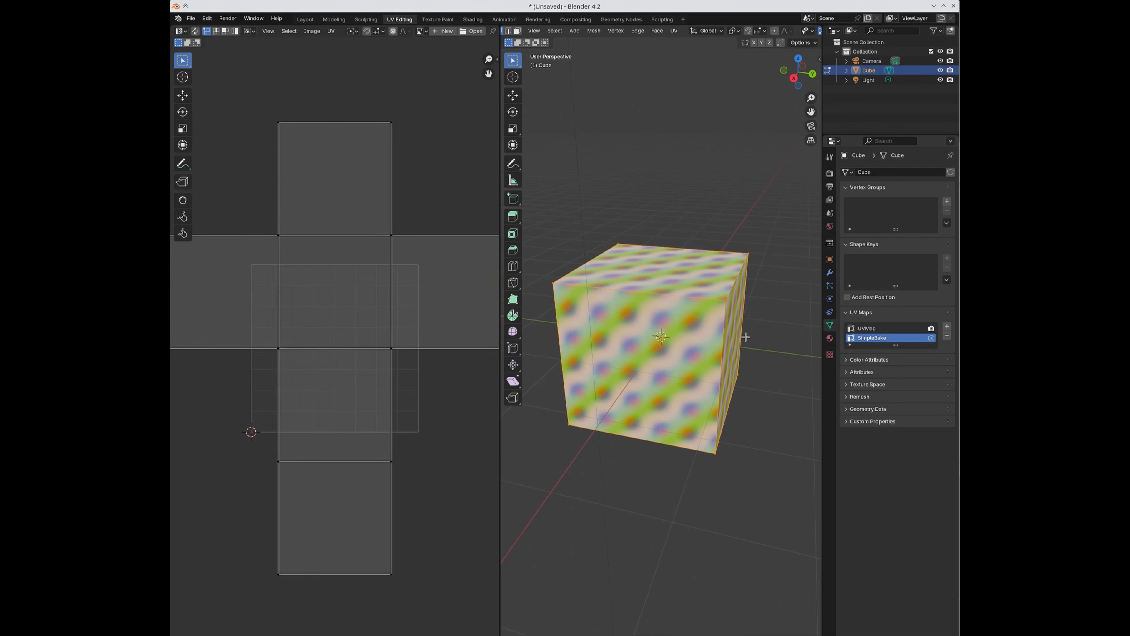
Step: Scale the SimpleBake UVs to about 0.26, shift them right, rotate -19.8°, then reactivate UVMap
key("a")
key("s")
left_click(371, 297)
key("g")
left_click(397, 296)
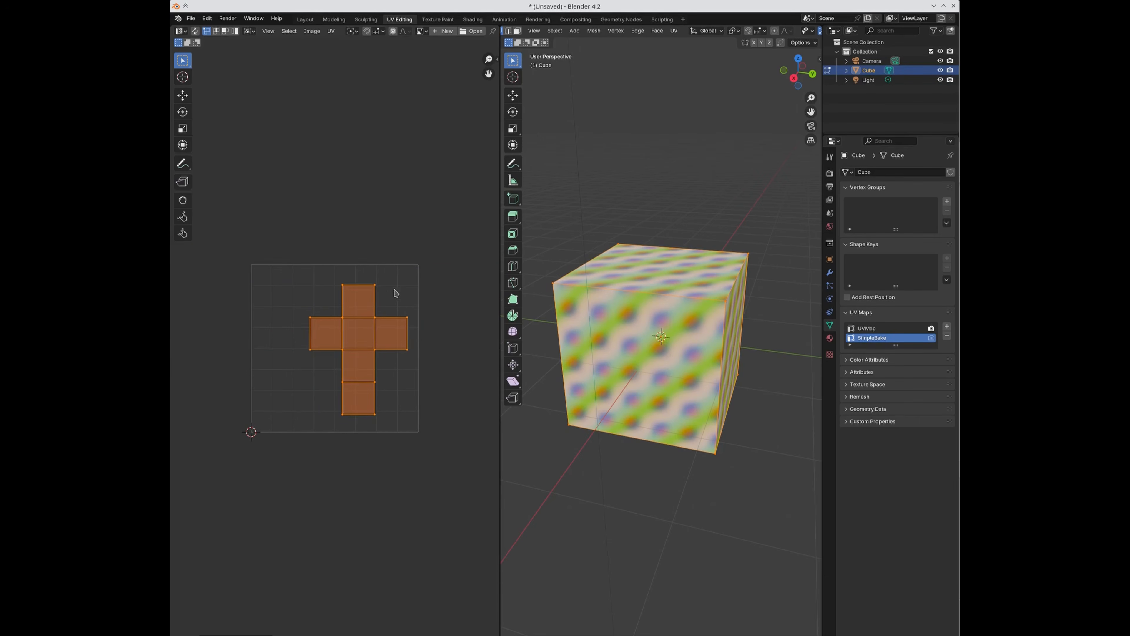
key("r")
left_click(428, 278)
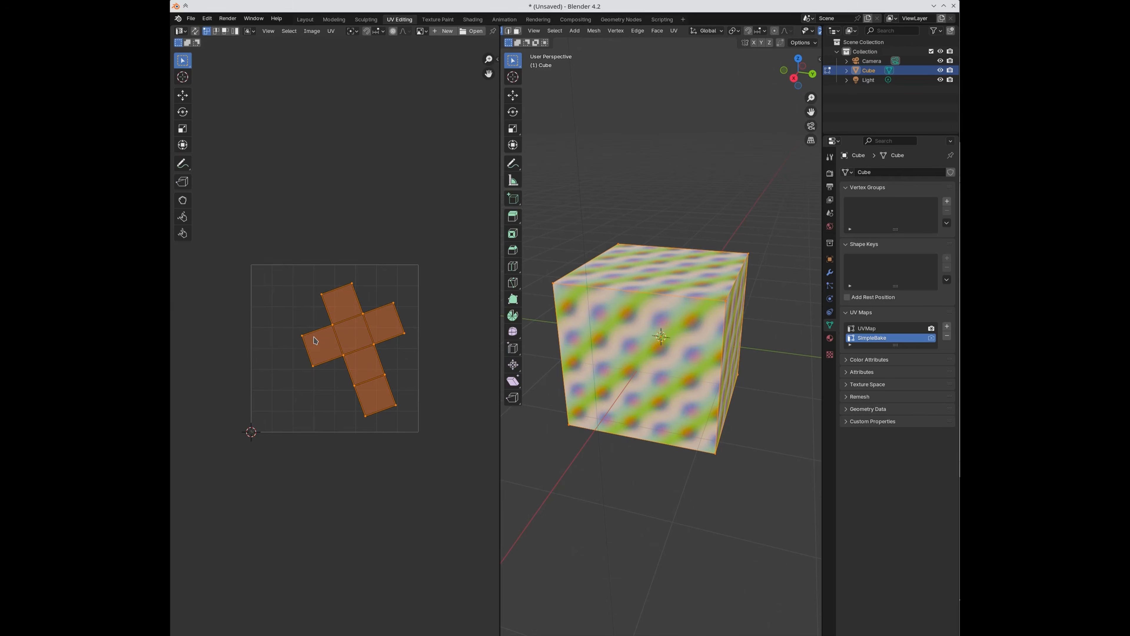
key("Tab")
left_click(864, 330)
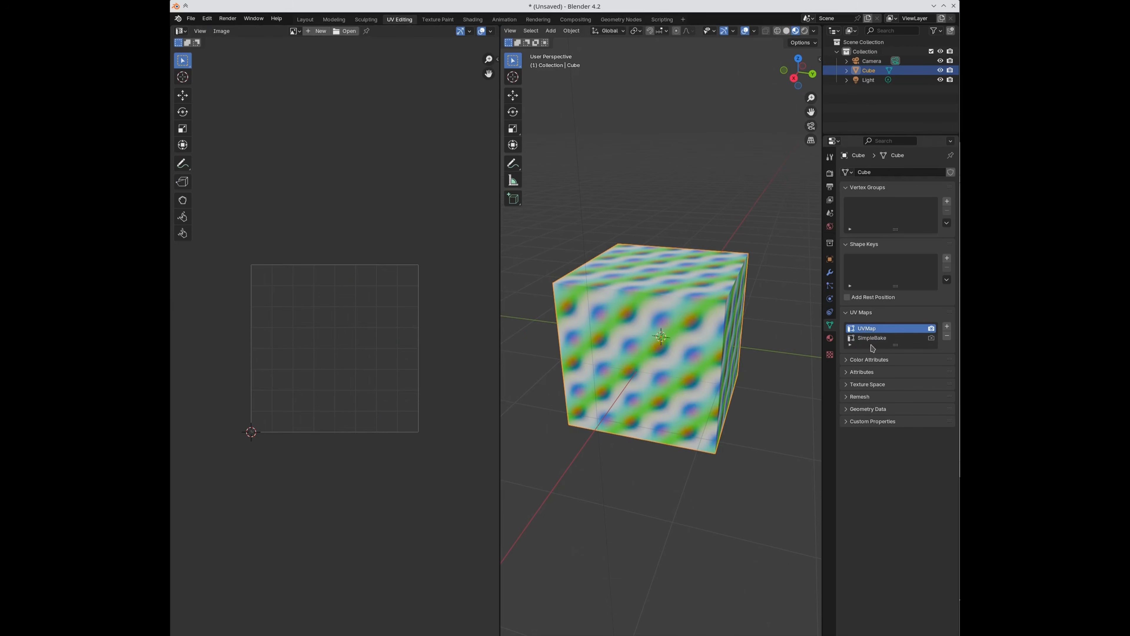
Step: Add the Cube to SimpleBake's bake objects in the Render properties
middle_click_drag(729, 313, 708, 351)
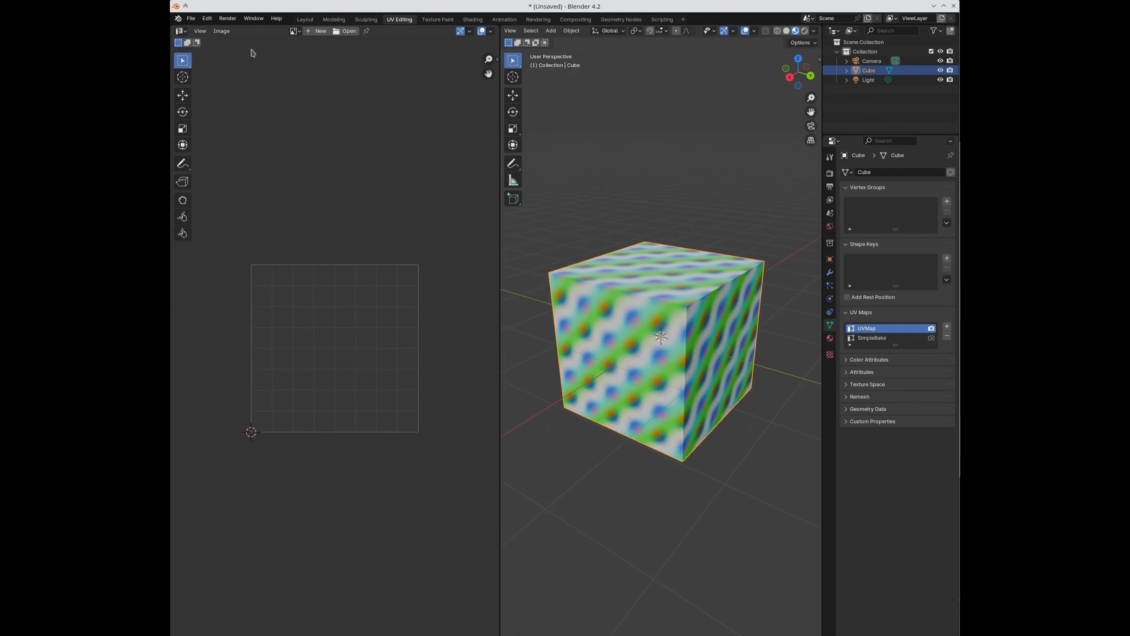
left_click(305, 19)
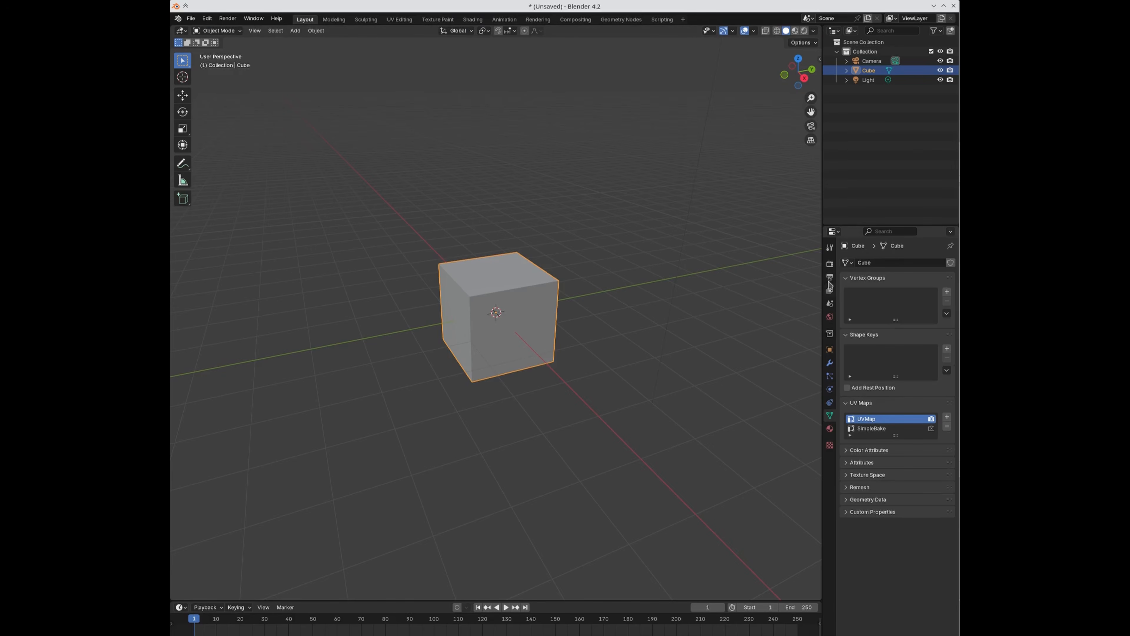
left_click(829, 263)
scroll(899, 458, "down", 6)
left_click(887, 423)
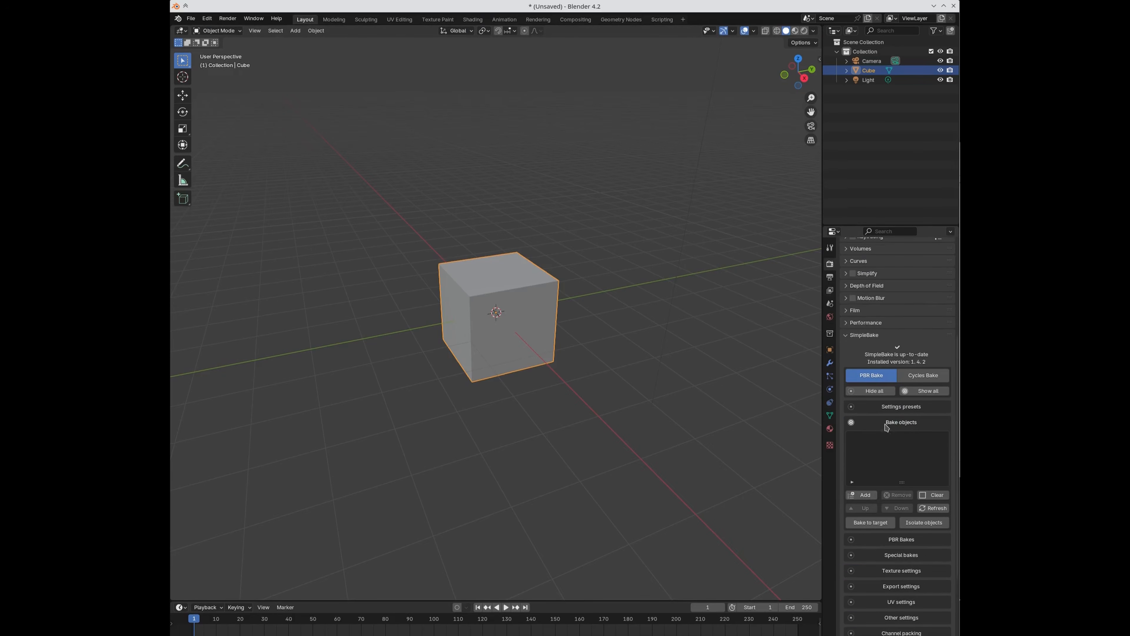
left_click(862, 495)
Step: Enable Prefer existing UVs and Copy objects and apply bakes, then run the bake
scroll(886, 477, "down", 8)
left_click(890, 454)
scroll(890, 454, "down", 3)
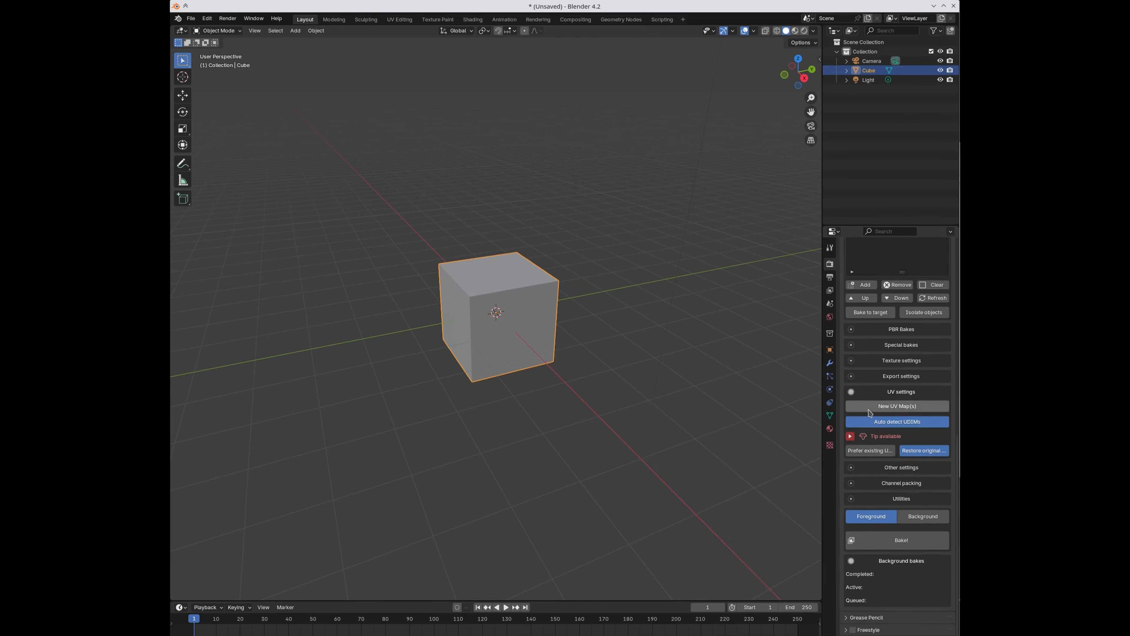
left_click(886, 451)
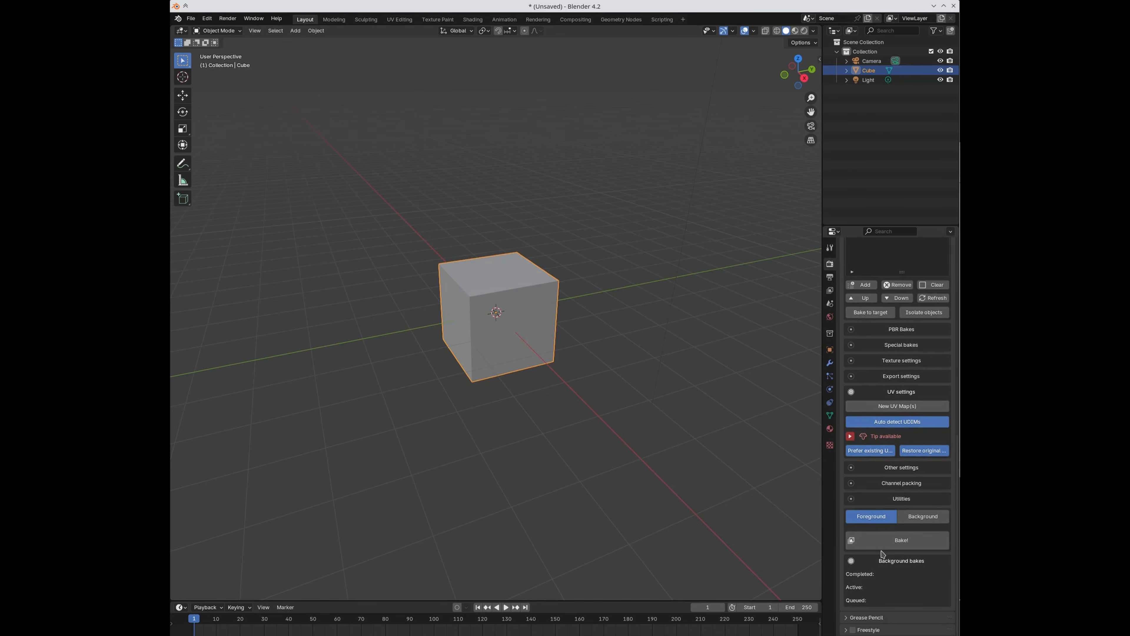
left_click(889, 468)
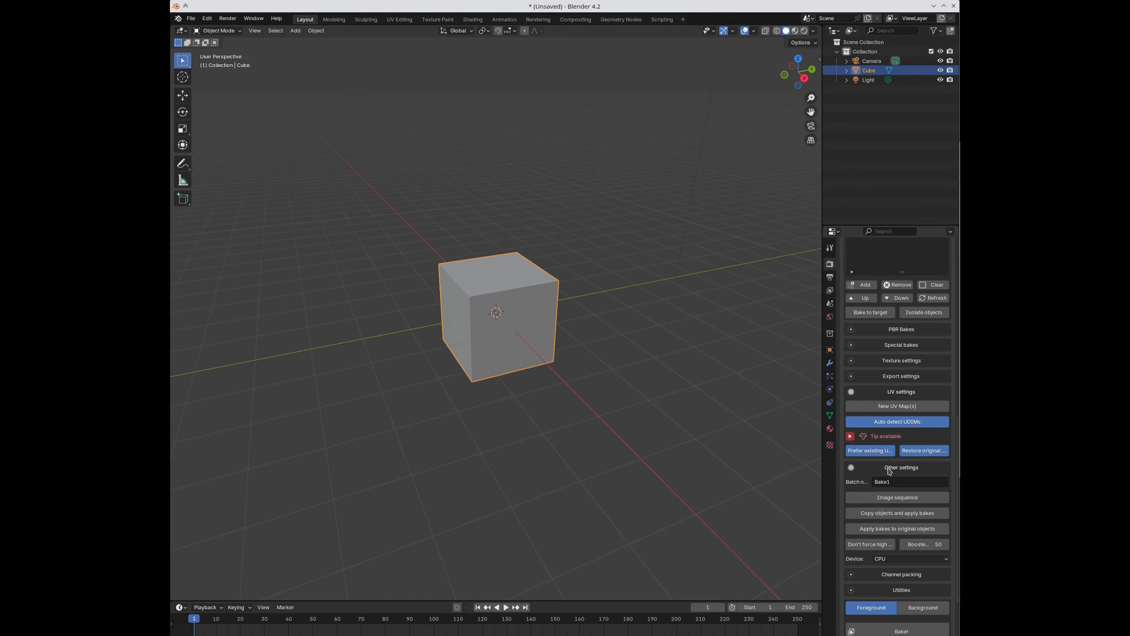
left_click(878, 514)
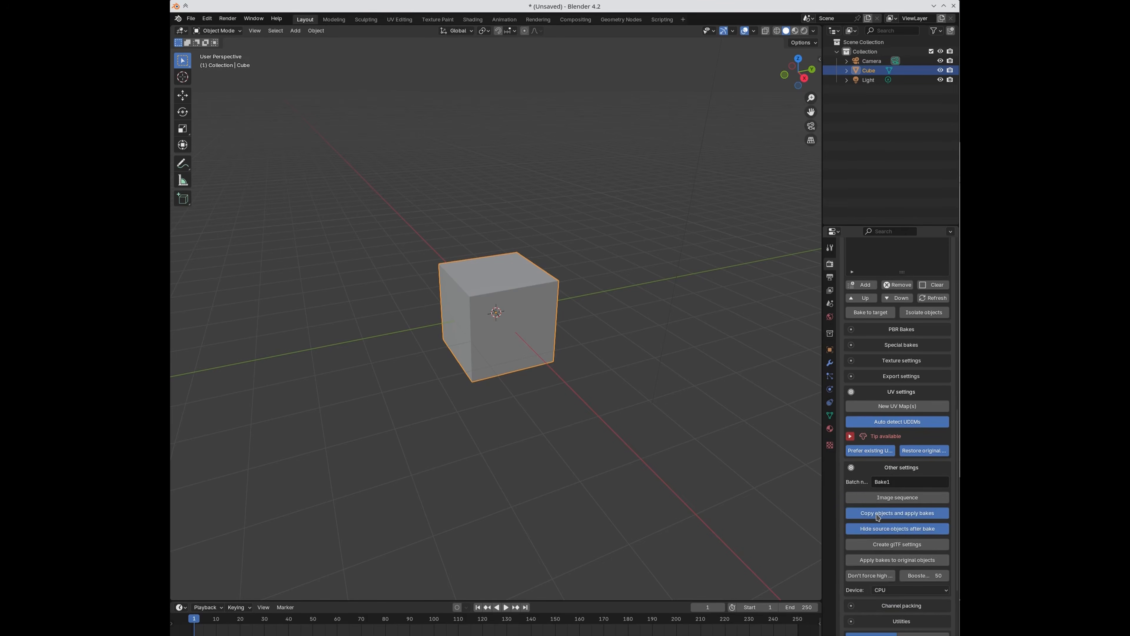
left_click(890, 469)
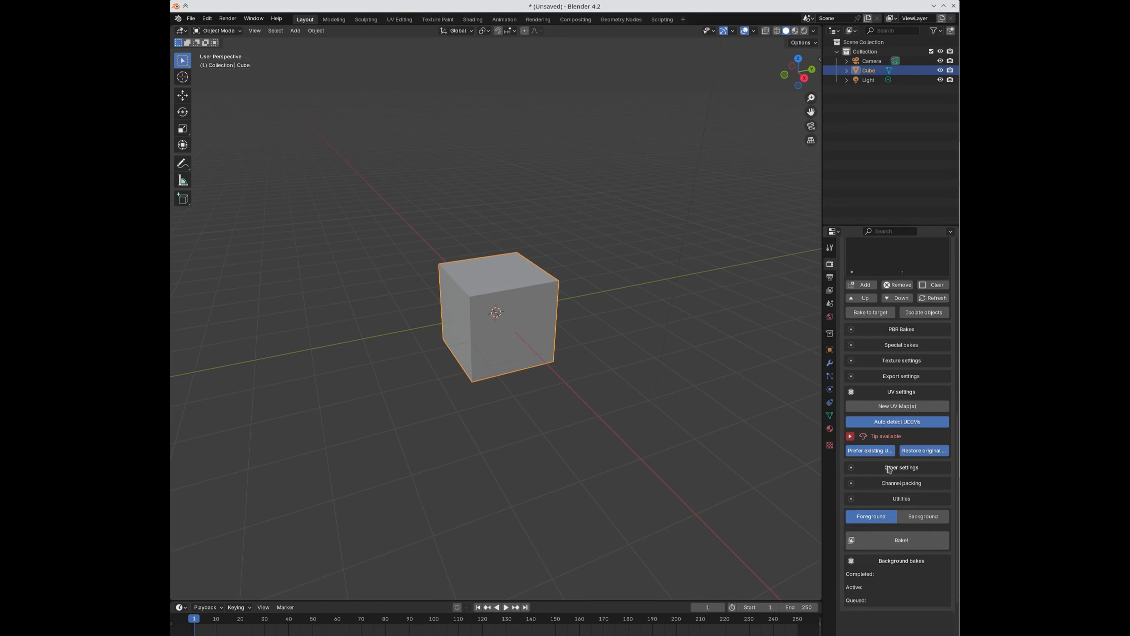
left_click(889, 540)
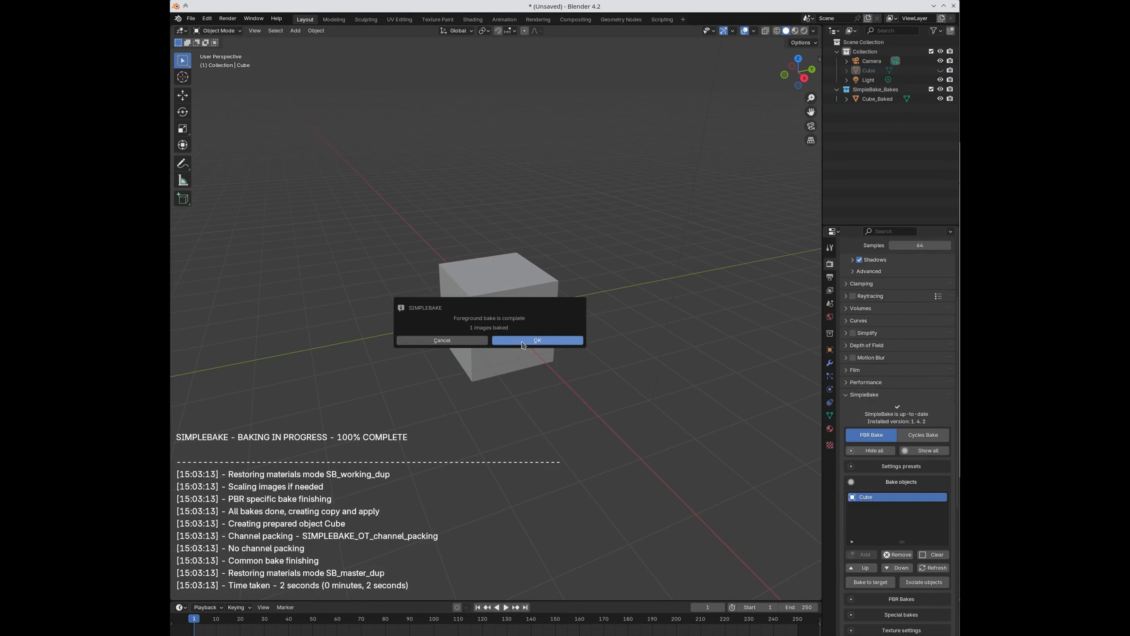
Step: Switch to Material Preview and inspect the baked Cube_Baked copy's UV layout
left_click(539, 340)
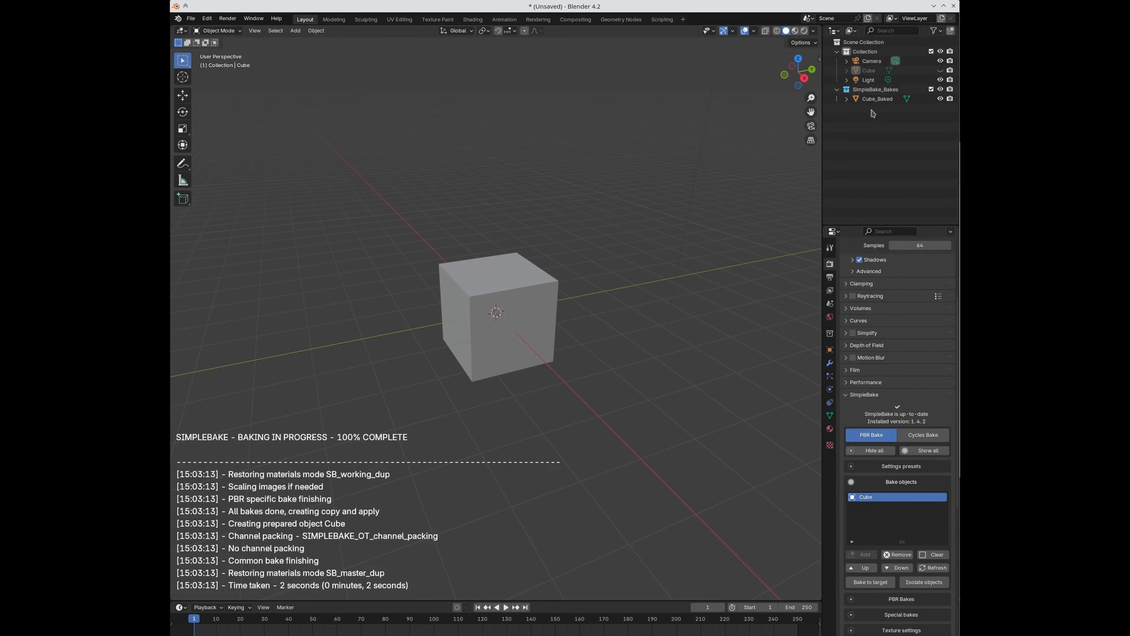
left_click(795, 30)
left_click(872, 99)
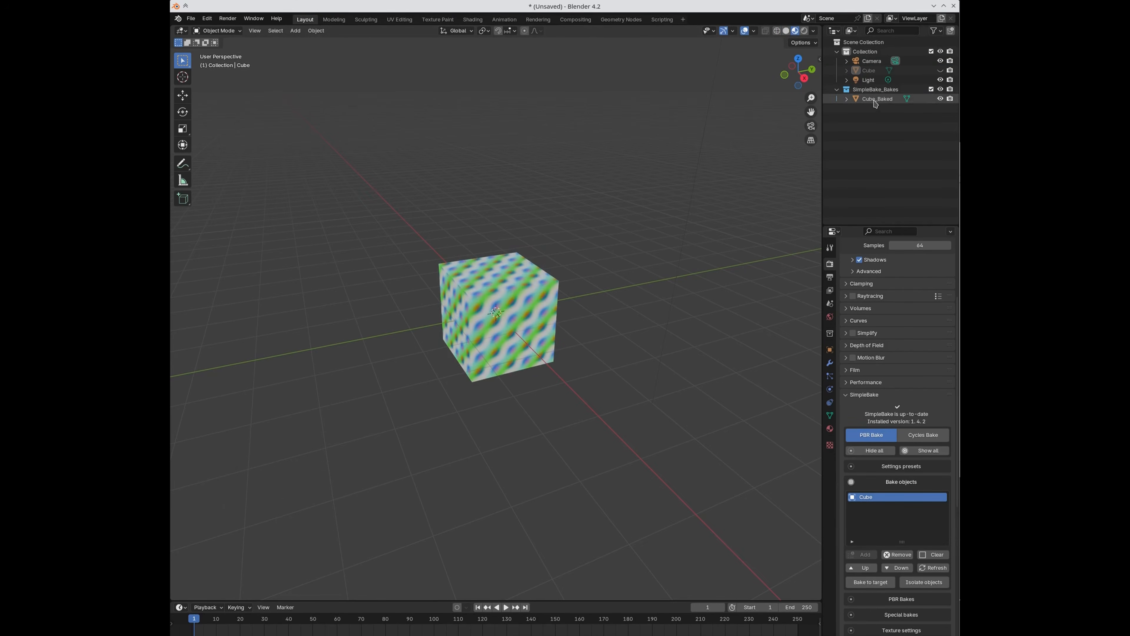
middle_click_drag(537, 197, 542, 196)
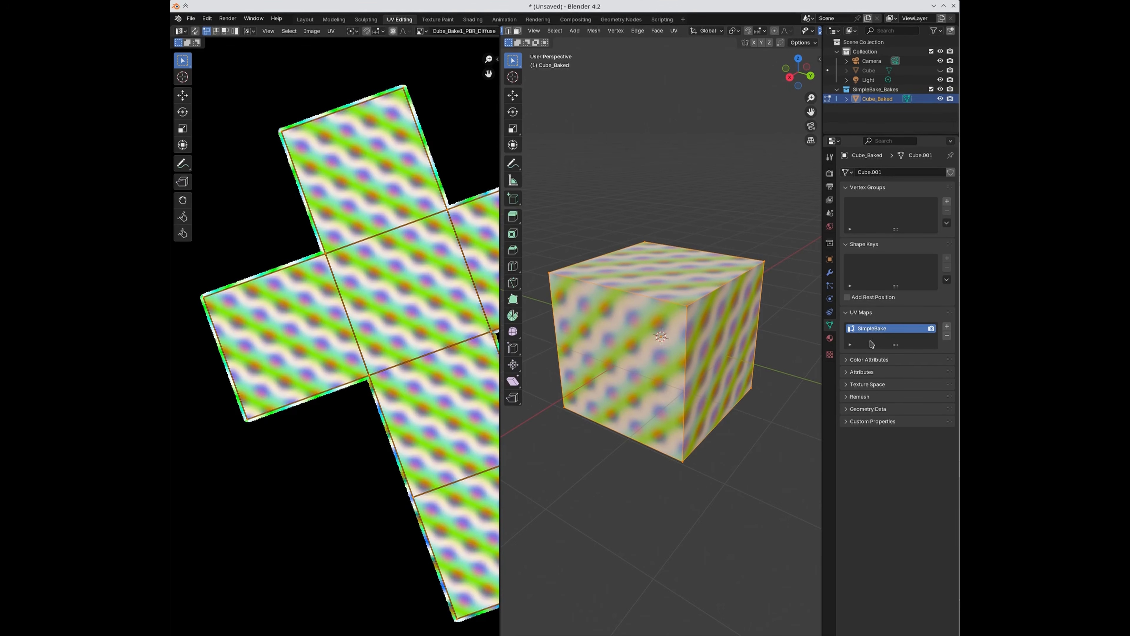
scroll(333, 385, "down", 4)
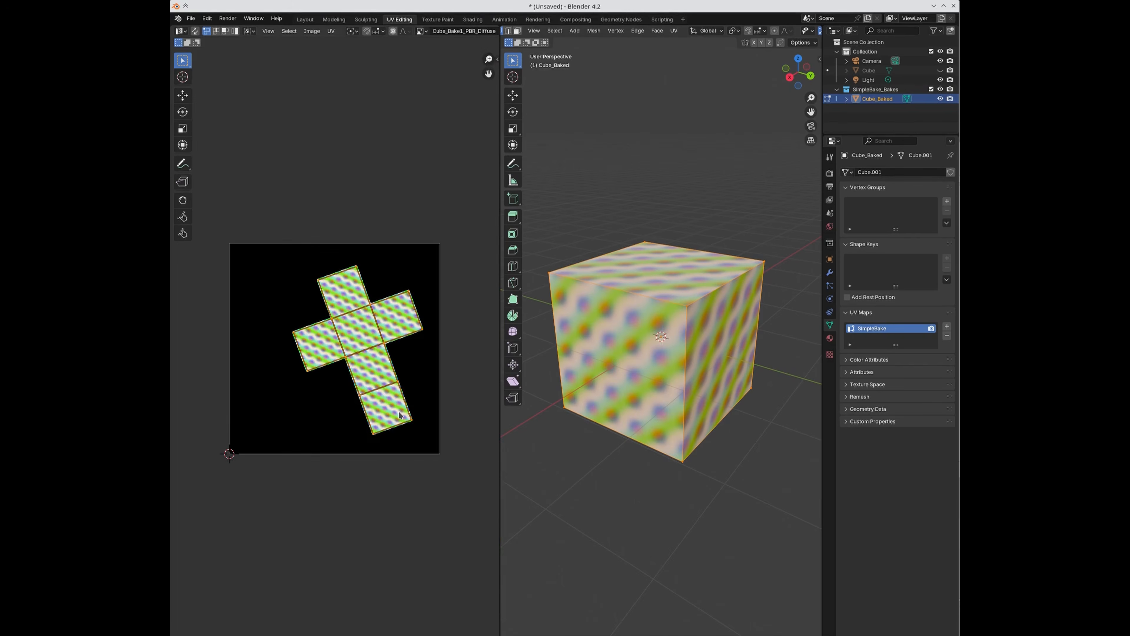
key("Tab")
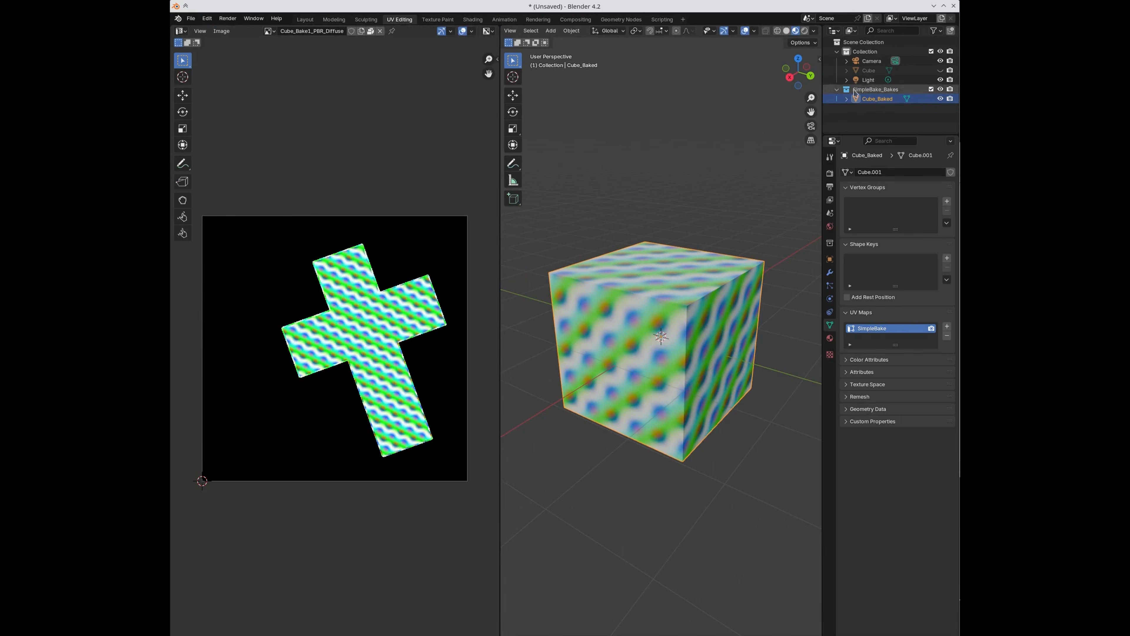
Step: Compare the original Cube's unwrap, then delete the SimpleBake_Bakes collection with Cube_Baked
left_click(871, 70)
key("Tab")
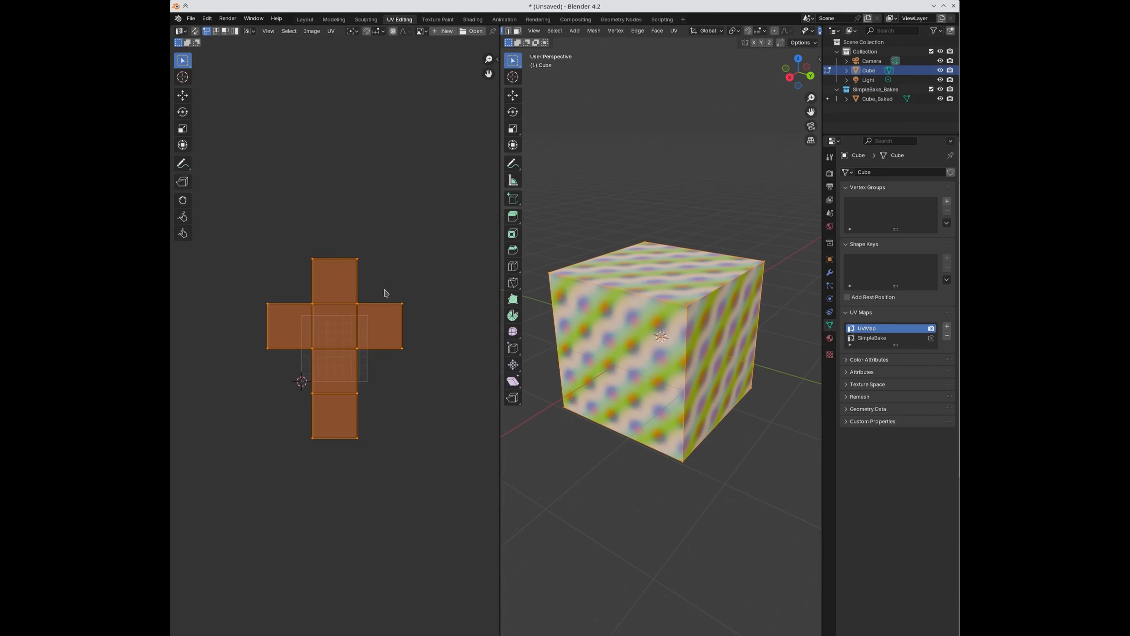
scroll(330, 368, "up", 3)
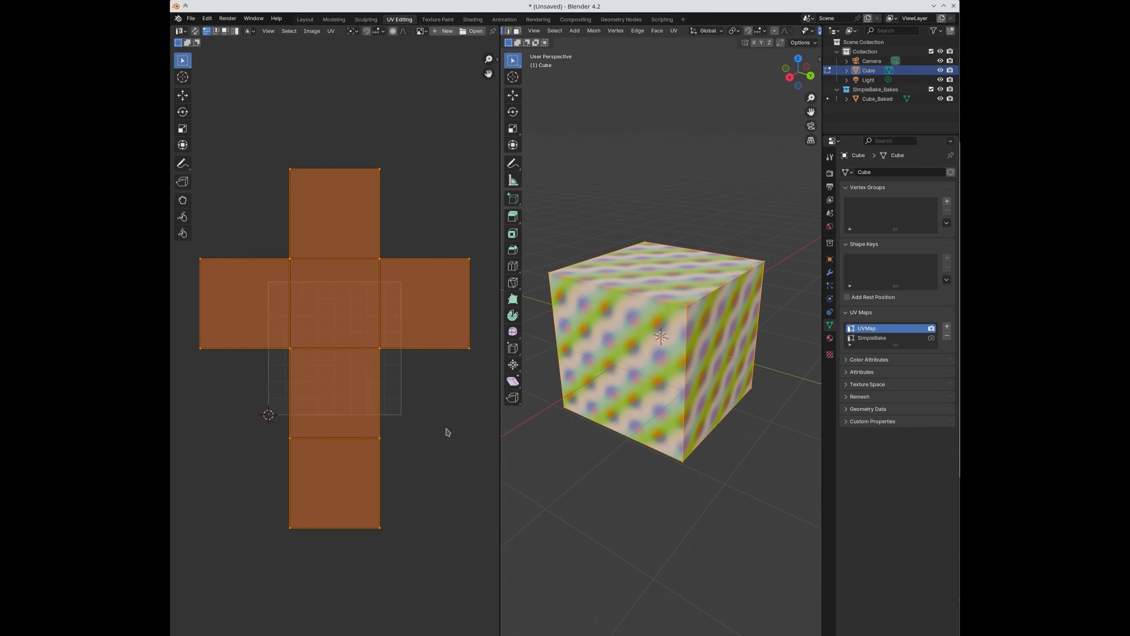
key("Tab")
right_click(876, 89)
left_click(841, 93)
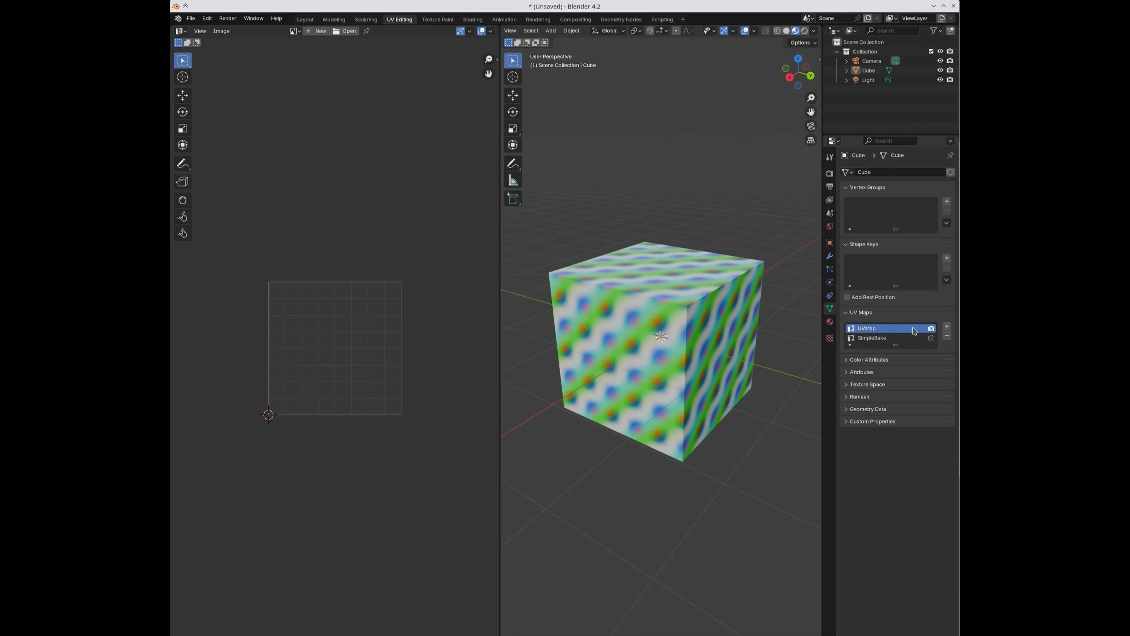
Step: Disable SimpleBake's Prefer existing UVs and rebake the Cube
left_click(830, 174)
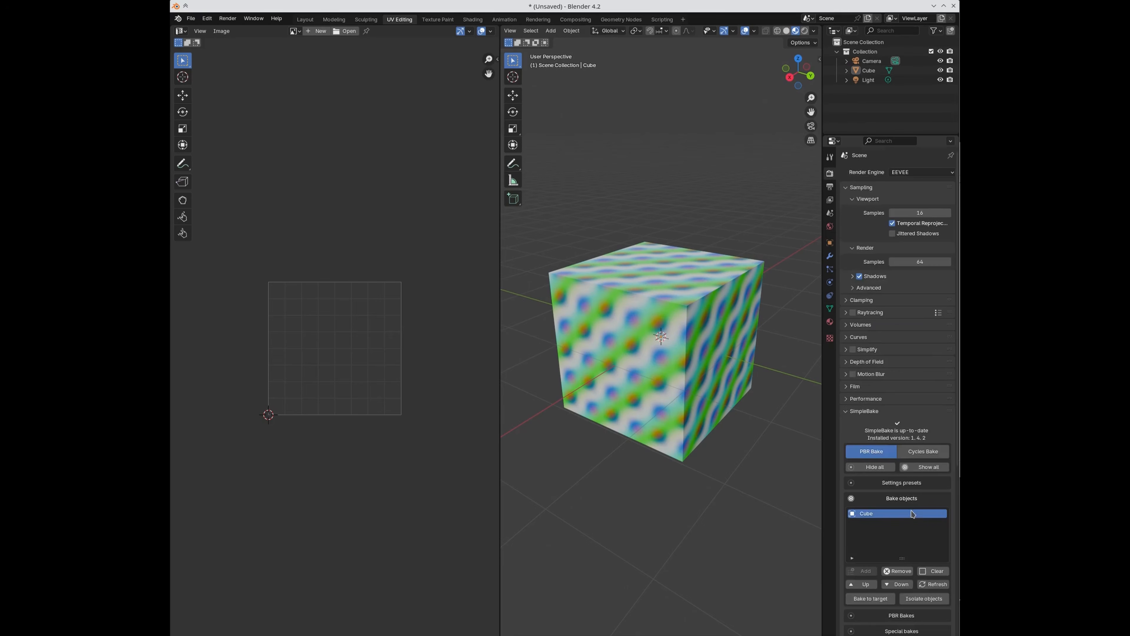
scroll(913, 514, "down", 10)
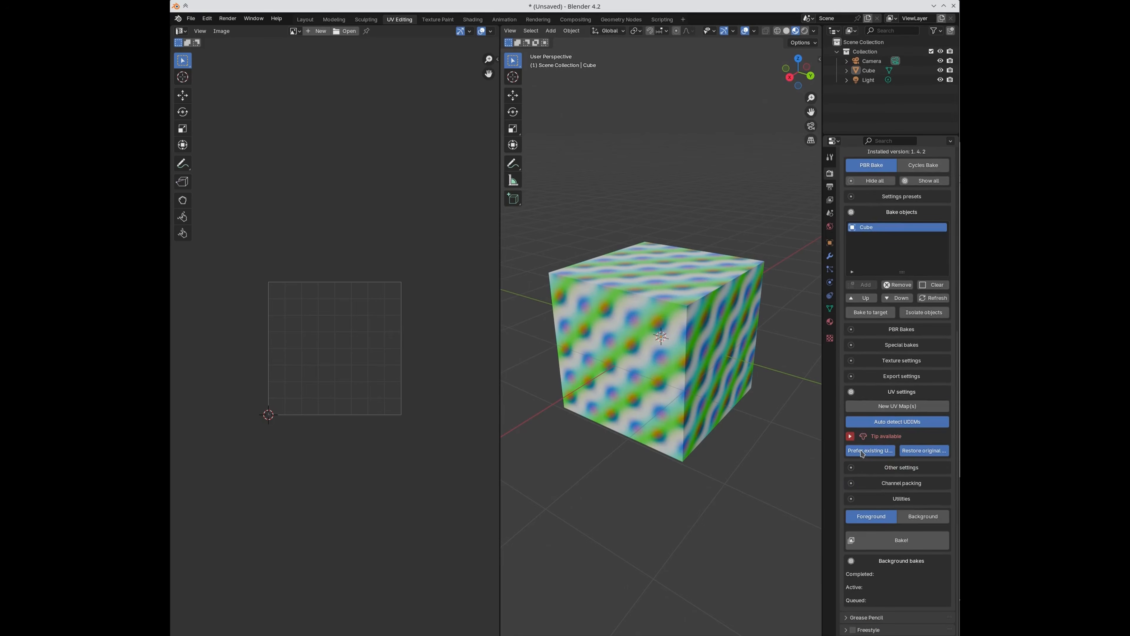
left_click(862, 451)
left_click(885, 539)
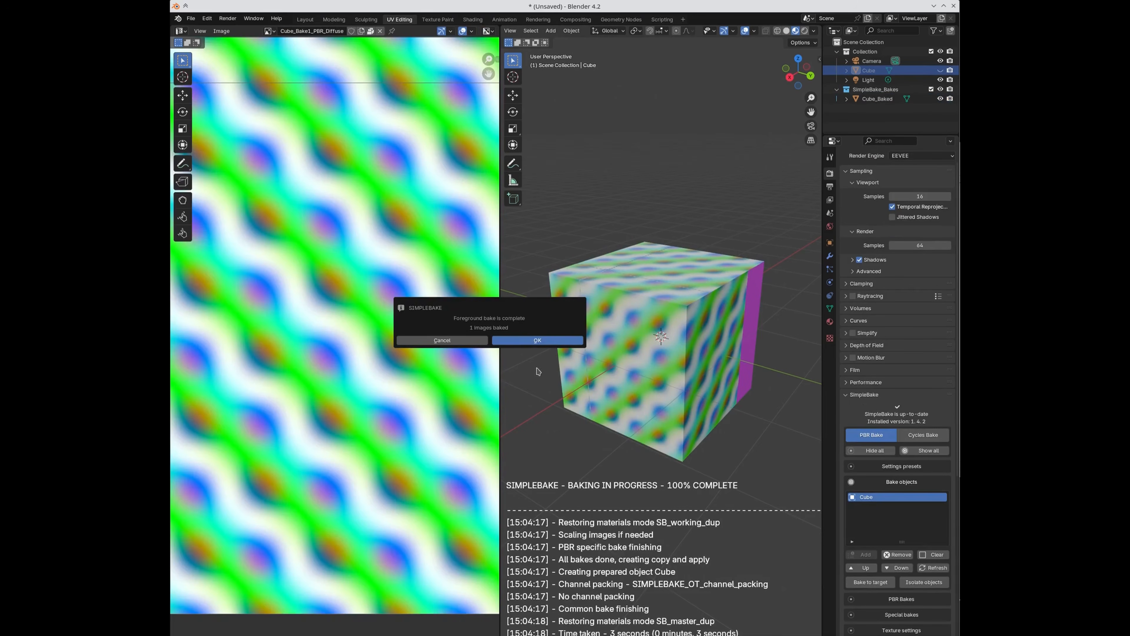
left_click(537, 341)
Step: Raise the new Cube_Baked above the unhidden original and inspect its baked UV layout
middle_click_drag(704, 409, 600, 409)
left_click(877, 98)
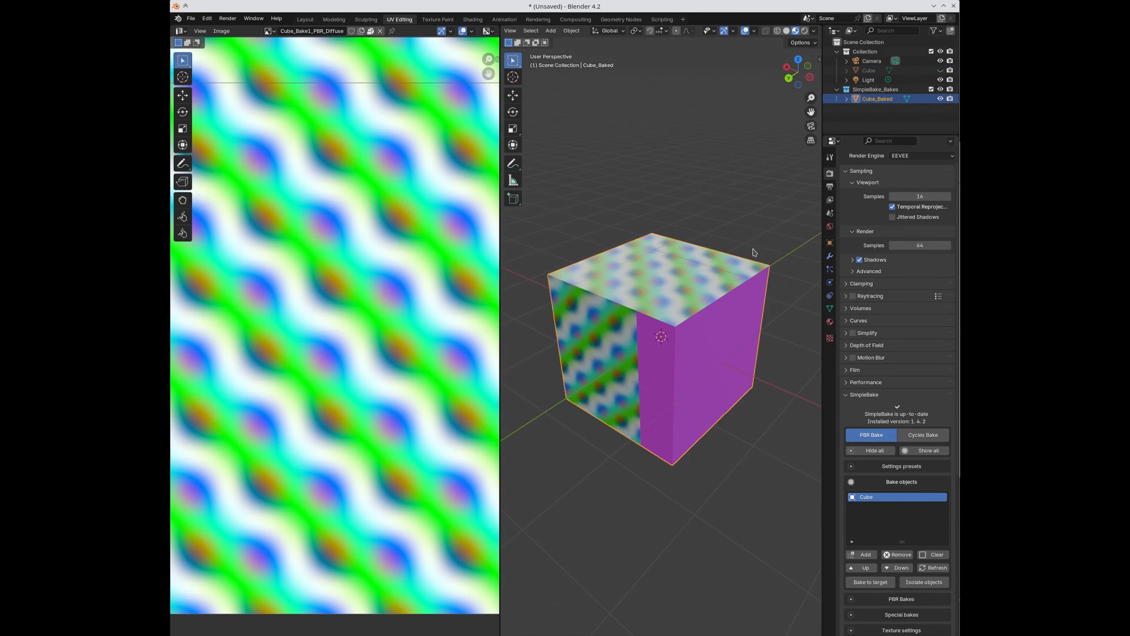
scroll(724, 366, "down", 5)
key("g")
left_click(734, 294)
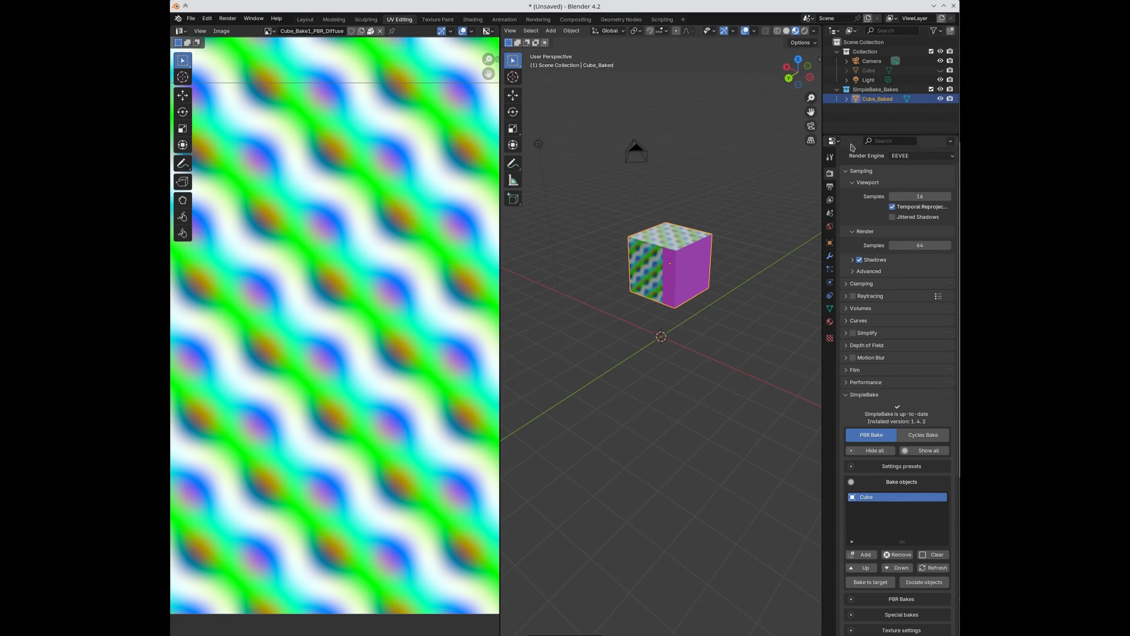
left_click(940, 72)
middle_click_drag(688, 359, 769, 333)
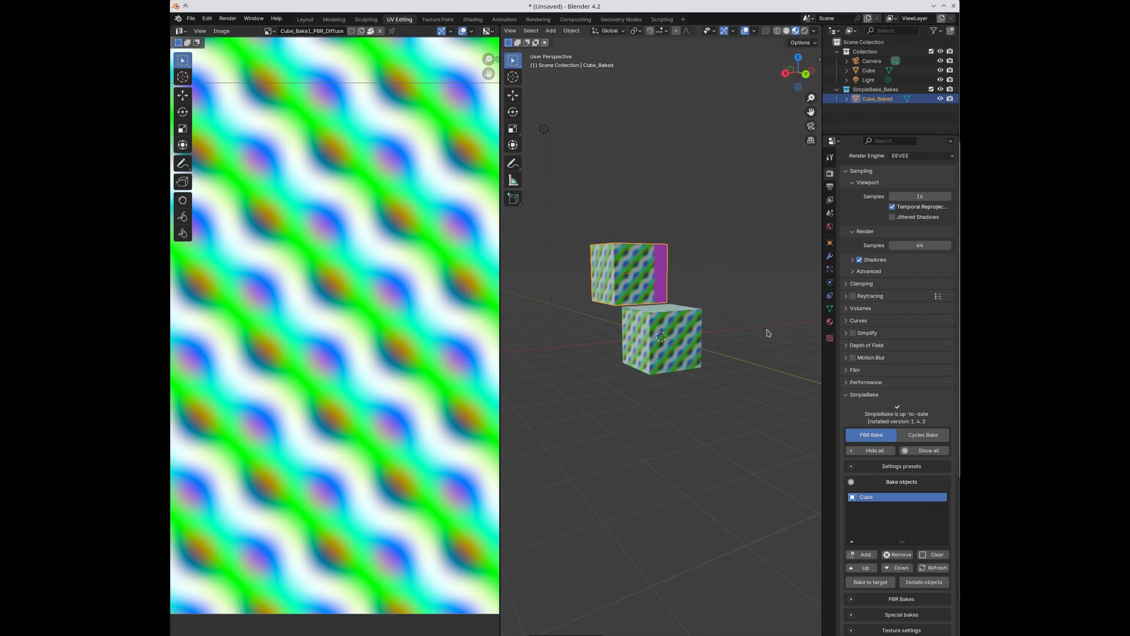
scroll(353, 374, "down", 5)
scroll(353, 355, "up", 2)
scroll(352, 354, "down", 2)
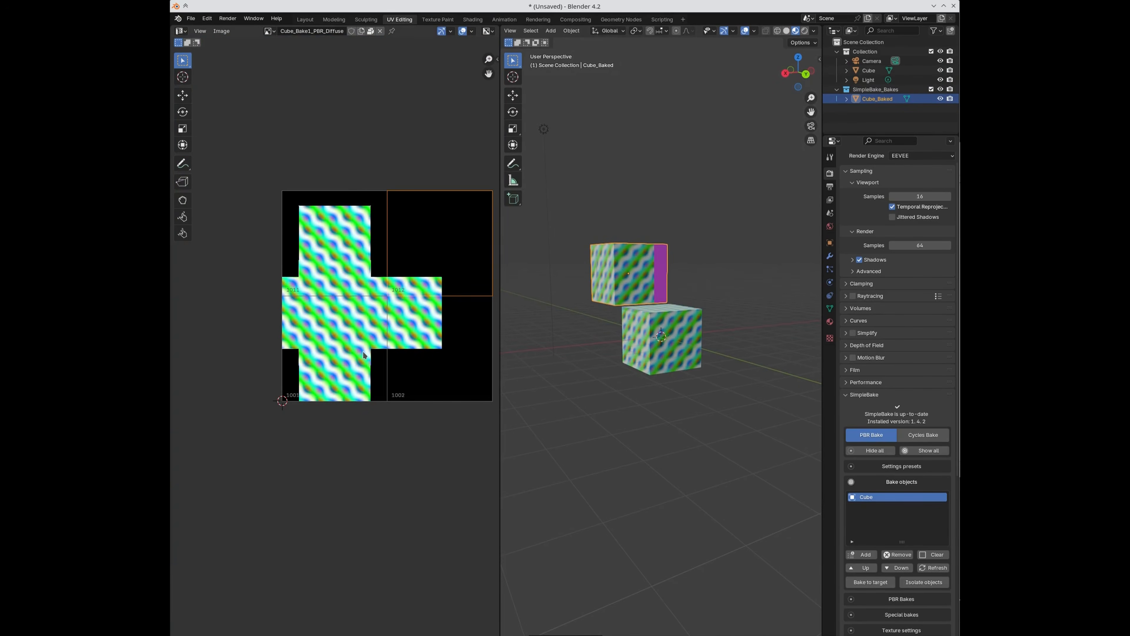
middle_click_drag(363, 351, 333, 450)
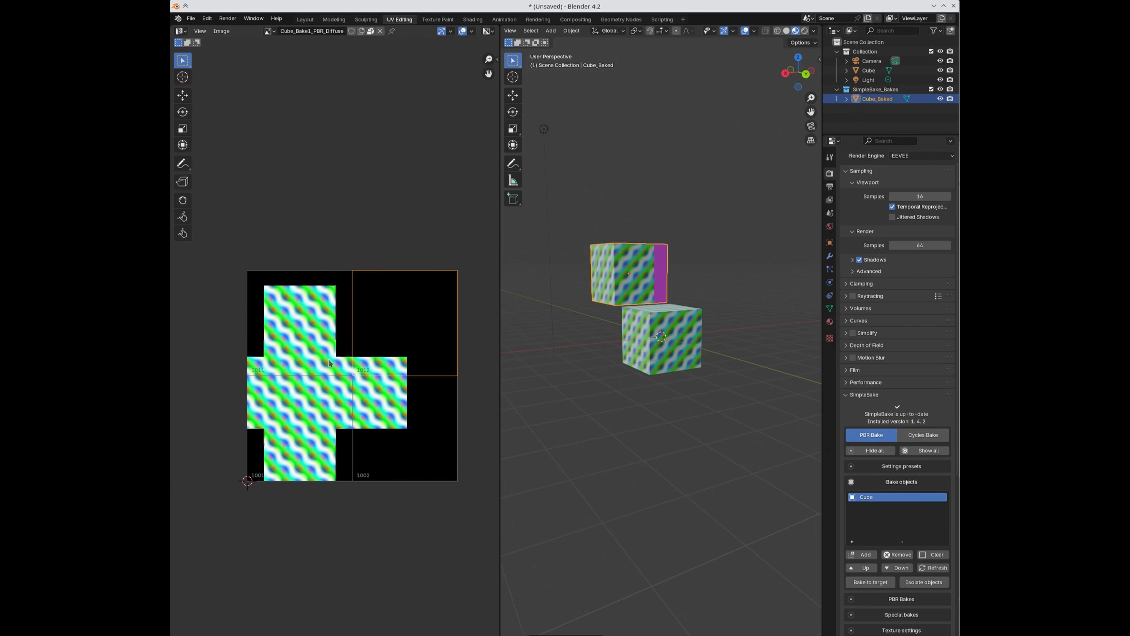
scroll(910, 469, "down", 15)
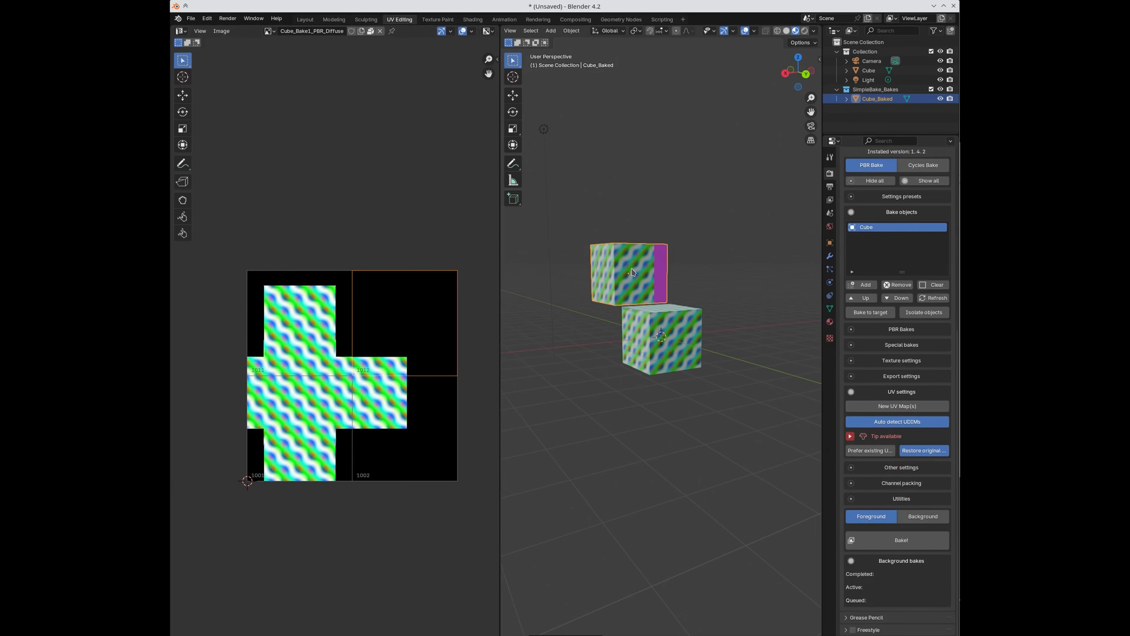
Step: Compare the original Cube's and Cube_Baked's UVs, then delete the SimpleBake_Bakes collection
left_click(669, 334)
key("Tab")
scroll(303, 489, "up", 4)
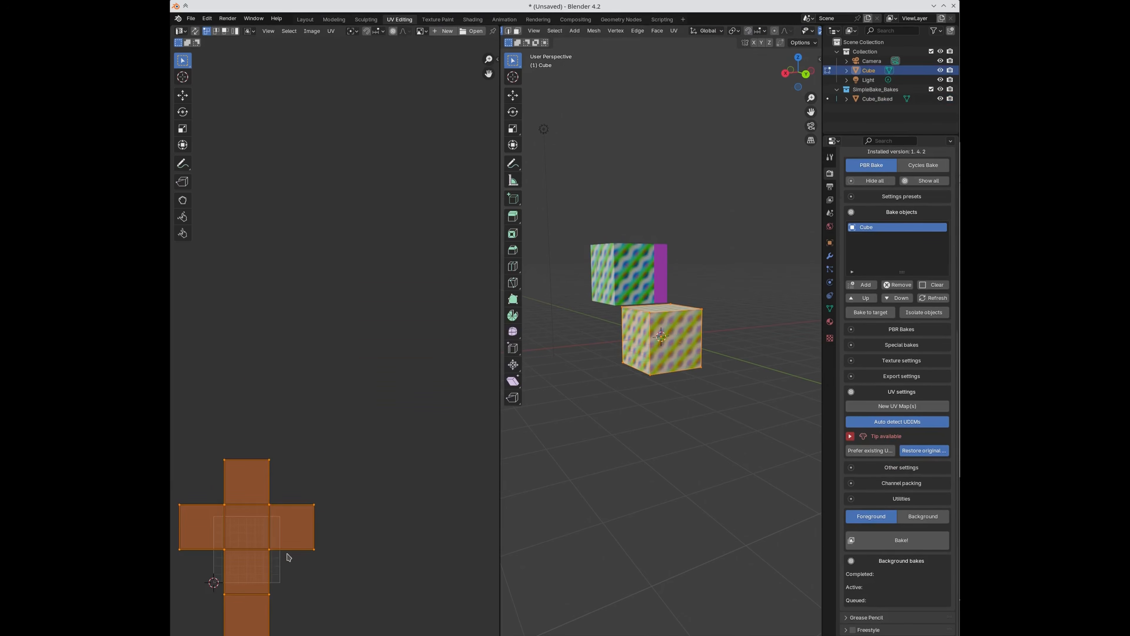
middle_click_drag(303, 534, 353, 437)
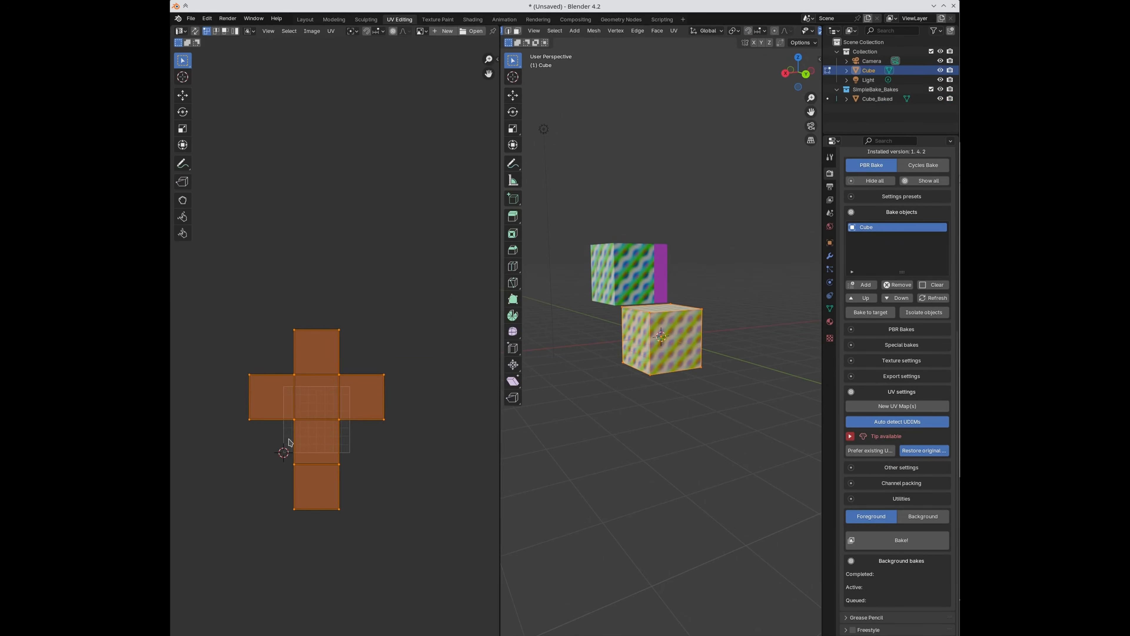
key("Tab")
left_click(646, 286)
key("Tab")
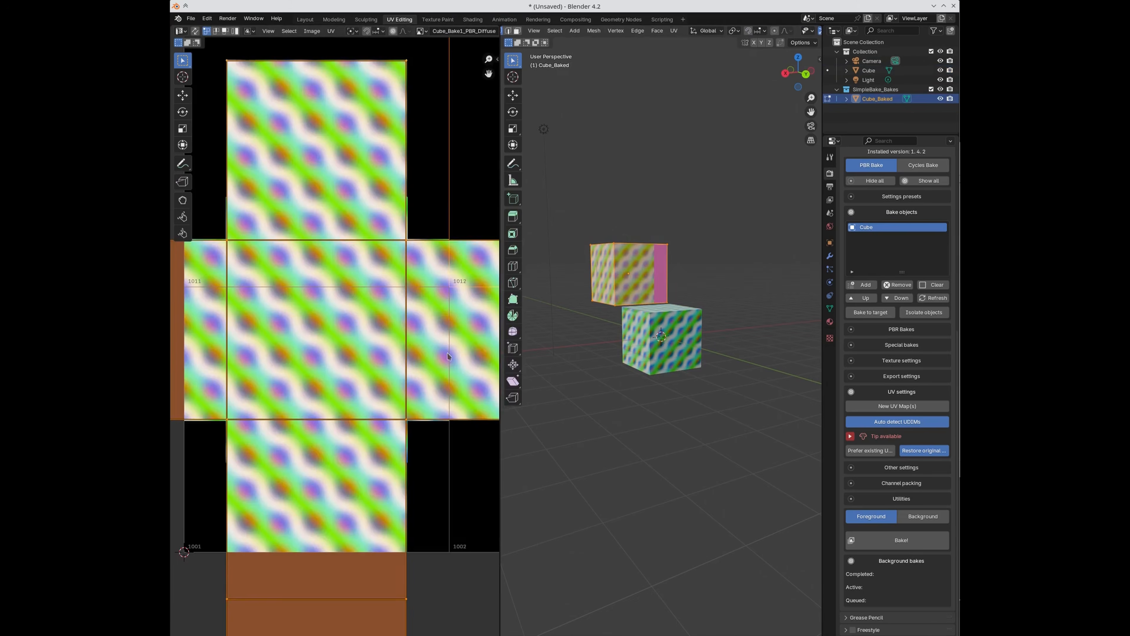
scroll(427, 379, "down", 5)
key("Tab")
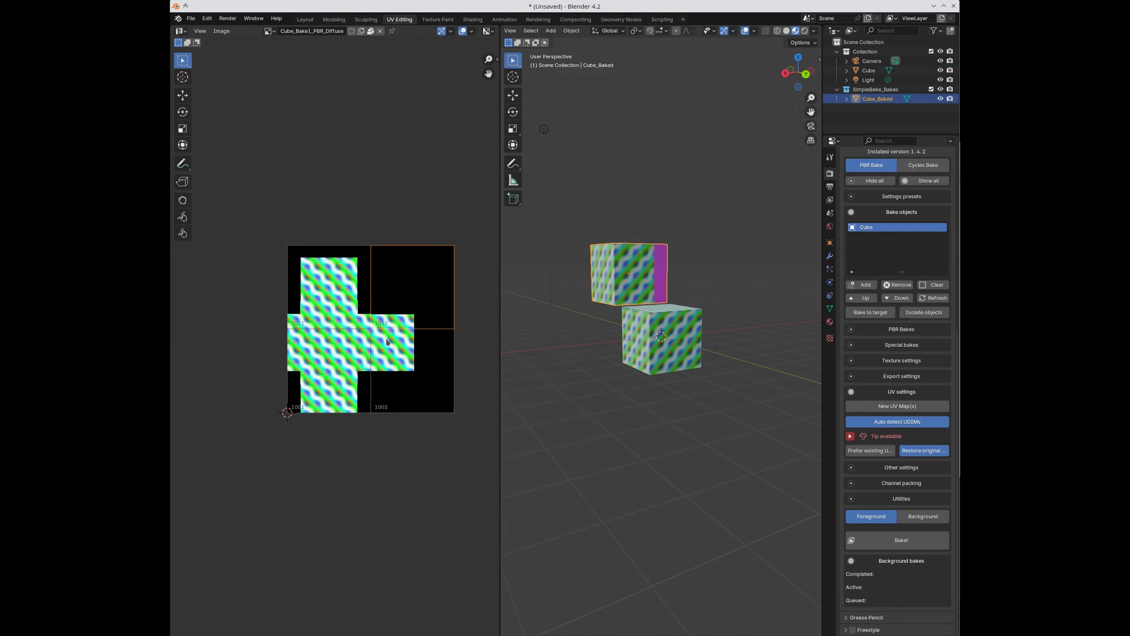
right_click(871, 91)
left_click(871, 93)
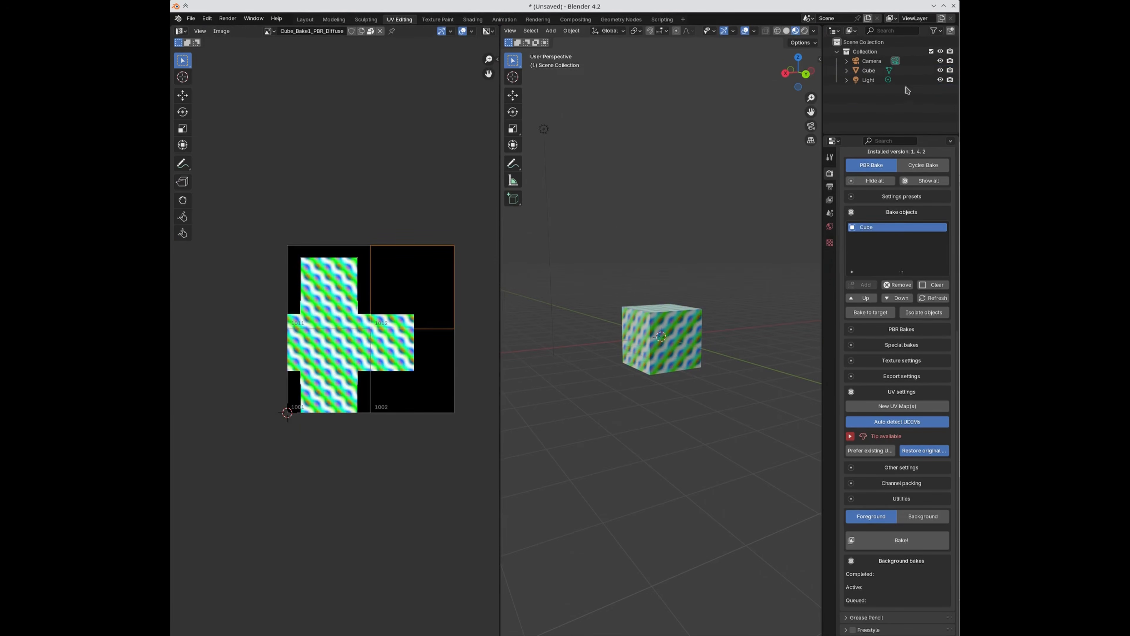
Step: Turn off automatic UDIM detection and rebake the Cube
left_click(893, 423)
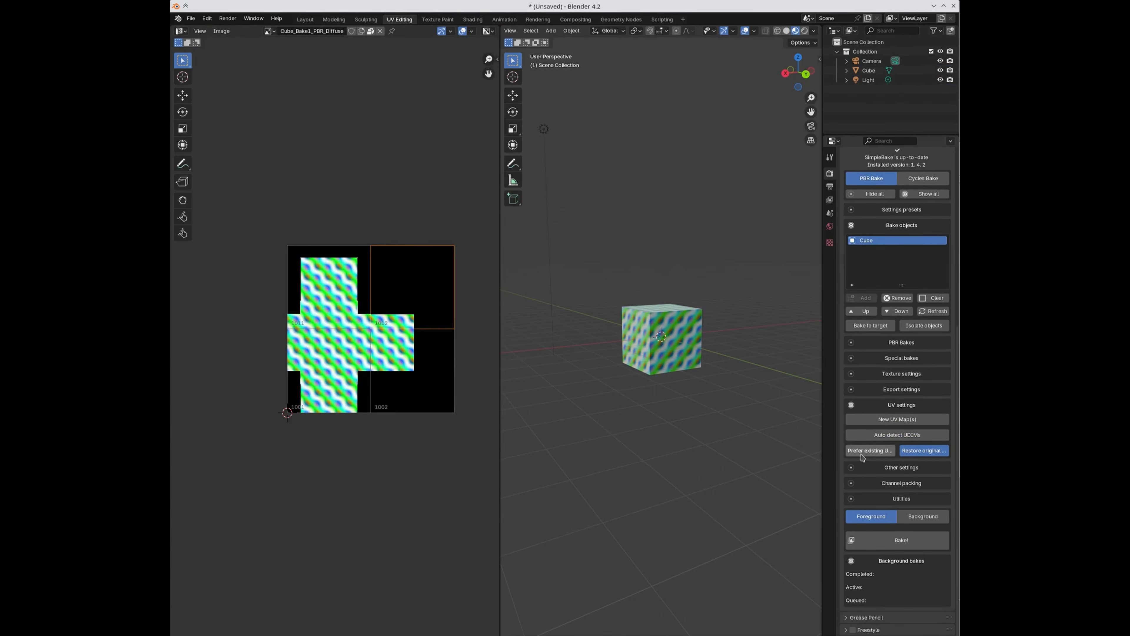
left_click(879, 542)
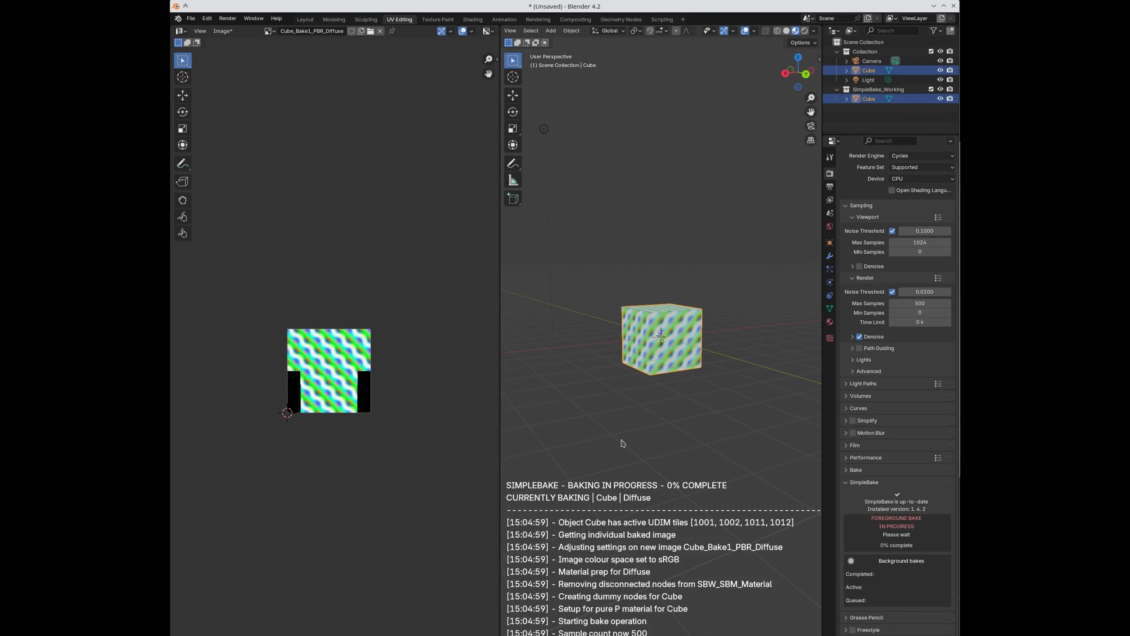
left_click(519, 340)
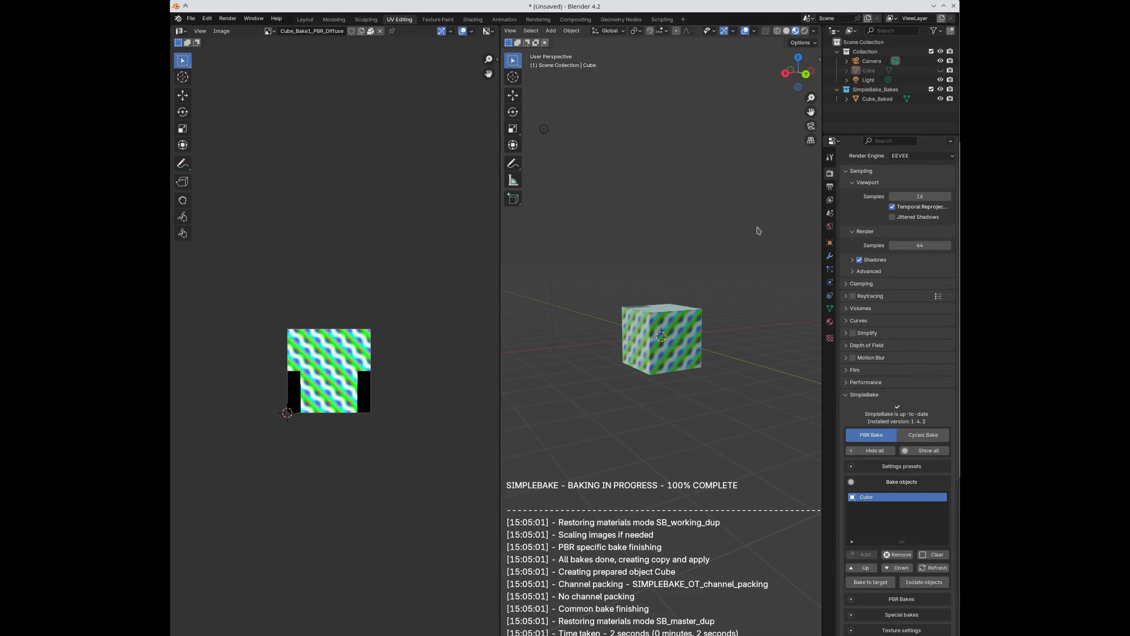
Step: Move the new Cube_Baked beside the unhidden original and check its UV layout
left_click(877, 100)
middle_click_drag(713, 301, 766, 413)
key("g")
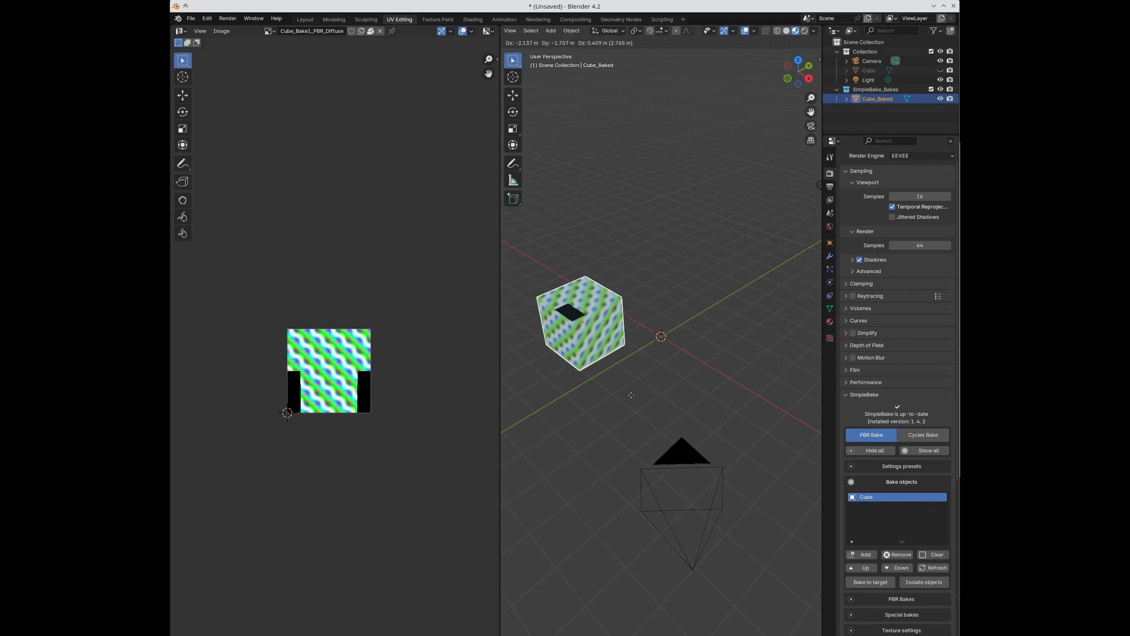
left_click(687, 397)
left_click(938, 72)
scroll(654, 343, "up", 3)
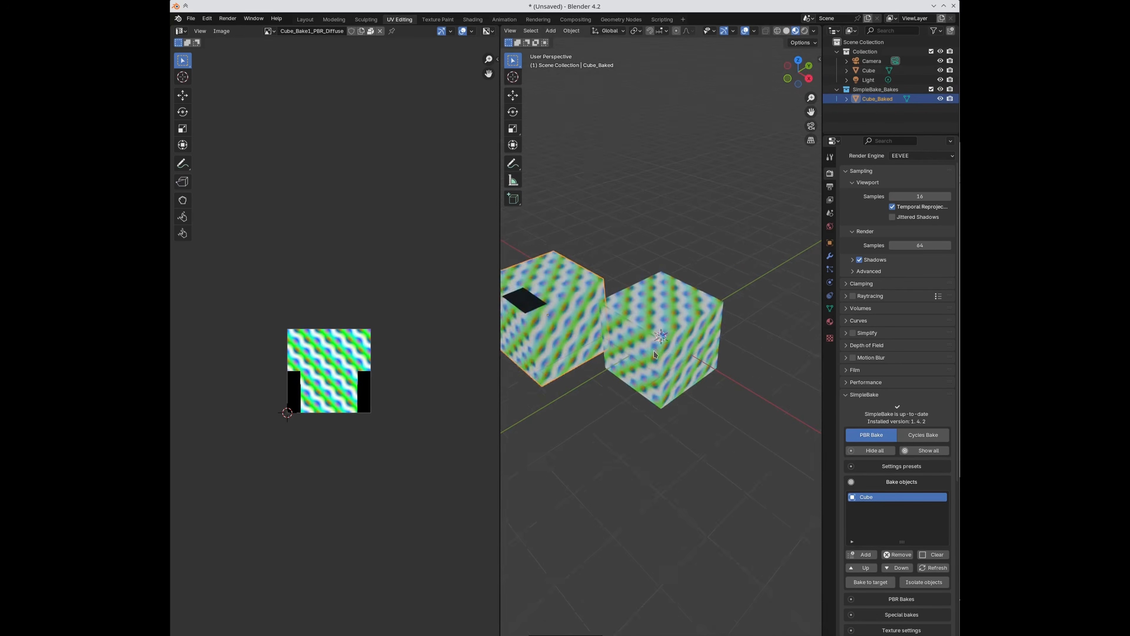
middle_click_drag(588, 414, 639, 309)
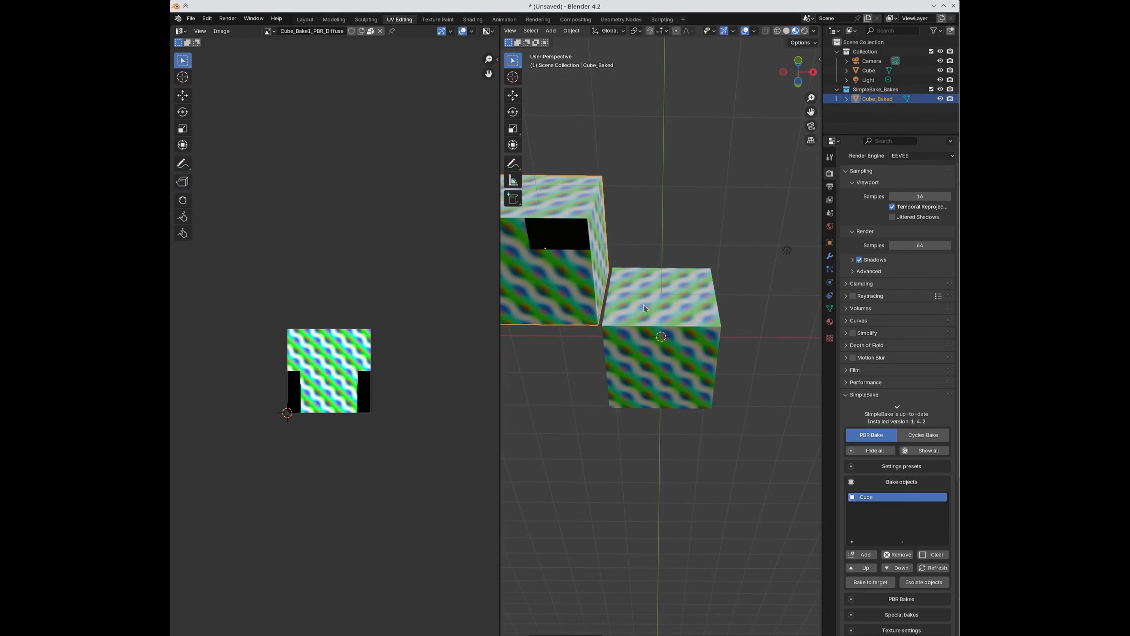
key("Tab")
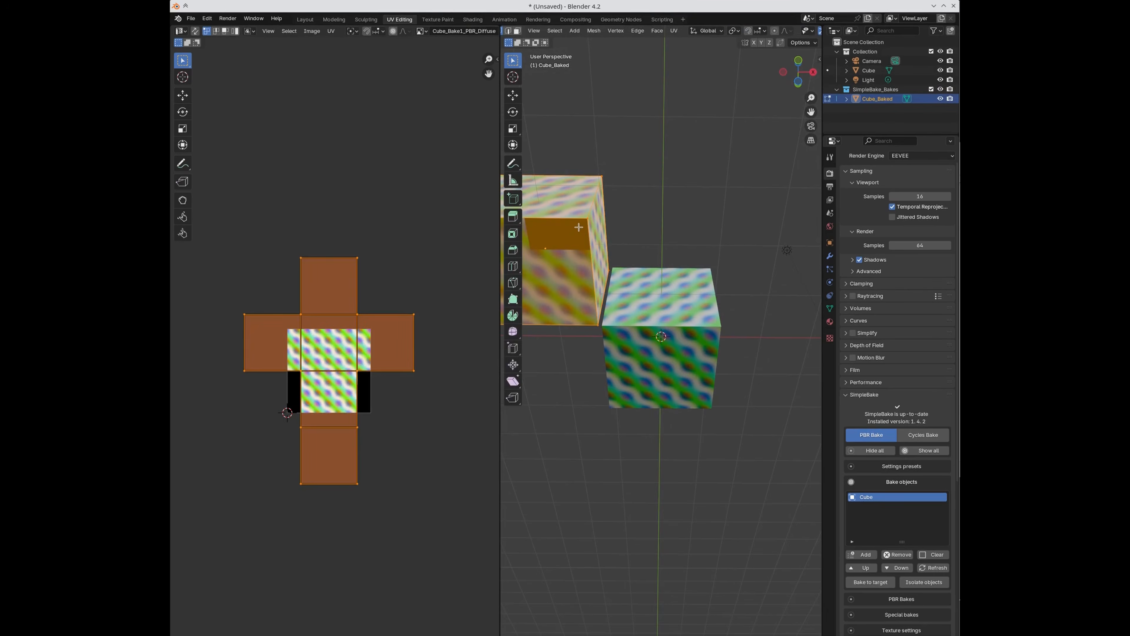
key("Tab")
key("Tab")
key("Tab")
middle_click_drag(730, 186, 661, 300)
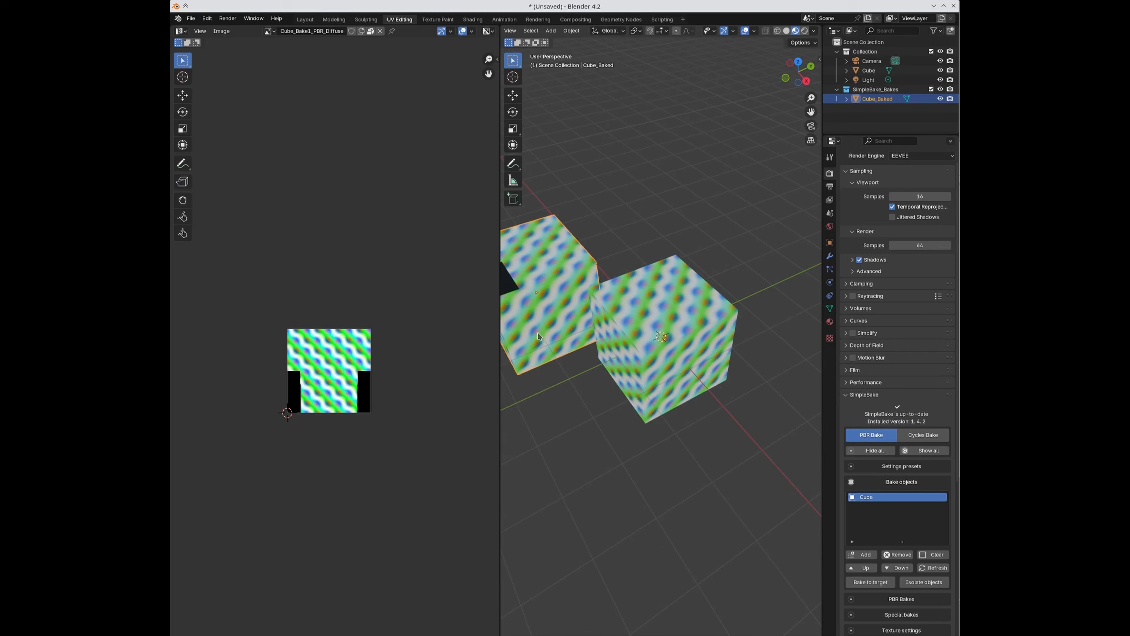
mouse_move(557, 333)
middle_mouse_down()
mouse_move(572, 347)
mouse_move(560, 354)
middle_mouse_up()
Step: Delete Cube_Baked and show the original Cube's UV layout in Edit Mode
key("x")
left_click(560, 354)
left_click(679, 347)
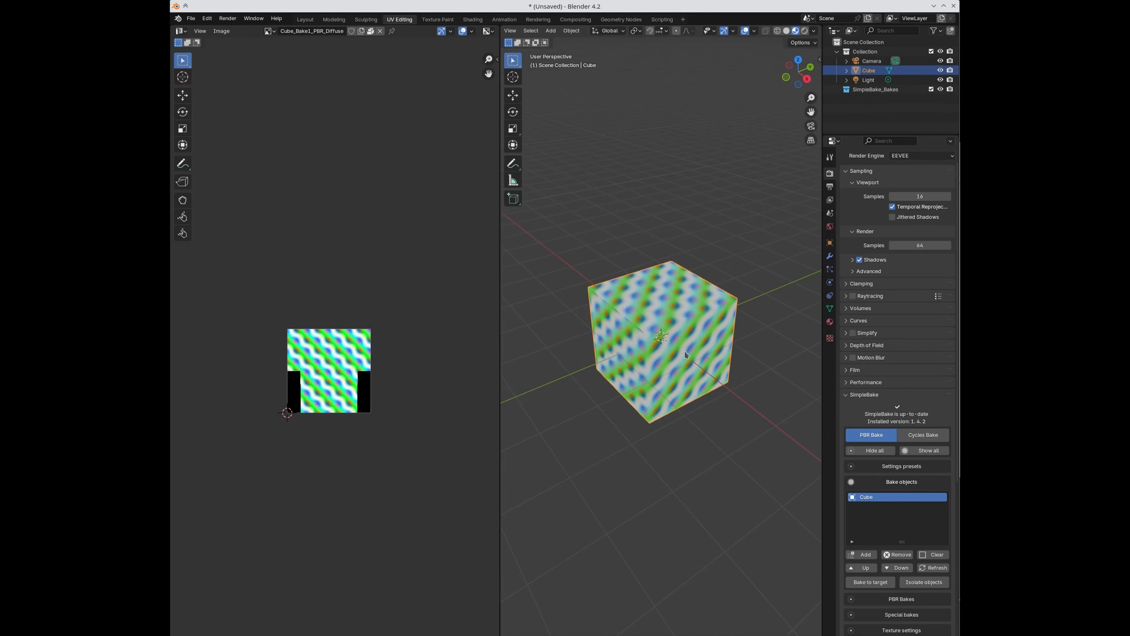
scroll(448, 446, "up", 3)
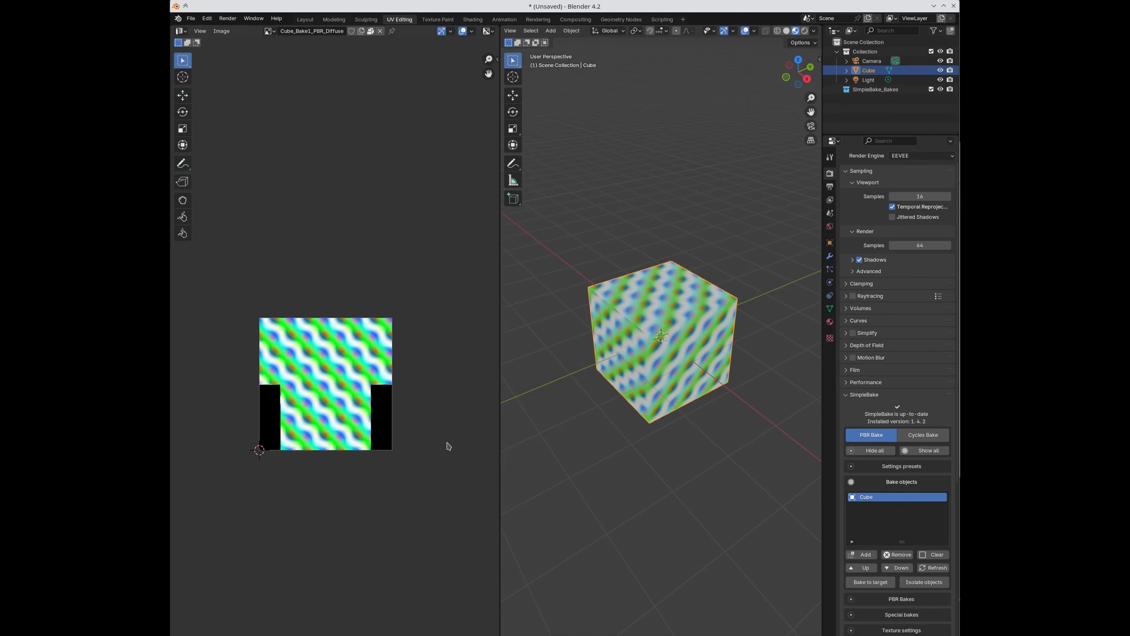
key("Tab")
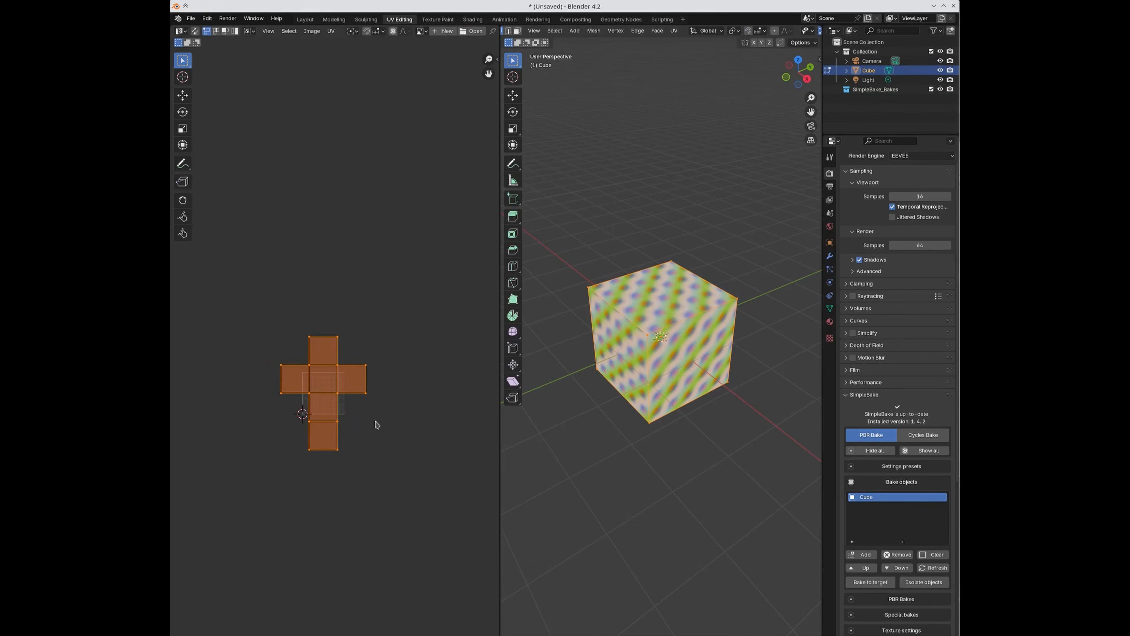
scroll(356, 401, "up", 3)
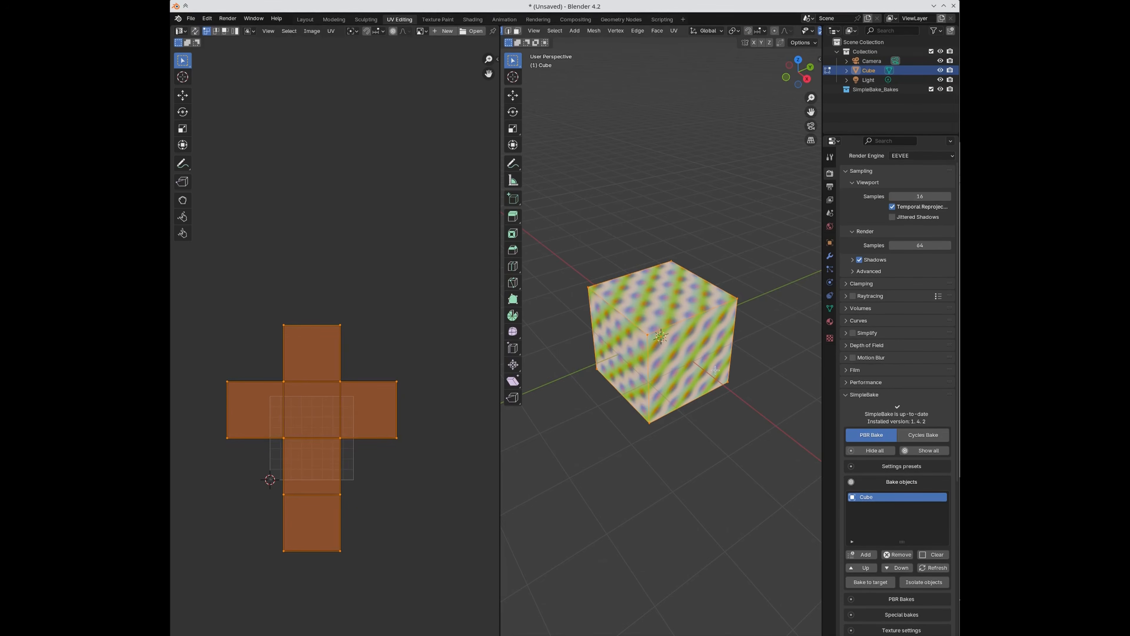
Step: Make SimpleBake the Cube's active UV map and view its cross layout in Edit Mode
key("Tab")
scroll(854, 376, "down", 5)
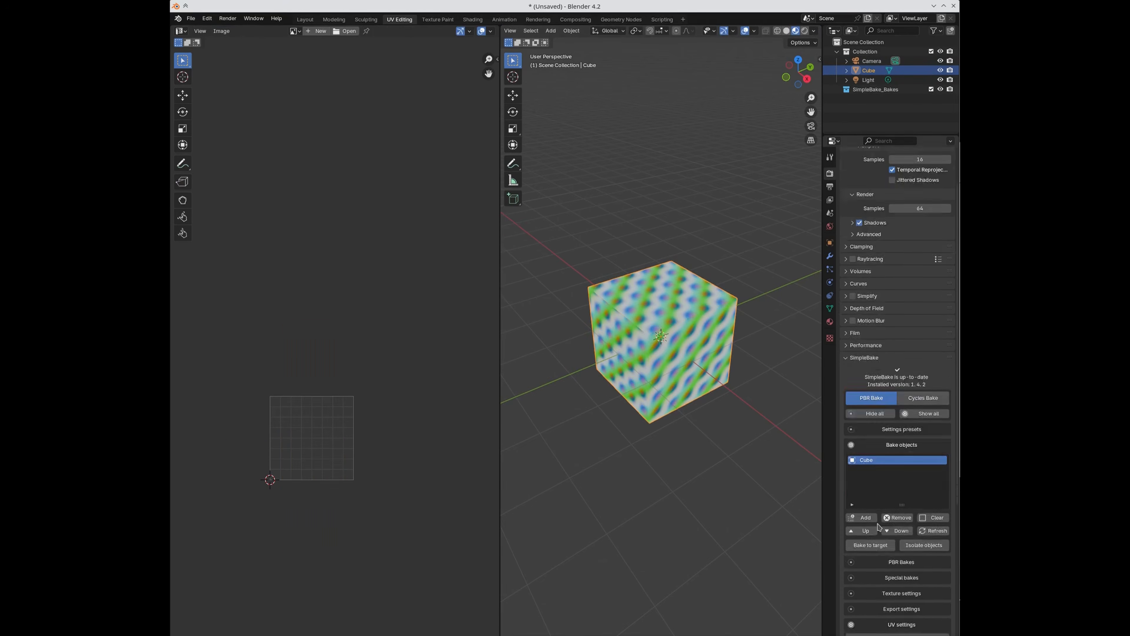
left_click(830, 308)
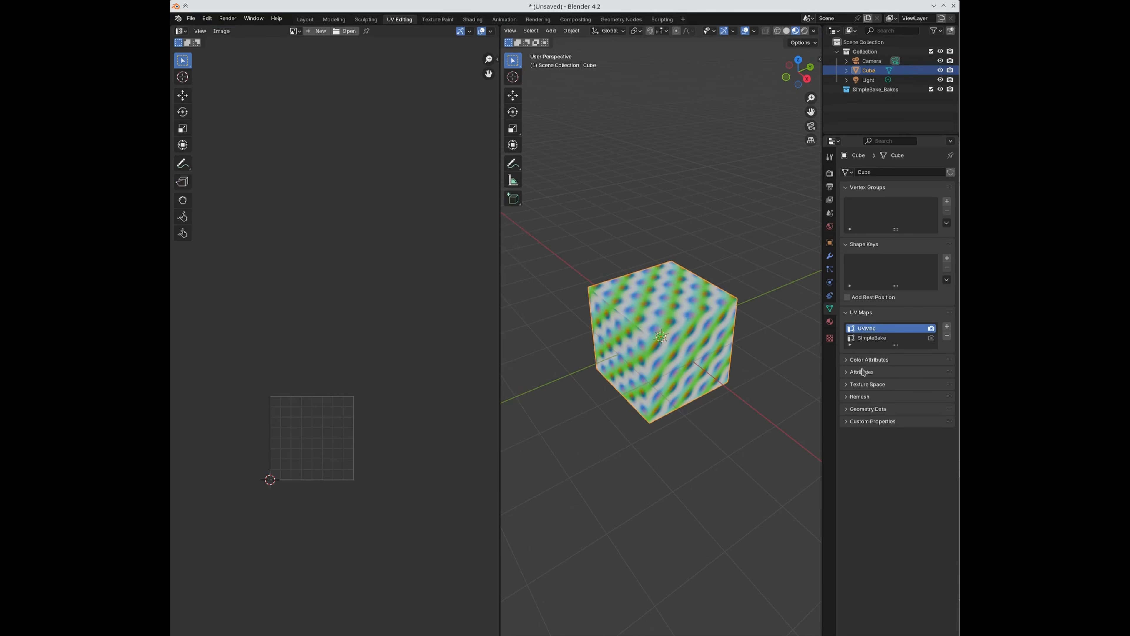
left_click(882, 341)
key("Tab")
scroll(371, 494, "up", 4)
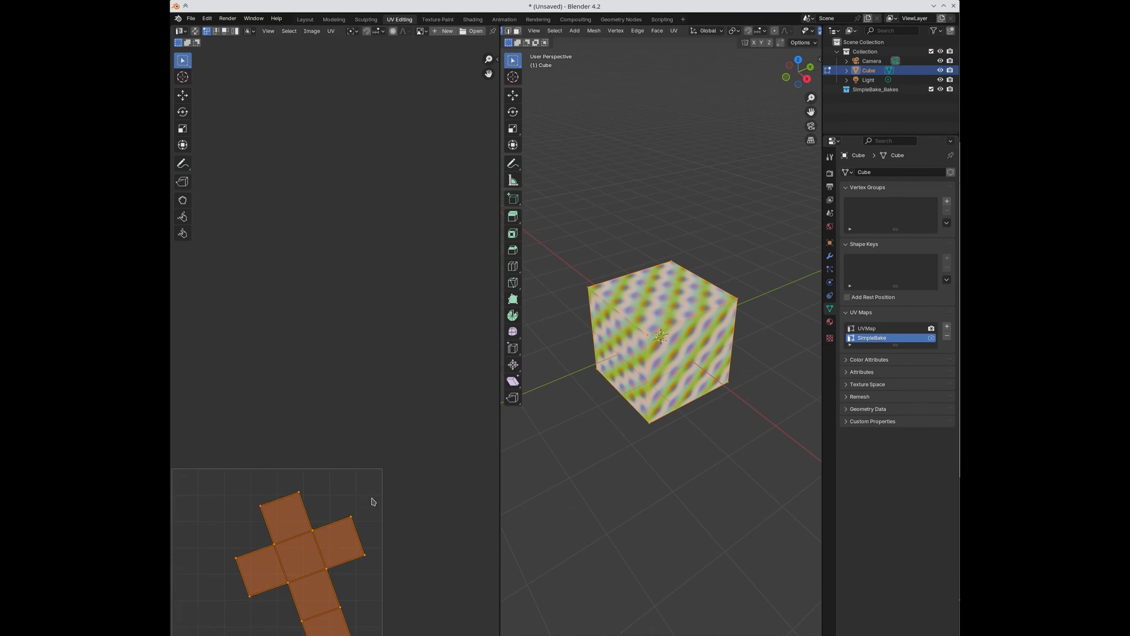
middle_click_drag(317, 501, 378, 437)
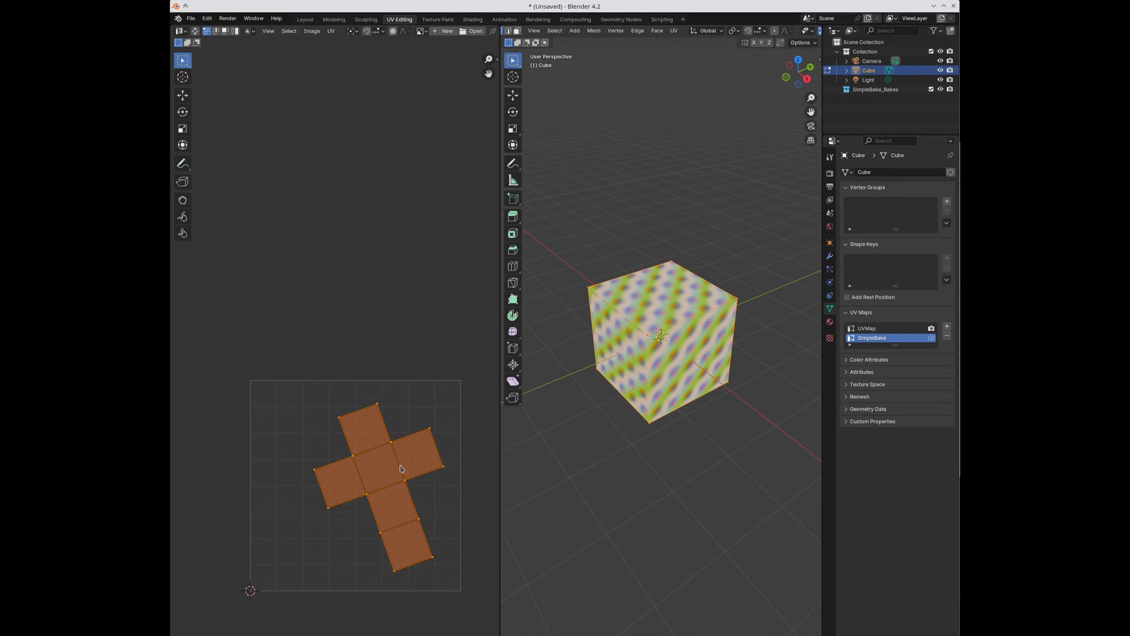
Step: In face select mode, move UV faces to rearrange the top of the cross layout
left_click(374, 428)
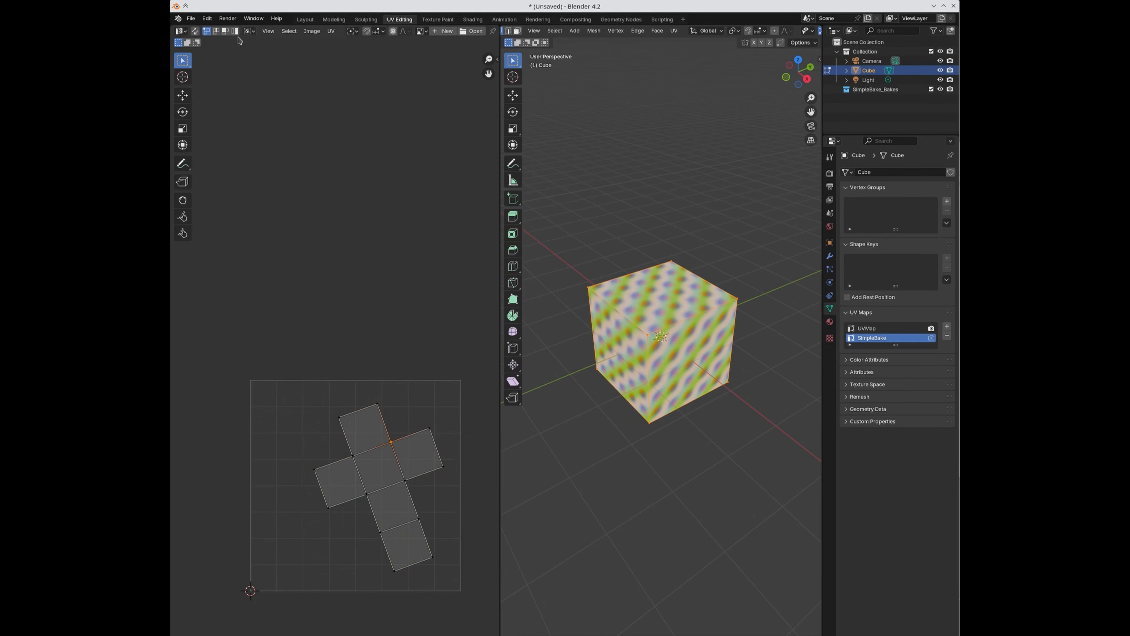
left_click(225, 31)
left_click_drag(361, 429, 356, 459)
left_click(278, 474)
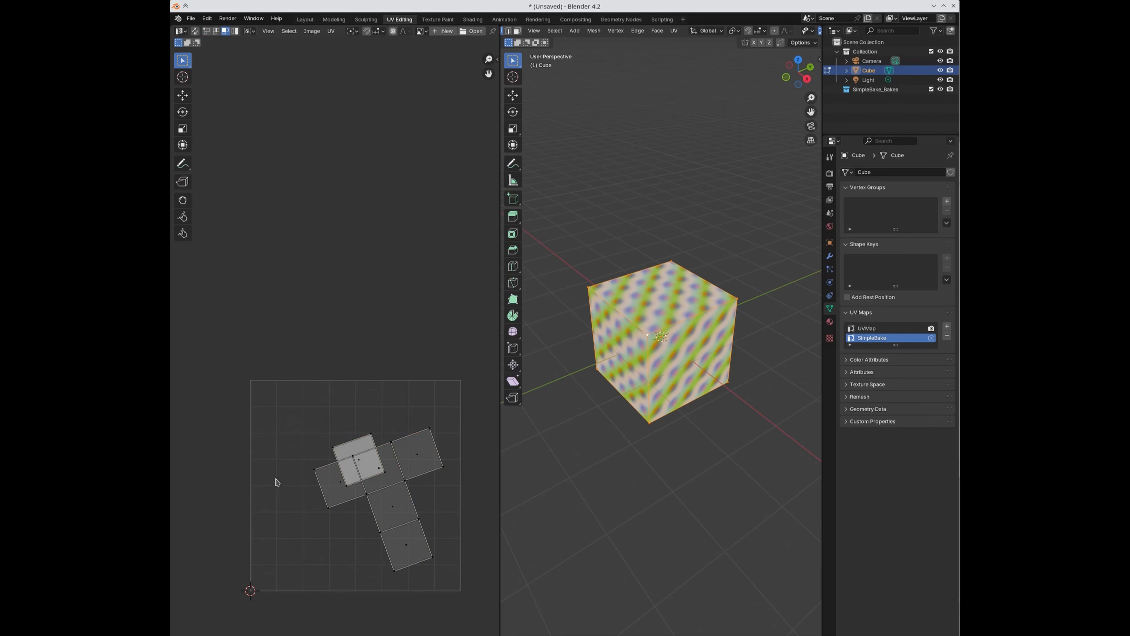
left_click_drag(351, 456, 350, 403)
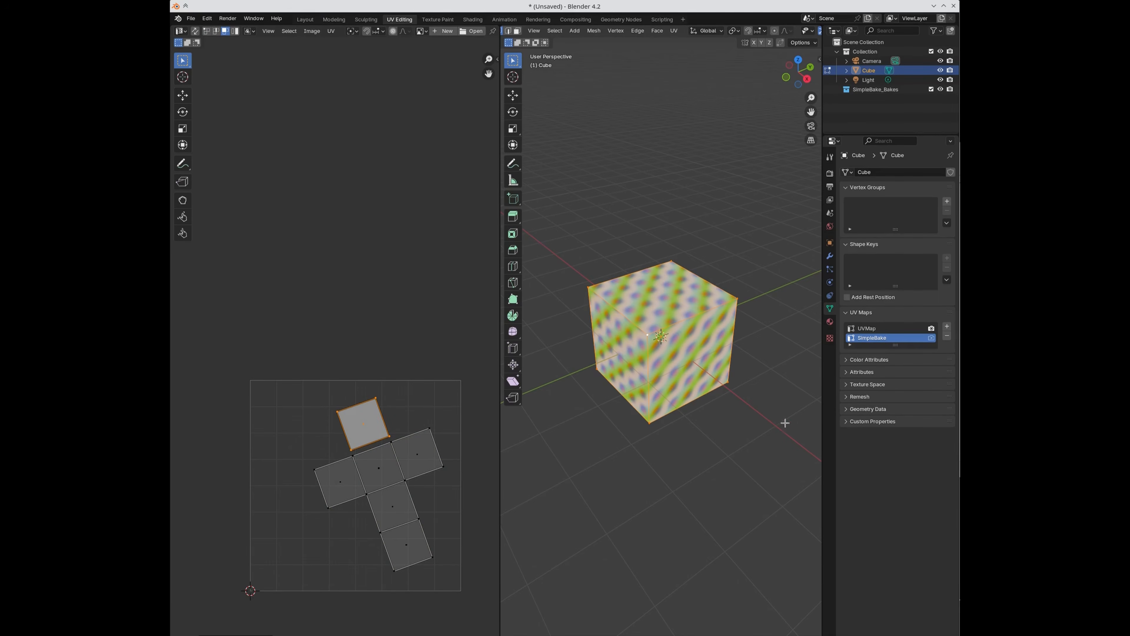
left_click(829, 173)
scroll(898, 489, "down", 10)
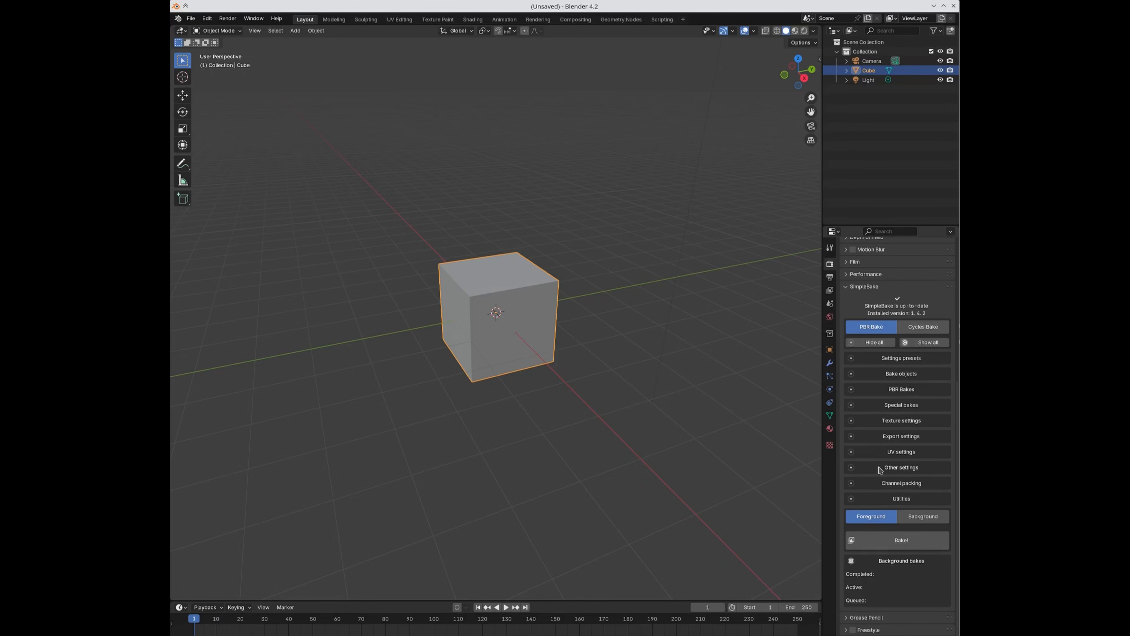
Step: Expand SimpleBake's Other settings and Bake objects list, then bake the Cube
left_click(879, 469)
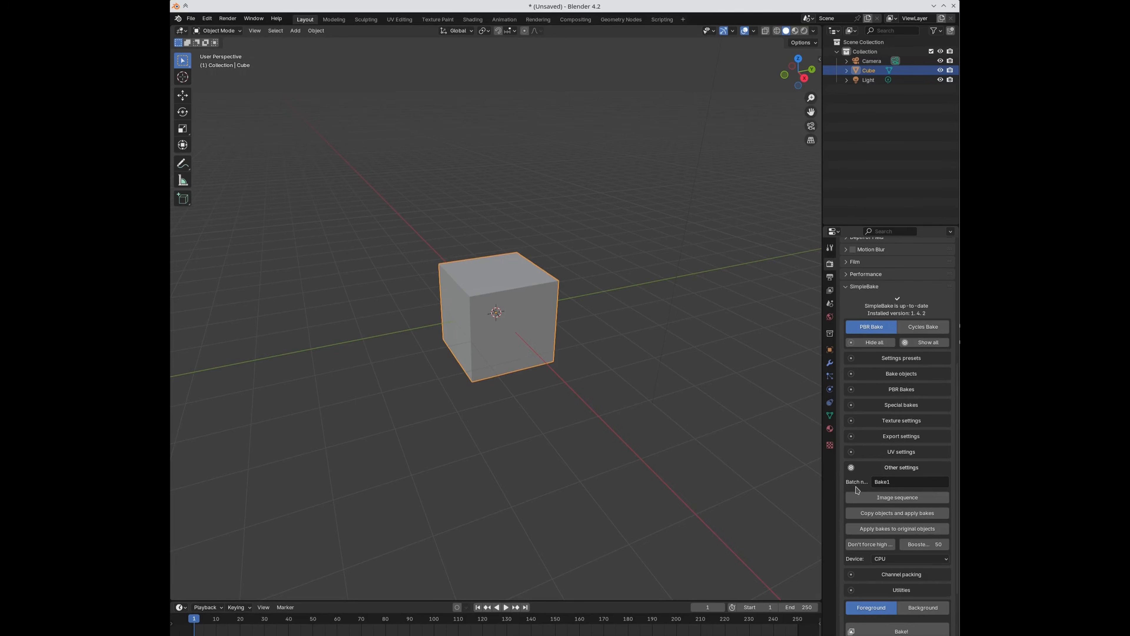
left_click(871, 377)
scroll(894, 452, "down", 8)
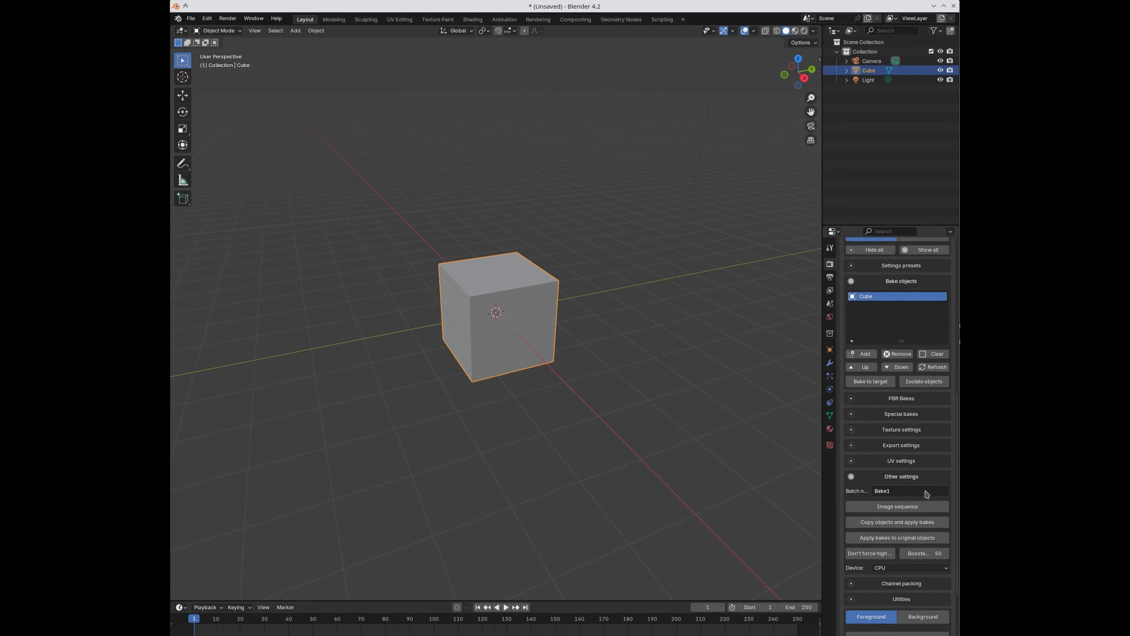
left_click(888, 542)
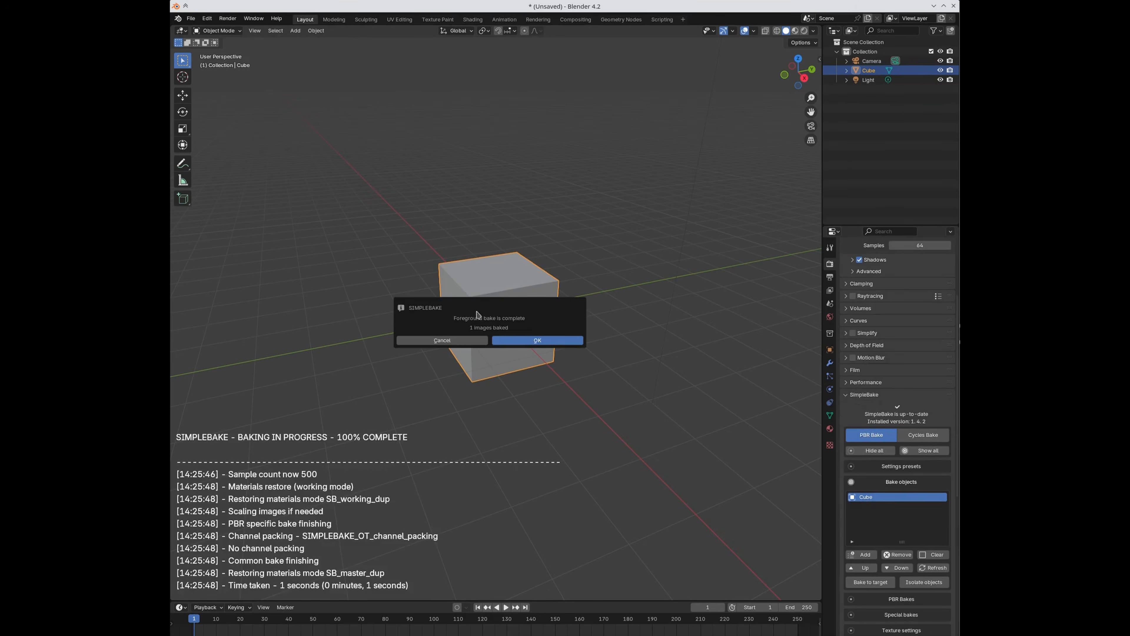
Step: Display the baked Cube_Bake1_PBR_Diffuse image in the UV Editing workspace
left_click(398, 19)
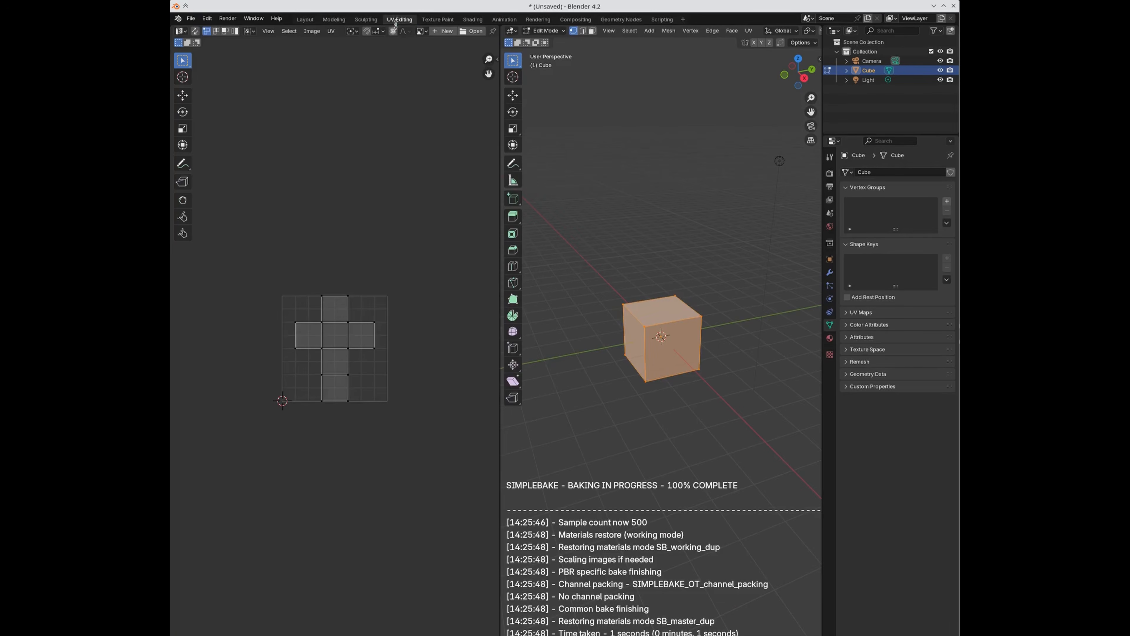
left_click(420, 31)
left_click(441, 50)
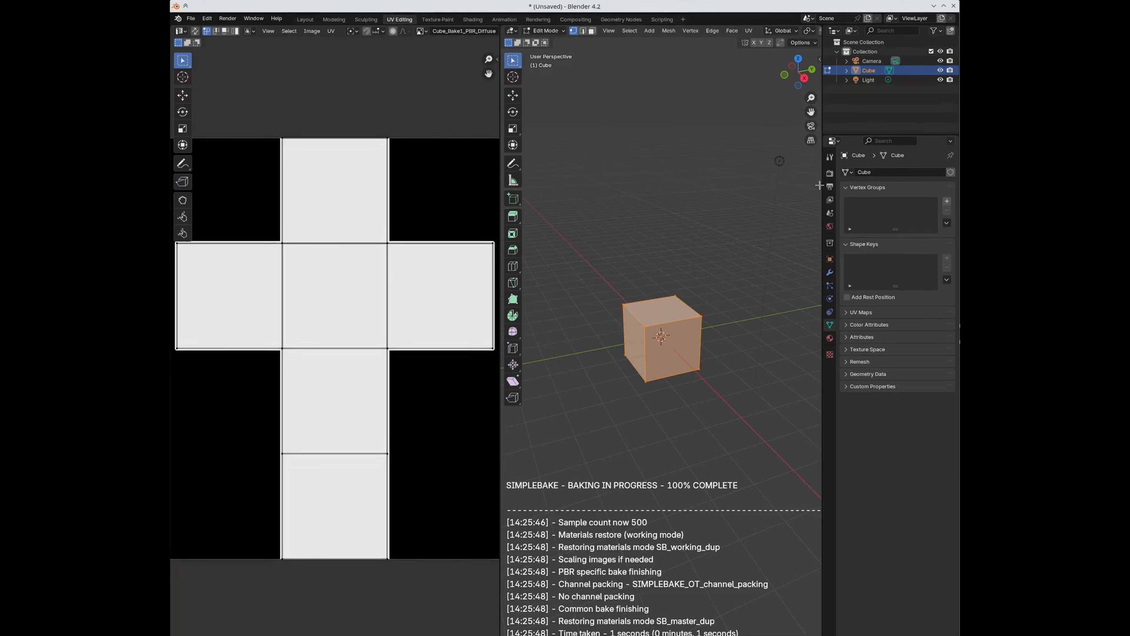
Step: Open Blender's Preferences from the Edit menu
left_click(829, 173)
scroll(894, 356, "down", 10)
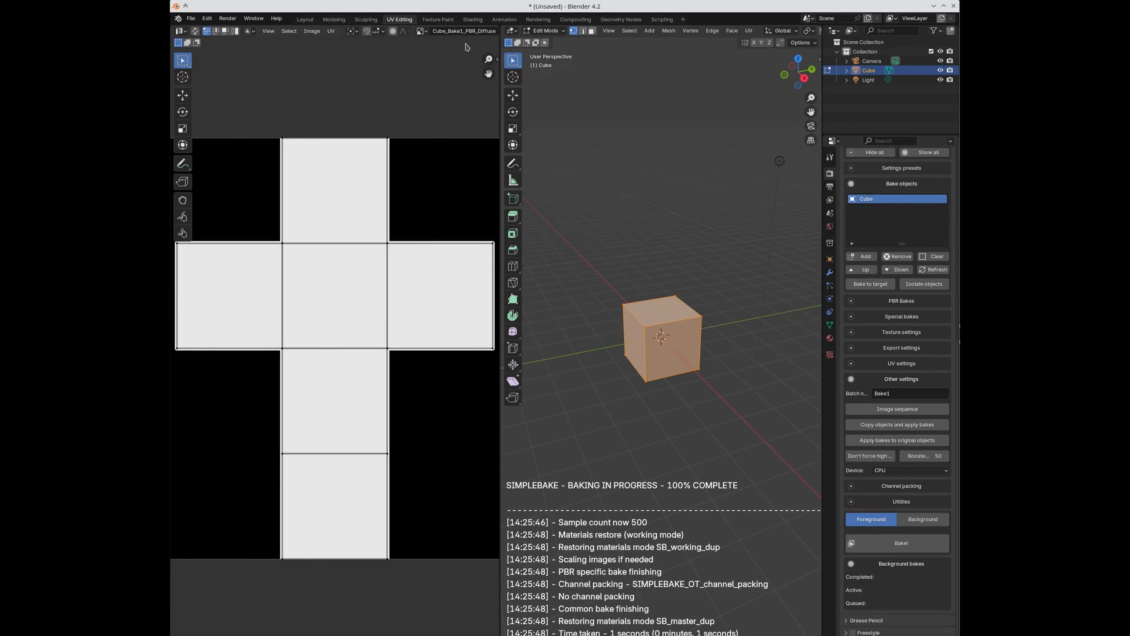
left_click(207, 18)
left_click(233, 142)
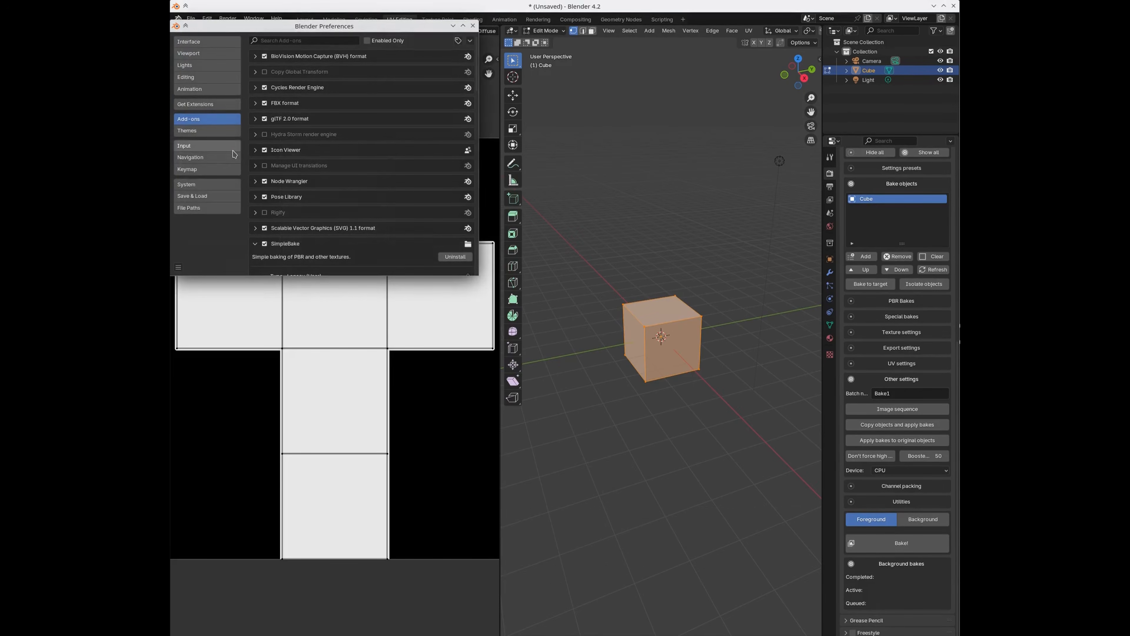
Step: Filter add-ons by 'sim', review SimpleBake's image-name format and PBR aliases, then close Preferences
left_click(330, 40)
type("sim")
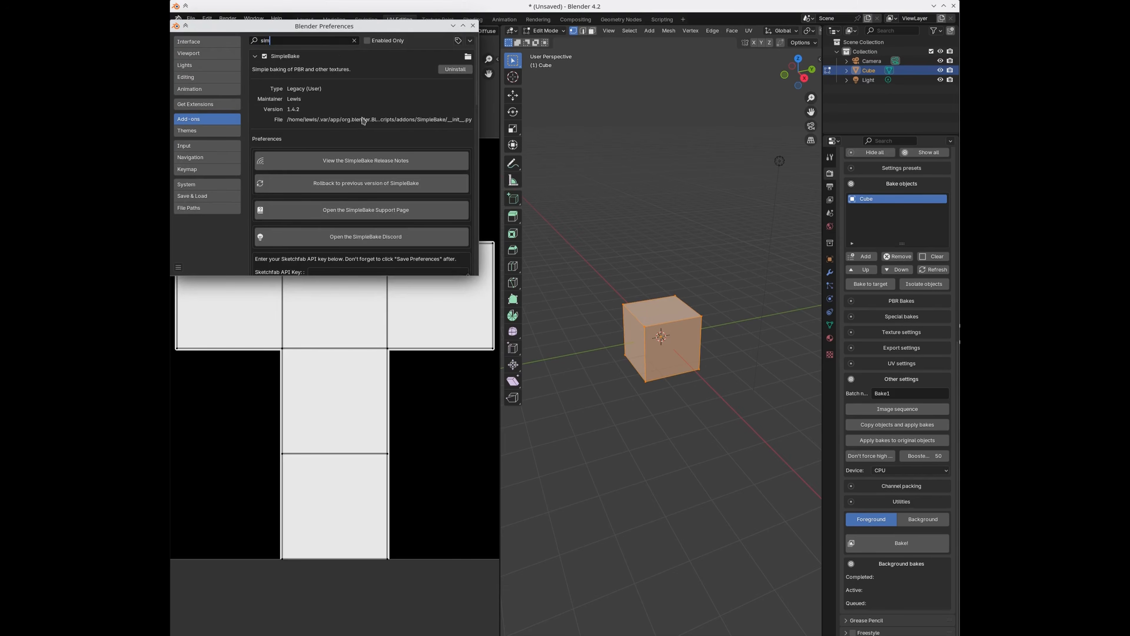
scroll(363, 121, "down", 10)
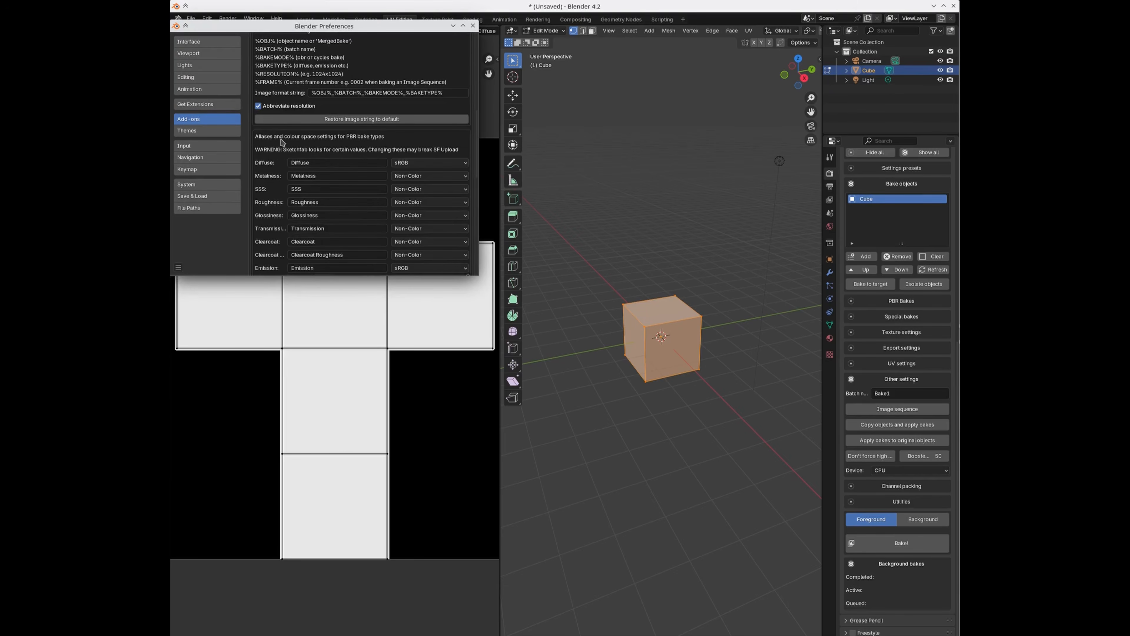
scroll(302, 164, "down", 3)
scroll(325, 103, "up", 4)
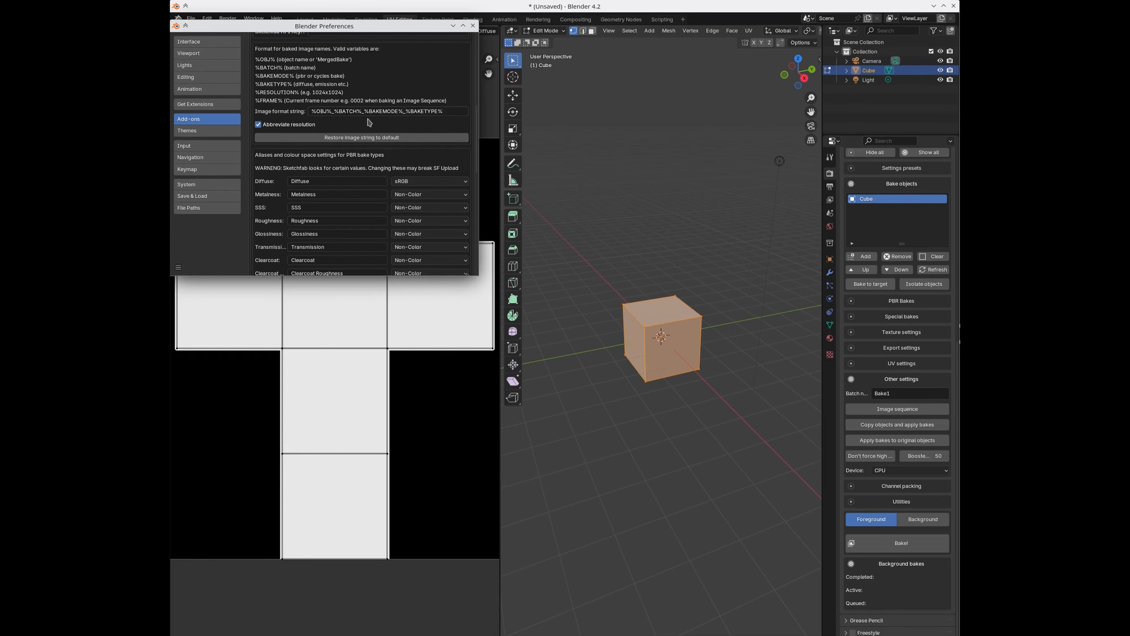
left_click(473, 26)
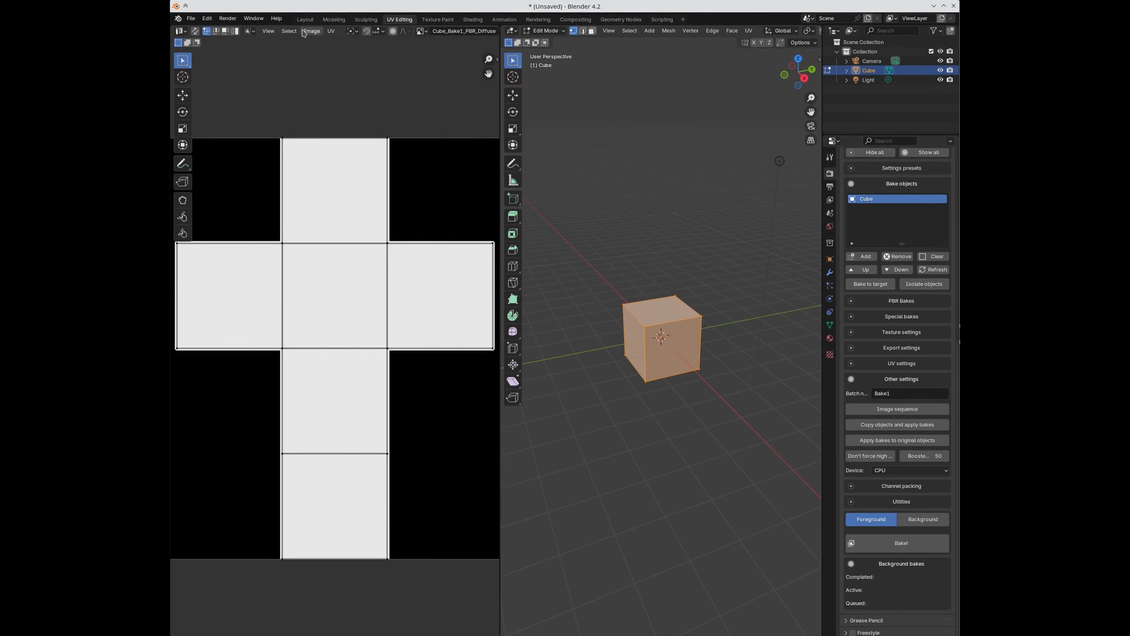
Step: In the Layout workspace, scrub the timeline through frames 1 to 4
left_click(306, 20)
scroll(845, 430, "down", 12)
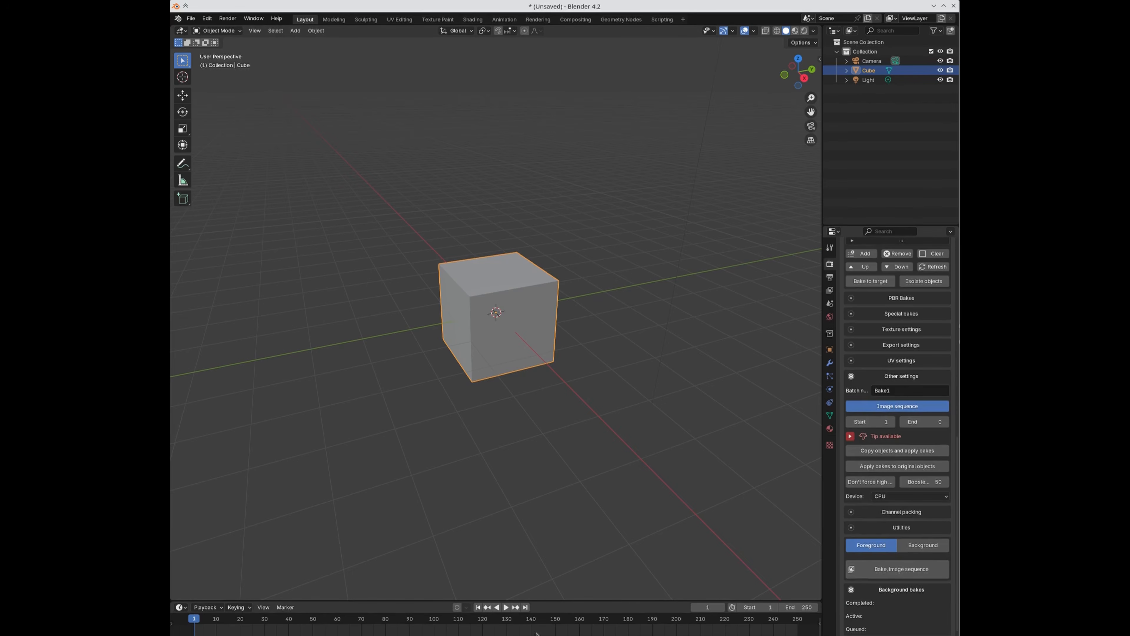
left_click(526, 608)
left_click(478, 608)
left_click(506, 607)
left_click(503, 607)
left_click(478, 608)
left_click(721, 608)
left_click(721, 608)
left_click(721, 608)
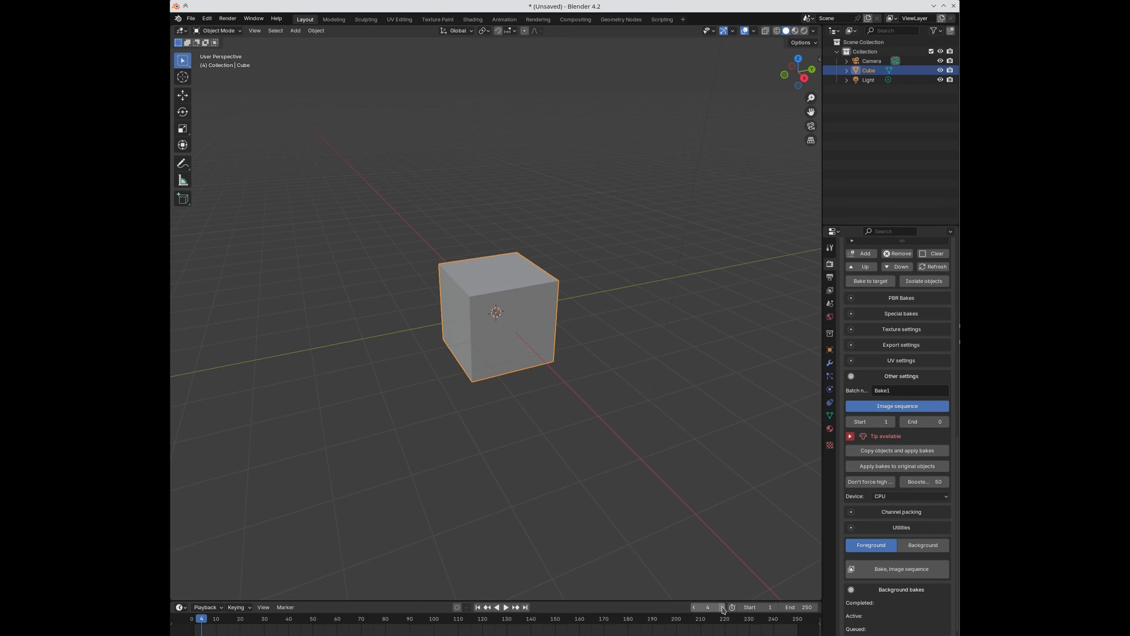
Step: Deselect the cube, reposition the Blender window and expand the PBR bake type options
left_click(667, 560)
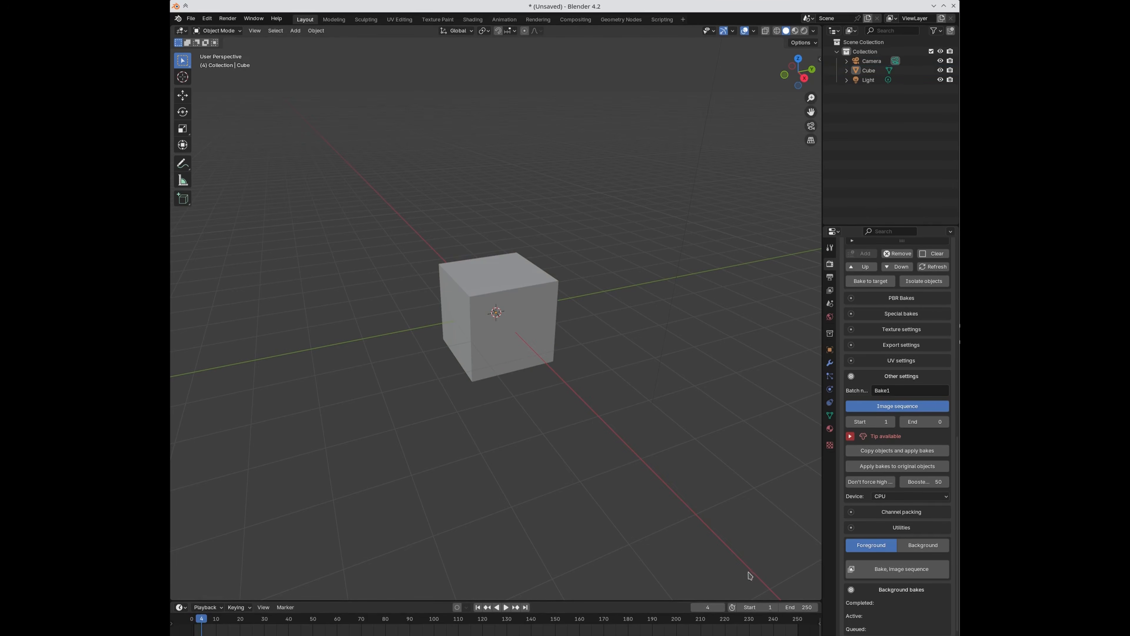
scroll(740, 576, "up", 1)
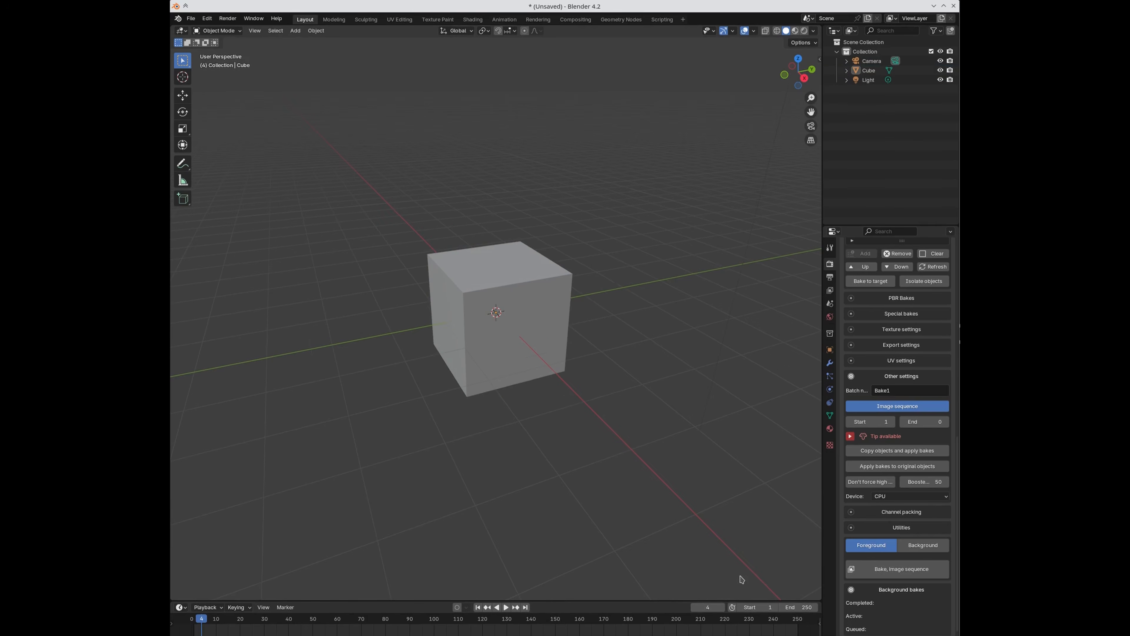
left_click_drag(894, 4, 171, 372)
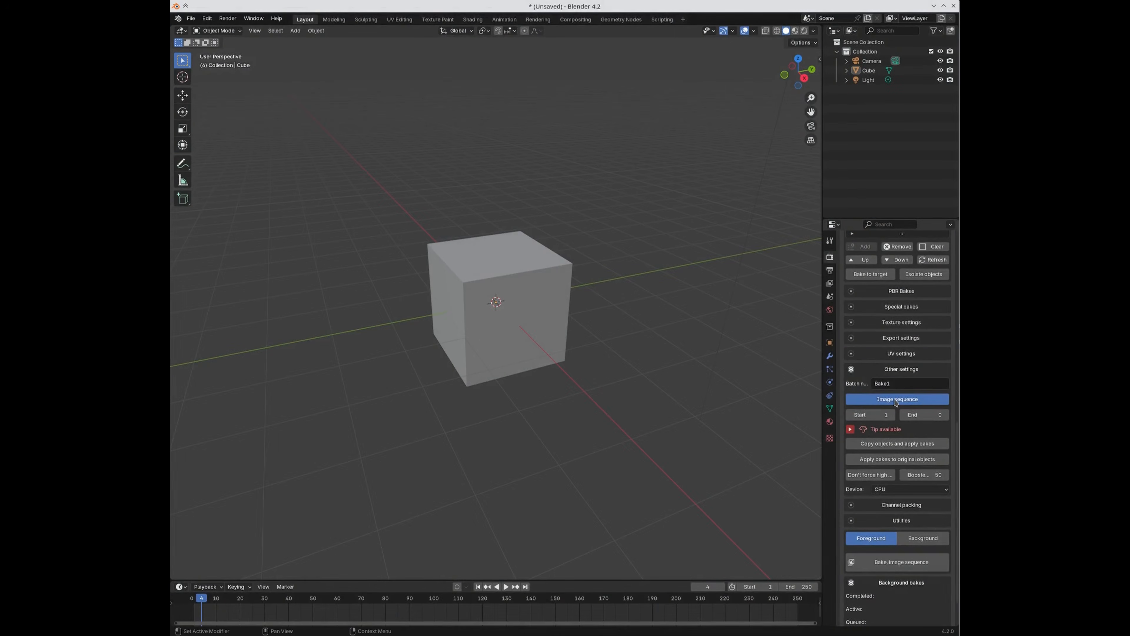
scroll(879, 354, "up", 1)
left_click(896, 311)
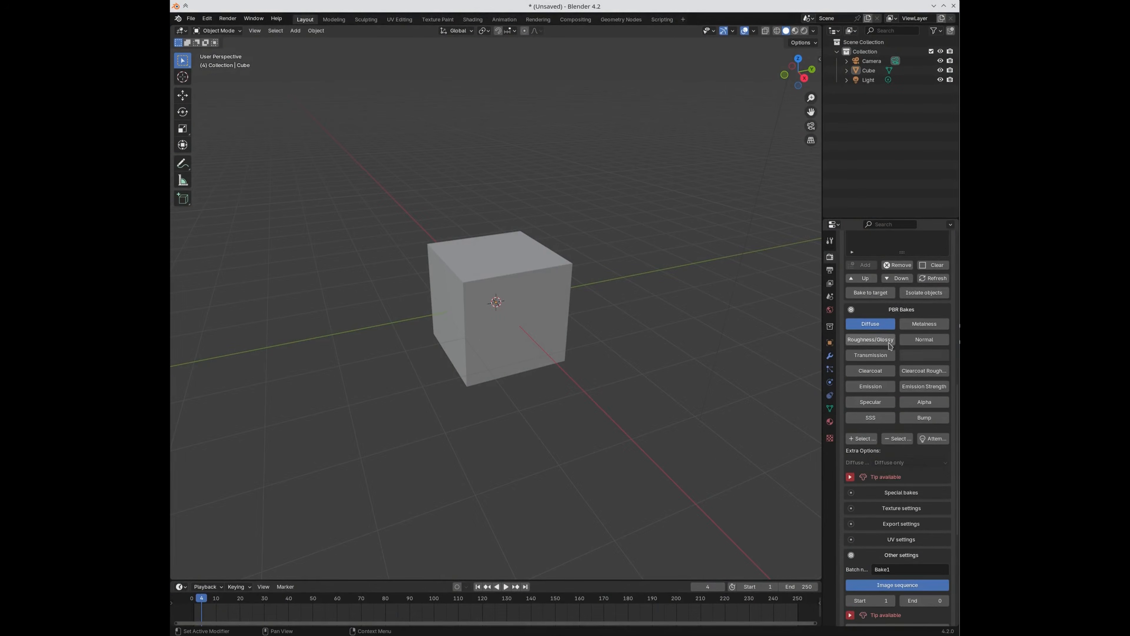
scroll(904, 512, "down", 1)
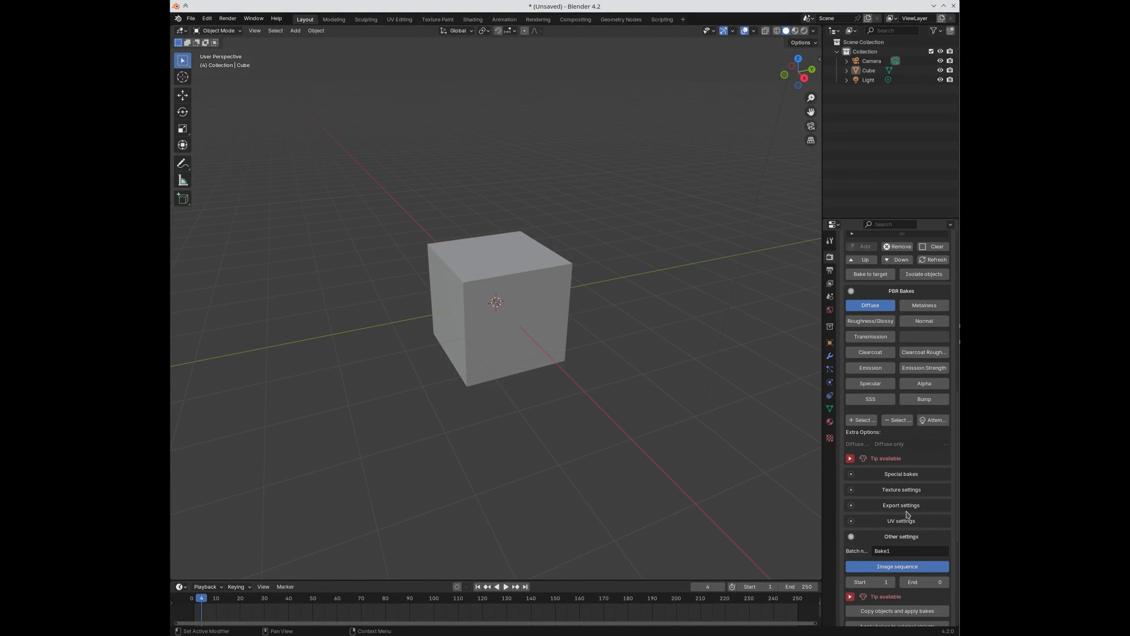
scroll(906, 514, "down", 4)
Step: Enable image sequence baking with an end frame of 3
left_click(890, 492)
left_click(881, 492)
left_click(928, 507)
type("2")
key("Return")
left_click(929, 508)
type("3")
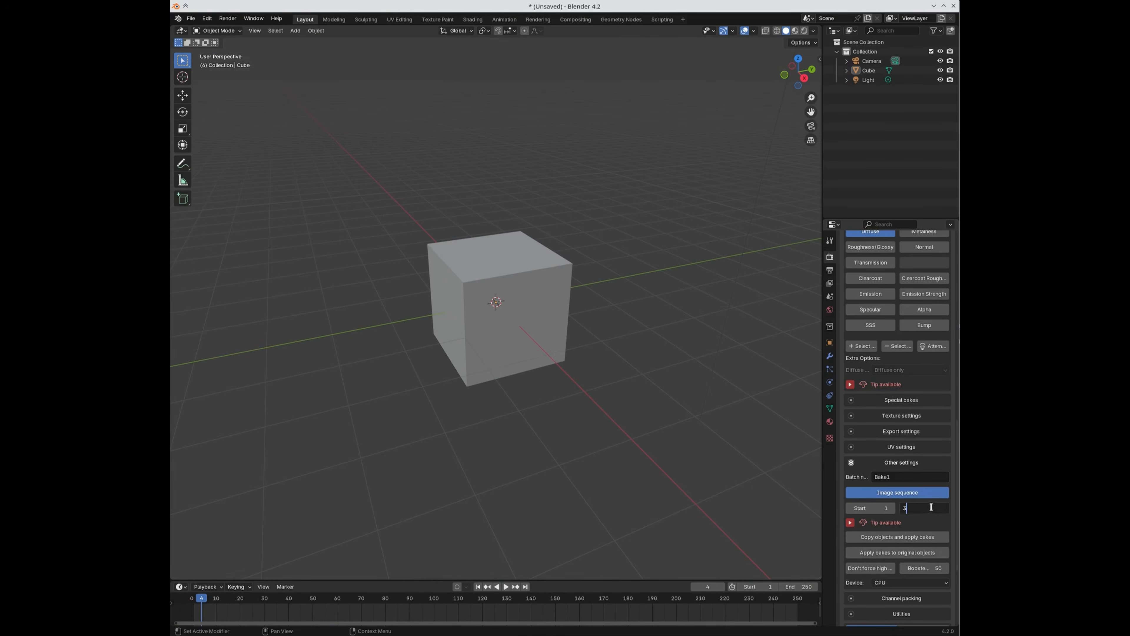
key("Return")
scroll(928, 507, "down", 5)
Step: Bake the Diffuse image sequence and browse the three Cube_Bake1_PBR_Diffuse images in UV Editing
left_click(896, 563)
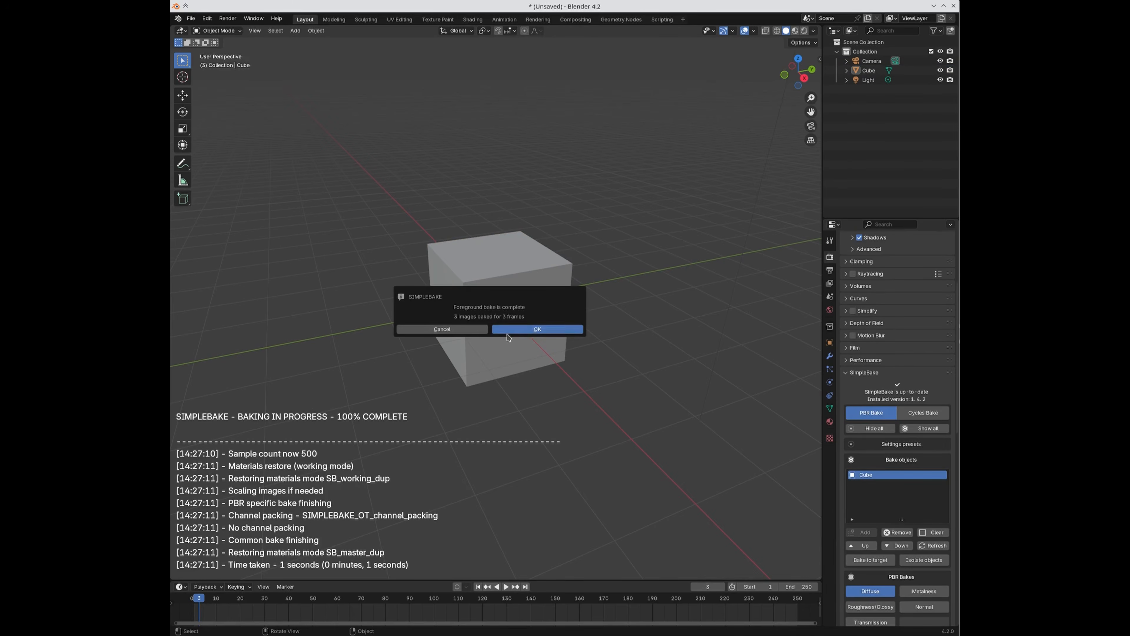
left_click(514, 330)
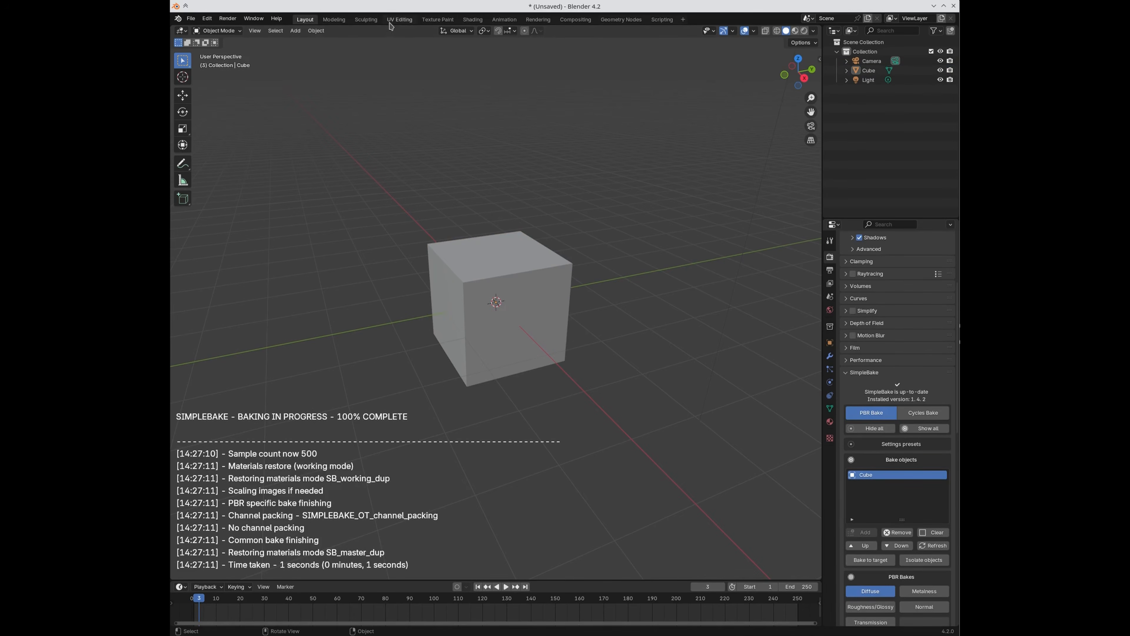
left_click(402, 19)
left_click(421, 30)
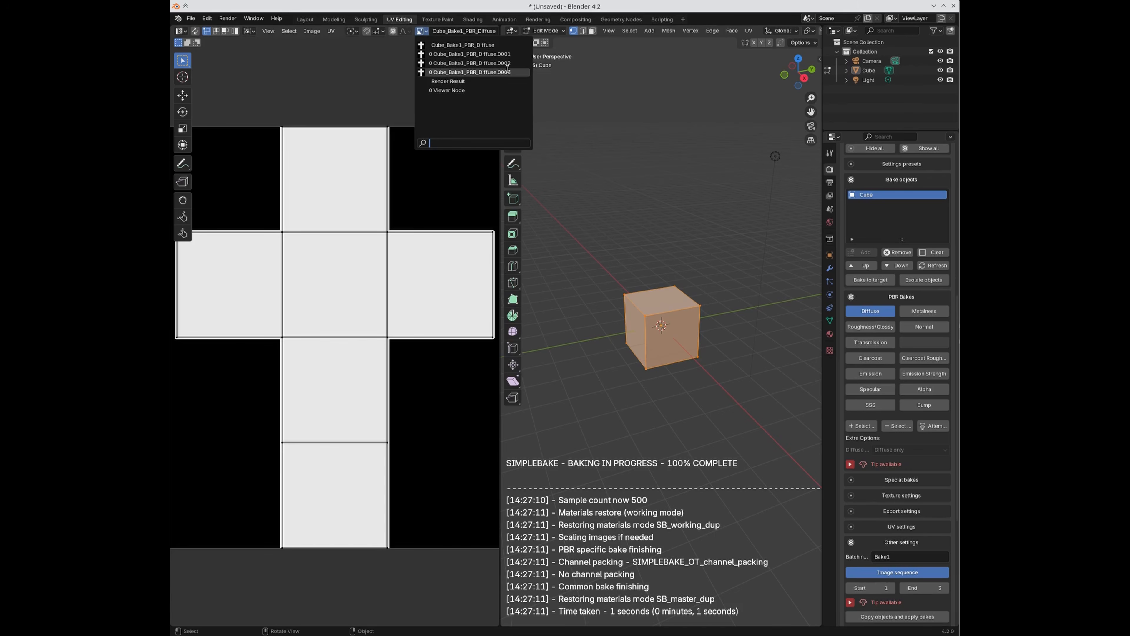
left_click(421, 30)
left_click(305, 20)
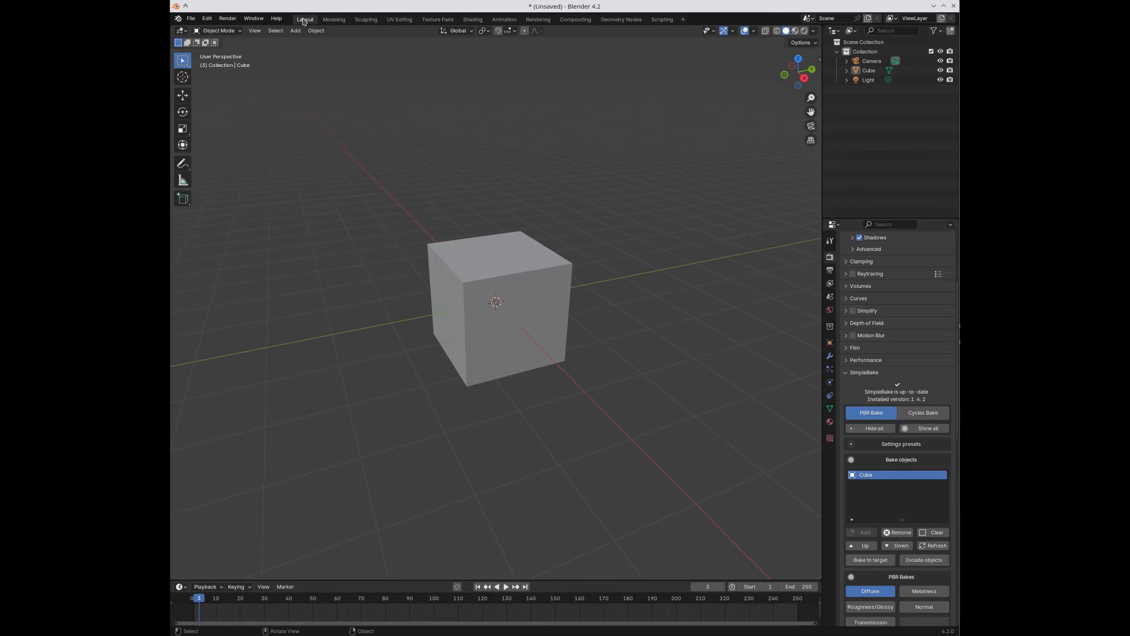
Step: Turn off Image sequence baking and enable Copy objects and apply bakes in SimpleBake
scroll(867, 404, "down", 6)
scroll(867, 404, "down", 5)
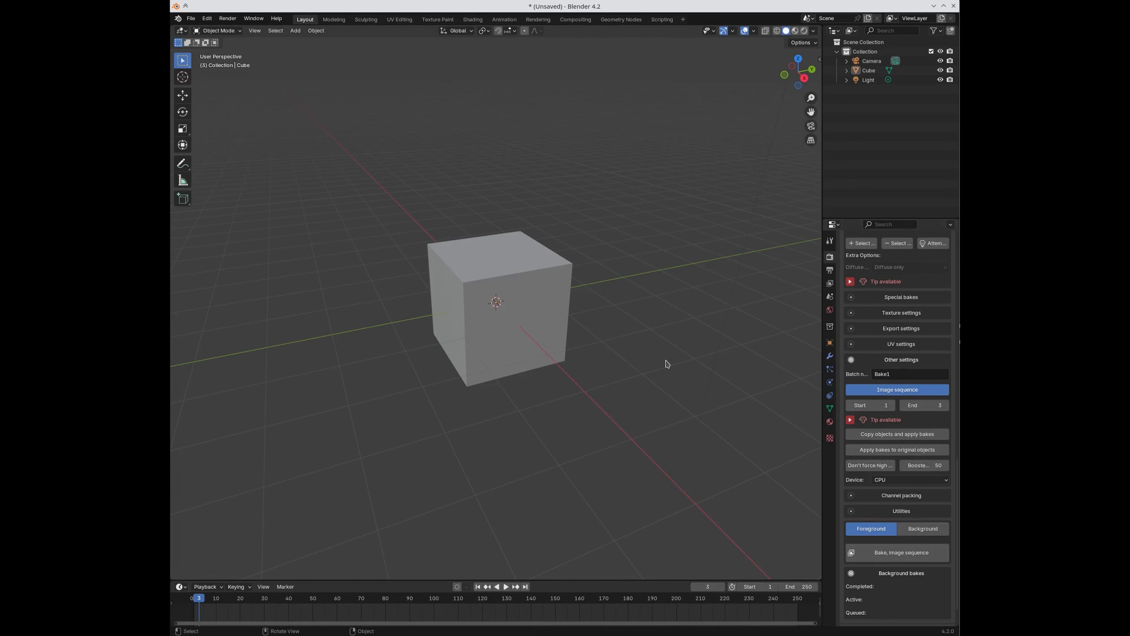
left_click(886, 392)
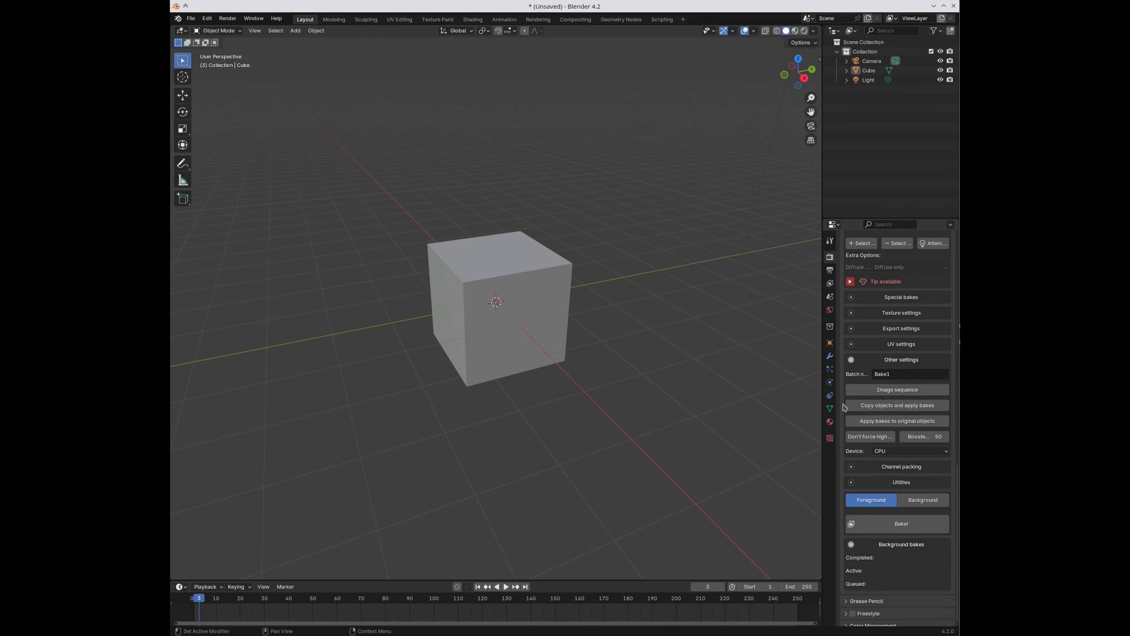
left_click(874, 412)
Step: Add a Magic Texture node to the cube's material and connect its Color to Base Color
left_click(550, 297)
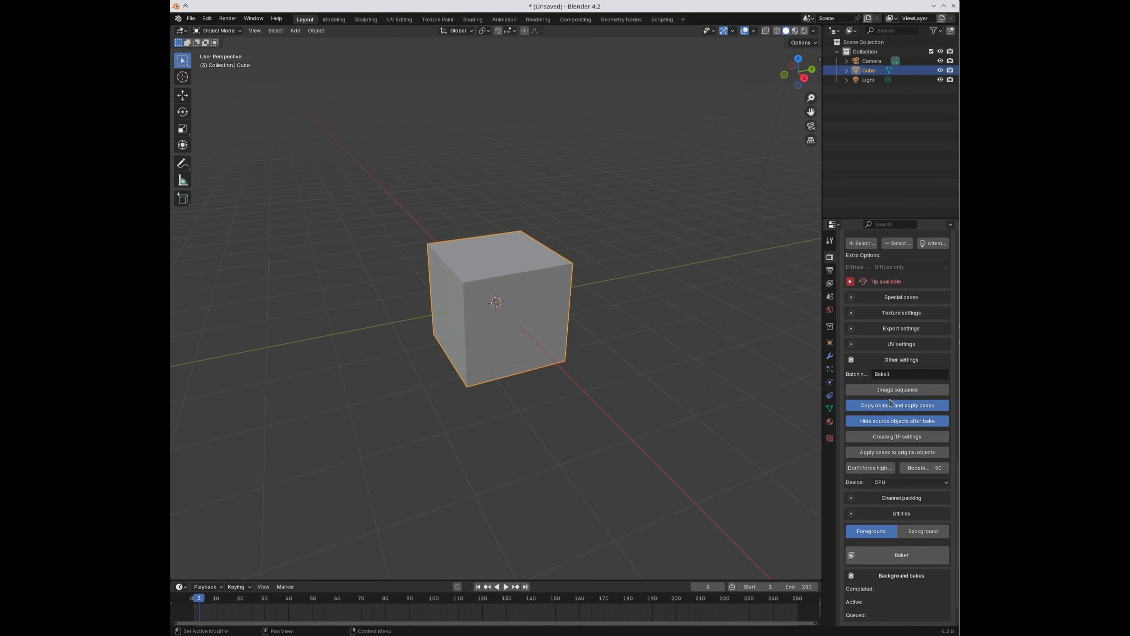
left_click(473, 19)
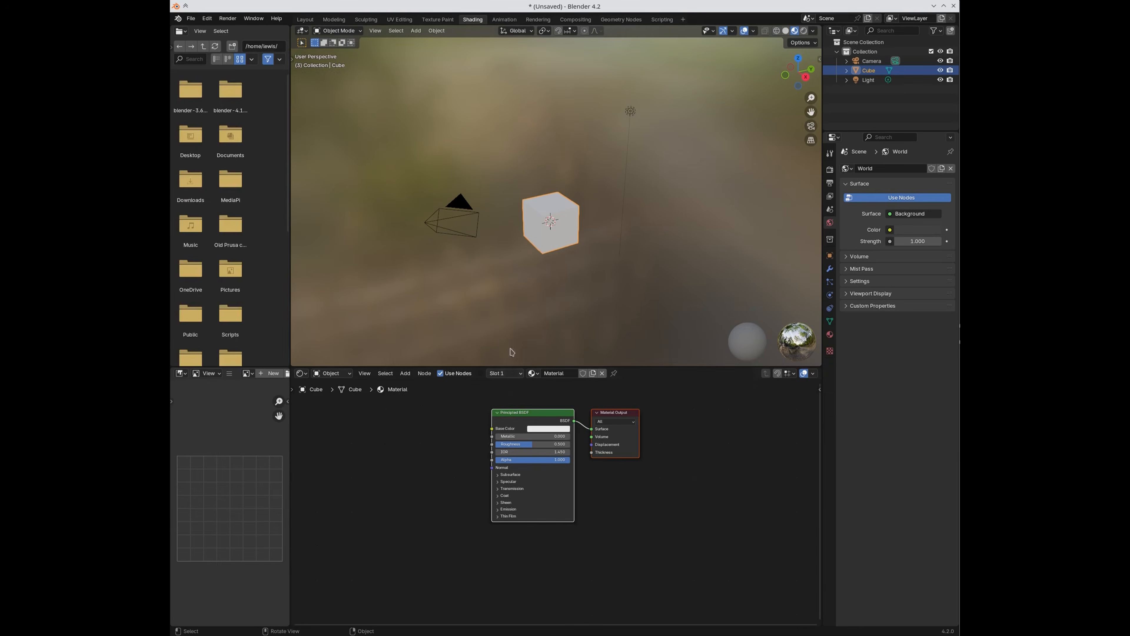
key("shift+a")
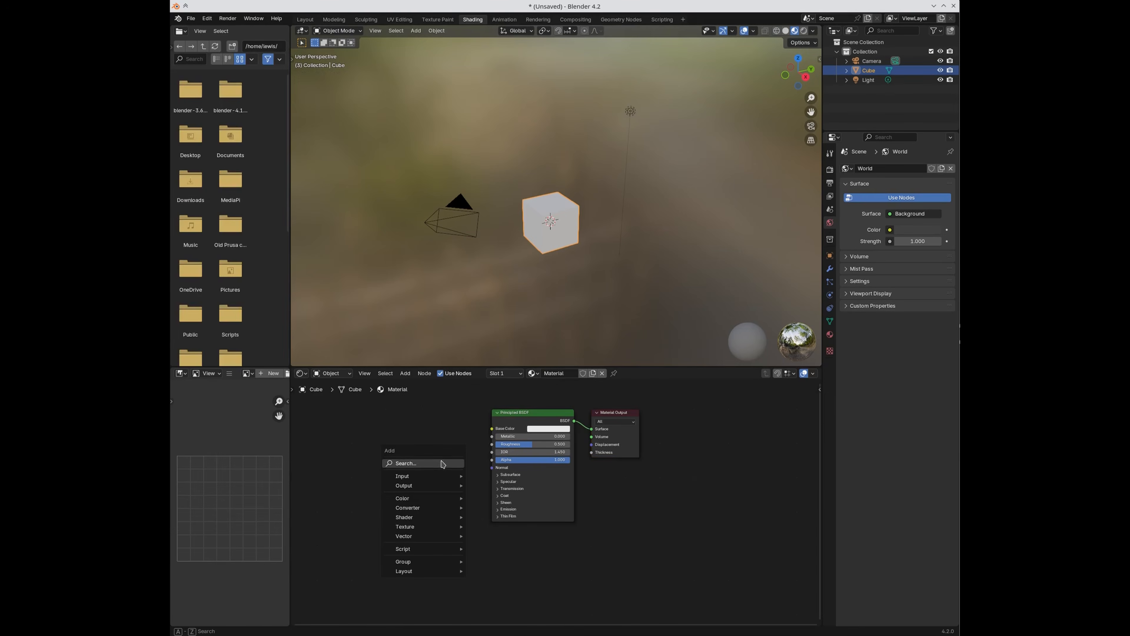
type("mag")
left_click(488, 478)
left_click(422, 460)
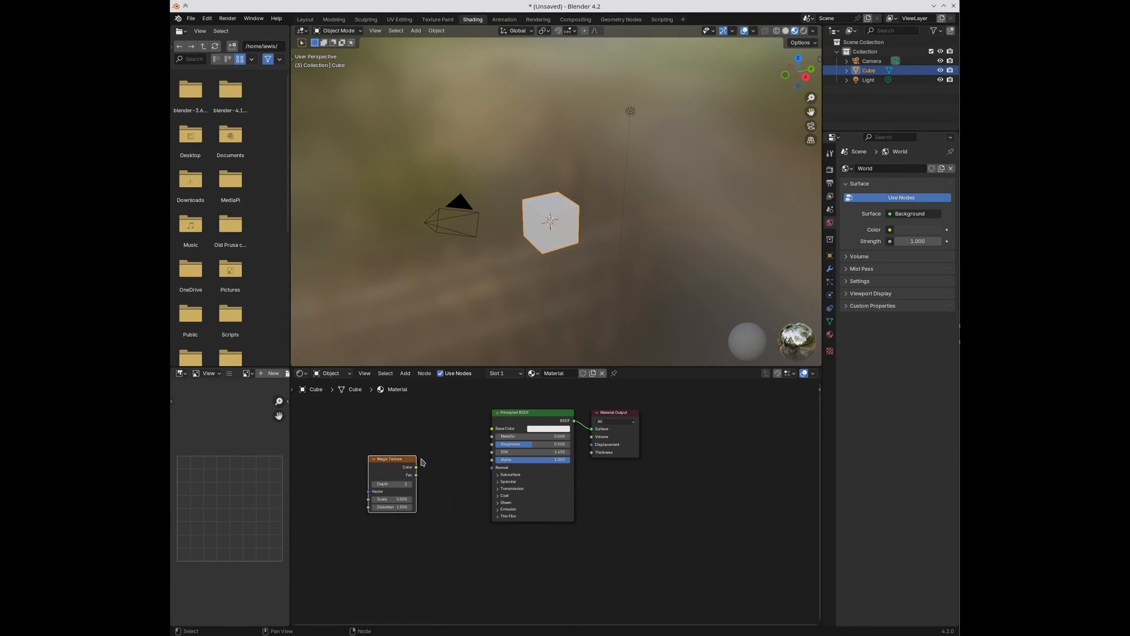
left_click_drag(417, 467, 501, 423)
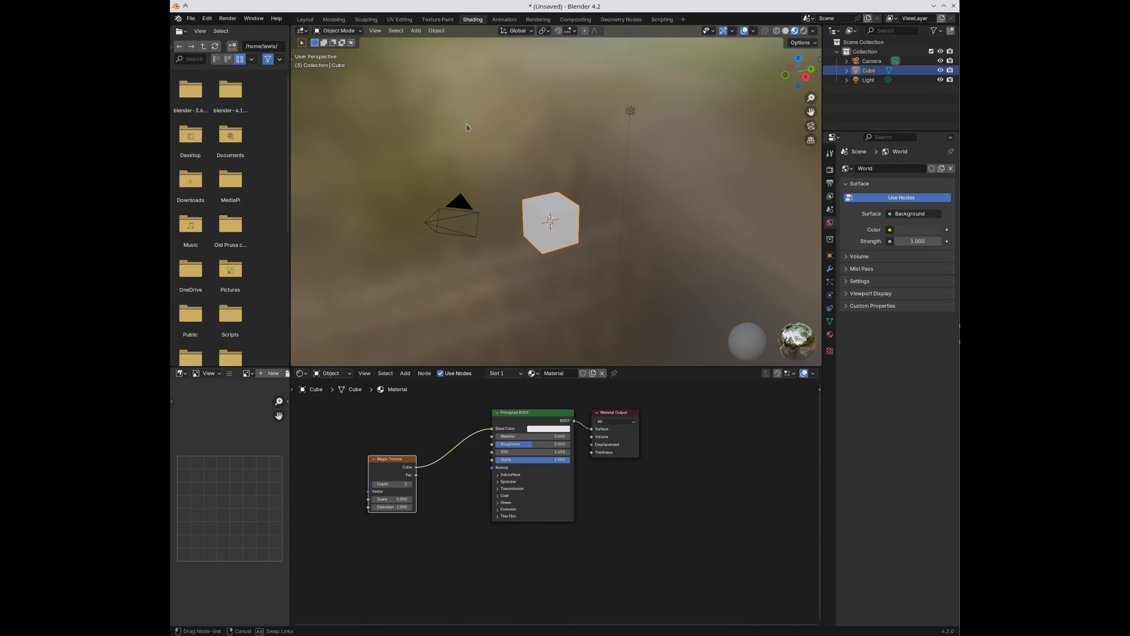
Step: Preview the cube in material view and enable Roughness/Glossy, Normal and Alpha bakes
left_click(306, 19)
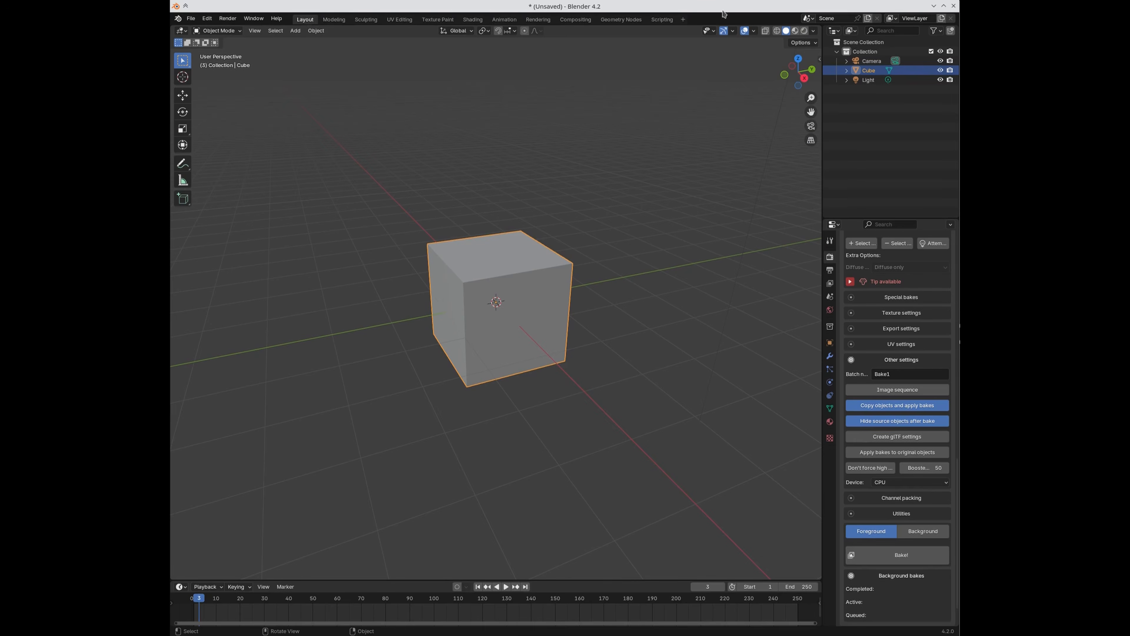
left_click(796, 30)
scroll(876, 332, "up", 10)
scroll(876, 333, "down", 10)
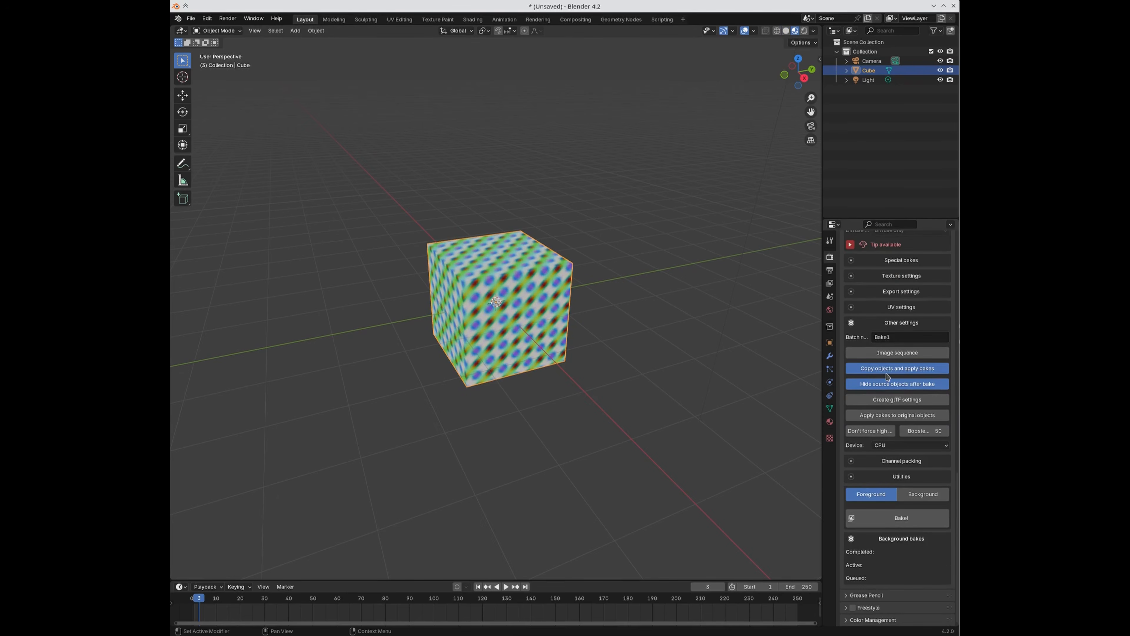
scroll(896, 369, "up", 13)
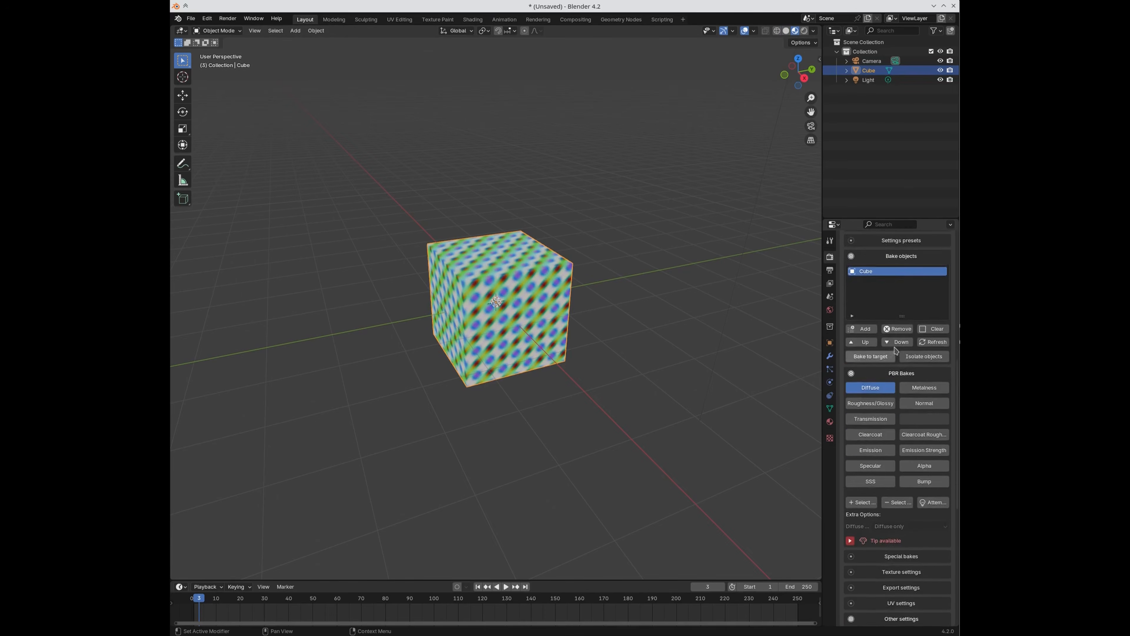
scroll(898, 361, "down", 3)
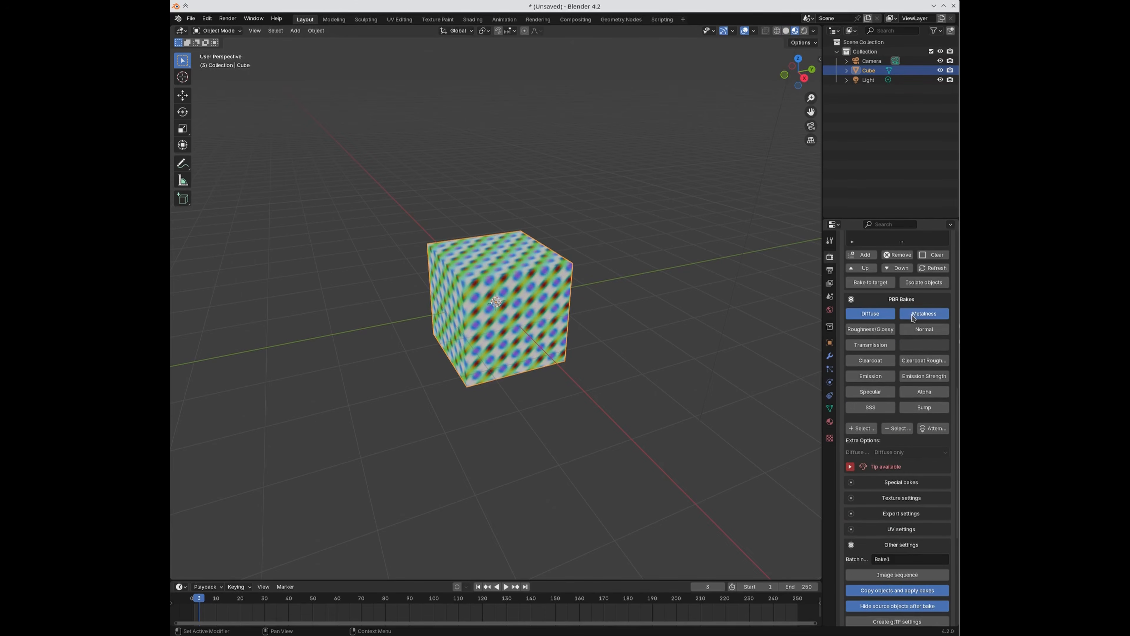
left_click(873, 330)
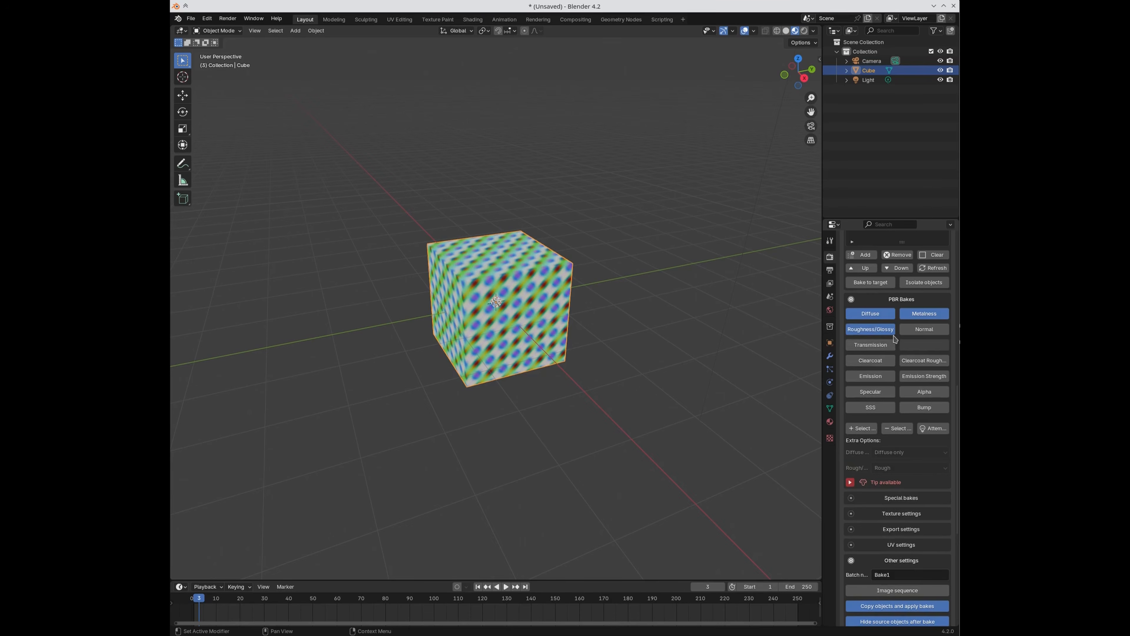
left_click(921, 332)
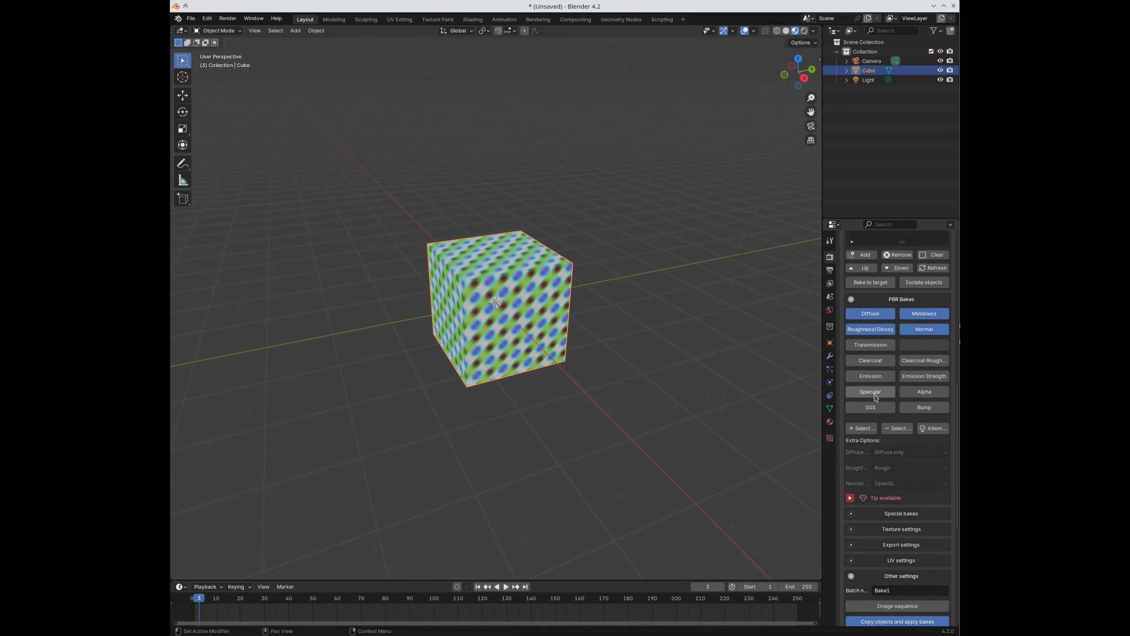
left_click(924, 392)
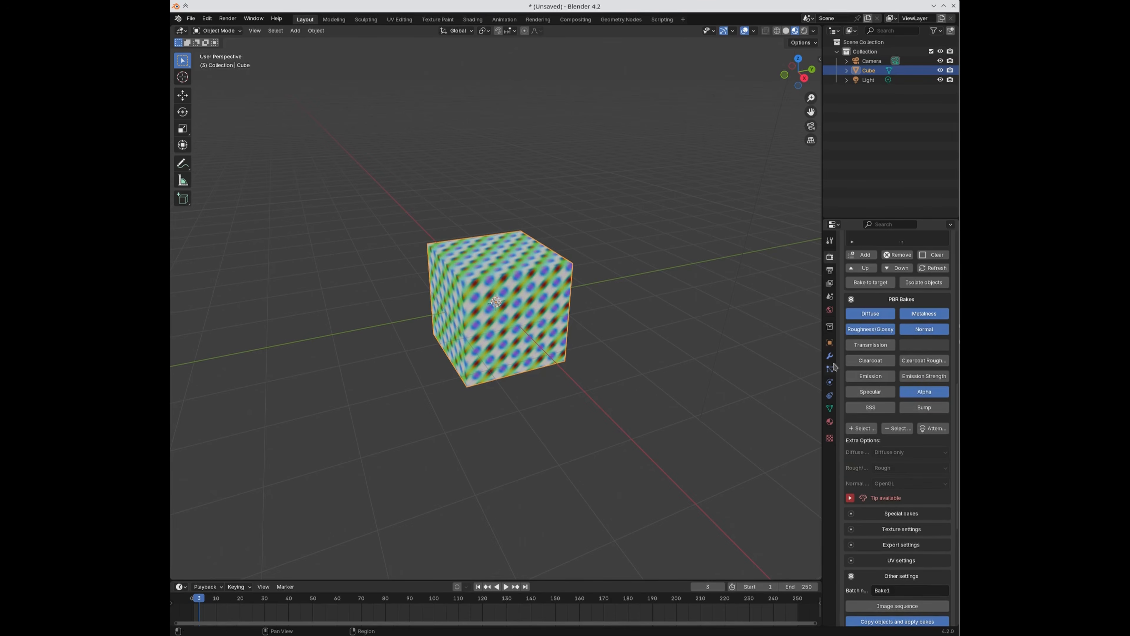
scroll(899, 445, "down", 12)
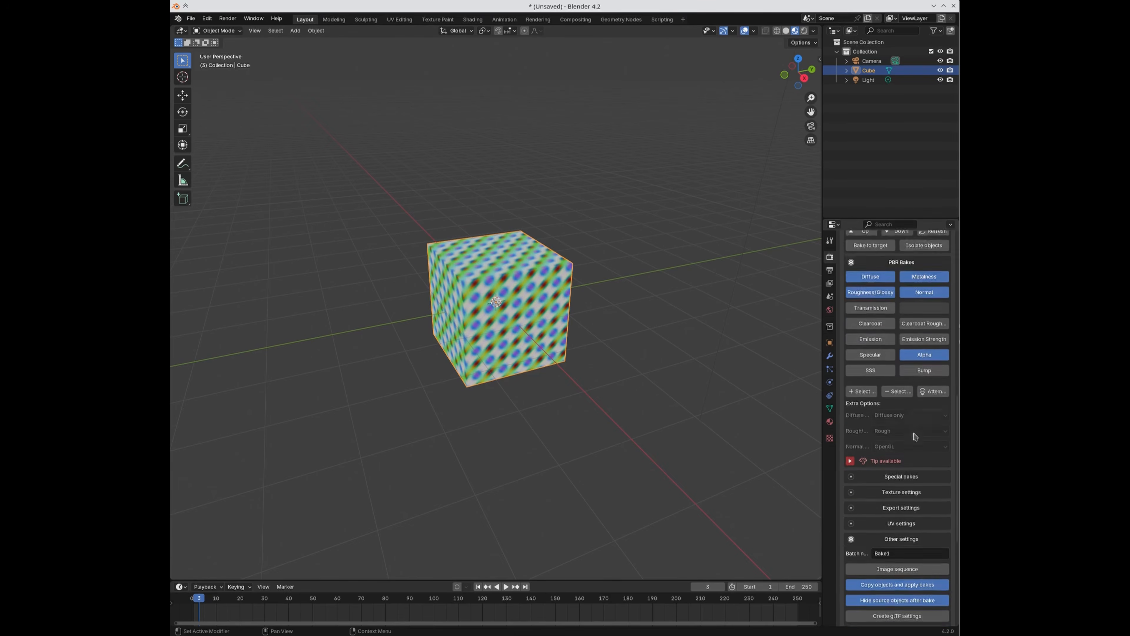
left_click(901, 447)
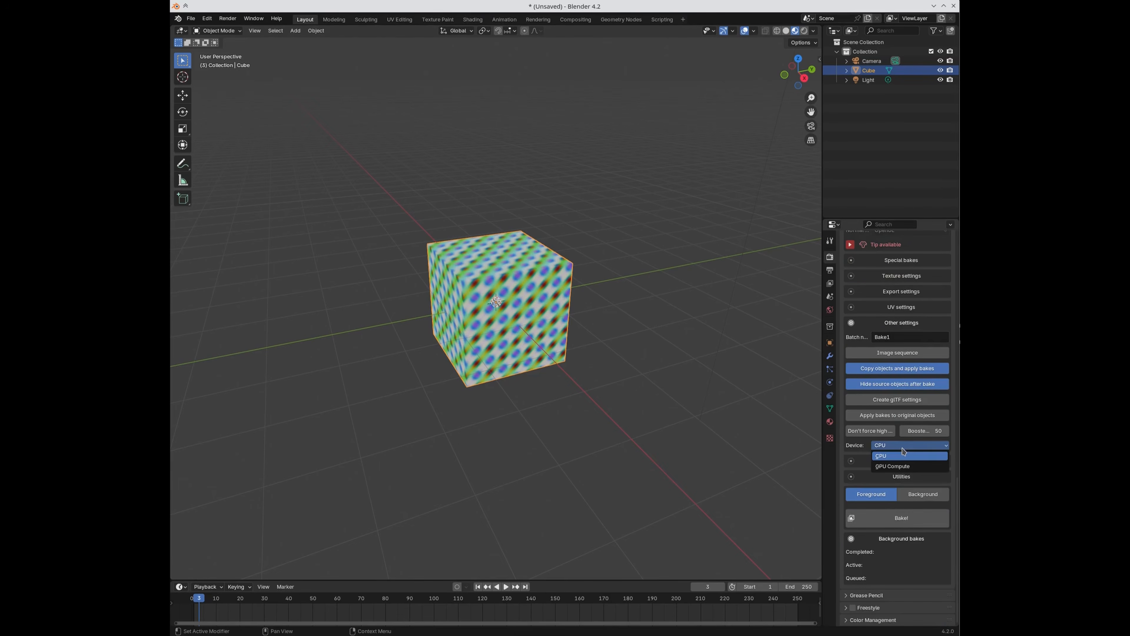
Step: Set the bake device to GPU Compute and run the foreground bake to completion
left_click(902, 464)
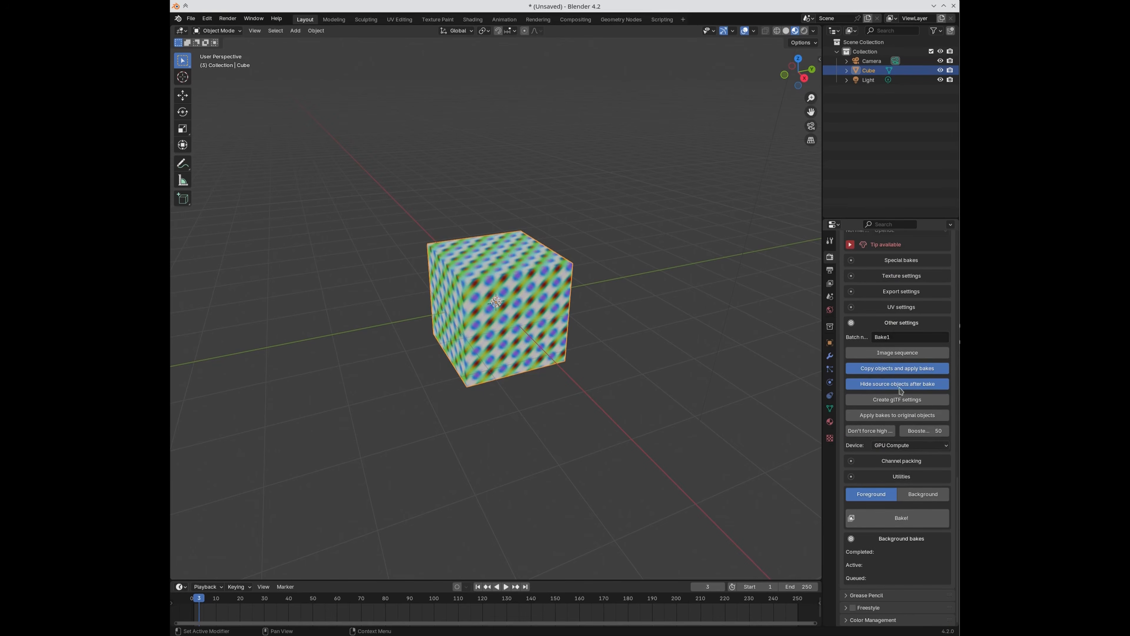
left_click(902, 517)
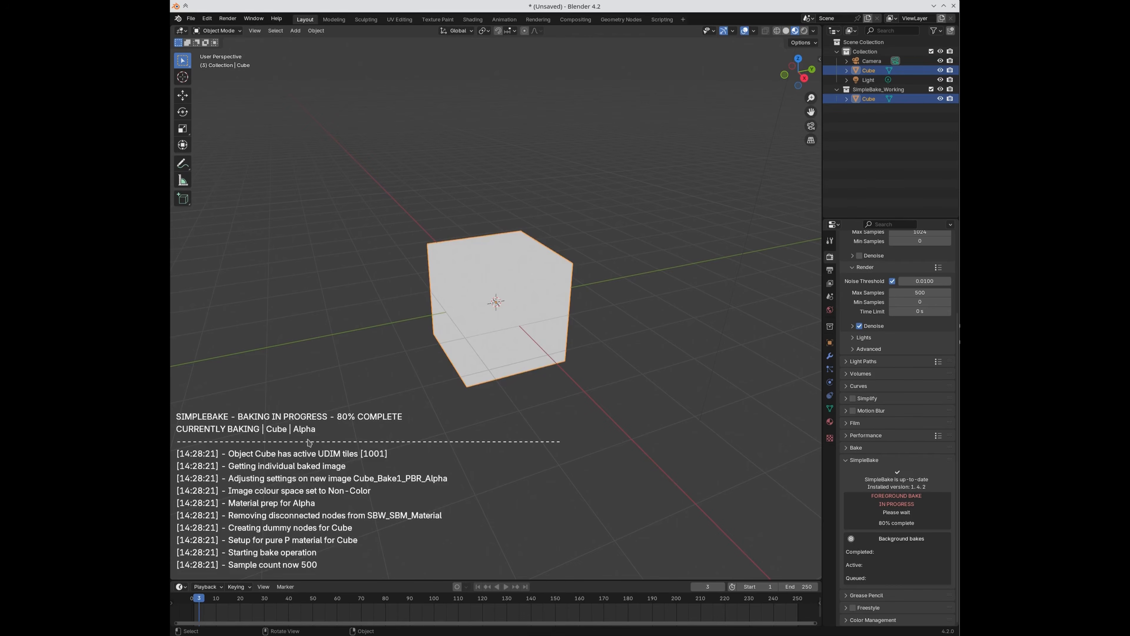
left_click(519, 330)
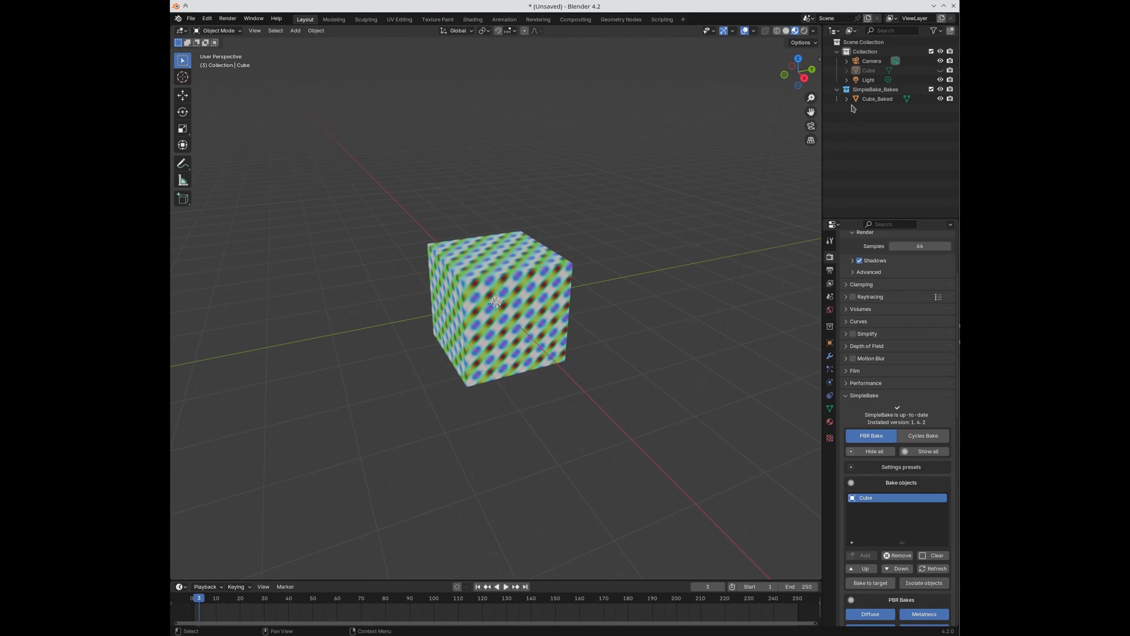
Step: Select the new Cube_Baked object and view its material in the Shading workspace
left_click(878, 102)
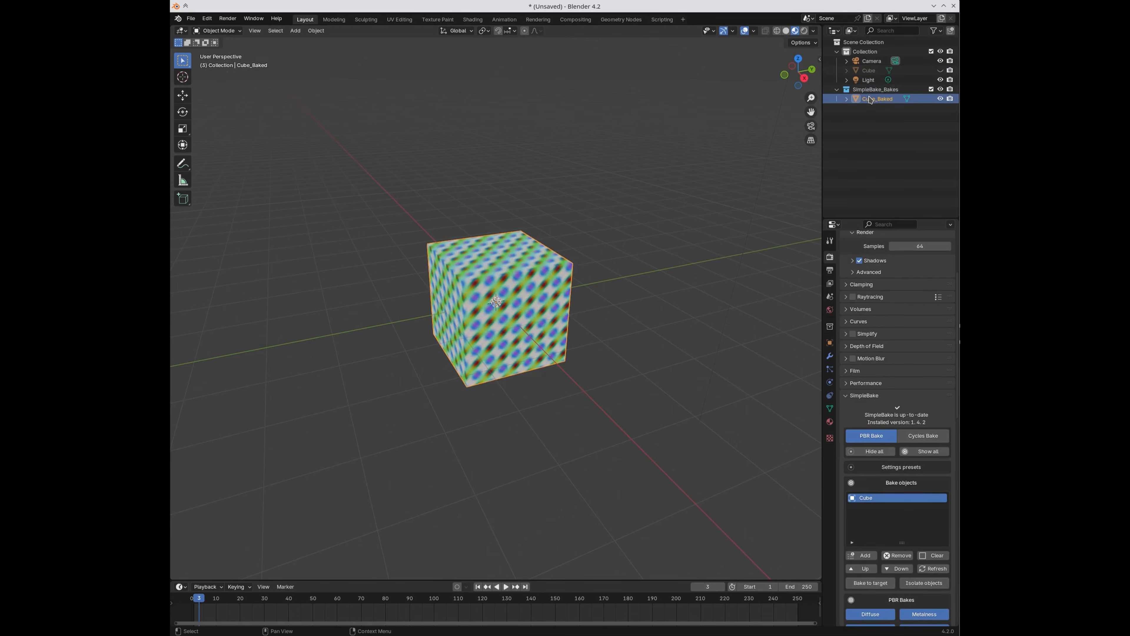
left_click(876, 90)
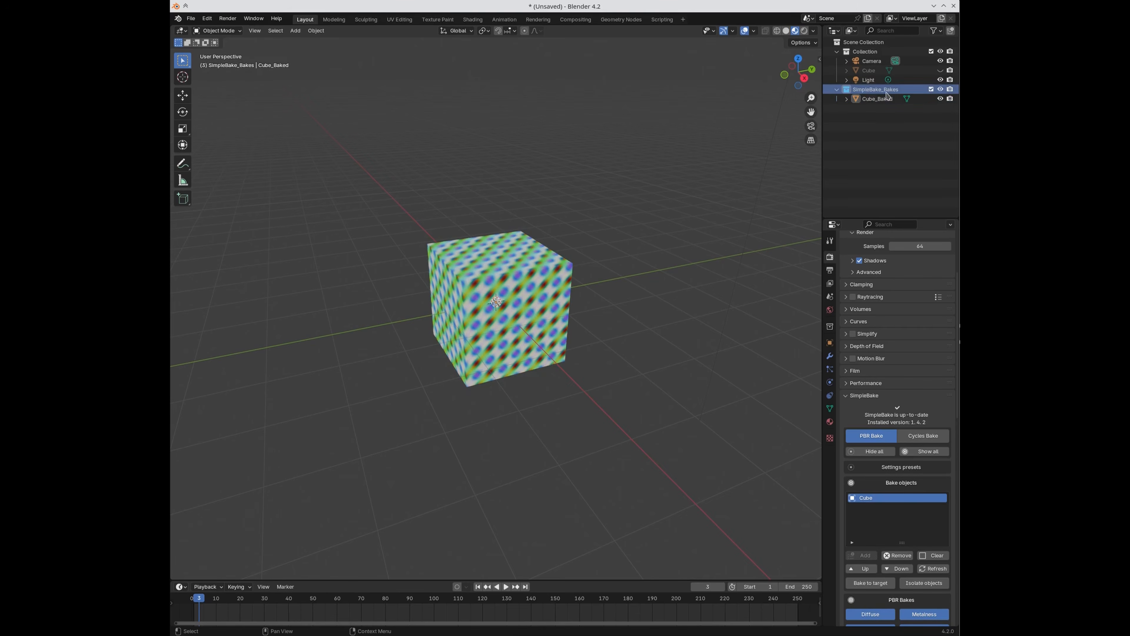
mouse_move(612, 363)
middle_mouse_down()
mouse_move(622, 371)
mouse_move(606, 356)
middle_mouse_up()
left_click(527, 294)
left_click(473, 19)
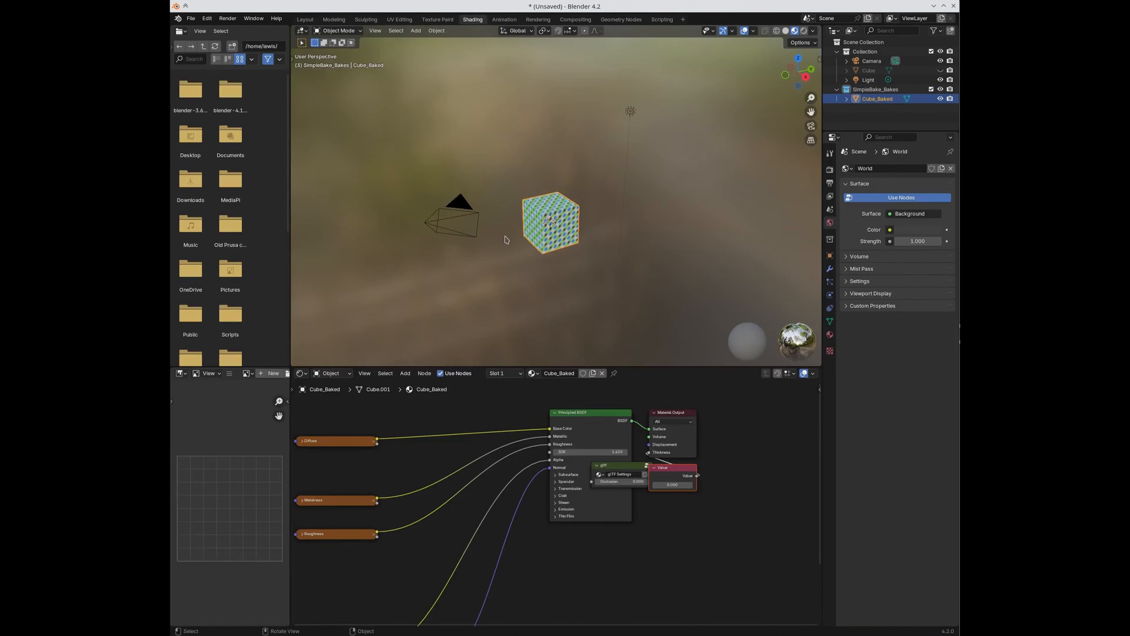
Step: Preview the baked Diffuse, Metalness, Roughness, Alpha and Normal images in the node editor
mouse_move(391, 491)
middle_mouse_down()
mouse_move(479, 443)
mouse_move(506, 448)
middle_mouse_up()
left_click(435, 415)
left_click(423, 473)
left_click(424, 510)
middle_click_drag(423, 512, 443, 456)
left_click(462, 562)
left_click(455, 584)
Step: Box-select the Diffuse, Metalness and Roughness nodes and bring up the SimpleBake render settings
scroll(678, 479, "down", 1)
scroll(678, 478, "down", 1)
scroll(209, 464, "down", 2)
scroll(373, 479, "down", 1)
middle_click_drag(373, 479, 609, 517, "ctrl")
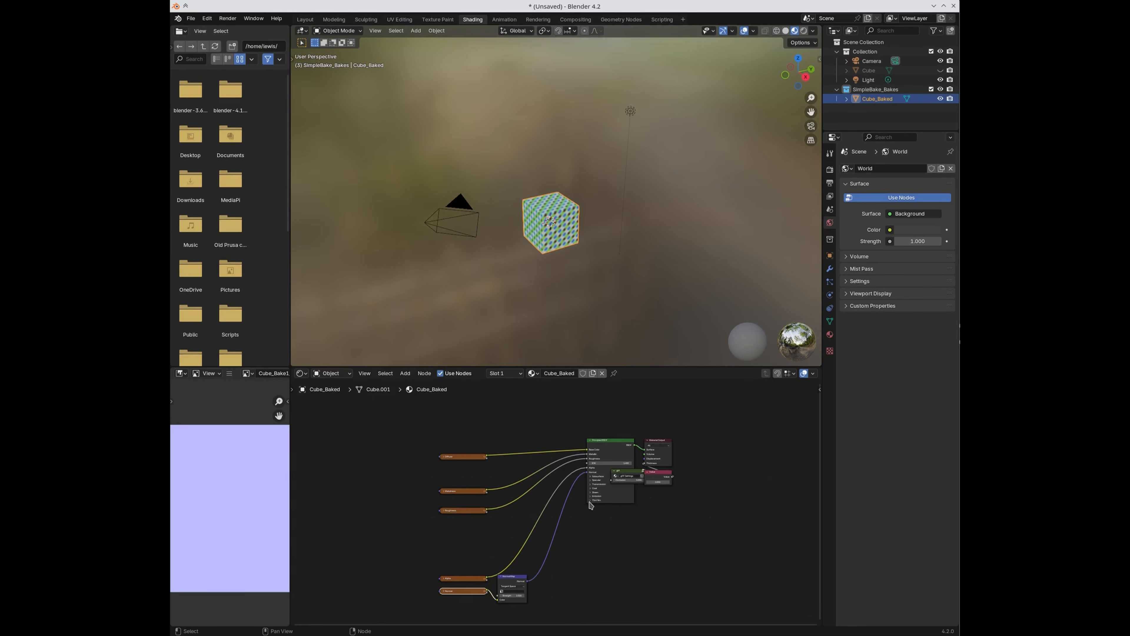
scroll(505, 477, "up", 3)
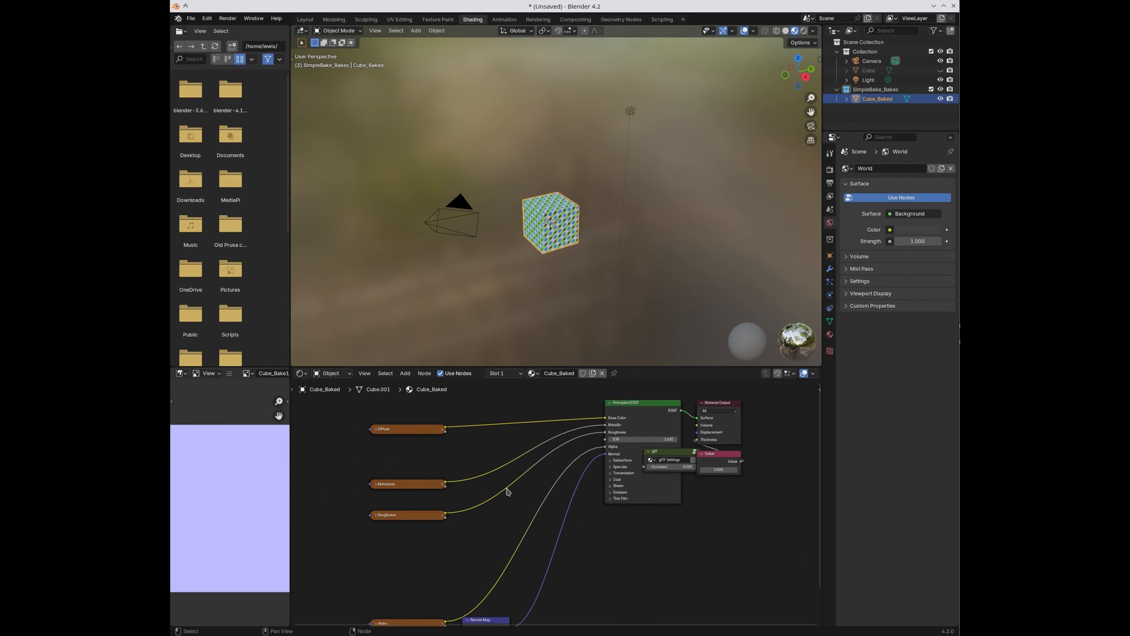
left_click_drag(324, 408, 492, 616)
left_click_drag(325, 408, 567, 626)
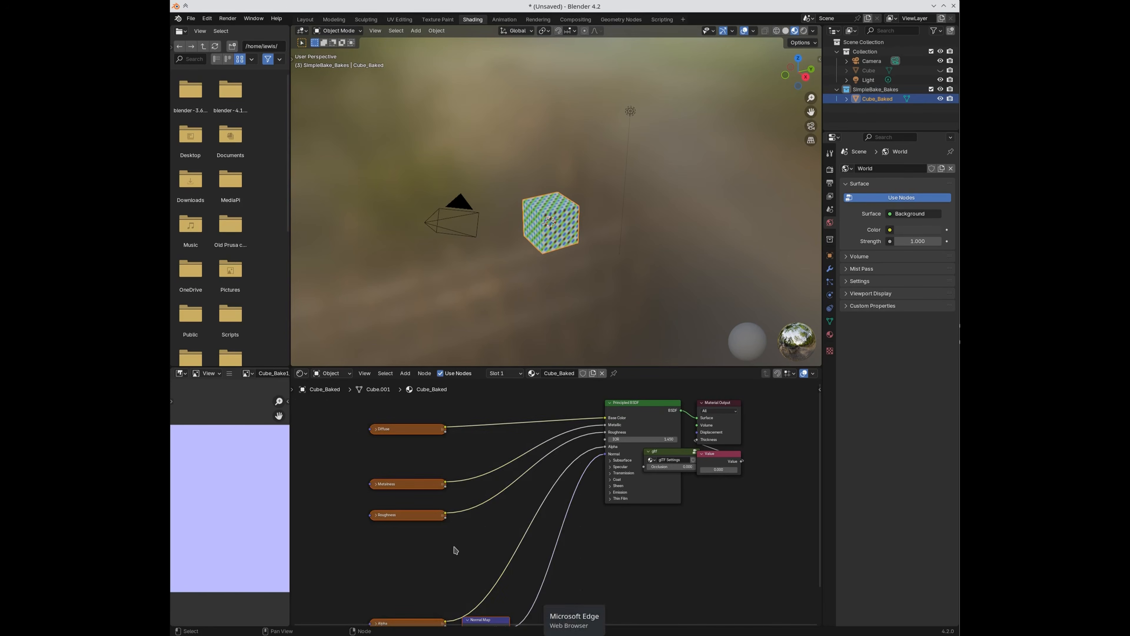
left_click_drag(345, 413, 483, 565)
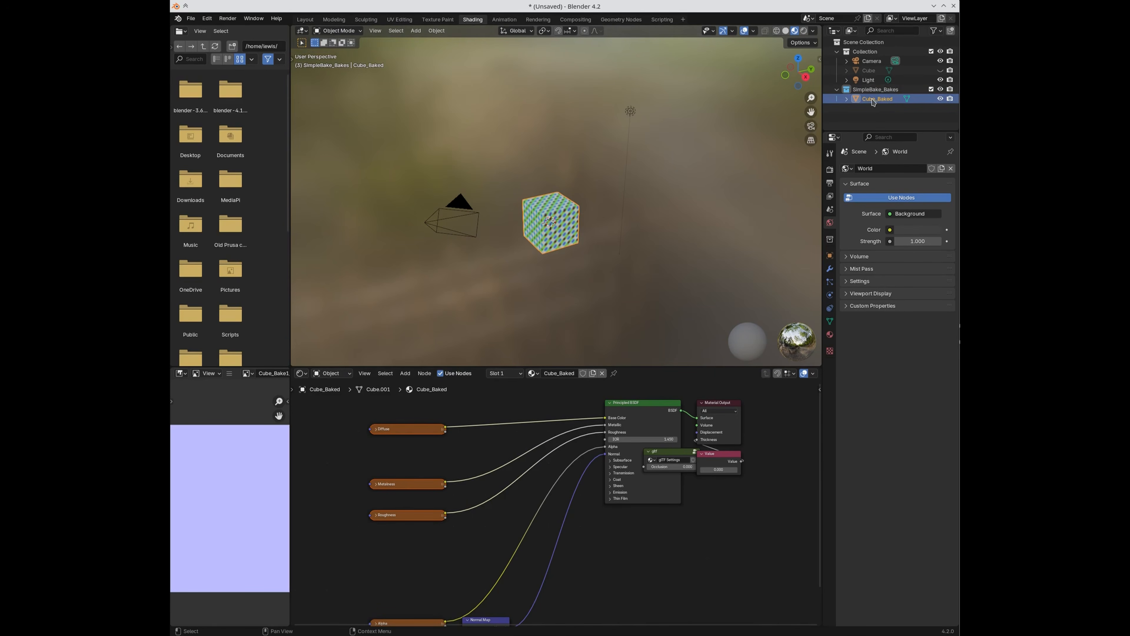
left_click(830, 170)
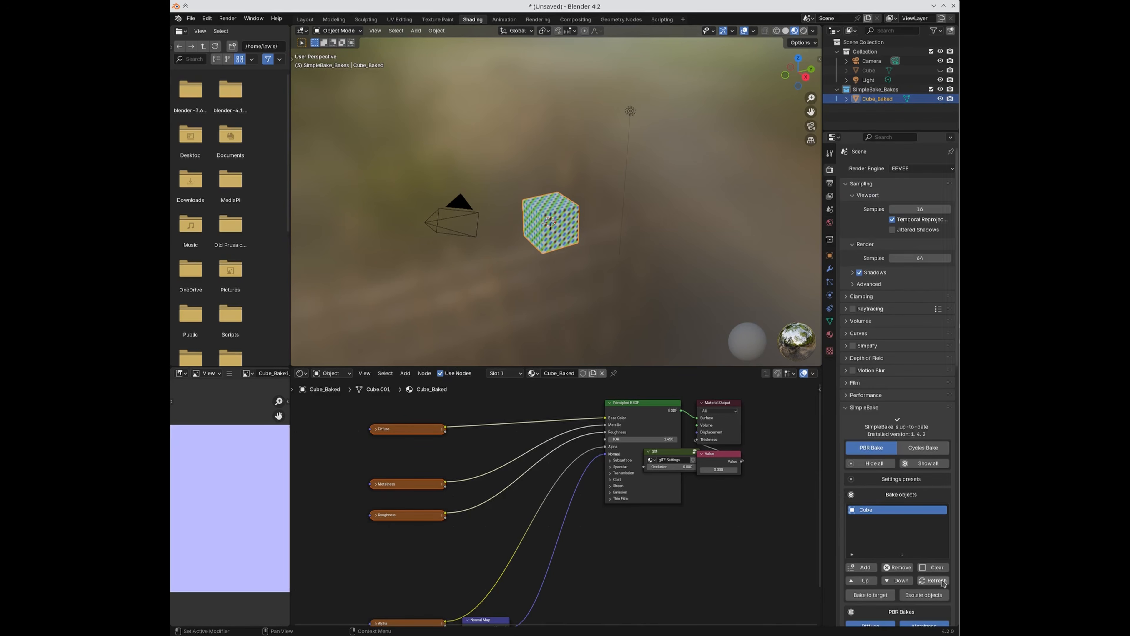
Step: Unhide the original Cube, move Cube_Baked to its right, and compare both materials' nodes
left_click(940, 70)
key("g")
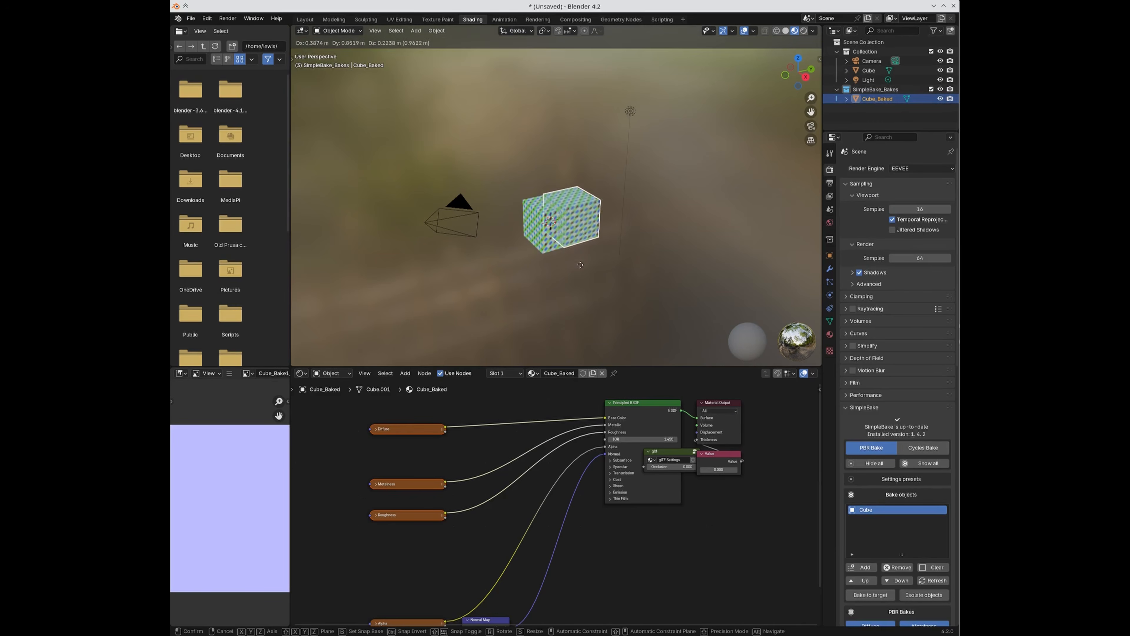
left_click(608, 268)
left_click(559, 218)
key("Home")
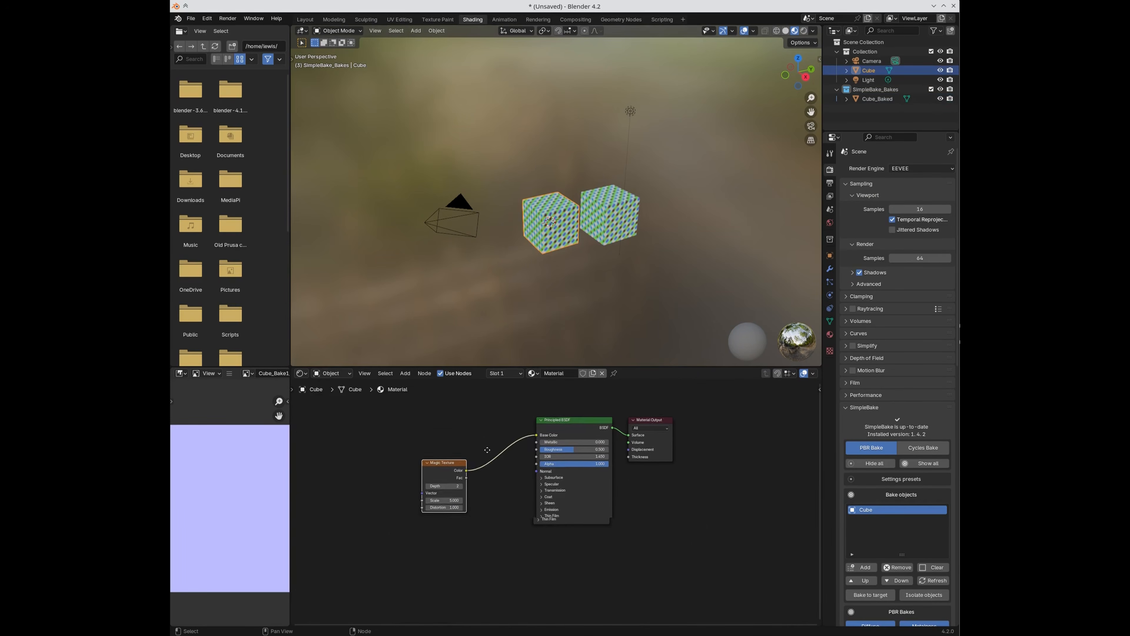
left_click(622, 218)
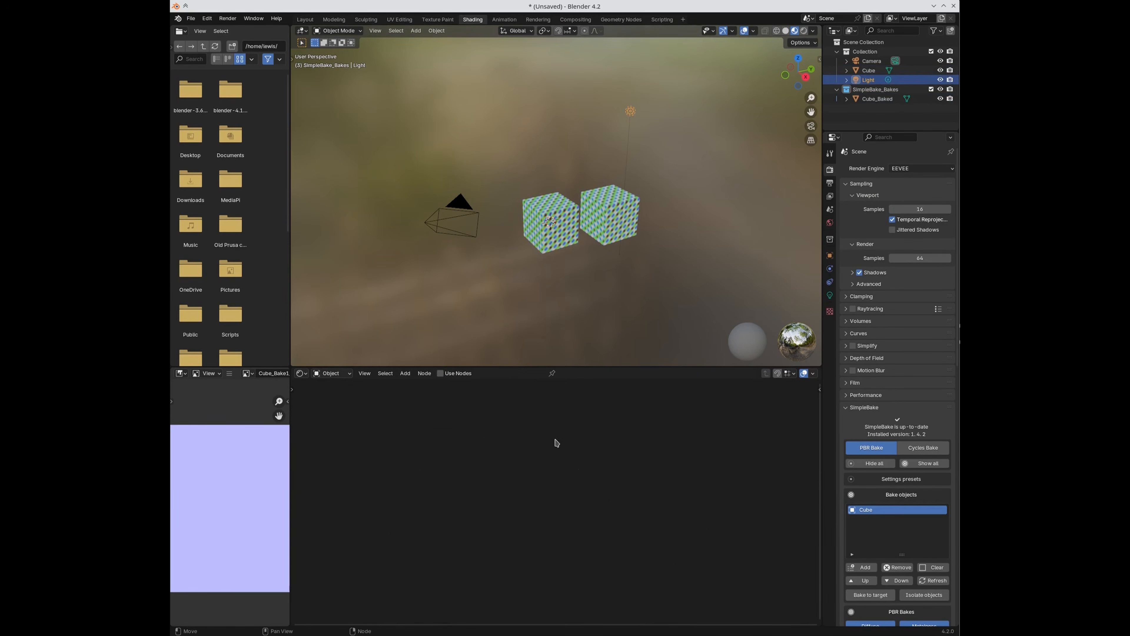
key("Home")
scroll(473, 602, "down", 4, "shift")
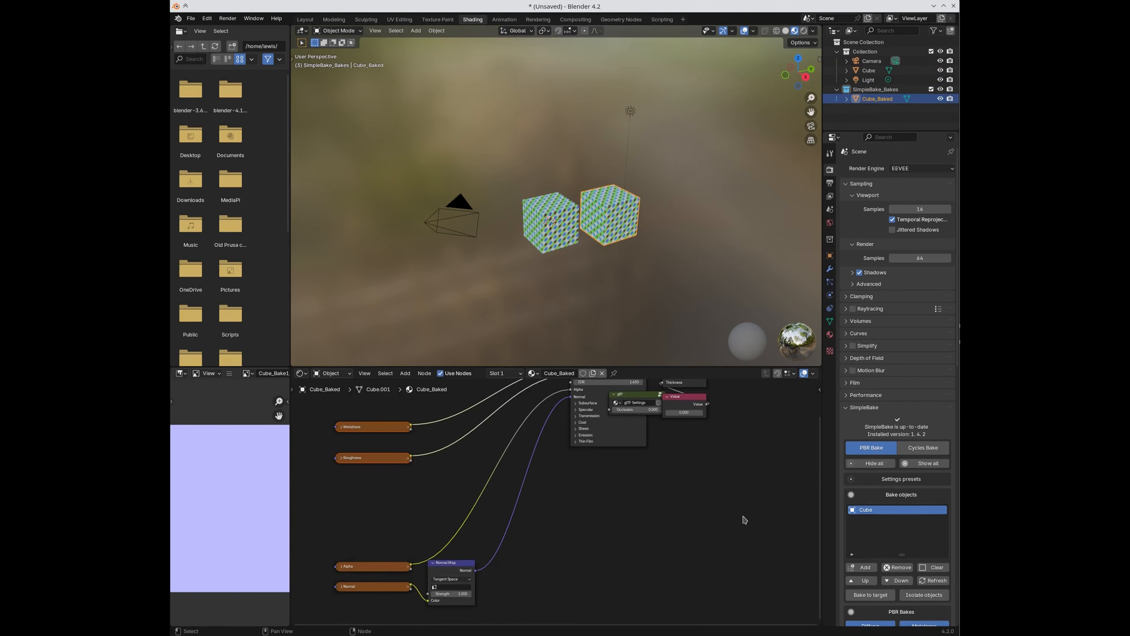
scroll(913, 488, "down", 20)
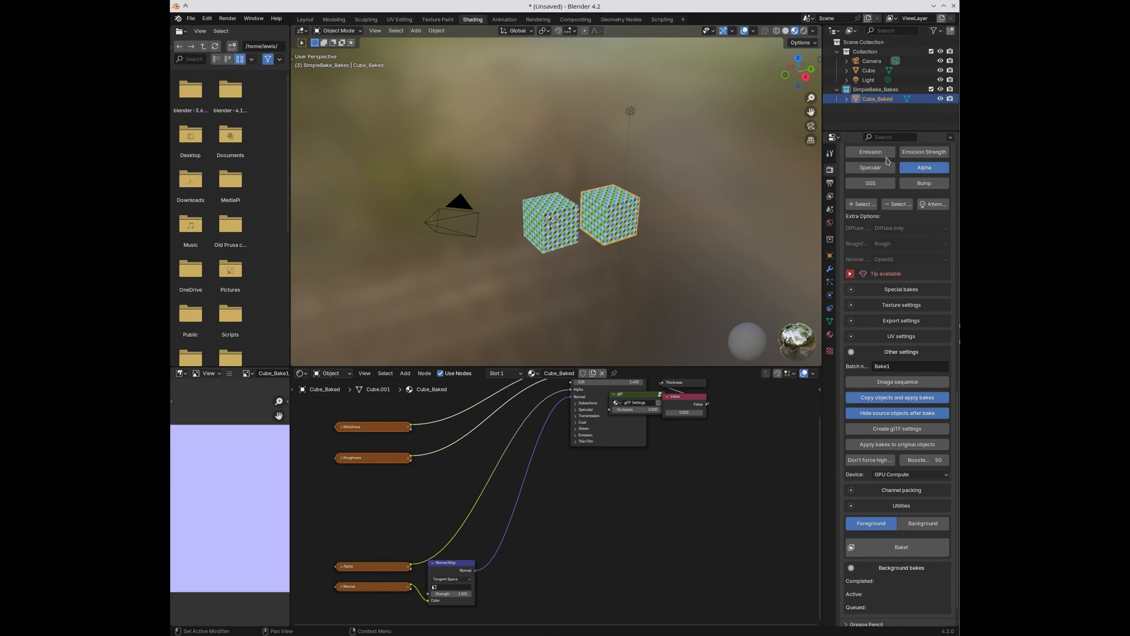
Step: Delete the SimpleBake_Bakes collection and duplicate Cube as Cube.001 placed up and right
right_click(885, 90)
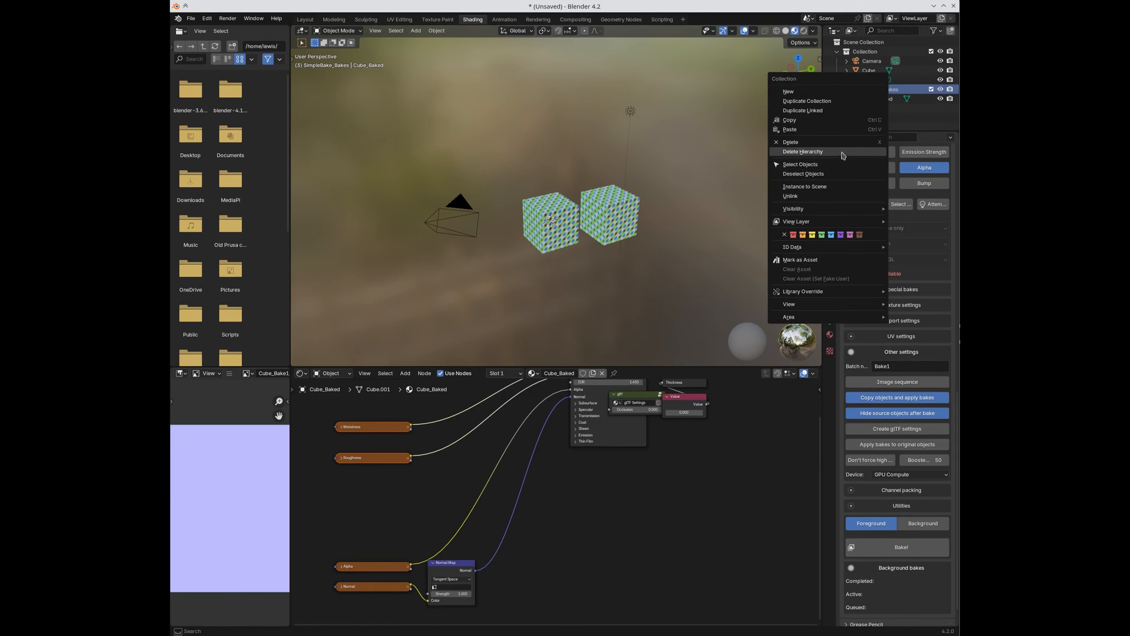
left_click(801, 149)
left_click(868, 70)
key("shift+d")
left_click(536, 232)
left_click(536, 232, "shift")
scroll(895, 311, "up", 15)
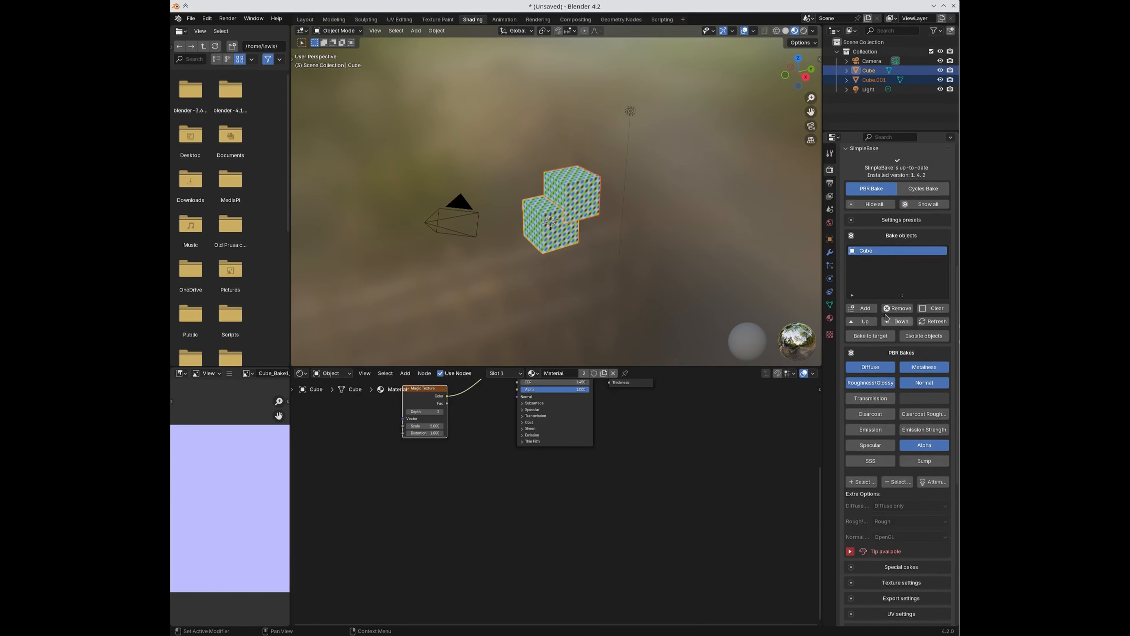
Step: Add Cube.001 to the bake objects, expand texture settings, and start the merged bake
left_click(863, 308)
scroll(892, 374, "down", 8)
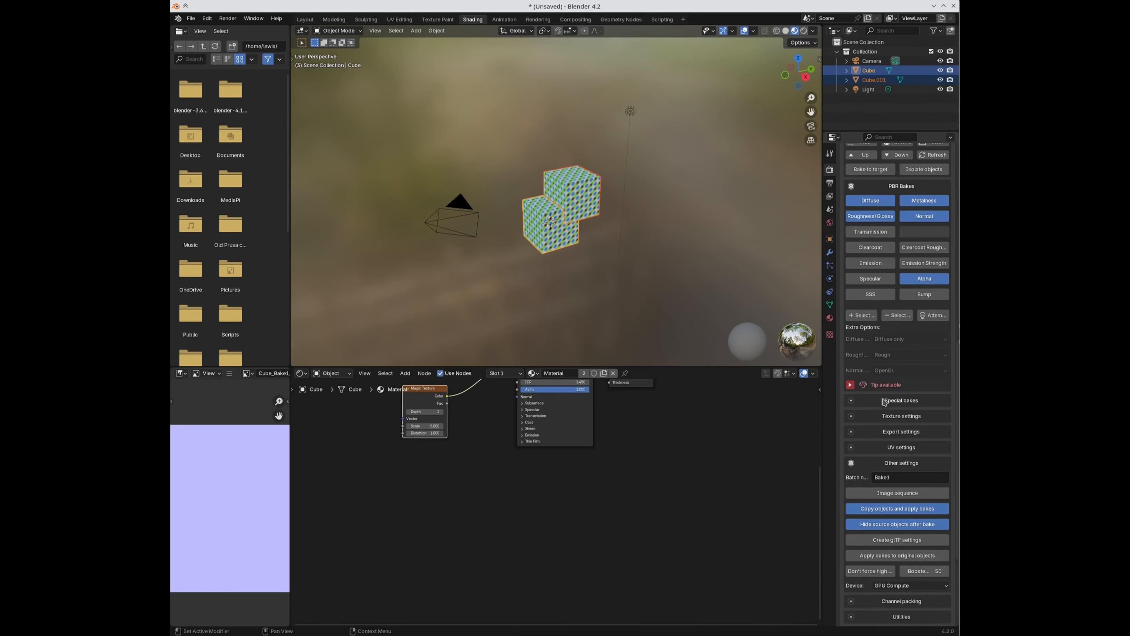
left_click(884, 419)
scroll(893, 456, "down", 8)
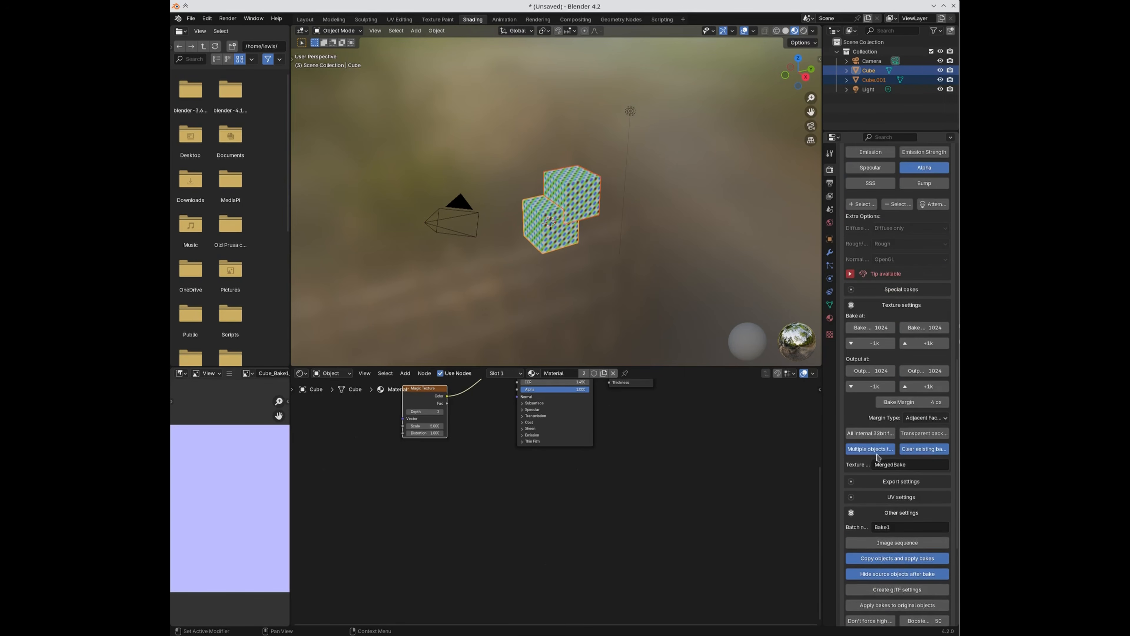
scroll(896, 457, "down", 5)
left_click(876, 517)
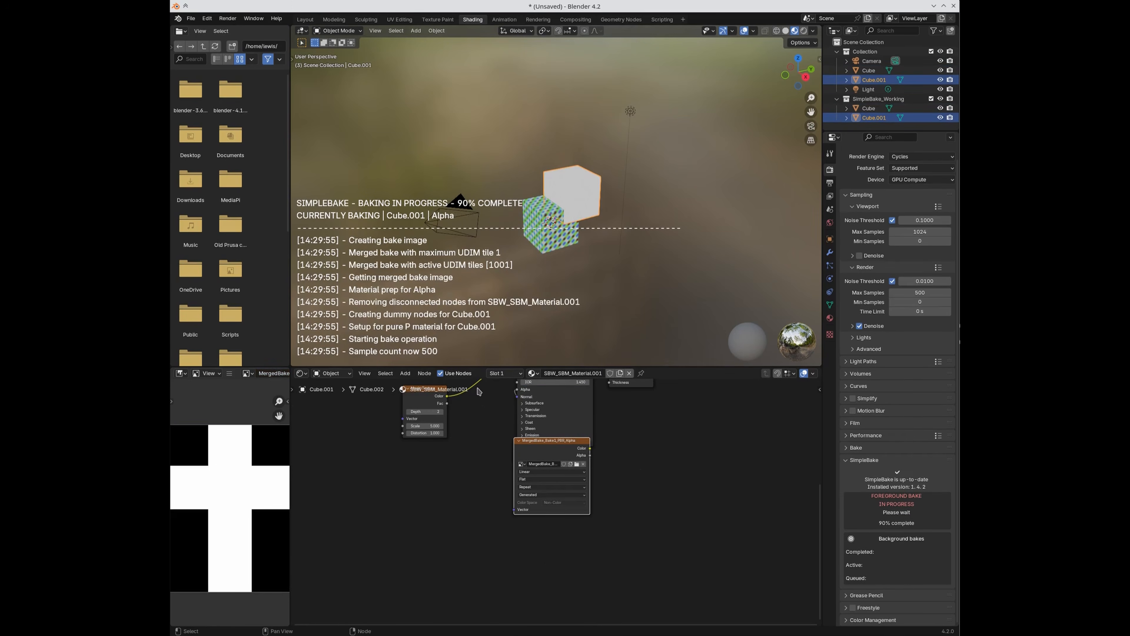
Step: Inspect the patterned MergedBake Diffuse image shared by Cube.001_Baked and Cube_Baked
left_click(538, 329)
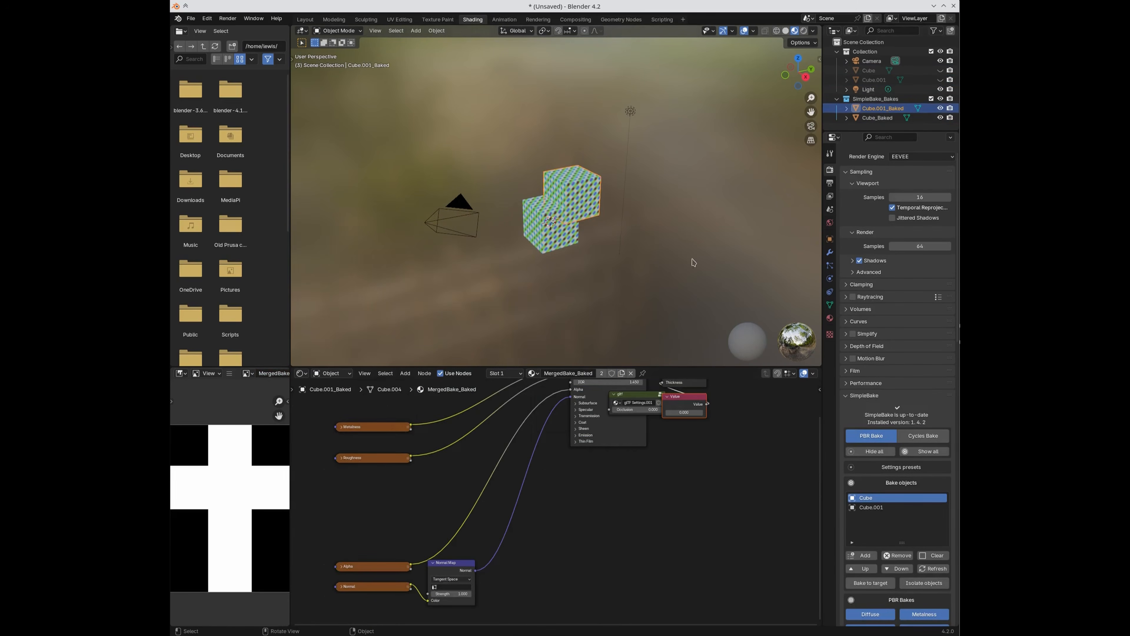
middle_click_drag(457, 468, 482, 497)
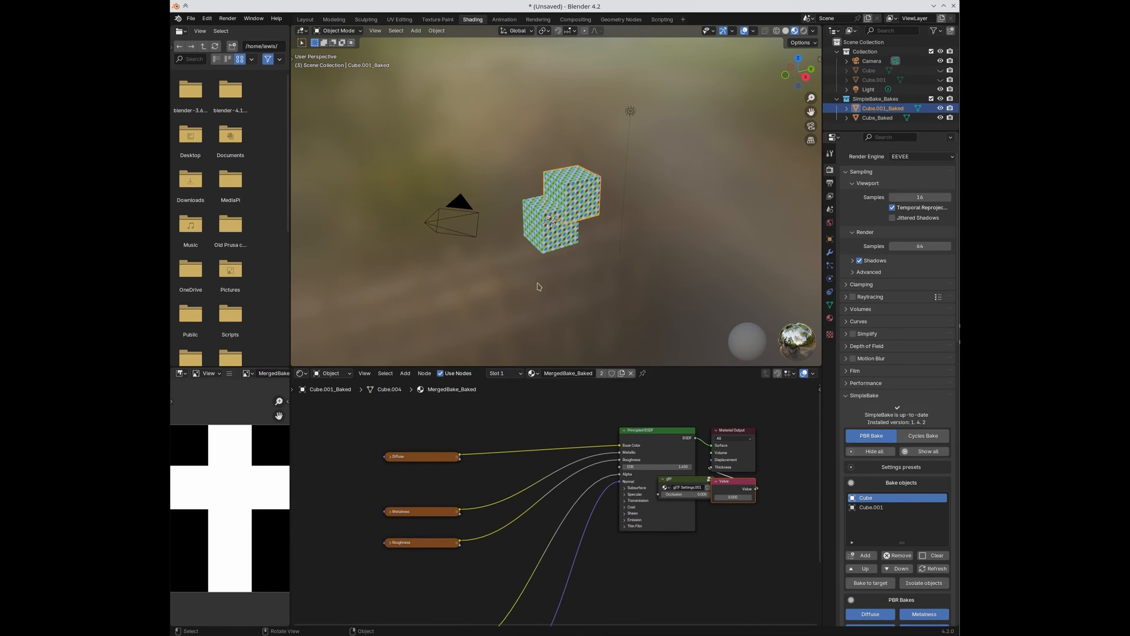
left_click(425, 459)
key("h")
scroll(389, 501, "up", 2)
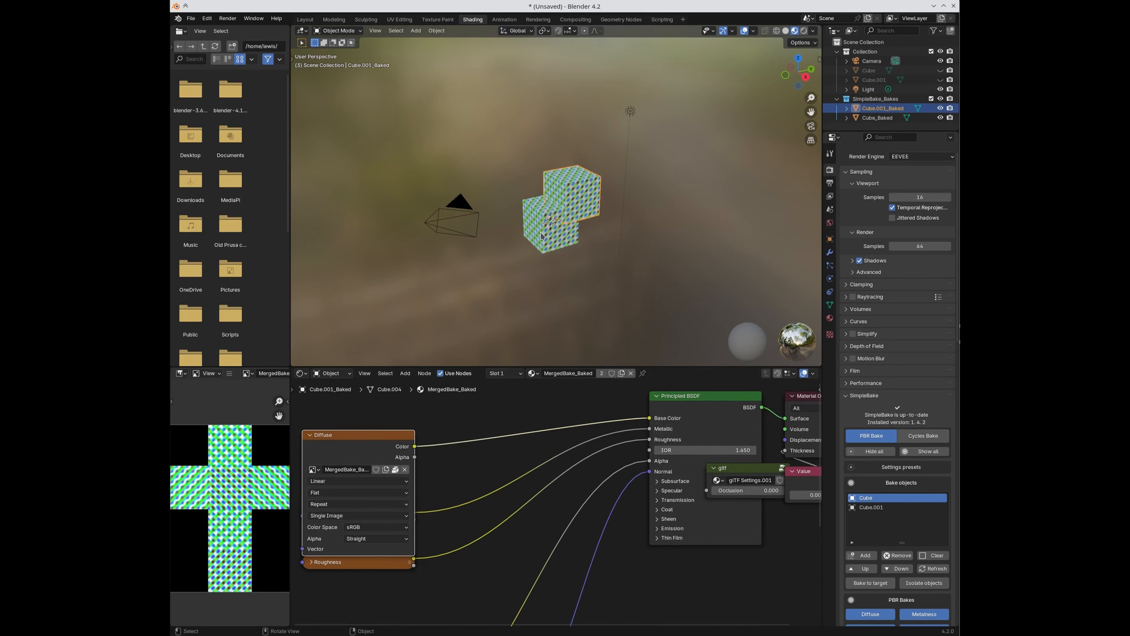
left_click(527, 249)
scroll(900, 510, "down", 20)
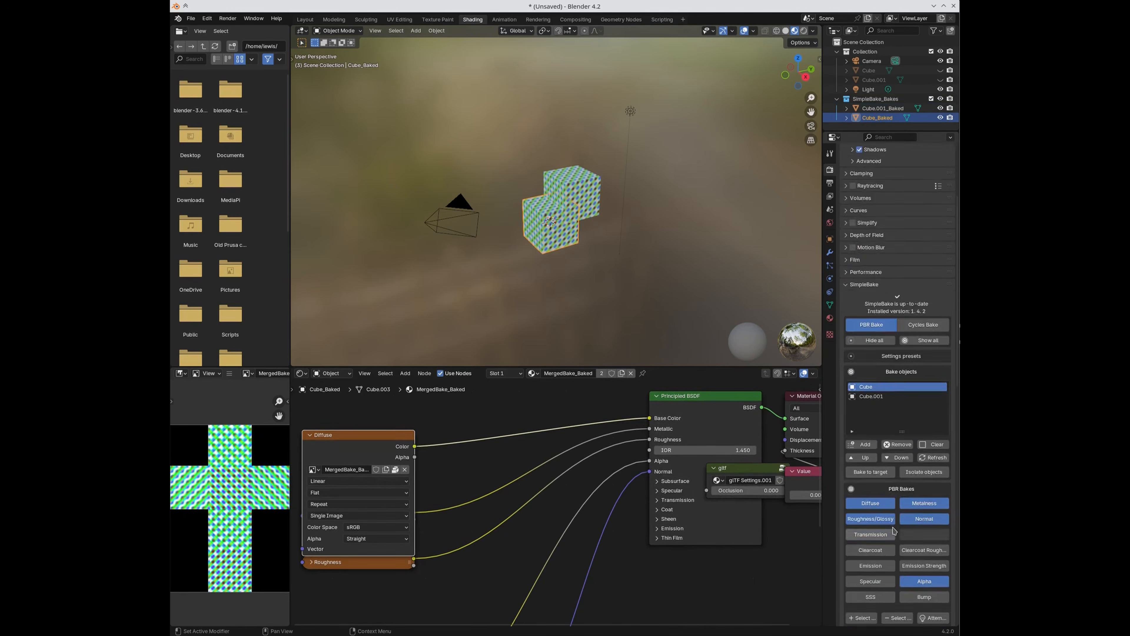
scroll(900, 510, "down", 1)
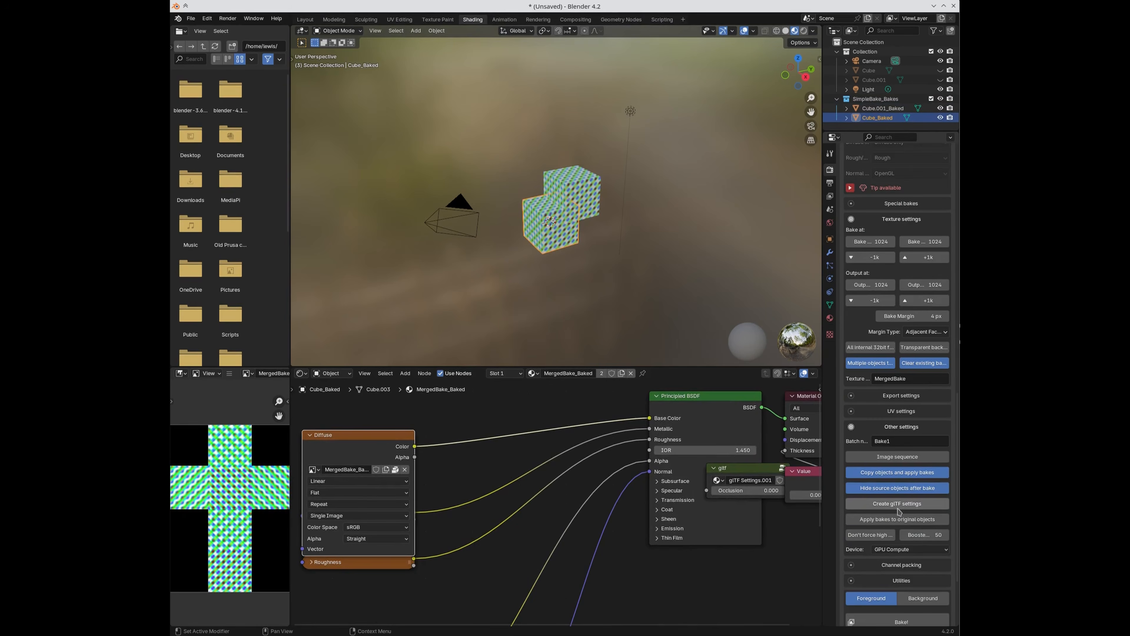
right_click(869, 103)
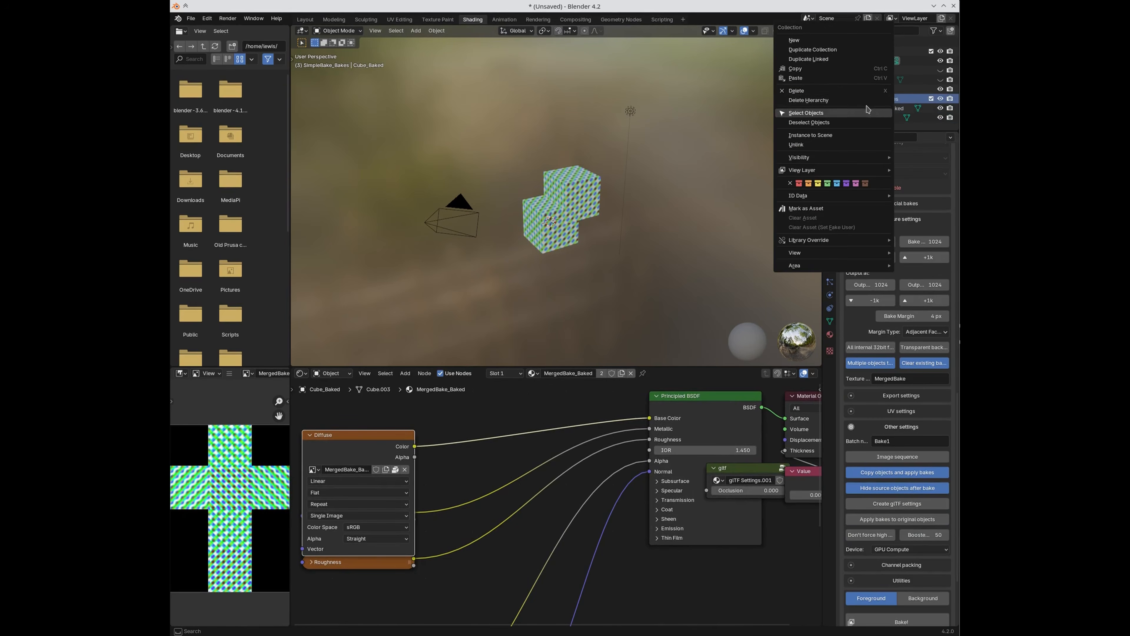
Step: Delete the baked collection and both baked cubes, then unhide Cube and Cube.001
left_click(871, 111)
left_click(940, 70)
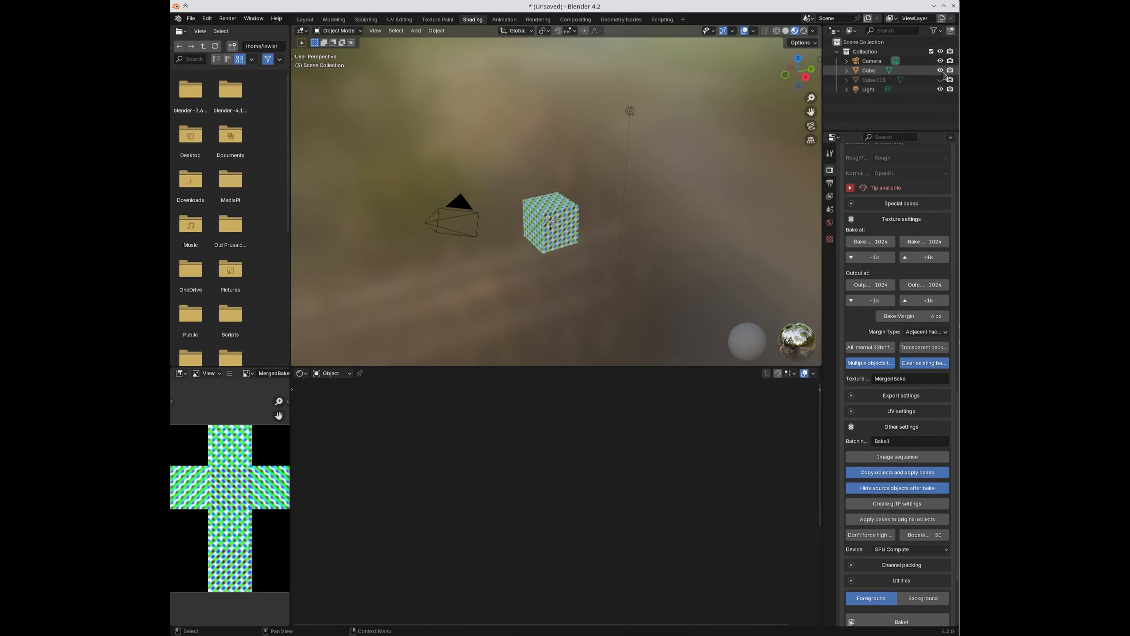
left_click(940, 79)
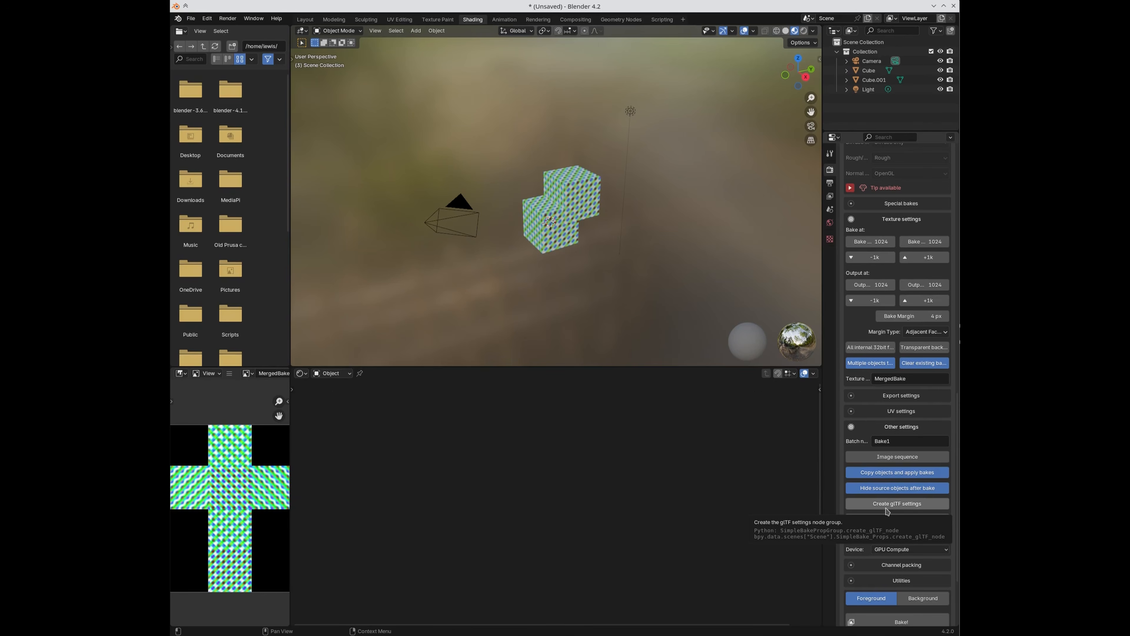
Step: Enable Create glTF settings, remove an entry from the bake objects list, and attempt the bake
left_click(863, 504)
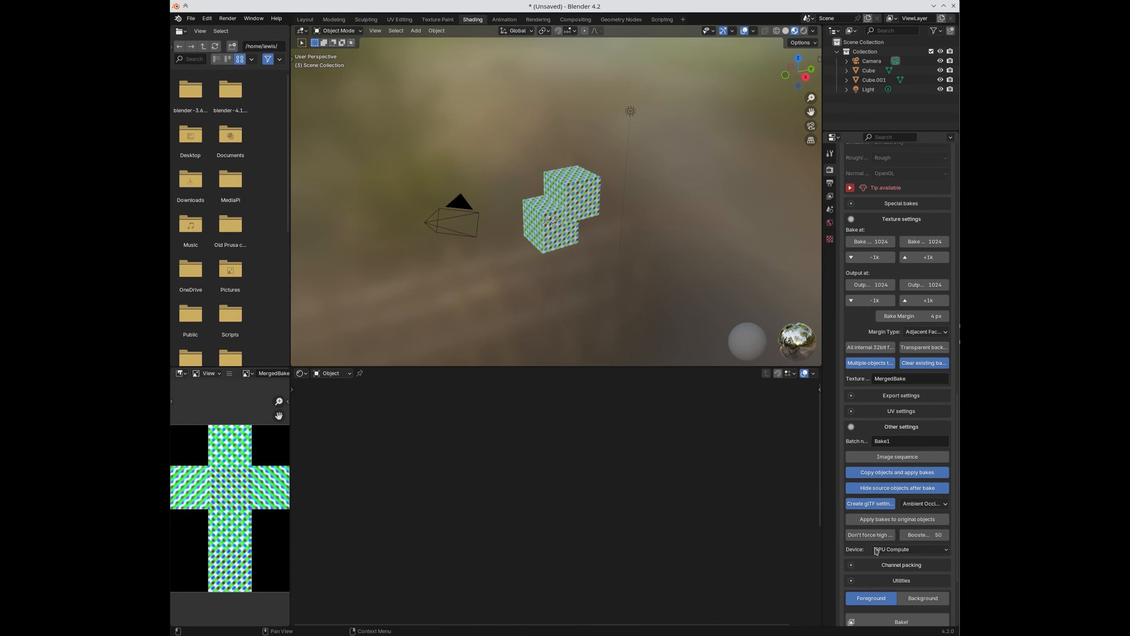
scroll(870, 512, "down", 4)
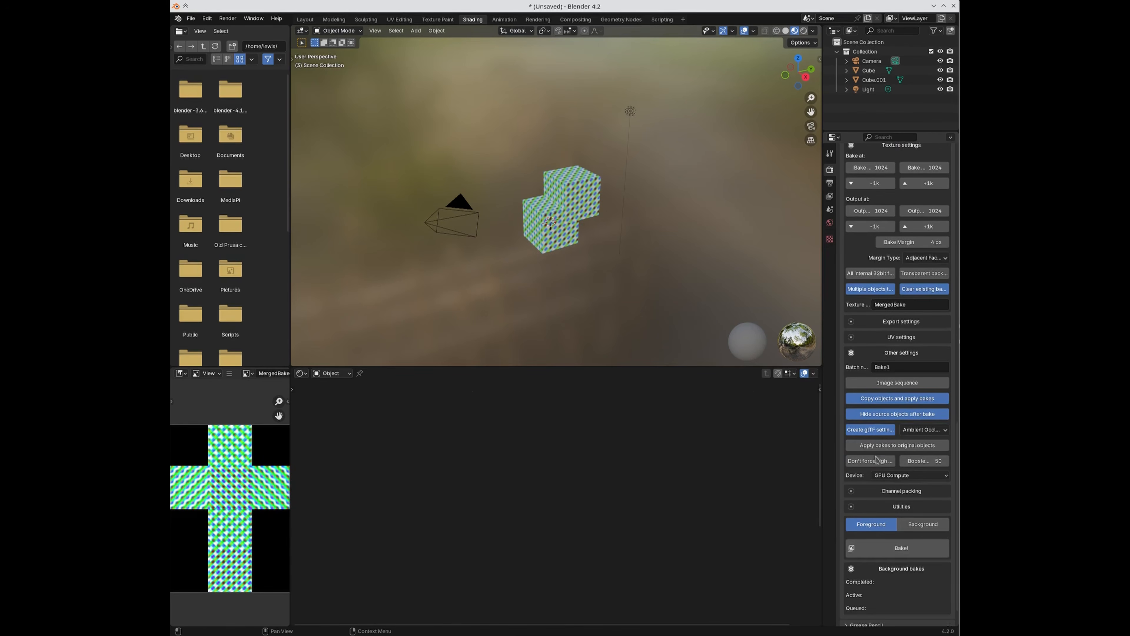
scroll(886, 376, "up", 3)
scroll(886, 377, "down", 1)
scroll(892, 463, "up", 12)
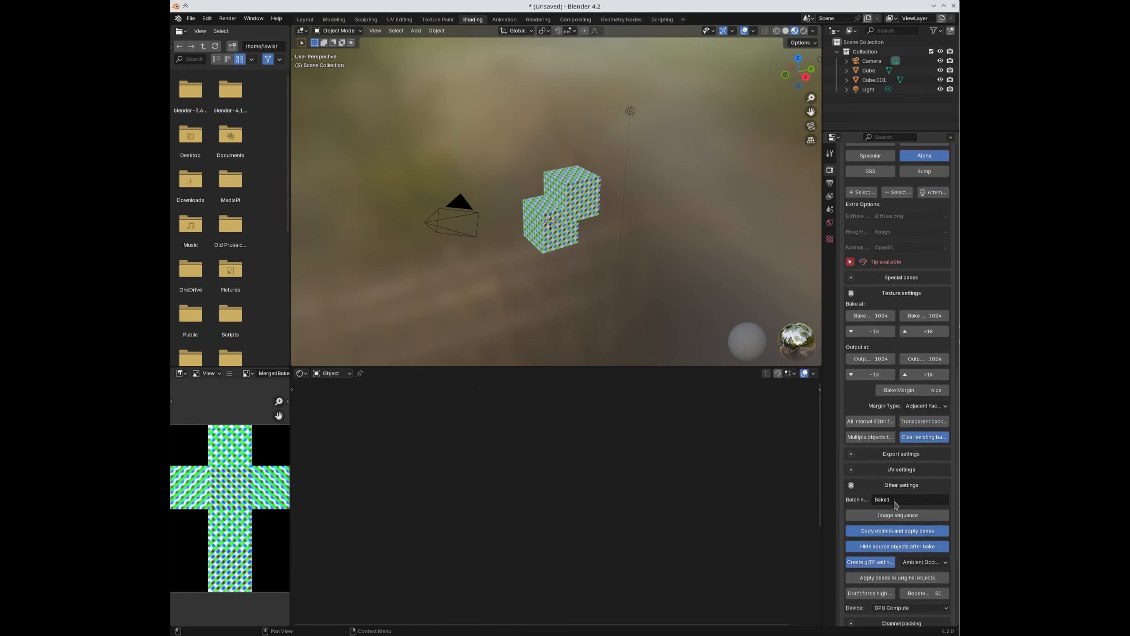
scroll(893, 464, "up", 5)
left_click(907, 261)
scroll(902, 544, "down", 18)
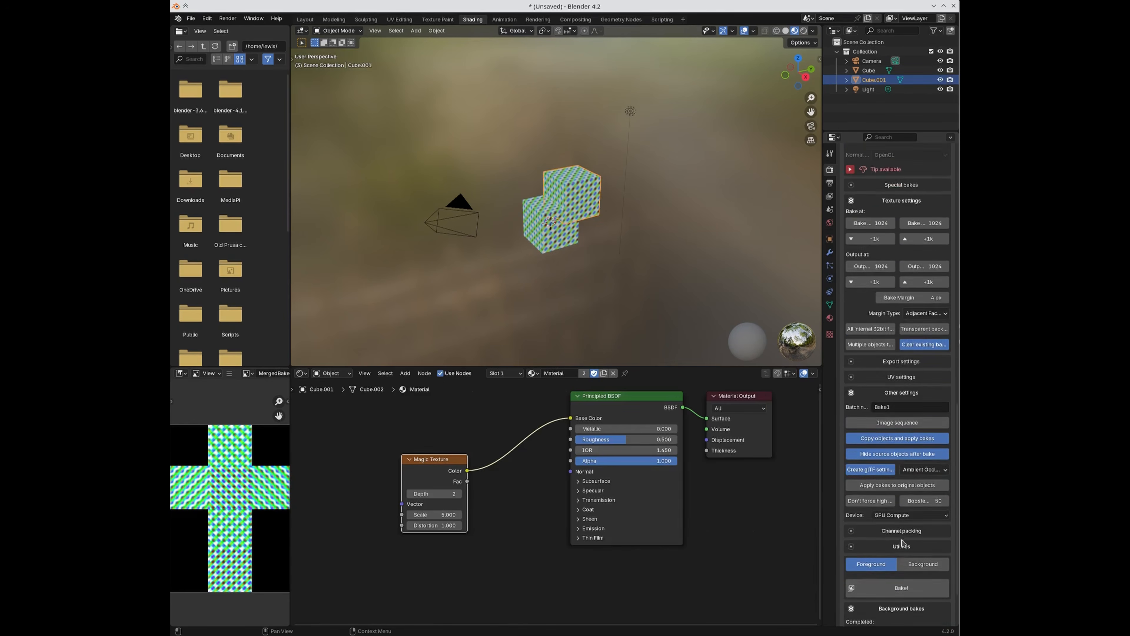
scroll(888, 566, "down", 3)
left_click(872, 537)
left_click(871, 538)
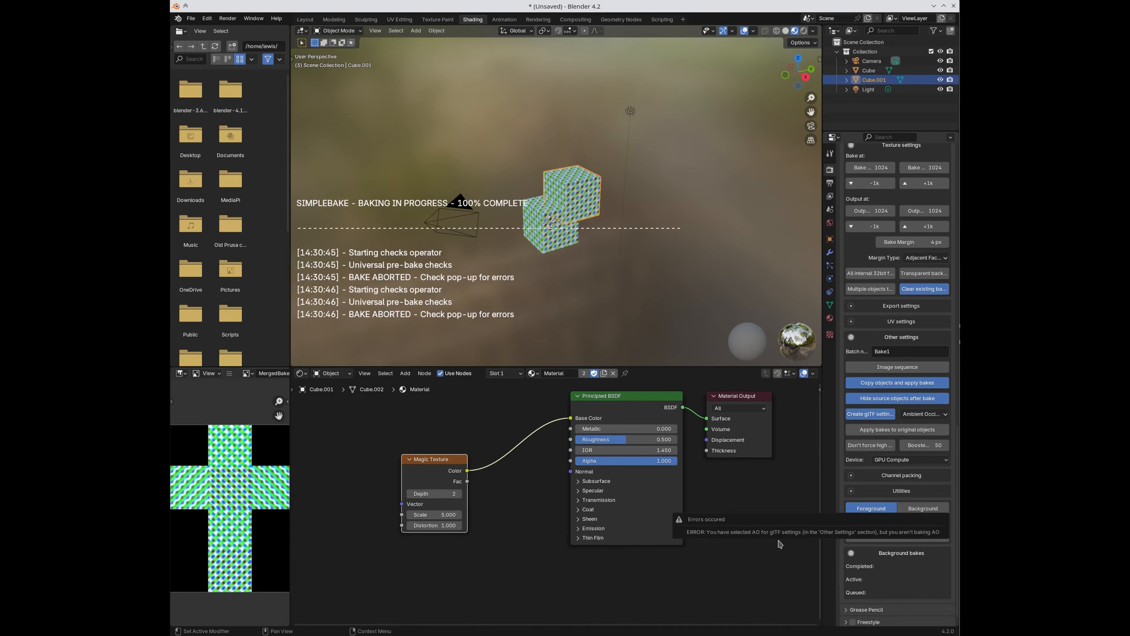
Step: Enable Ambient Occlusion under Special bakes and run the foreground bake of Cube.001
scroll(911, 487, "up", 4)
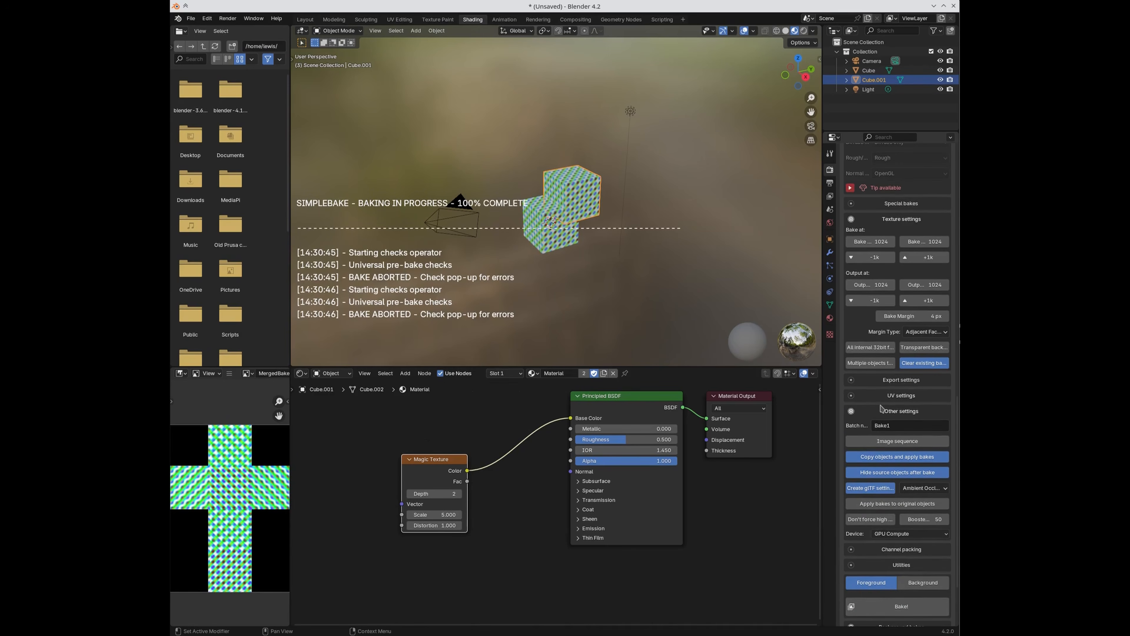
scroll(870, 454, "up", 2)
left_click(890, 242)
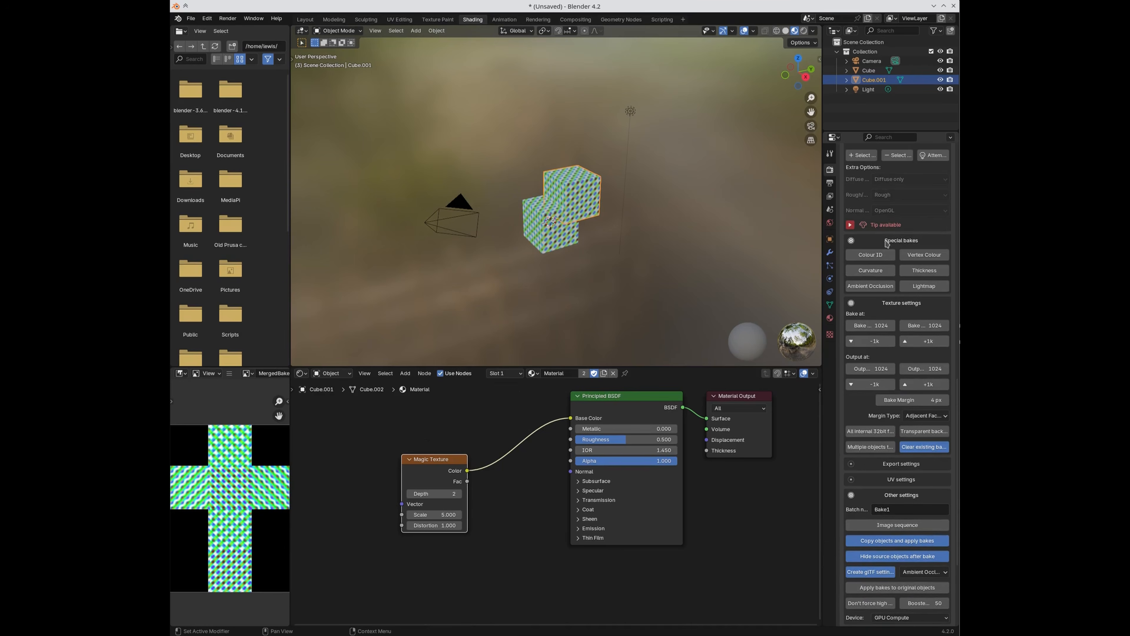
left_click(871, 286)
scroll(920, 497, "down", 2)
scroll(921, 498, "down", 5)
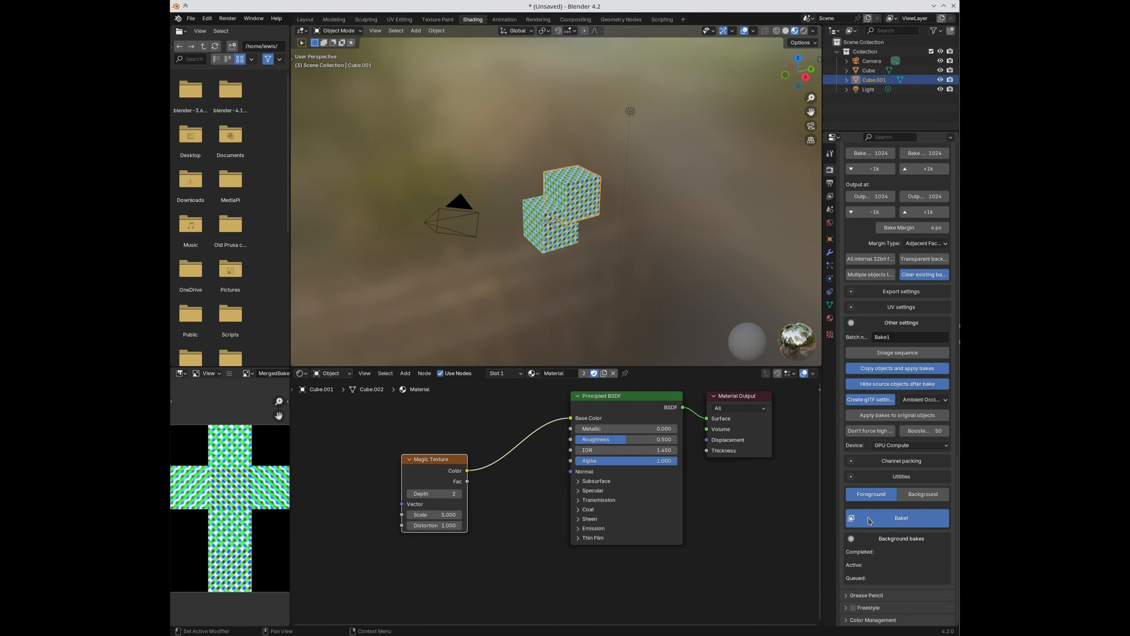
left_click(870, 520)
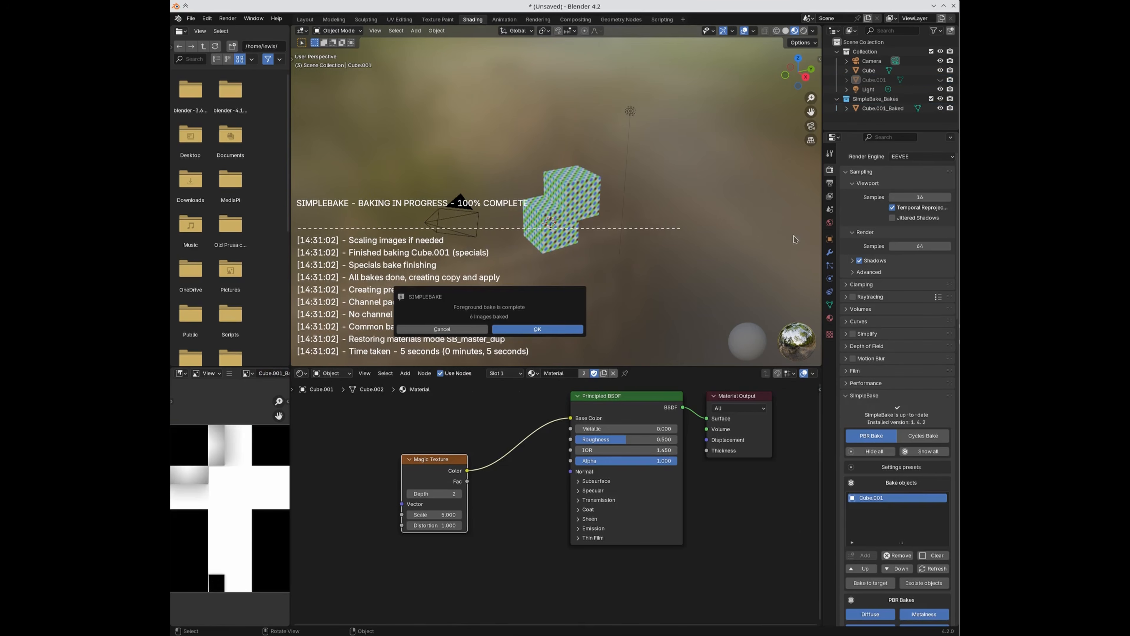
Step: Dismiss the bake report and position the glTF Settings node by its Occlusion input
left_click(536, 330)
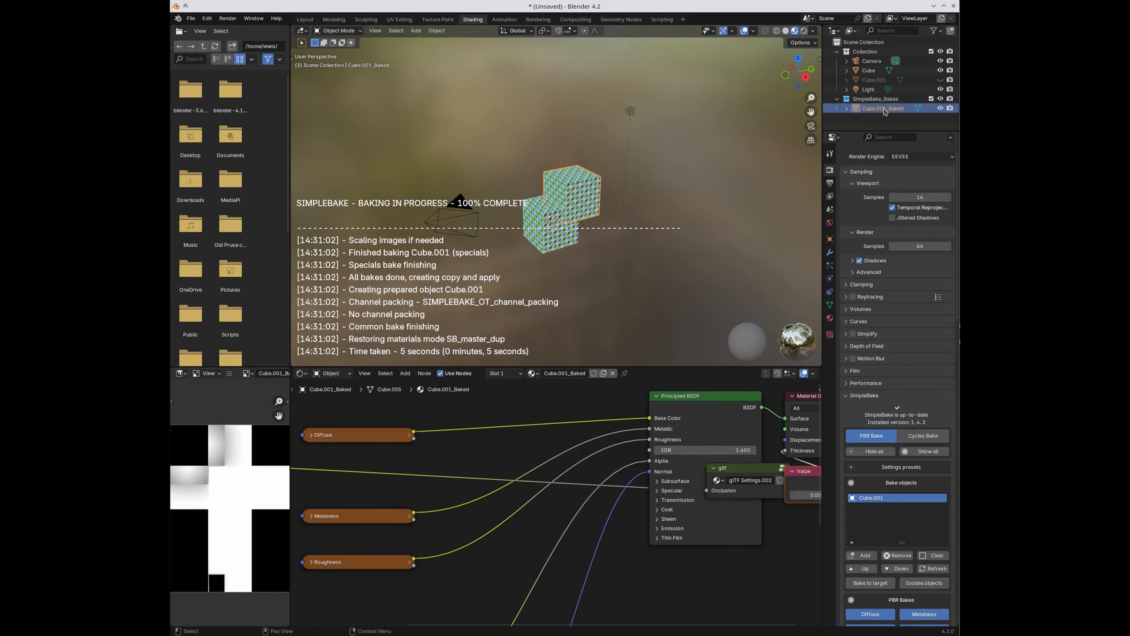
middle_click_drag(674, 555, 572, 561)
left_click_drag(648, 449, 674, 561)
key("Tab")
key("Tab")
middle_click_drag(507, 583, 557, 535)
middle_click_drag(485, 531, 536, 602)
middle_click_drag(600, 566, 575, 570)
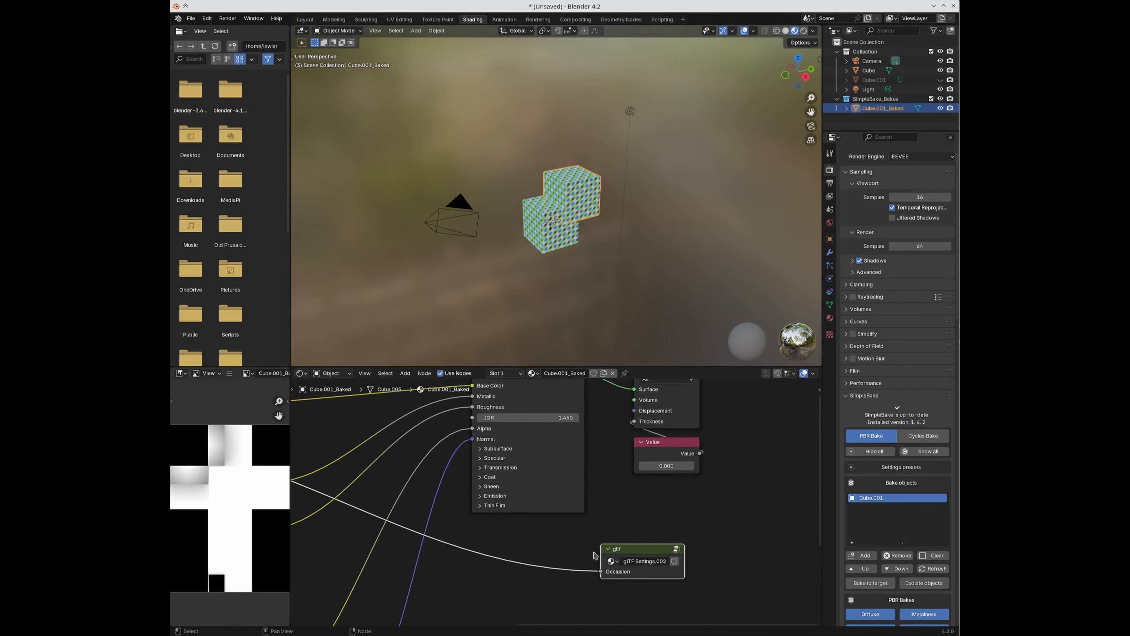
left_click_drag(634, 554, 638, 521)
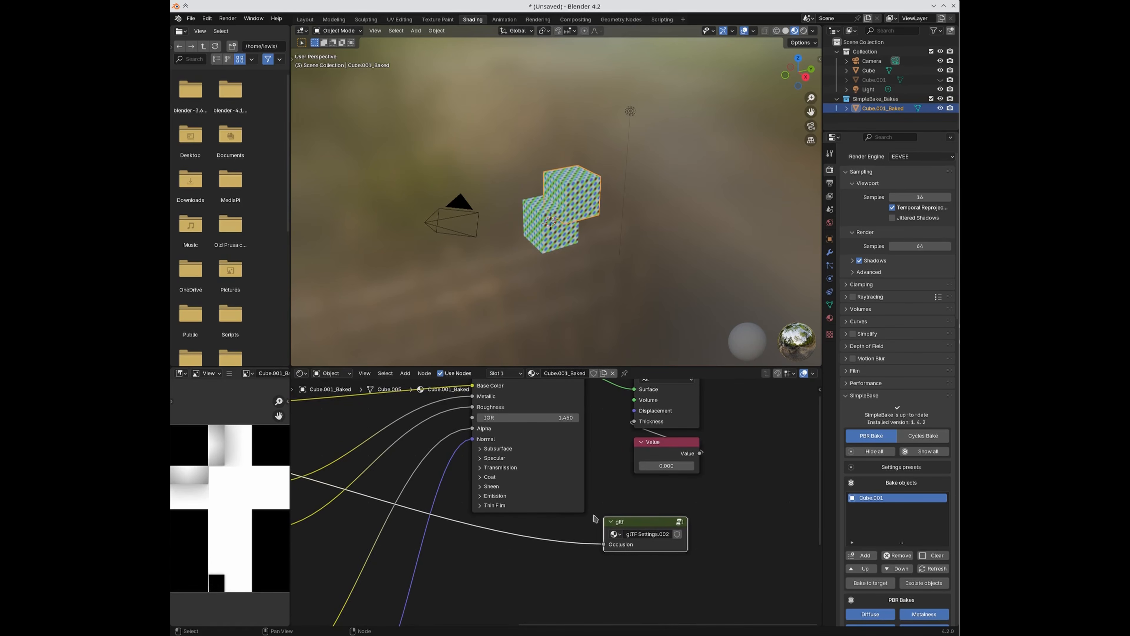
Step: Pan across the baked texture nodes and scroll the Properties panel down to Other settings
scroll(561, 580, "down", 2)
middle_click_drag(326, 544, 508, 570)
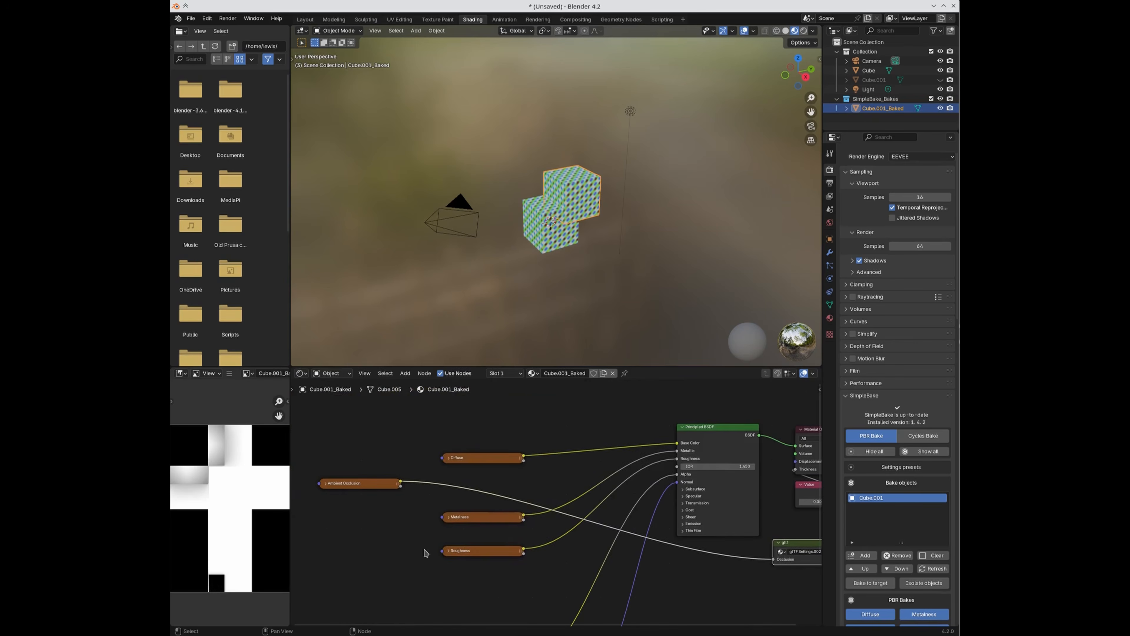
middle_click_drag(725, 590, 652, 574)
scroll(704, 566, "up", 1)
scroll(730, 573, "up", 3)
middle_click_drag(738, 570, 583, 576)
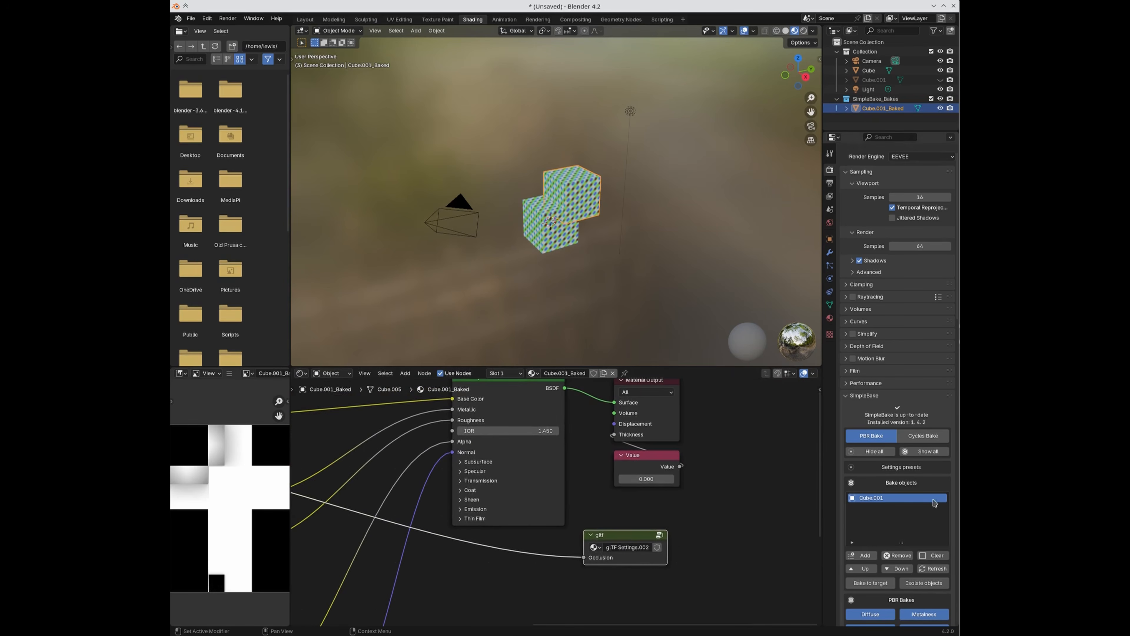
scroll(877, 524, "down", 8)
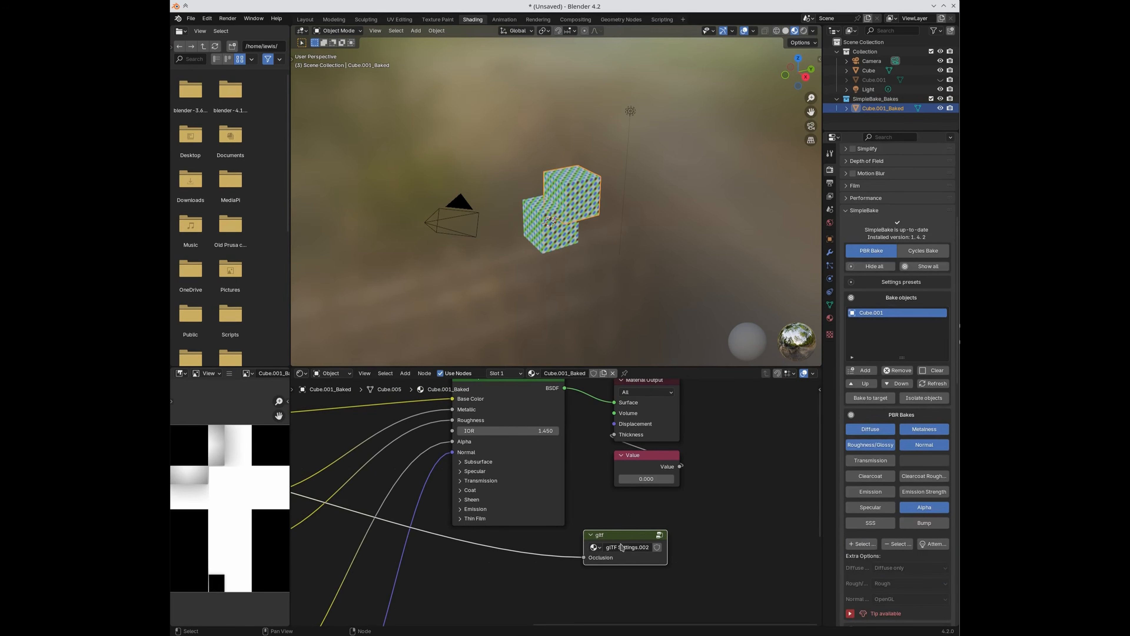
scroll(915, 551, "down", 17)
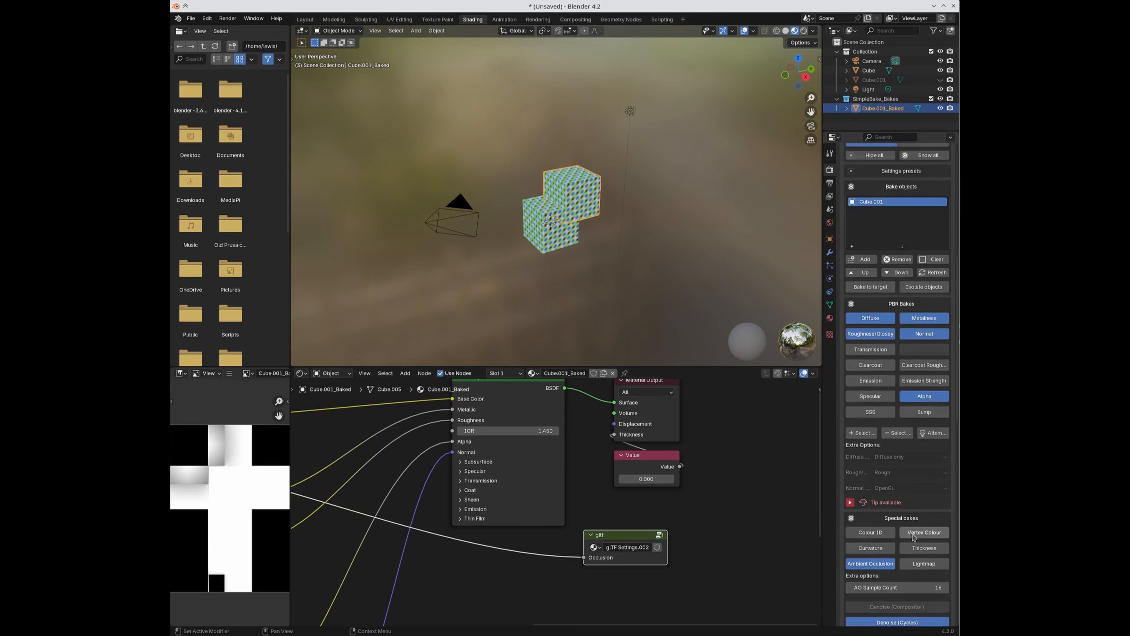
scroll(910, 527, "down", 8)
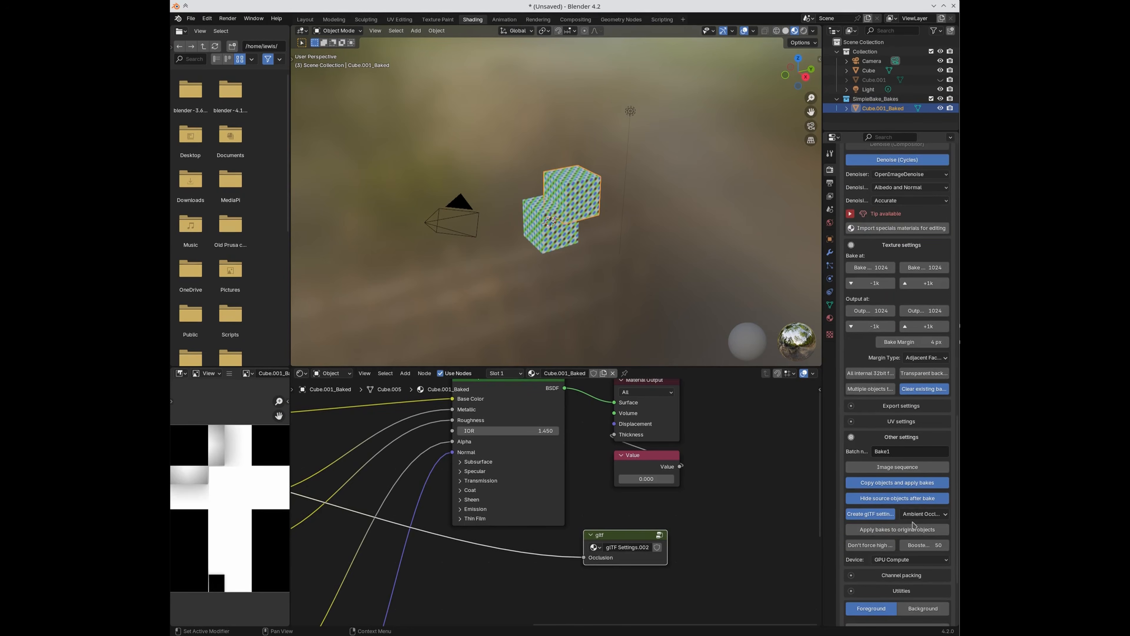
Step: Disable Create glTF settings and Copy objects, delete SimpleBake_Bakes, and unhide Cube.001
left_click(862, 513)
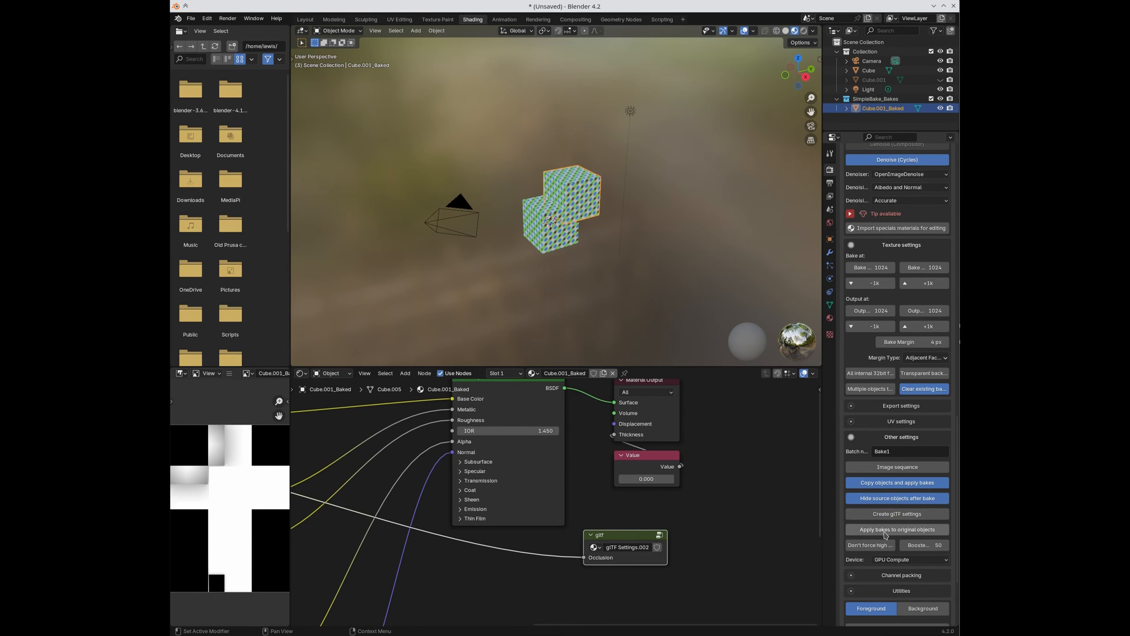
left_click(877, 486)
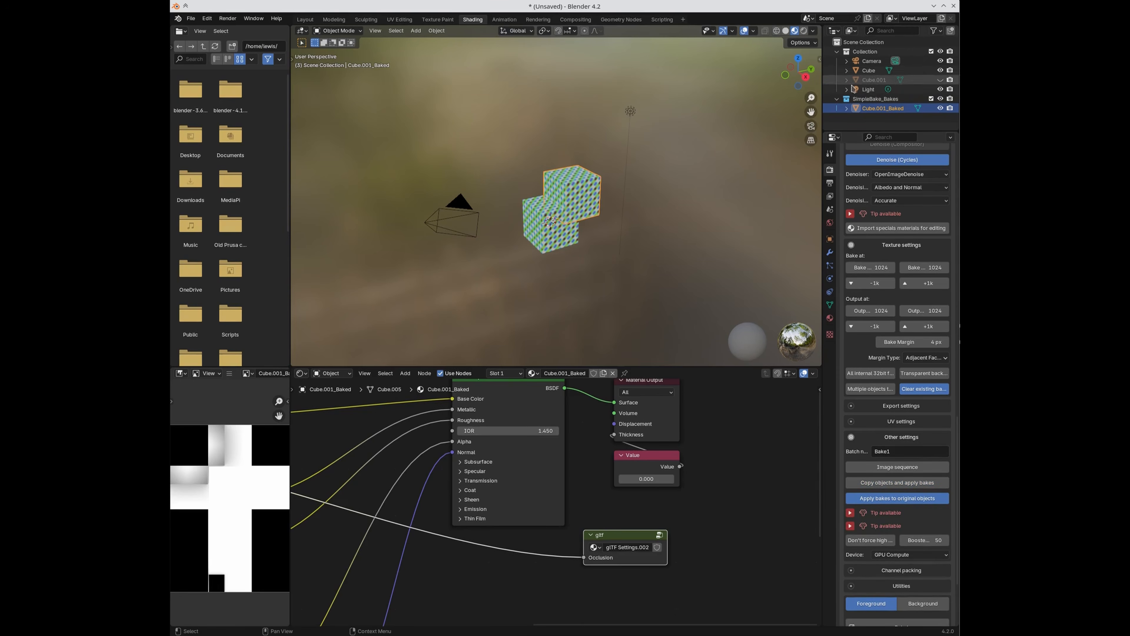
right_click(875, 99)
left_click(823, 109)
left_click(940, 80)
scroll(908, 322, "up", 8)
scroll(908, 322, "up", 13)
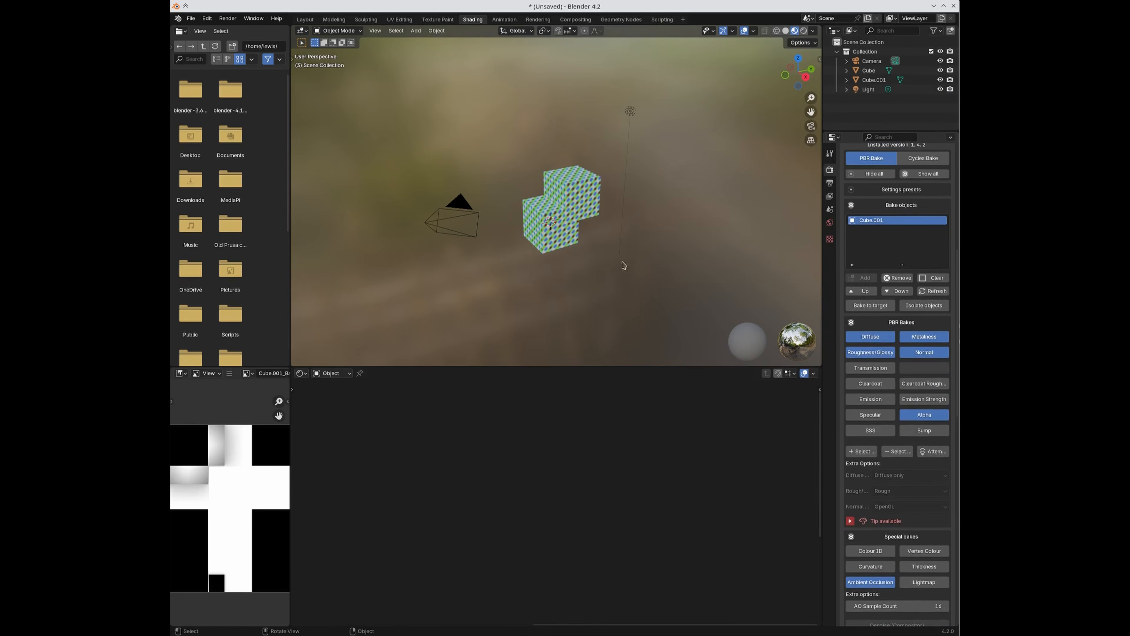
Step: Select Cube.001, frame its material nodes, and bake it so the textures apply to itself
left_click(872, 82)
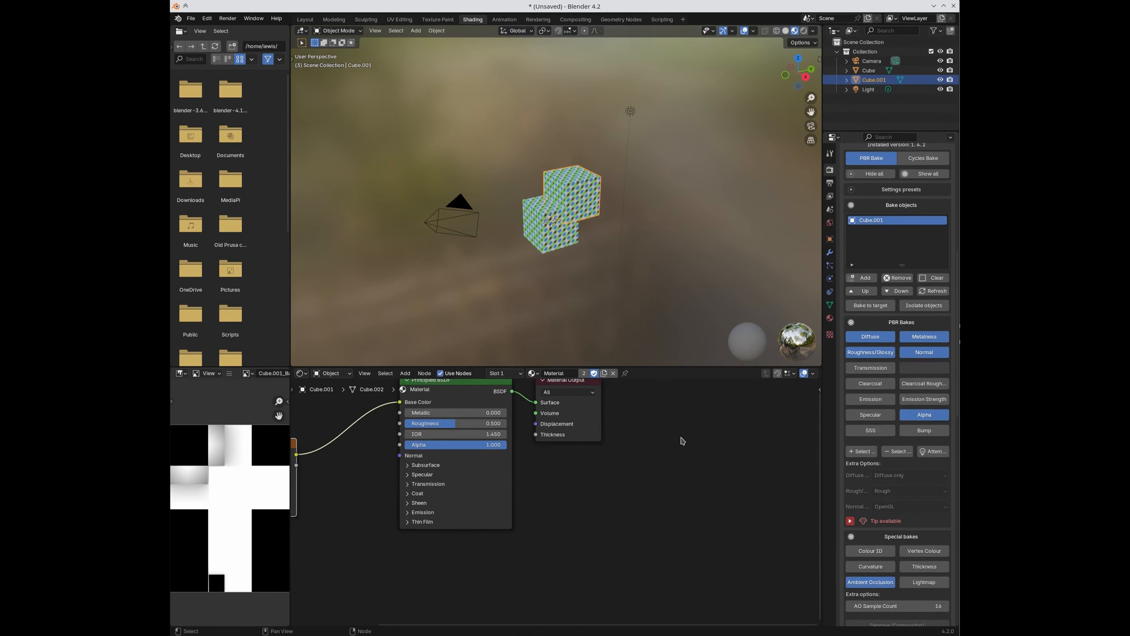
key("Home")
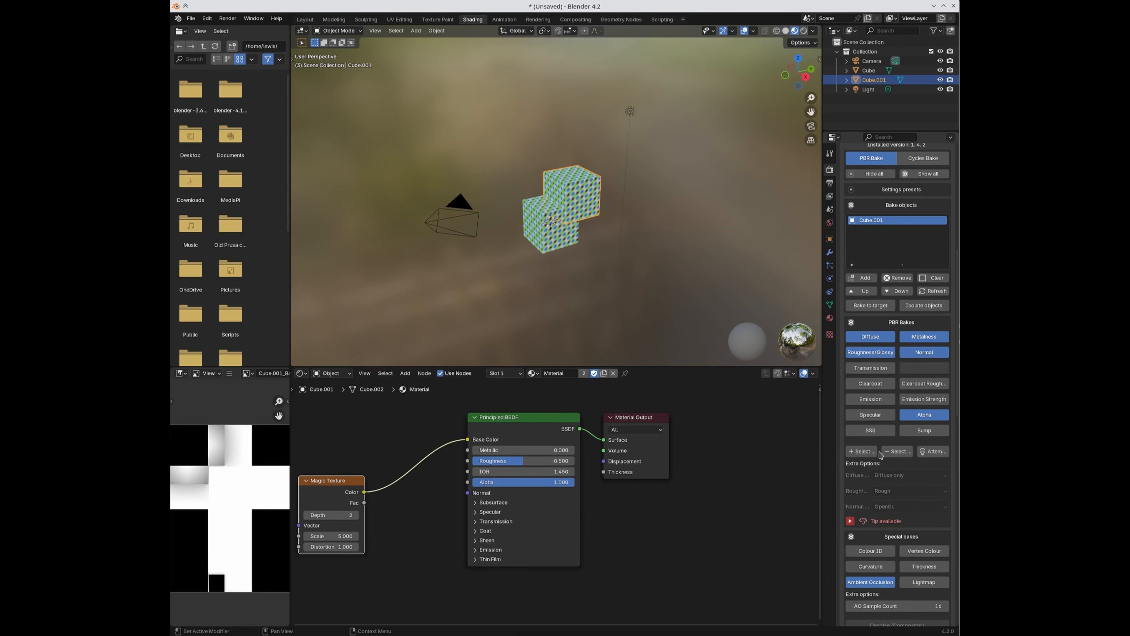
scroll(880, 455, "down", 20)
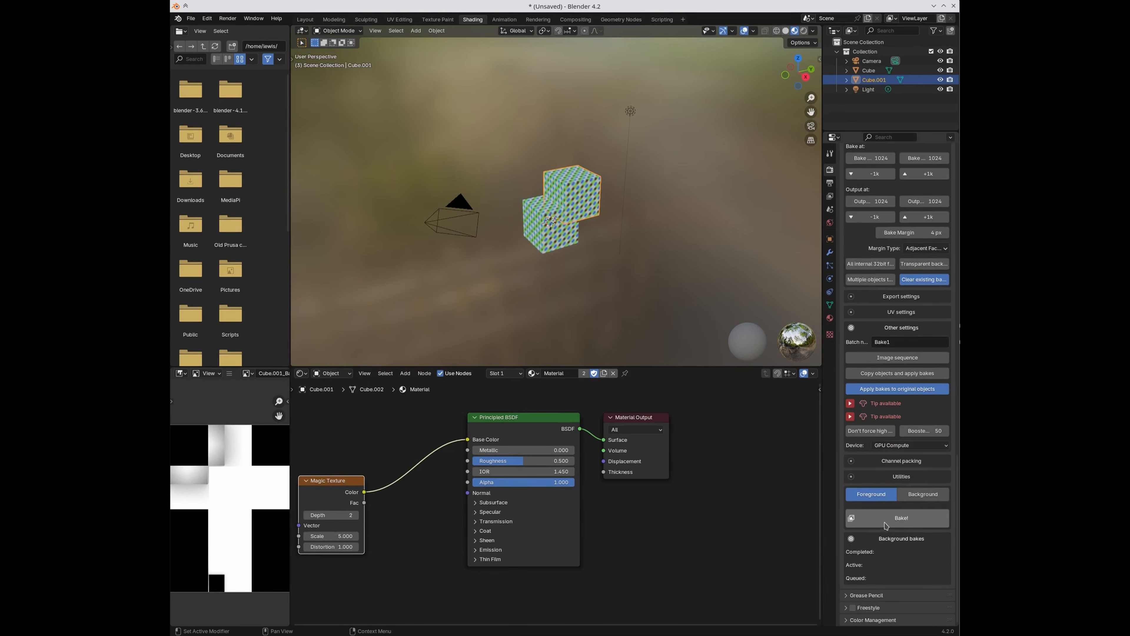
left_click(868, 519)
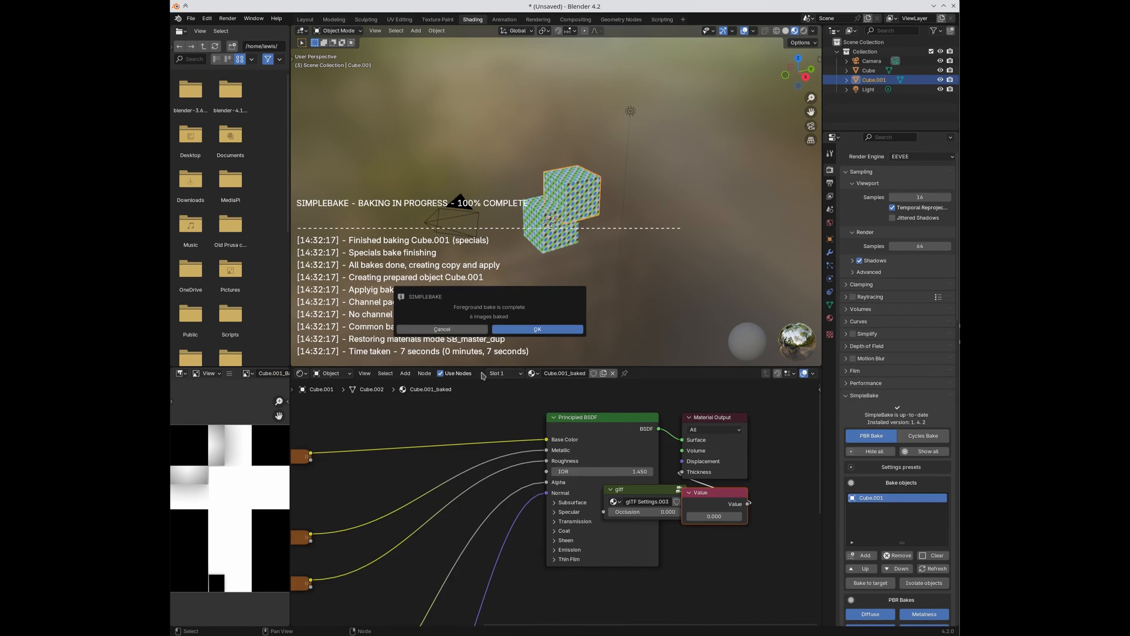
Step: Check Cube.001's new Cube.001_baked material and its baked Diffuse, Metalness and Roughness nodes
left_click(519, 332)
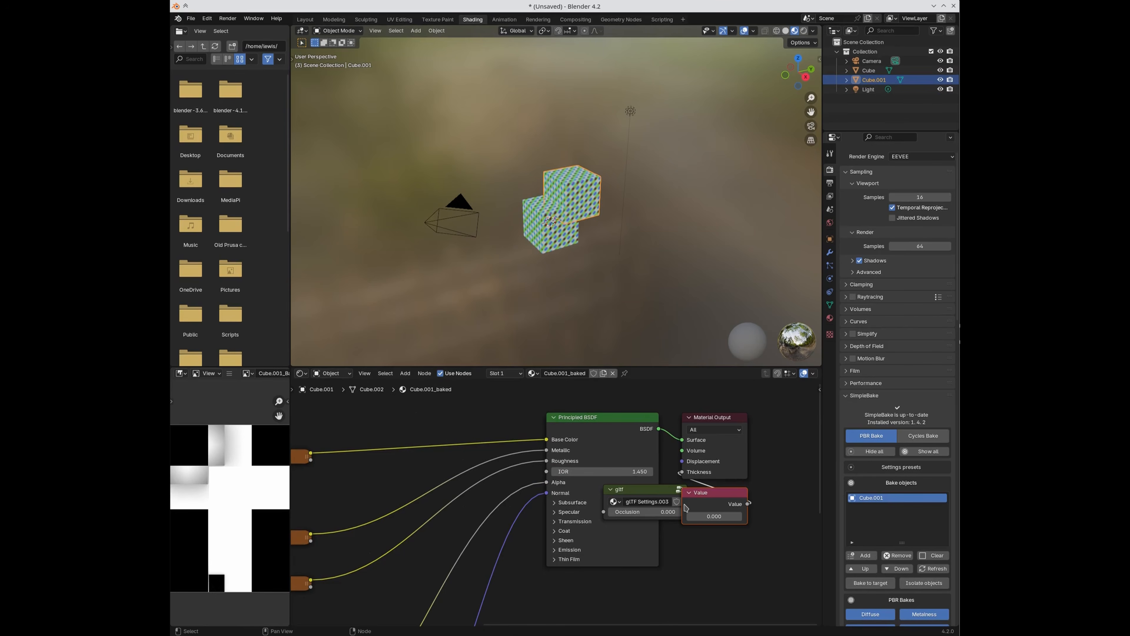
middle_click_drag(474, 522, 558, 524)
scroll(558, 524, "down", 4)
scroll(883, 552, "down", 20)
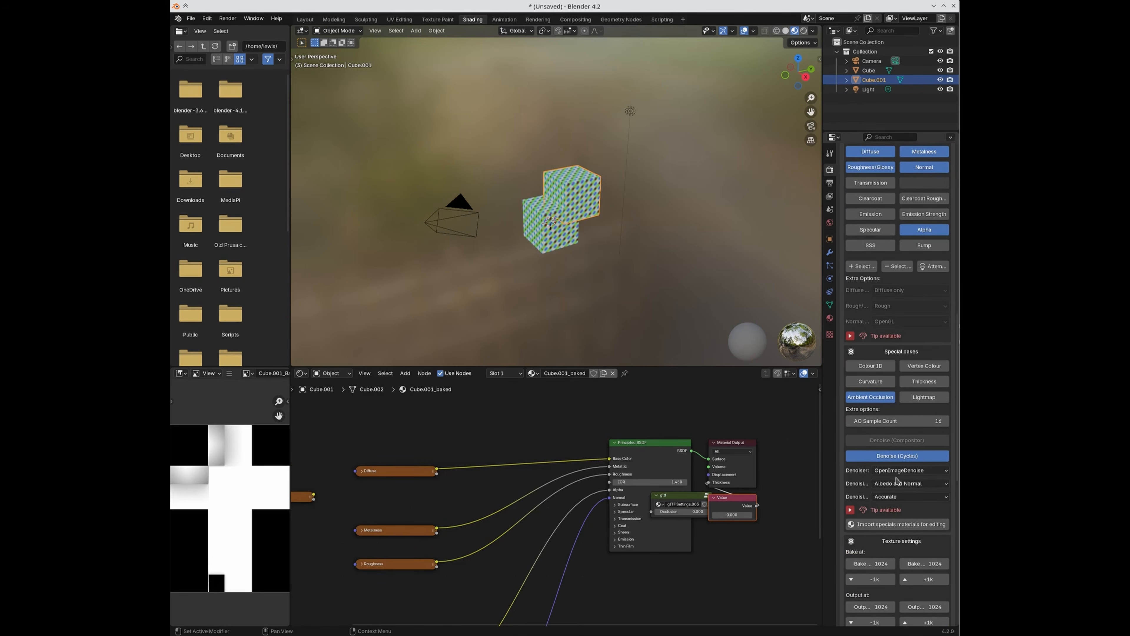
left_click(830, 317)
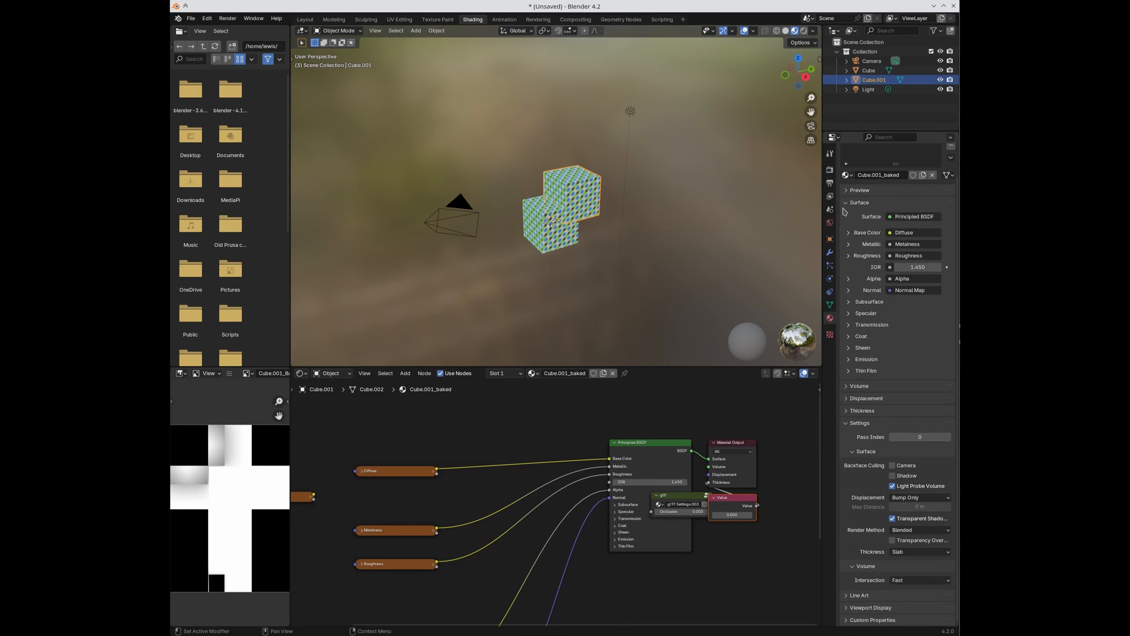
scroll(860, 264, "up", 2)
left_click(847, 207)
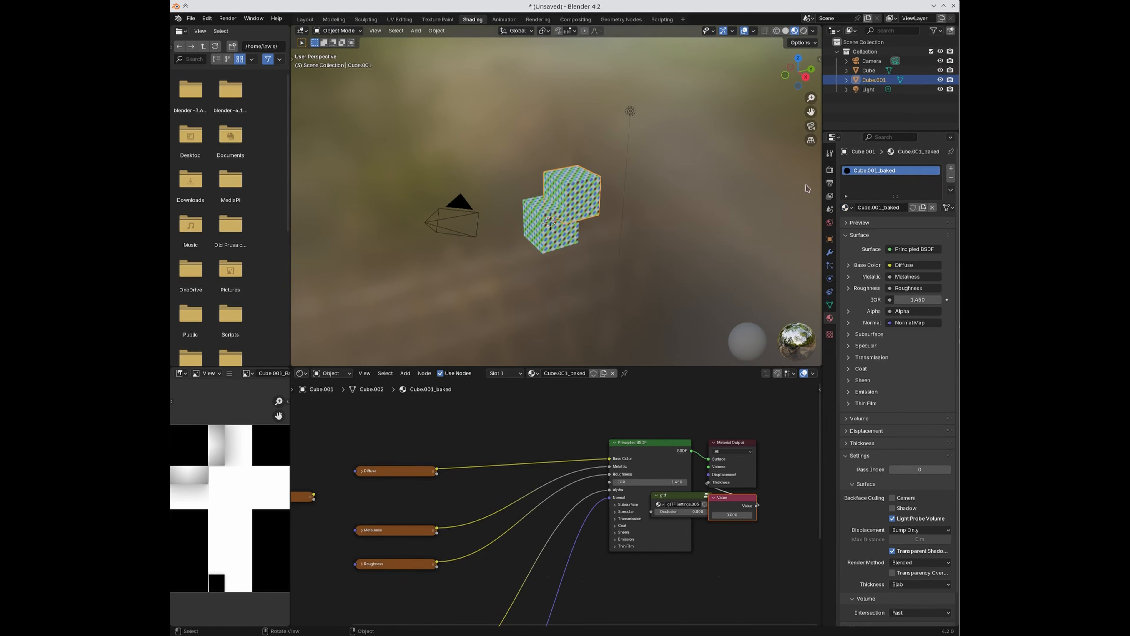
left_click(829, 169)
scroll(847, 288, "down", 20)
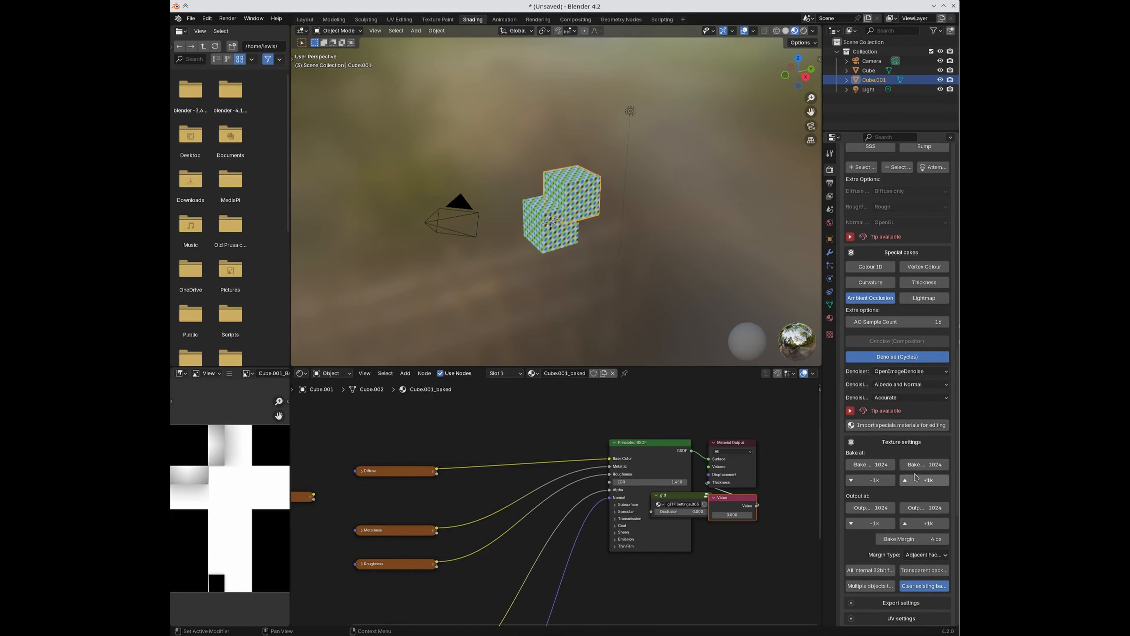
Step: Read the tips on applying bakes to originals, peek at UV settings, then disable Apply bakes to original objects
scroll(854, 406, "down", 10)
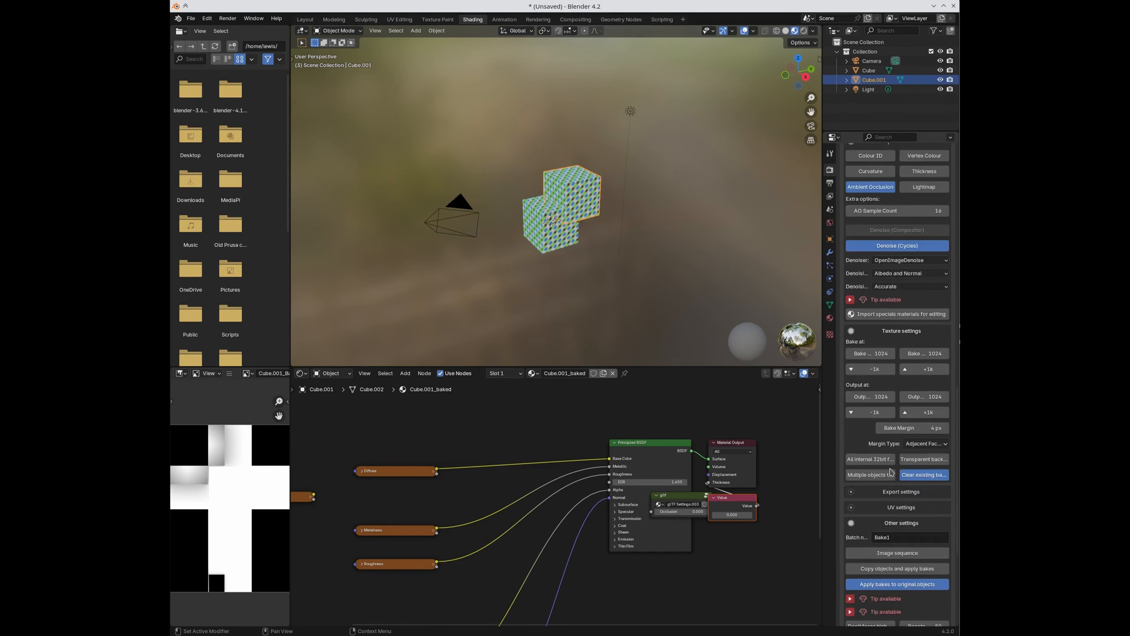
left_click(850, 489)
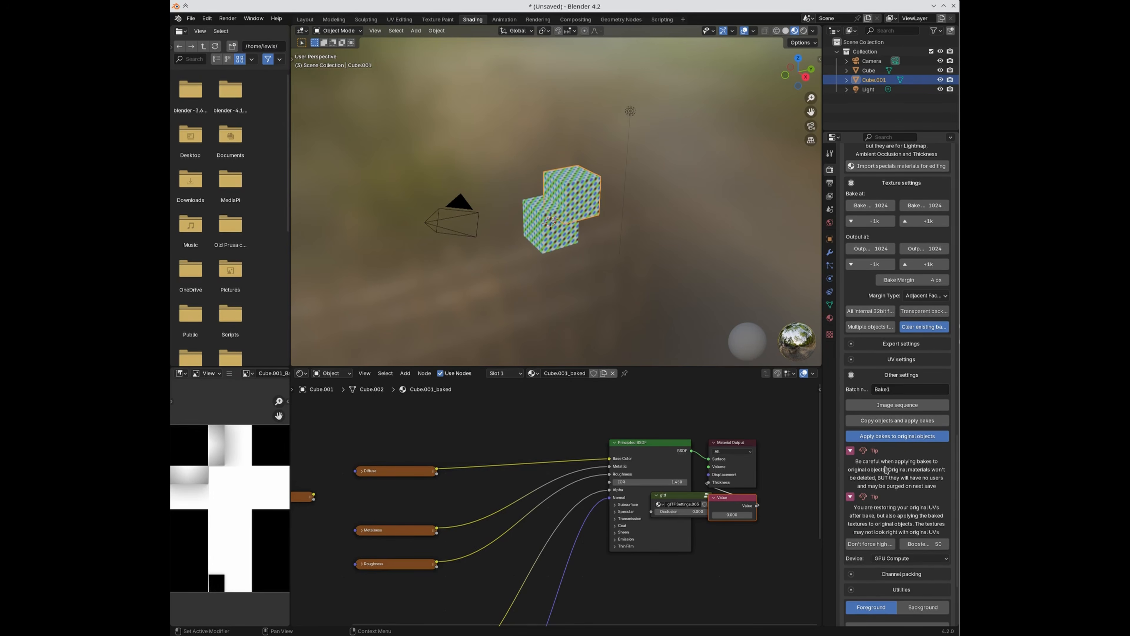
scroll(891, 477, "down", 1)
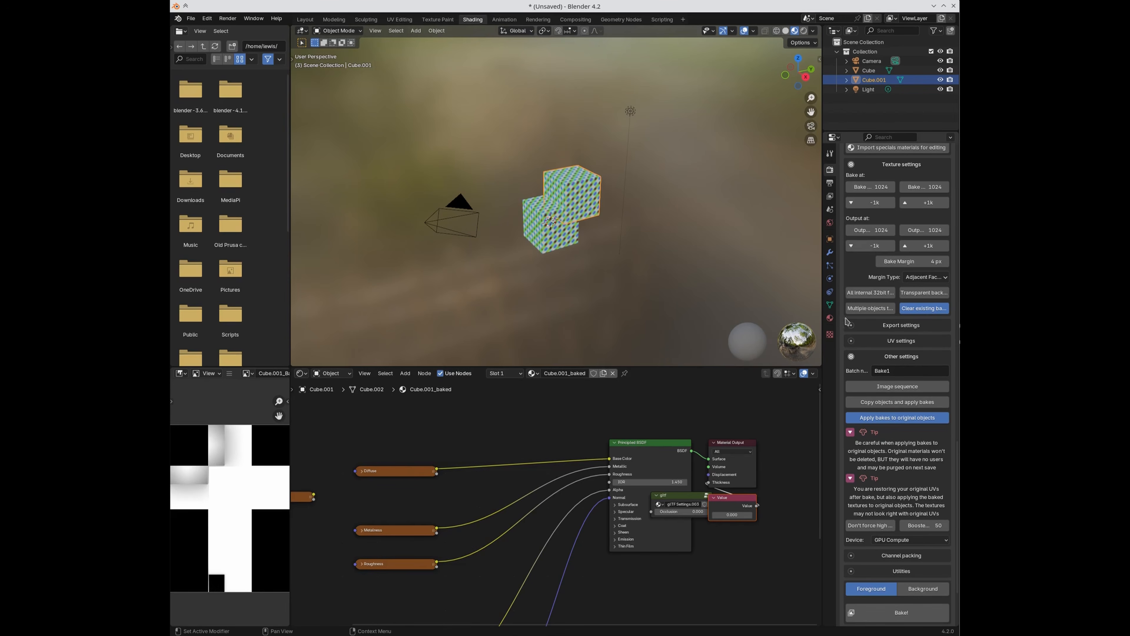
left_click(892, 342)
left_click(892, 342)
scroll(851, 484, "down", 3)
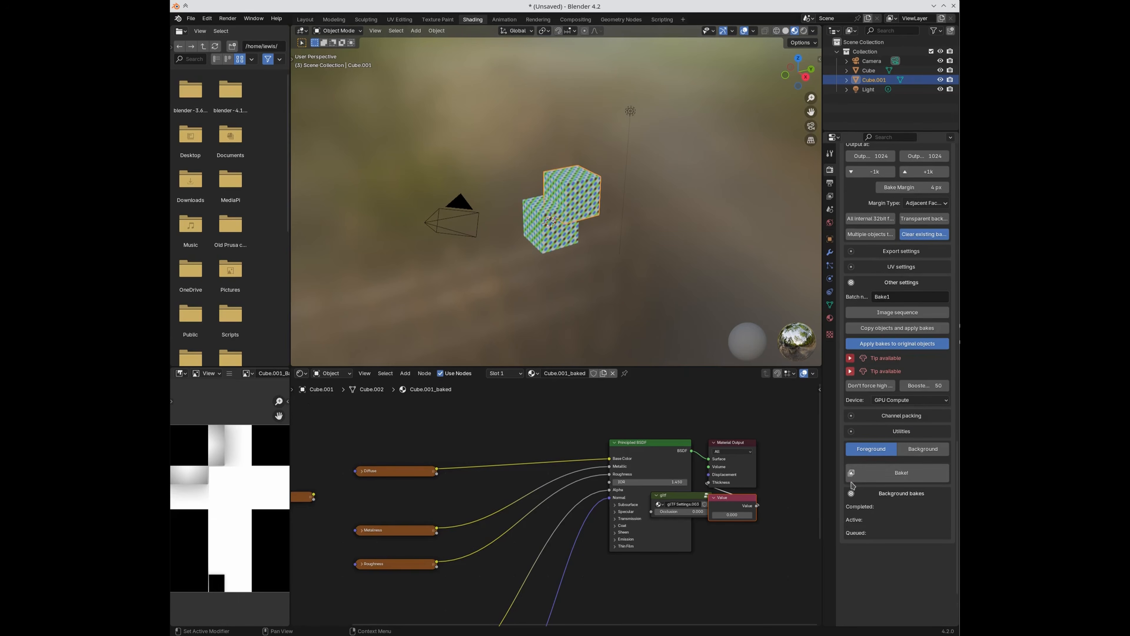
left_click(889, 364)
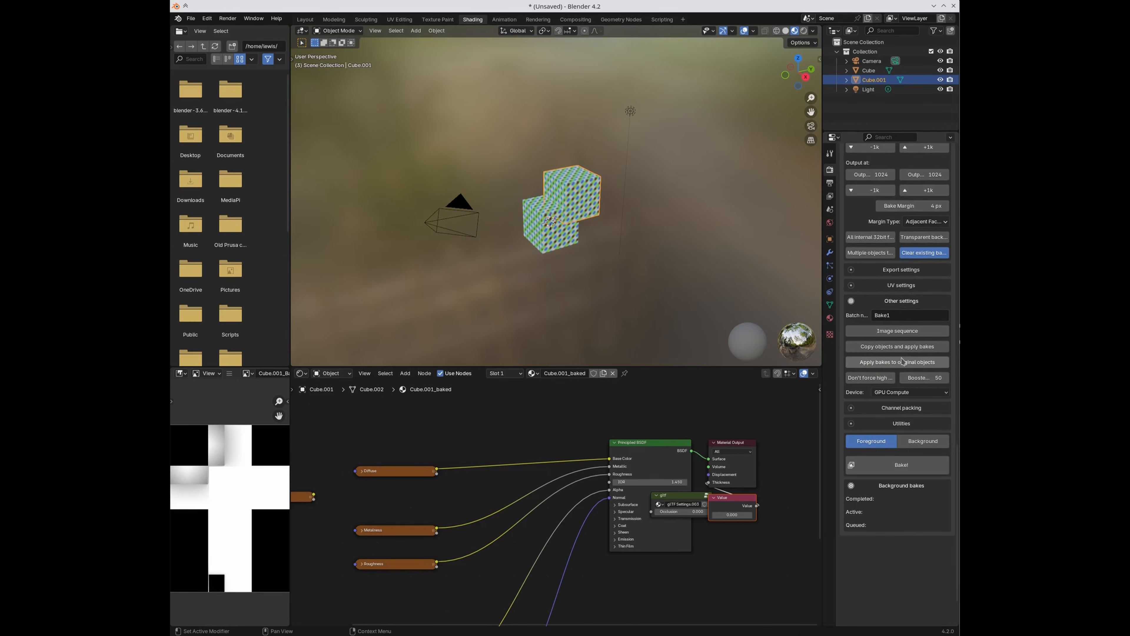
scroll(885, 365, "up", 3)
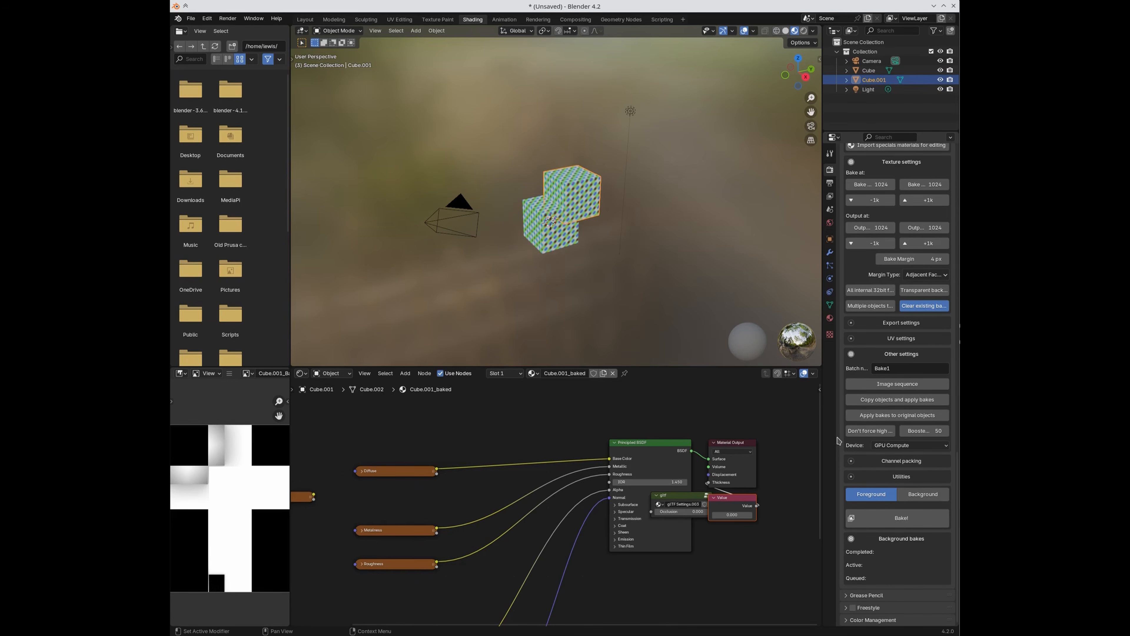
Step: Stop the bake forcing high settings and keep the SimpleBake device on GPU Compute
left_click(859, 431)
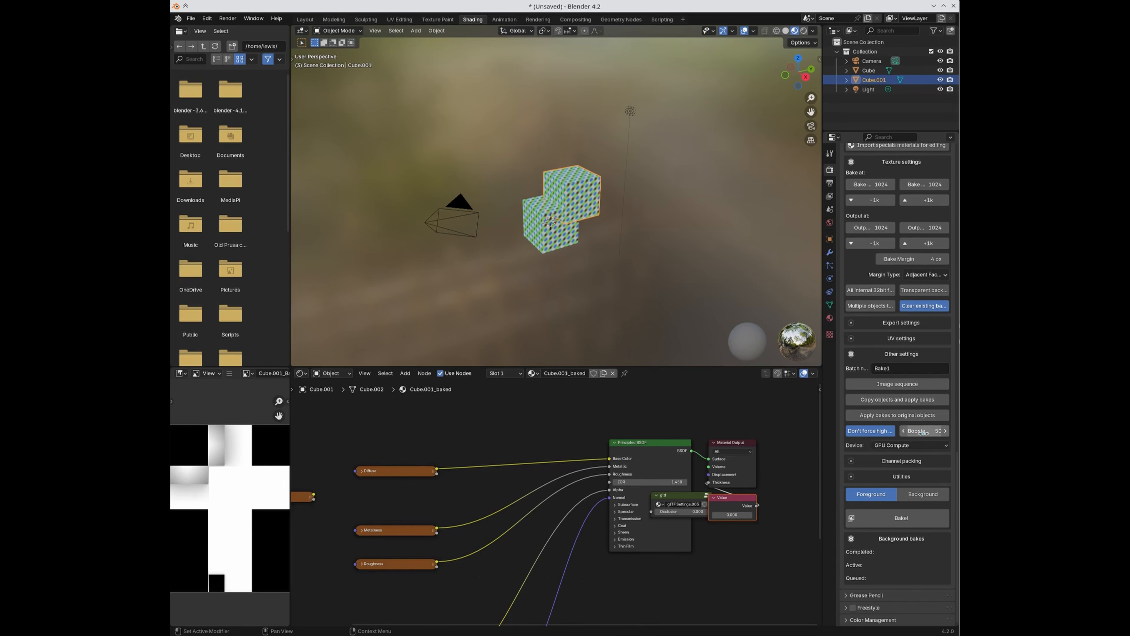
left_click(896, 448)
left_click(897, 448)
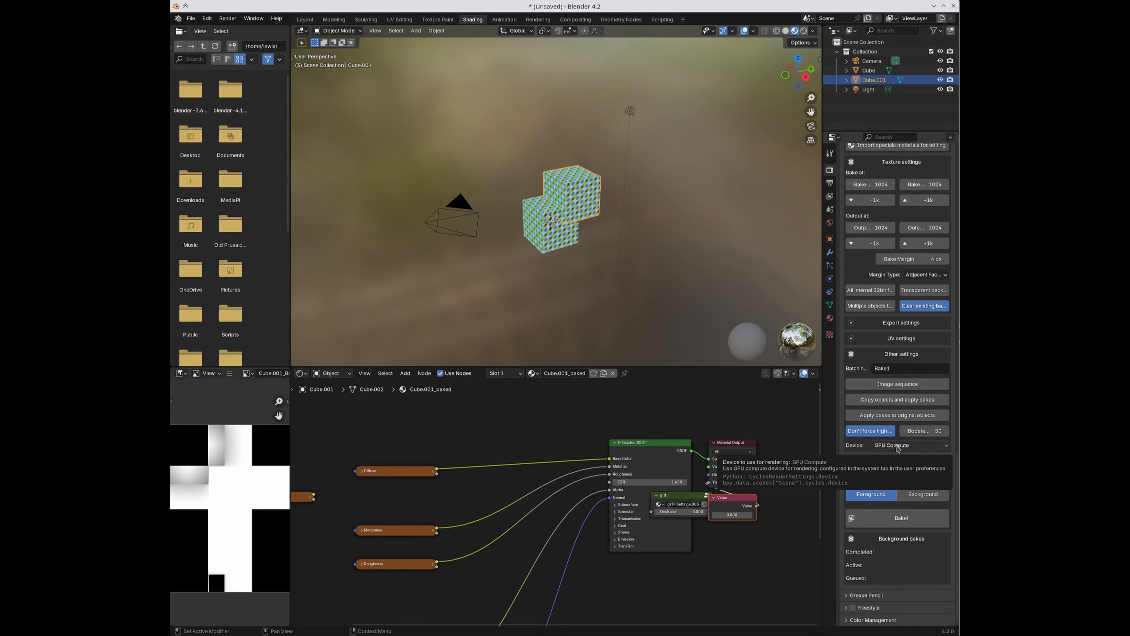
left_click(899, 447)
left_click(903, 455)
left_click(901, 447)
left_click(906, 464)
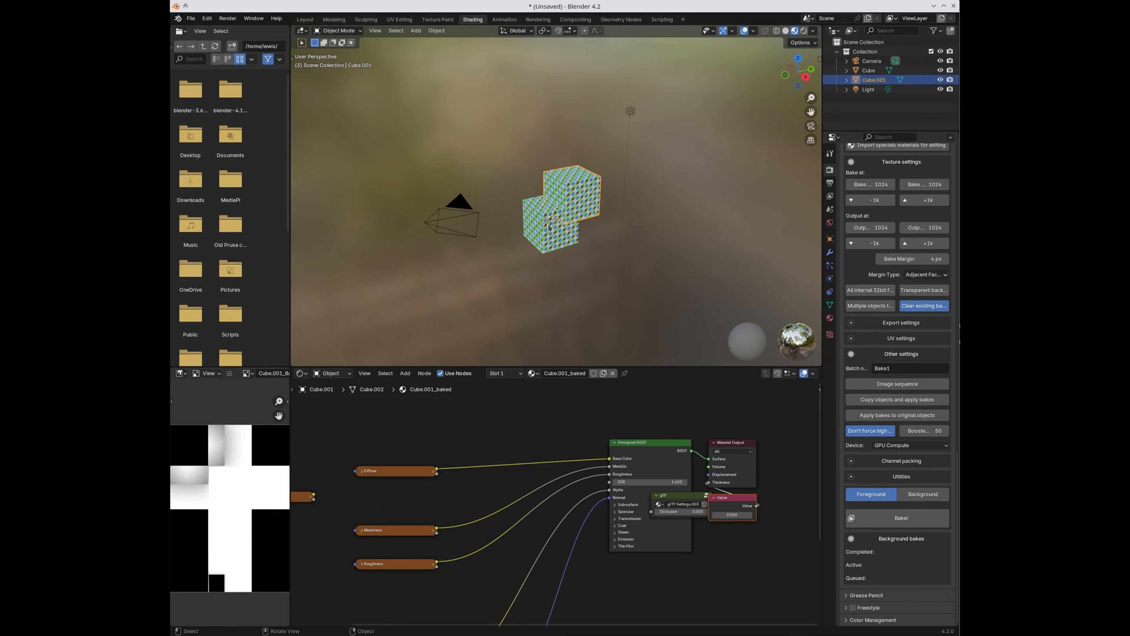
Step: Expand Channel packing, then start a new General file, choosing Don't Save for the baked scene
left_click(895, 463)
left_click(205, 19)
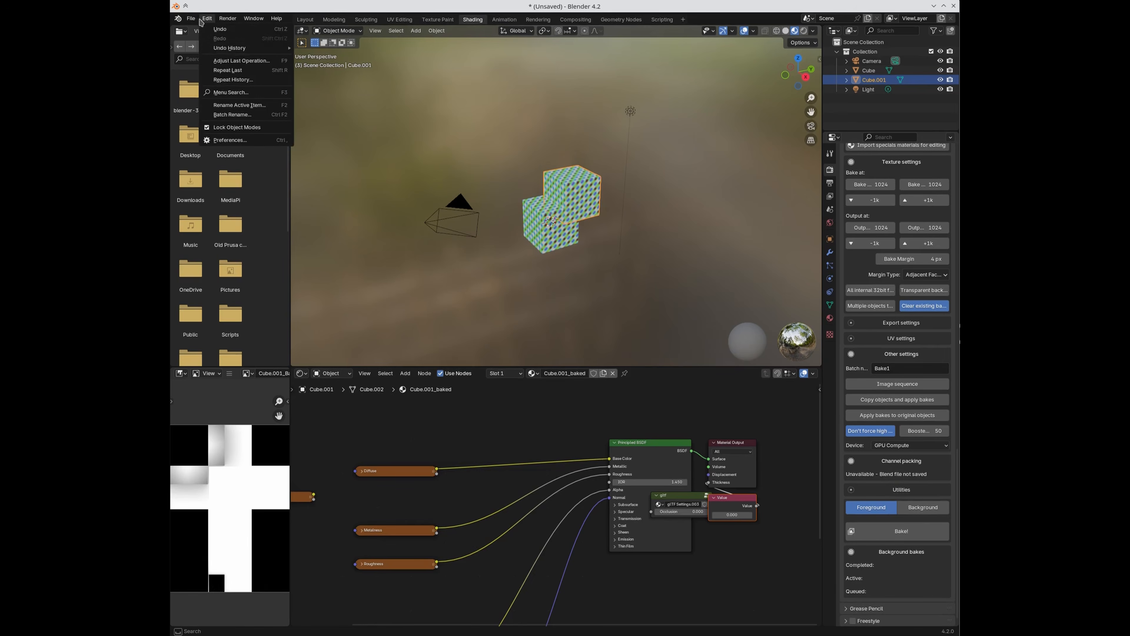
left_click(187, 19)
left_click(189, 19)
mouse_move(243, 31)
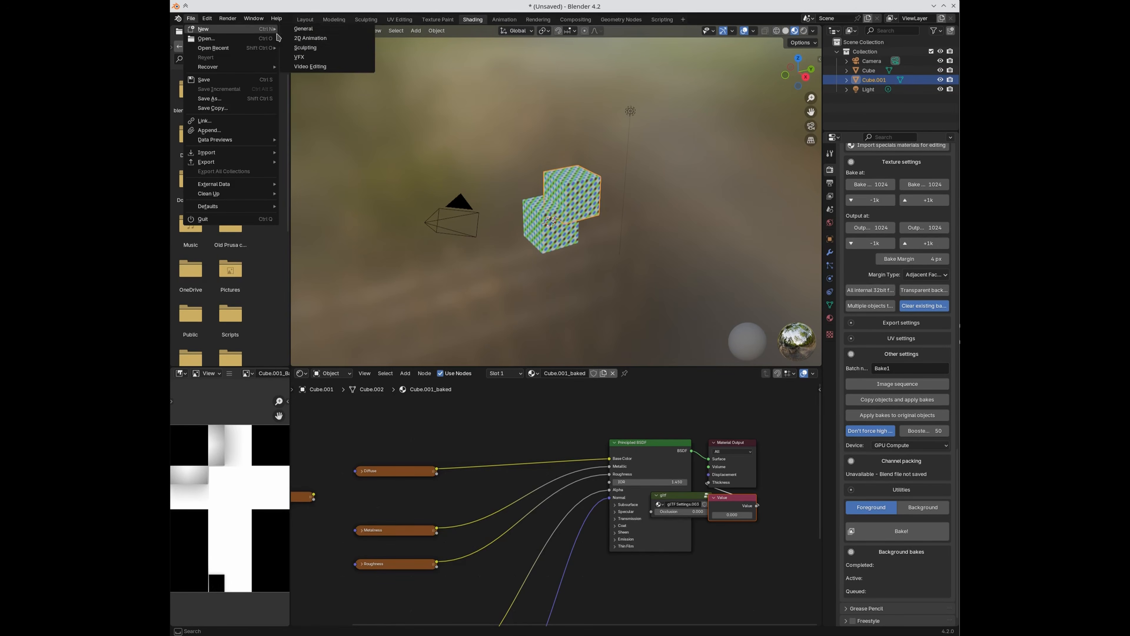
left_click(297, 31)
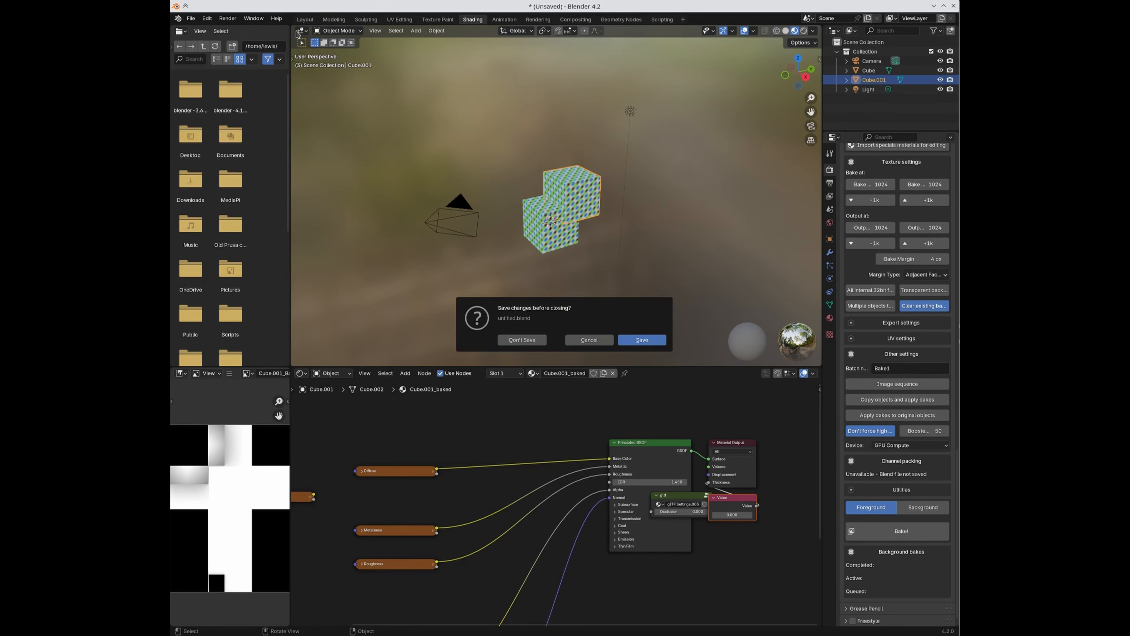
left_click(522, 340)
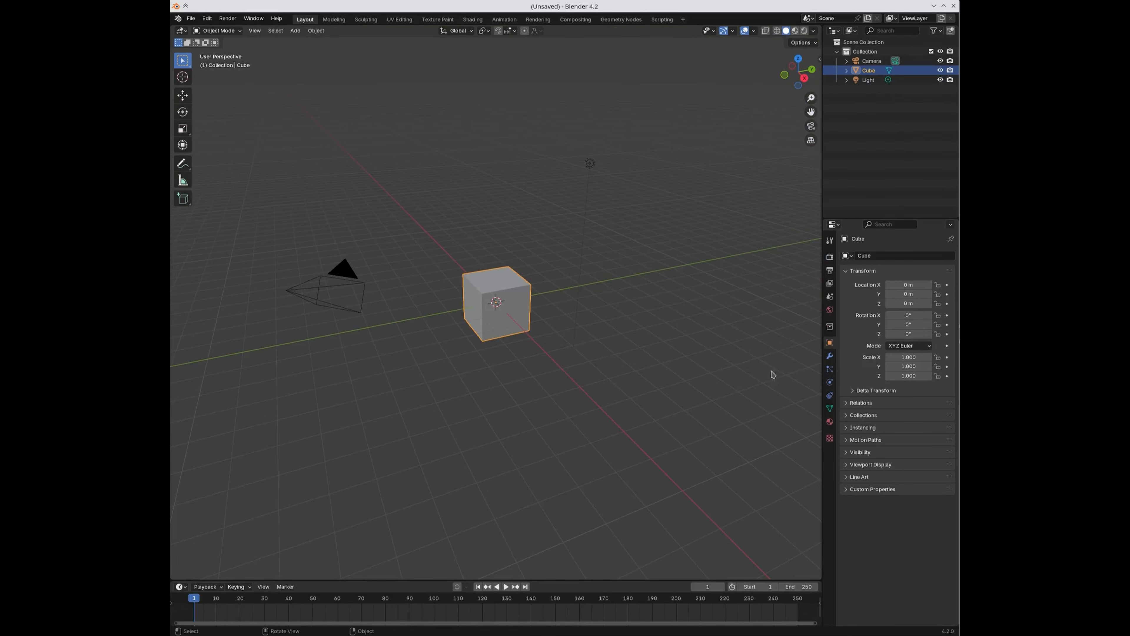
Step: In the Shading workspace, add a Magic Texture node and link its Color to Base Color
left_click(472, 20)
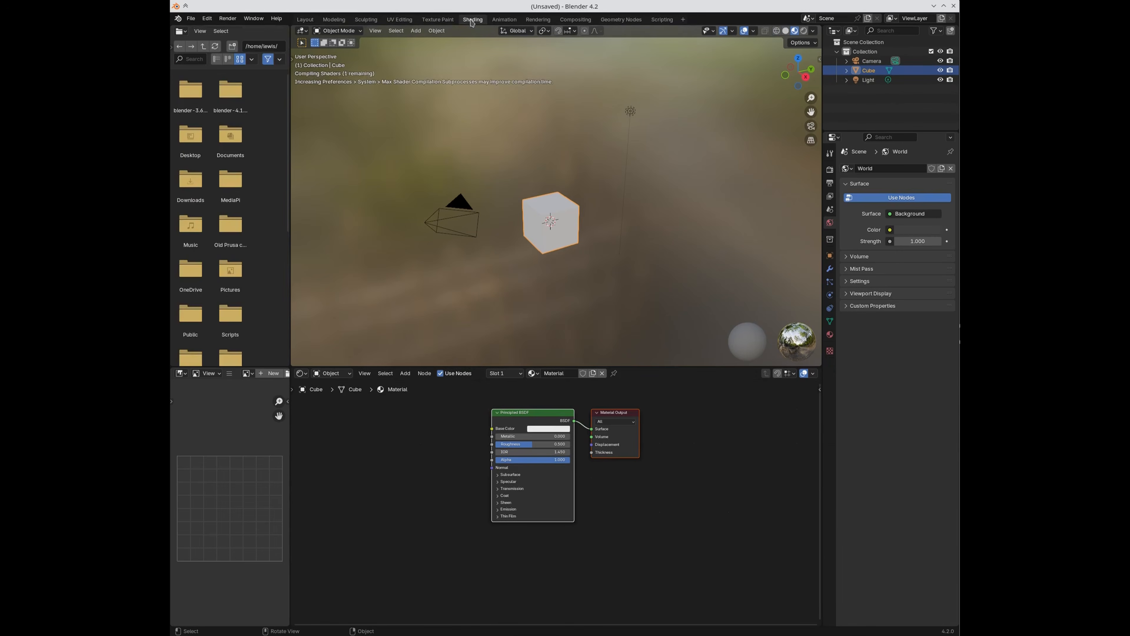
scroll(447, 475, "up", 2)
key("shift+a")
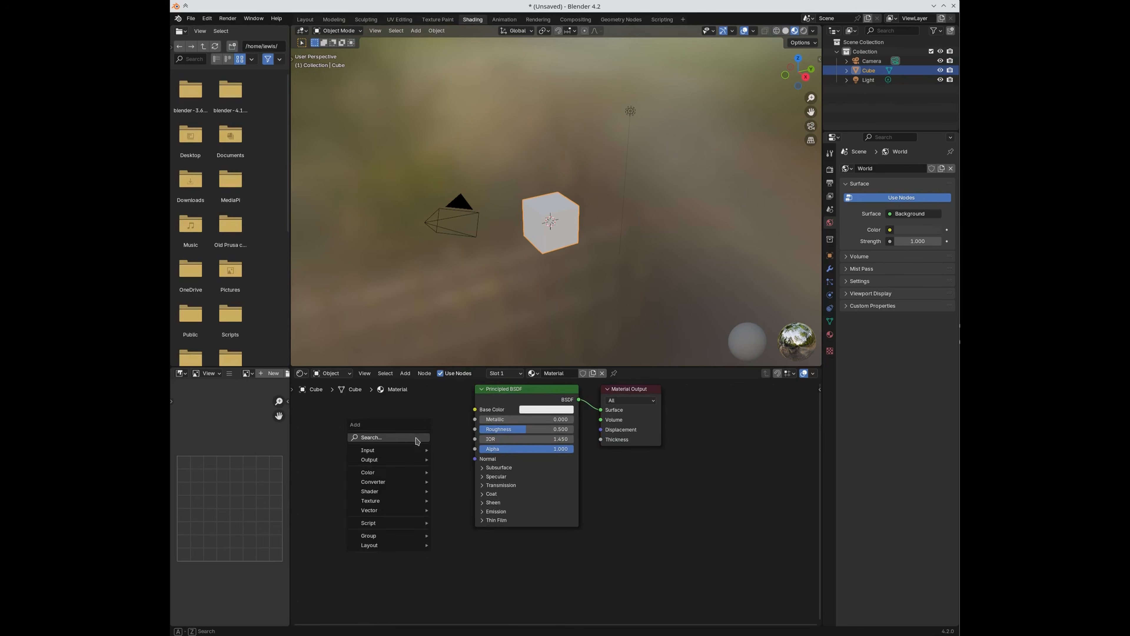
left_click(417, 438)
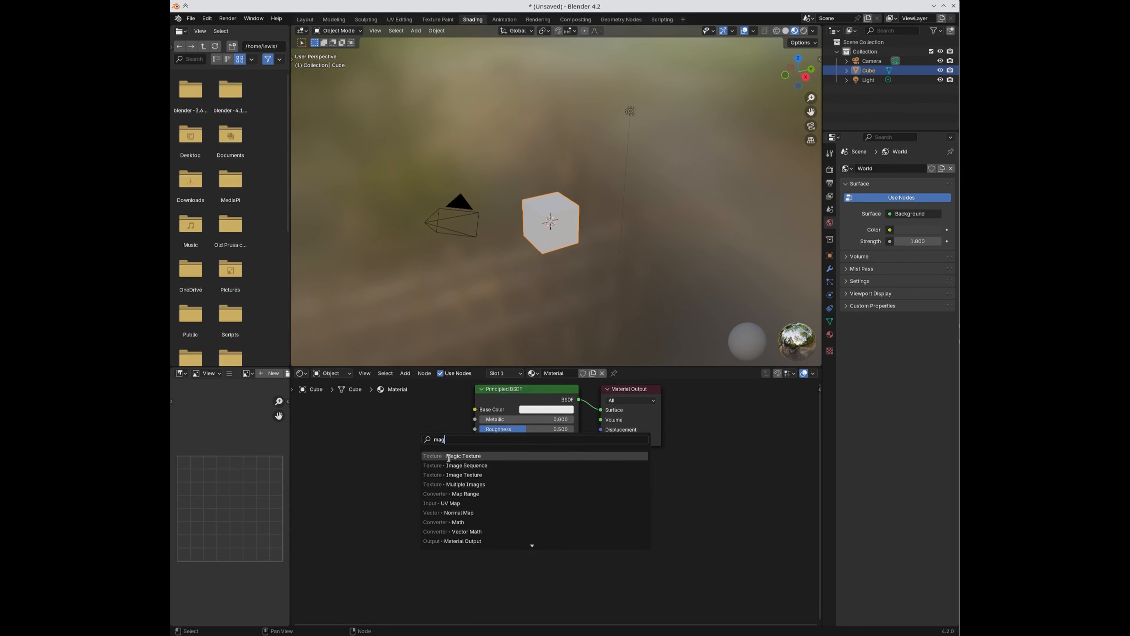
key("Return")
left_click(304, 403)
left_click_drag(377, 420, 475, 409)
Step: Add a Noise Texture node and link its Fac output to Roughness
key("shift+a")
left_click(425, 492)
type("noi")
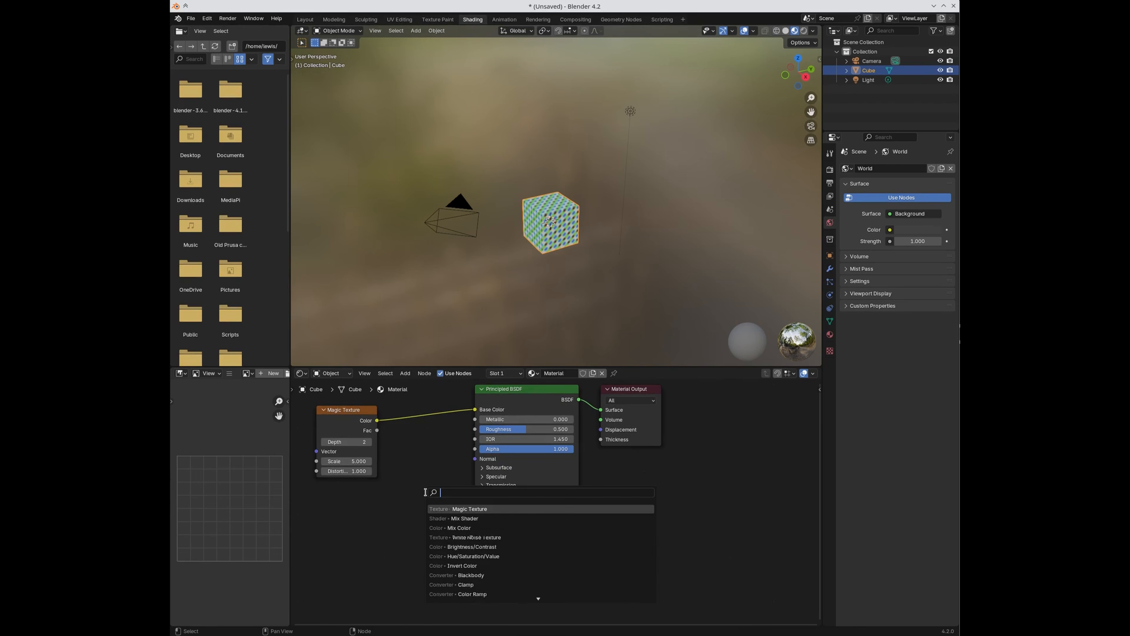
left_click(466, 510)
left_click(342, 534)
left_click_drag(387, 543, 457, 485)
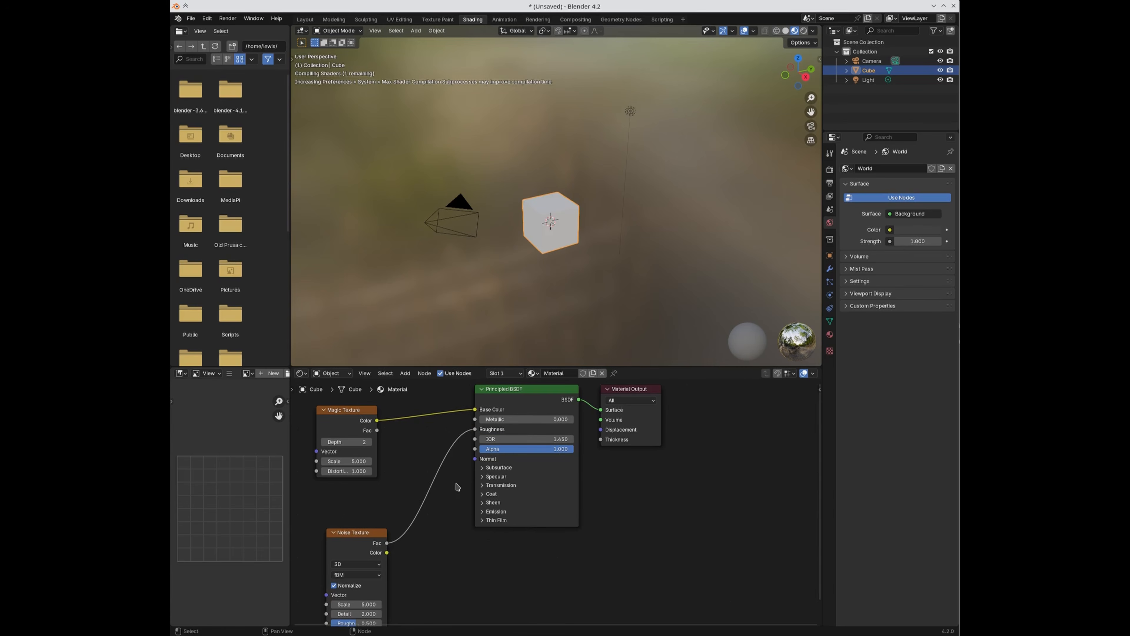
Step: Preview the Noise Texture and Magic Texture alone on the cube, then restore the full material
left_click(830, 169)
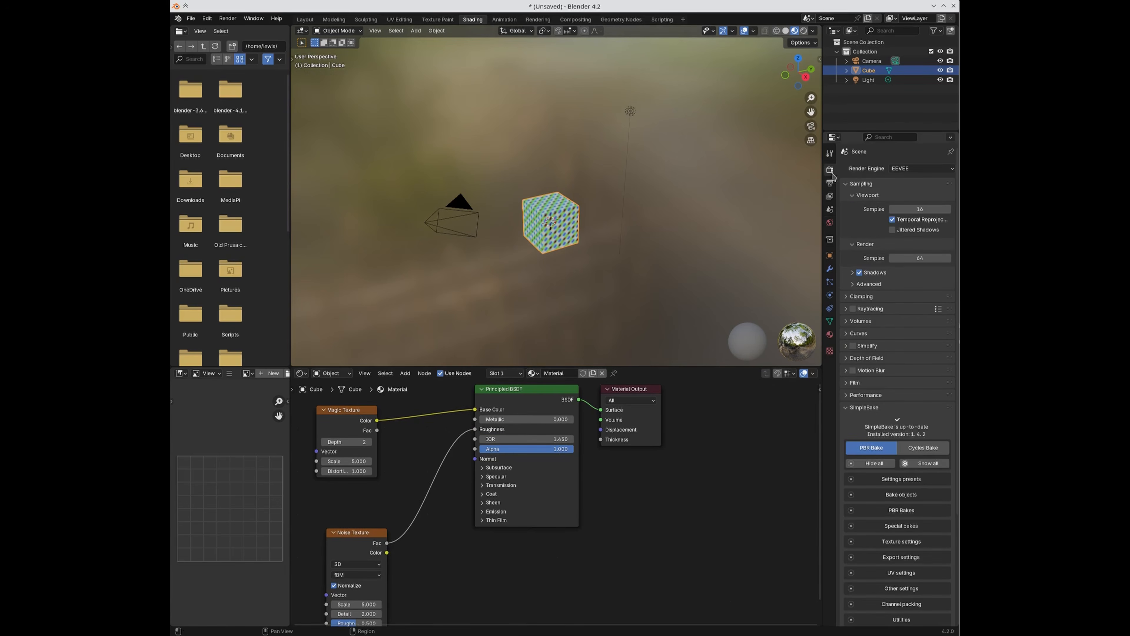
left_click(367, 544, "ctrl+shift")
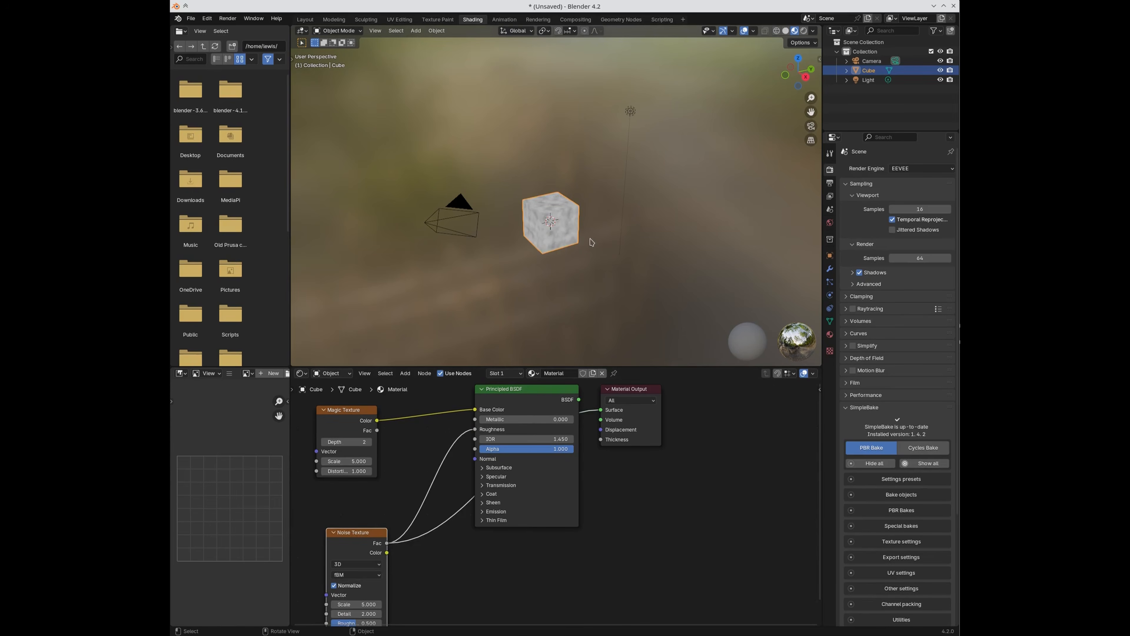
scroll(543, 359, "up", 5)
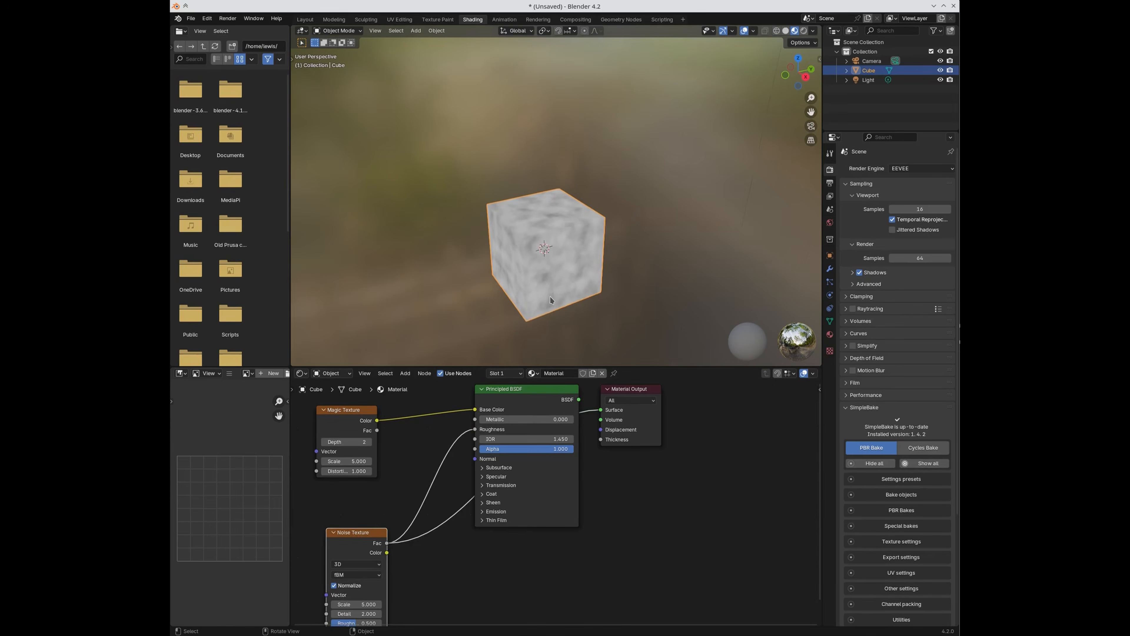
left_click(372, 425, "ctrl+shift")
left_click(539, 387, "ctrl+shift")
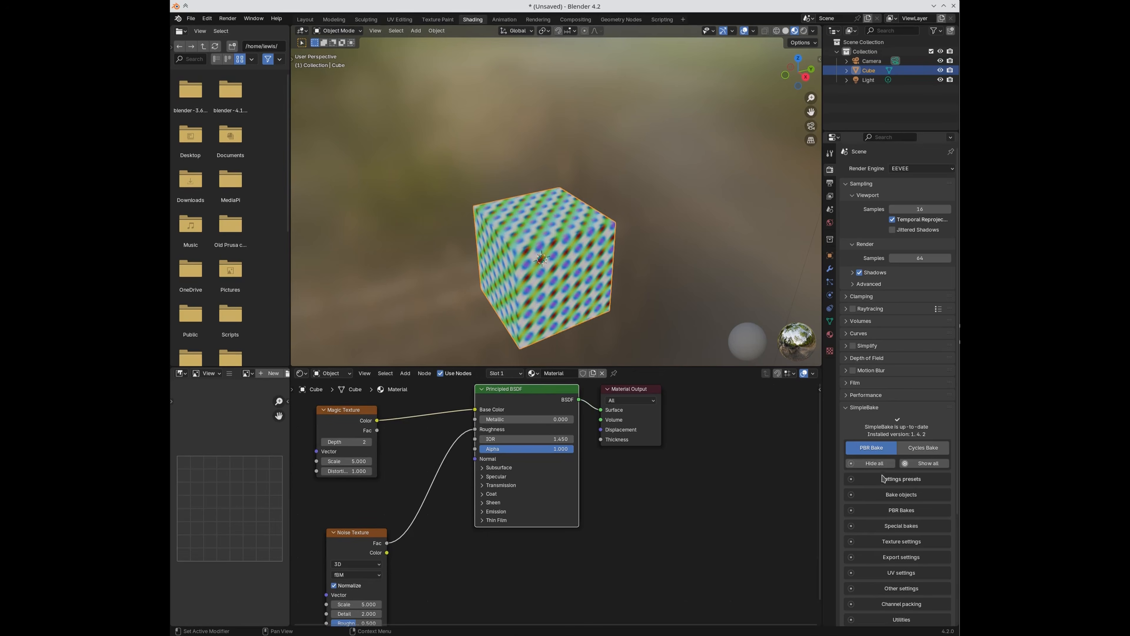
scroll(884, 478, "down", 5)
Step: Briefly inspect SimpleBake's bake objects list, texture resolution and export settings panels
left_click(888, 405)
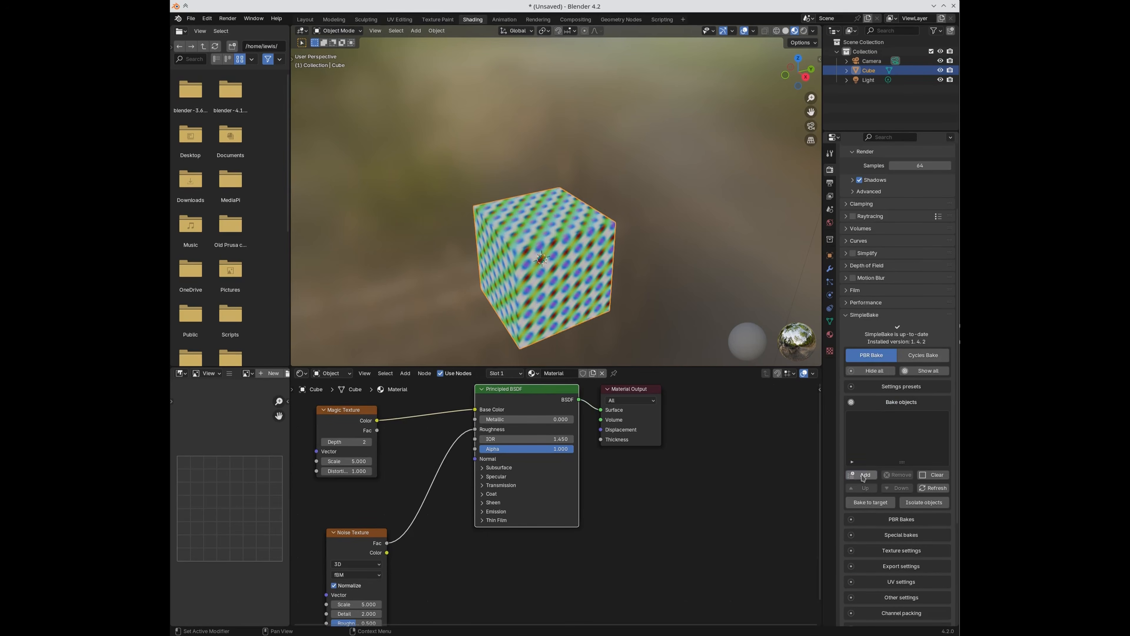
scroll(881, 365, "down", 5)
left_click(873, 312)
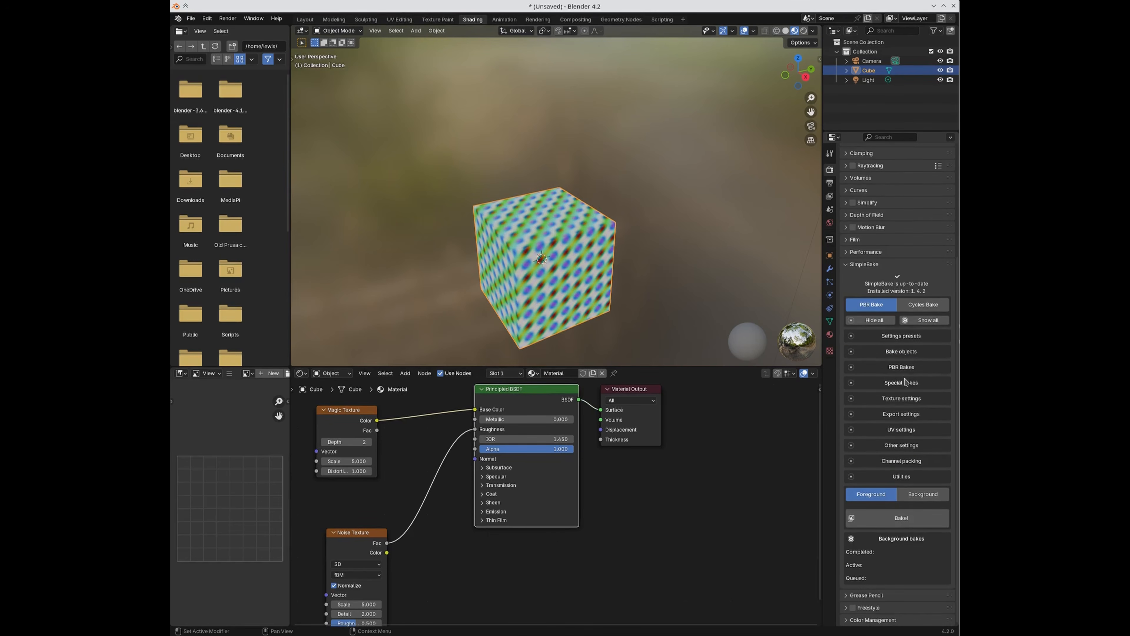
left_click(896, 401)
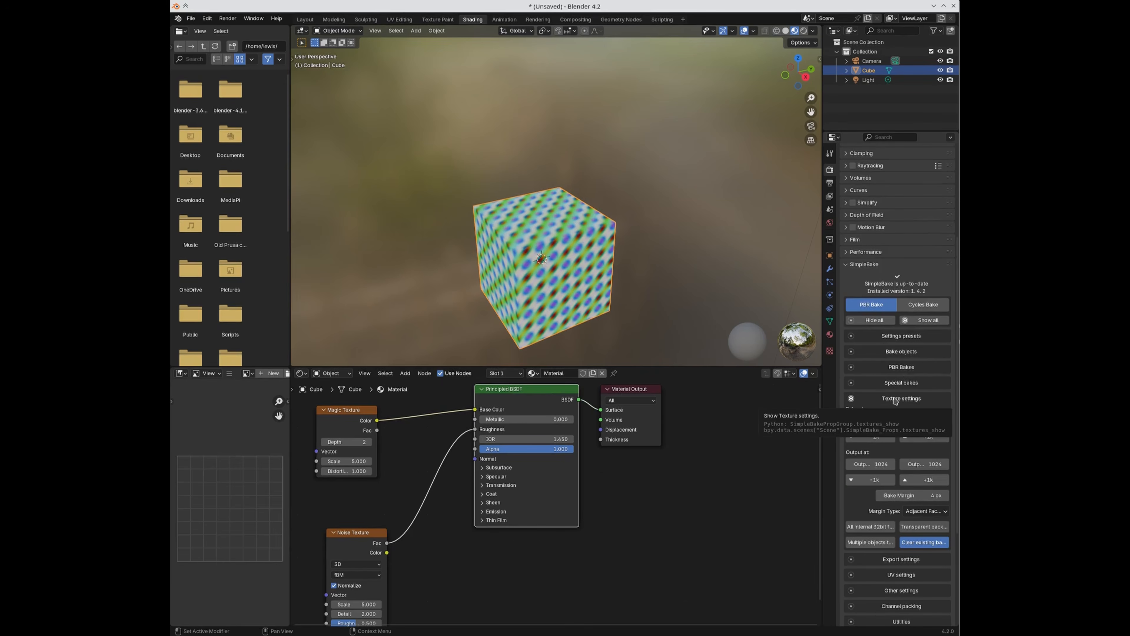
left_click(896, 400)
left_click(896, 414)
left_click(896, 416)
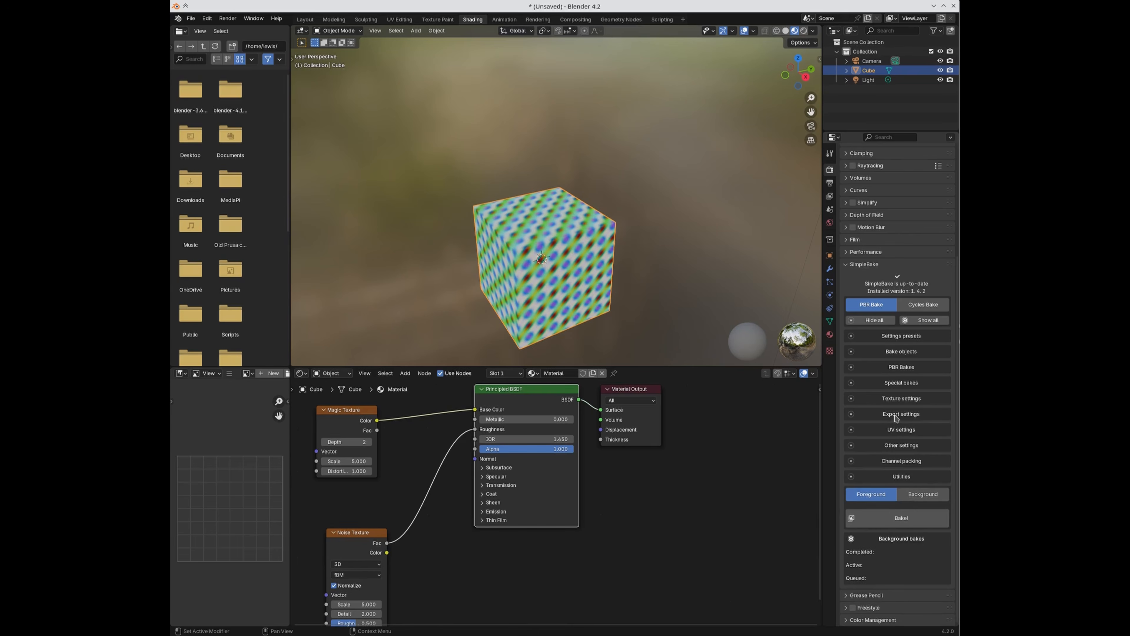
Step: Save the scene as untitled.blend
left_click(192, 19)
left_click(209, 91)
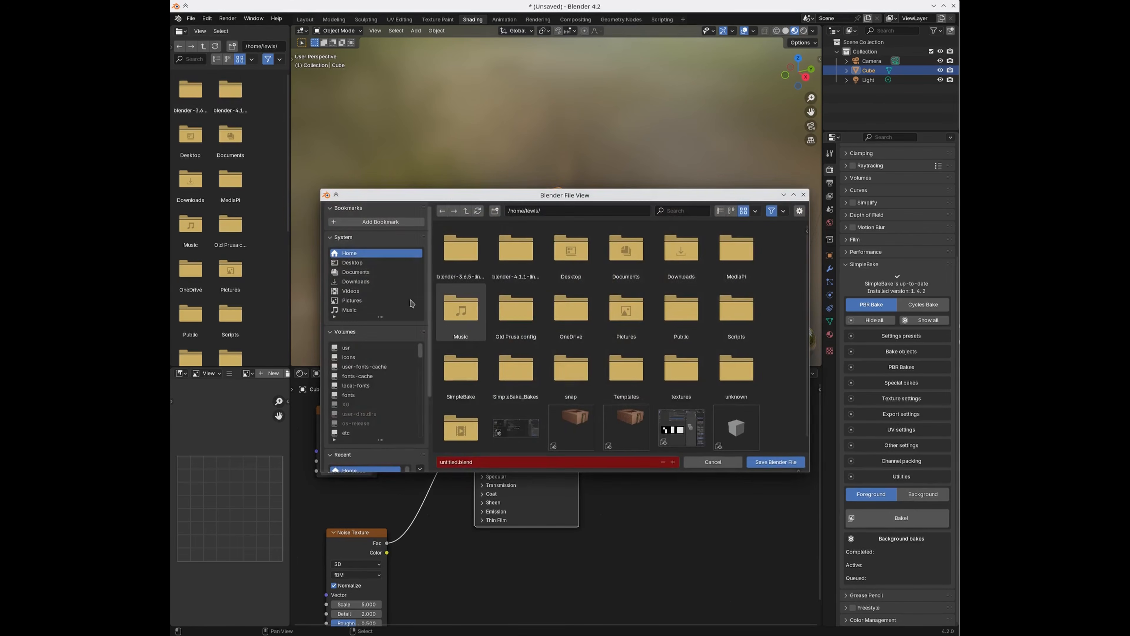
left_click(780, 463)
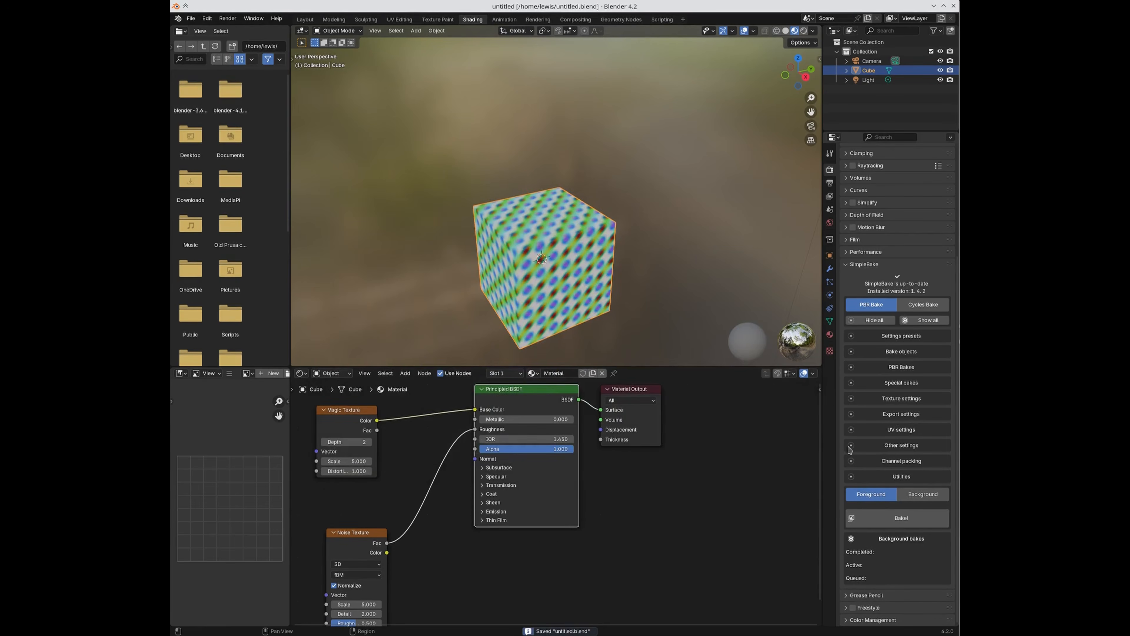
Step: Expand Export settings and delete the three old PNGs in the SimpleBake_Bakes folder
left_click(907, 414)
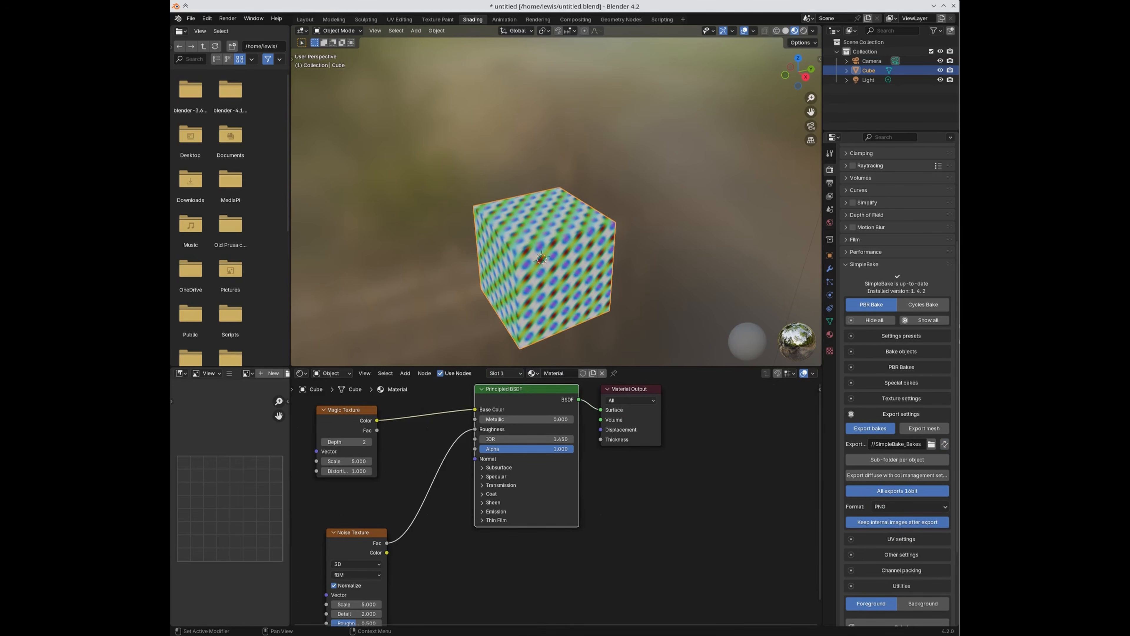
left_click(711, 142)
left_click(719, 215)
key("ctrl+a")
key("Delete")
key("ctrl+q")
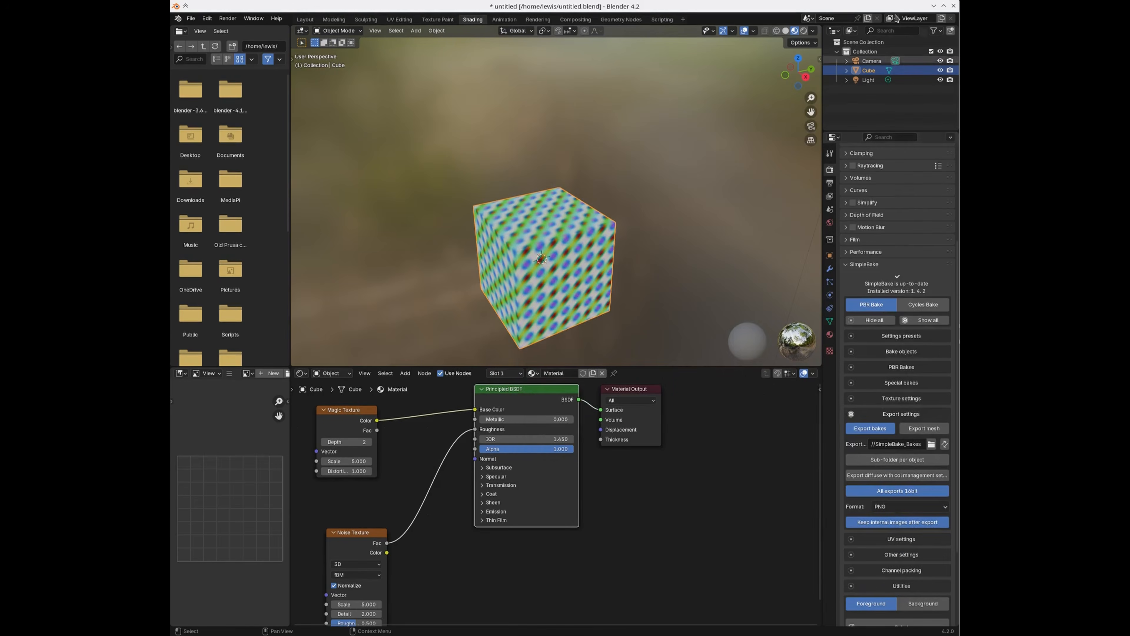
Step: Expand SimpleBake's Channel packing settings
scroll(911, 516, "down", 3)
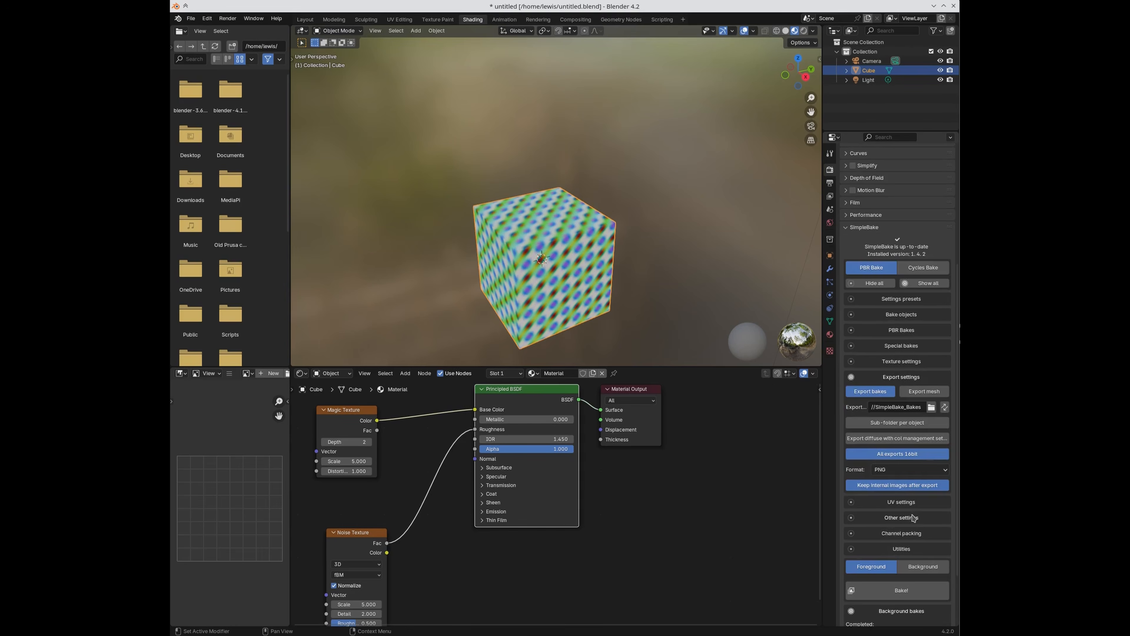
left_click(902, 497)
scroll(902, 501, "down", 8)
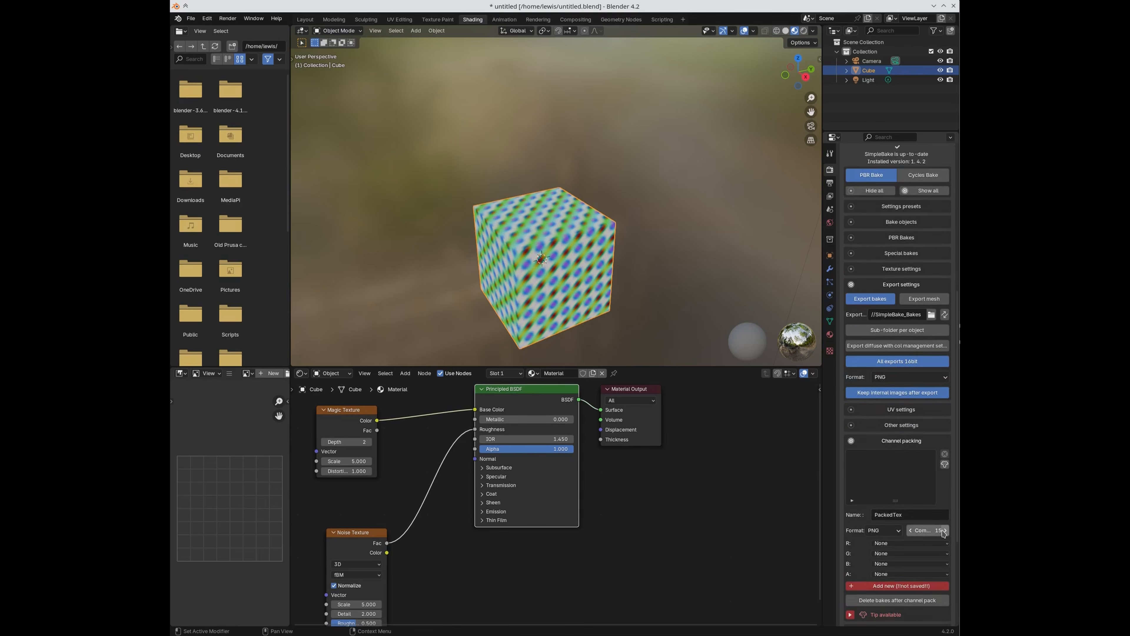
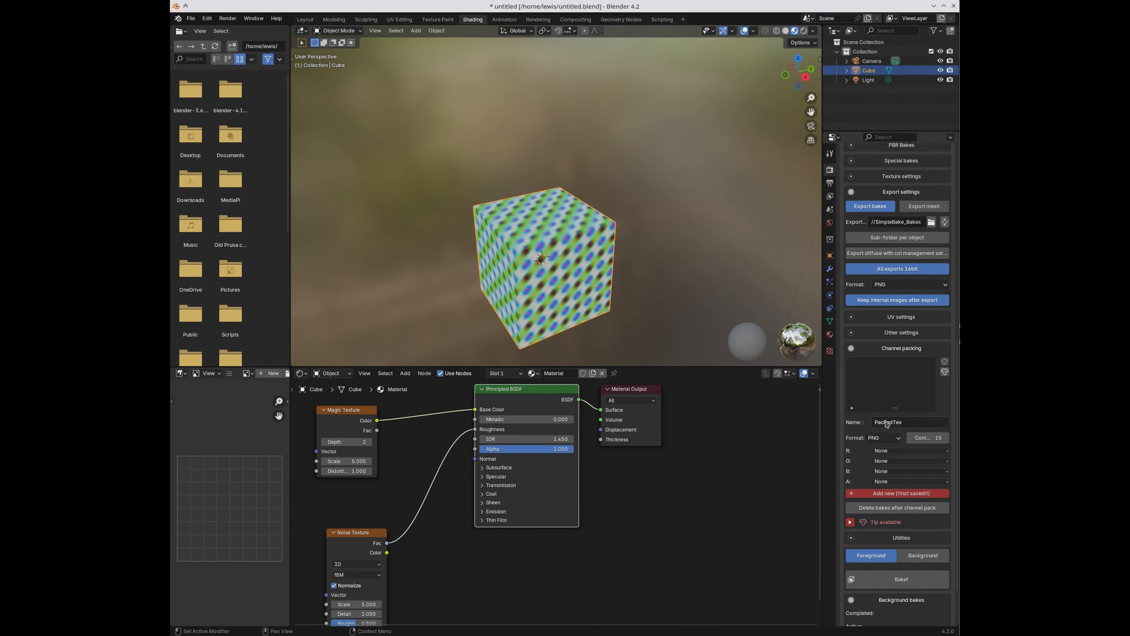
Step: Keep PNG as the packed format and assign Diffuse to the red, green and blue channels
left_click(877, 439)
left_click(879, 449)
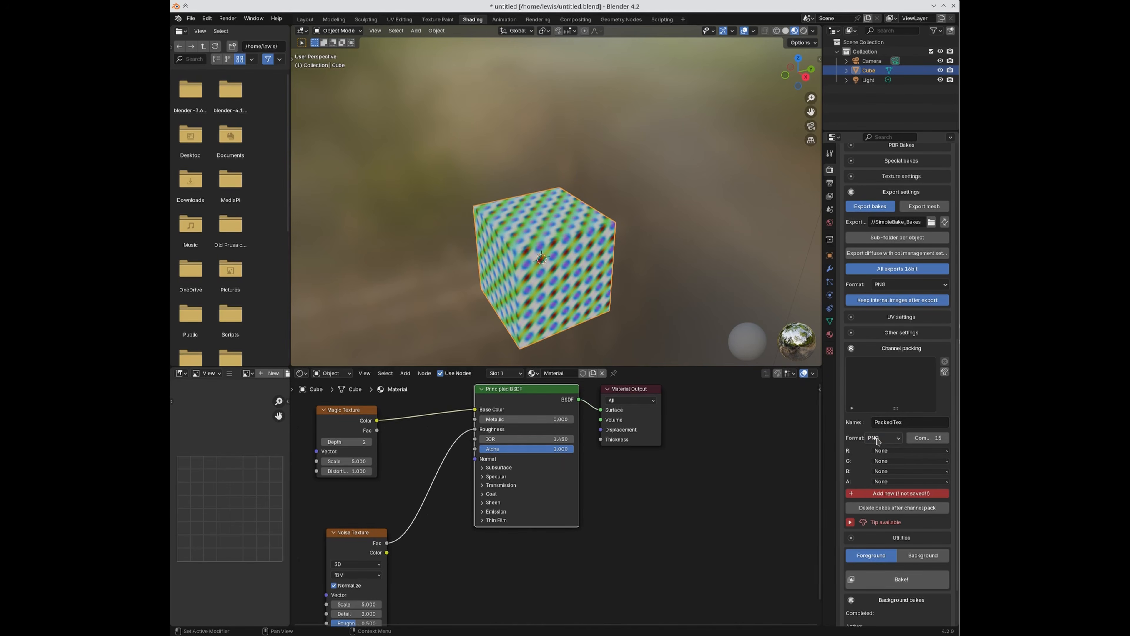
left_click(894, 453)
left_click(892, 463)
left_click(892, 462)
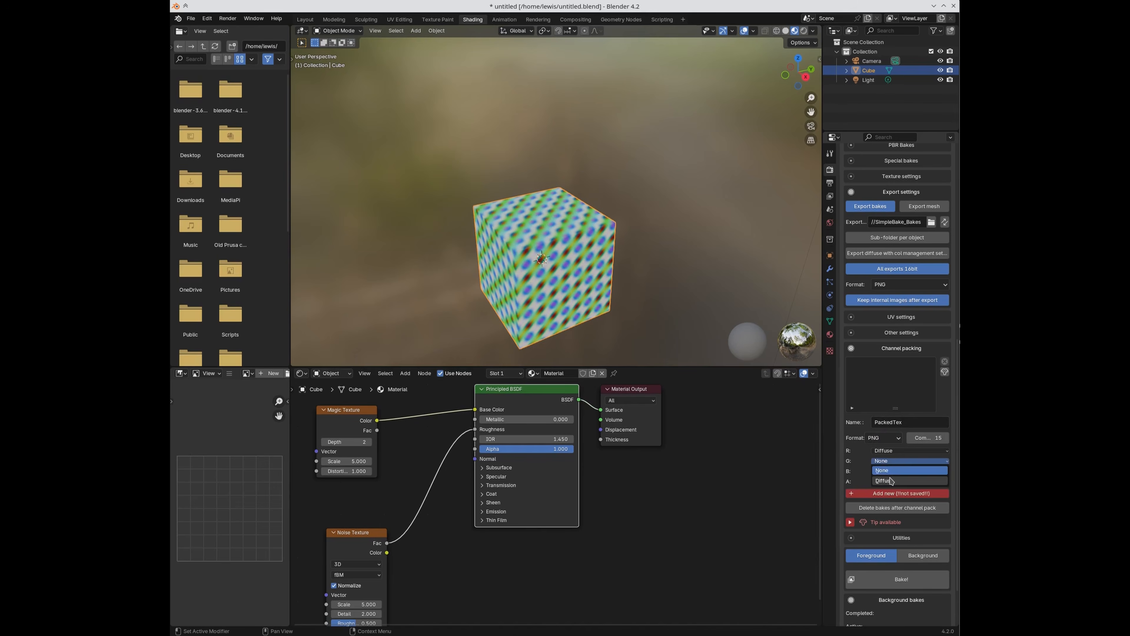
left_click(891, 481)
left_click(890, 471)
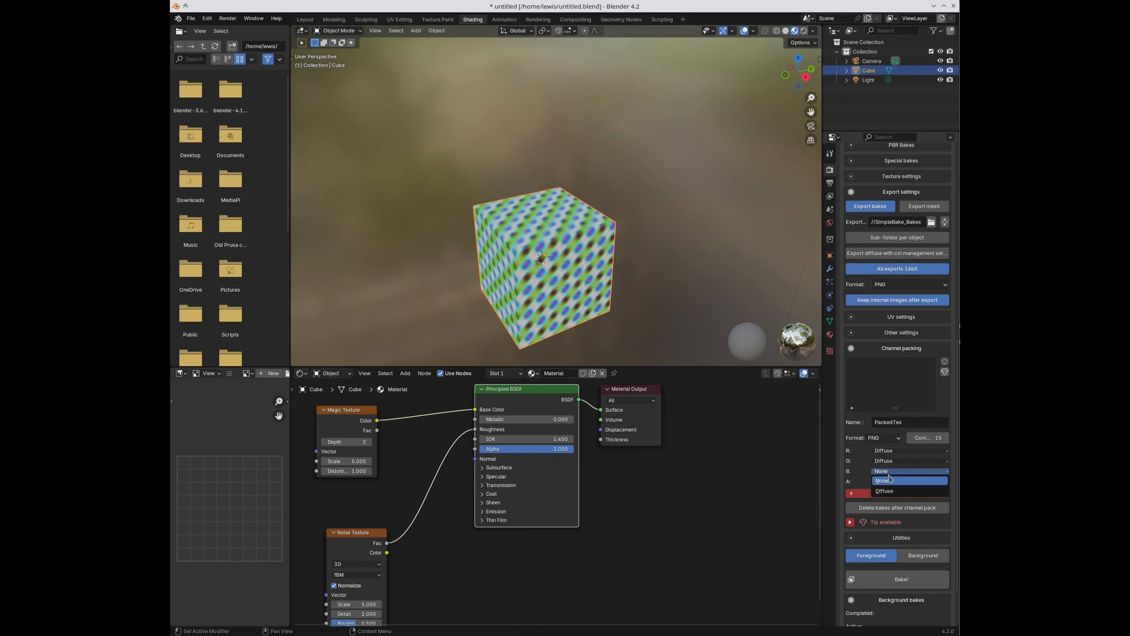
left_click(891, 490)
Step: Put Metalness in the alpha channel and add the packed texture as PackedTex
scroll(563, 317, "up", 2)
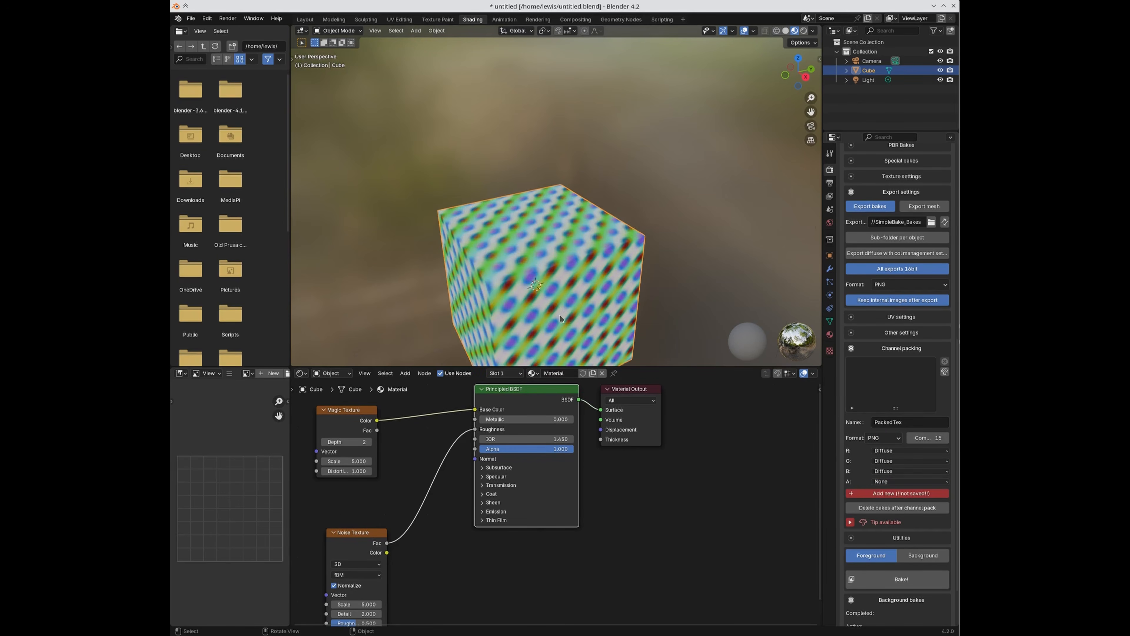
middle_click_drag(563, 317, 561, 285)
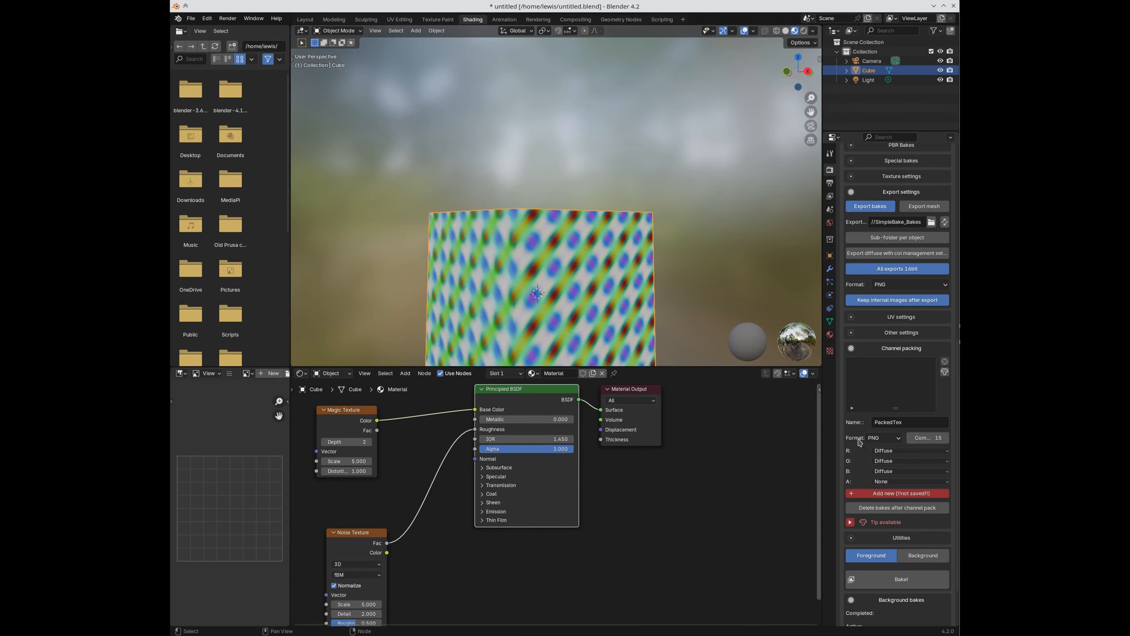
left_click(898, 482)
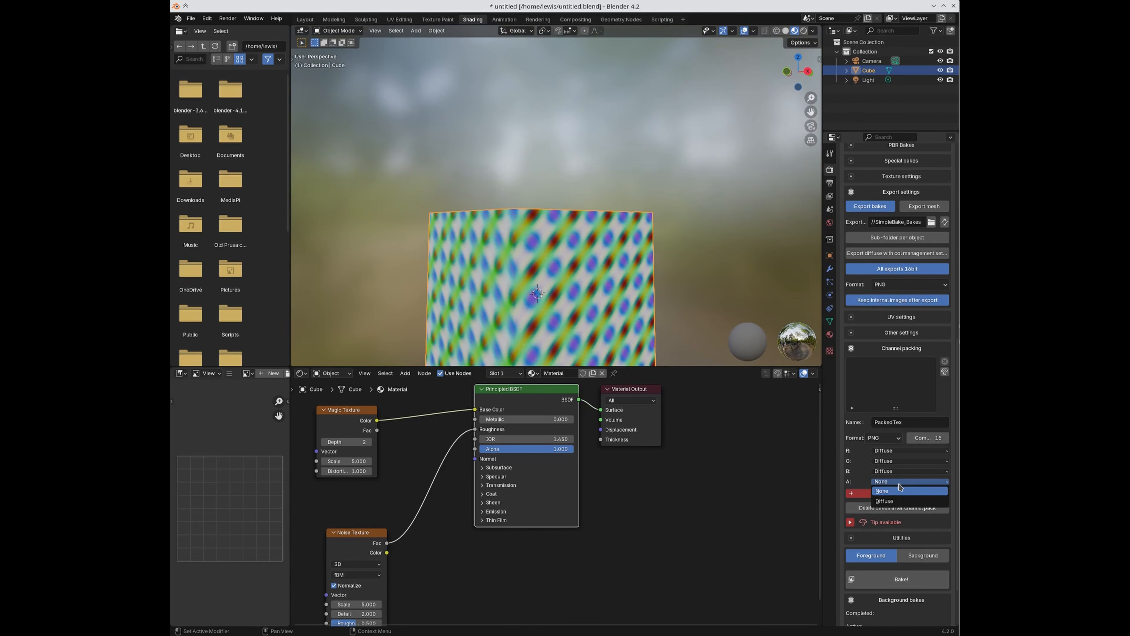
left_click(900, 488)
scroll(900, 445, "up", 6)
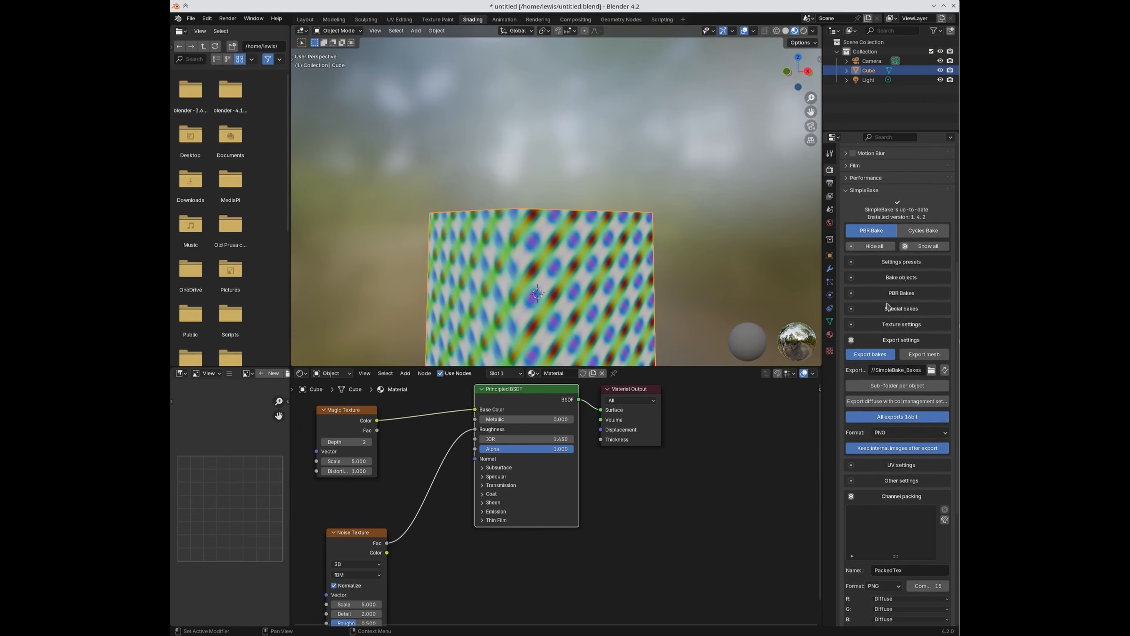
left_click(887, 277)
left_click(872, 281)
left_click(877, 292)
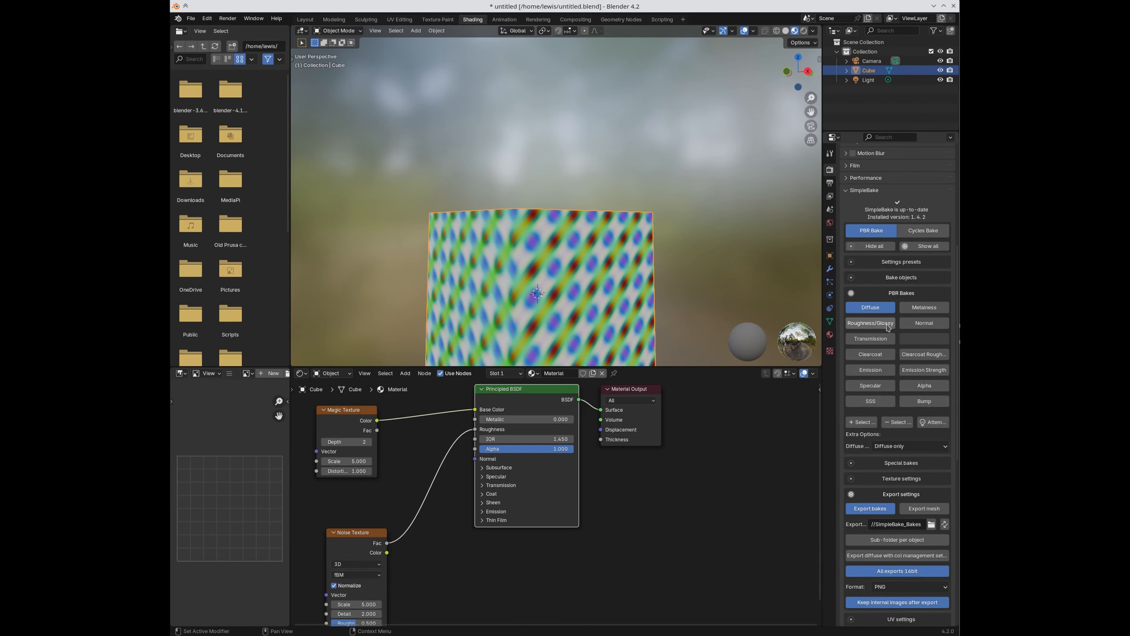
scroll(924, 457, "down", 7)
scroll(924, 457, "down", 3)
left_click(892, 468)
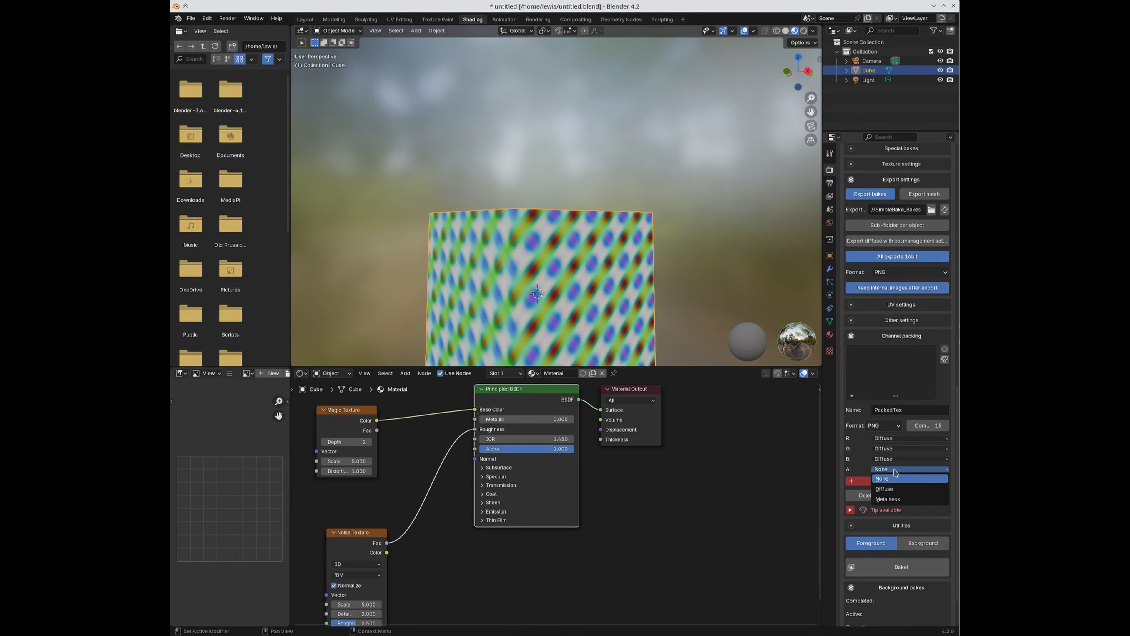
left_click(891, 499)
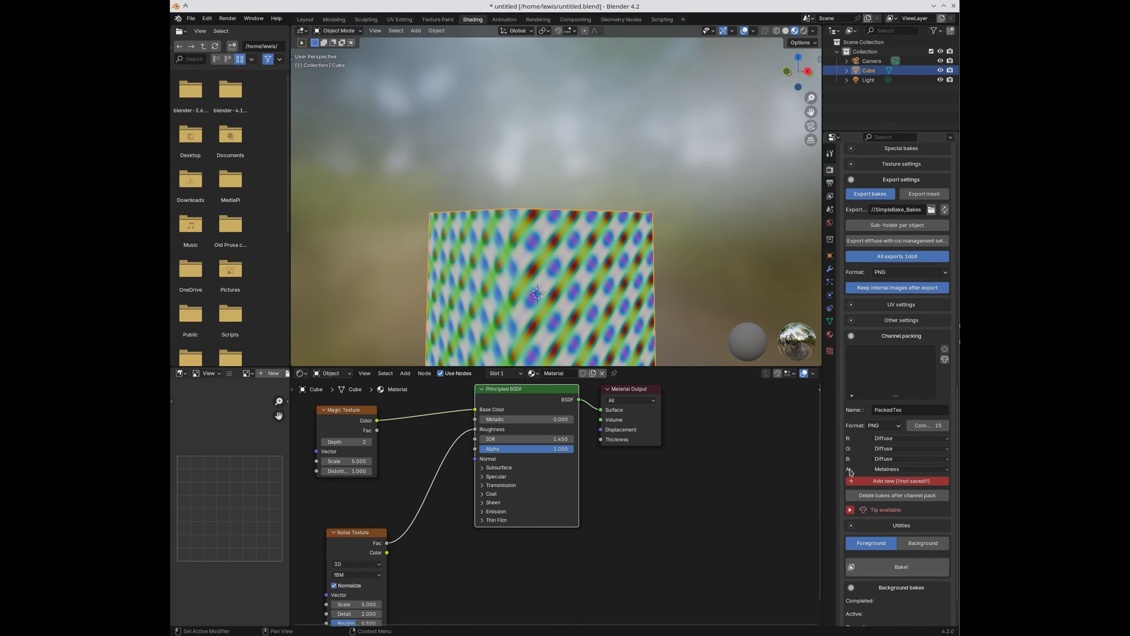
left_click(881, 482)
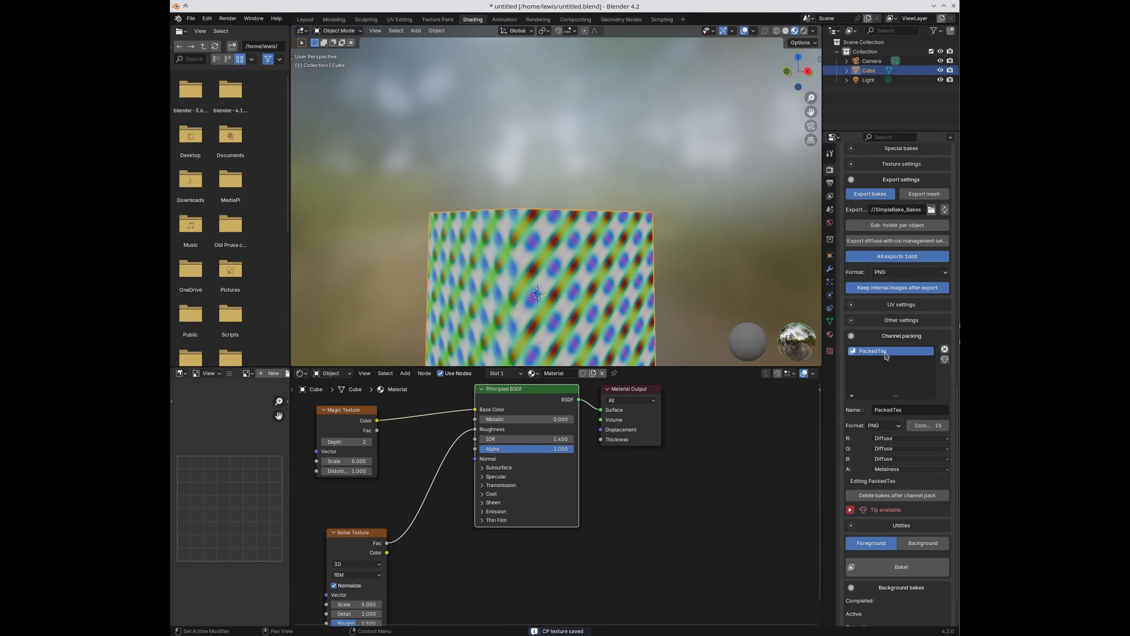
Step: Select the Noise Texture node and move it up and left in the material node tree
middle_click_drag(714, 301, 718, 311)
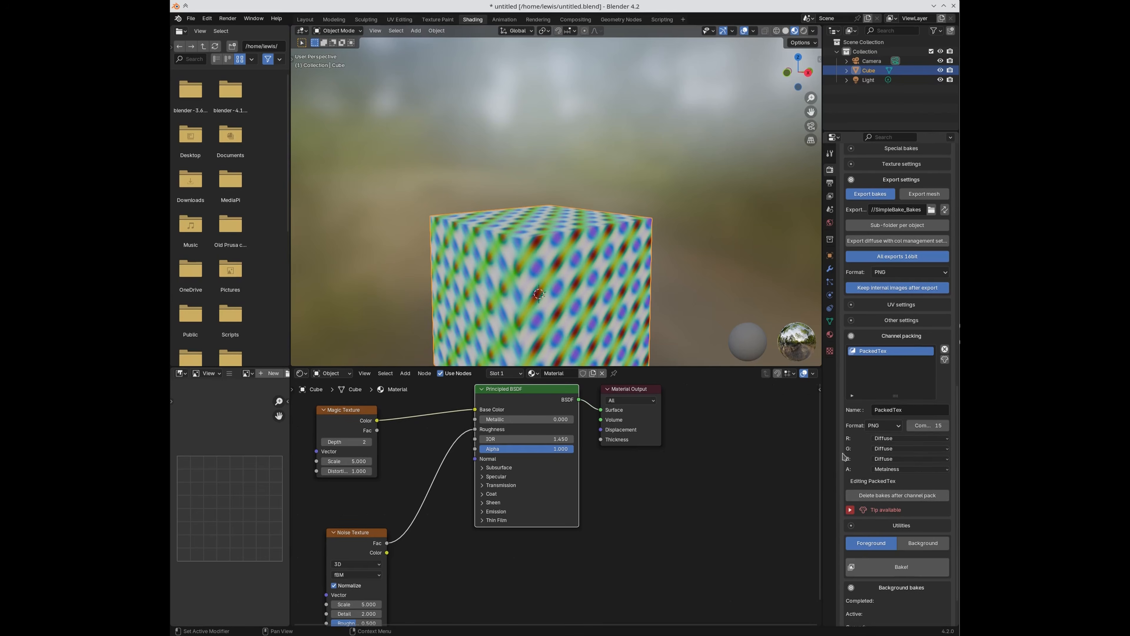
left_click(351, 413)
left_click(348, 548)
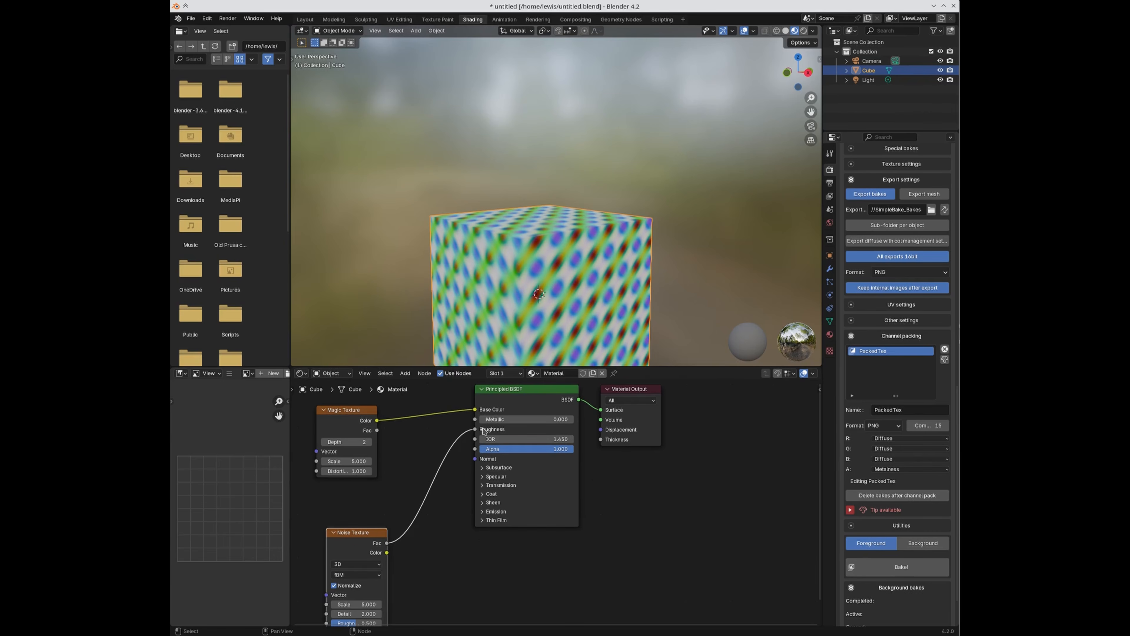
left_click_drag(373, 530, 475, 419)
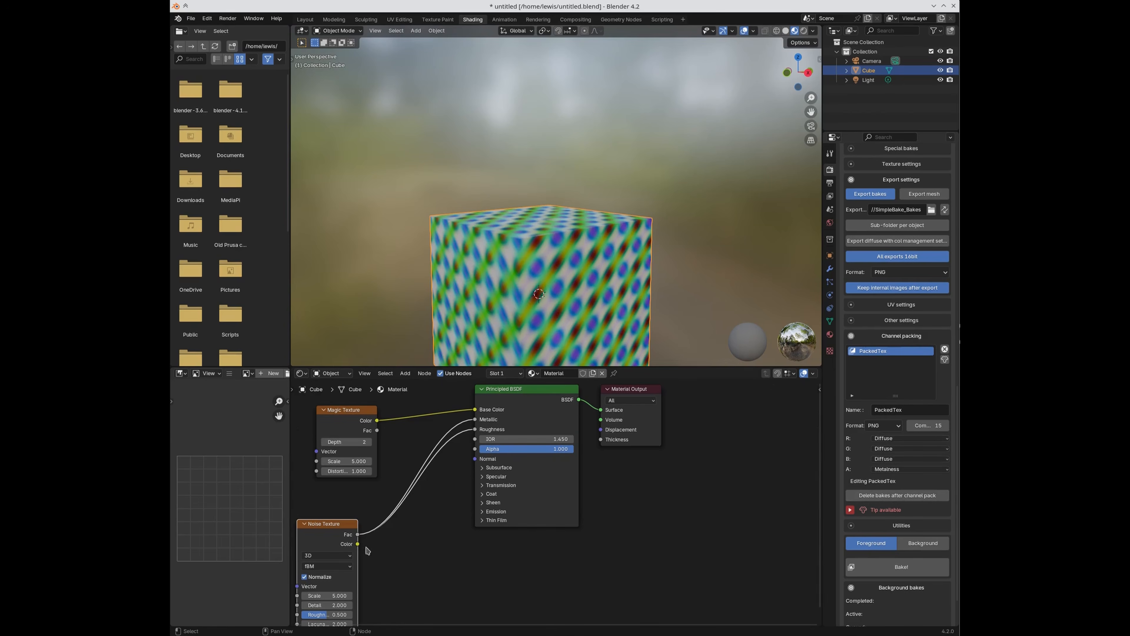
Step: Run SimpleBake's bake, dismiss the completion message, and list the baked images in UV Editing
left_click(871, 570)
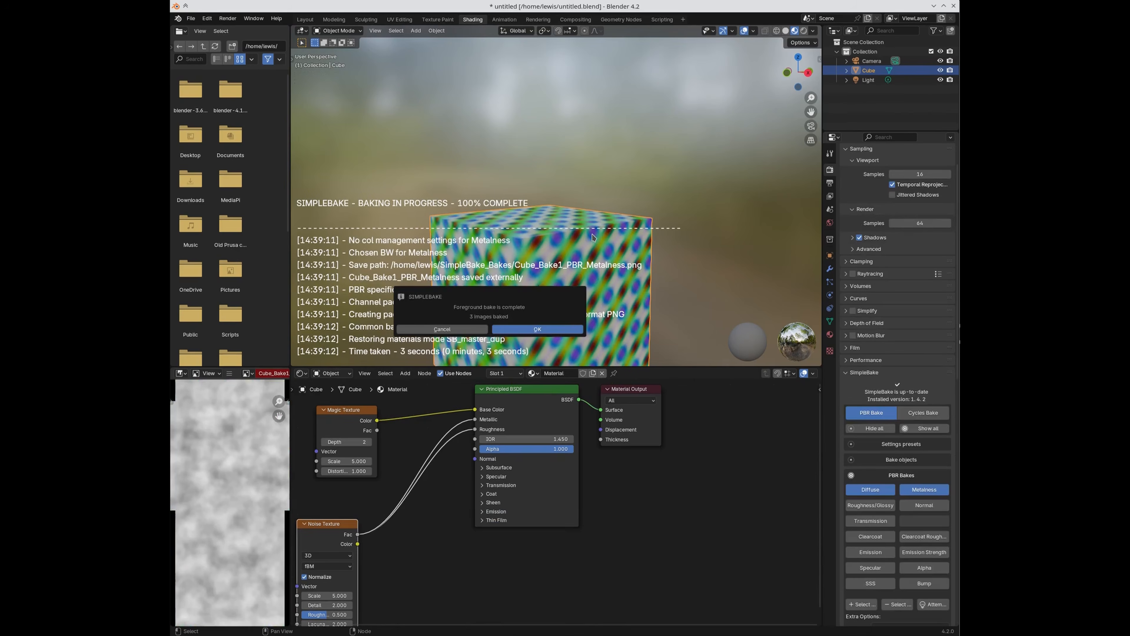
left_click(516, 330)
left_click(400, 19)
left_click(421, 32)
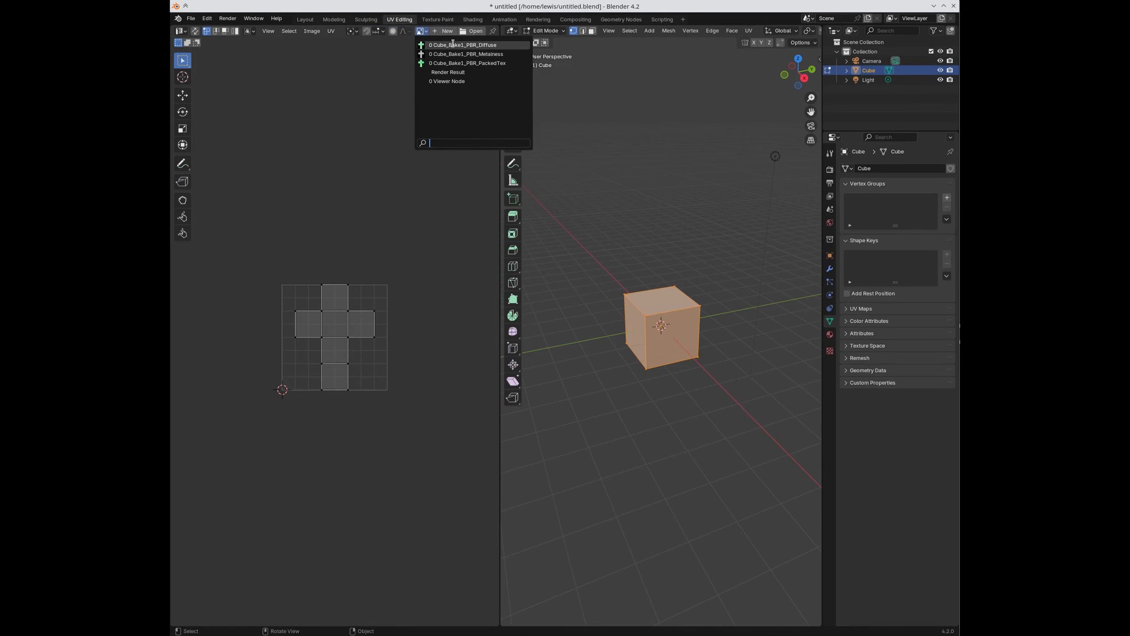
Step: Show Cube_Bake1_PBR_PackedTex in the image editor in Object Mode, displaying only its red channel
left_click(457, 63)
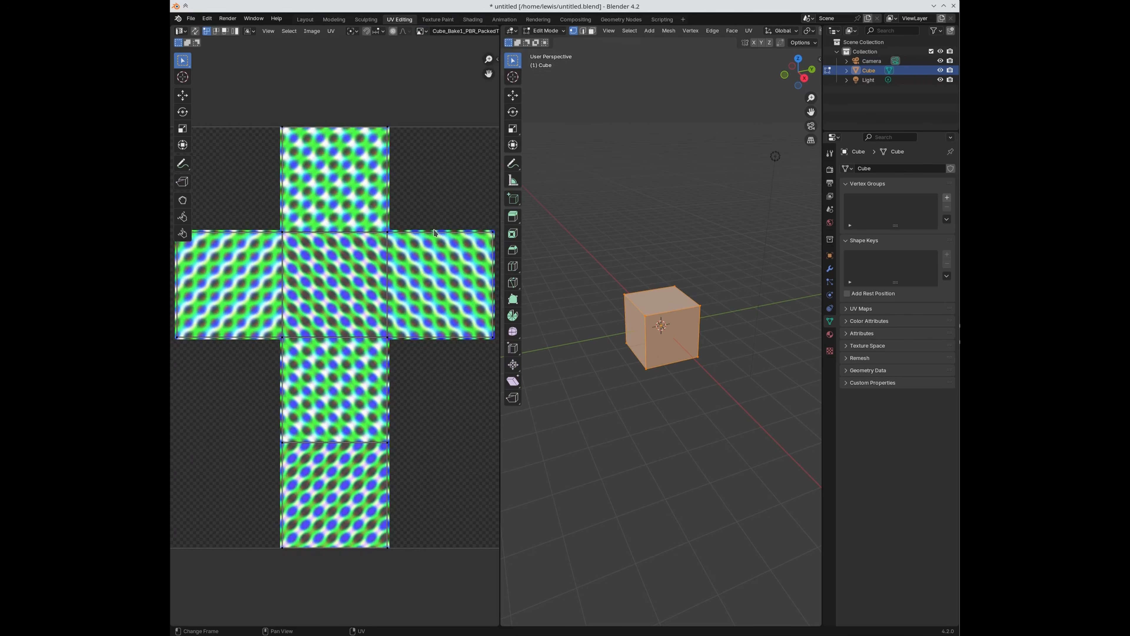
key("Tab")
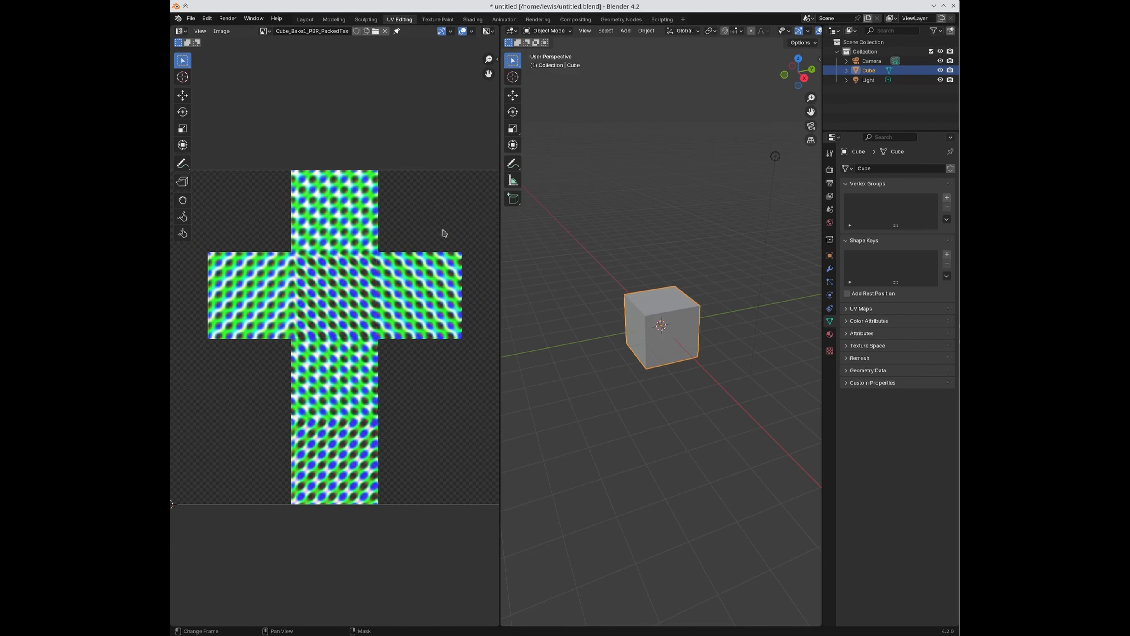
left_click(488, 31)
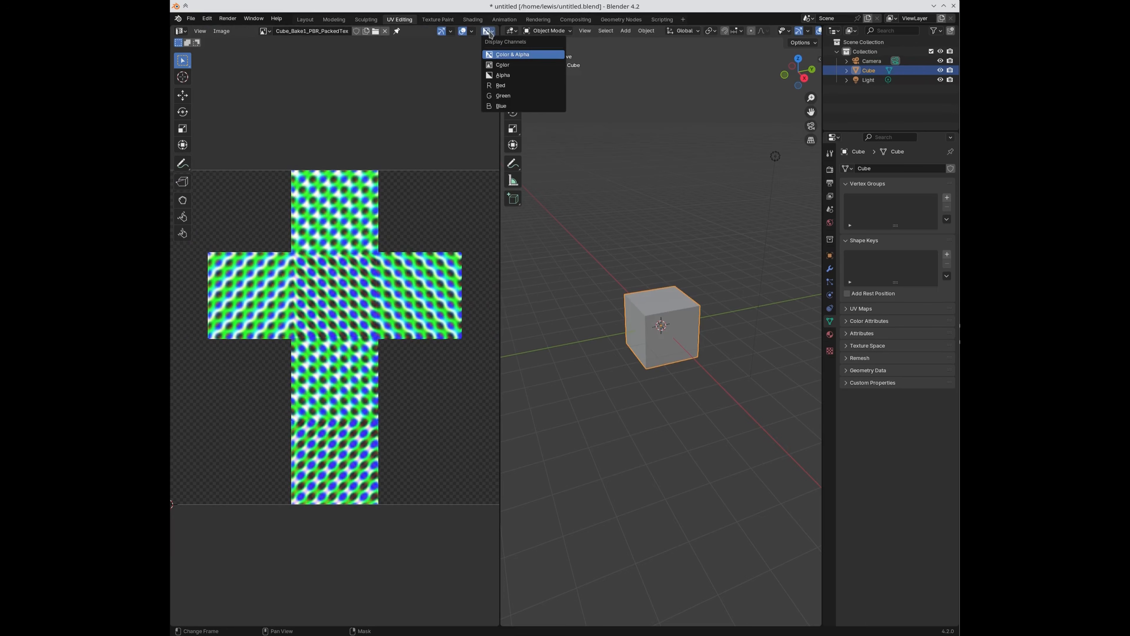
left_click(519, 86)
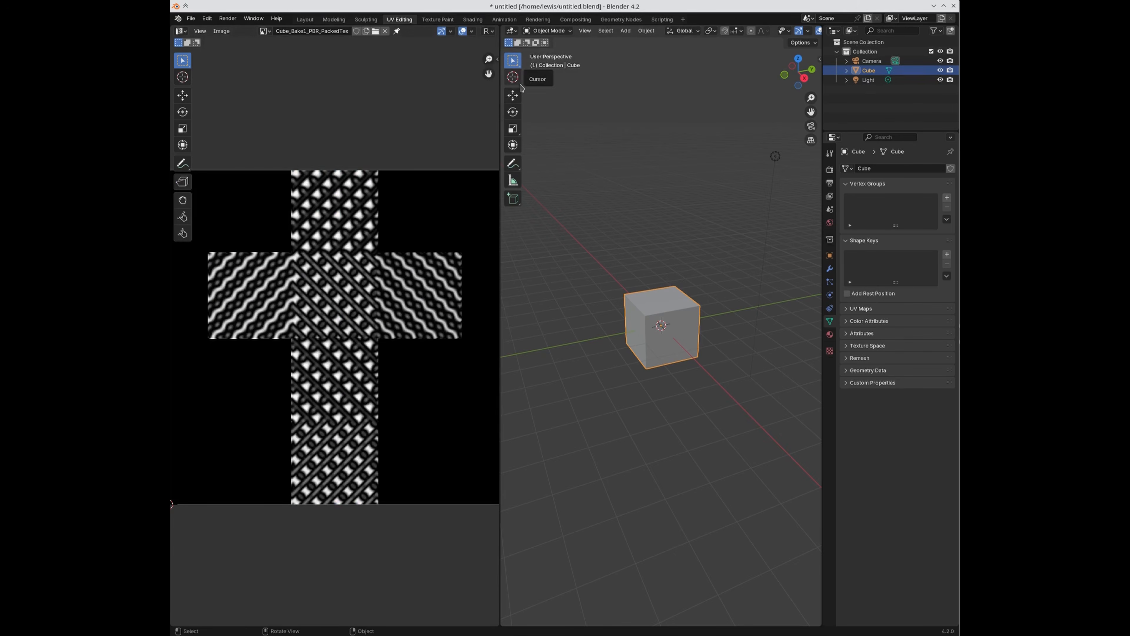
Step: Cycle the image display through the green, blue and alpha channels
left_click(488, 31)
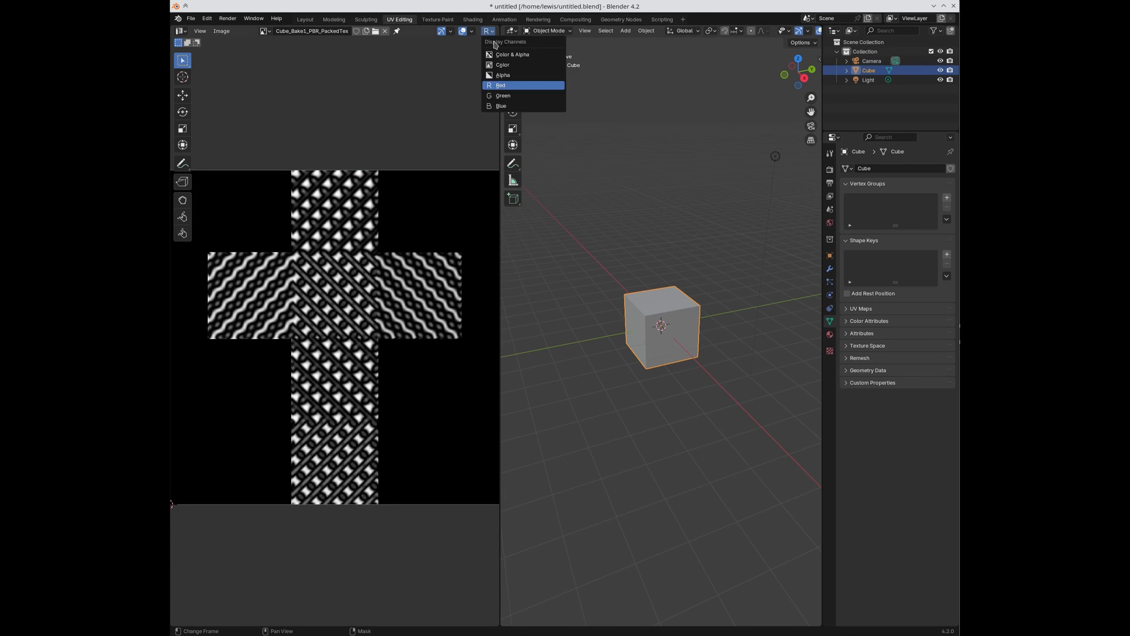
left_click(503, 96)
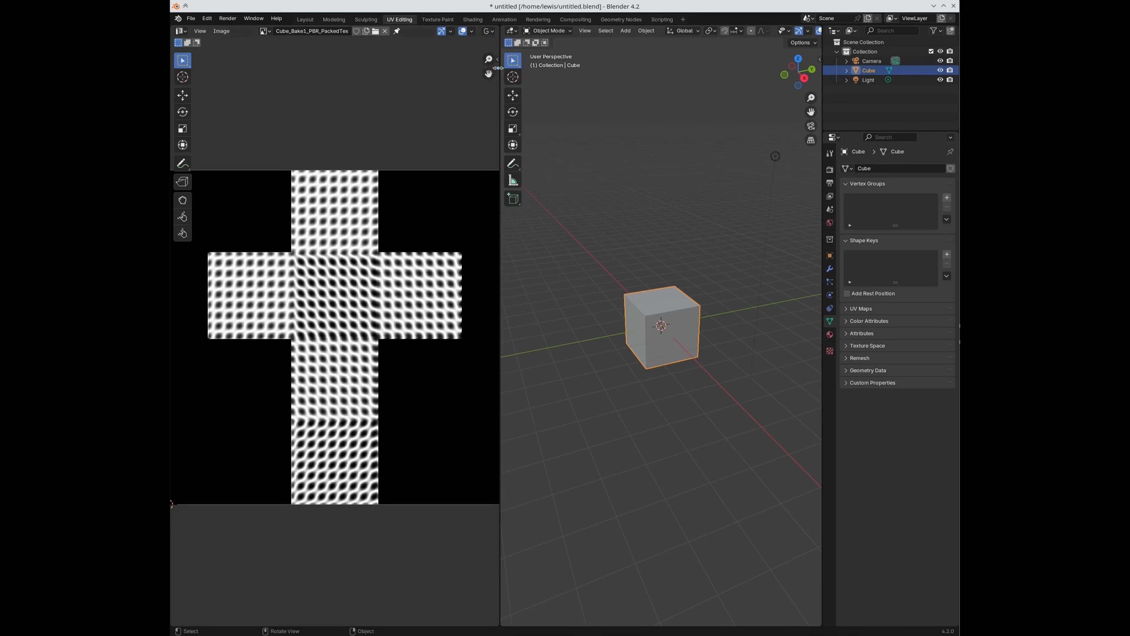
left_click(488, 31)
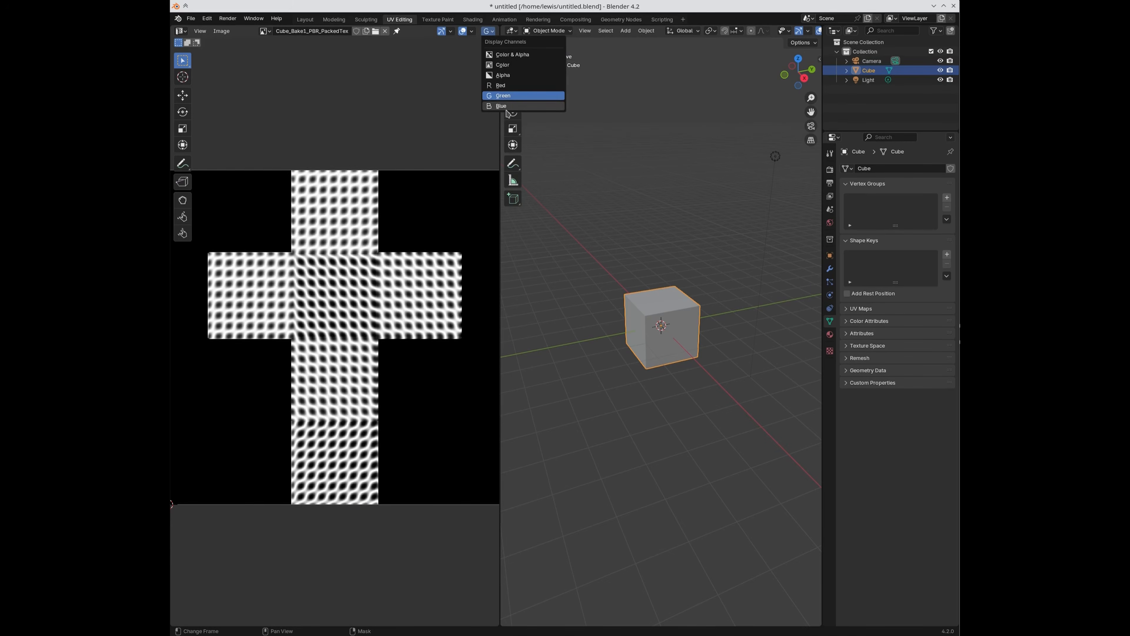
left_click(502, 106)
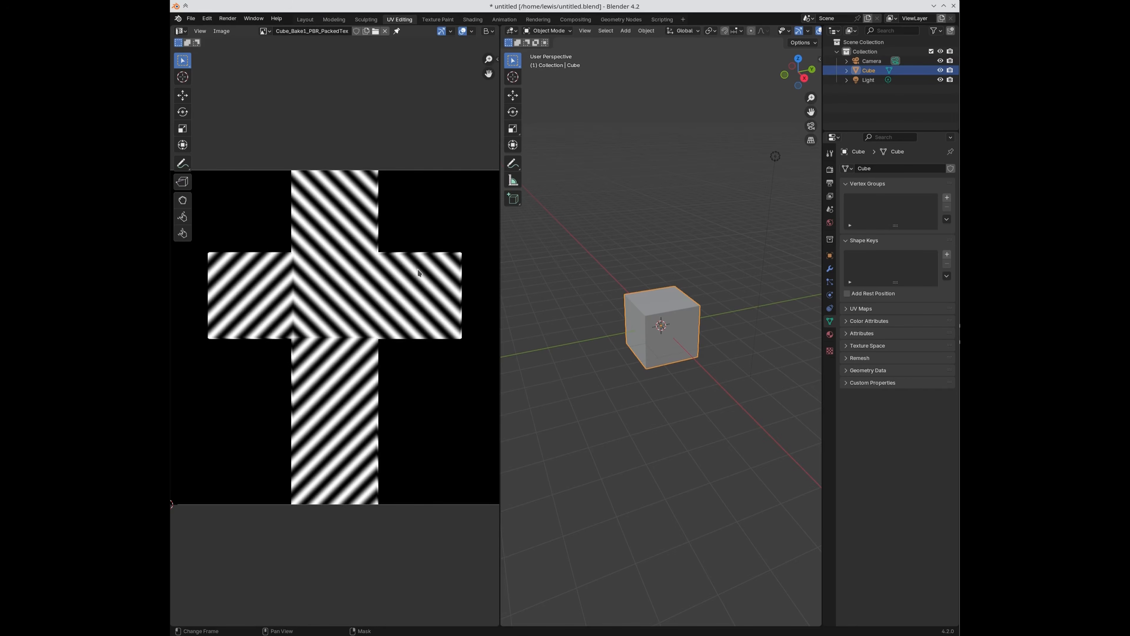
left_click(489, 31)
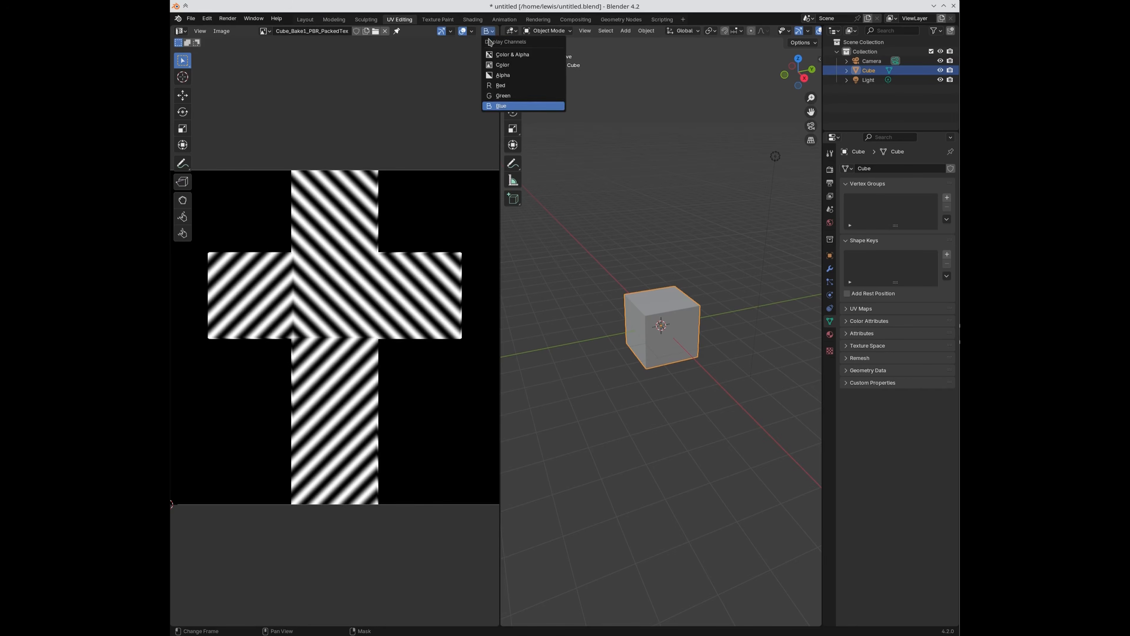
left_click(498, 95)
left_click(489, 32)
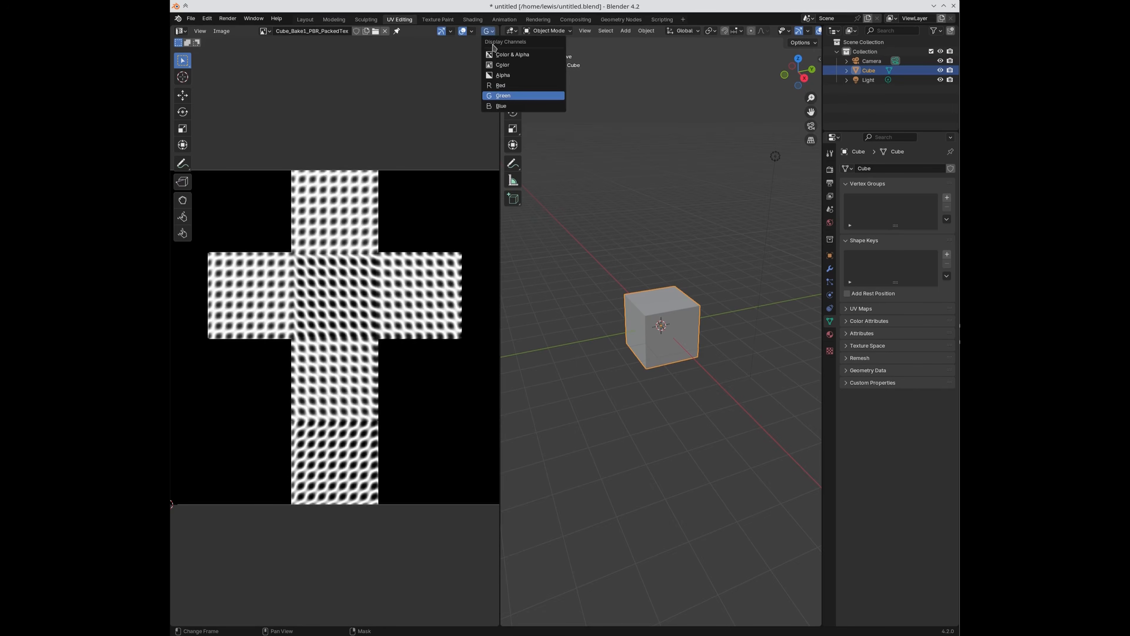
left_click(501, 75)
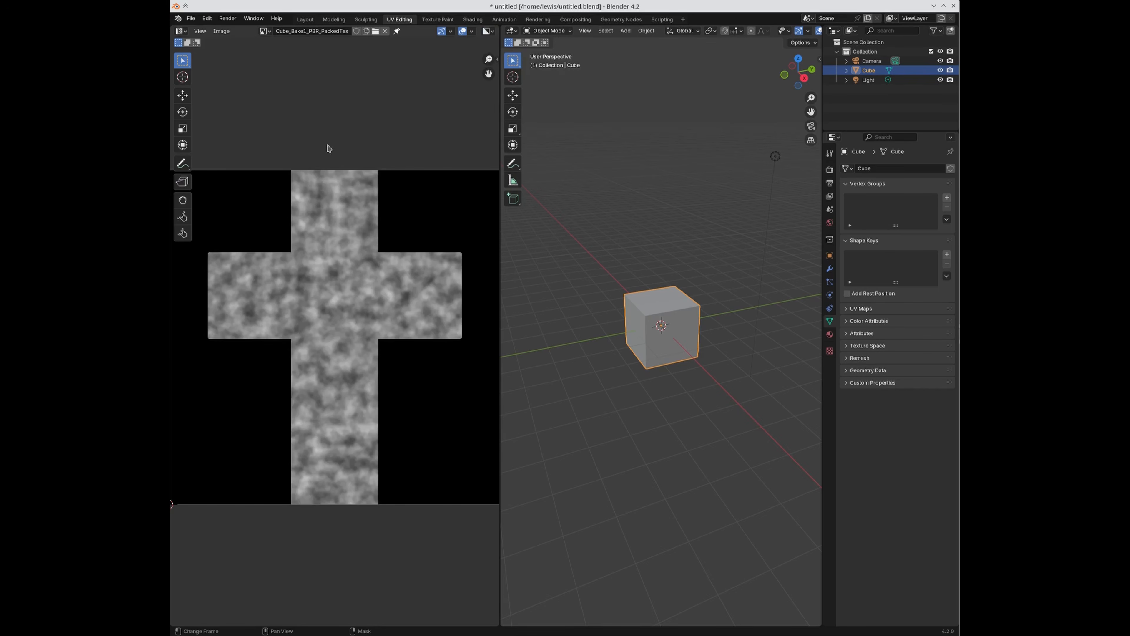
left_click(514, 31)
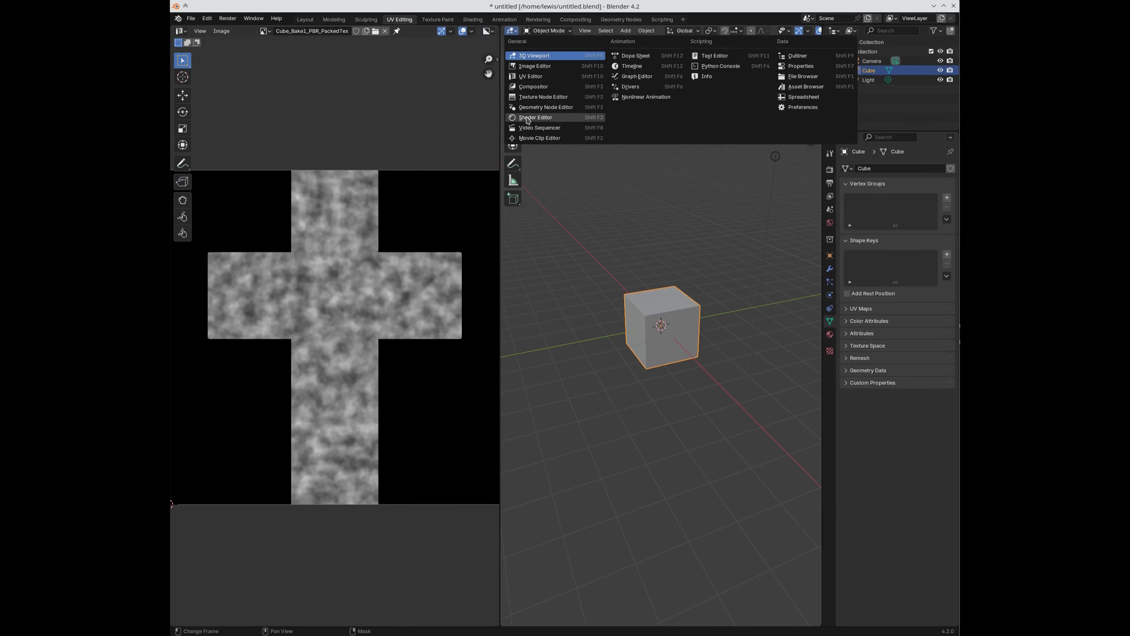
Step: Turn the 3D view into a Shader Editor on the Principled BSDF and show SimpleBake's render settings
left_click(536, 117)
scroll(590, 390, "up", 5)
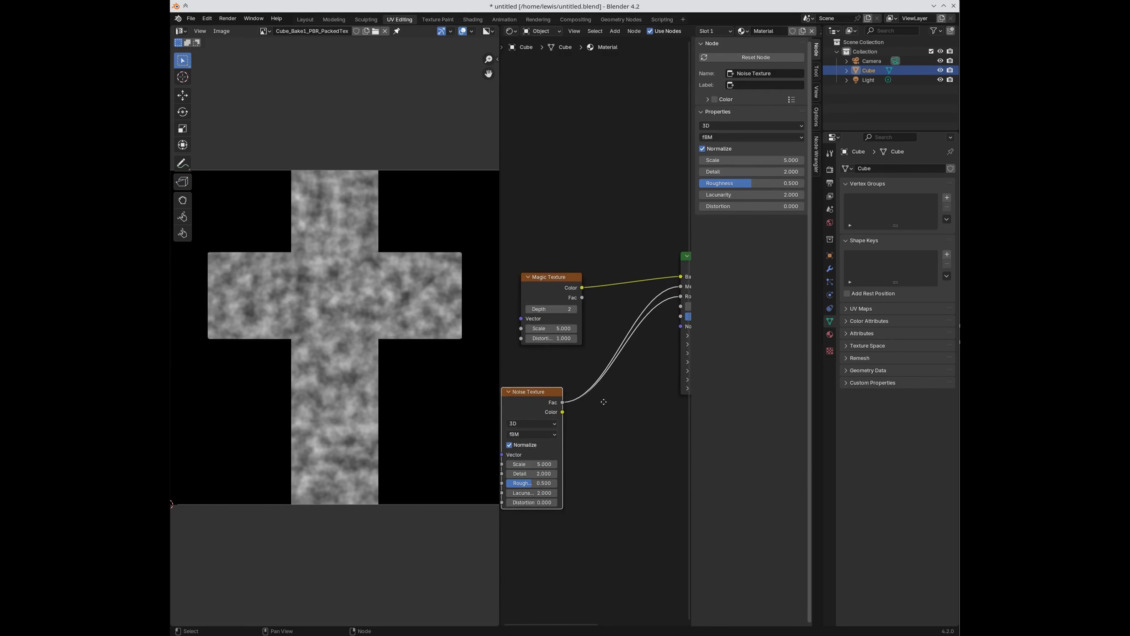
middle_click_drag(603, 401, 524, 447)
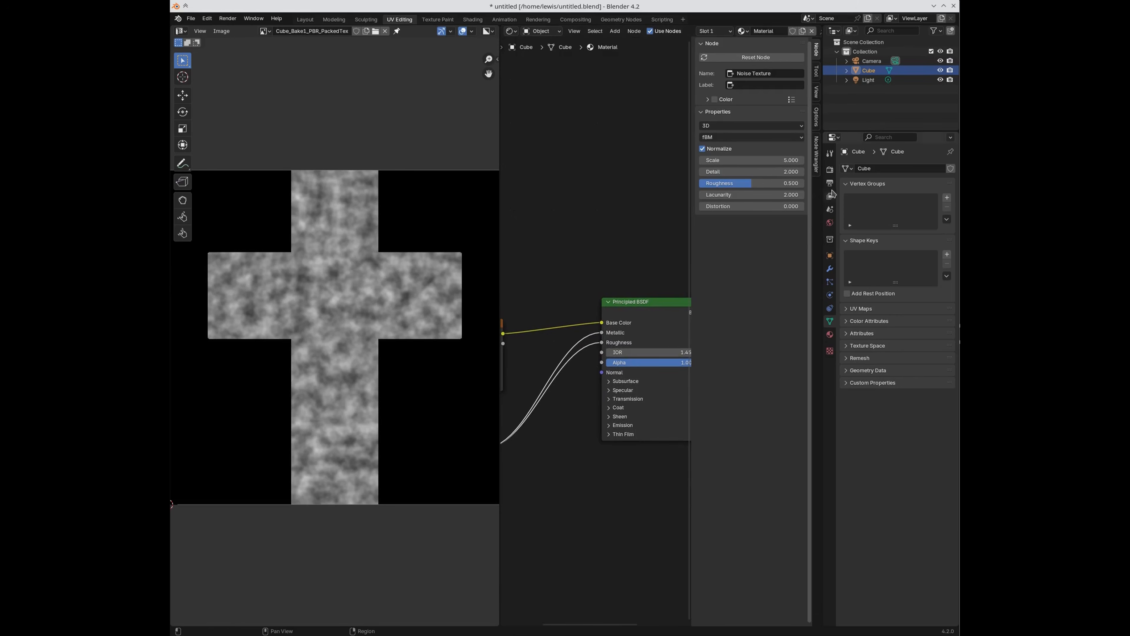
left_click(829, 169)
scroll(871, 473, "down", 5)
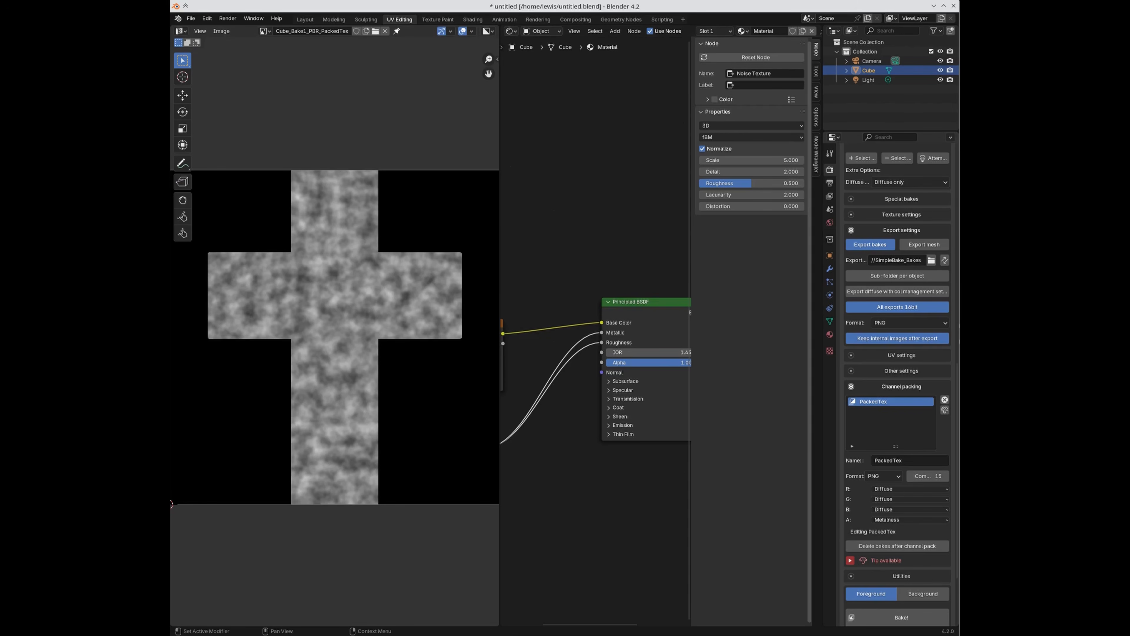
left_click_drag(957, 165, 517, 134)
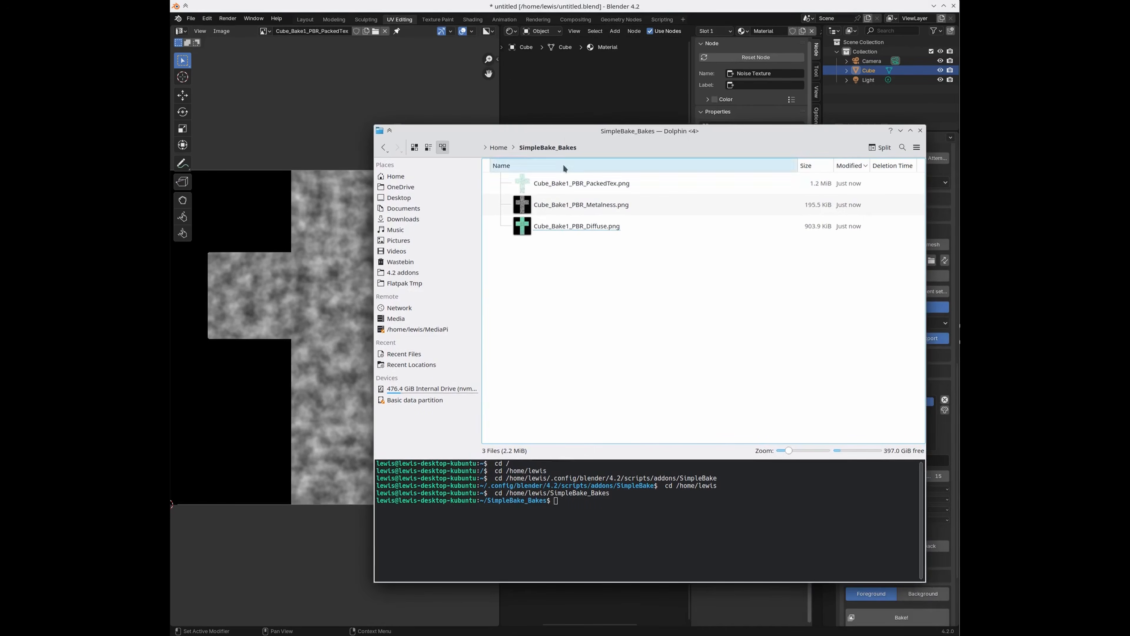
Step: Open Cube_Bake1_PBR_PackedTex.png with GNU Image Manipulation Program from its context menu
left_click(608, 189)
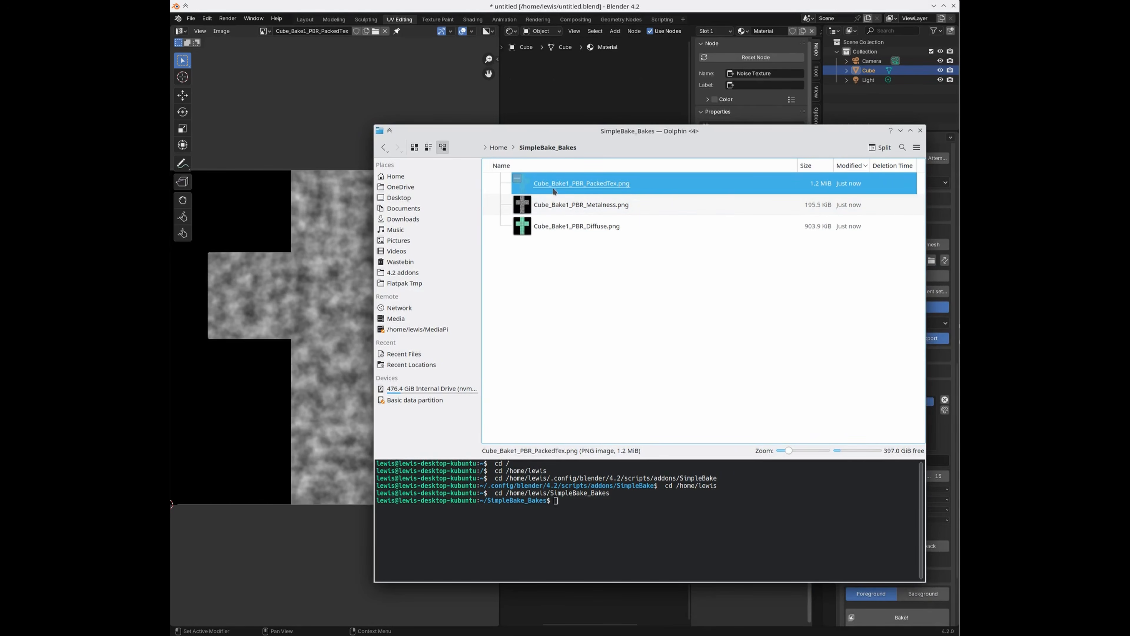
right_click(600, 181)
mouse_move(617, 201)
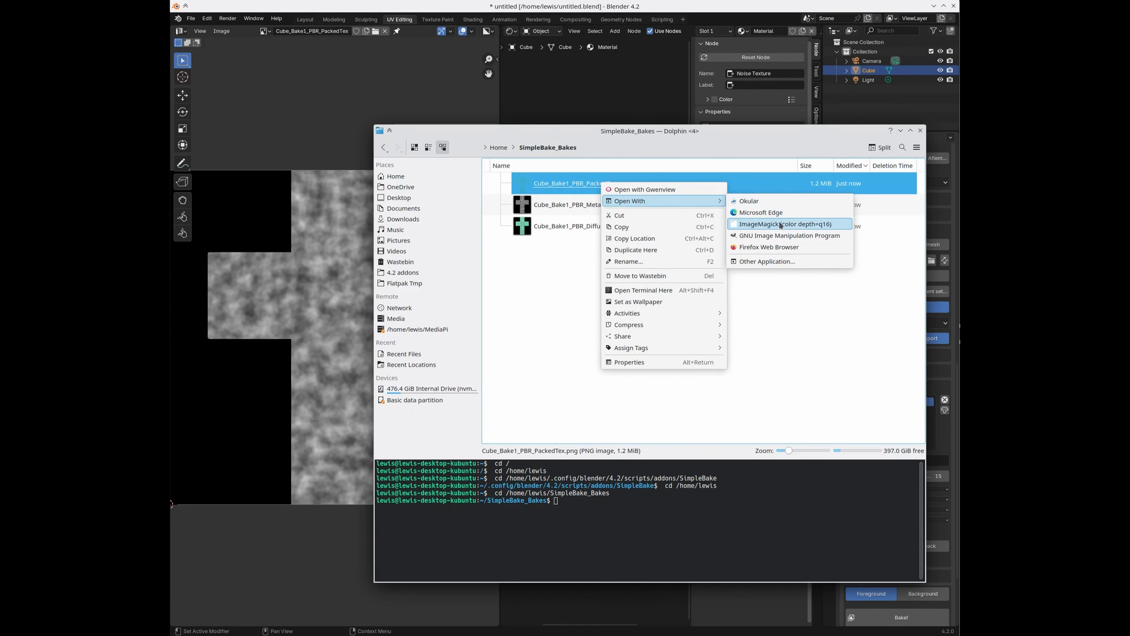
left_click(784, 235)
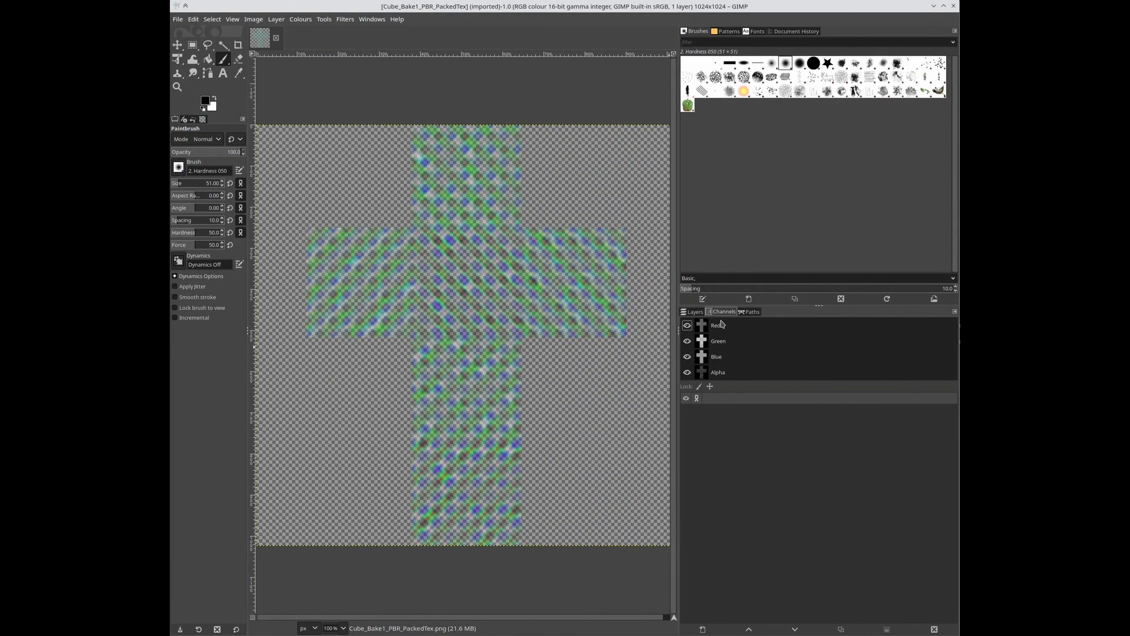
Step: View the red, green, blue and alpha channels singly, end on alpha, and restore the window
left_click(687, 326, "shift")
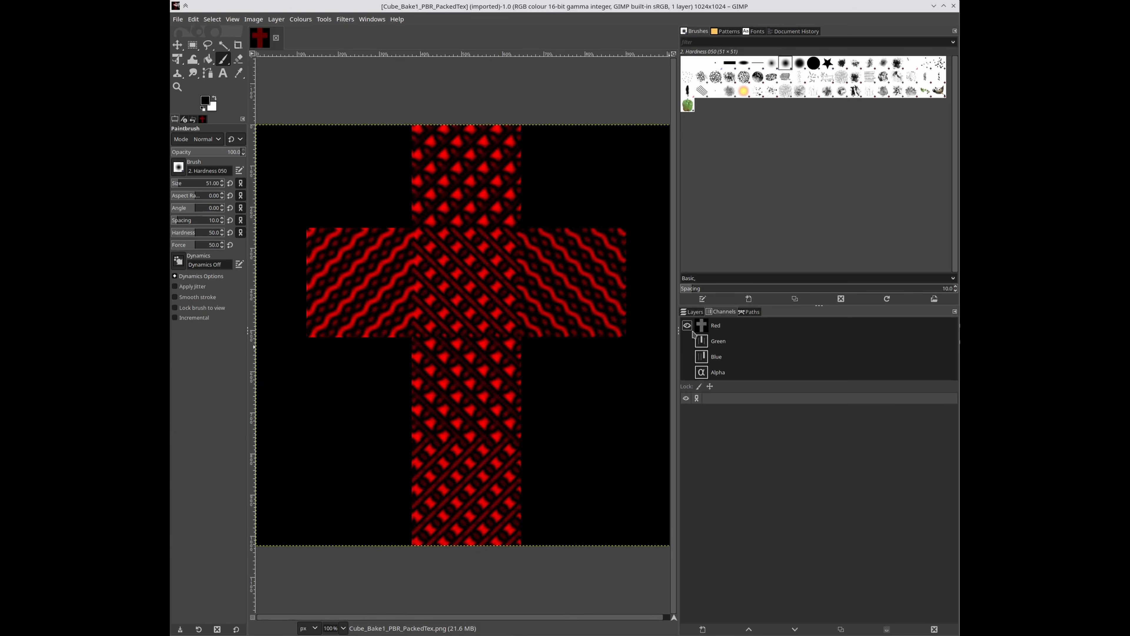
left_click(687, 326)
left_click(688, 341)
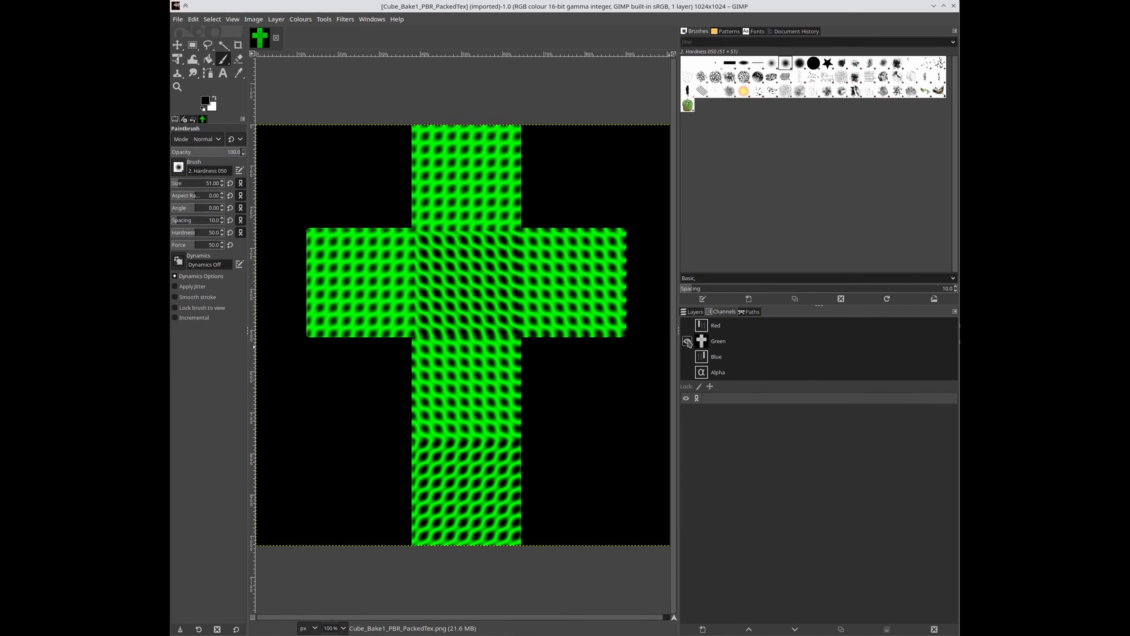
left_click(688, 342)
left_click(688, 356)
left_click(687, 357)
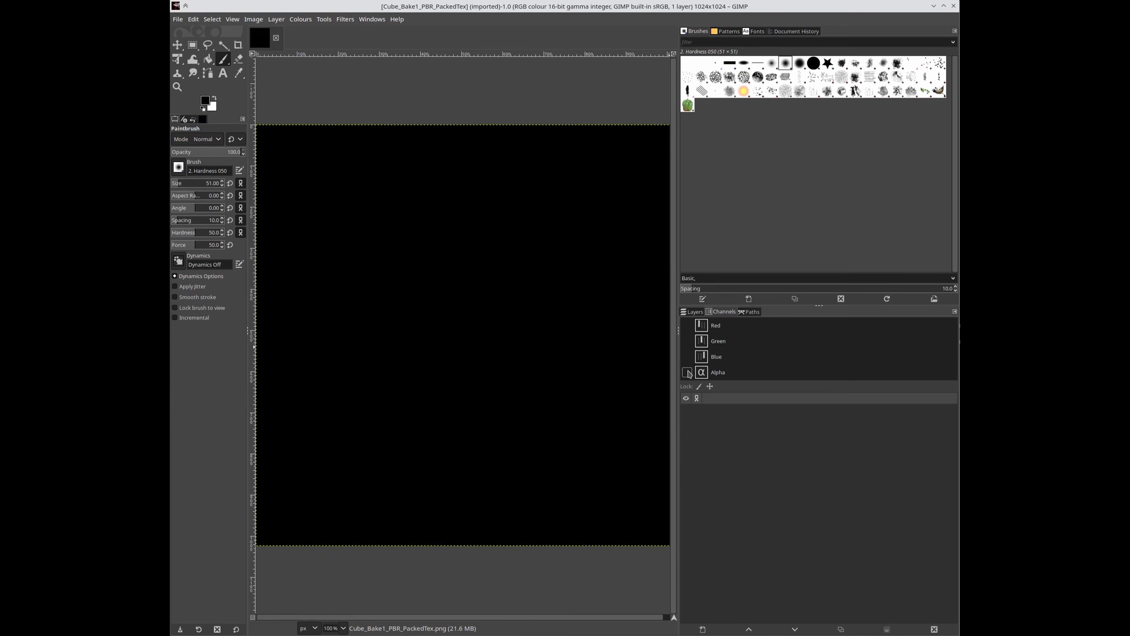
left_click(687, 372)
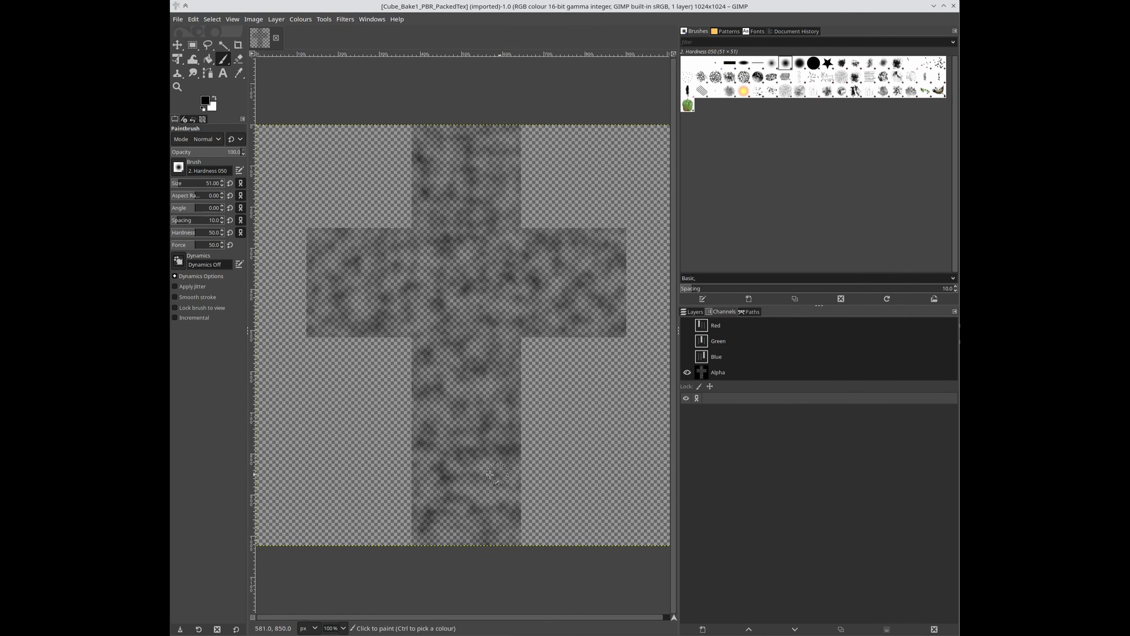
double_click(429, 8)
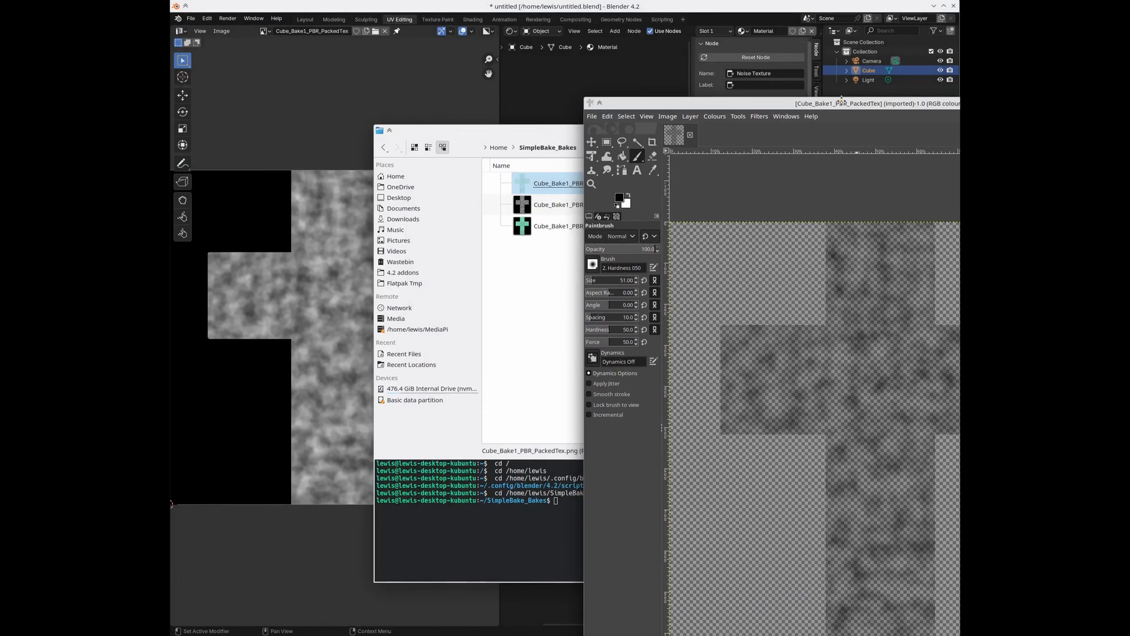
Step: Bring Blender forward, pan to the material nodes, then bring the GIMP window back in front
left_click(601, 15)
middle_click_drag(564, 469, 541, 466)
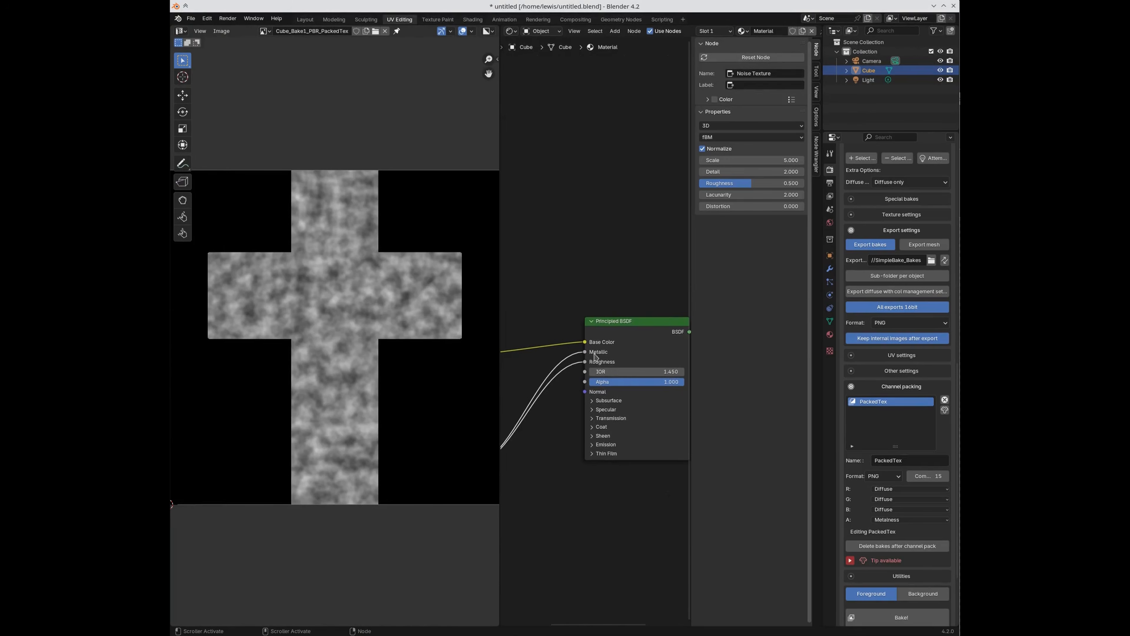
left_click_drag(1018, 97, 685, 5)
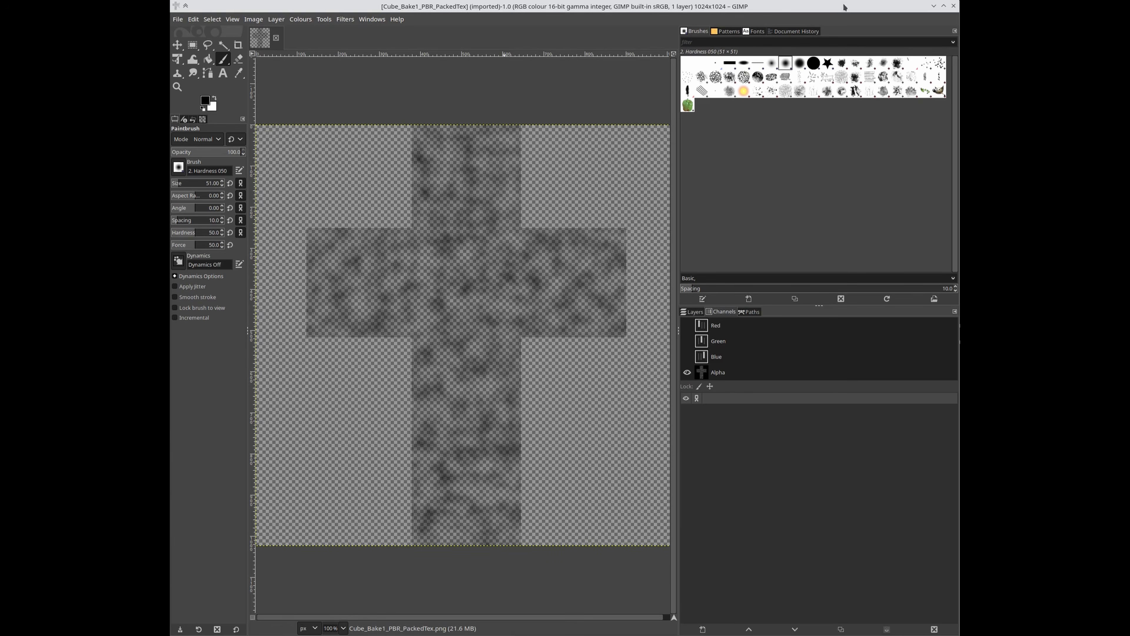
Step: Minimise the GIMP window to reveal Blender again
left_click(934, 6)
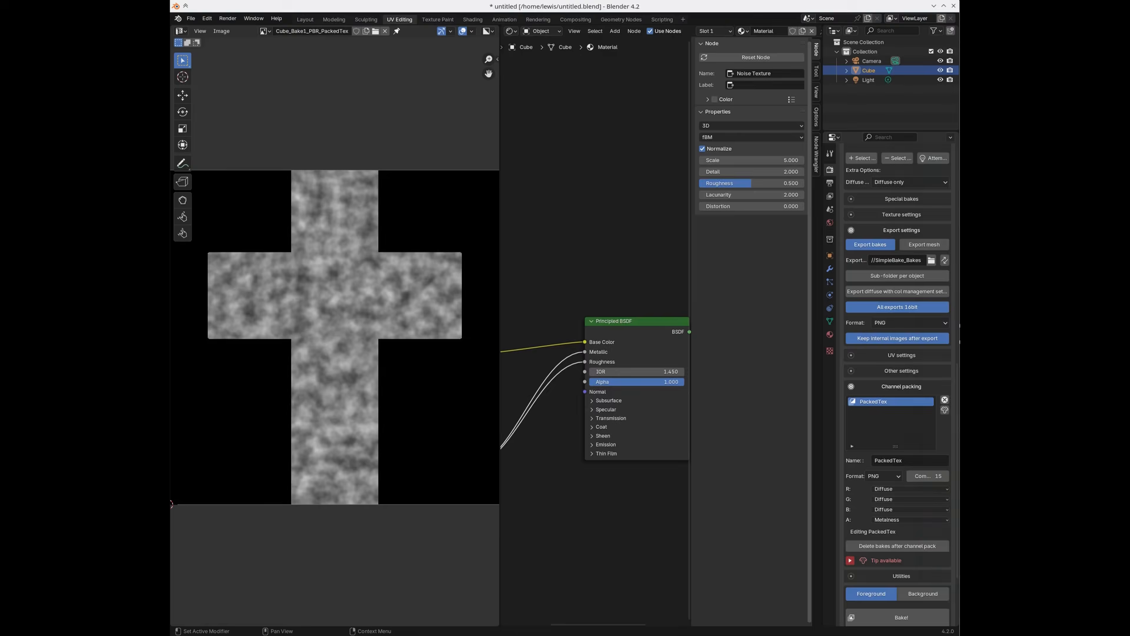
Step: Delete the Metalness and Diffuse PNGs from SimpleBake_Bakes, then return to Blender
key("alt+Tab")
left_click(561, 241)
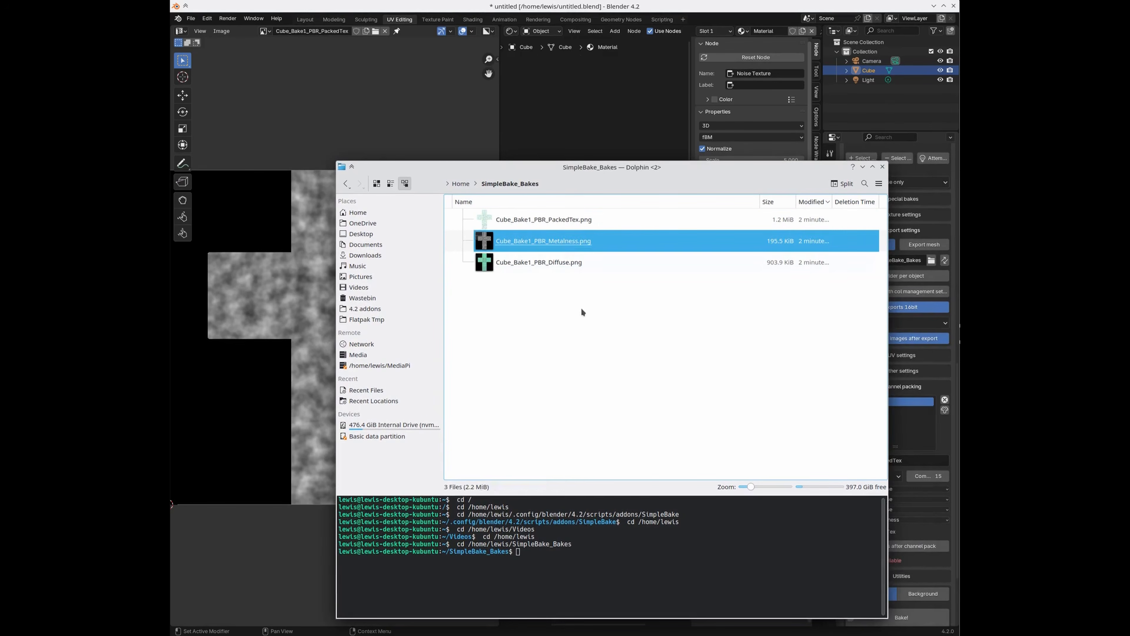
key("Down")
left_click(952, 6)
key("shift+Up")
key("Delete")
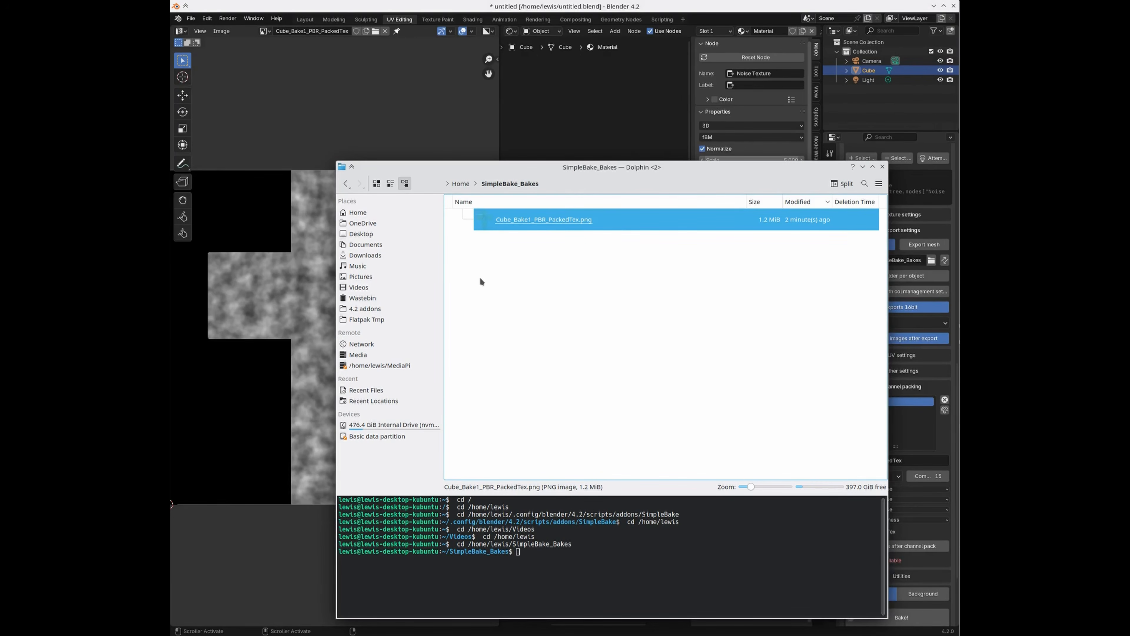
left_click(587, 8)
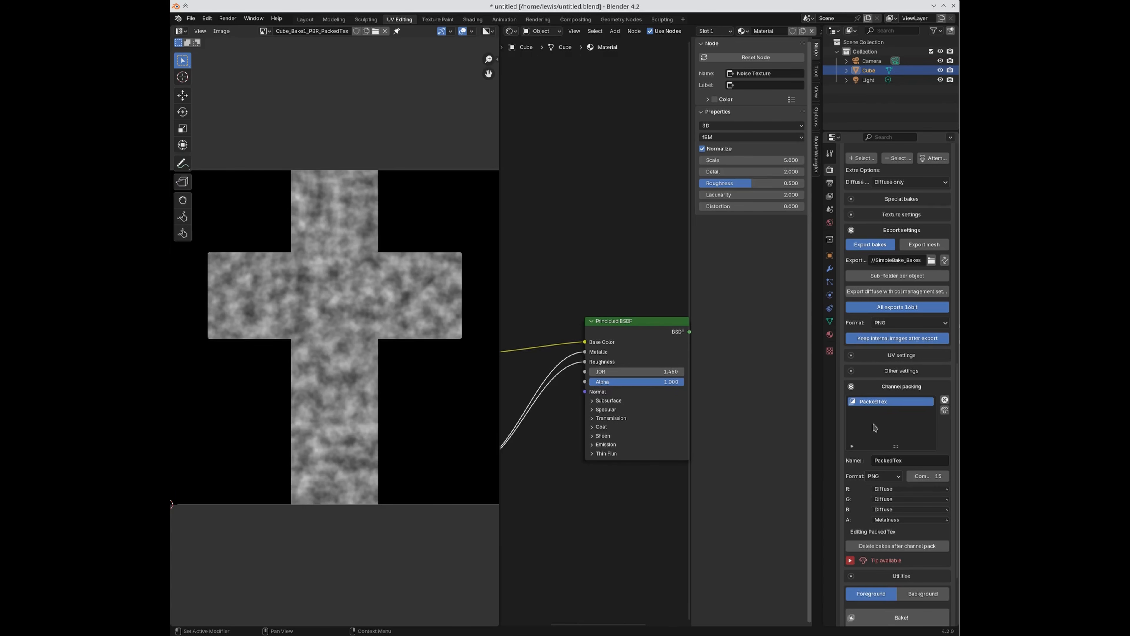
scroll(875, 427, "down", 2)
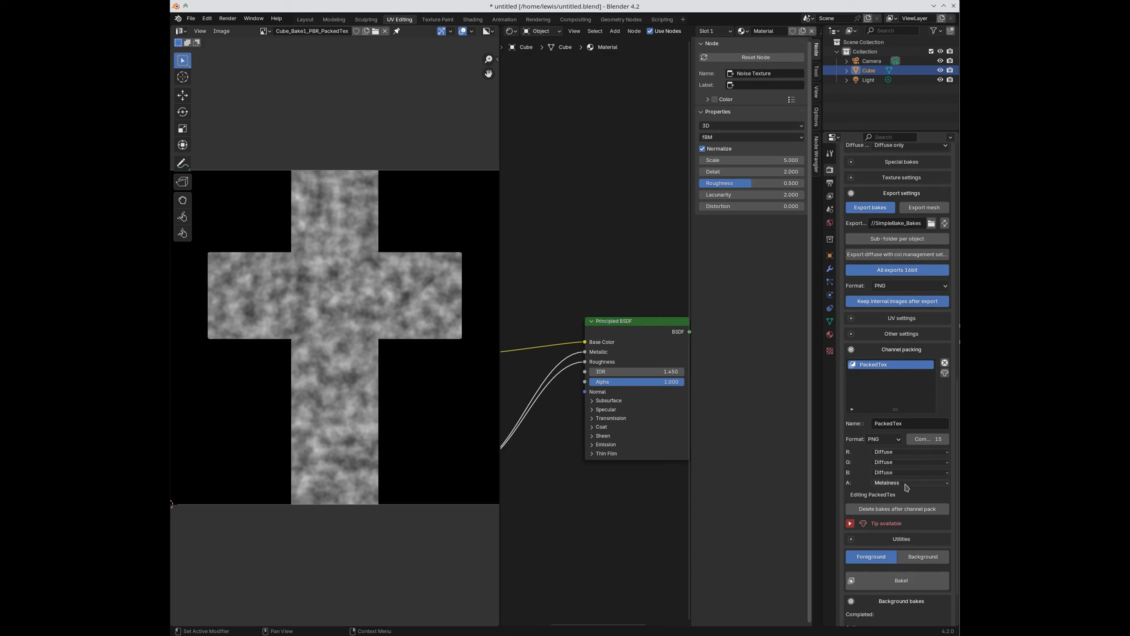
left_click(891, 440)
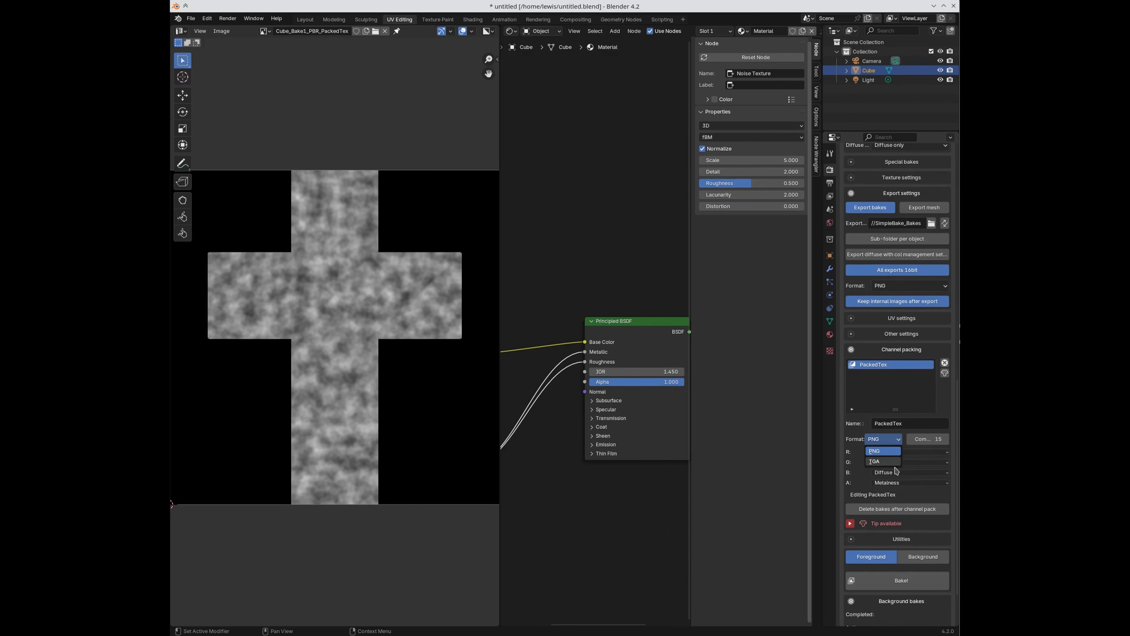
left_click(191, 18)
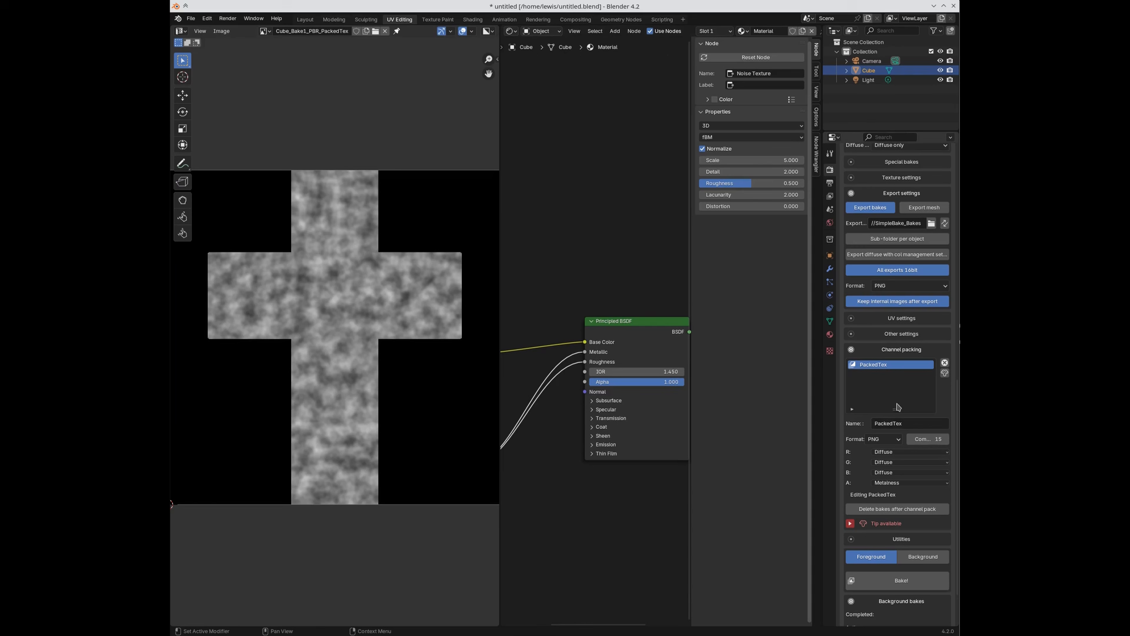
left_click(897, 441)
left_click(887, 439)
left_click(887, 462)
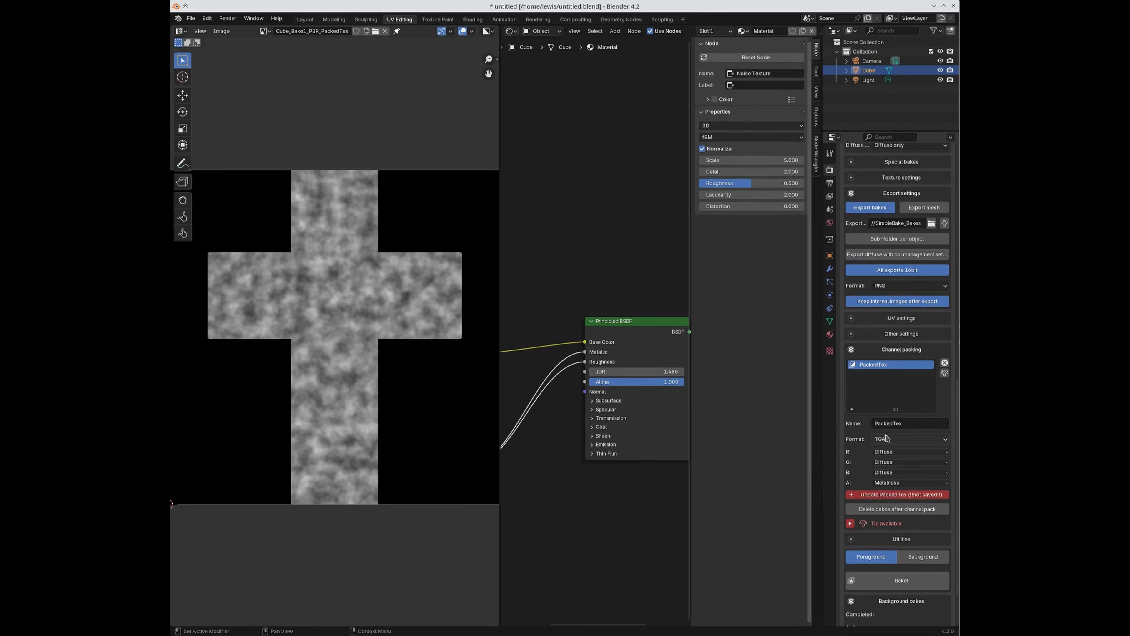
left_click(885, 442)
left_click(887, 450)
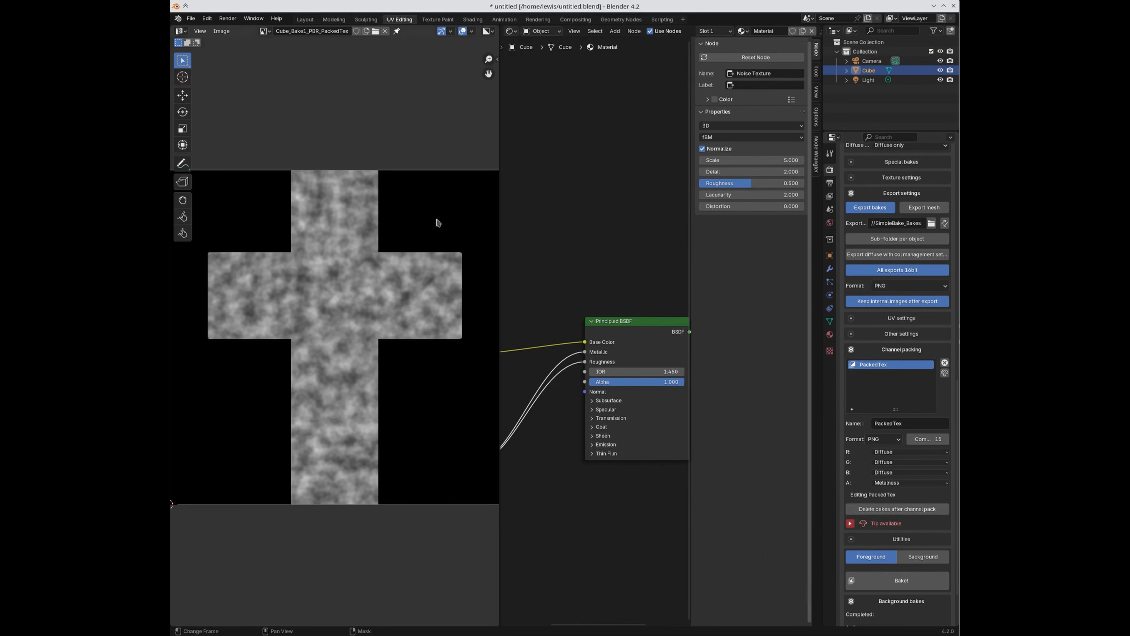
left_click(270, 31)
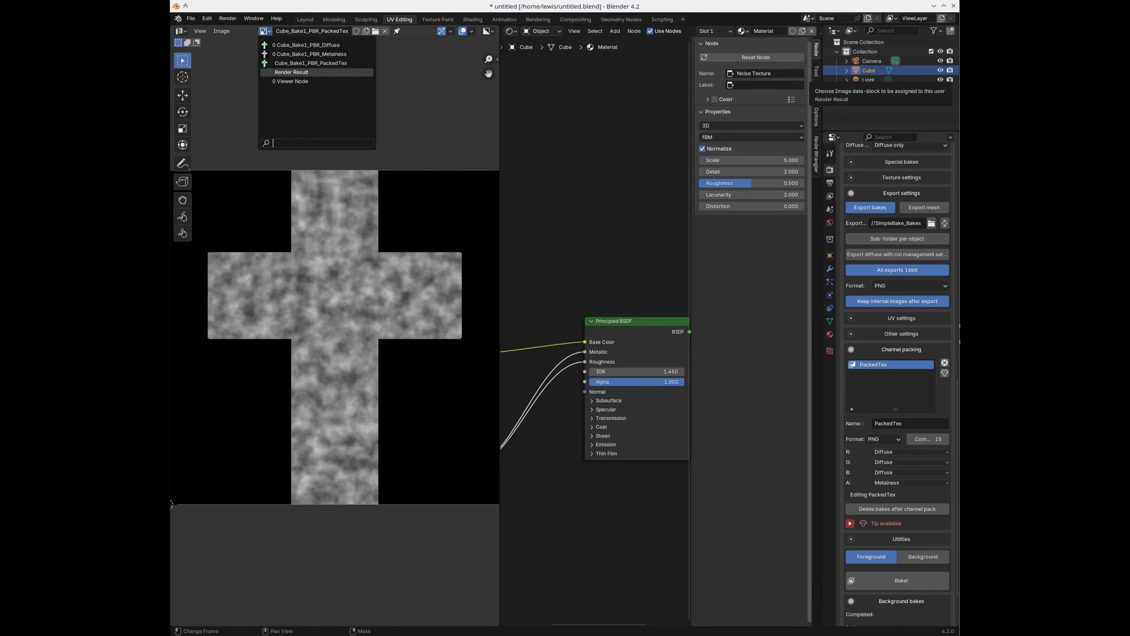
Step: Compare the SimpleBake_Bakes folder window with Blender's list of baked images, switching between them
left_click_drag(1114, 502, 607, 148)
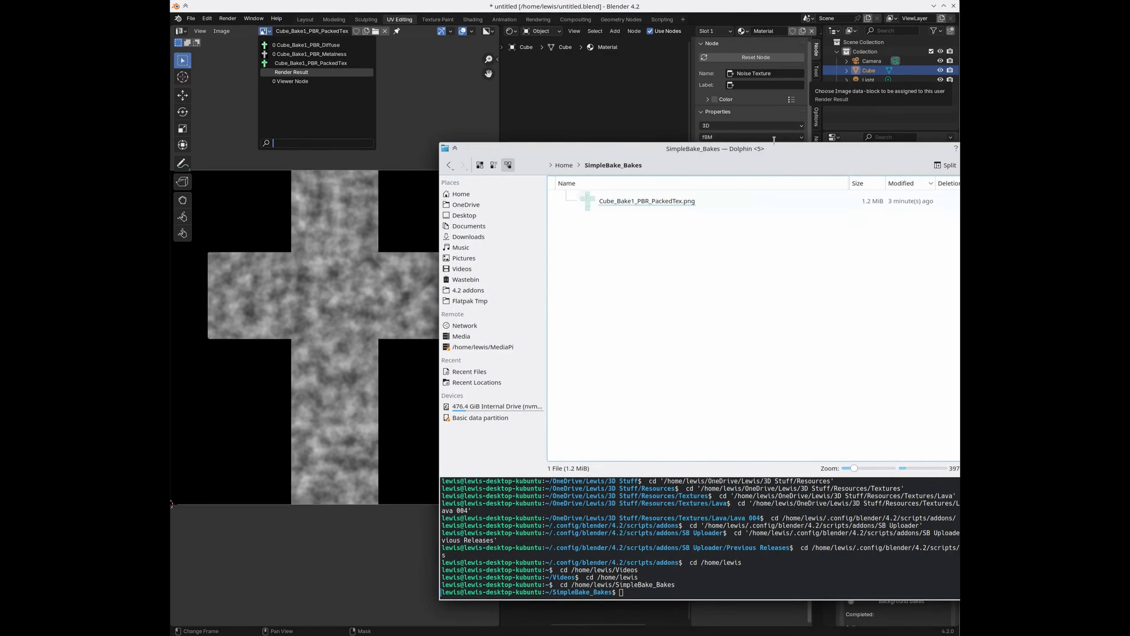
left_click(734, 10)
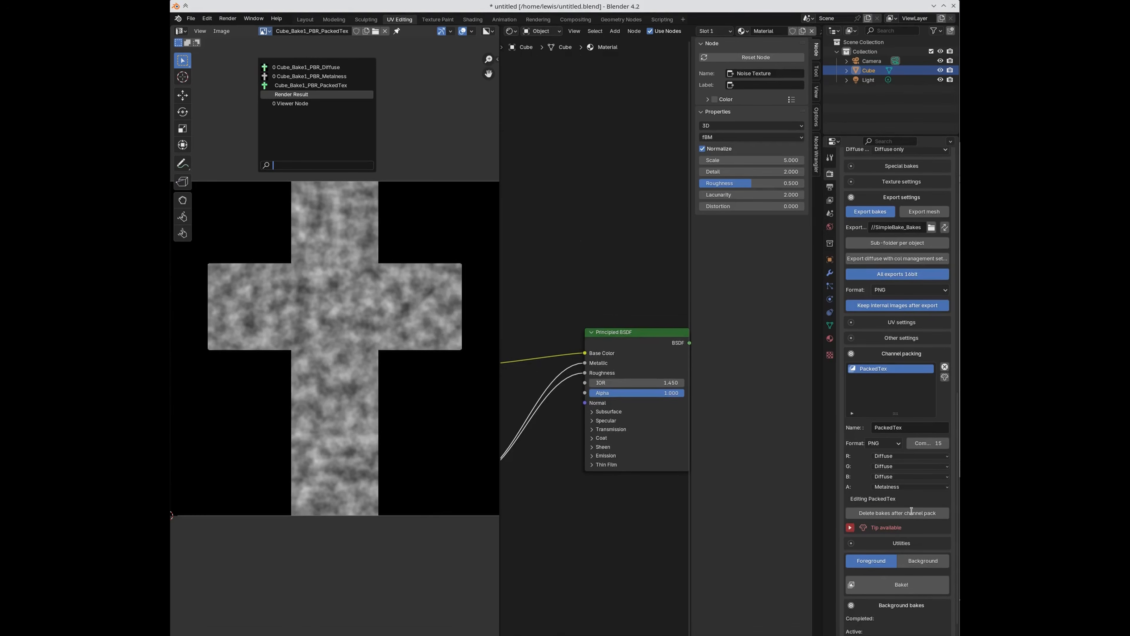
key("alt+Tab")
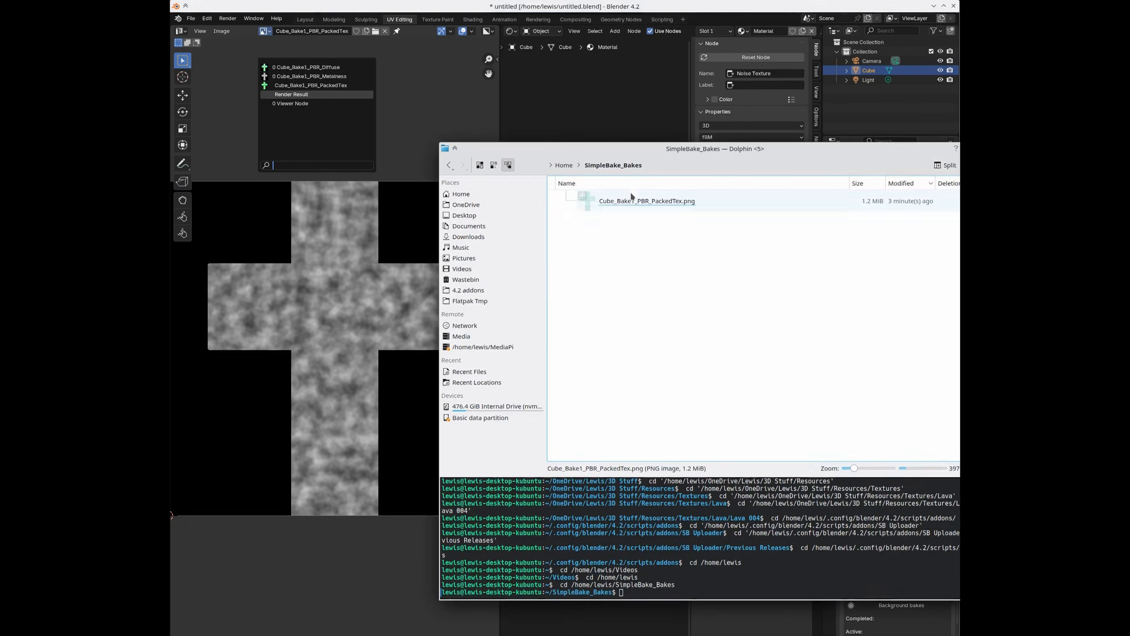
left_click(682, 6)
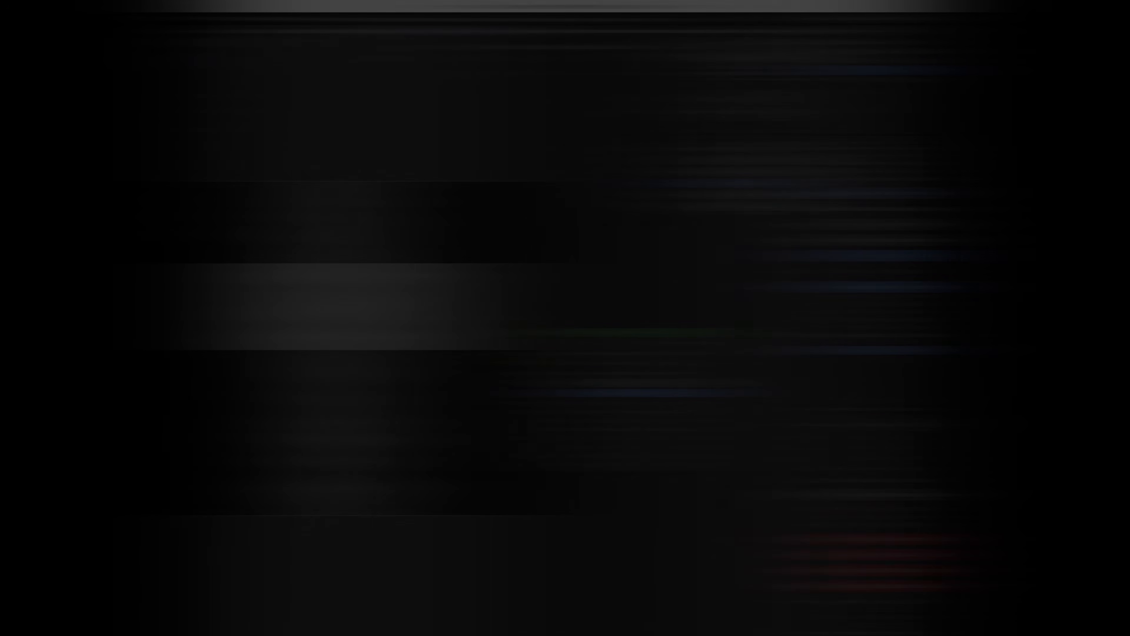
scroll(884, 489, "down", 5)
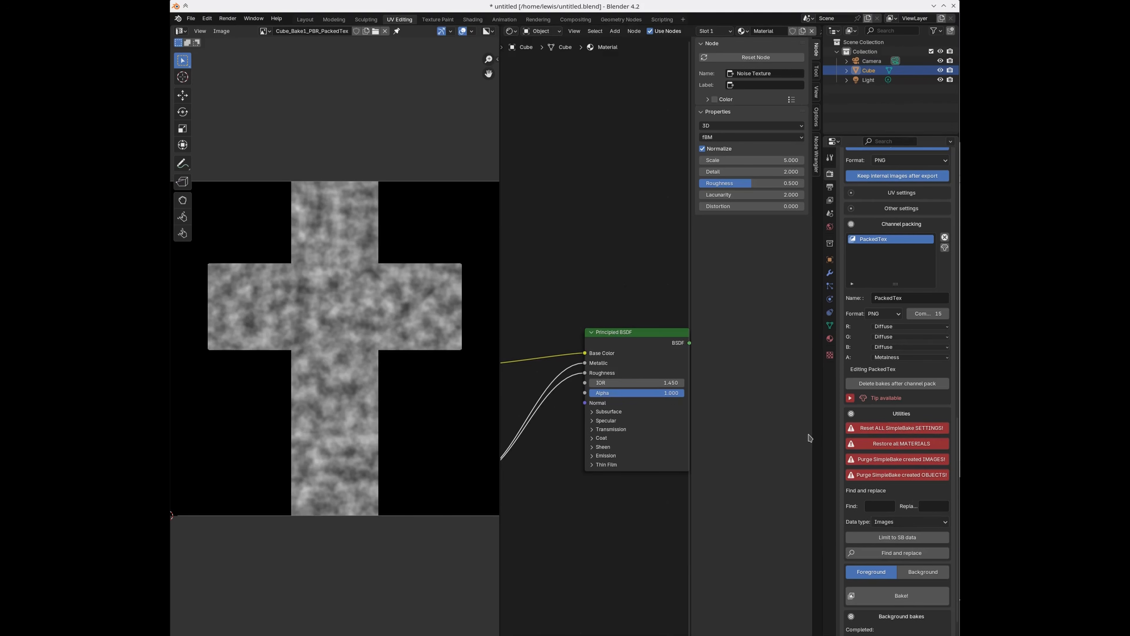
scroll(906, 385, "up", 8)
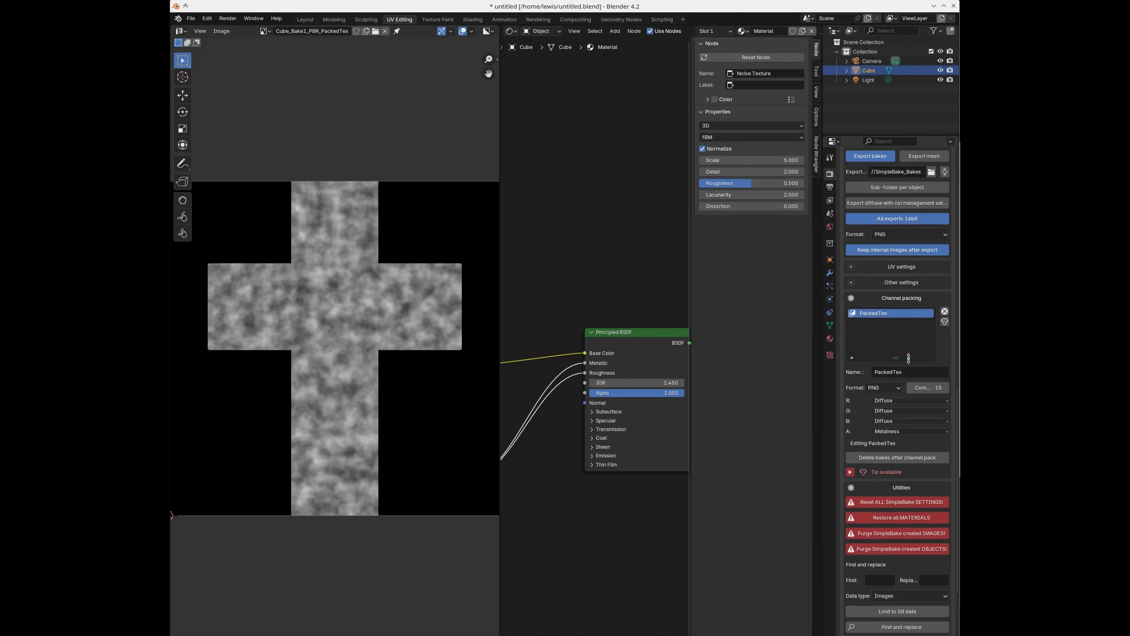
scroll(905, 386, "up", 6)
scroll(876, 312, "up", 8)
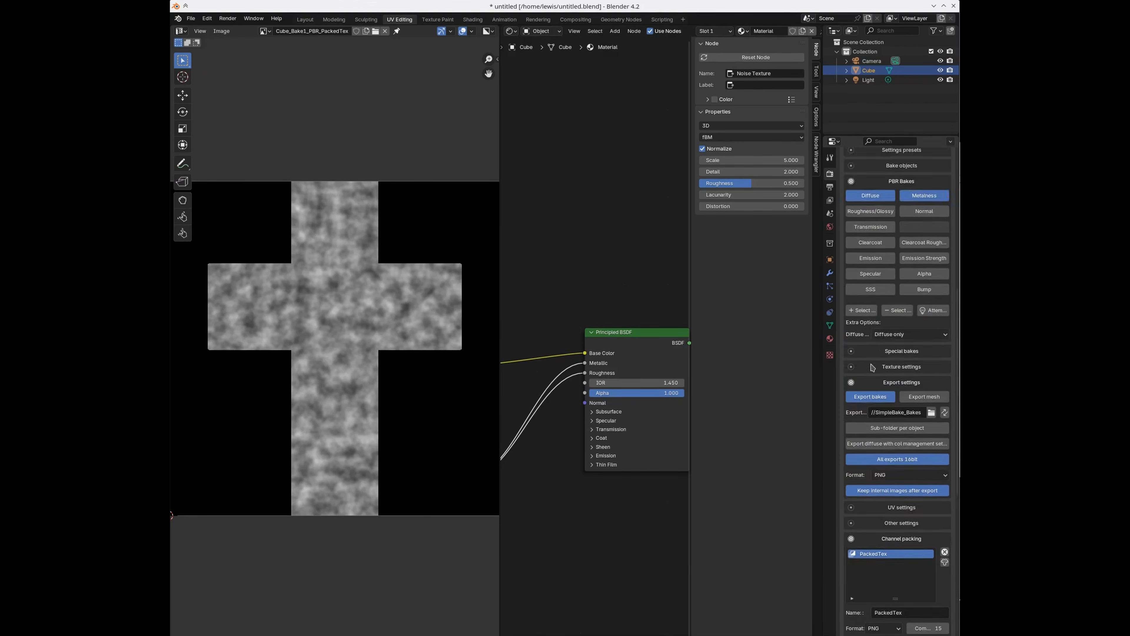
scroll(873, 339, "up", 4)
scroll(887, 395, "down", 7)
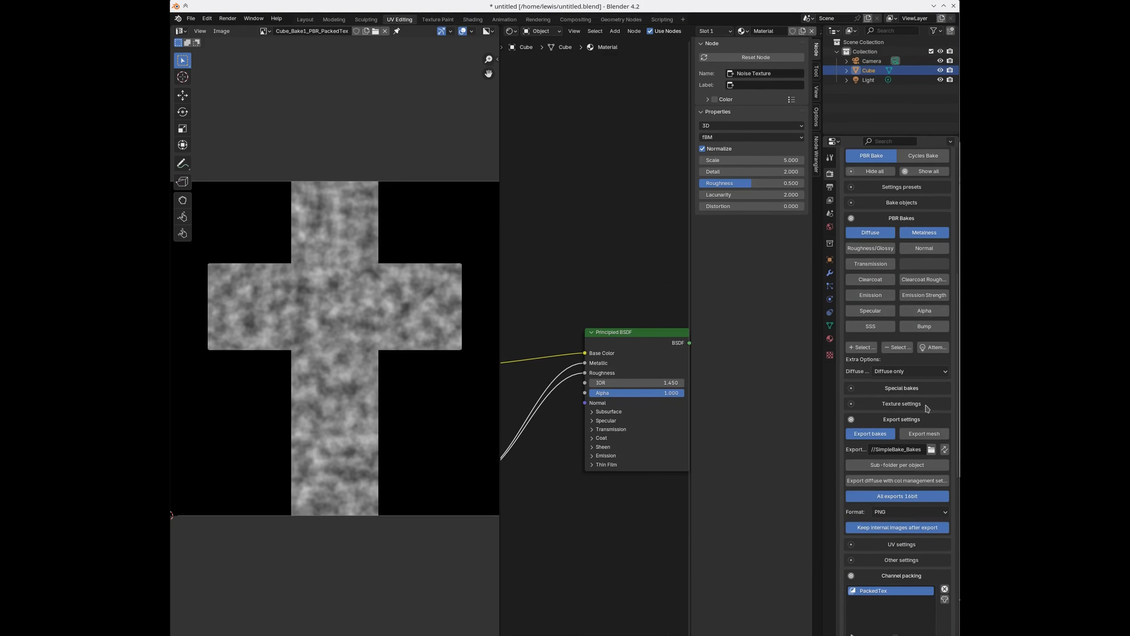
scroll(886, 438, "down", 10)
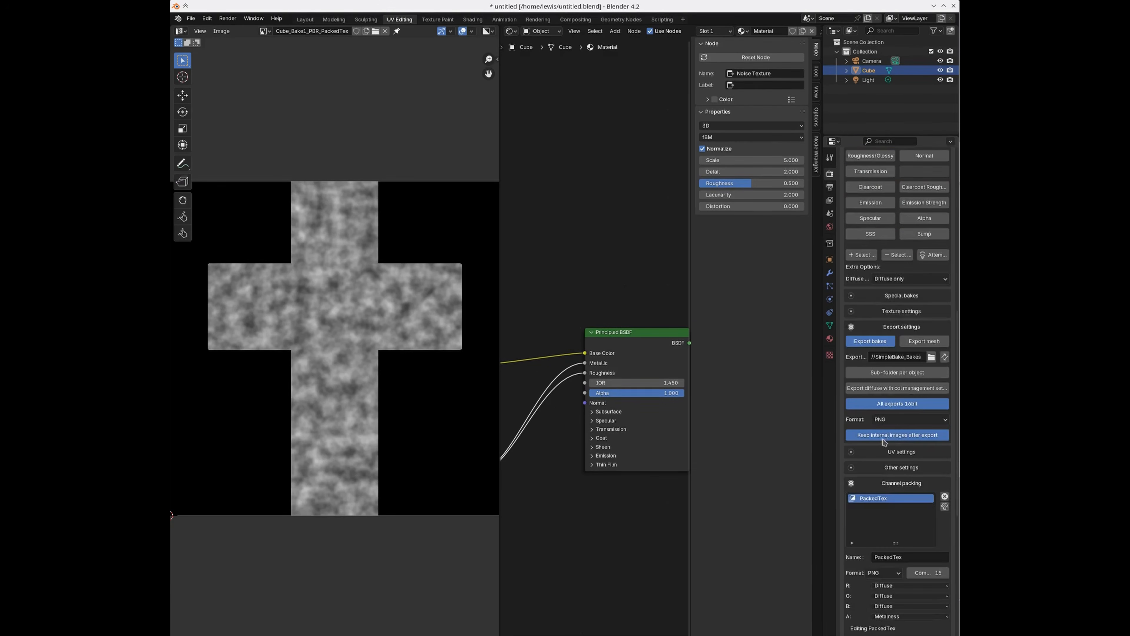
scroll(883, 450, "down", 5)
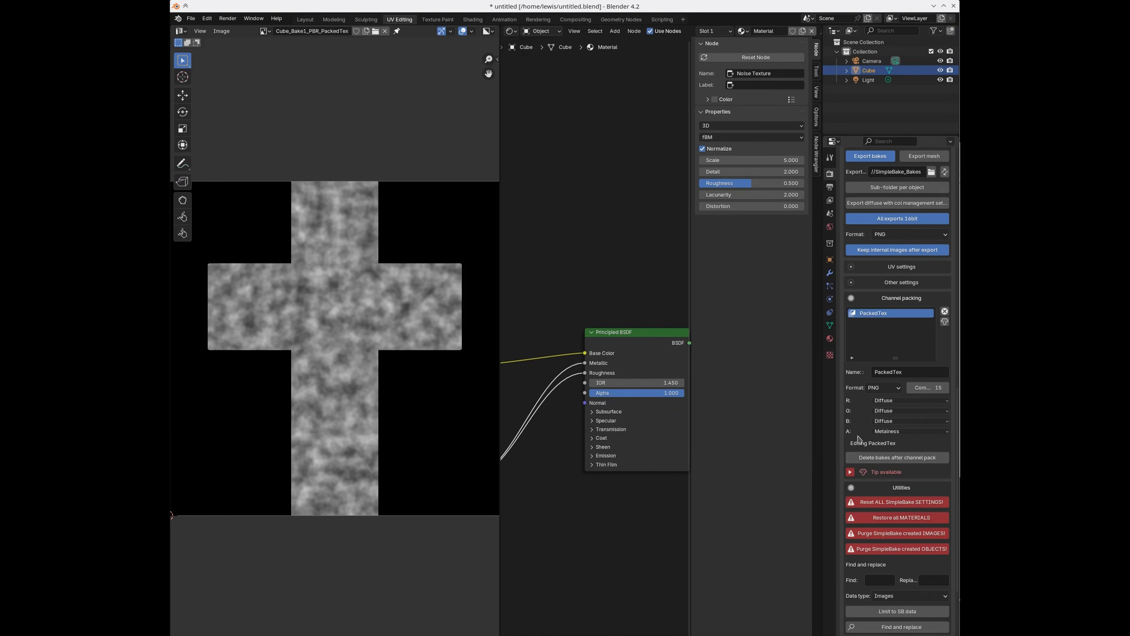
Step: Reset SimpleBake settings to defaults and expand the Utilities section
left_click(931, 503)
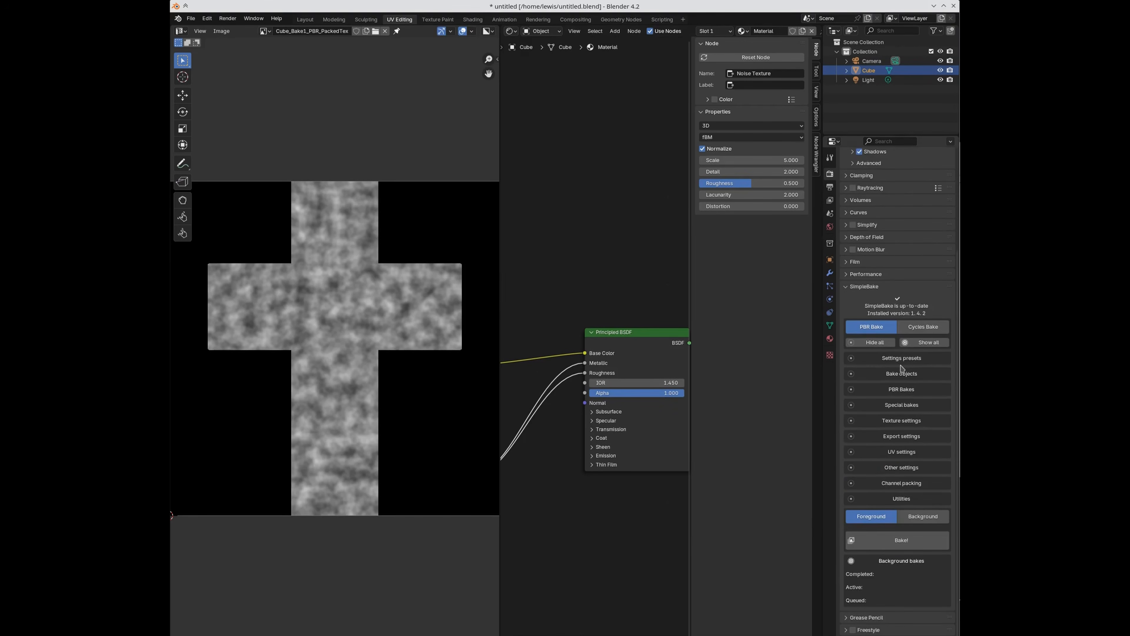
left_click(889, 362)
scroll(874, 469, "down", 2)
scroll(874, 469, "down", 1)
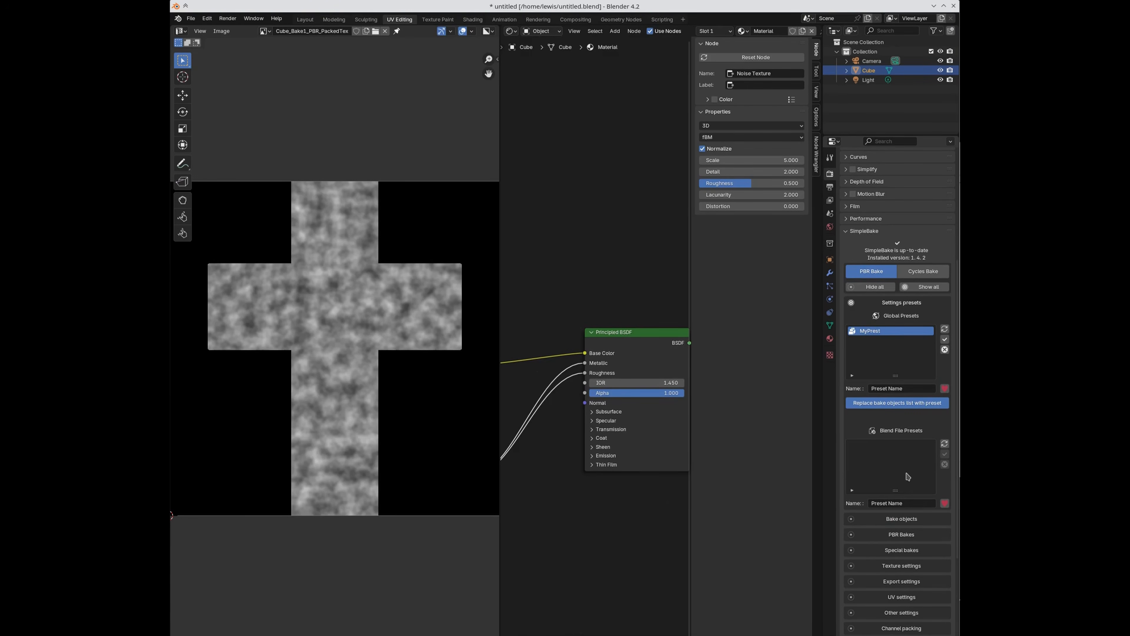
scroll(907, 477, "down", 8)
left_click(889, 503)
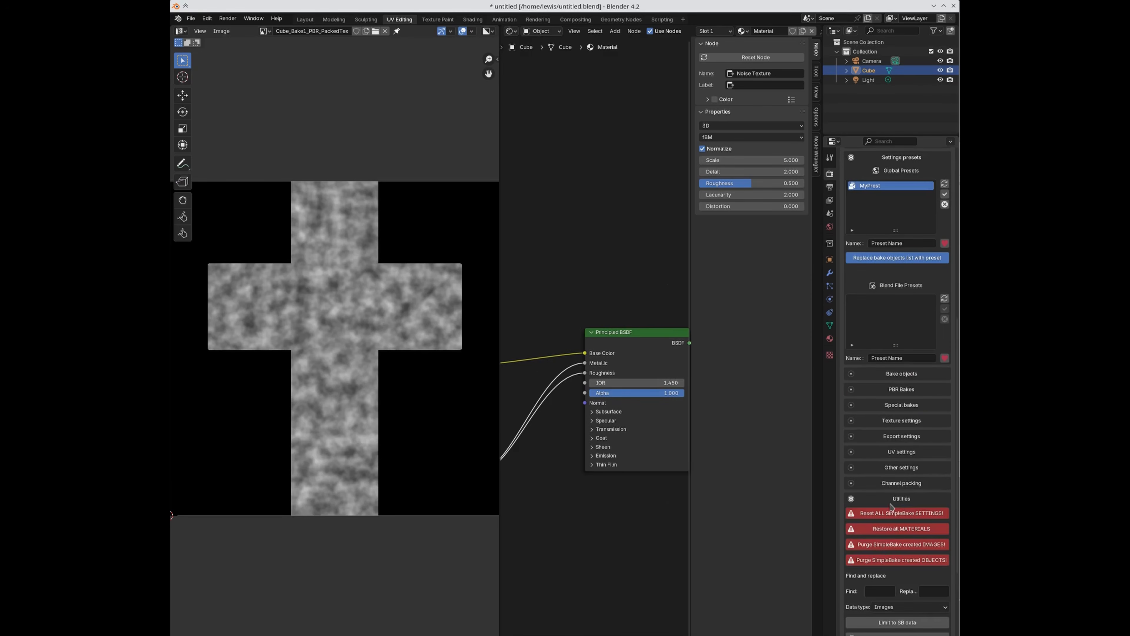
scroll(892, 506, "down", 2)
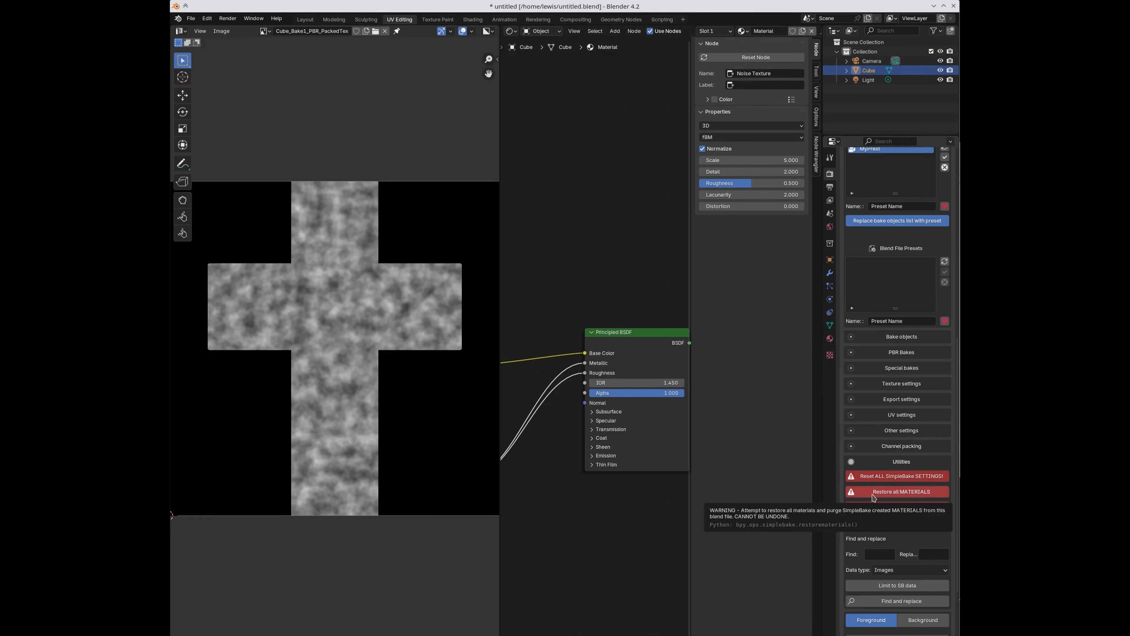
Step: Check the cube's material, then purge all SimpleBake-created images from the file
left_click(830, 340)
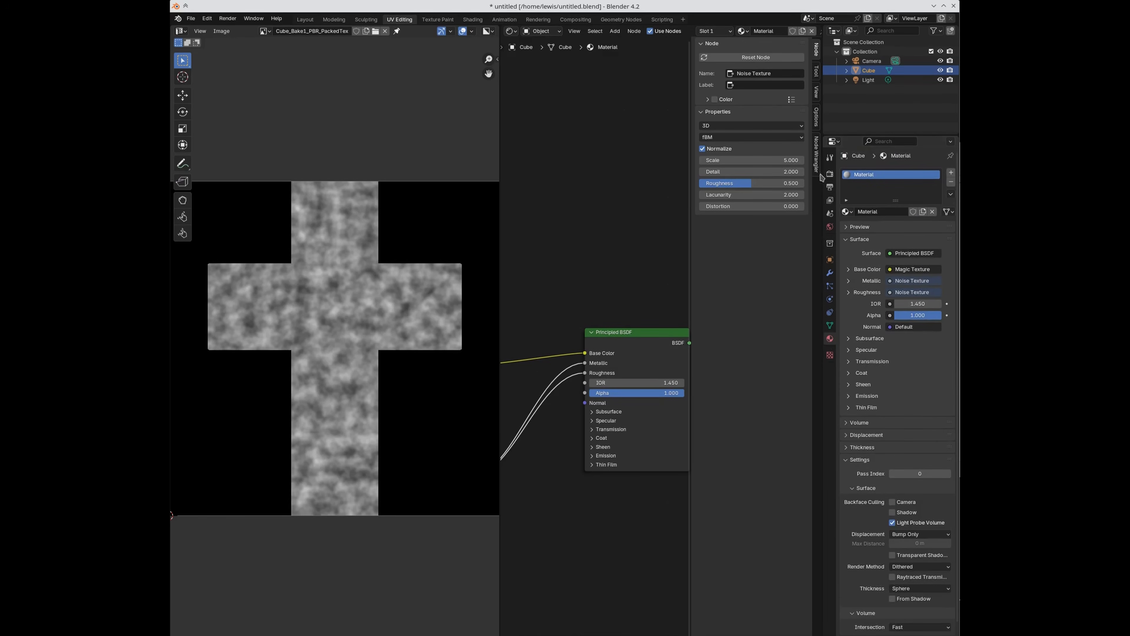
left_click(830, 173)
scroll(890, 400, "down", 10)
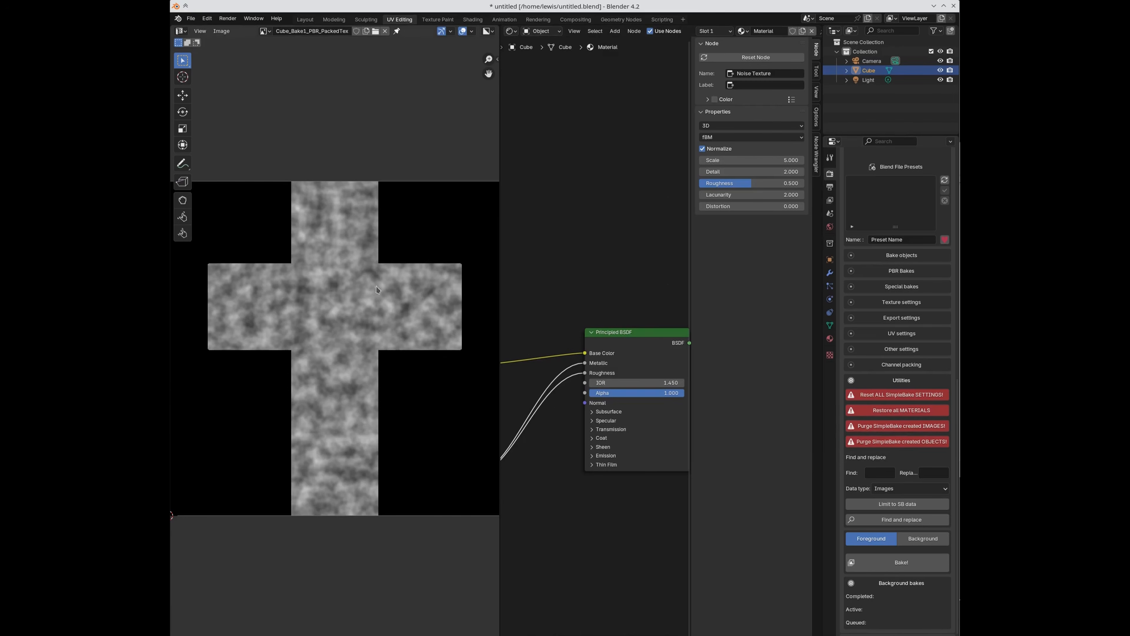
left_click(906, 428)
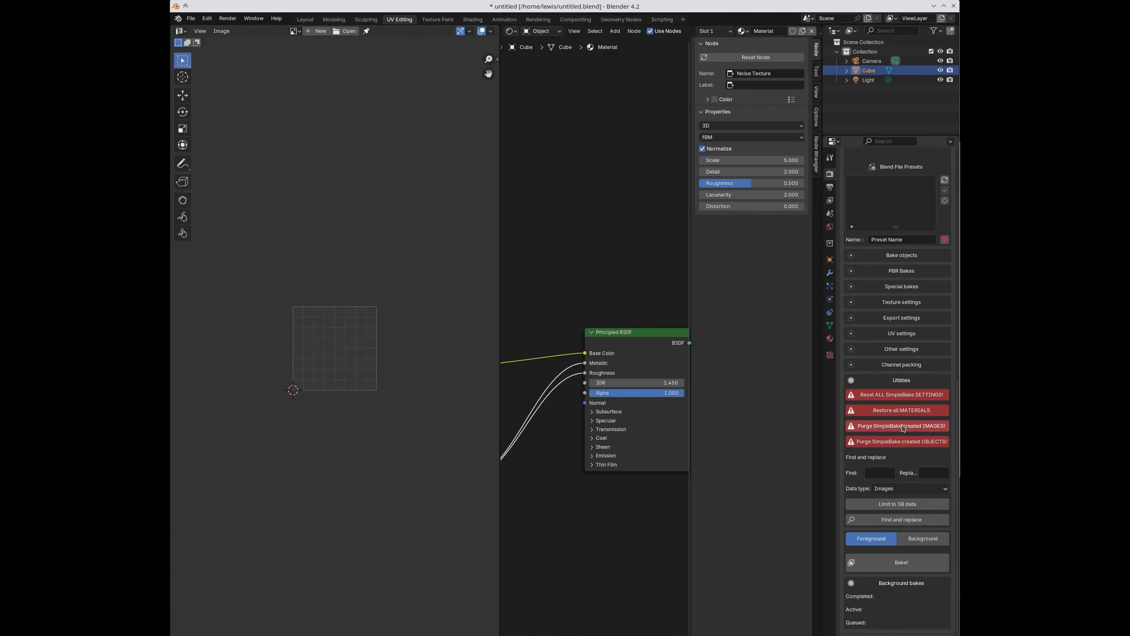
Step: Confirm which images remain and add Cube to SimpleBake's bake objects list
left_click(295, 31)
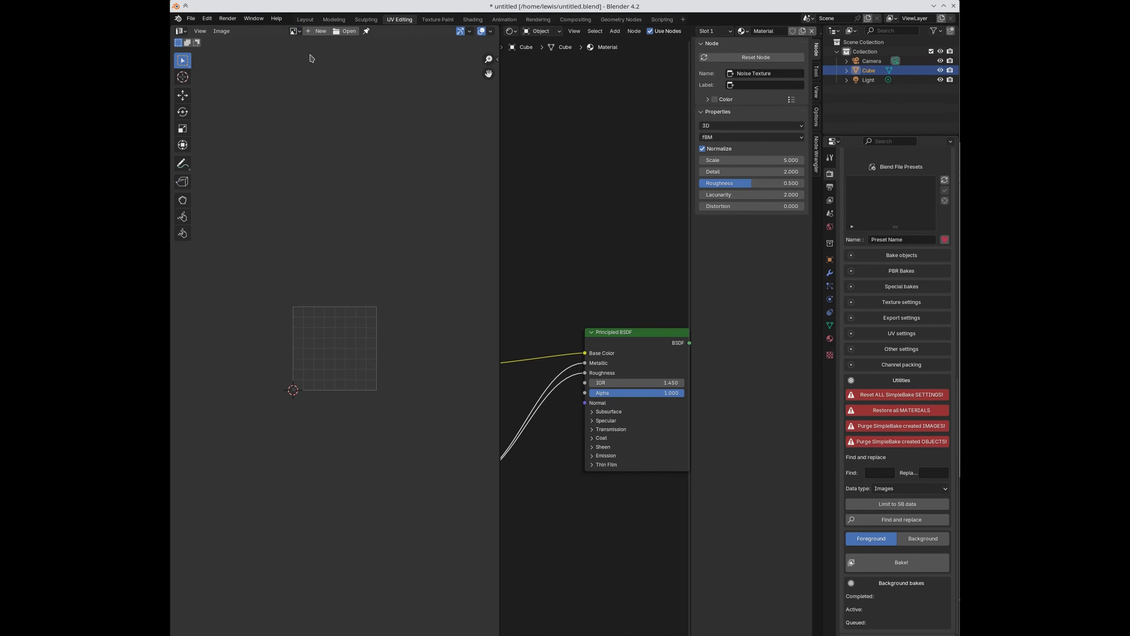
left_click(295, 31)
left_click(877, 258)
left_click(854, 328)
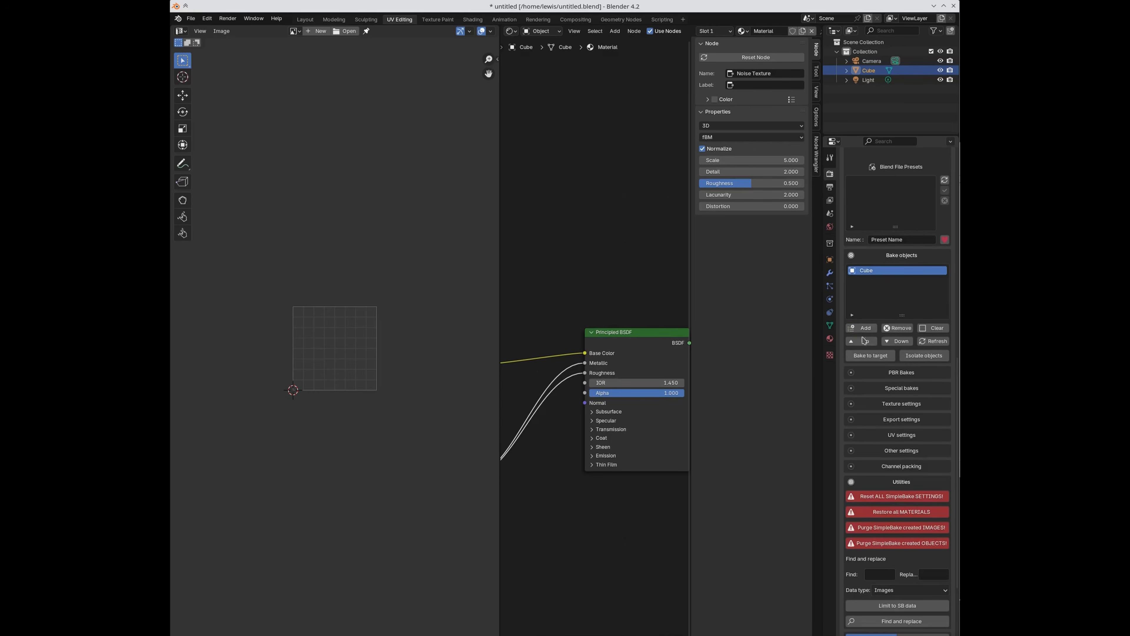
Step: Enable bake to target with Cube as the target object and auto-generate a cage
left_click(872, 355)
left_click(923, 384)
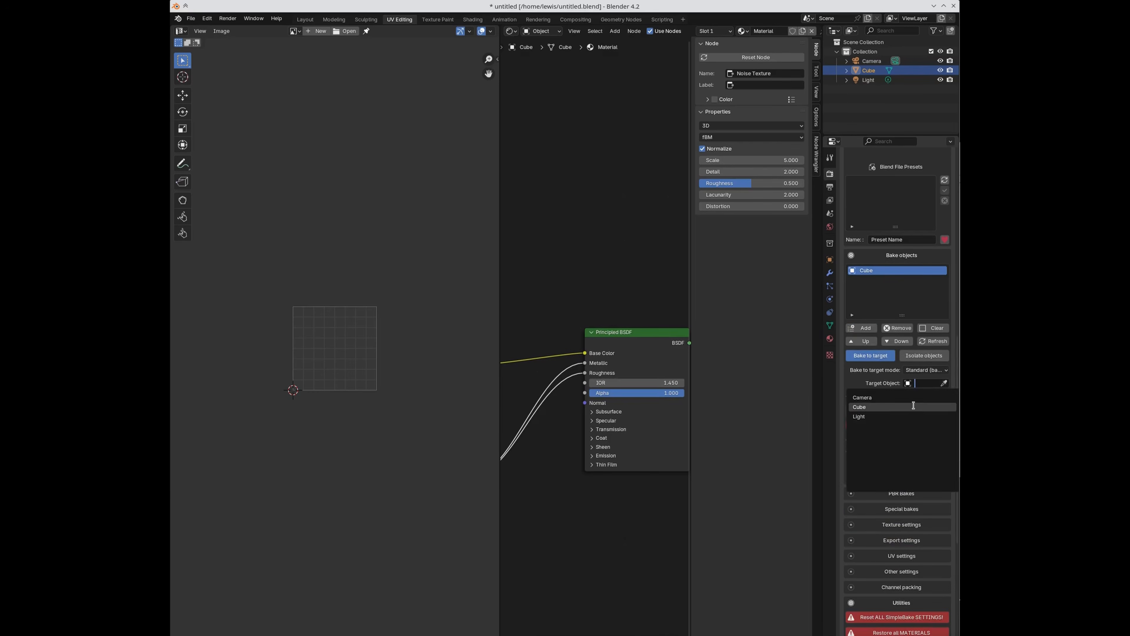
left_click(921, 405)
left_click(873, 411)
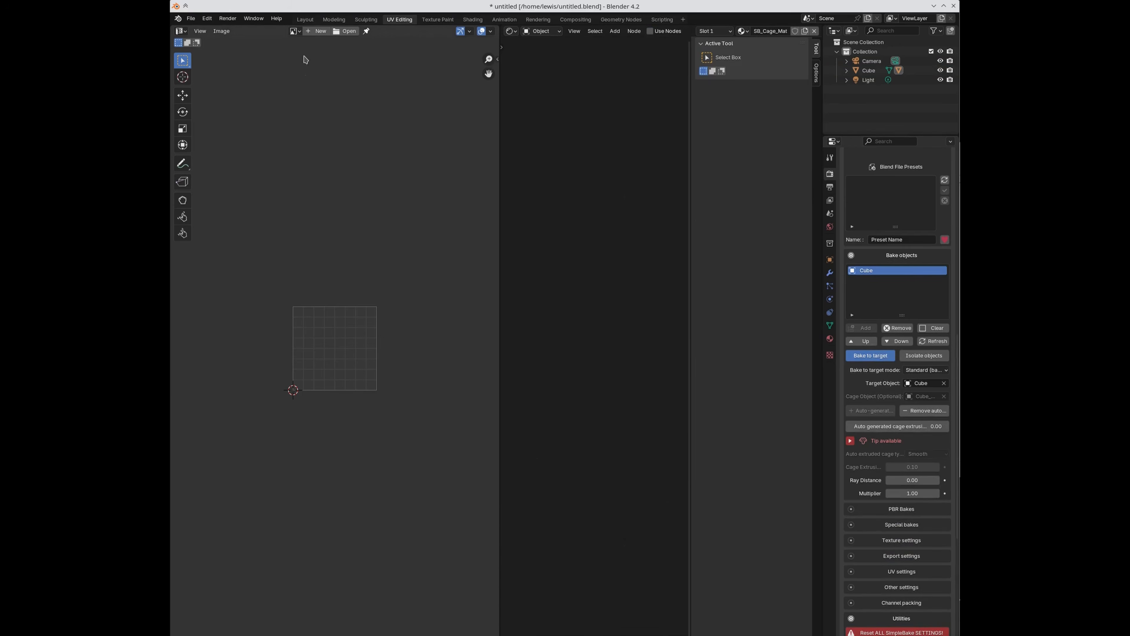
Step: In the Layout workspace, enable SimpleBake's Copy objects and apply bakes option
left_click(307, 20)
scroll(493, 262, "up", 4)
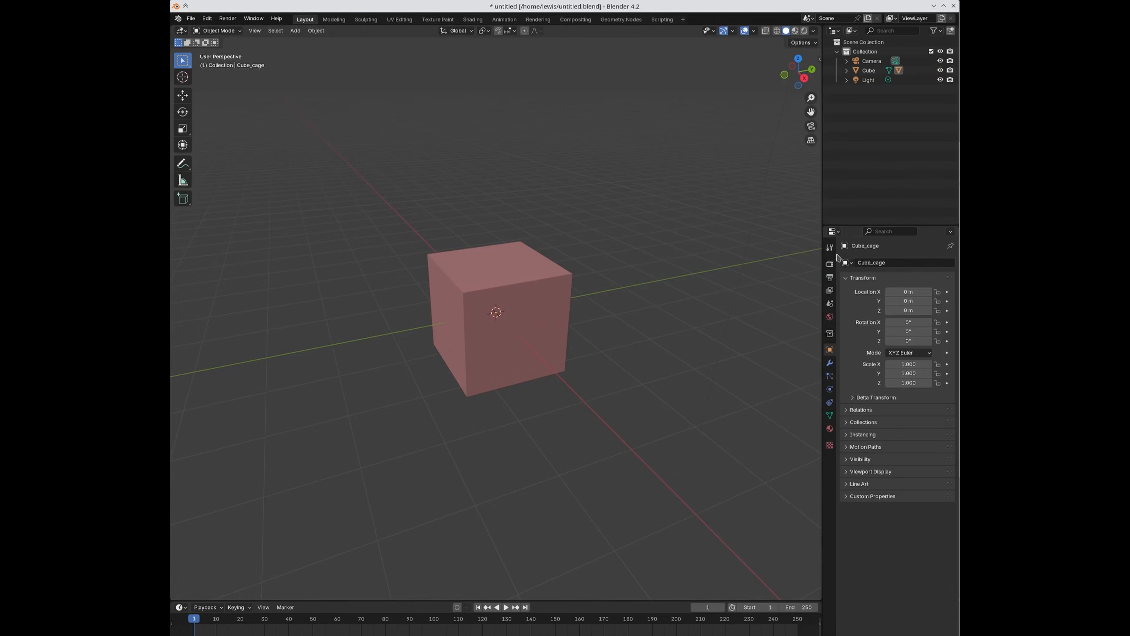
left_click(829, 267)
scroll(886, 392, "down", 15)
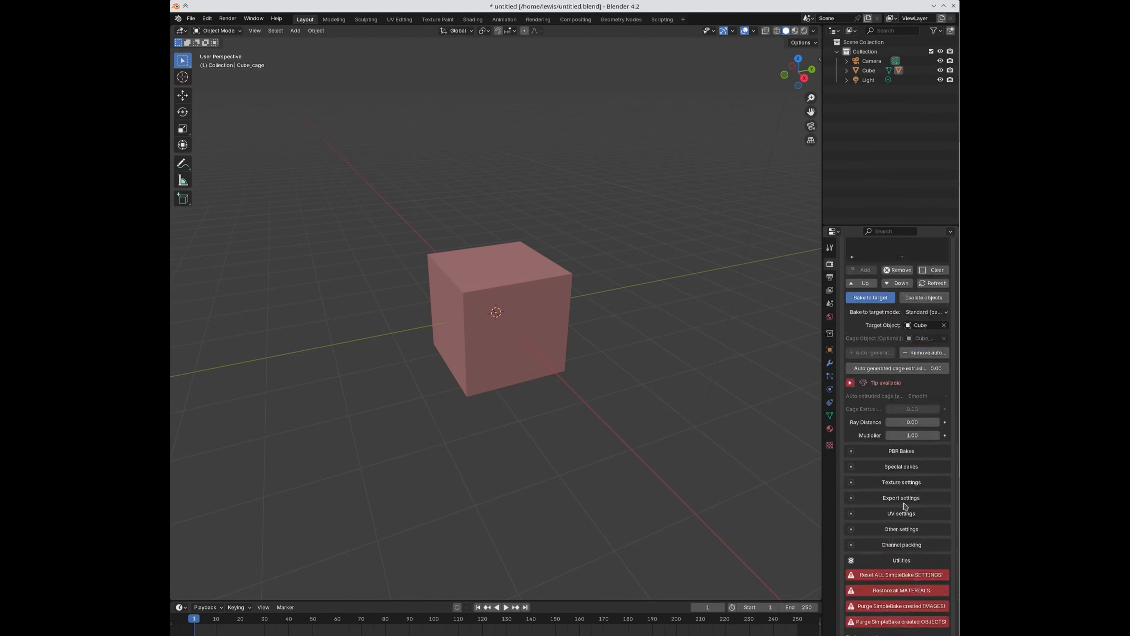
left_click(880, 381)
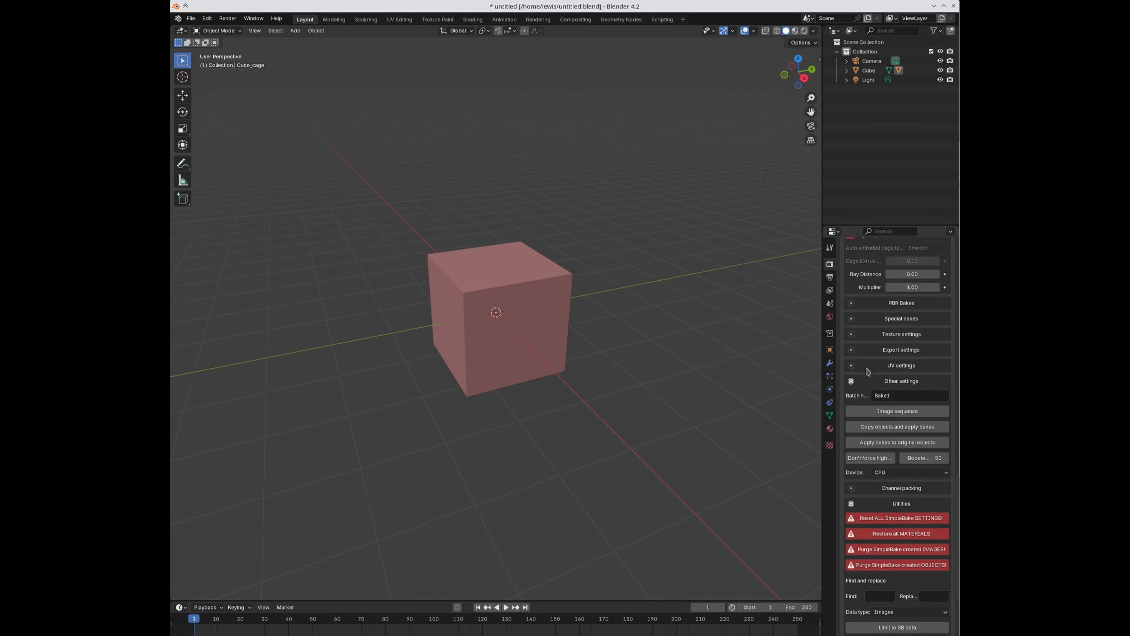
left_click(870, 427)
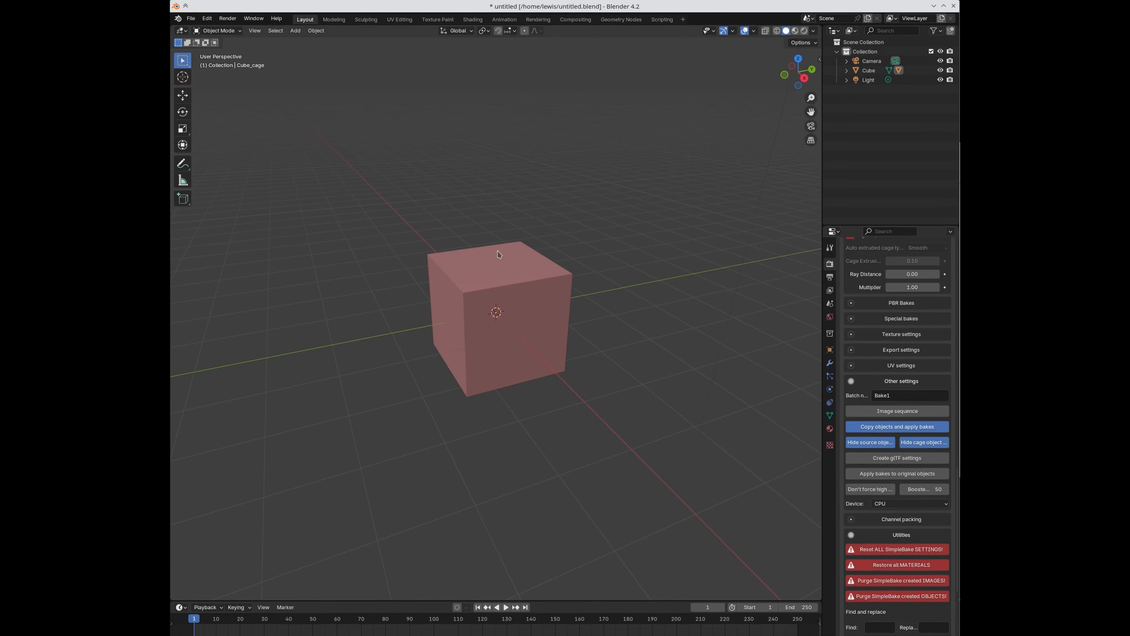
Step: Purge the SimpleBake-created cage object and begin filling in Find and replace
scroll(909, 523, "down", 3)
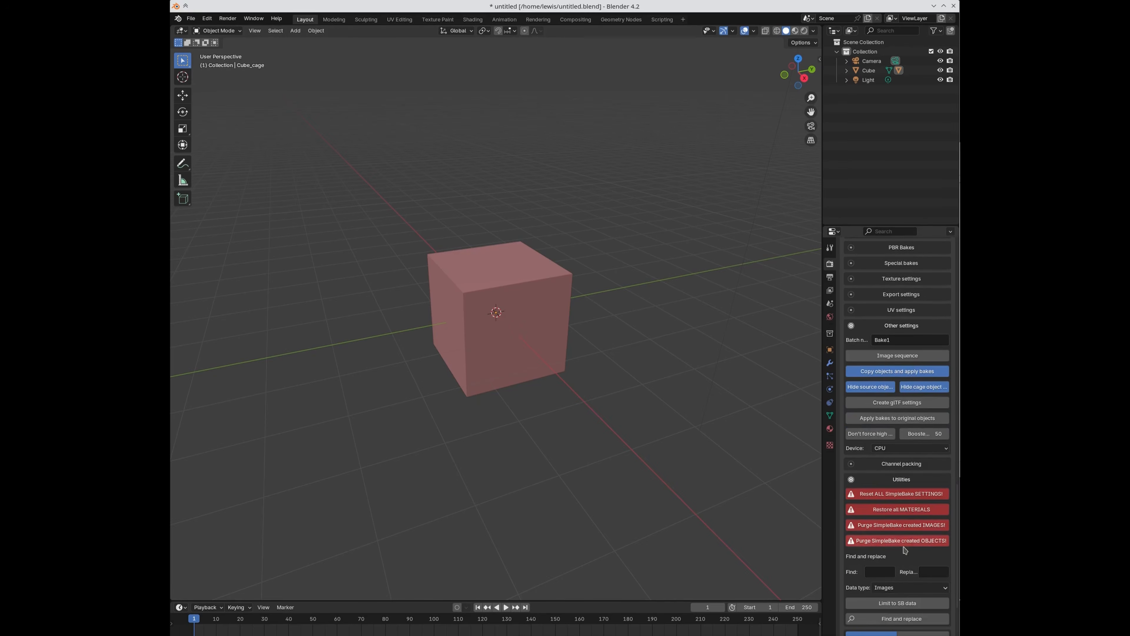
left_click(901, 539)
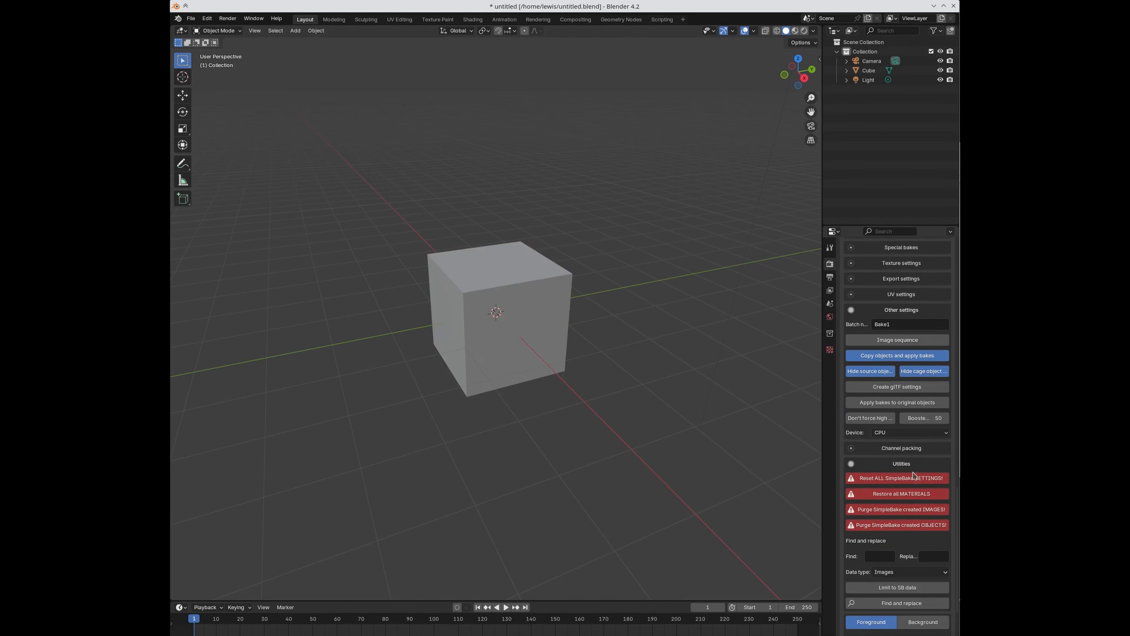
scroll(918, 484, "down", 5)
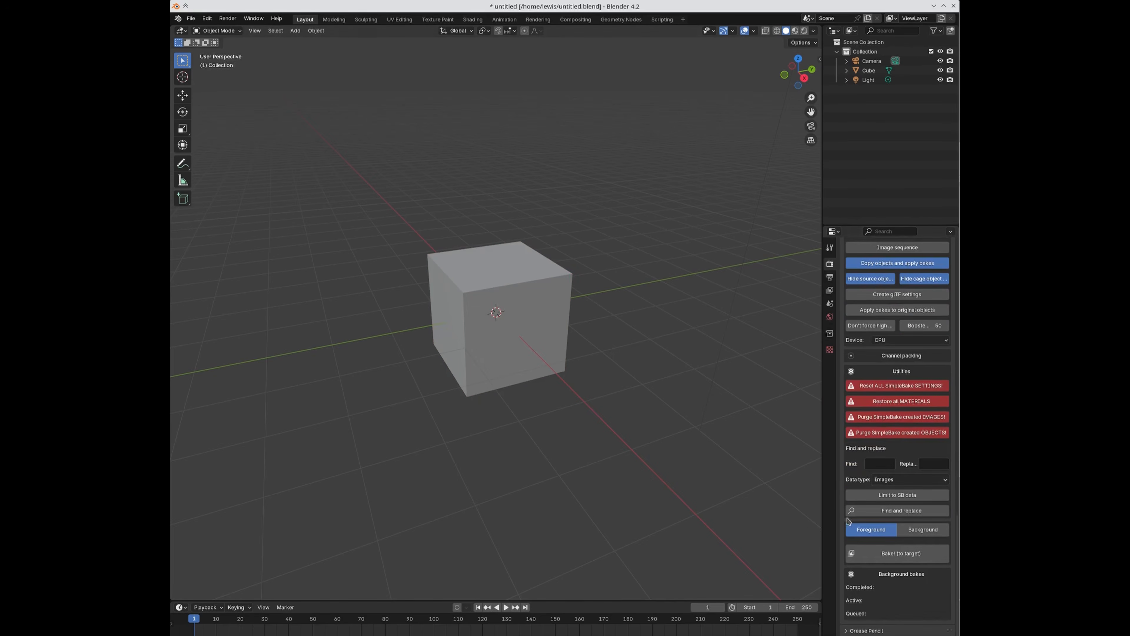
left_click(884, 467)
left_click(894, 480)
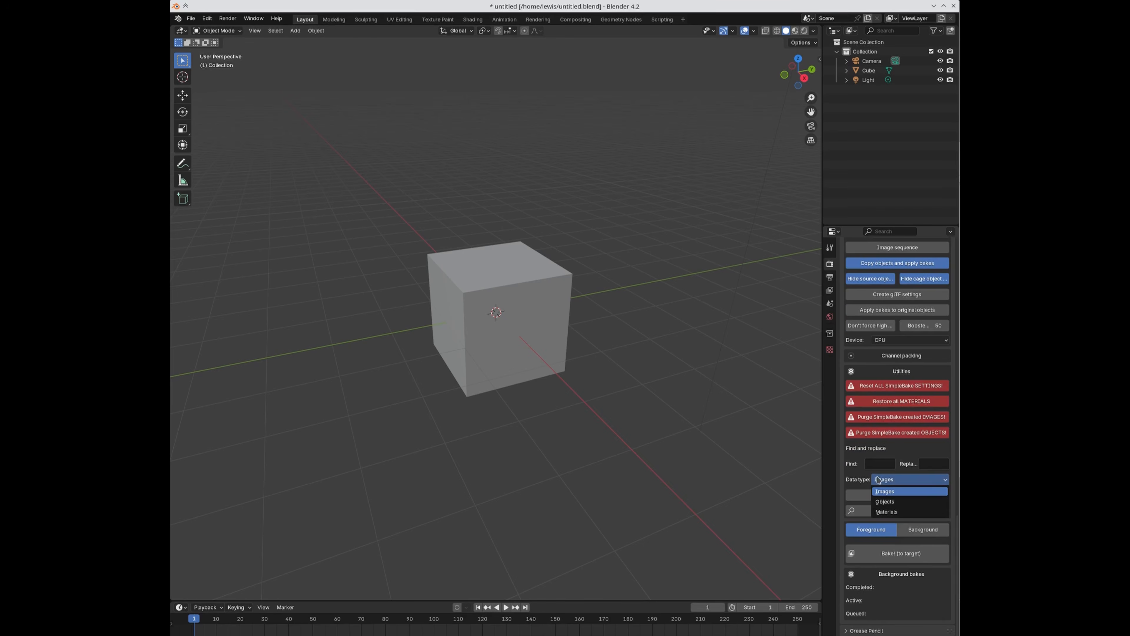
Step: Use Find and replace on Objects with replacement 'Sphere' to rename the cube
left_click(877, 465)
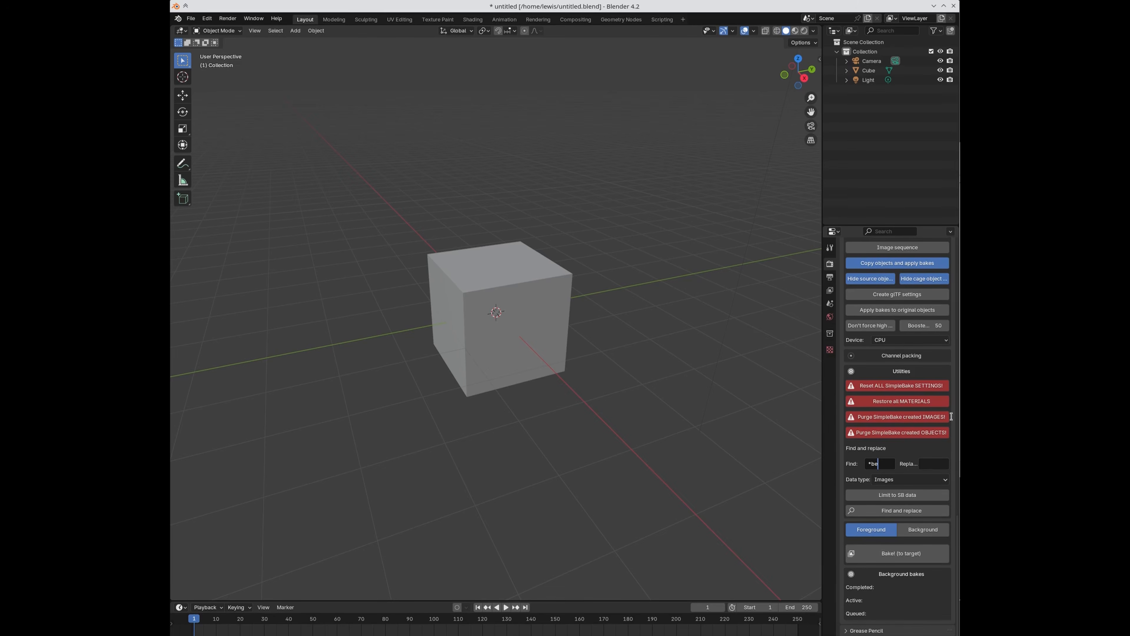
left_click(928, 462)
type("Sphere")
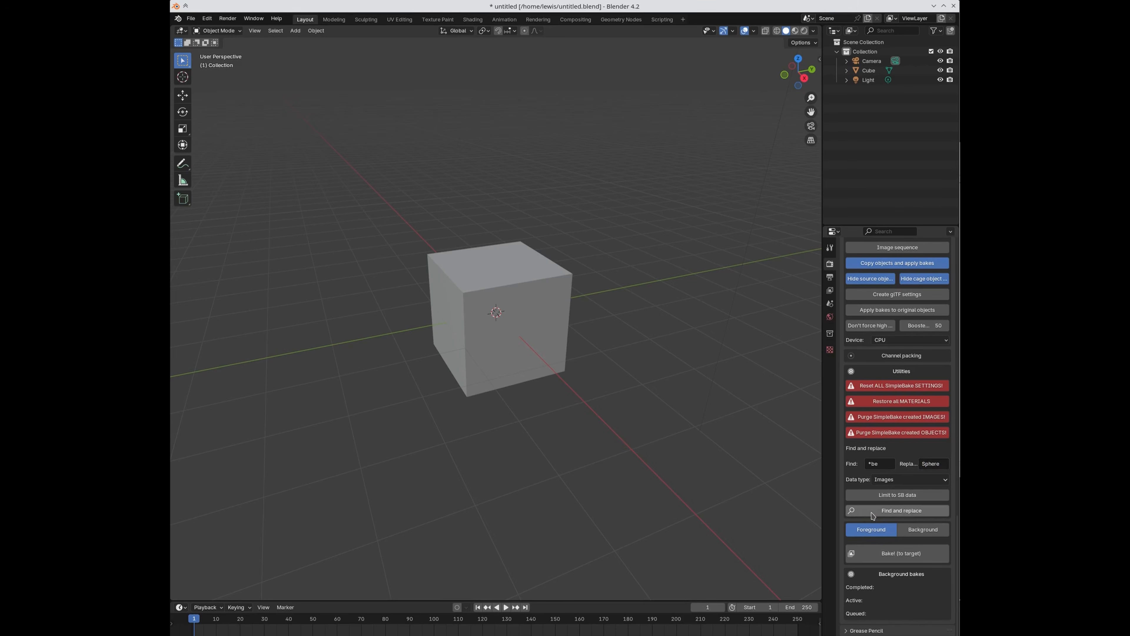
left_click(883, 481)
left_click(887, 505)
left_click(887, 511)
left_click(870, 82)
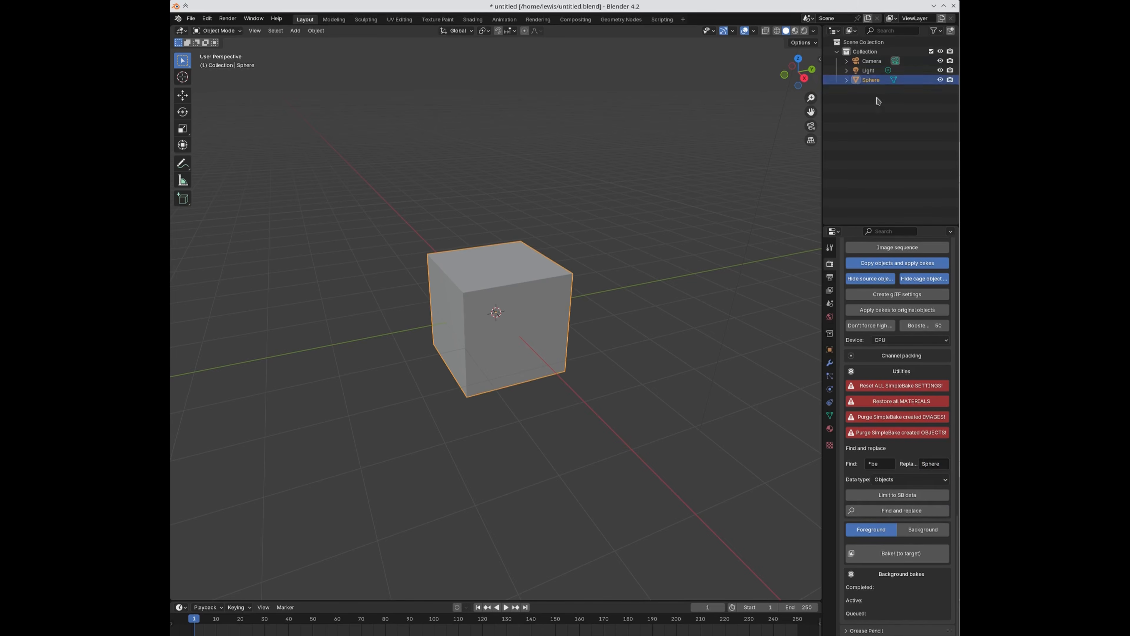
Step: Leave data type on Objects, turn off the SimpleBake-only limit, and collapse Utilities
left_click(898, 495)
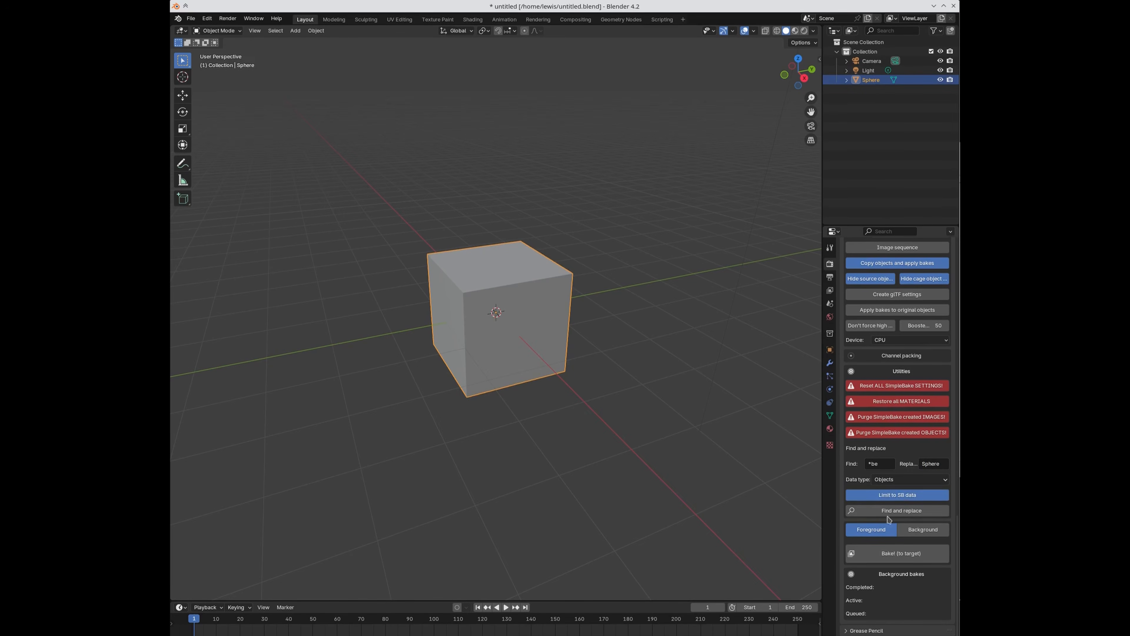
left_click(891, 481)
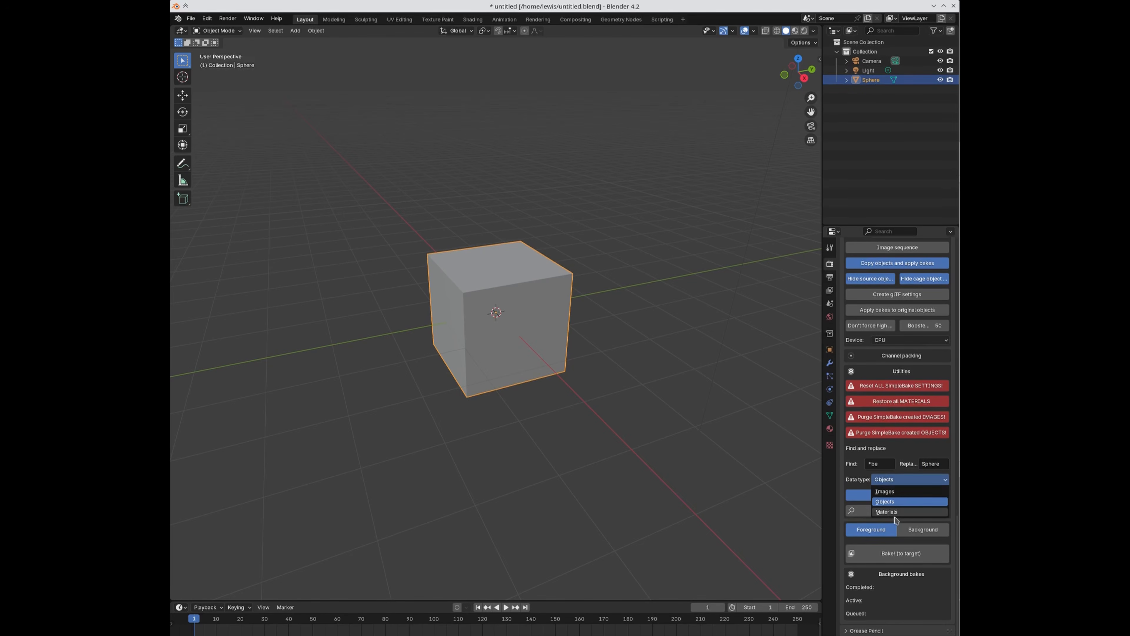
left_click(794, 479)
left_click(860, 496)
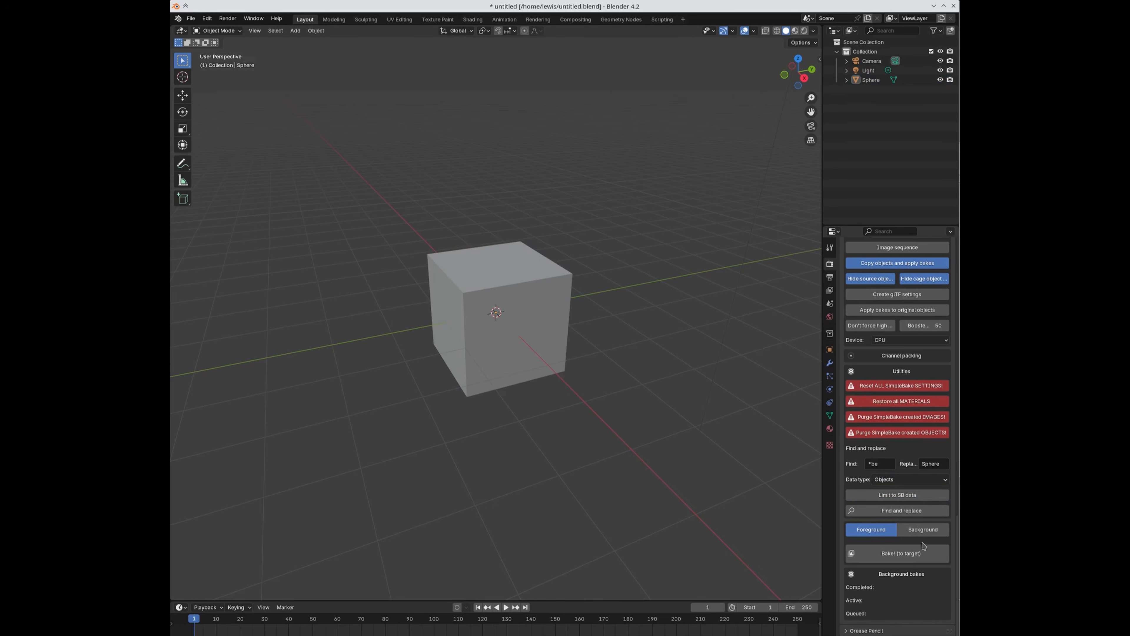
left_click(887, 378)
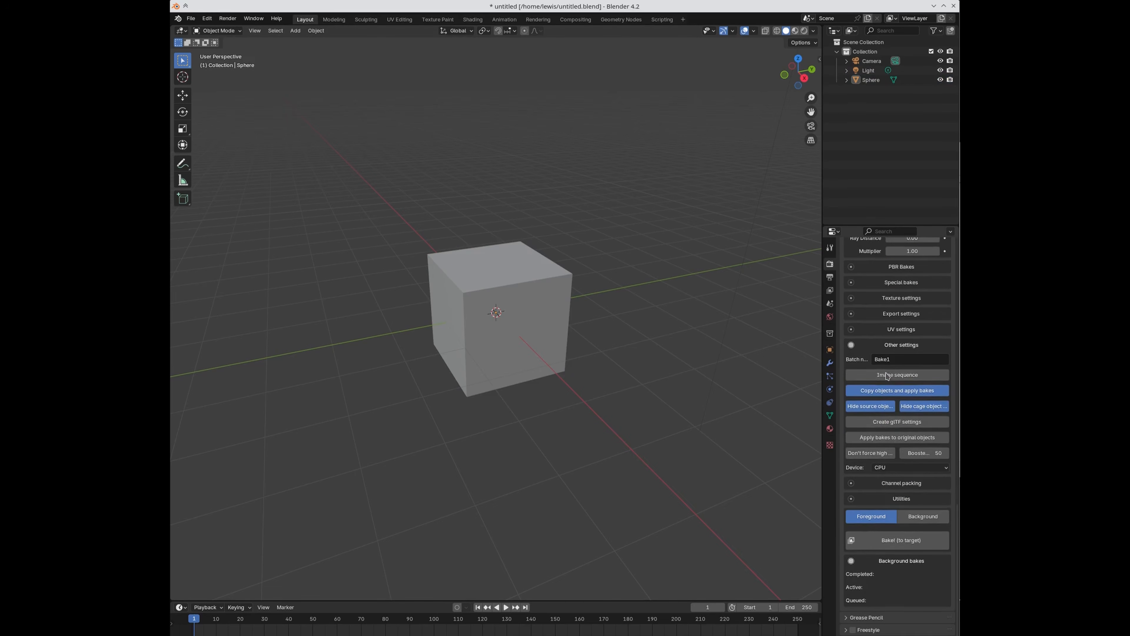
left_click(893, 499)
left_click(892, 499)
Step: Start a new General scene, discarding changes to the old one
left_click(191, 19)
mouse_move(198, 32)
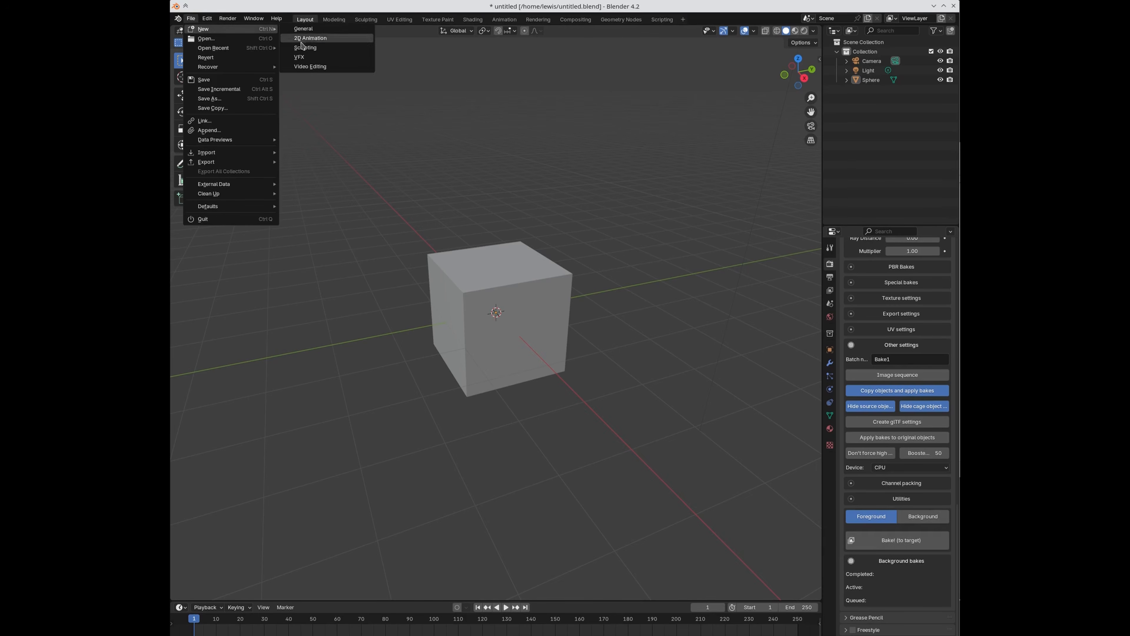
left_click(311, 34)
left_click(518, 352)
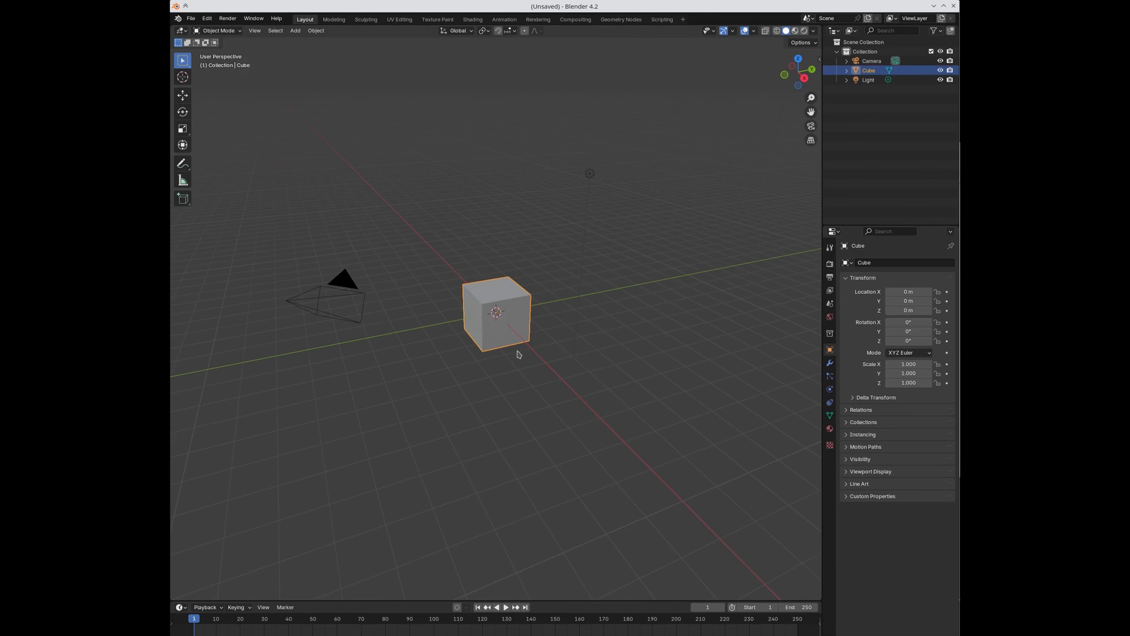
Step: Expand SimpleBake's Export settings in the Render properties
left_click(830, 263)
scroll(879, 470, "down", 10)
scroll(881, 478, "down", 4)
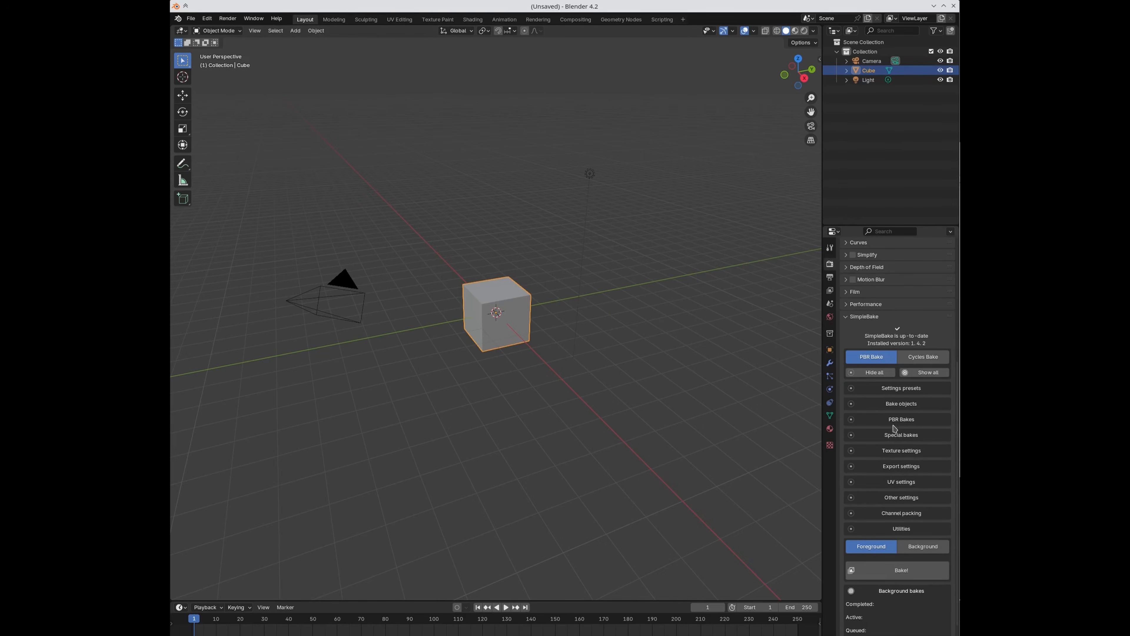
left_click(886, 466)
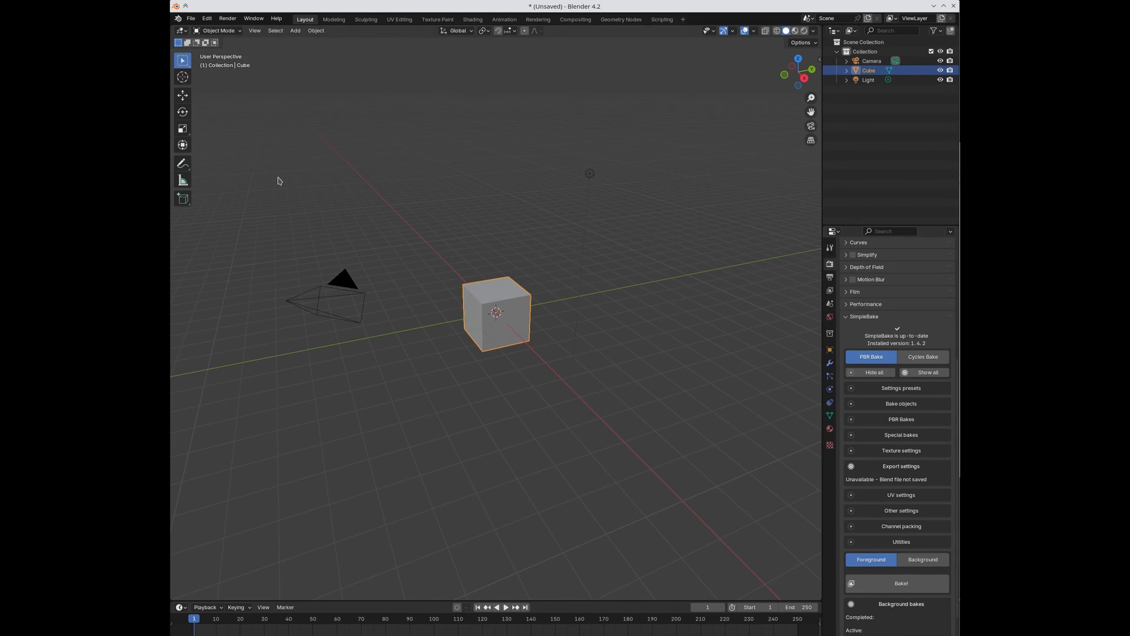
Step: Save the new scene as untitled.blend in the home folder
left_click(191, 18)
left_click(211, 98)
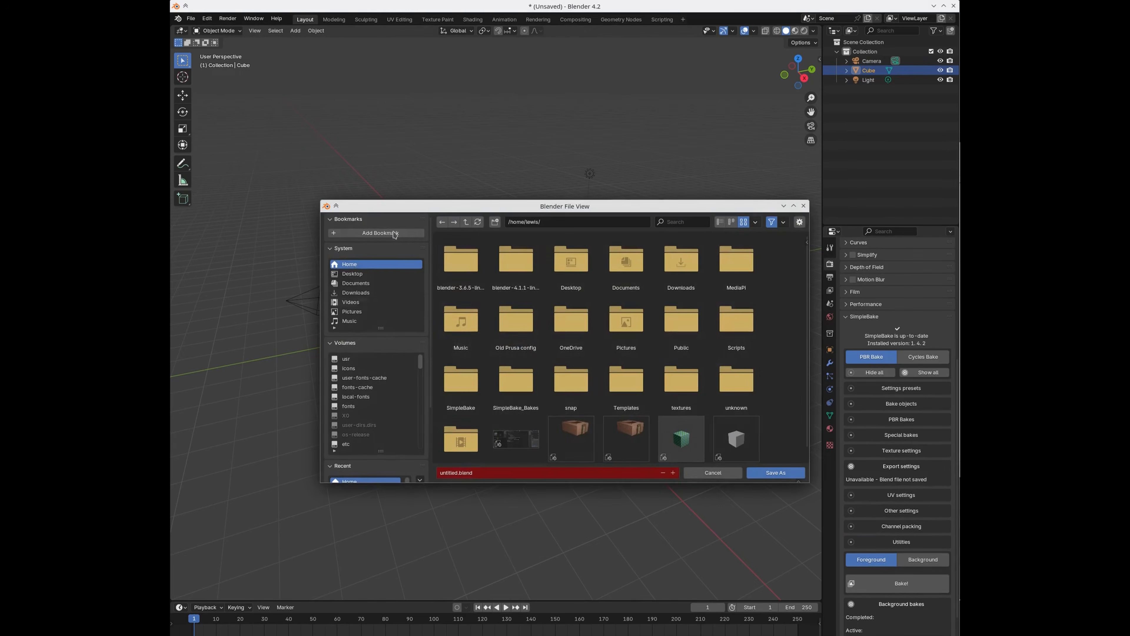
left_click(767, 472)
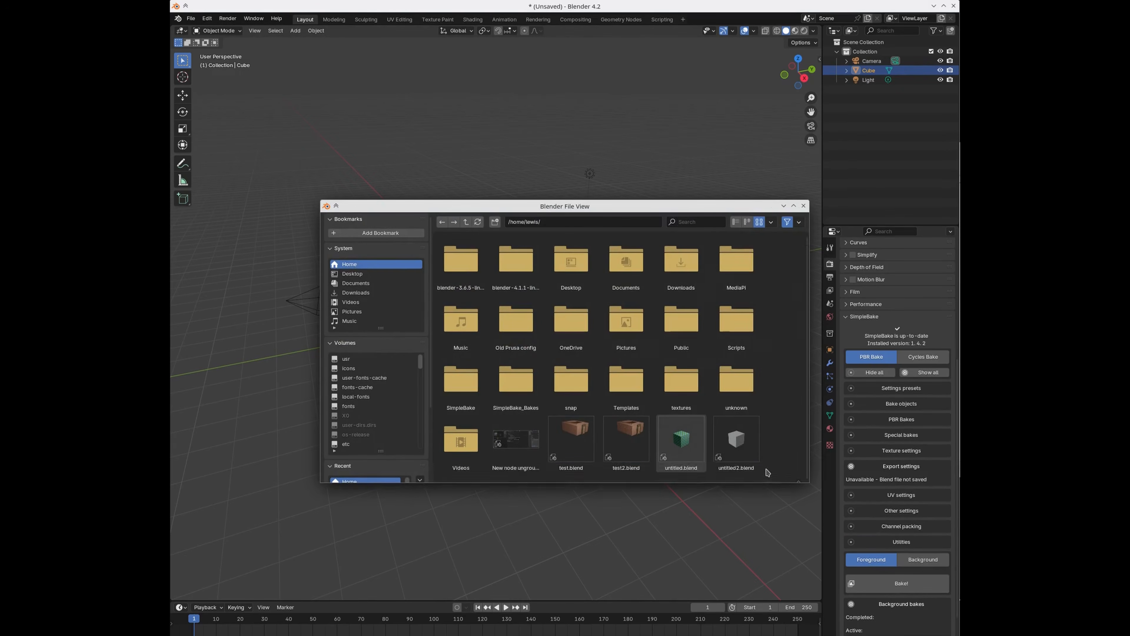
scroll(906, 496, "down", 2)
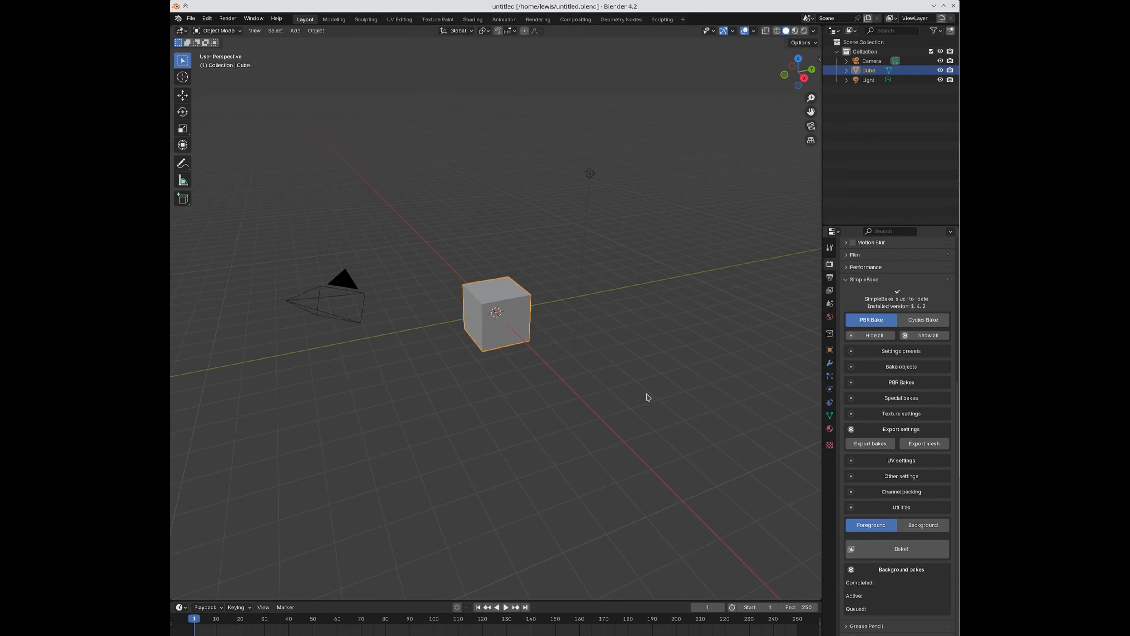
Step: Add Cube to SimpleBake's bake objects and expand the PBR bake types
left_click(892, 367)
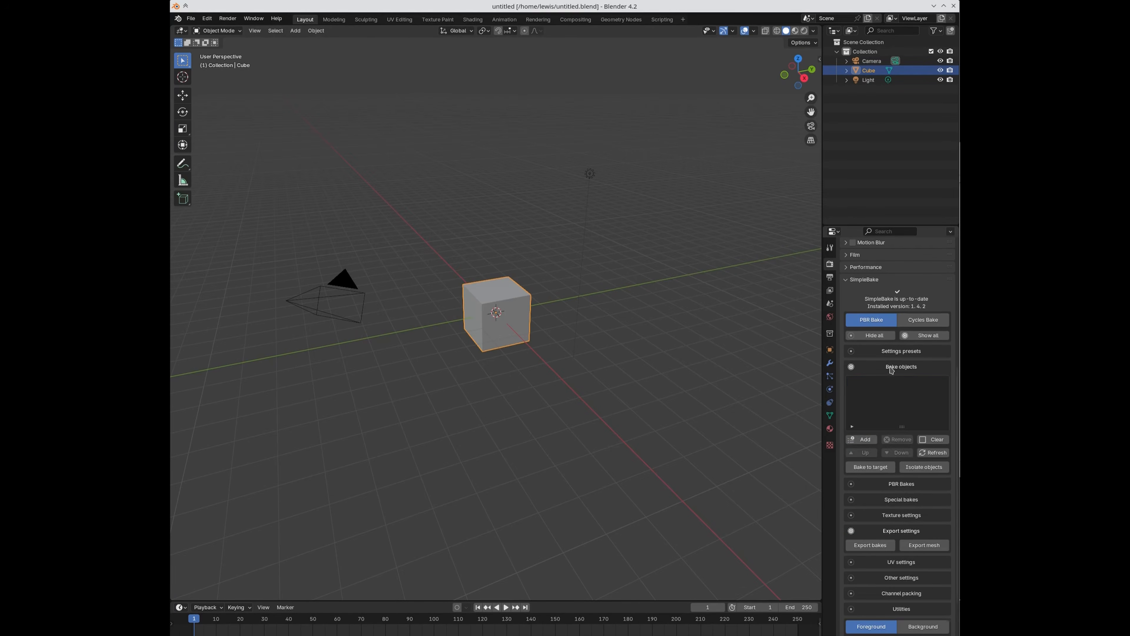
left_click(865, 439)
left_click(875, 486)
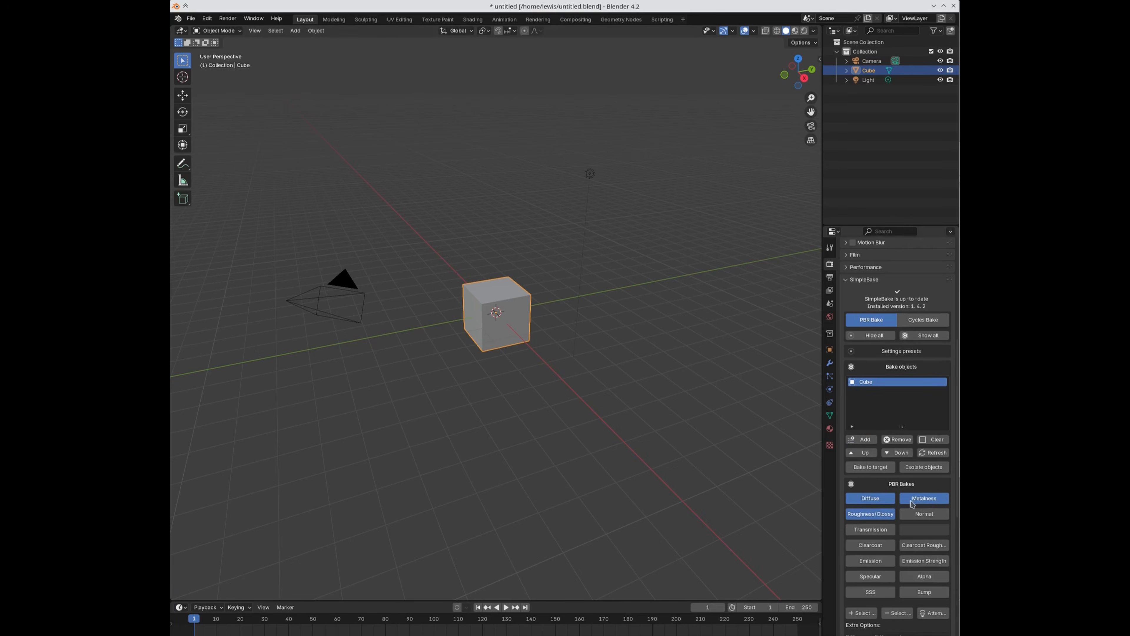
scroll(907, 503, "down", 12)
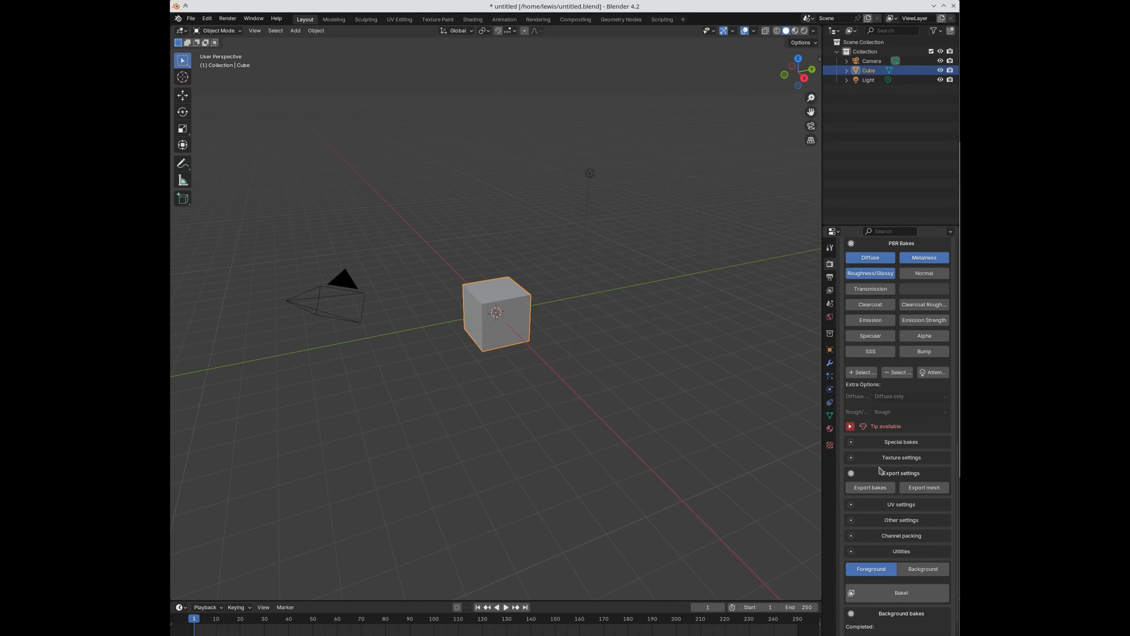
Step: Enable exporting the baked PNG images and the mesh as FBX
left_click(870, 487)
scroll(872, 485, "down", 2)
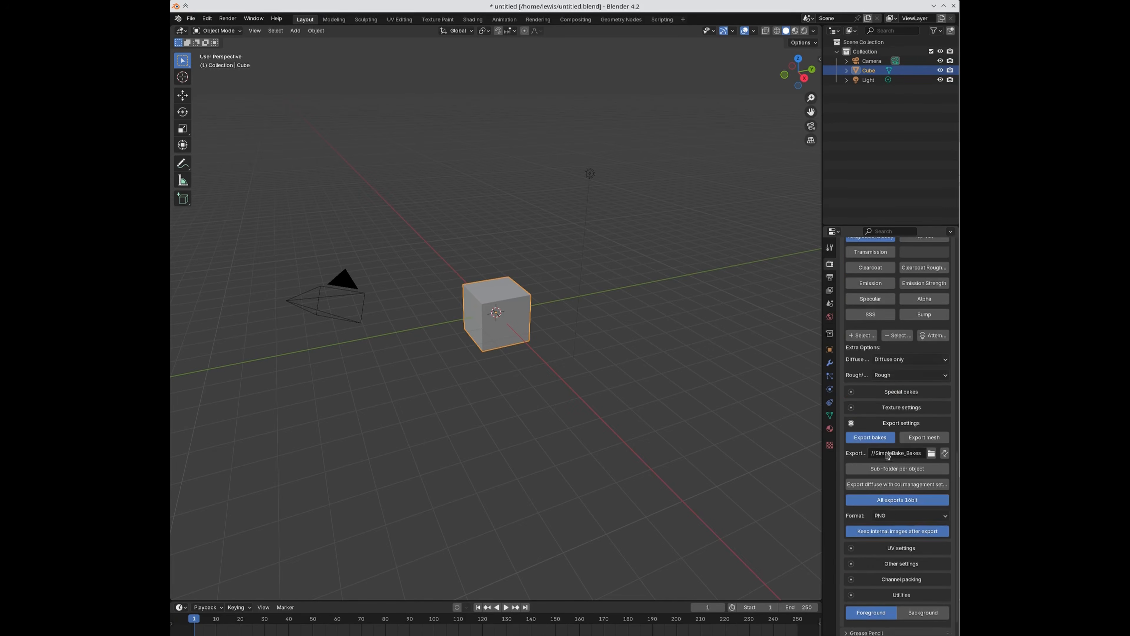
left_click(917, 438)
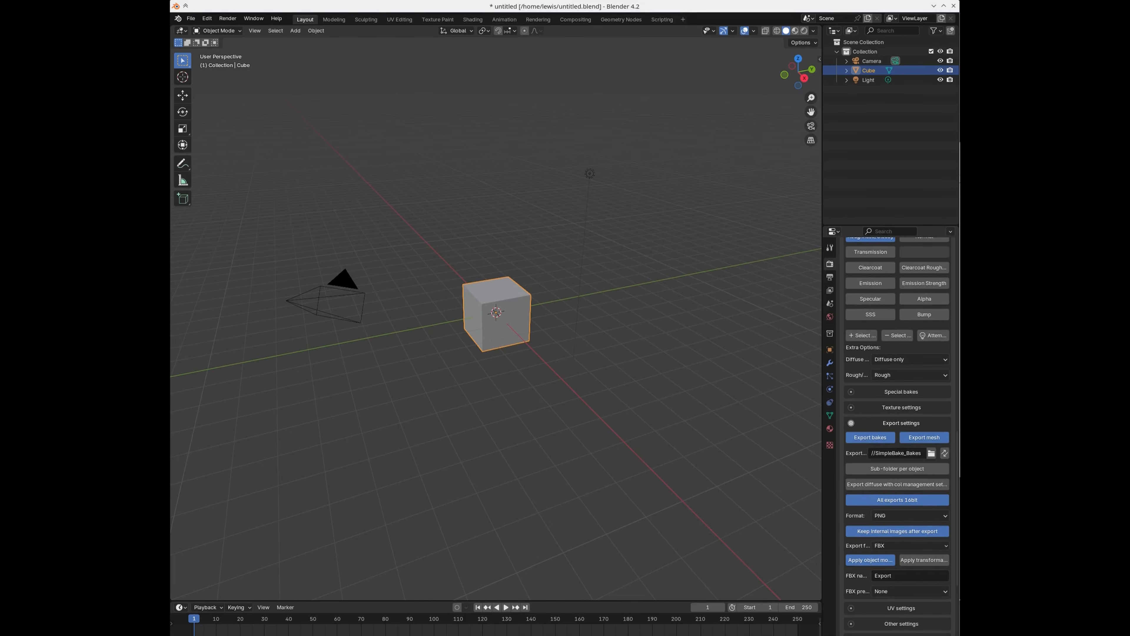
left_click_drag(959, 128, 681, 84)
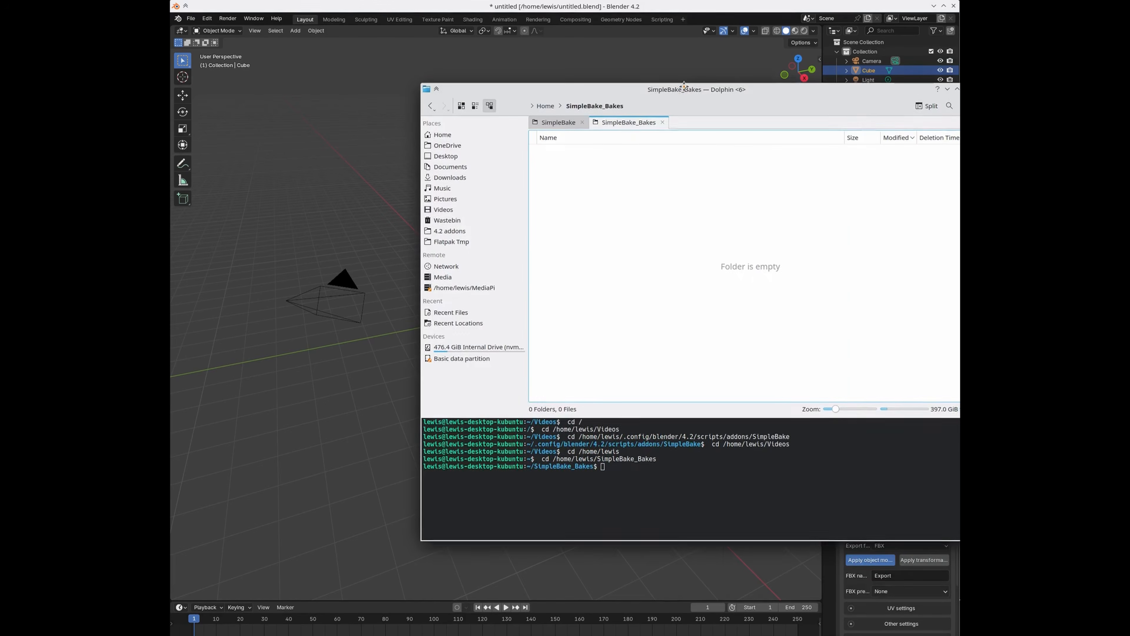
Step: Close Dolphin's extra SimpleBake folder tab, move the file manager aside, and deselect the cube
left_click(583, 123)
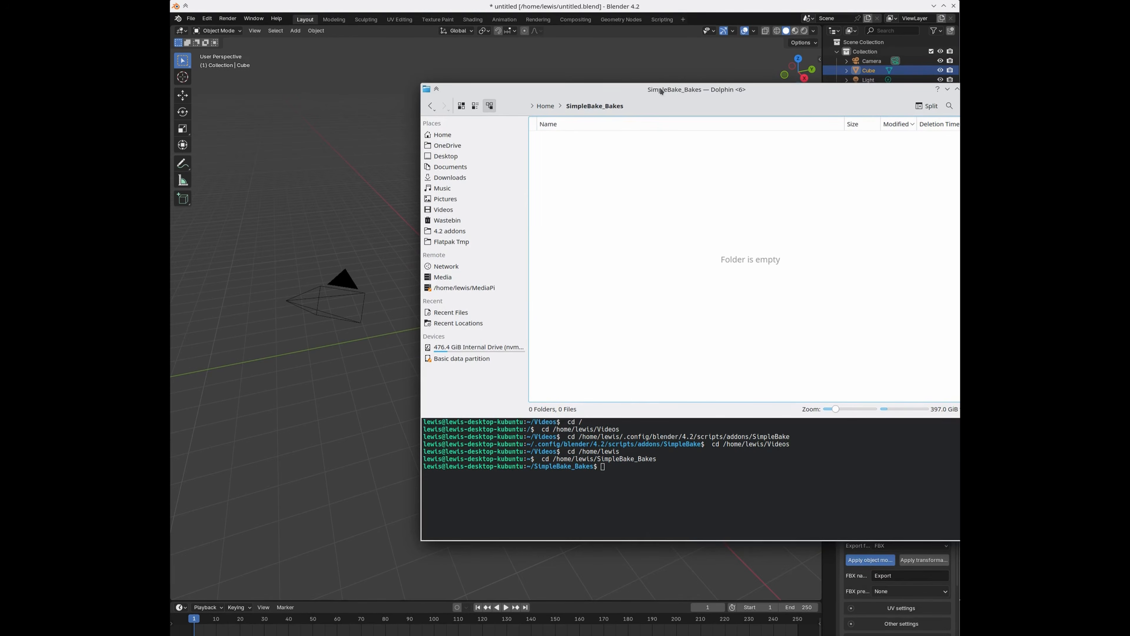
left_click_drag(661, 91, 959, 129)
left_click(676, 231)
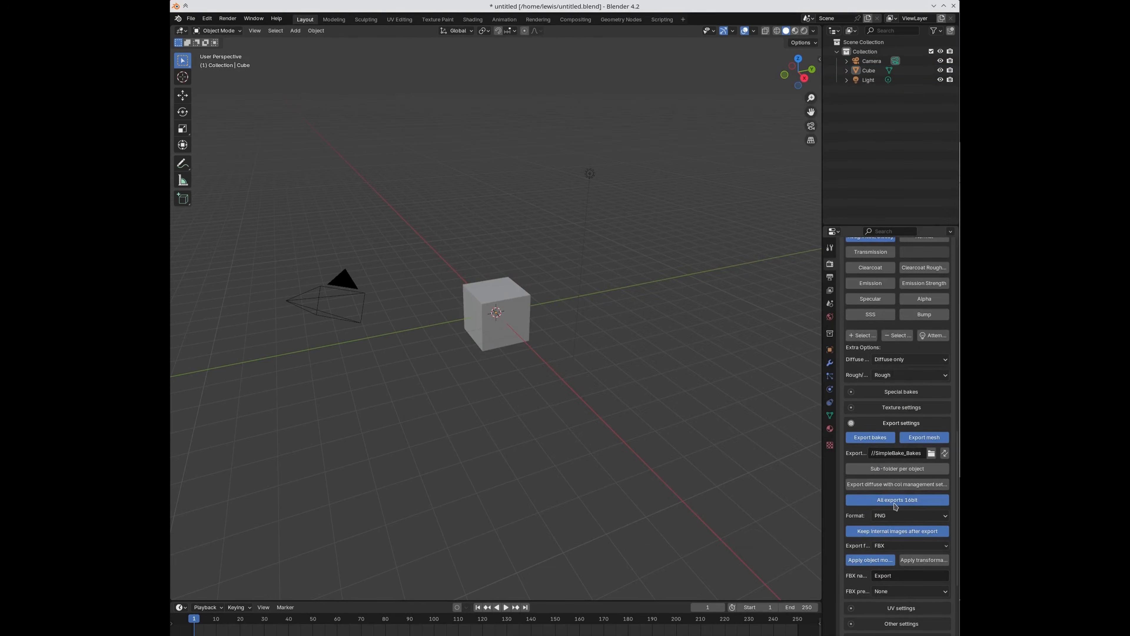
scroll(921, 560, "down", 2)
scroll(921, 560, "down", 5)
Step: Switch SimpleBake to background mode, name the bake Hello, and start it
left_click(917, 544)
scroll(889, 579, "down", 2)
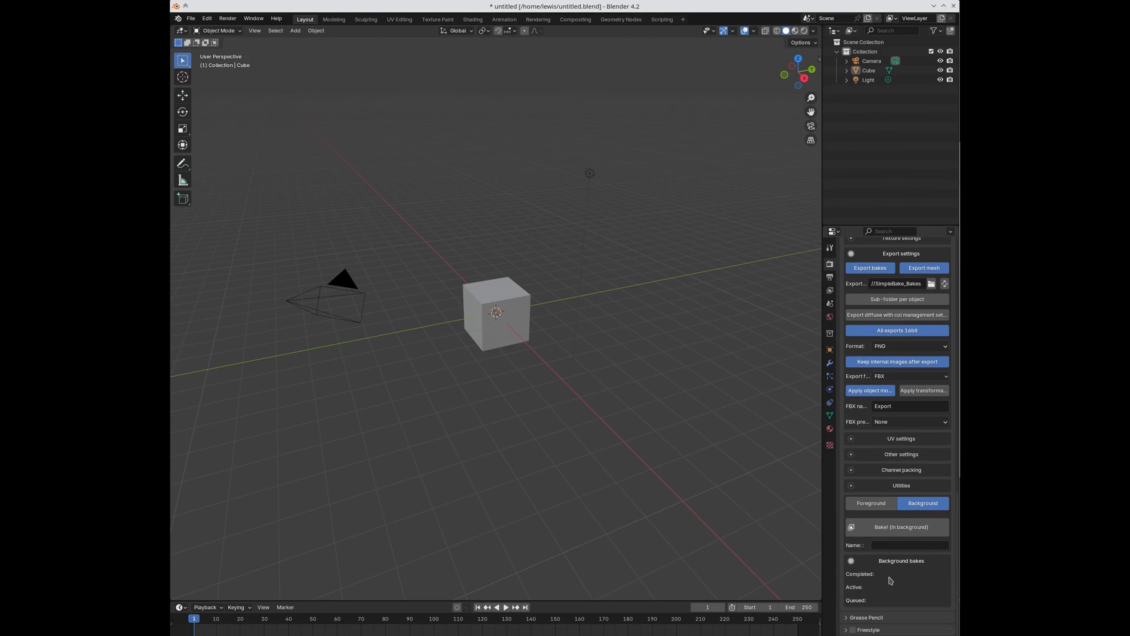
left_click(890, 546)
left_click(880, 526)
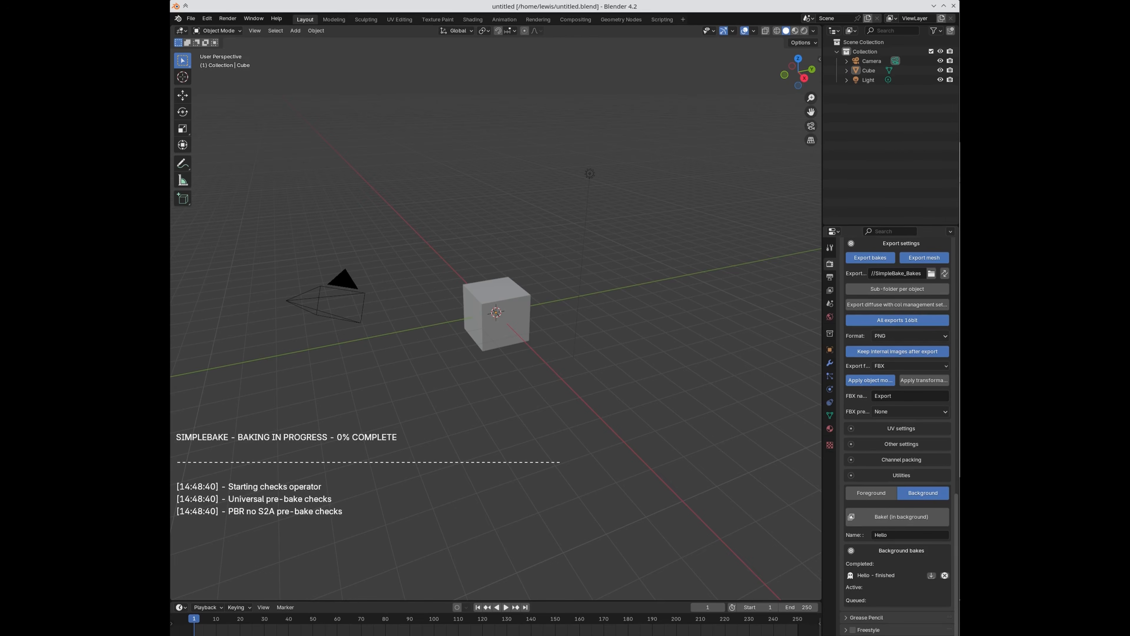
left_click_drag(956, 129, 340, 109)
Step: Inspect the four exported bake files, then browse images in the UV Editing workspace
left_click_drag(419, 301, 404, 152)
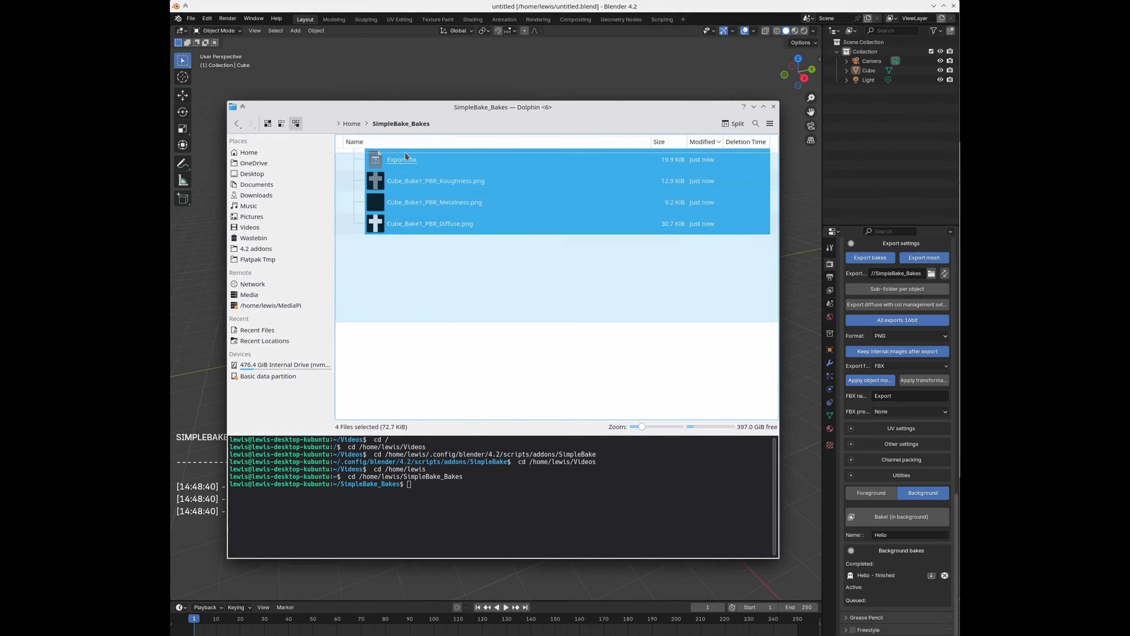
left_click(437, 289)
left_click_drag(431, 105, 960, 129)
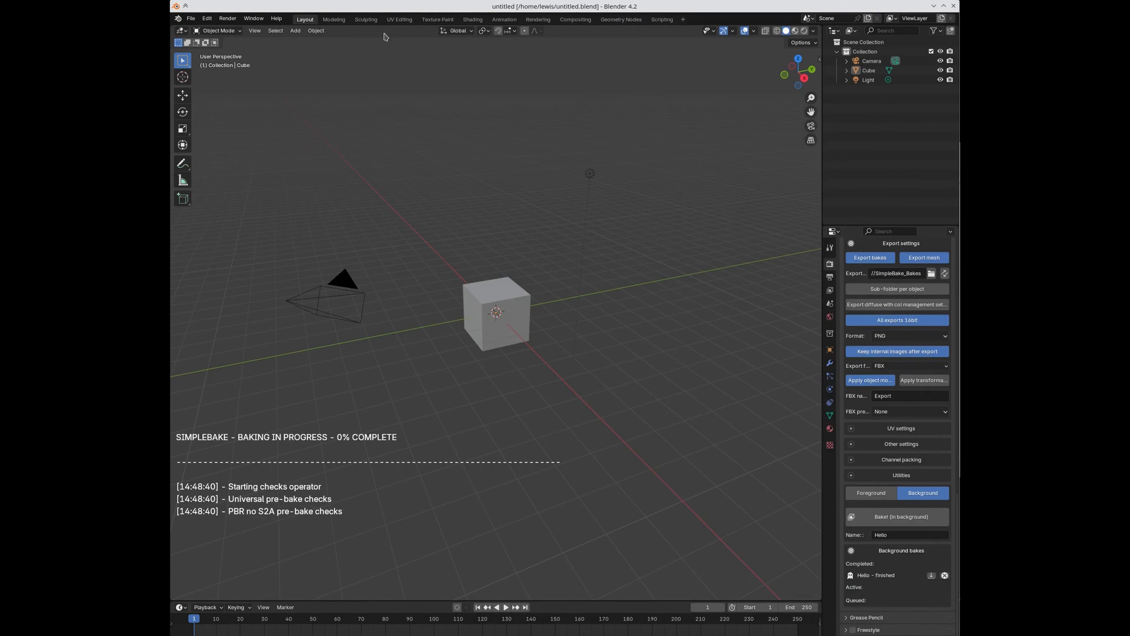
left_click(397, 22)
left_click(421, 30)
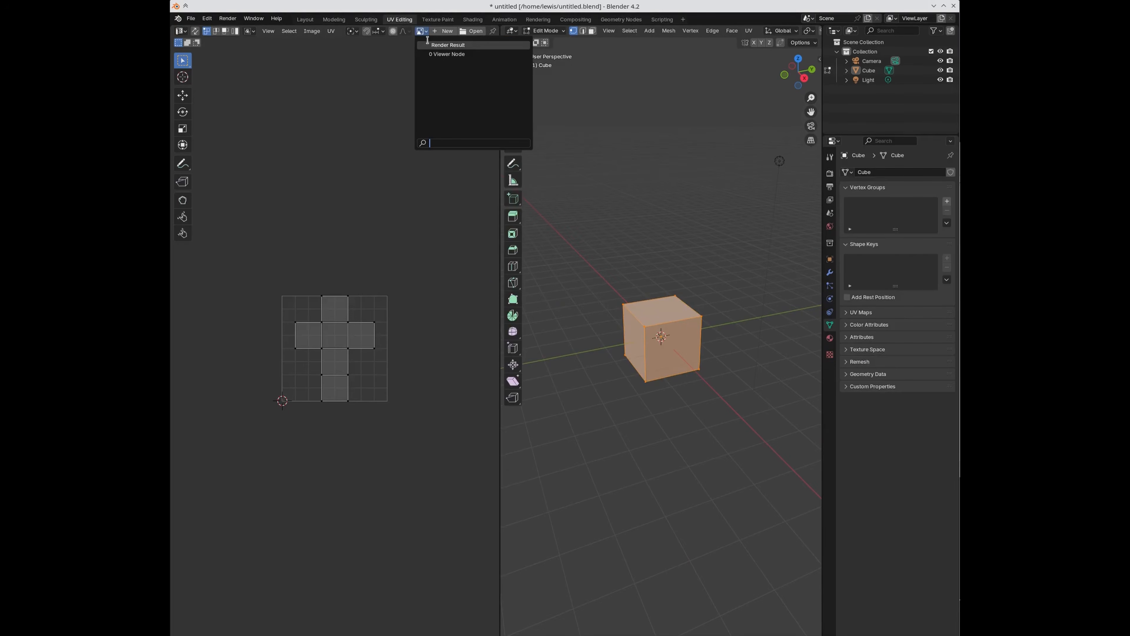
Step: Import the finished Hello background bake's results into the file
left_click(830, 173)
scroll(914, 505, "down", 5)
scroll(911, 509, "down", 15)
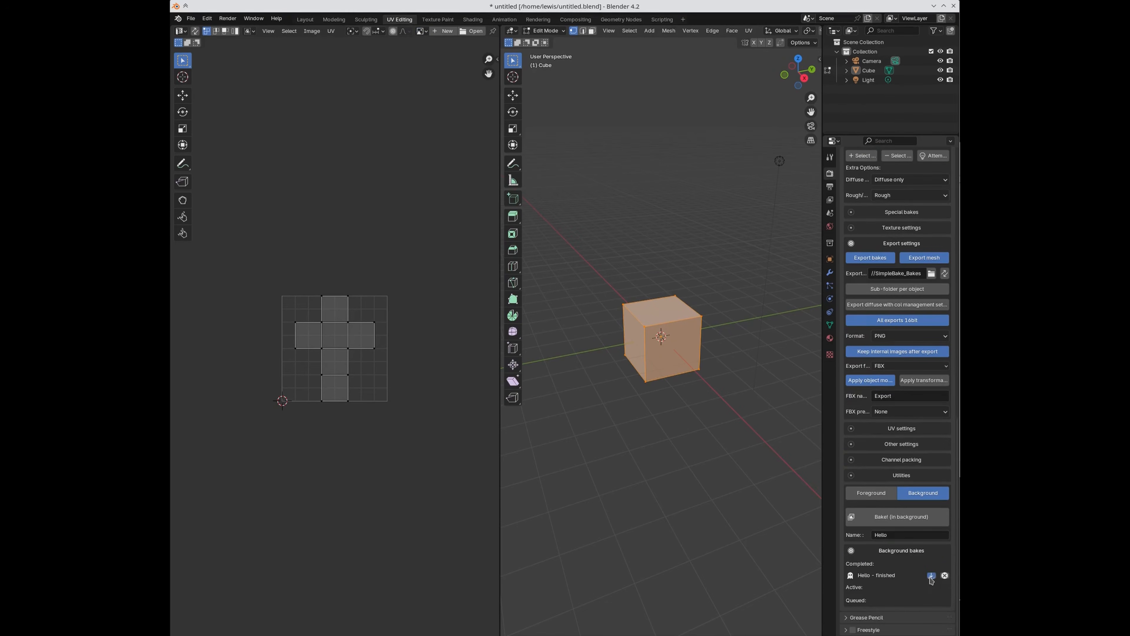
left_click(931, 575)
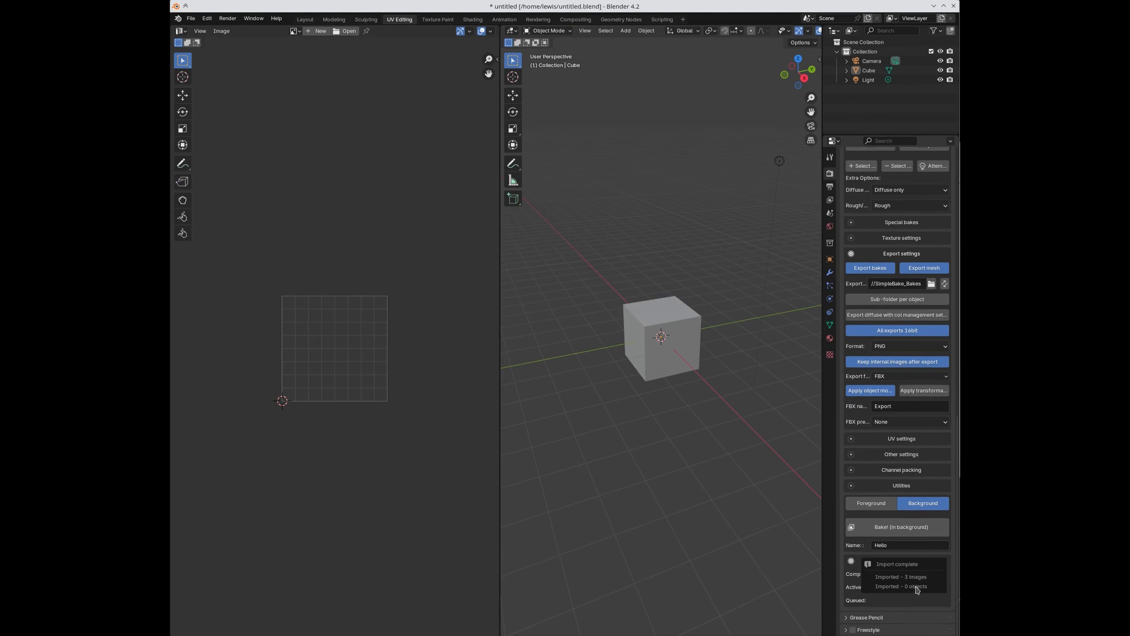
left_click(877, 458)
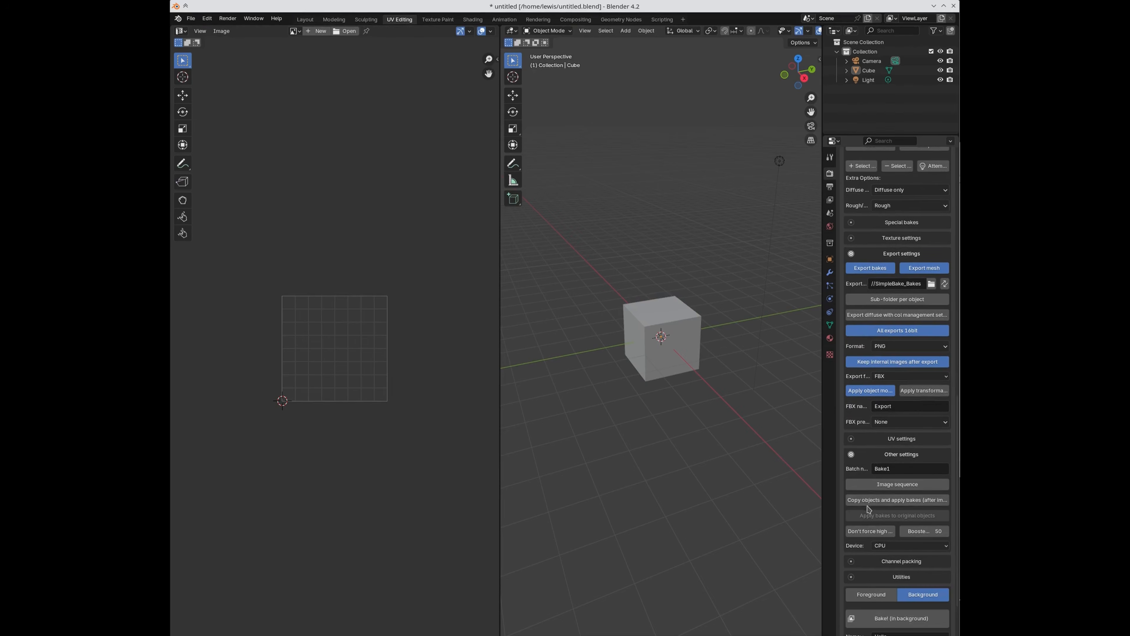
left_click(883, 458)
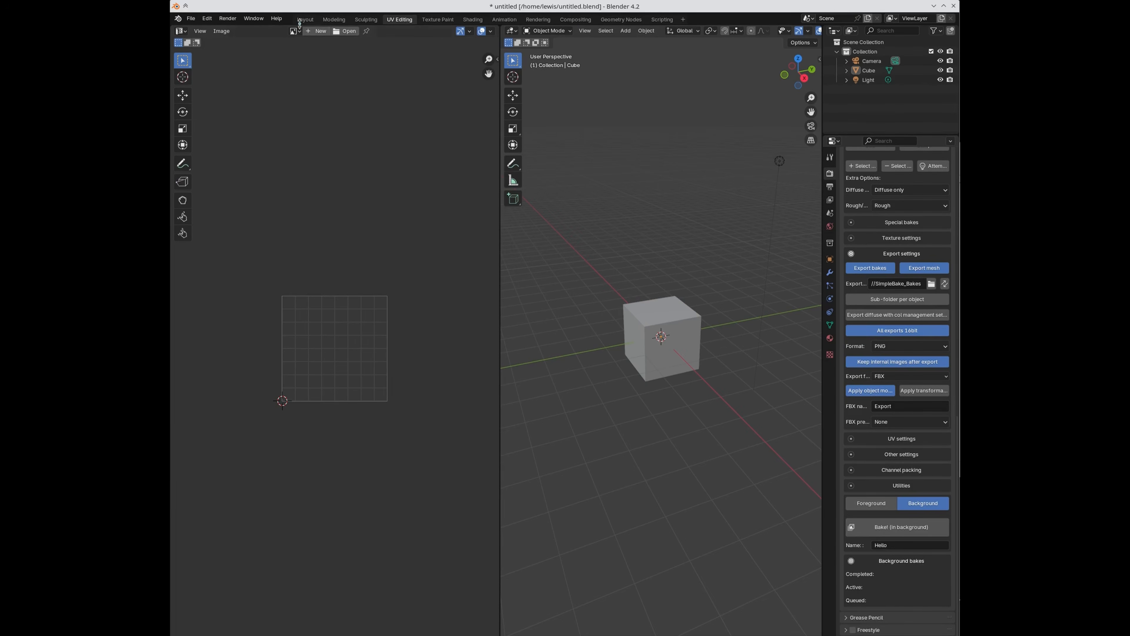
Step: View the Cube_Bake1_PBR Diffuse, Metalness and Roughness textures, then return to Layout
left_click(295, 31)
left_click(296, 42)
left_click(269, 31)
left_click(279, 54)
left_click(265, 31)
left_click(285, 62)
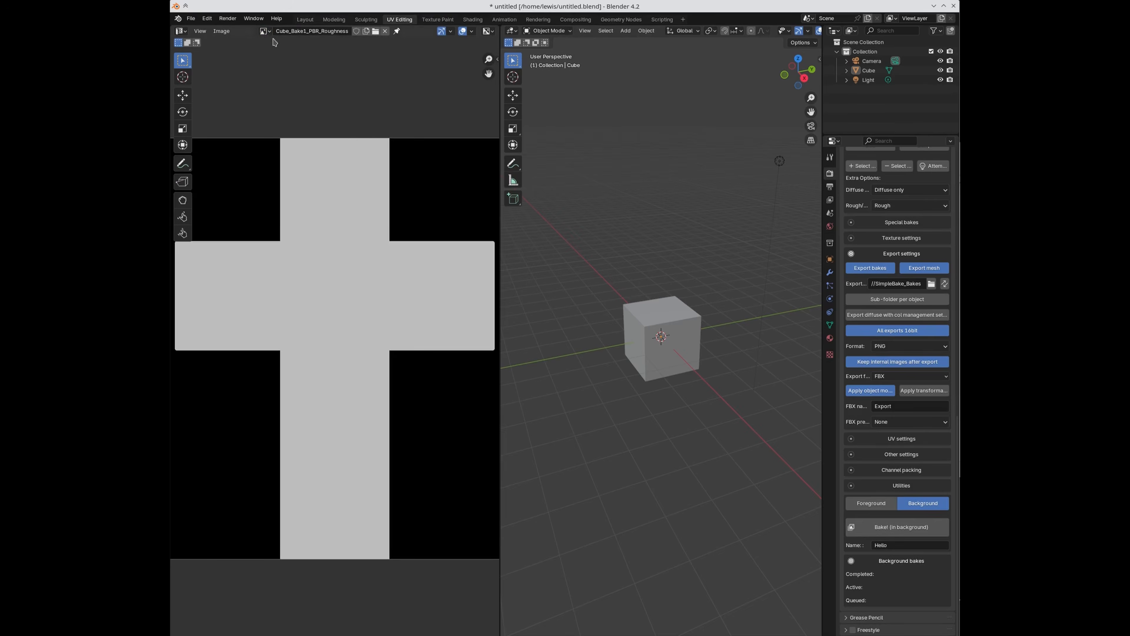
left_click(305, 19)
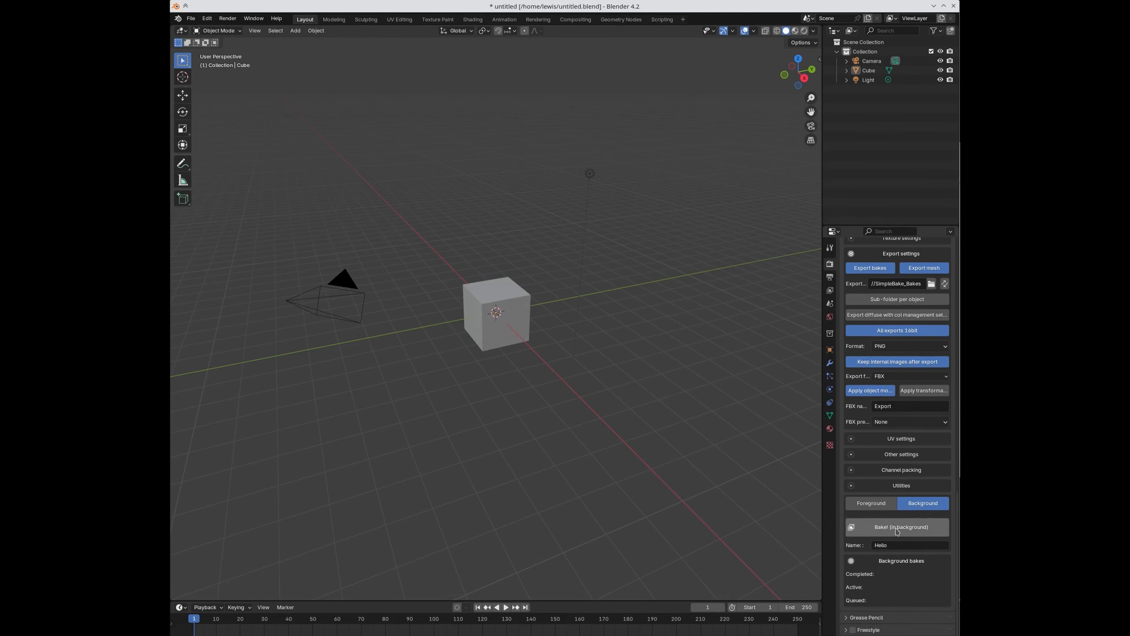
Step: Start another background bake, remove the finished Hello entry, and select the cube
left_click(908, 529)
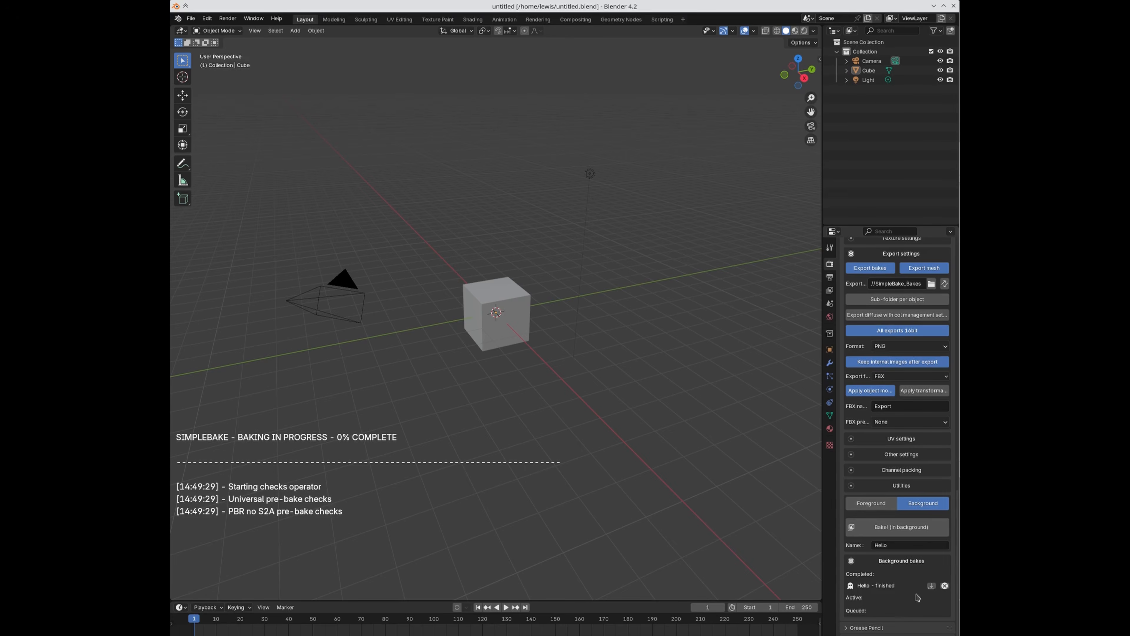
left_click(945, 585)
left_click_drag(958, 164, 959, 134)
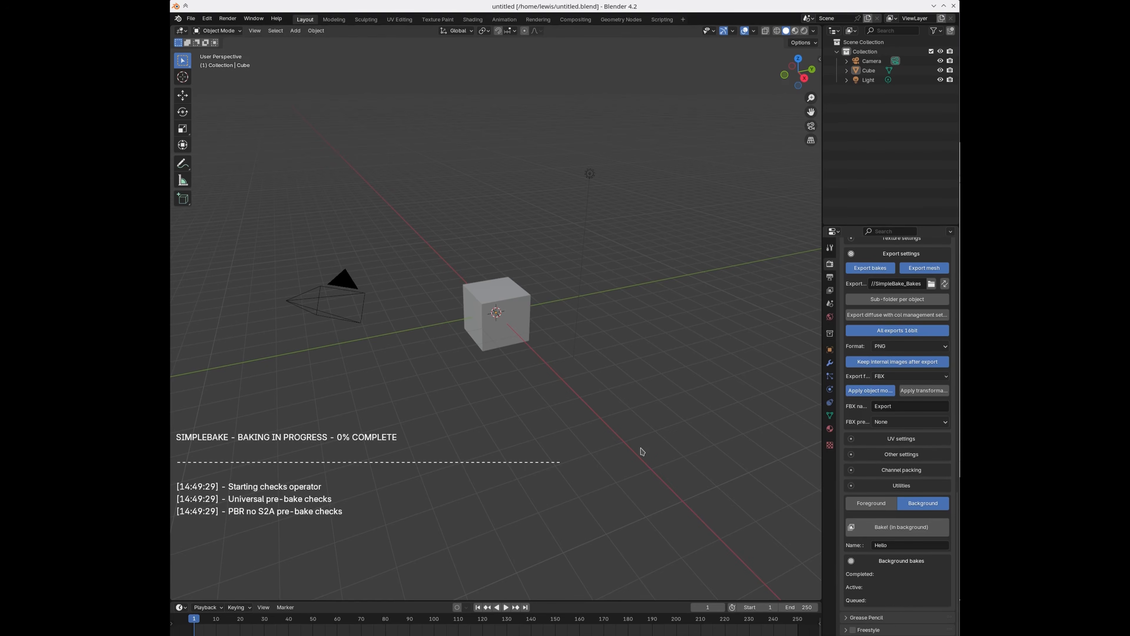
left_click(480, 301)
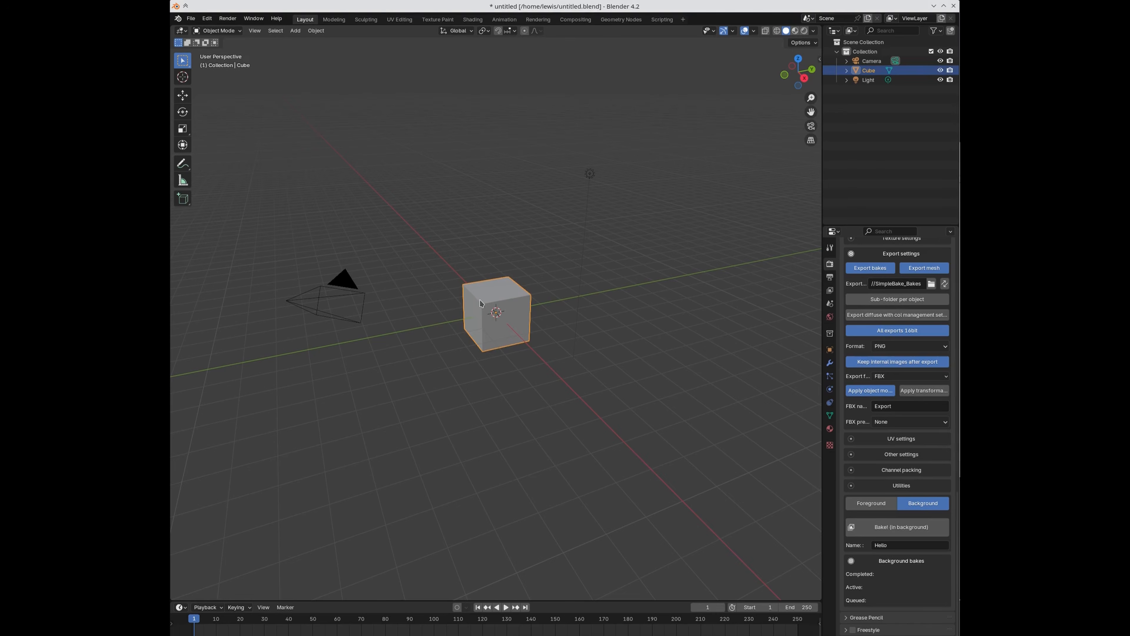
Step: Take the cube out of edit mode and switch to the Shading workspace
left_click(405, 21)
key("Tab")
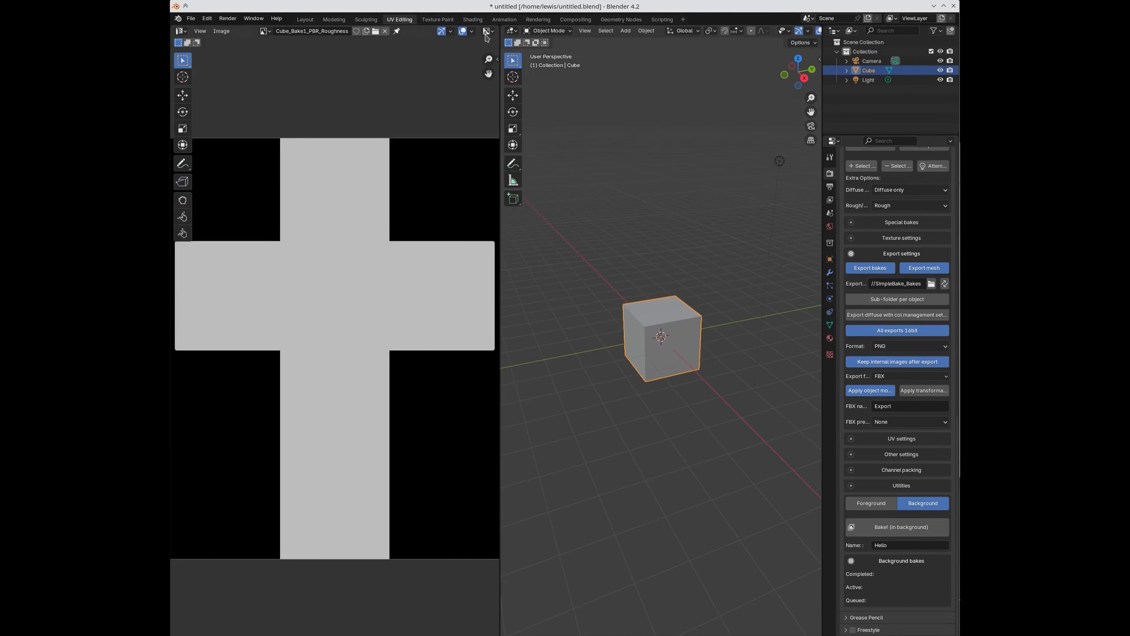
left_click(473, 20)
Step: Group the Principled BSDF, check SimpleBake's node-group warning in Render properties, then ungroup it
left_click(521, 434)
key("ctrl+g")
key("Tab")
left_click(830, 174)
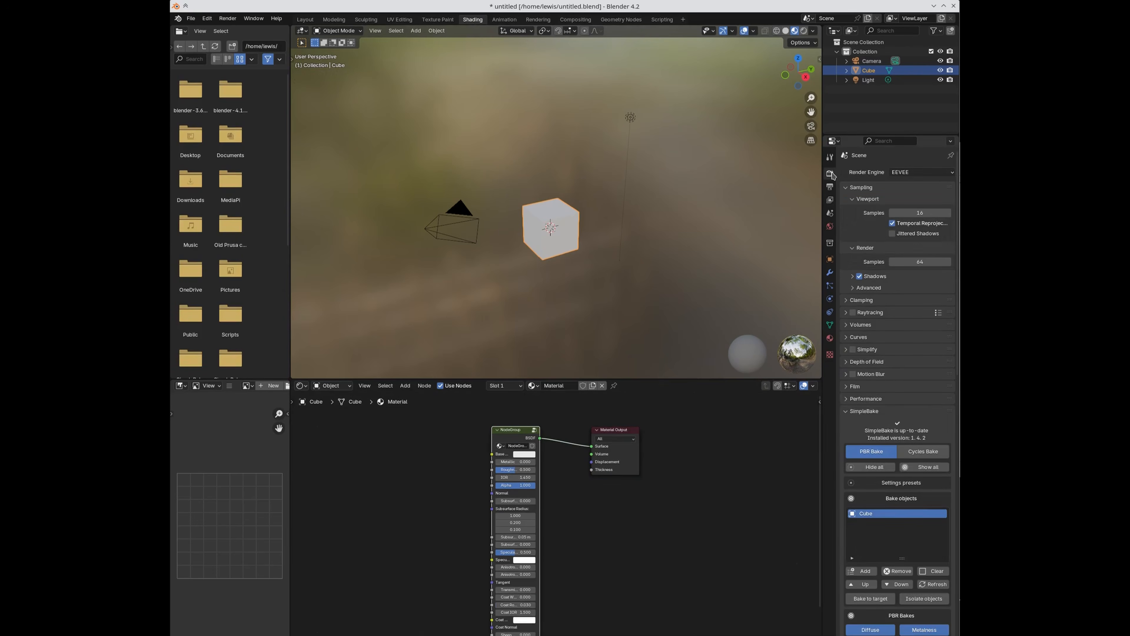
scroll(891, 511, "down", 15)
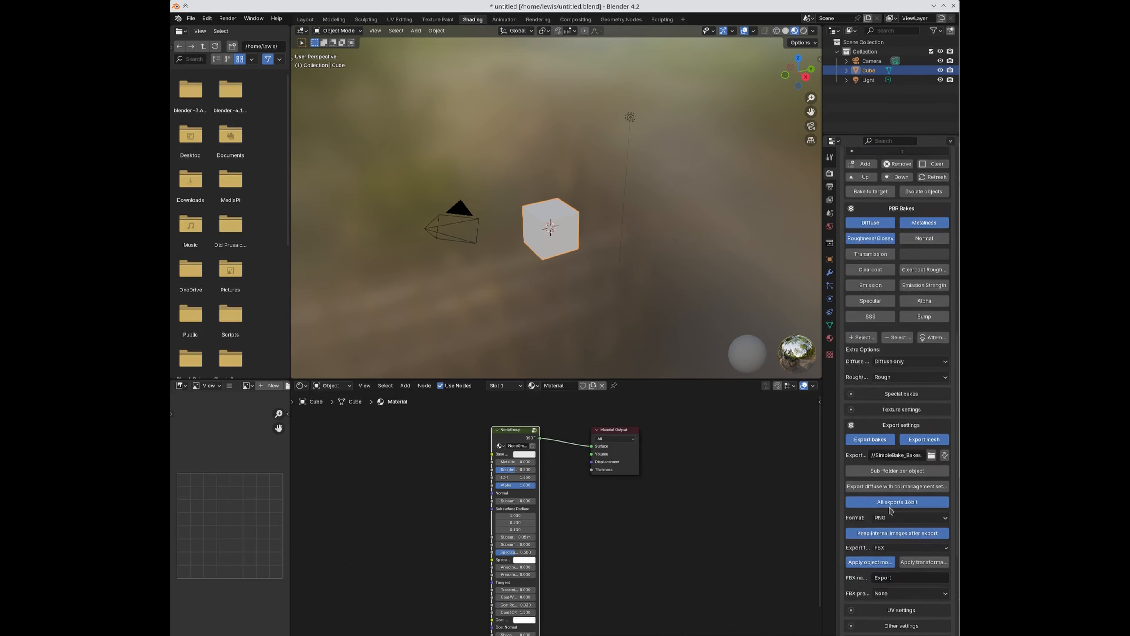
scroll(895, 528, "down", 3)
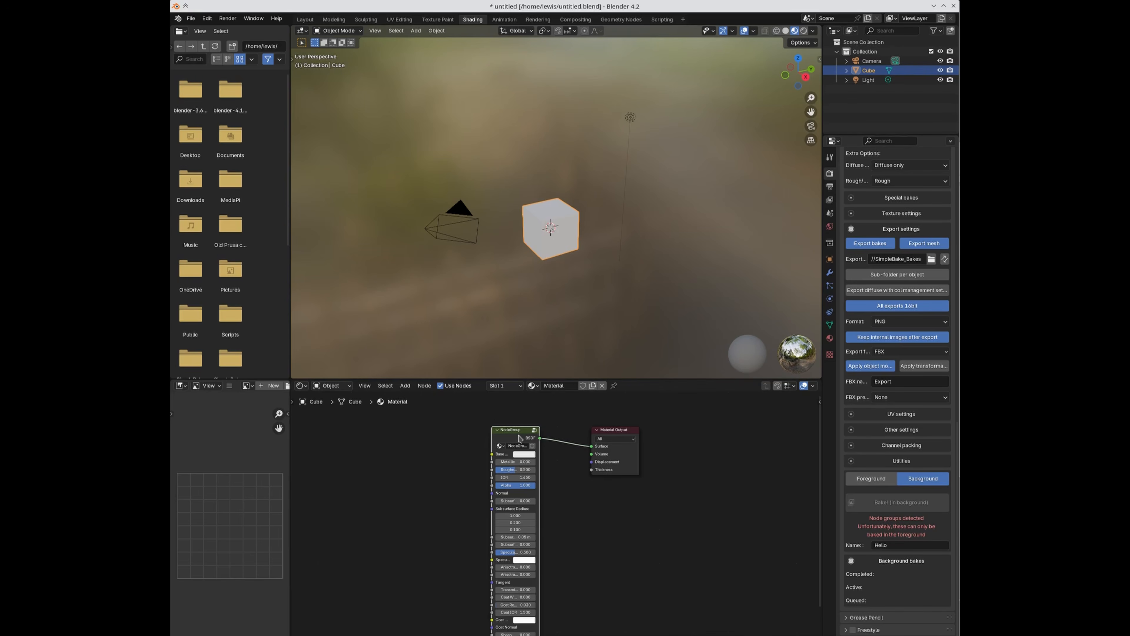
key("ctrl+alt+g")
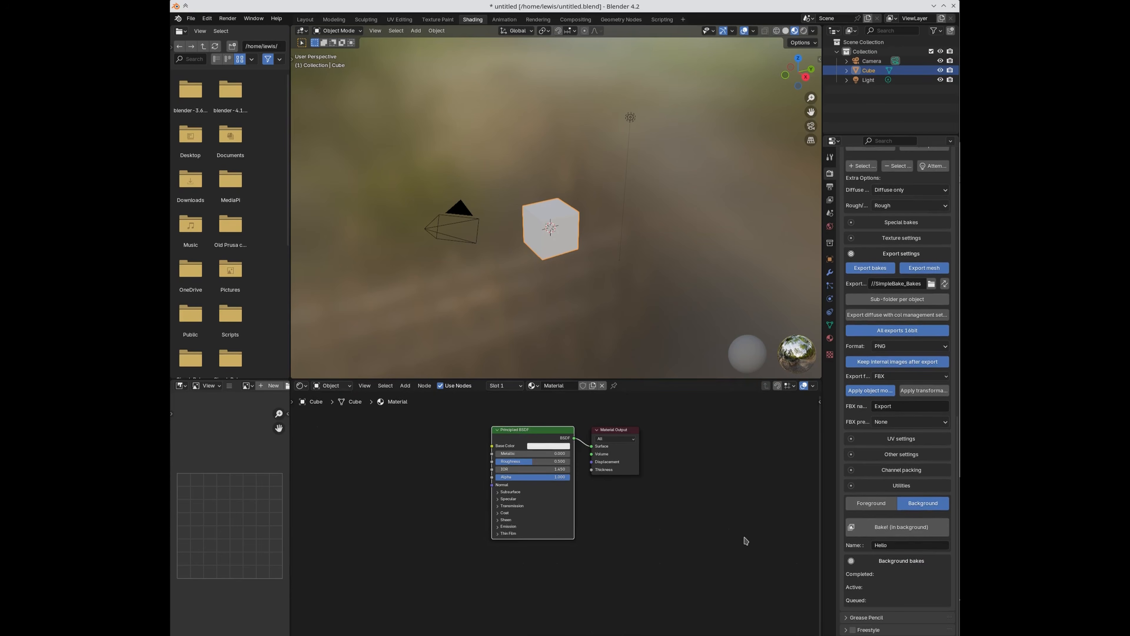
Step: In SimpleBake's Other settings, turn Image sequence on and then back off
left_click(893, 455)
left_click(895, 483)
scroll(871, 547, "down", 5)
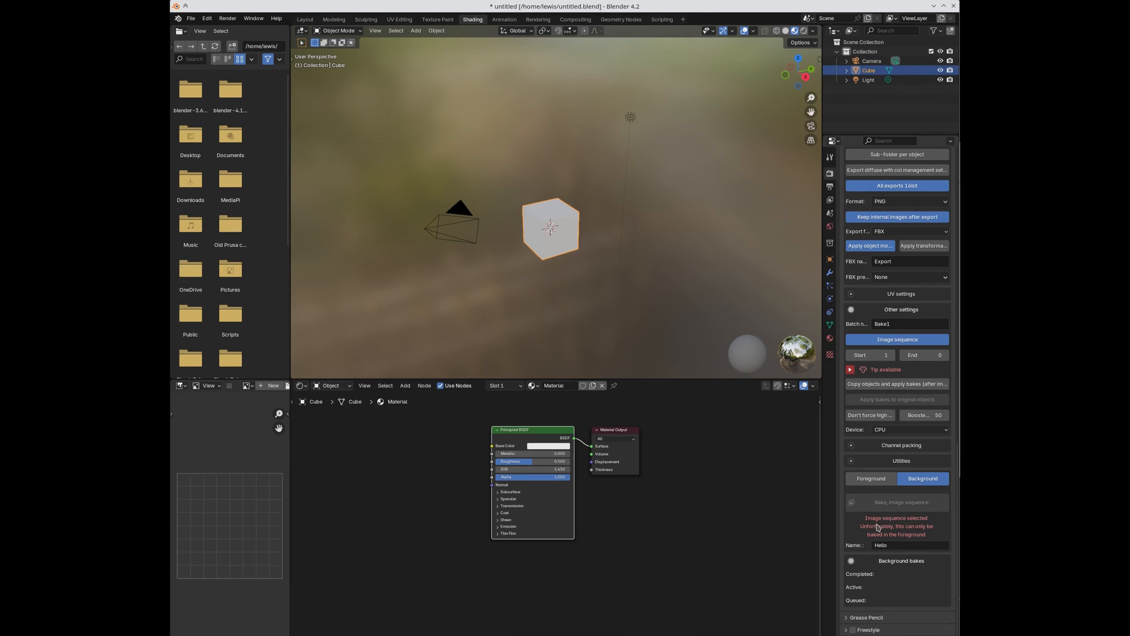
scroll(882, 538, "up", 3)
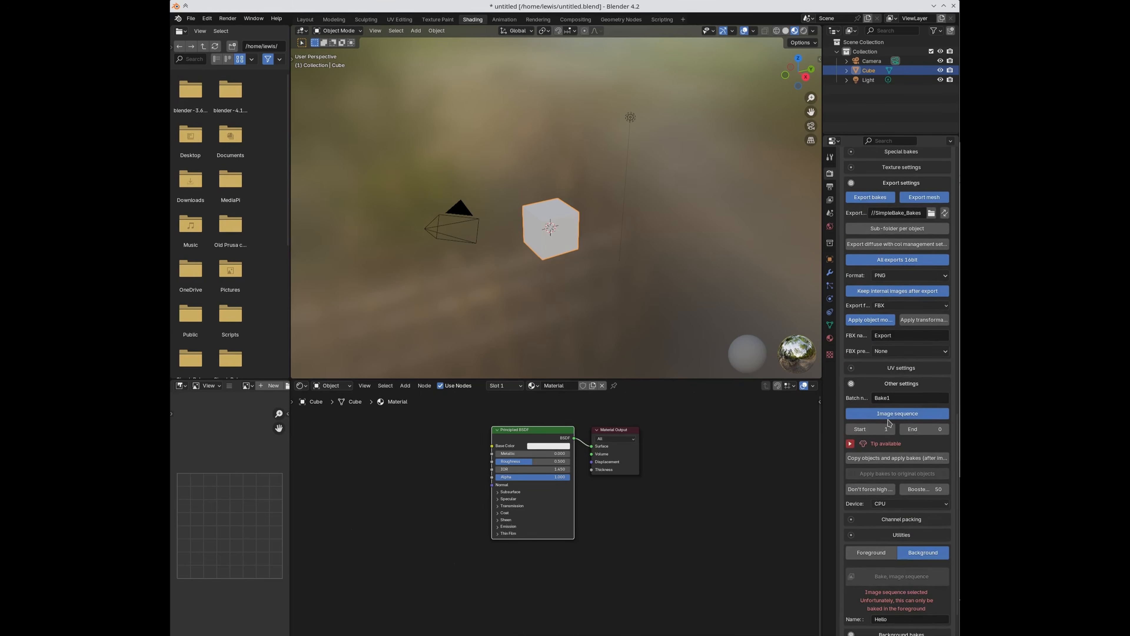
left_click(897, 413)
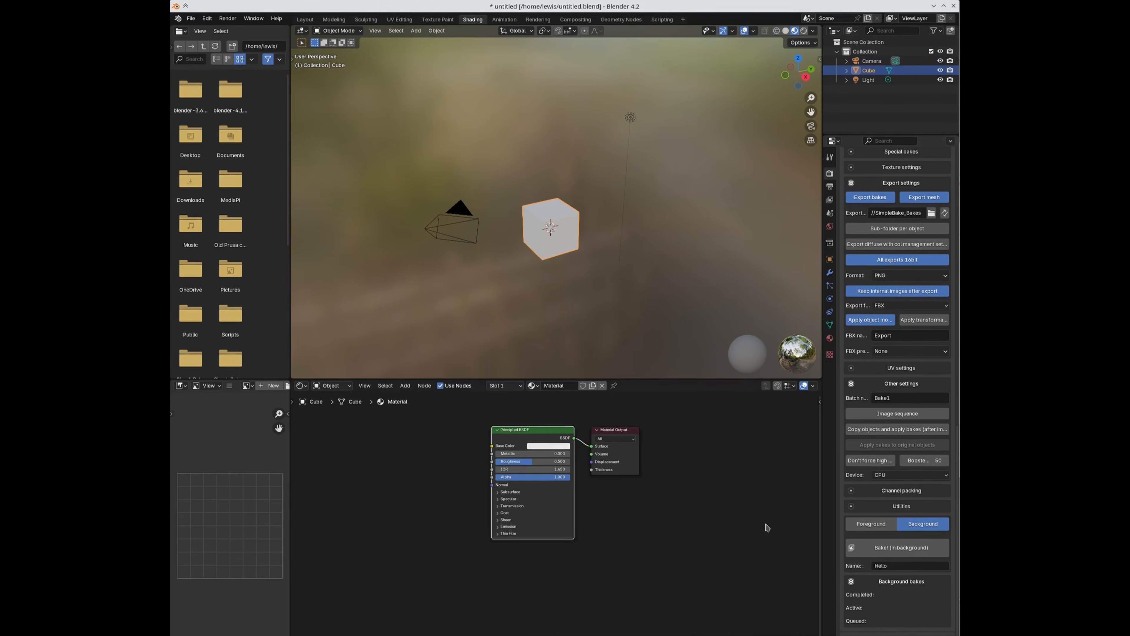
Step: Queue several background Hello bakes with Bake! (in background)
left_click(880, 550)
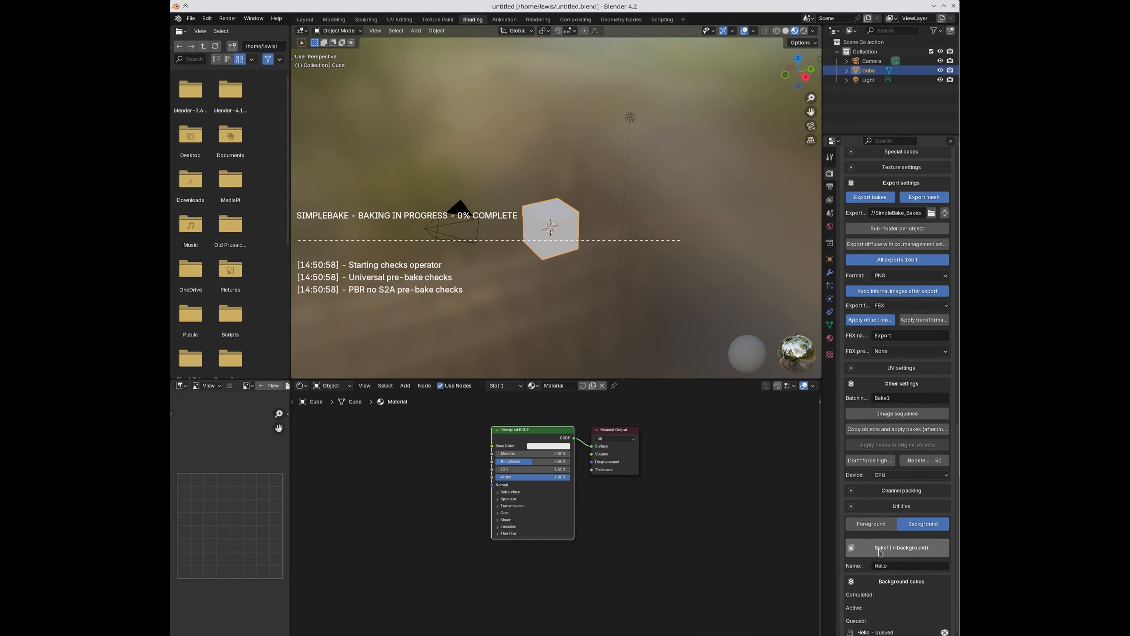
left_click(880, 551)
left_click(880, 550)
left_click(880, 550)
scroll(881, 548, "down", 3)
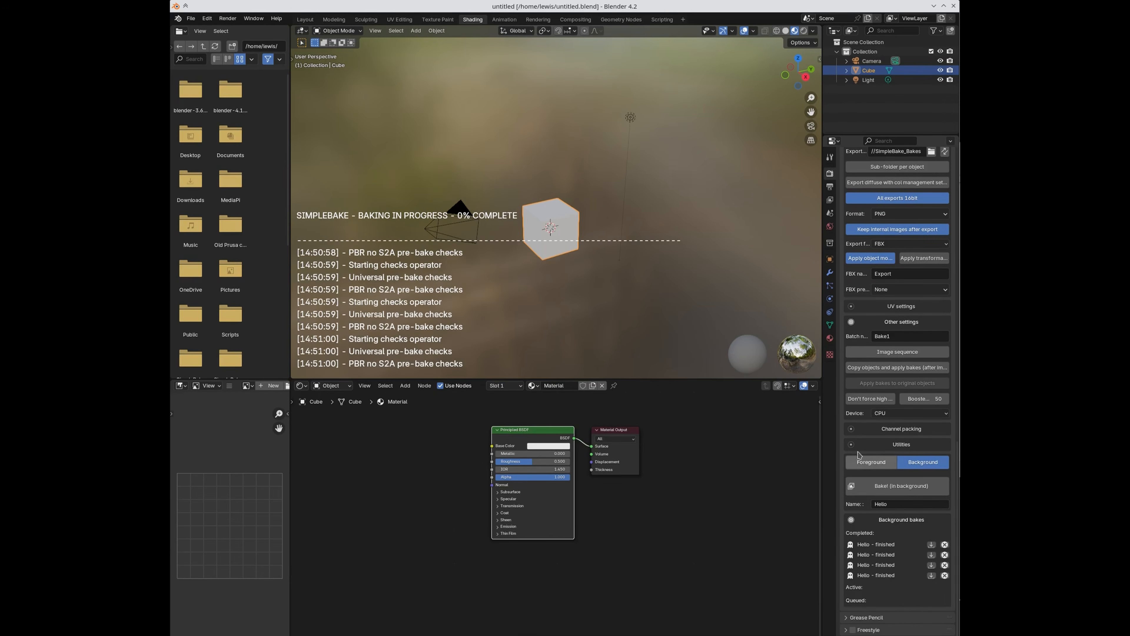
Step: Remove the four 'Hello - finished' entries from the completed background bakes list
left_click(945, 545)
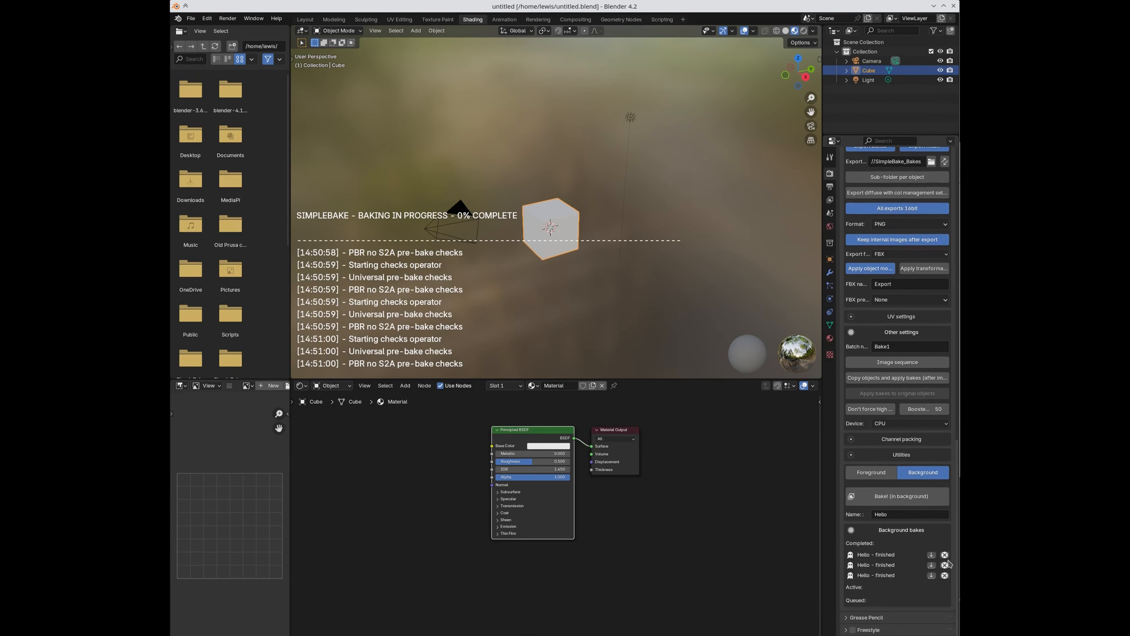
left_click(945, 557)
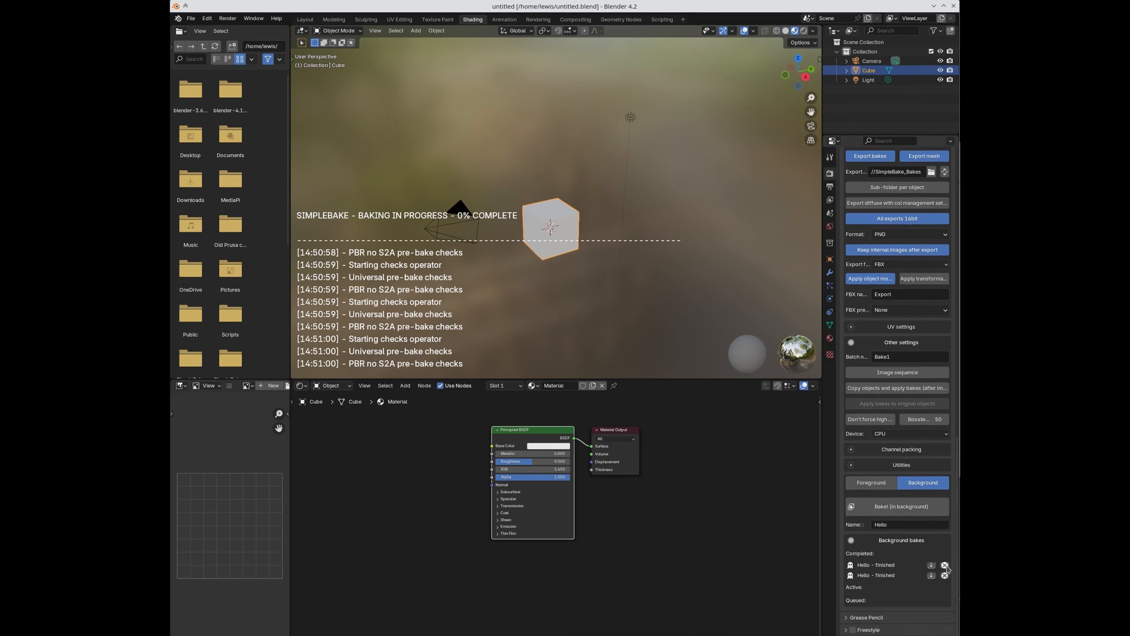
left_click(945, 564)
left_click(944, 575)
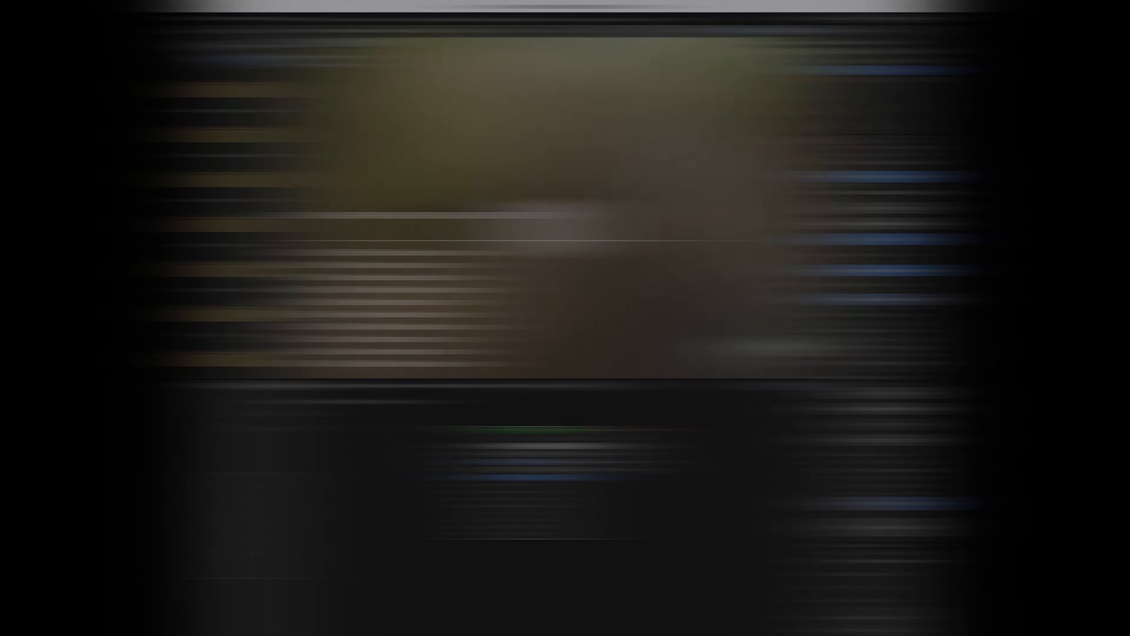
scroll(892, 573, "up", 20)
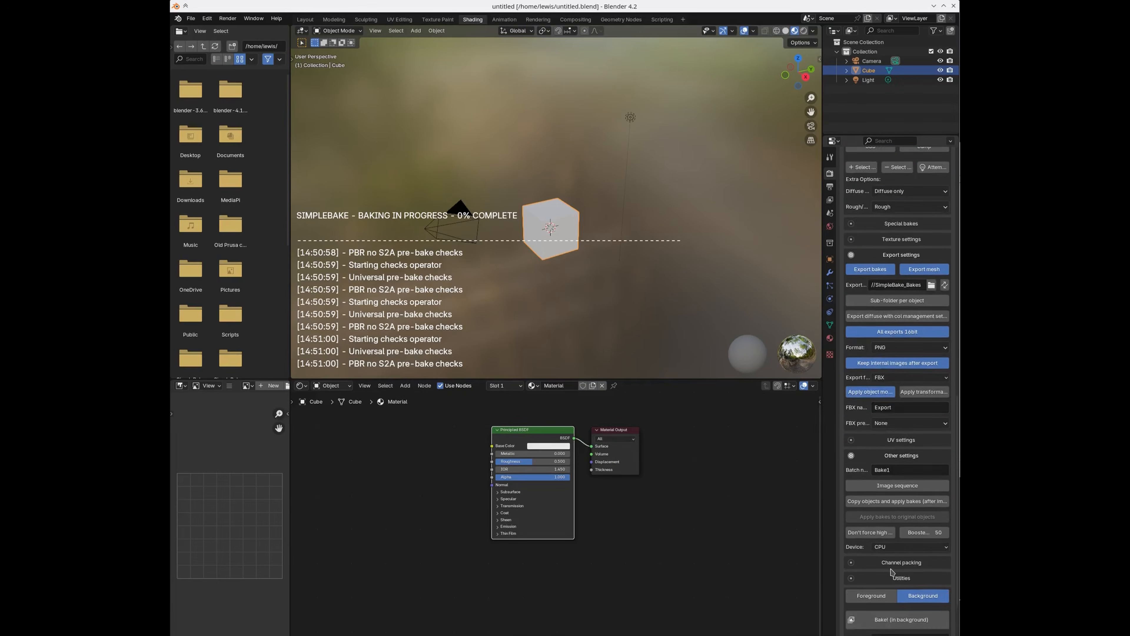
scroll(891, 572, "up", 4)
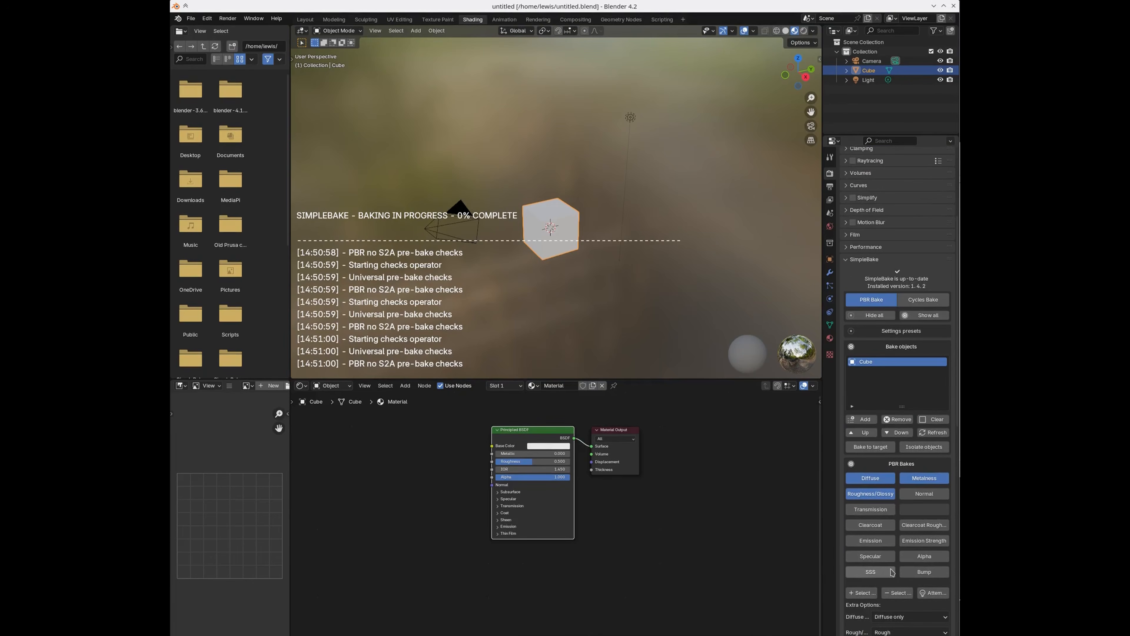
scroll(892, 572, "up", 1)
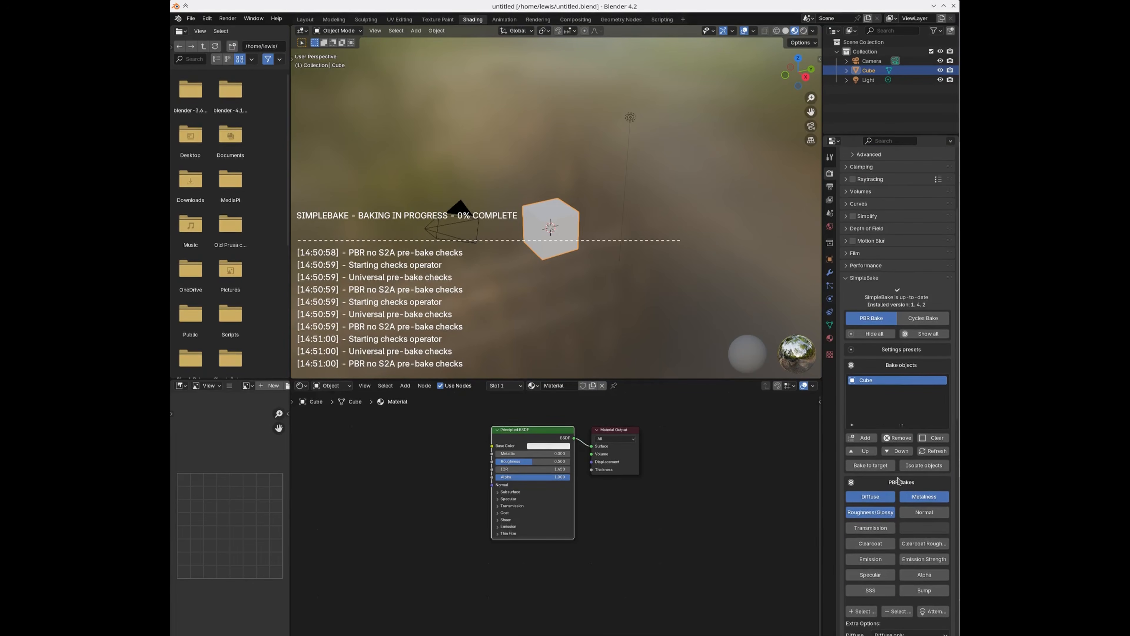
scroll(898, 480, "down", 20)
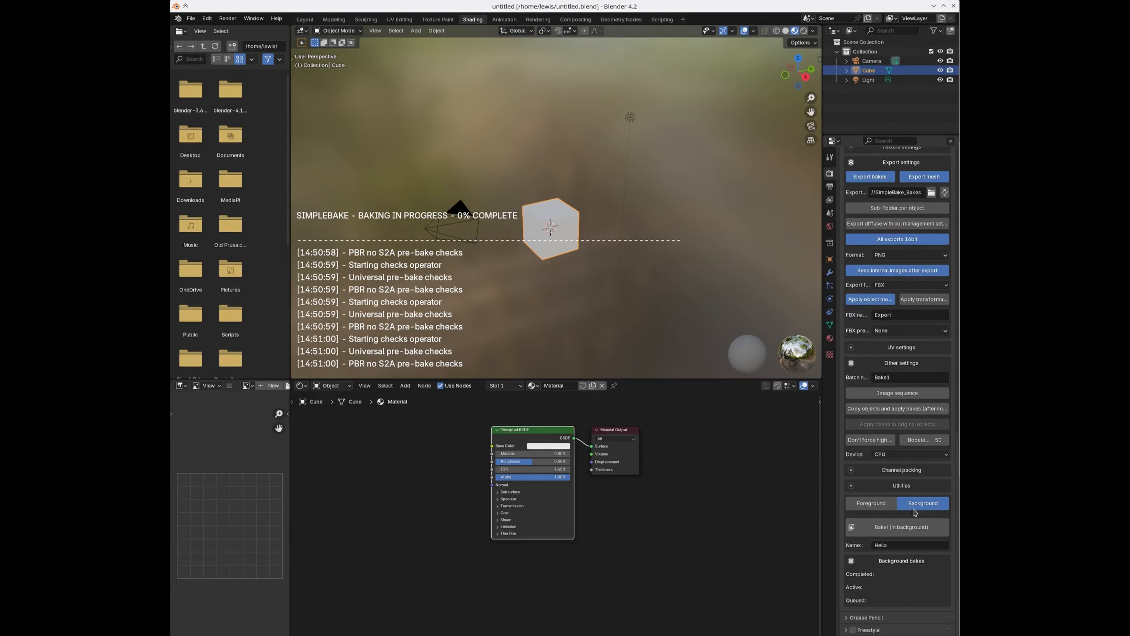
Step: Reset SimpleBake settings from Utilities and switch it from PBR Bake to Cycles Bake mode
left_click(902, 486)
left_click(906, 500)
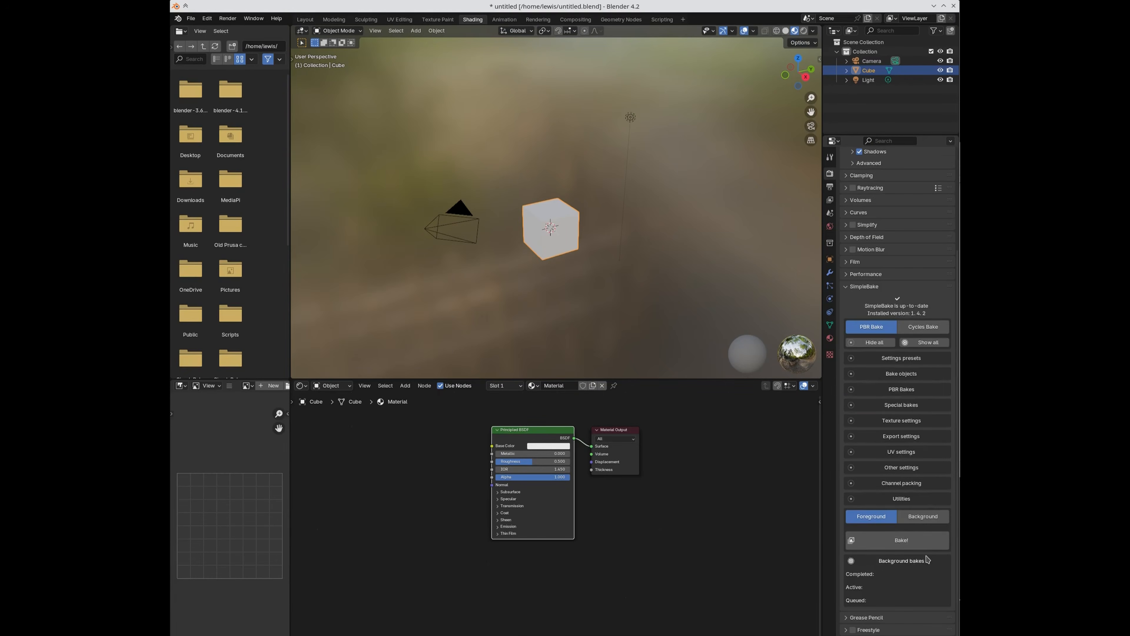
left_click(922, 327)
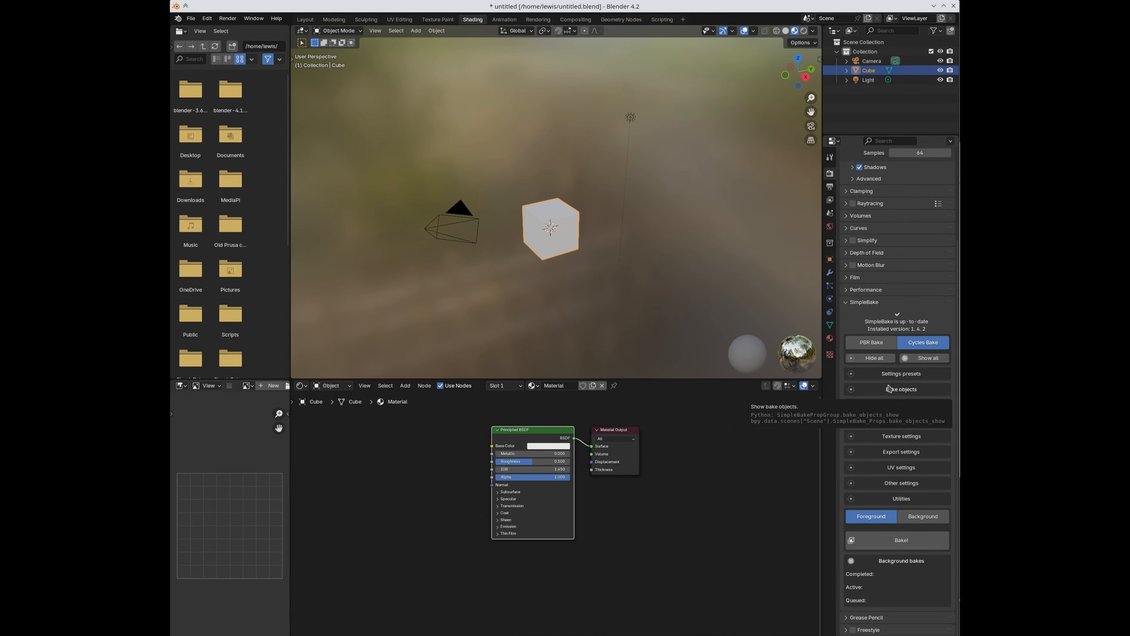
scroll(891, 268, "up", 5)
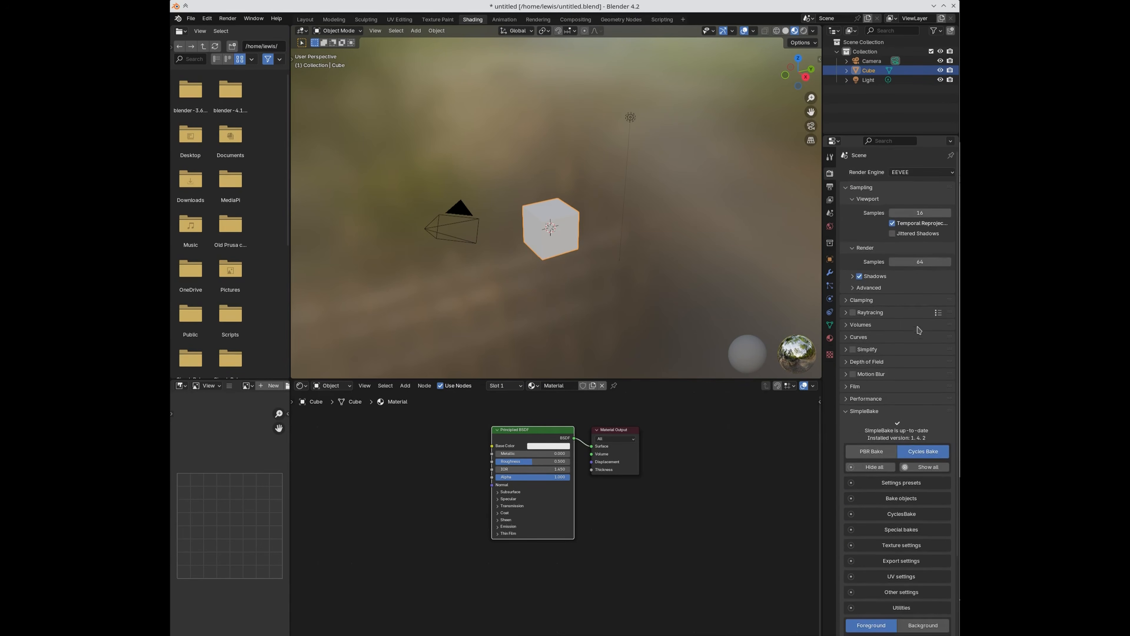
left_click(918, 175)
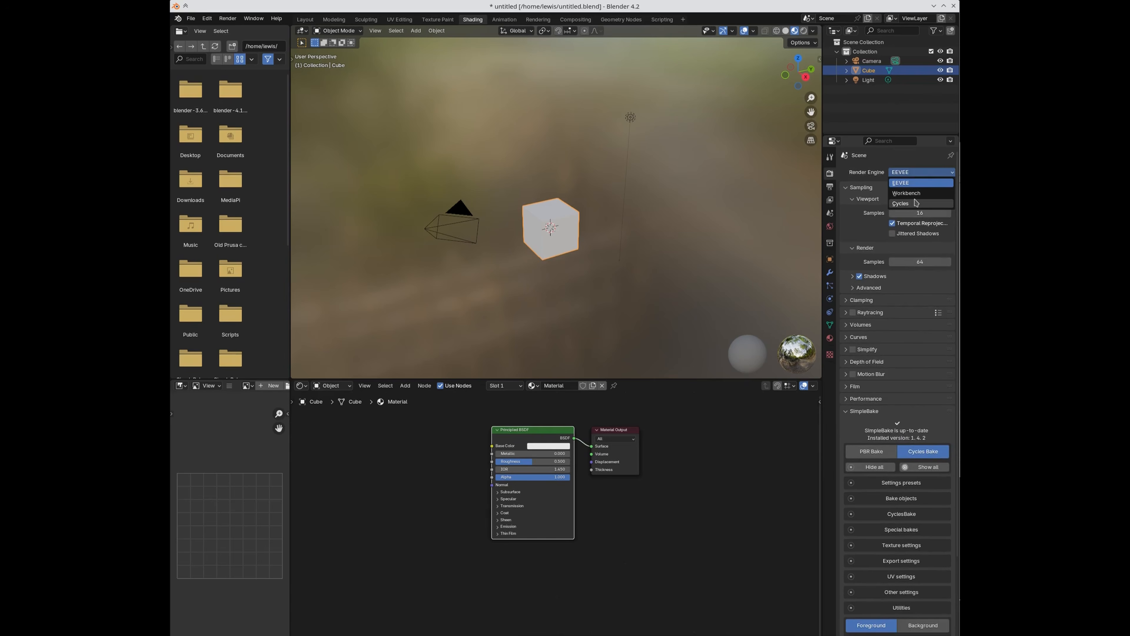
Step: Change the render engine from EEVEE to Cycles, collapse Sampling, and look over the built-in Bake panel
left_click(916, 203)
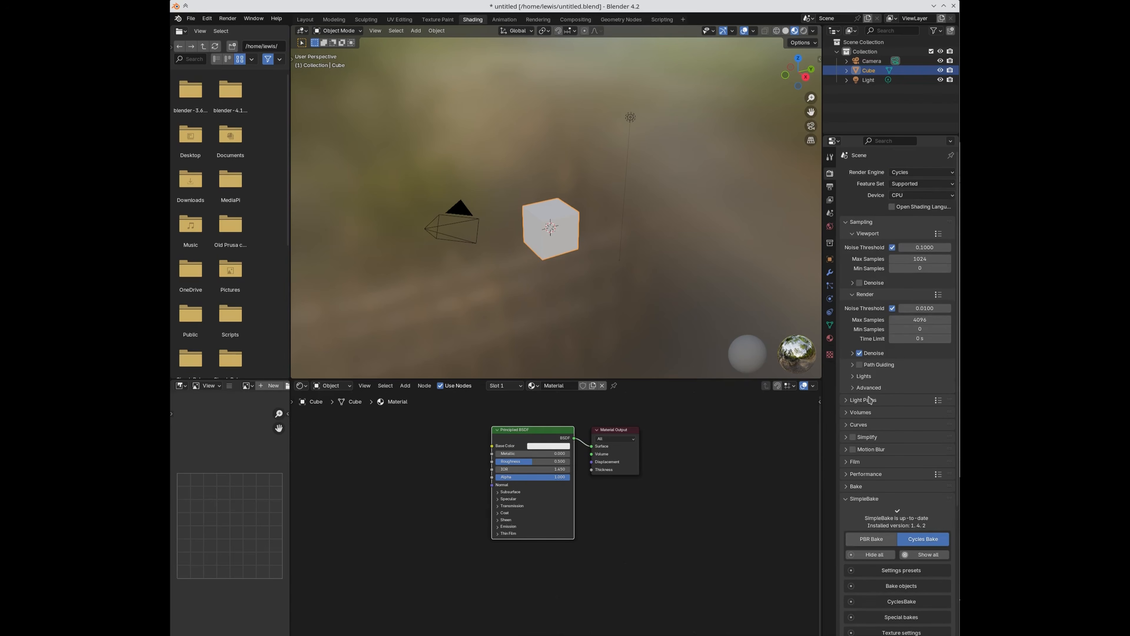
left_click(850, 223)
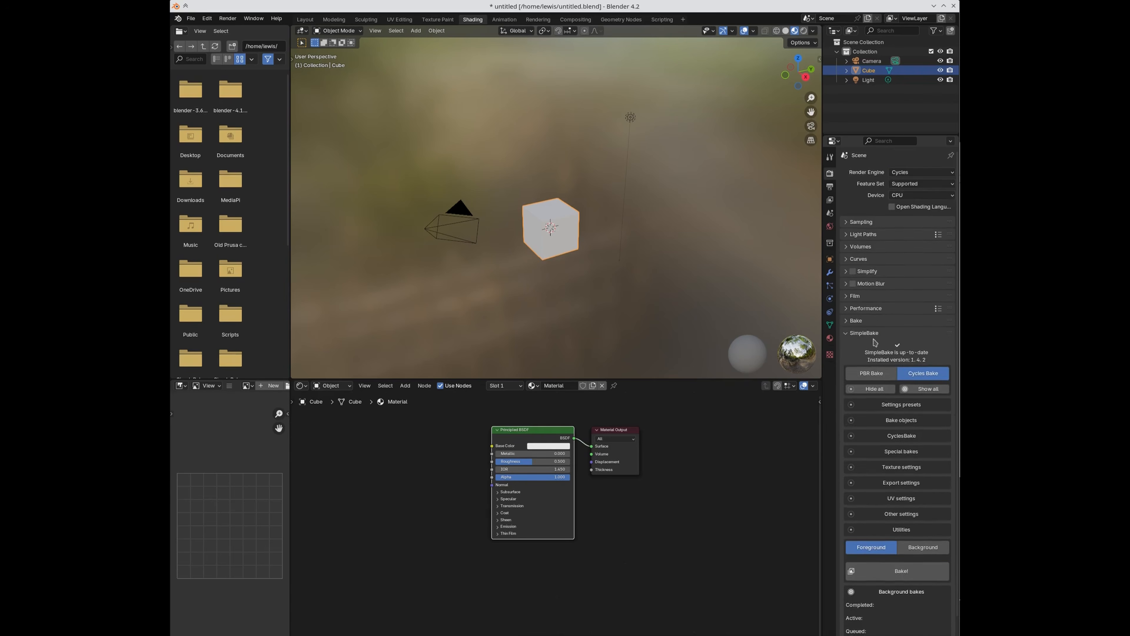
left_click(850, 323)
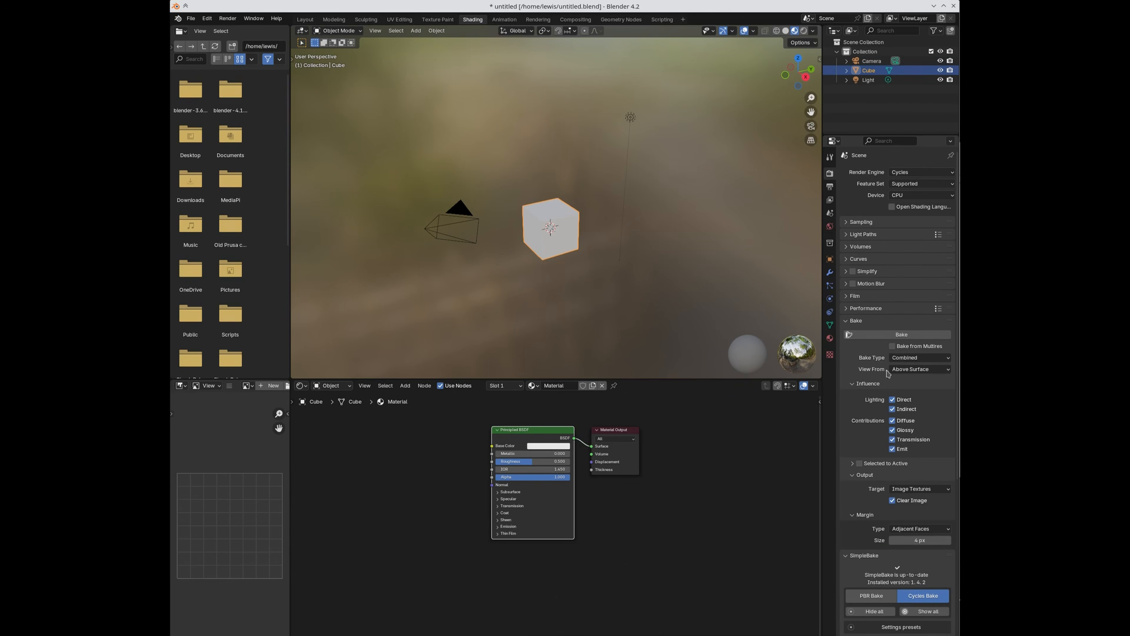
scroll(890, 586, "down", 5)
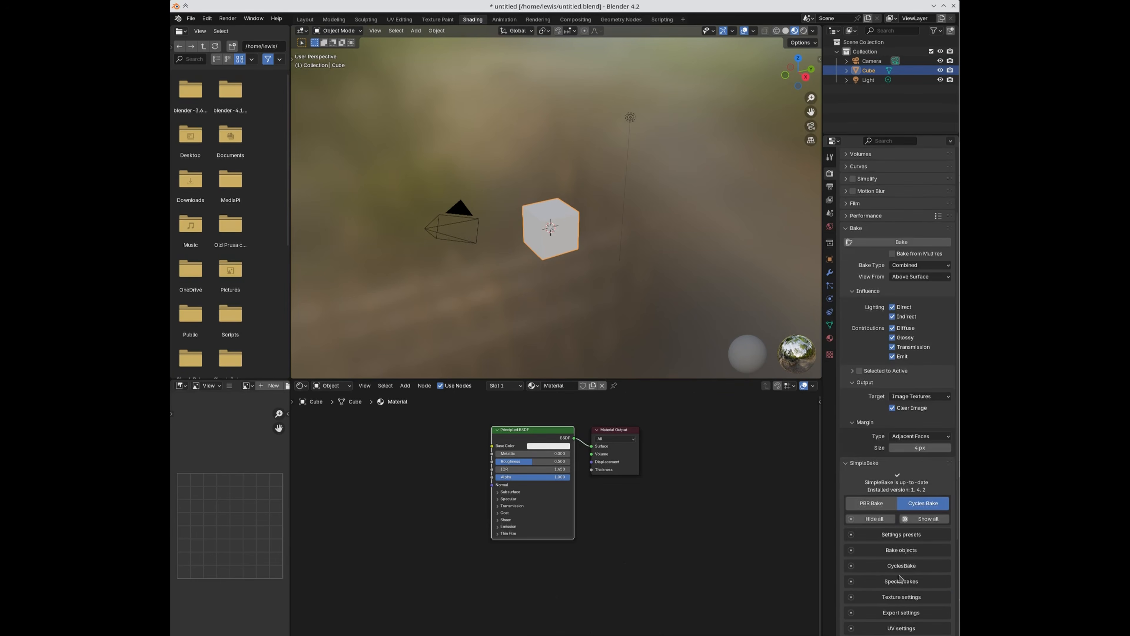
scroll(899, 578, "down", 6)
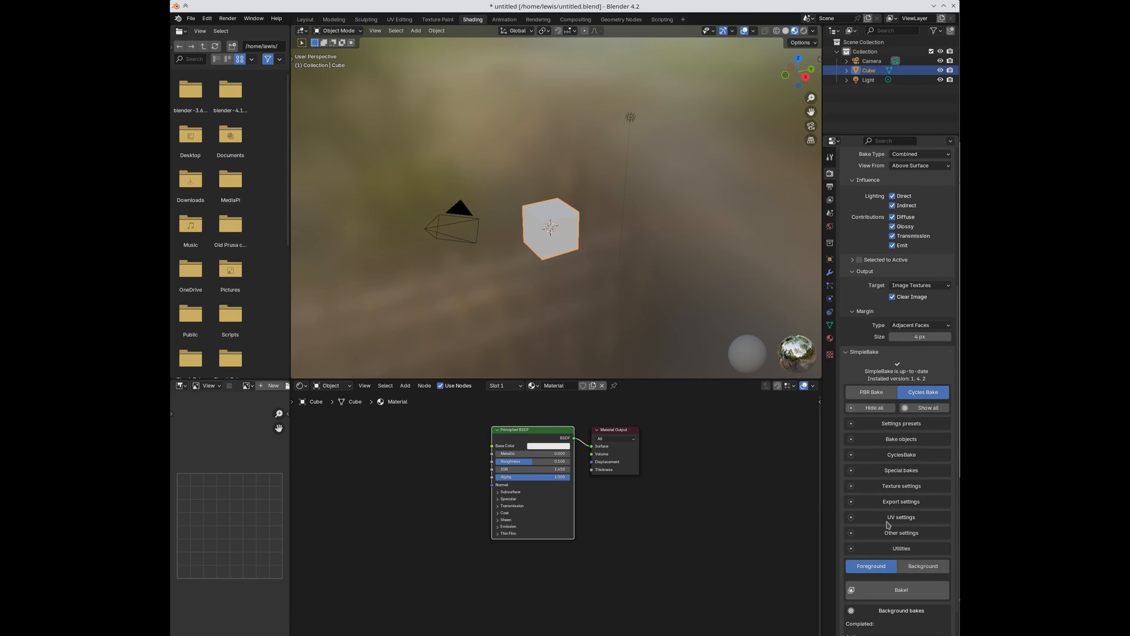
scroll(912, 507, "up", 3)
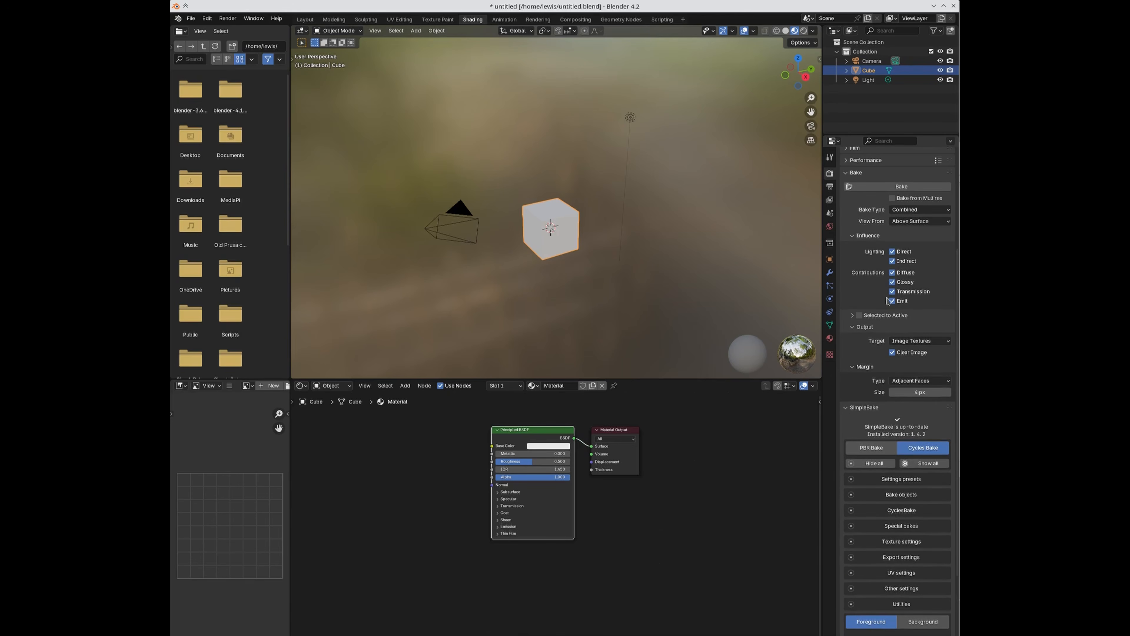
left_click(846, 173)
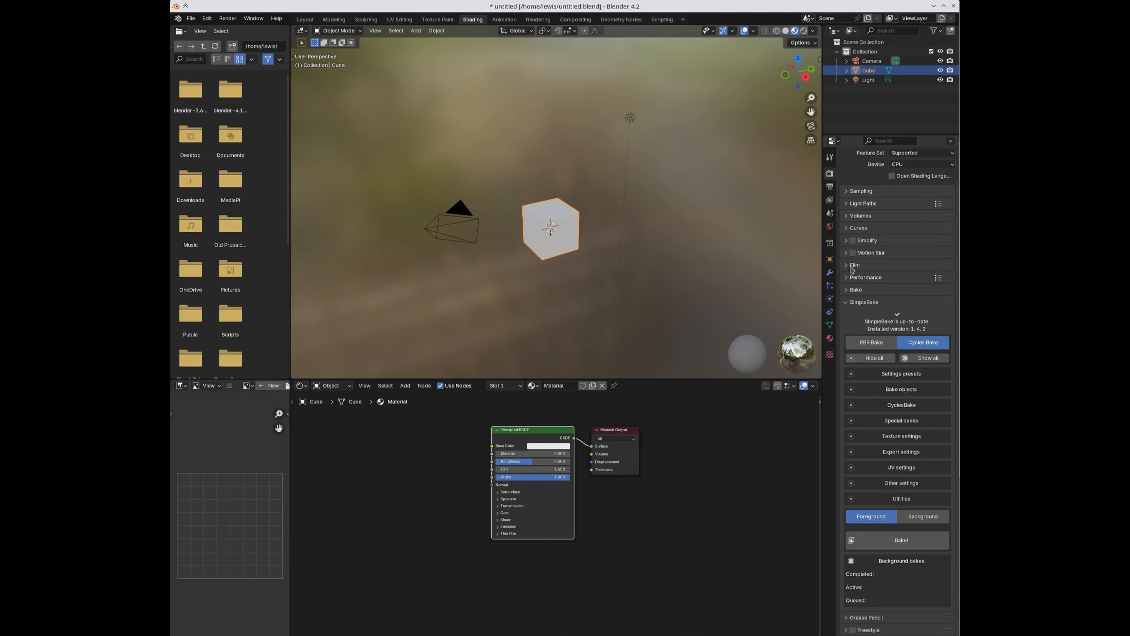
left_click(845, 292)
Step: Collapse the built-in Bake panel and expand SimpleBake's Bake objects and CyclesBake options
left_click(846, 292)
left_click(883, 390)
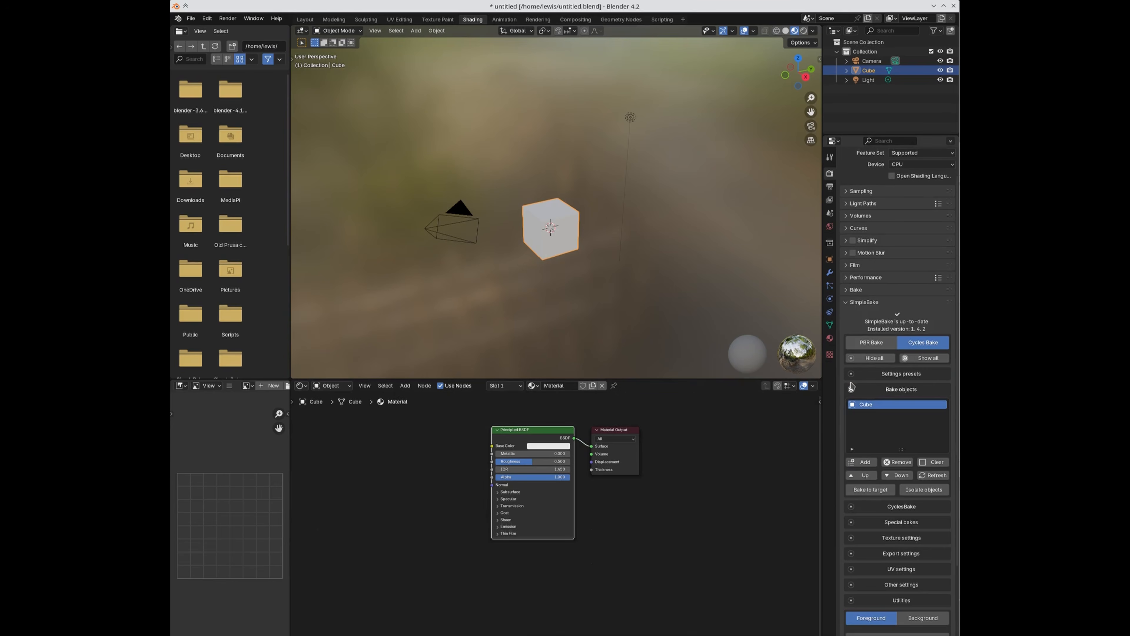
left_click(861, 389)
left_click(883, 405)
scroll(899, 463, "down", 3)
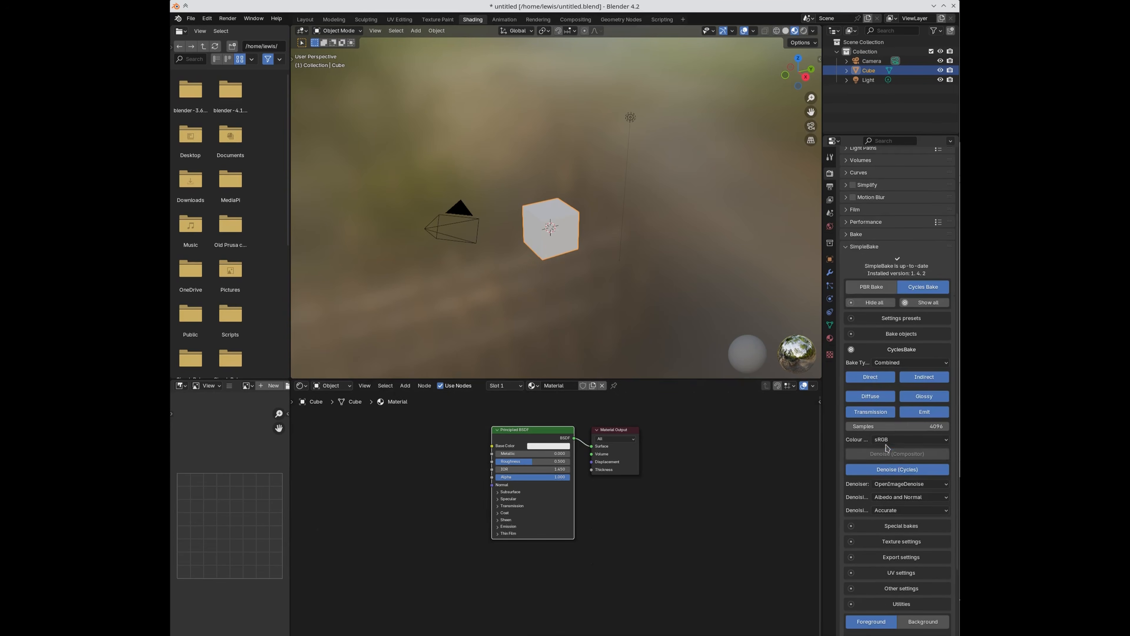
Step: Try the Glossy bake type, then set it back to Combined
left_click(895, 366)
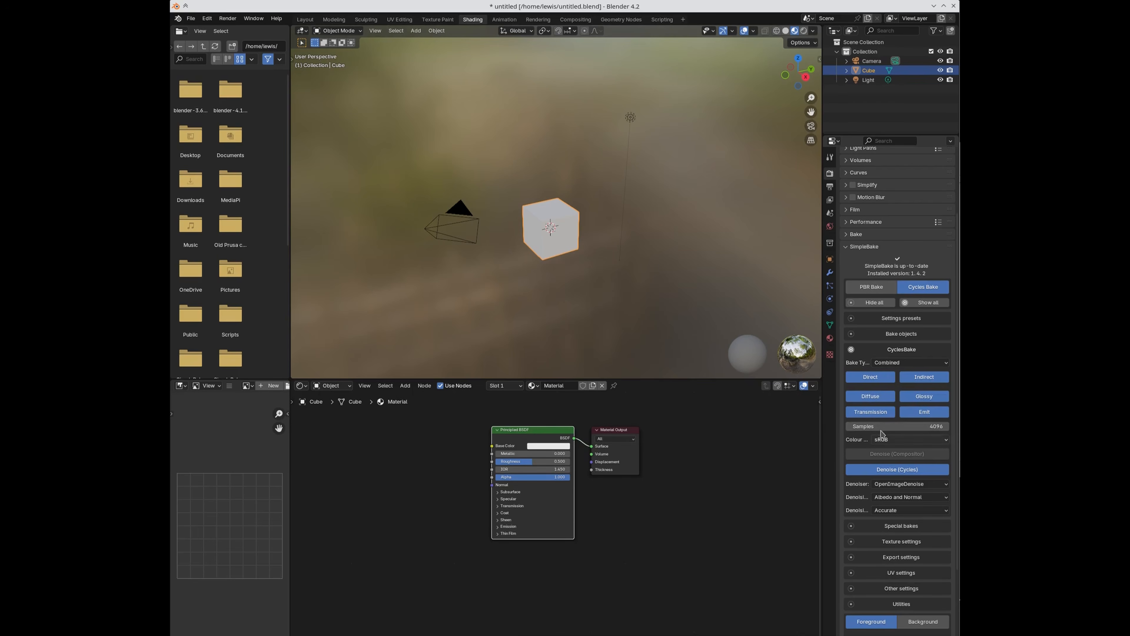
left_click(907, 364)
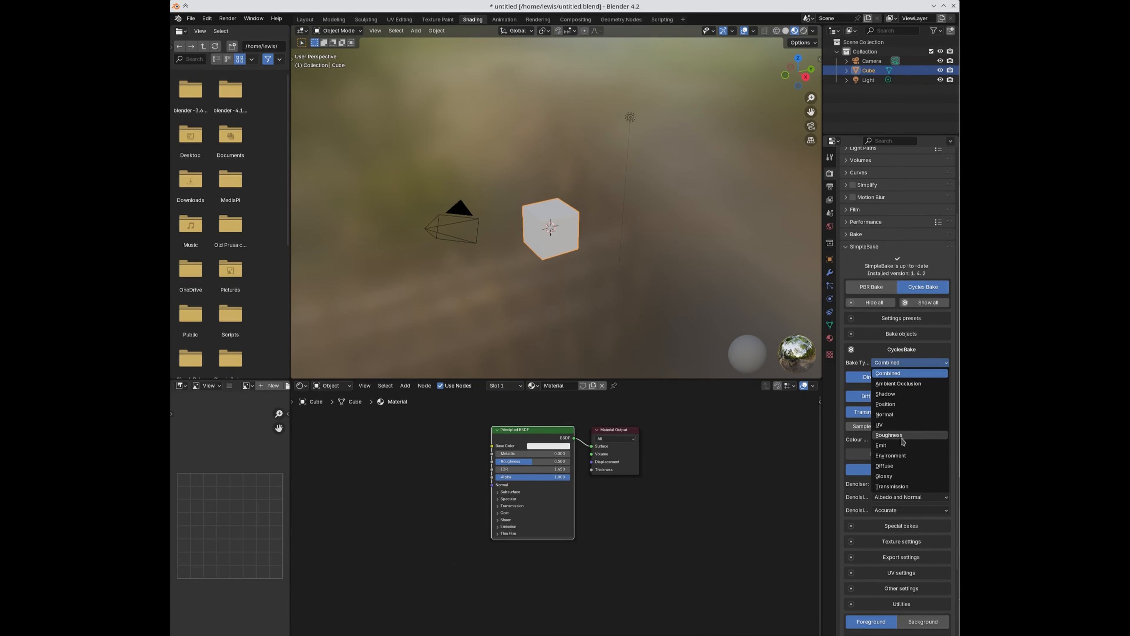
left_click(900, 477)
left_click(905, 362)
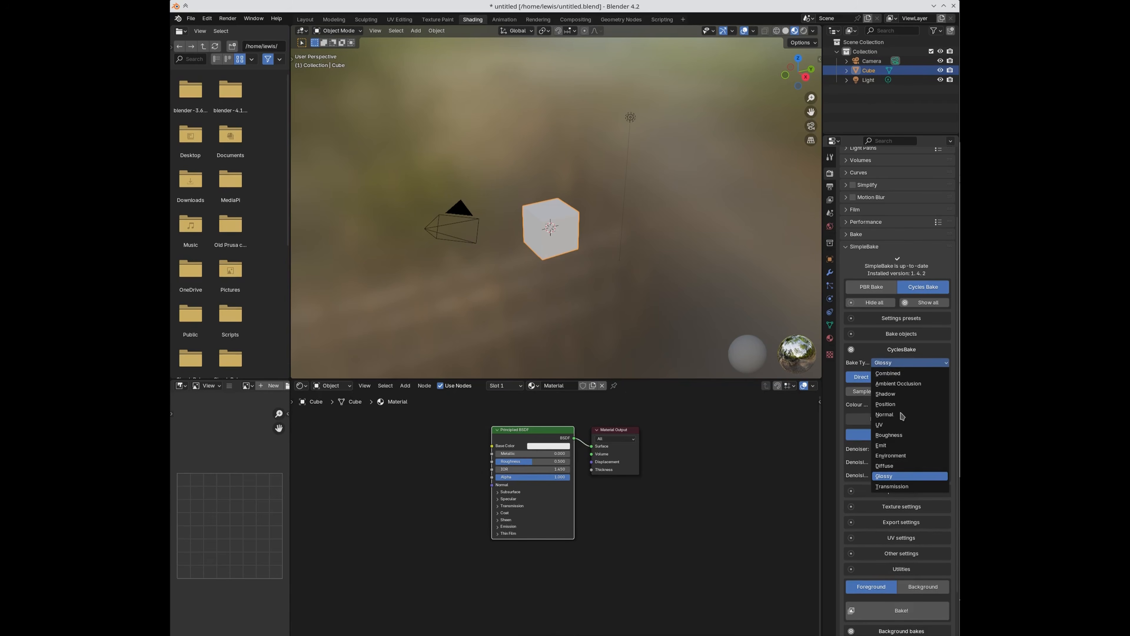
left_click(892, 373)
left_click(892, 364)
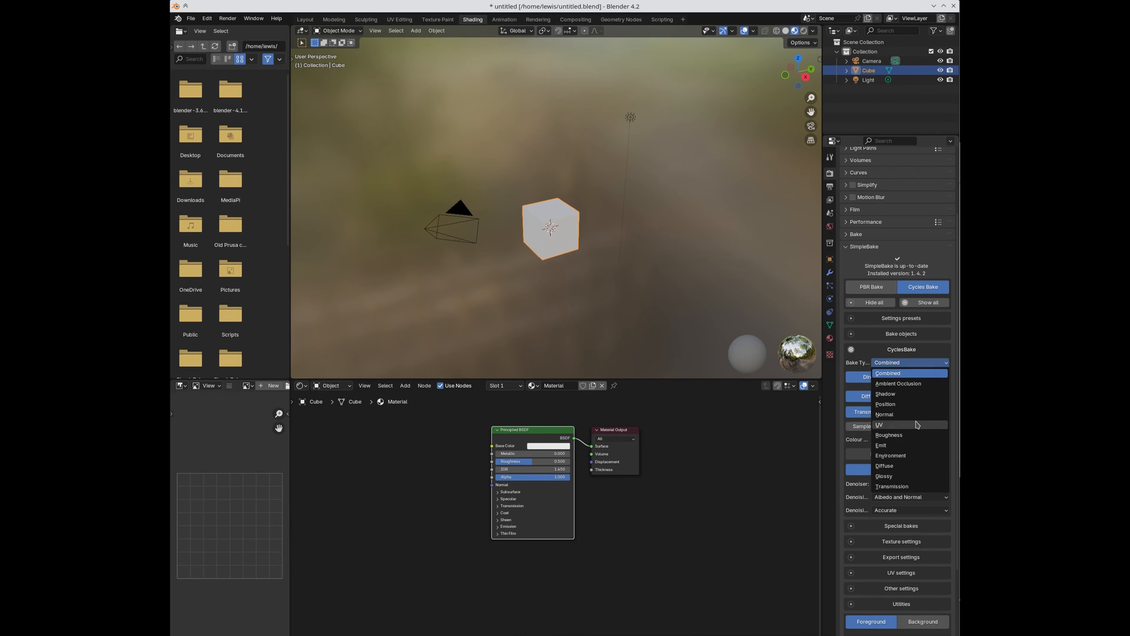
left_click(887, 372)
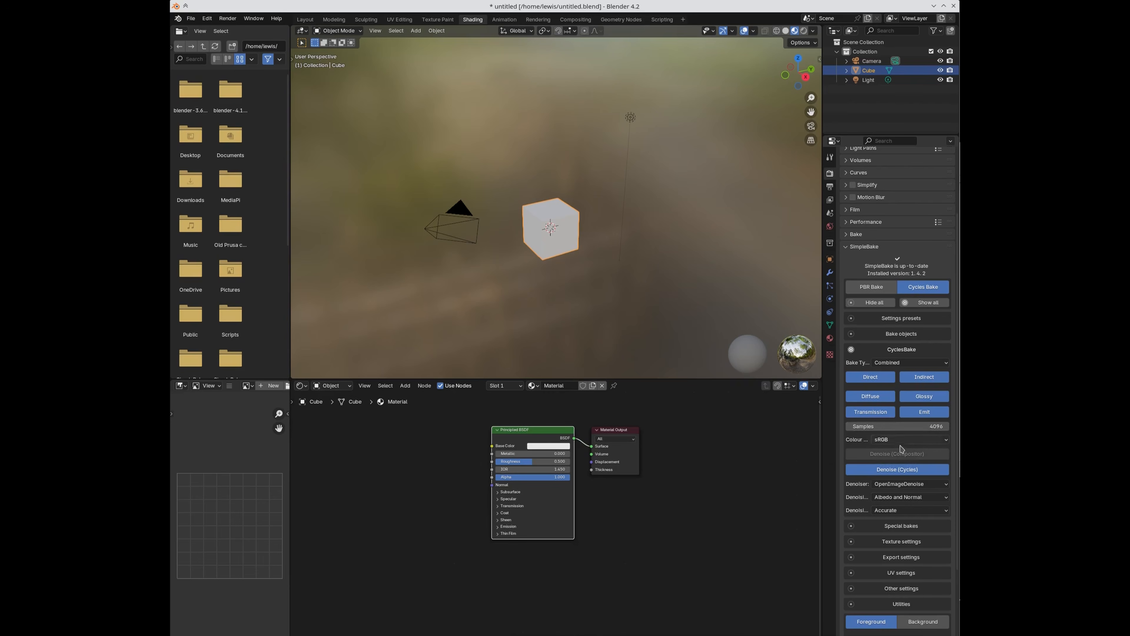
Step: Check the sRGB colour space choices and start the foreground Cycles bake
left_click(902, 444)
scroll(895, 604, "down", 5)
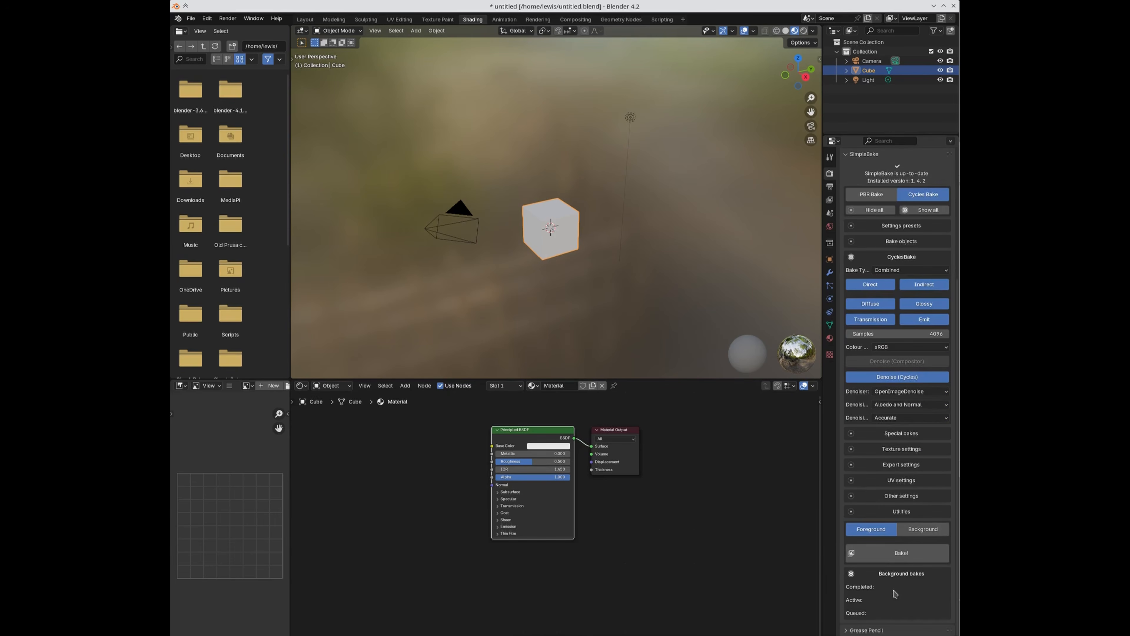
left_click(892, 553)
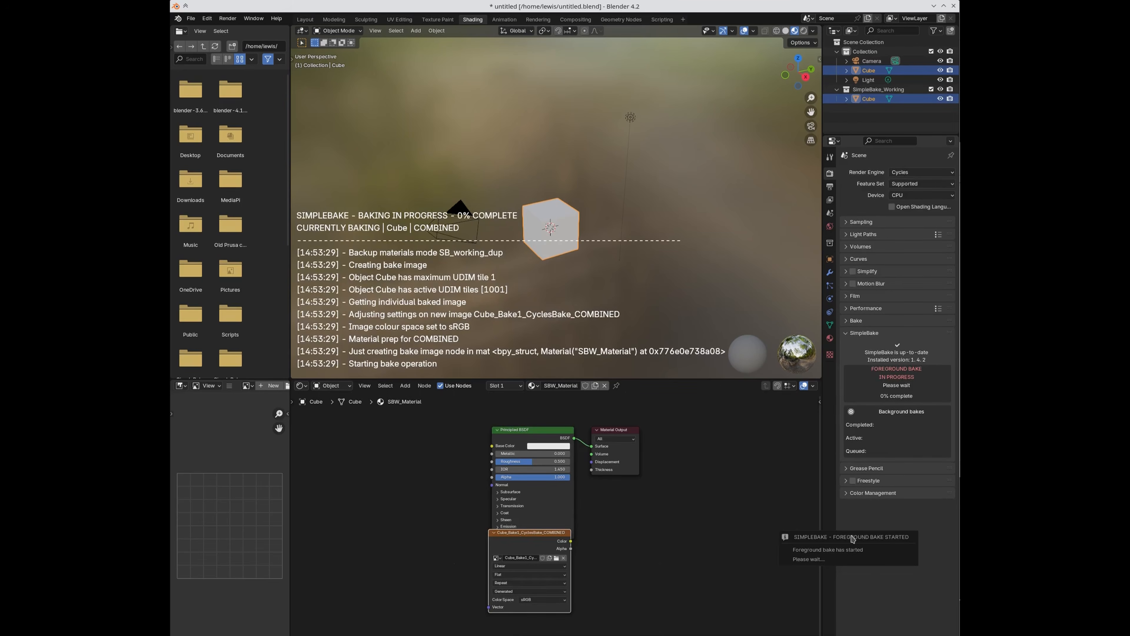
Step: Dismiss the bake-complete message and open the UV Editing layout with its sidebar
left_click(516, 340)
scroll(229, 508, "up", 2)
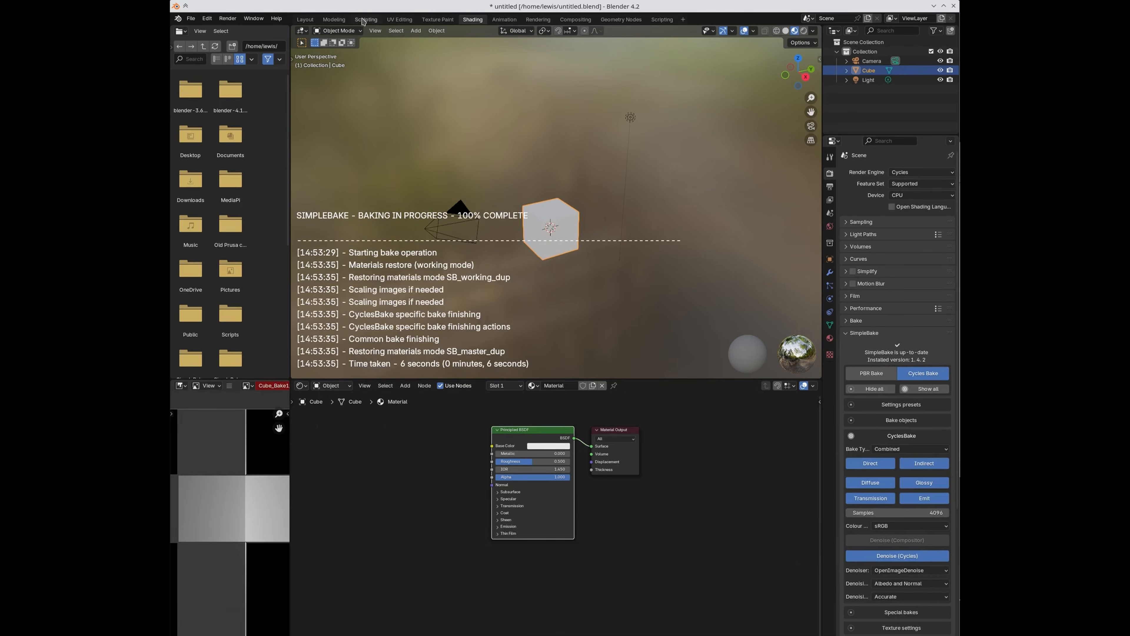
left_click(400, 20)
key("n")
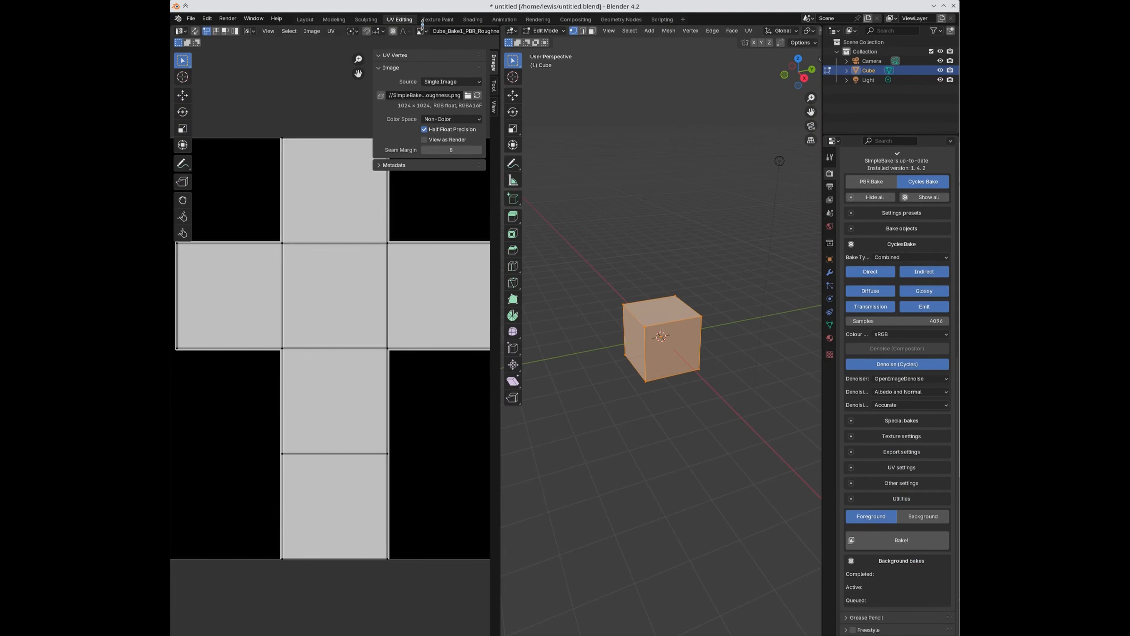
Step: Show Cube_Bake1_CyclesBake_COMBINED in the UV editor, check colour space, and expand Special bakes
left_click(421, 31)
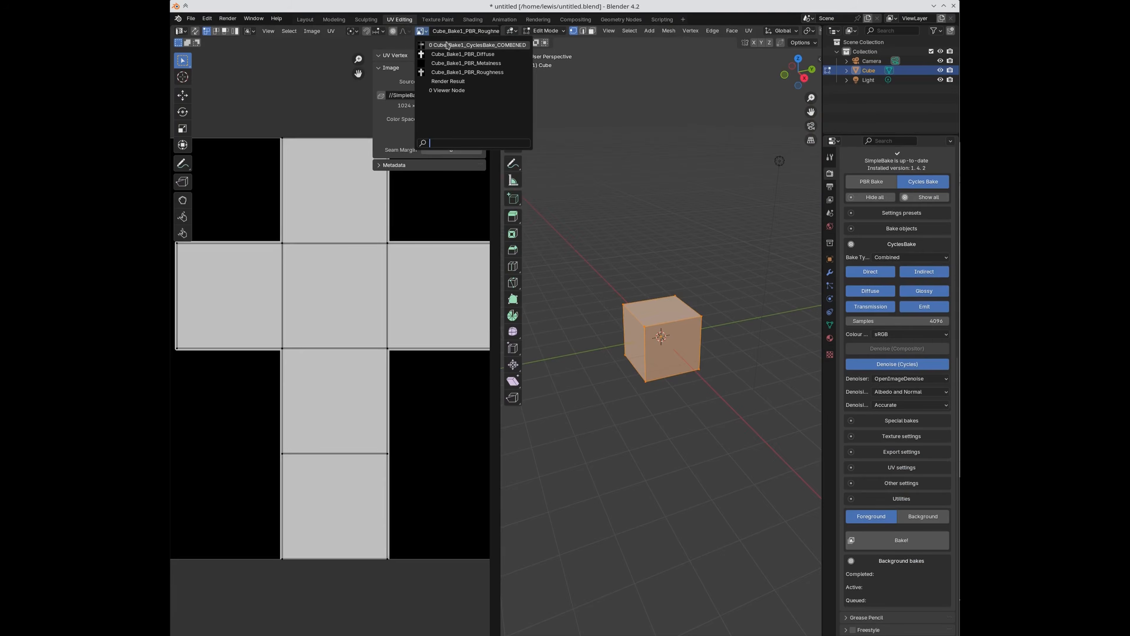
left_click(446, 45)
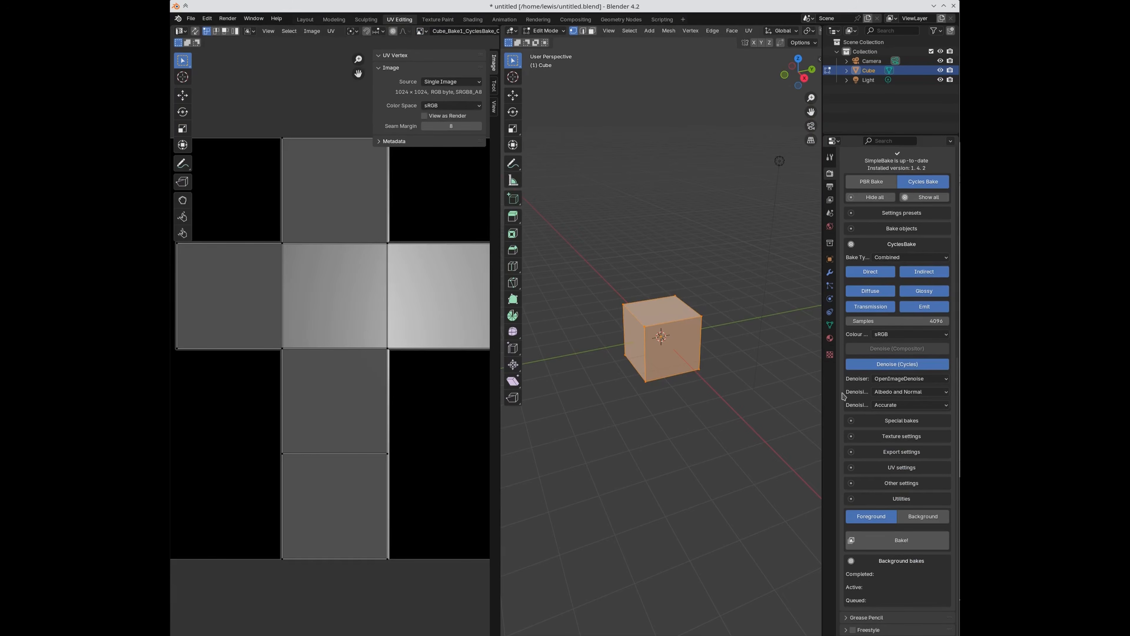
left_click(885, 335)
key("Escape")
left_click(886, 421)
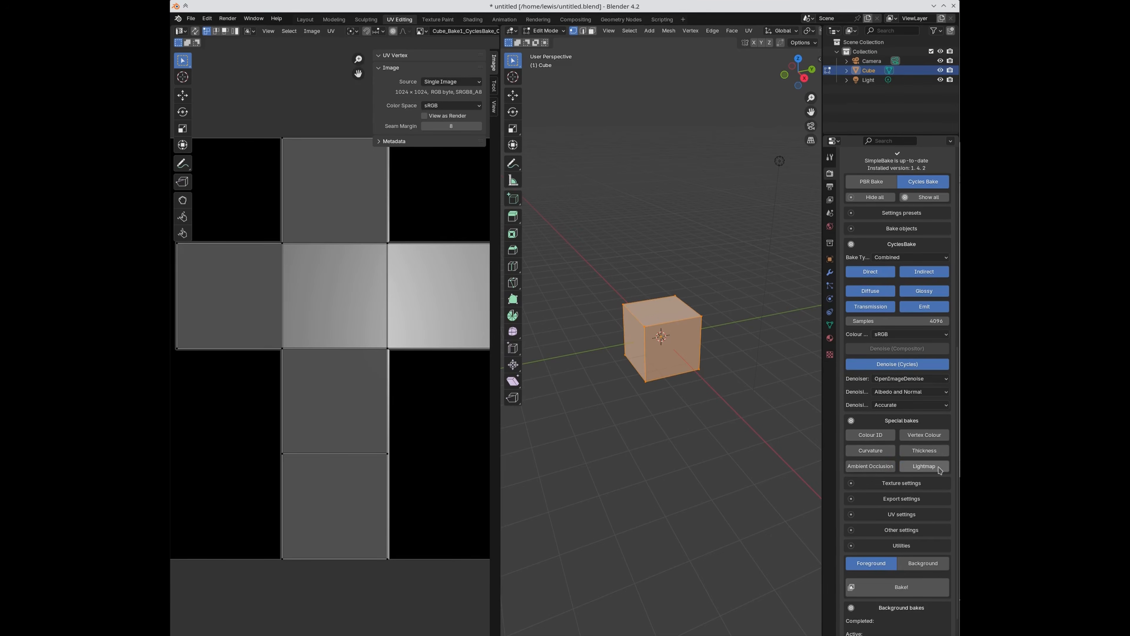
Step: Pick a lightmap special bake, then try the Environment bake type before returning to Combined
left_click(925, 469)
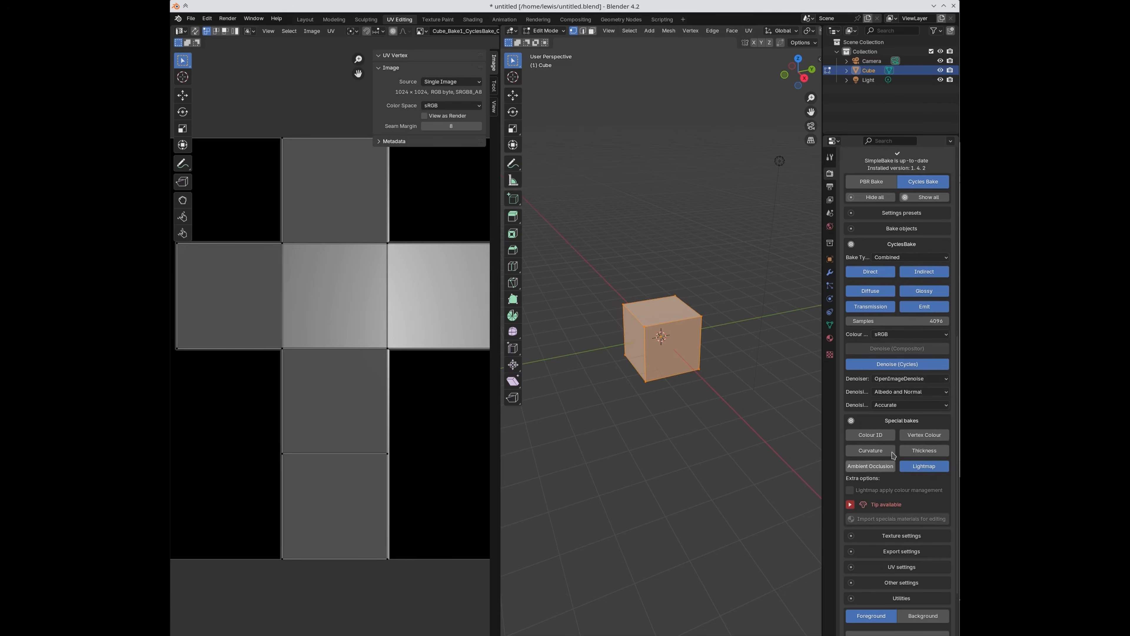
scroll(883, 249, "up", 1)
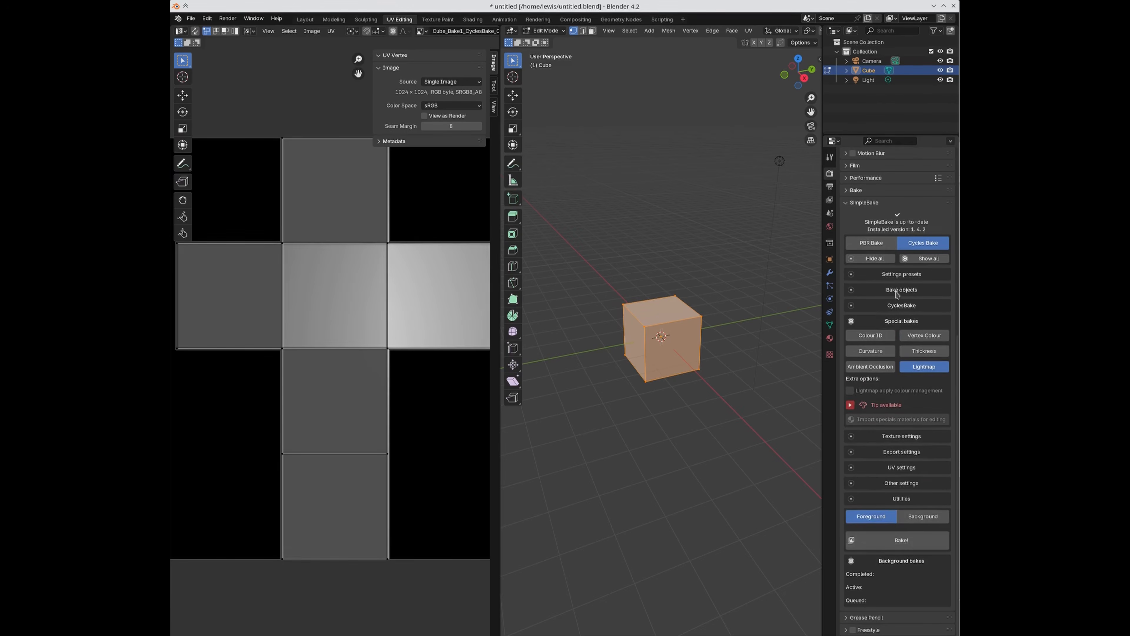
left_click(892, 306)
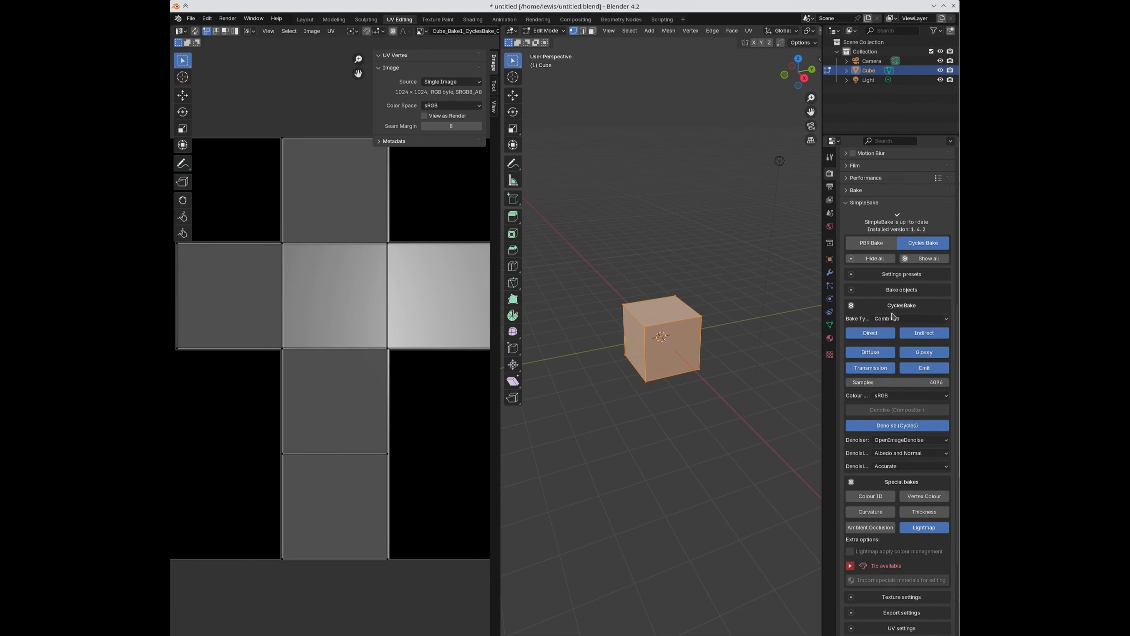
left_click(903, 318)
left_click(901, 413)
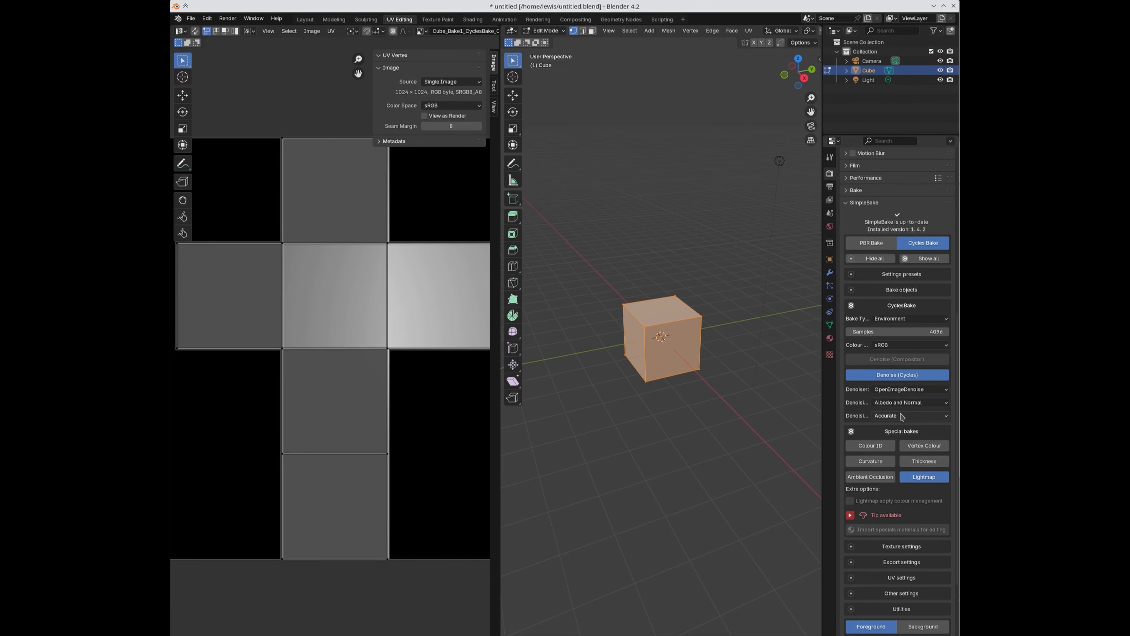
left_click(903, 318)
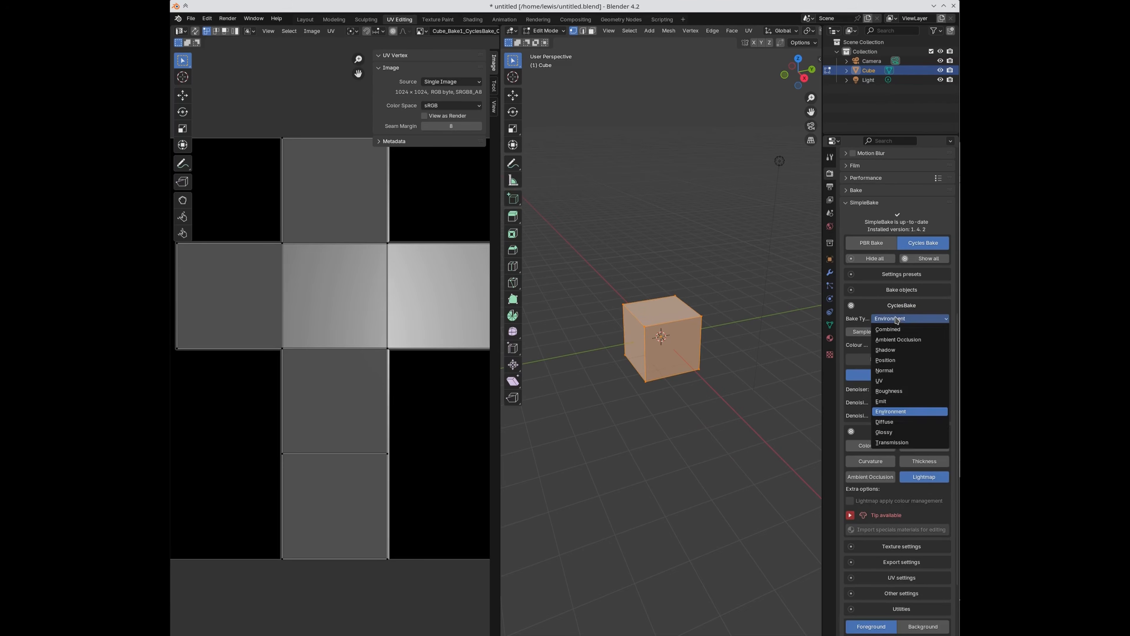
left_click(903, 410)
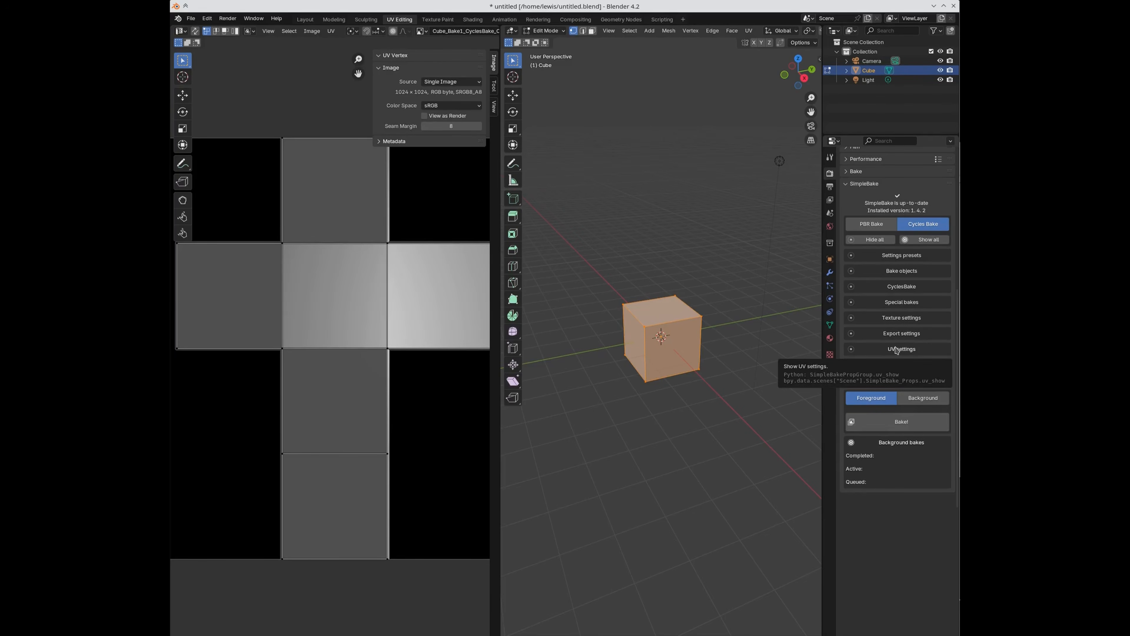
Step: Look over Texture and UV settings, then enable Copy objects and apply bakes in Other settings
left_click(886, 319)
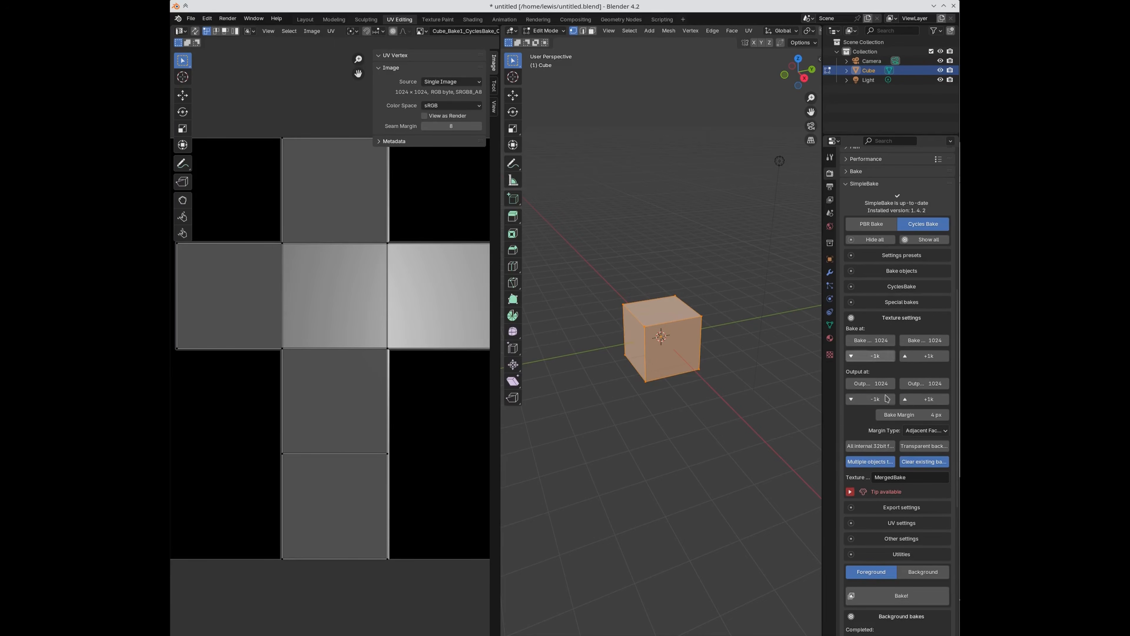
left_click(892, 321)
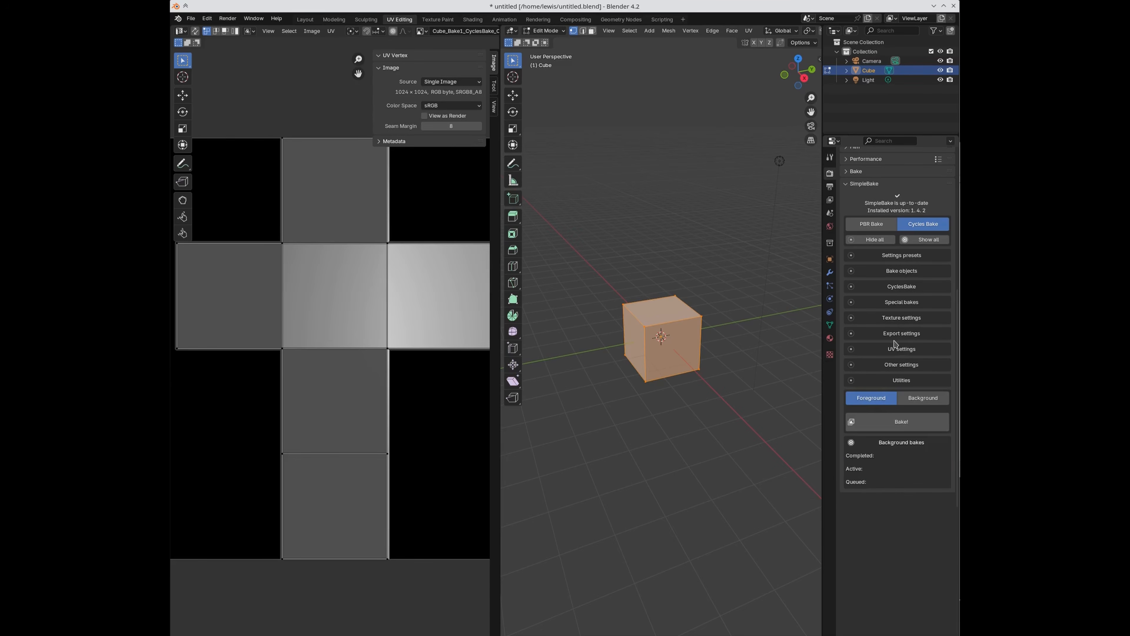
left_click(895, 350)
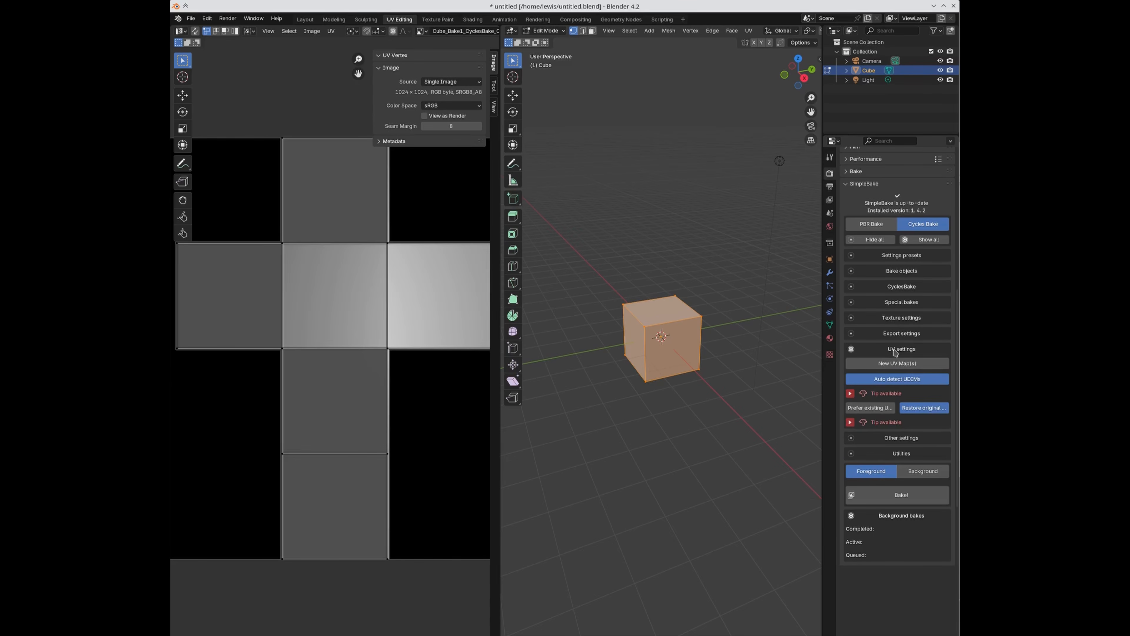
left_click(896, 351)
left_click(903, 365)
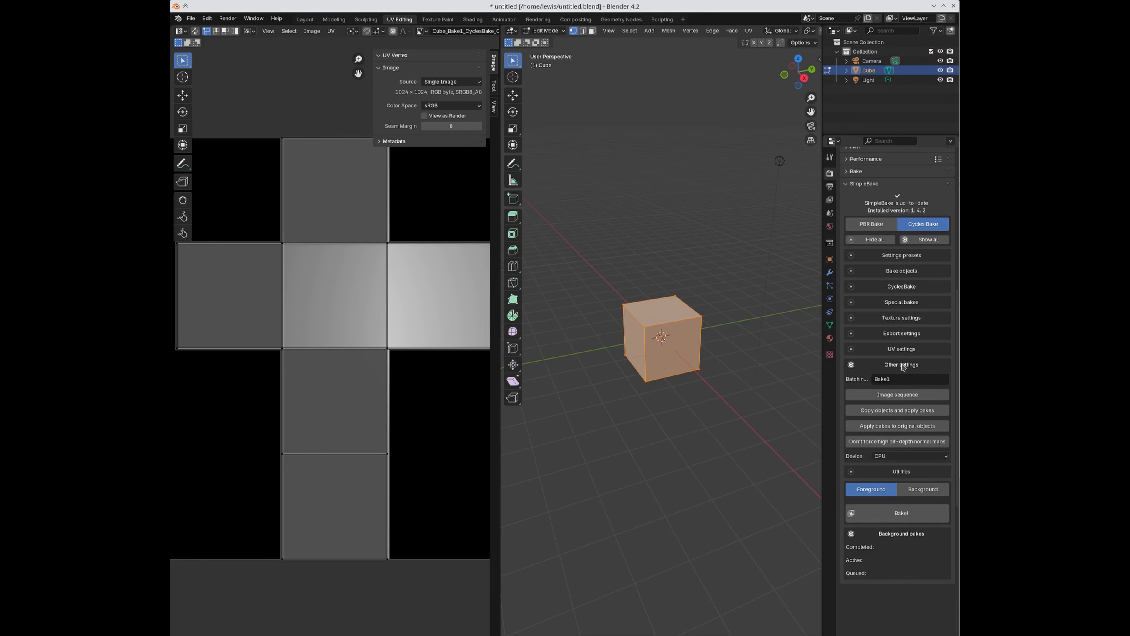
left_click(899, 412)
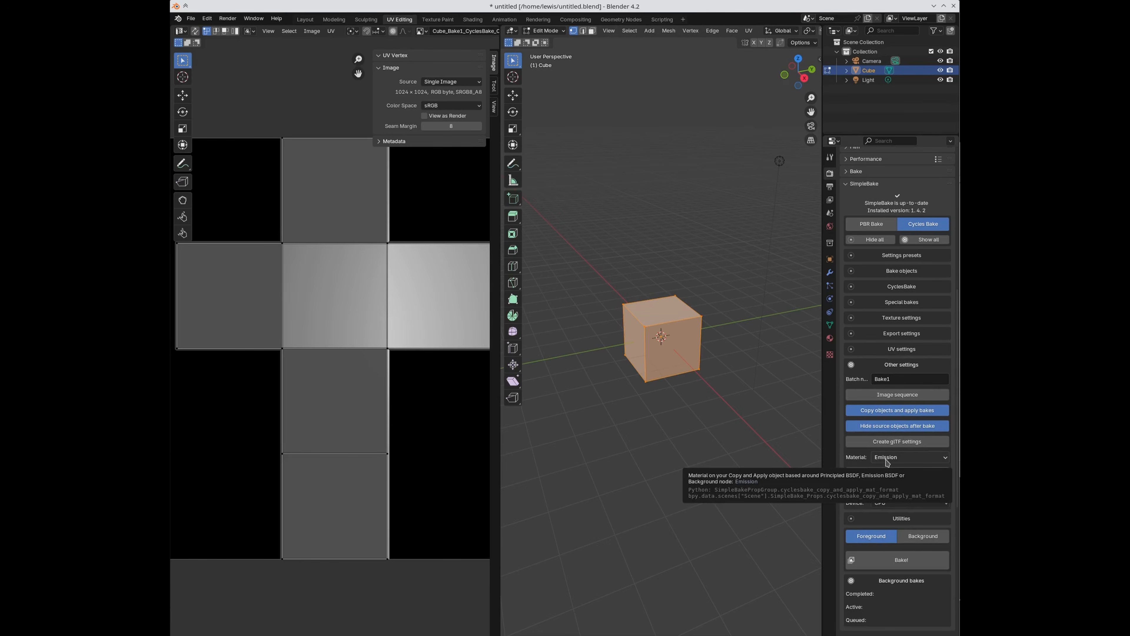
Step: From Object Mode, bake the Cube with a Background material on the applied copy, producing Cube_Baked
key("Tab")
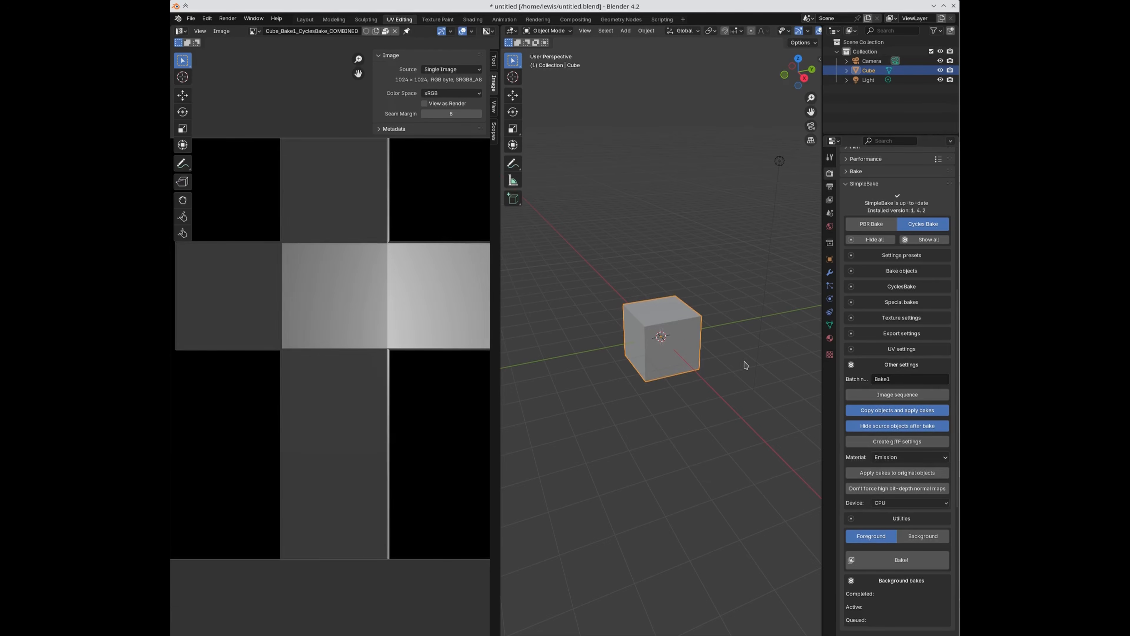
left_click(886, 273)
left_click(880, 389)
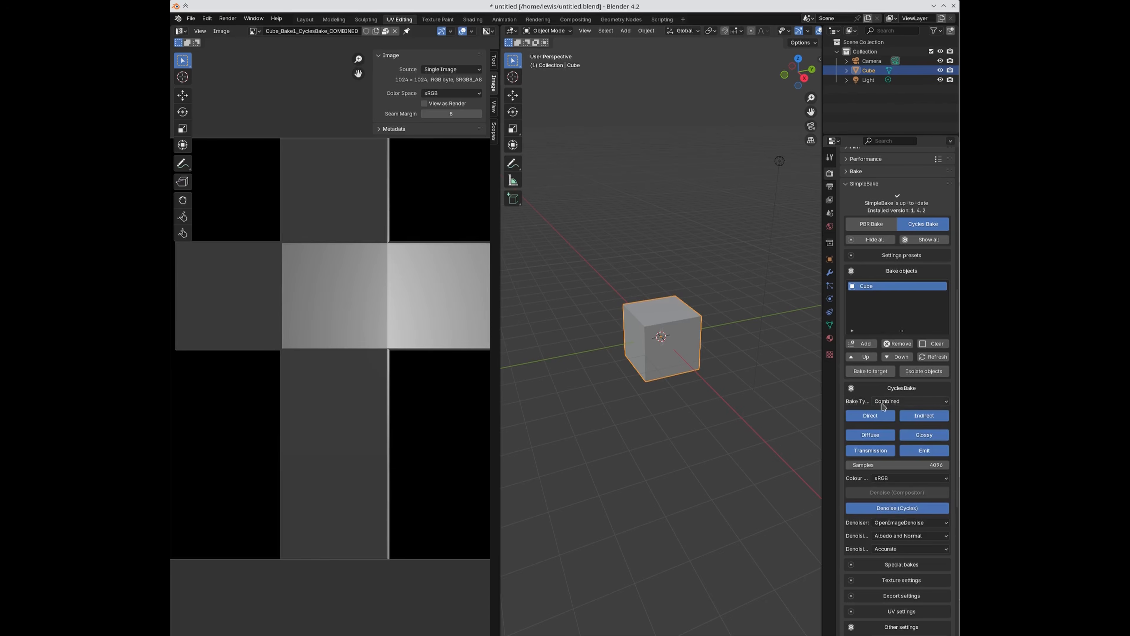
left_click(892, 388)
scroll(896, 476, "down", 4)
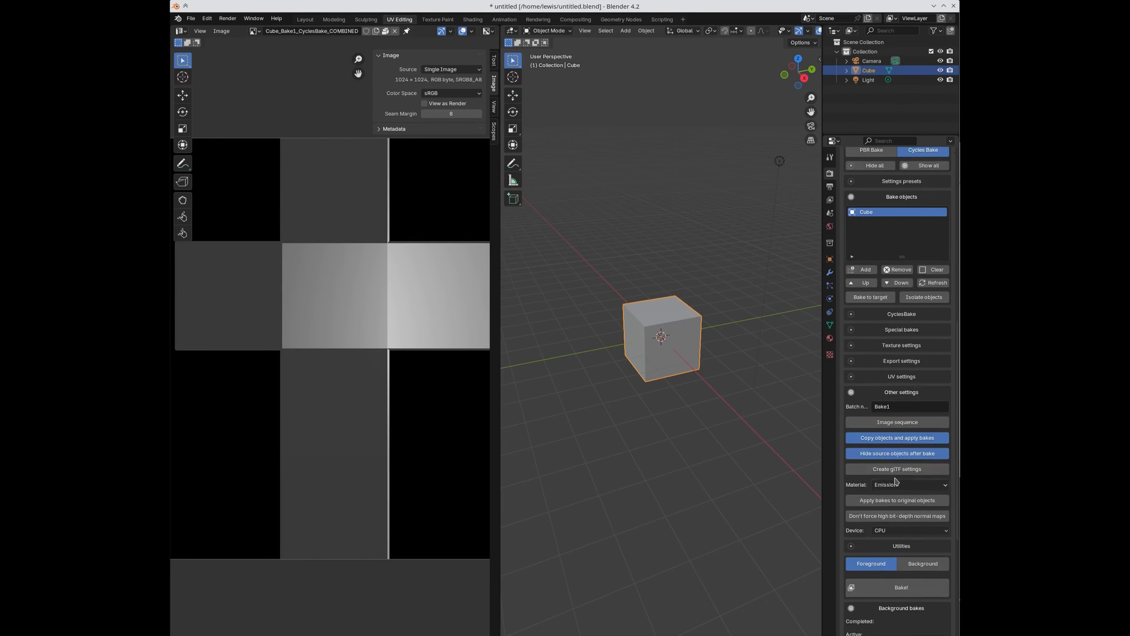
scroll(896, 476, "down", 3)
left_click(891, 430)
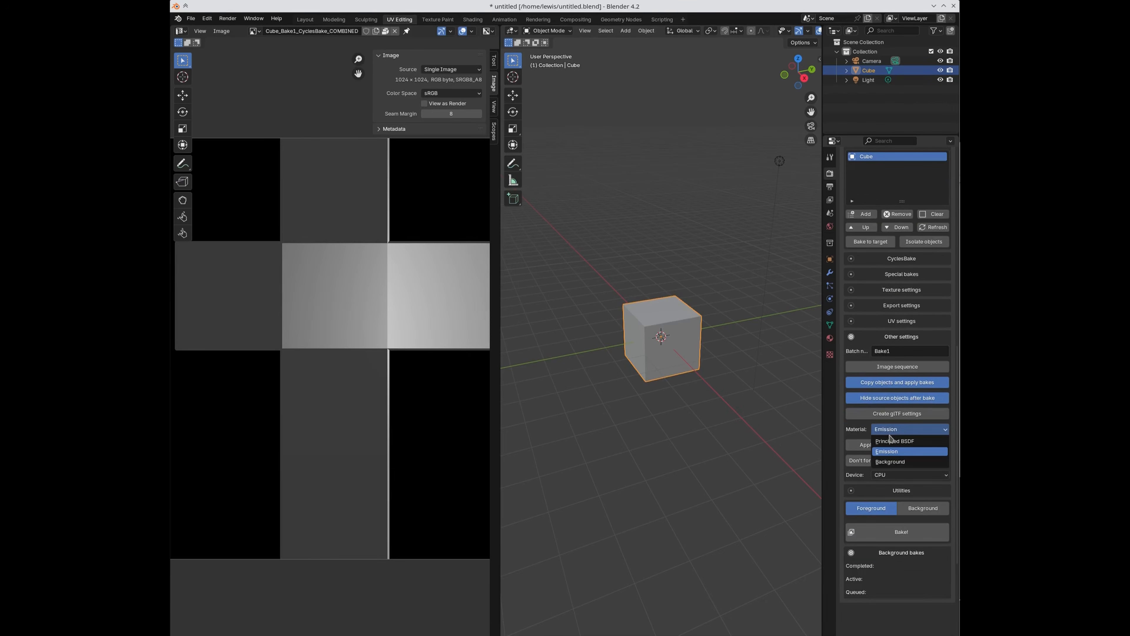
left_click(886, 441)
left_click(884, 432)
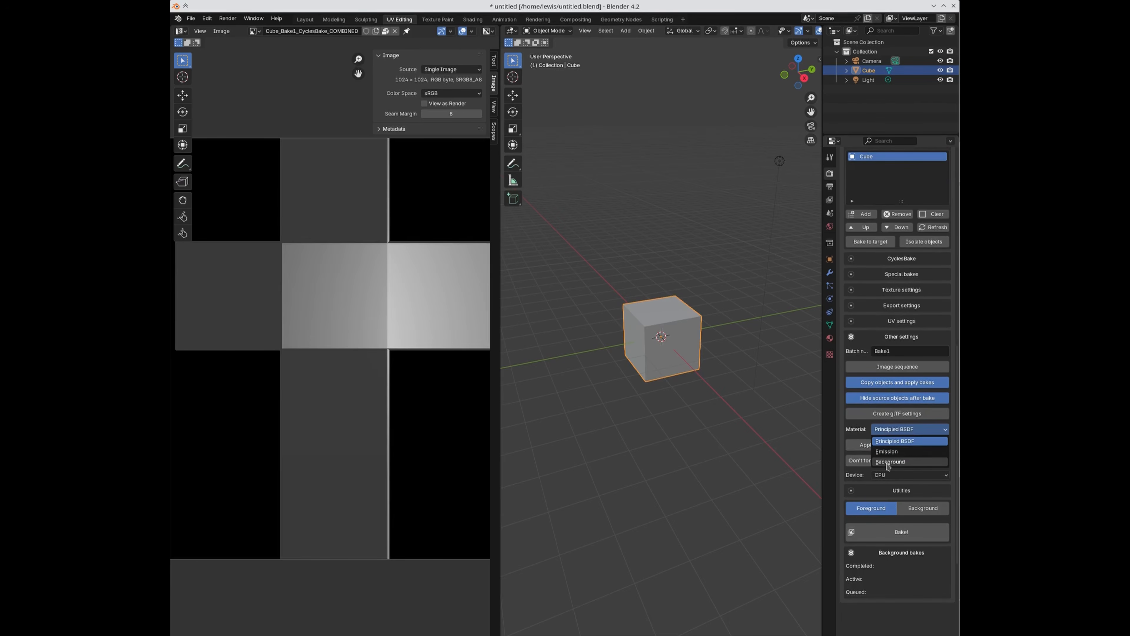
left_click(887, 463)
left_click(899, 534)
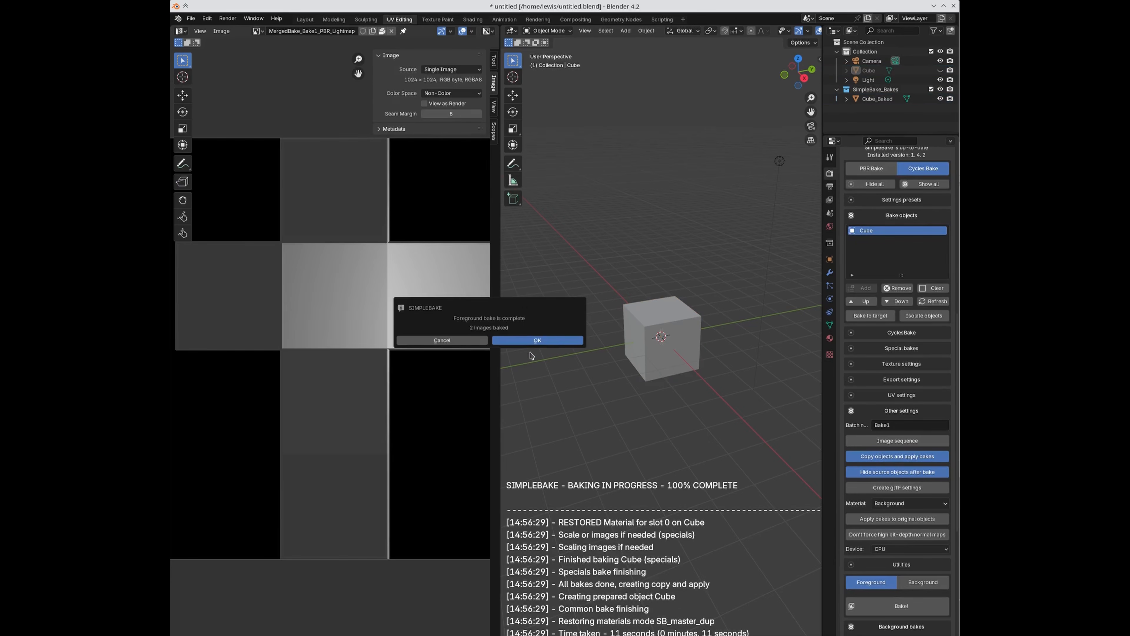
left_click(526, 341)
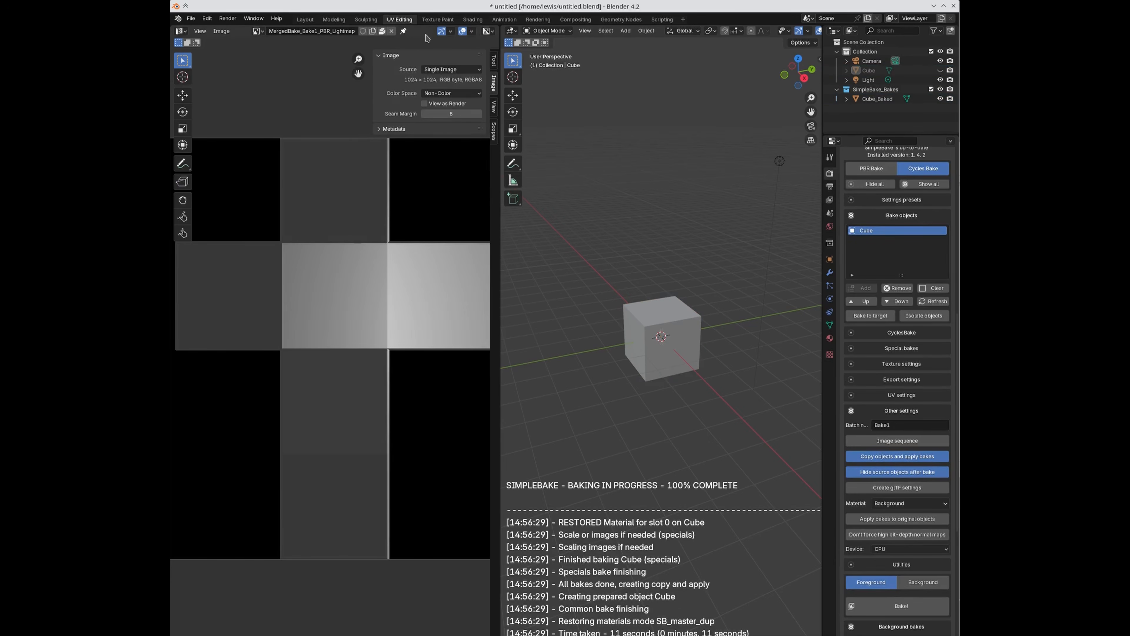
Step: Select Cube_Baked in the Shading workspace to view its MergedBake_Baked node setup
left_click(472, 19)
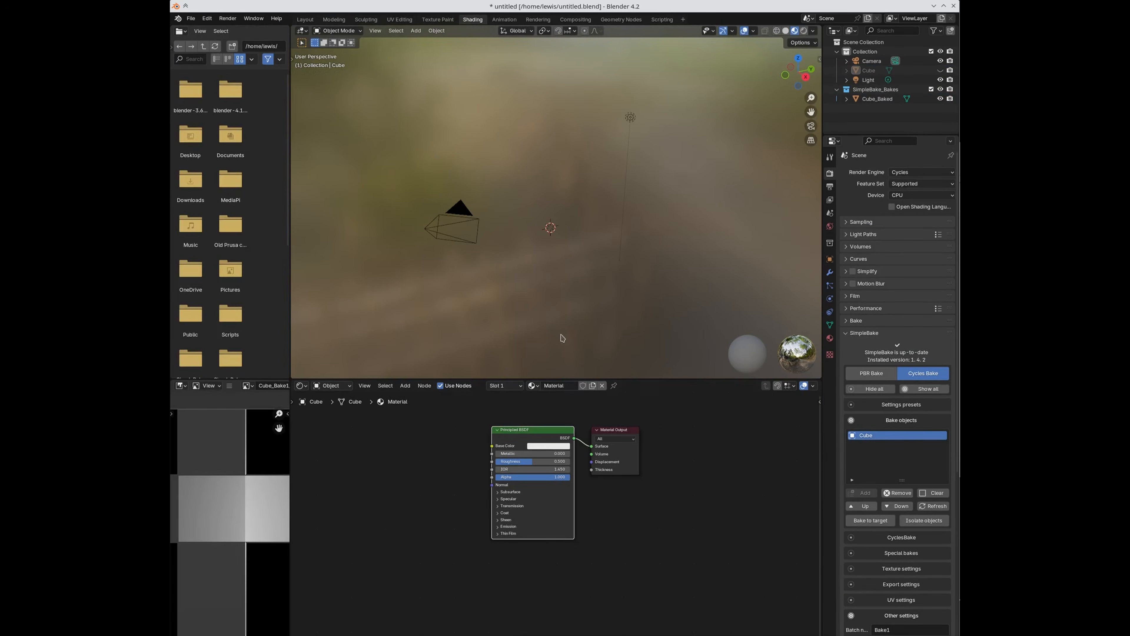
left_click(853, 99)
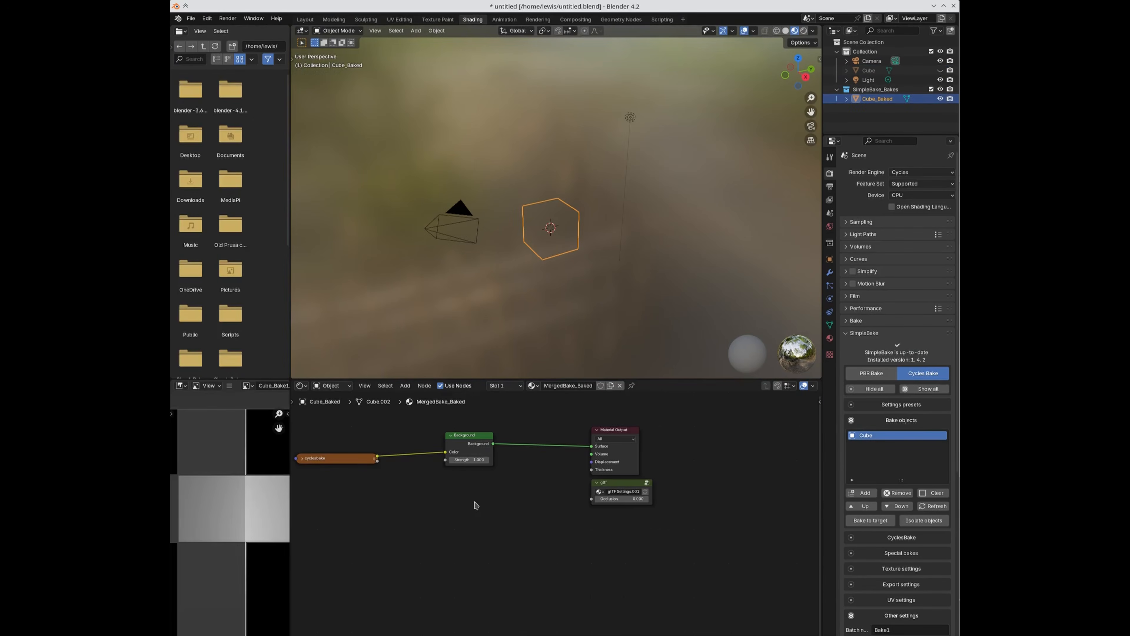
middle_click_drag(475, 503, 538, 506)
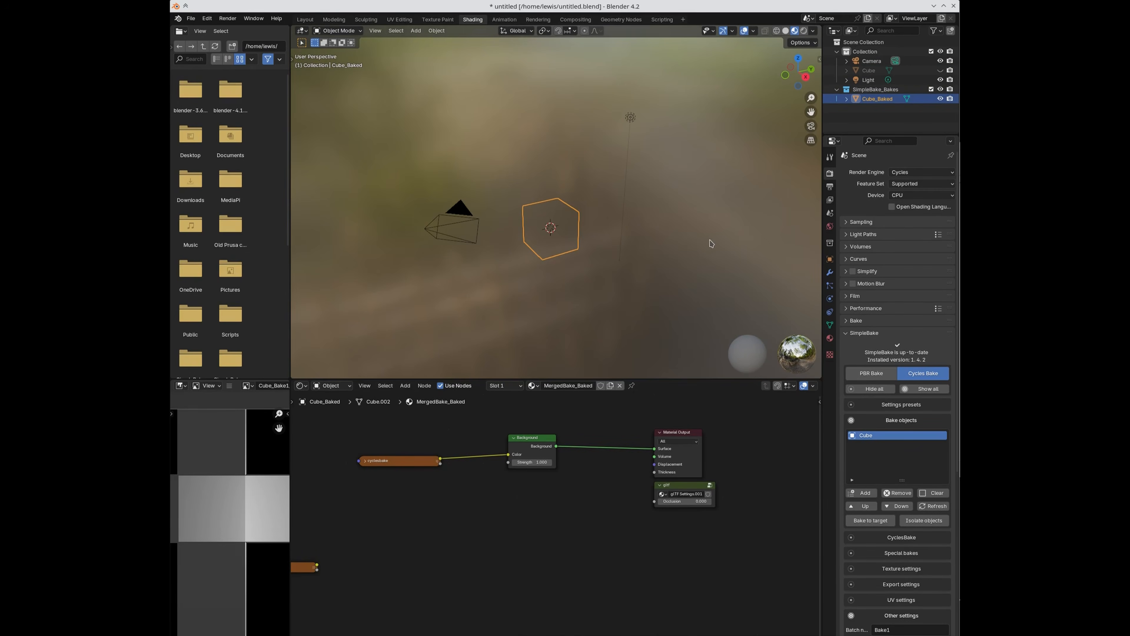
scroll(890, 507, "down", 4)
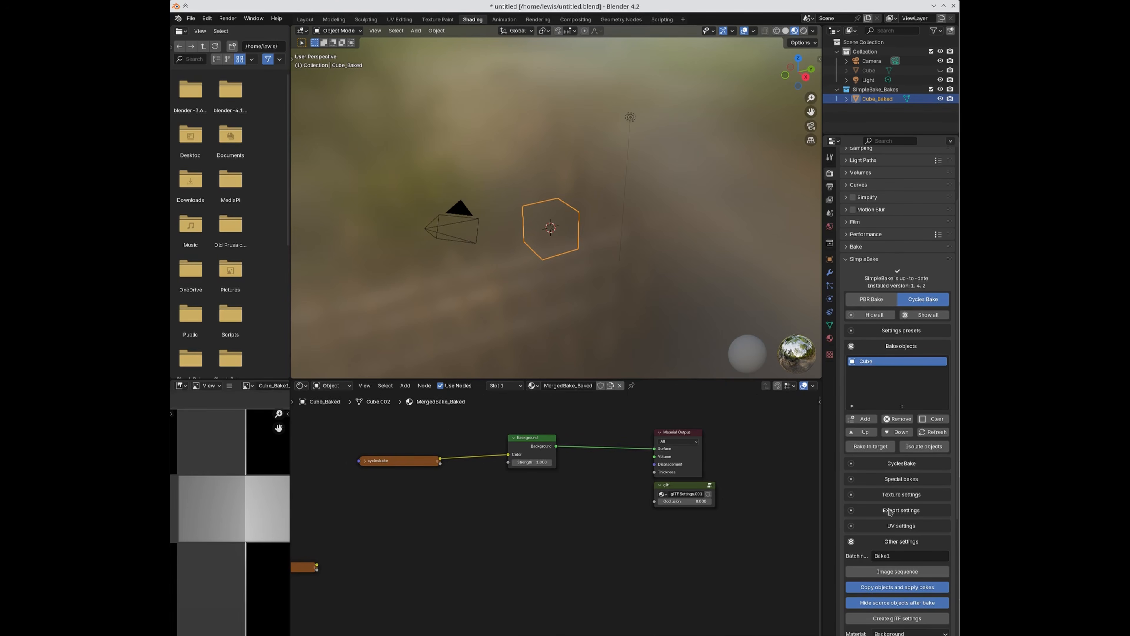
Step: Set the applied copy's material to Emission and the bake device to GPU Compute
scroll(890, 511, "down", 5)
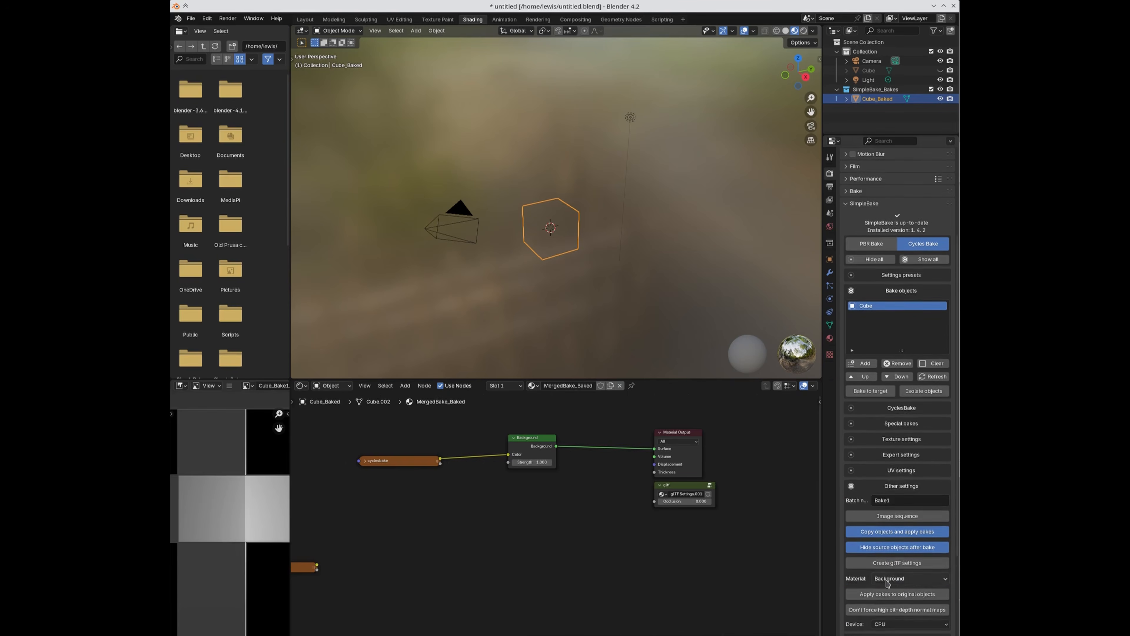
left_click(908, 541)
left_click(888, 563)
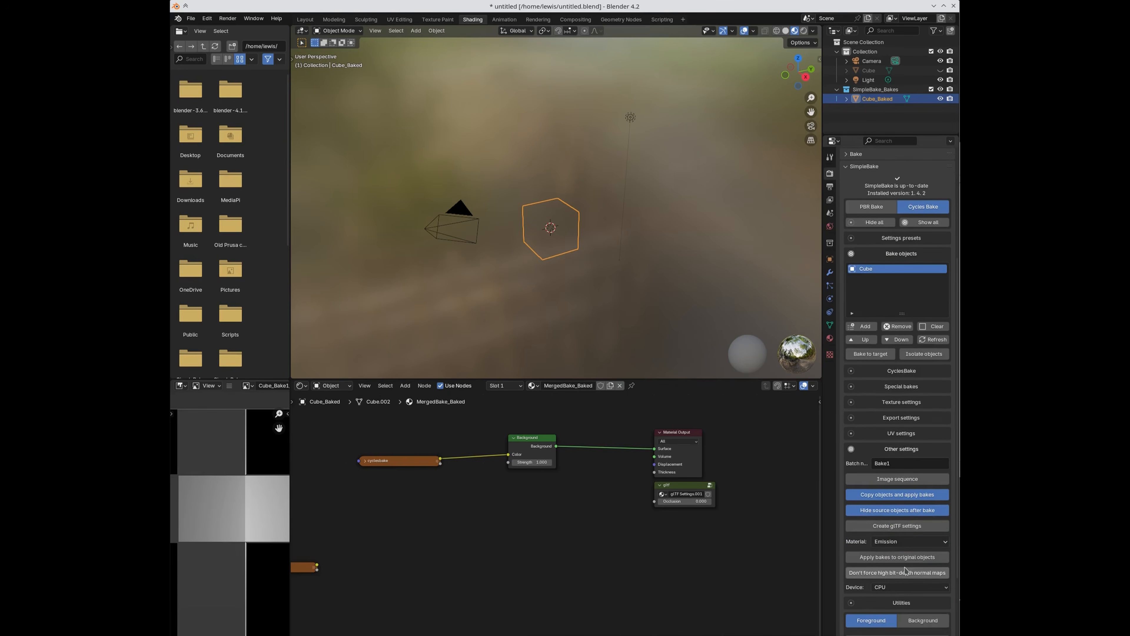
scroll(885, 596, "down", 5)
left_click(891, 487)
left_click(893, 506)
Step: Attempt the bake twice; it aborts because the source Cube is hidden in the viewport
left_click(890, 540)
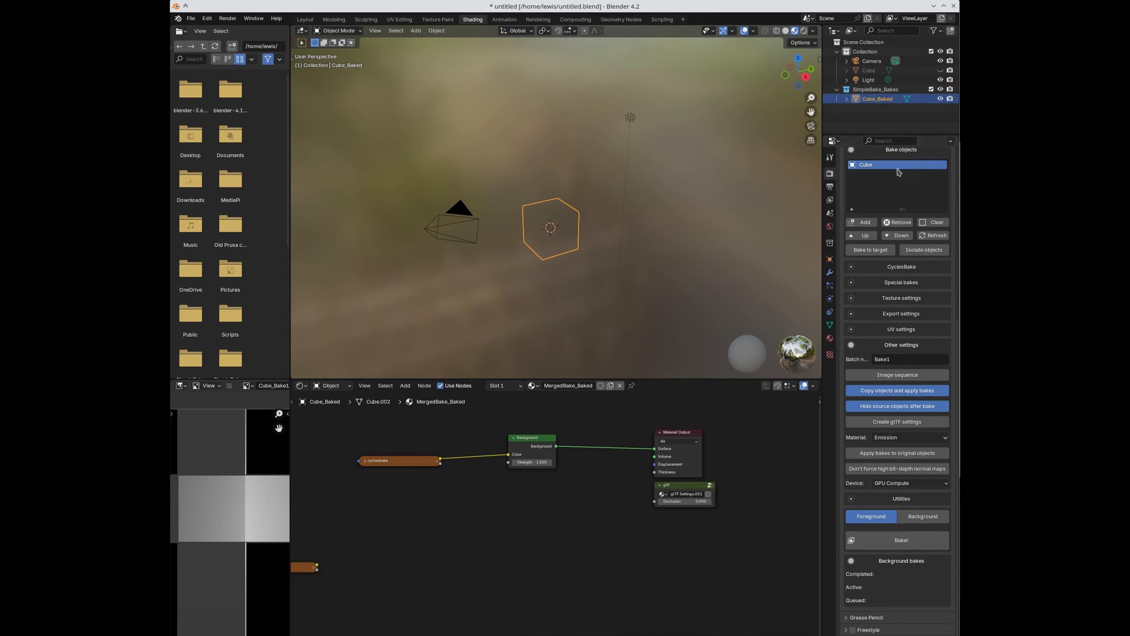
left_click(882, 540)
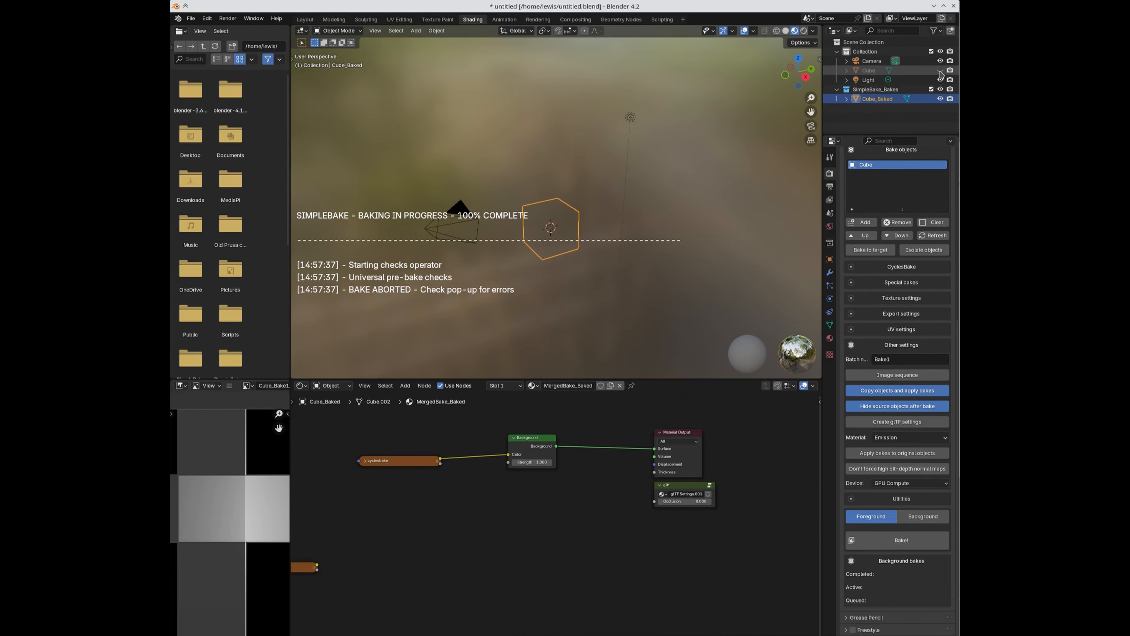
right_click(867, 90)
Step: Delete the SimpleBake_Bakes hierarchy, unhide the Cube, and rebake it into a fresh Cube_Baked
left_click(868, 97)
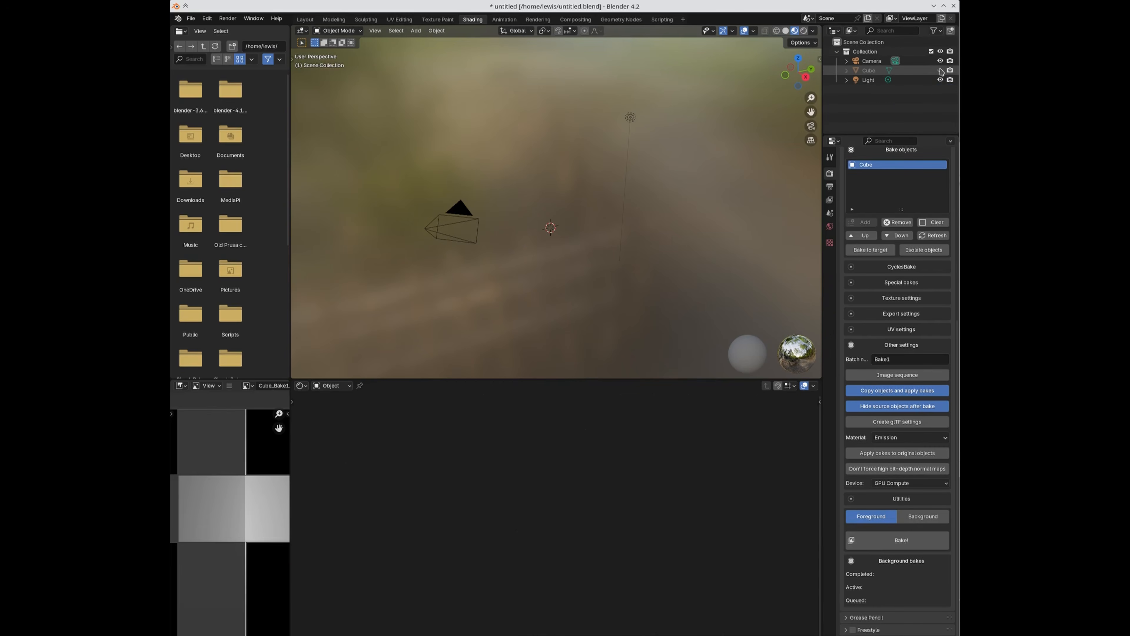
left_click(940, 70)
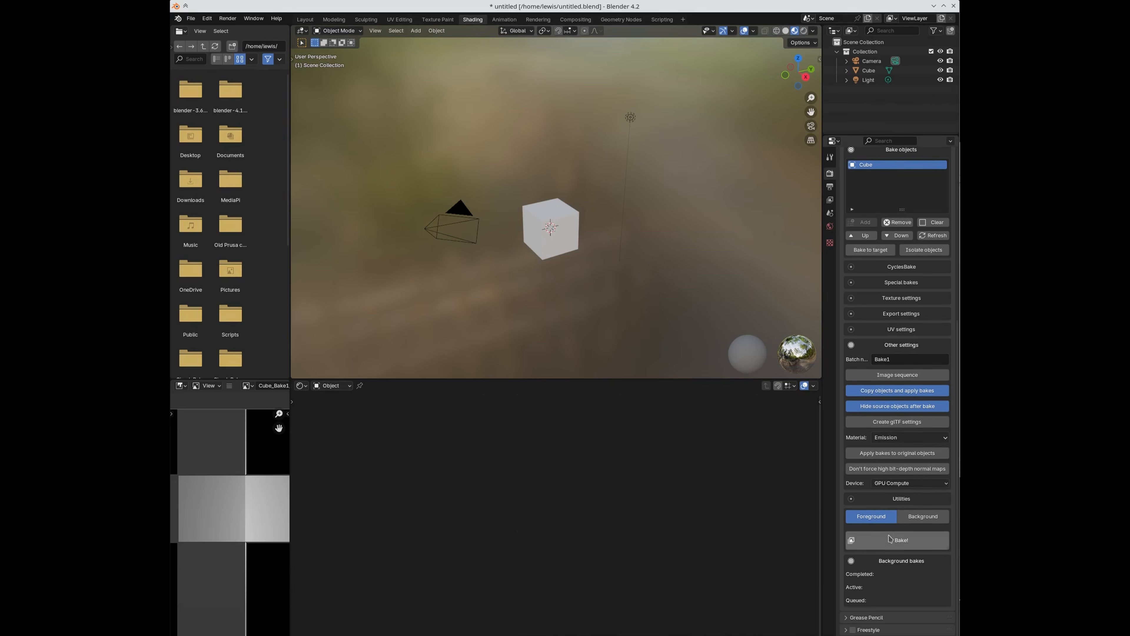
left_click(886, 545)
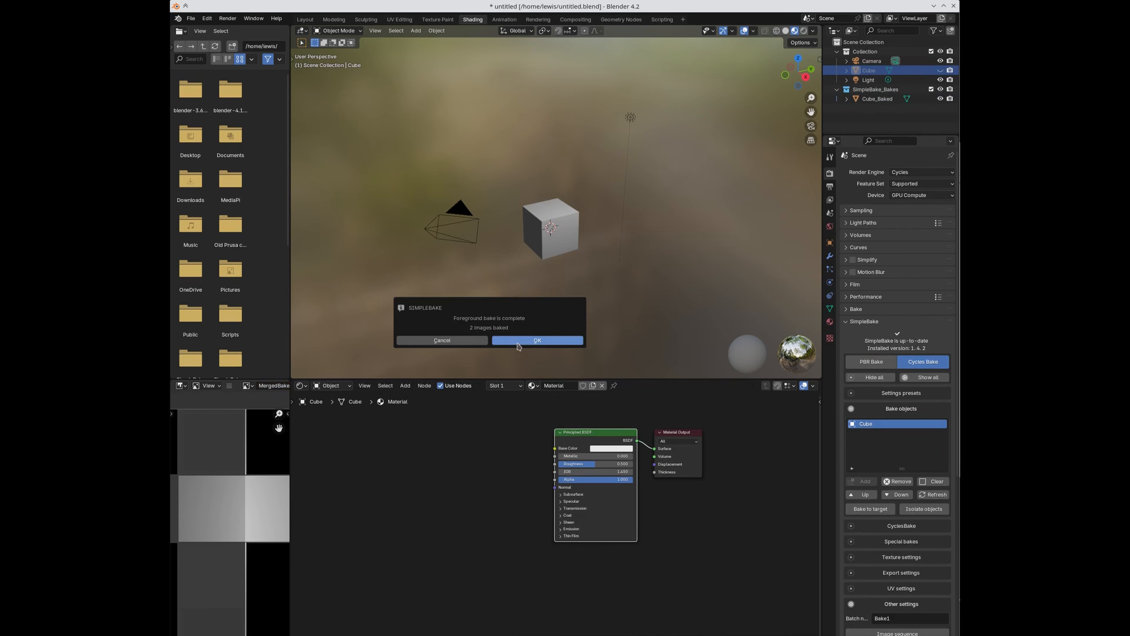
Step: Dismiss the bake-complete message and look through the Cycles bake and SimpleBake utilities panels
left_click(517, 344)
scroll(920, 521, "down", 3)
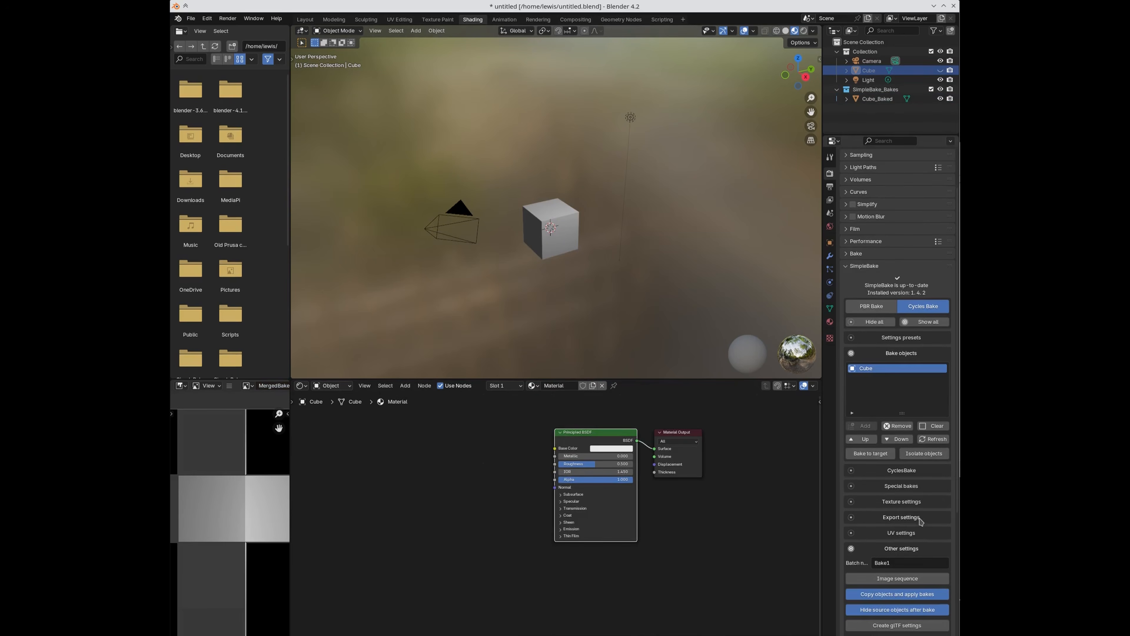
left_click(898, 470)
left_click(899, 472)
scroll(914, 513, "down", 10)
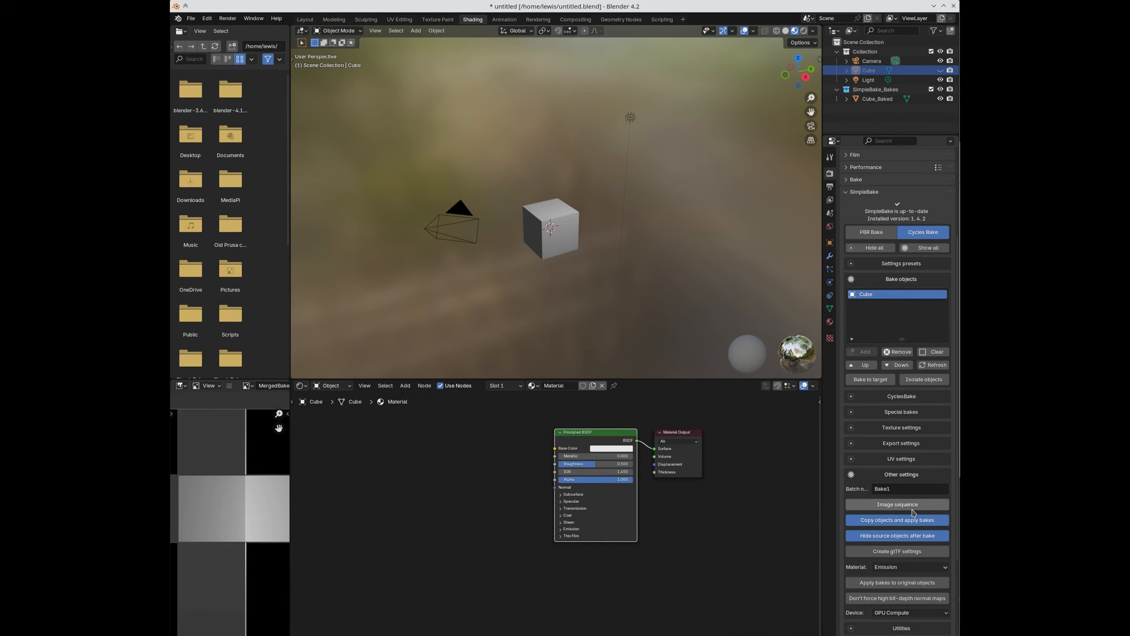
scroll(913, 512, "down", 1)
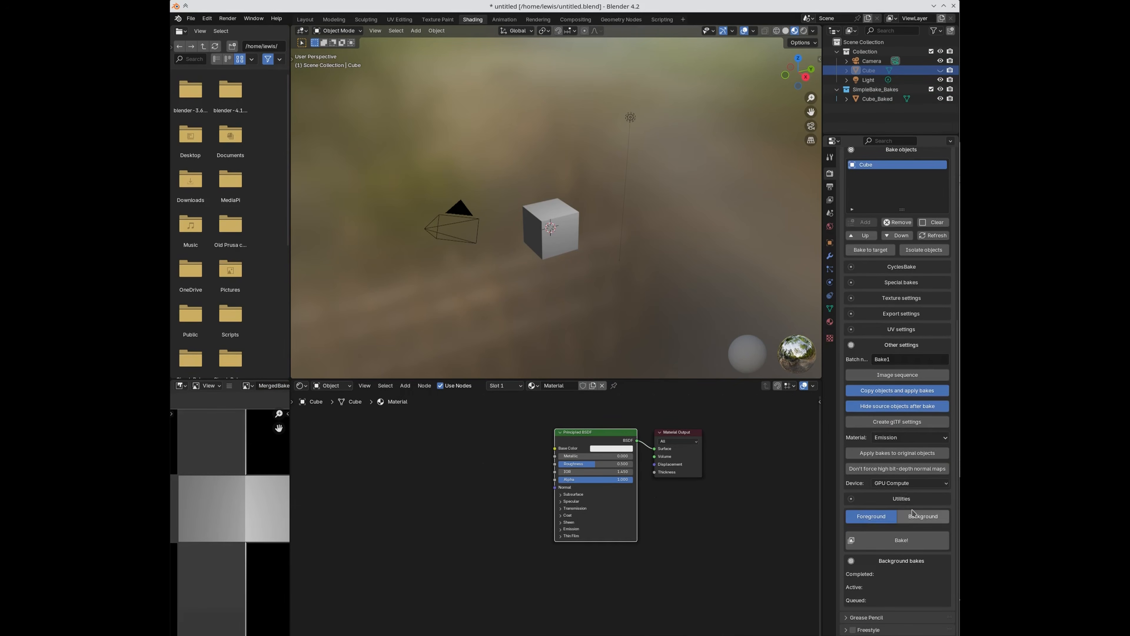
left_click(895, 500)
left_click(894, 500)
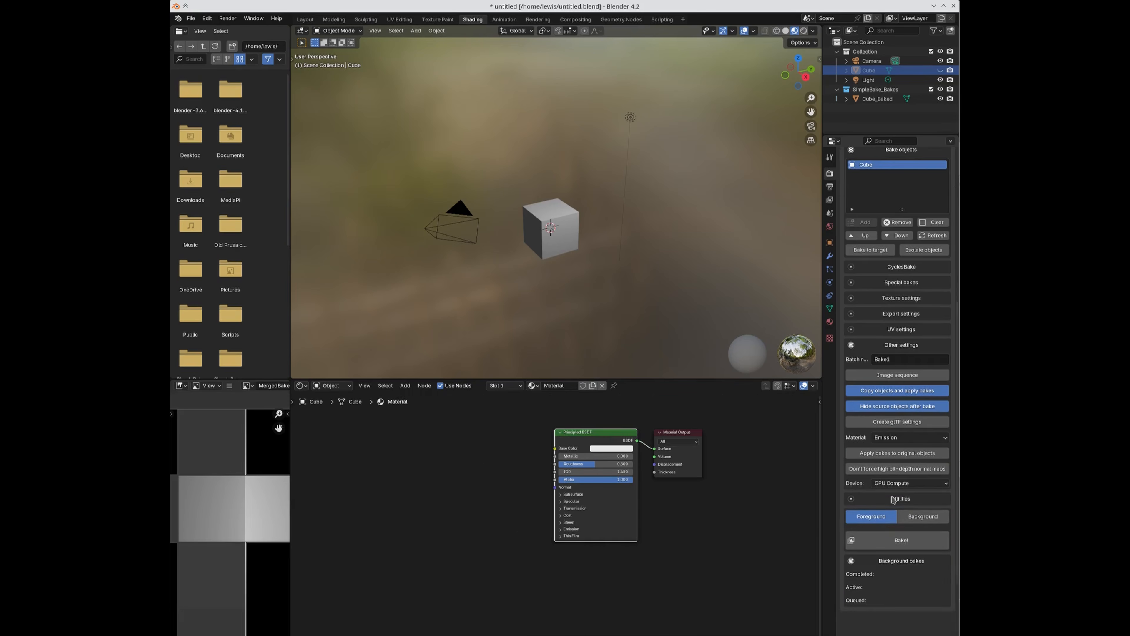
scroll(894, 499, "up", 5)
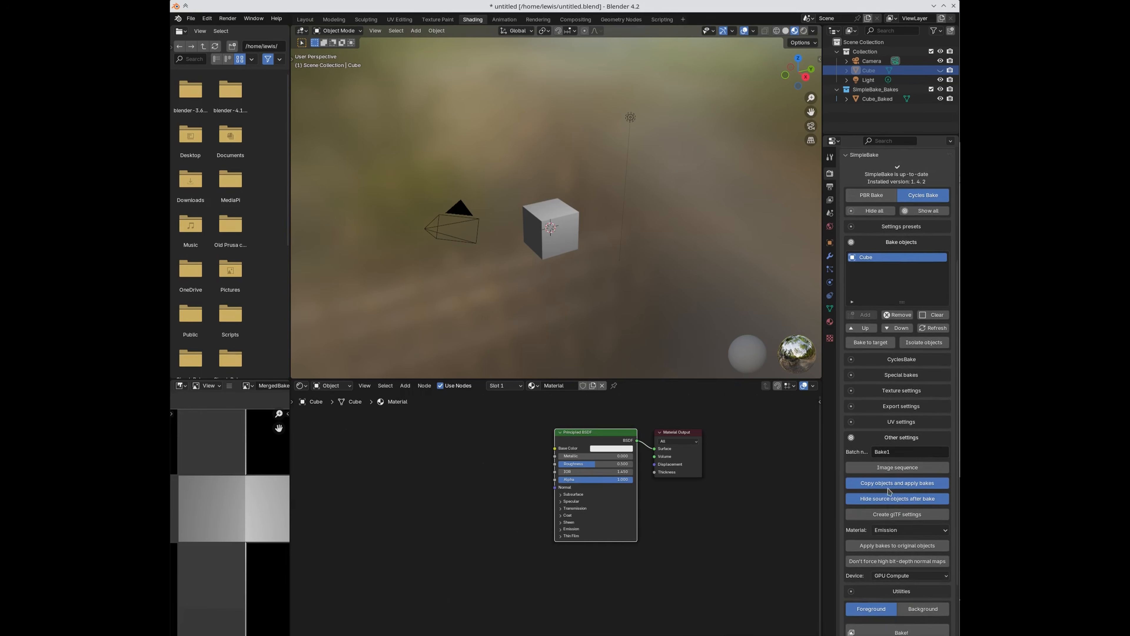
scroll(899, 547, "down", 4)
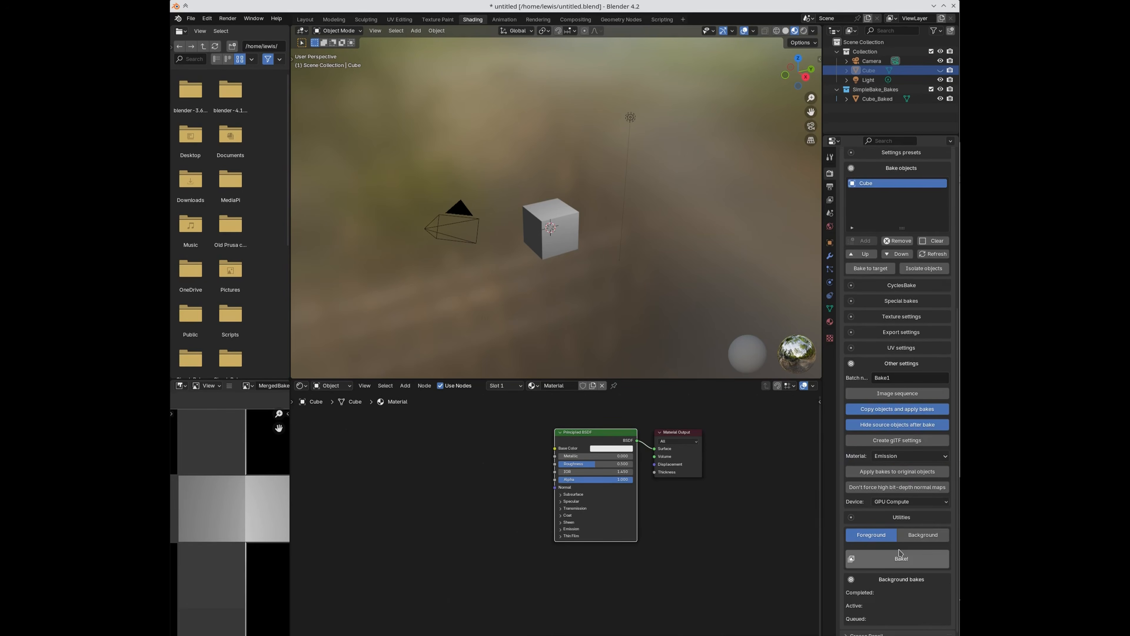
scroll(899, 552, "down", 1)
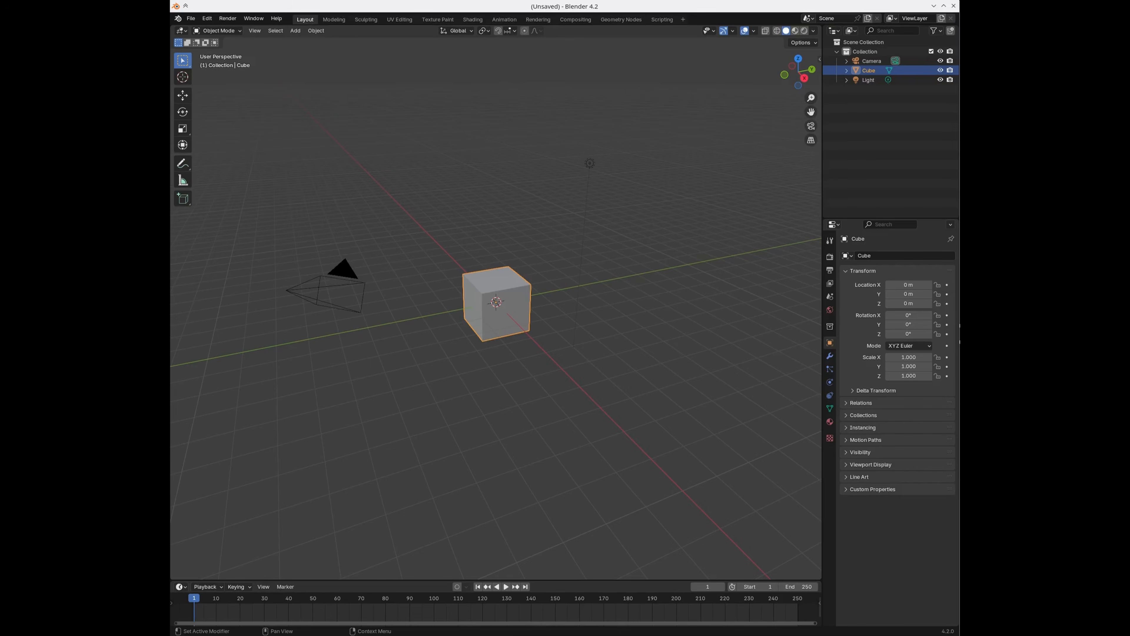
Step: In Render Properties, expand SimpleBake's Bake objects list, still empty in PBR Bake mode
left_click(830, 257)
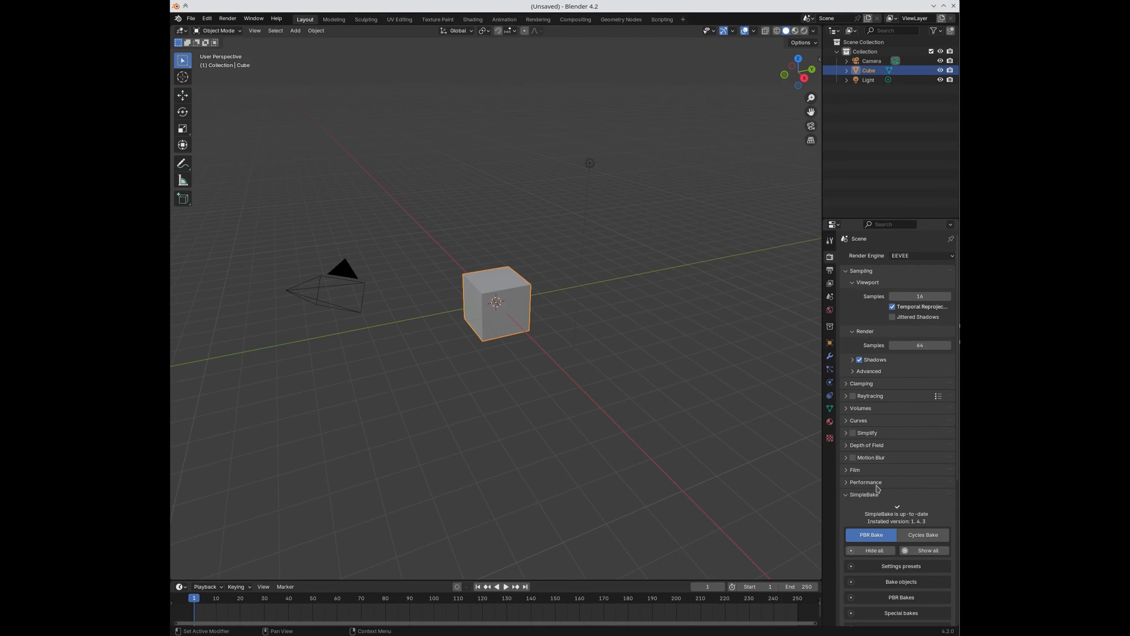
scroll(891, 481, "down", 10)
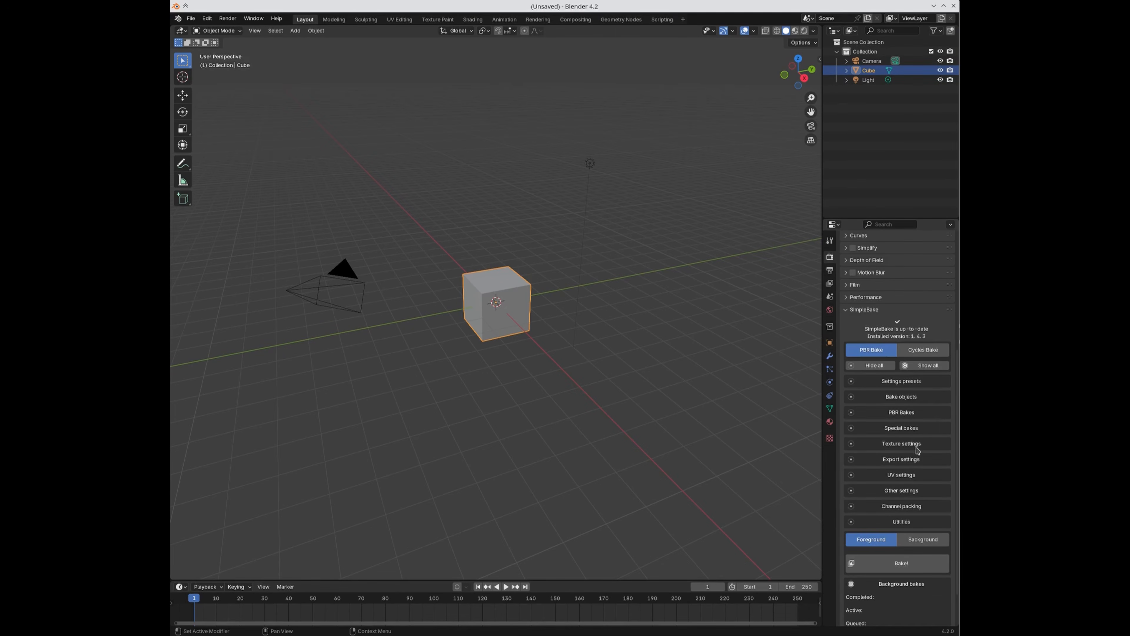
left_click(901, 397)
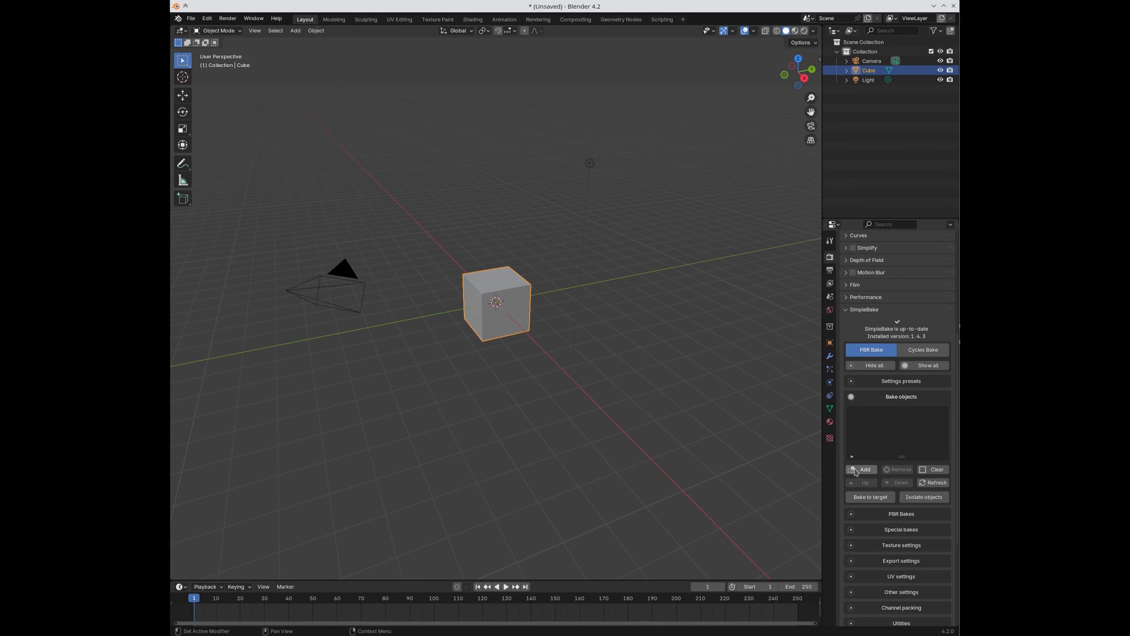
Step: Add a Magic Texture node in the Shading workspace and link its Color to the Principled BSDF Base Color
left_click(472, 20)
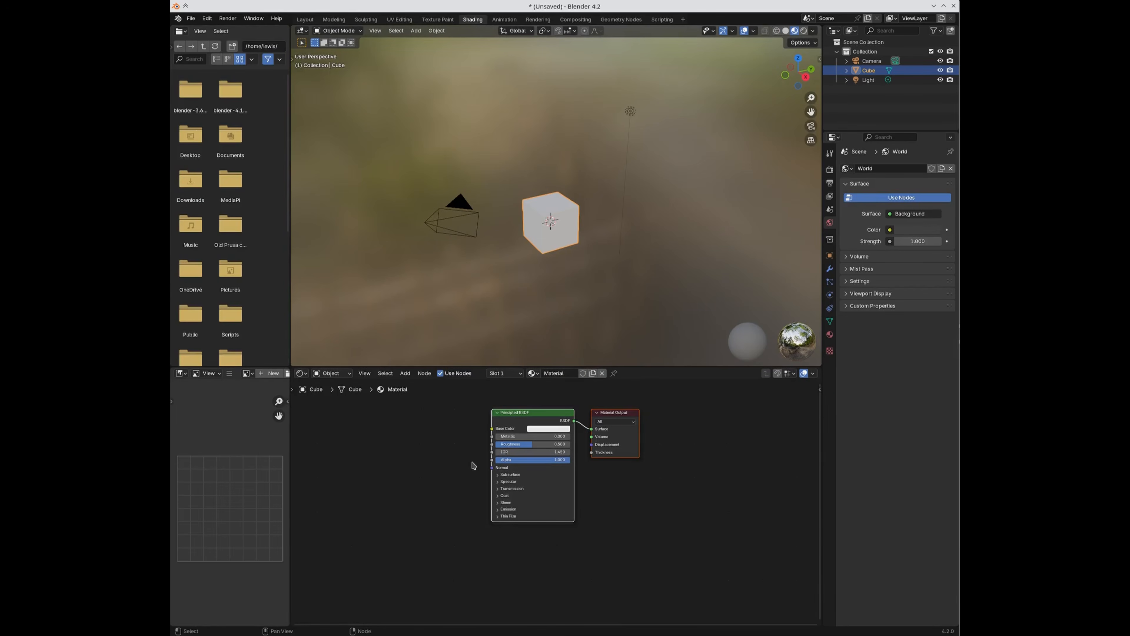
key("shift+a")
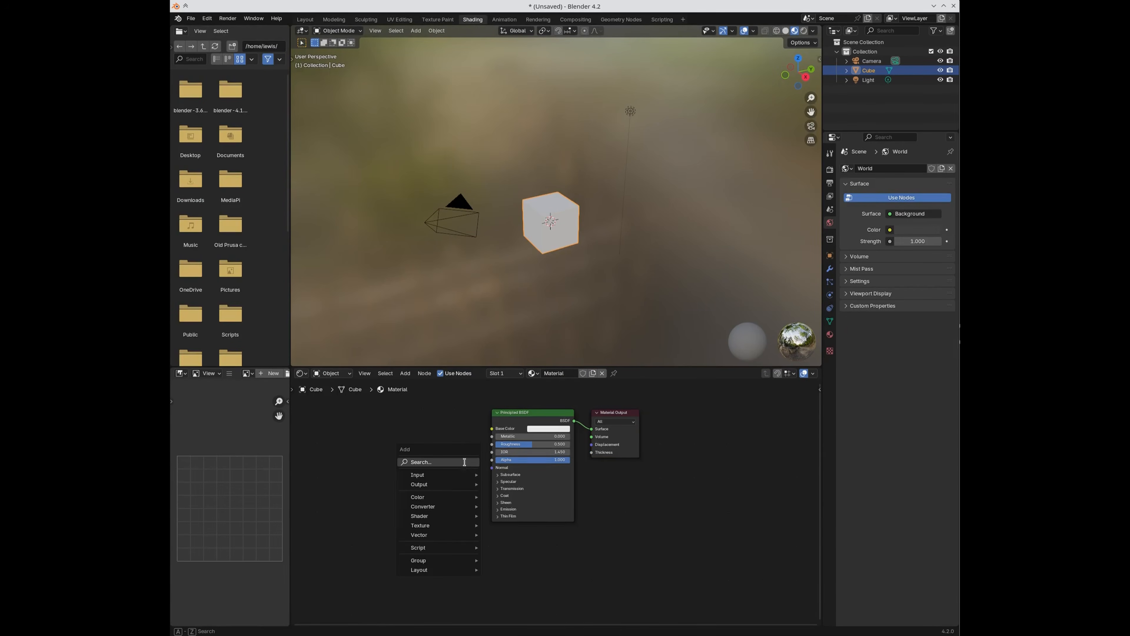
left_click(465, 464)
type("mah")
key("BackSpace")
type("g")
key("Return")
left_click(380, 451)
left_click_drag(427, 462, 492, 429)
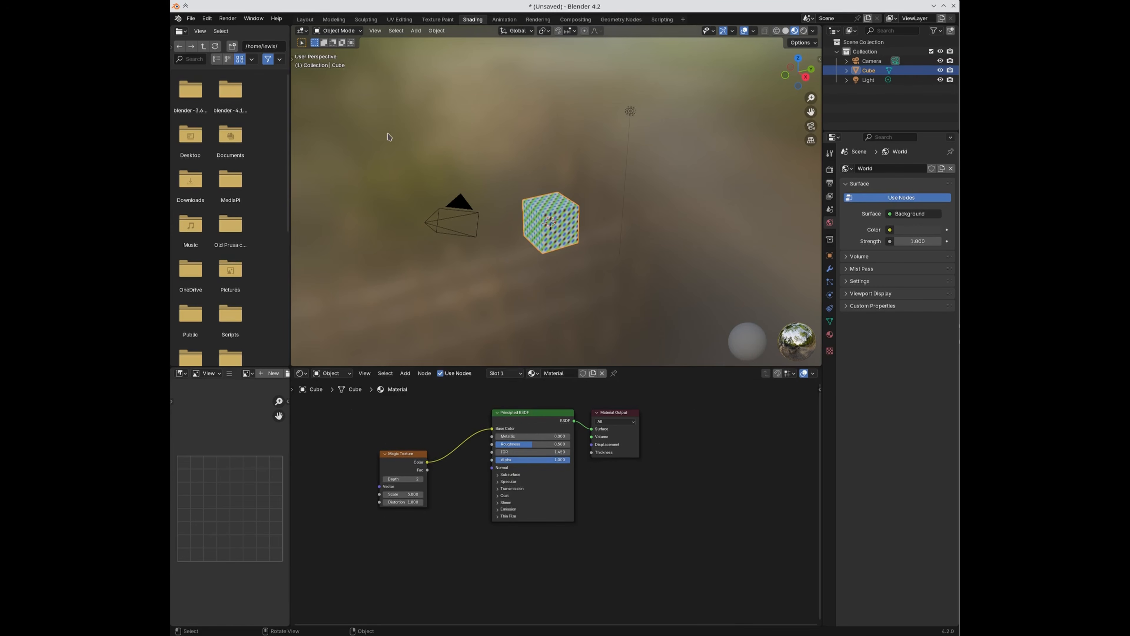
left_click(305, 19)
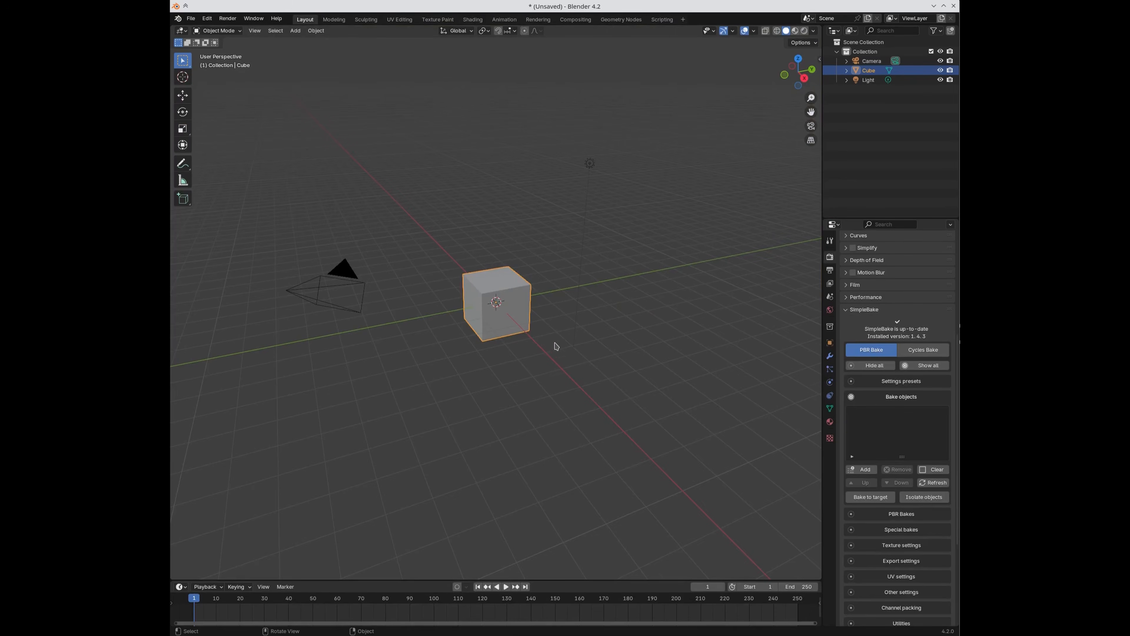
Step: Add a Subdivision Surface modifier to the cube with viewport level 3
scroll(556, 346, "up", 4)
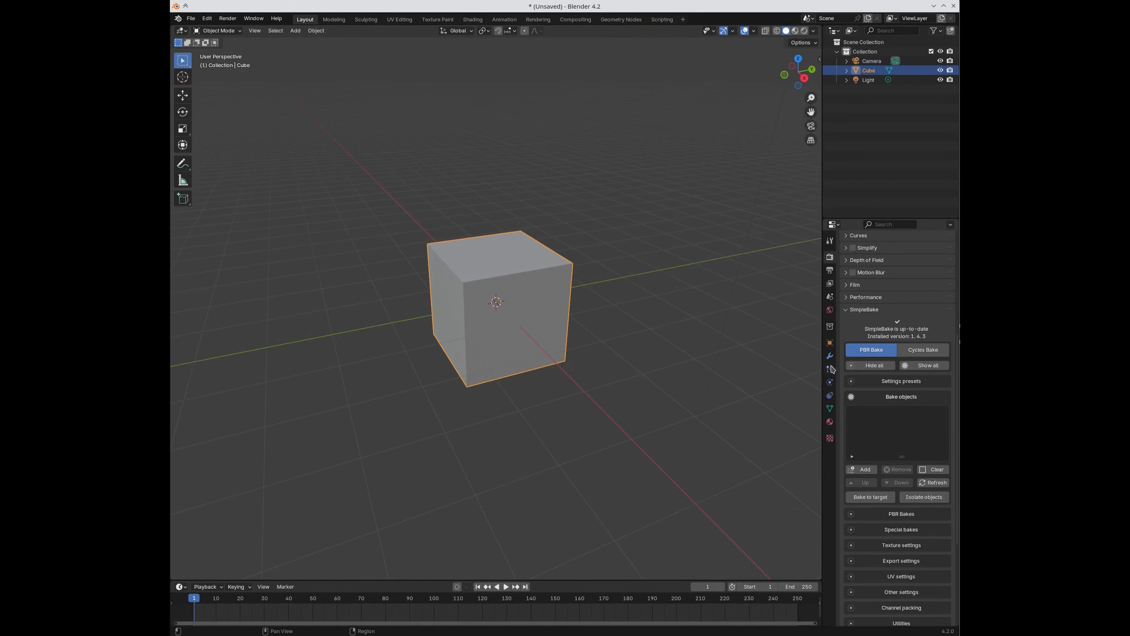
left_click(830, 356)
left_click(877, 256)
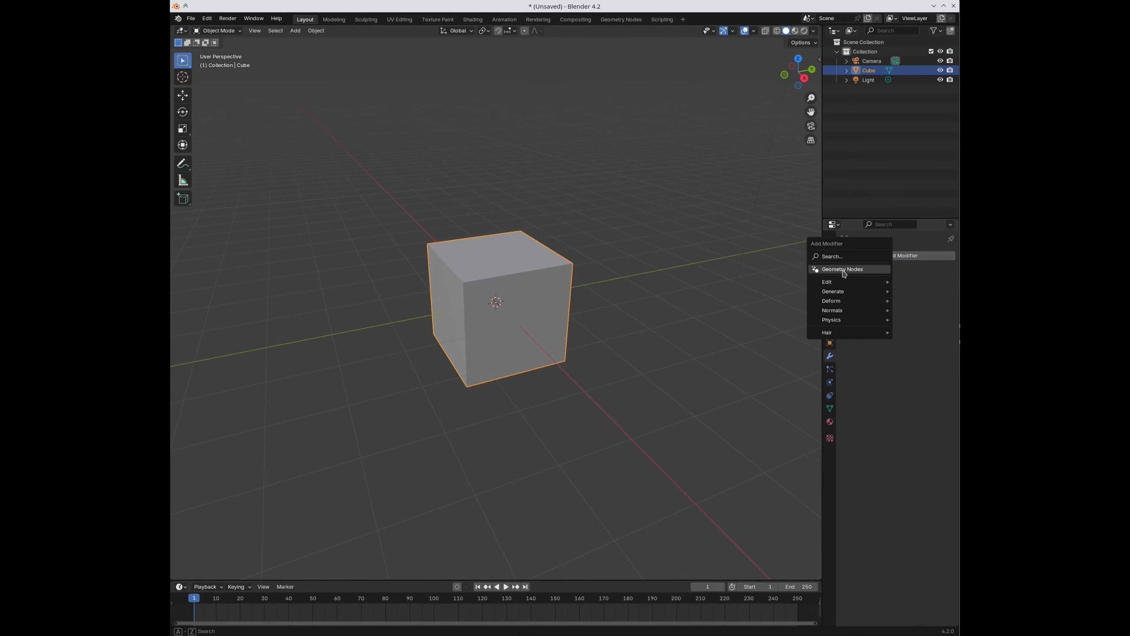
left_click(840, 257)
type("sub")
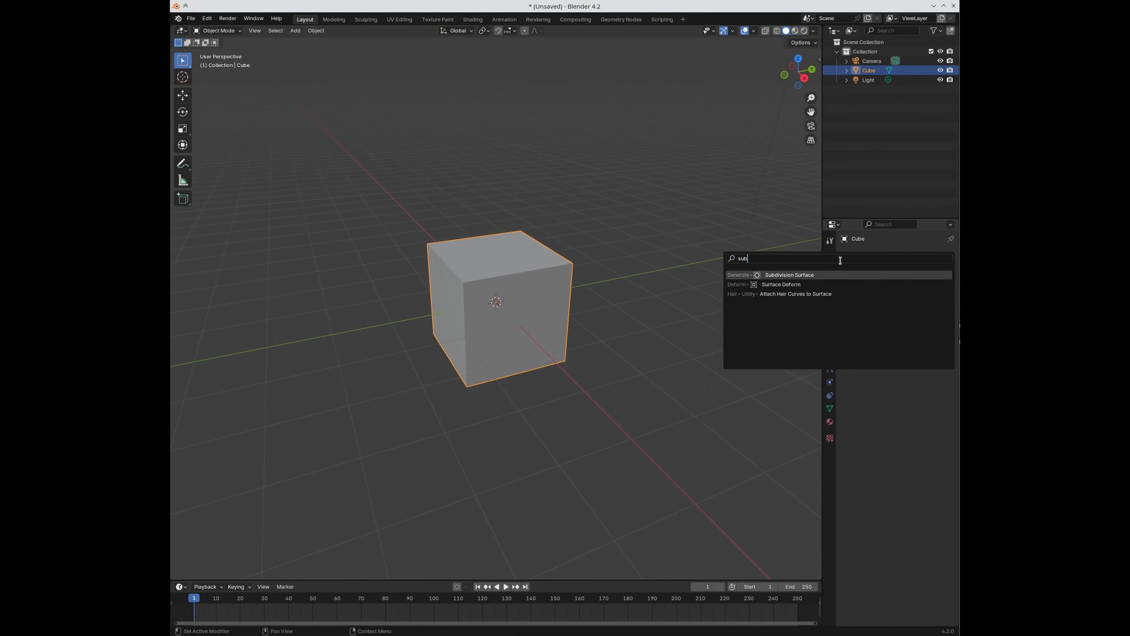
key("Return")
left_click(909, 296)
type("3")
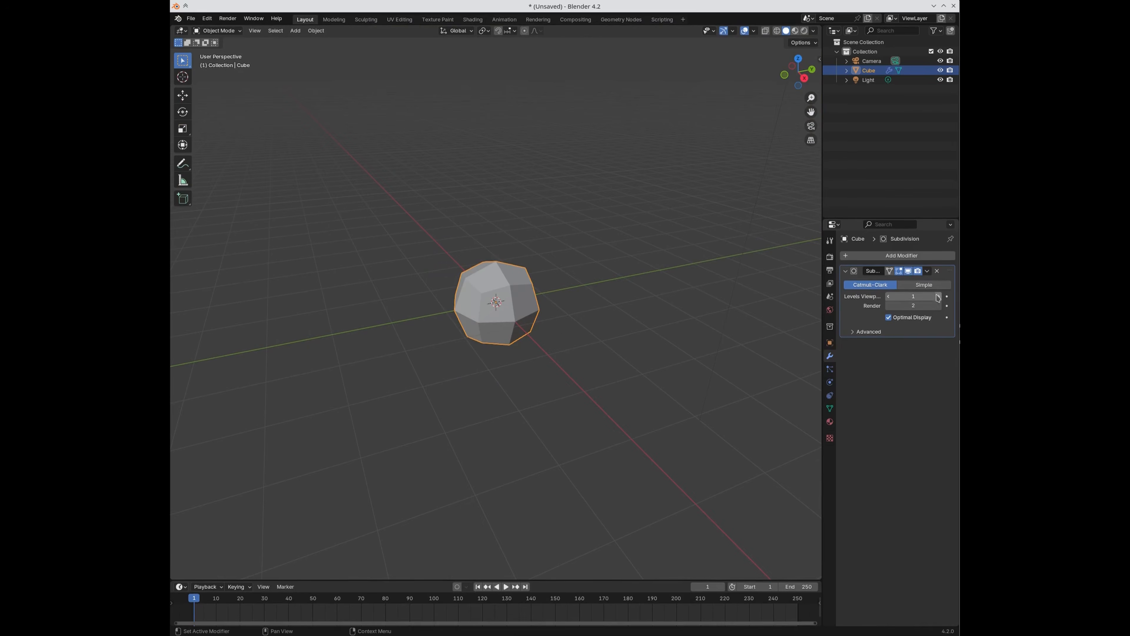
key("Return")
Step: Add a Displace modifier driven by a new Clouds texture
left_click(886, 258)
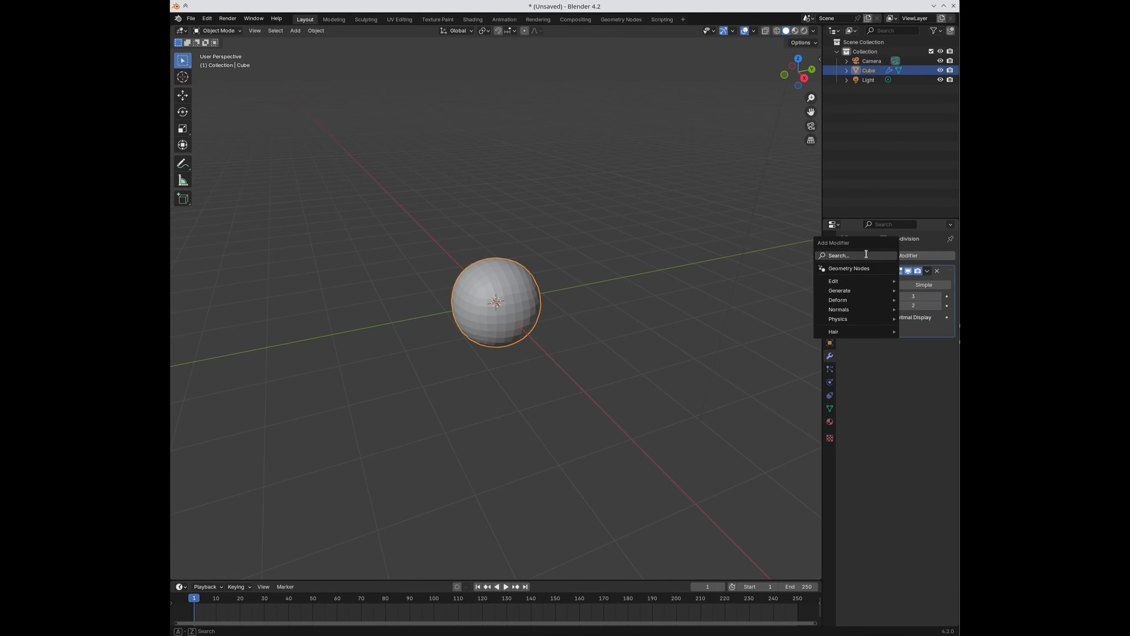
type("dis")
key("Return")
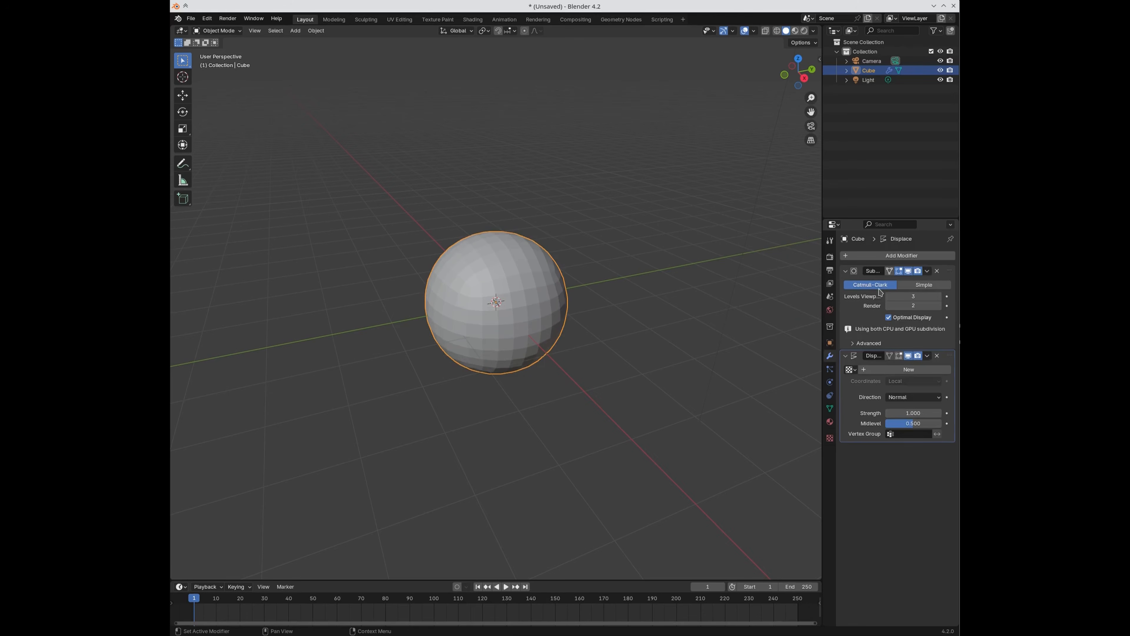
left_click(830, 438)
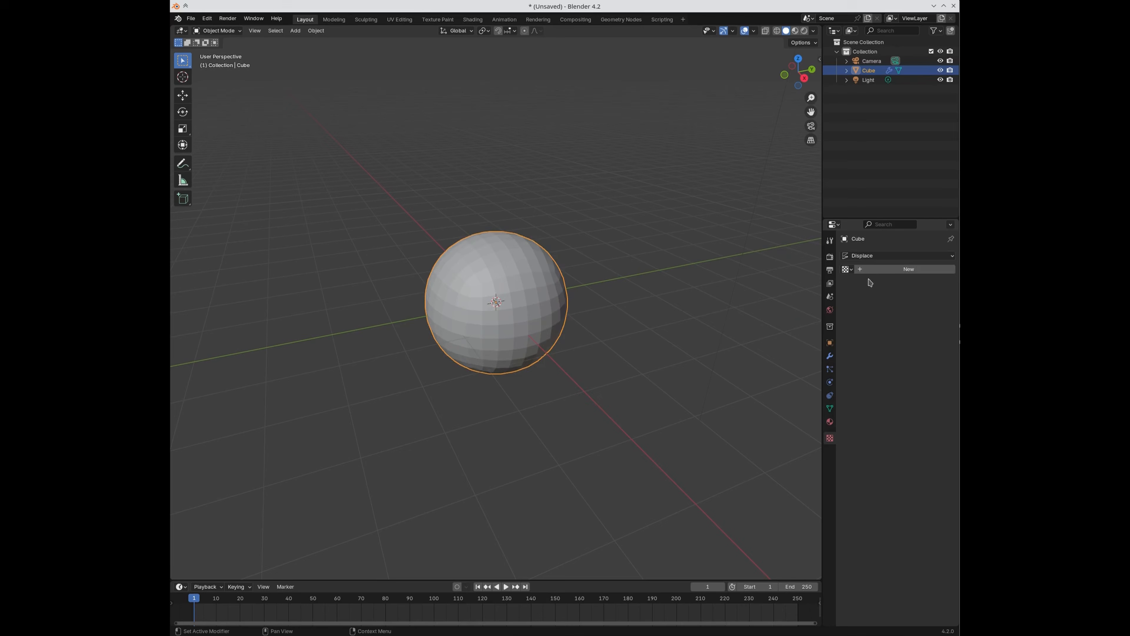
left_click(872, 270)
left_click(881, 284)
left_click(887, 314)
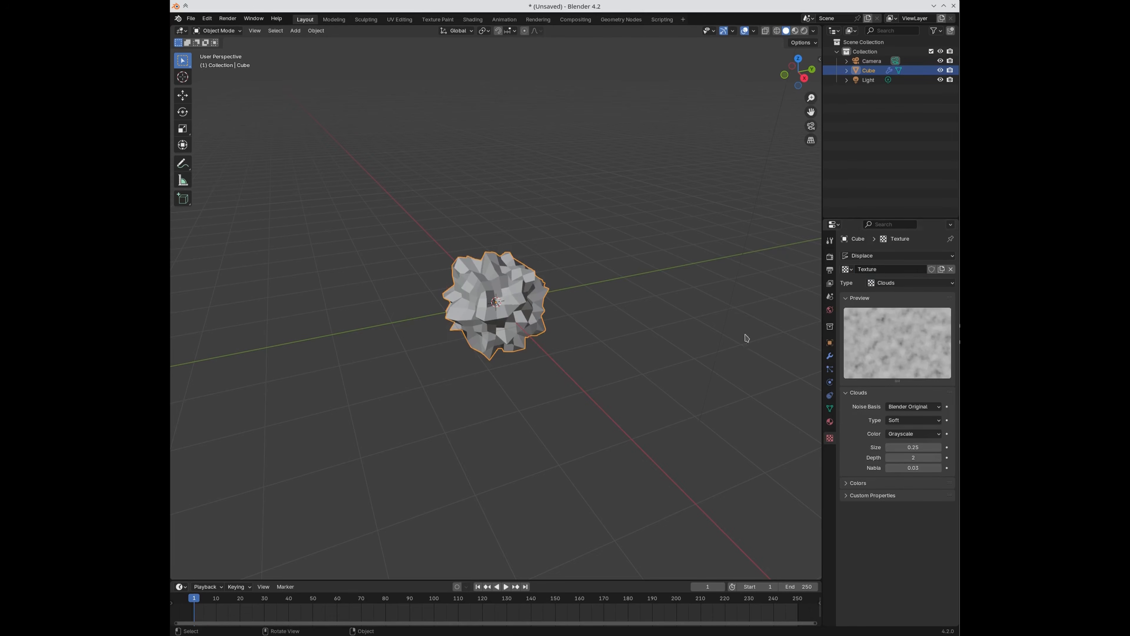
left_click(829, 356)
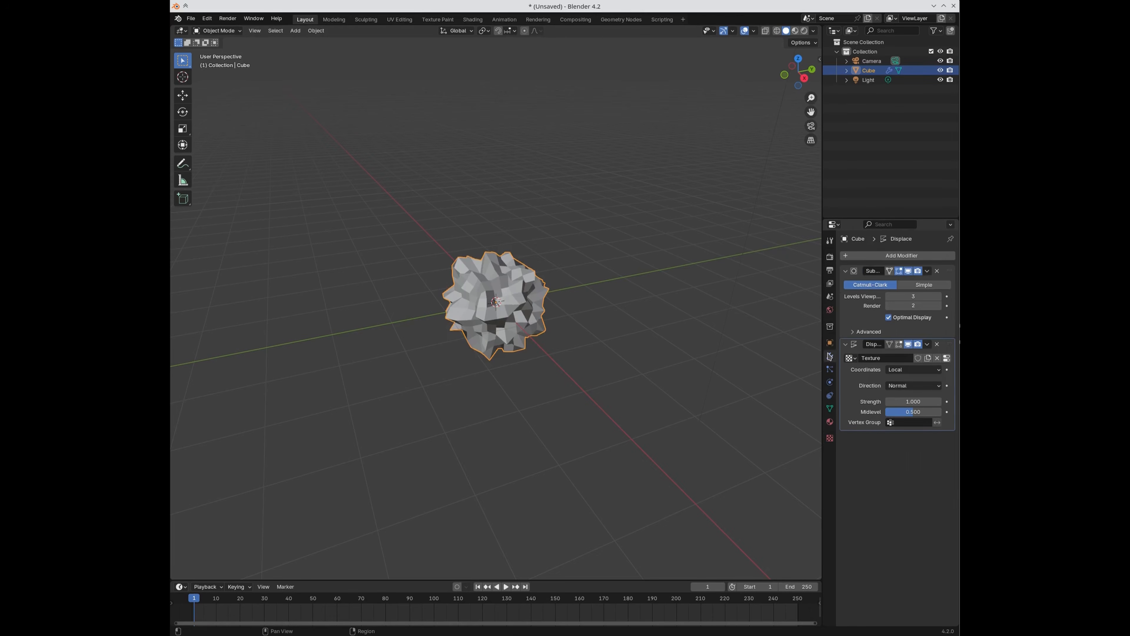
Step: Add a second Subdivision Surface modifier, then apply all modifiers permanently with Ctrl+A
left_click(868, 256)
left_click(834, 261)
type("sub")
key("Return")
left_click(939, 463)
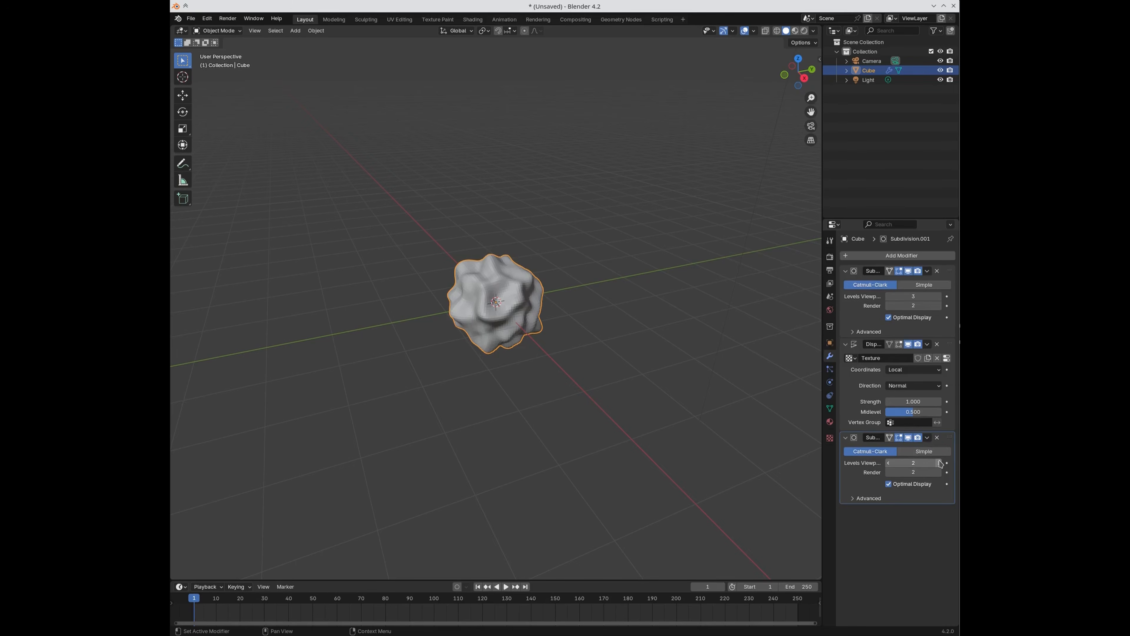
left_click(853, 321)
key("ctrl+a")
key("ctrl+a")
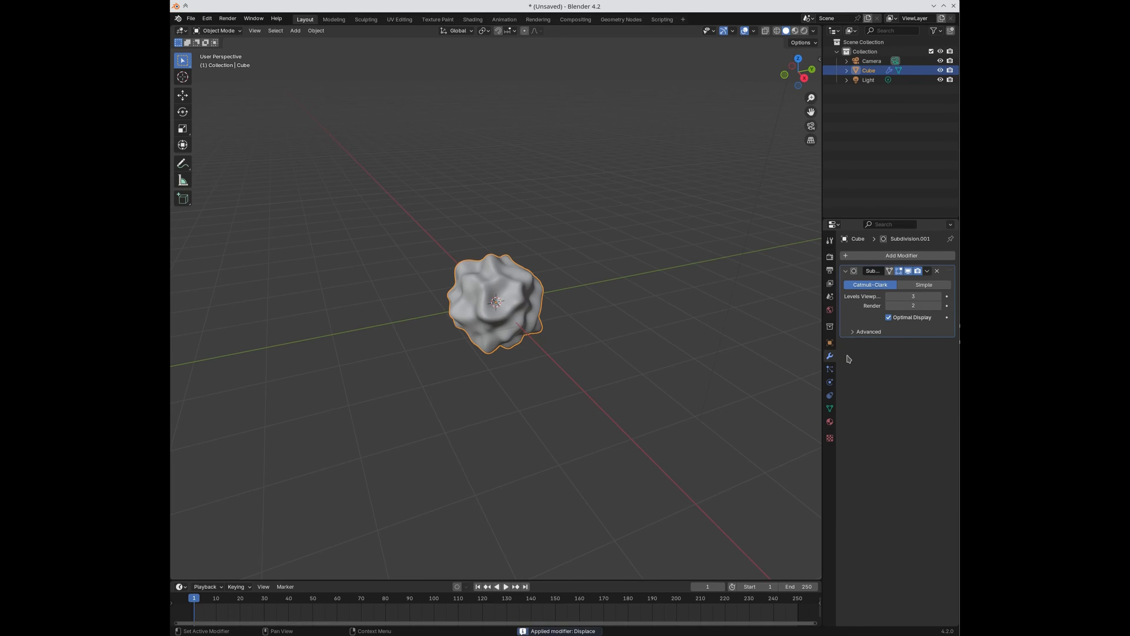
key("ctrl+a")
scroll(588, 336, "up", 3)
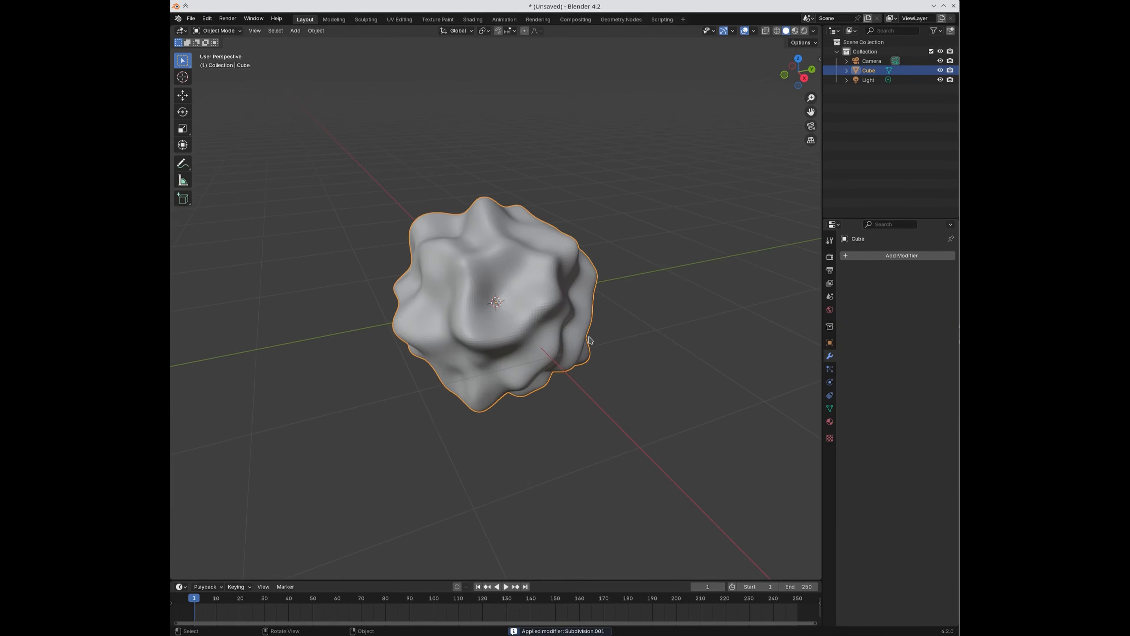
left_click(472, 19)
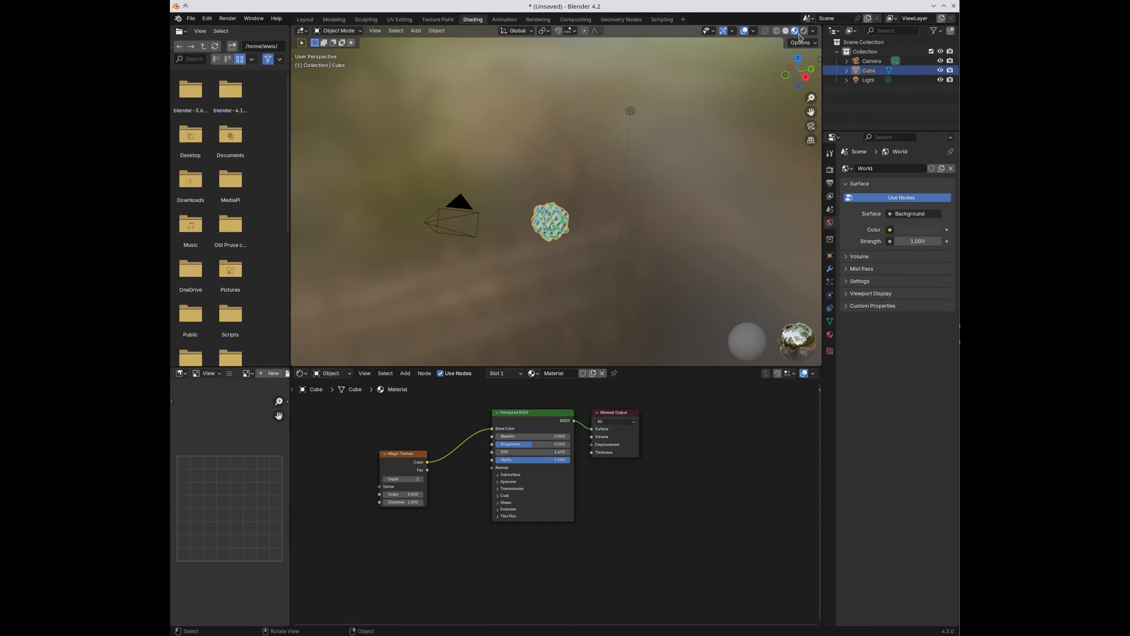
Step: Zoom and orbit around the Magic-textured blob to inspect it, then deselect it
scroll(555, 196, "up", 7)
middle_click_drag(542, 319, 559, 293)
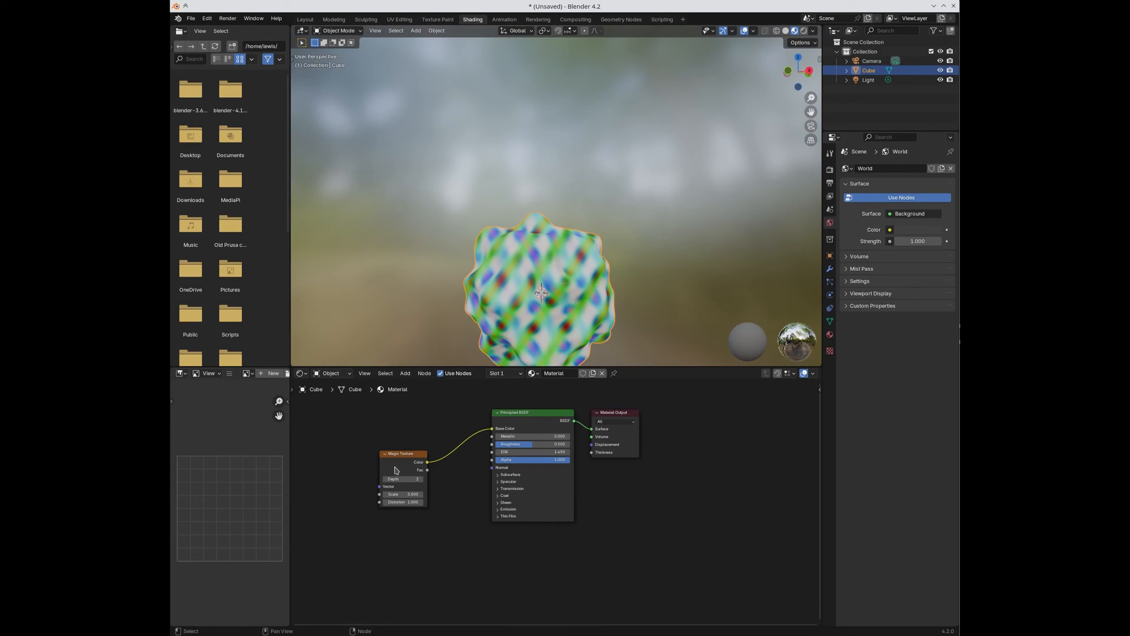
middle_click_drag(561, 334, 554, 301)
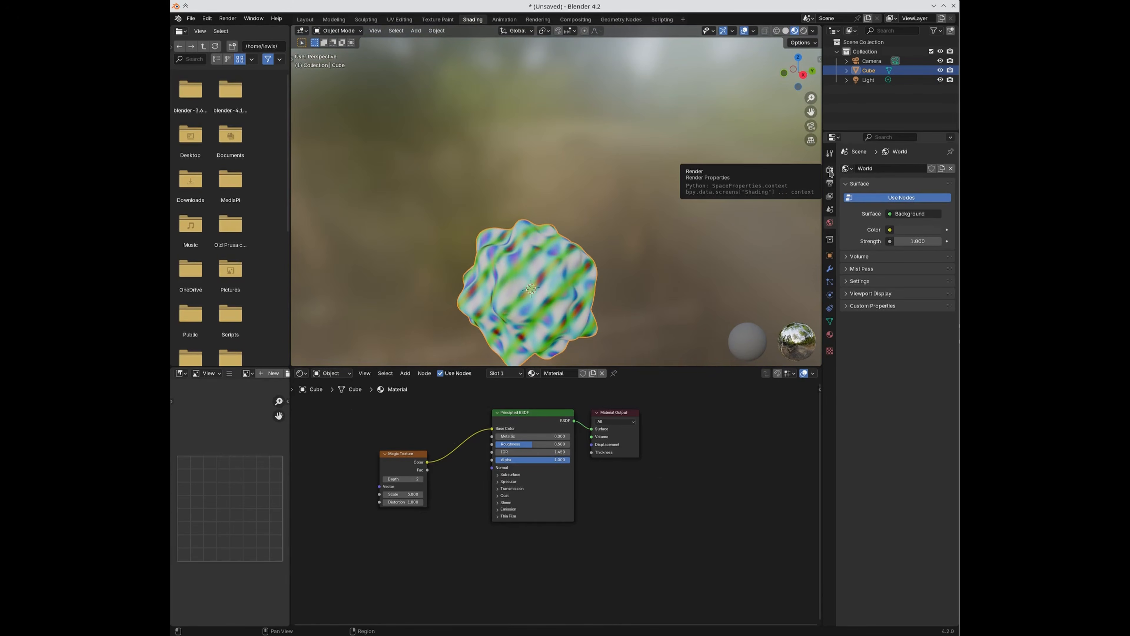
left_click(669, 281)
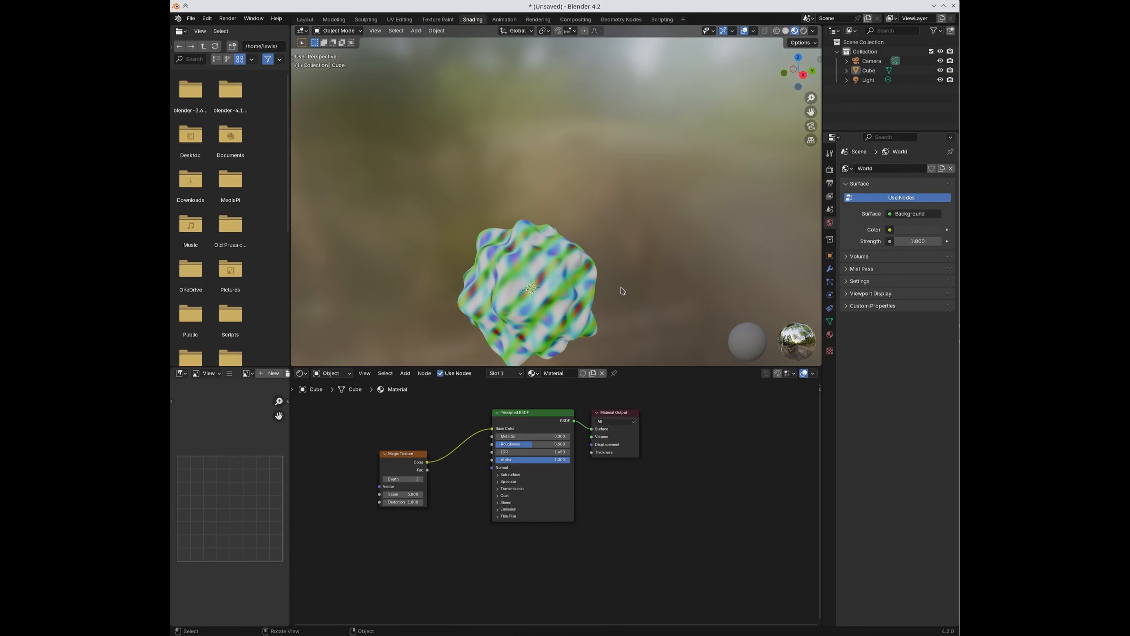
key("shift+a")
Step: Duplicate the blob in place and isolate it, then delete the duplicate again
left_click(556, 303)
key("shift+d")
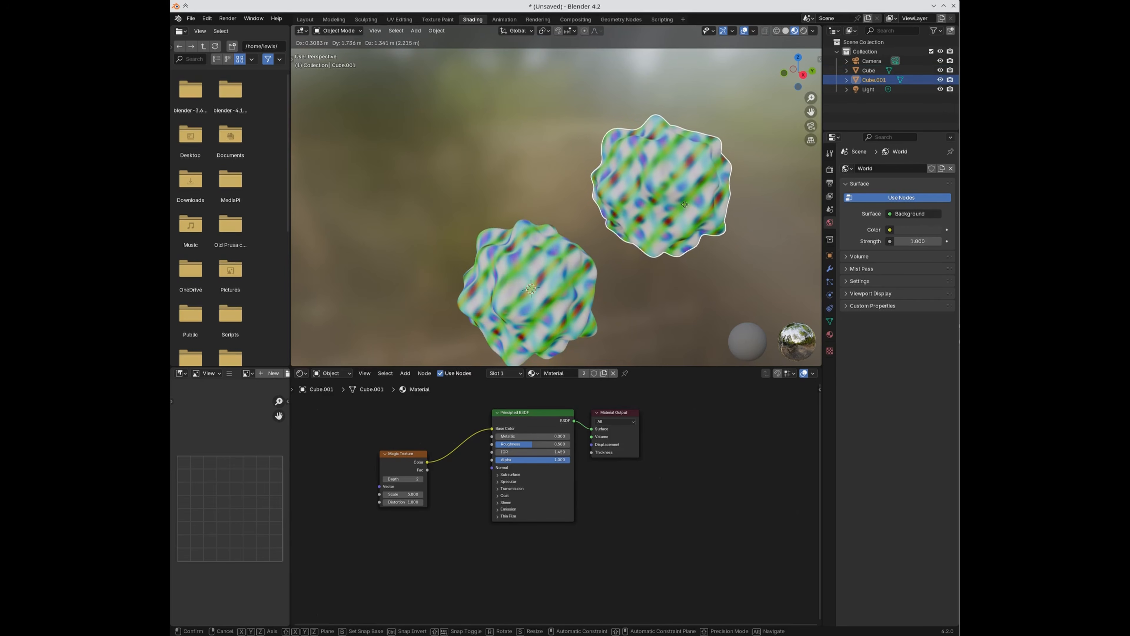
right_click(687, 202)
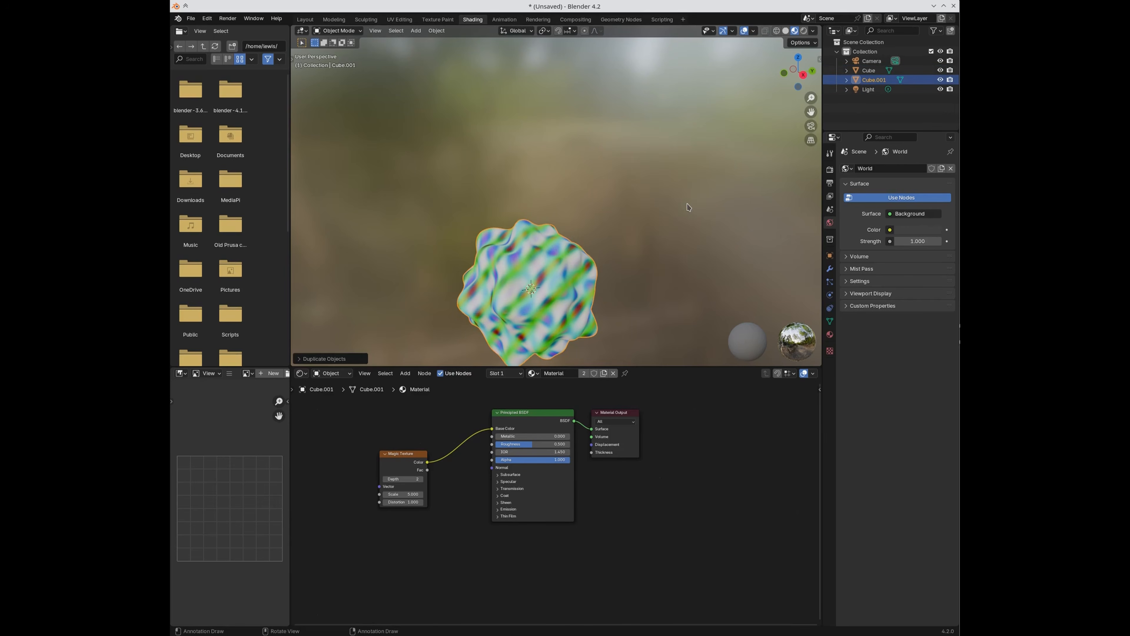
key("KP_Divide")
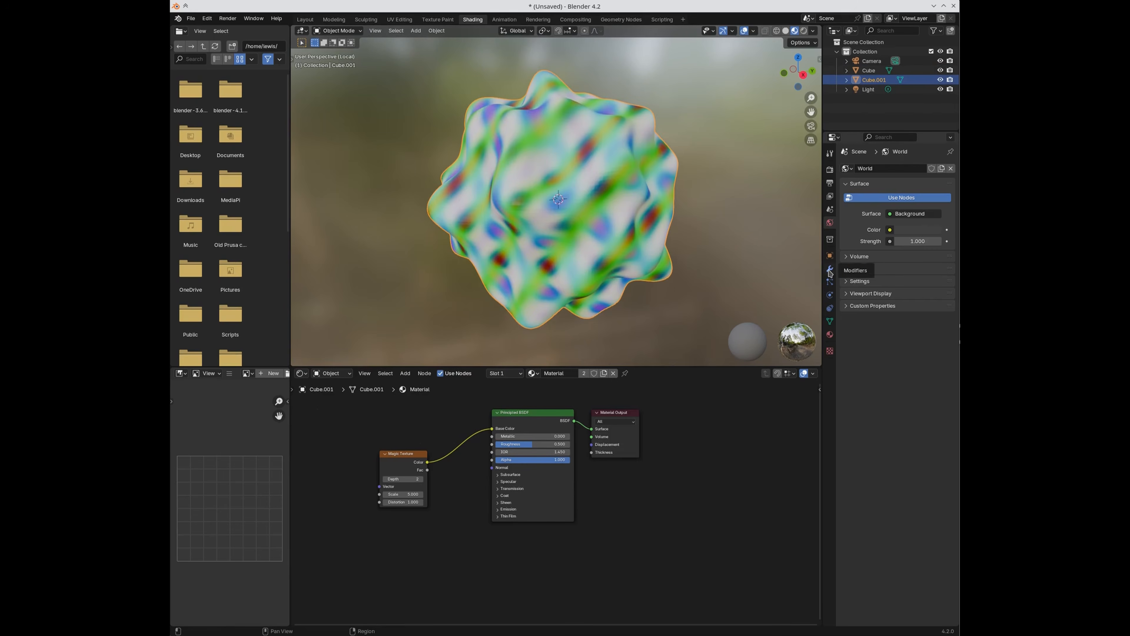
left_click(829, 268)
left_click(866, 170)
left_click(867, 173)
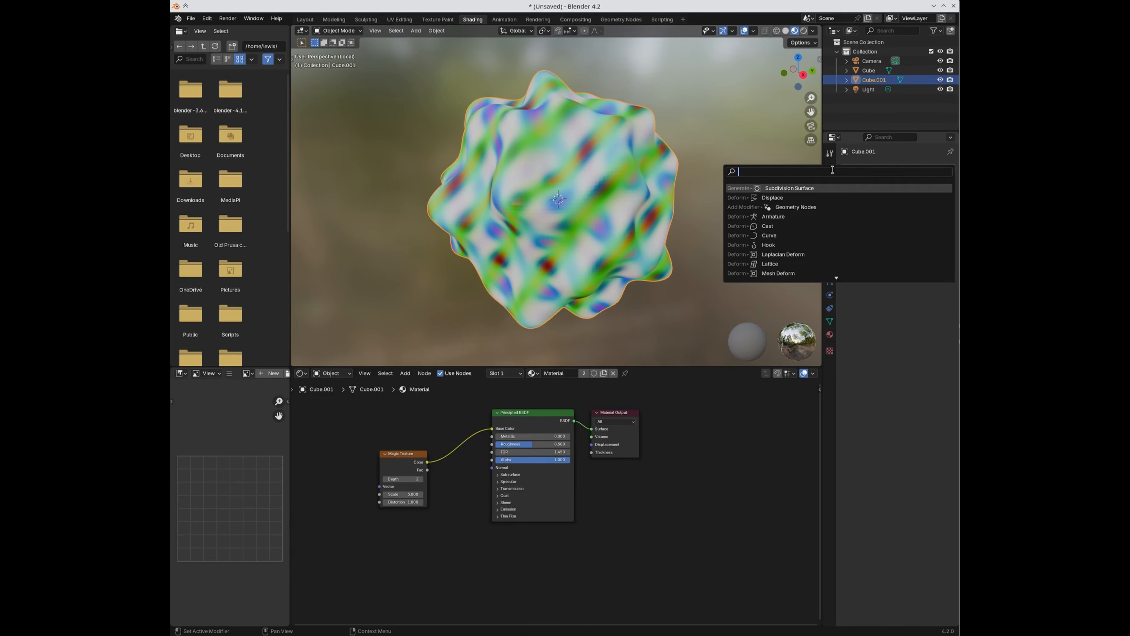
key("Escape")
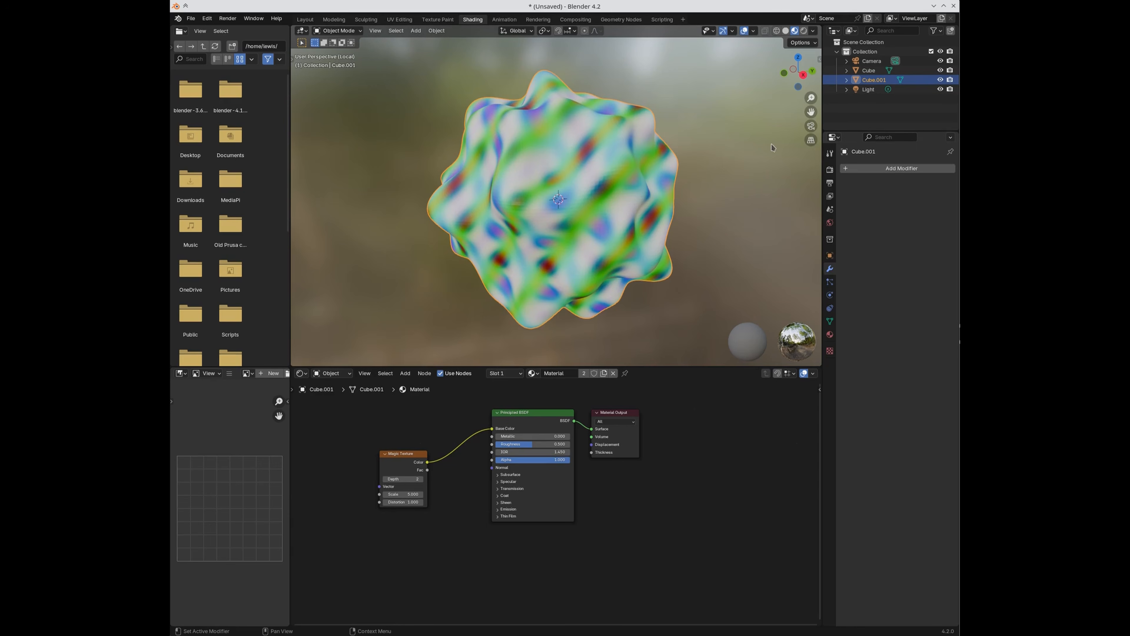
key("x")
left_click(638, 257)
Step: Add a new cube, apply a level-3 Subdivision Surface to round it, then show UV Editing
key("shift+a")
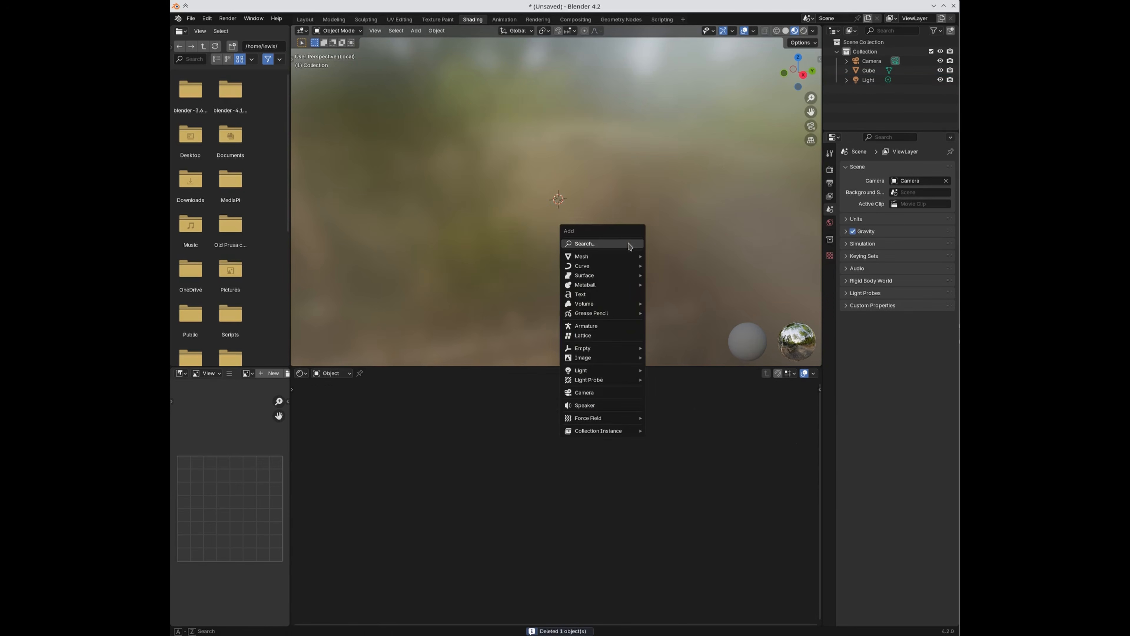
left_click(630, 244)
type("cube")
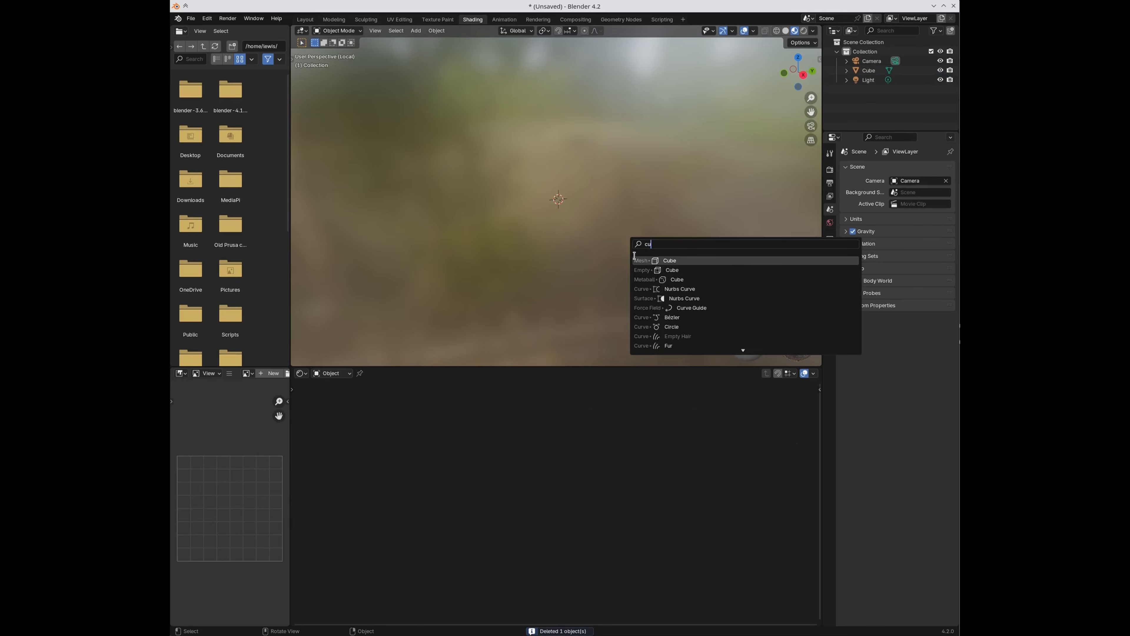
key("Return")
left_click(862, 168)
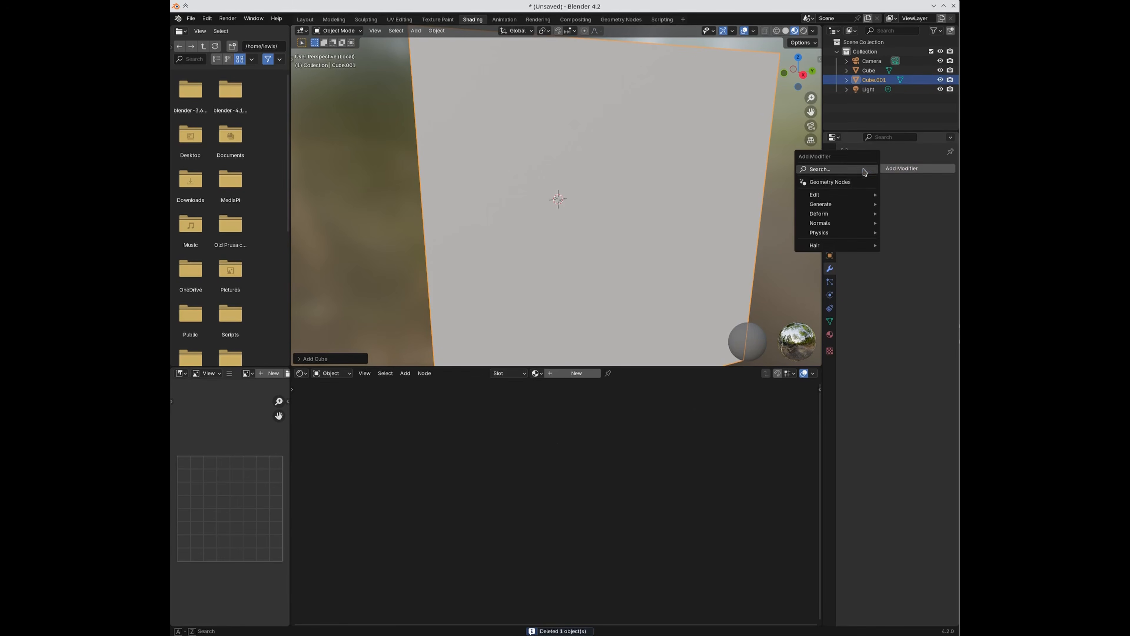
type("subdiv")
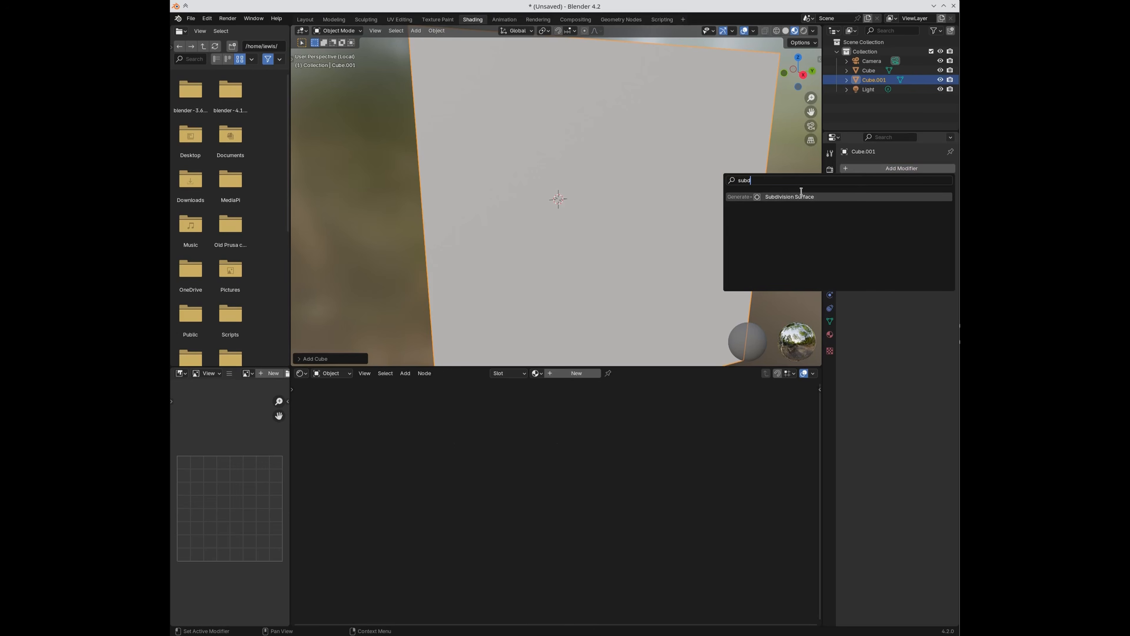
left_click(803, 196)
left_click(938, 209)
left_click(938, 208)
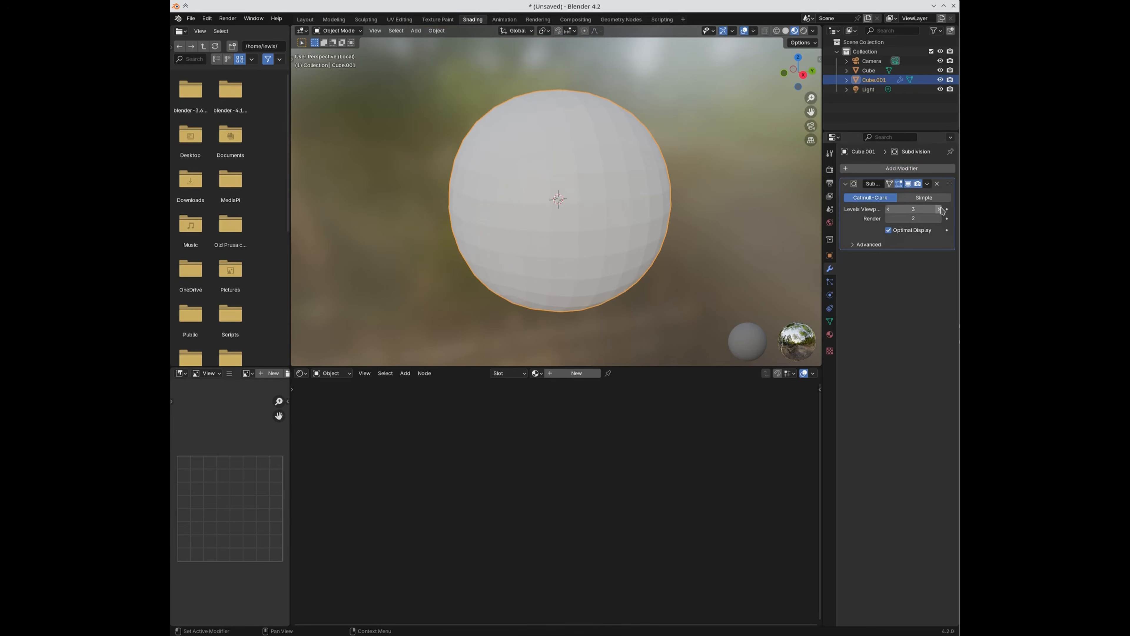
key("ctrl+a")
key("Tab")
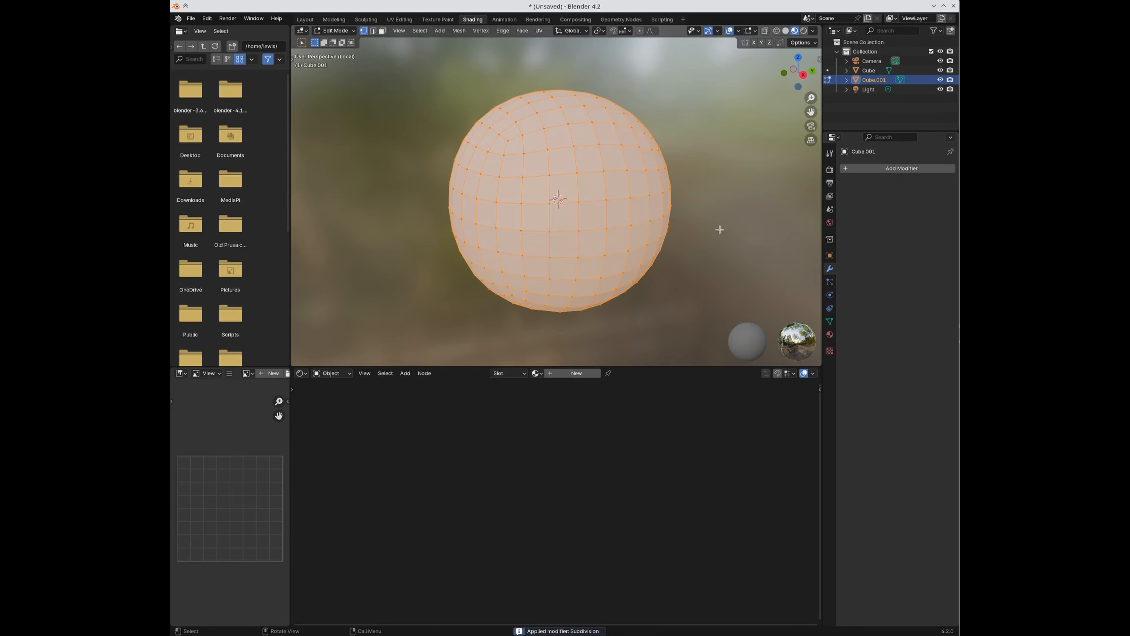
key("Tab")
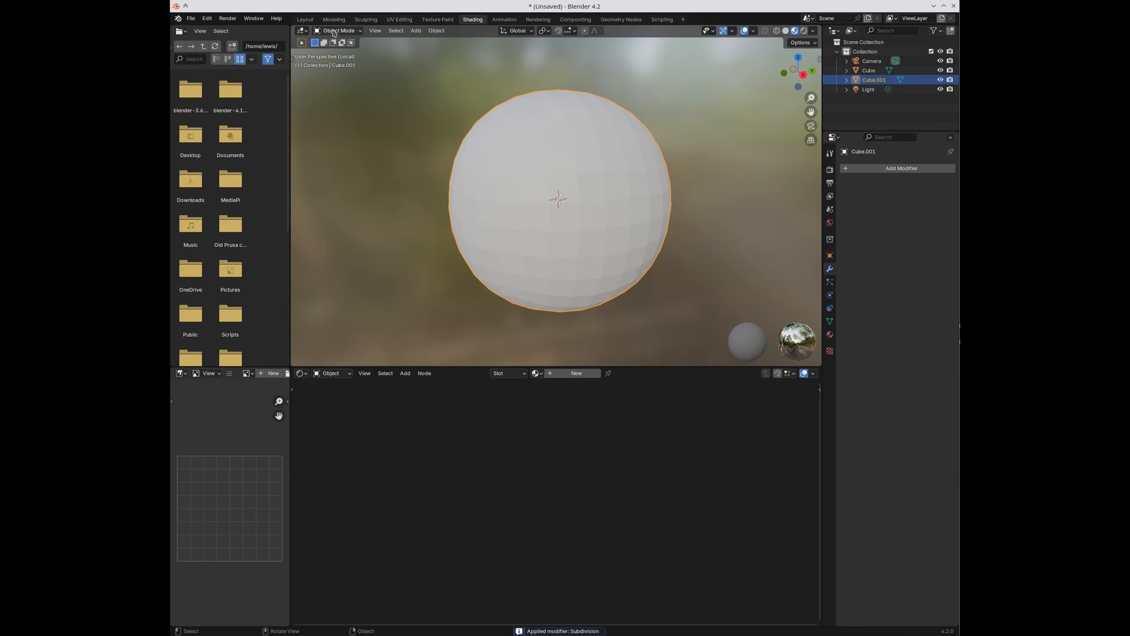
left_click(394, 19)
Step: In Object Mode, scale the sphere Cube.001 up to about 1.087 and apply its scale
scroll(542, 308, "up", 7)
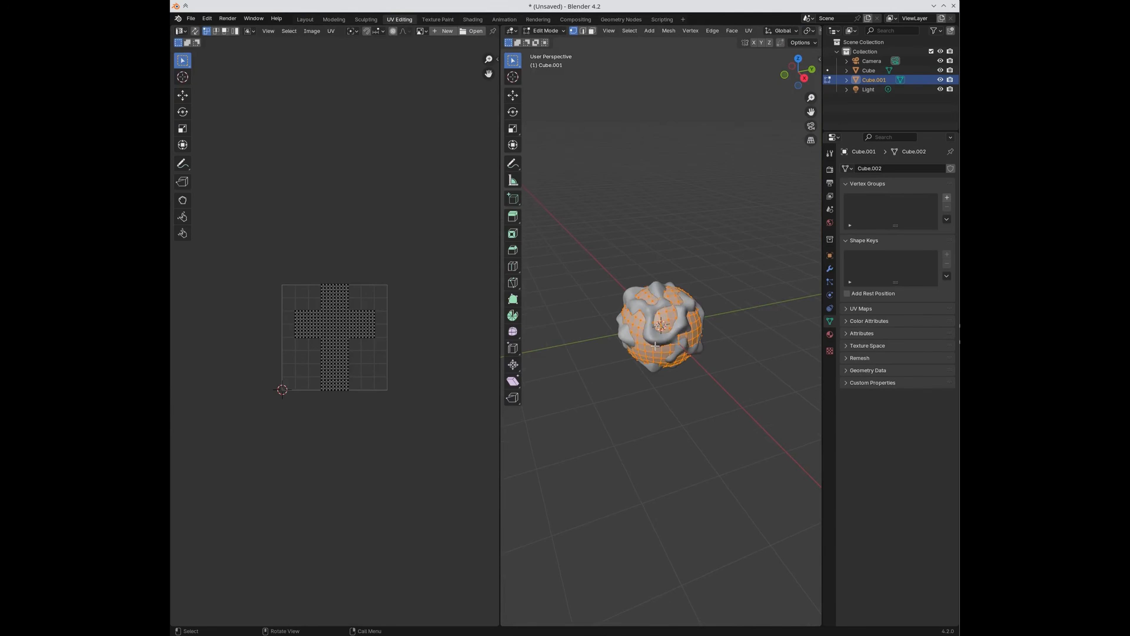
scroll(372, 373, "up", 2)
scroll(372, 373, "up", 2)
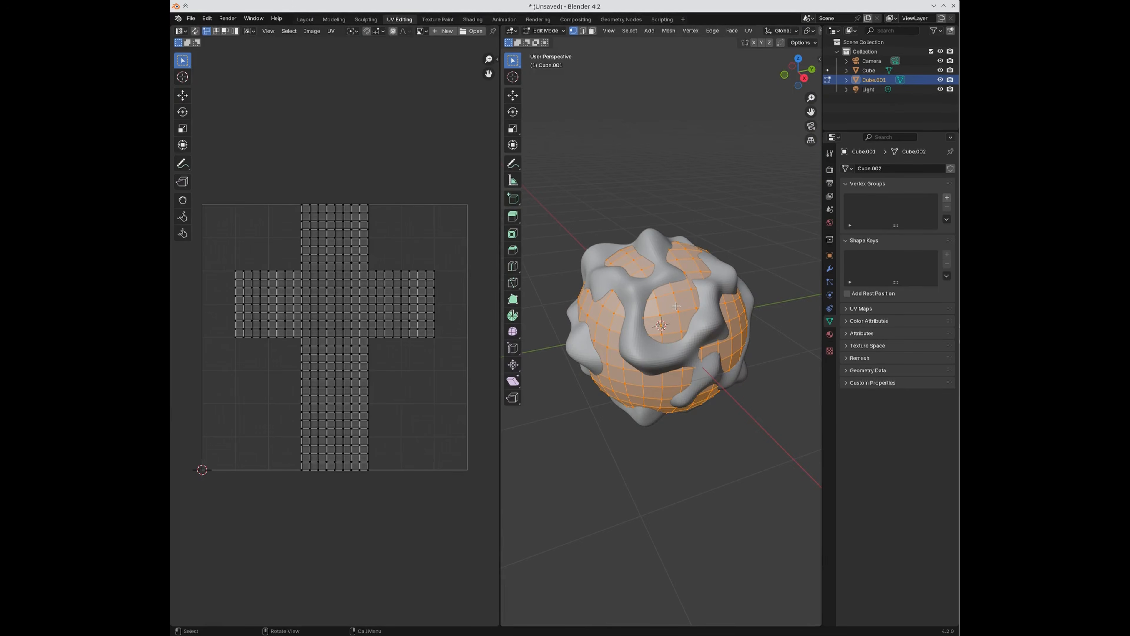
key("Tab")
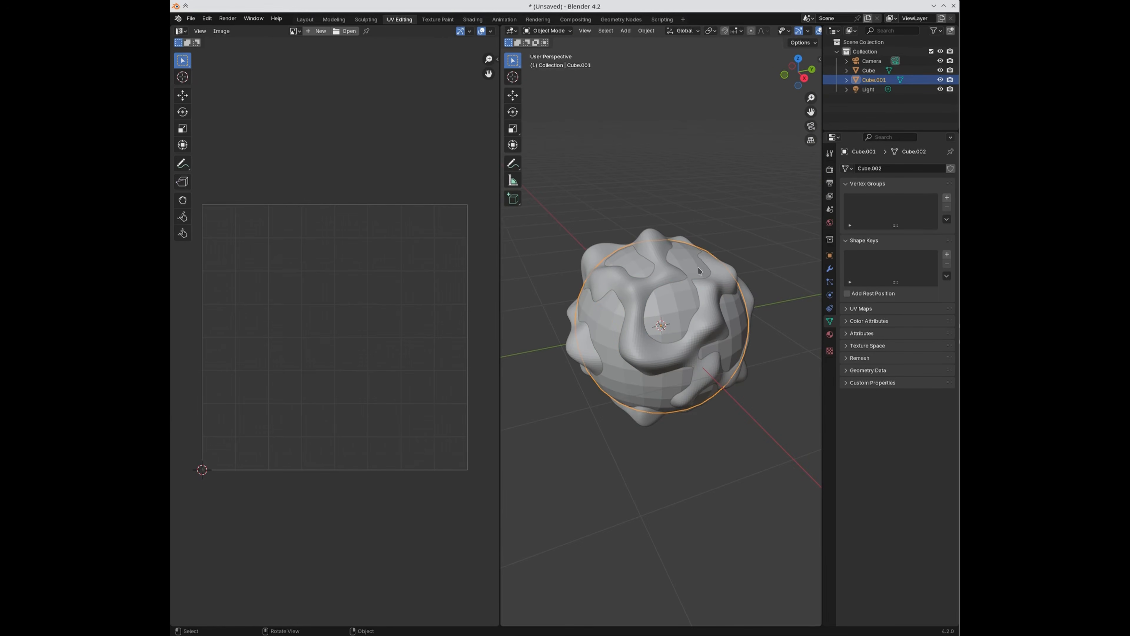
key("s")
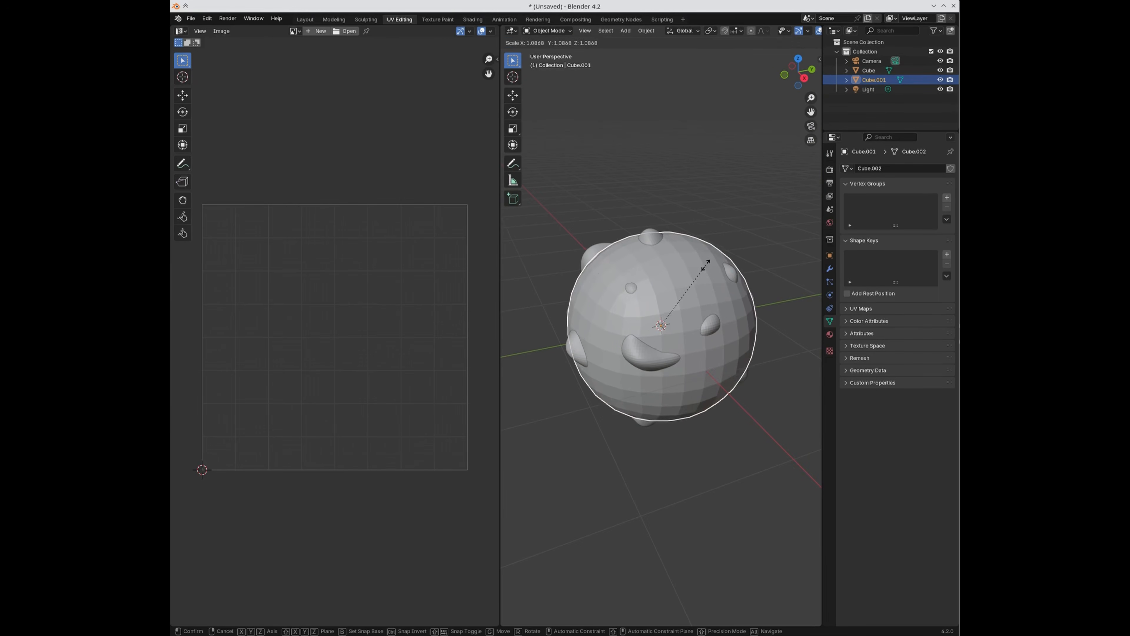
left_click(706, 264)
key("ctrl+a")
left_click(676, 285)
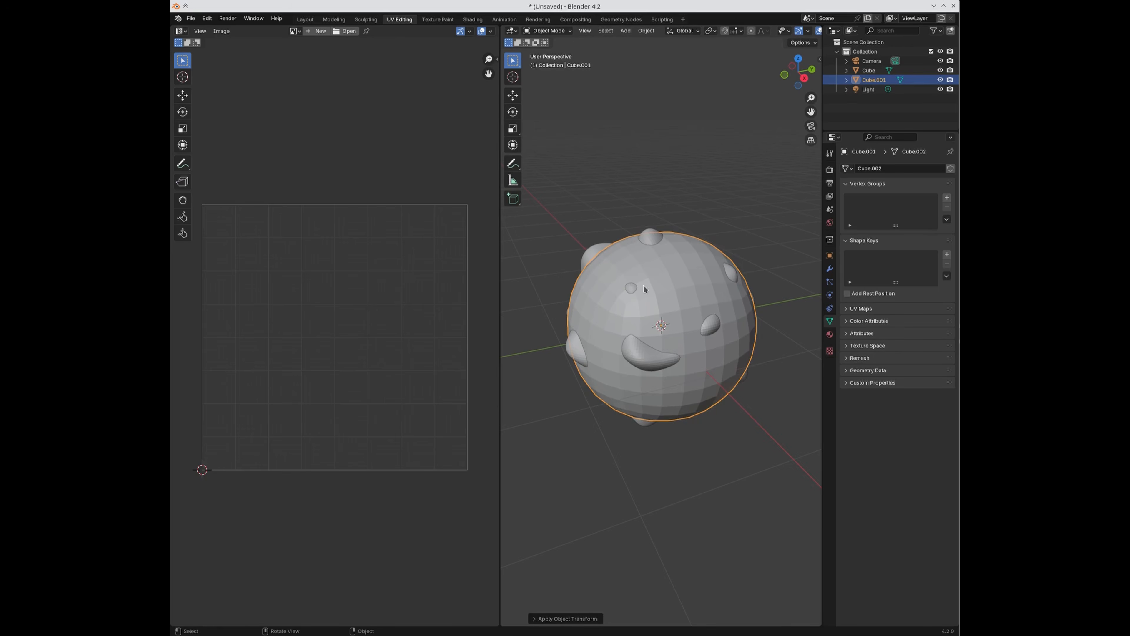
Step: Select the bumpy cube, preview its material colours, return to Solid shading, and show Render settings
left_click(590, 254)
scroll(779, 31, "down", 5)
left_click(796, 31)
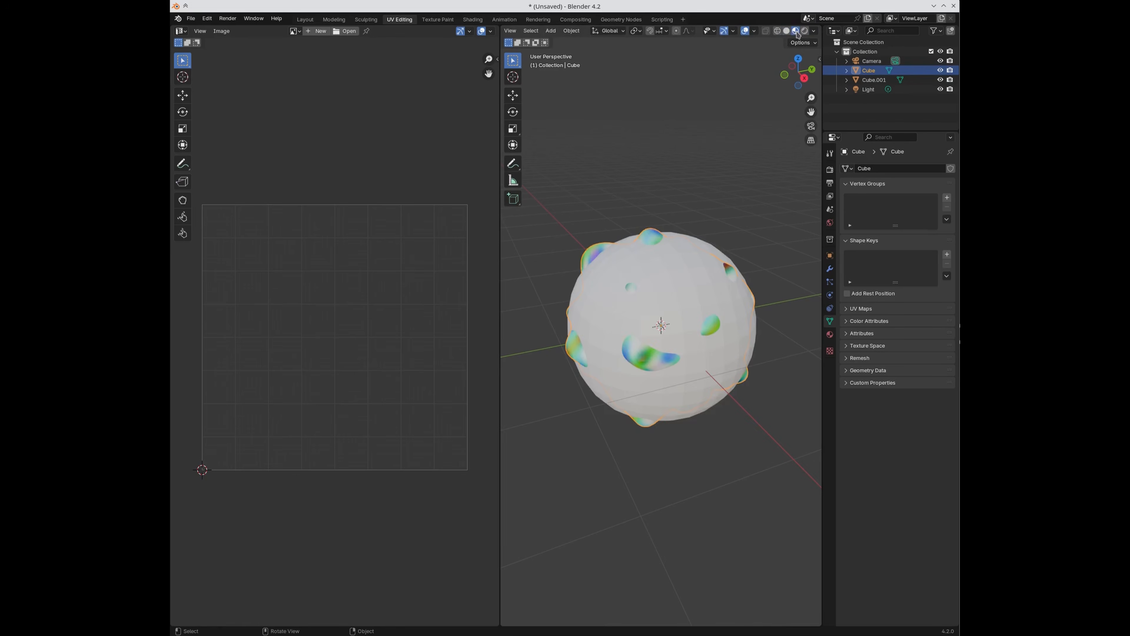
left_click(786, 32)
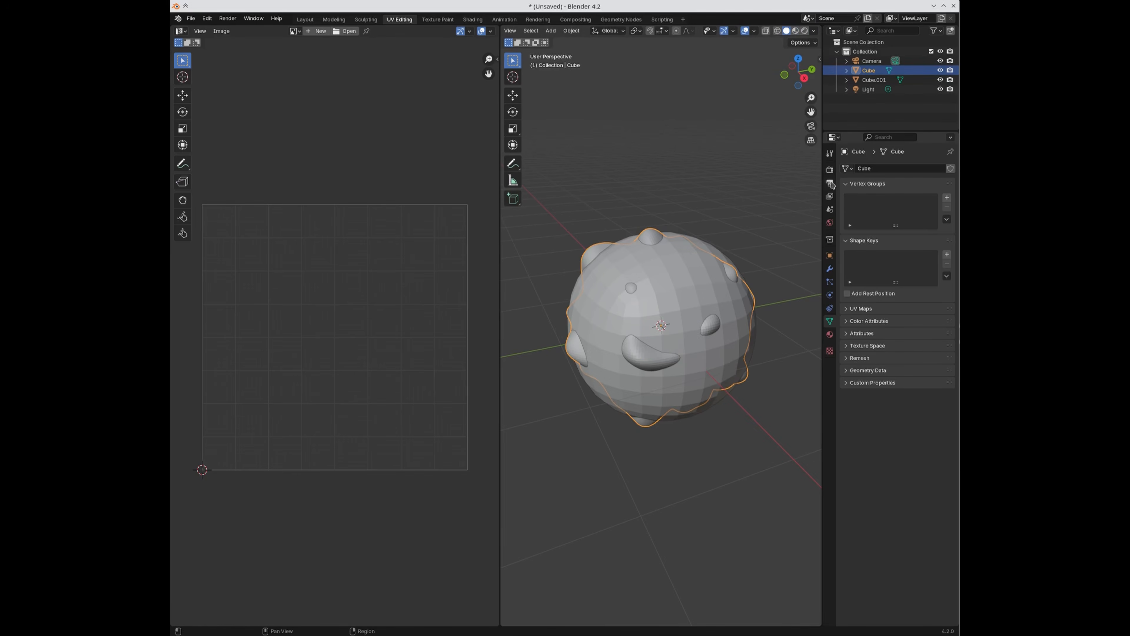
left_click(830, 170)
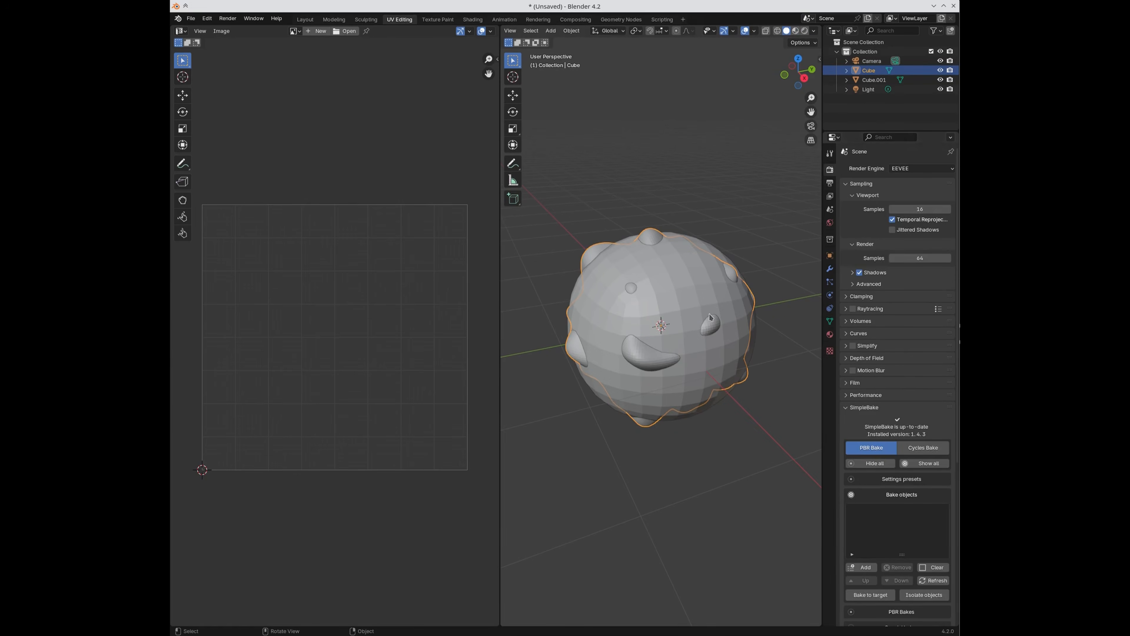
Step: Add the bumpy cube to SimpleBake's bake objects and enable Bake to target
left_click(530, 236)
left_click(593, 250)
scroll(899, 445, "down", 5)
left_click(861, 474)
scroll(880, 438, "down", 2)
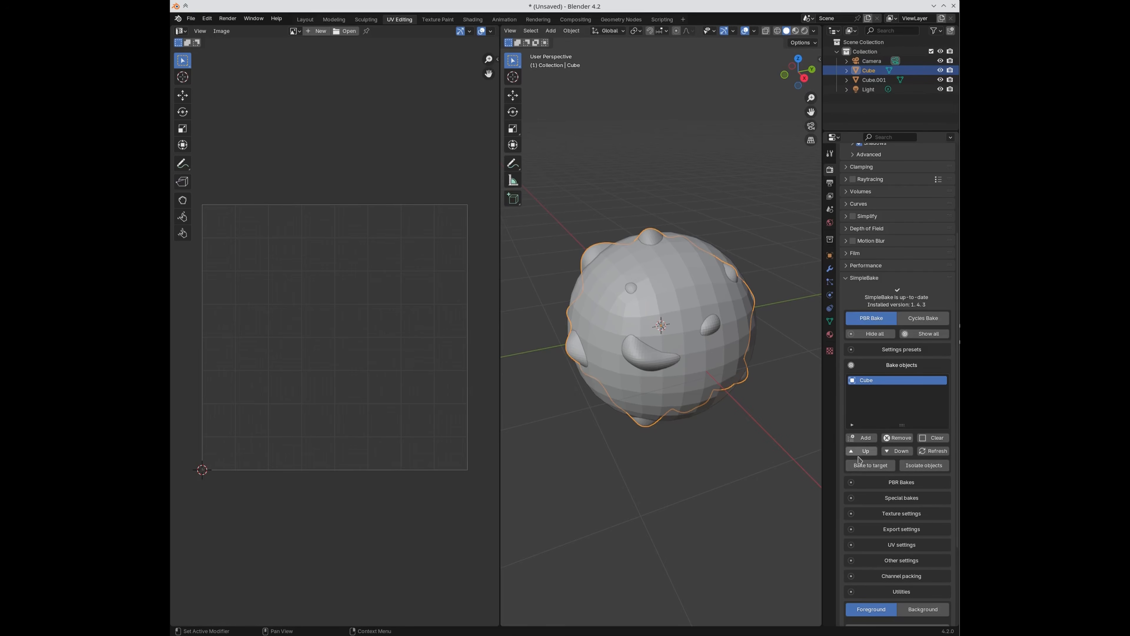
left_click(870, 465)
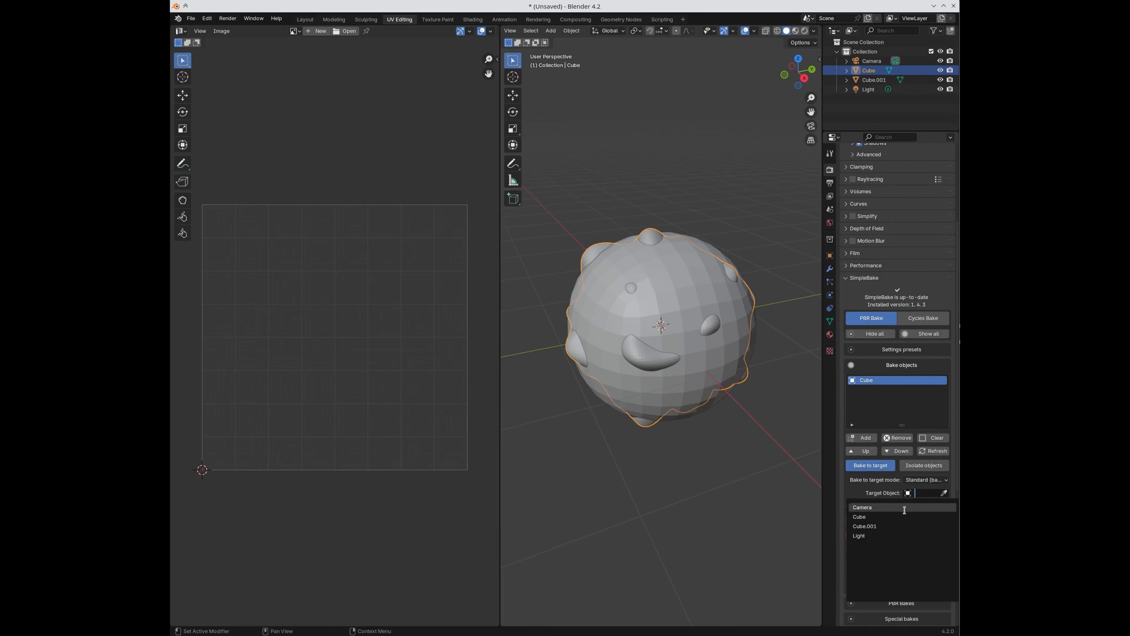
Step: Rename the bumpy cube to 'Source' and the sphere to 'Target' in the outliner
double_click(869, 71)
key("BackSpace")
key("BackSpace")
key("BackSpace")
key("BackSpace")
type("Source")
key("Return")
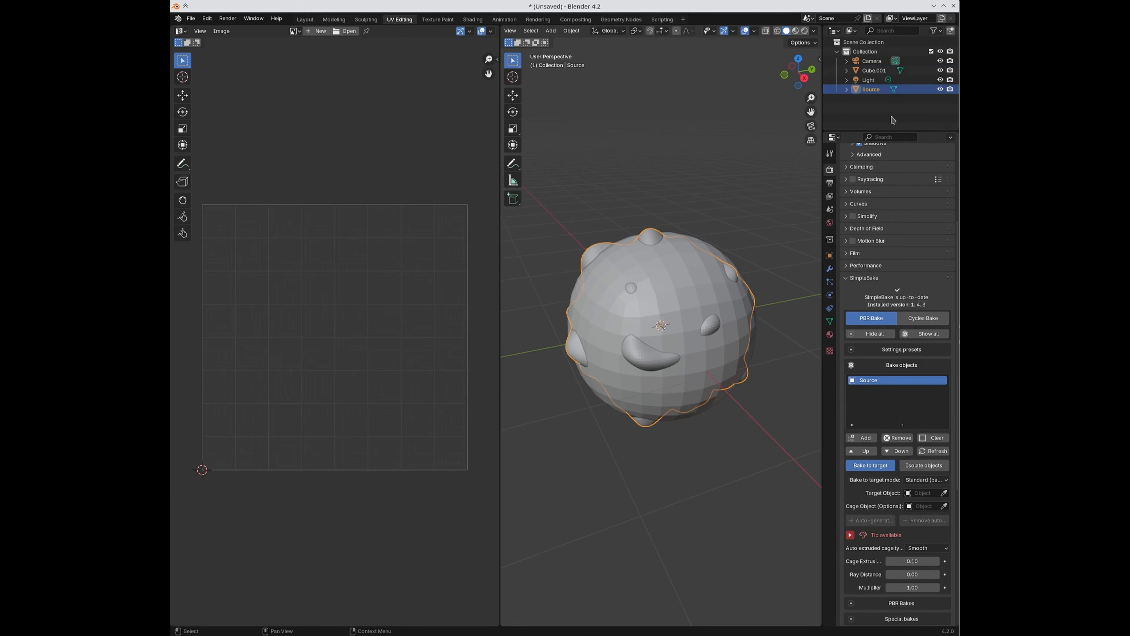
double_click(873, 70)
key("BackSpace")
type("Target")
key("Return")
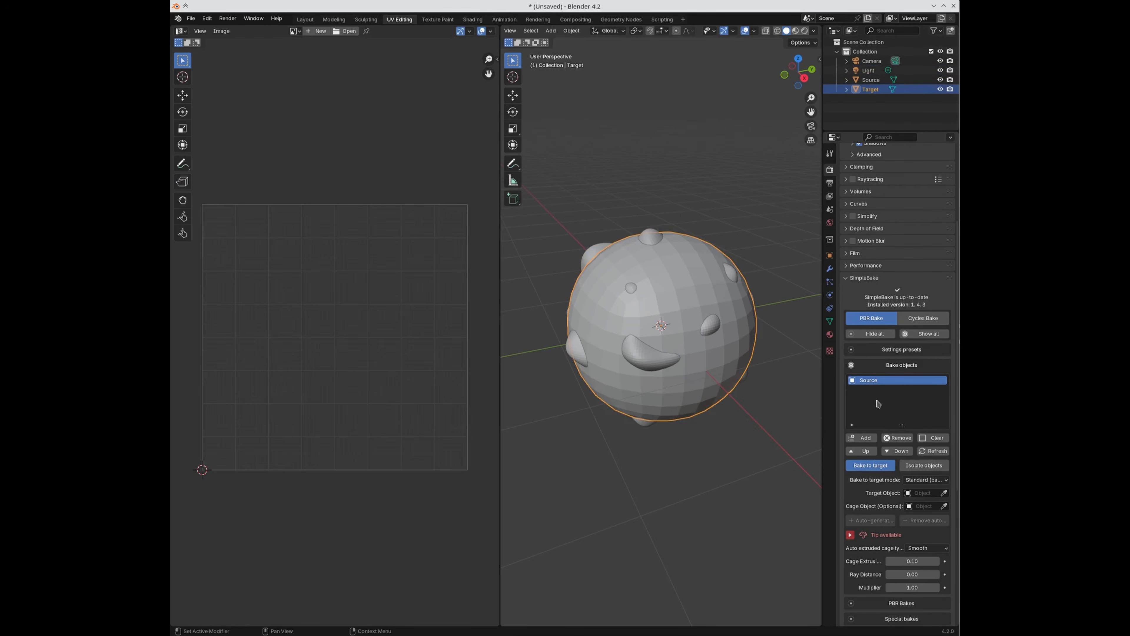
Step: Choose Target as SimpleBake's target object and start the bake
left_click(928, 492)
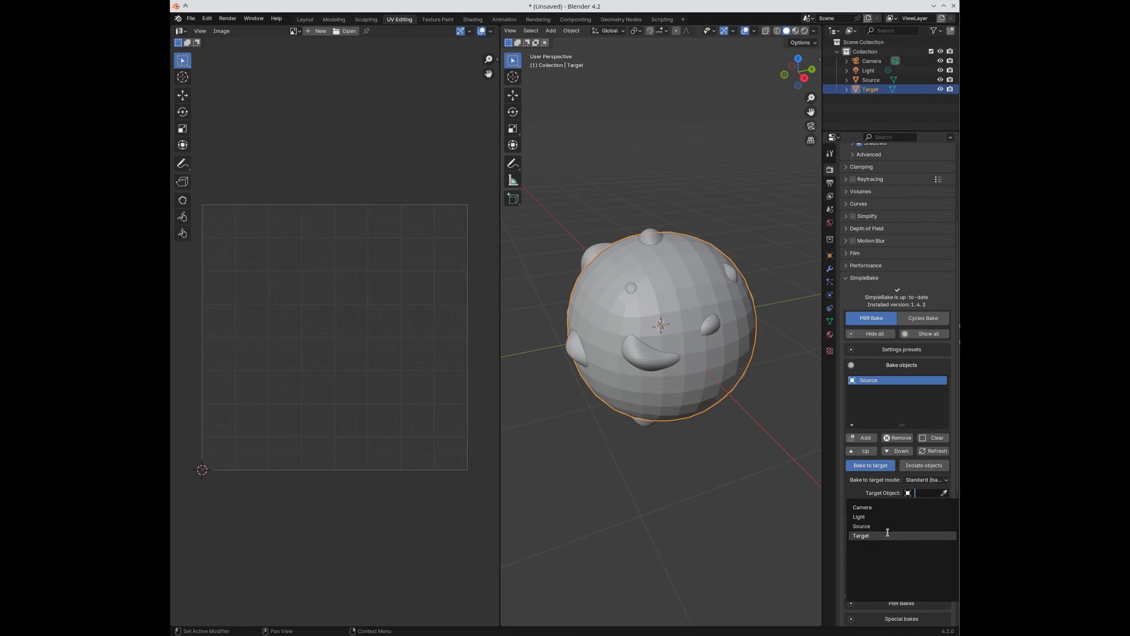
left_click(863, 535)
scroll(812, 476, "down", 3)
scroll(811, 474, "up", 3)
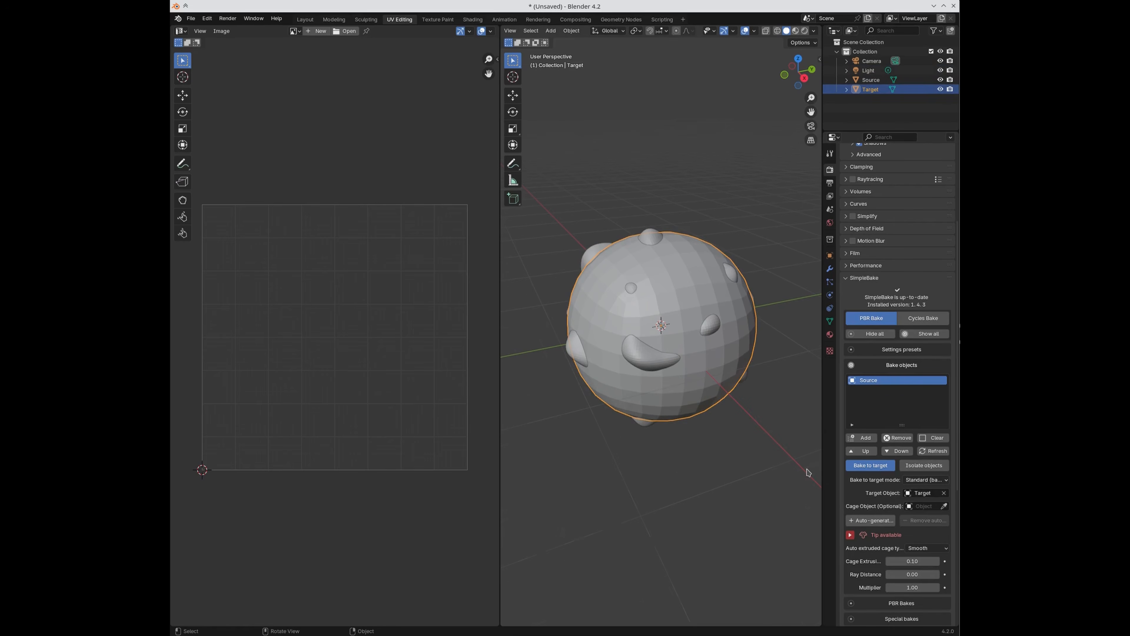
scroll(921, 503, "down", 2)
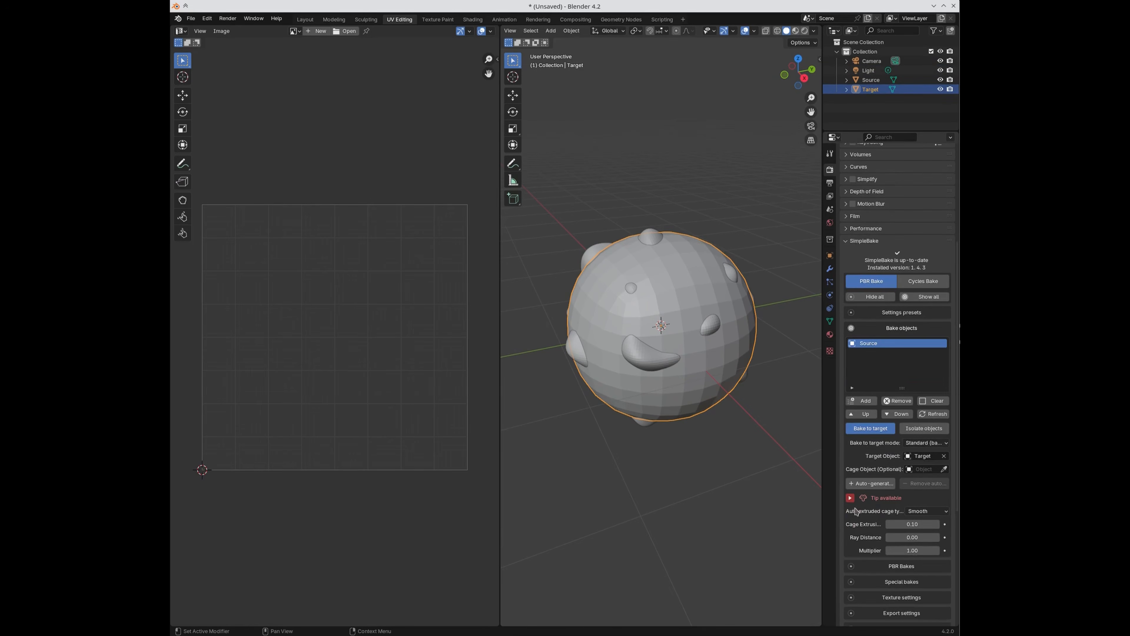
scroll(892, 532, "down", 9)
left_click(892, 553)
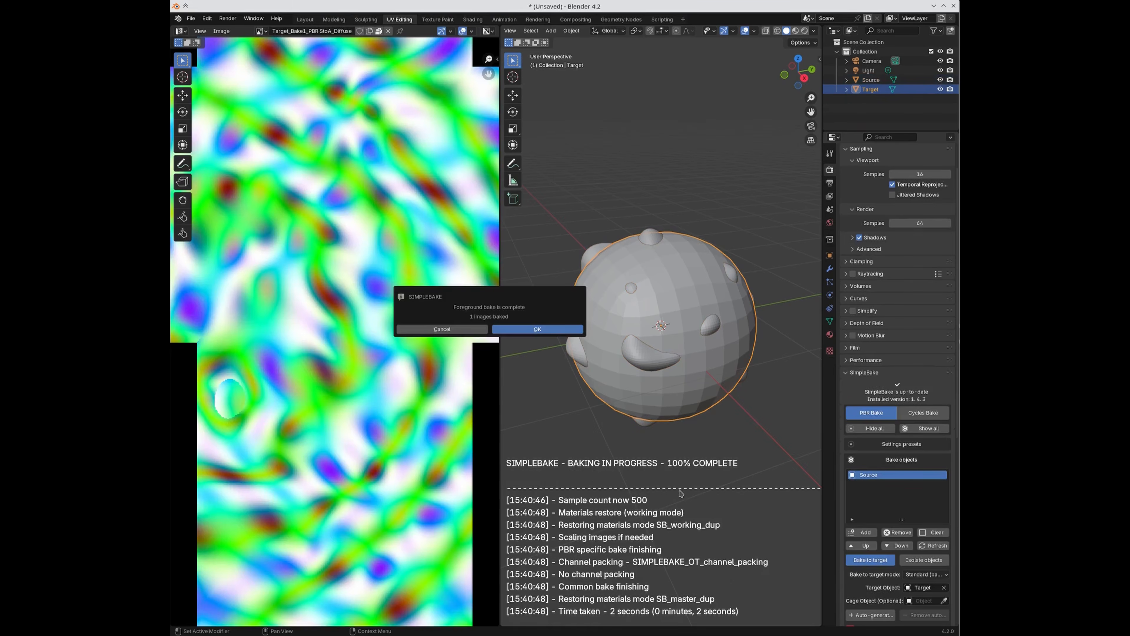
Step: Dismiss the bake-complete message and inspect the cross-shaped Target_Bake5_PBR_StoA_Diffuse texture with Source and Target selected
left_click(527, 329)
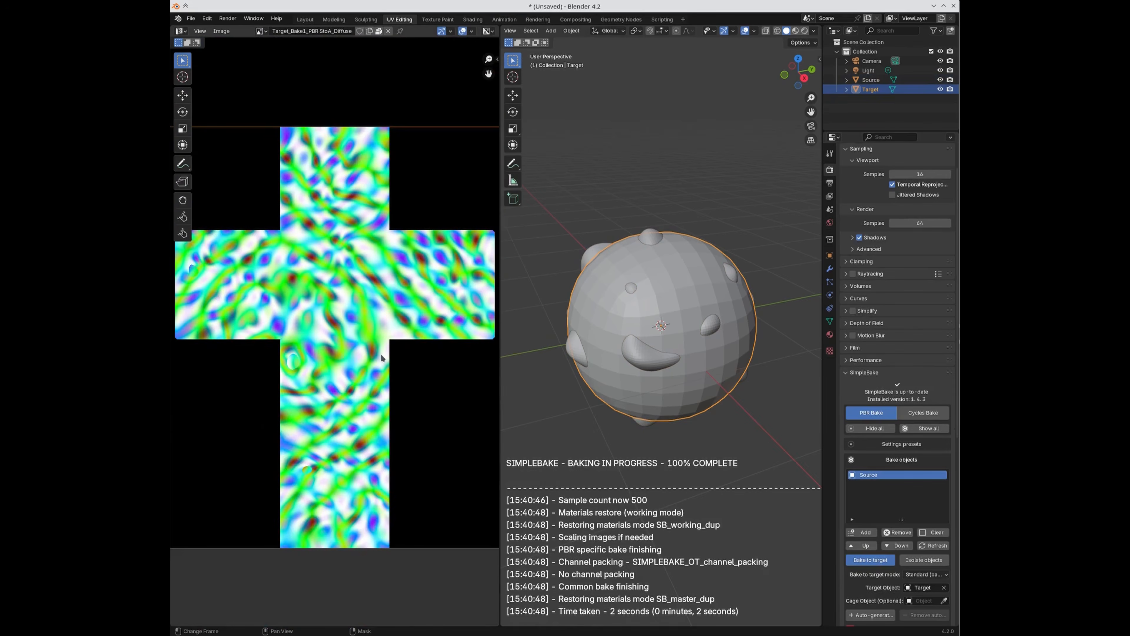
scroll(299, 423, "up", 3)
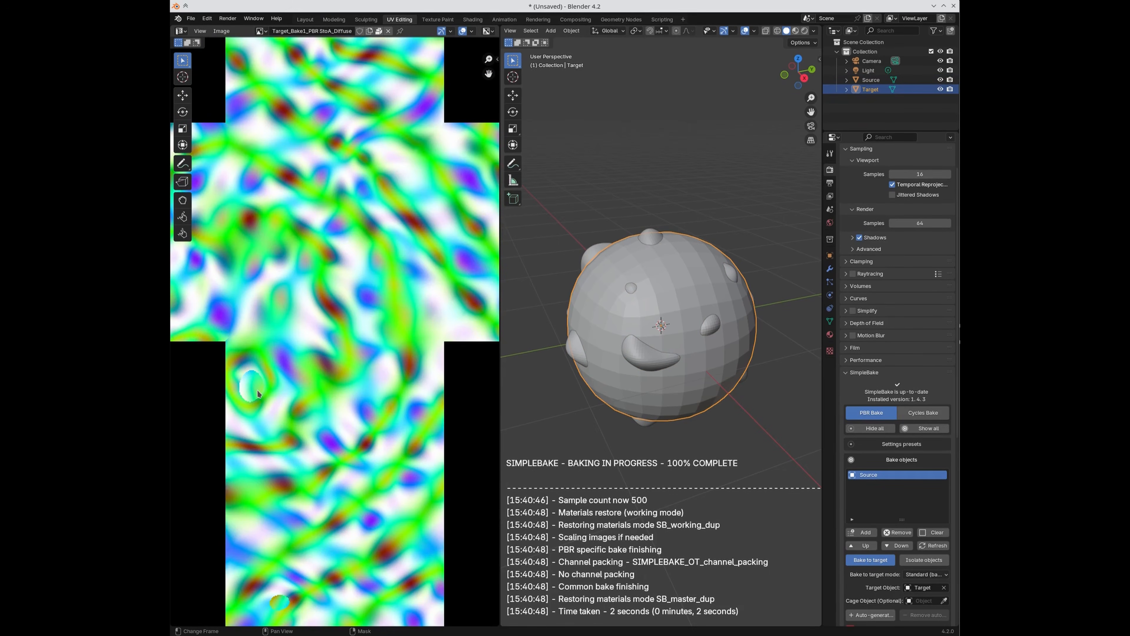
scroll(300, 407, "down", 4)
scroll(200, 291, "up", 2)
scroll(189, 265, "down", 1)
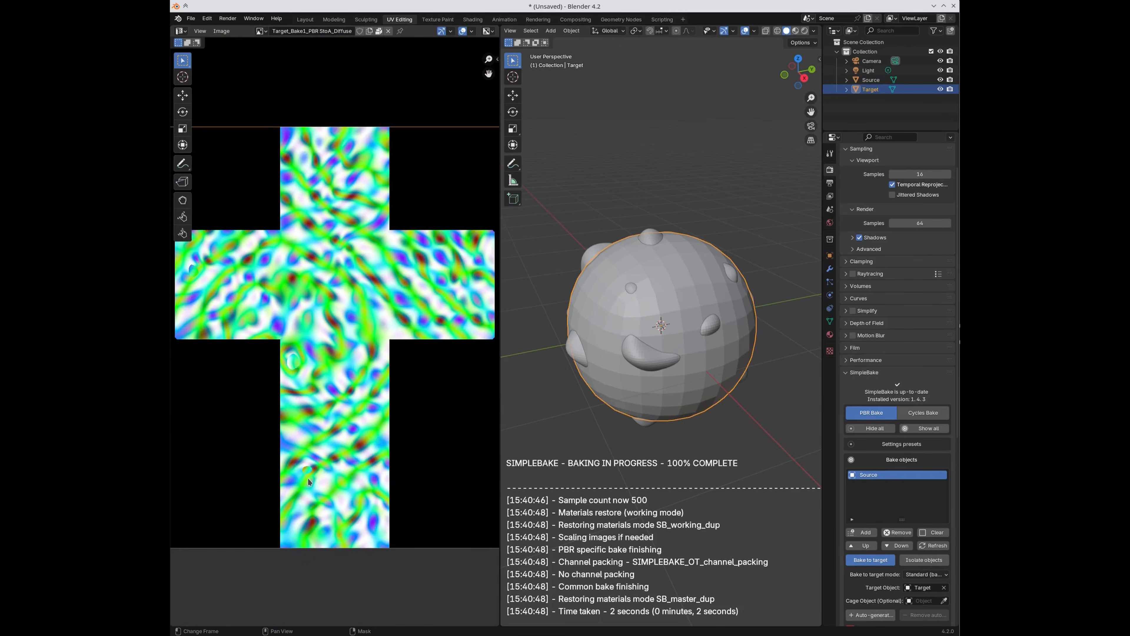
left_click(588, 260)
left_click(629, 238)
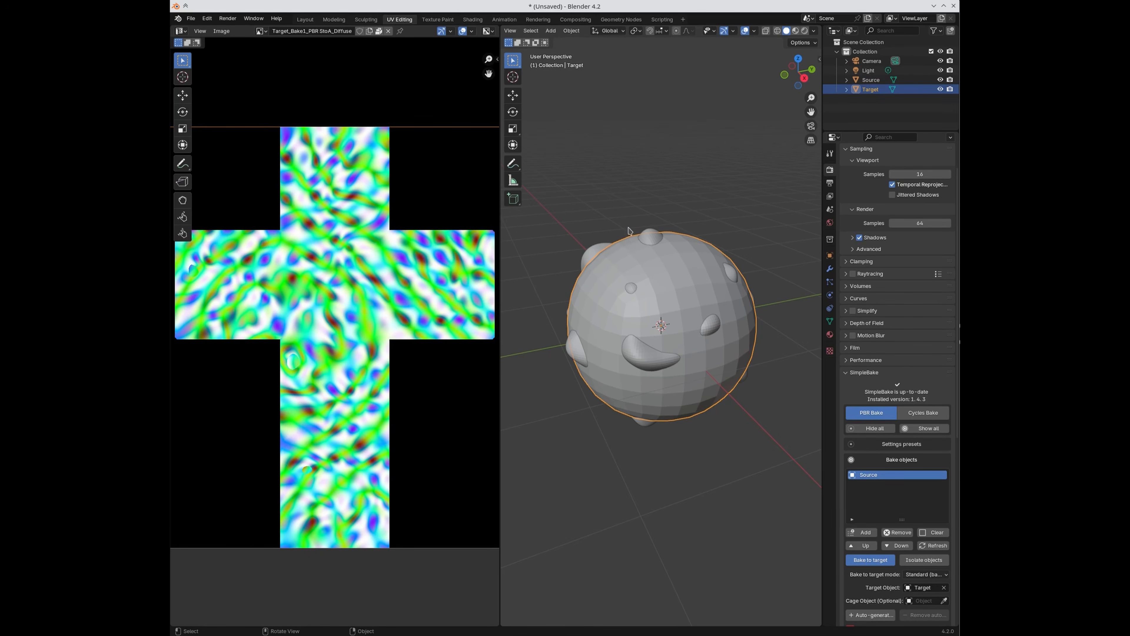
scroll(908, 486, "down", 9)
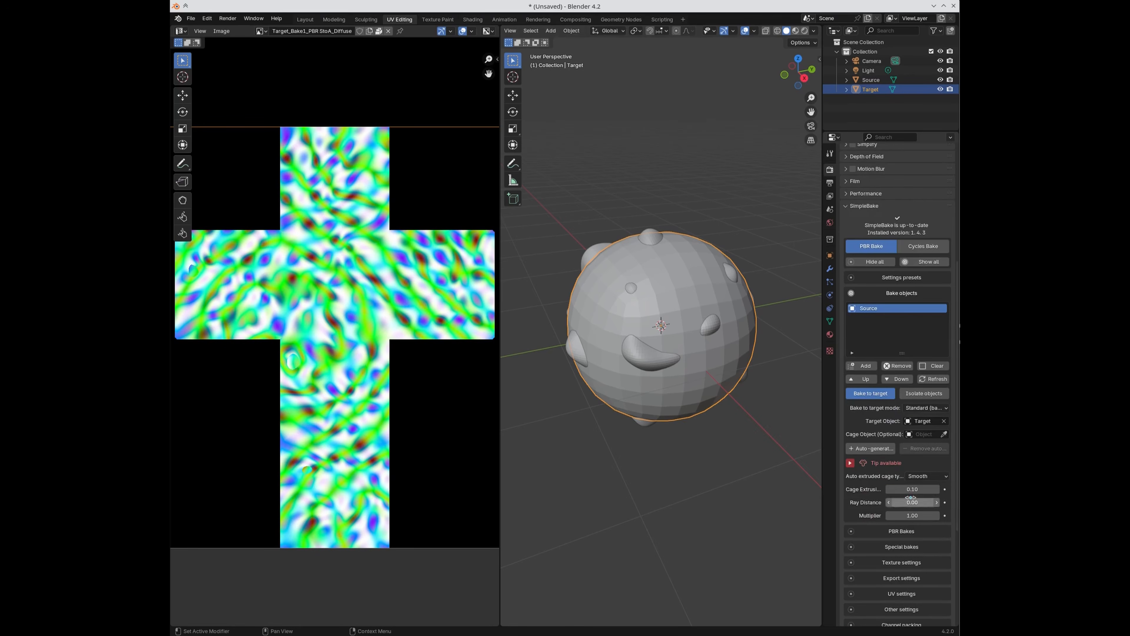
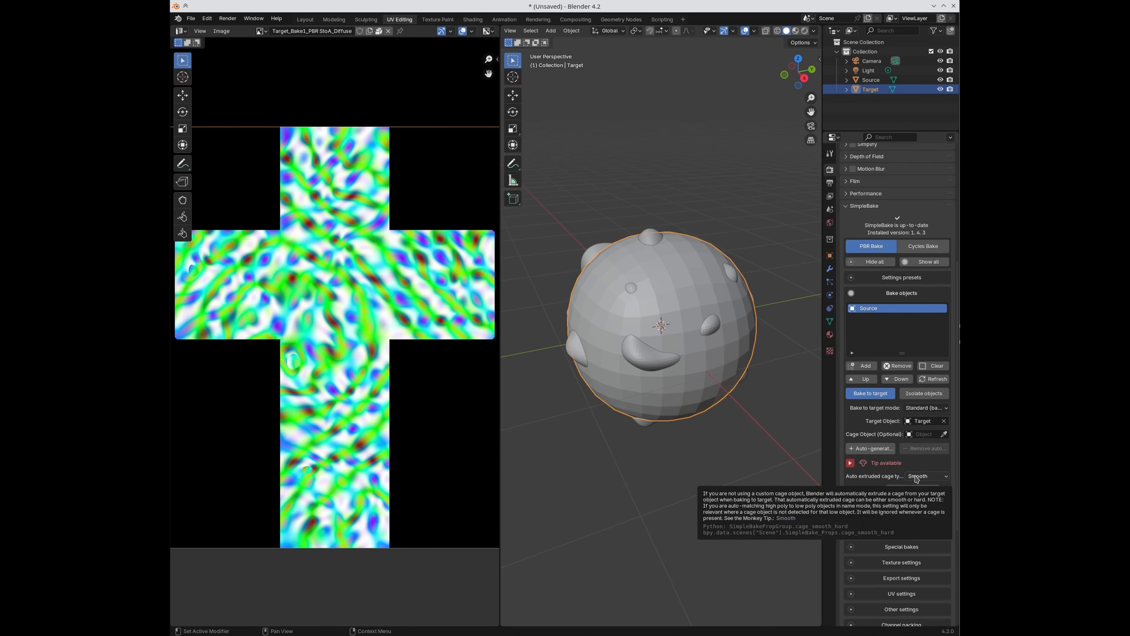
Step: Keep the Smooth auto-extruded cage type and auto-generate Target_cage around the Target sphere
left_click(911, 476)
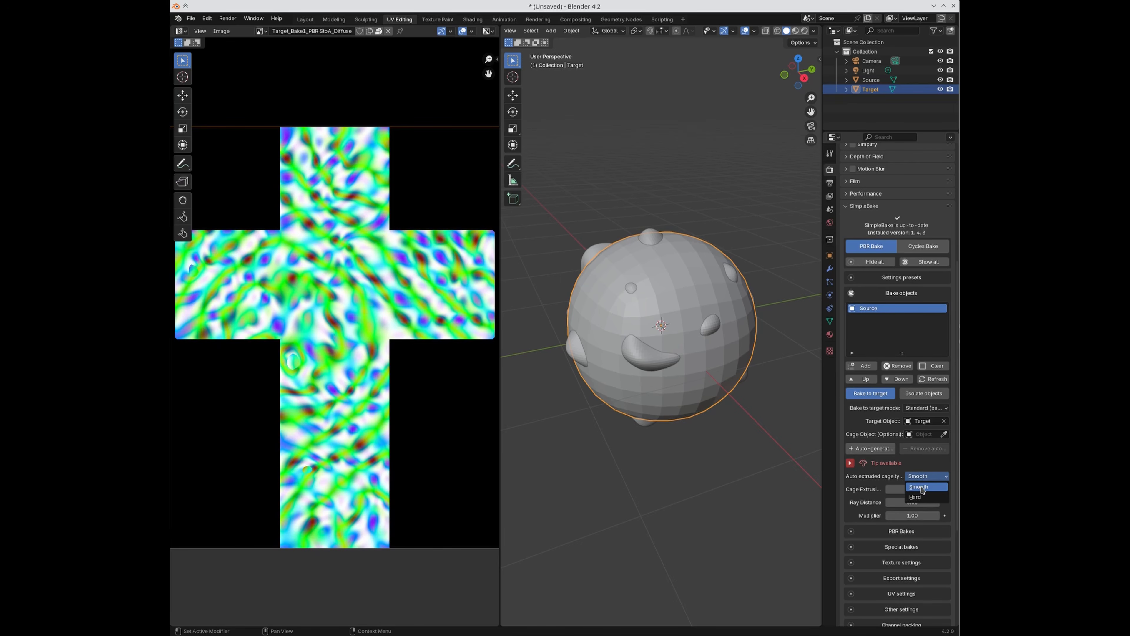
left_click(923, 490)
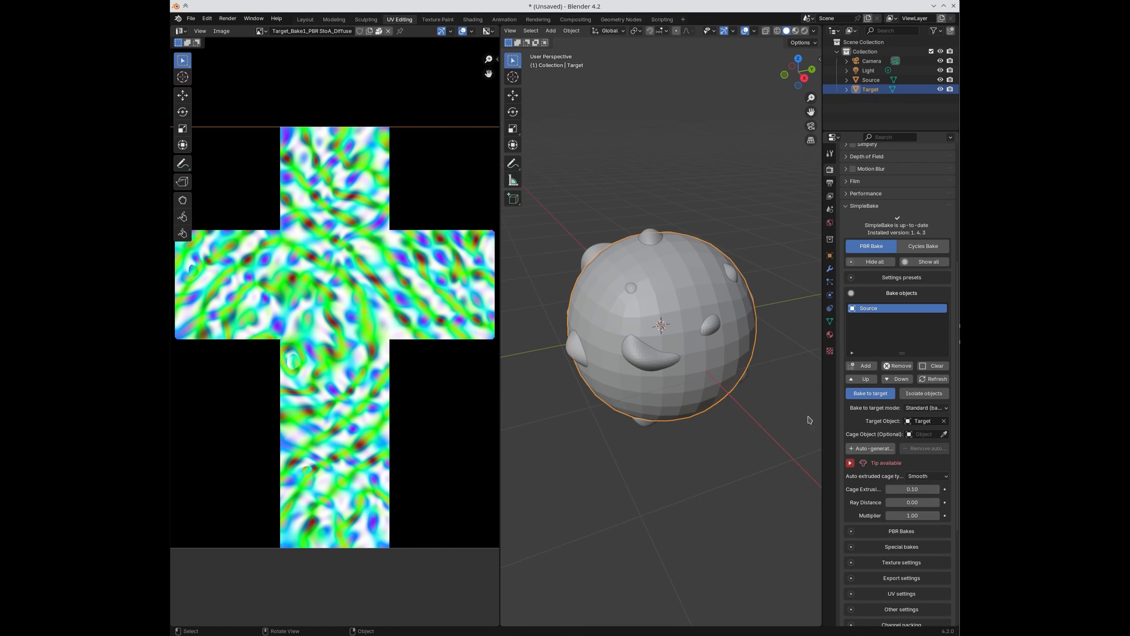
left_click(915, 477)
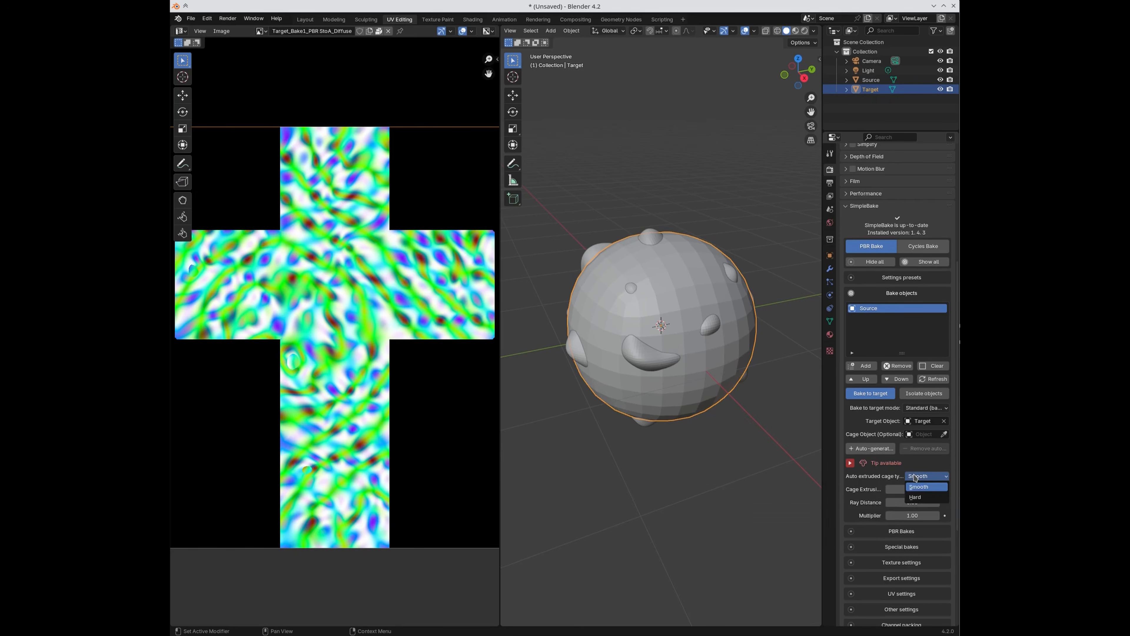
left_click(920, 483)
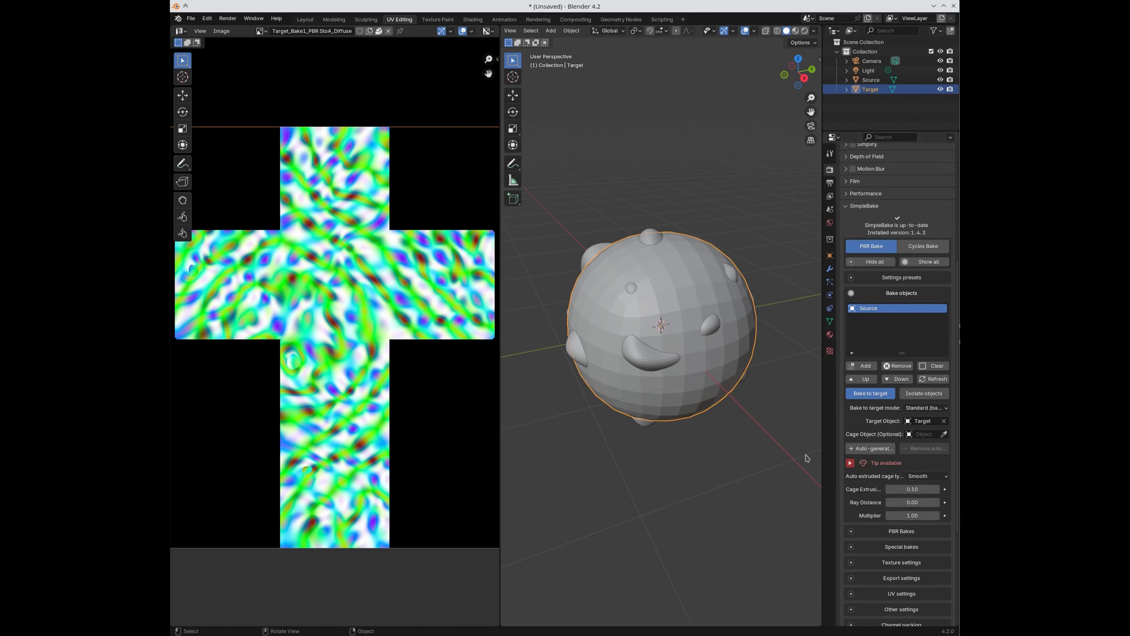
left_click(858, 452)
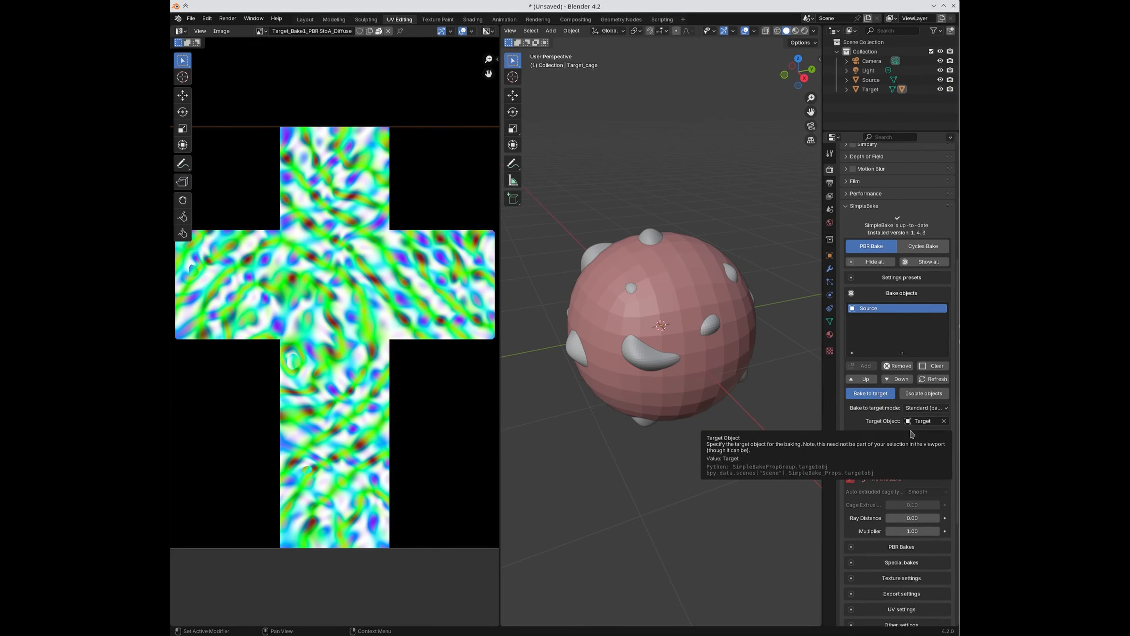
Step: Inflate the auto-generated cage extrusion from 0.09 to 0.10
scroll(713, 402, "up", 1)
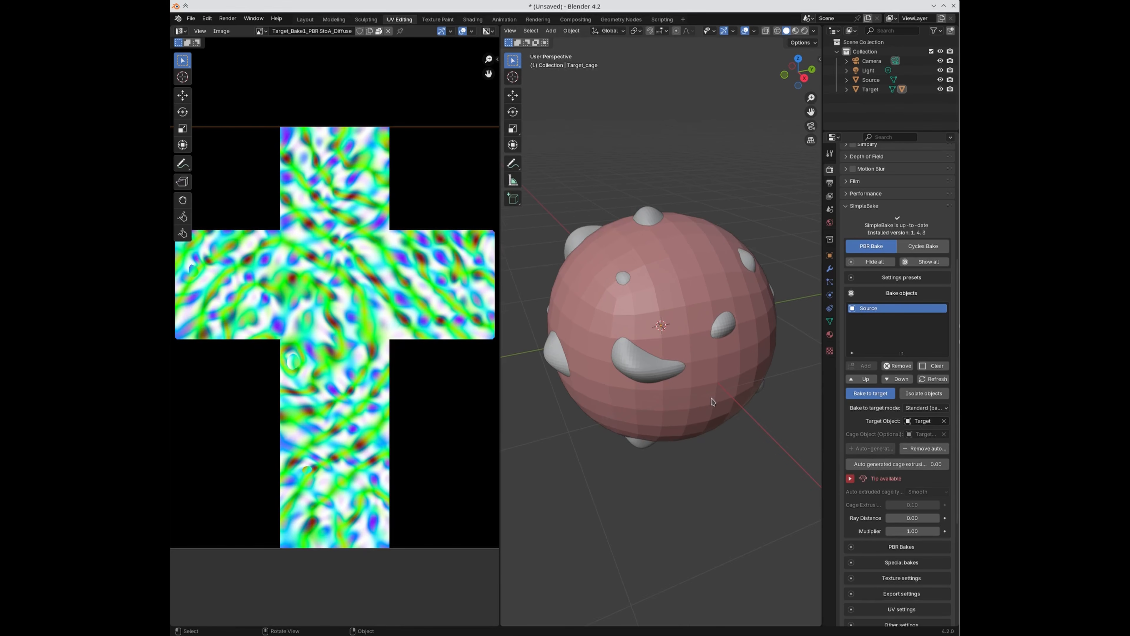
scroll(715, 405, "up", 1)
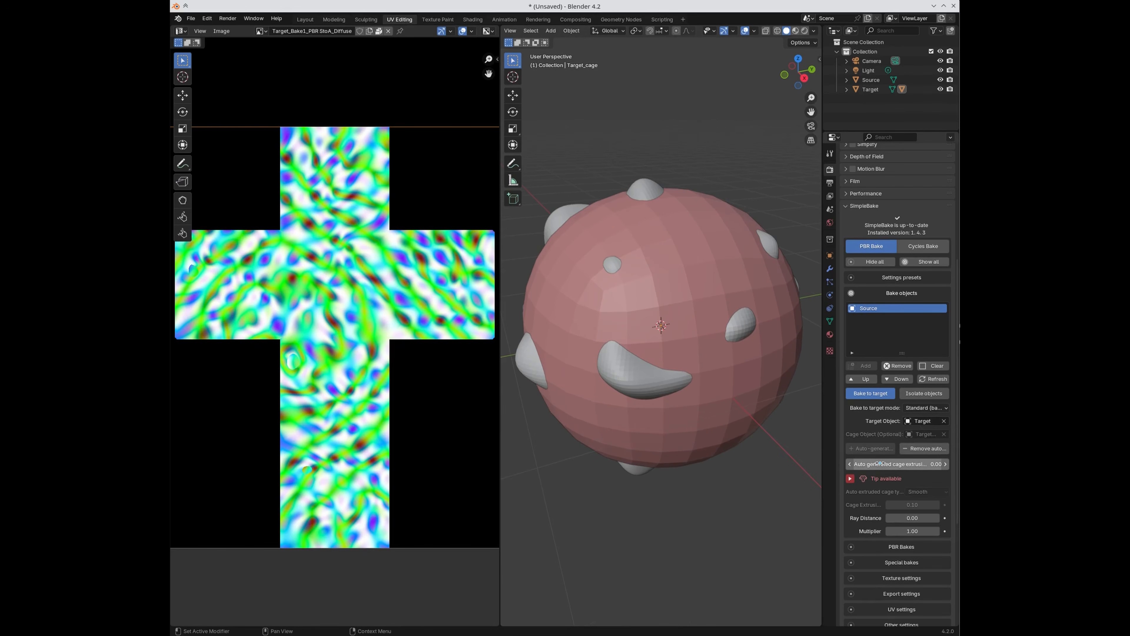
mouse_move(880, 463)
left_mouse_down()
mouse_move(908, 463)
mouse_move(888, 464)
left_mouse_up()
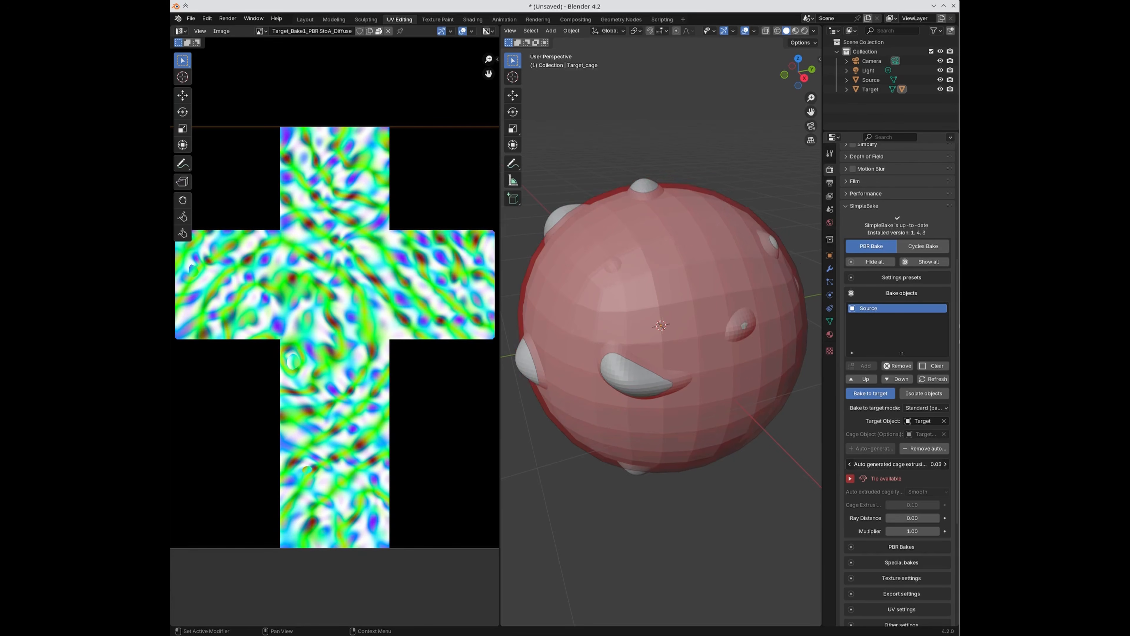
left_click_drag(887, 463, 895, 463)
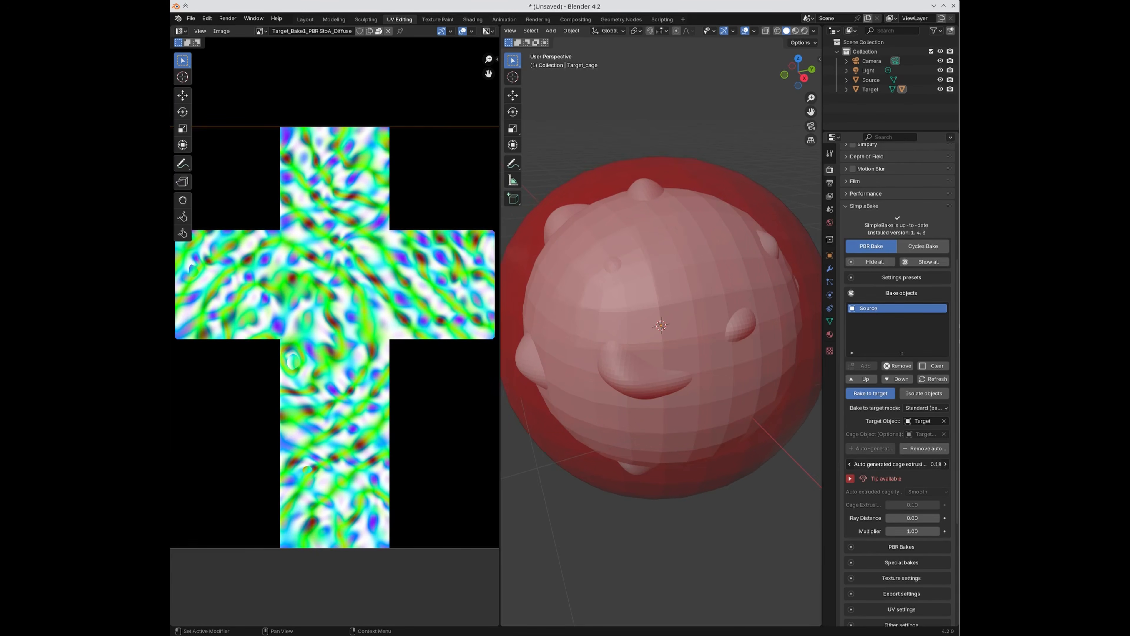
double_click(902, 465)
key("shift+Left")
key("shift+Left")
type("1")
key("Return")
Step: Raise the cage extrusion through 0.12 to 0.15, checking the cage encloses all spikes
middle_click_drag(724, 548, 553, 495)
double_click(924, 464)
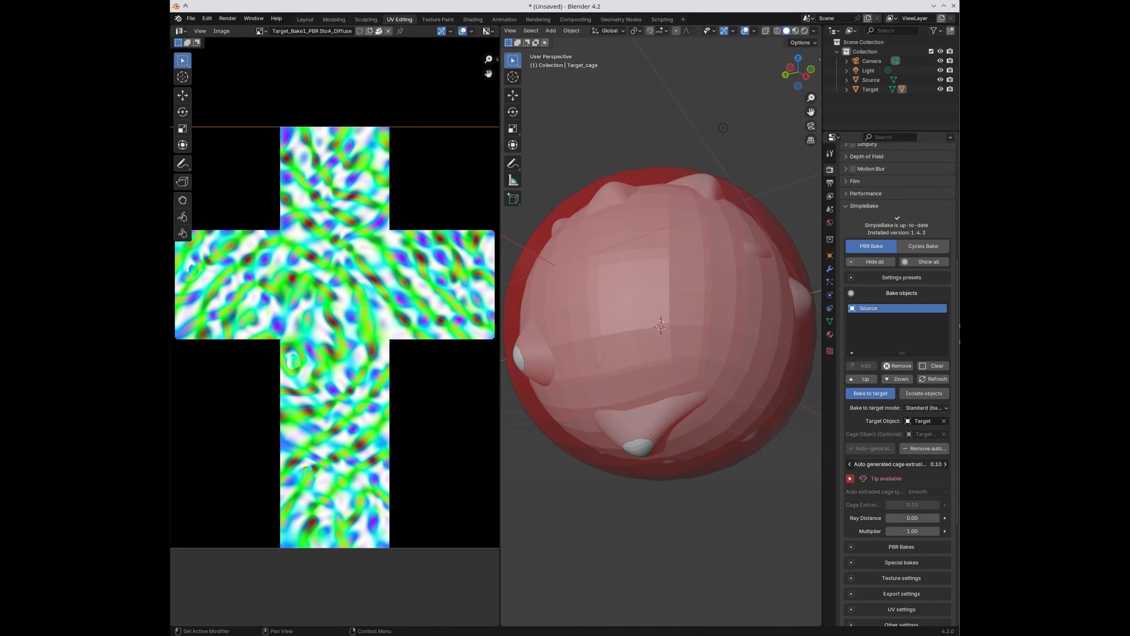
type("2")
key("Return")
double_click(924, 463)
key("BackSpace")
type("5")
key("Return")
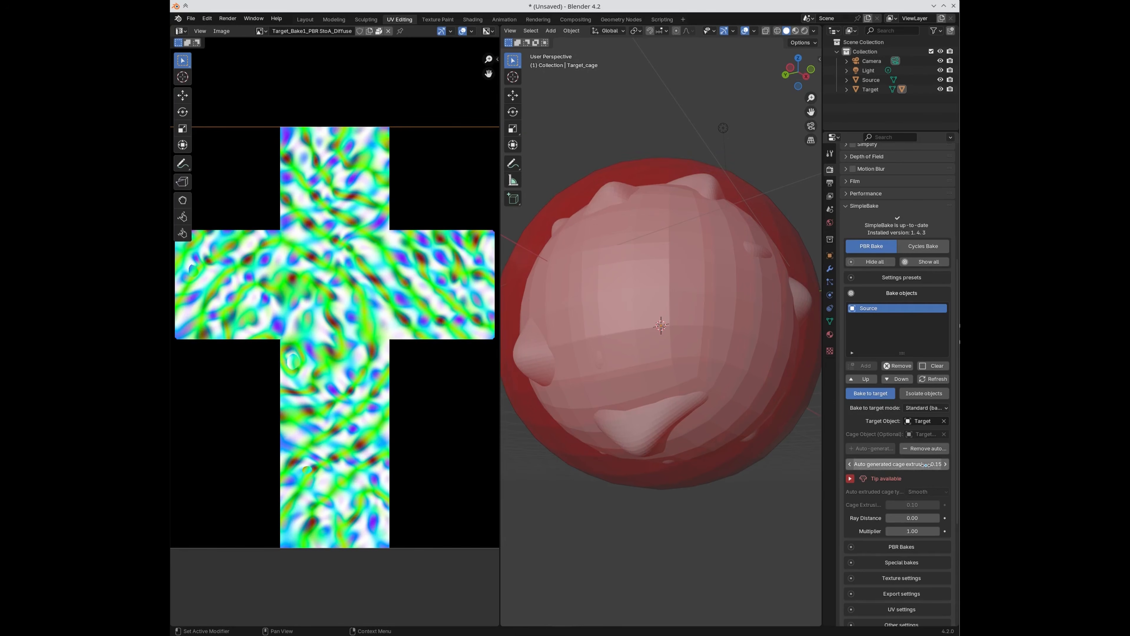
middle_click_drag(744, 513, 693, 525)
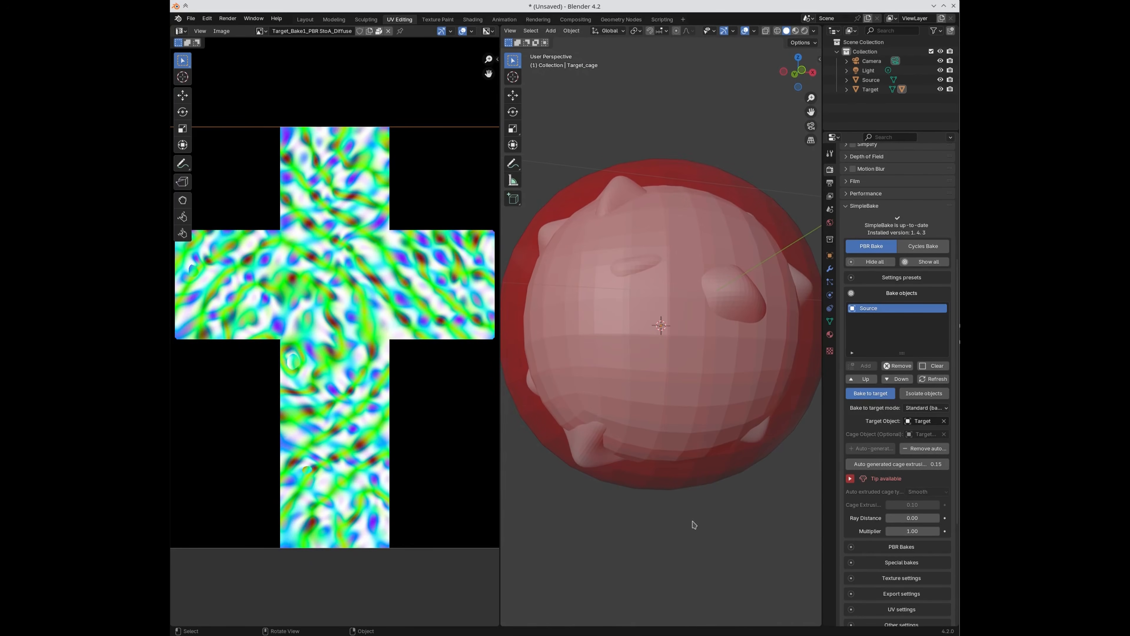
middle_click_drag(747, 515, 695, 496)
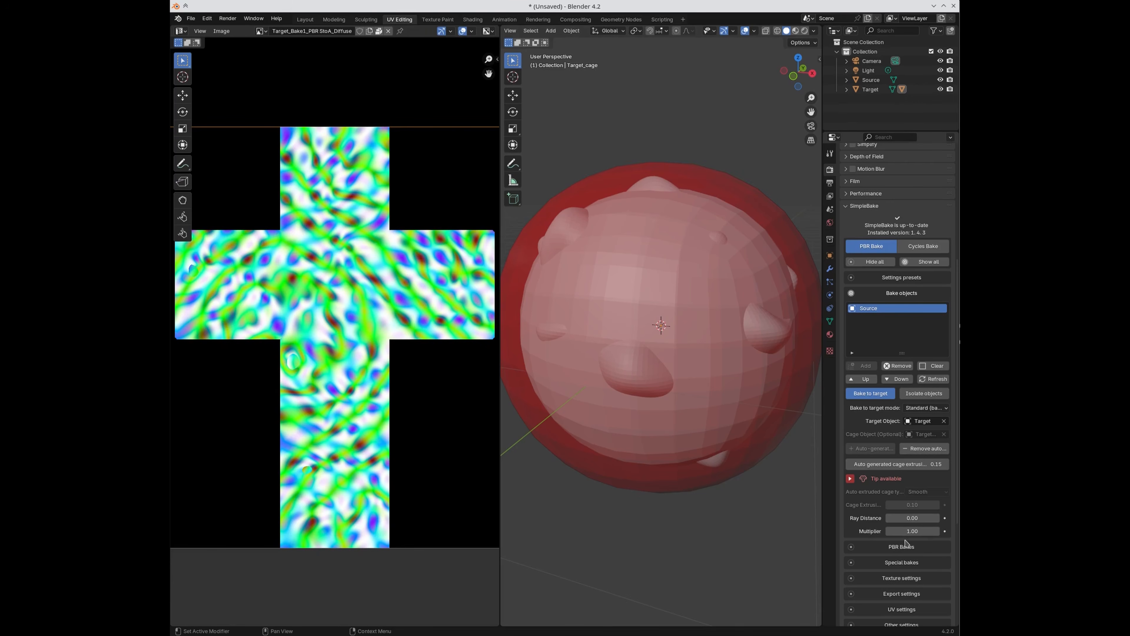
scroll(906, 543, "down", 1)
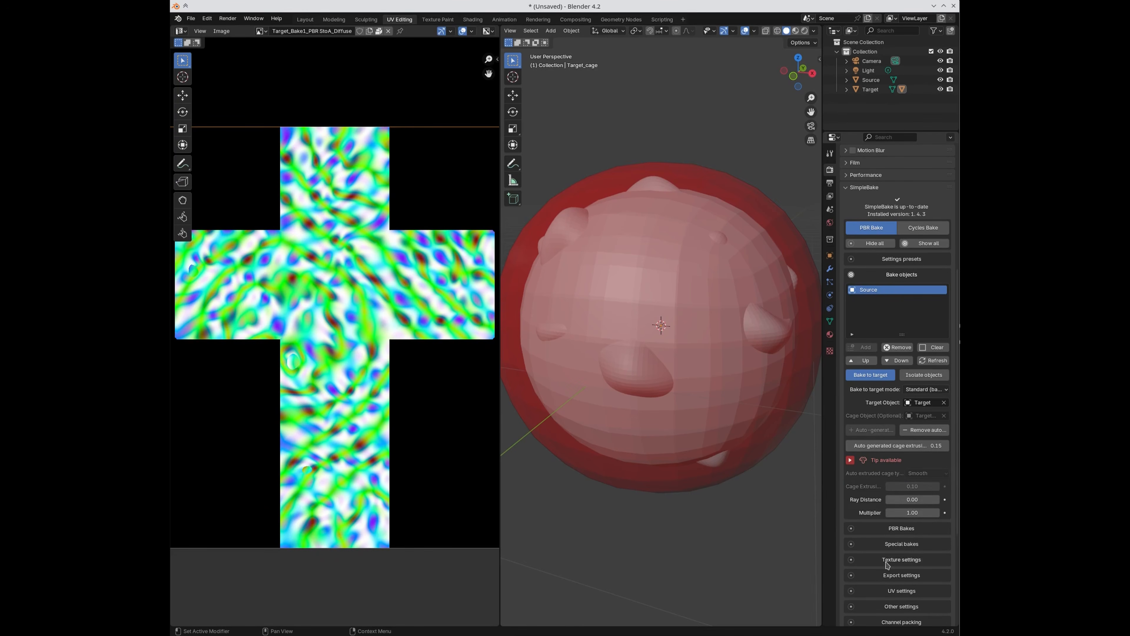
scroll(889, 560, "down", 5)
scroll(889, 560, "down", 2)
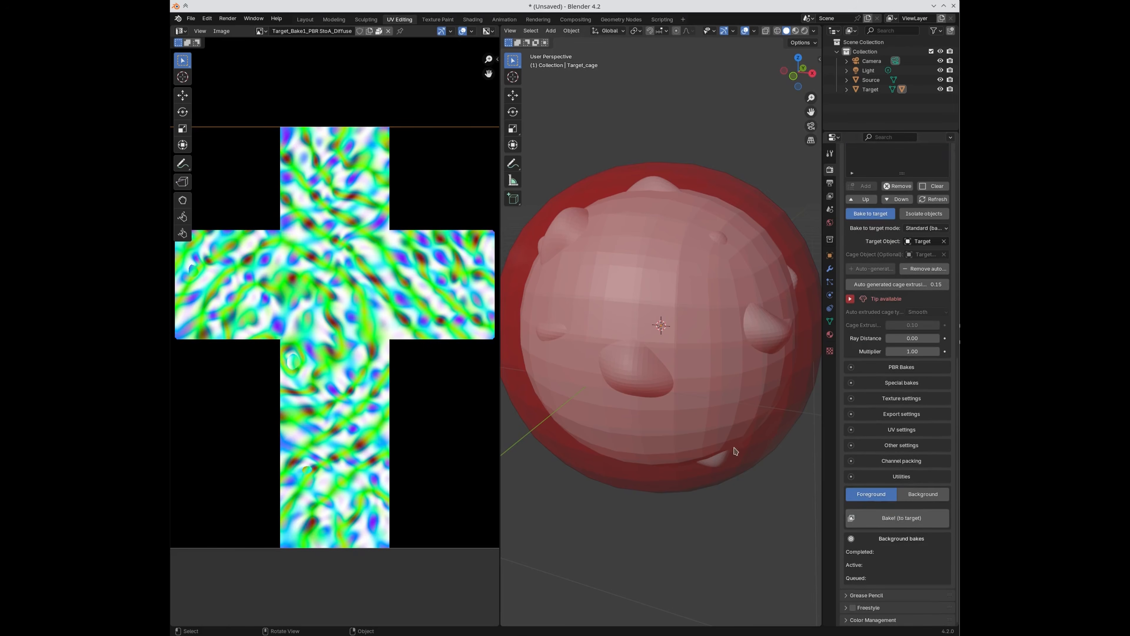
Step: Bake the diffuse map to Target through the cage and inspect the result in the UV editor
left_click(877, 520)
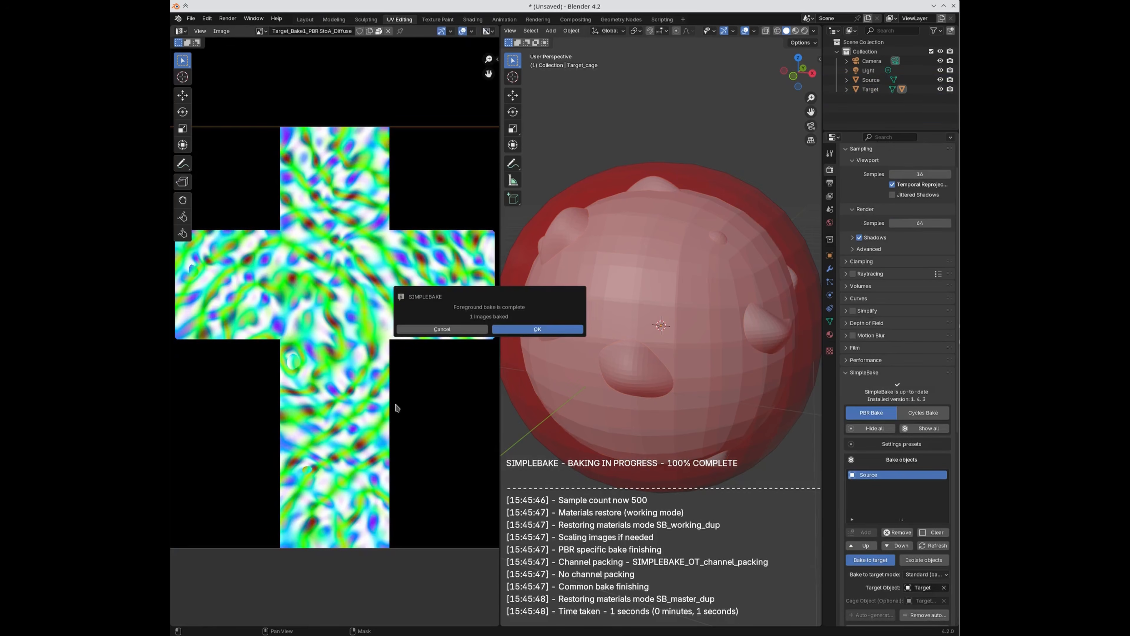
left_click(545, 330)
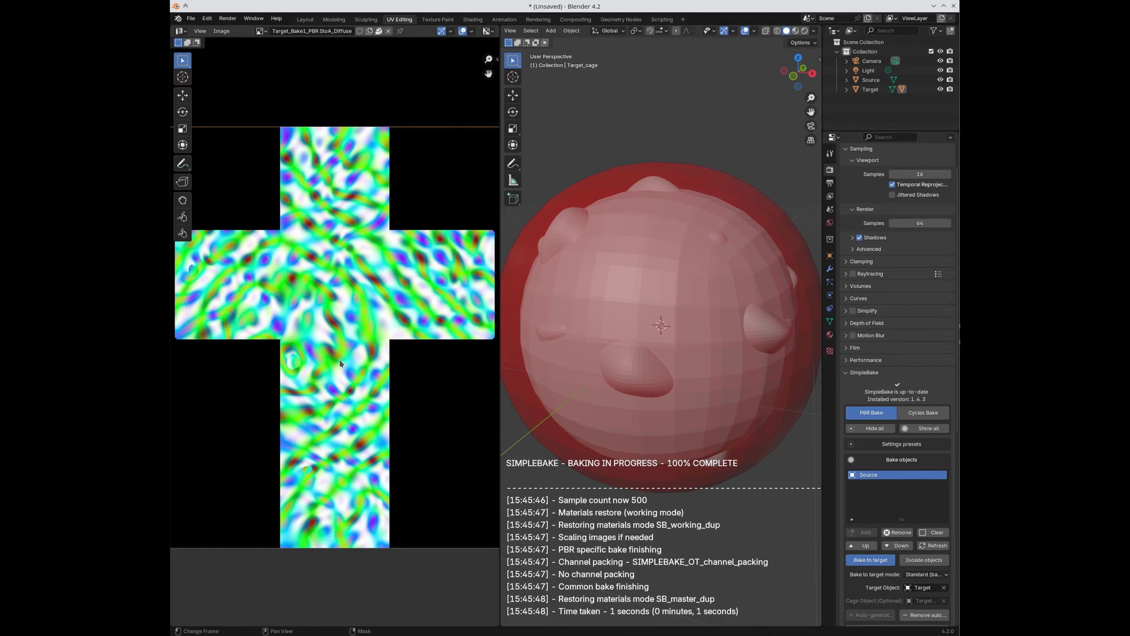
scroll(340, 361, "down", 1)
scroll(341, 366, "up", 3)
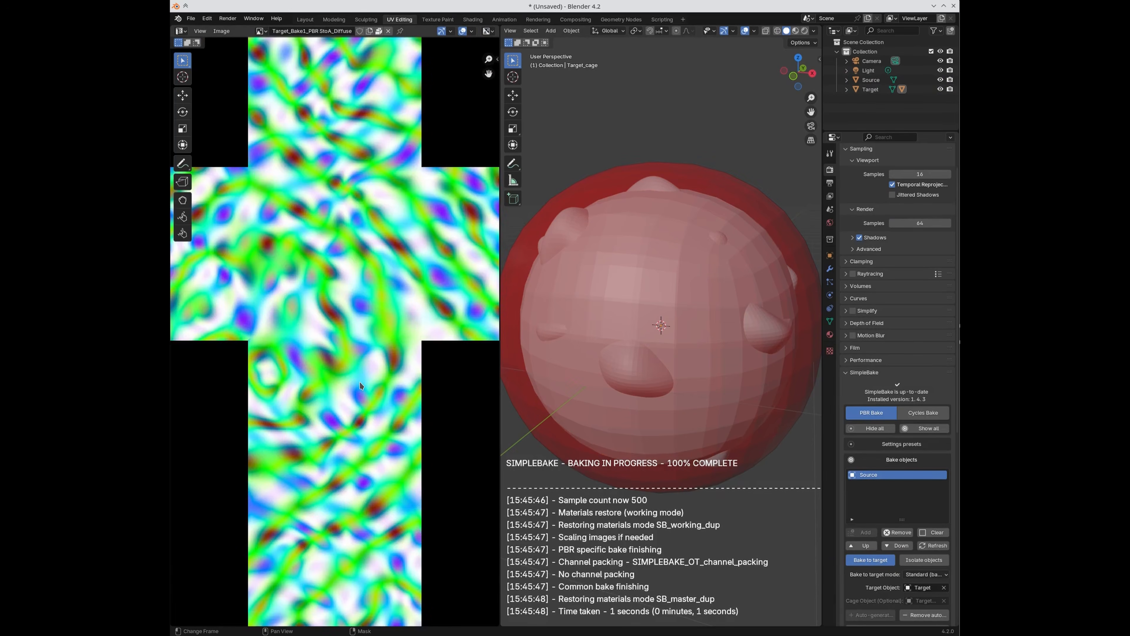
scroll(359, 381, "down", 2)
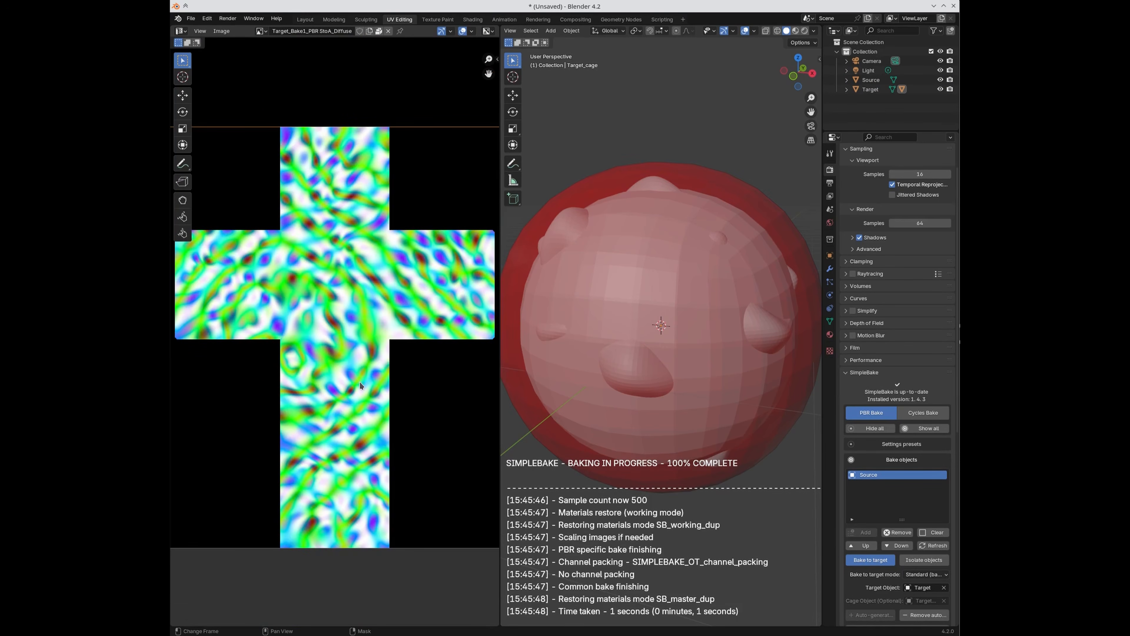
scroll(285, 393, "up", 1)
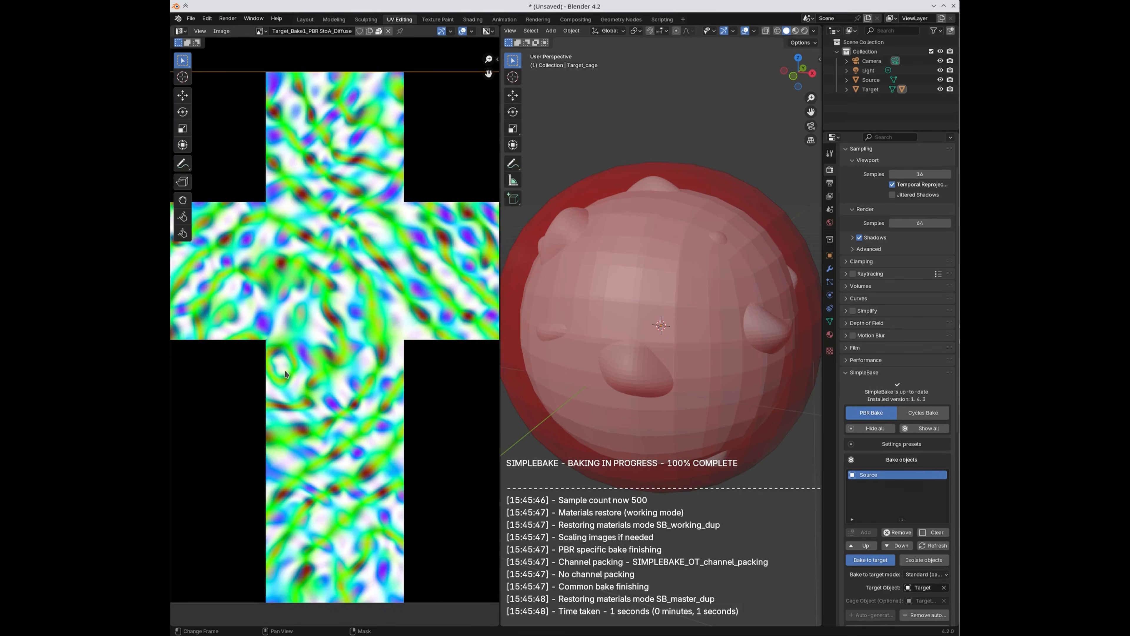
middle_click_drag(267, 365, 332, 431)
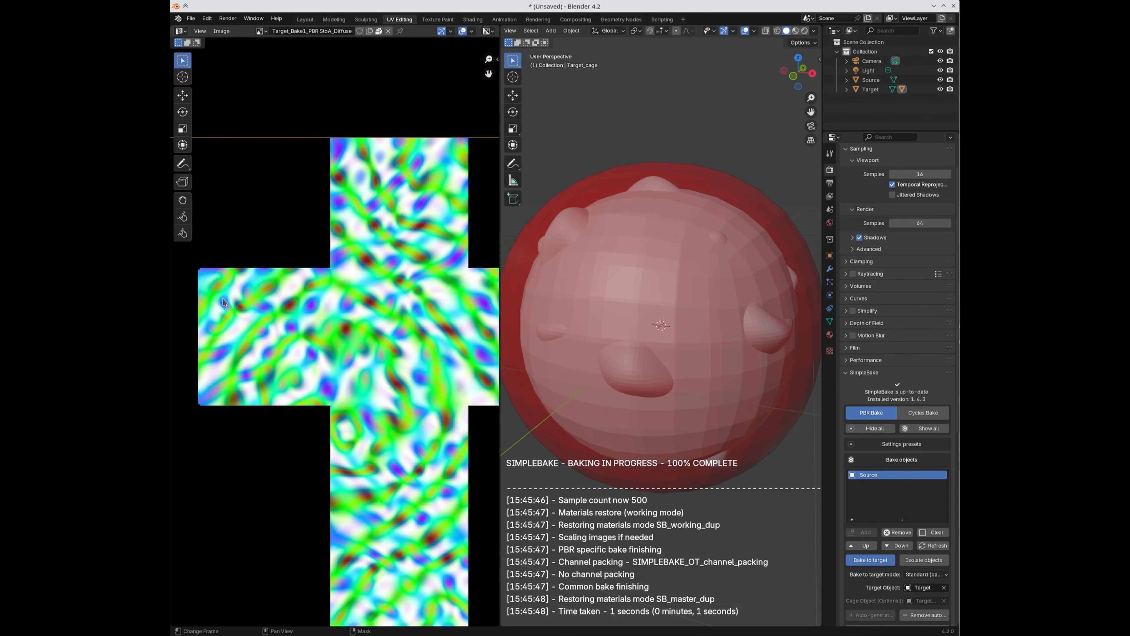
middle_click_drag(306, 324, 237, 379)
middle_click_drag(453, 386, 368, 273)
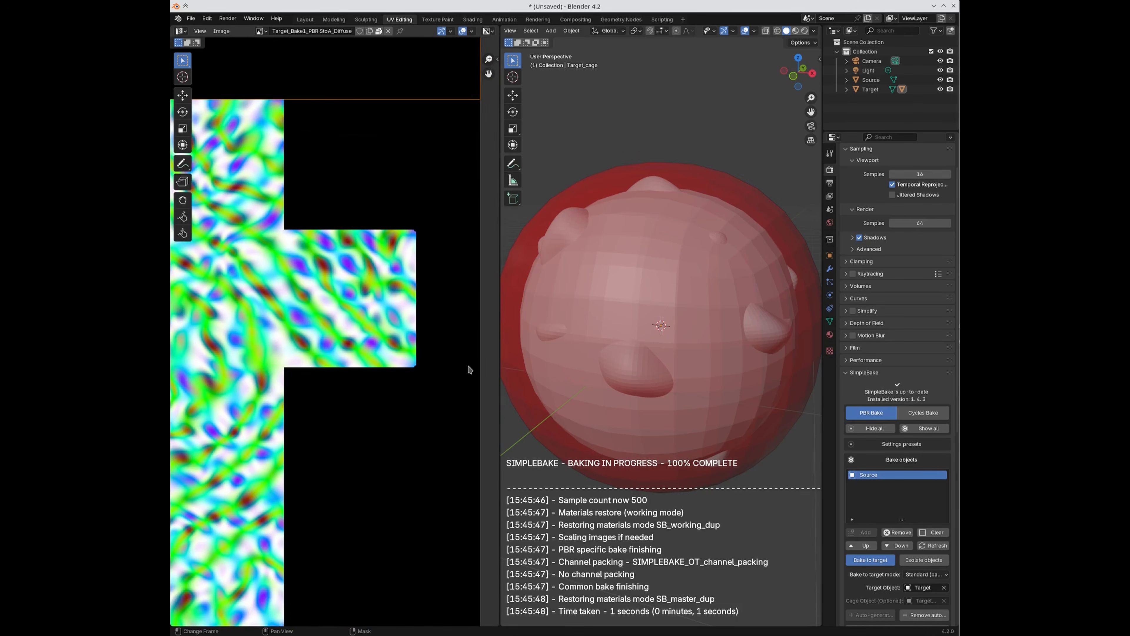
scroll(929, 519, "down", 4)
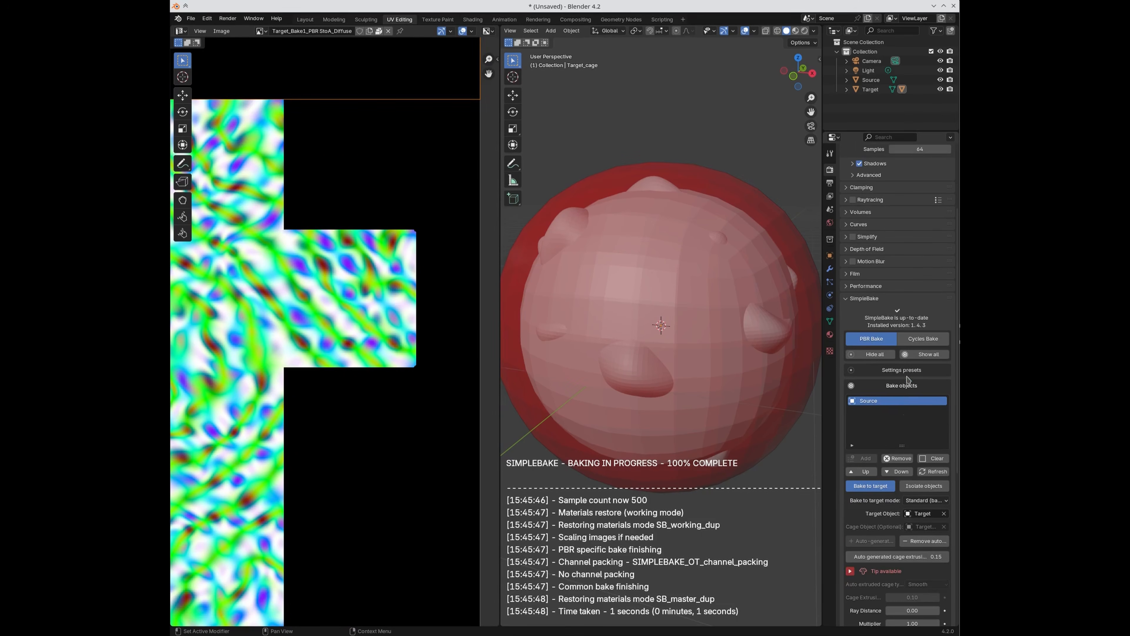
scroll(923, 501, "down", 4)
scroll(898, 509, "down", 4)
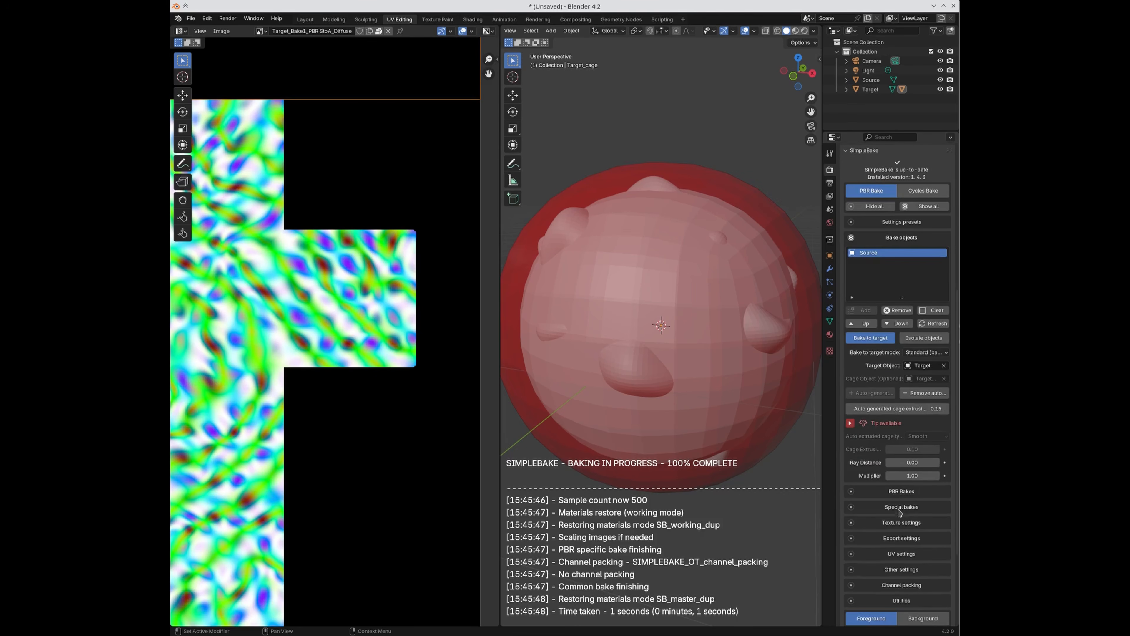
Step: Enable the Normal PBR bake and remove the auto-generated cage
left_click(889, 491)
left_click(911, 520)
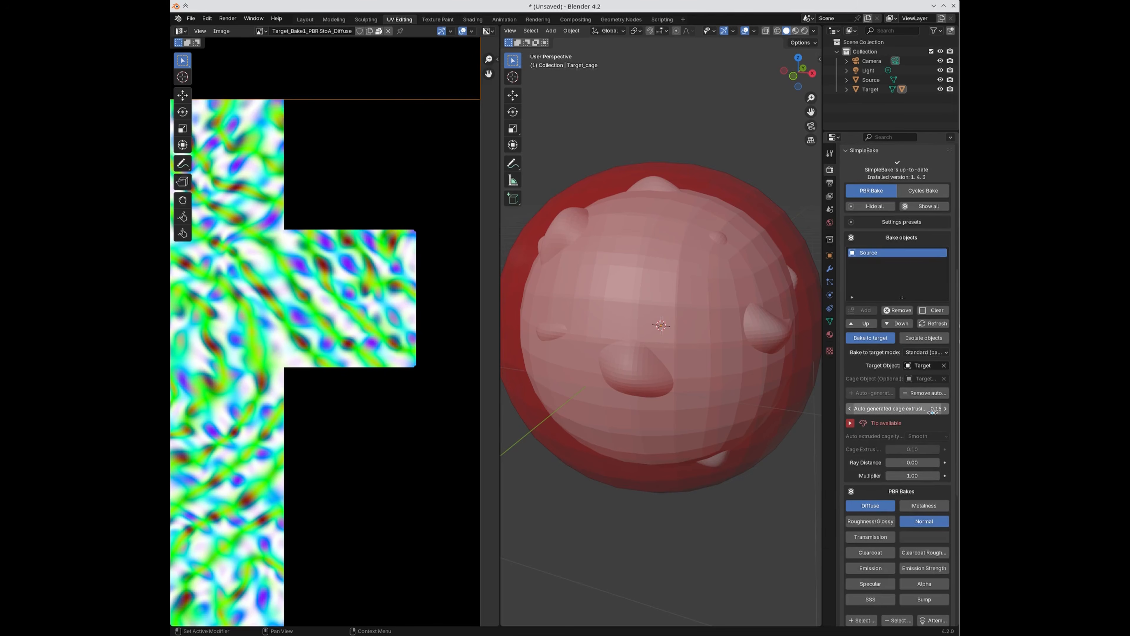
left_click(926, 393)
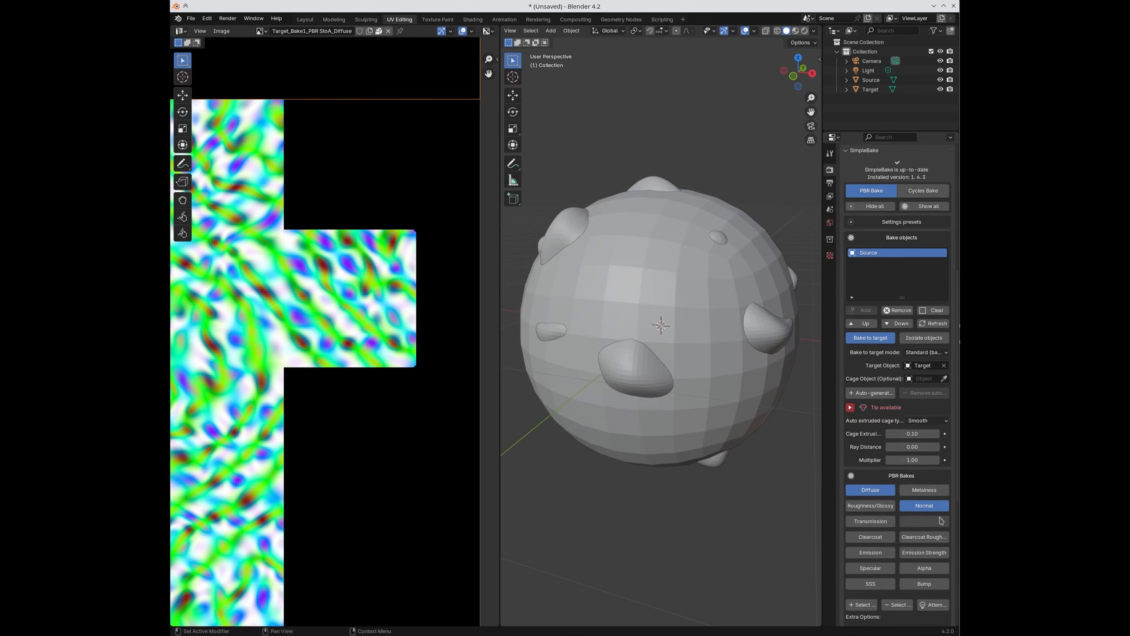
Step: Bake the Normal map onto Target without a cage, then auto-generate a new 0.15 cage
scroll(938, 526, "down", 5)
scroll(938, 526, "down", 3)
left_click(908, 551)
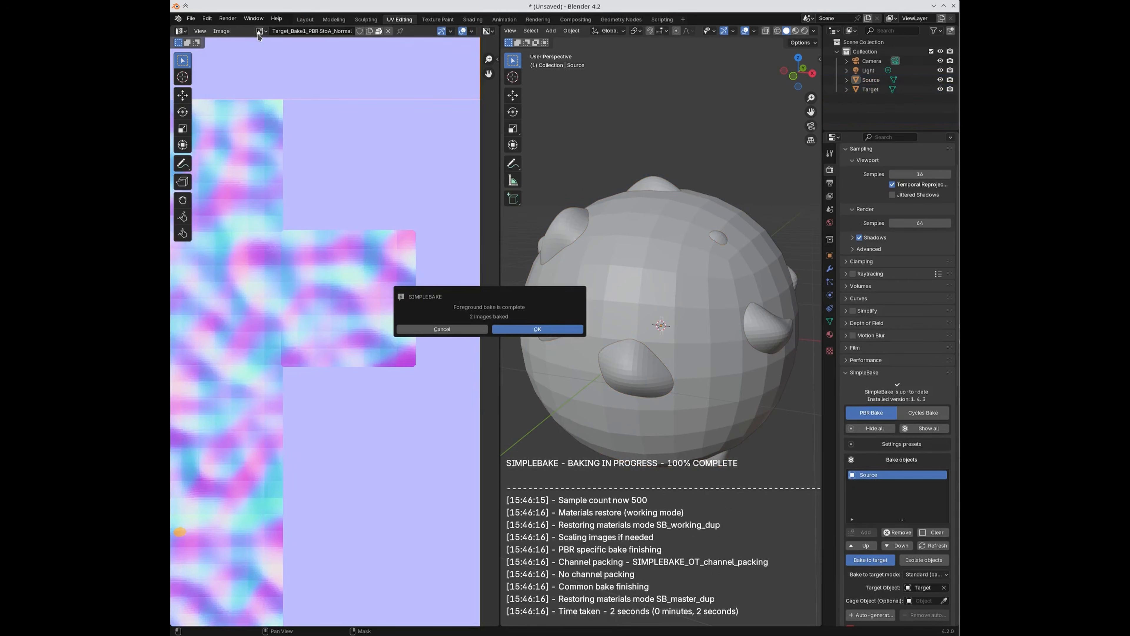
left_click(547, 332)
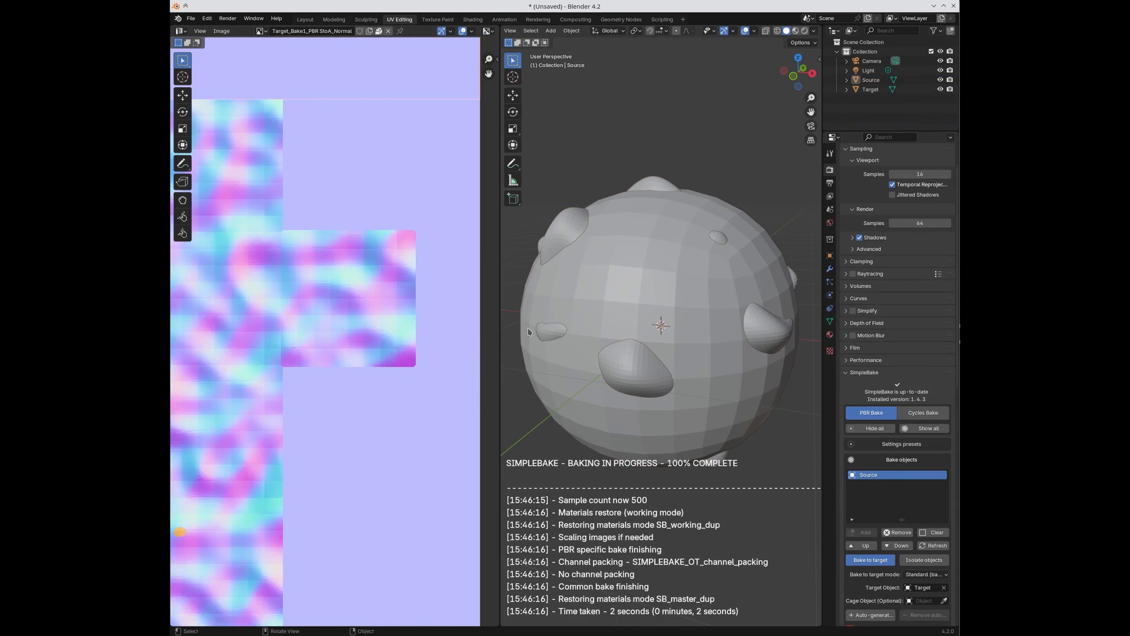
middle_click_drag(316, 401, 486, 390)
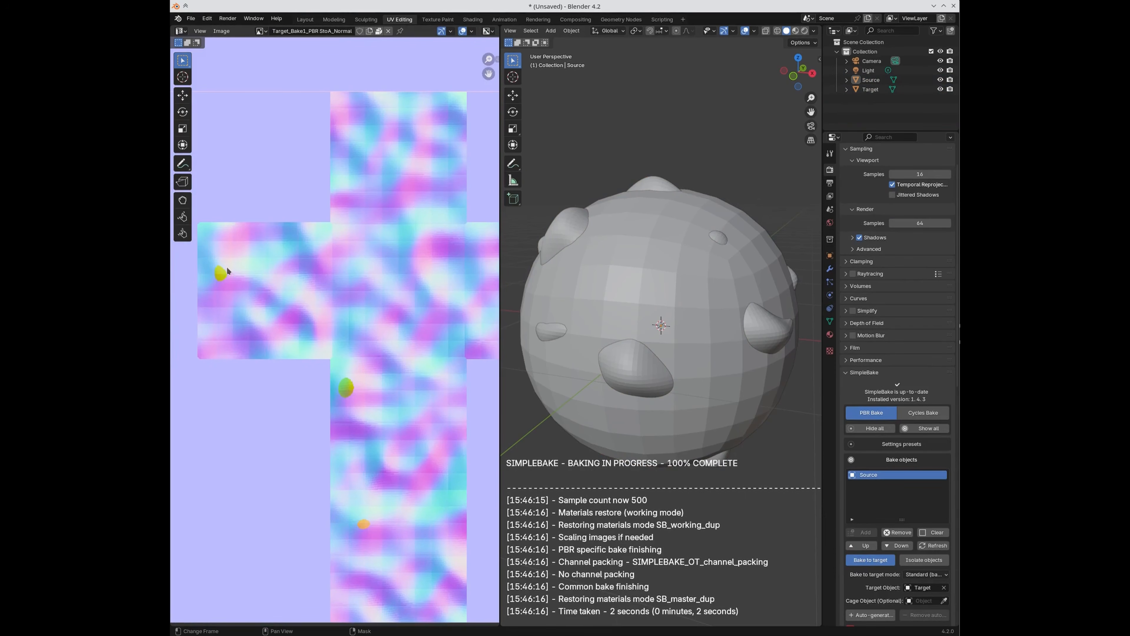
scroll(902, 482, "down", 8)
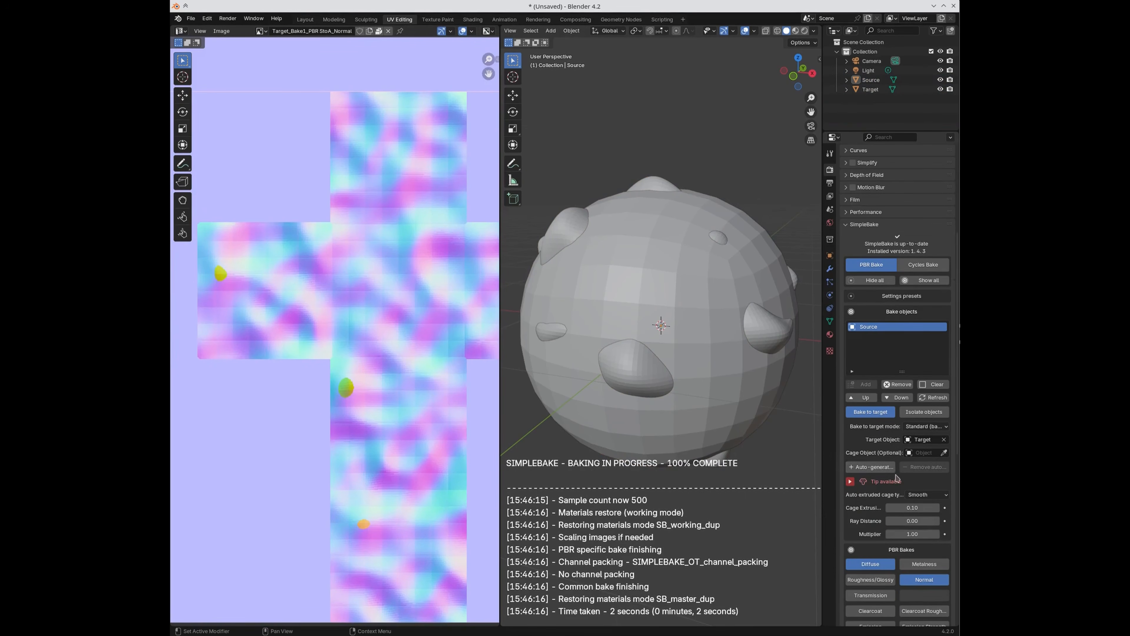
left_click(870, 467)
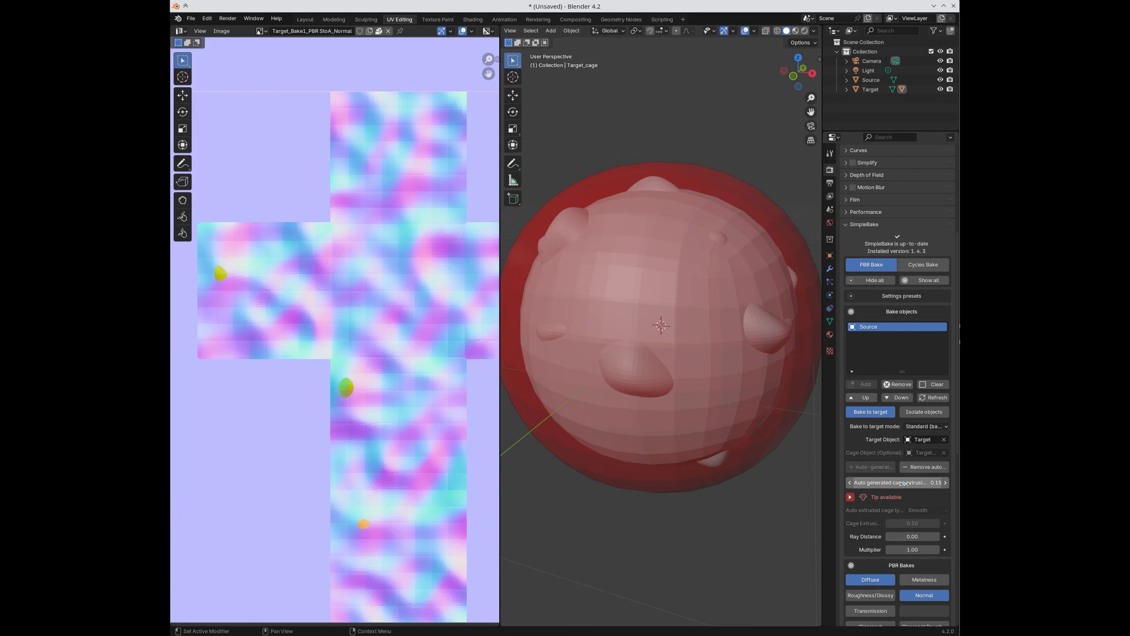
Step: Bake Source onto Target through the cage and review the baked normal map
scroll(898, 557, "down", 8)
scroll(899, 560, "down", 3)
left_click(873, 536)
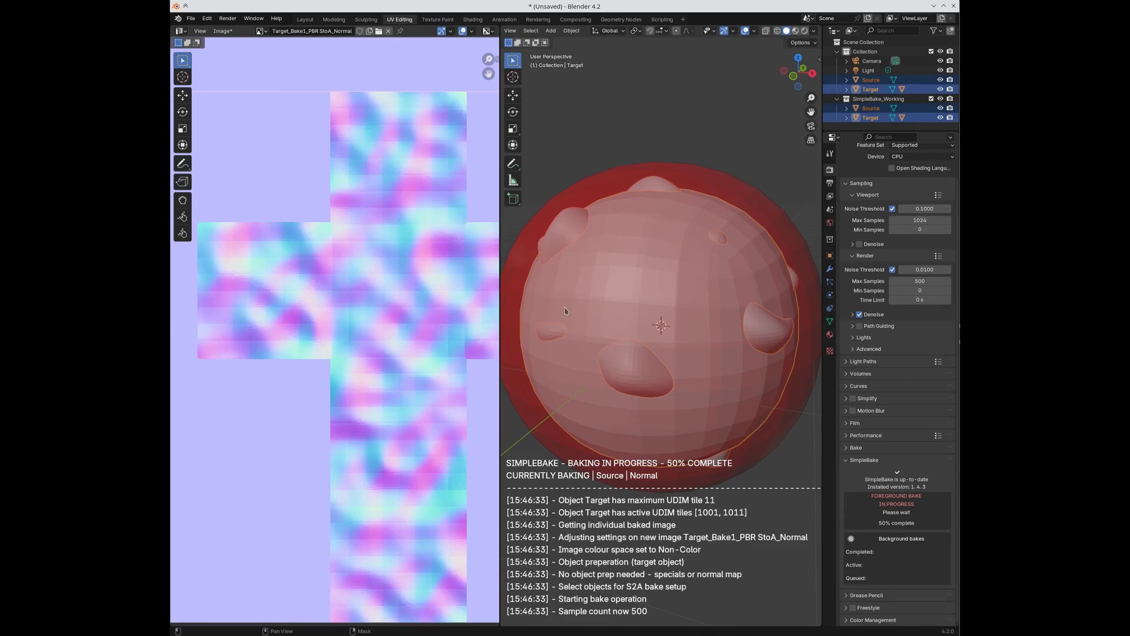
scroll(415, 364, "down", 1)
middle_click_drag(432, 369, 354, 394)
middle_click_drag(307, 542, 329, 575)
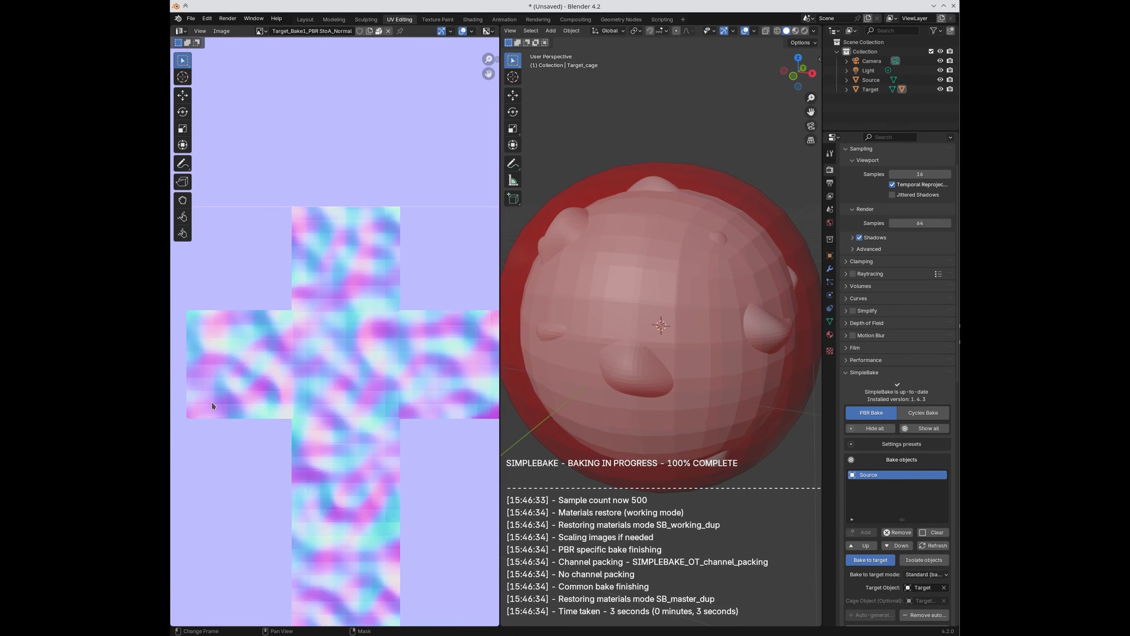
scroll(209, 379, "up", 1)
scroll(280, 369, "left", 2, "ctrl")
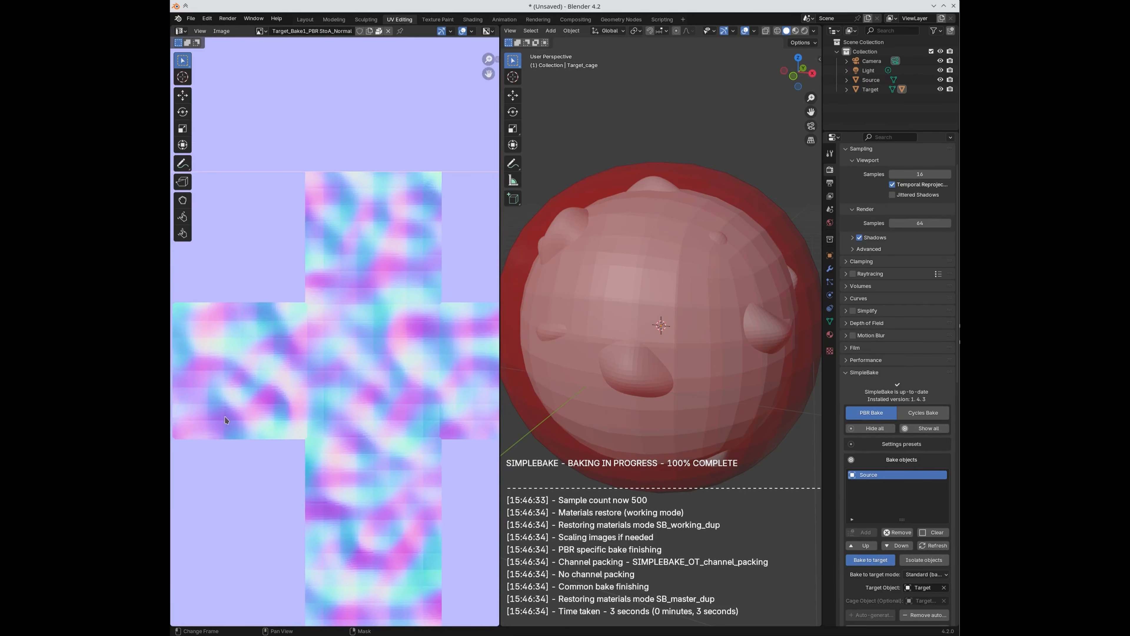
middle_click_drag(253, 415, 239, 408)
middle_click_drag(328, 386, 327, 390)
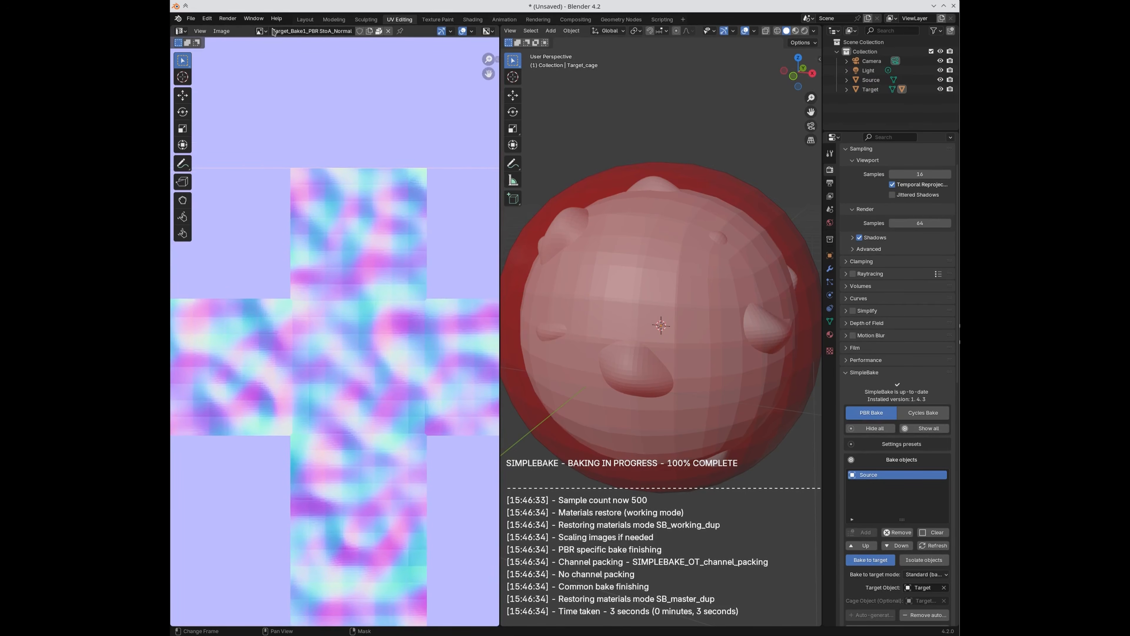
Step: Display the Target_Bake1_PBR StoA_Diffuse texture in the image editor
left_click(260, 31)
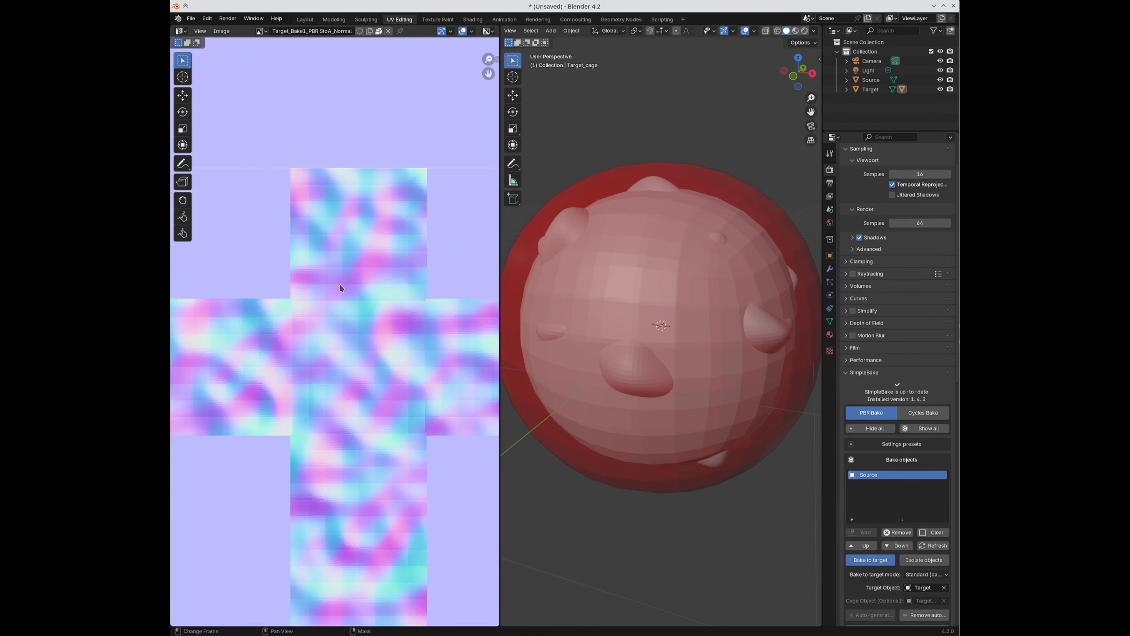
scroll(340, 298, "up", 6)
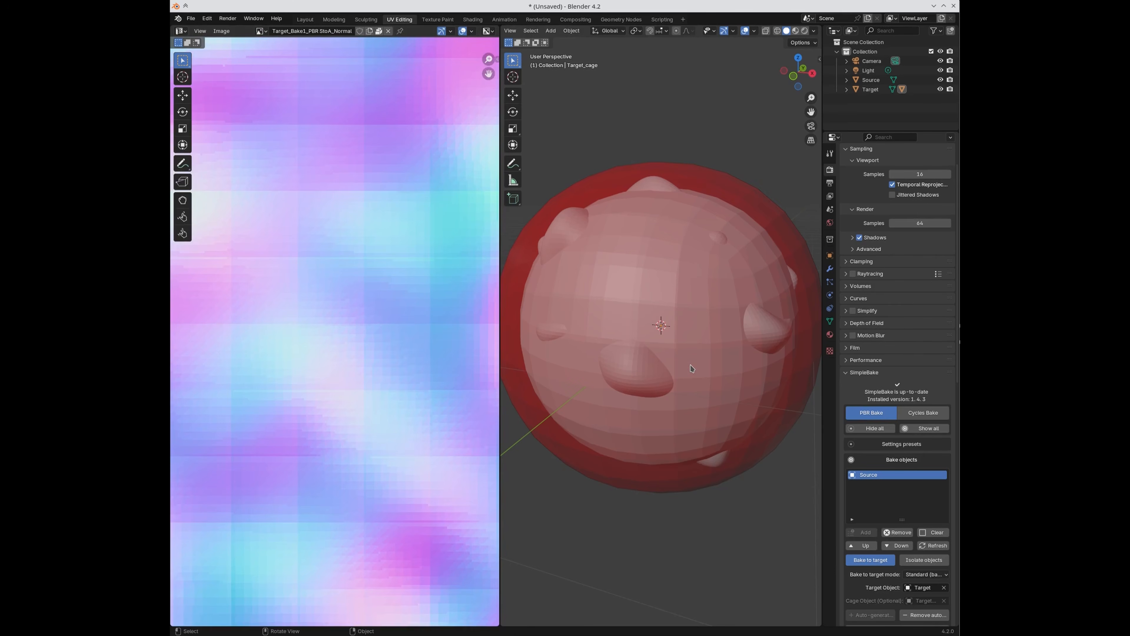
scroll(402, 369, "down", 5)
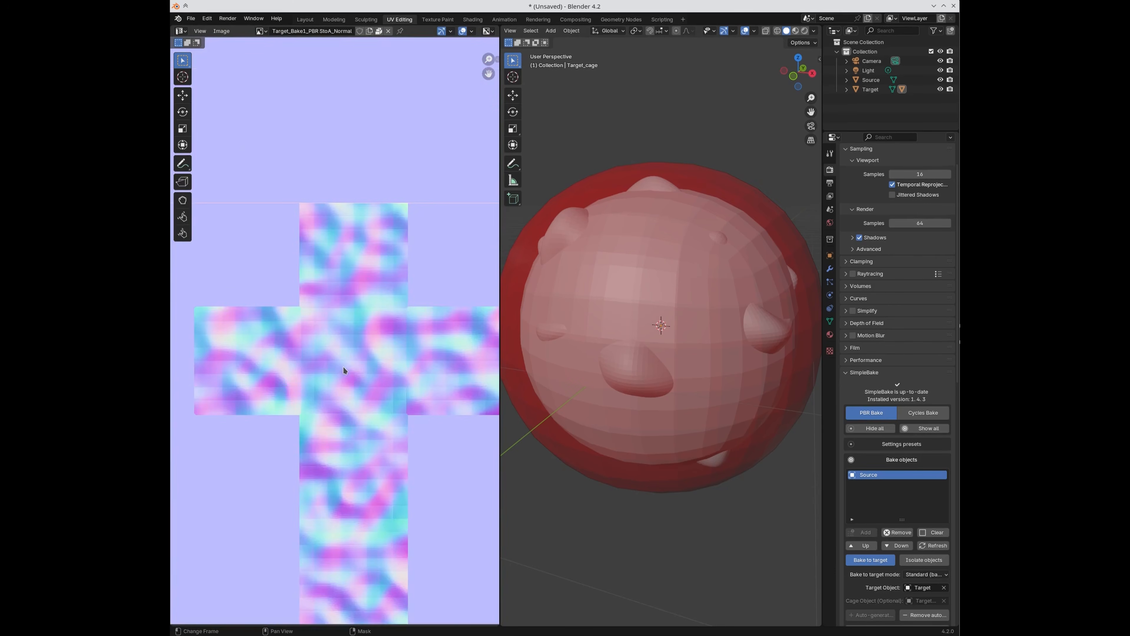
left_click(261, 31)
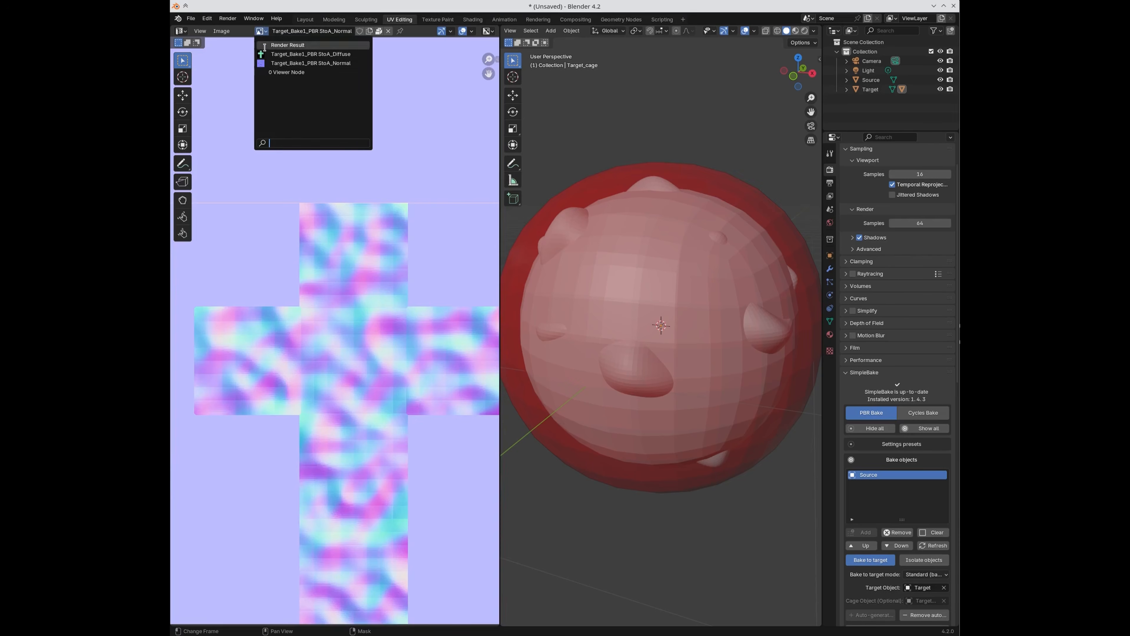
left_click(264, 54)
scroll(233, 372, "up", 2)
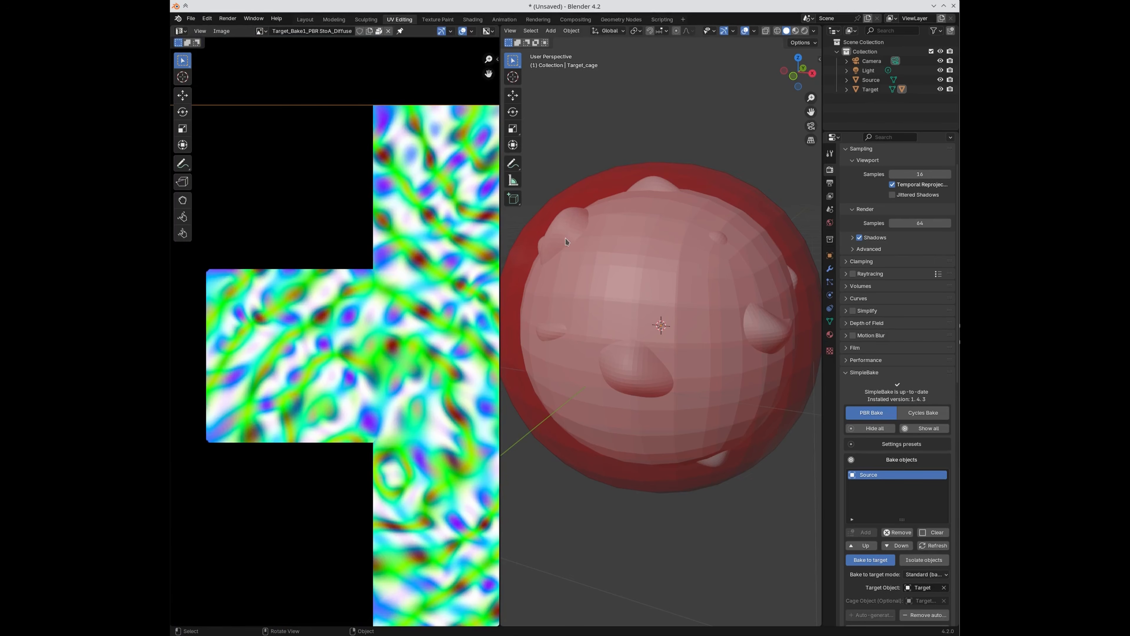
scroll(569, 434, "down", 2)
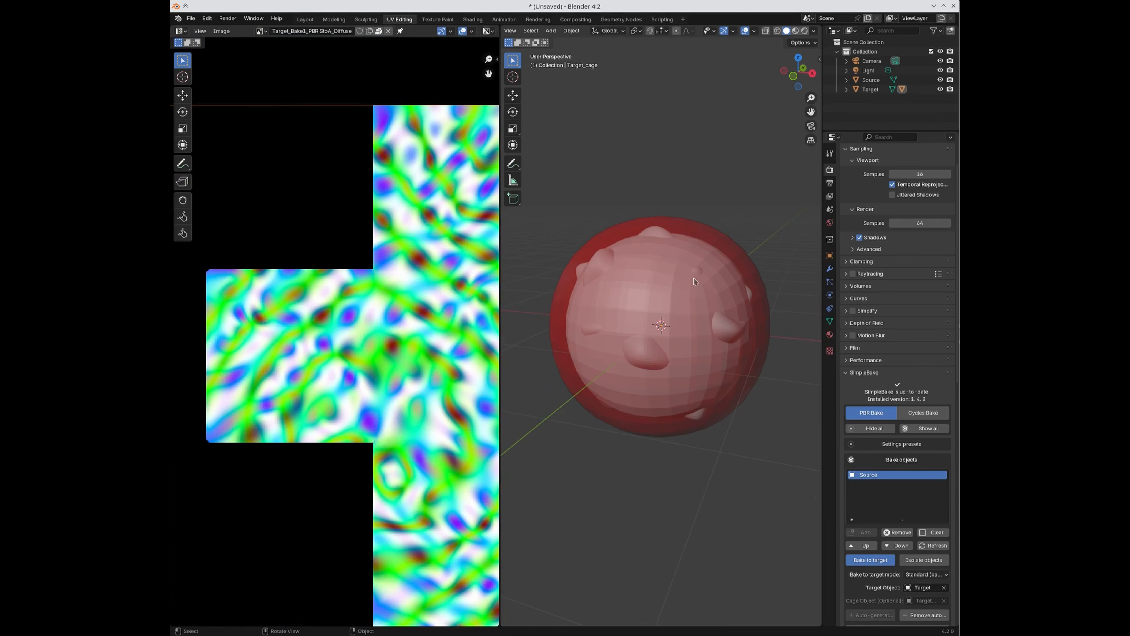
scroll(892, 504, "down", 8)
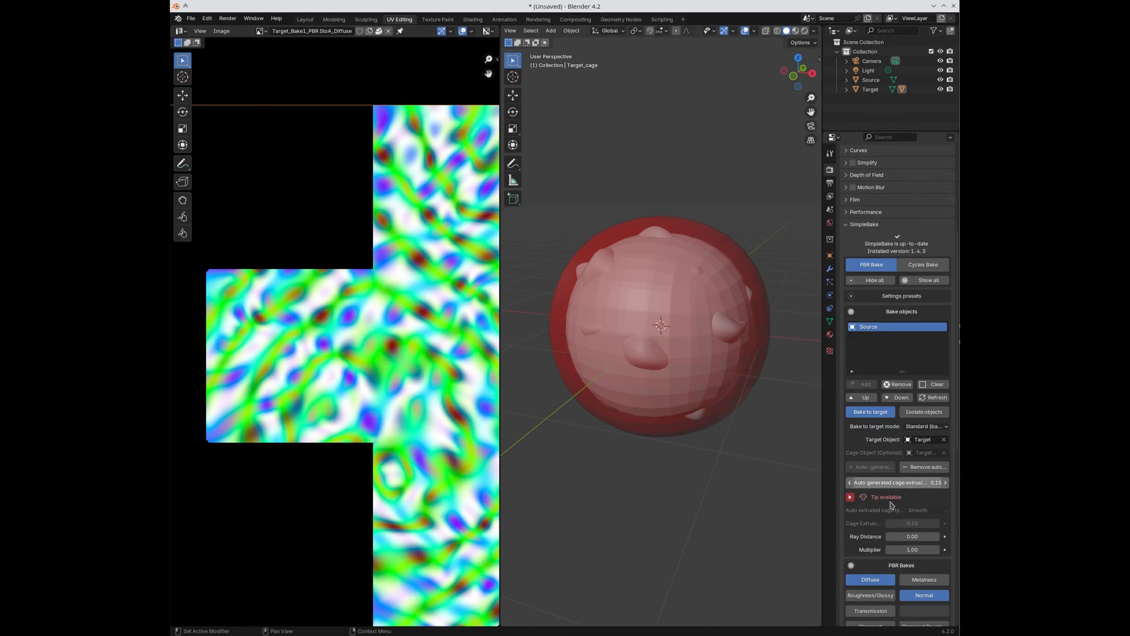
scroll(892, 505, "down", 3)
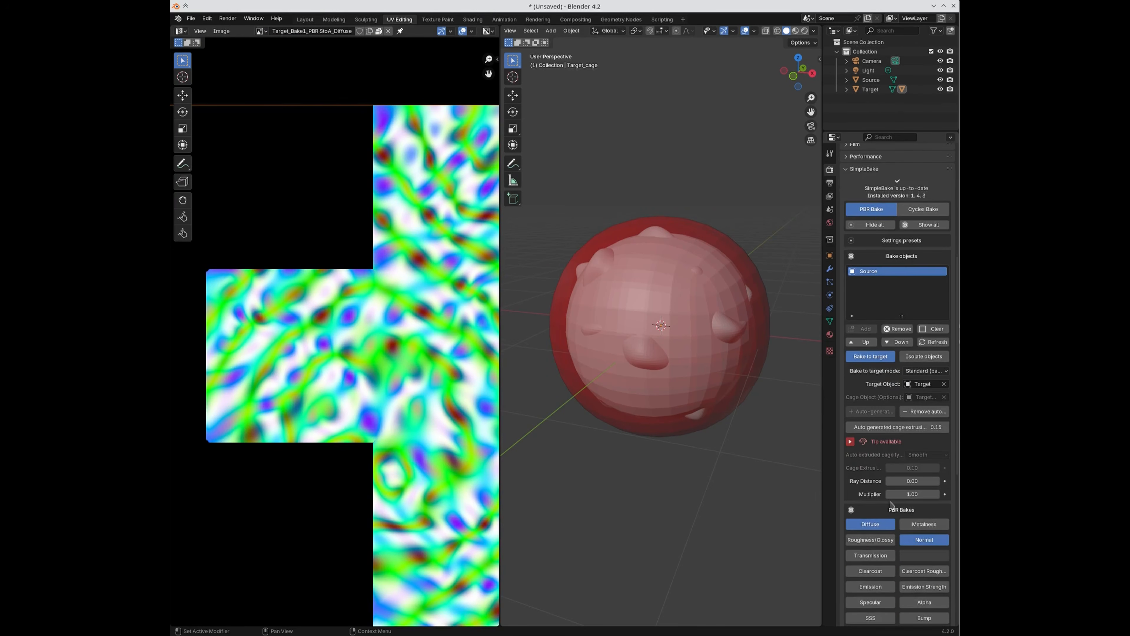
left_click(913, 371)
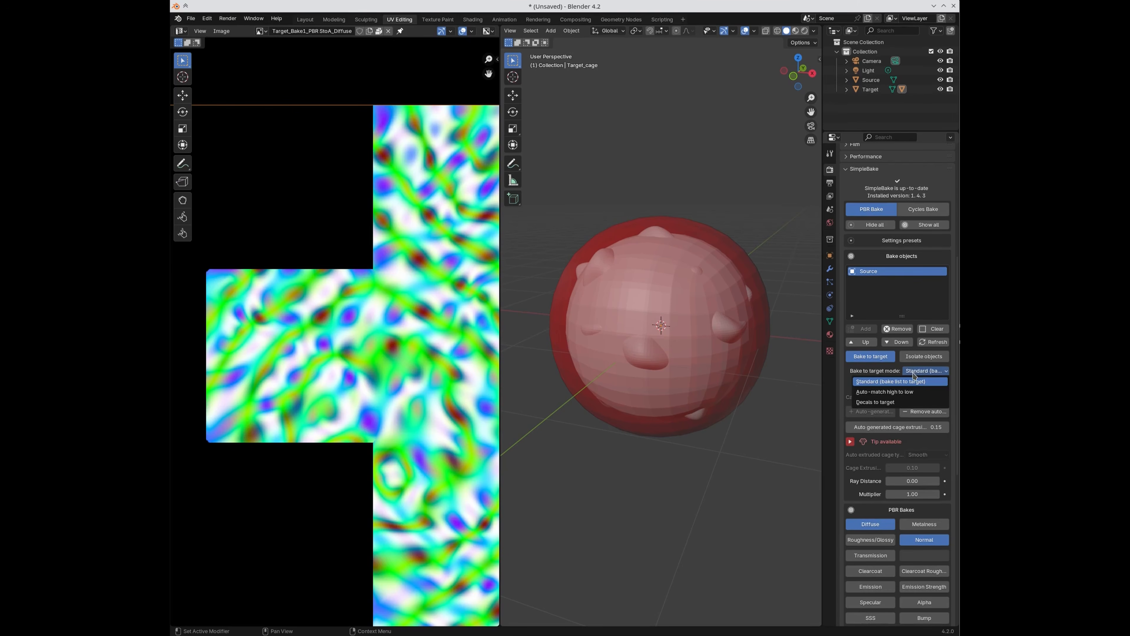
Step: Set the bake-to-target mode to Auto-match high to low and select Source in the Bake objects list
left_click(913, 375)
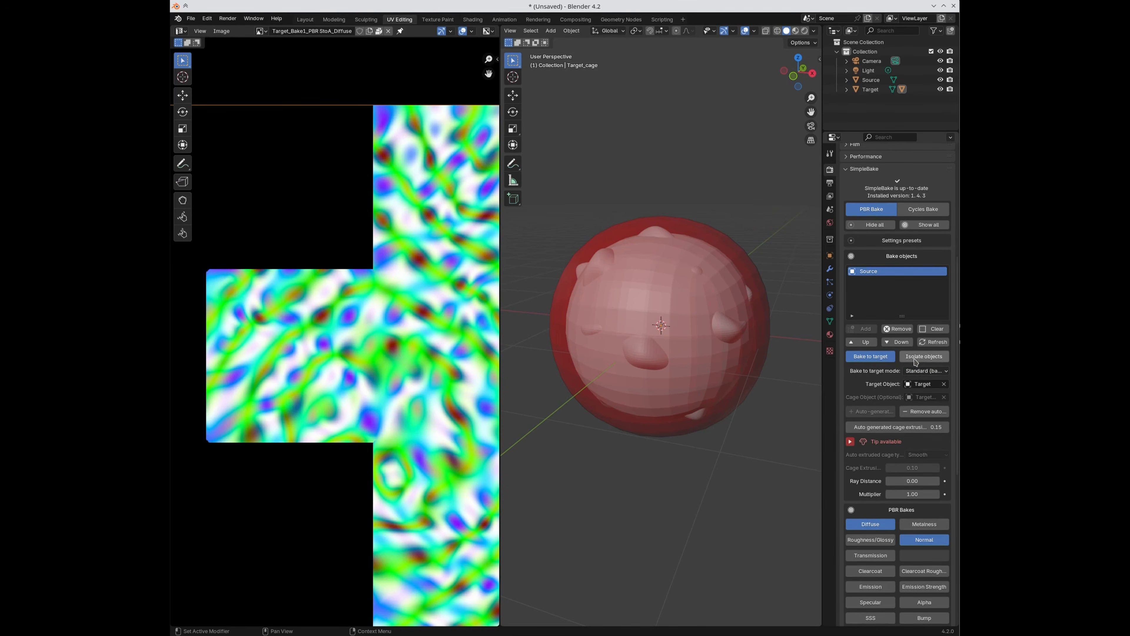
left_click(919, 374)
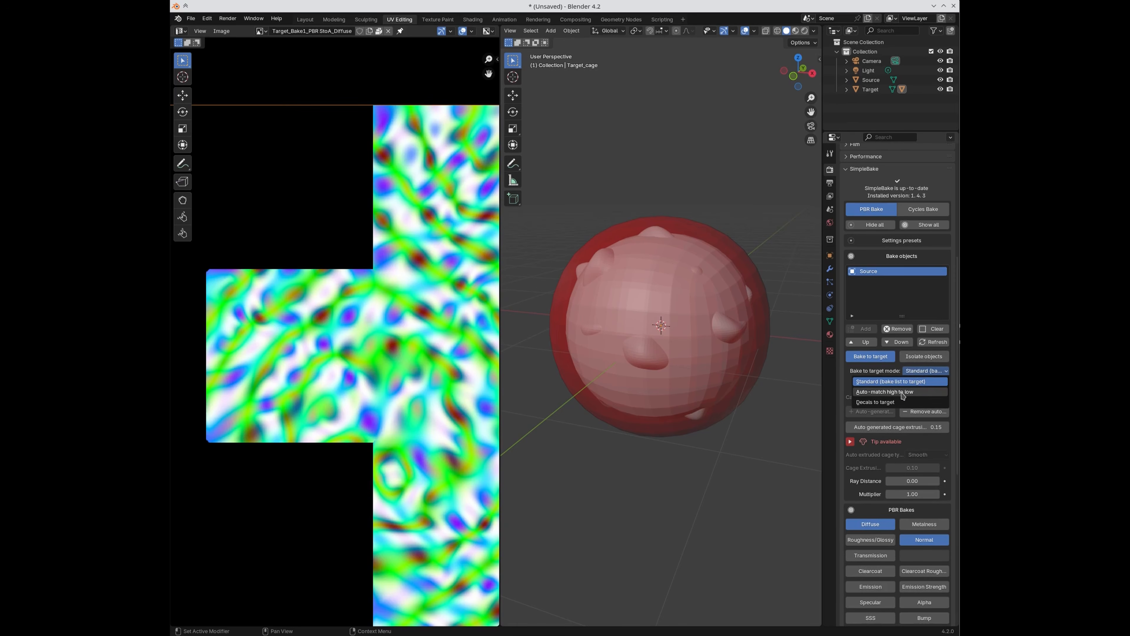
left_click(902, 392)
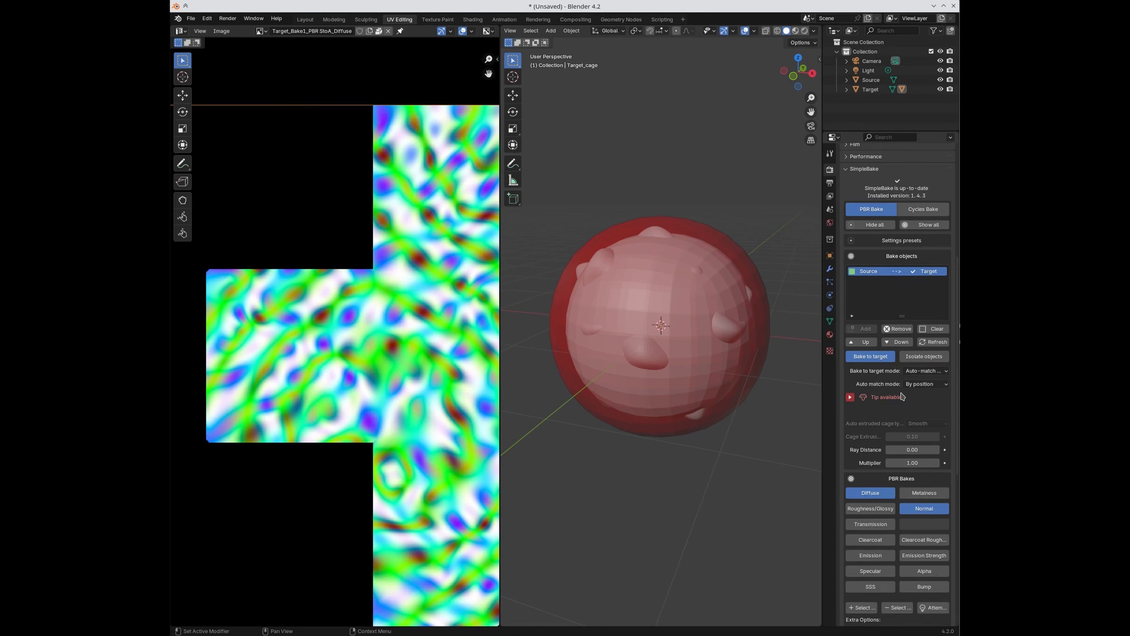
left_click(910, 372)
left_click(908, 381)
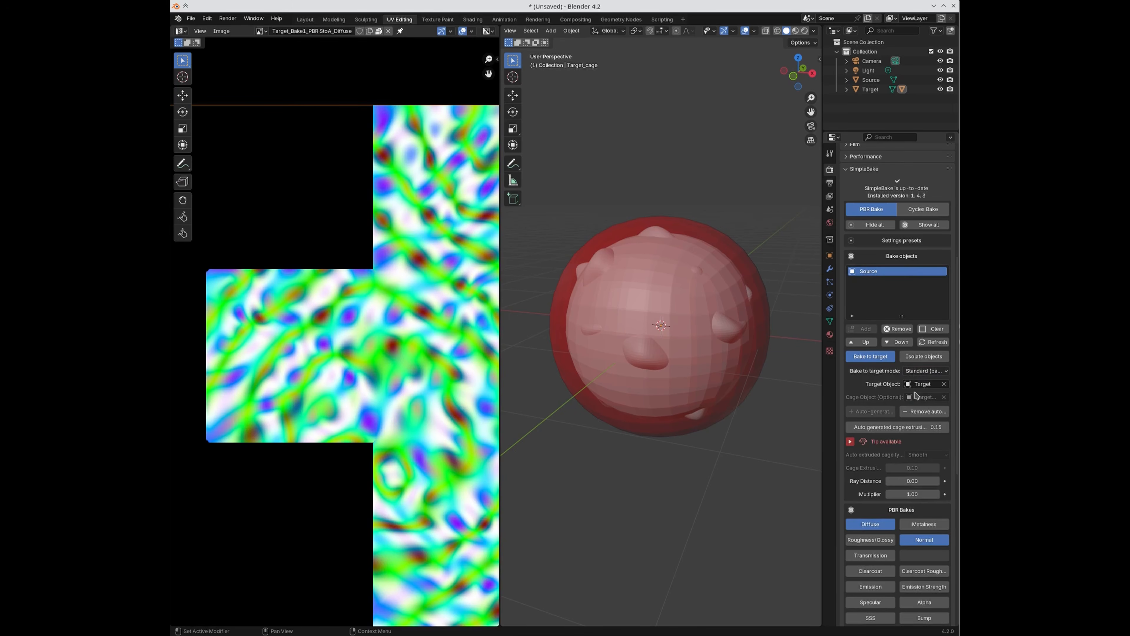
left_click(926, 371)
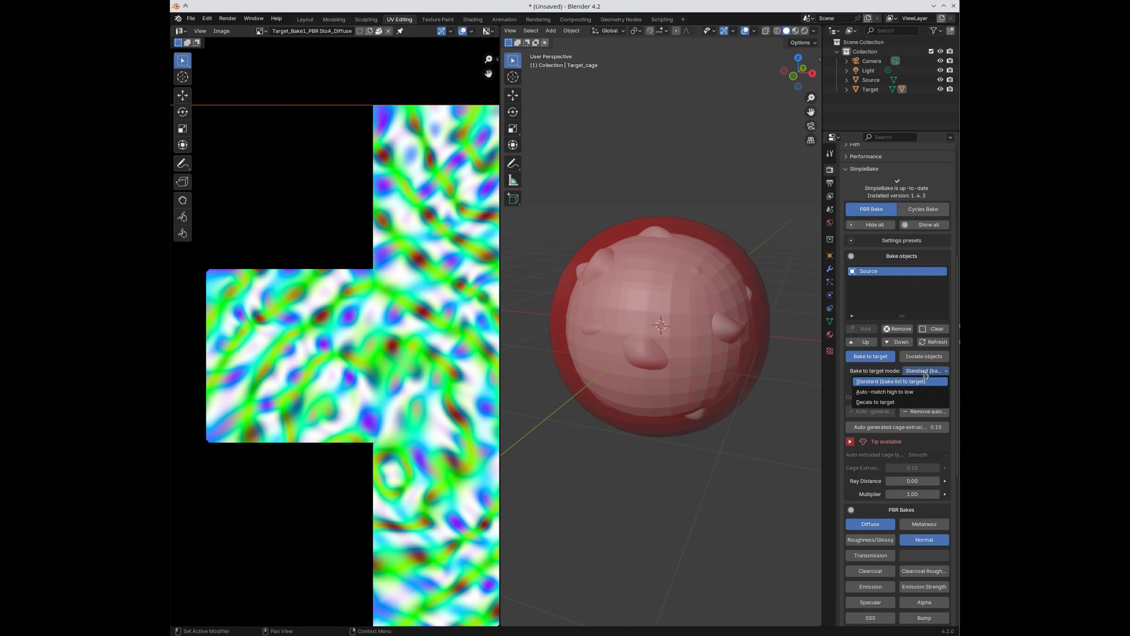
left_click(919, 392)
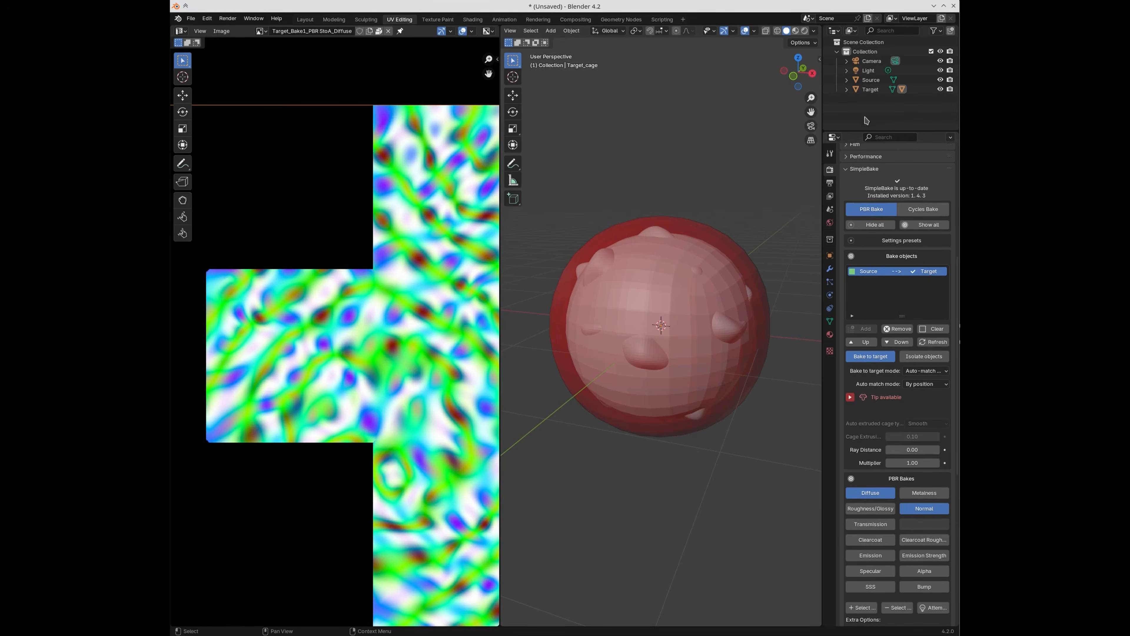
left_click(864, 276)
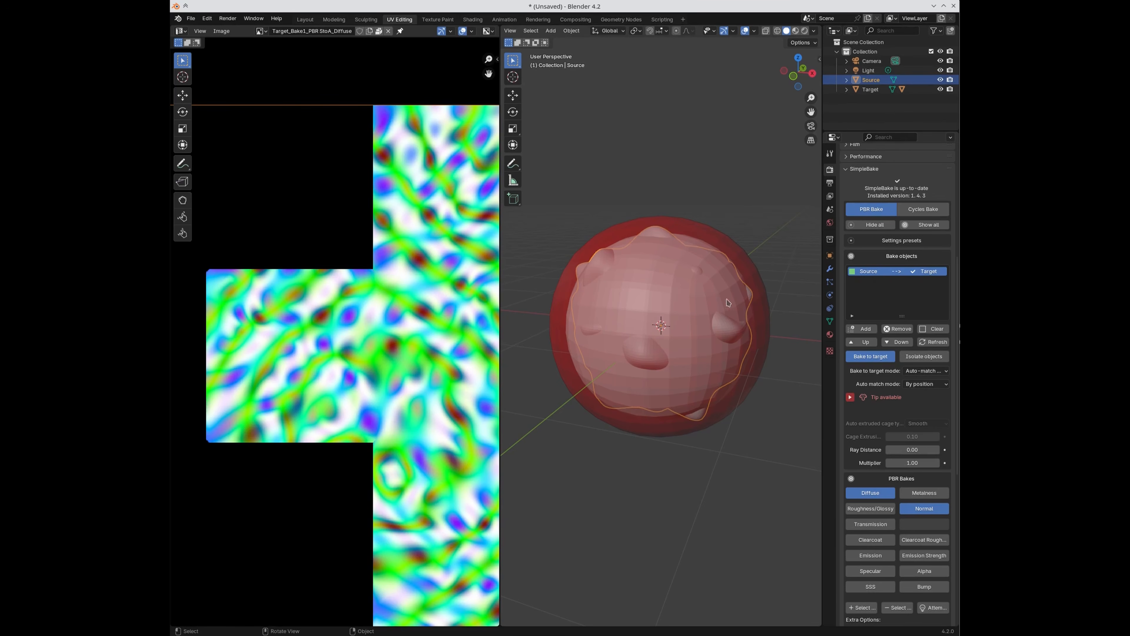
Step: Move the Target sphere up and away from the Source blob
left_click(871, 89)
key("g")
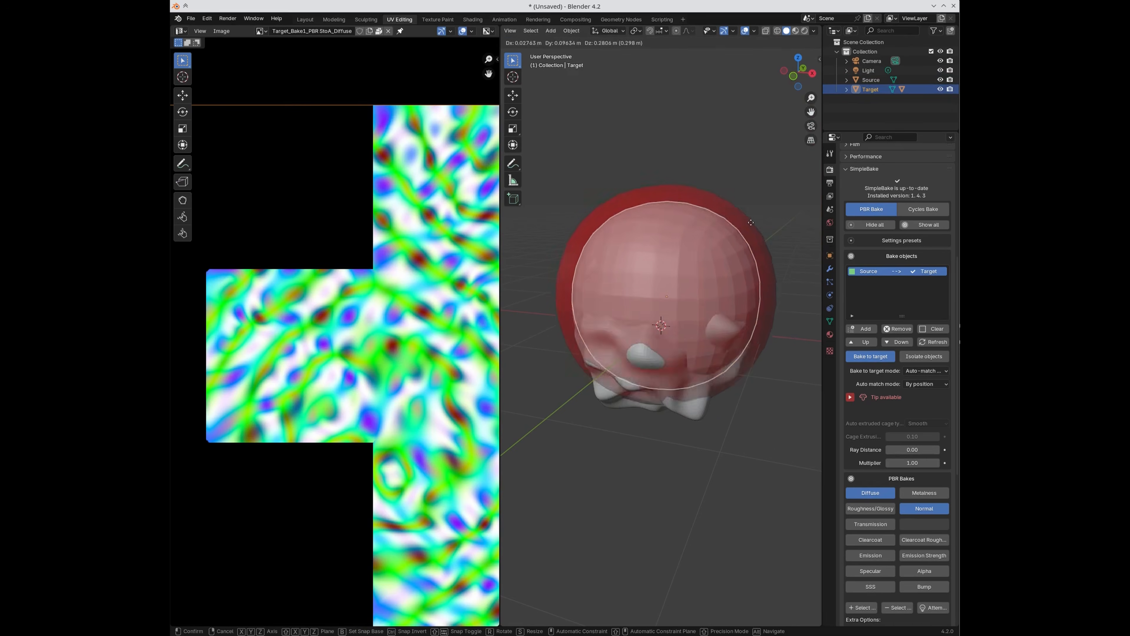
left_click(787, 137)
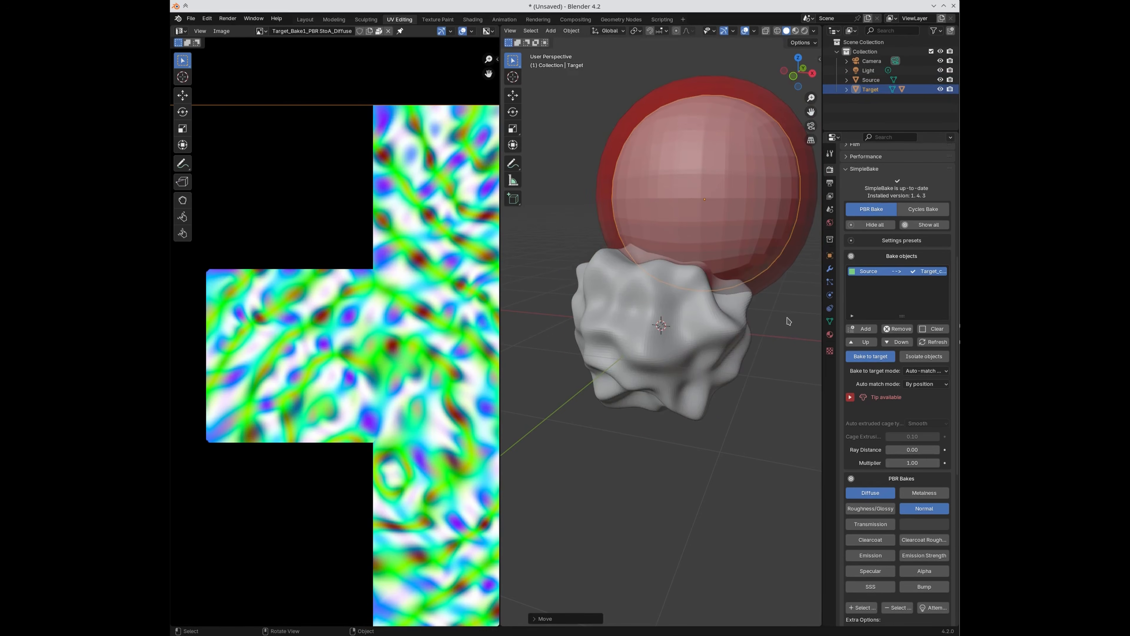
scroll(777, 319, "down", 2)
key("g")
left_click(747, 175)
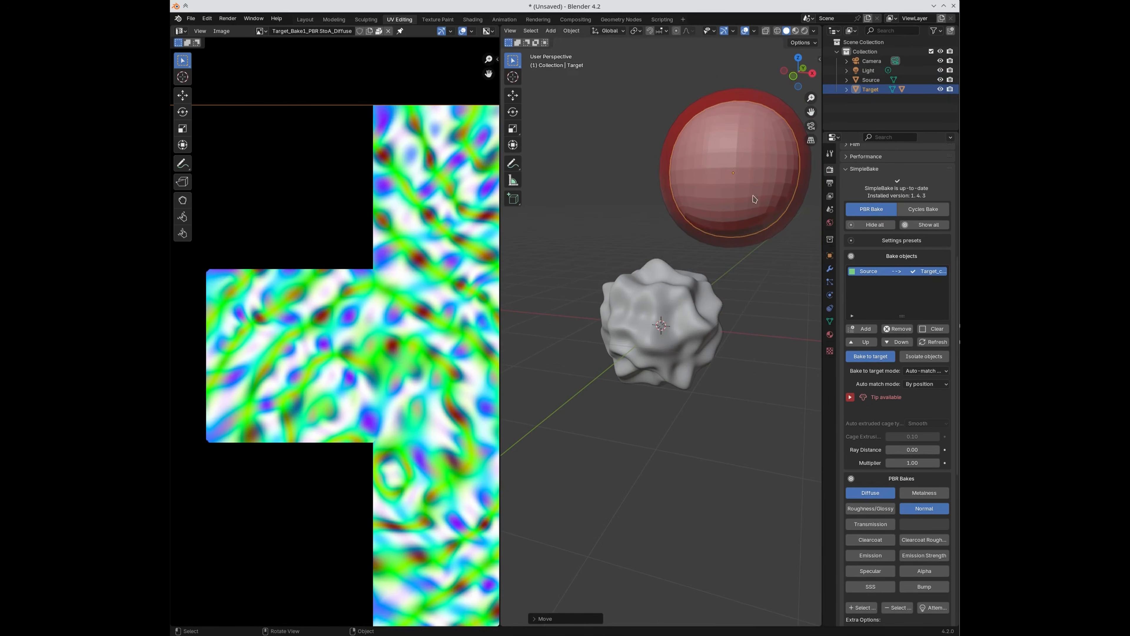
Step: Purge the objects SimpleBake created via Utilities
left_click(908, 274)
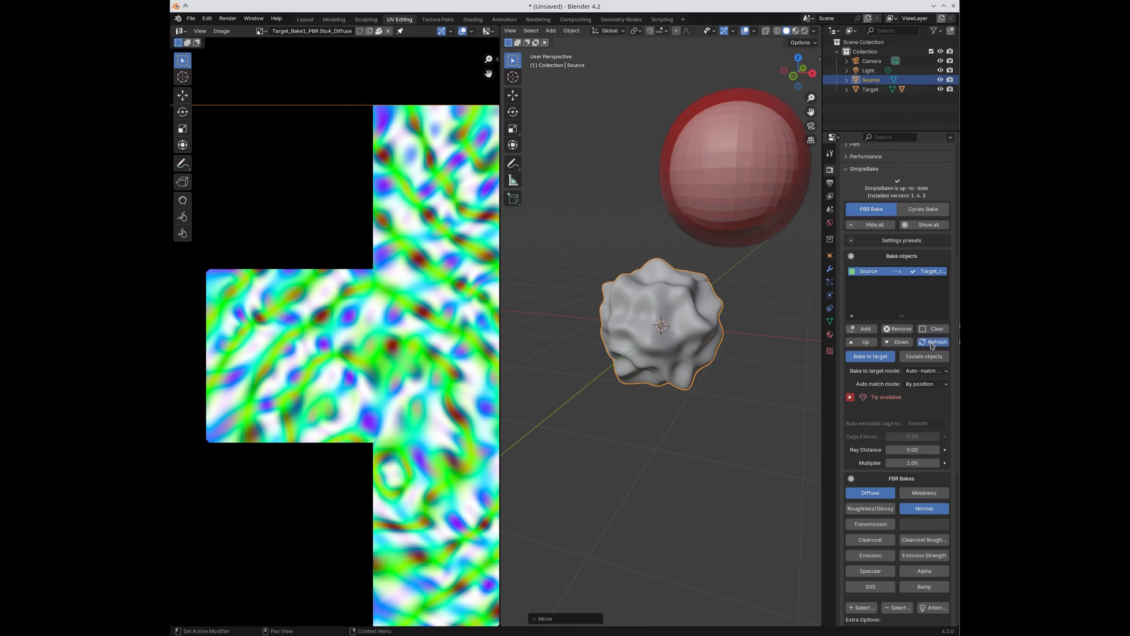
mouse_move(823, 295)
left_mouse_down()
mouse_move(770, 295)
mouse_move(812, 294)
left_mouse_up()
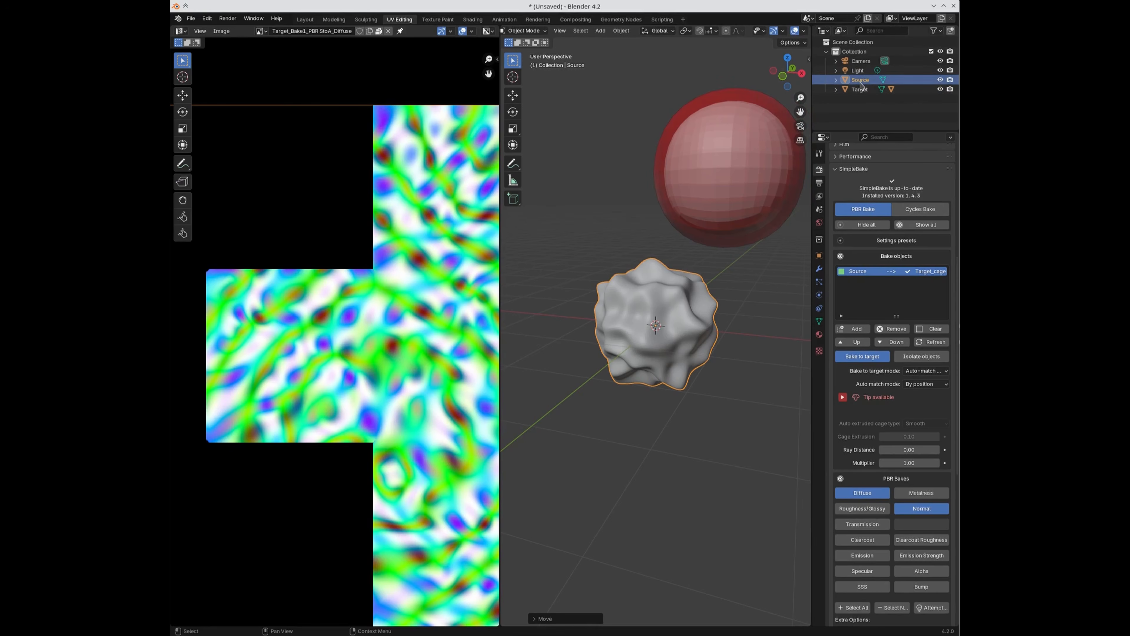
scroll(892, 486, "down", 10)
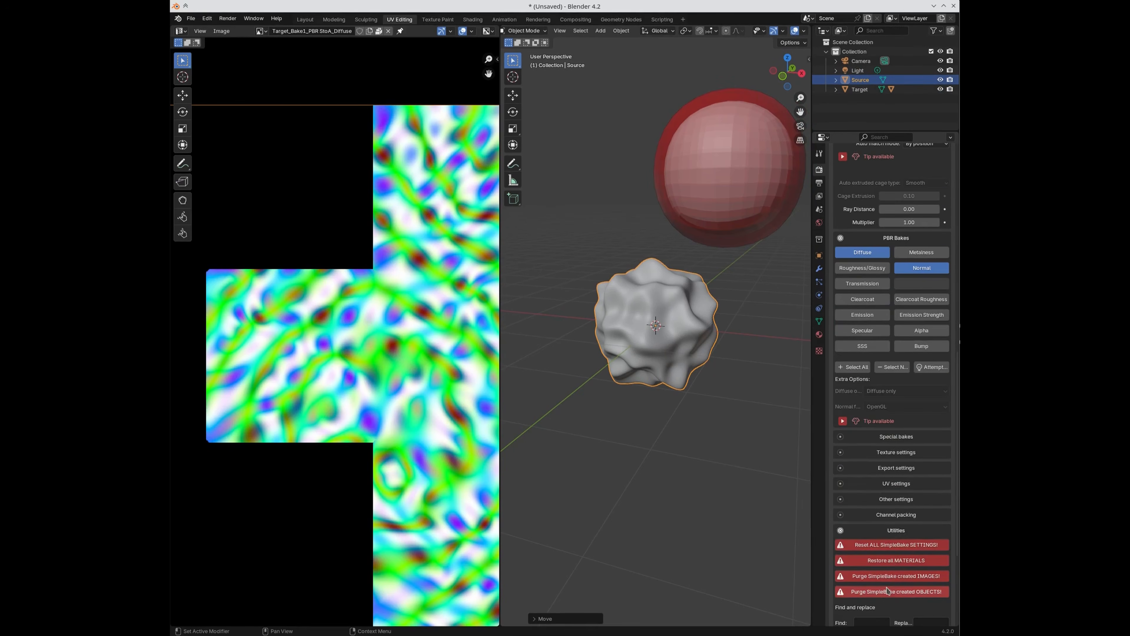
left_click(886, 594)
scroll(912, 445, "up", 8)
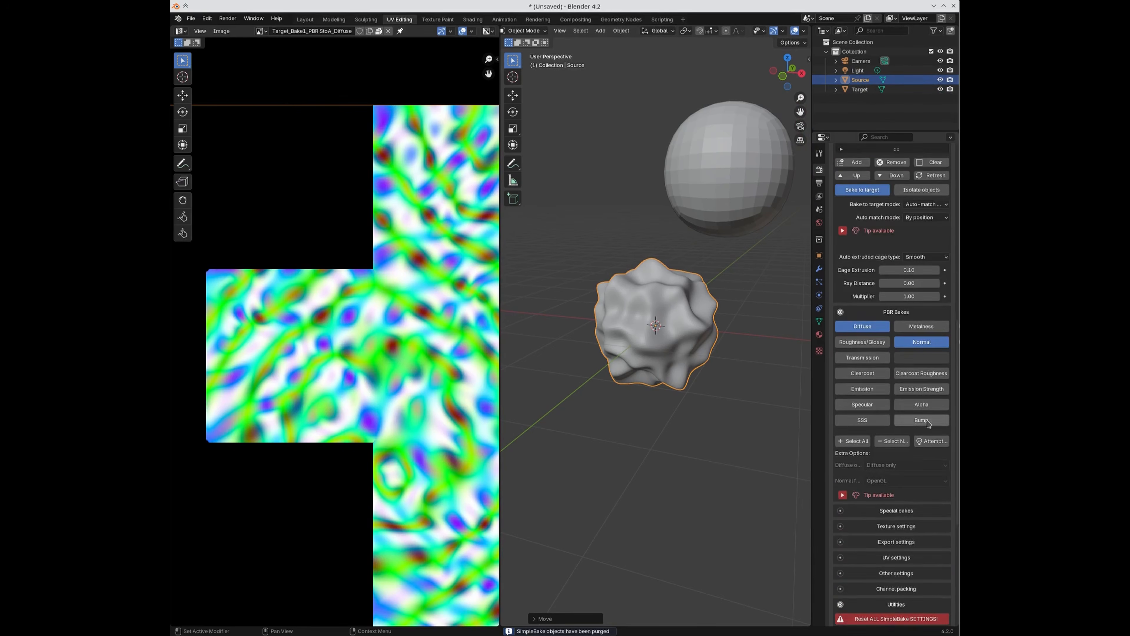
scroll(930, 454, "up", 4)
Step: Move the Target sphere back over the Source blob
left_click(749, 172)
key("g")
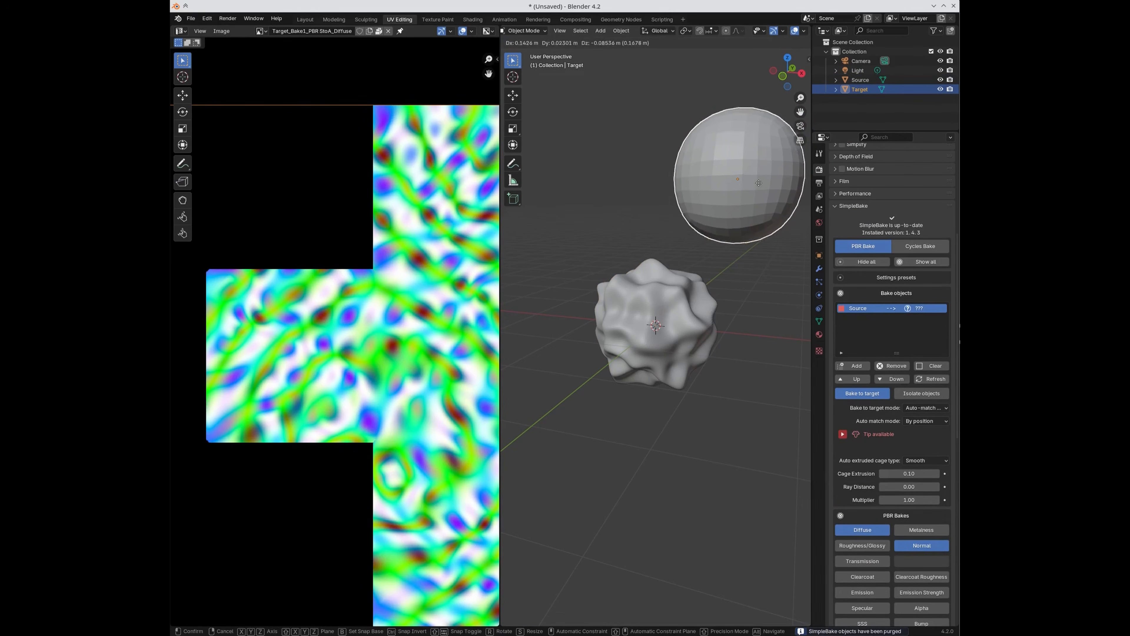
left_click(762, 175)
left_click(680, 351)
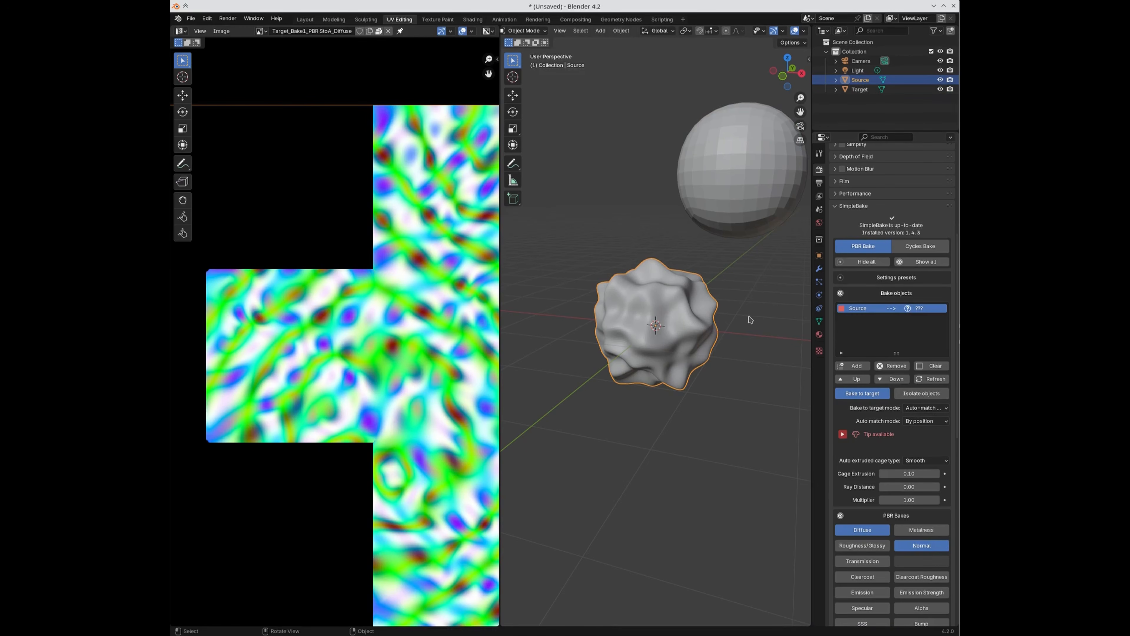
left_click(746, 198)
key("g")
left_click(667, 341)
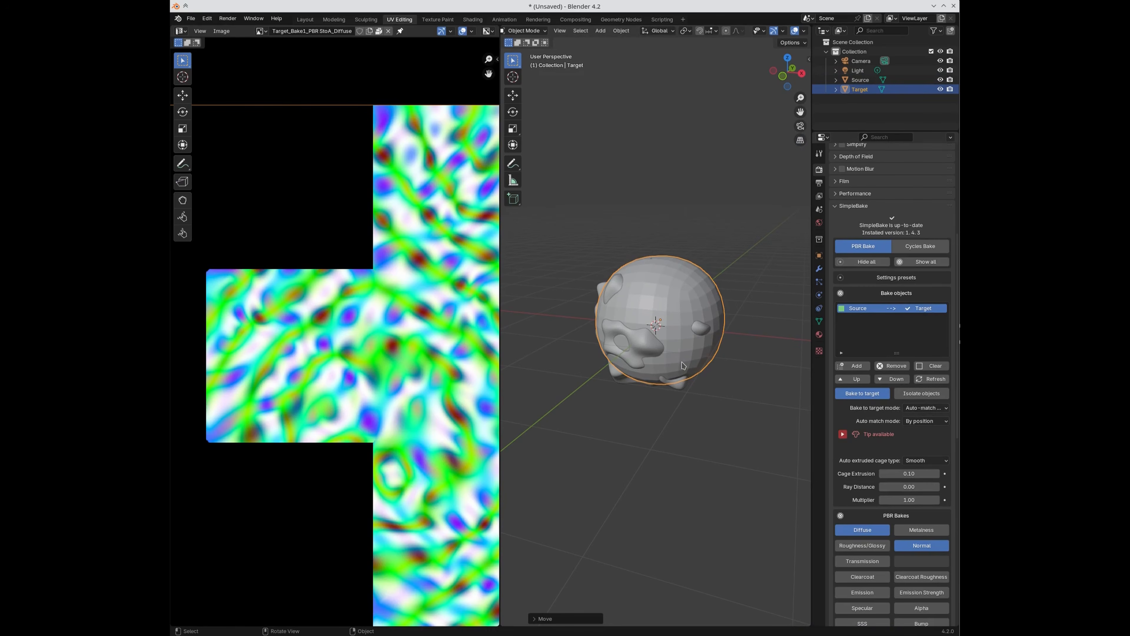
left_click(919, 422)
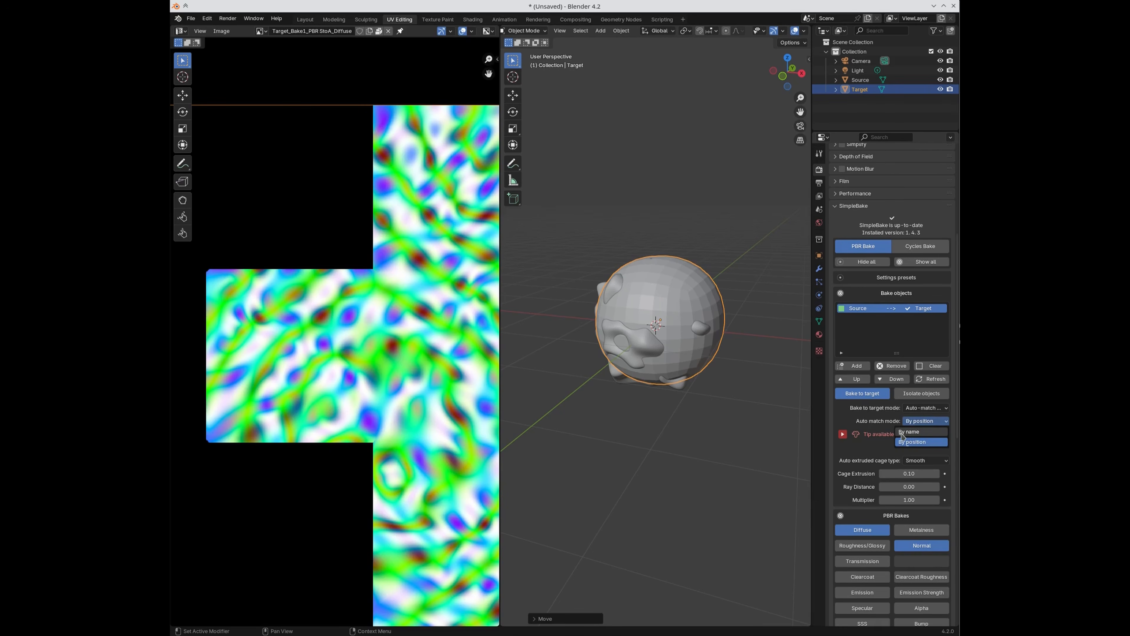
Step: Set auto-match mode to By name, rename Source to Cube_high, and add it to the bake objects
left_click(903, 432)
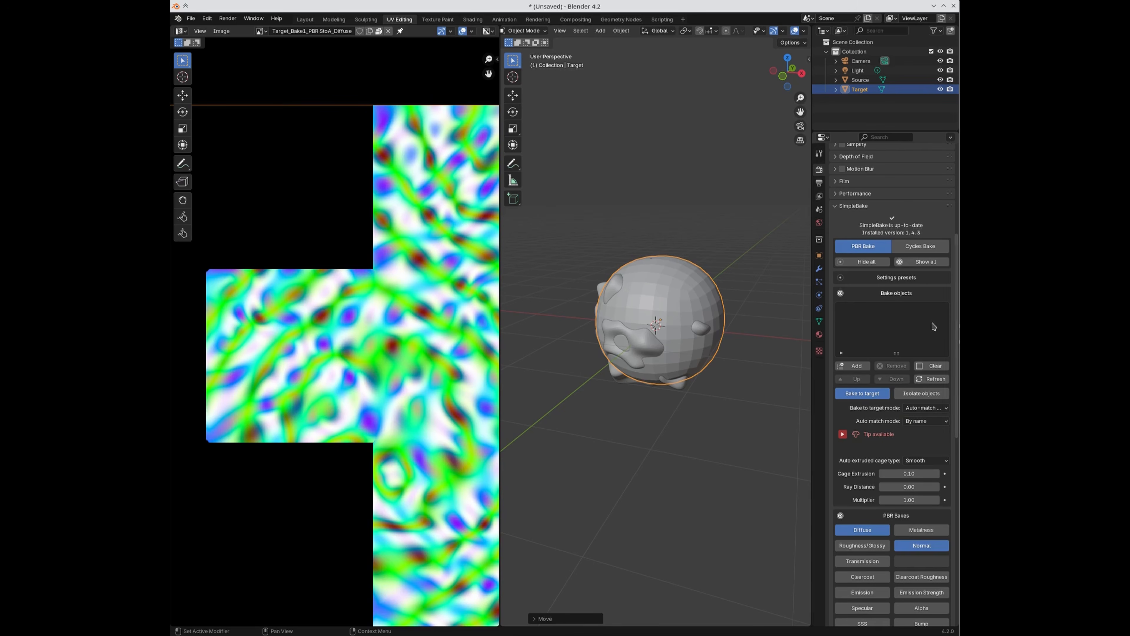
left_click(843, 434)
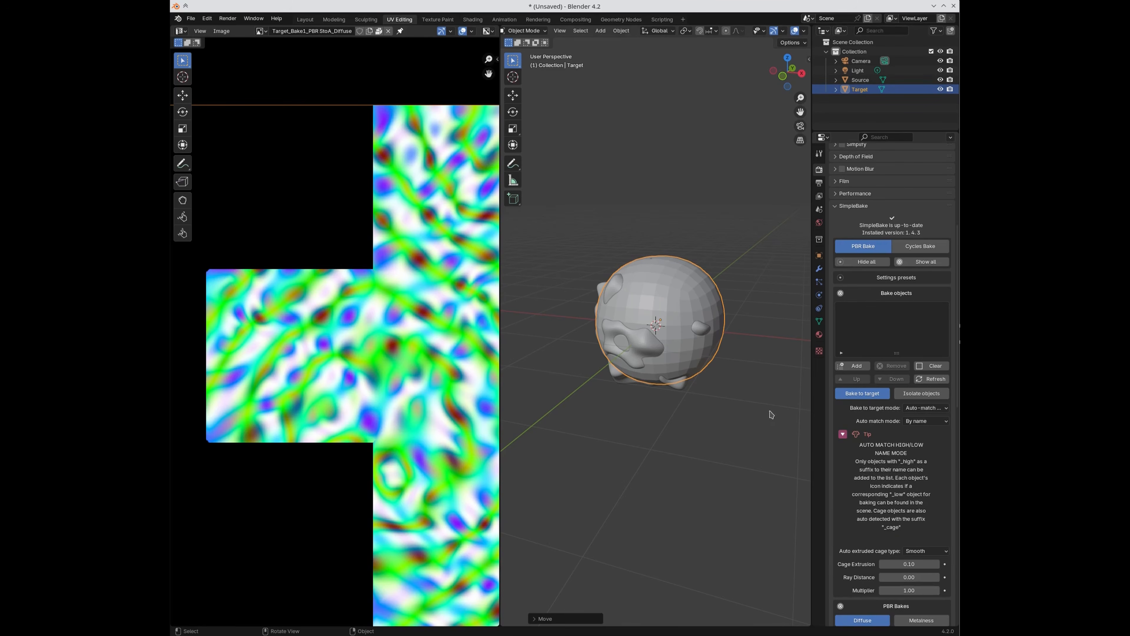
double_click(859, 81)
key("Home")
key("Delete")
key("Delete")
key("Delete")
key("Delete")
key("Delete")
key("Delete")
type("C")
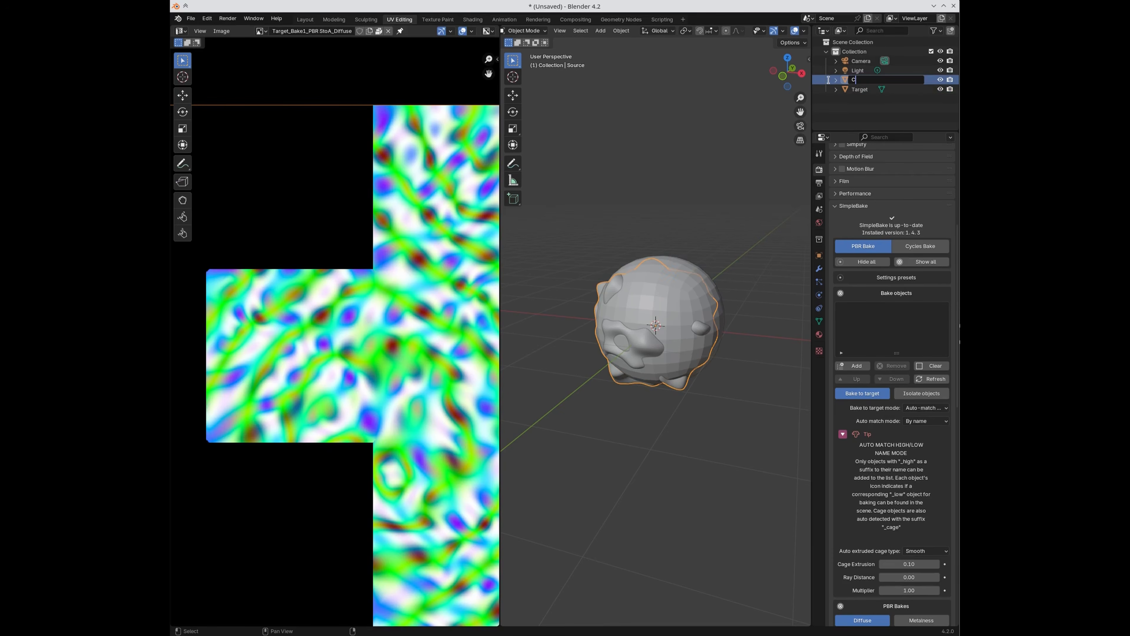
type("ube_high")
key("Return")
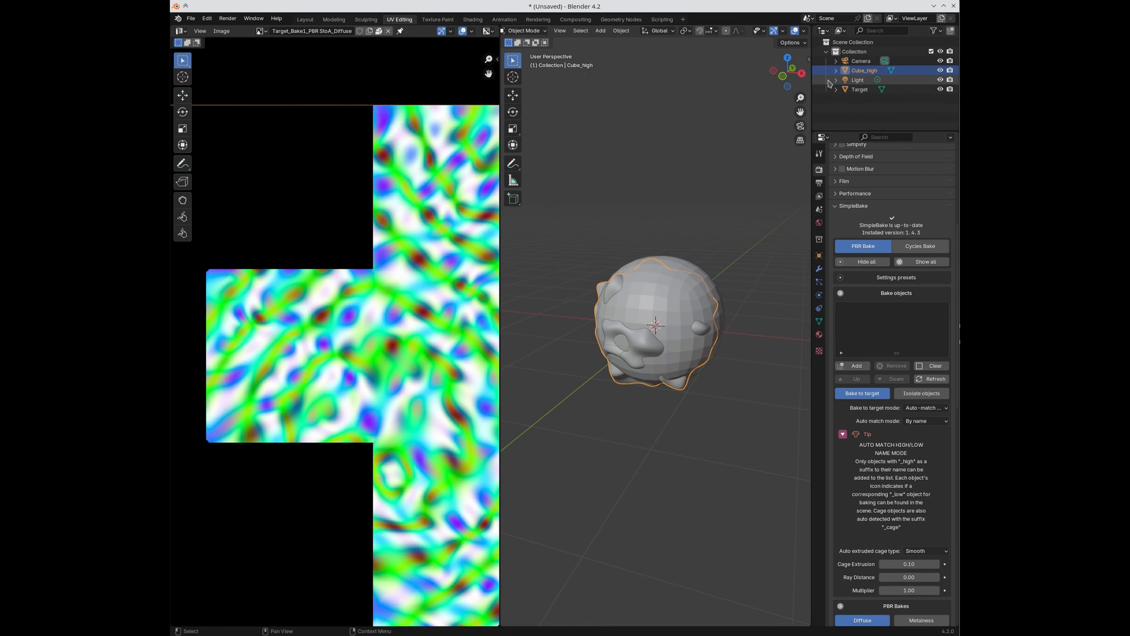
left_click(853, 367)
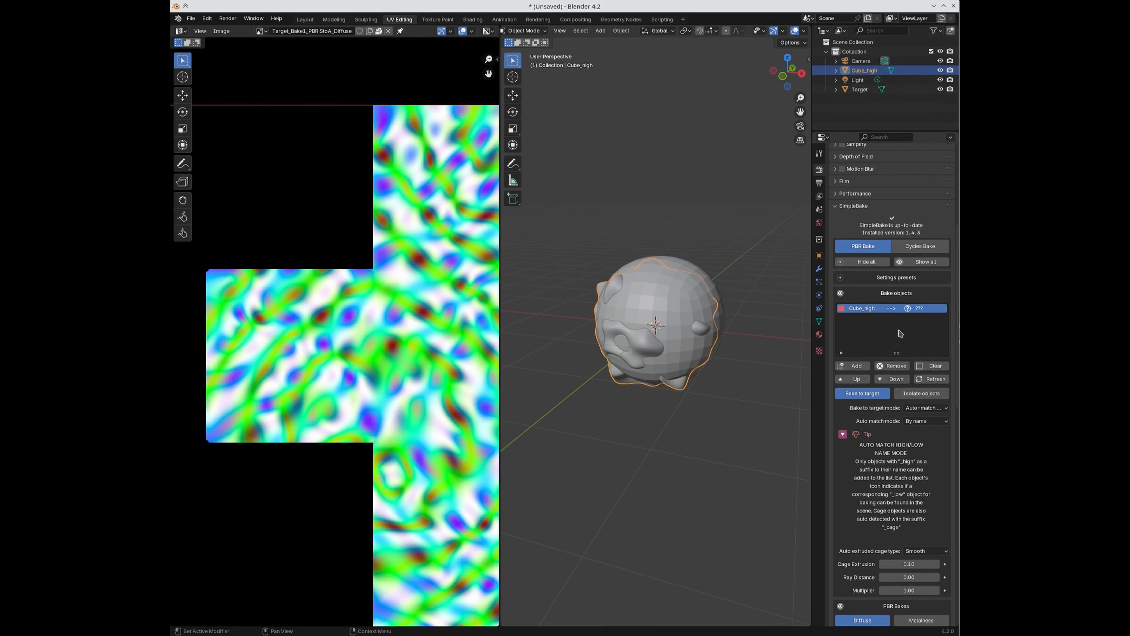
Step: Rename Target to Cube_LOW and reposition the sphere above the lumpy mesh
left_click(860, 91)
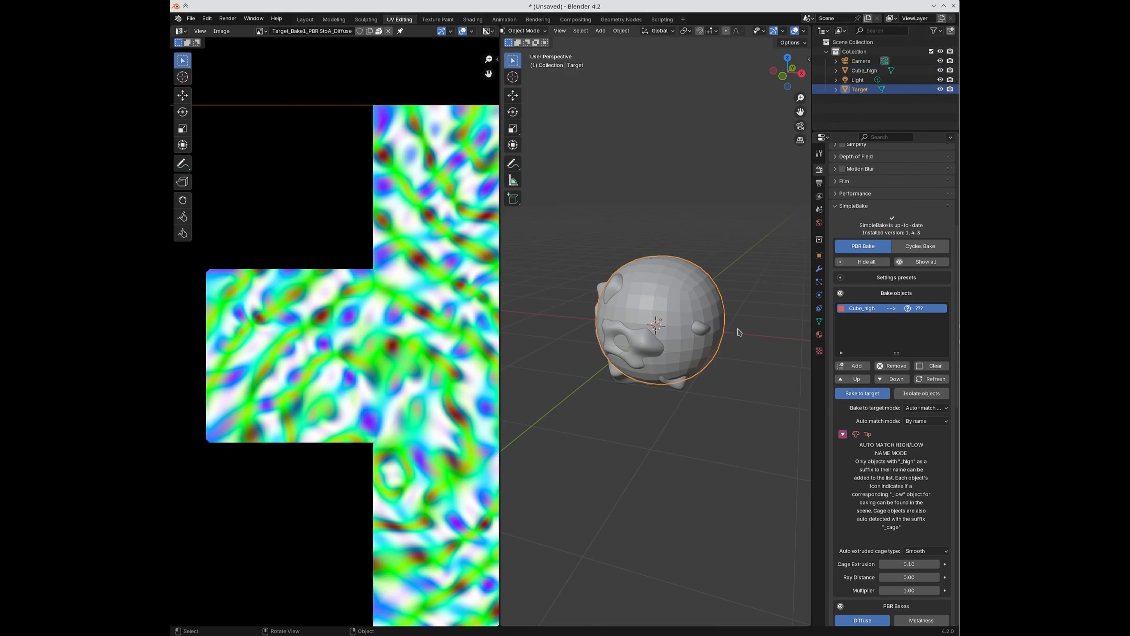
key("g")
left_click(761, 284)
double_click(859, 89)
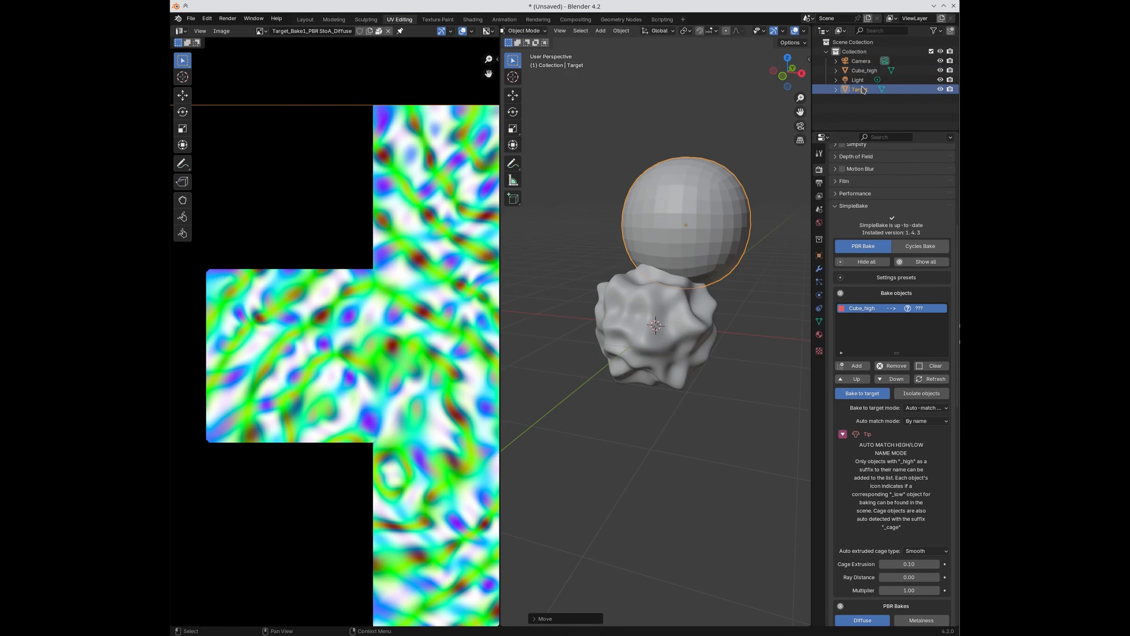
type("Cube")
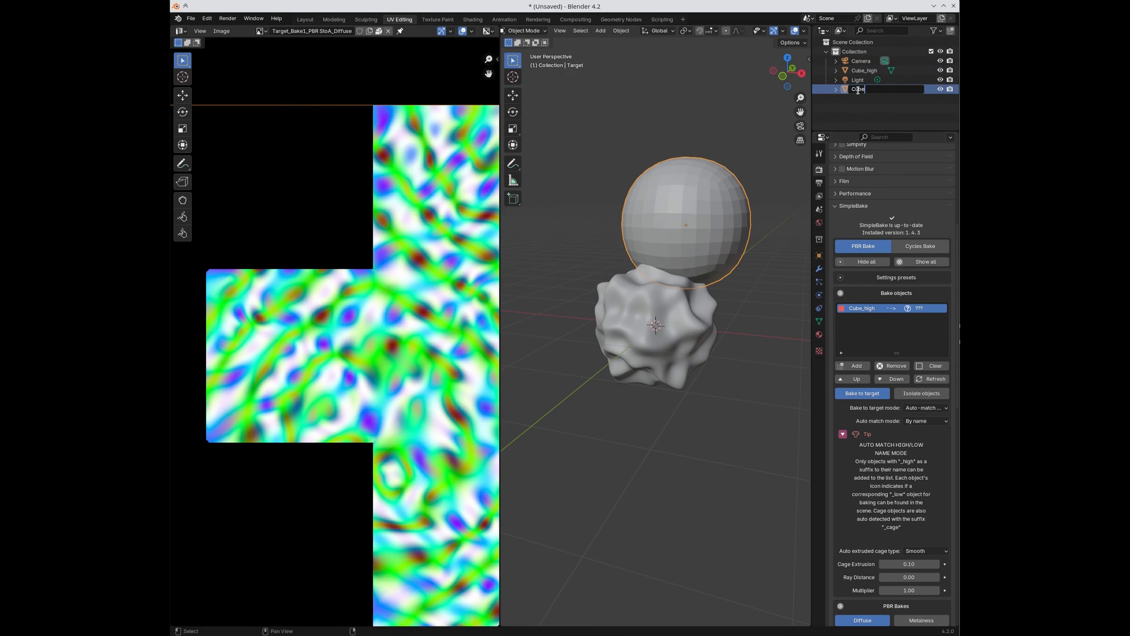
type("_LOW")
key("Return")
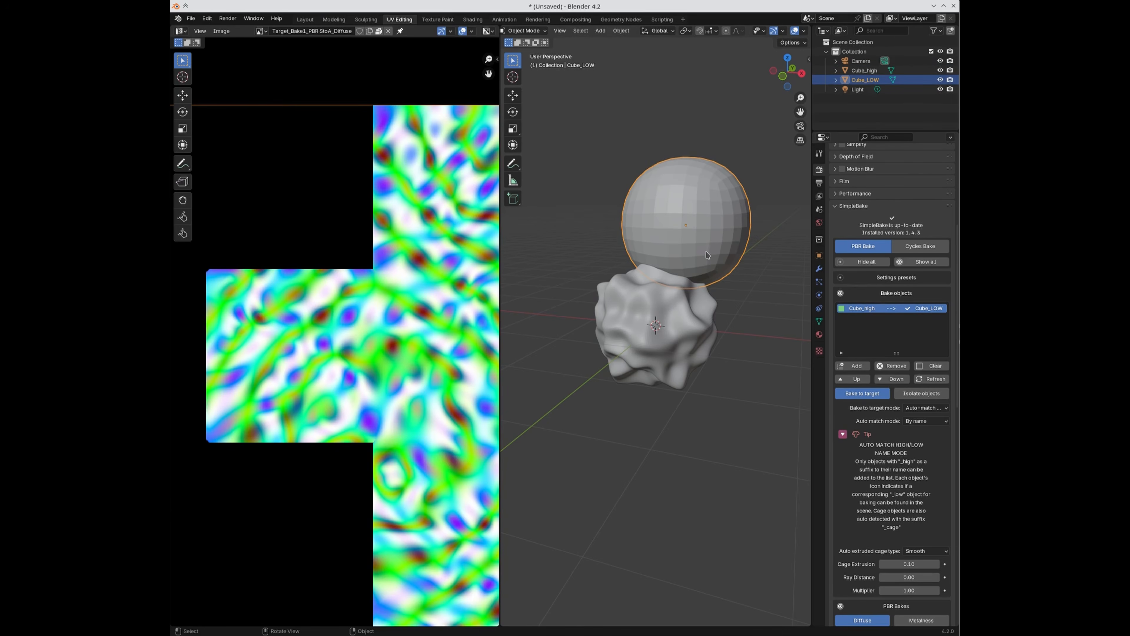
key("g")
left_click(642, 182)
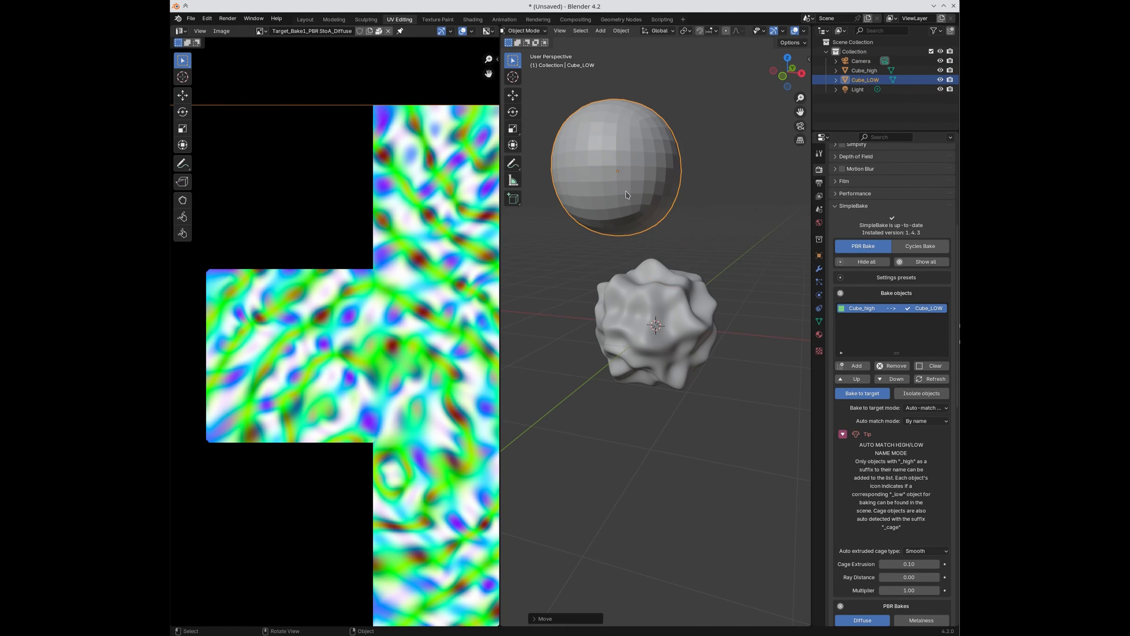
key("g")
left_click(611, 332)
key("g")
left_click(707, 162)
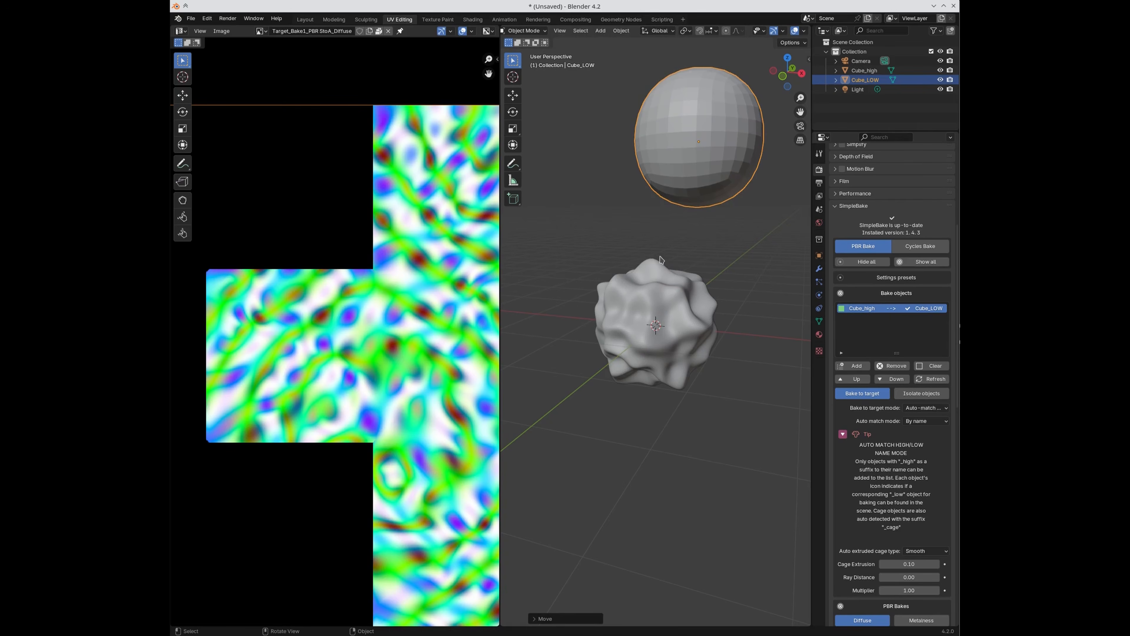
Step: Reset Cube_LOW's location with Alt+G and run Bake! (Auto Match) for Cube_high onto Cube_LOW
key("g")
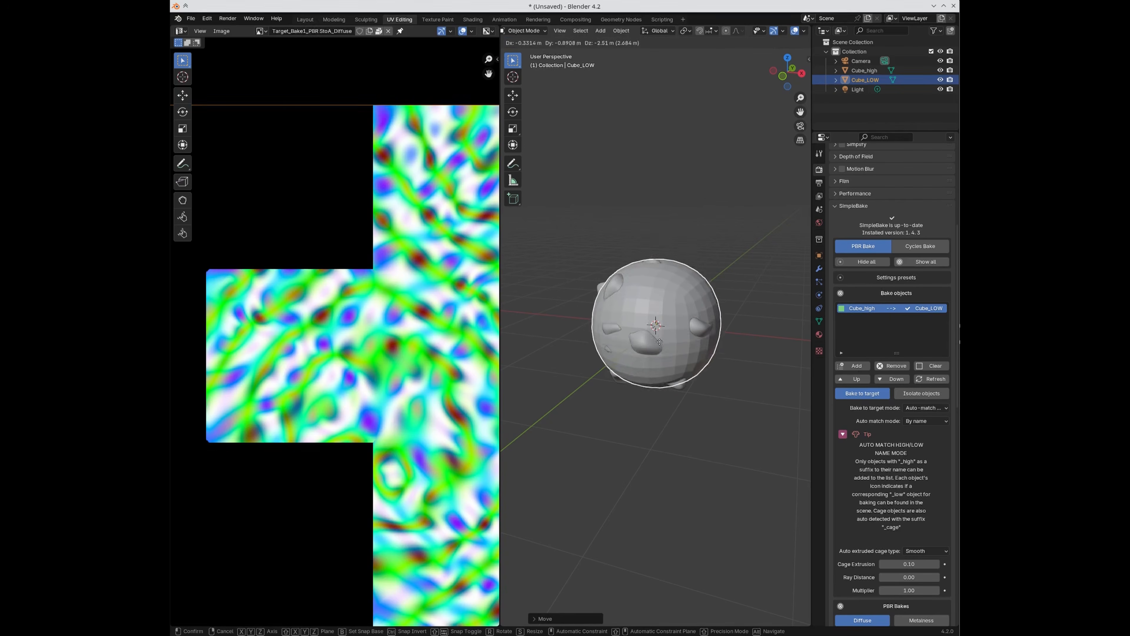
left_click(658, 339)
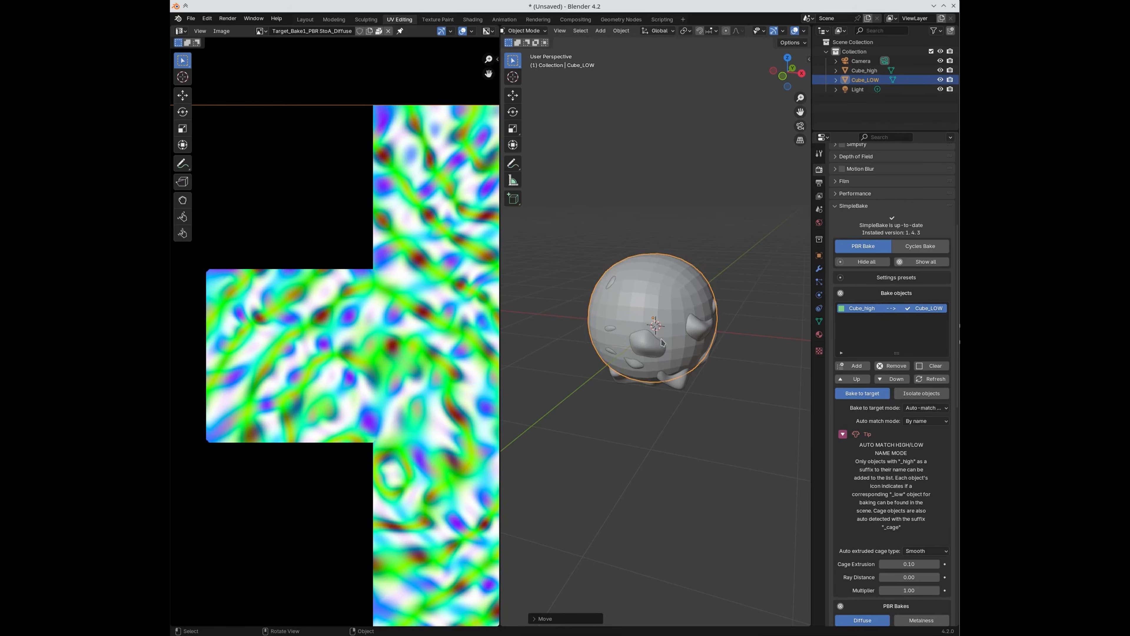
key("alt+g")
left_click(762, 439)
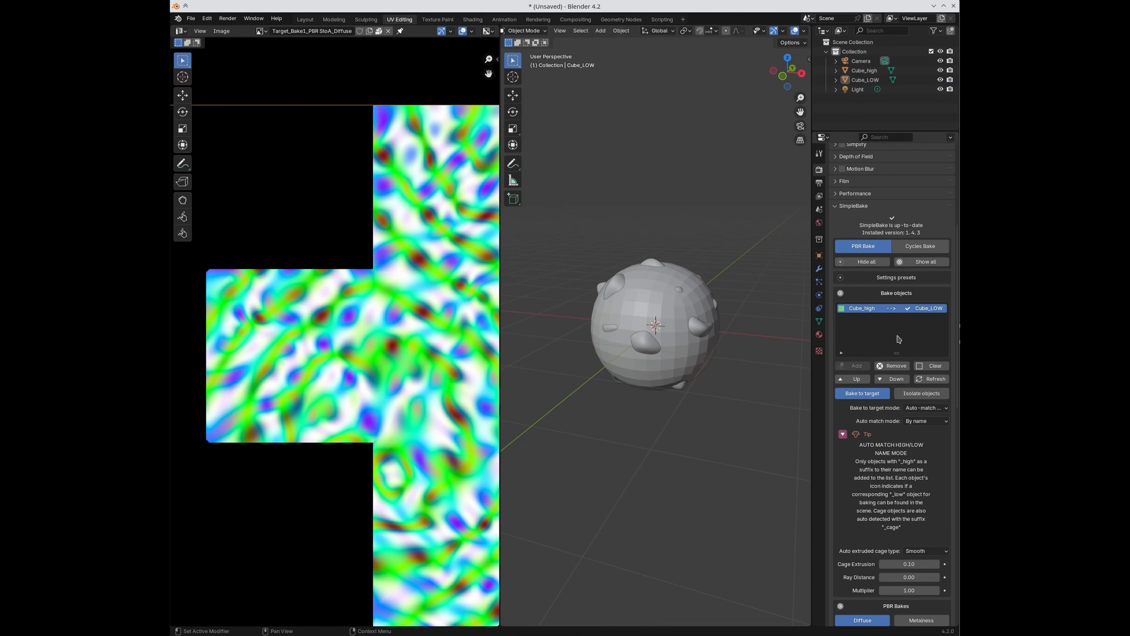
scroll(898, 339, "down", 3)
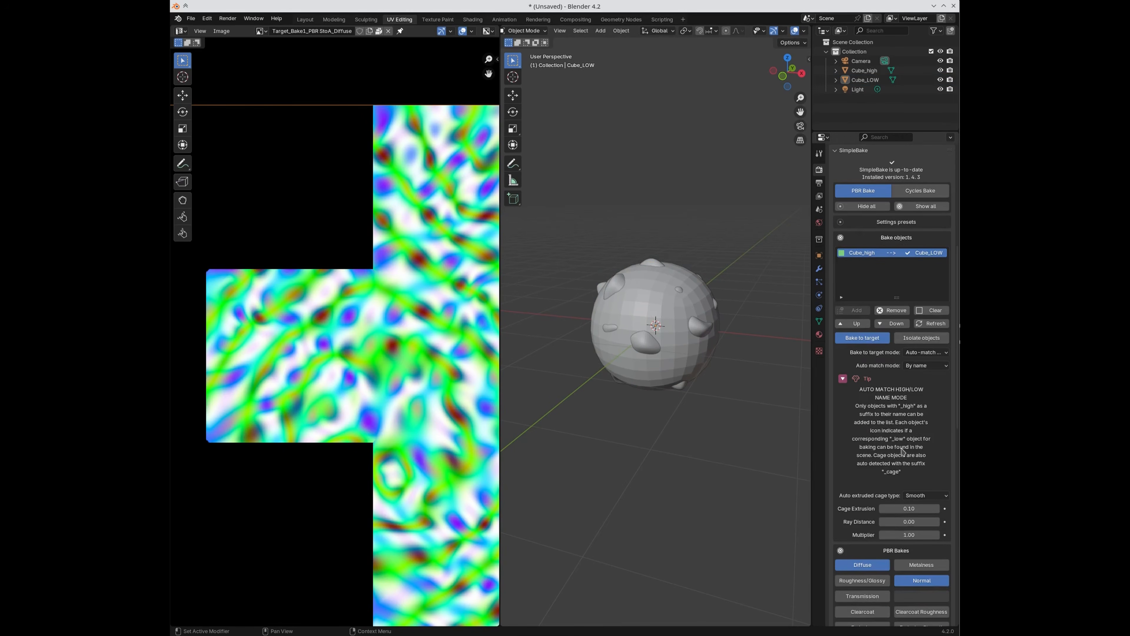
scroll(898, 443, "down", 20)
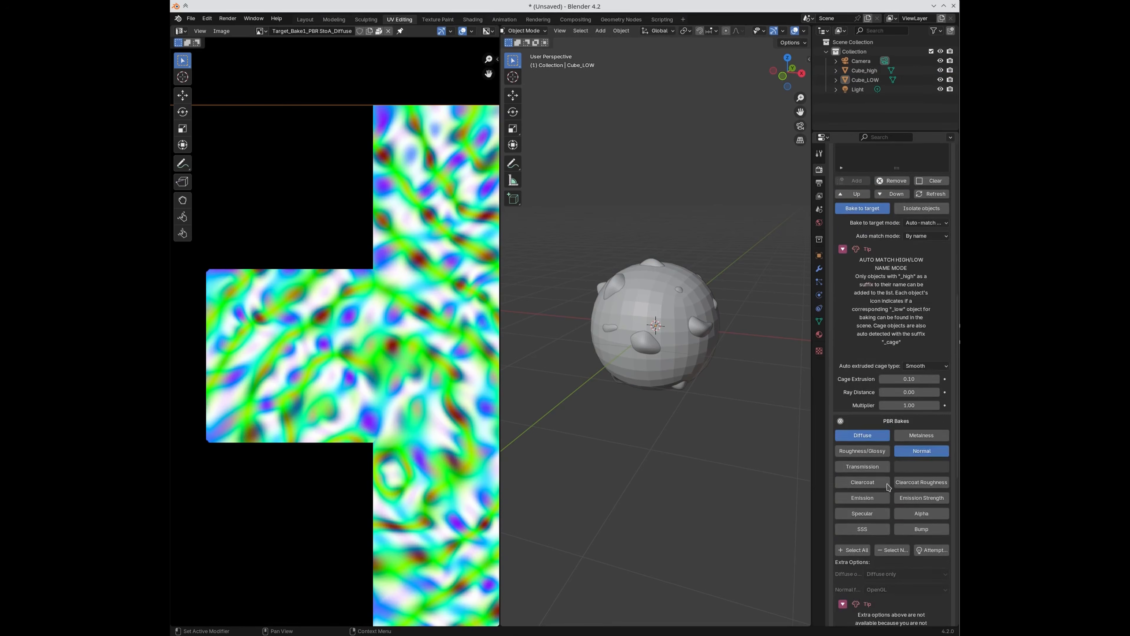
scroll(886, 501, "down", 8)
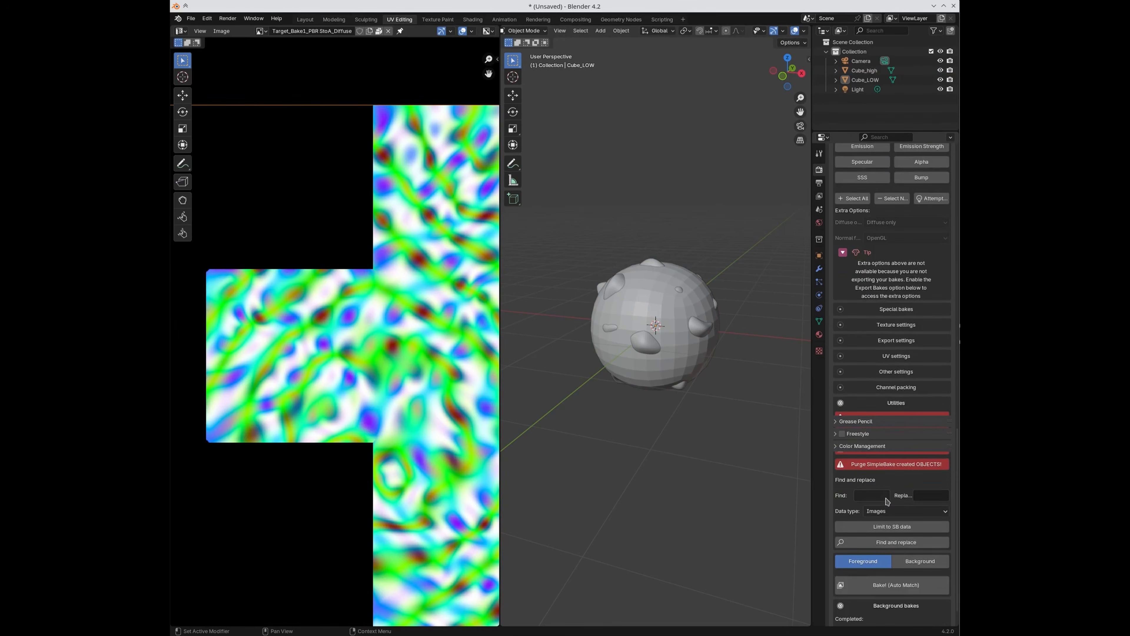
left_click(871, 554)
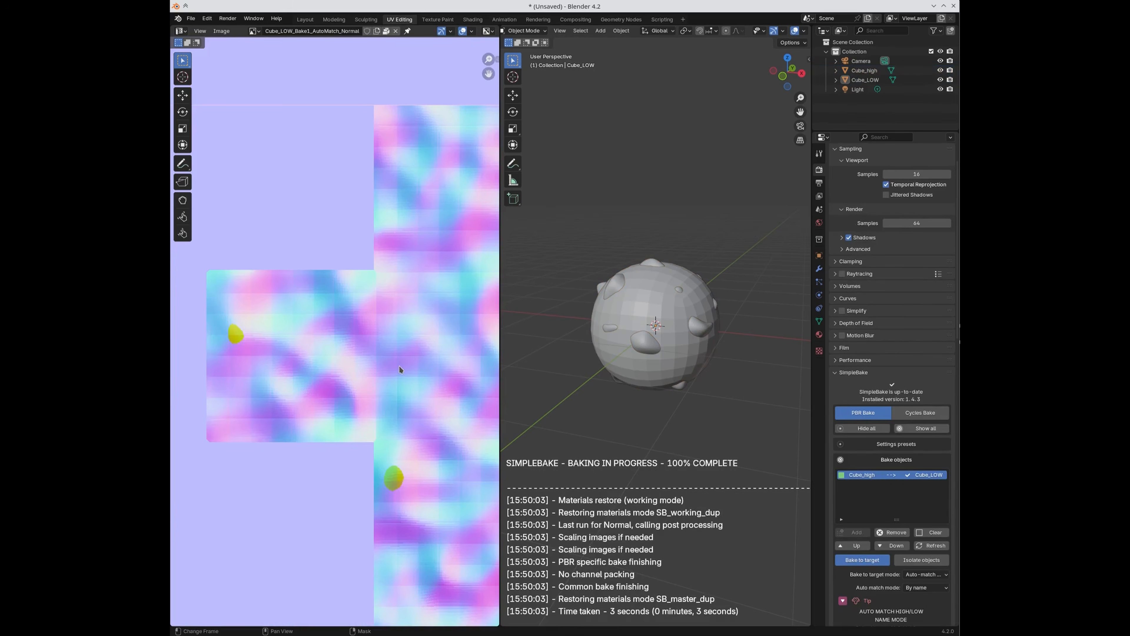
Step: Show Cube_LOW_Bake1_AutoMatch_Diffuse in the image editor
scroll(399, 367, "down", 3)
scroll(404, 314, "up", 2)
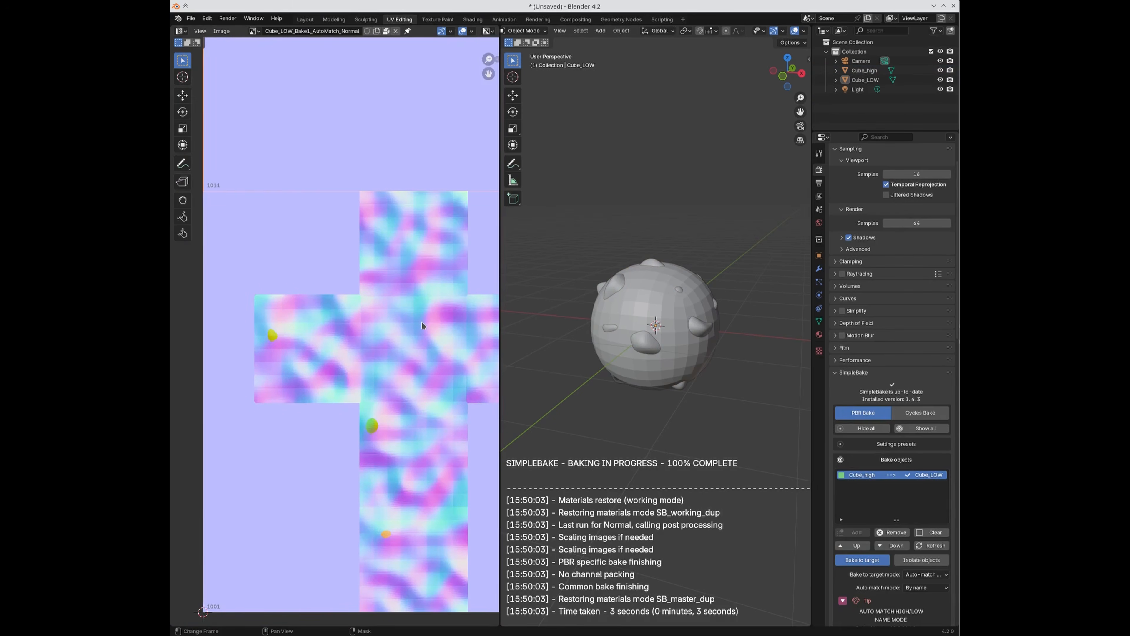
left_click(255, 31)
left_click(303, 46)
scroll(440, 262, "down", 5)
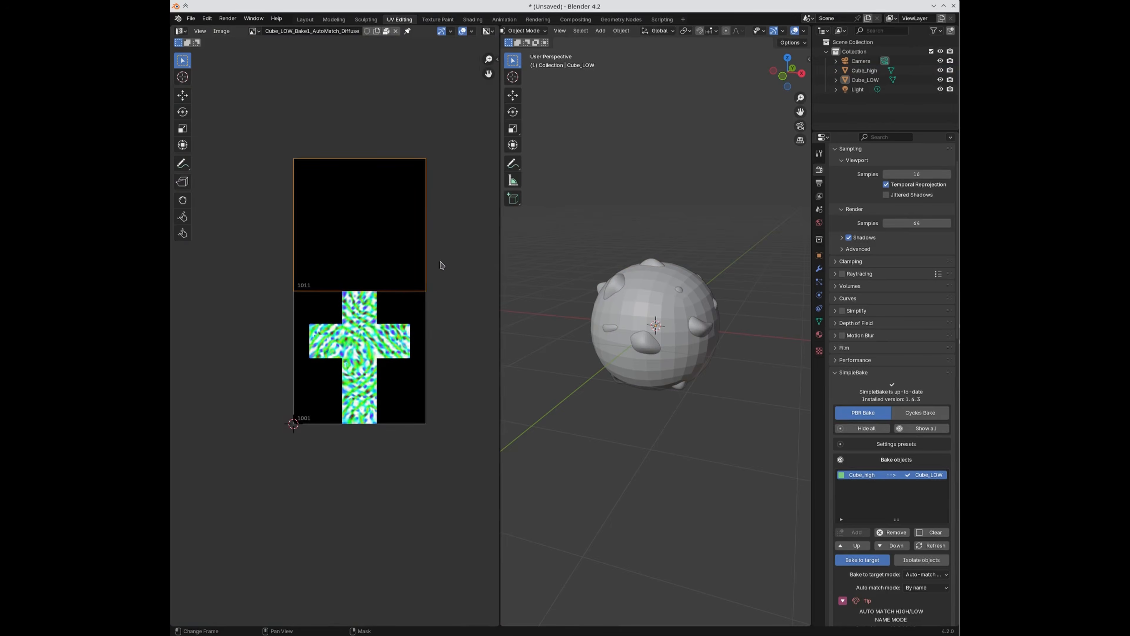
scroll(442, 266, "up", 4)
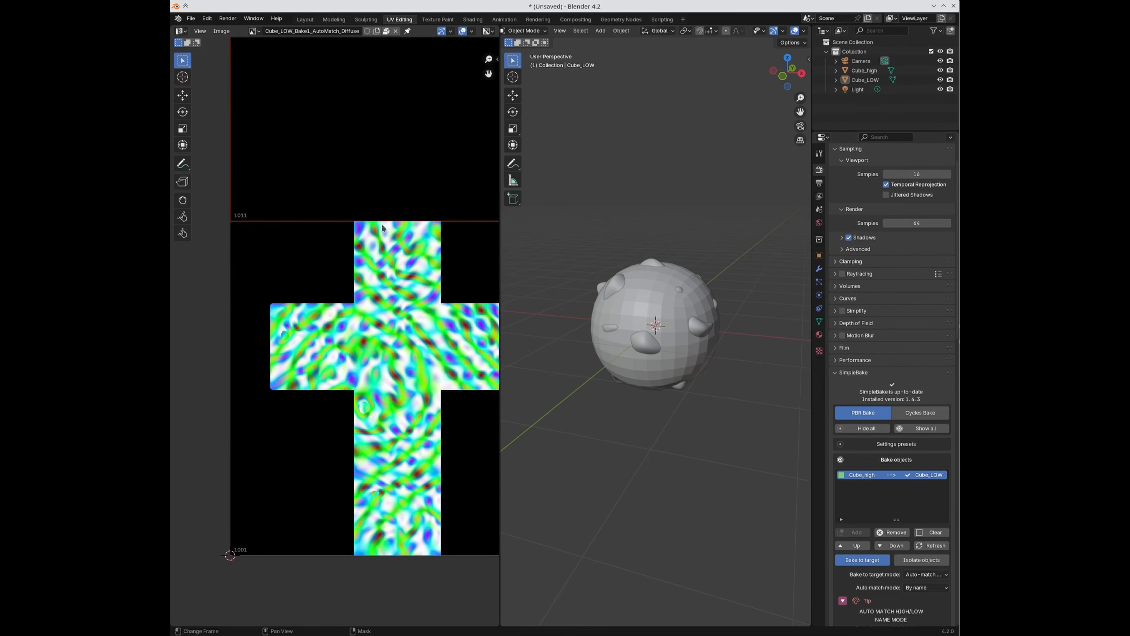
Step: Compare the baked AutoMatch Normal map with the diffuse, then select Cube_high
left_click(644, 347)
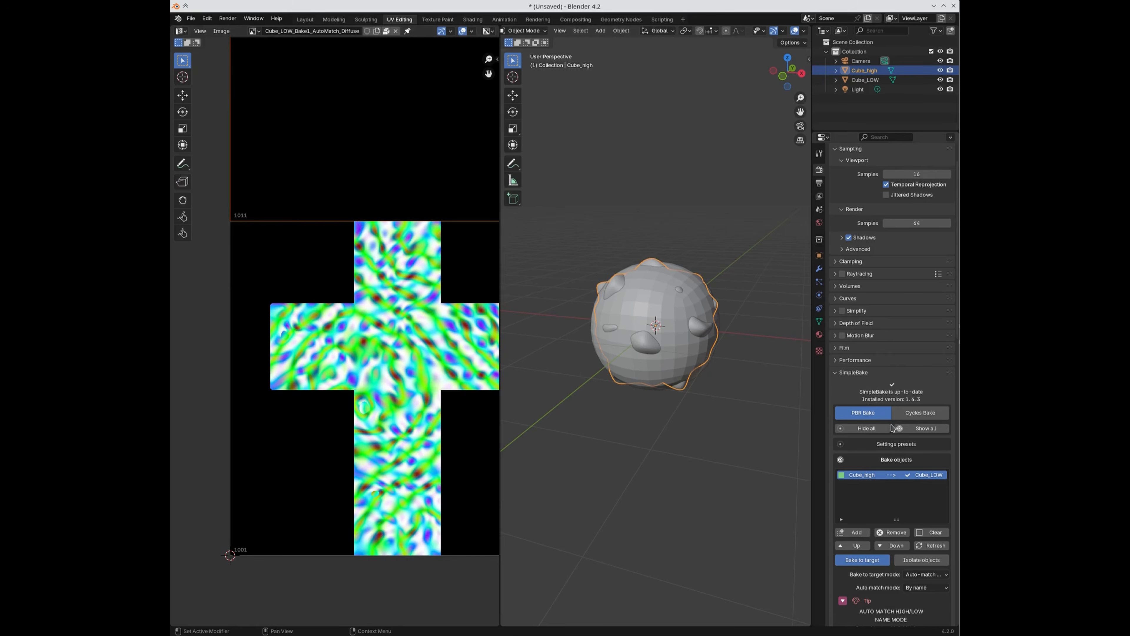
scroll(891, 428, "down", 6)
scroll(886, 450, "down", 2)
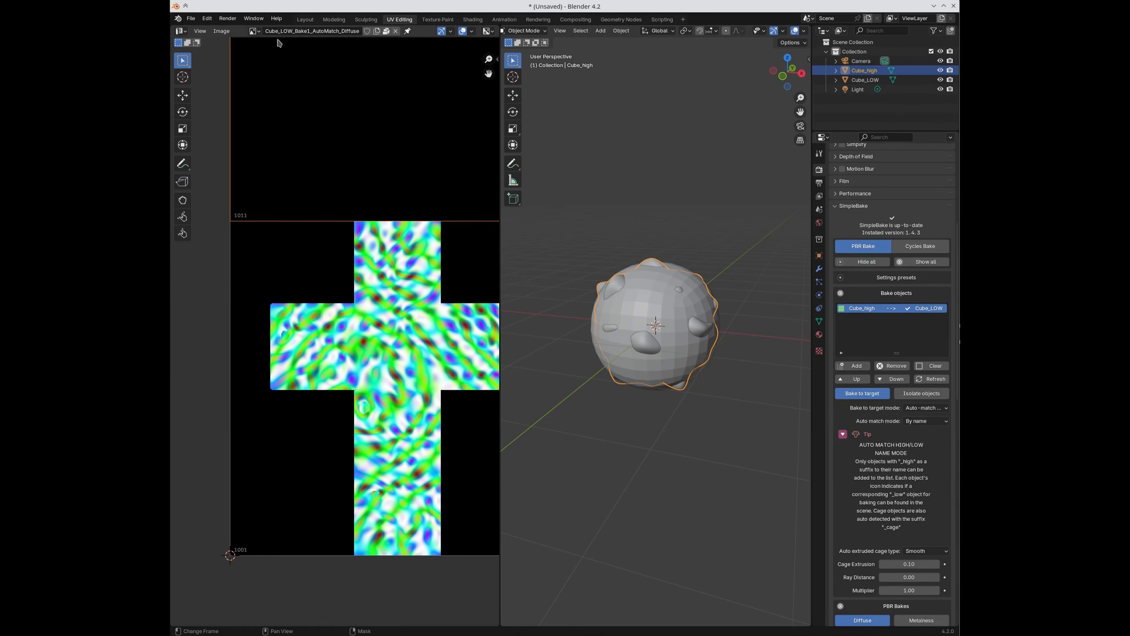
left_click(252, 33)
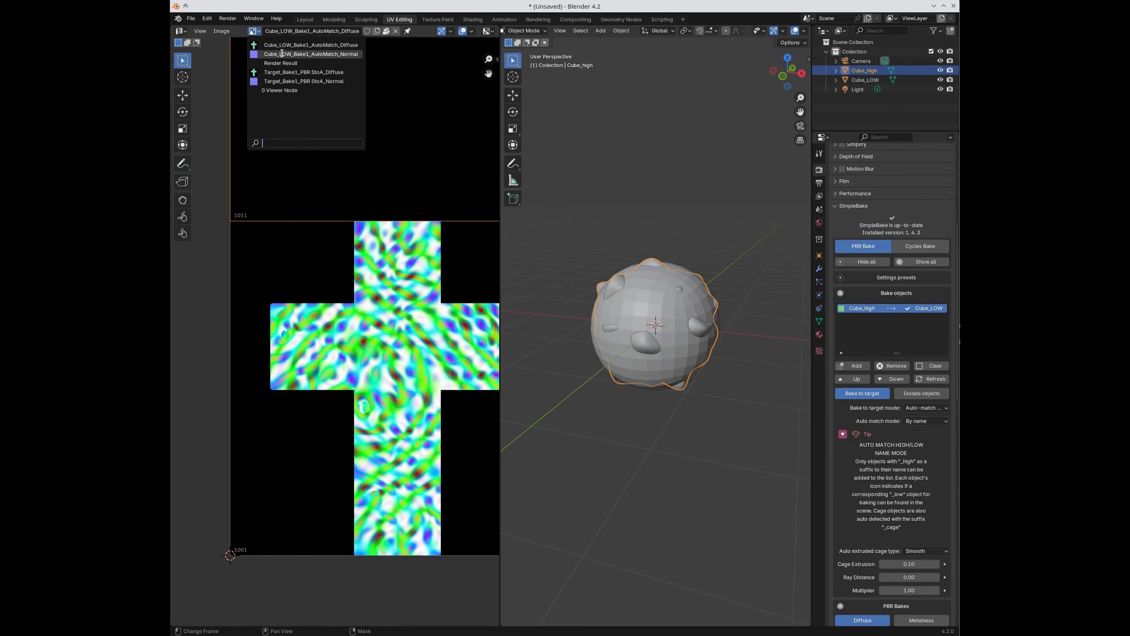
left_click(257, 54)
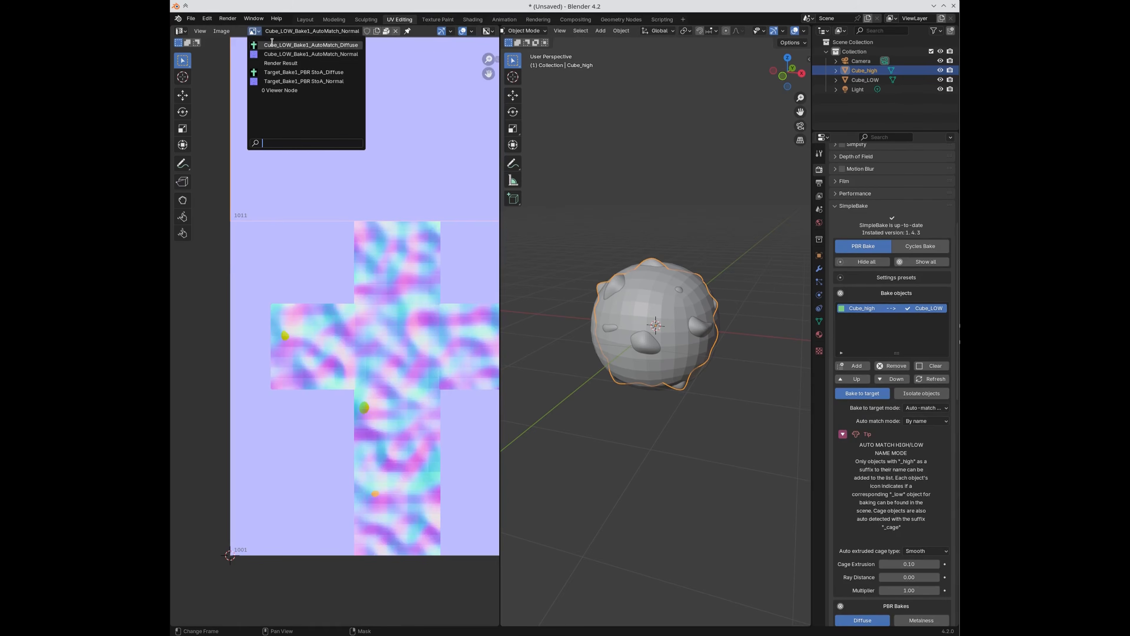
left_click(302, 45)
key("alt+a")
left_click(677, 296)
left_click(677, 301, "shift")
left_click(641, 334)
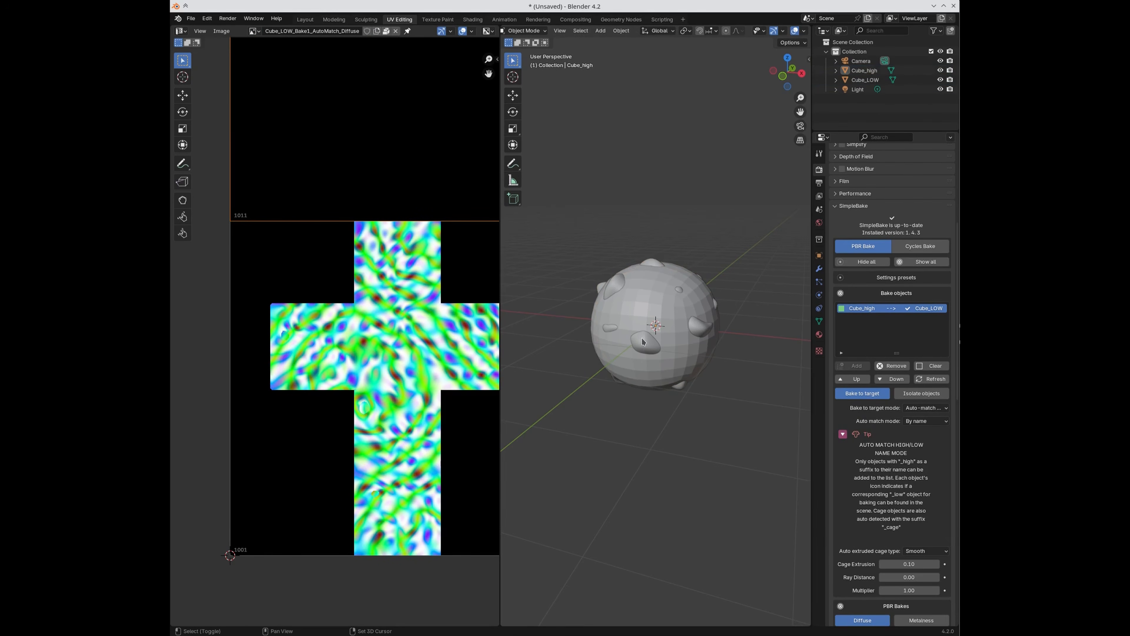
Step: Duplicate Cube_high and Cube_LOW above the originals and rename the copies Cube2_high and Cube2_low
left_click_drag(560, 193, 756, 425)
key("shift+d")
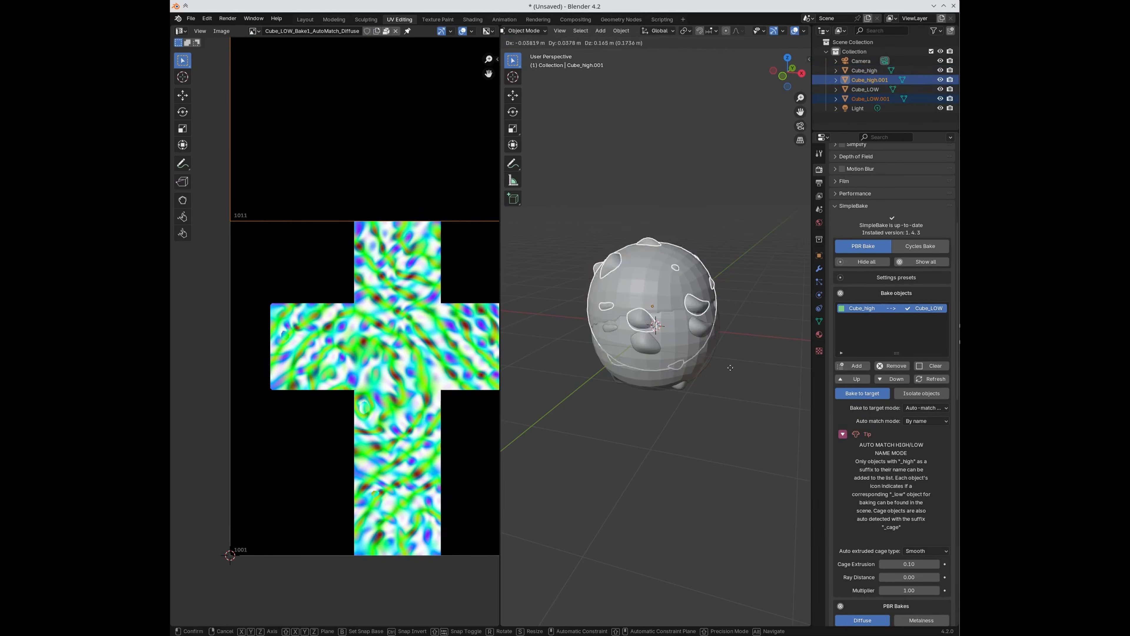
left_click(717, 262)
left_click(759, 109)
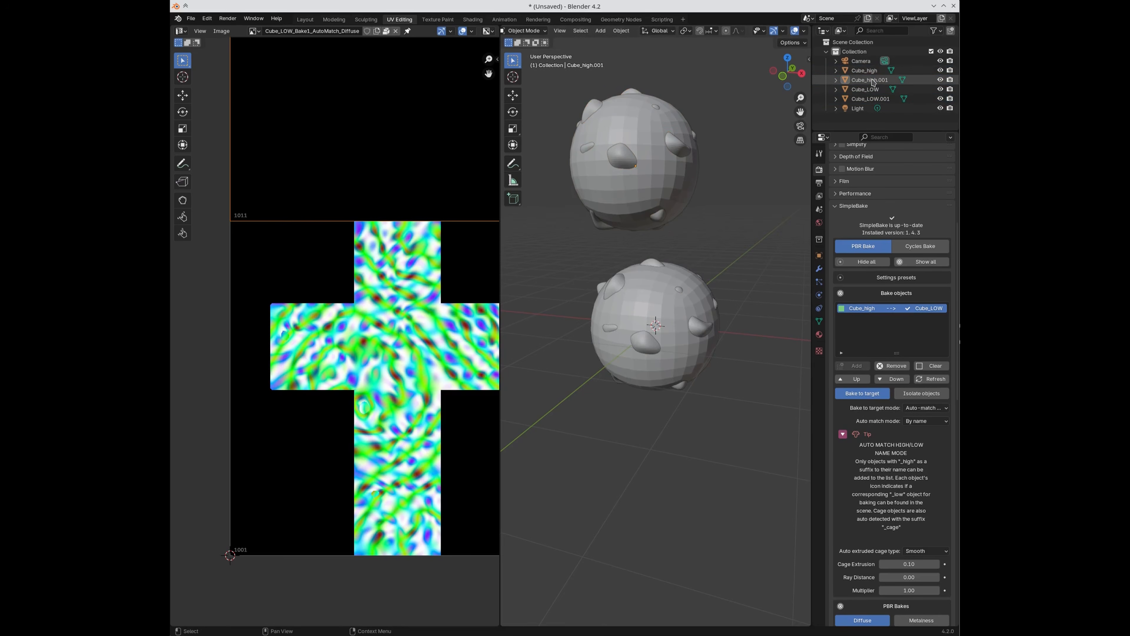
left_click(872, 81)
double_click(854, 82)
type("Cube2")
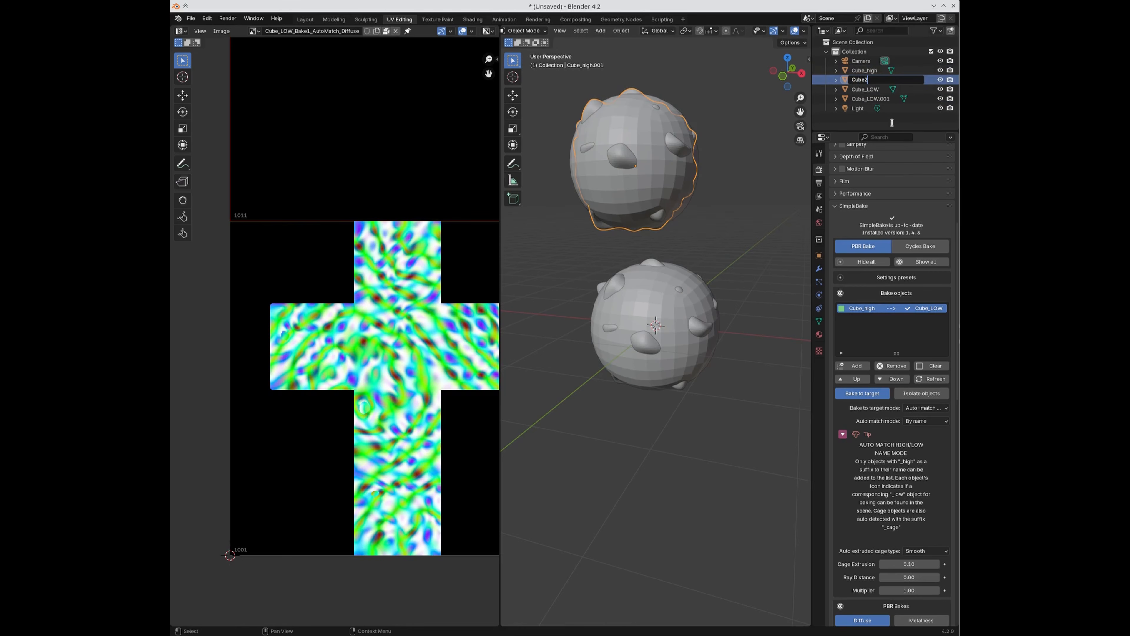
type("_high")
key("Return")
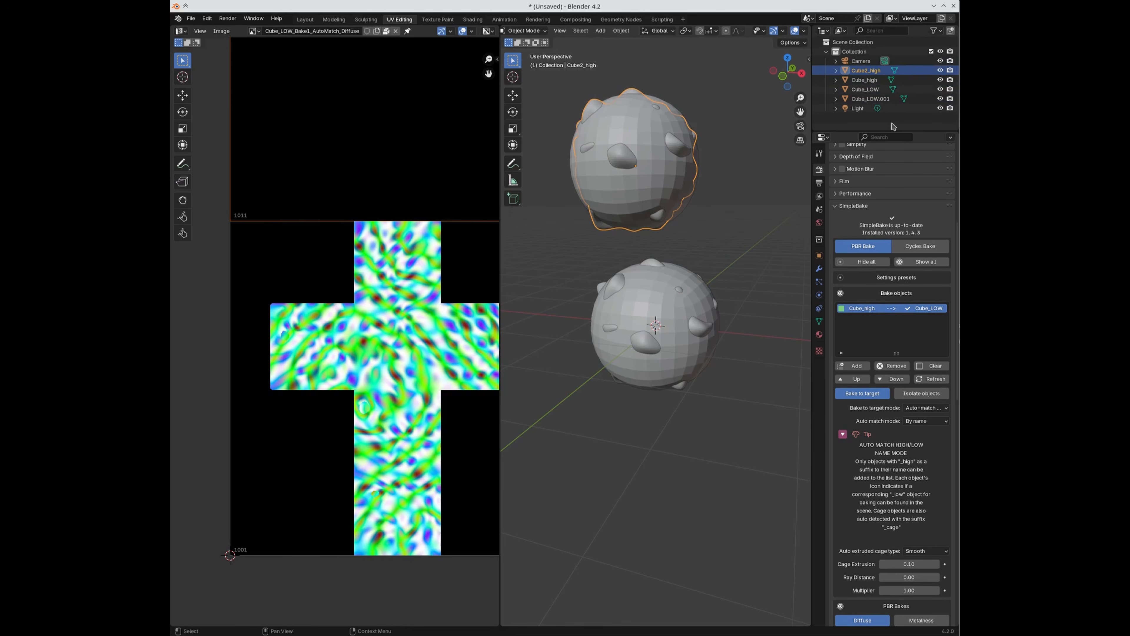
double_click(873, 98)
type("Cube2_low")
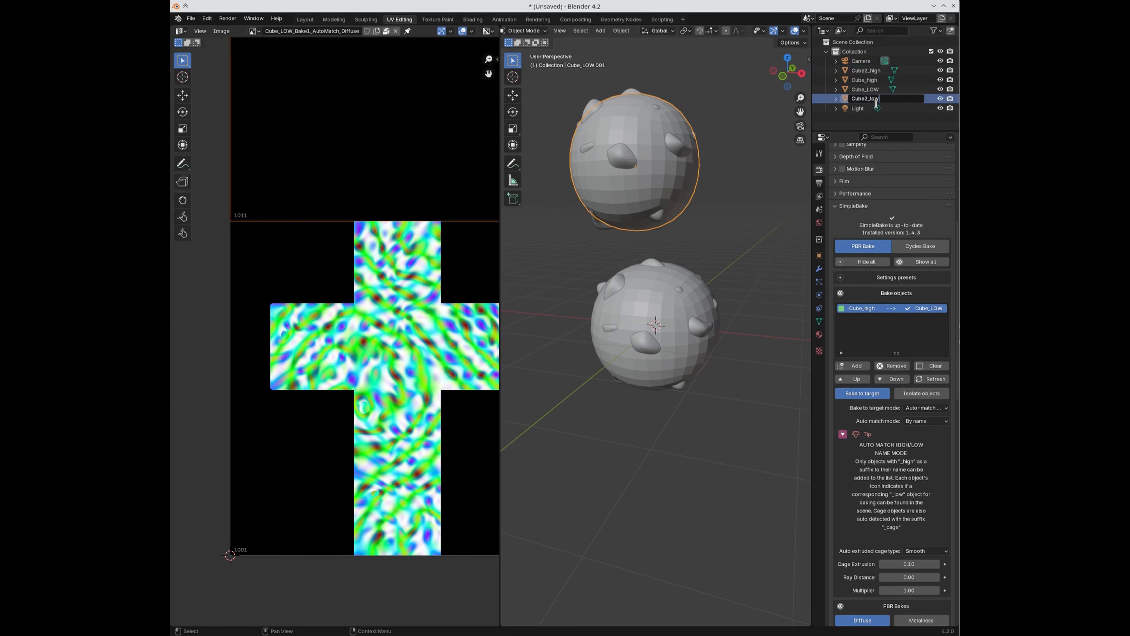
key("Return")
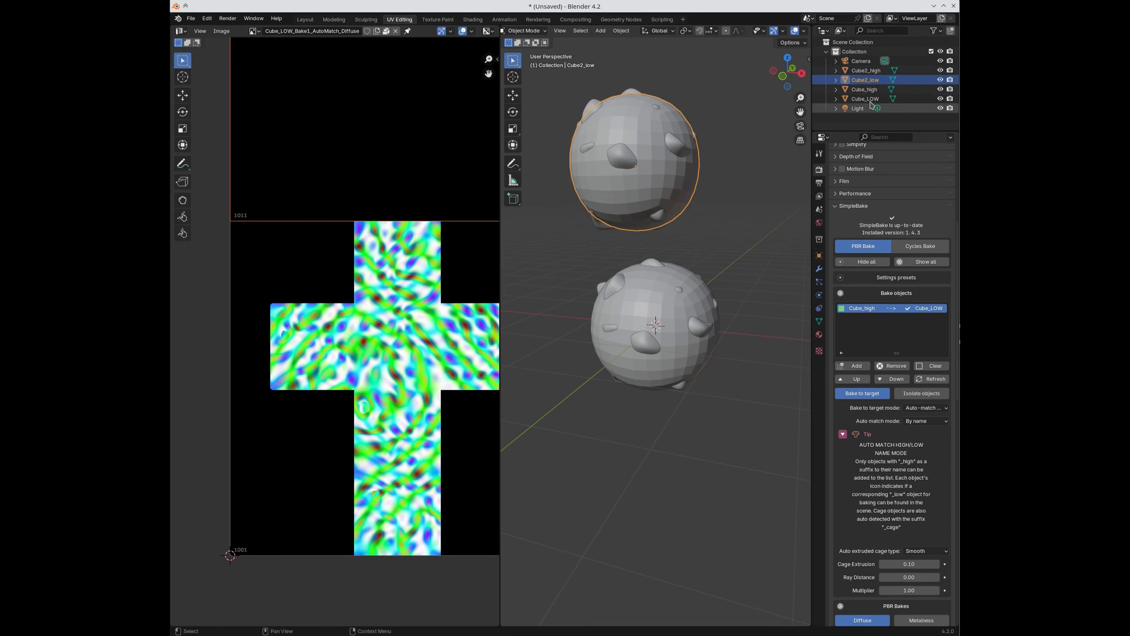
Step: Add Cube2_high to SimpleBake's bake objects list
left_click(865, 71)
left_click(846, 368)
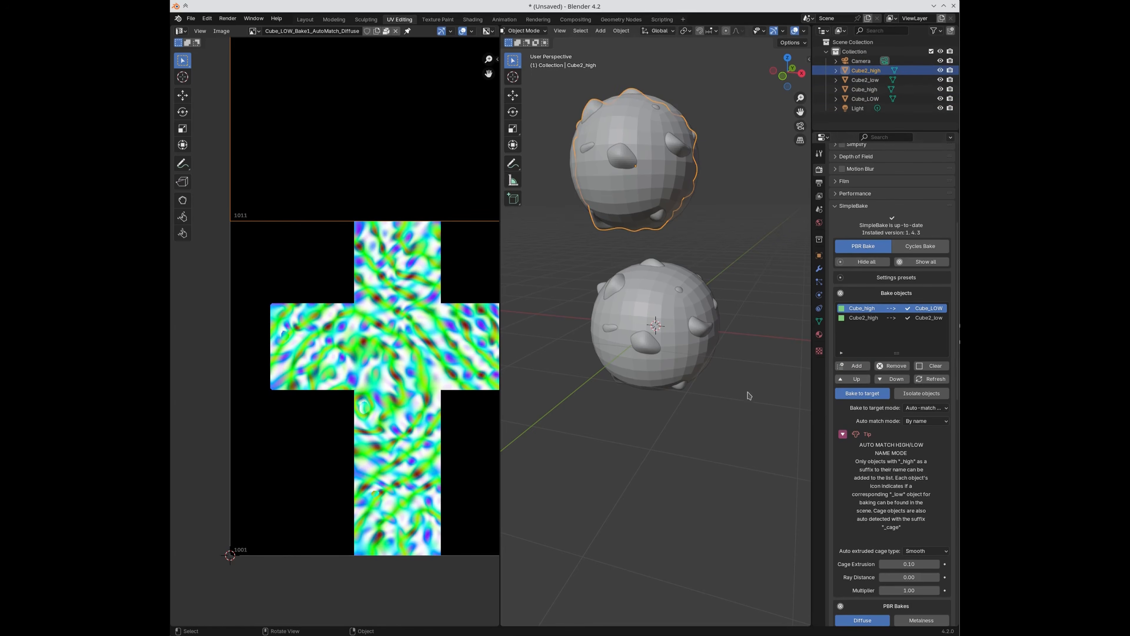
left_click(747, 393)
scroll(869, 539, "down", 20)
scroll(656, 410, "up", 2)
scroll(662, 432, "down", 2)
Step: Scale down the UV islands of both low spheres, Cube2_low and Cube_LOW, to about 0.8
left_click(624, 126)
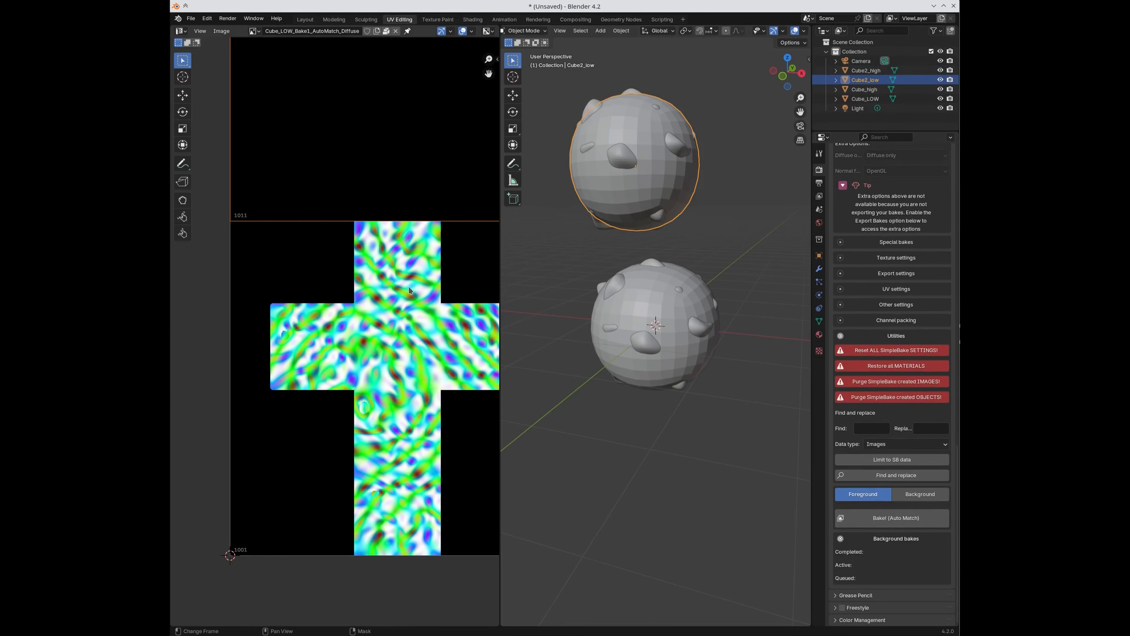
key("Tab")
key("a")
key("s")
left_click(478, 373)
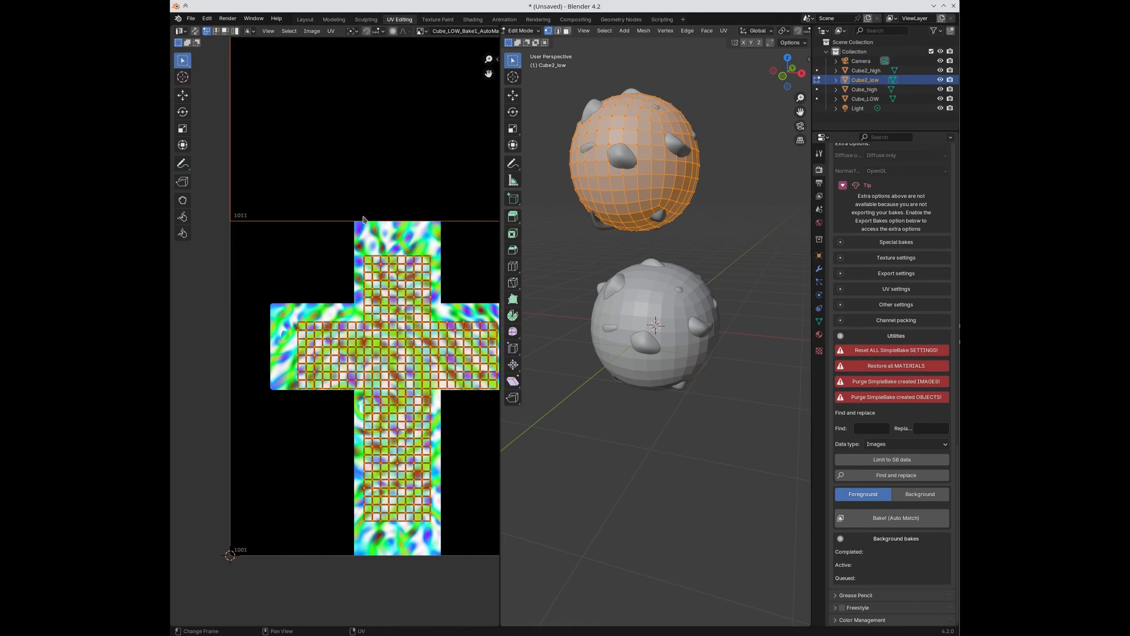
key("Tab")
left_click(641, 288)
key("Tab")
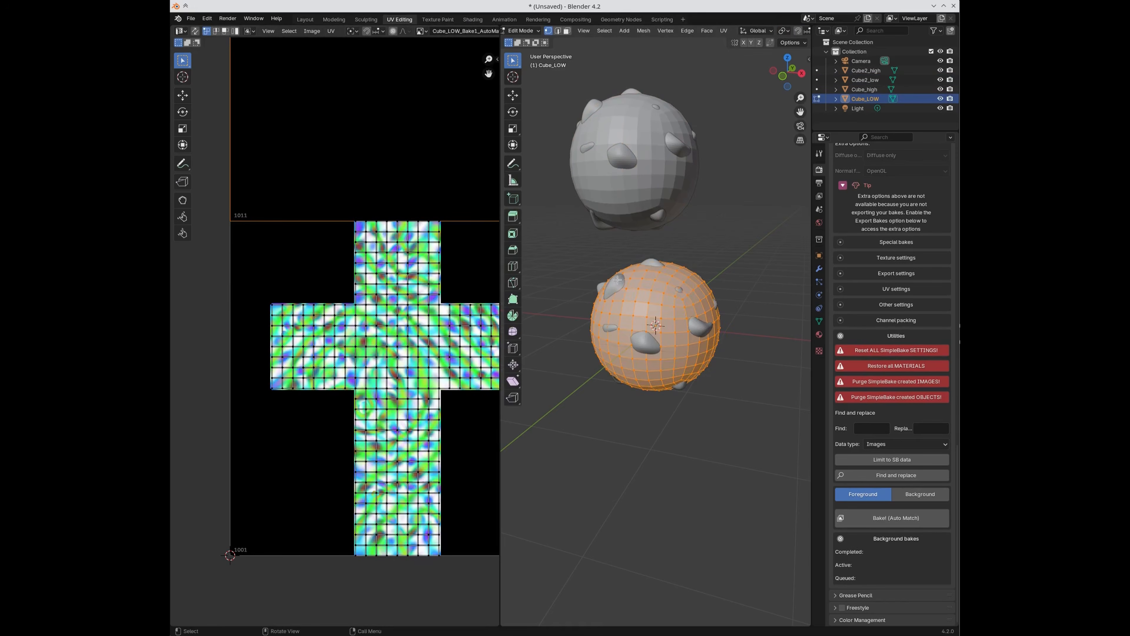
key("a")
key("s")
left_click(422, 289)
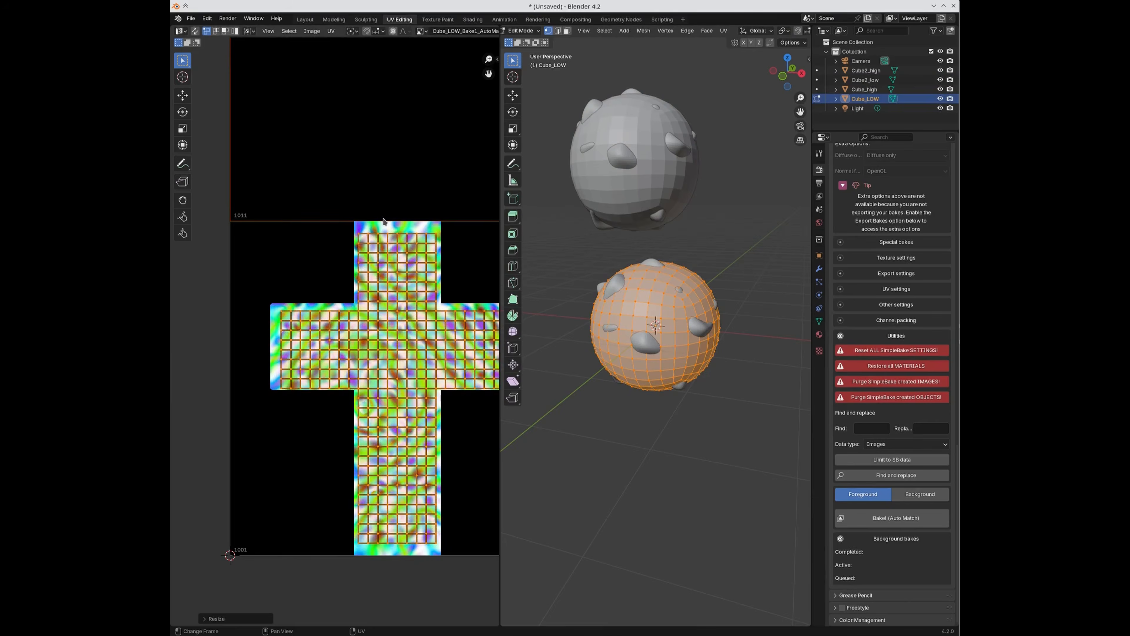
key("Tab")
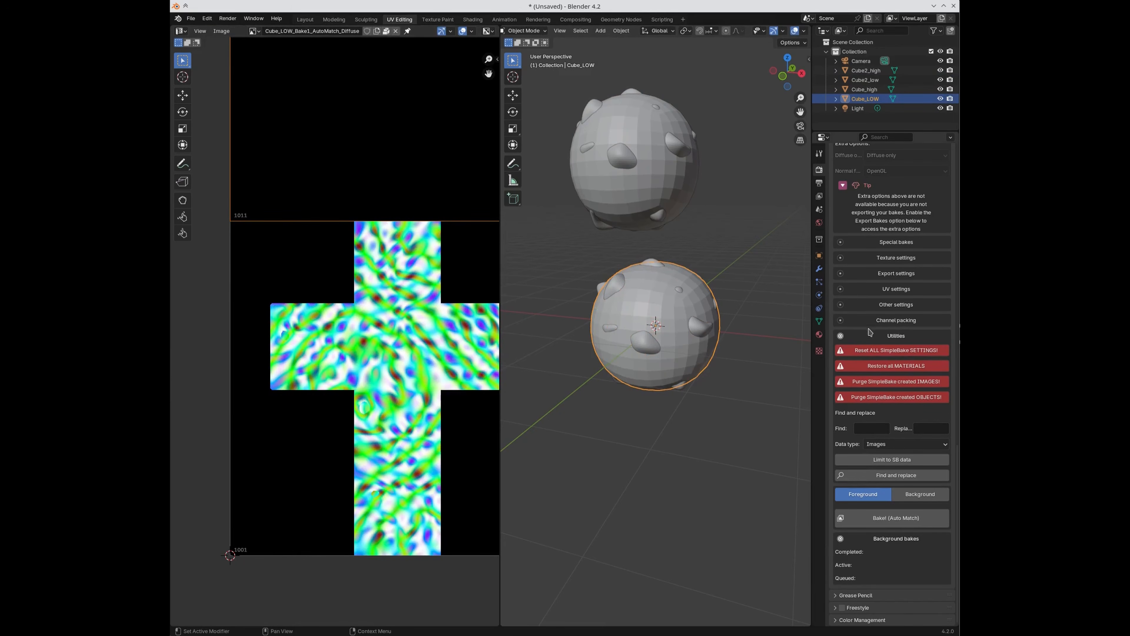
Step: Run the auto-match bake, producing Cube2_low_Bake1_AutoMatch Diffuse and Normal textures
left_click(873, 288)
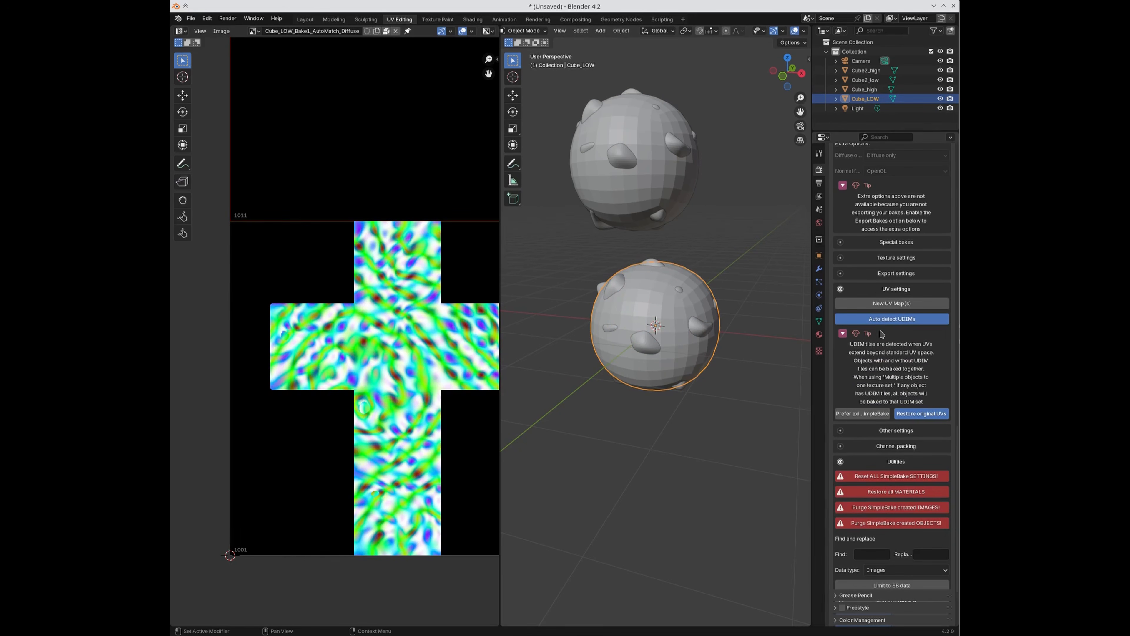
left_click(873, 289)
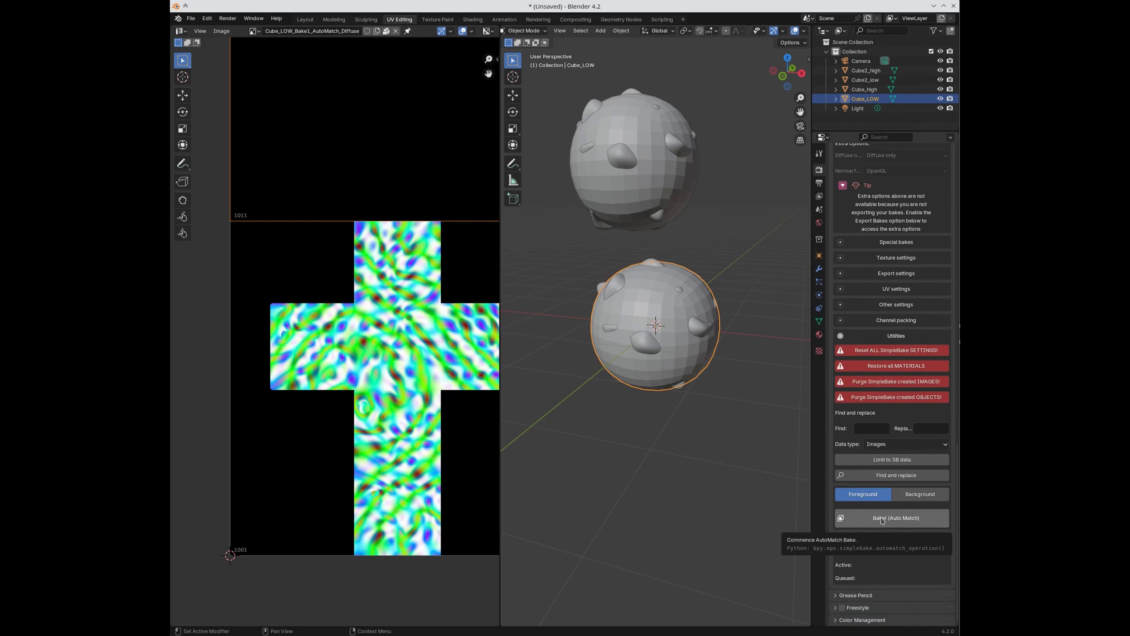
scroll(883, 445, "up", 20)
scroll(883, 401, "down", 10)
left_click(864, 522)
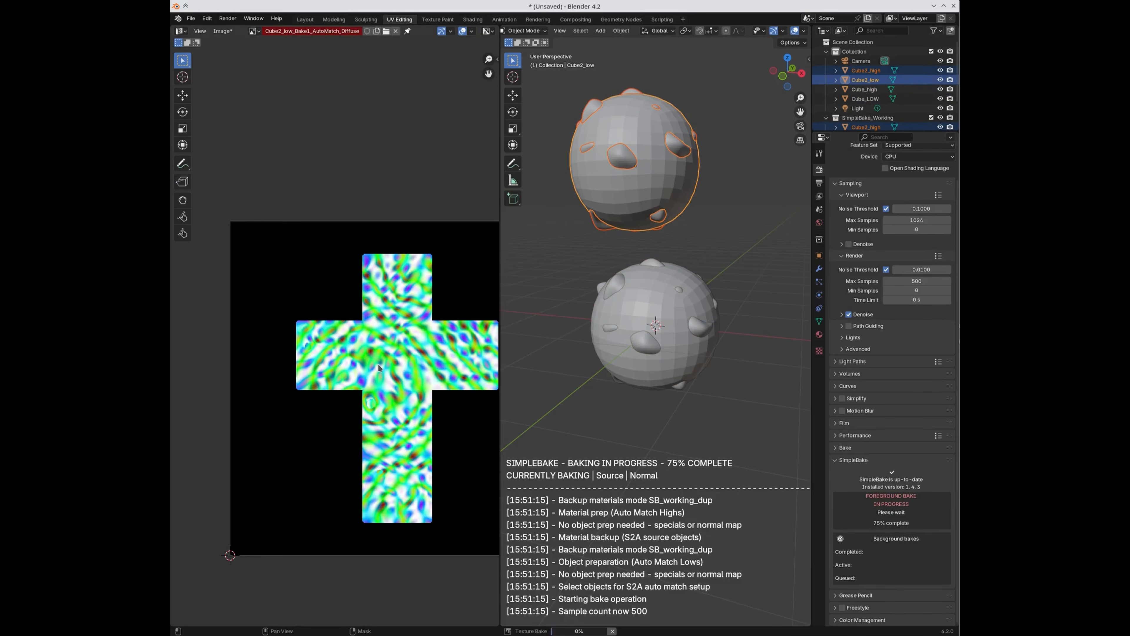
left_click(508, 330)
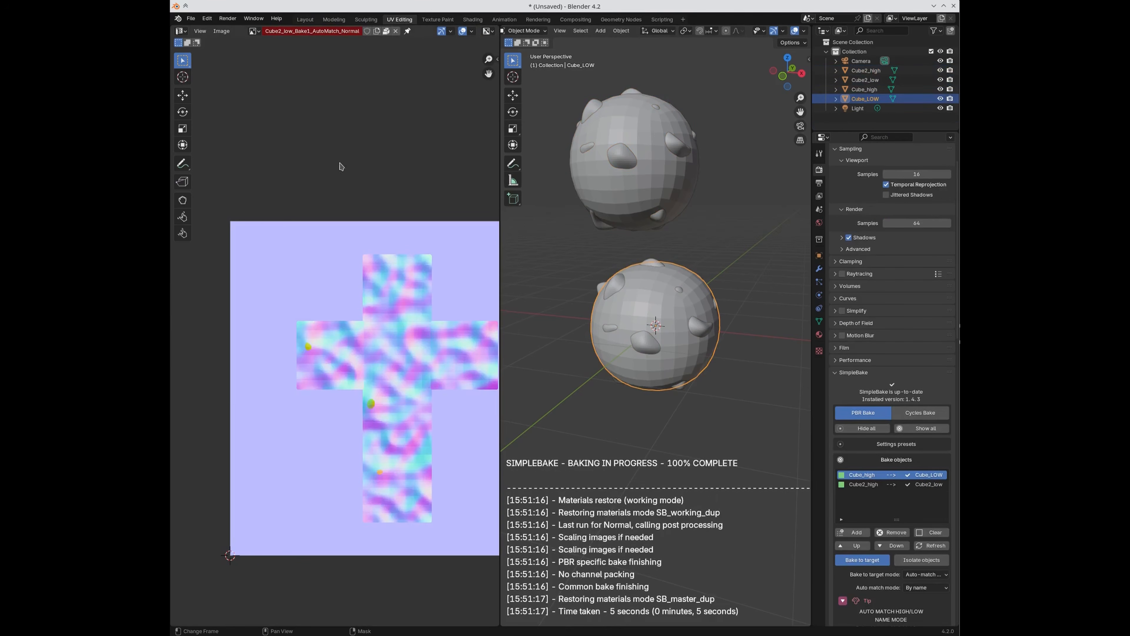
Step: In the Layout workspace, keep SimpleBake's bake-to-target mode on Auto-match high to low and collapse its tip
left_click(252, 31)
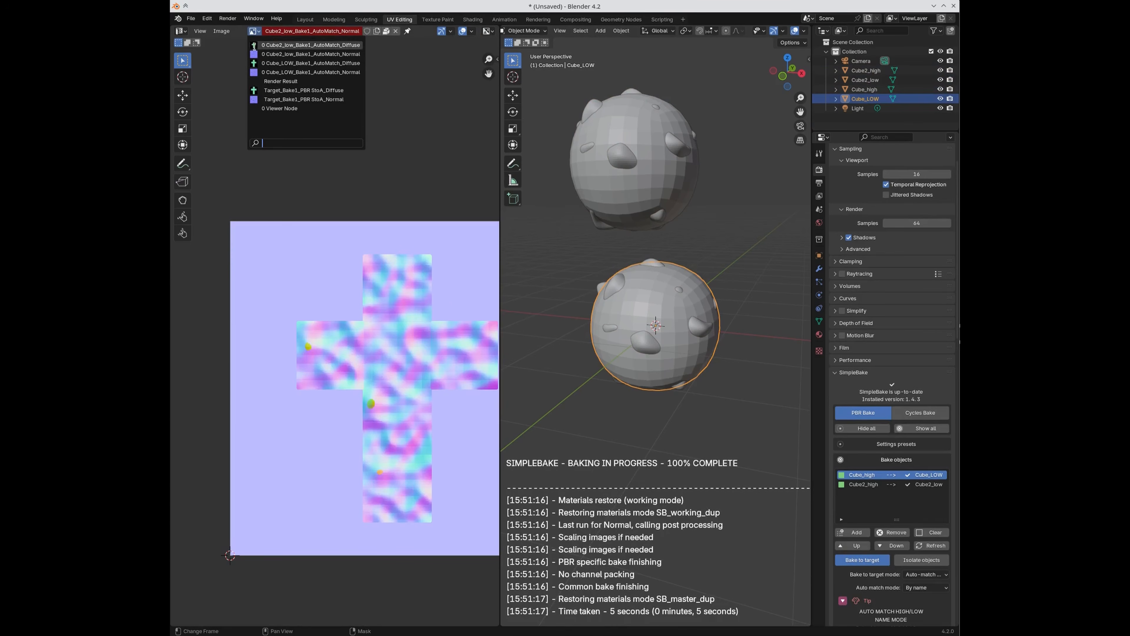
left_click(305, 20)
left_click(830, 257)
scroll(899, 356, "down", 10)
left_click(916, 328)
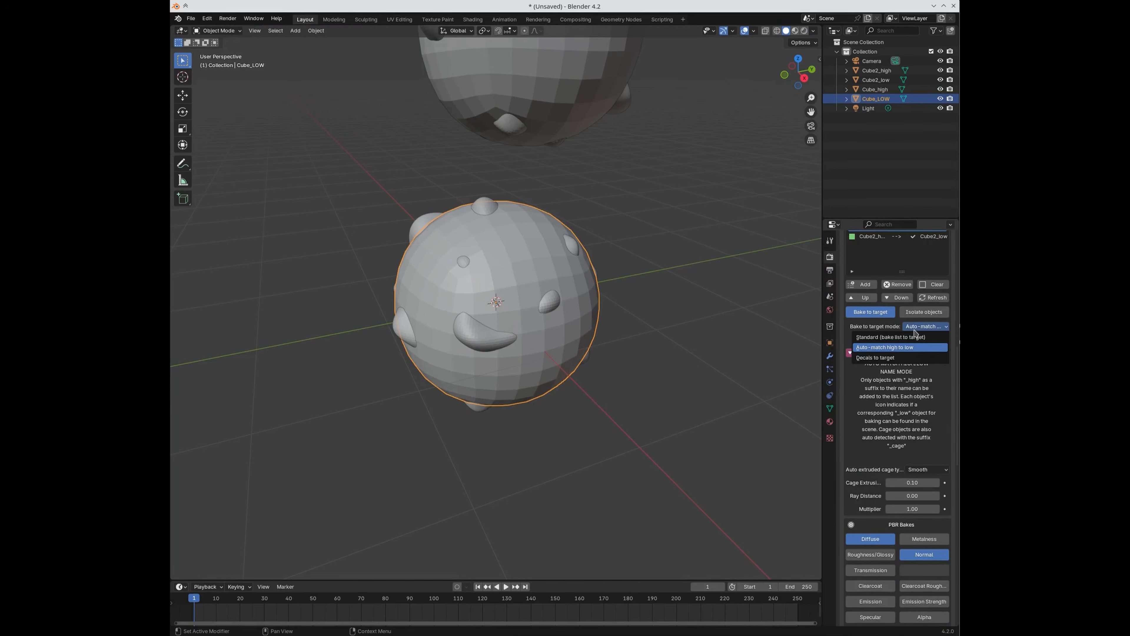
left_click(906, 347)
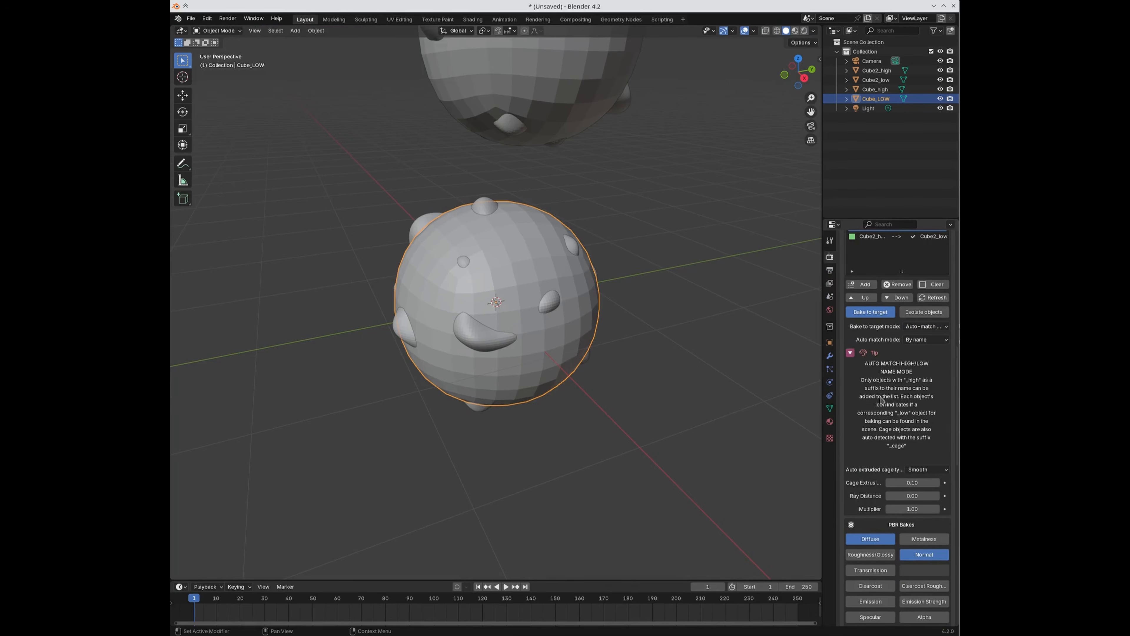
left_click(851, 353)
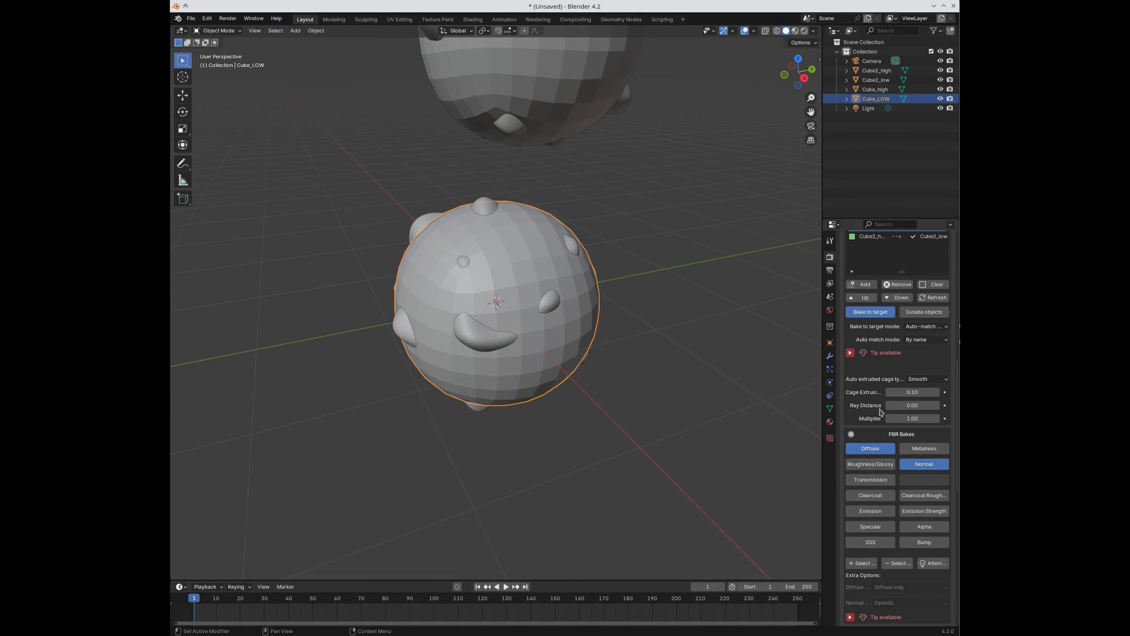
scroll(884, 414, "up", 3)
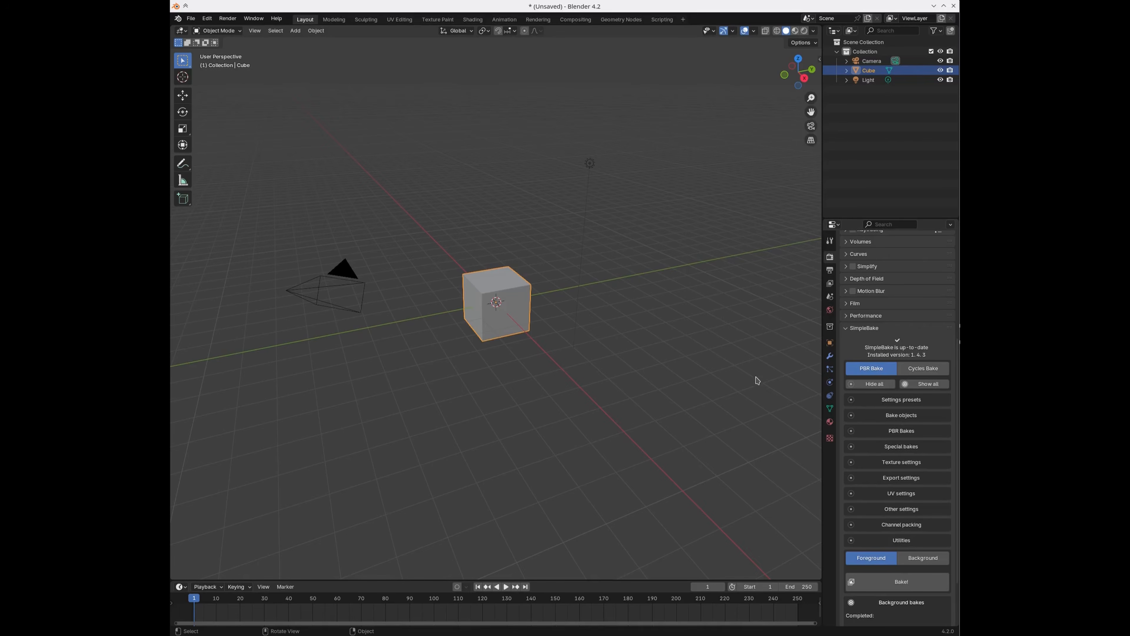
Step: Add the Cube to SimpleBake's expanded bake objects list
left_click(788, 412)
left_click(870, 414)
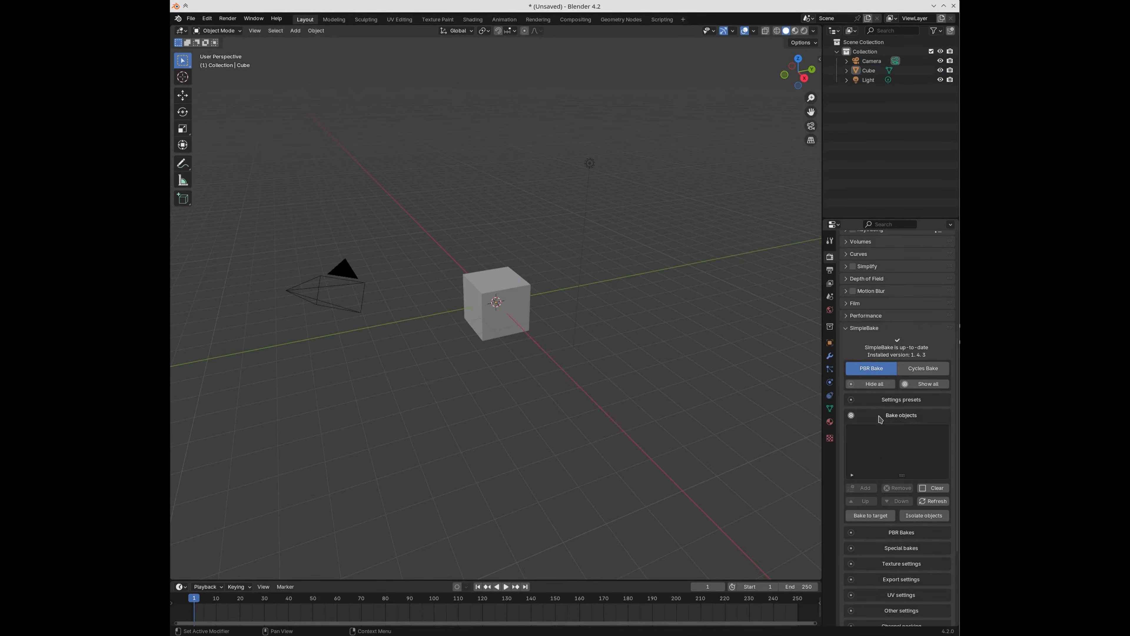
left_click(512, 303)
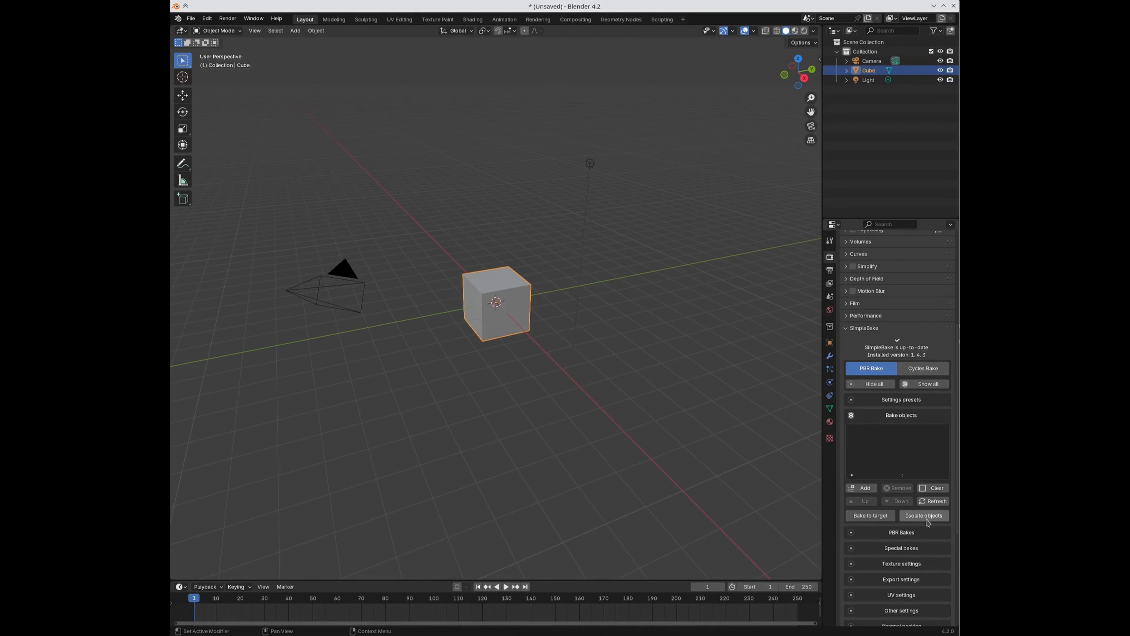
left_click(860, 487)
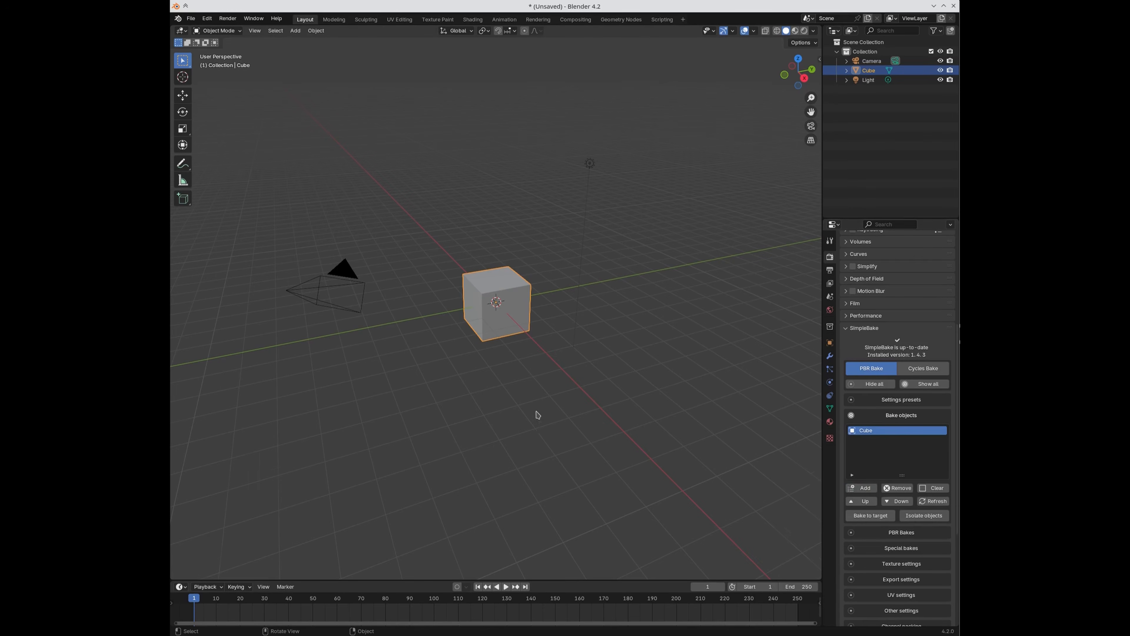
scroll(534, 412, "up", 4)
Step: Duplicate the cube as Cube.001 up-left of the original, leaving SimpleBake in PBR Bake mode
left_click(915, 374)
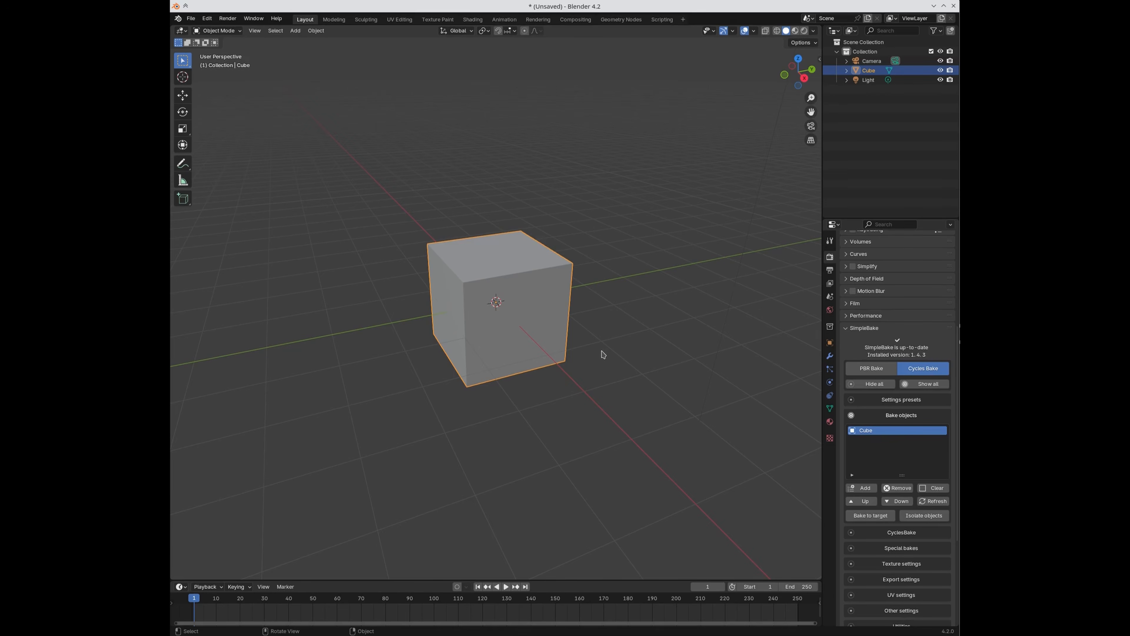
key("shift+d")
left_click(531, 305)
middle_click_drag(638, 321, 626, 373)
left_click(871, 368)
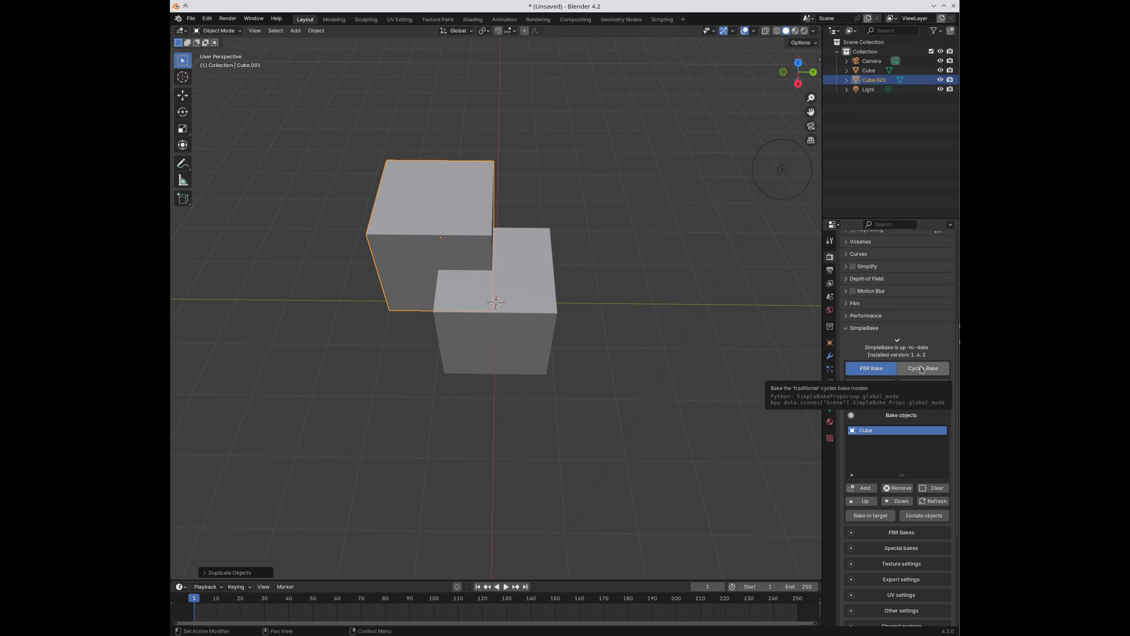
Step: Toggle between Cycles and PBR Bake modes and try the Lightmap special bake type
left_click(920, 368)
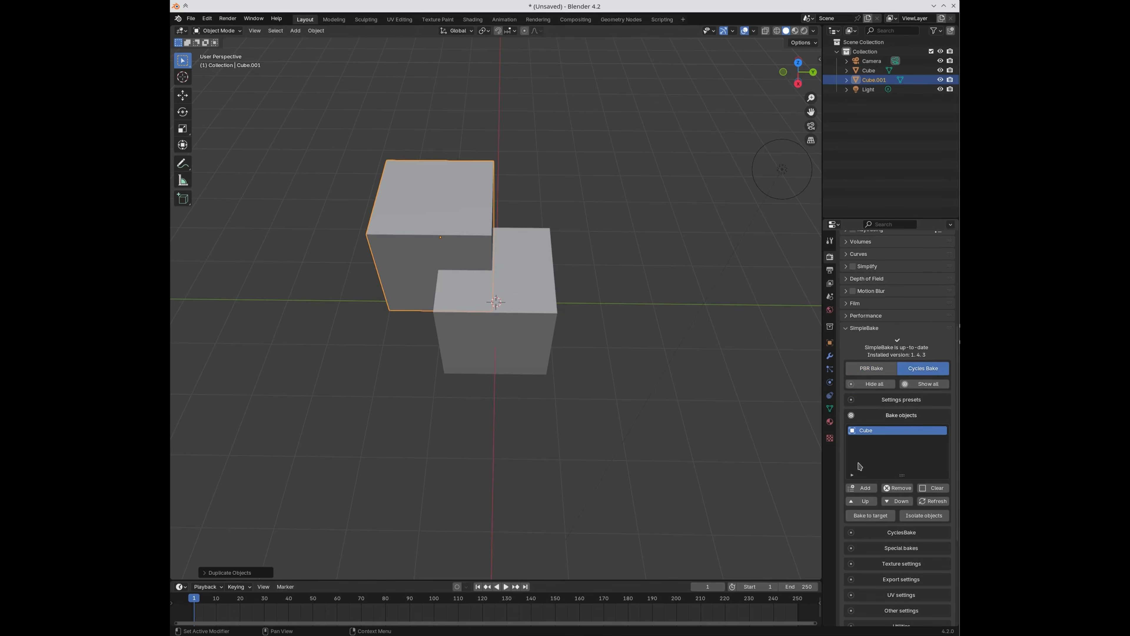
left_click(882, 370)
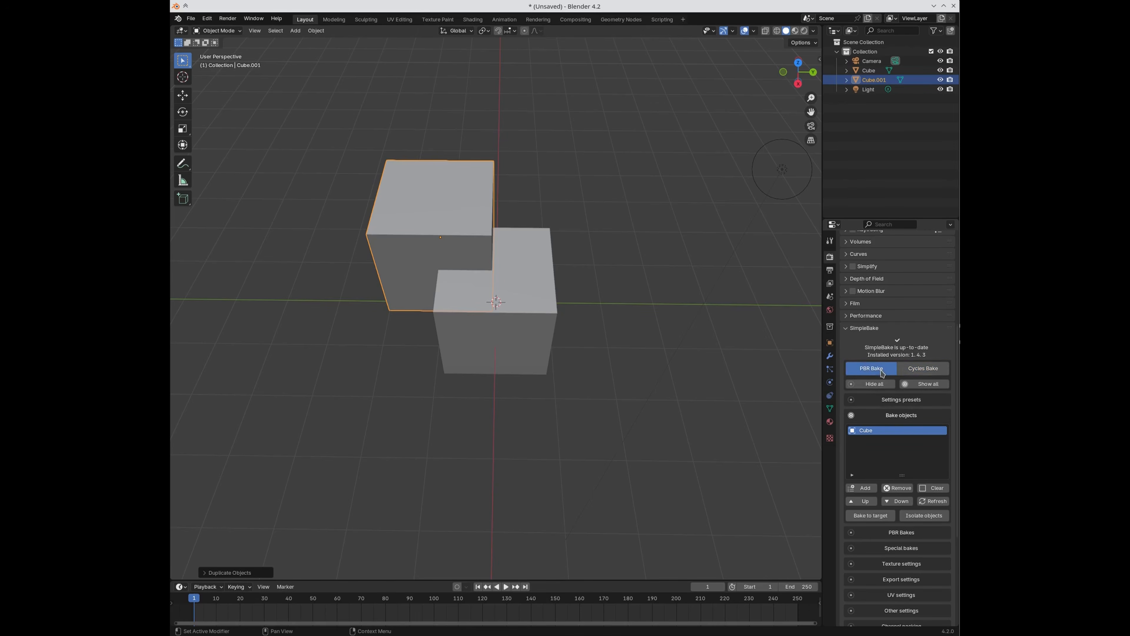
left_click(930, 372)
left_click(890, 373)
left_click(900, 549)
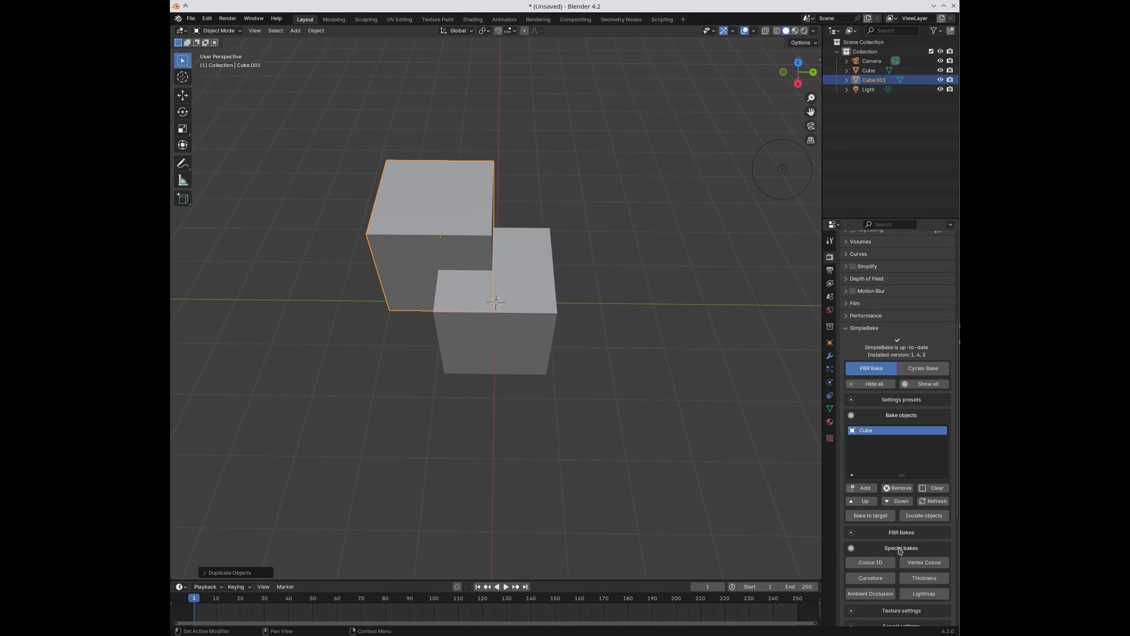
scroll(900, 551, "down", 2)
left_click(916, 559)
scroll(903, 579, "down", 1)
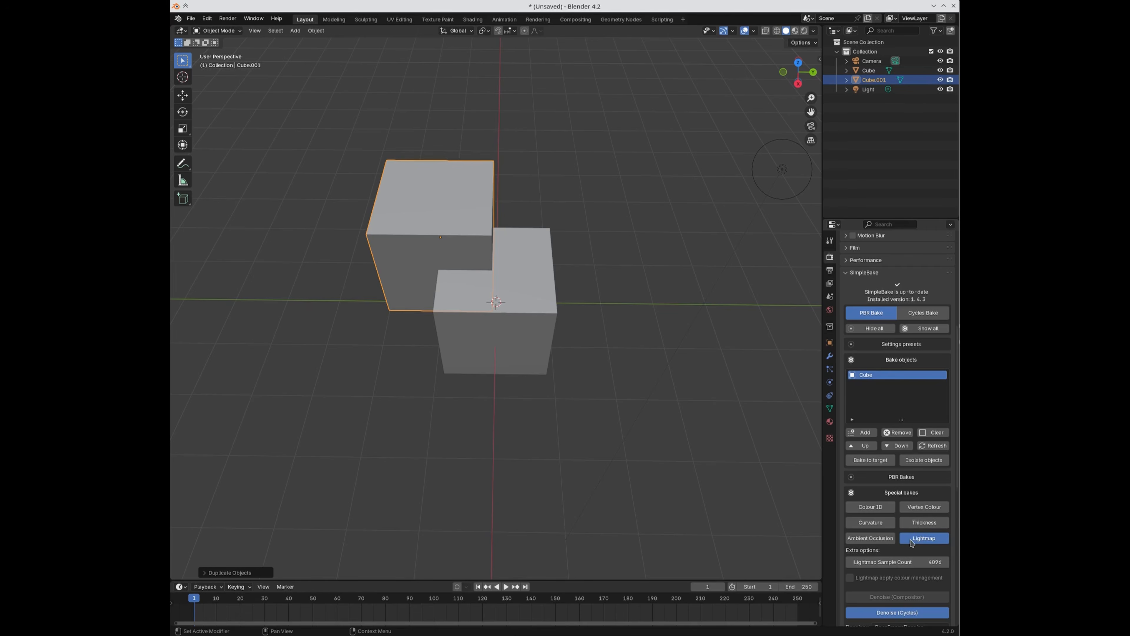
left_click(897, 494)
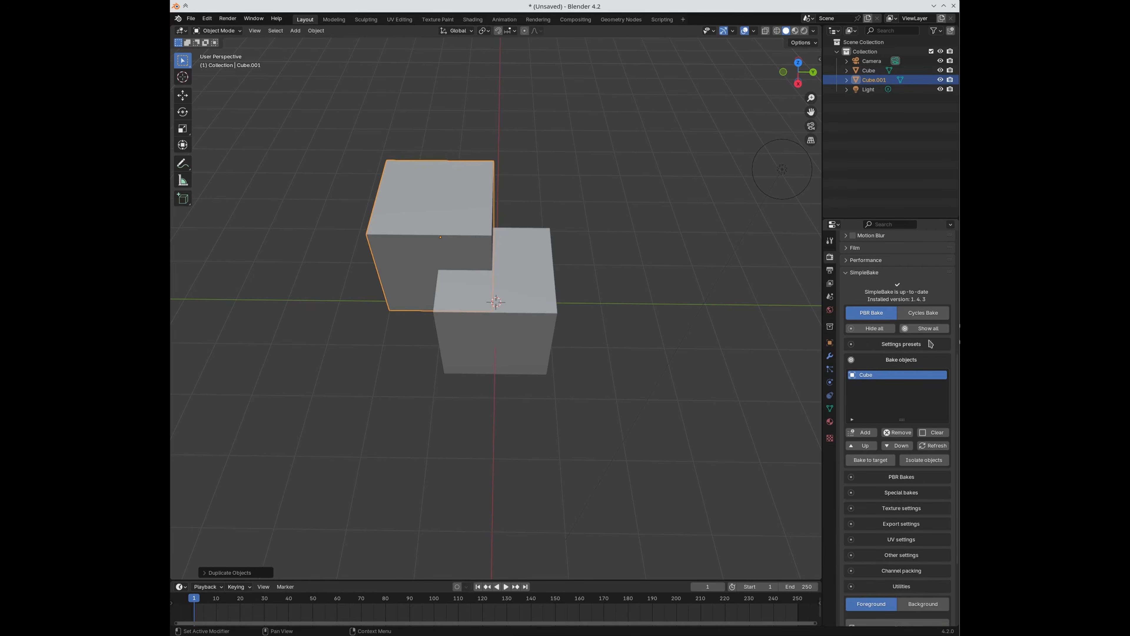
Step: Switch to Cycles Bake and set the bake device under Other settings to GPU Compute
left_click(918, 313)
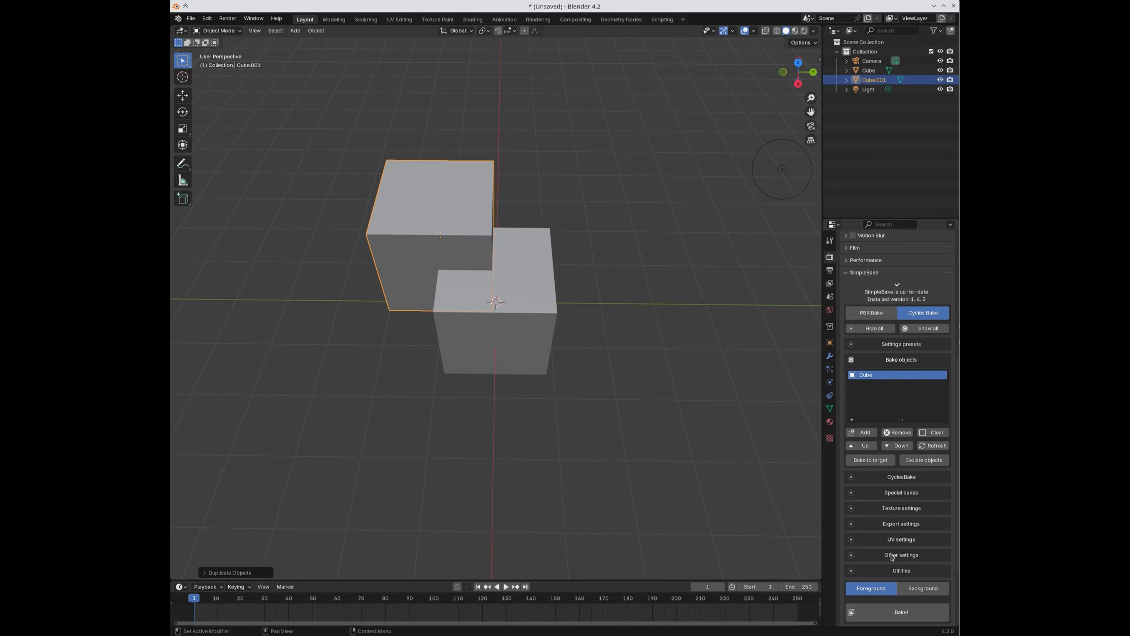
left_click(890, 479)
left_click(890, 478)
scroll(905, 584, "down", 3)
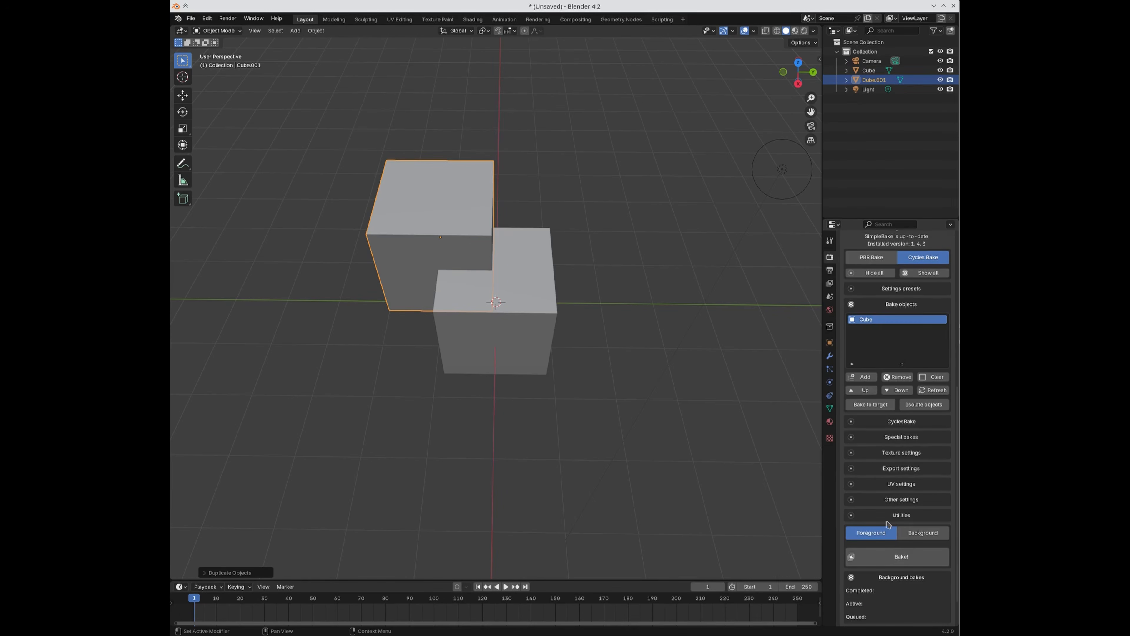
left_click(879, 502)
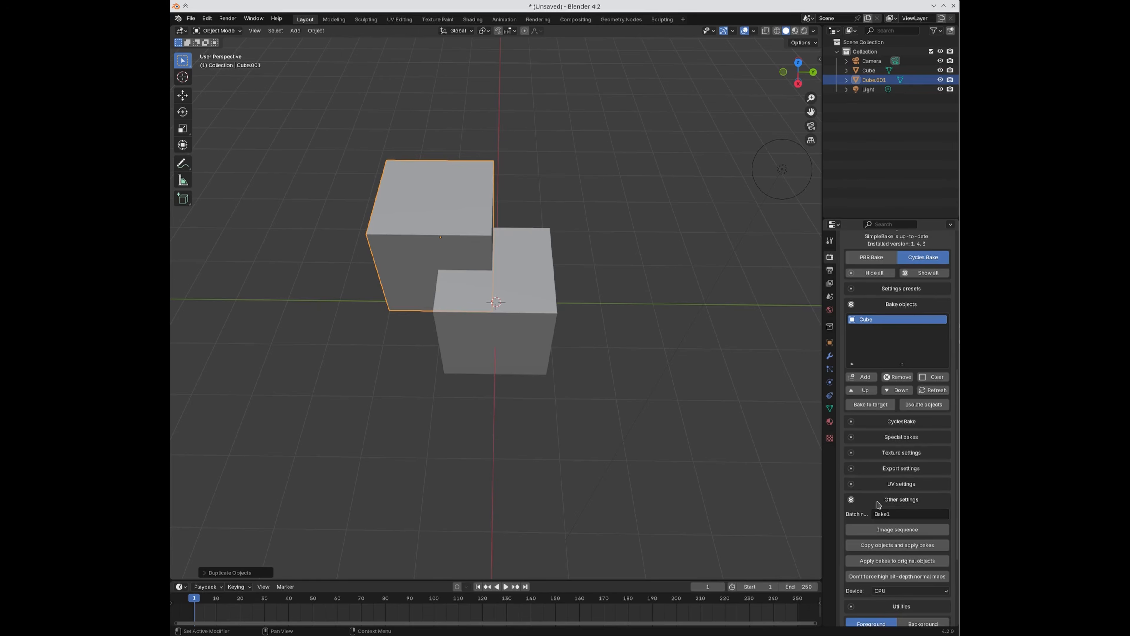
left_click(886, 590)
left_click(886, 607)
scroll(886, 606, "down", 3)
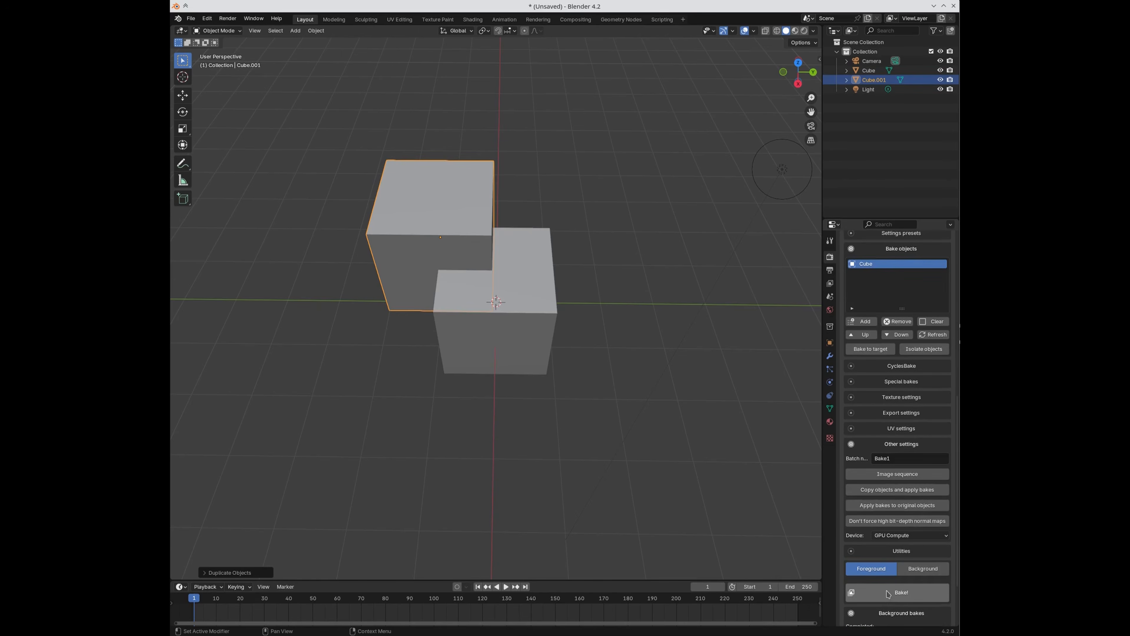
Step: Run the Cycles bake, then display Cube_Bake1_CyclesBake in the UV Editing workspace
left_click(888, 597)
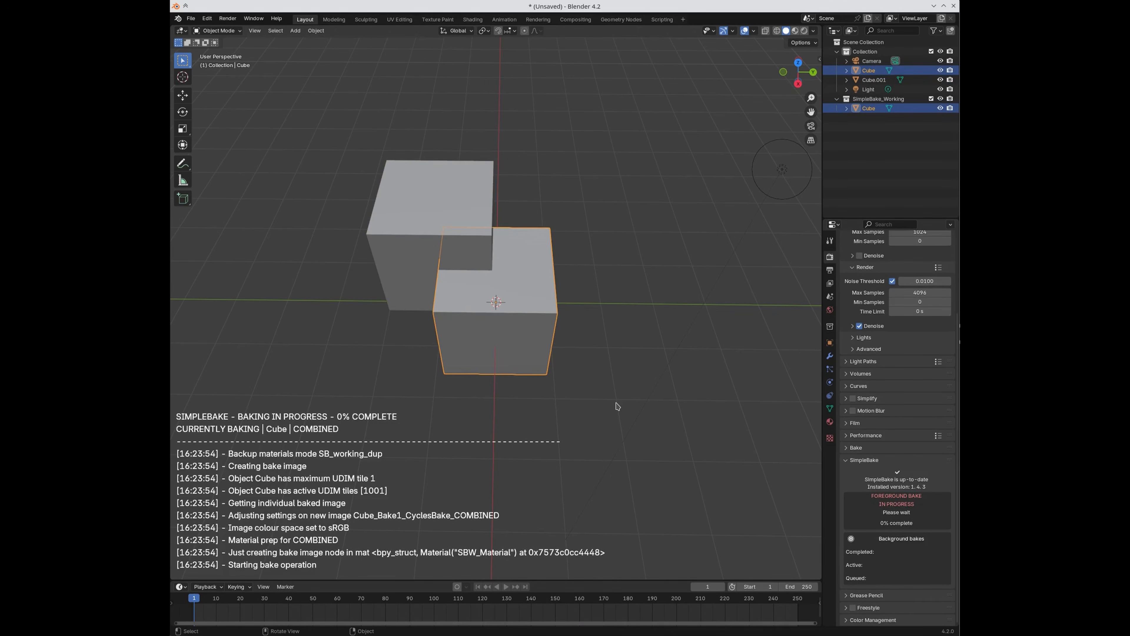
left_click(536, 325)
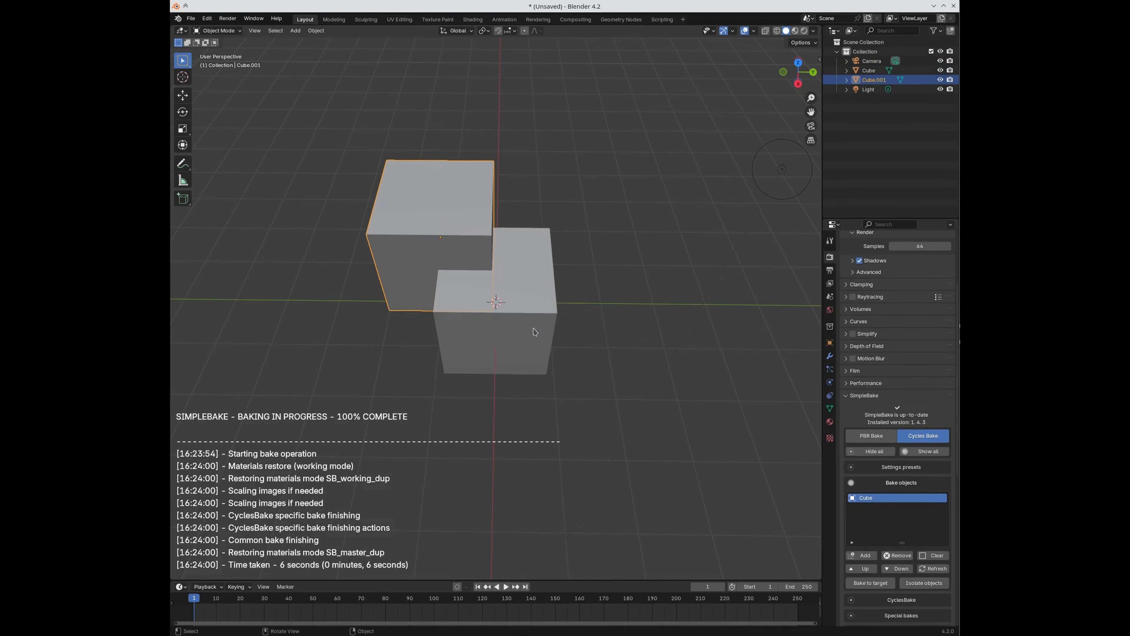
left_click(399, 20)
left_click(421, 31)
left_click(428, 47)
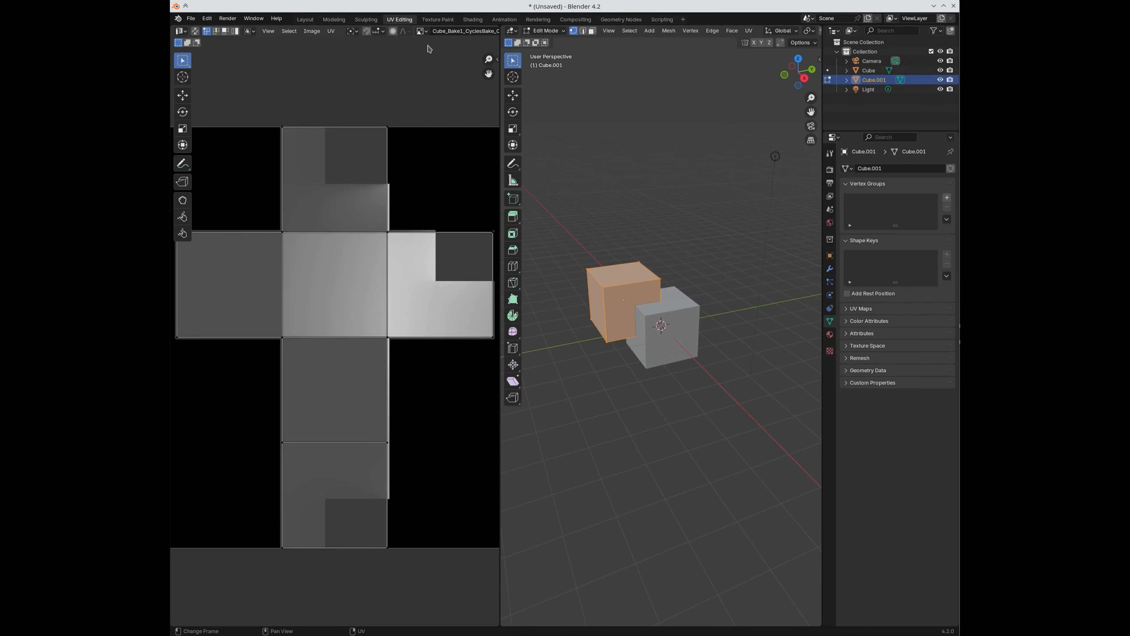
Step: Check the front cube's UV layout in Edit Mode, then select the back cube, Cube.001
key("Tab")
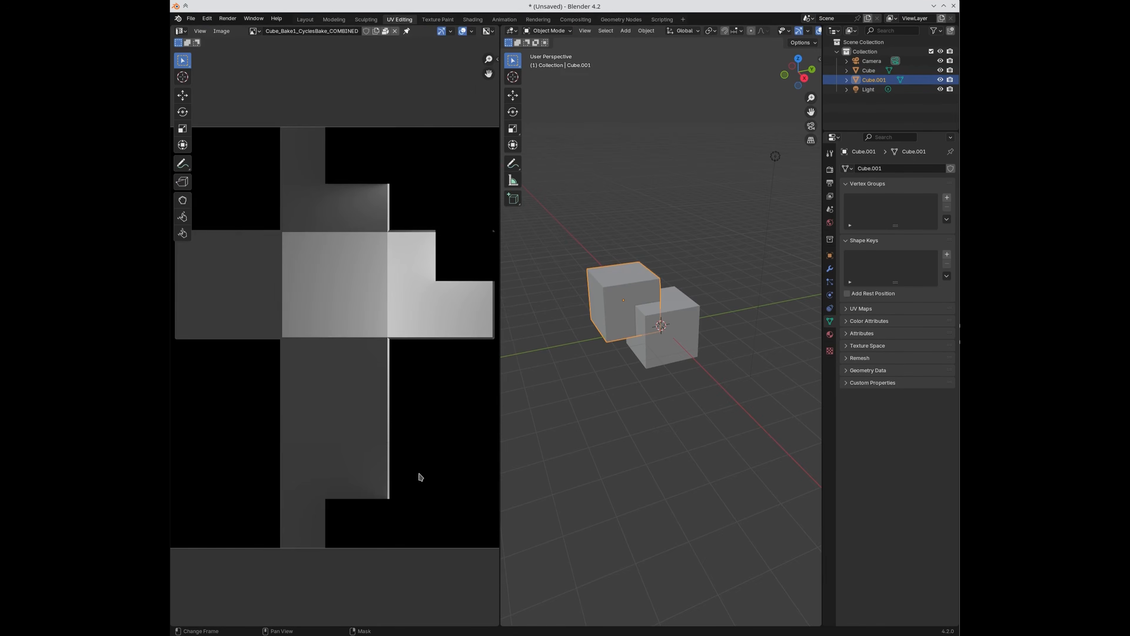
left_click(668, 306)
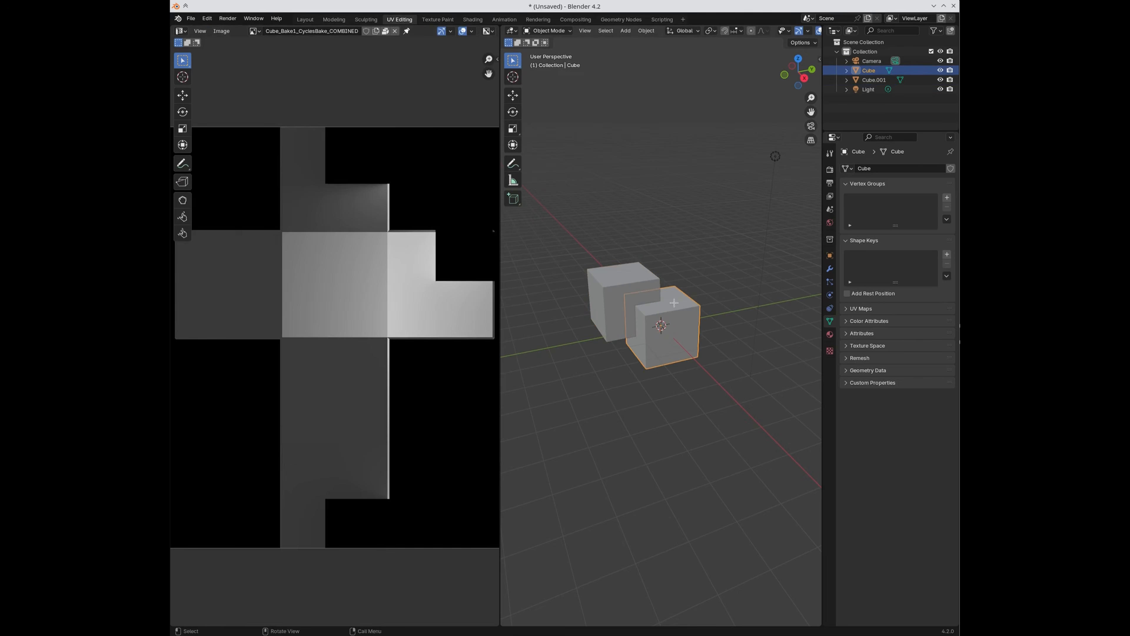
key("Tab")
scroll(675, 302, "up", 3)
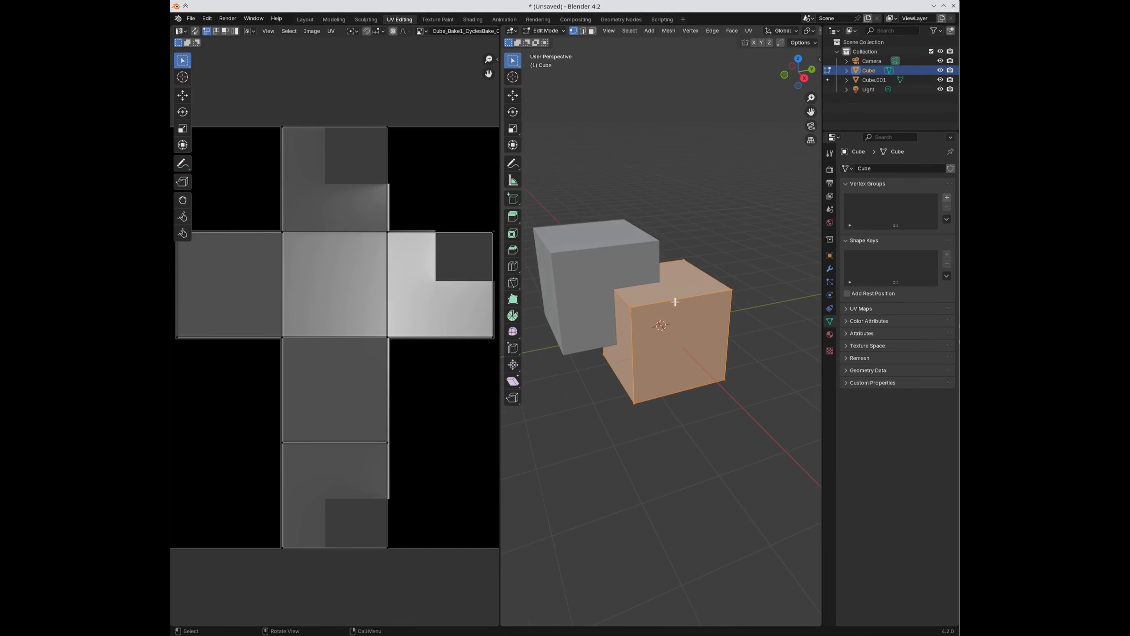
key("Tab")
left_click(623, 247)
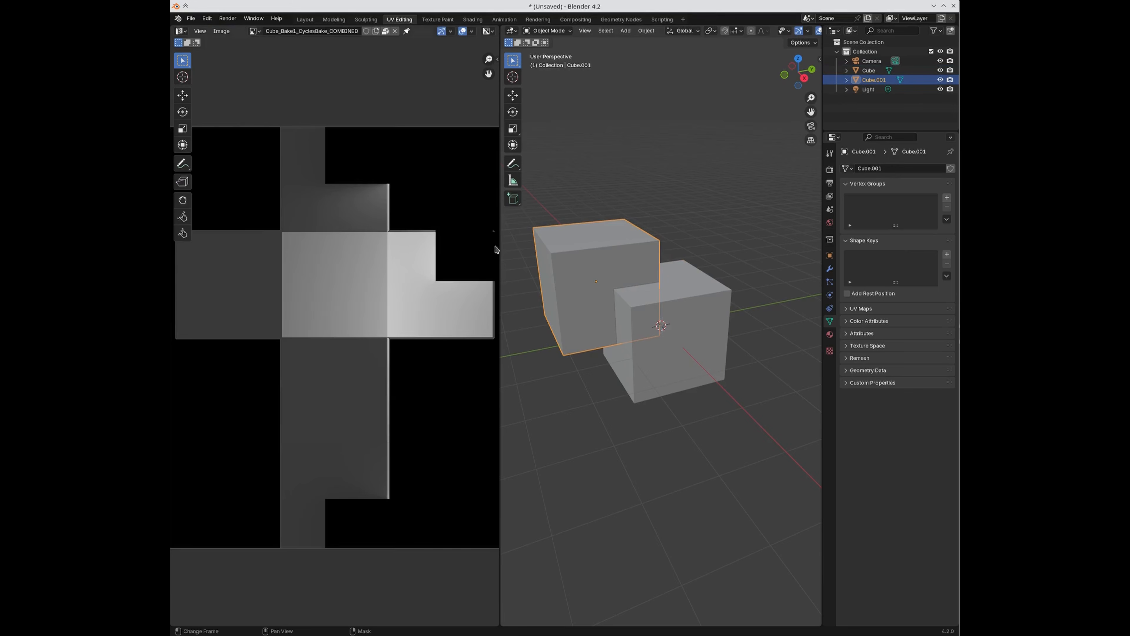
scroll(610, 301, "down", 4)
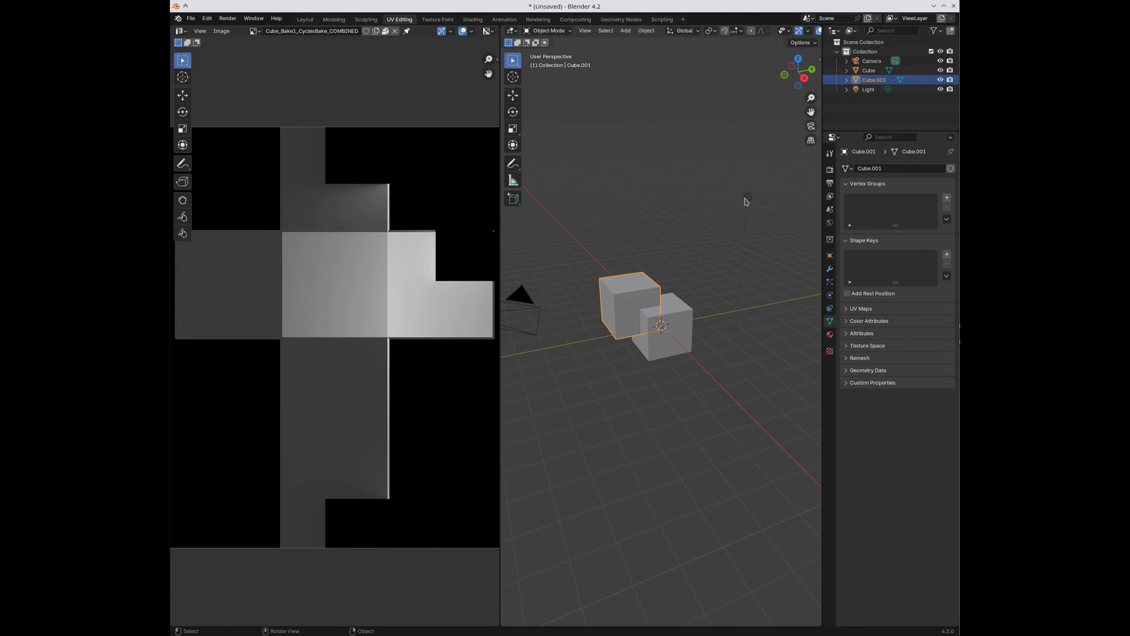
scroll(645, 316, "down", 6)
scroll(683, 337, "up", 6)
Step: Enable SimpleBake's Isolate objects option in the render settings and reselect Cube.001
left_click(830, 169)
scroll(843, 407, "down", 5)
scroll(843, 407, "down", 3)
left_click(924, 428)
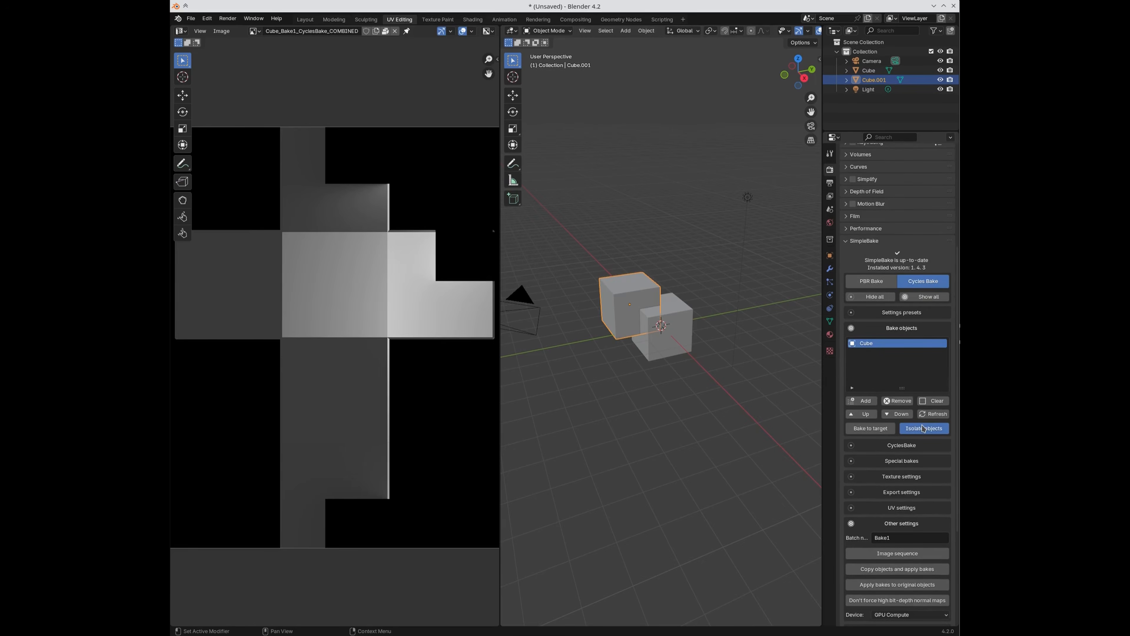
scroll(698, 412, "down", 2)
scroll(698, 412, "up", 4)
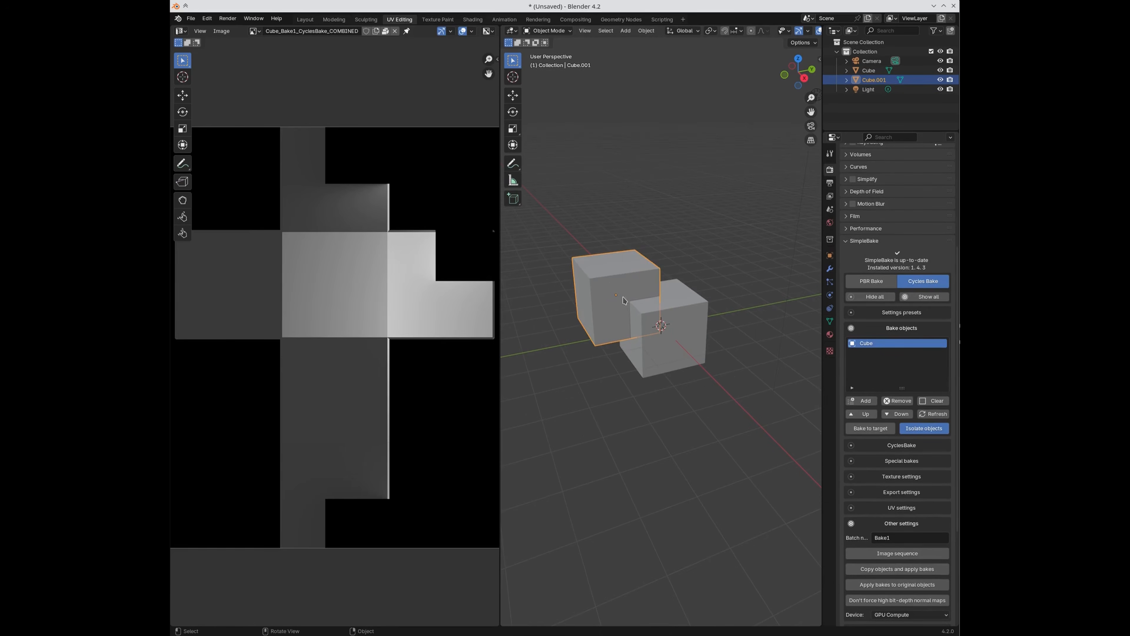
left_click(645, 234)
left_click(627, 271)
scroll(922, 514, "down", 7)
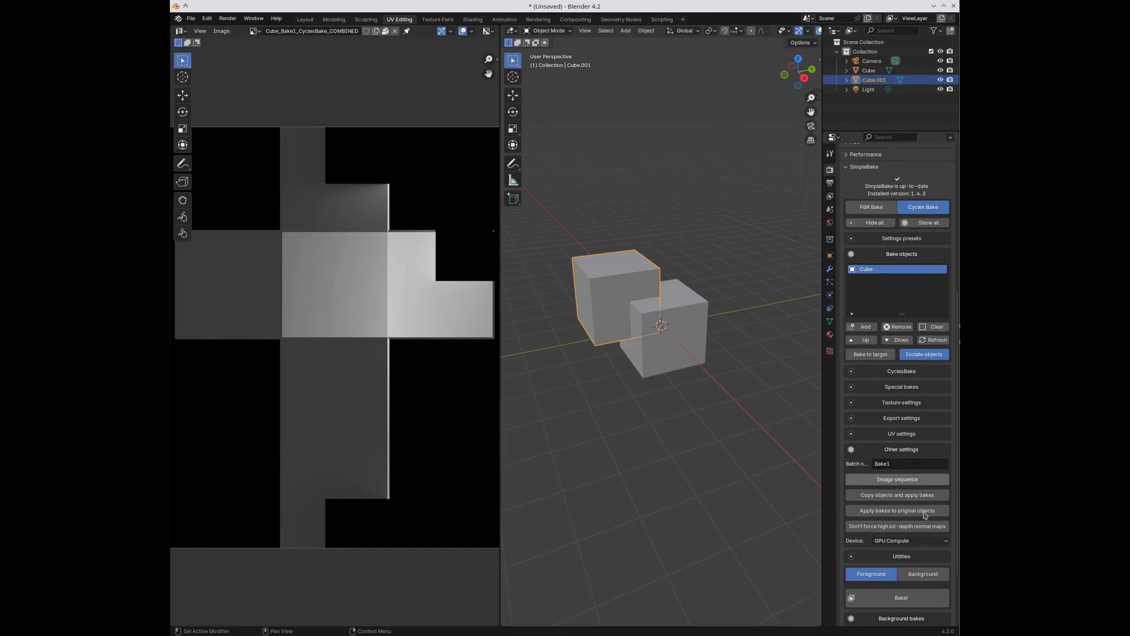
Step: Re-bake the isolated Cube and zoom the UV editor to inspect the shadow-free texture
left_click(885, 518)
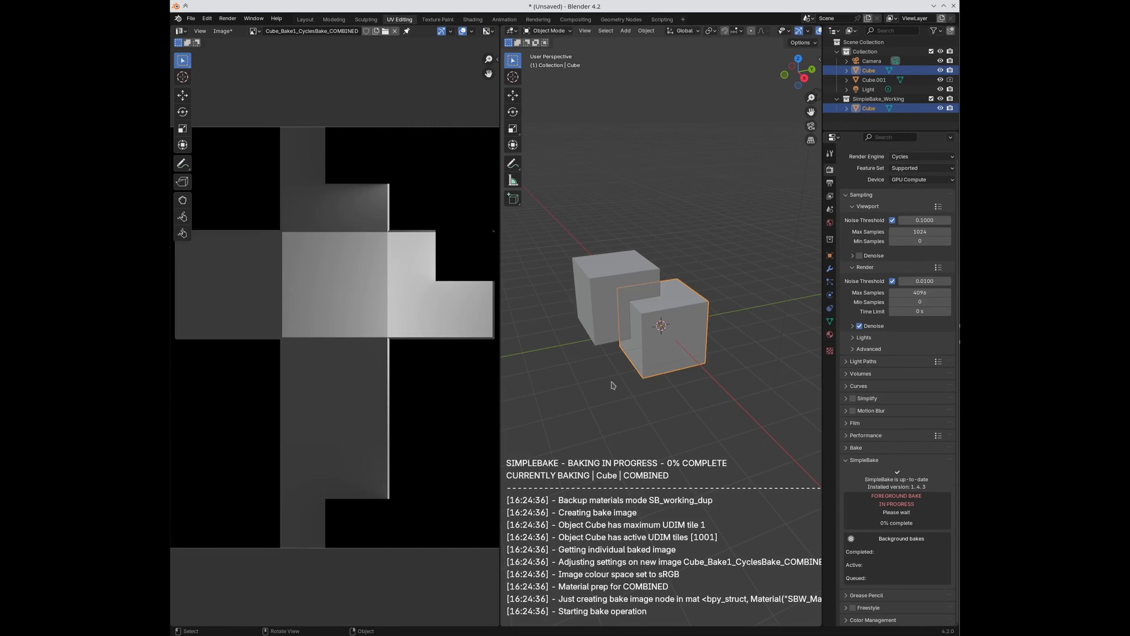
left_click(537, 329)
scroll(442, 361, "down", 2)
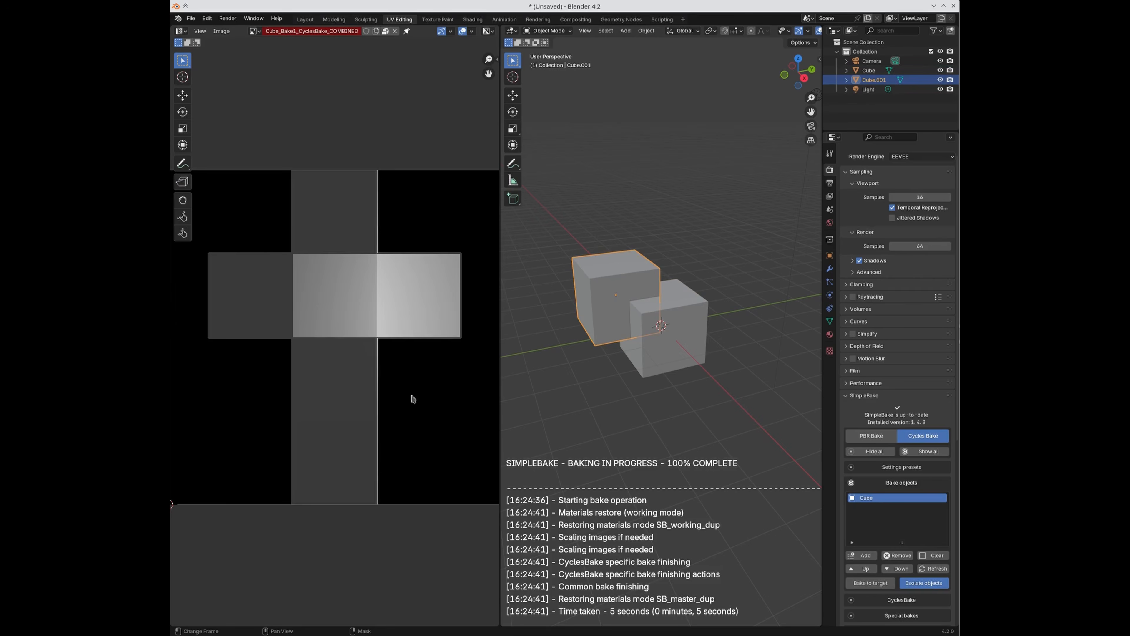
scroll(345, 374, "up", 2)
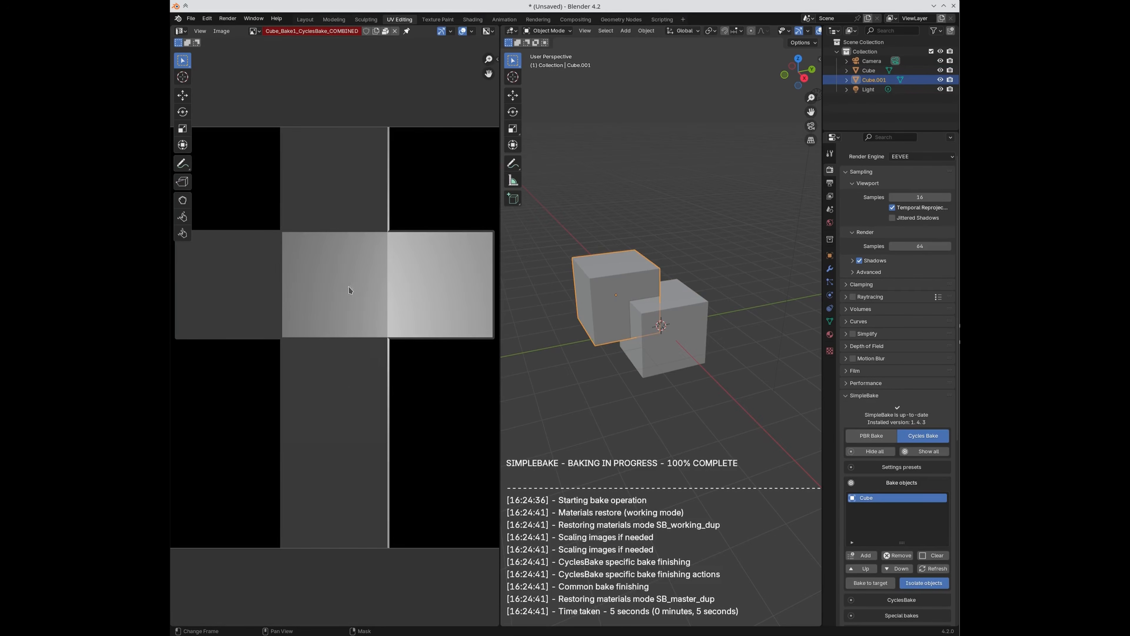
scroll(362, 263, "down", 2)
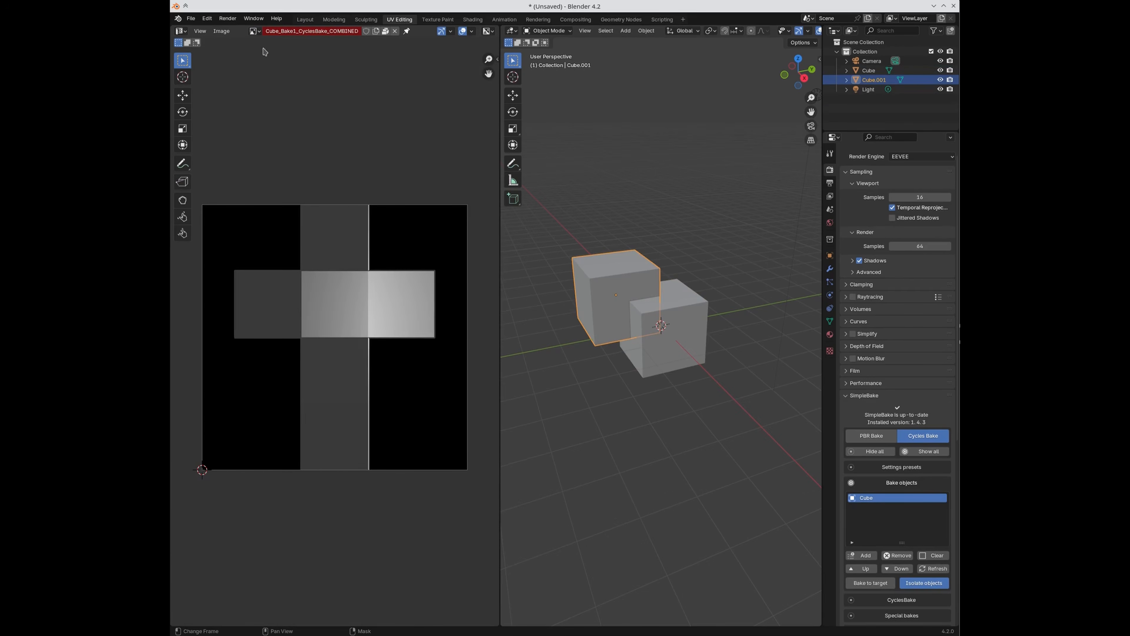
scroll(391, 289, "up", 2)
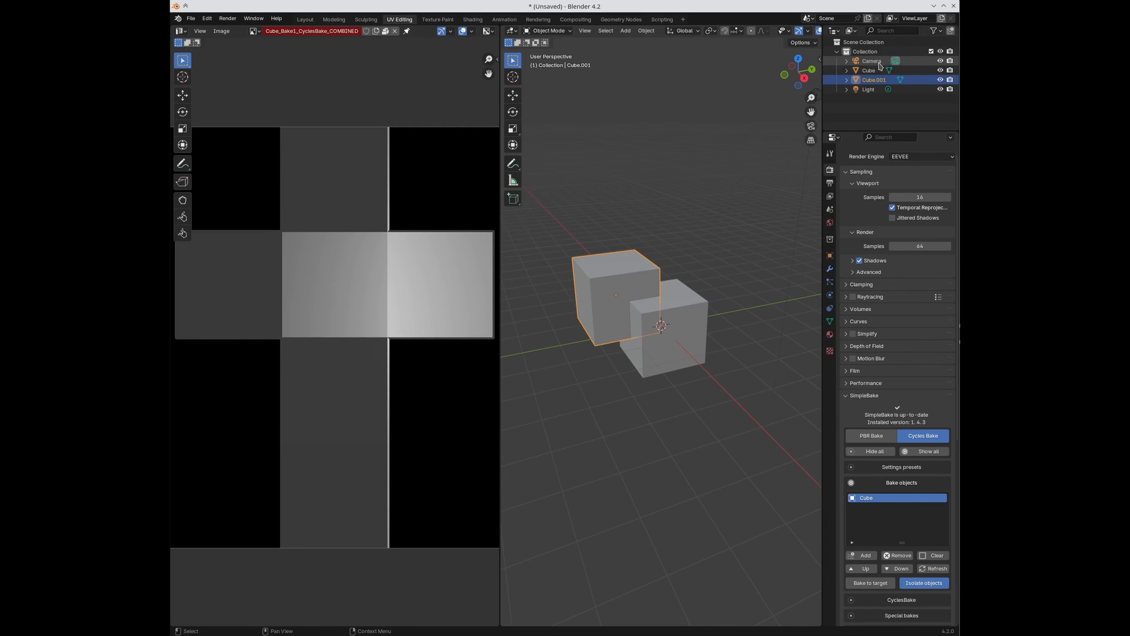
scroll(912, 470, "down", 6)
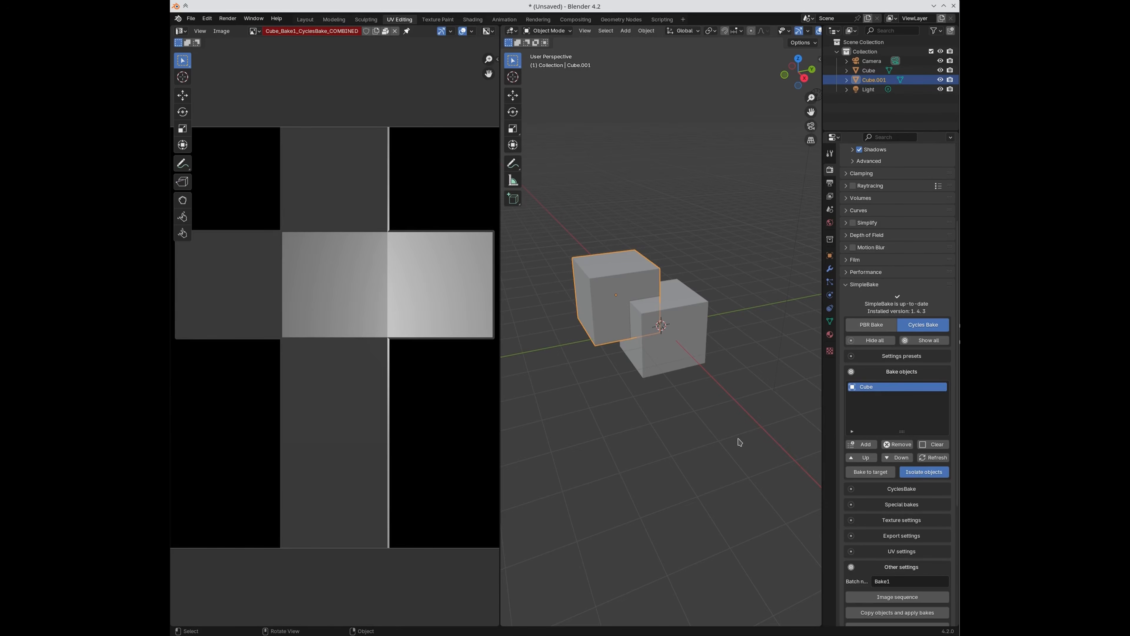
Step: Enable Bake to target and open the list of possible target objects
left_click(862, 474)
scroll(909, 463, "down", 2)
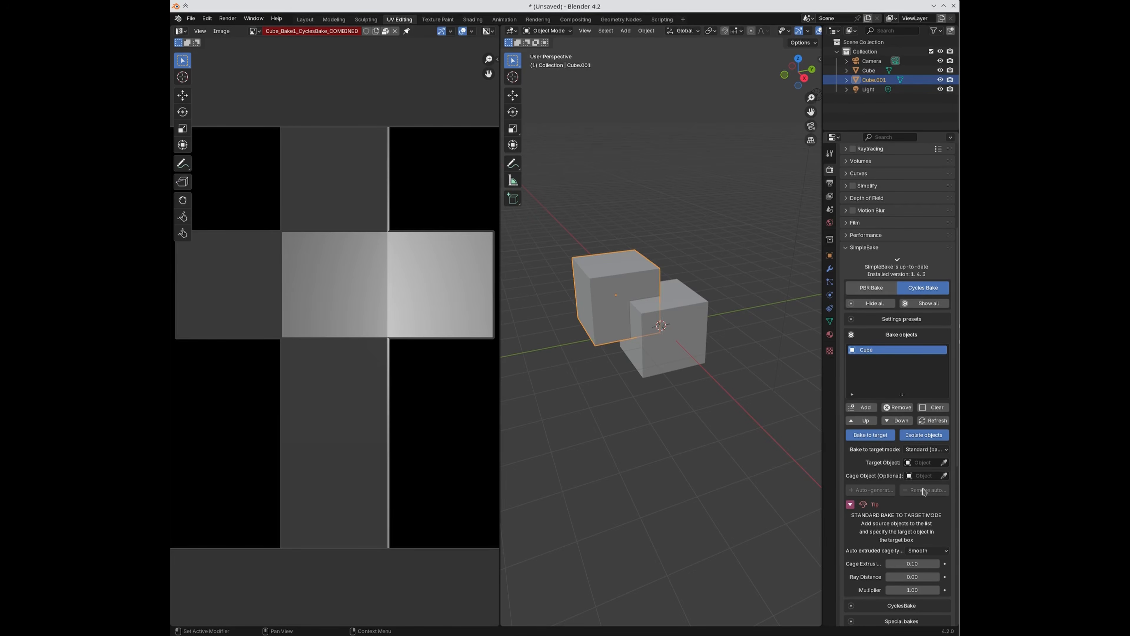
left_click(920, 466)
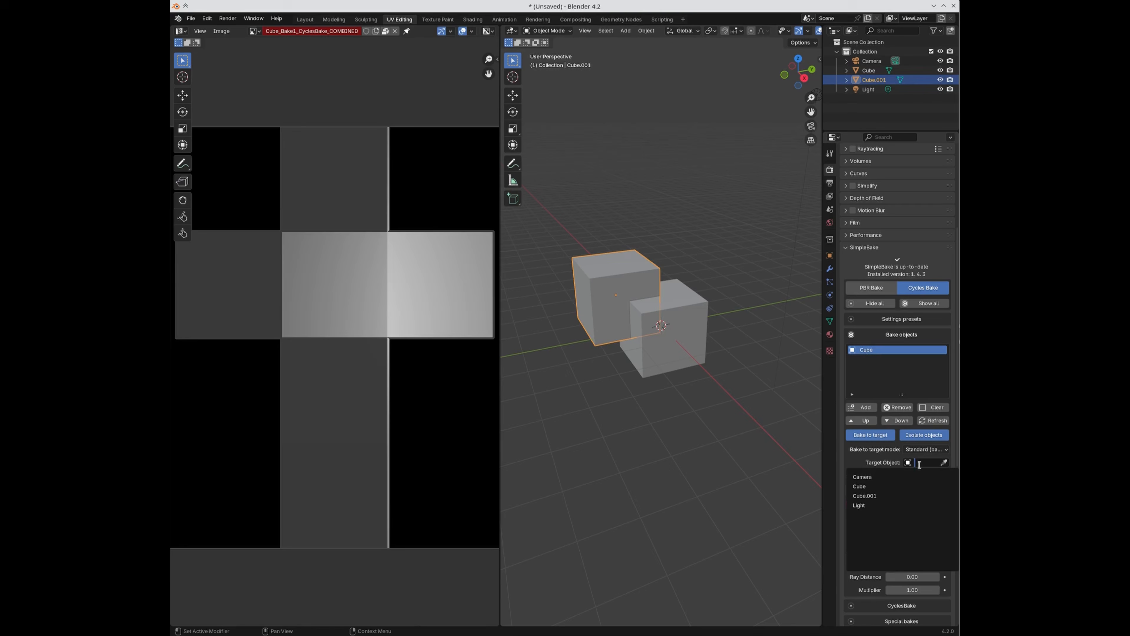
Step: Try the Auto-match high to low bake-to-target mode, then set it back to Standard
left_click(926, 449)
left_click(917, 470)
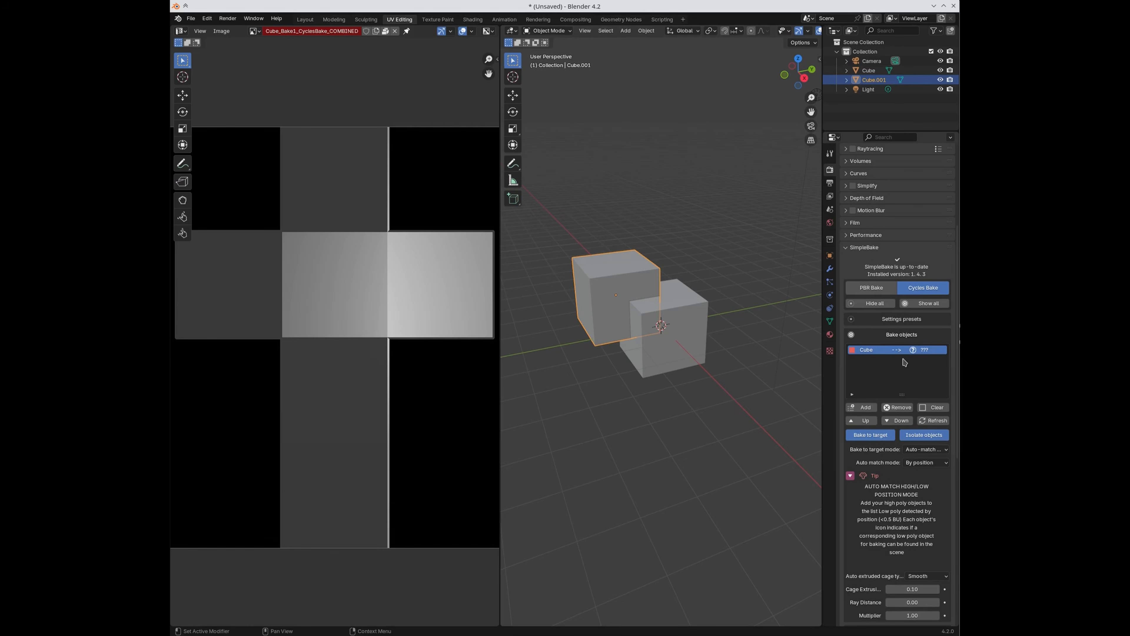
left_click(926, 450)
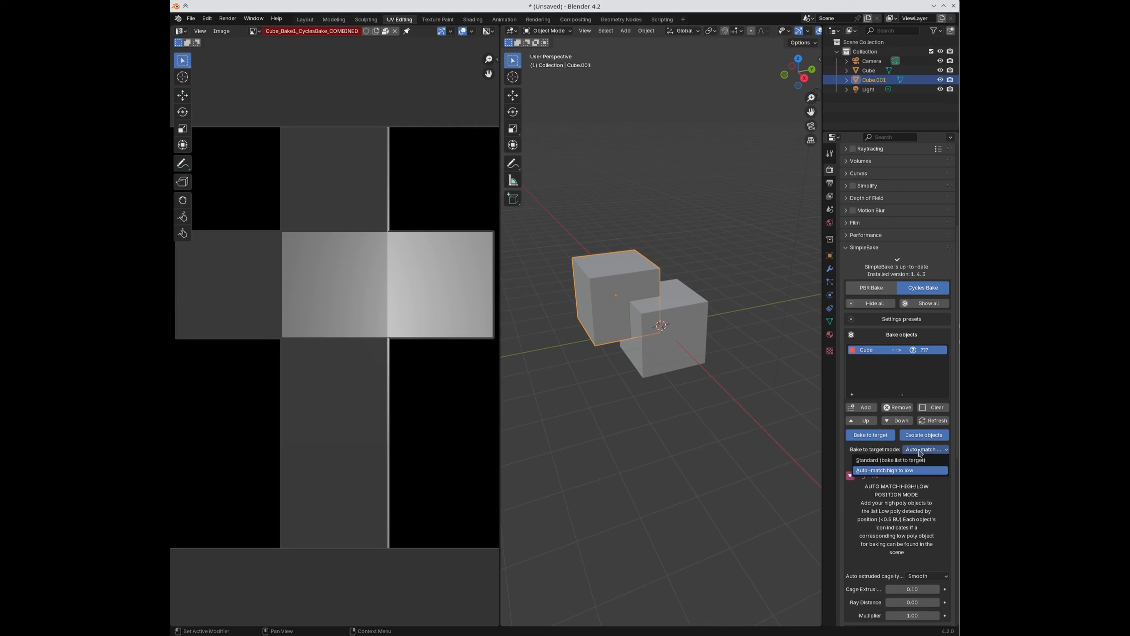
left_click(922, 461)
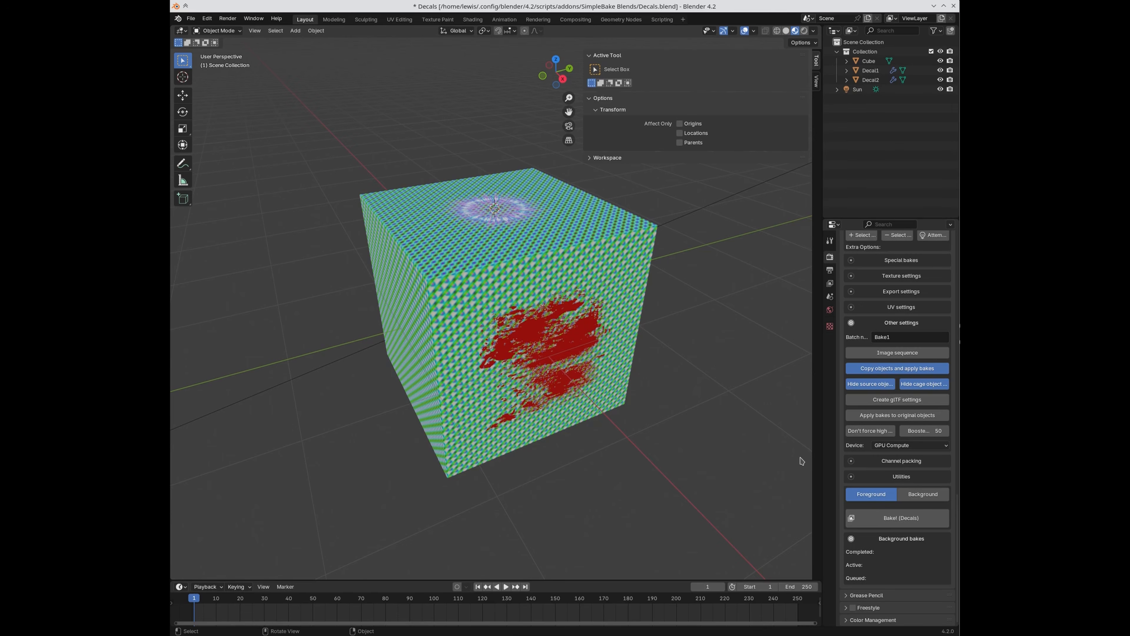
Step: Reset all SimpleBake settings to defaults, hide the sidebar, and reposition the cube
left_click(878, 480)
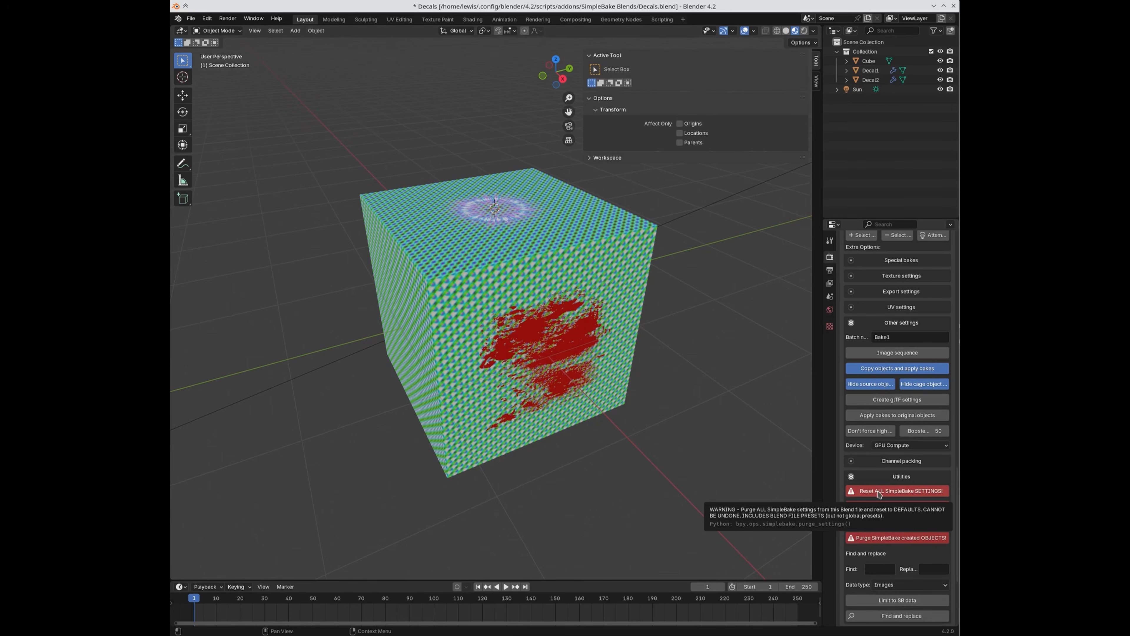
left_click(879, 492)
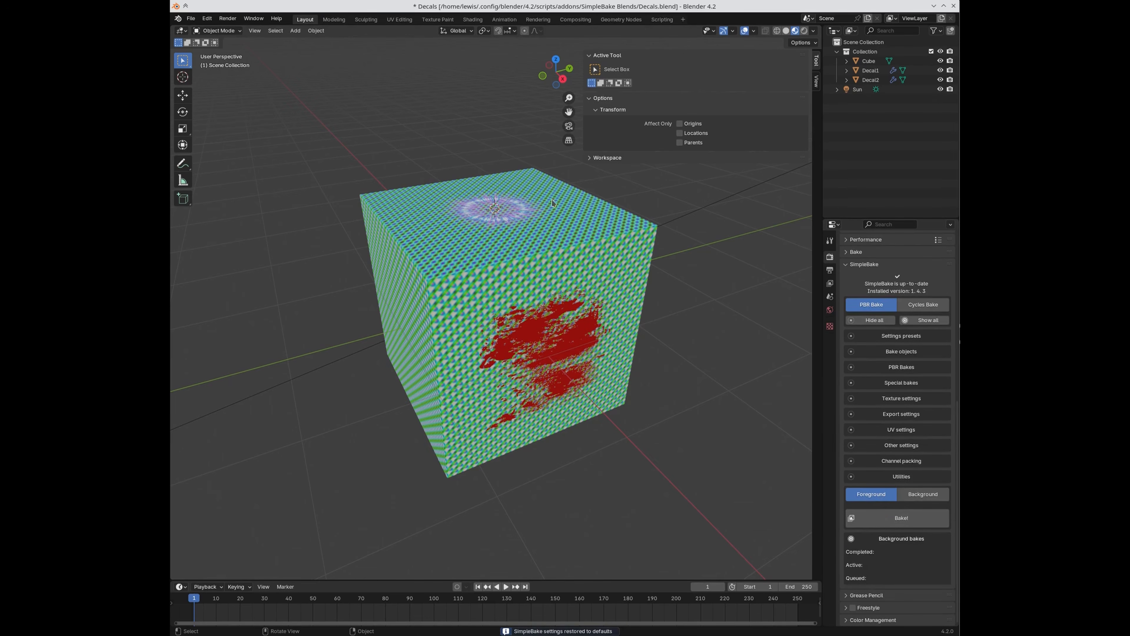
key("n")
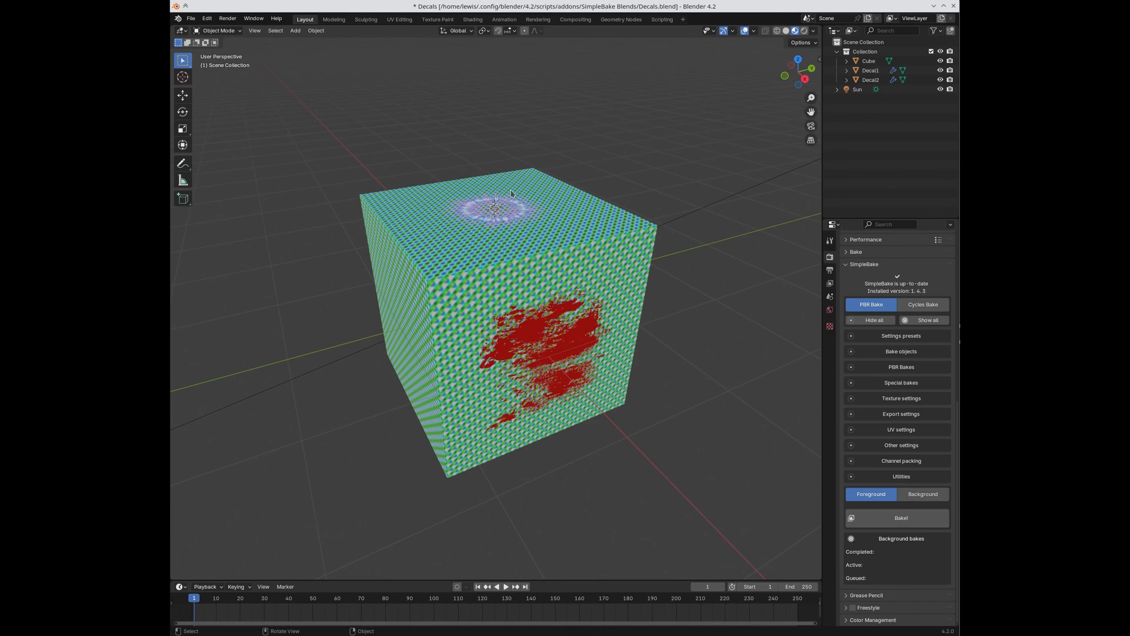
left_click(591, 234)
key("g")
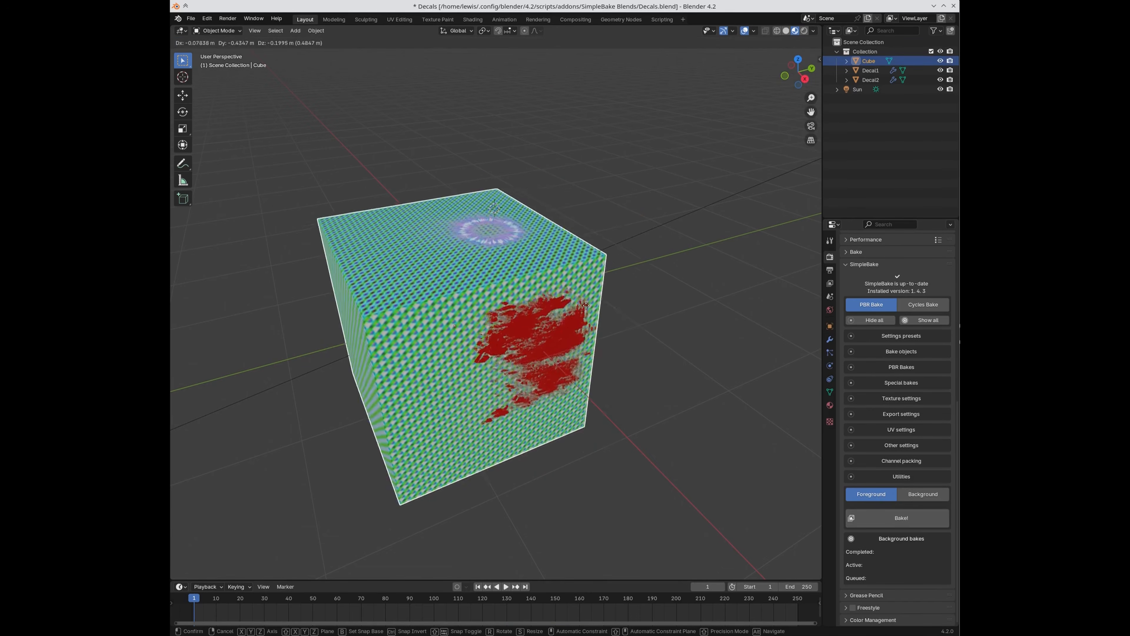
left_click(573, 293)
Step: Inspect Decal1 and Decal2 each on its own in local view
left_click(517, 212)
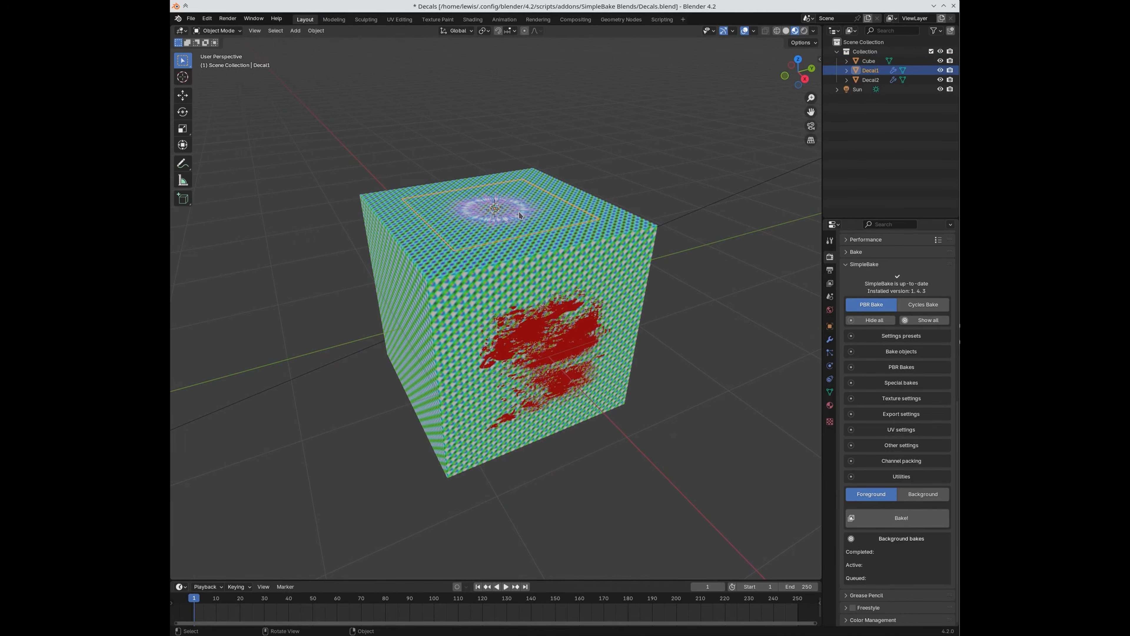
left_click(575, 343)
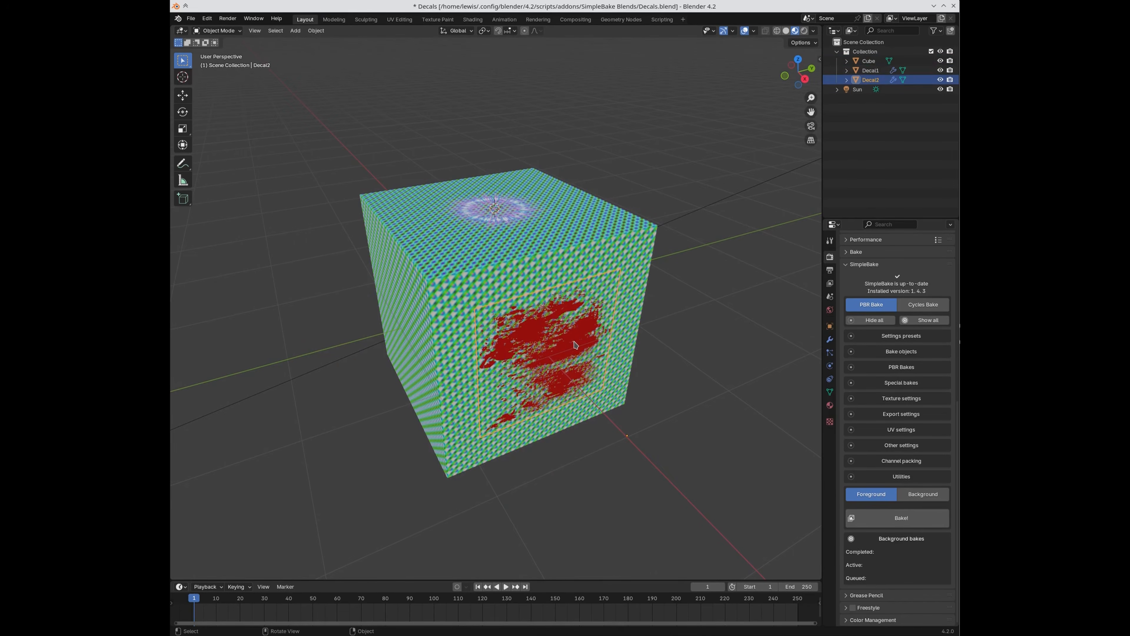
left_click(522, 217)
key("slash")
middle_click_drag(550, 246, 601, 361)
key("slash")
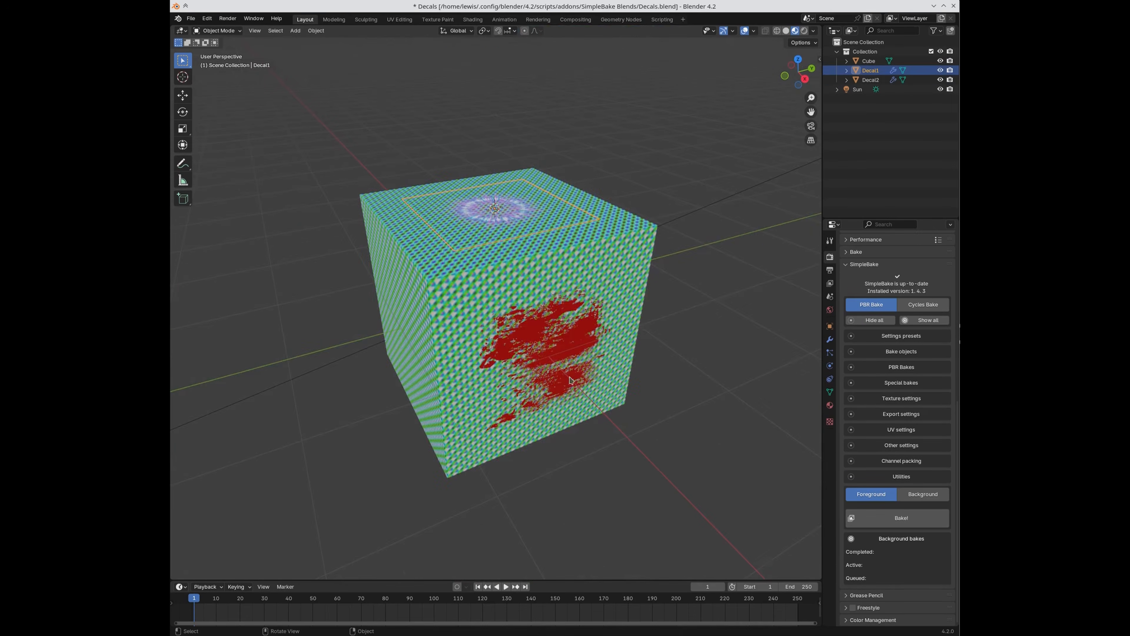
left_click(571, 380)
key("slash")
middle_click_drag(574, 361, 533, 338)
key("slash")
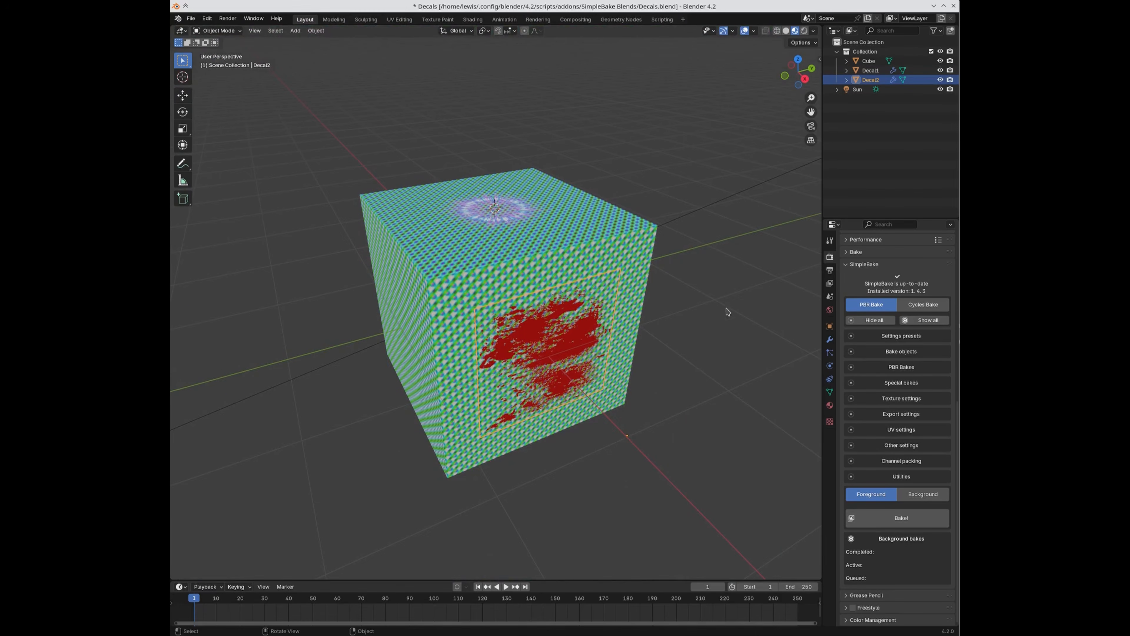
Step: Review the modifiers on the cube and decals, including the Shrinkwrap targeting Cube with 0.001 m offset
left_click(551, 232)
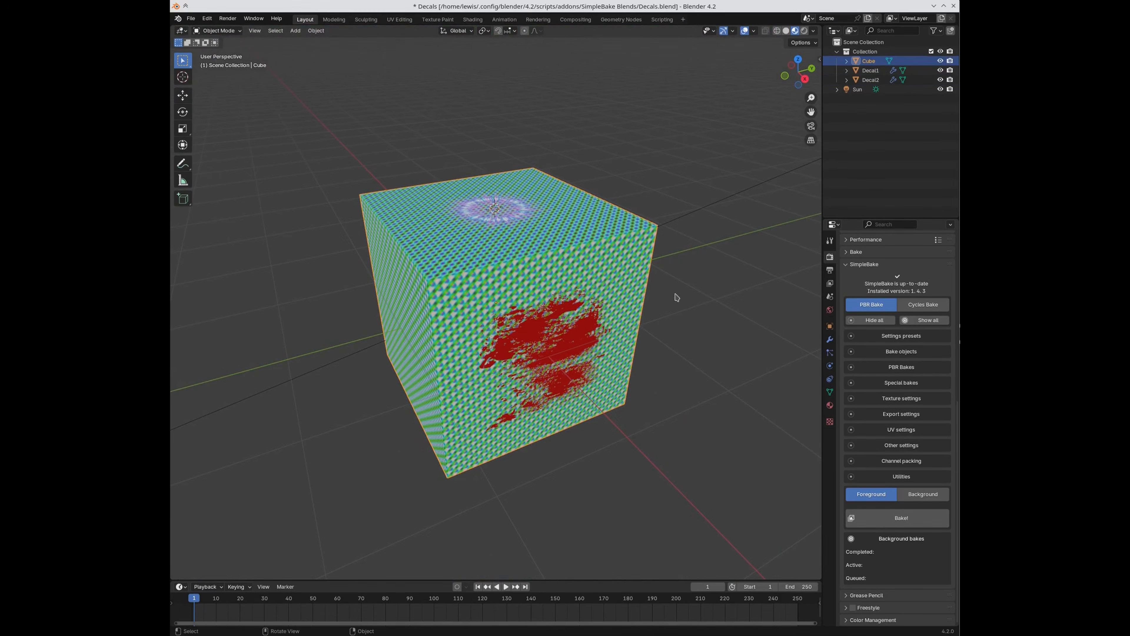
left_click(829, 339)
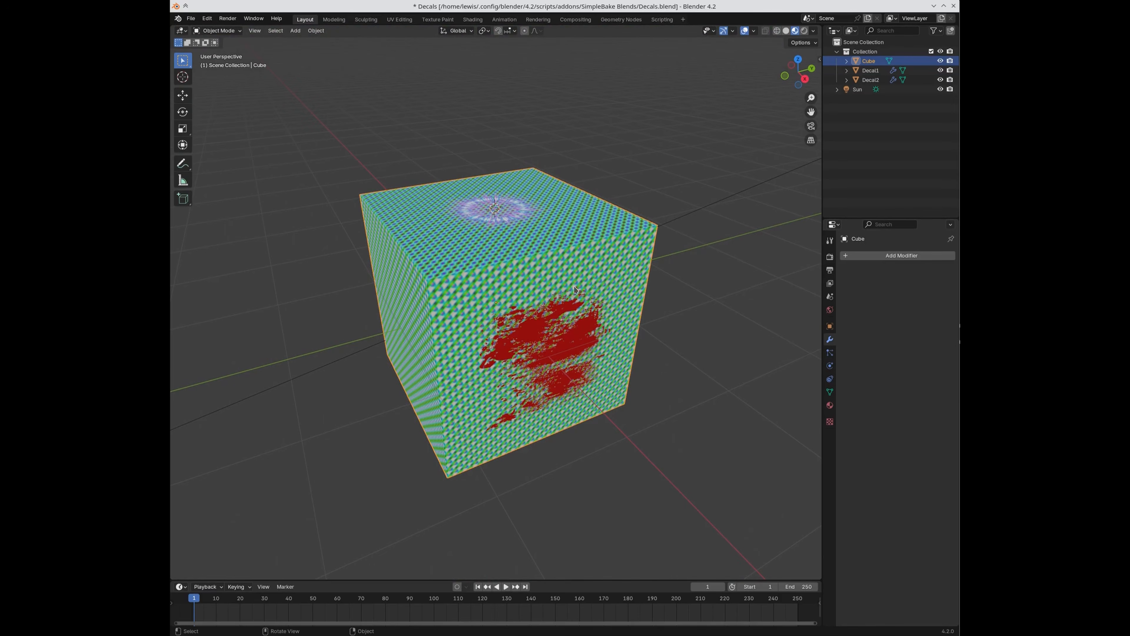
left_click(554, 343)
left_click(510, 225)
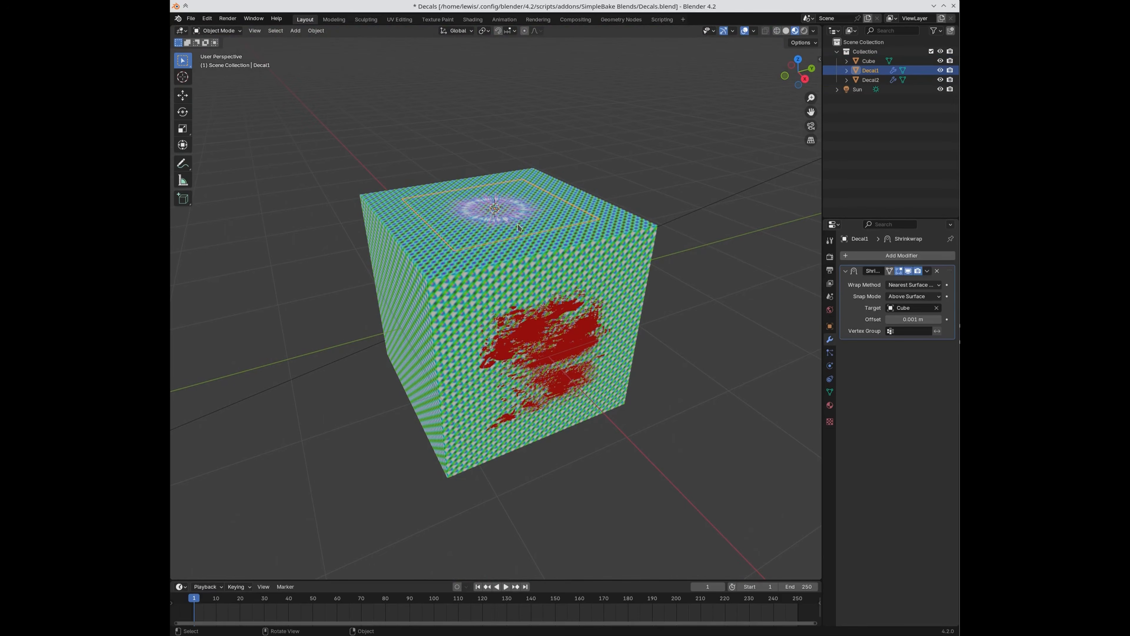
Step: Orbit the view and briefly isolate the cube to inspect it from above
middle_click_drag(663, 407, 632, 338)
middle_click_drag(712, 297, 598, 227)
left_click(633, 250)
key("KP_Divide")
scroll(613, 418, "down", 5)
middle_click_drag(613, 417, 634, 440)
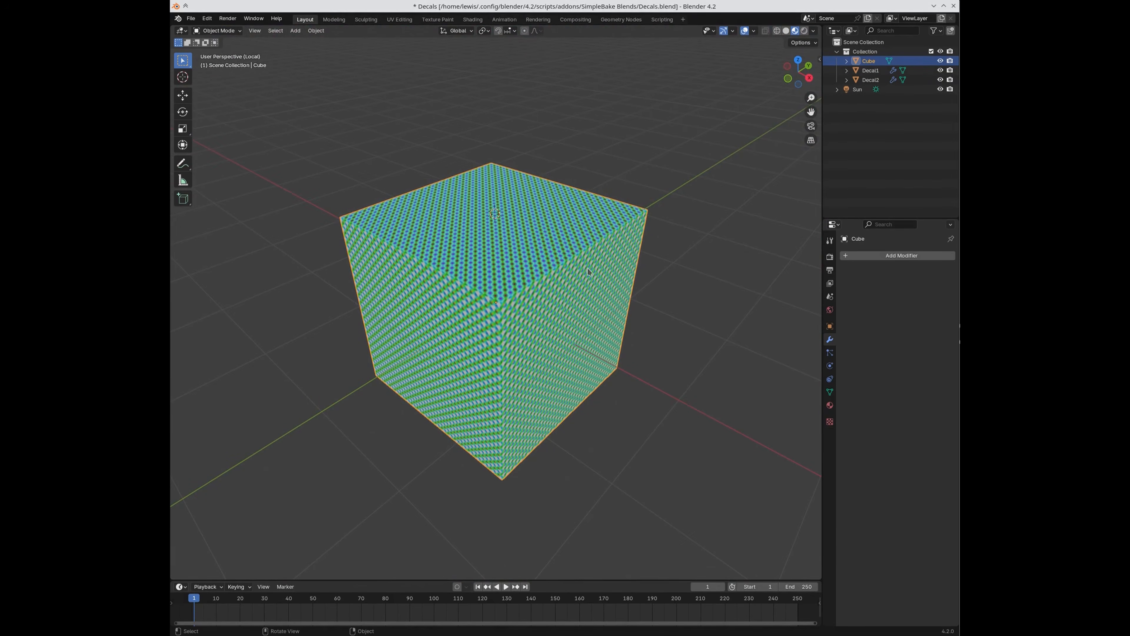
key("KP_Divide")
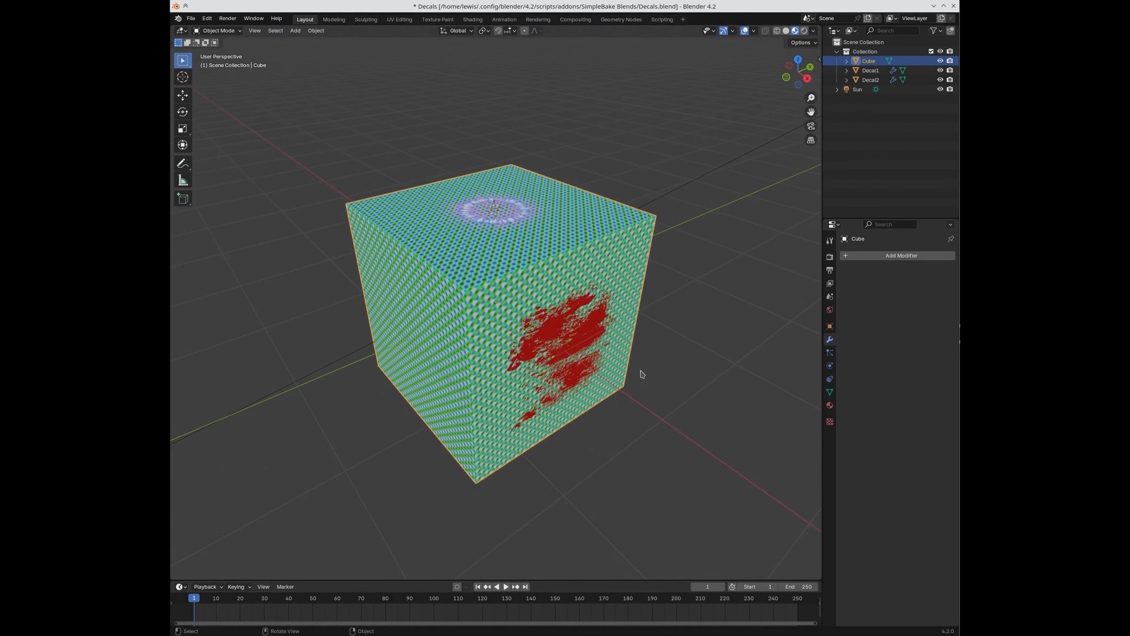
Step: Show the Render properties and click through the top decal, red side decal and cube
left_click(830, 257)
scroll(870, 492, "down", 8)
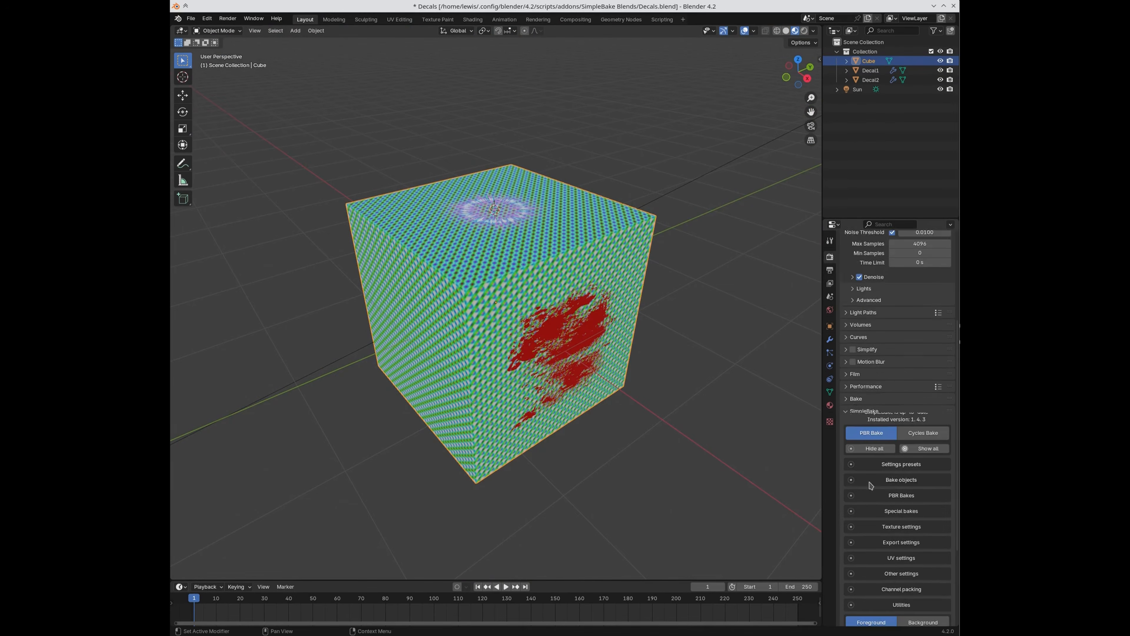
left_click(495, 206)
left_click(582, 353)
left_click(454, 338)
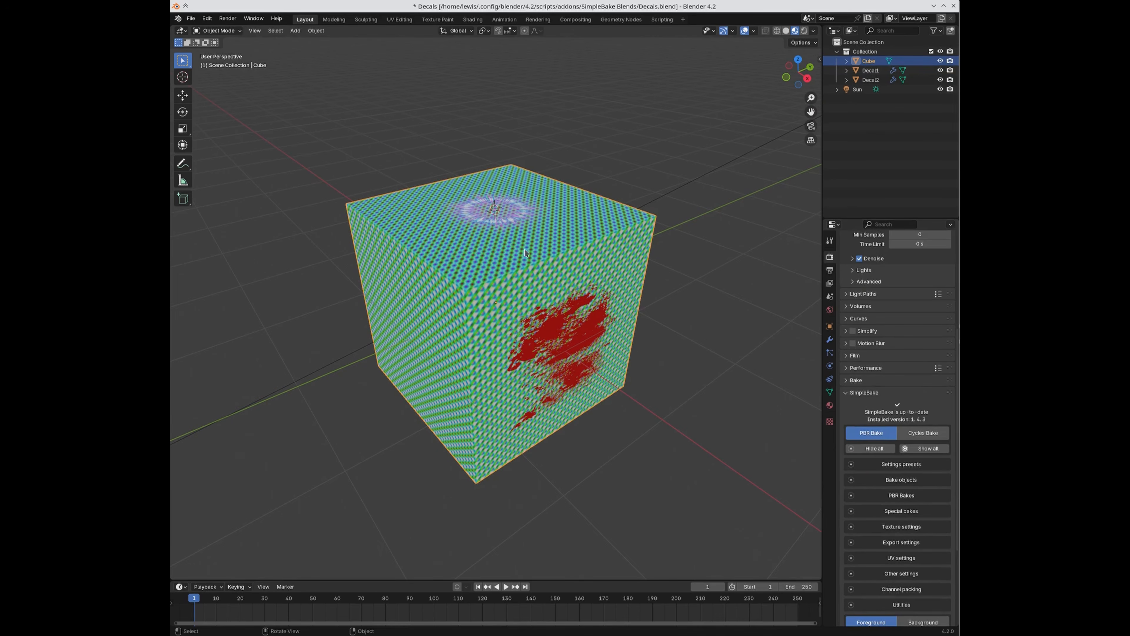
left_click(491, 219)
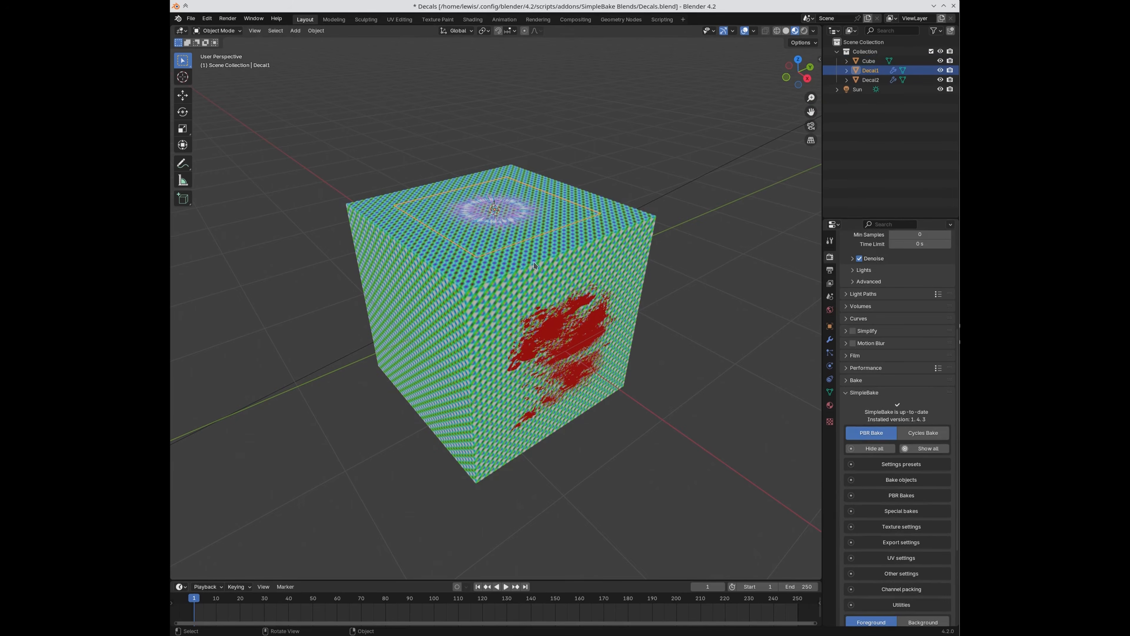
left_click(575, 346)
left_click(730, 344)
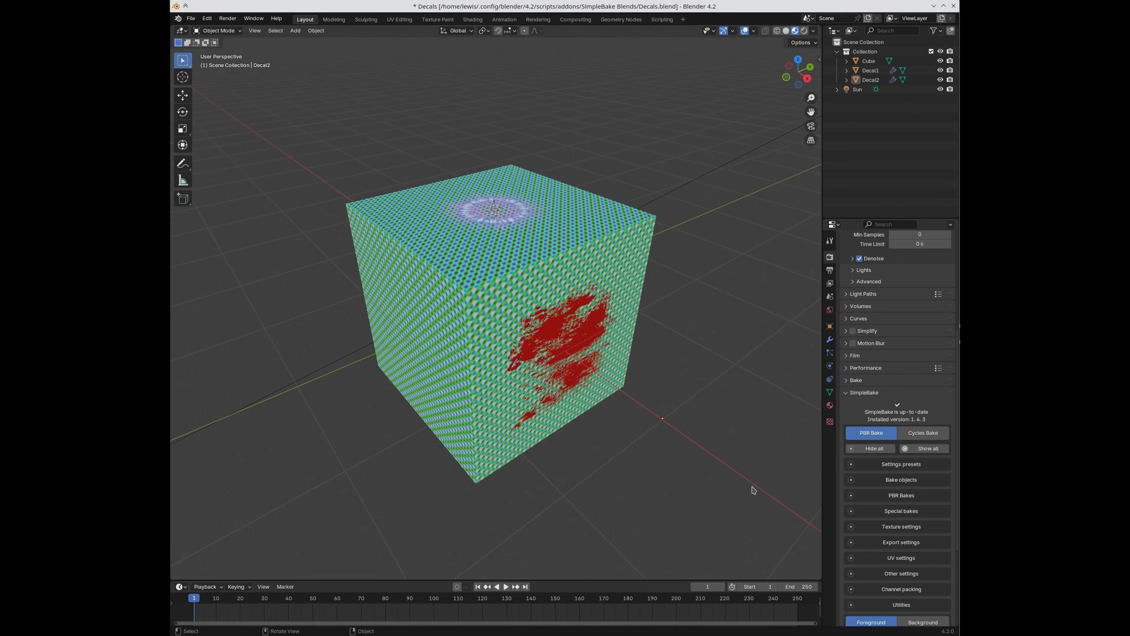
Step: Expand SimpleBake's Bake objects section and select Decal1 and Decal2 together
left_click(884, 480)
scroll(884, 482, "down", 5)
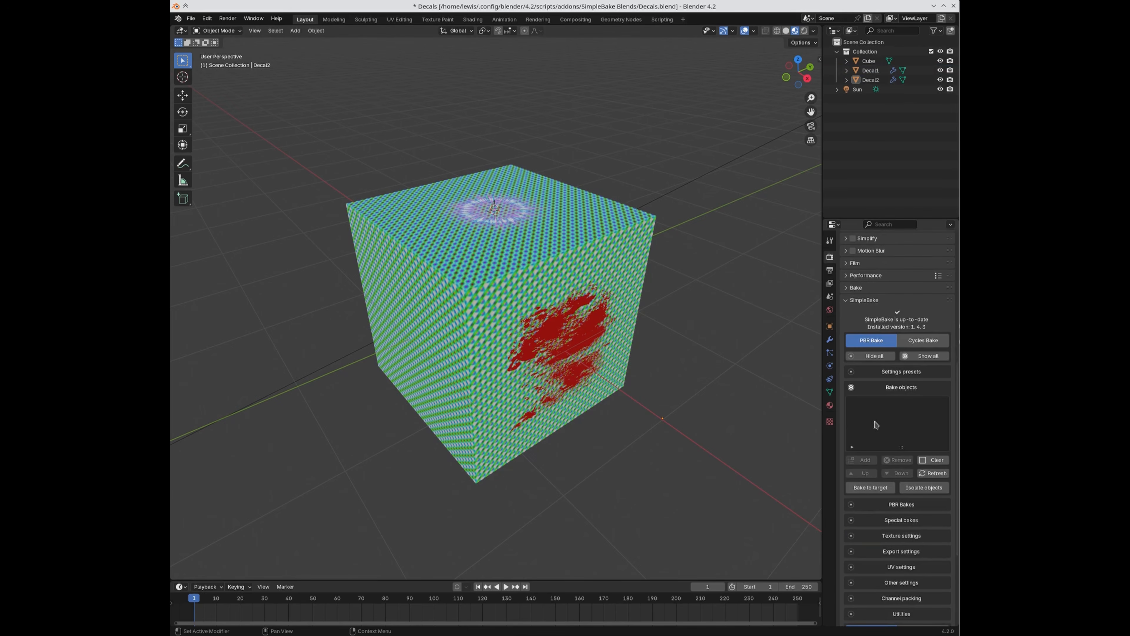
scroll(890, 425, "down", 3)
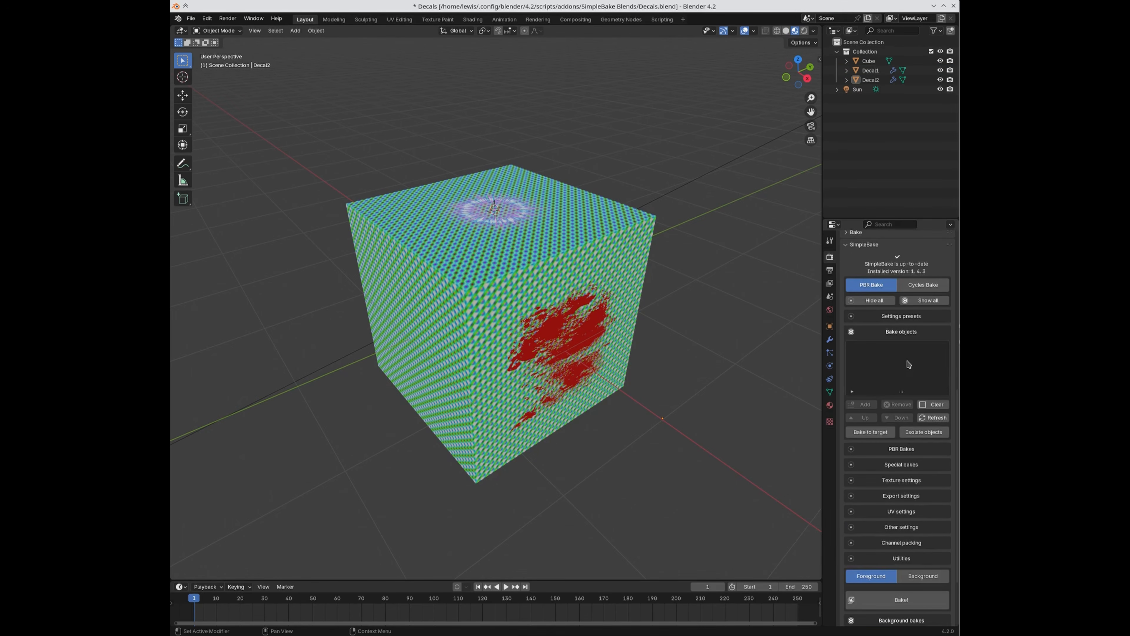
left_click(524, 210)
left_click(590, 336, "shift")
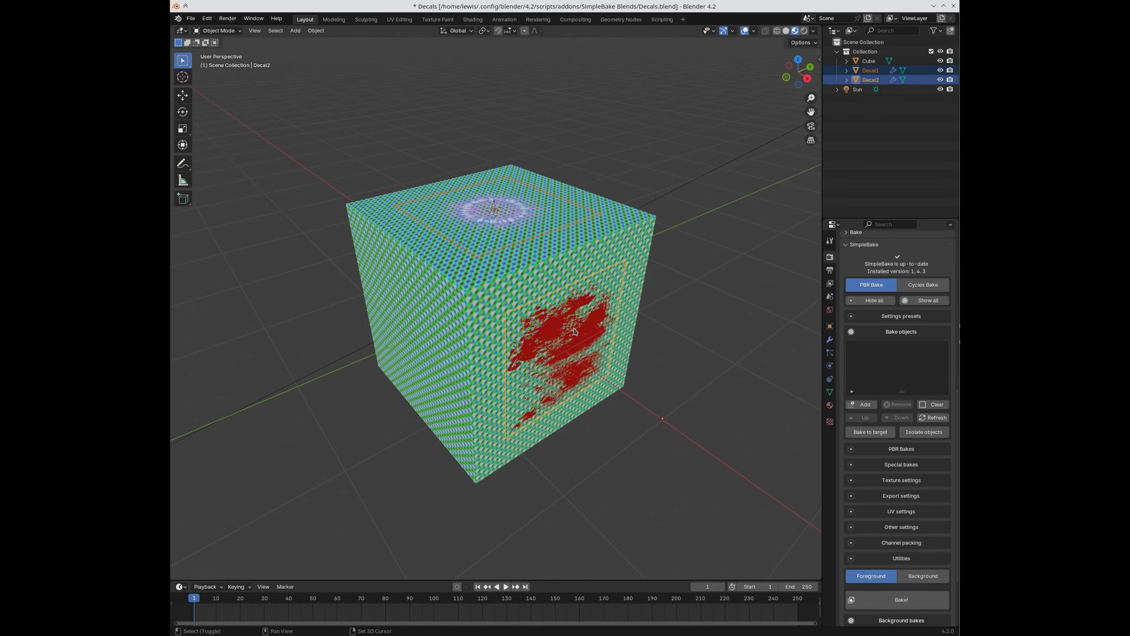
Step: Add Decal1 and Decal2 to Bake objects, and bake them to target Cube in Decals to target mode
left_click(867, 404)
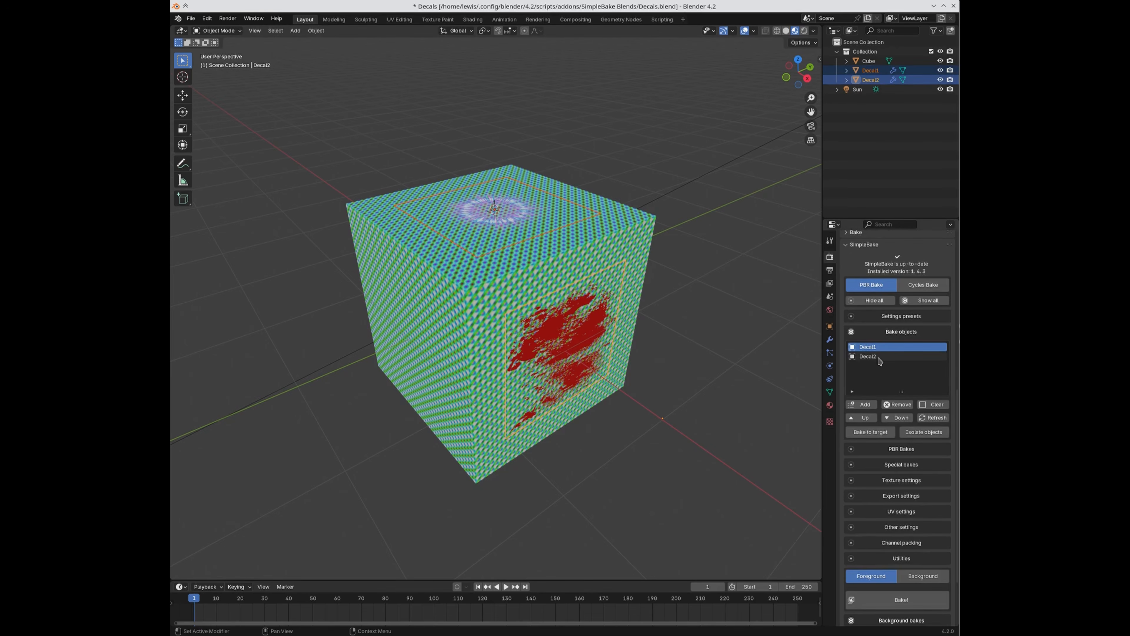
left_click(643, 224)
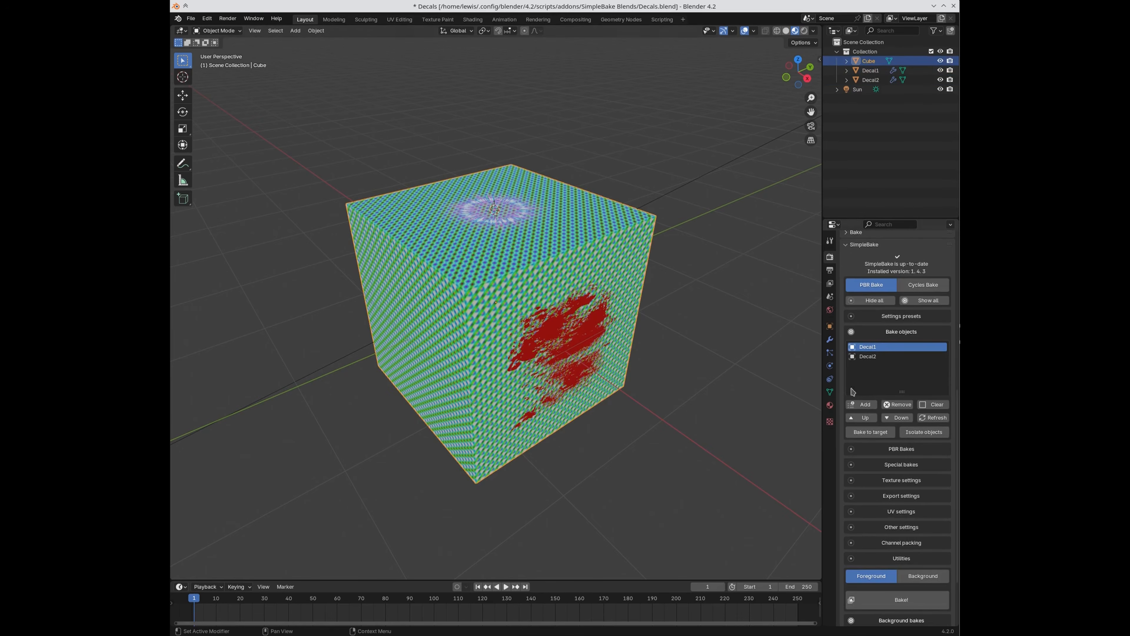
left_click(871, 432)
left_click(916, 448)
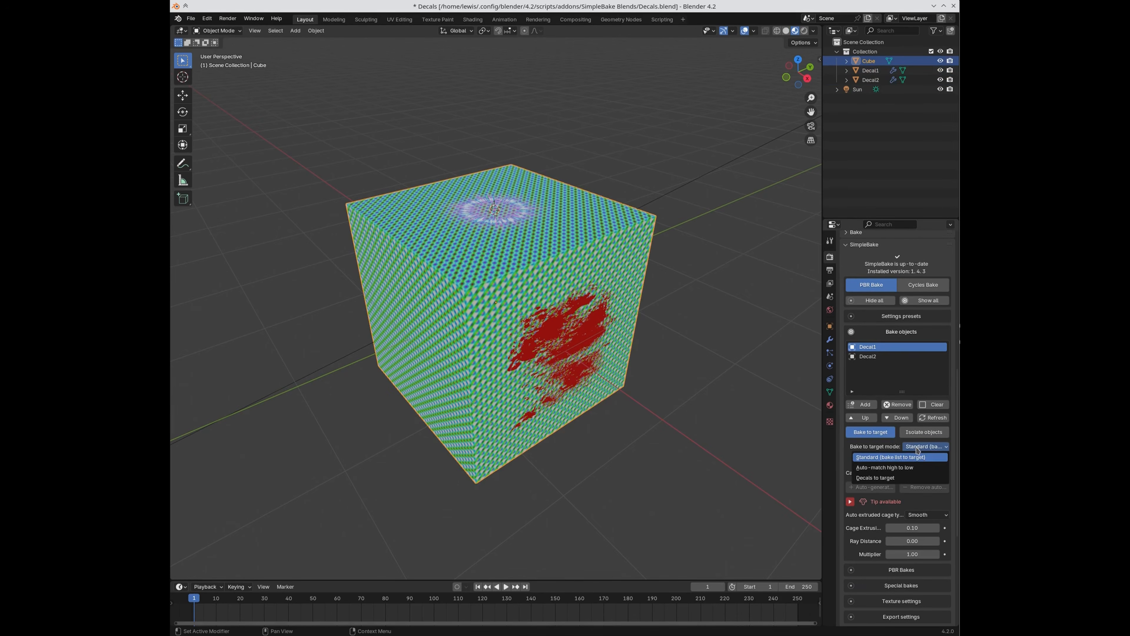
left_click(906, 478)
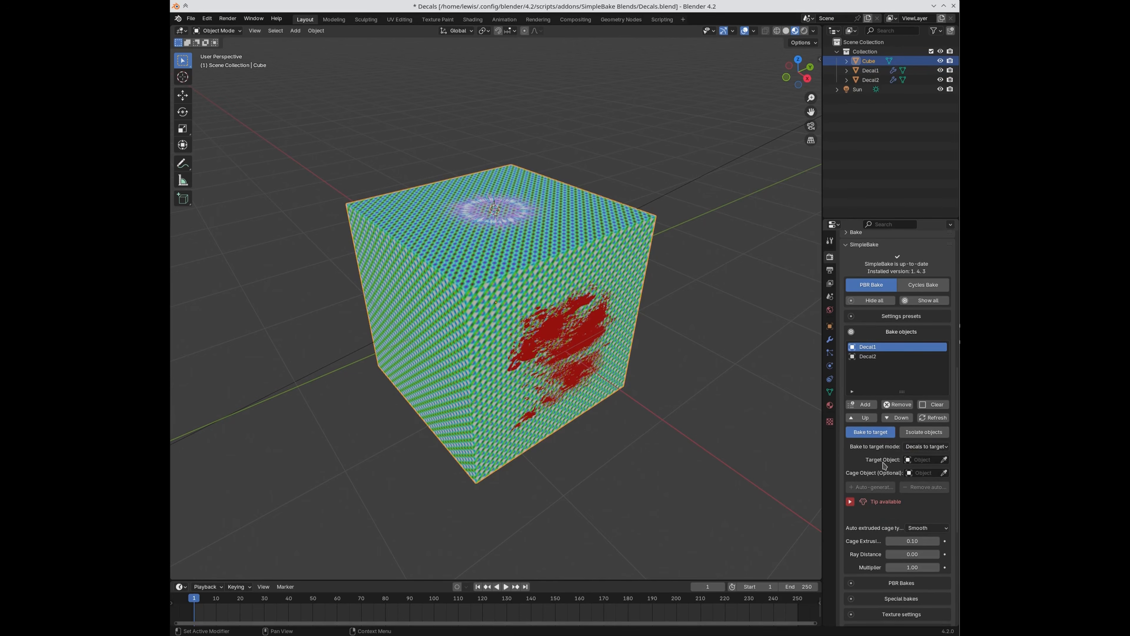
left_click(944, 459)
left_click(636, 211)
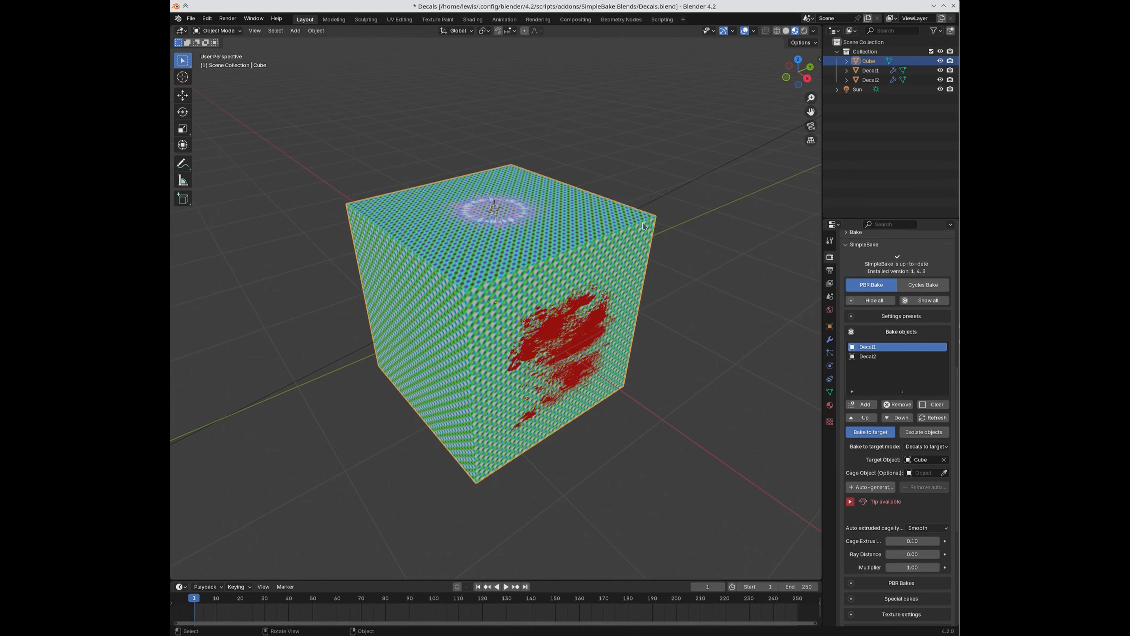
scroll(903, 421, "down", 3)
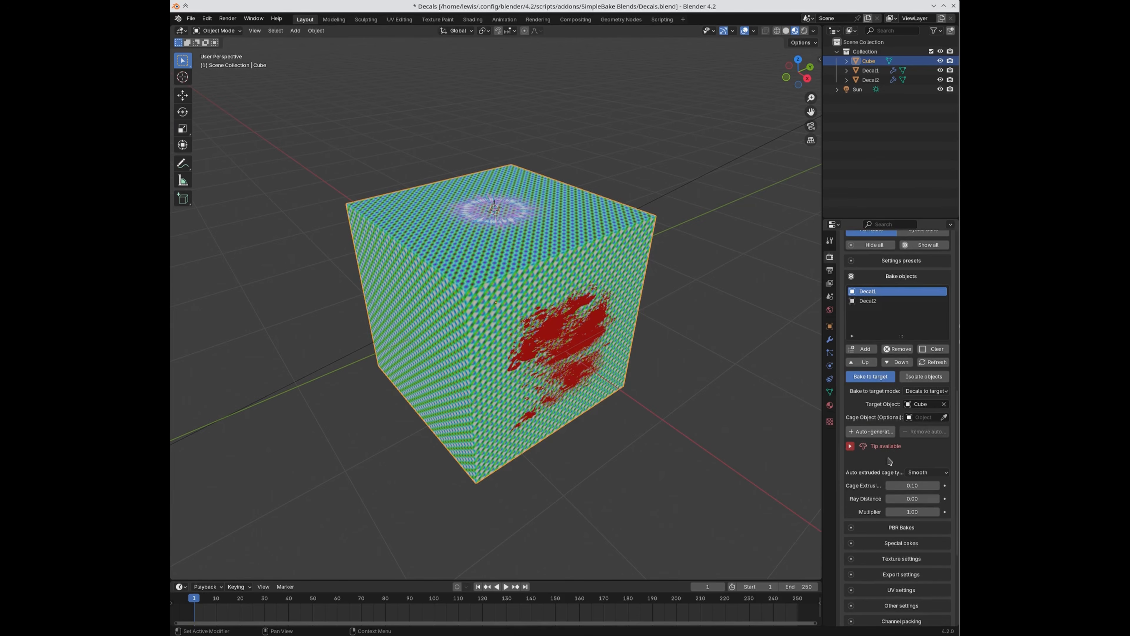
scroll(902, 451, "down", 2)
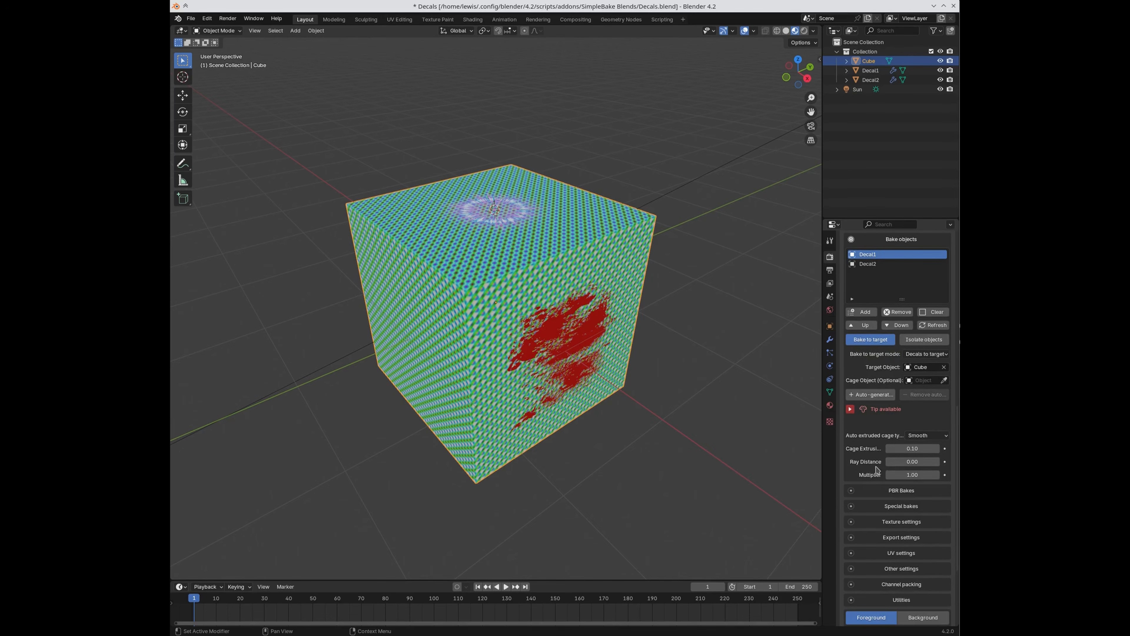
scroll(879, 466, "down", 5)
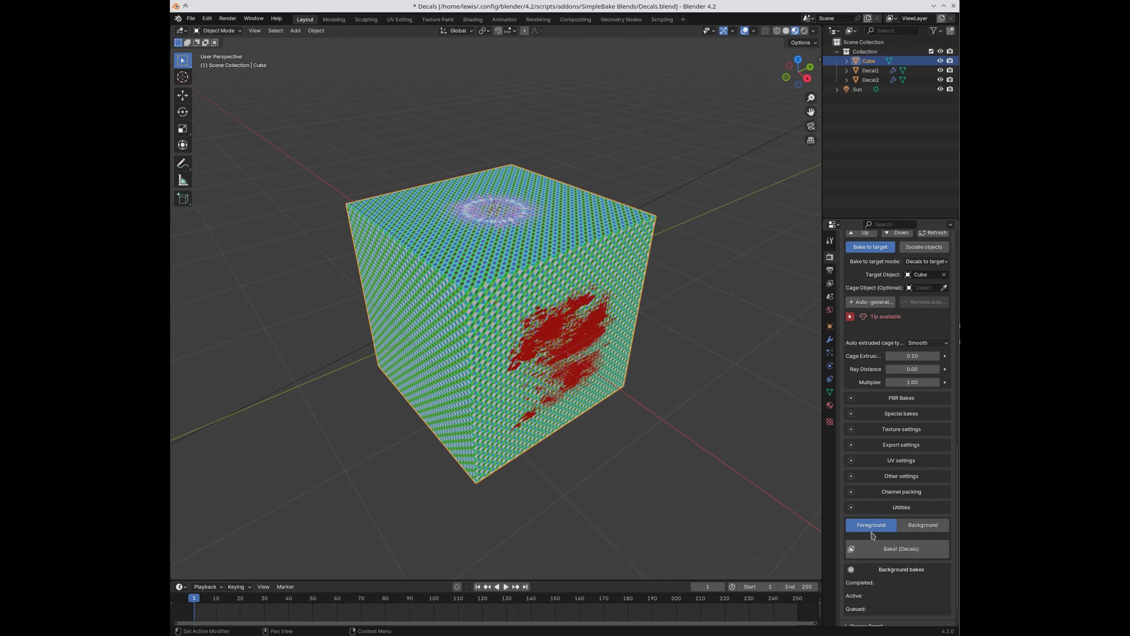
scroll(871, 548, "up", 1)
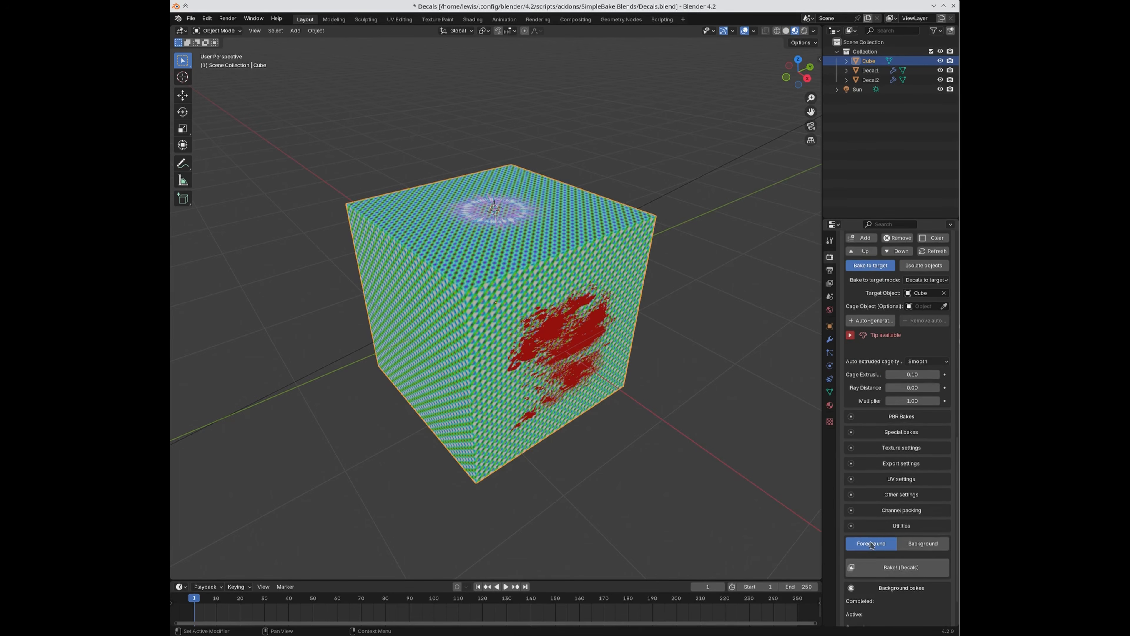
Step: Expand the PBR Bakes map choices and briefly isolate Decal1 to inspect it
left_click(892, 417)
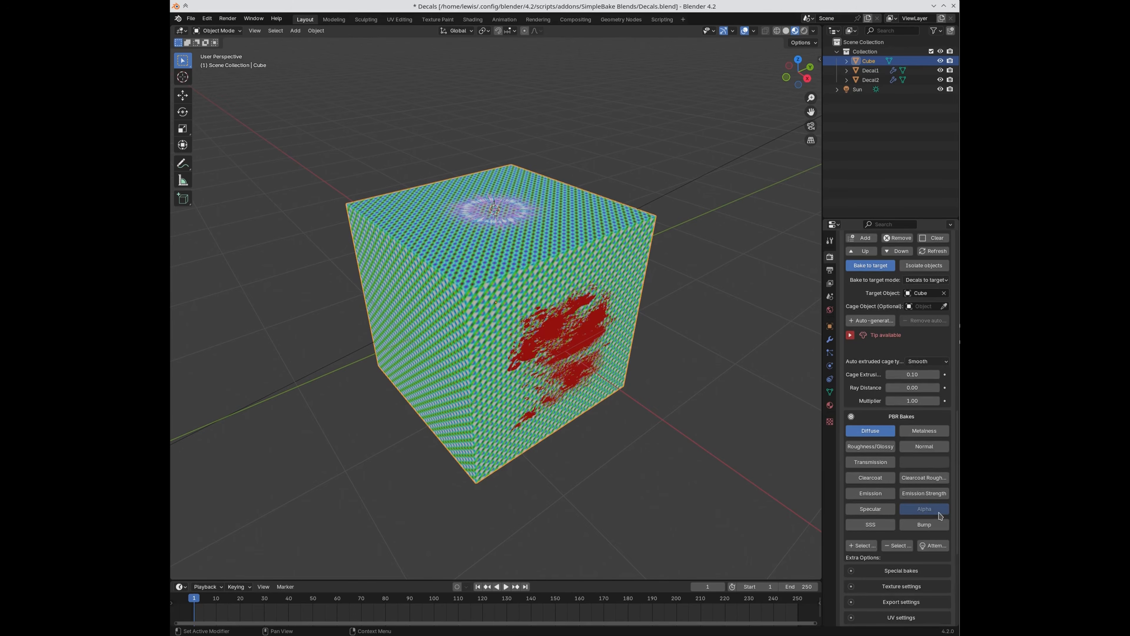
left_click(528, 223)
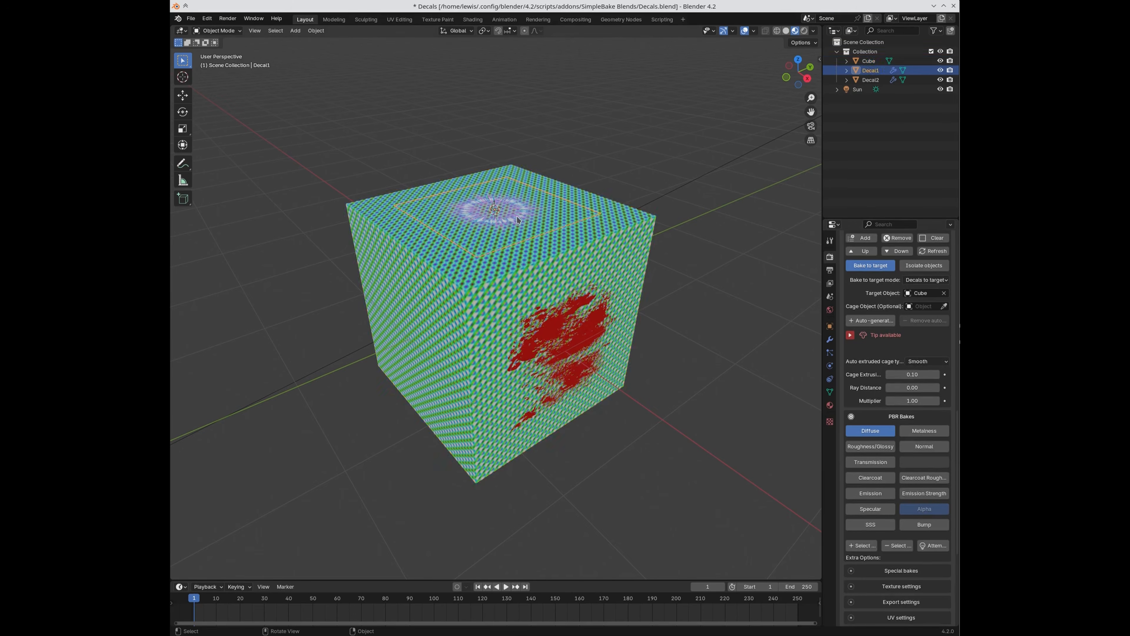
key("slash")
middle_click_drag(530, 232, 542, 319)
key("slash")
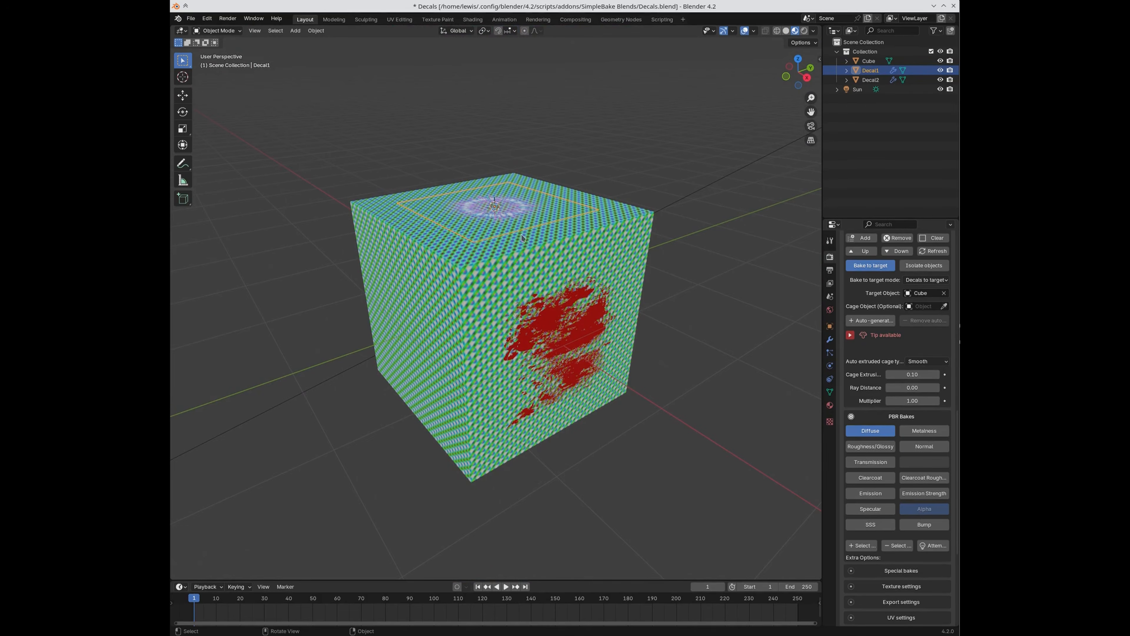
Step: Deselect the cube and auto-detect maps, adding Metalness, Emission and Emission Strength to Diffuse
left_click(544, 331)
left_click(618, 230)
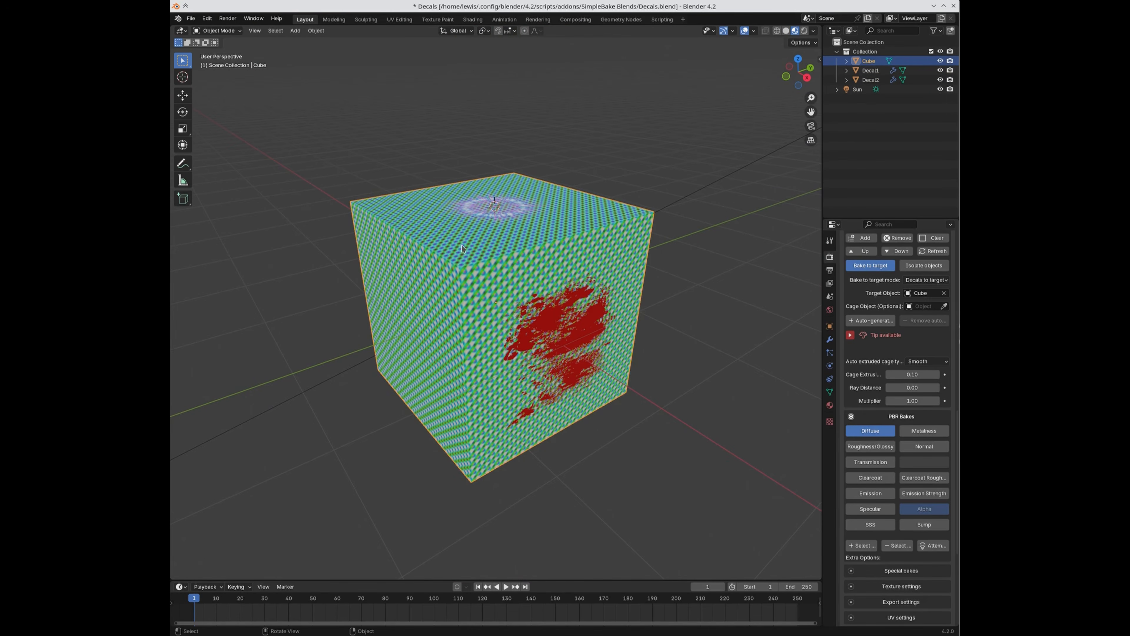
left_click(498, 210)
left_click(558, 340)
left_click(608, 226)
left_click(676, 428)
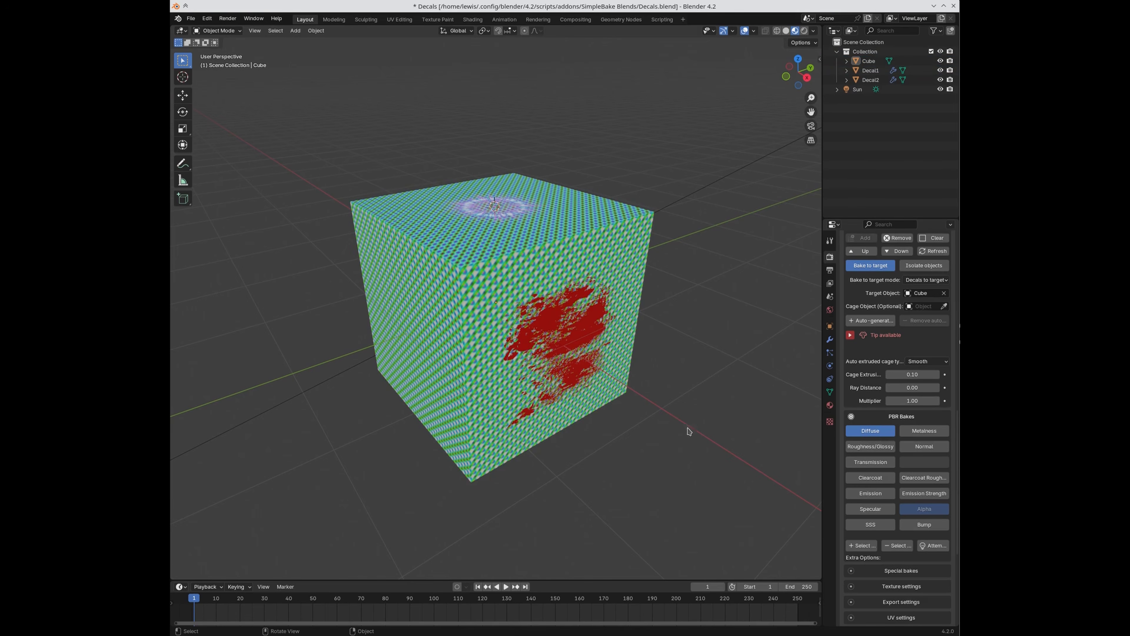
left_click(932, 546)
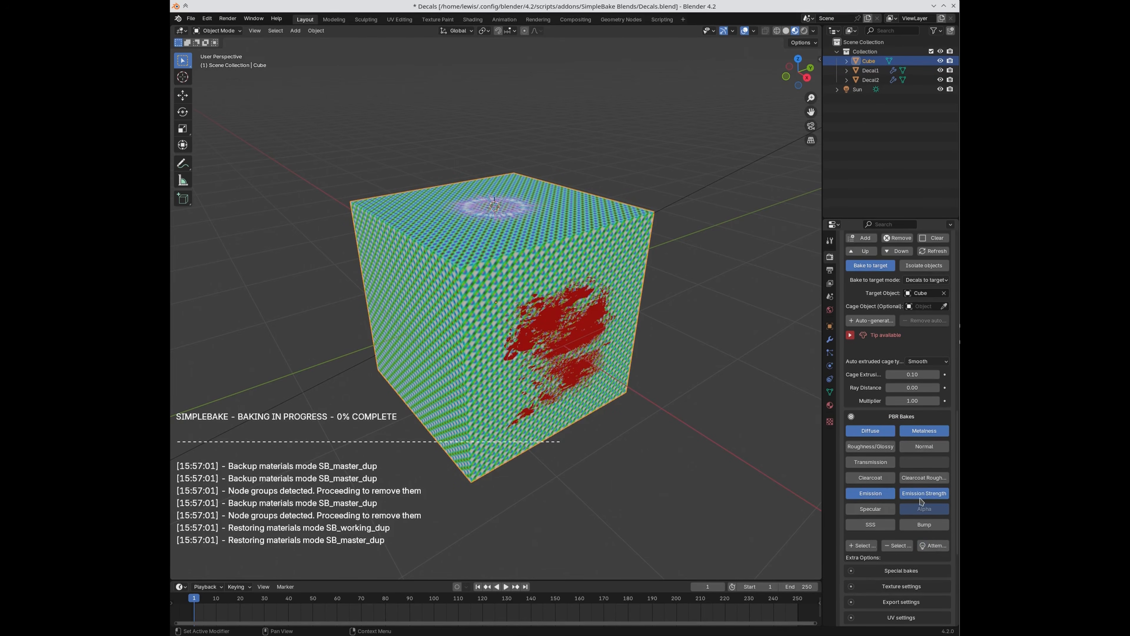
Step: Orbit to face the cube and reselect the red decal, top decal and cube
middle_click_drag(738, 372, 527, 502)
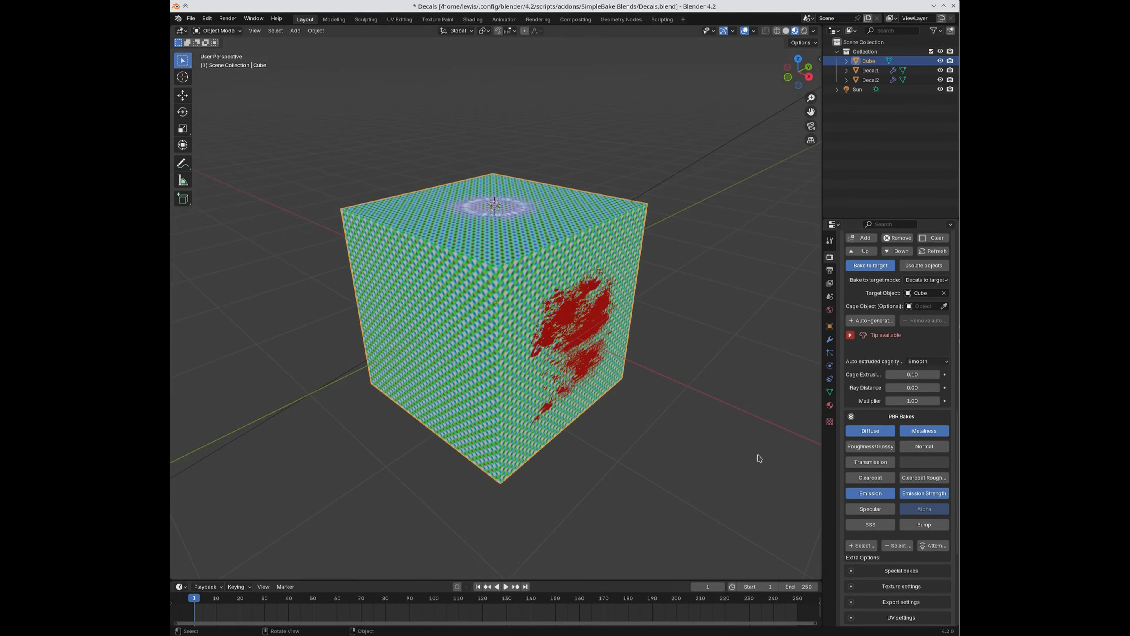
left_click(581, 333)
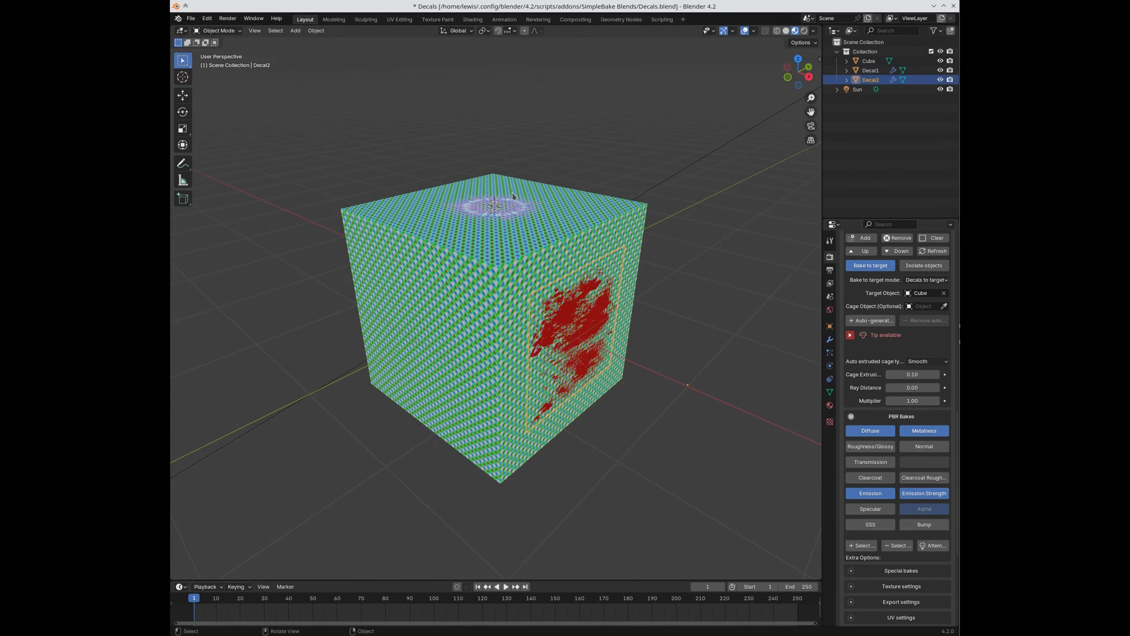
left_click(513, 208)
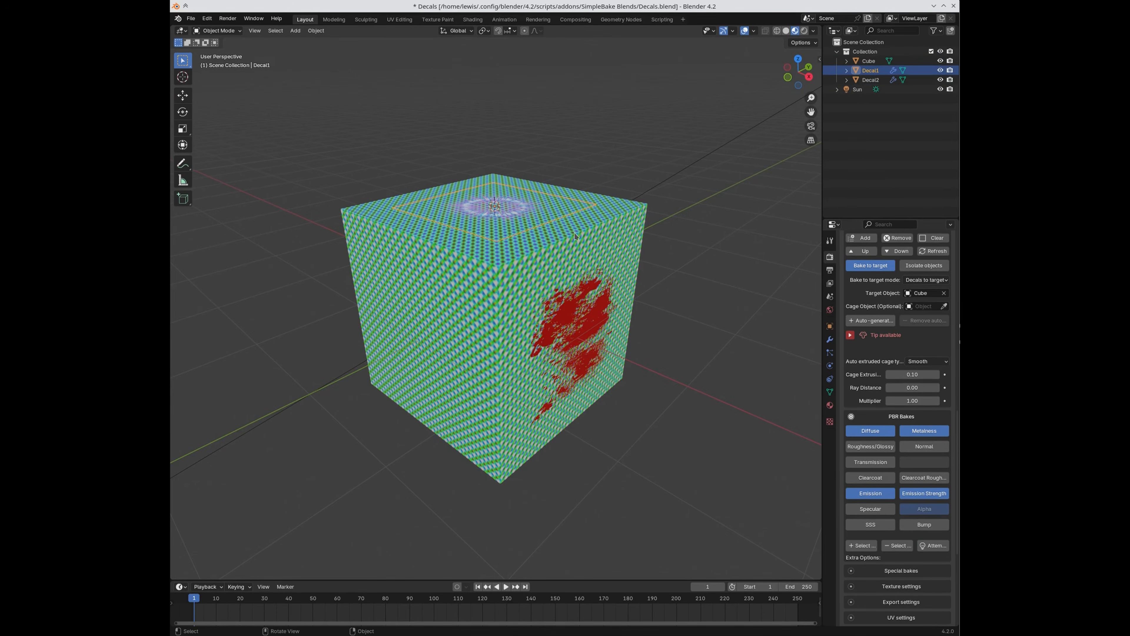
left_click(620, 202)
Step: Expand SimpleBake's UV settings for the decals bake
scroll(886, 519, "down", 5)
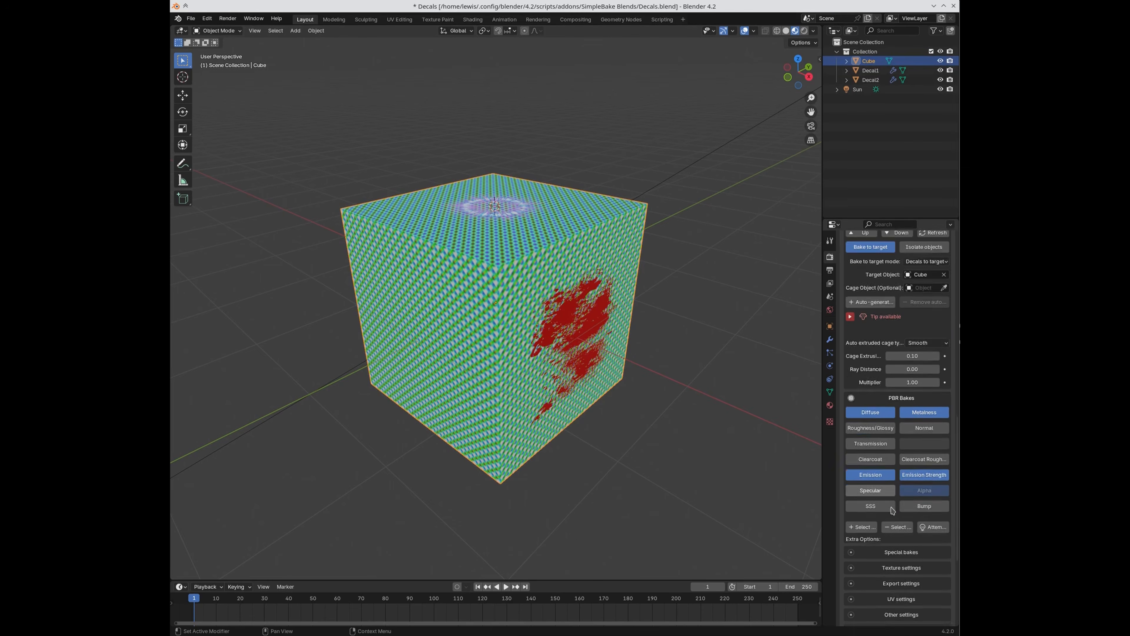
scroll(885, 518, "down", 2)
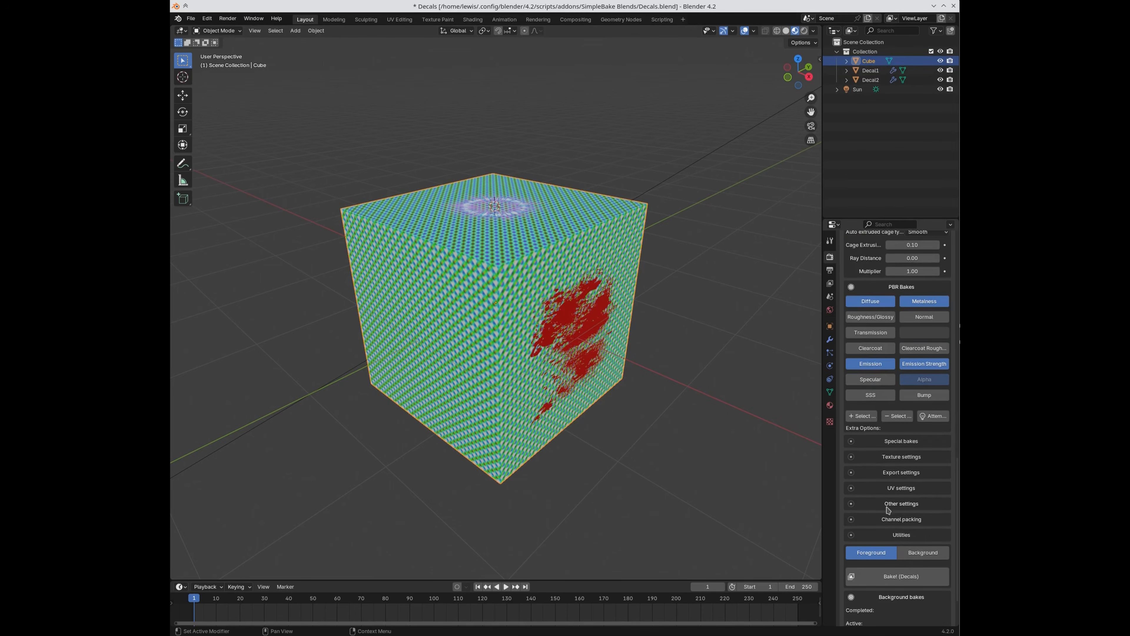
left_click(878, 489)
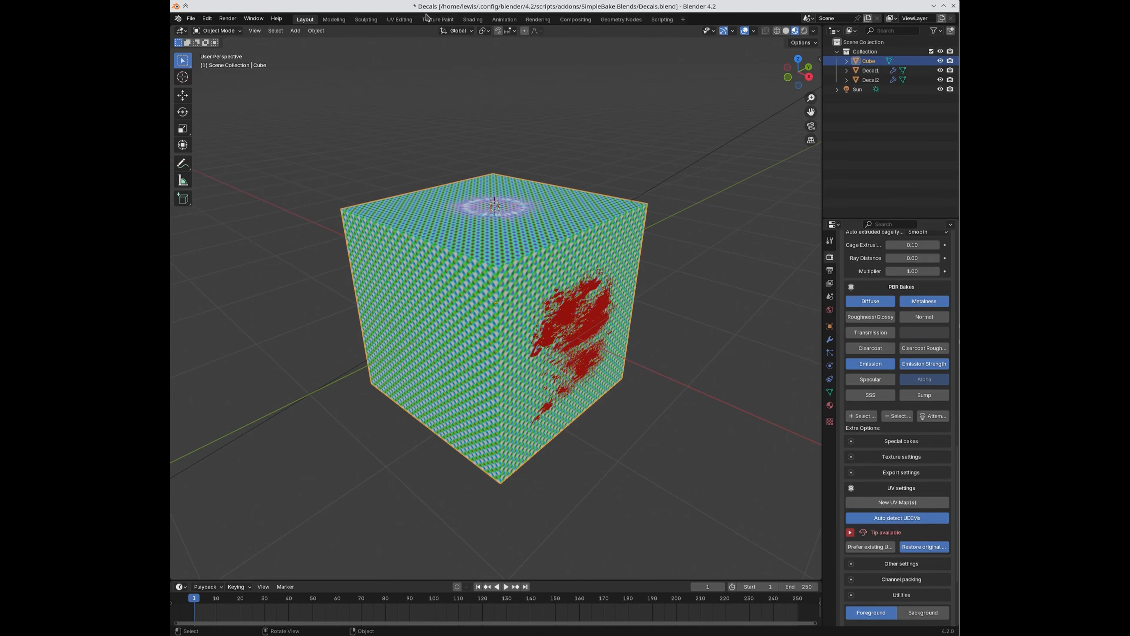
Step: Exit Edit Mode in UV Editing and return to Layout, facing the cube's front
left_click(399, 19)
scroll(364, 348, "up", 3)
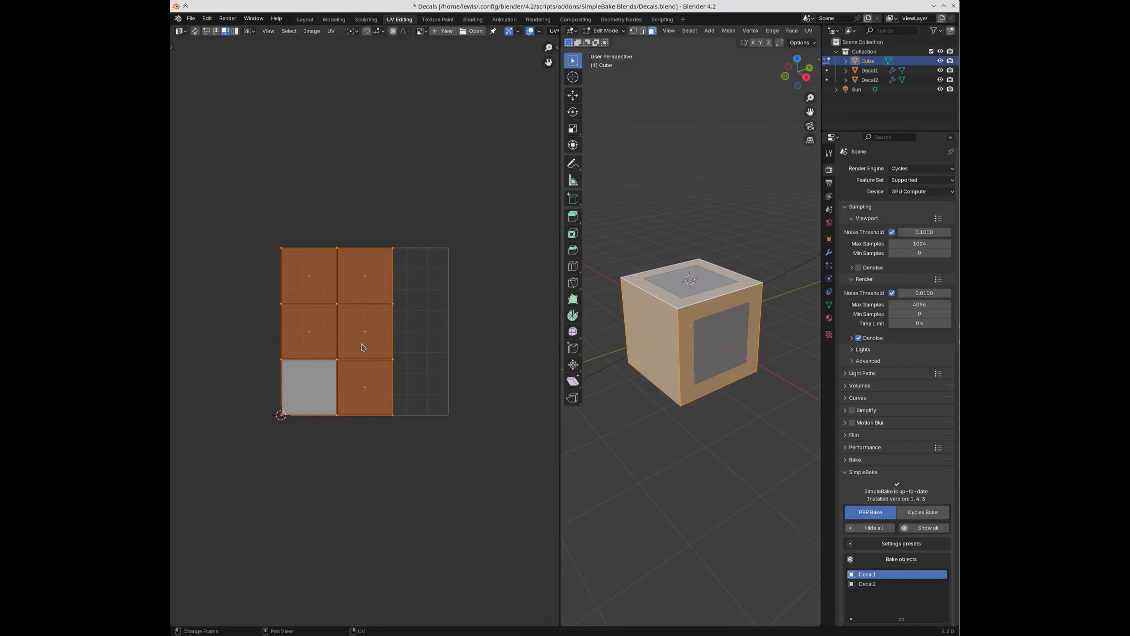
key("Tab")
key("Tab")
key("Tab")
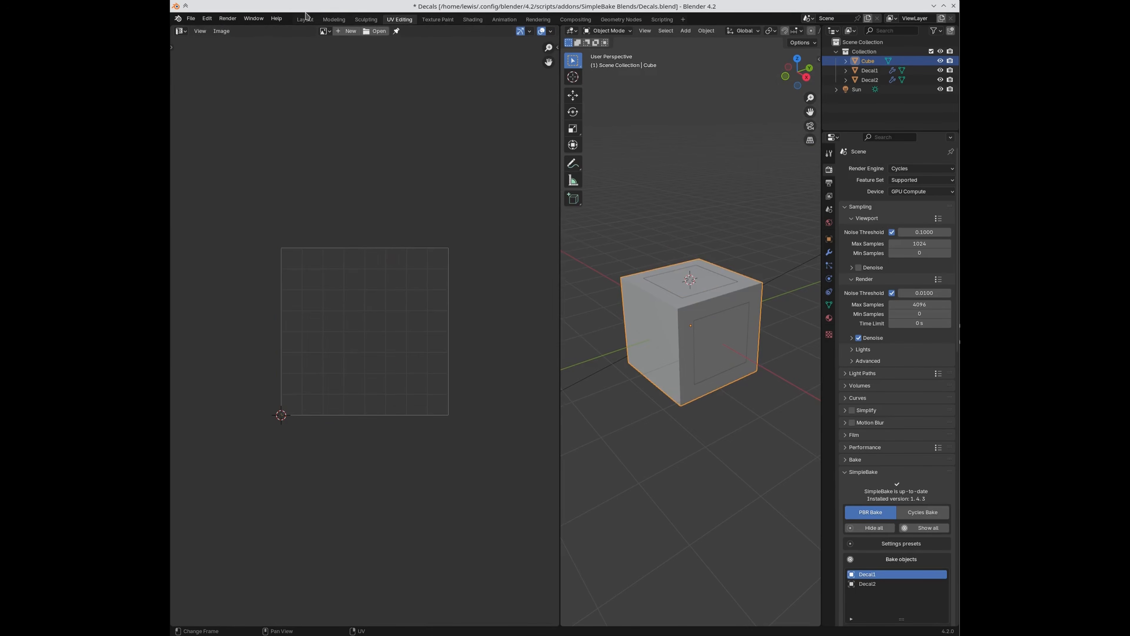
left_click(305, 19)
middle_click_drag(665, 333, 728, 474)
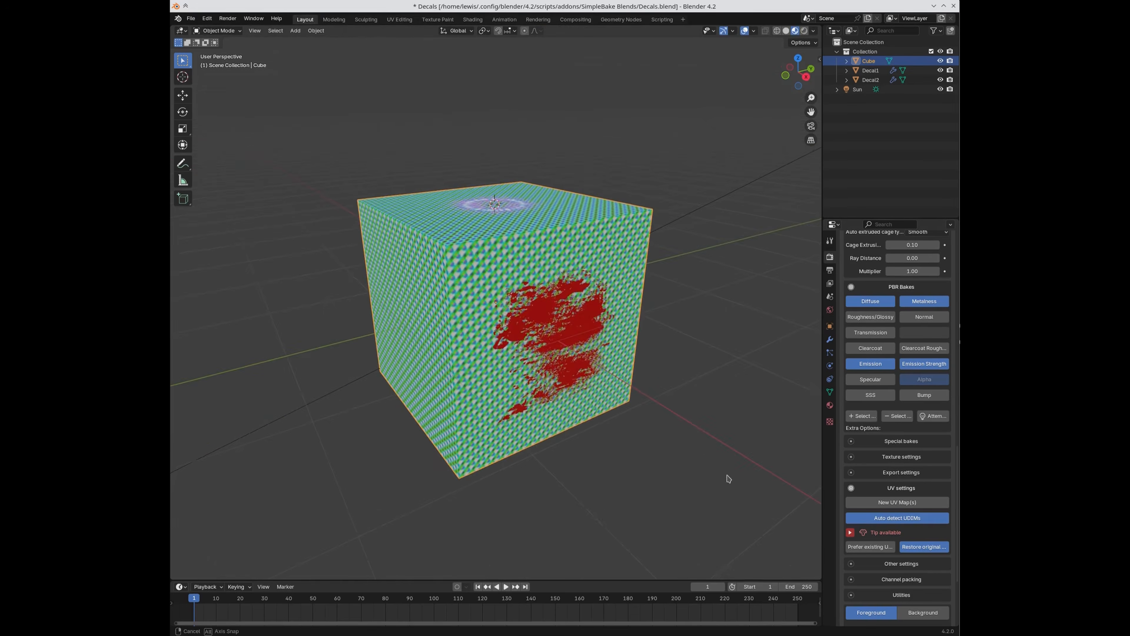
Step: Expand Other settings for copying objects and applying bakes, then run Bake! for the decals
scroll(865, 512, "down", 3)
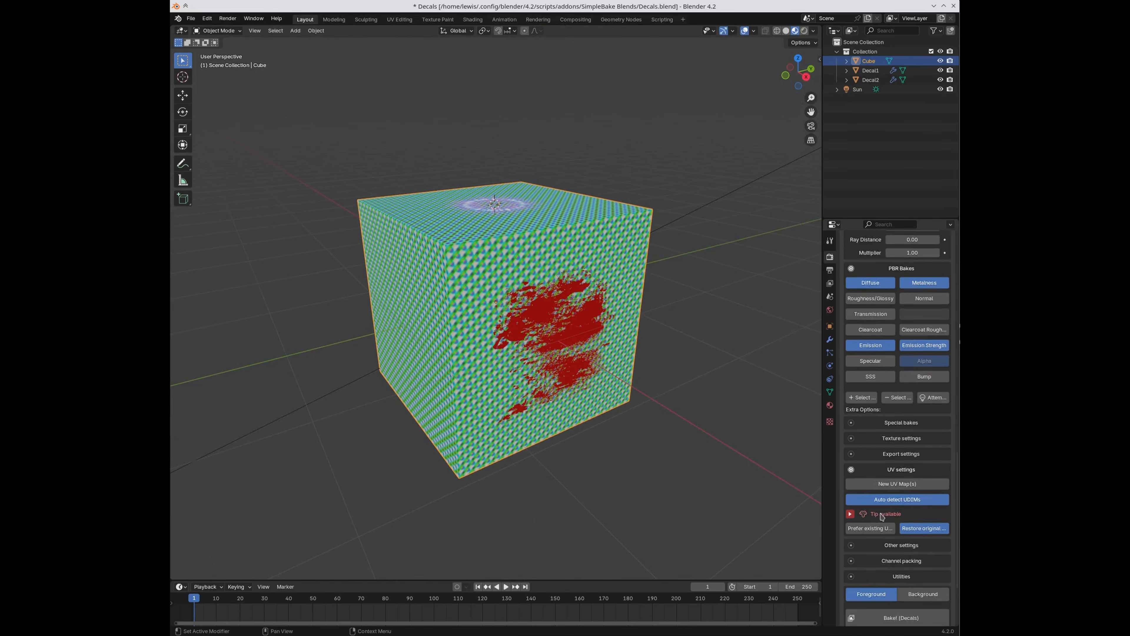
left_click(886, 510)
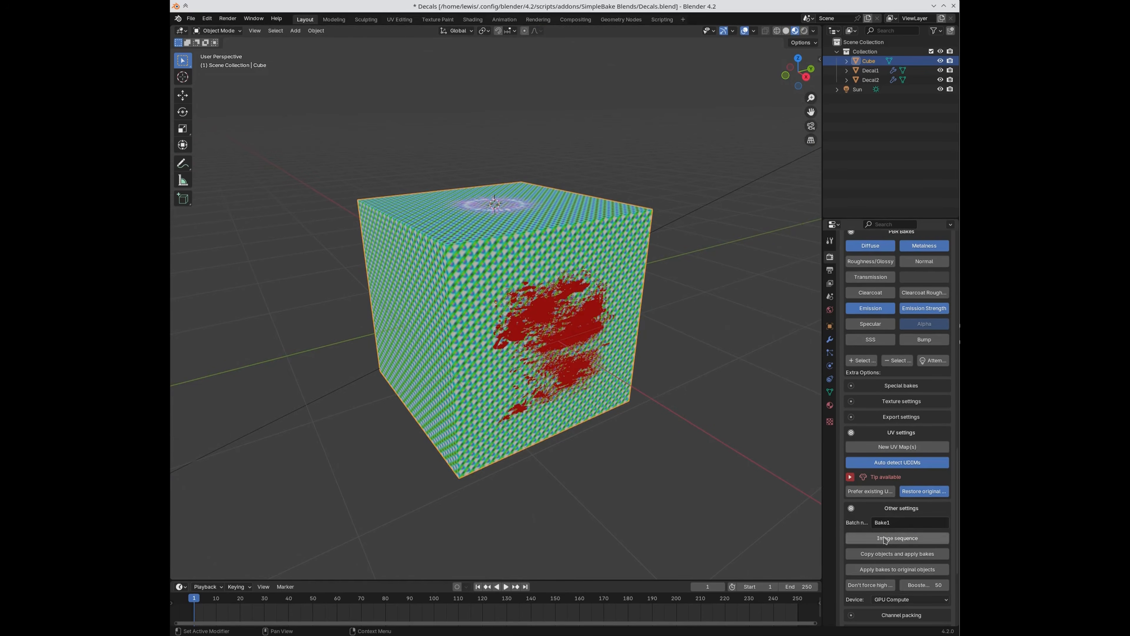
scroll(886, 532, "down", 3)
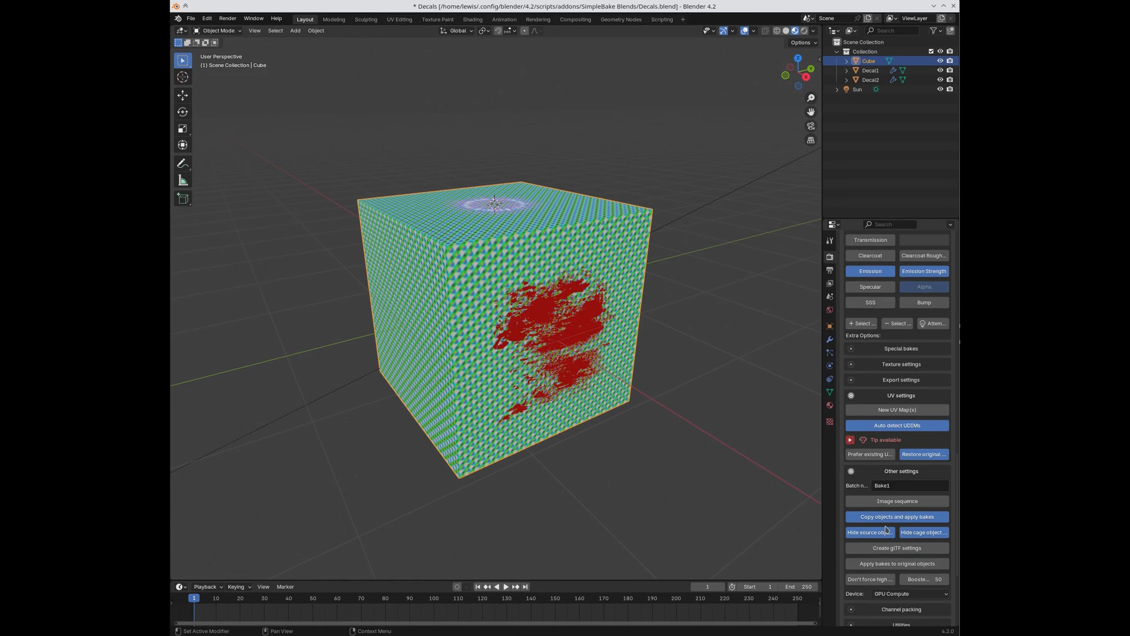
scroll(920, 543, "down", 3)
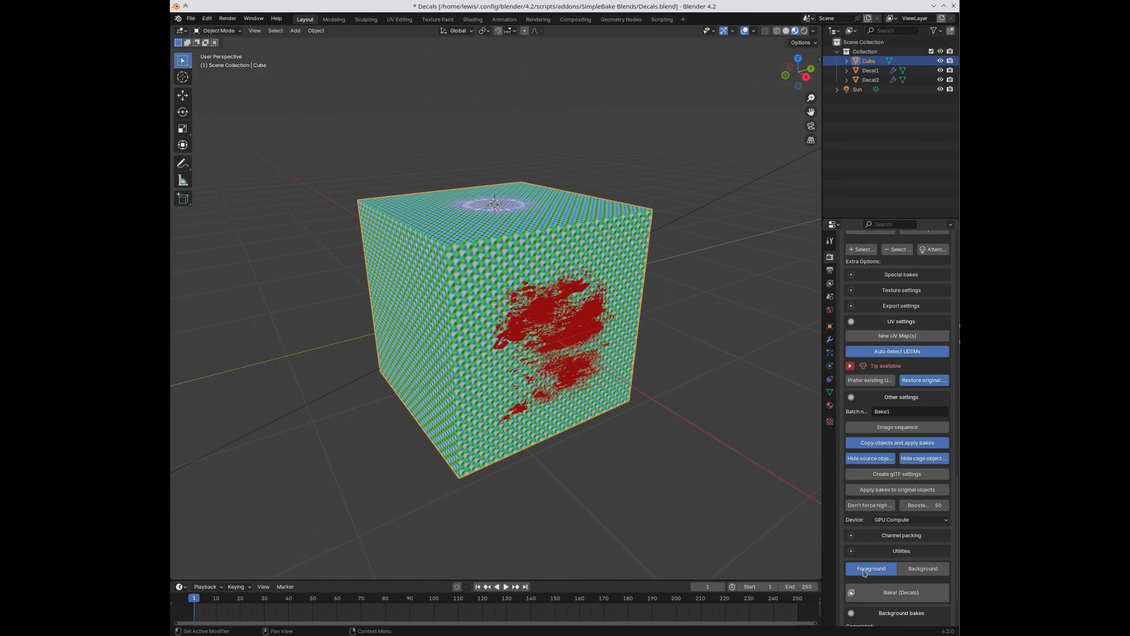
left_click(867, 599)
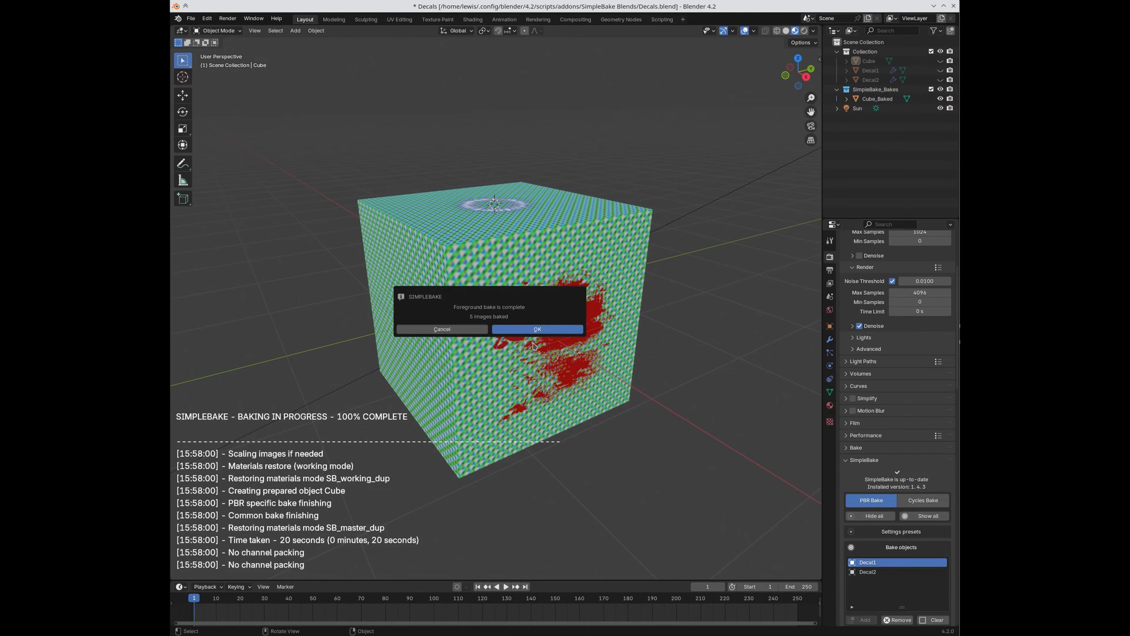
Step: Dismiss the bake-complete message and select the new Cube_Baked object in the outliner
left_click(537, 330)
middle_click_drag(664, 358, 646, 370)
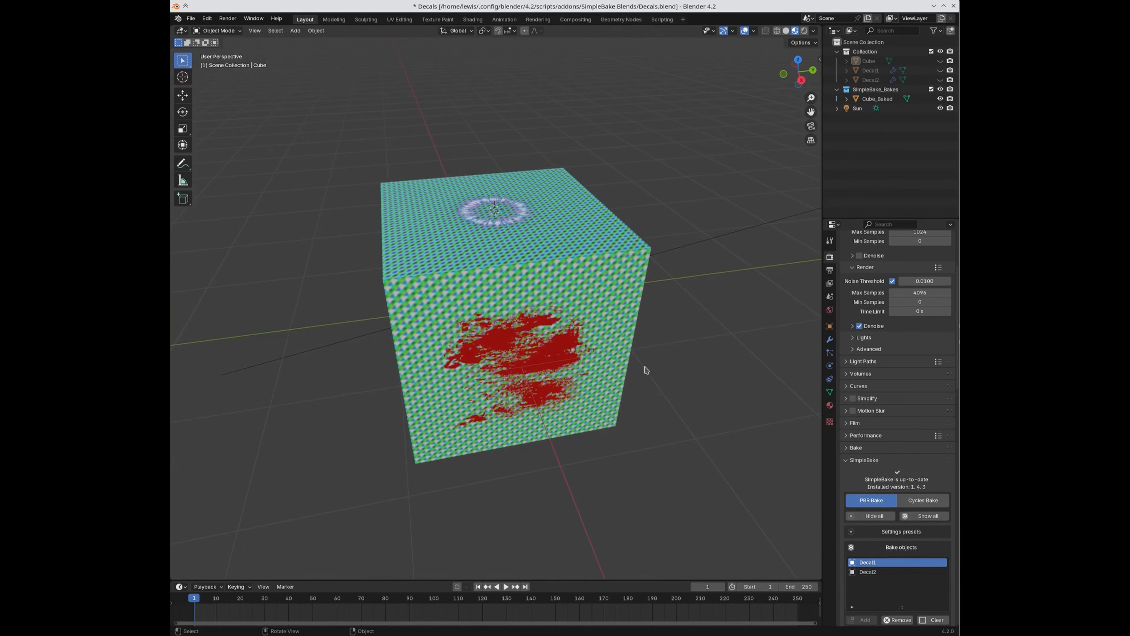
left_click(538, 258)
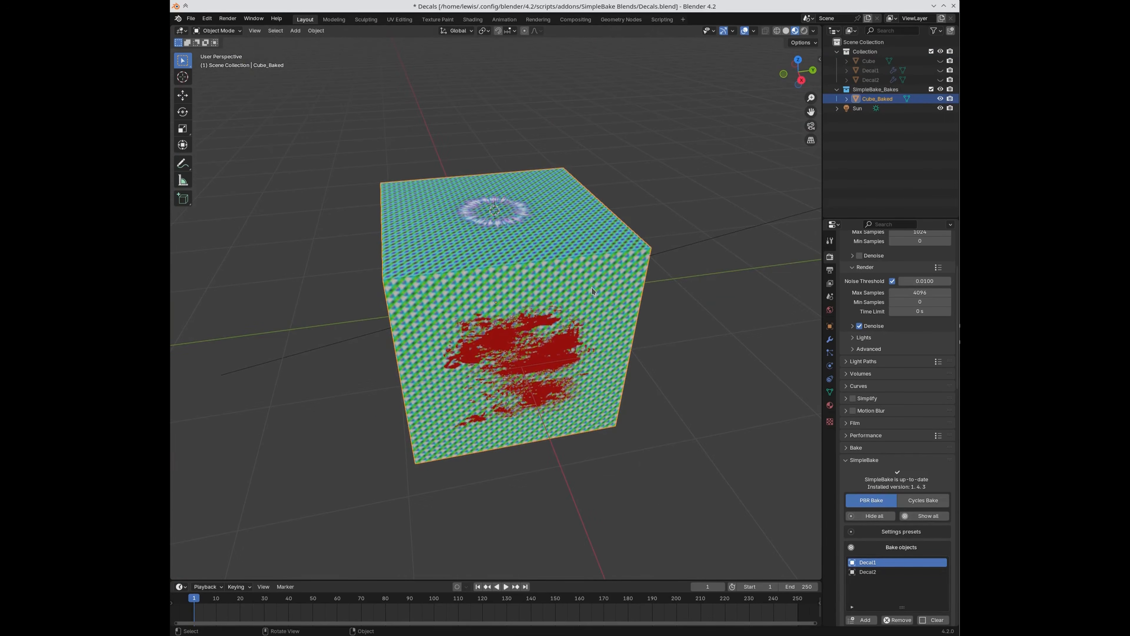
left_click(868, 61)
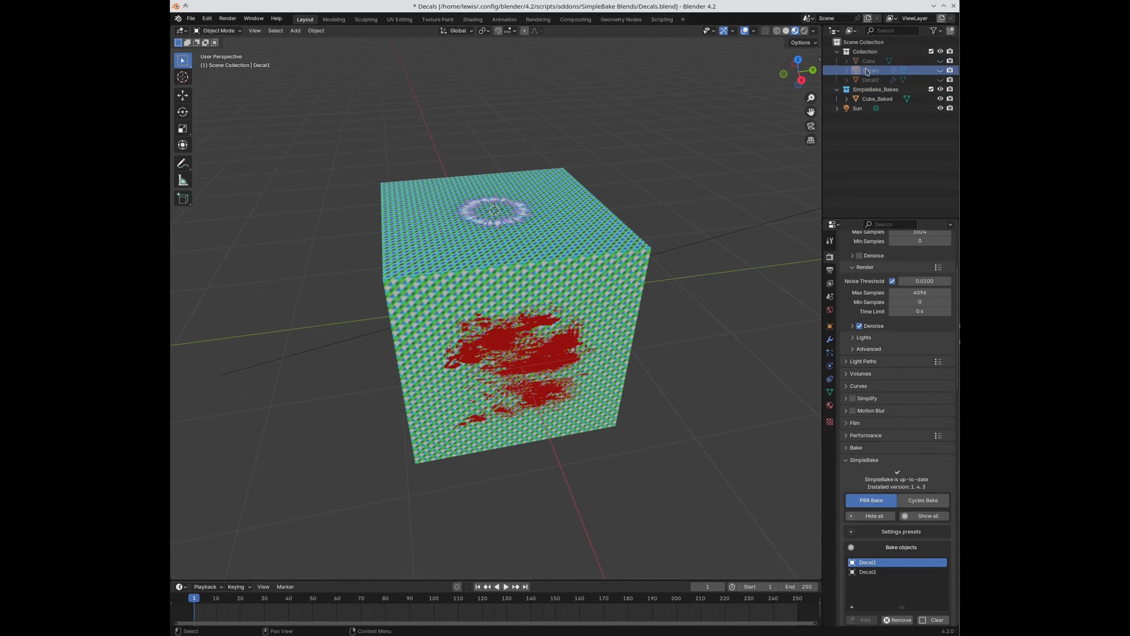
left_click(875, 99)
Step: Test-move Cube_Baked to check beneath it, then bring up the Shading workspace
key("g")
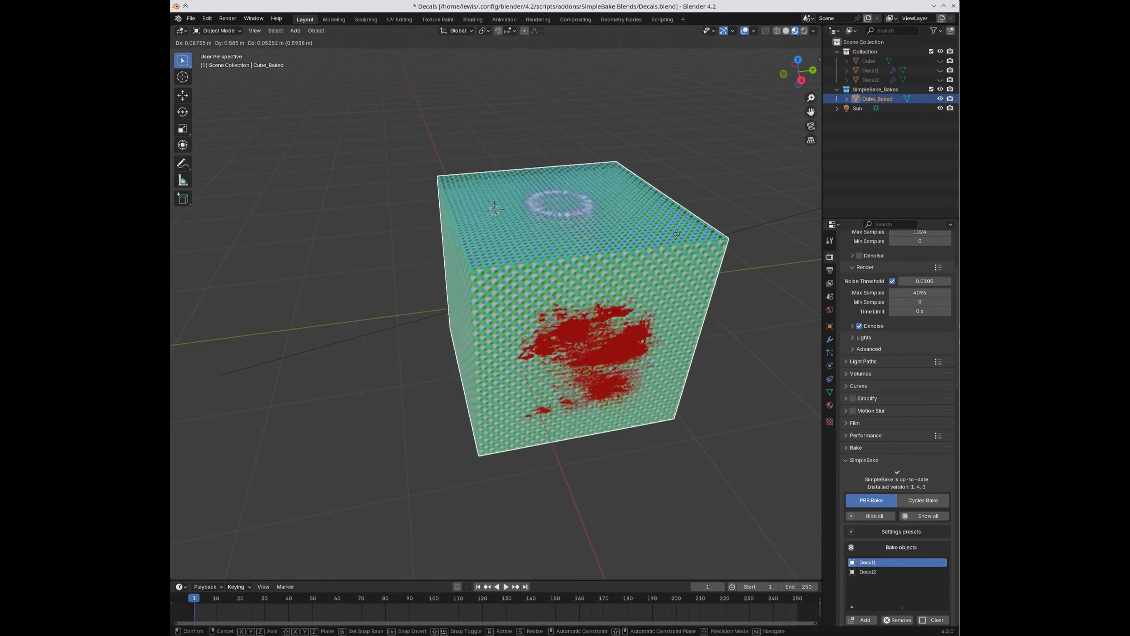
key("Escape")
middle_click_drag(603, 258, 480, 209)
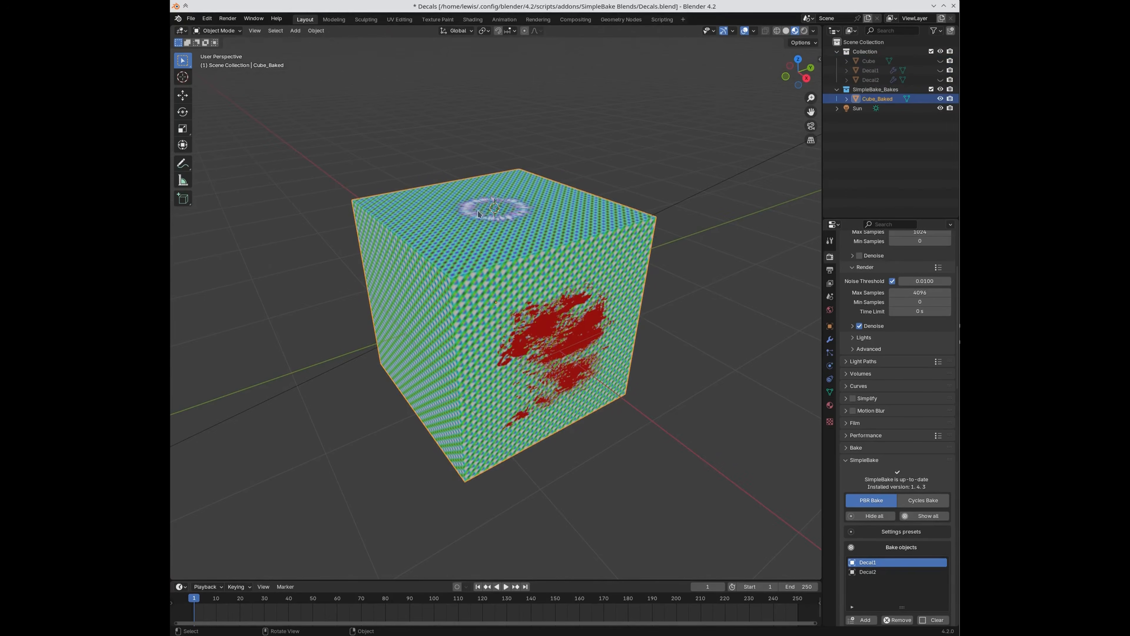
left_click(473, 20)
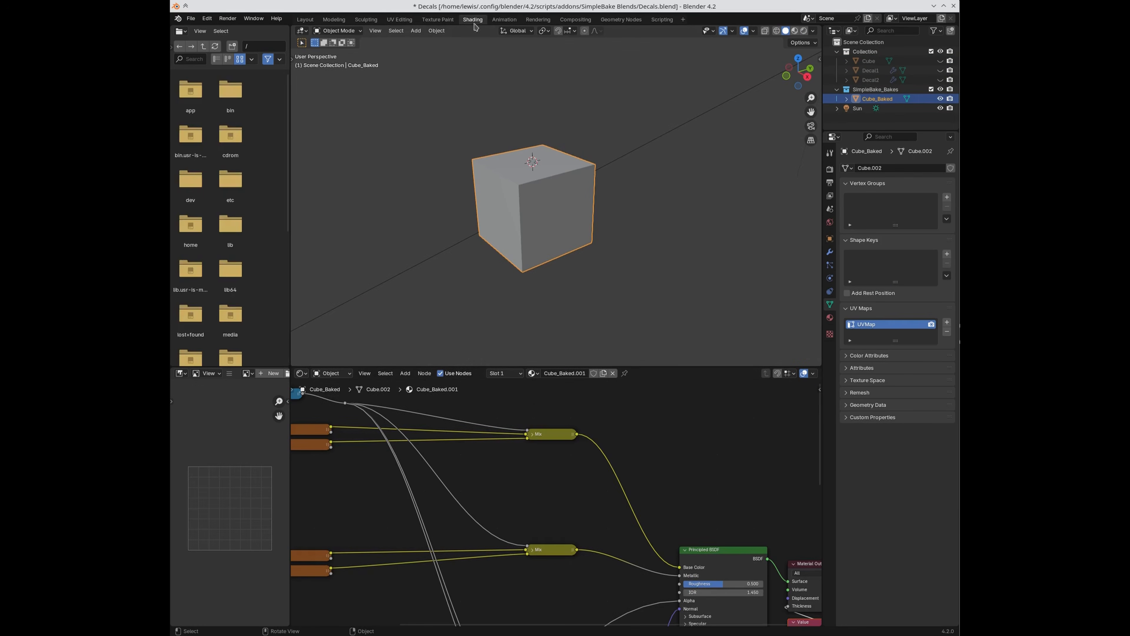
Step: Pan and zoom Cube_Baked's material node tree to reach the decal image texture nodes
mouse_move(369, 510)
middle_mouse_down()
mouse_move(444, 421)
mouse_move(473, 474)
middle_mouse_up()
middle_click_drag(443, 509, 456, 546)
scroll(476, 565, "up", 2)
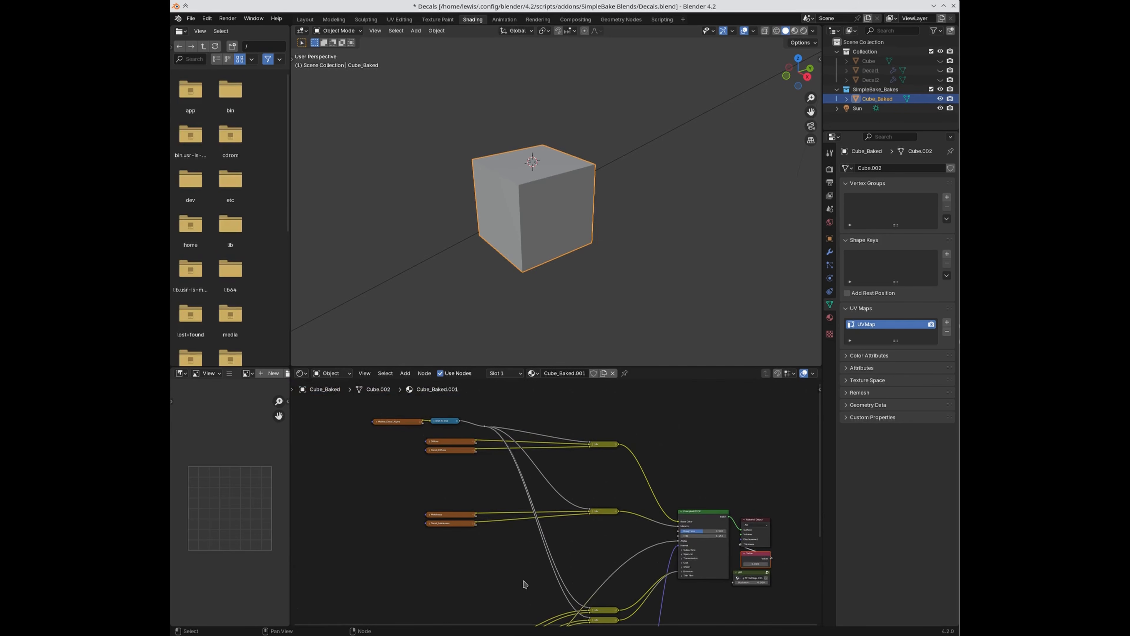
scroll(525, 584, "up", 1)
middle_click_drag(507, 556, 548, 602)
scroll(474, 527, "up", 3)
middle_click_drag(381, 519, 469, 507)
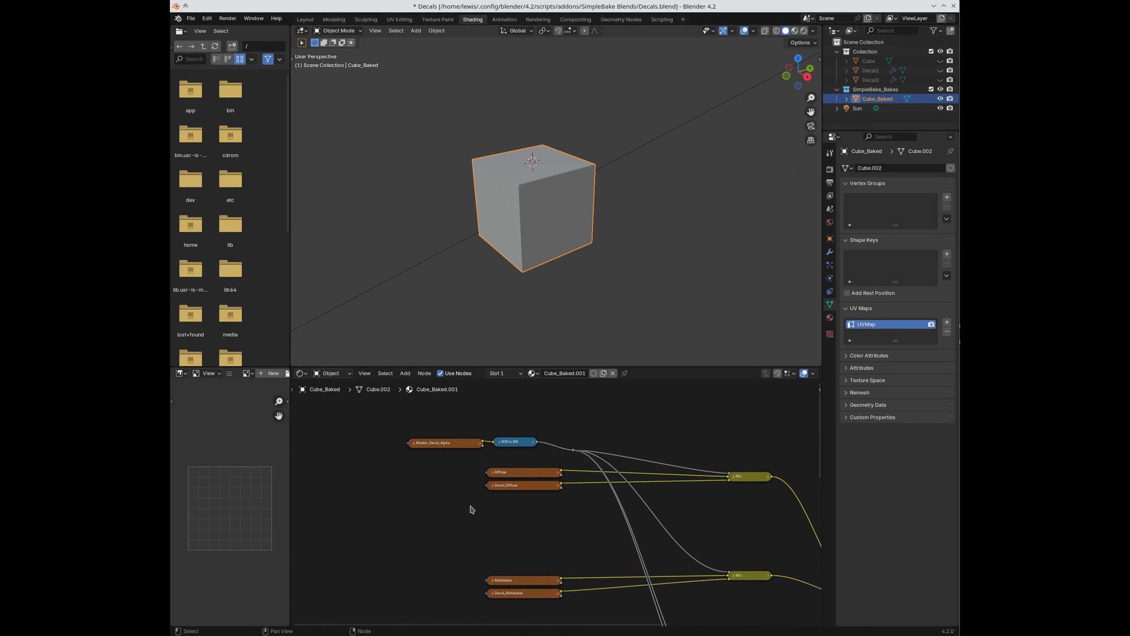
middle_click_drag(542, 532, 512, 557)
scroll(541, 556, "up", 2)
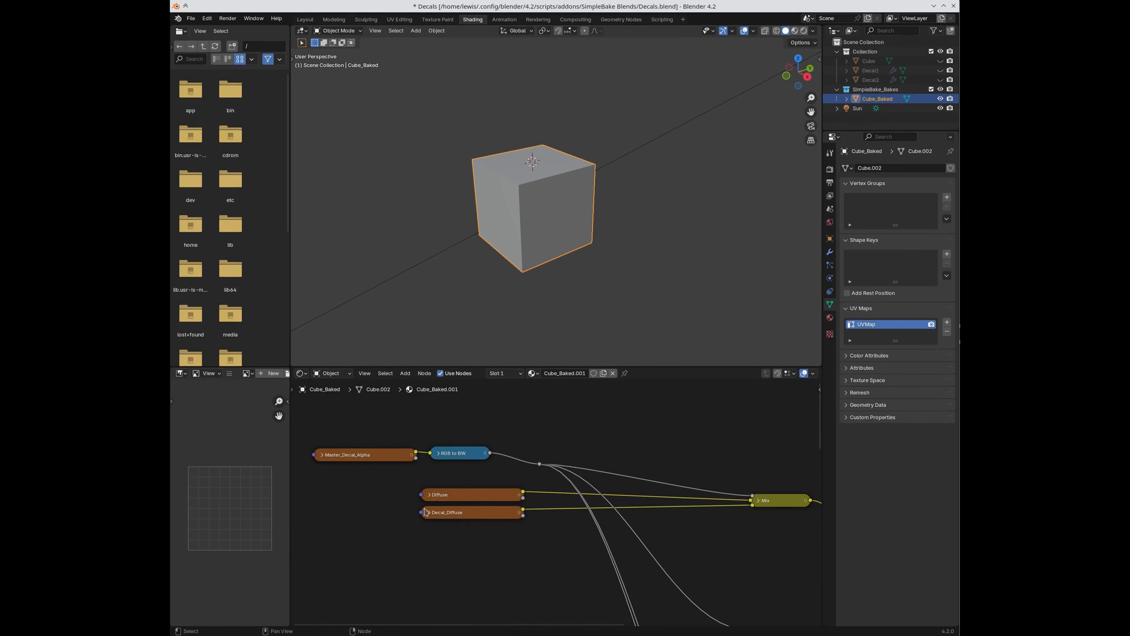
Step: Preview the Diffuse, Decal_Diffuse and Master_Decal_Alpha texture images
left_click(483, 498)
mouse_move(217, 495)
middle_mouse_down()
mouse_move(269, 502)
mouse_move(222, 496)
middle_mouse_up()
scroll(252, 498, "down", 1)
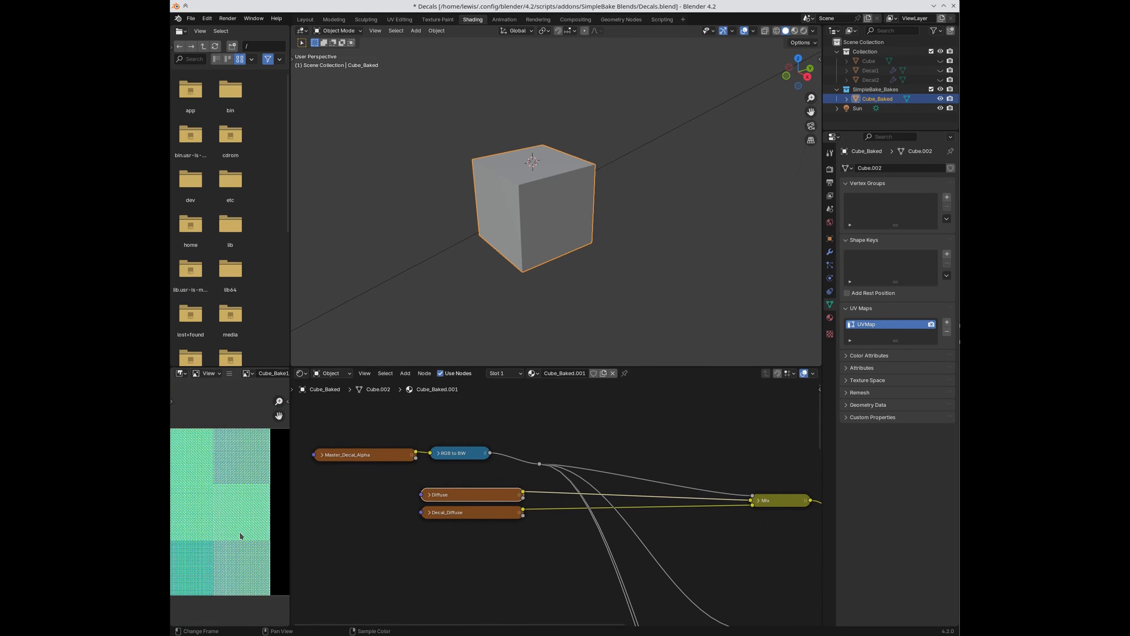
left_click(473, 517)
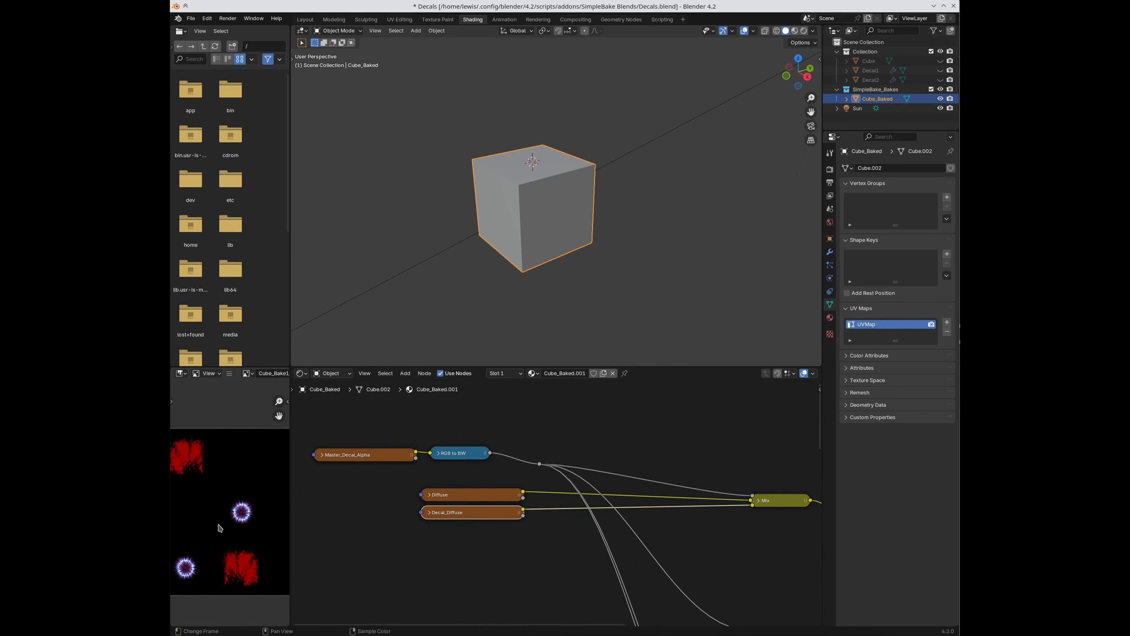
left_click(372, 457)
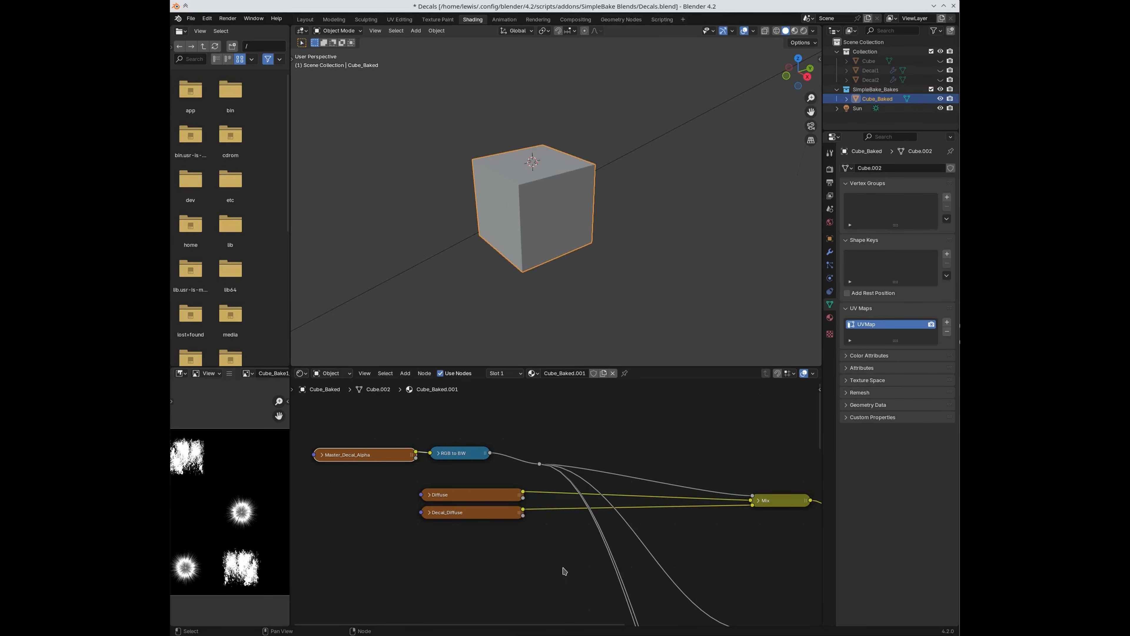
Step: Pan across the Mix, Emission and Alpha nodes and preview the Alpha texture image
middle_click_drag(564, 568, 493, 552)
middle_click_drag(674, 540, 561, 547)
middle_click_drag(588, 588, 745, 561)
middle_click_drag(639, 563, 653, 428)
middle_click_drag(445, 592, 540, 407)
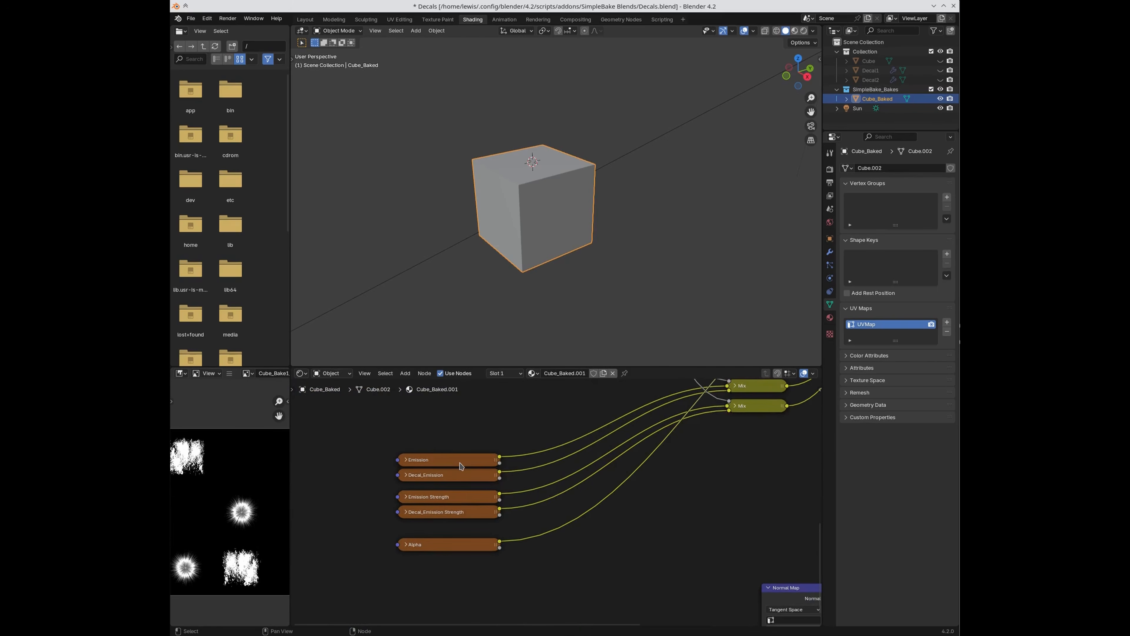
middle_click_drag(730, 514, 519, 421)
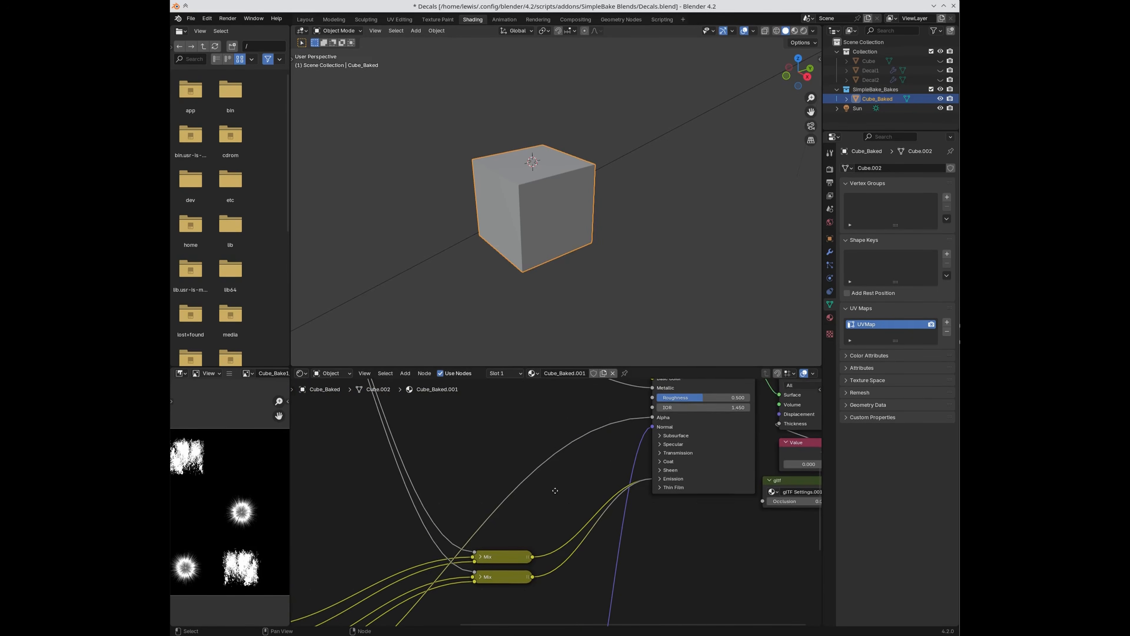
middle_click_drag(521, 512, 617, 395)
left_click(303, 601)
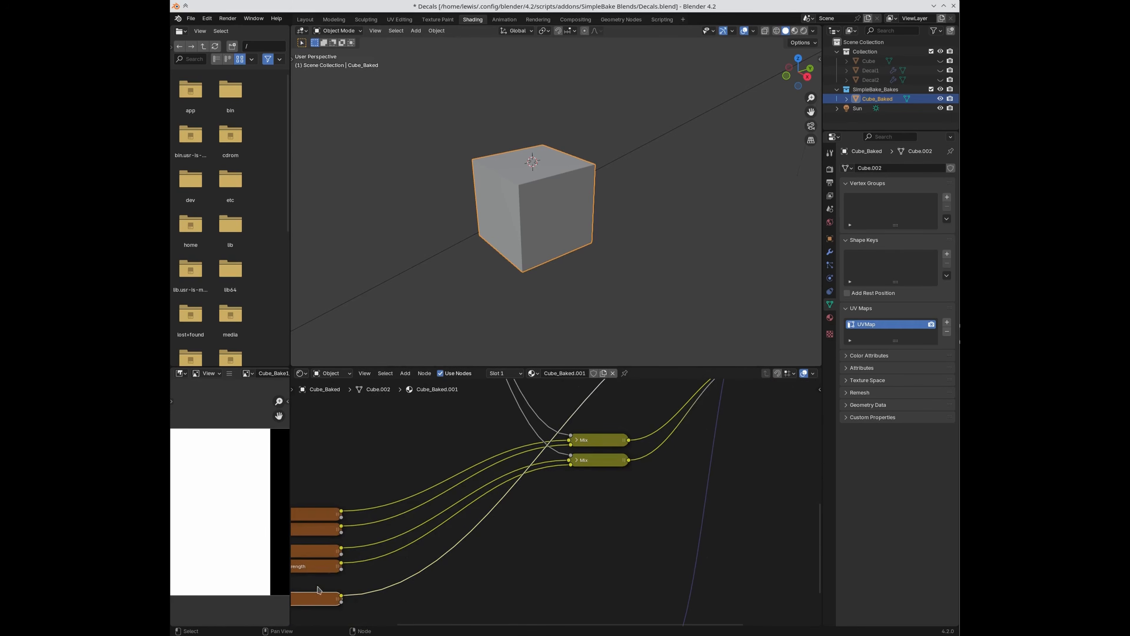
scroll(215, 503, "down", 1)
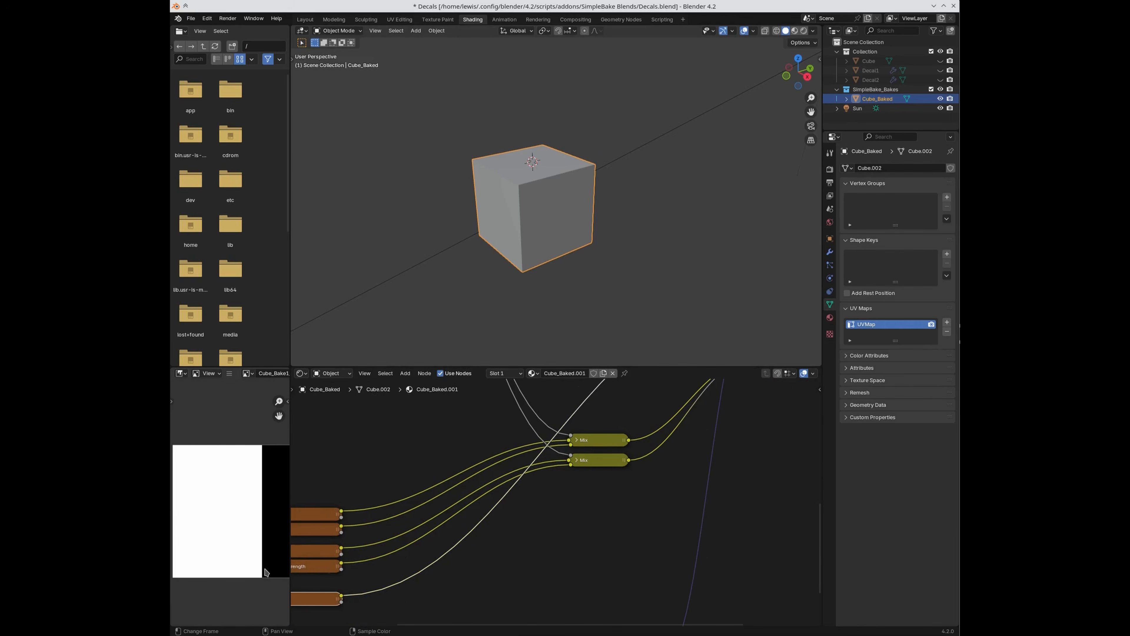
Step: Survey the whole node tree and select the Normal Map node
middle_click_drag(605, 519, 555, 563)
scroll(639, 526, "up", 2)
scroll(631, 516, "down", 7)
scroll(628, 508, "down", 3)
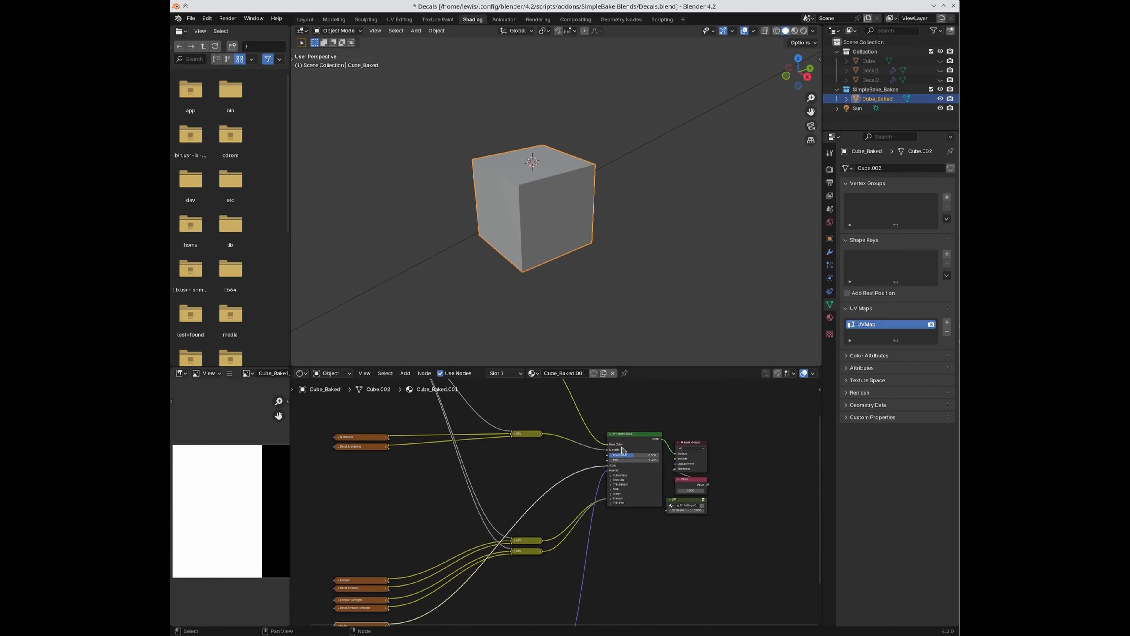
middle_click_drag(515, 444, 481, 483)
middle_click_drag(605, 594, 631, 516)
left_click(582, 517)
middle_click_drag(679, 457, 623, 538)
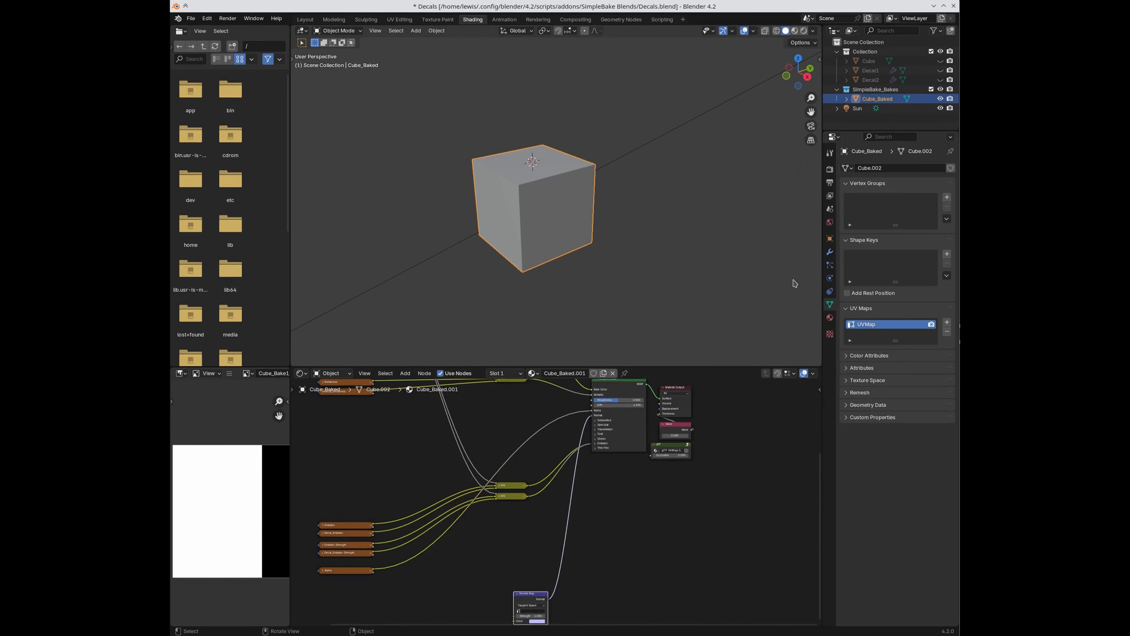
Step: Show SimpleBake in the Render properties, select the Principled BSDF node, and deselect Cube_Baked
left_click(829, 169)
scroll(924, 465, "down", 5)
scroll(923, 465, "down", 10)
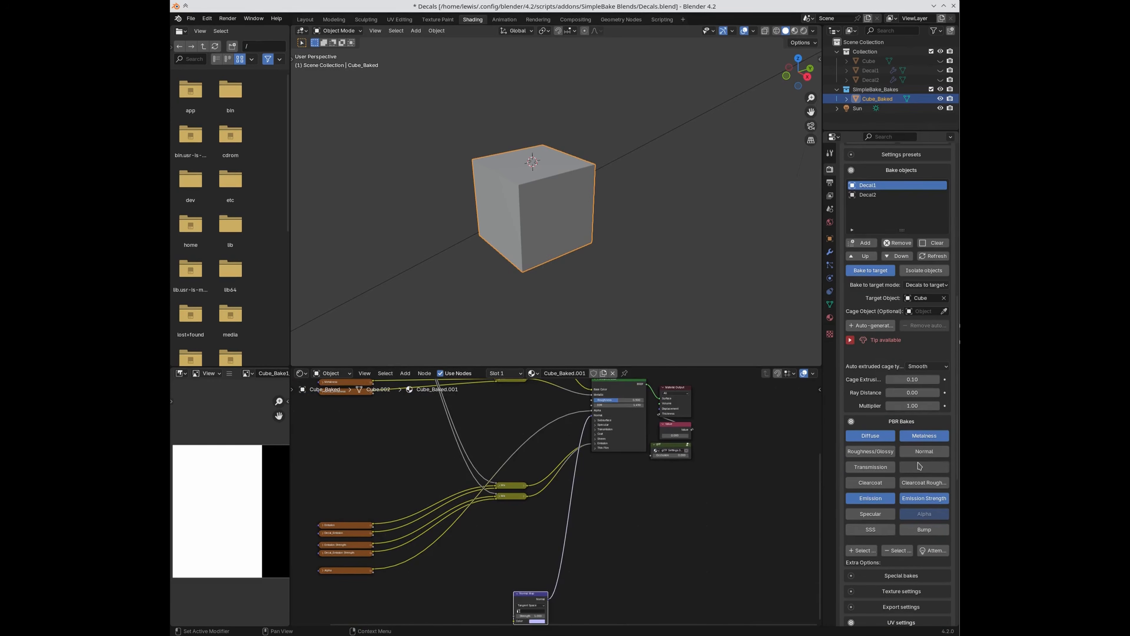
middle_click_drag(625, 528, 638, 625)
left_click(624, 482)
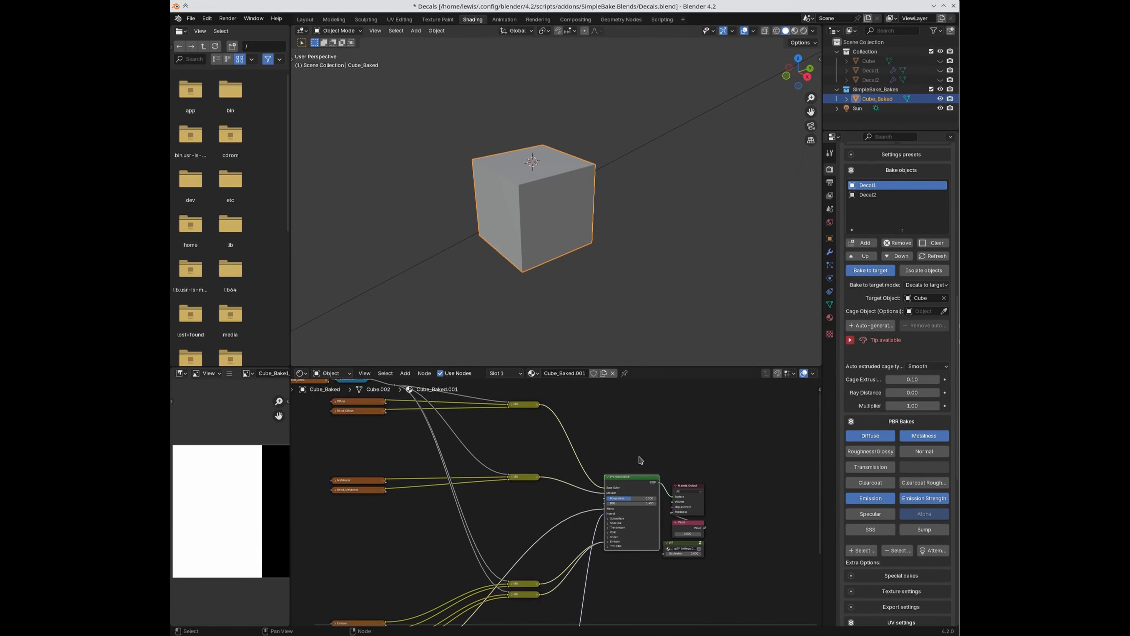
left_click(628, 350)
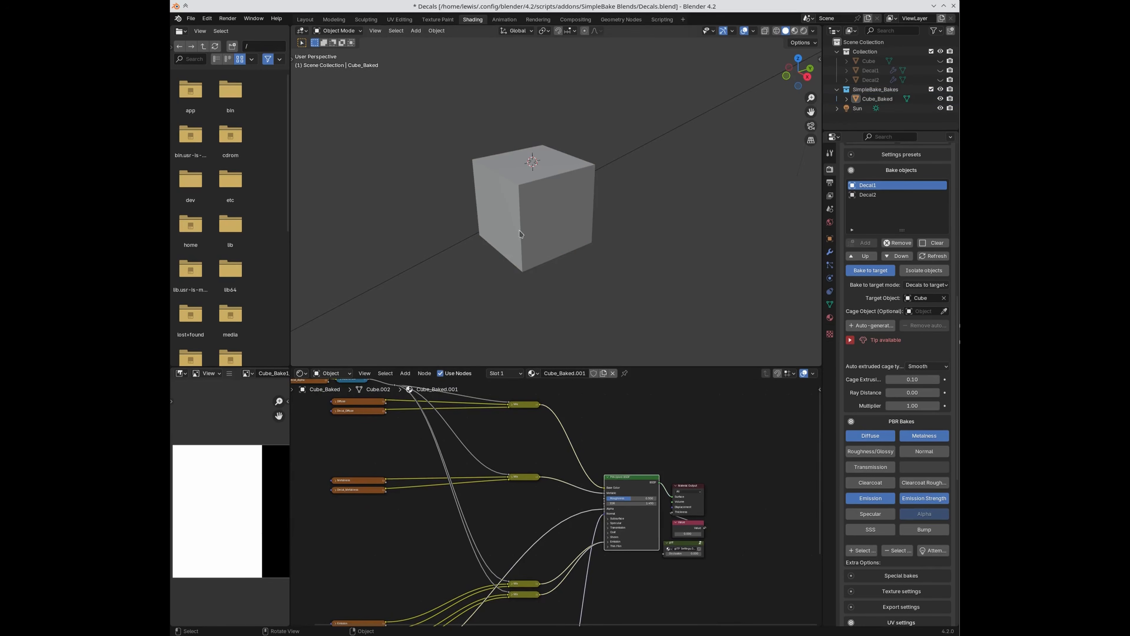
left_click(305, 20)
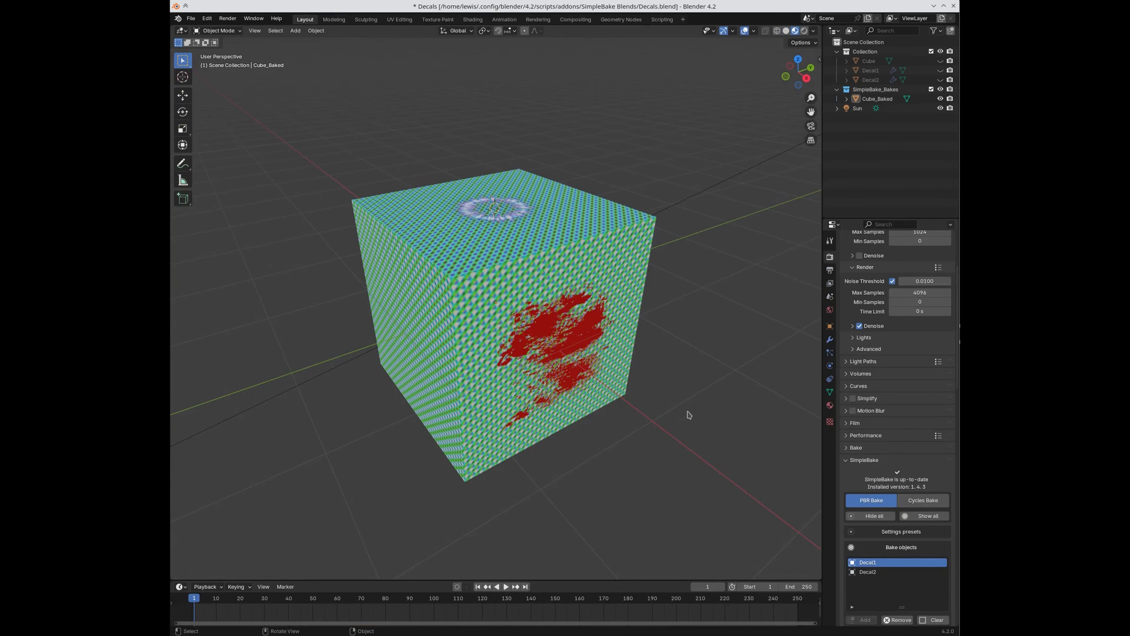
left_click(574, 251)
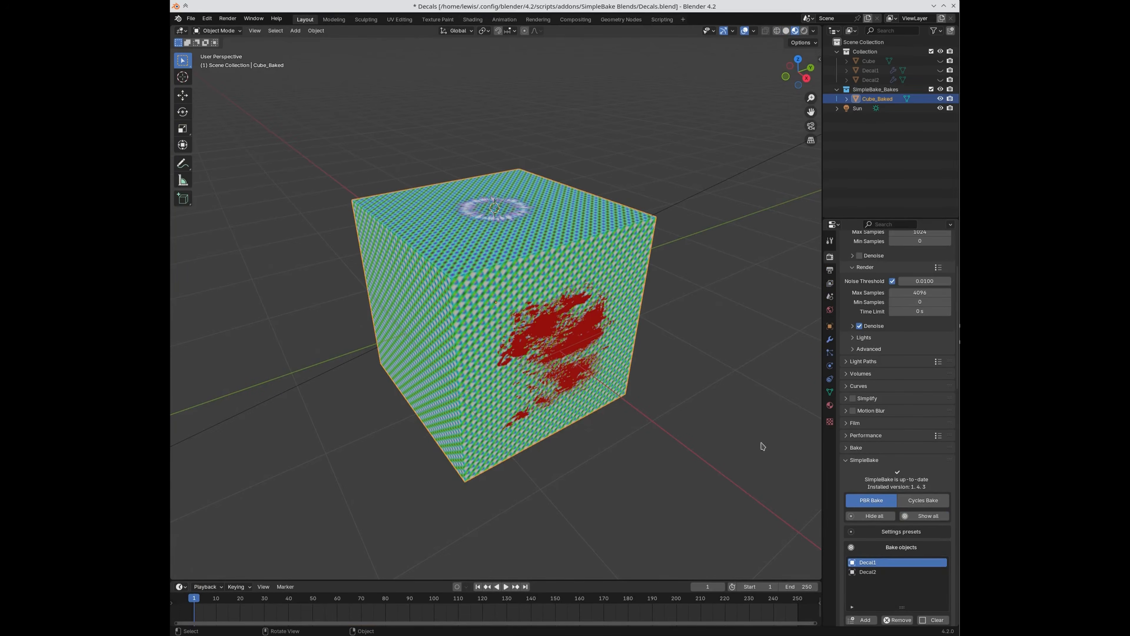
scroll(887, 508, "down", 6)
scroll(889, 504, "down", 3)
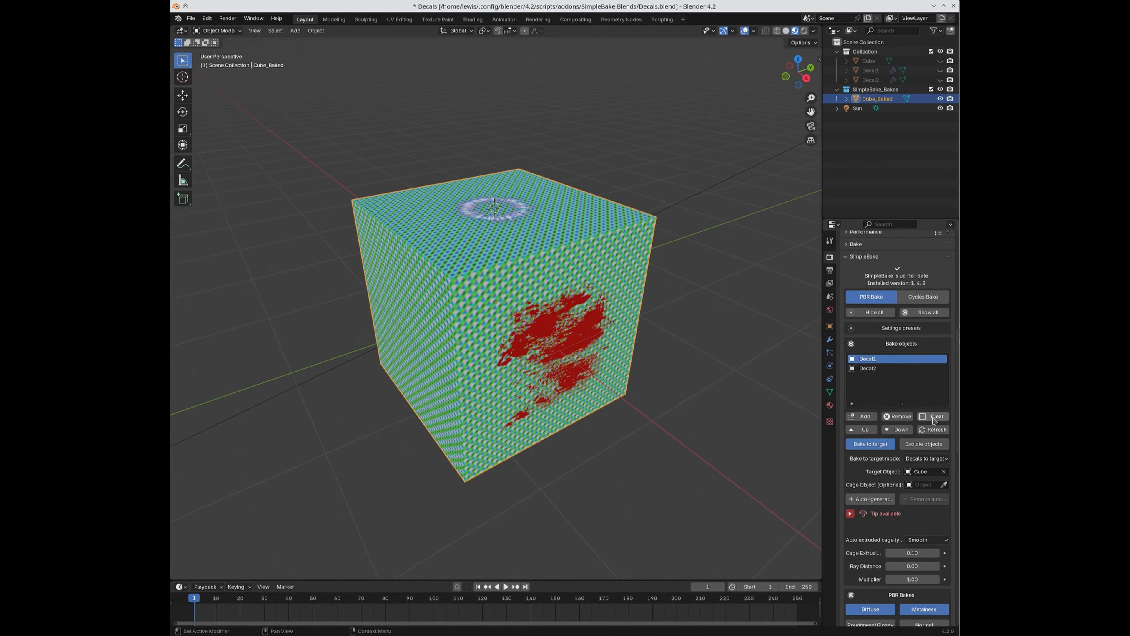
Step: Clear Cube as the target, empty Bake objects, and add Cube_Baked instead
left_click(944, 472)
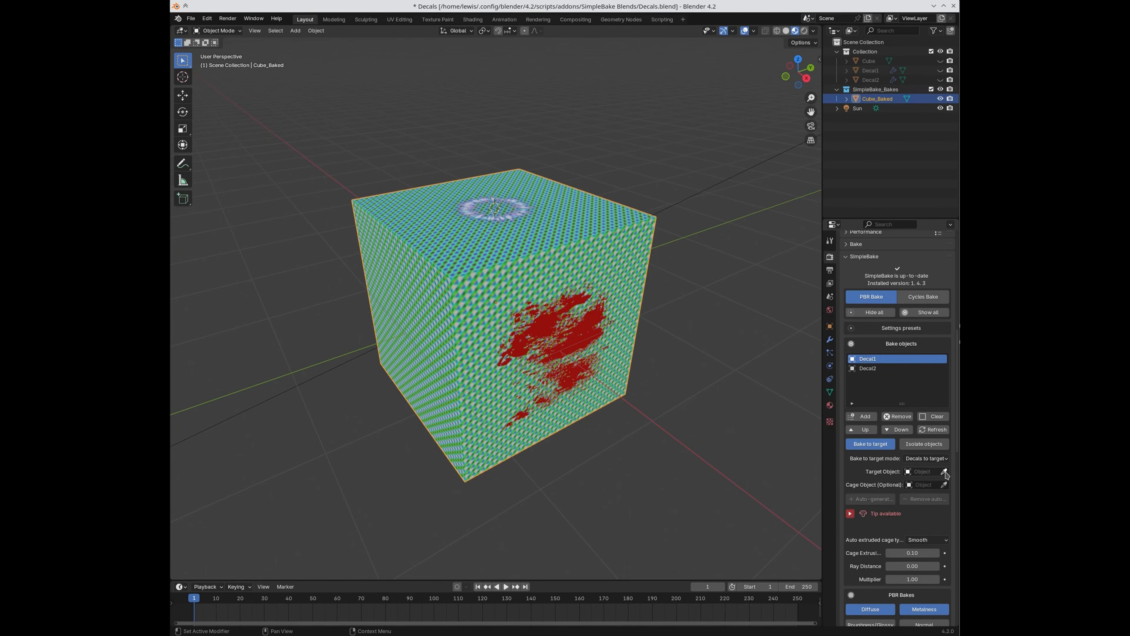
left_click(935, 417)
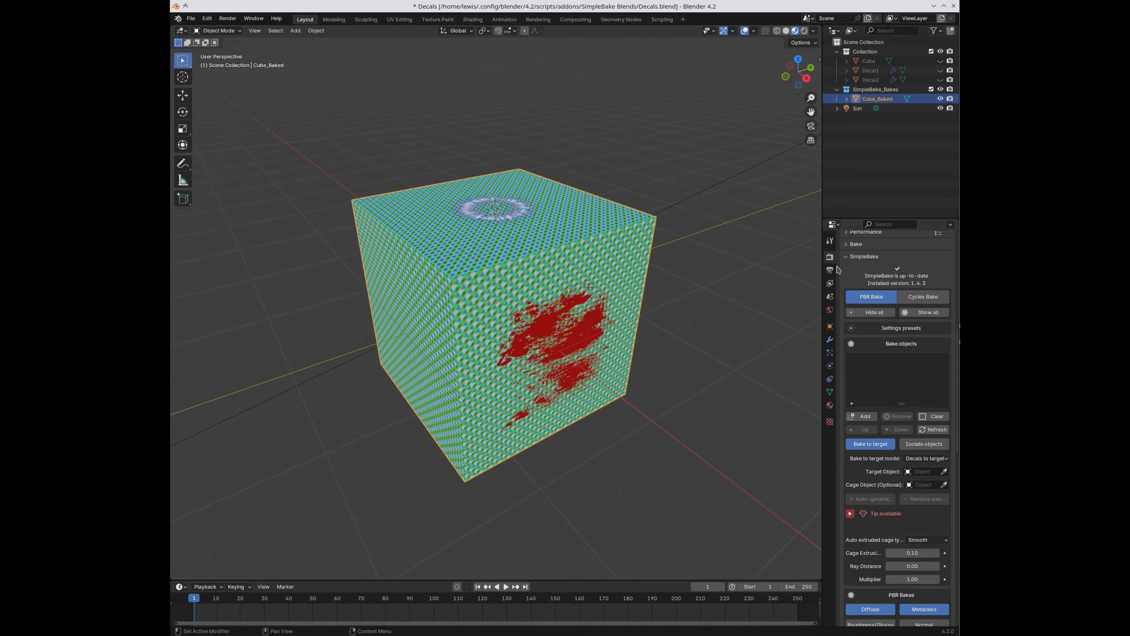
left_click(862, 416)
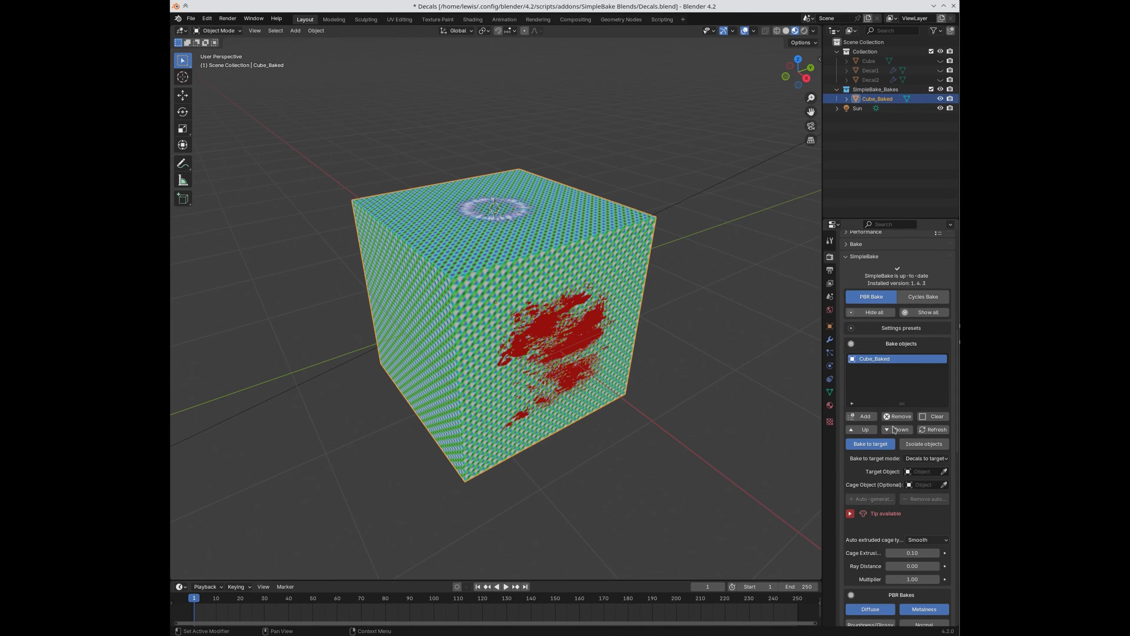
scroll(906, 511, "down", 10)
scroll(906, 510, "down", 1)
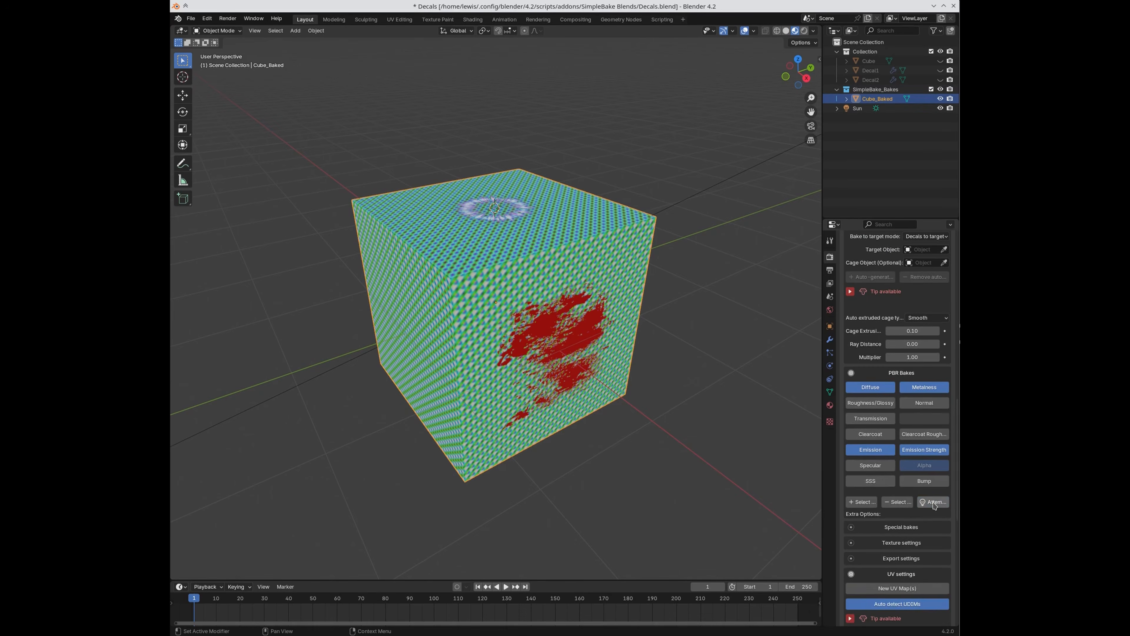
Step: Auto-select the needed maps, enabling Normal, SSS and Alpha, and attempt a bake that aborts without a target
left_click(933, 502)
scroll(901, 501, "down", 8)
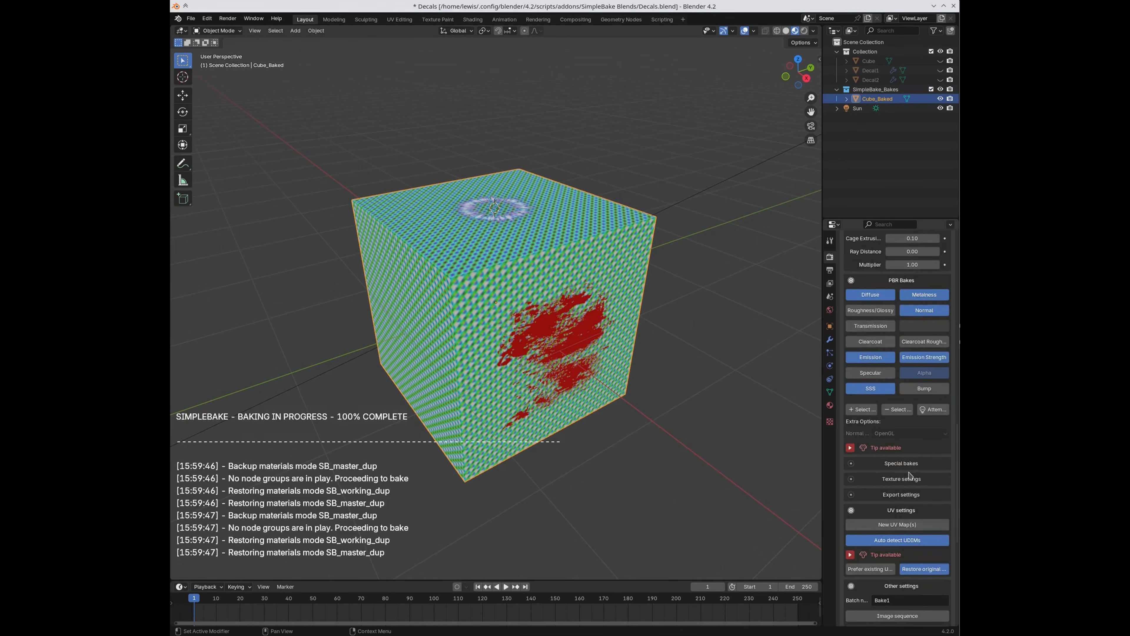
scroll(898, 501, "down", 9)
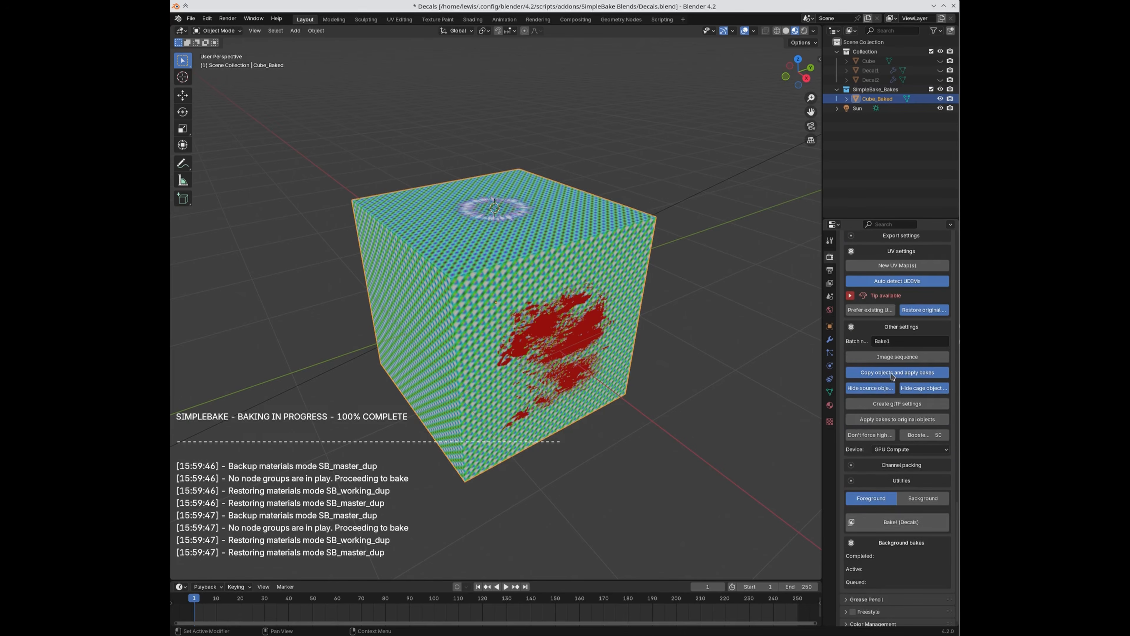
left_click(888, 522)
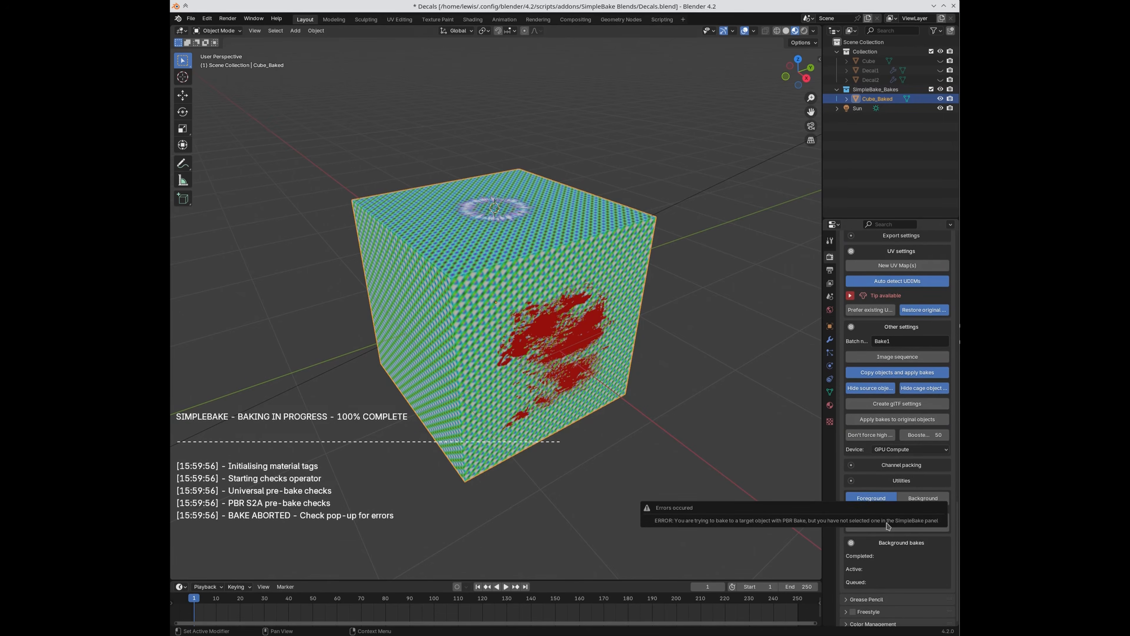
scroll(908, 435, "up", 9)
scroll(908, 435, "up", 6)
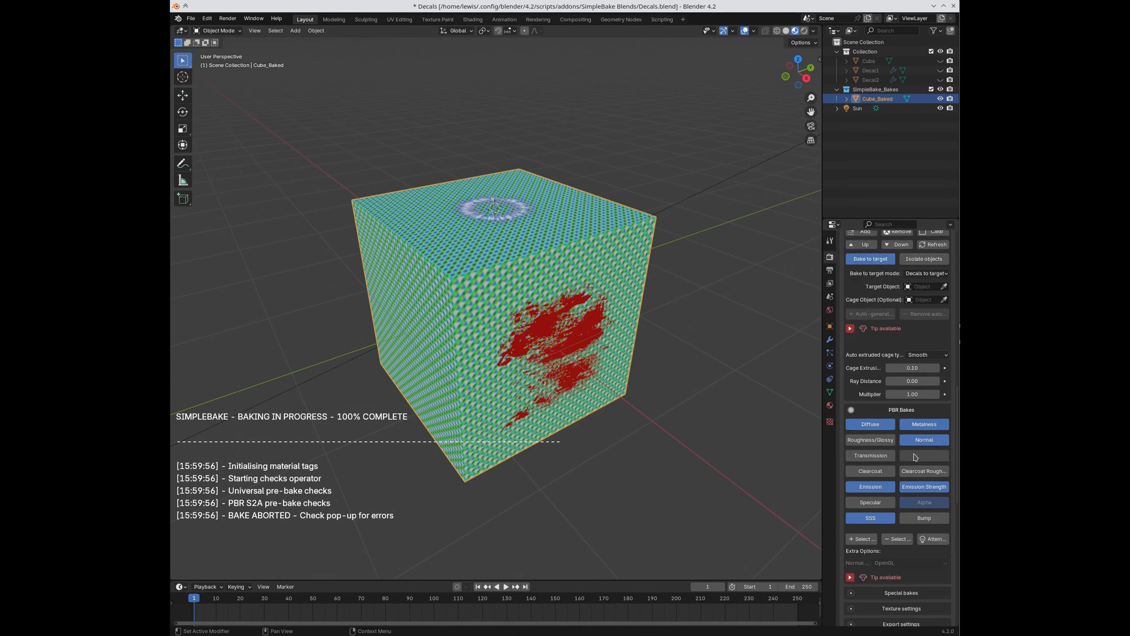
scroll(913, 471, "down", 5)
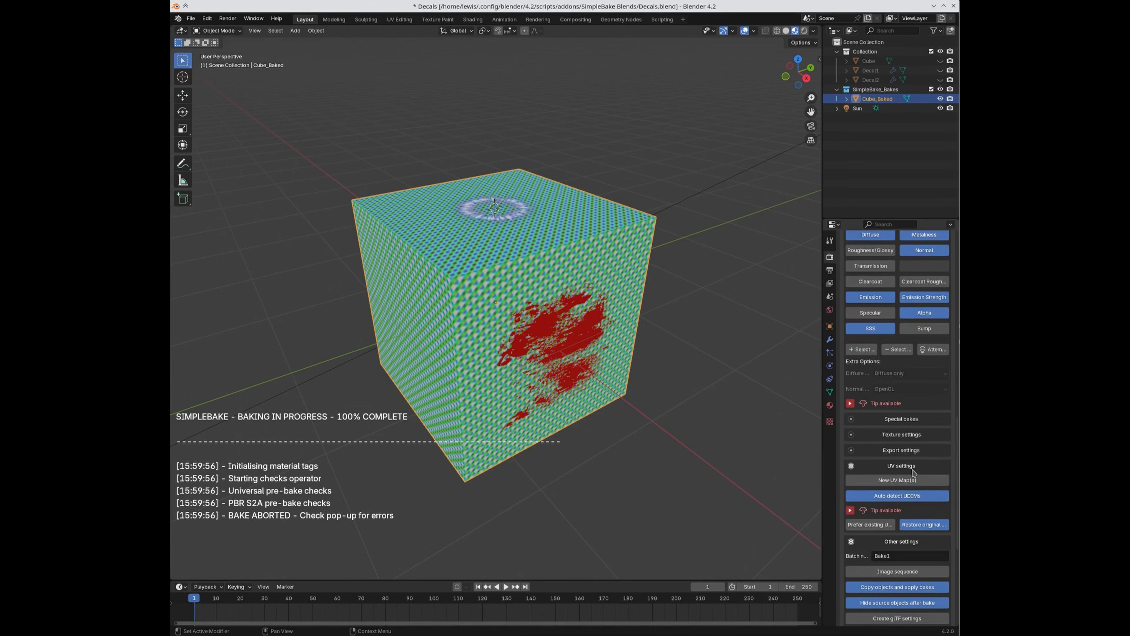
scroll(913, 472, "down", 10)
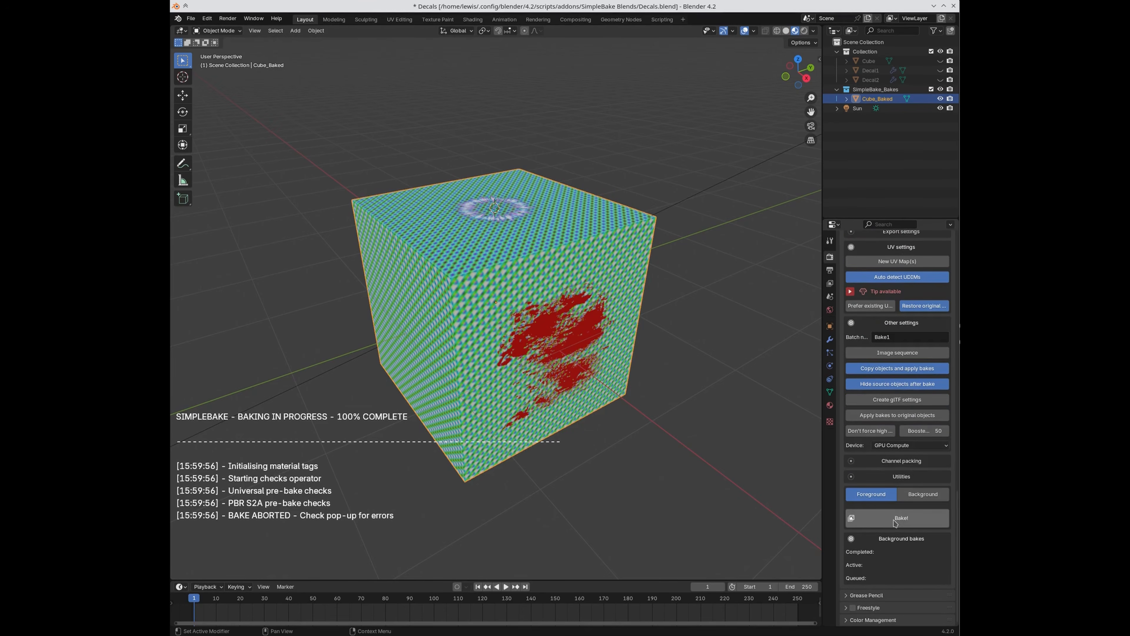
Step: Re-bake Cube_Baked into Cube_Baked_Baked and select the new object for UV Editing
left_click(895, 519)
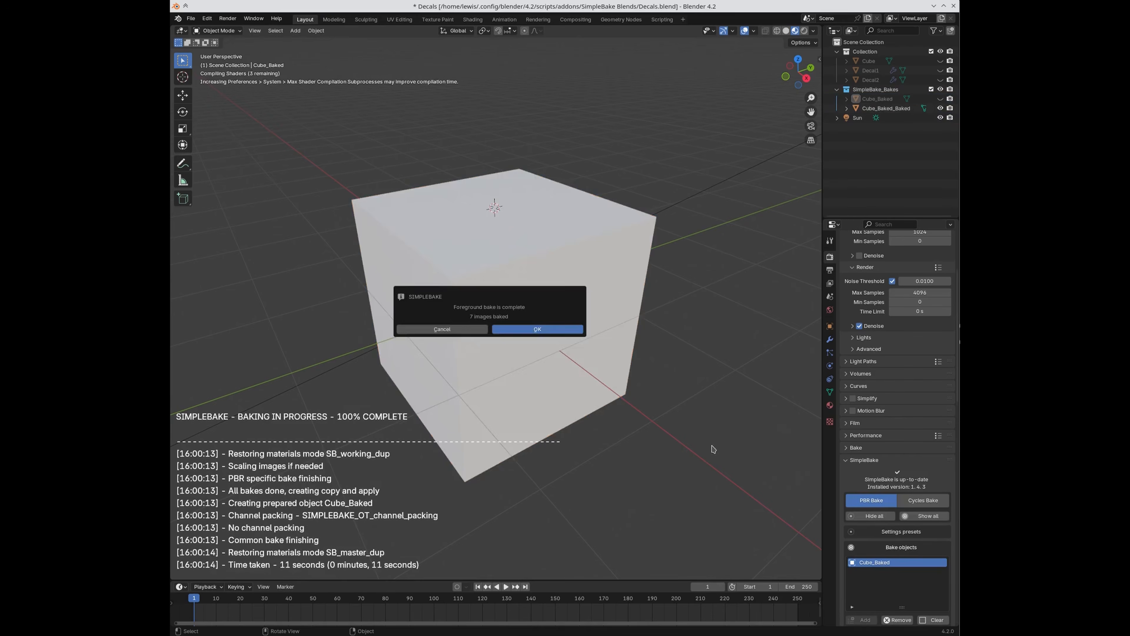
left_click(556, 326)
left_click(886, 109)
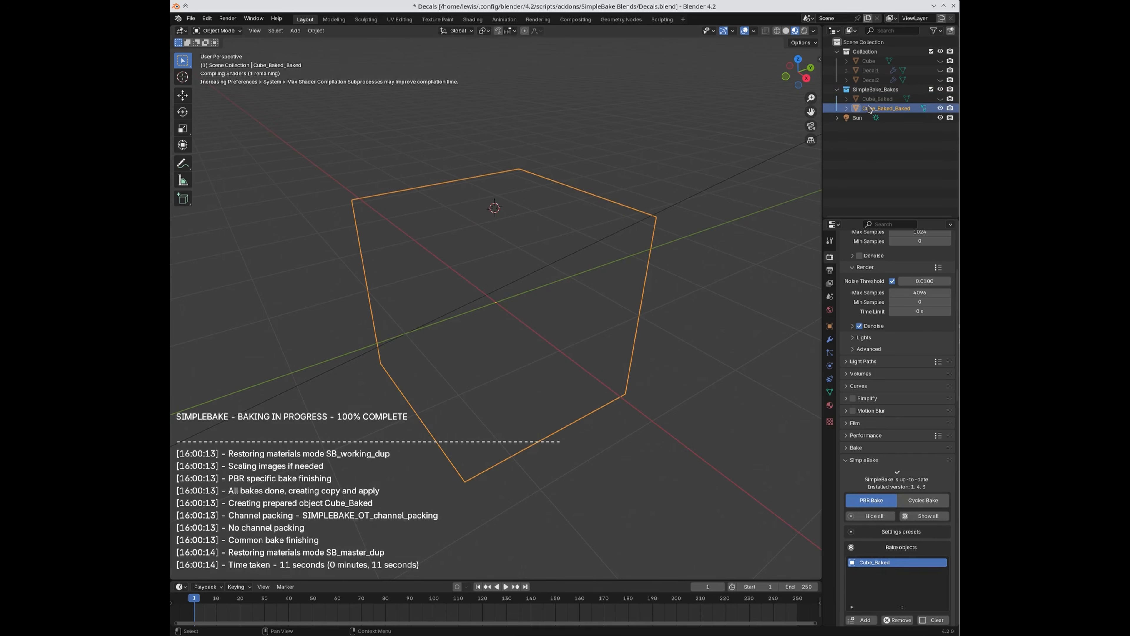
middle_click_drag(724, 347, 719, 339)
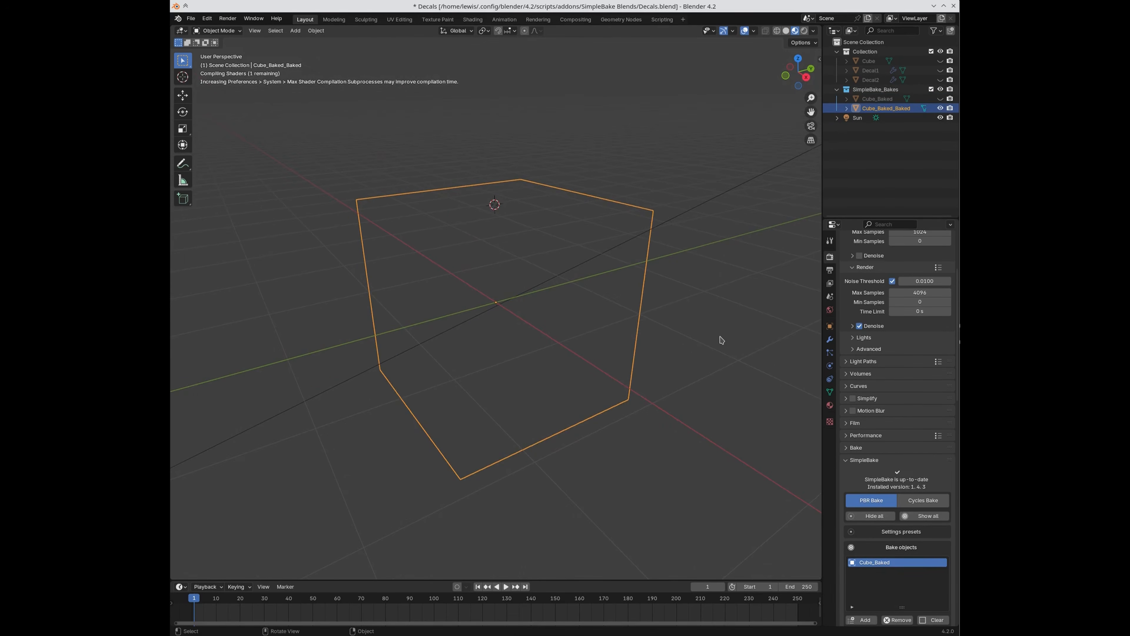
middle_click_drag(613, 352, 588, 324)
left_click(400, 19)
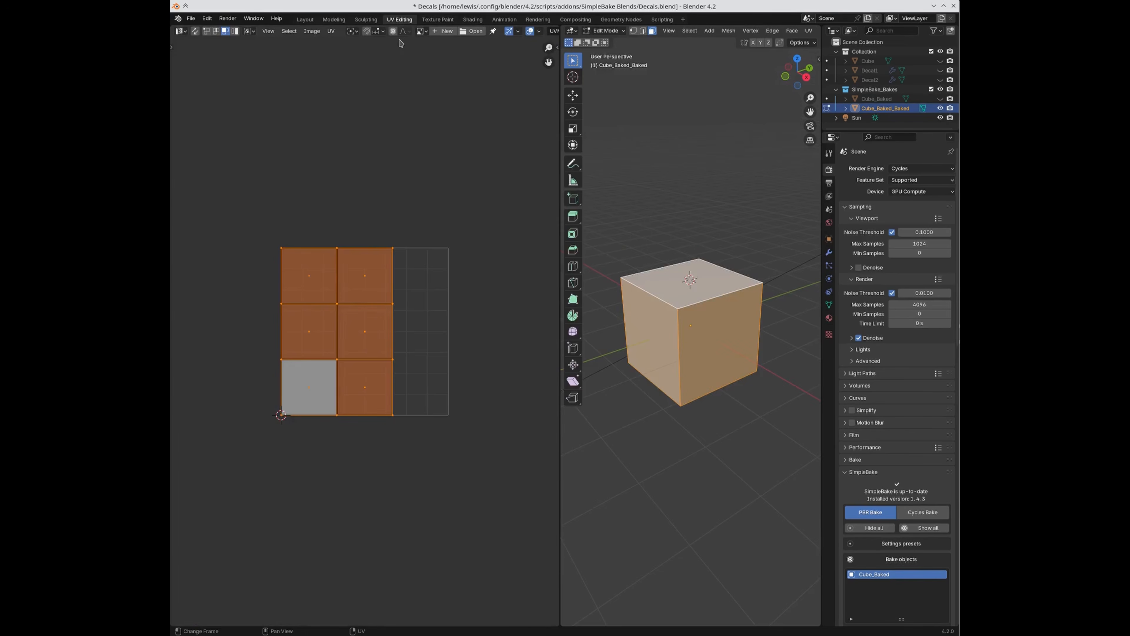
Step: Display Cube_Bake1_PBR_Diffuse, then filter for 'baked_' and show Cube_Baked_Bake1_PBR_Diffuse
left_click(421, 31)
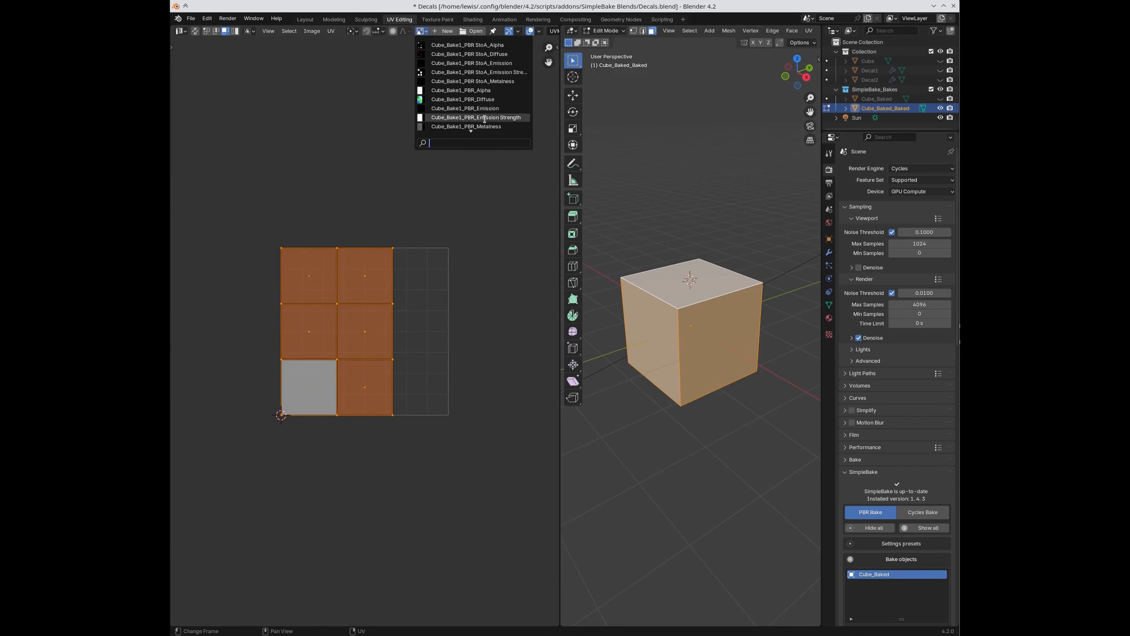
left_click(480, 100)
key("Home")
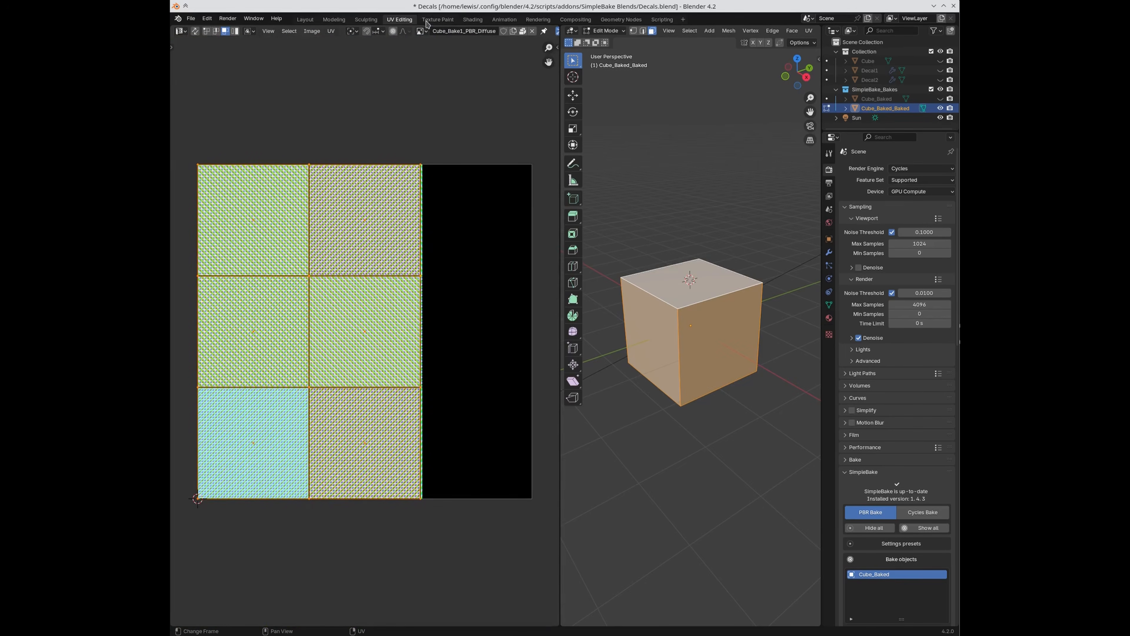
left_click(423, 31)
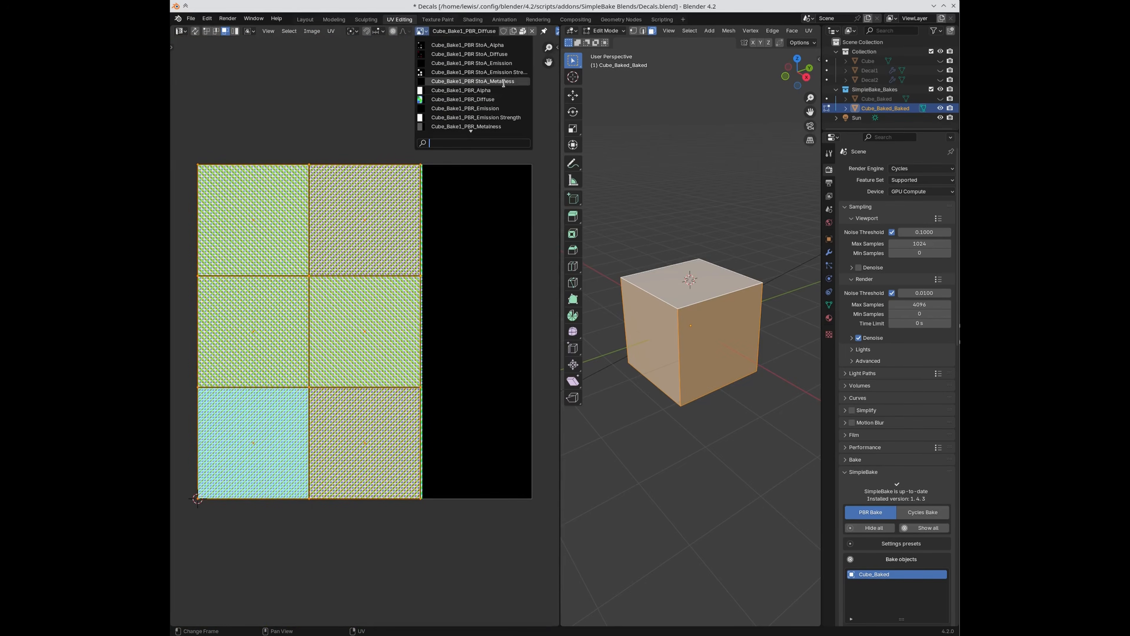
scroll(505, 126, "down", 4)
scroll(505, 126, "down", 5)
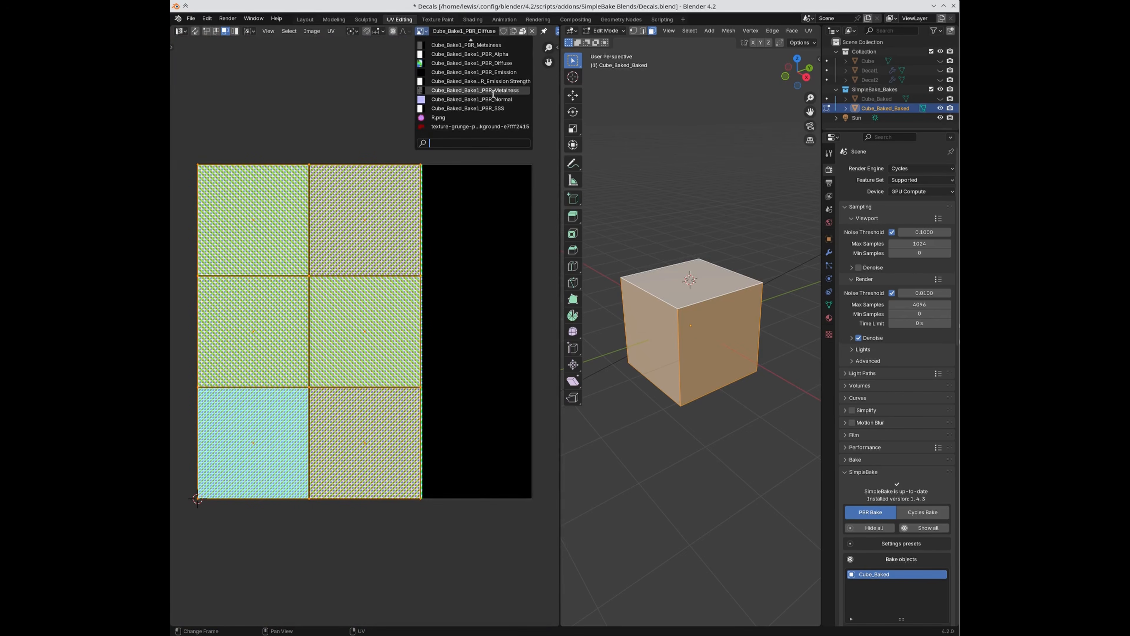
type("baked_")
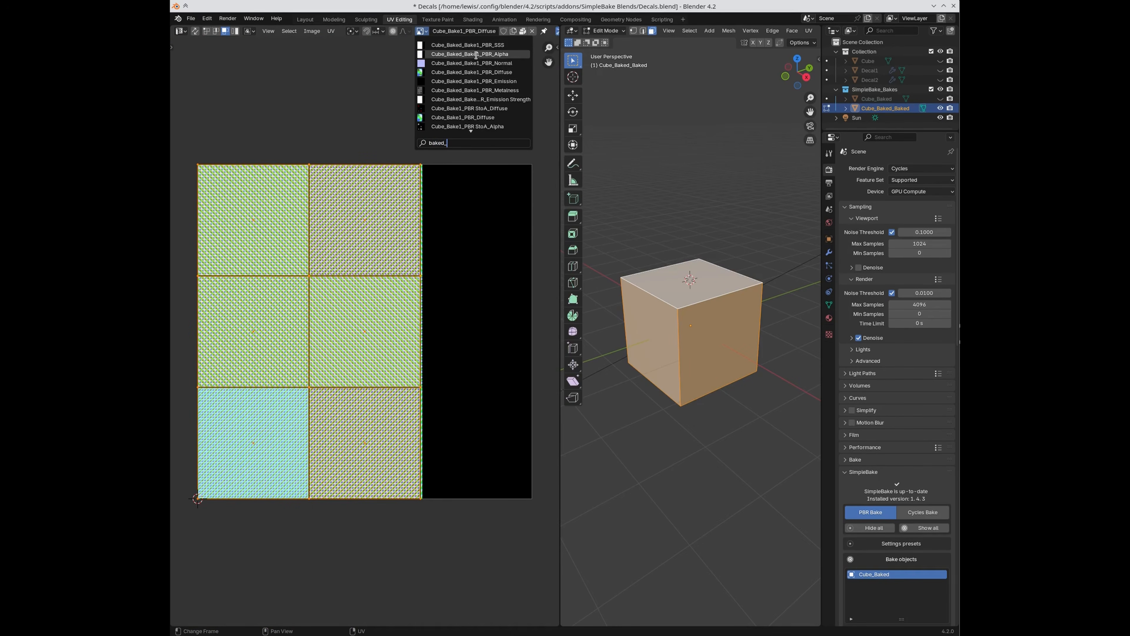
left_click(472, 71)
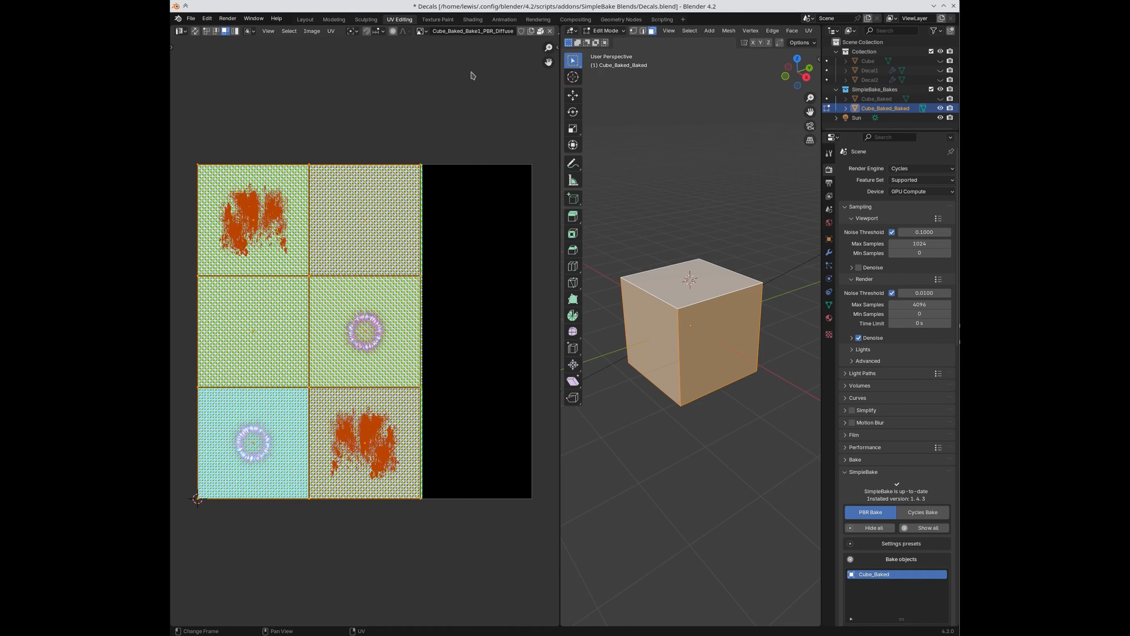
Step: Switch to Object Mode and pan and zoom the texture to confirm both decals appear
key("Tab")
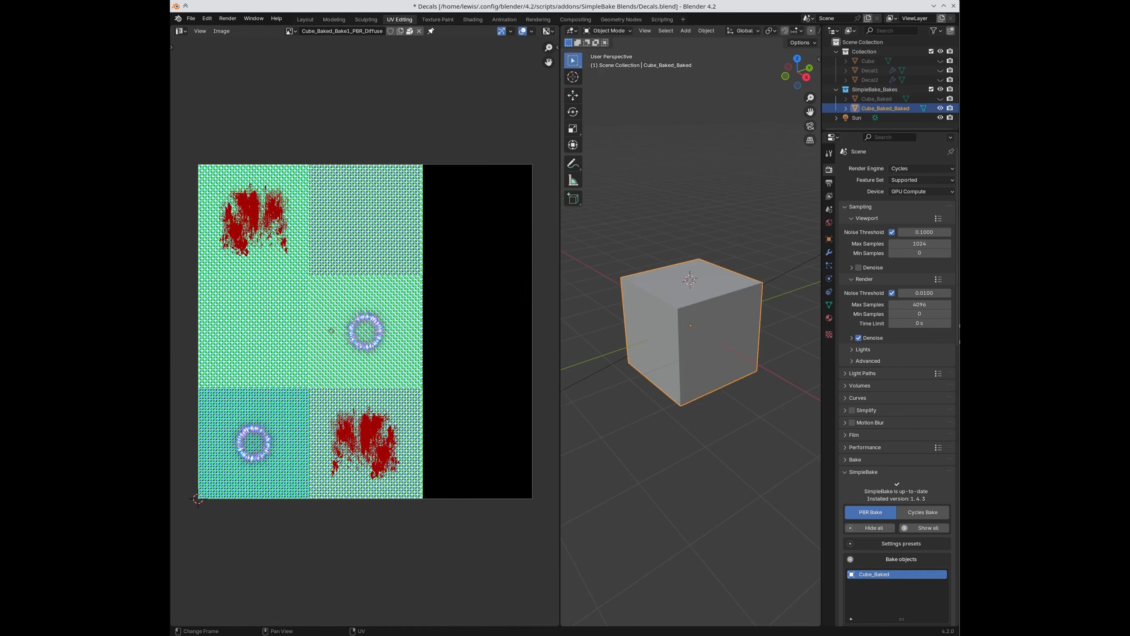
middle_click_drag(330, 329, 379, 371)
scroll(312, 317, "up", 3)
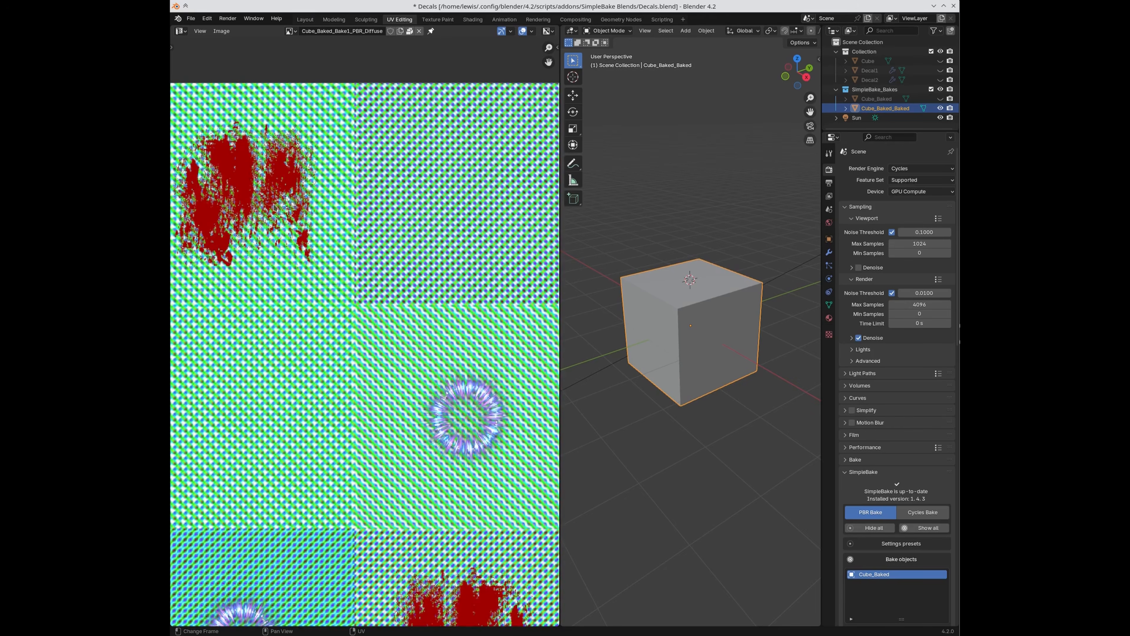
middle_click_drag(438, 461, 387, 389)
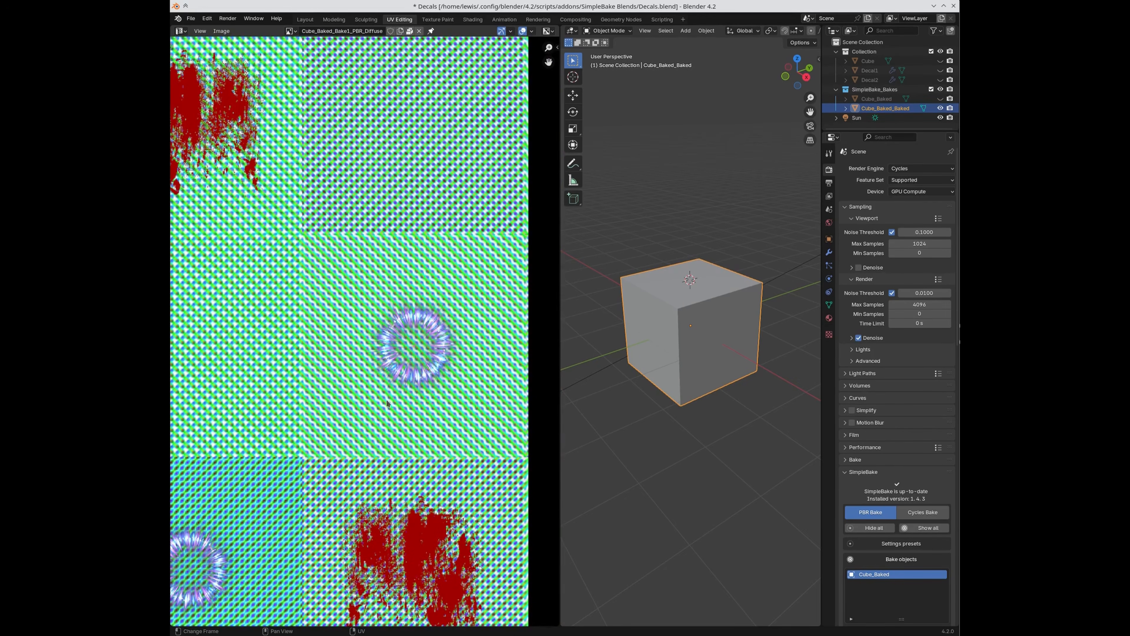
scroll(390, 403, "down", 1)
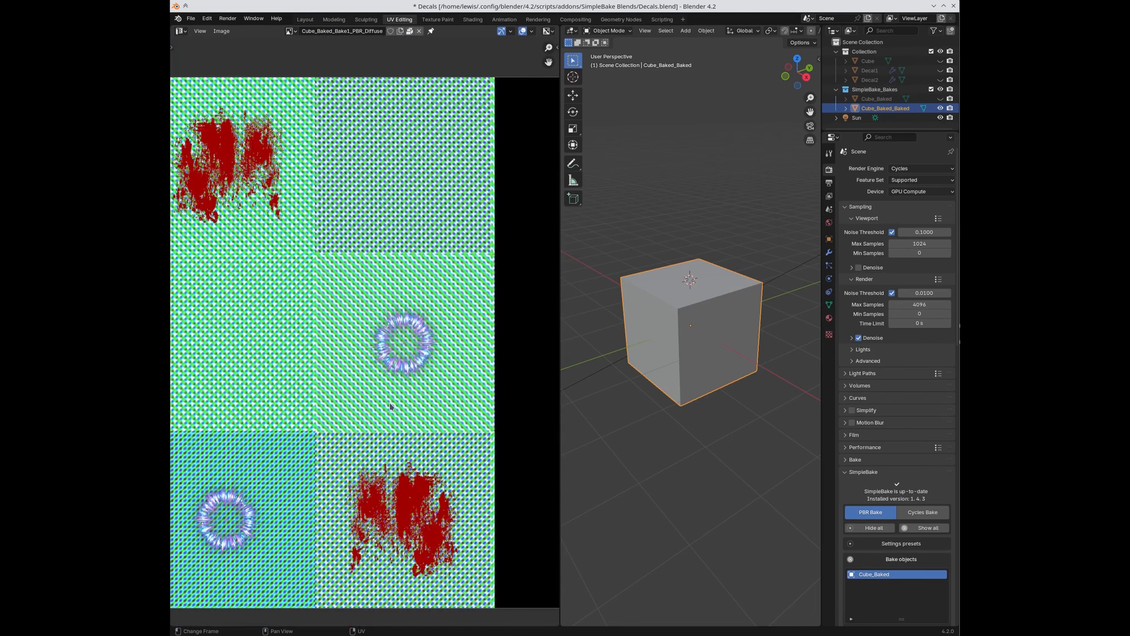
left_click(304, 20)
Step: Orbit and zoom around Cube_Baked_Baked to inspect the baked decals, including the top face
middle_click_drag(658, 352, 673, 336)
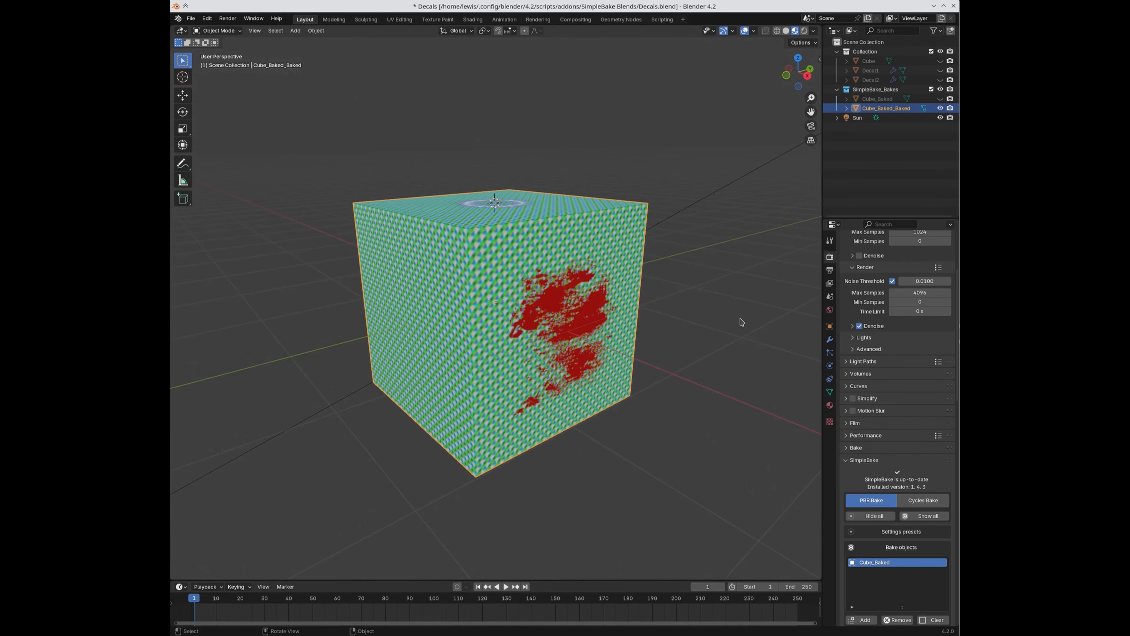
middle_click_drag(738, 317, 736, 355)
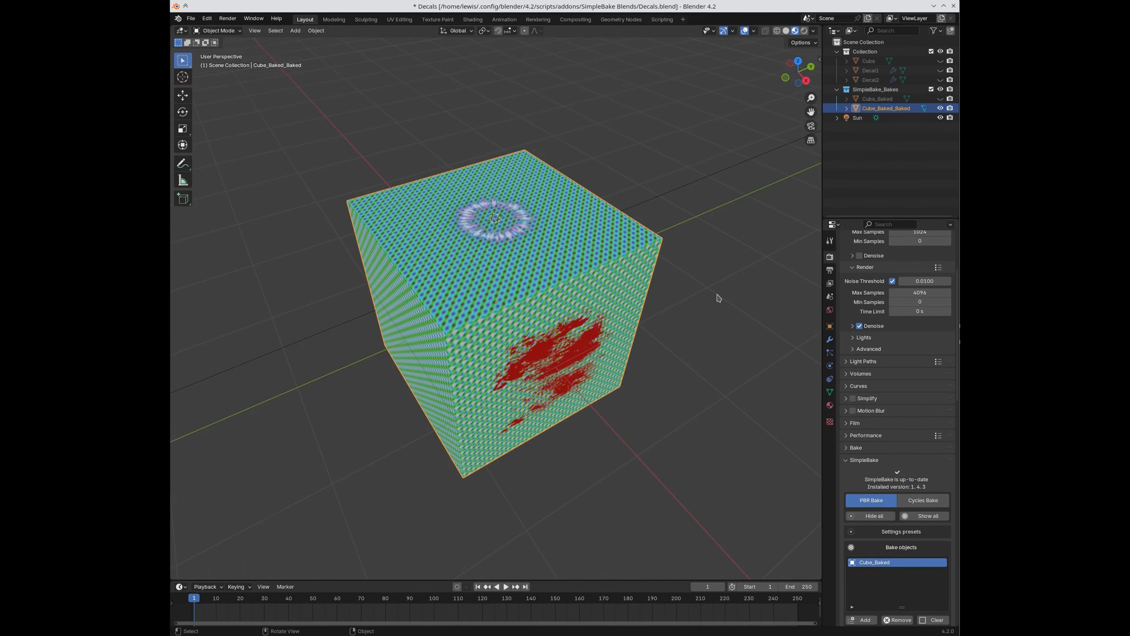
scroll(903, 445, "down", 5)
scroll(904, 445, "down", 3)
scroll(905, 451, "up", 2)
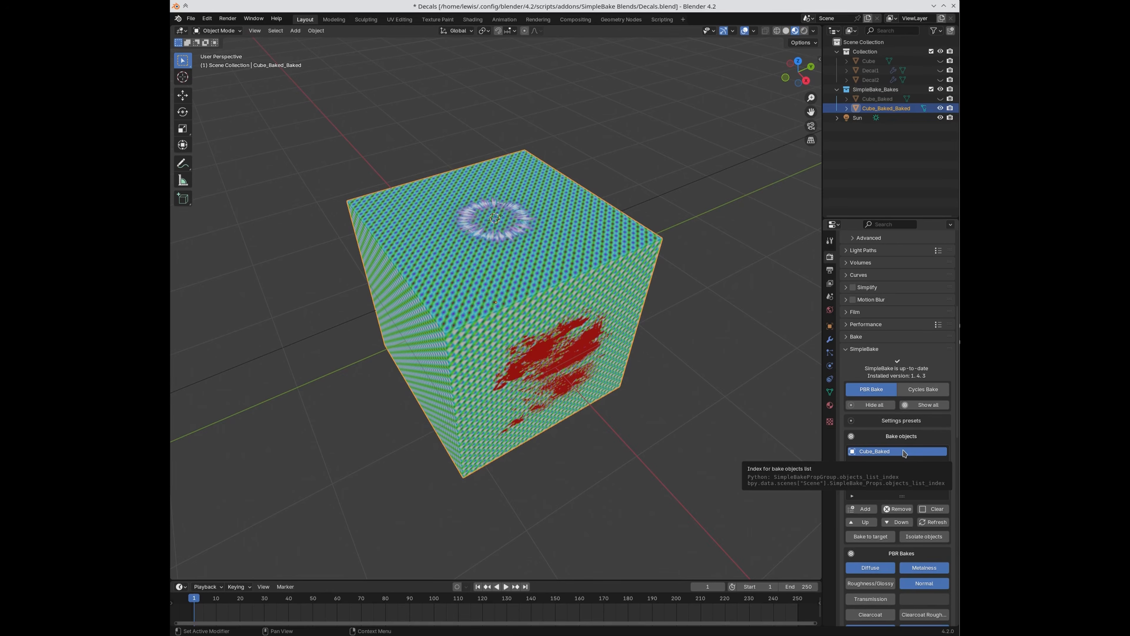
middle_click_drag(729, 472, 726, 443)
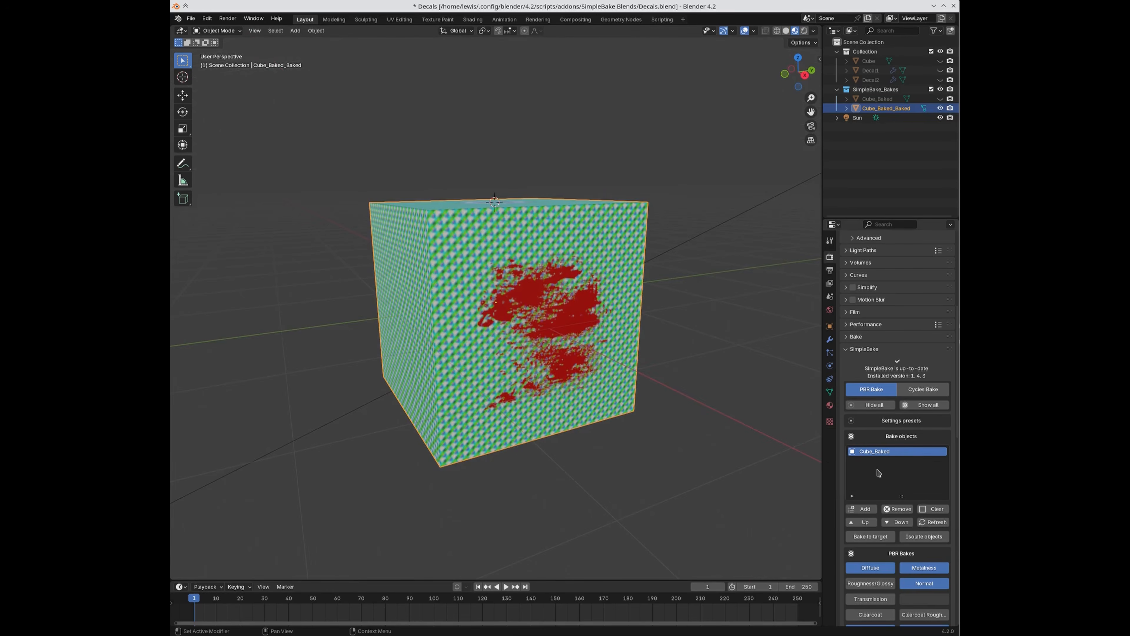